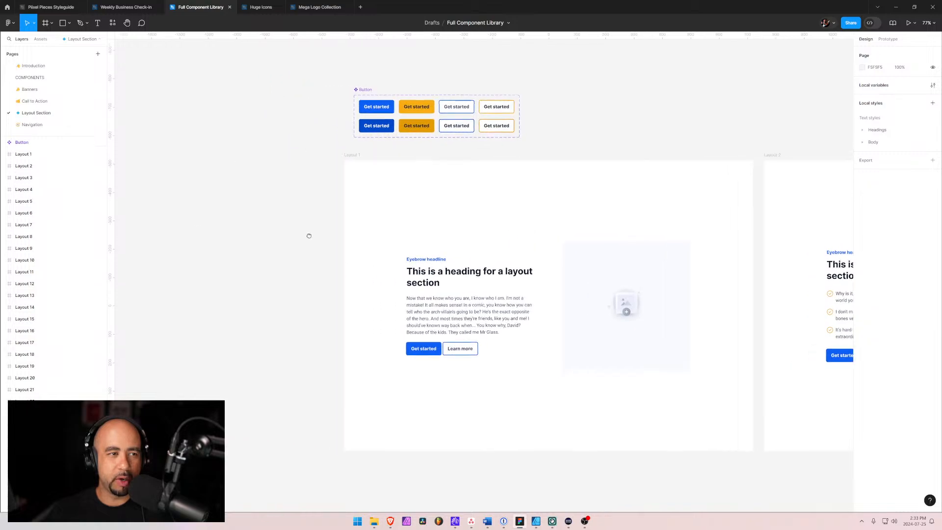
# Look over the layout frames on the Layout Section page, then open the Navigation page
pyautogui.moveTo(468, 178); pyautogui.dragTo(334, 174)
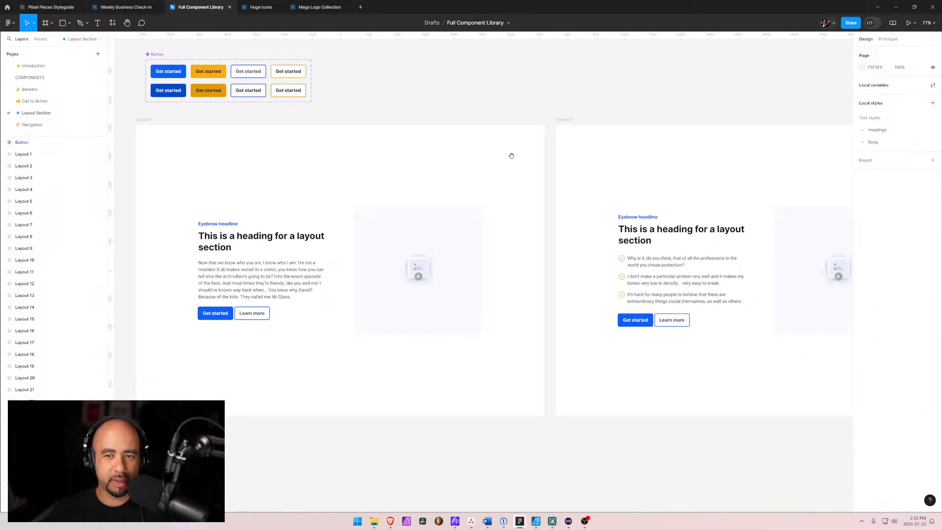
pyautogui.scroll(-5, 535, 188)
pyautogui.hscroll(10, 363, 295)
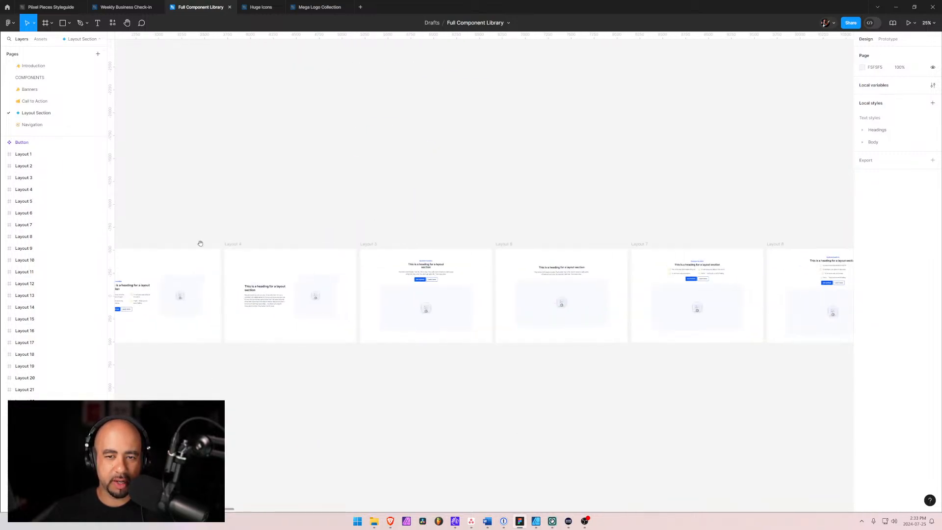
pyautogui.moveTo(363, 295); pyautogui.dragTo(325, 266)
pyautogui.moveTo(84, 273); pyautogui.dragTo(490, 255)
pyautogui.hscroll(-10, 247, 232)
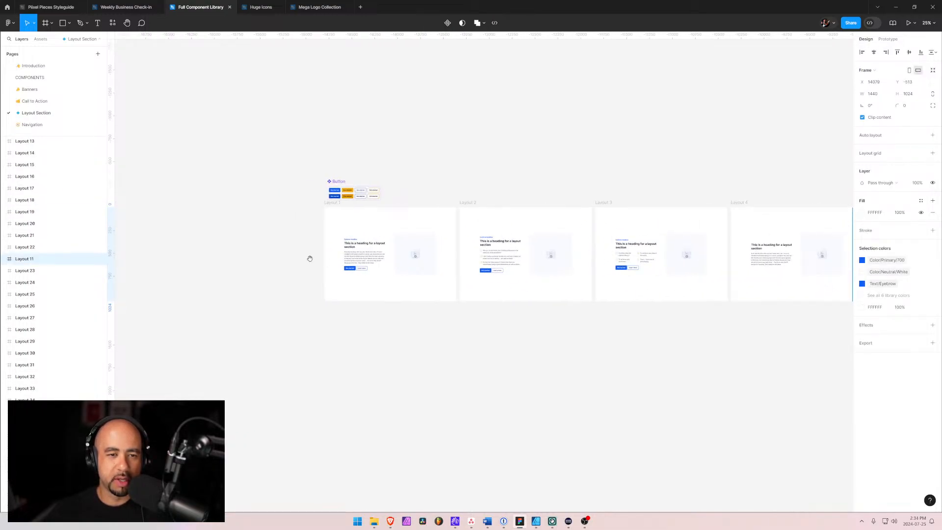
pyautogui.click(34, 124)
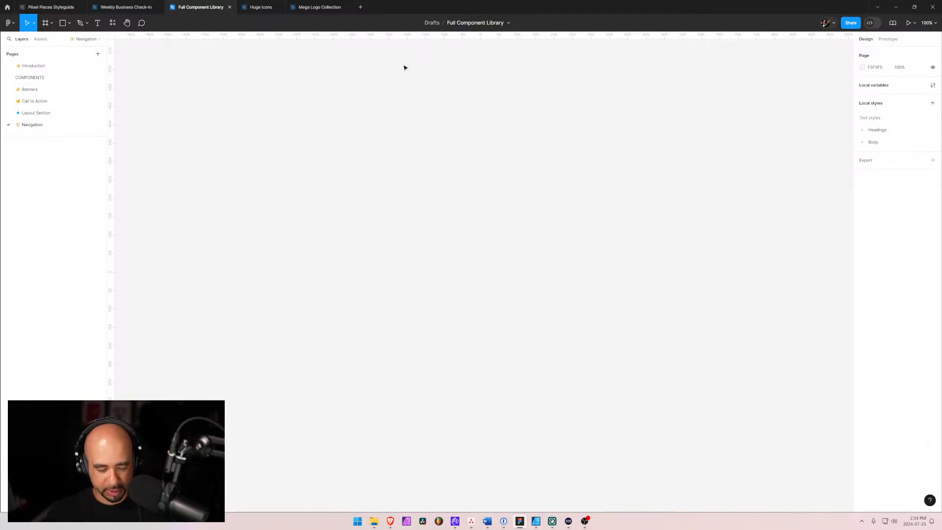
# Close the unneeded File Explorer, 1Password, Word and inbox windows, and switch to the Navigation Components page in Brave
pyautogui.hotkey('alt', 'Tab')
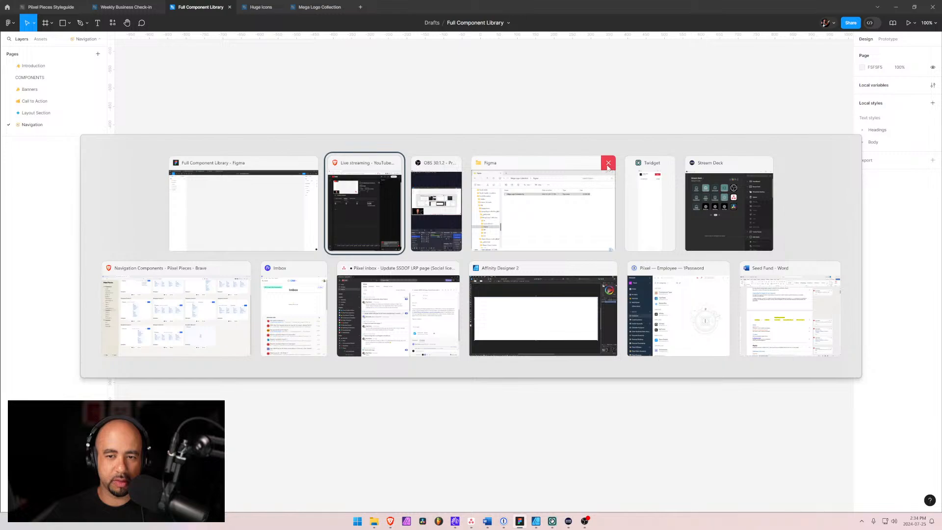
pyautogui.click(607, 164)
pyautogui.click(722, 269)
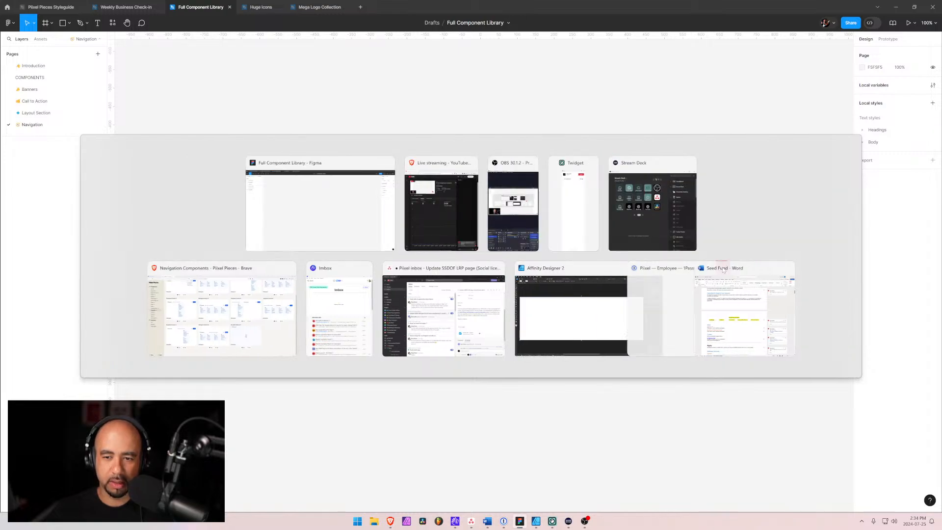
pyautogui.click(778, 269)
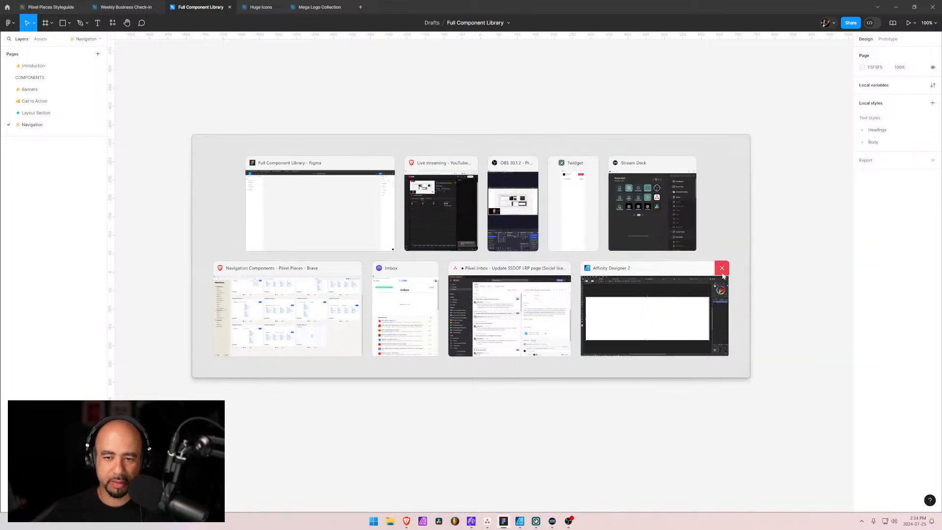
pyautogui.click(565, 268)
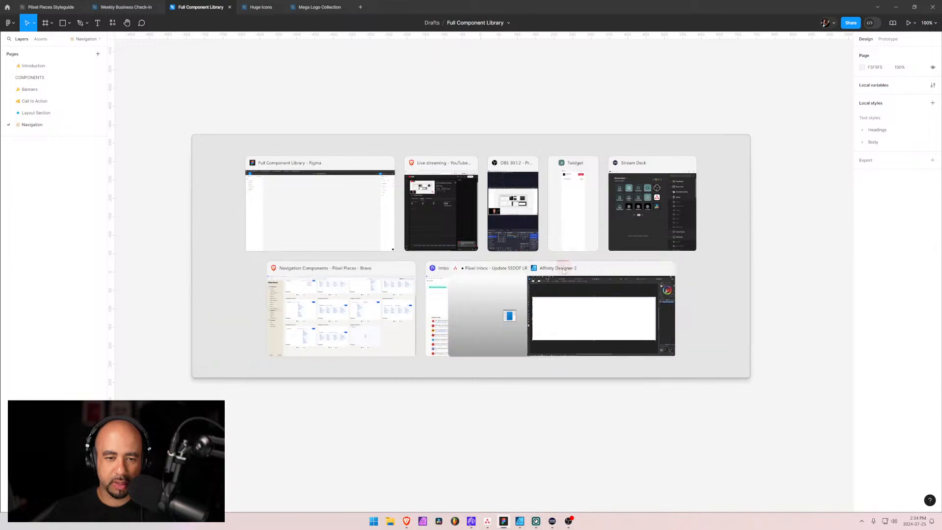
pyautogui.click(498, 268)
pyautogui.moveTo(452, 271)
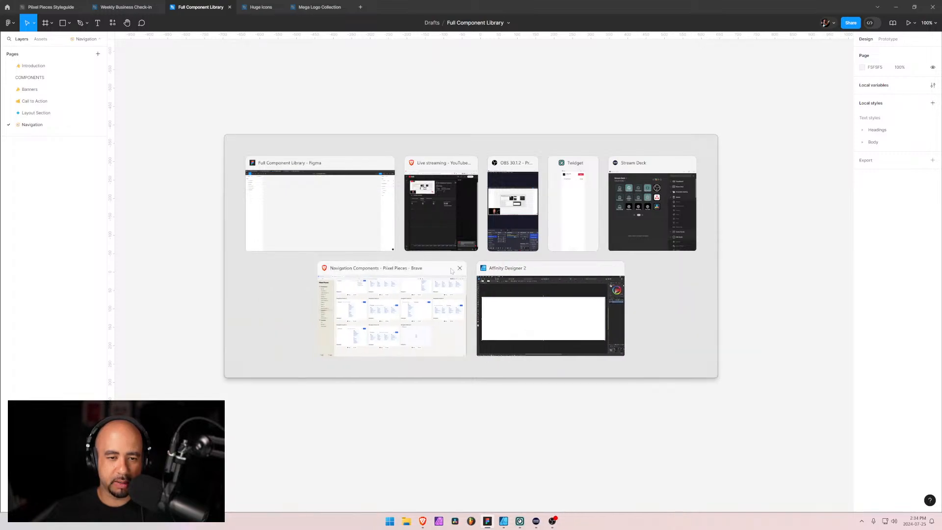
pyautogui.click(392, 270)
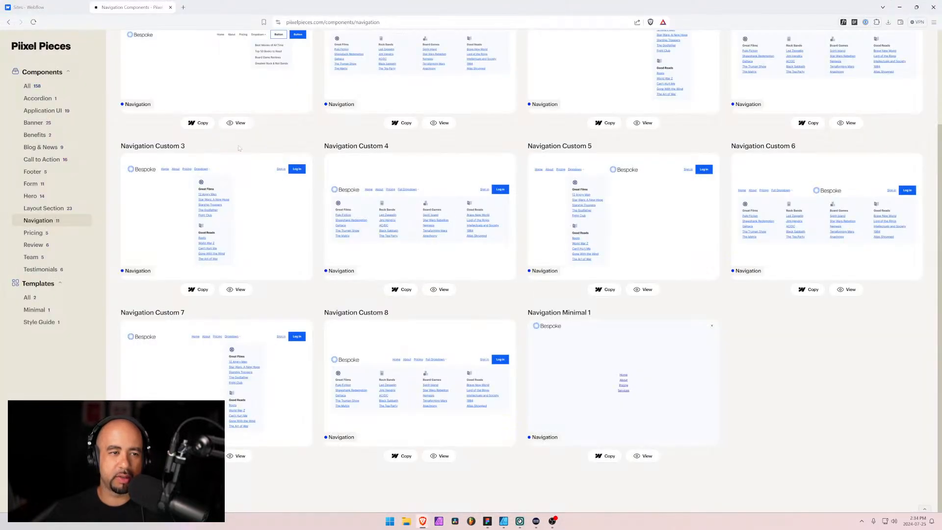
# Browse the navigation component gallery and preview Navigation Basic 2 with its full dropdown expanded, returning to the gallery
pyautogui.scroll(3, 258, 111)
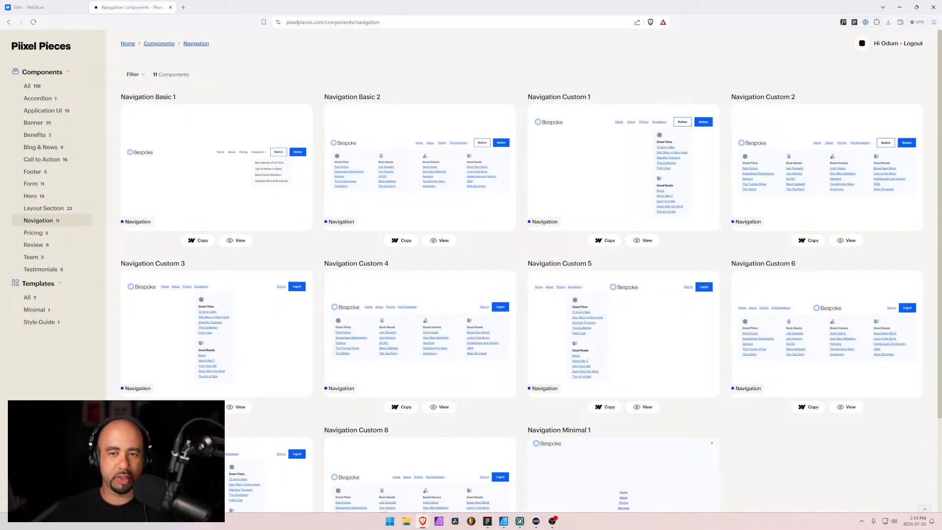
pyautogui.scroll(-2, 36, 327)
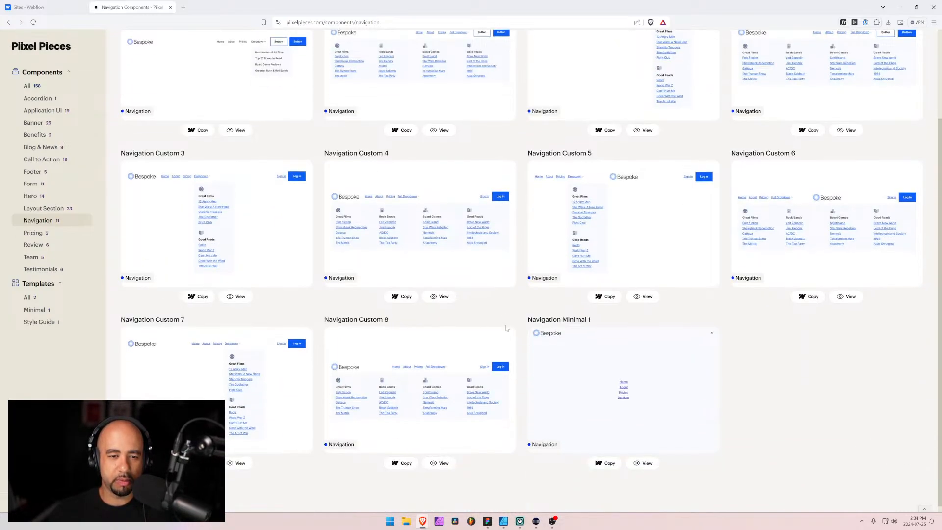
pyautogui.scroll(2, 589, 371)
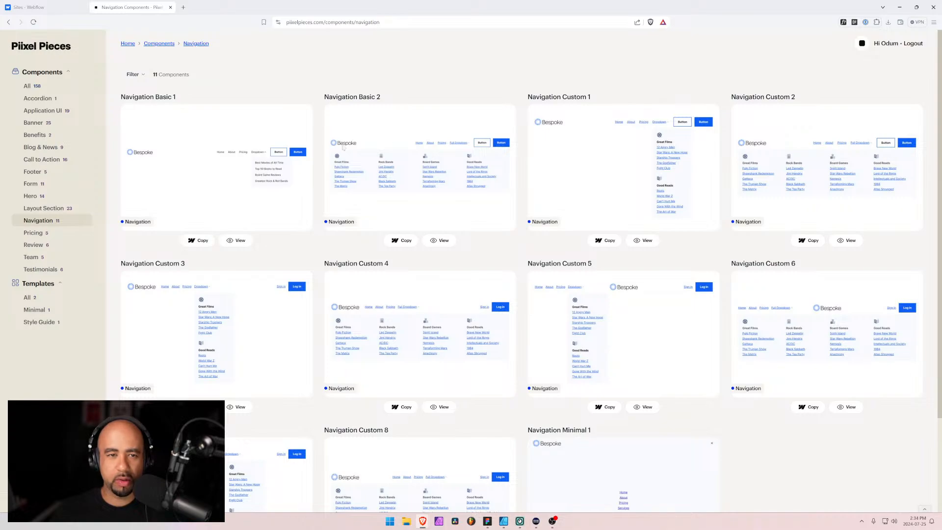
pyautogui.click(438, 240)
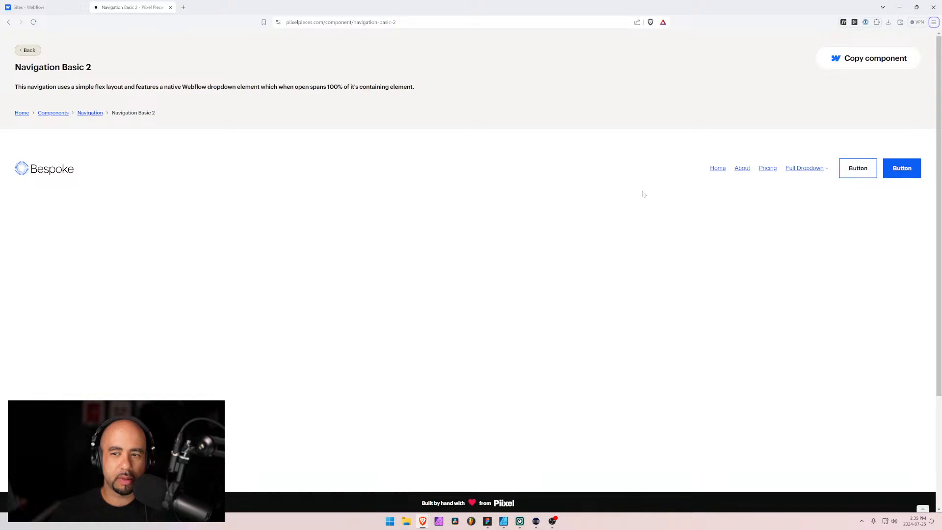
pyautogui.click(827, 170)
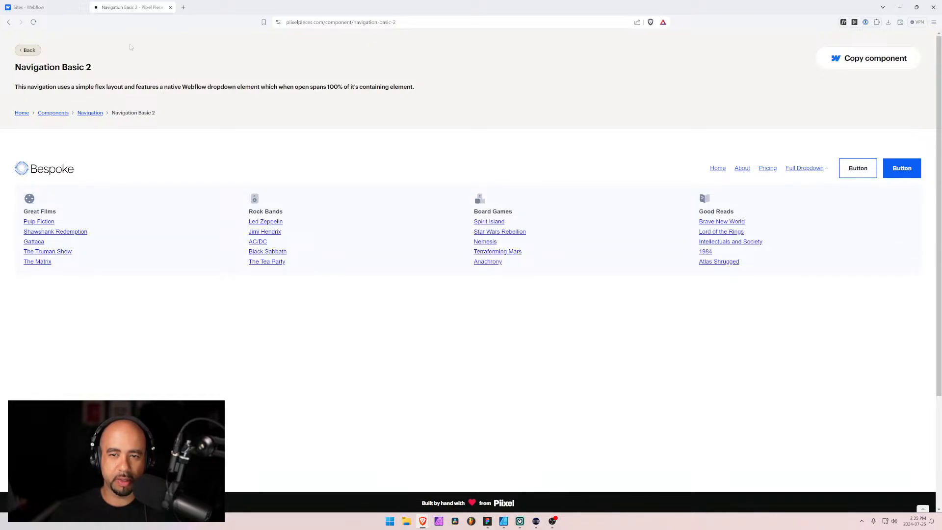
pyautogui.click(25, 50)
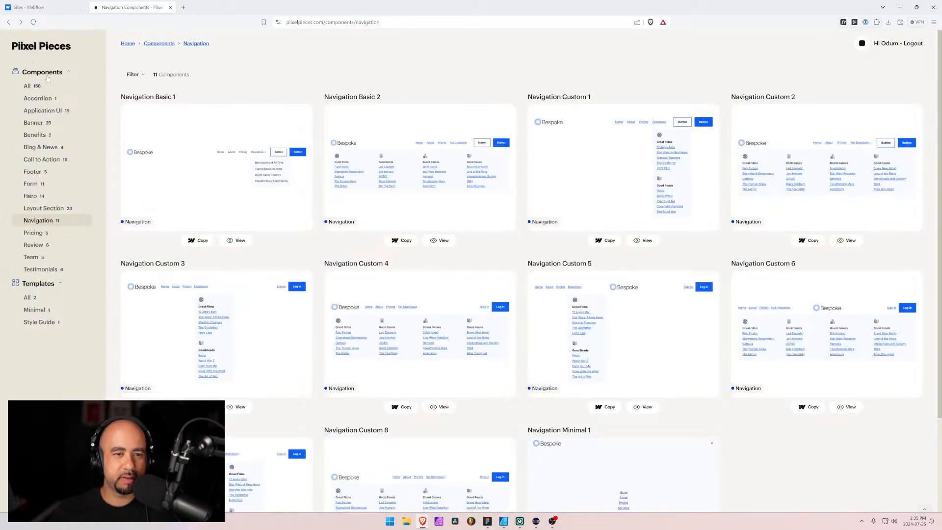
# Open the Navigation Basic 1 preview and test its dropdown
pyautogui.click(236, 242)
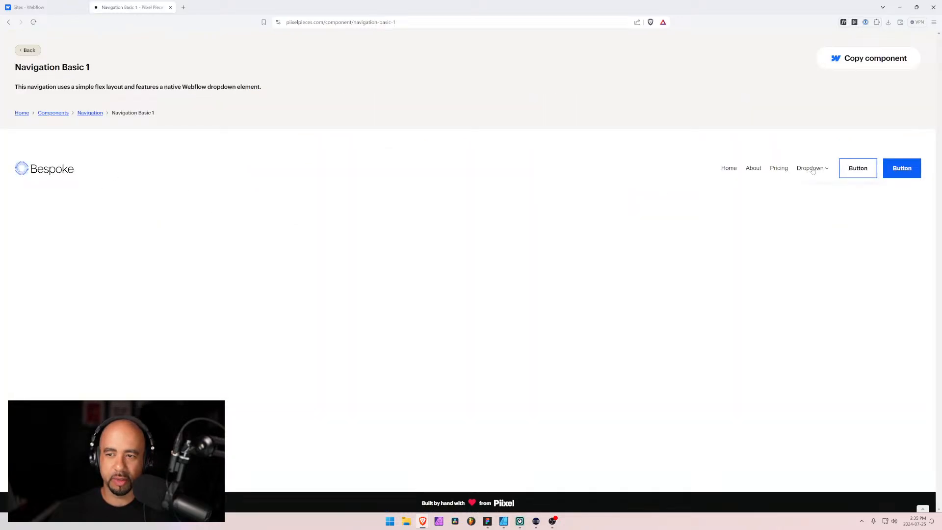
pyautogui.click(811, 169)
pyautogui.click(813, 170)
pyautogui.click(812, 172)
pyautogui.click(667, 295)
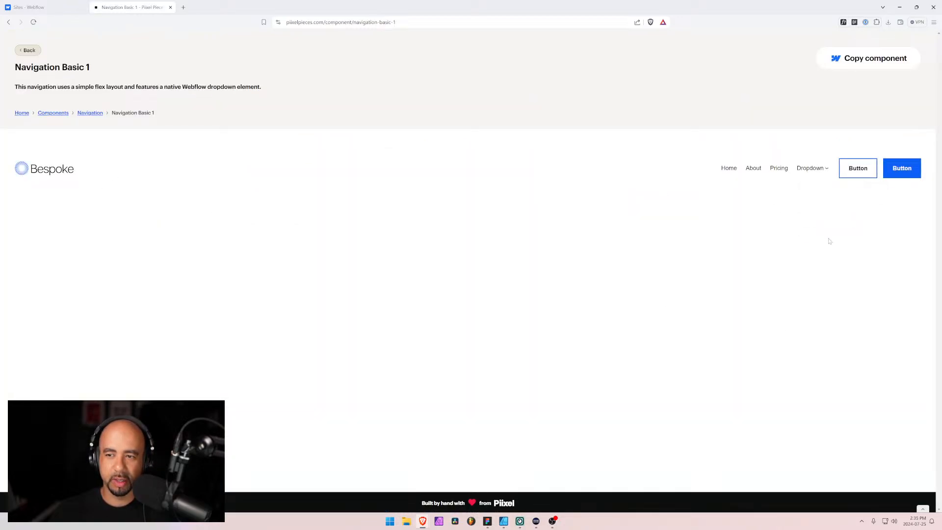
pyautogui.click(809, 172)
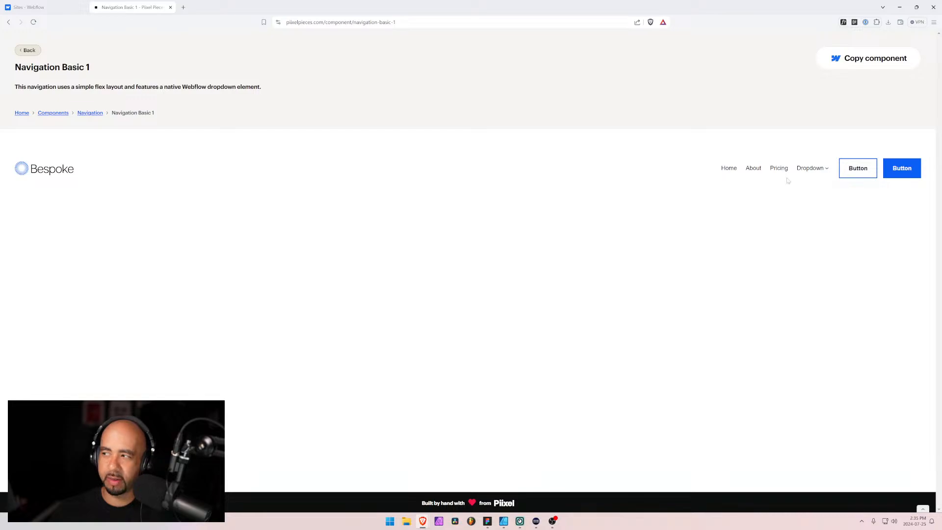
# Switch to Figma and add a frame to the Navigation page using the desktop Wireframe preset of 1440 × 1024
pyautogui.hotkey('alt', 'Tab')
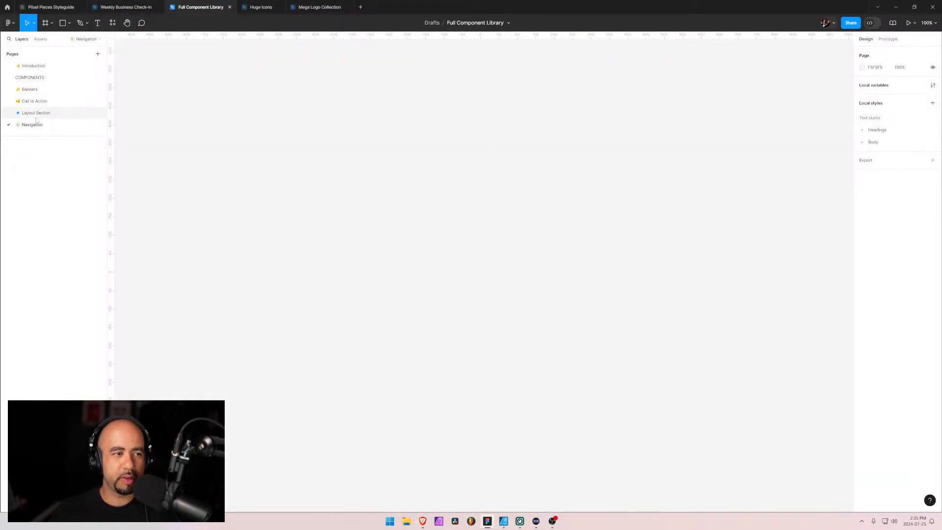
pyautogui.press('f')
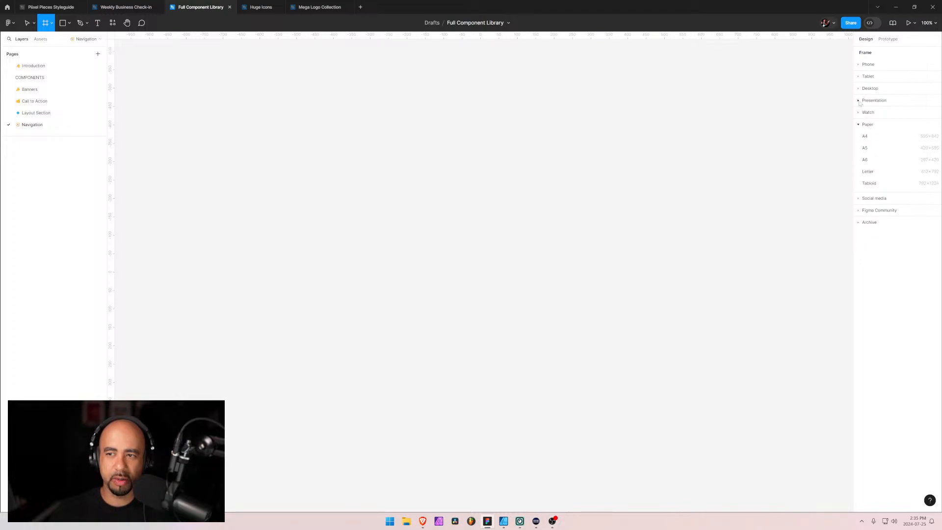
pyautogui.click(861, 125)
pyautogui.click(862, 89)
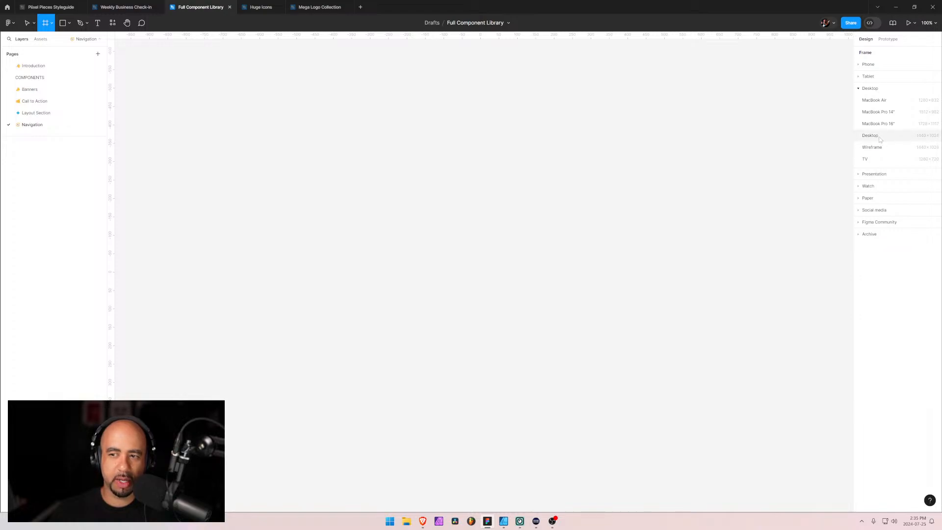
pyautogui.click(872, 147)
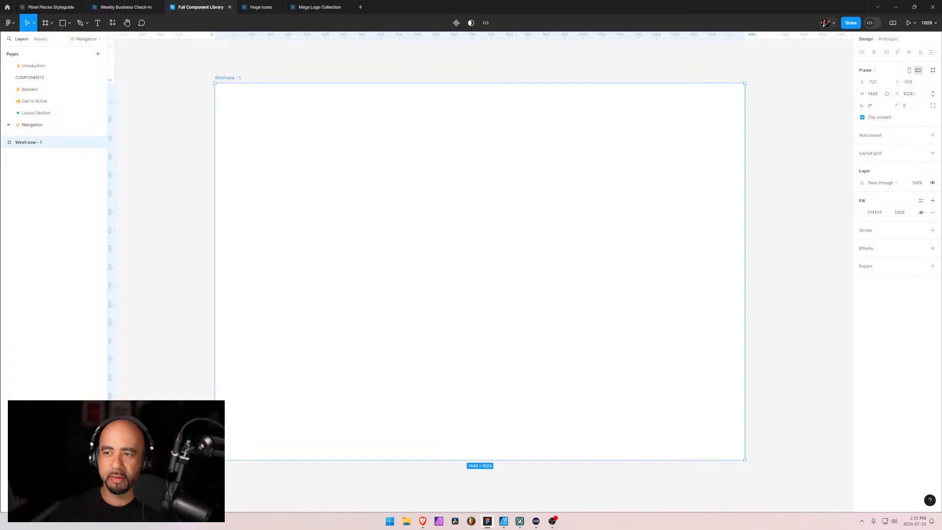
# Compare the new wireframe frame with the Layout 1 frame on the Layout Section page, ending on the Navigation page
pyautogui.click(29, 113)
pyautogui.scroll(5, 370, 223)
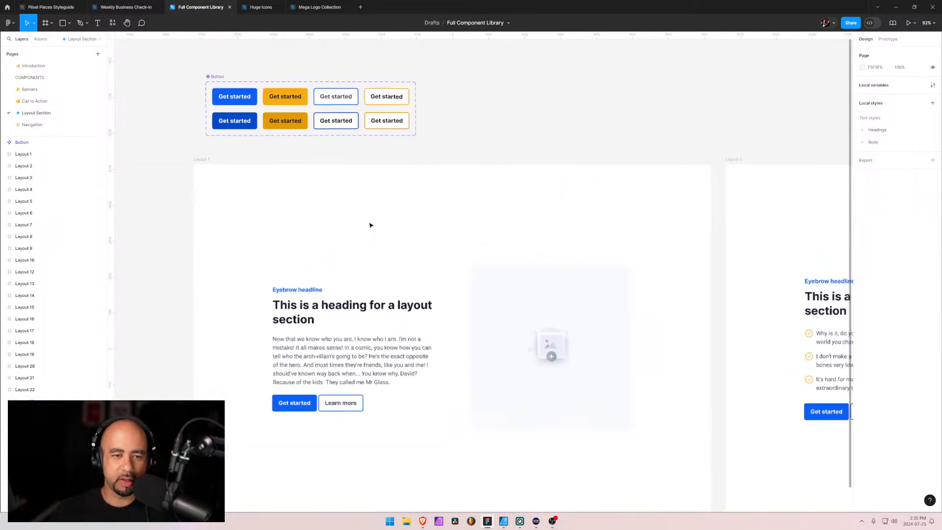
pyautogui.click(201, 161)
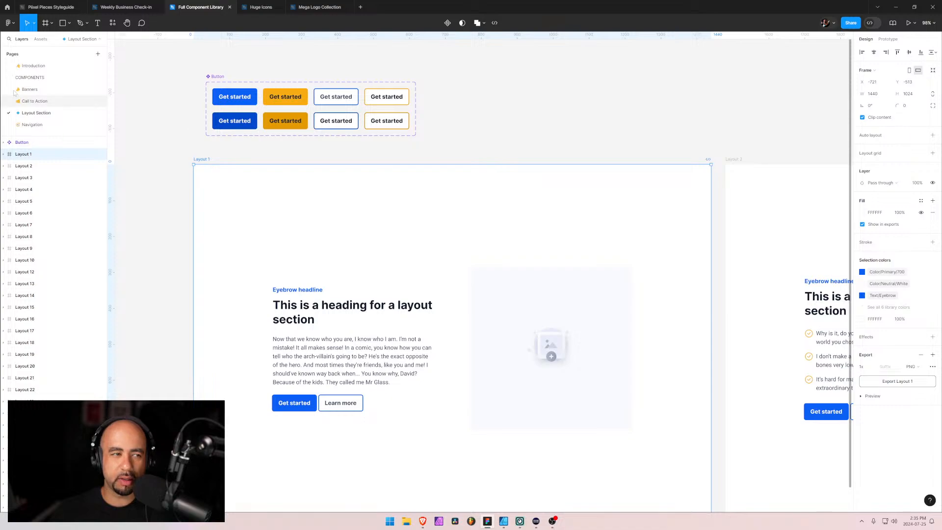
pyautogui.click(28, 124)
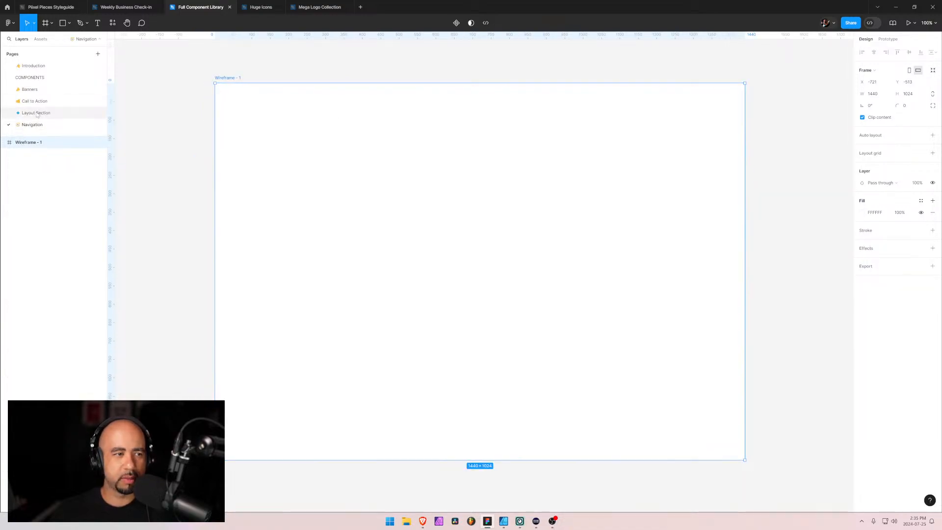
pyautogui.click(36, 114)
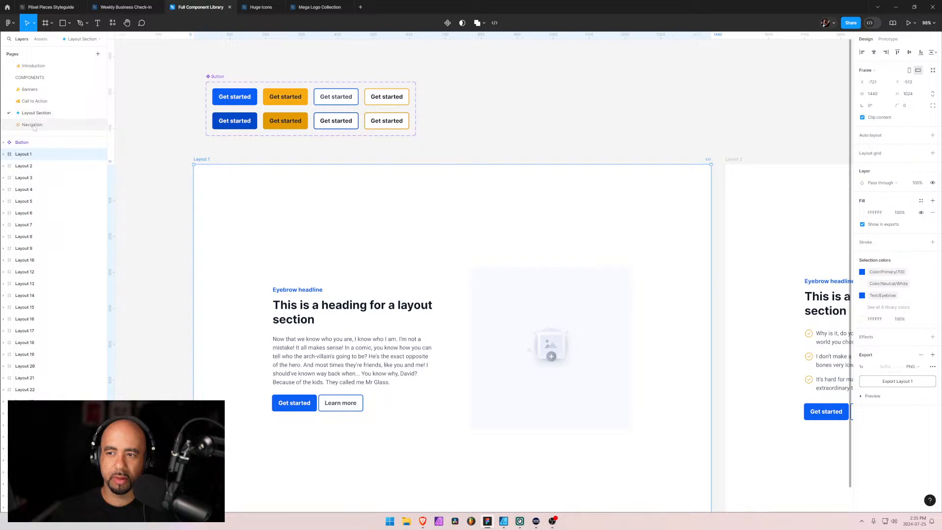
pyautogui.click(29, 125)
pyautogui.click(36, 113)
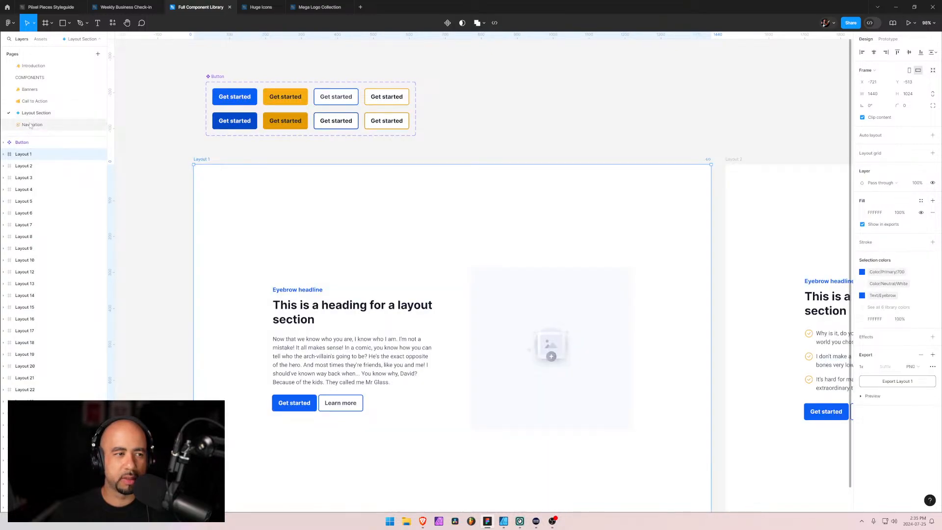
pyautogui.click(30, 125)
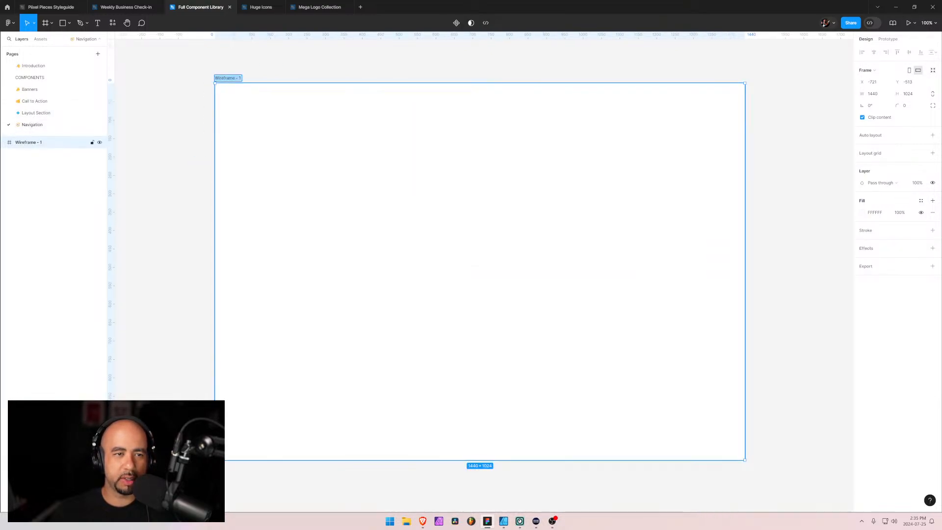
# Rename the wireframe frame as Nav Basic 1
pyautogui.hotkey('ctrl', 'r')
pyautogui.write('N')
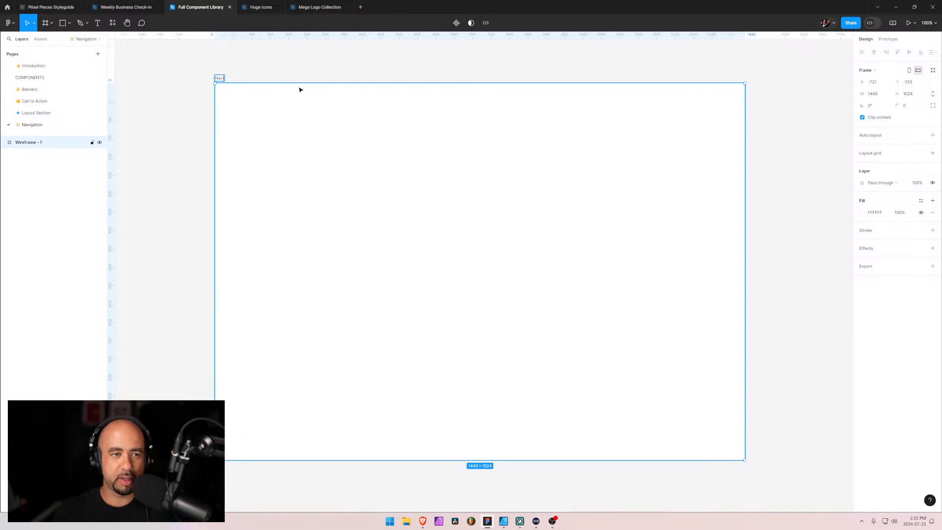
pyautogui.write('av Bar')
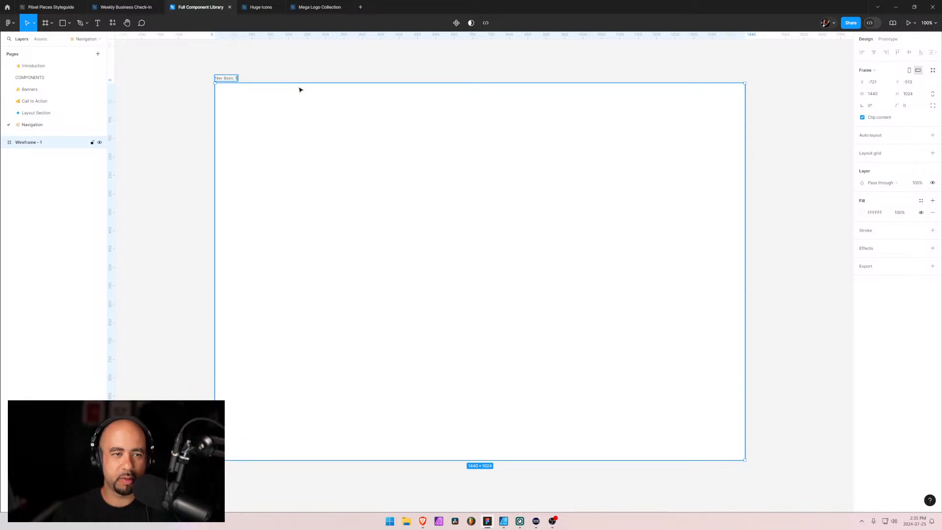
pyautogui.press('Return')
# Check the component's title in the Brave preview and rename the Figma frame to match it as Navigation Basic 1
pyautogui.hotkey('alt', 'Tab')
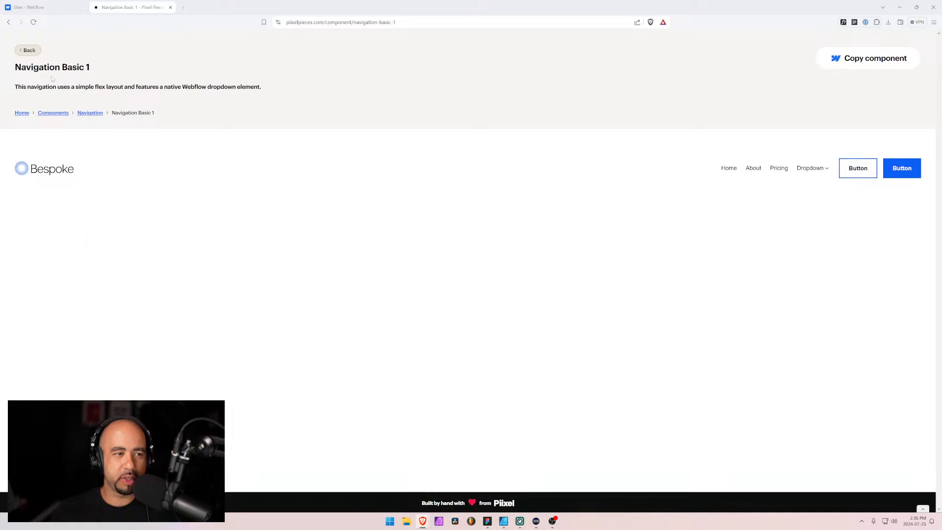
pyautogui.hotkey('alt', 'Tab')
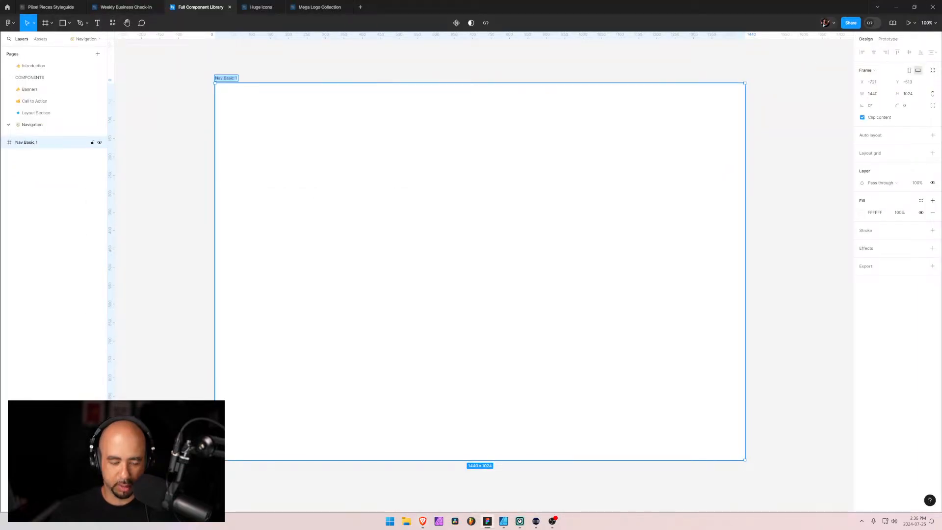
pyautogui.write('Navigation B')
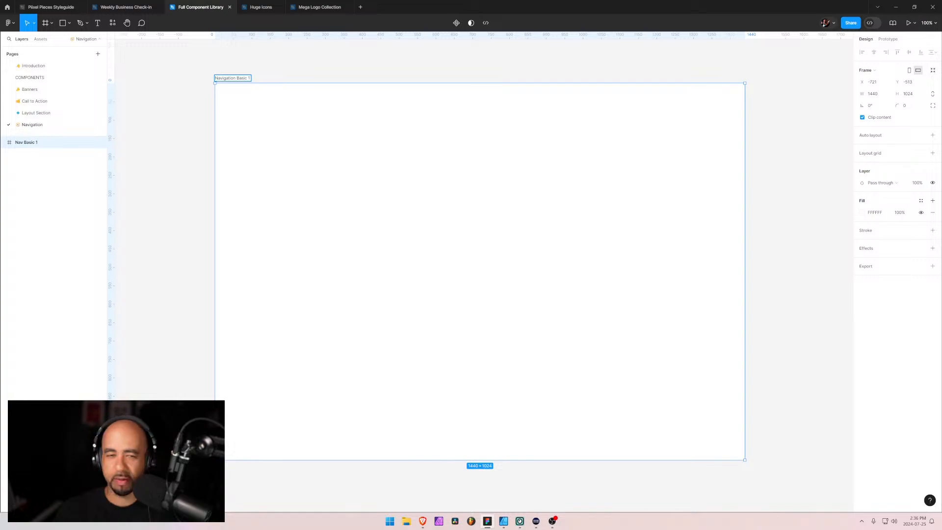
pyautogui.write('asic 1')
pyautogui.click(199, 86)
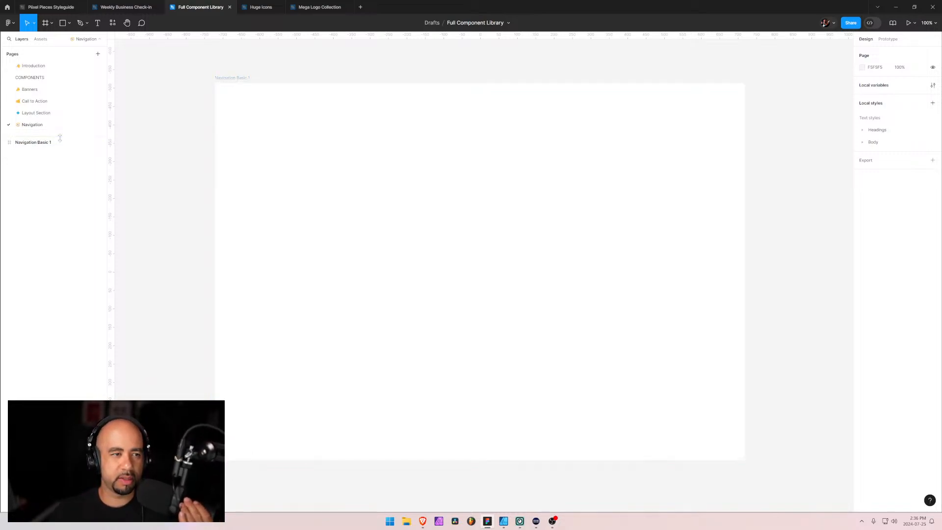
# Switch to the Mega Logo Collection file and examine the shape logos on its Preview page
pyautogui.click(22, 145)
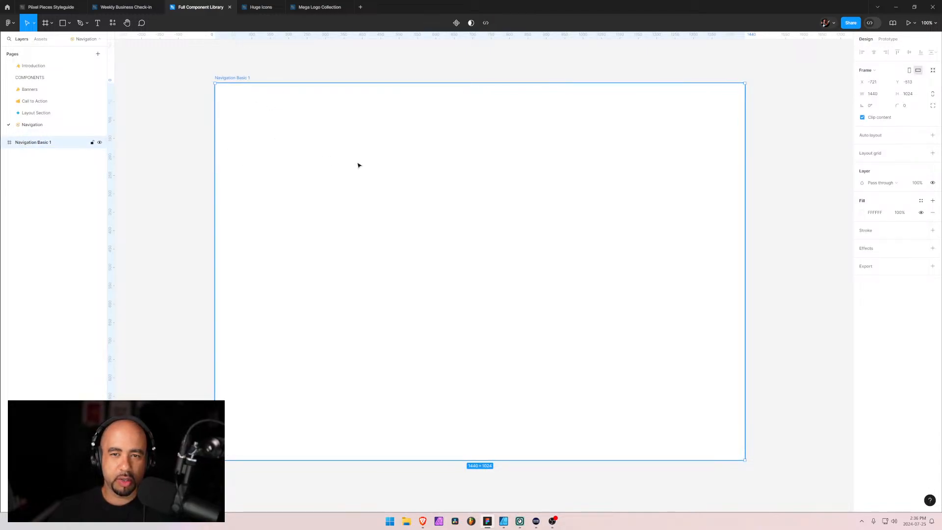
pyautogui.click(318, 7)
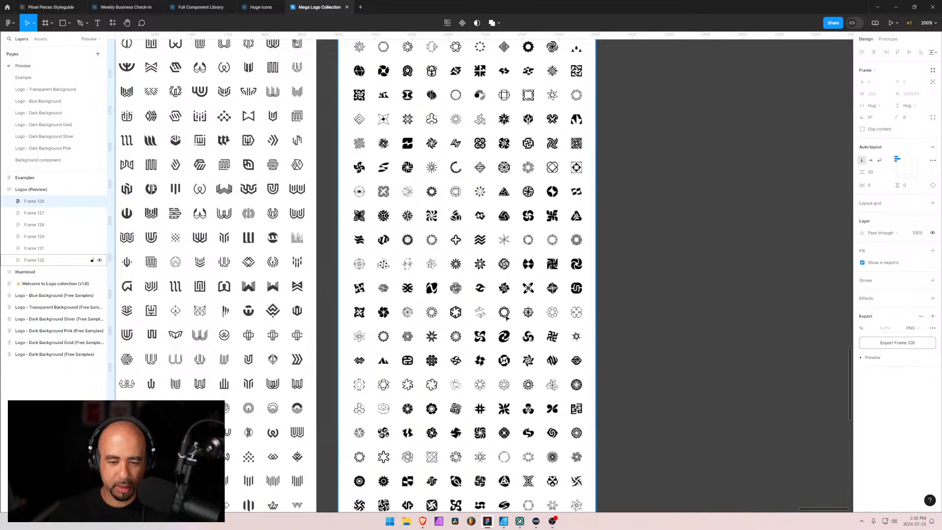
pyautogui.scroll(5, 507, 317)
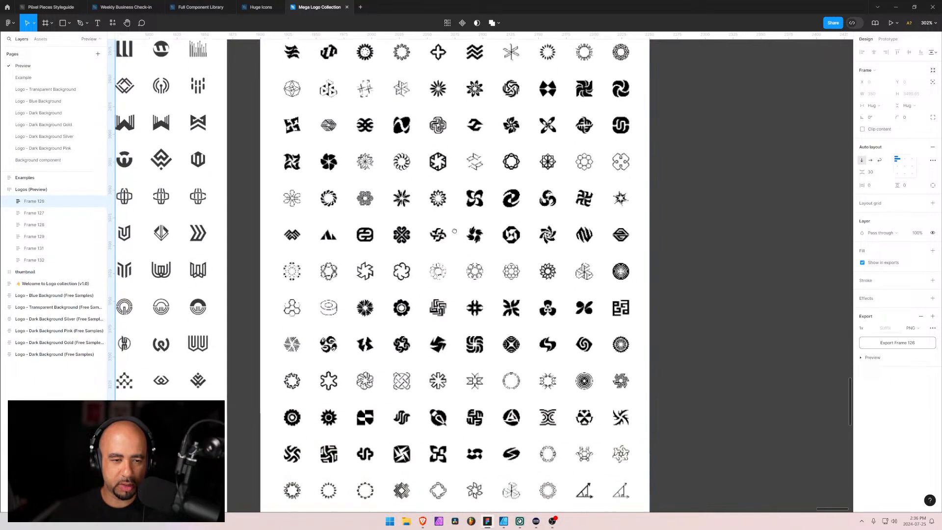
pyautogui.scroll(-8, 454, 231)
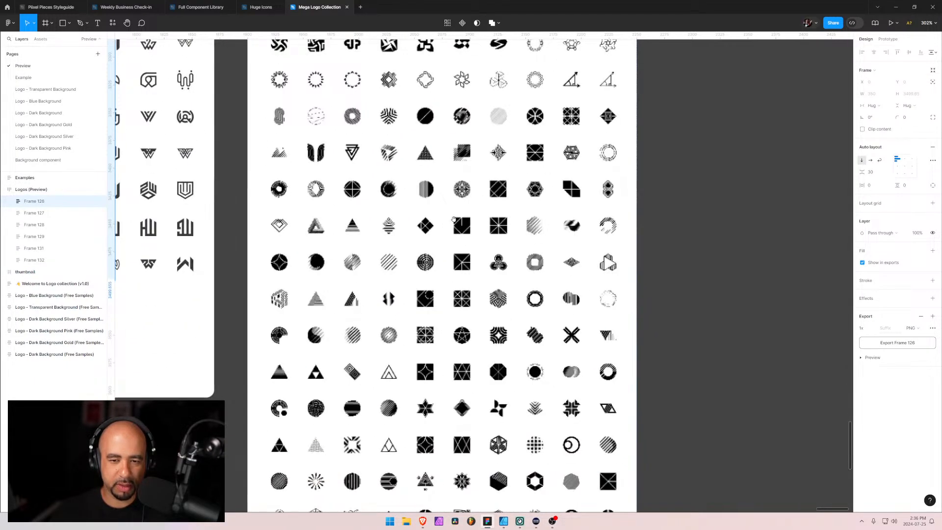
pyautogui.scroll(-3, 448, 336)
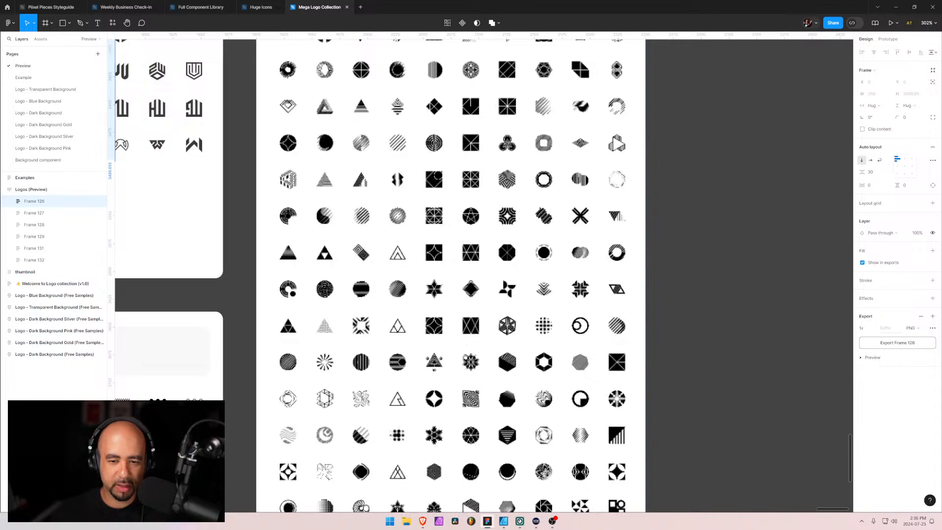
pyautogui.scroll(-3, 443, 234)
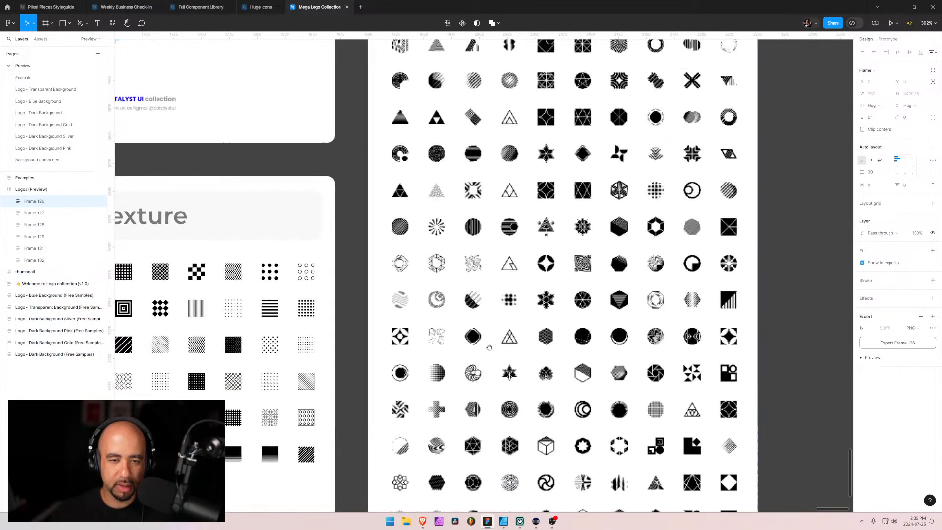
pyautogui.click(453, 216)
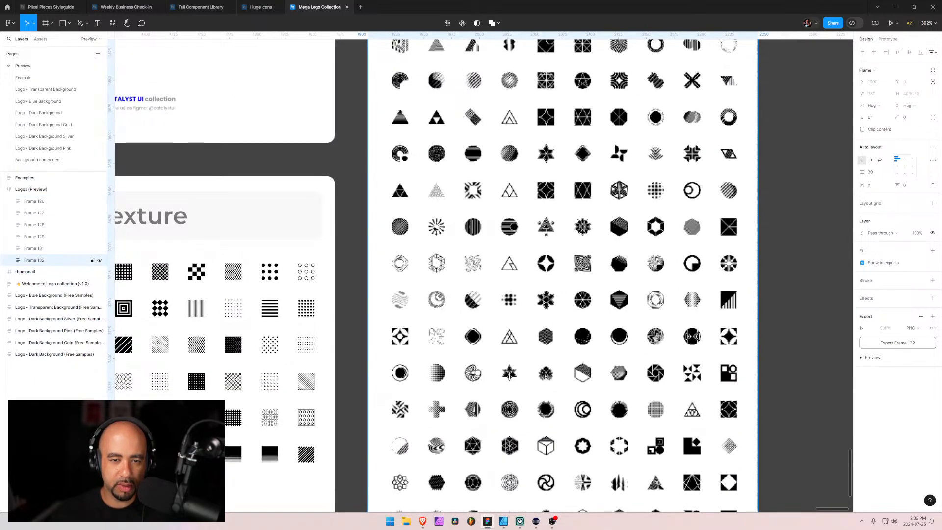
pyautogui.click(278, 260)
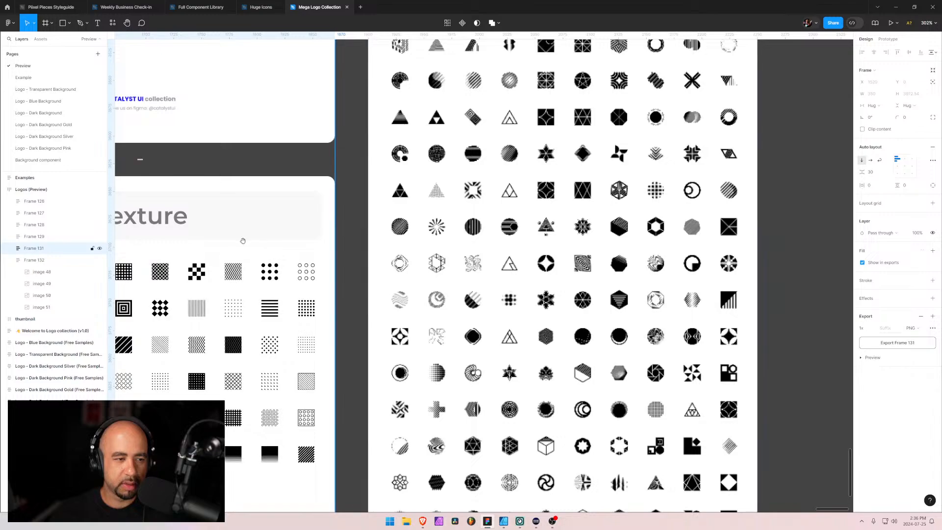
# Examine the Texture patterns and the W logos in the neighbouring column of the logo preview
pyautogui.moveTo(242, 240); pyautogui.dragTo(473, 267)
pyautogui.scroll(-3, 438, 263)
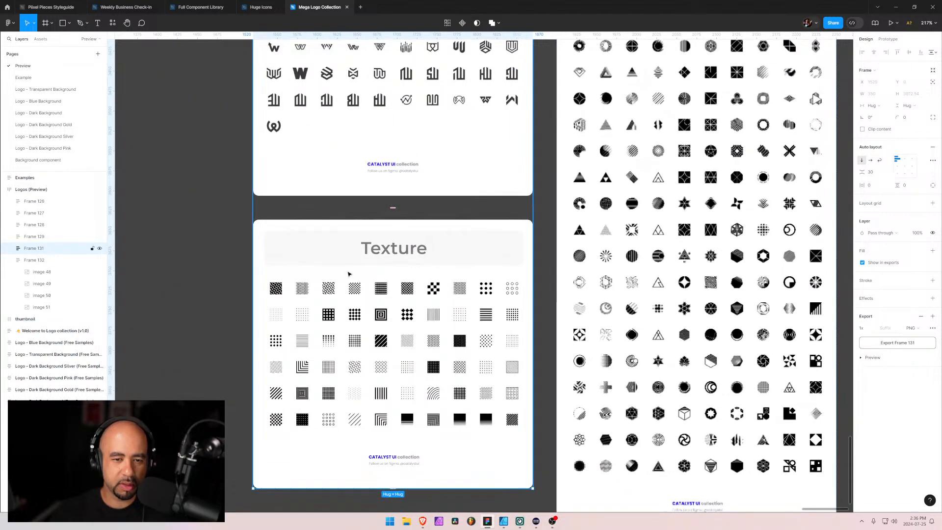
pyautogui.scroll(1, 400, 265)
pyautogui.scroll(4, 330, 380)
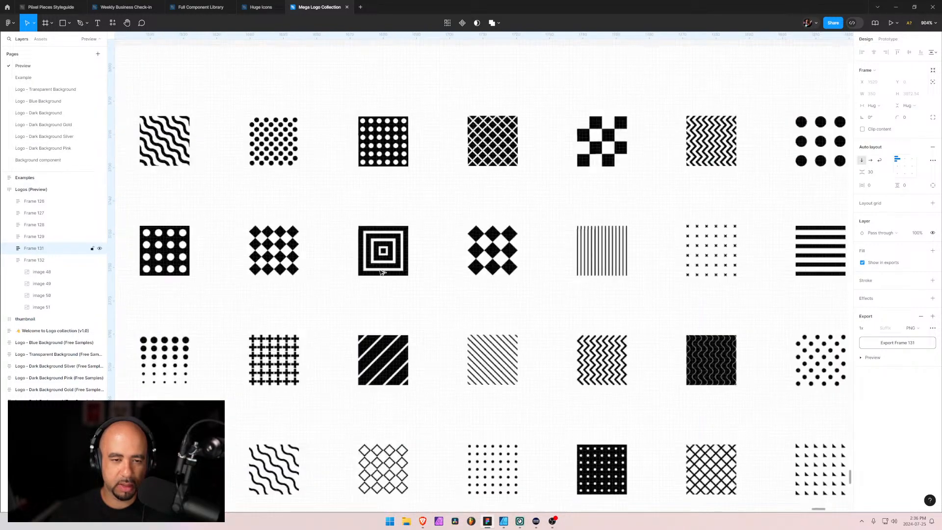
pyautogui.scroll(-4, 367, 190)
pyautogui.scroll(15, 367, 190)
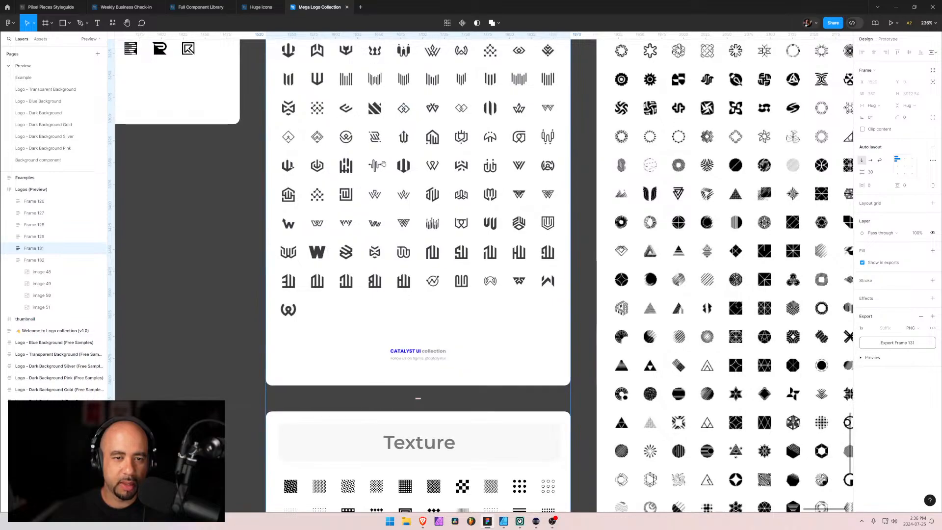
pyautogui.scroll(10, 397, 330)
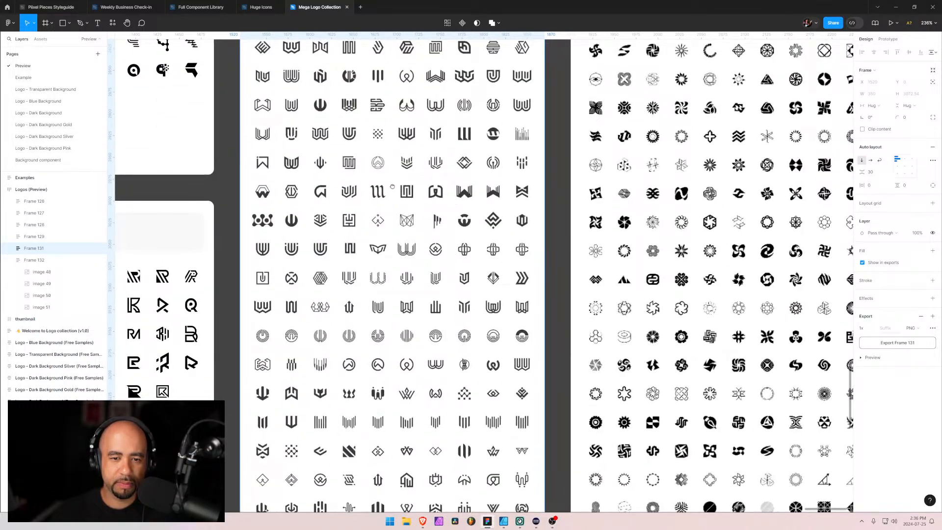
# Duplicate the geometric shapes row in the Transparent Background free samples, placing the copy directly above the Y logos row
pyautogui.moveTo(470, 377); pyautogui.dragTo(615, 315)
pyautogui.scroll(-5, 519, 307)
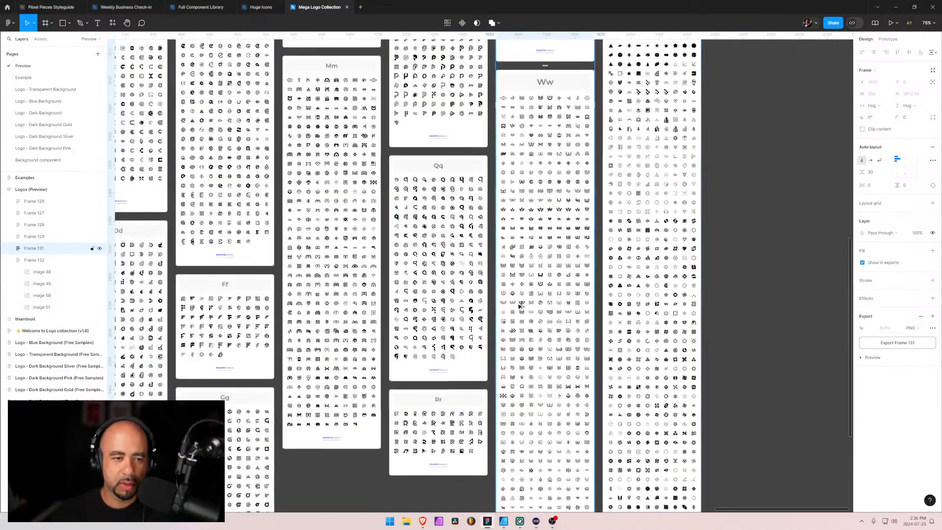
pyautogui.moveTo(251, 286); pyautogui.dragTo(774, 264)
pyautogui.moveTo(299, 243); pyautogui.dragTo(703, 270)
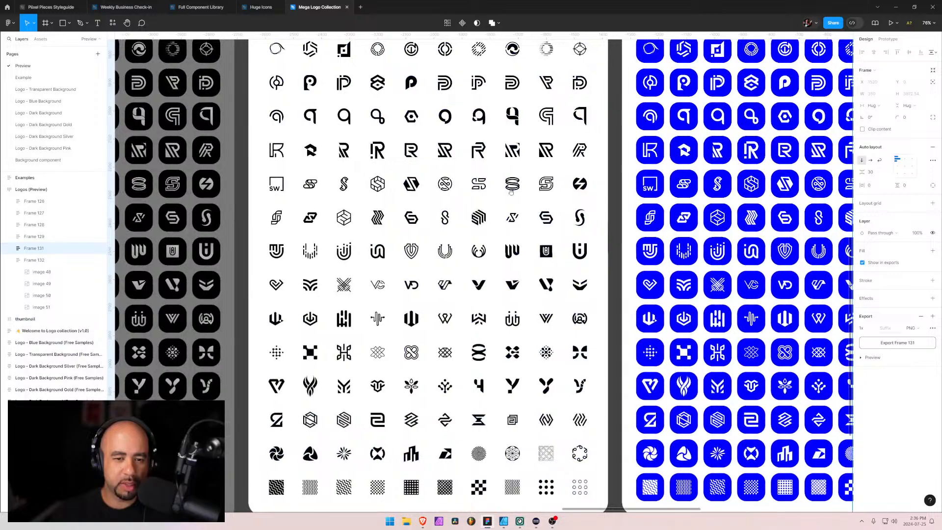
pyautogui.moveTo(456, 180); pyautogui.dragTo(423, 138)
pyautogui.scroll(10, 445, 410)
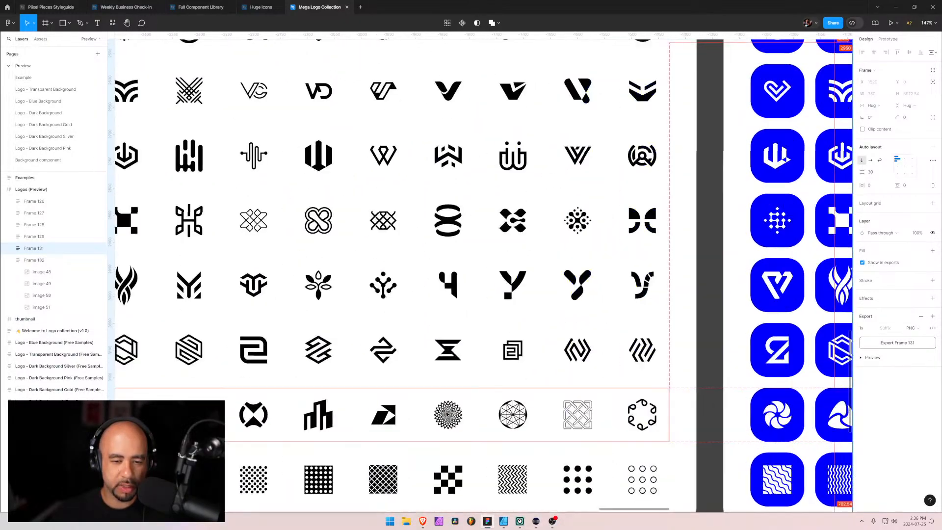
pyautogui.scroll(-5, 502, 397)
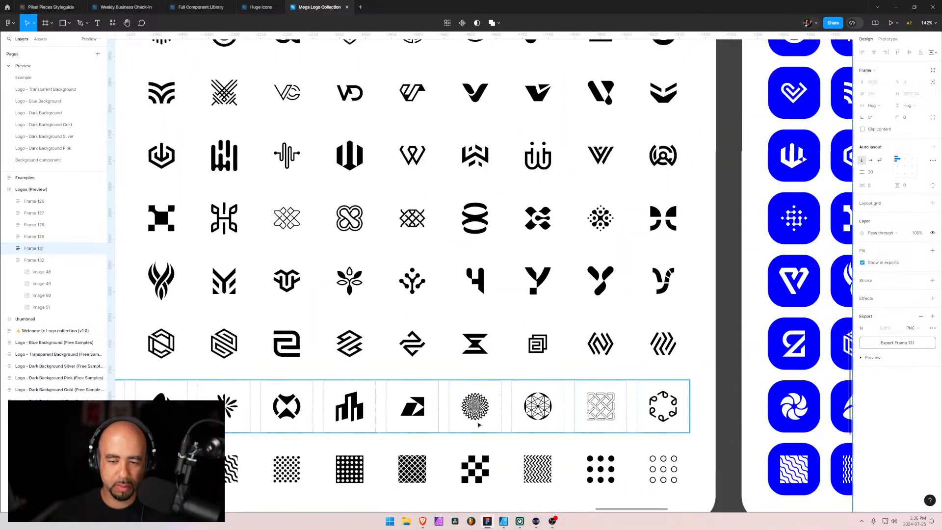
pyautogui.moveTo(459, 424); pyautogui.dragTo(470, 249)
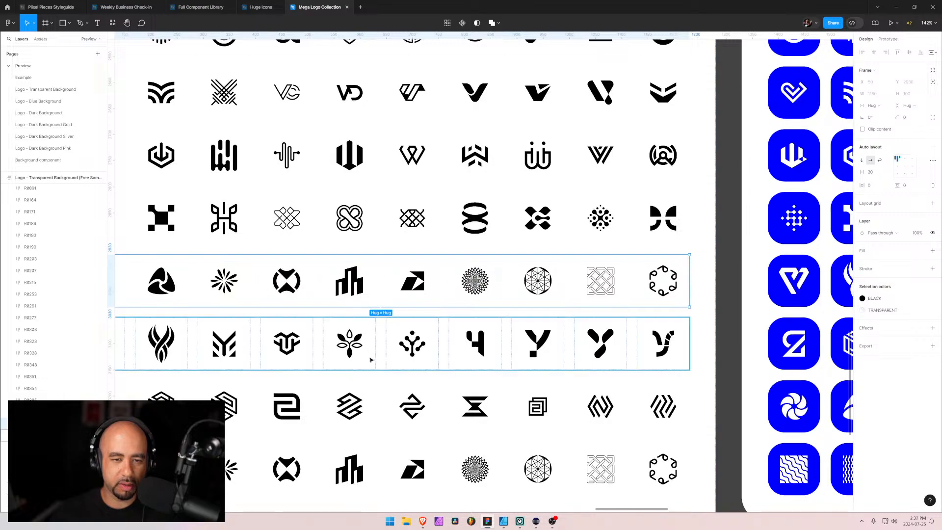
pyautogui.moveTo(346, 380); pyautogui.dragTo(437, 390)
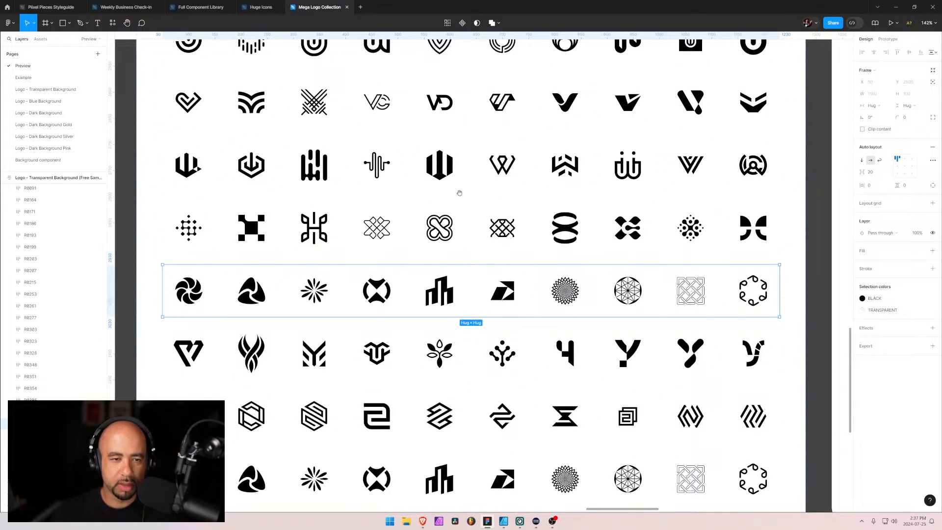
# Look through the rest of the Transparent Background free samples and across to the lettered groups in Logos (Preview)
pyautogui.moveTo(459, 193); pyautogui.dragTo(427, 355)
pyautogui.moveTo(405, 162); pyautogui.dragTo(417, 319)
pyautogui.moveTo(430, 206); pyautogui.dragTo(419, 364)
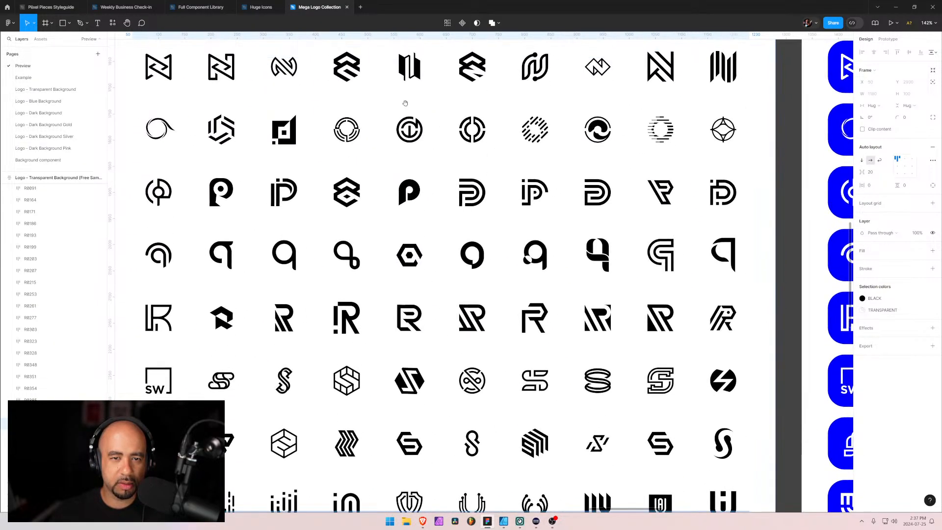
pyautogui.moveTo(405, 103); pyautogui.dragTo(411, 216)
pyautogui.scroll(-10, 413, 151)
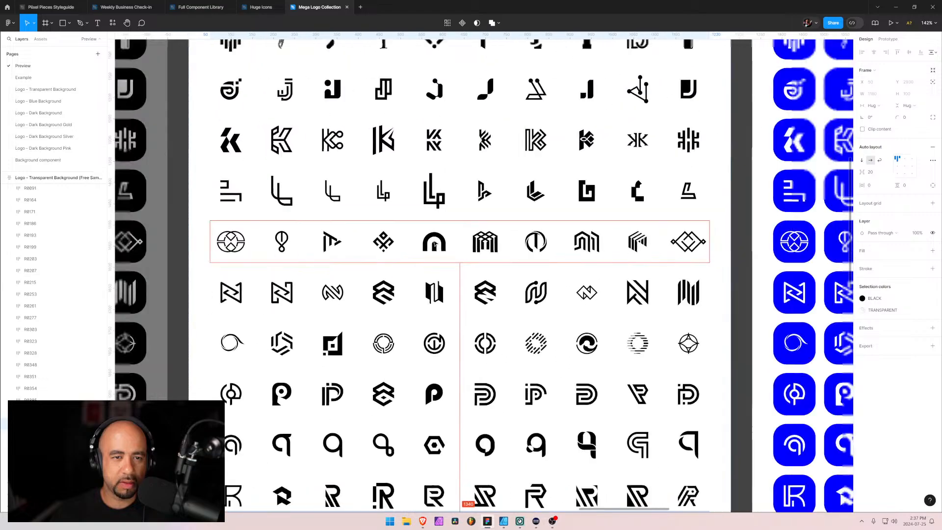
pyautogui.scroll(2, 431, 210)
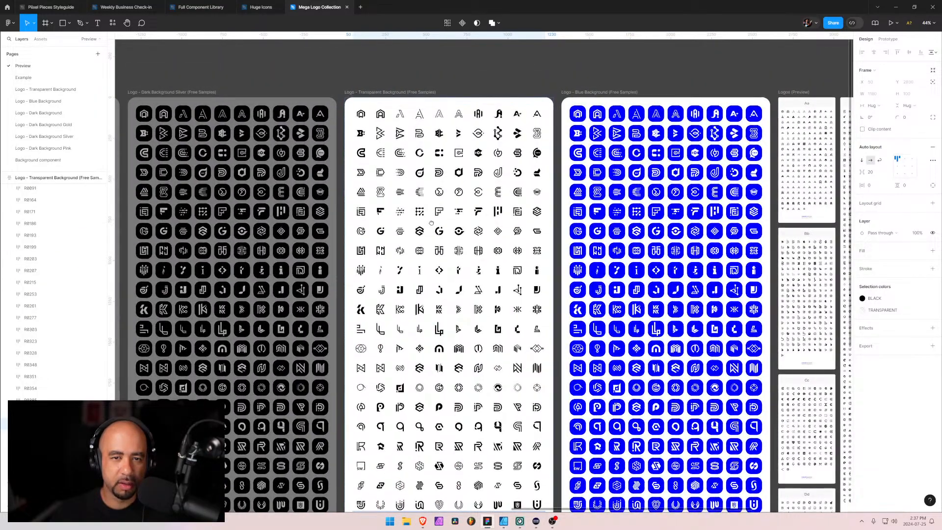
pyautogui.hscroll(5, 500, 236)
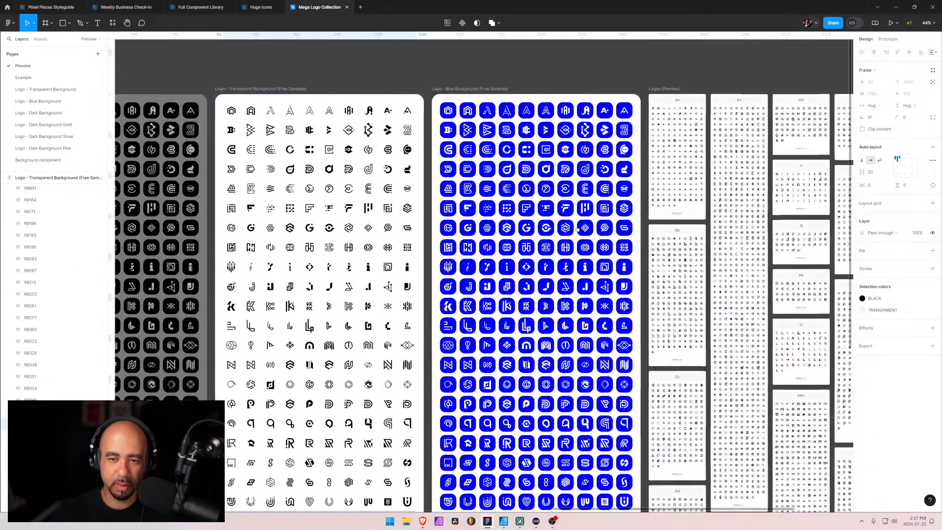
pyautogui.hscroll(5, 500, 236)
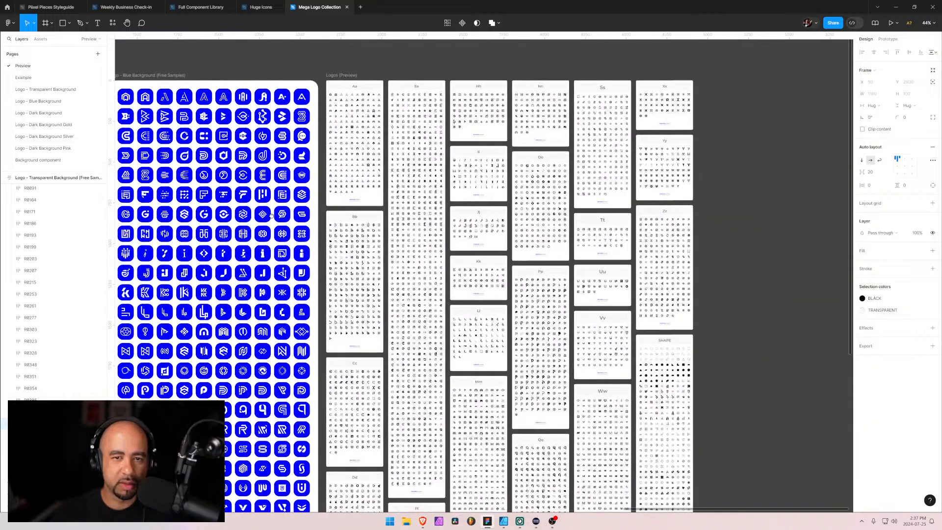
pyautogui.scroll(5, 353, 157)
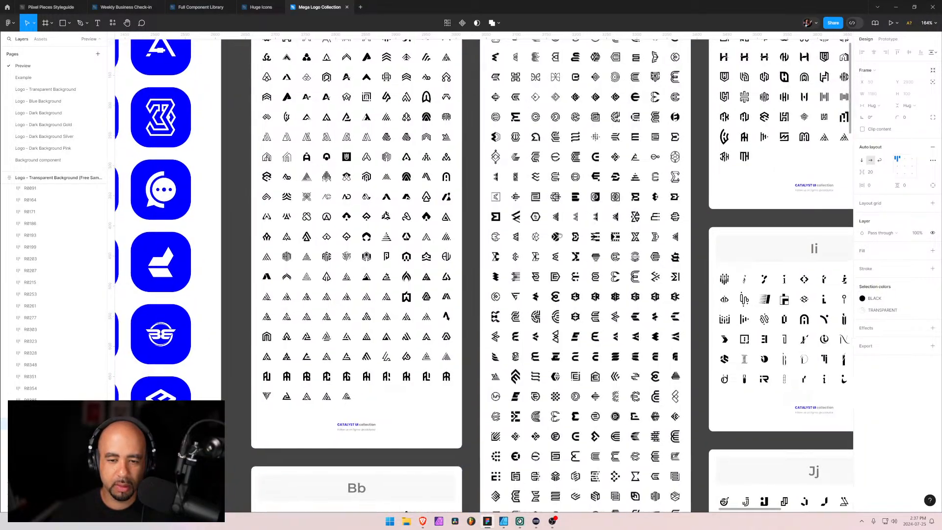
# Examine the lettered logo groups in Logos (Preview), looking closely at the Oo group for a suitable logo
pyautogui.moveTo(594, 221); pyautogui.dragTo(250, 248)
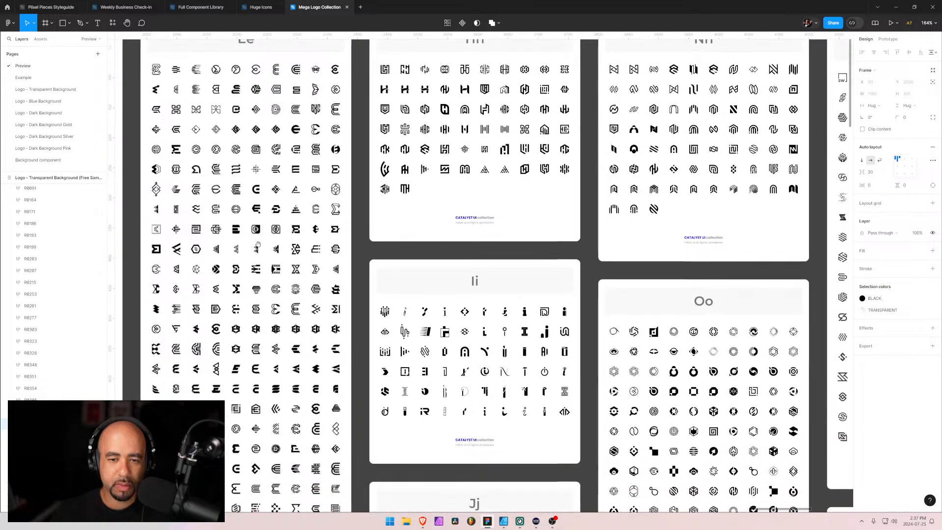
pyautogui.moveTo(550, 189); pyautogui.dragTo(296, 62)
pyautogui.moveTo(514, 187); pyautogui.dragTo(434, 102)
pyautogui.scroll(3, 374, 138)
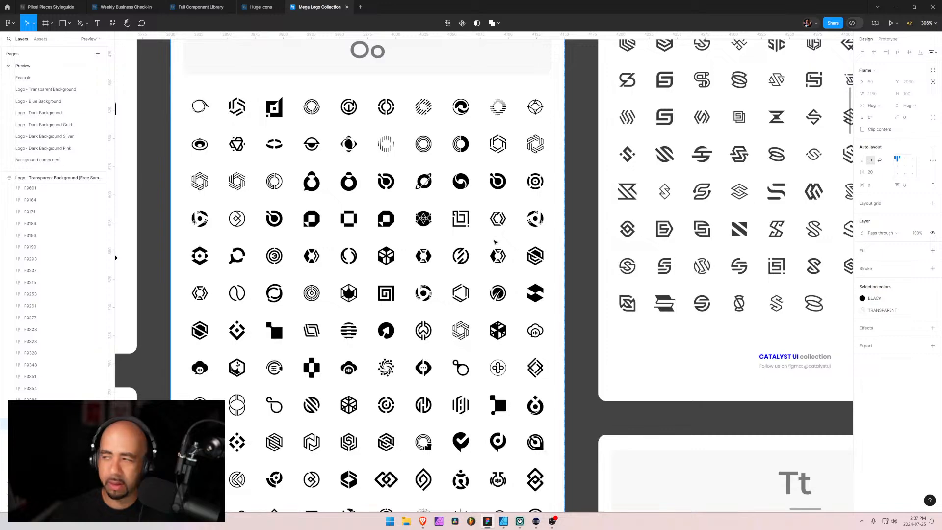
pyautogui.scroll(-3, 445, 291)
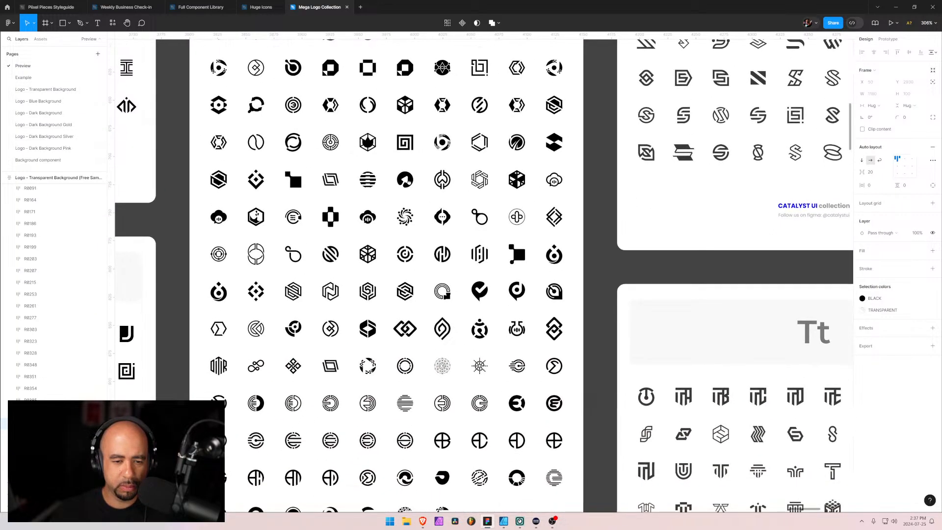
pyautogui.moveTo(359, 353); pyautogui.dragTo(397, 303)
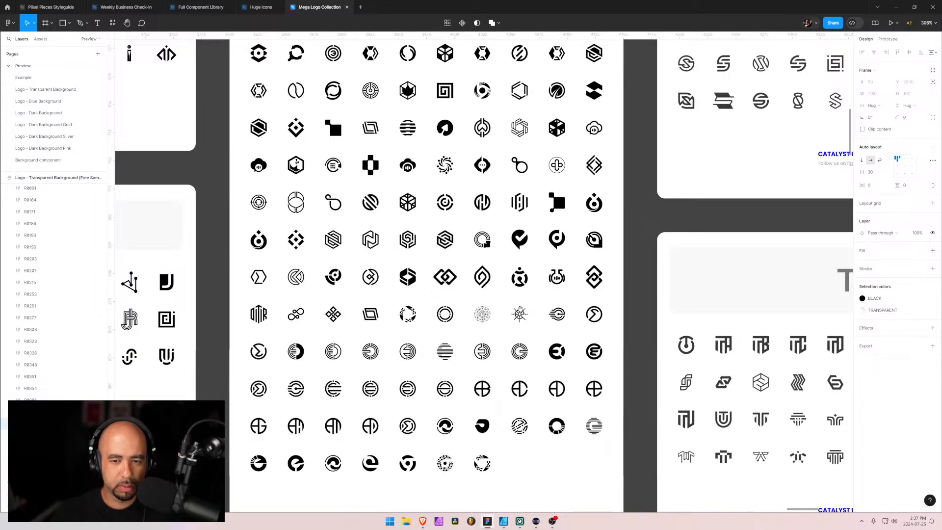
pyautogui.moveTo(435, 191); pyautogui.dragTo(440, 312)
pyautogui.moveTo(381, 220); pyautogui.dragTo(392, 259)
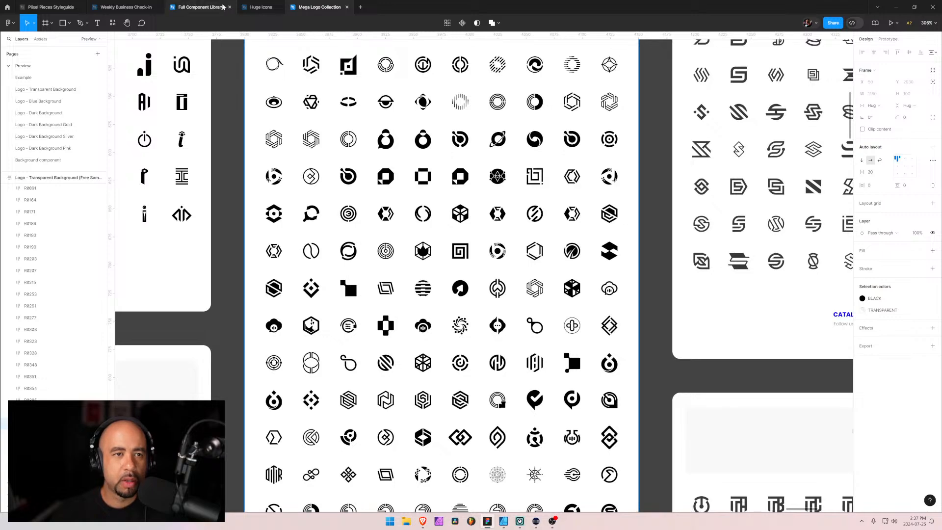
# Open the Piixel Pieces Styleguide file and look through its component pages, ending on the Typography page
pyautogui.moveTo(192, 3)
pyautogui.moveTo(56, 3)
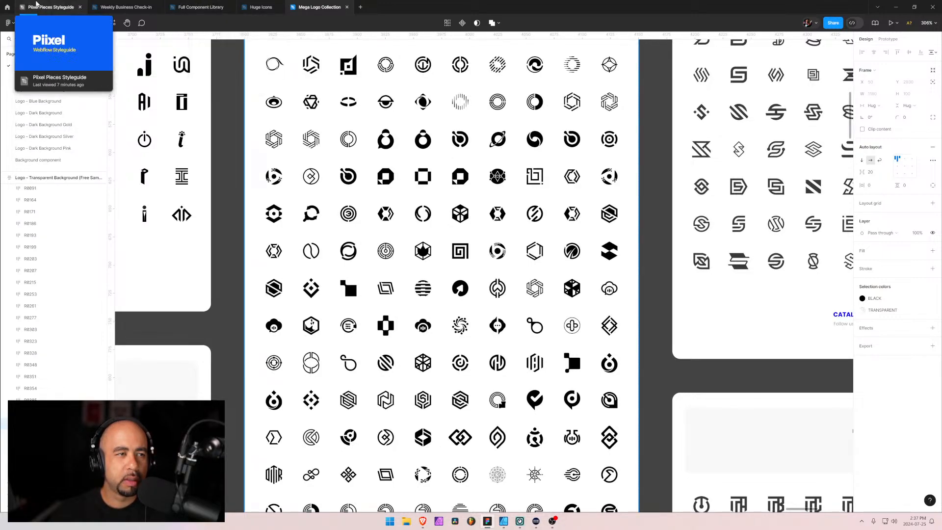
pyautogui.click(56, 5)
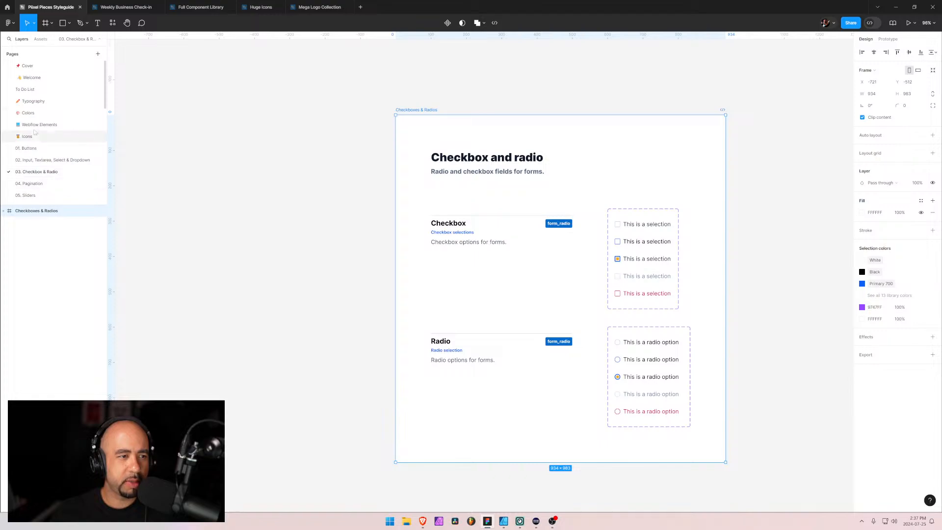
pyautogui.click(38, 183)
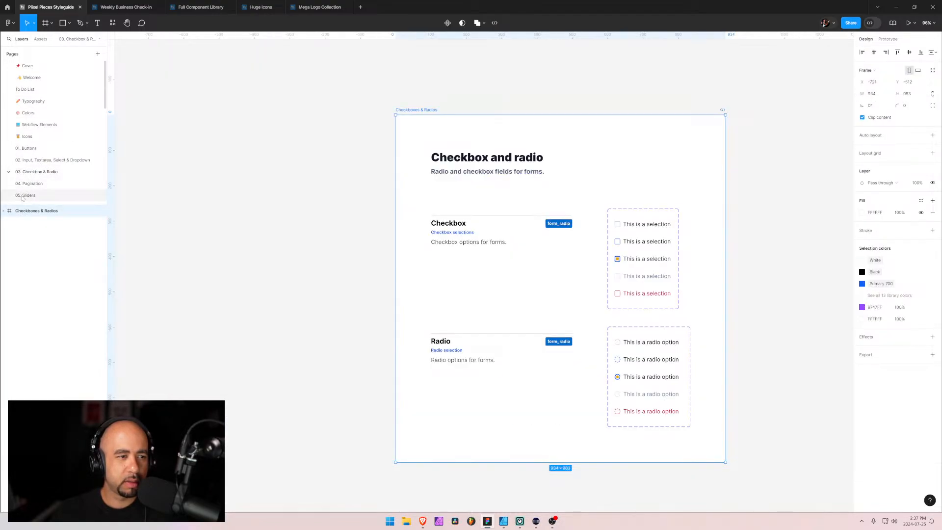
pyautogui.click(28, 195)
pyautogui.click(30, 184)
pyautogui.click(32, 172)
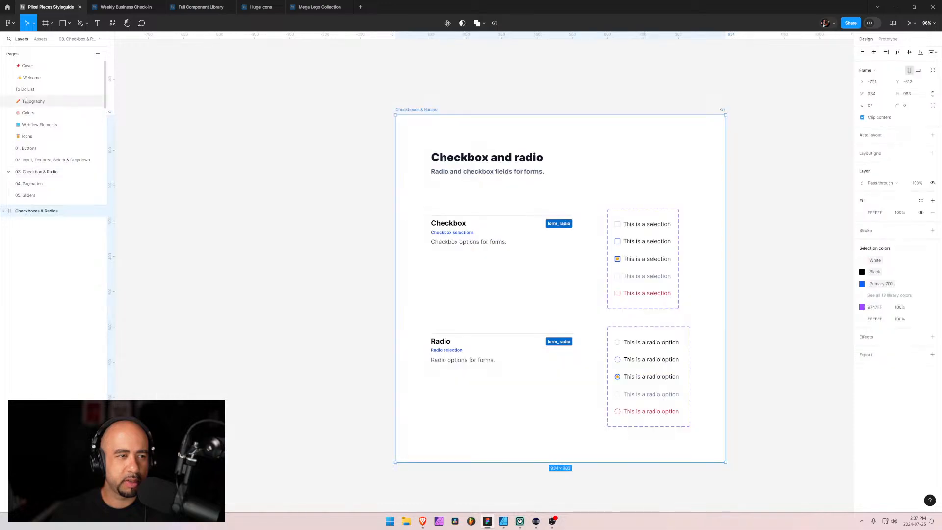
pyautogui.click(30, 78)
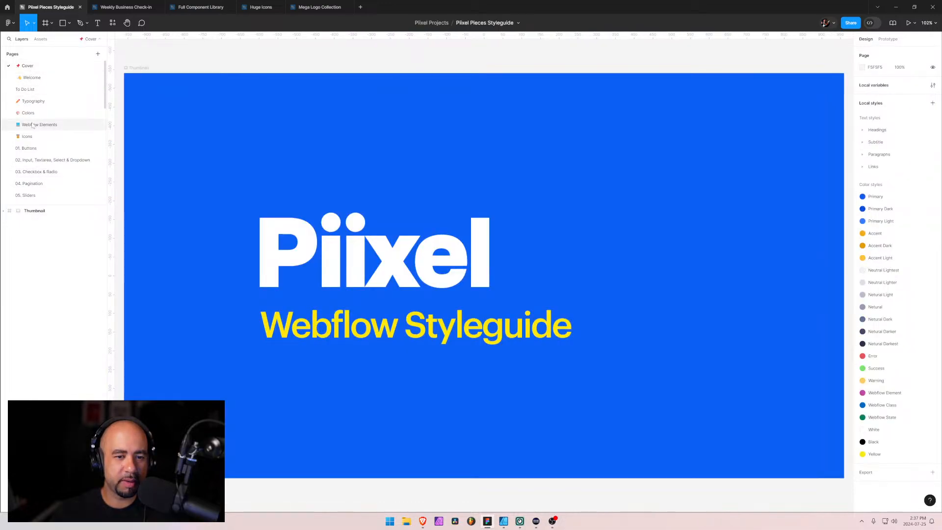
pyautogui.click(33, 101)
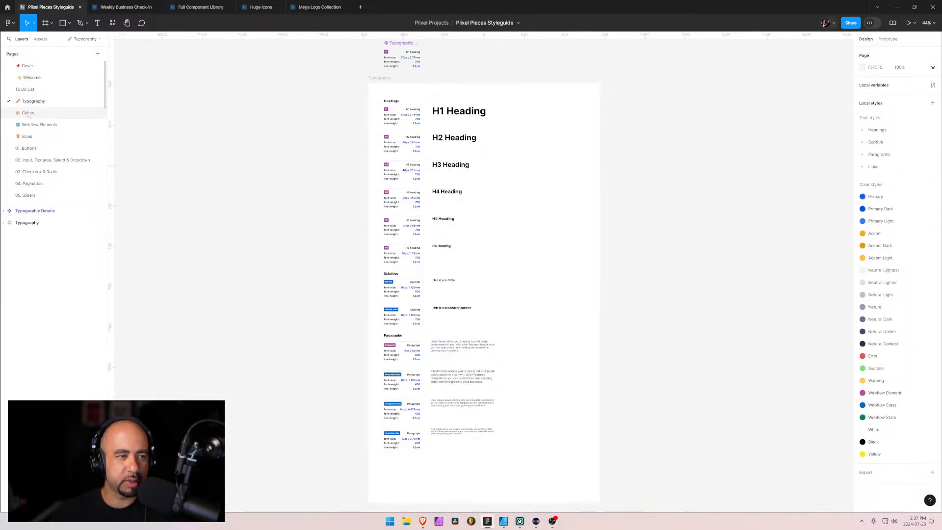
# Look through the styleguide's Colors, Webflow Elements, Icons, Buttons, Input and Checkbox & Radio pages
pyautogui.click(28, 114)
pyautogui.click(39, 125)
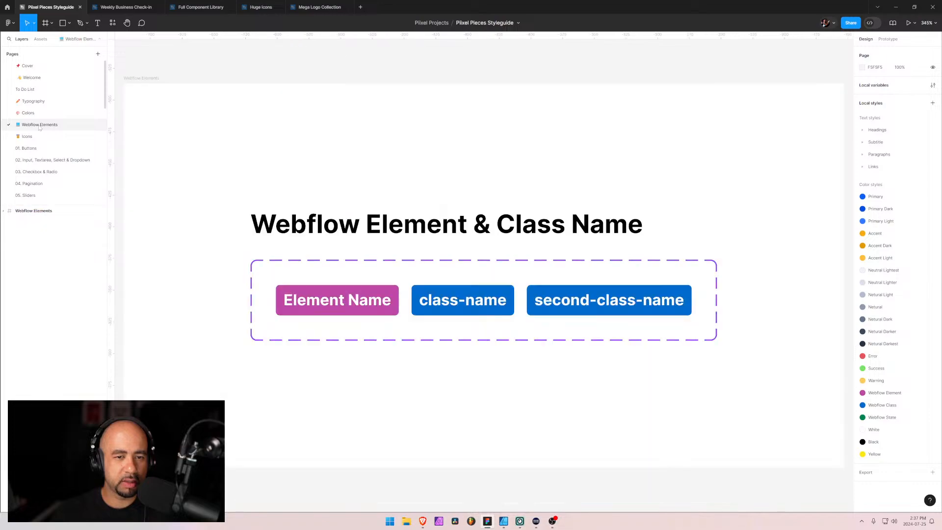
pyautogui.click(28, 136)
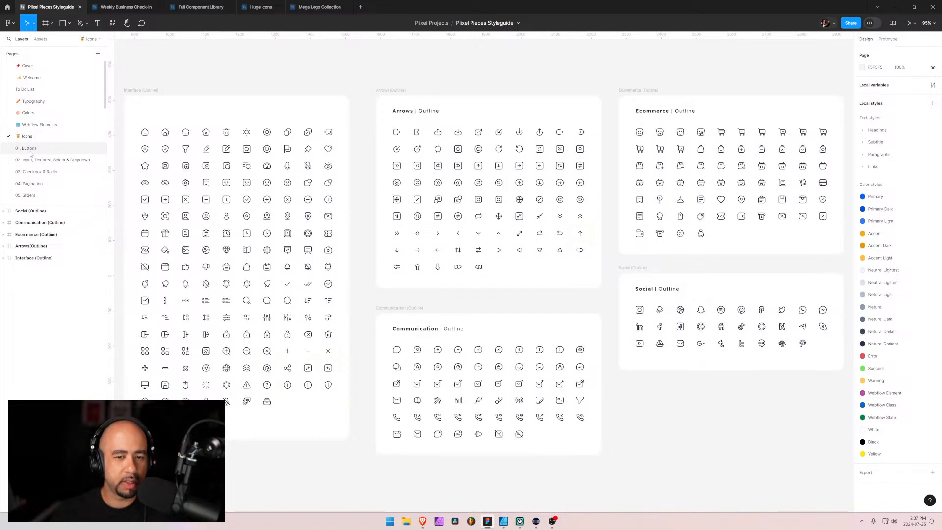
pyautogui.click(29, 149)
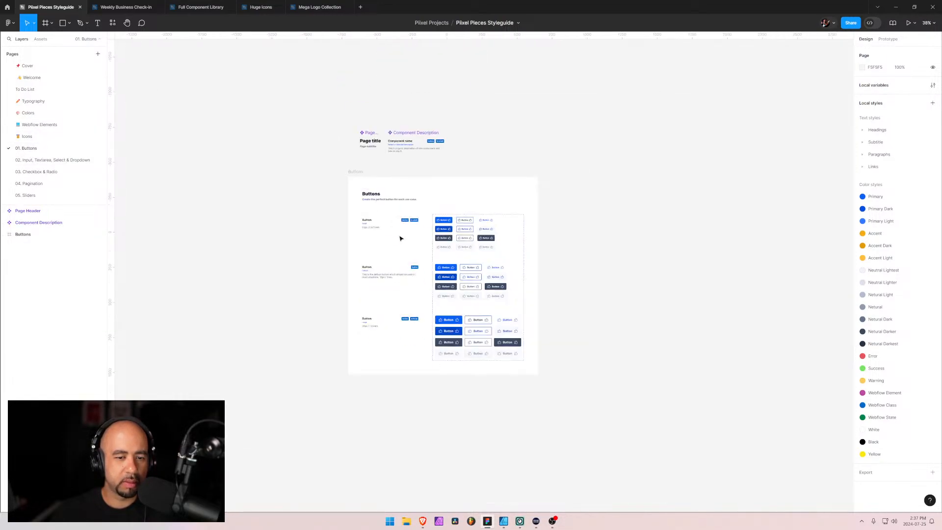
pyautogui.click(44, 160)
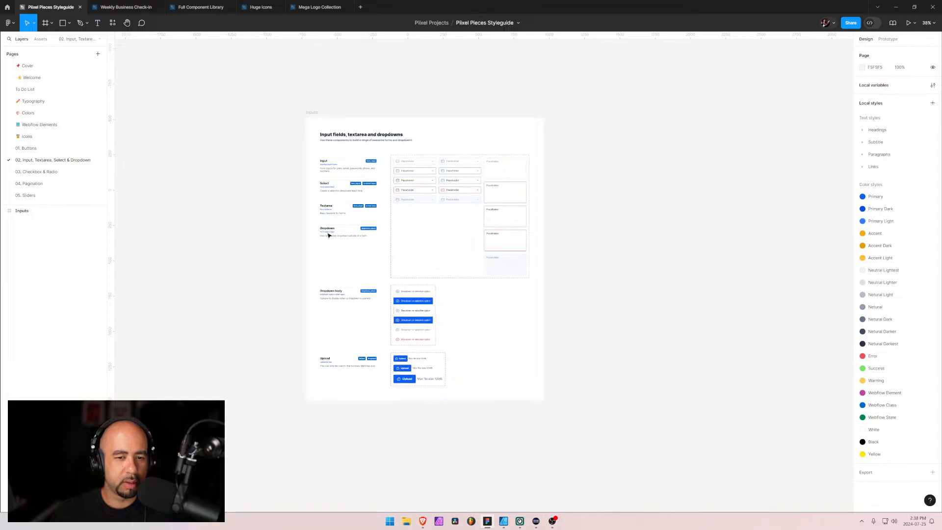
pyautogui.click(40, 172)
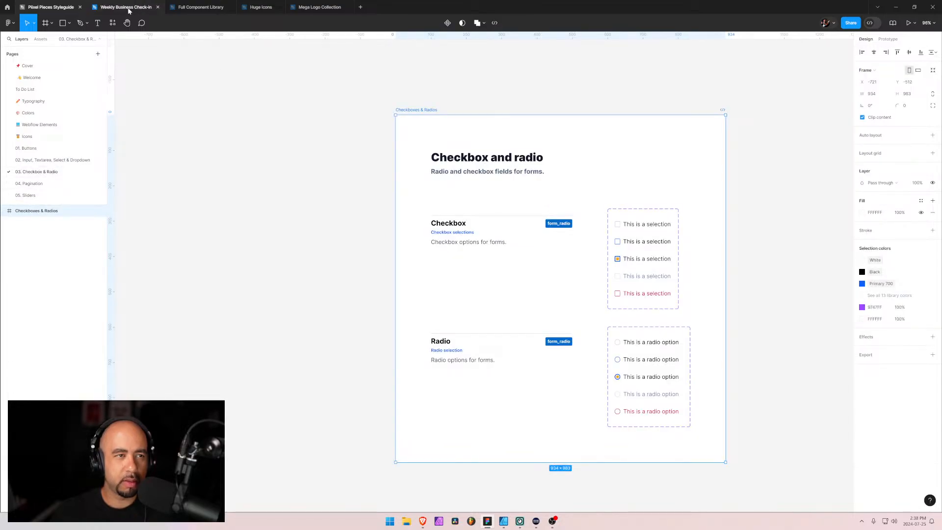
# Return to the Mega Logo Collection file and examine the Oo group and the neighbouring S logos for a suitable mark
pyautogui.click(212, 6)
pyautogui.moveTo(267, 8)
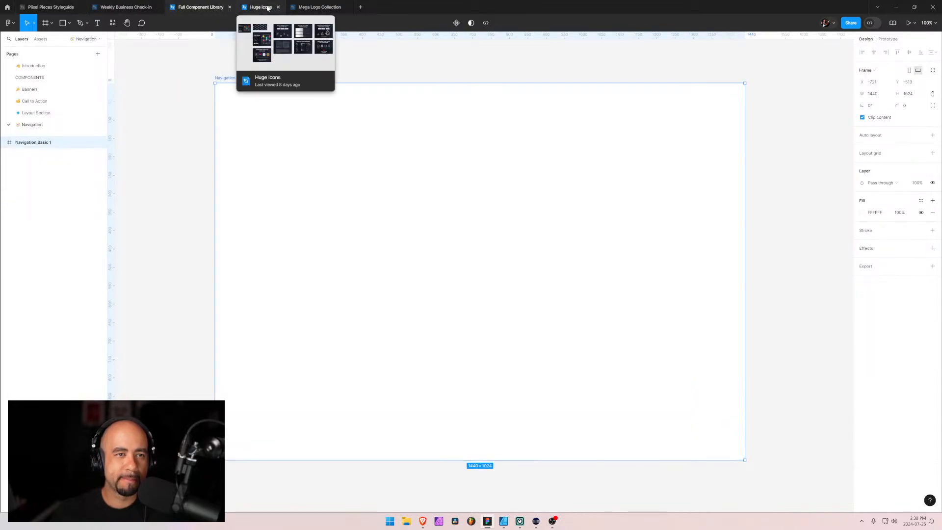
pyautogui.click(314, 6)
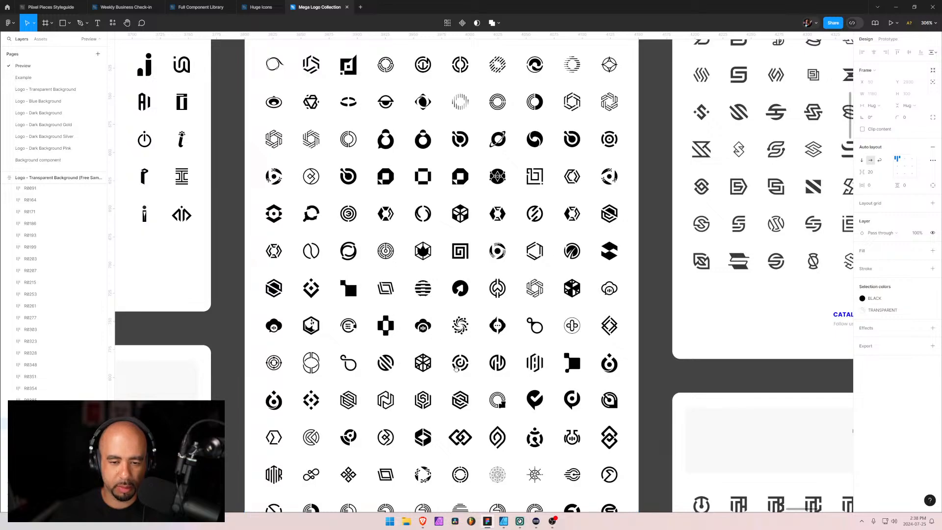
pyautogui.scroll(-3, 463, 287)
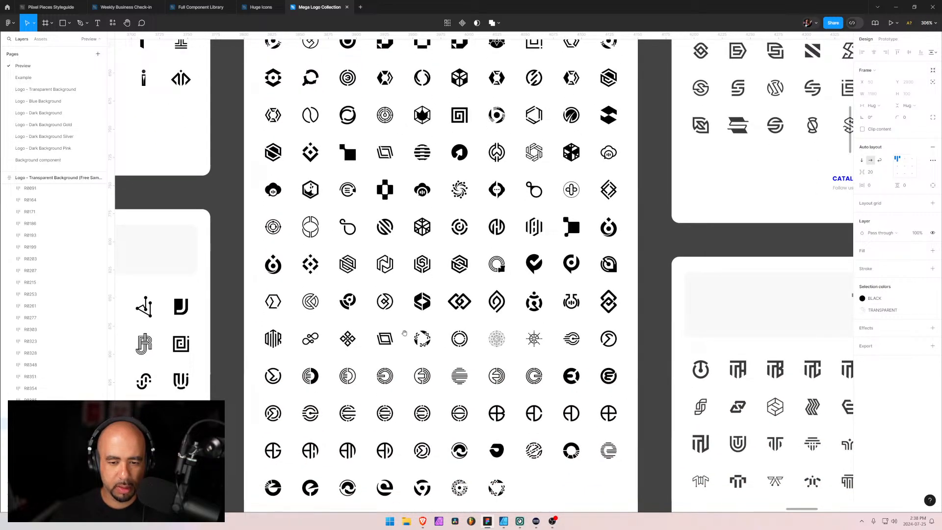
pyautogui.scroll(-4, 421, 242)
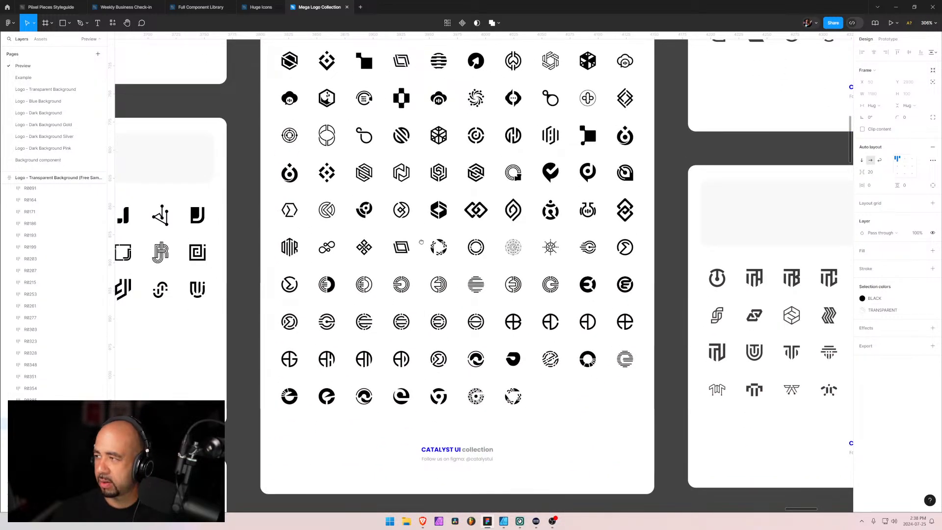
pyautogui.scroll(2, 421, 241)
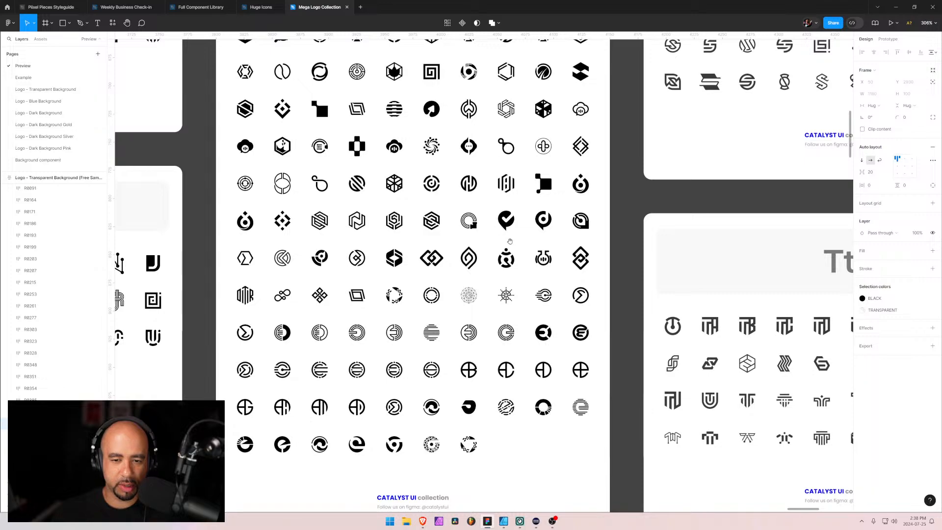
pyautogui.scroll(2, 511, 241)
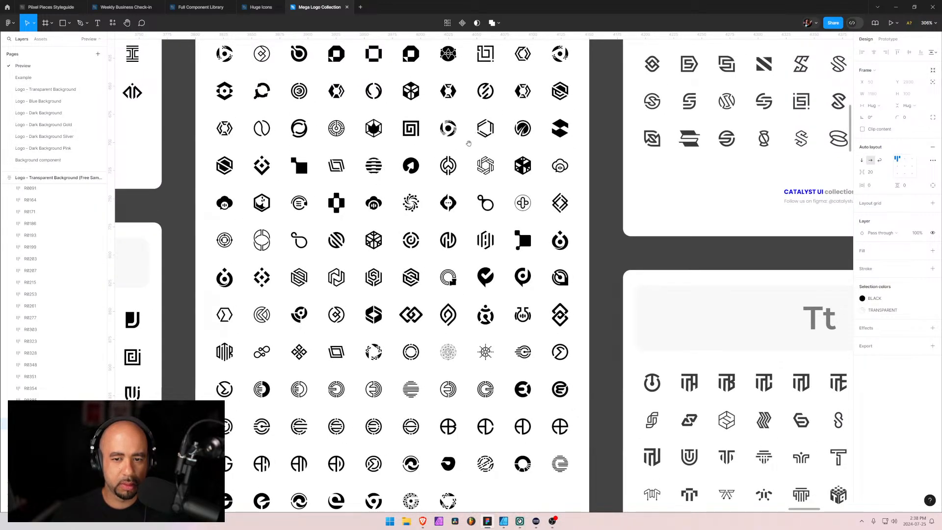
pyautogui.hscroll(10, 470, 147)
pyautogui.scroll(10, 490, 308)
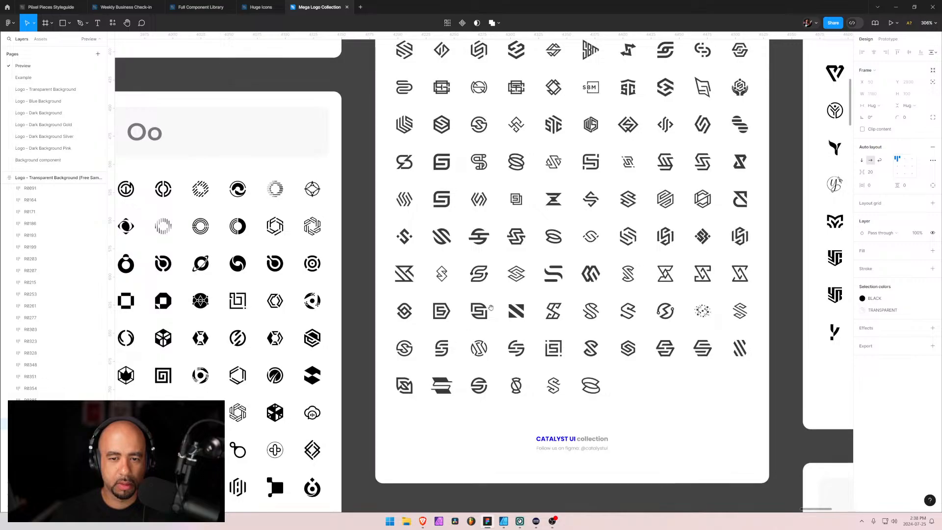
# Look over the Tt, Uu, Vv and Zz logo groups and inspect the first rows of the SHAPE group closely
pyautogui.scroll(-5, 491, 307)
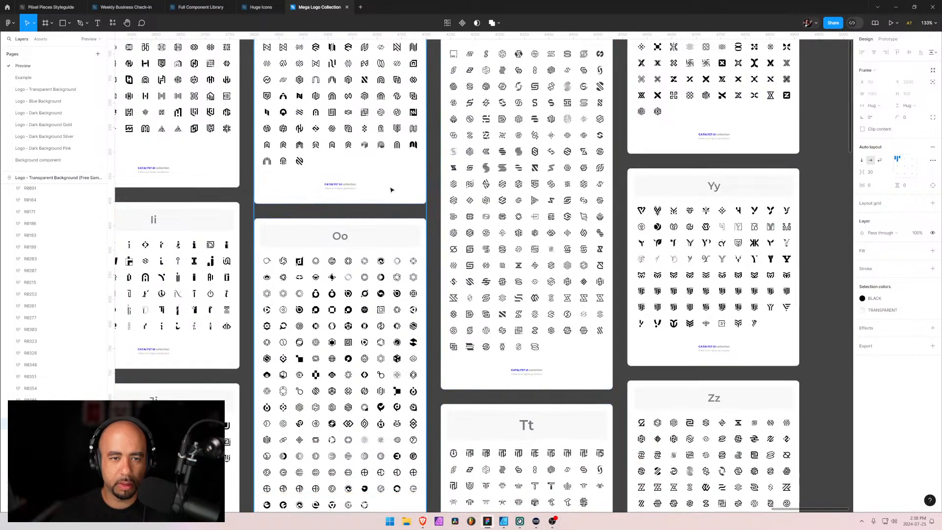
pyautogui.moveTo(566, 297); pyautogui.dragTo(453, 271)
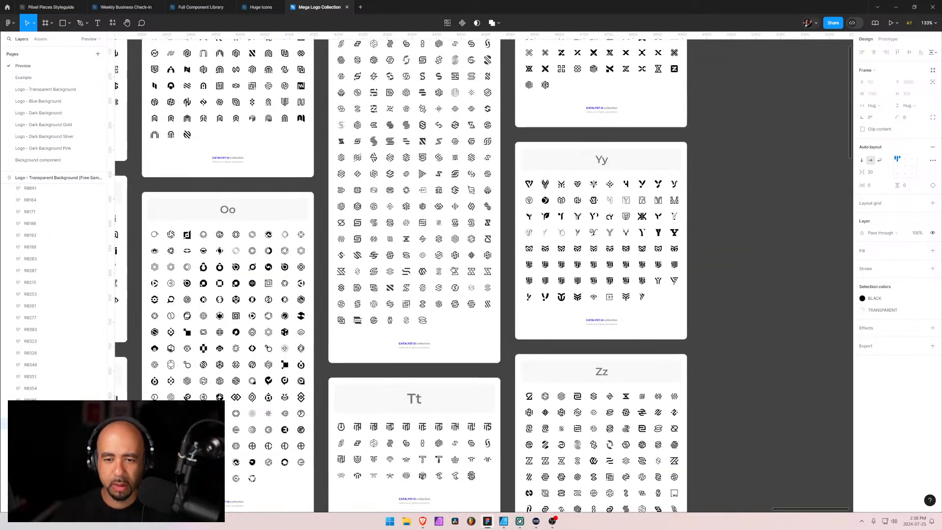
pyautogui.scroll(-10, 453, 270)
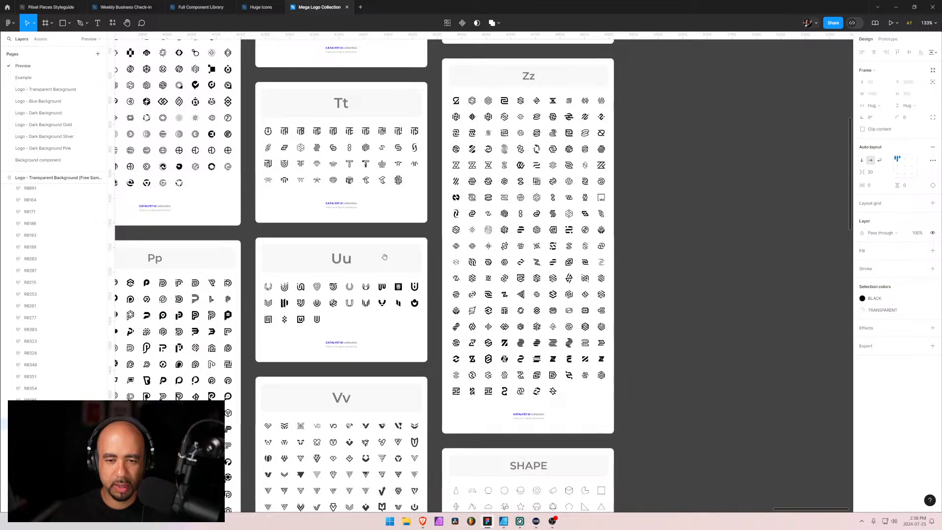
pyautogui.scroll(-2, 381, 306)
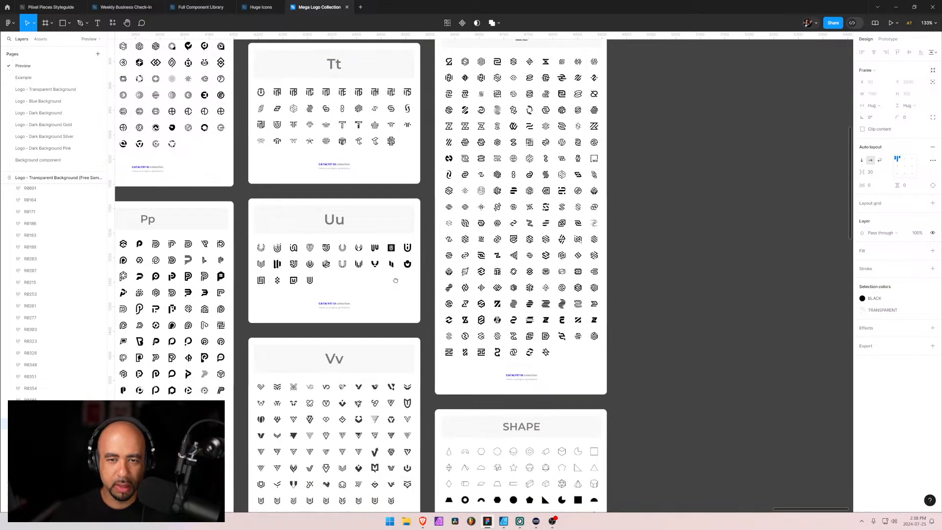
pyautogui.scroll(-8, 489, 285)
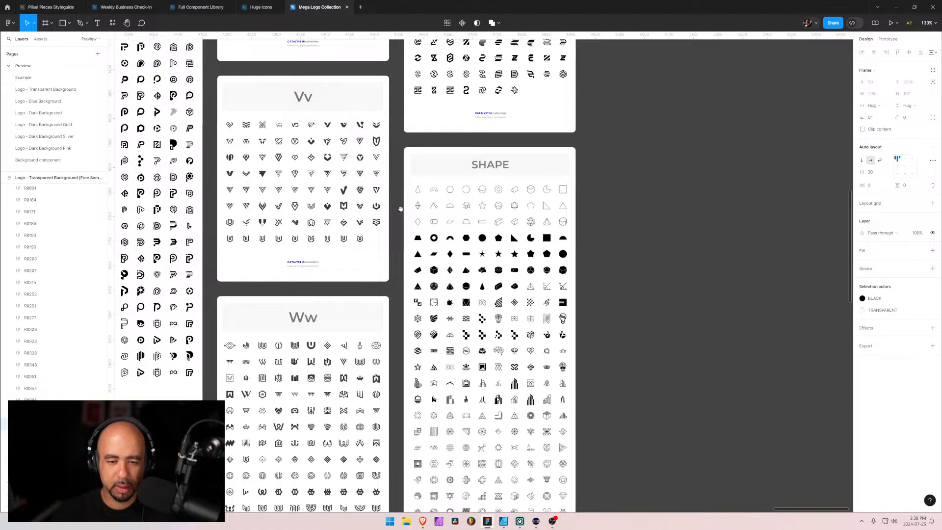
pyautogui.scroll(-3, 400, 209)
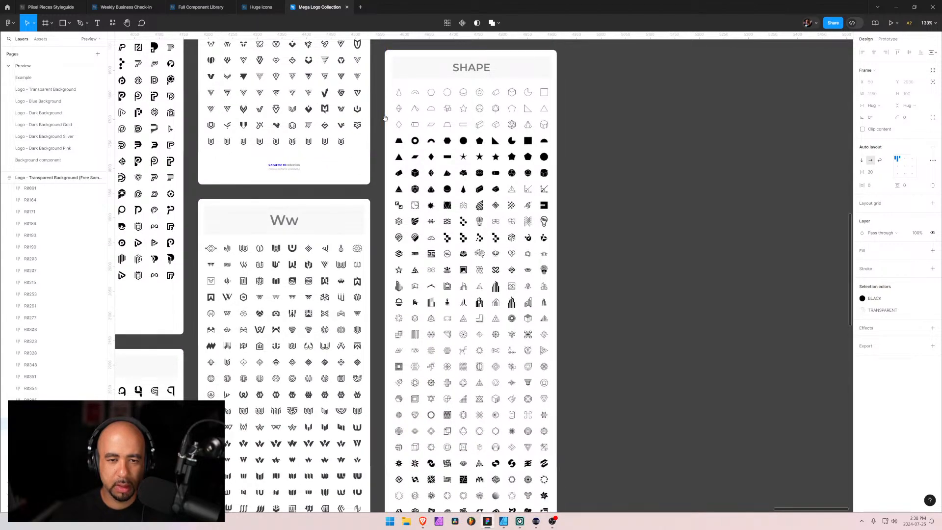
pyautogui.scroll(3, 387, 147)
pyautogui.scroll(10, 413, 240)
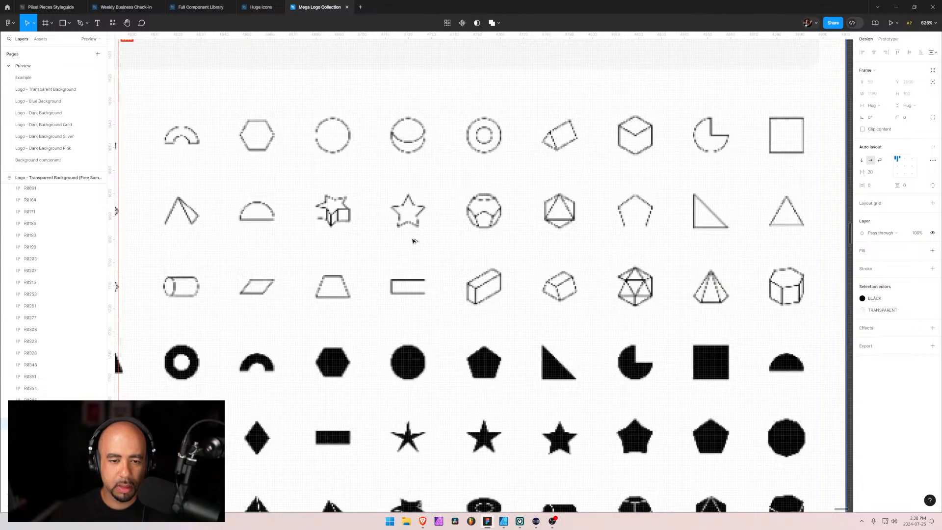
pyautogui.scroll(-7, 414, 241)
pyautogui.click(338, 172)
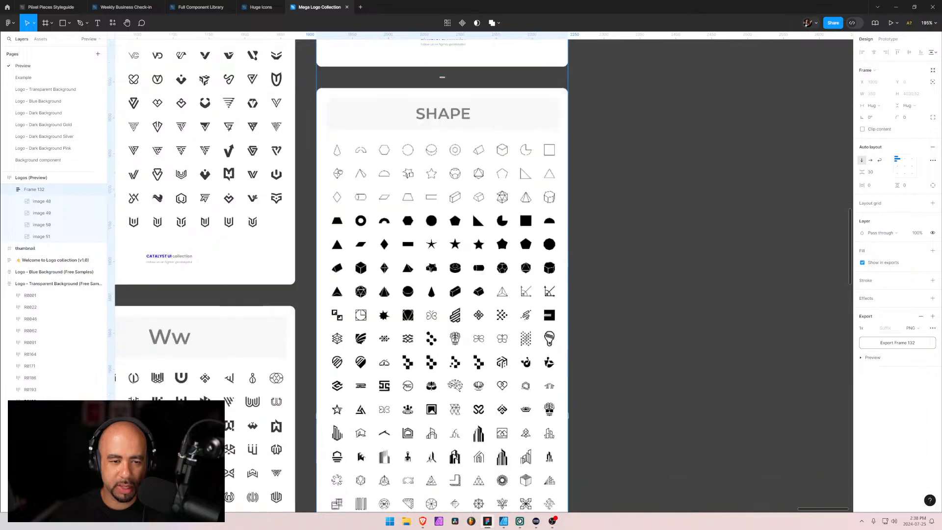
# Examine the remaining rows of the SHAPE group and the Ww logos beside it
pyautogui.scroll(-10, 338, 172)
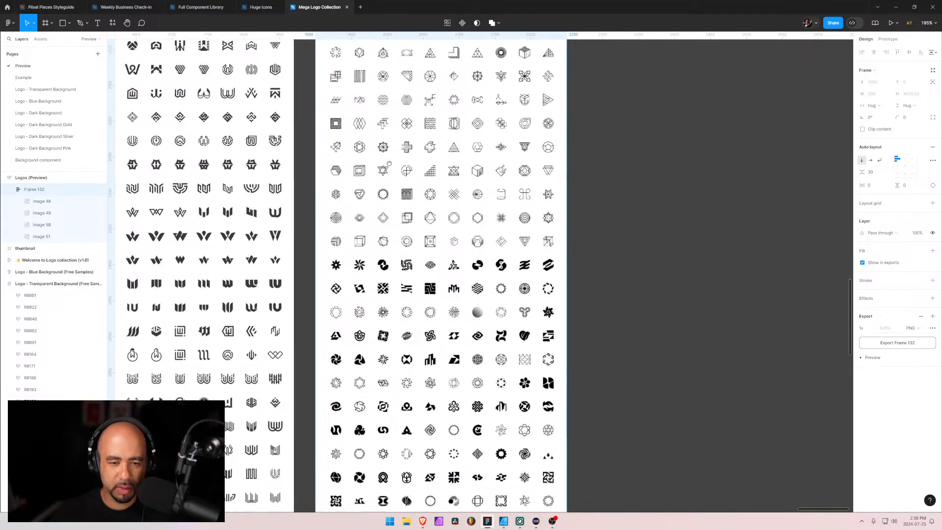
pyautogui.scroll(-5, 389, 163)
pyautogui.hscroll(-3, 388, 196)
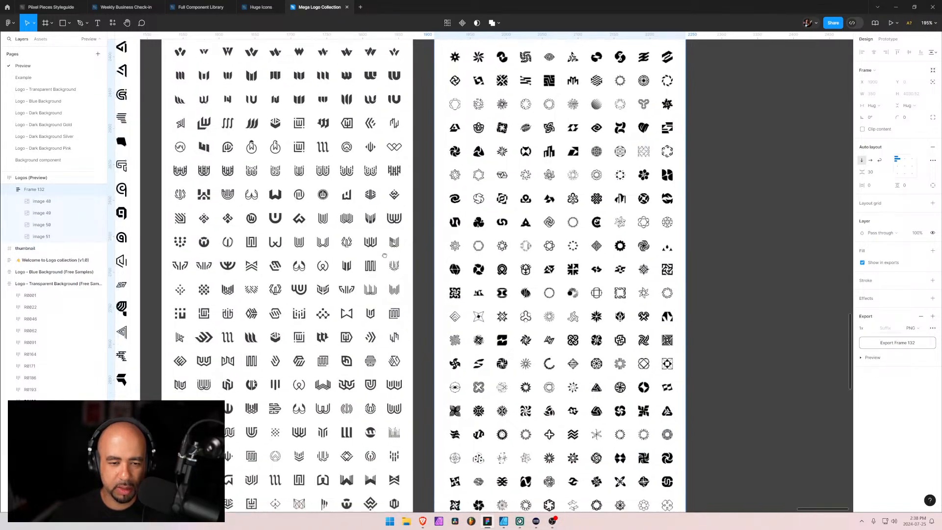
pyautogui.hscroll(-4, 385, 256)
pyautogui.scroll(-5, 382, 294)
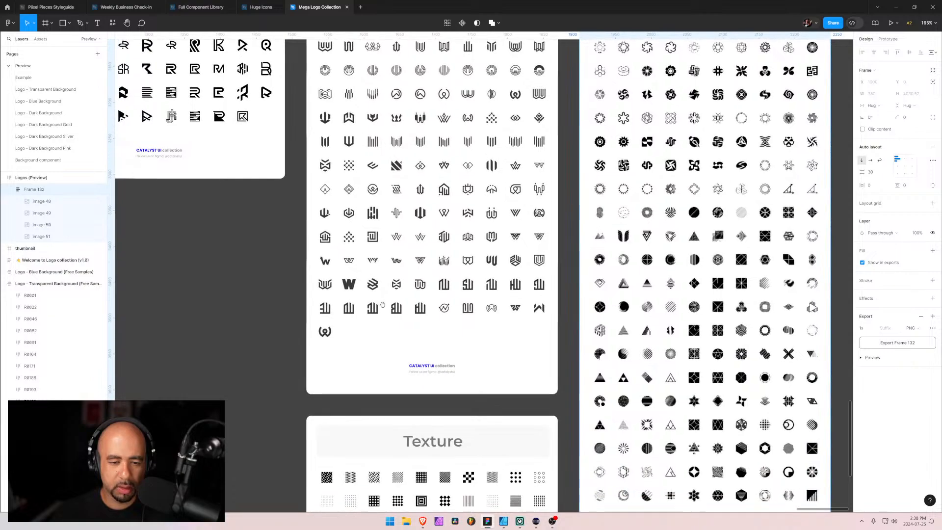
pyautogui.scroll(-5, 382, 305)
pyautogui.hscroll(-6, 441, 319)
# Examine the Rr, M, Gg and D logo groups in Logos (Preview) for a suitable logo
pyautogui.scroll(8, 447, 324)
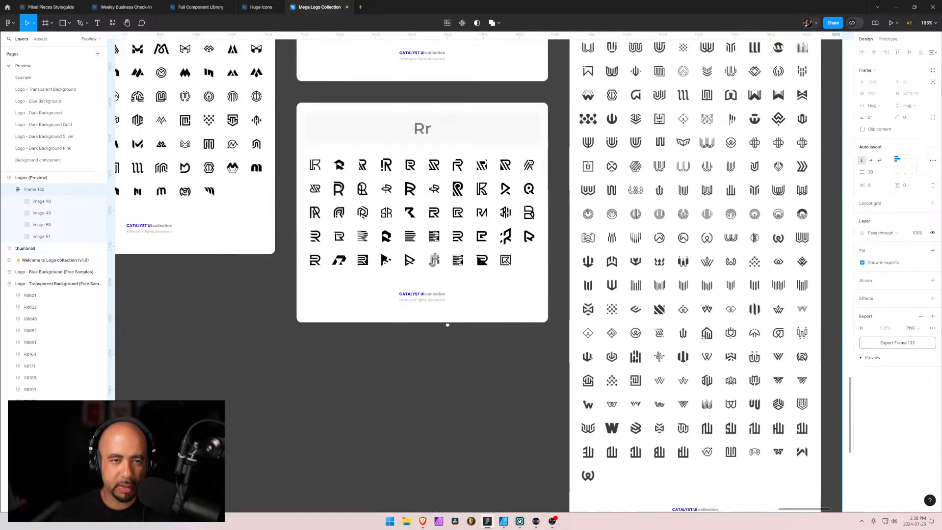
pyautogui.scroll(3, 447, 324)
pyautogui.hscroll(-9, 434, 219)
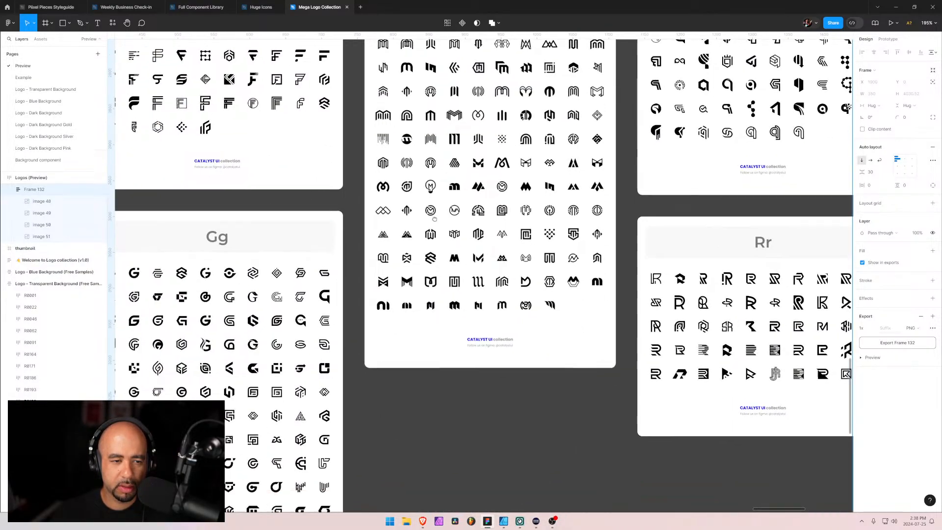
pyautogui.hscroll(-4, 435, 218)
pyautogui.scroll(-3, 435, 218)
pyautogui.hscroll(-2, 388, 163)
pyautogui.scroll(-3, 387, 163)
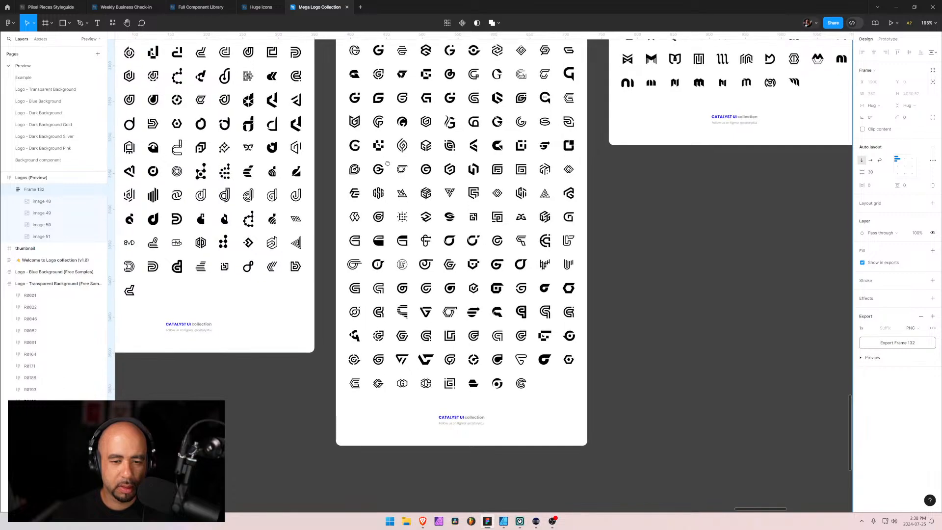
pyautogui.moveTo(388, 163); pyautogui.dragTo(502, 244)
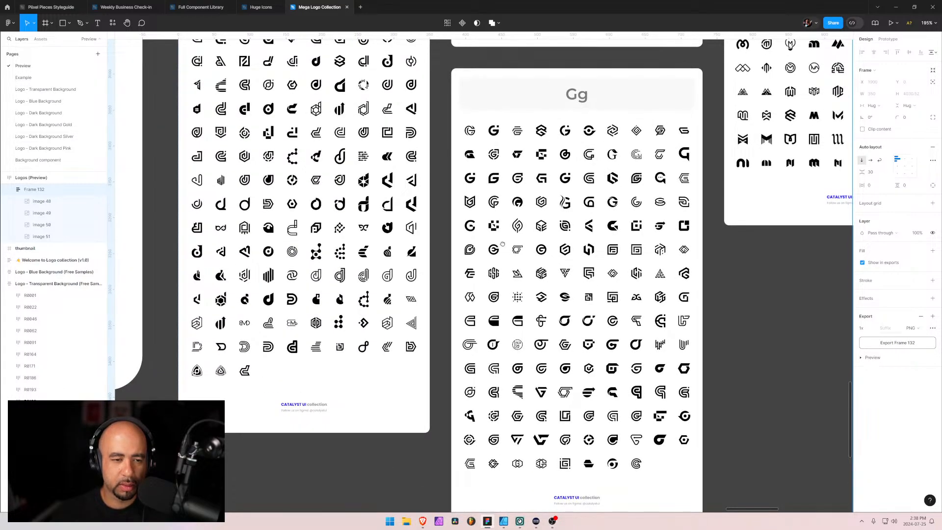
pyautogui.scroll(5, 316, 150)
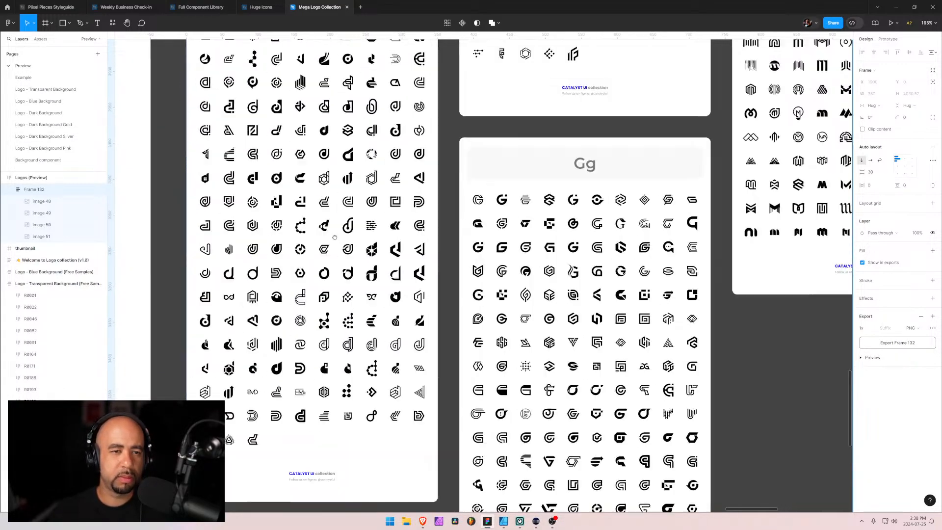
# Look past the Dd group and examine the lower rows of the blue-background samples, from the pattern marks up to the V logos
pyautogui.hscroll(-5, 317, 211)
pyautogui.hscroll(4, 317, 240)
pyautogui.hscroll(-1, 318, 269)
pyautogui.hscroll(-6, 317, 270)
pyautogui.scroll(-3, 318, 270)
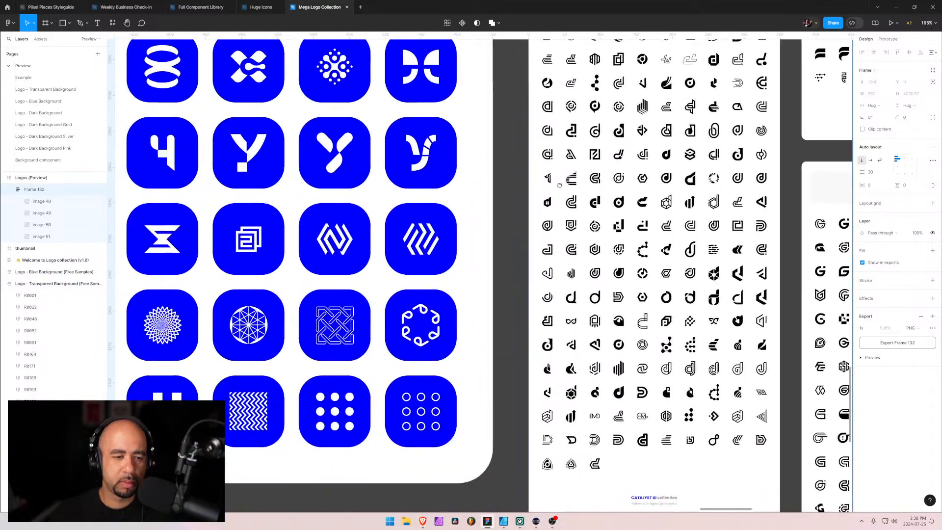
pyautogui.moveTo(305, 182); pyautogui.dragTo(354, 354)
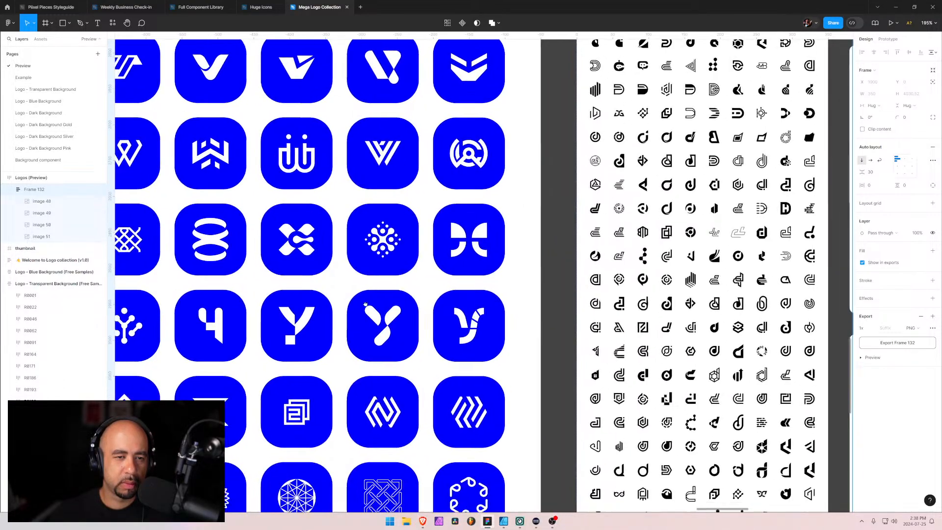
pyautogui.moveTo(217, 505); pyautogui.dragTo(319, 383)
pyautogui.click(319, 382)
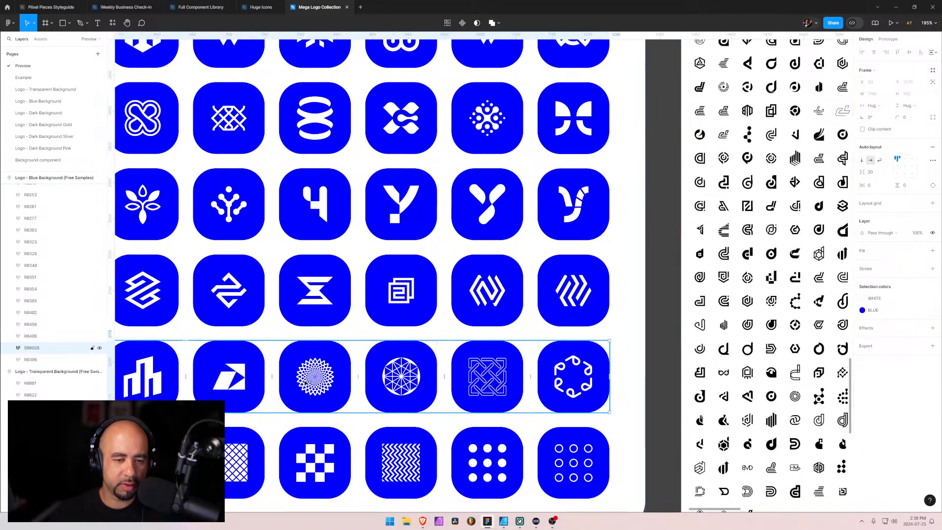
pyautogui.moveTo(392, 156); pyautogui.dragTo(376, 316)
pyautogui.moveTo(401, 198); pyautogui.dragTo(386, 334)
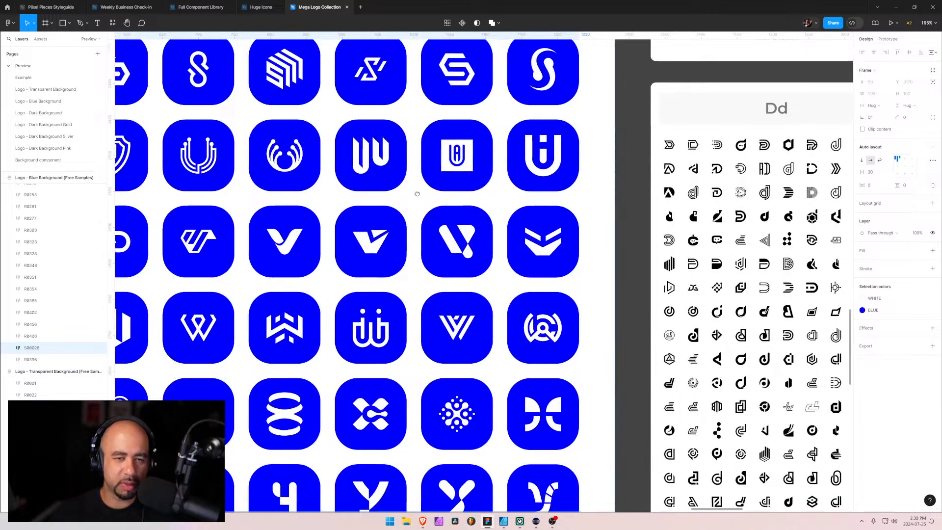
# Examine the blue-background rows from S back to K and inspect the first K logo
pyautogui.moveTo(417, 154); pyautogui.dragTo(398, 307)
pyautogui.moveTo(373, 156); pyautogui.dragTo(379, 324)
pyautogui.moveTo(311, 207); pyautogui.dragTo(544, 258)
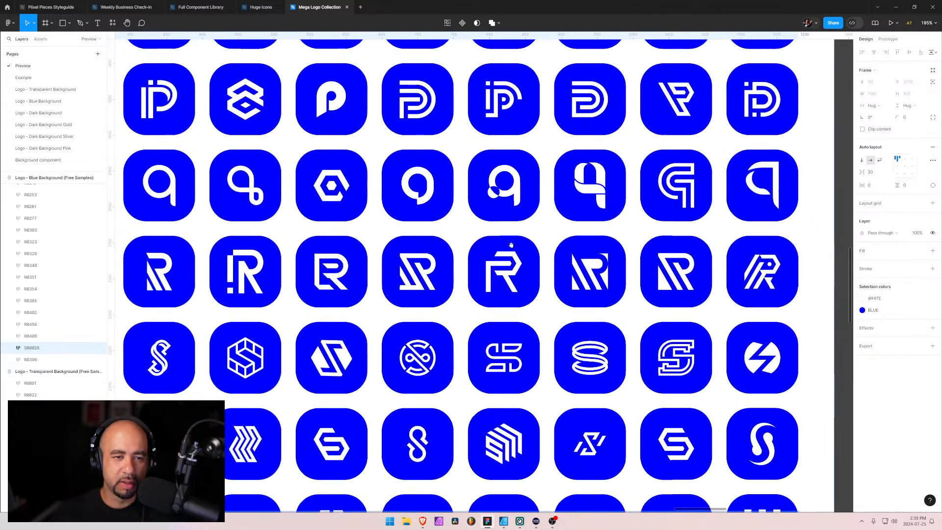
pyautogui.moveTo(495, 144); pyautogui.dragTo(502, 274)
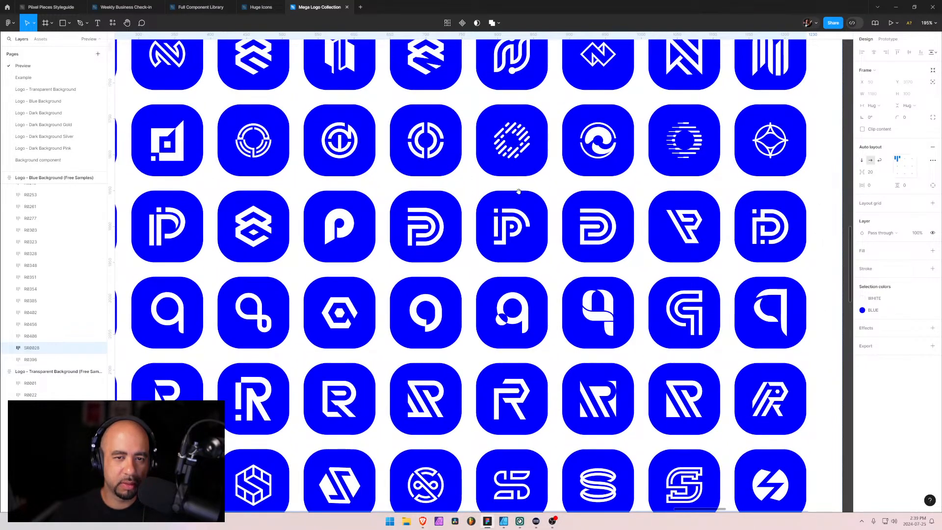
pyautogui.moveTo(518, 190); pyautogui.dragTo(461, 283)
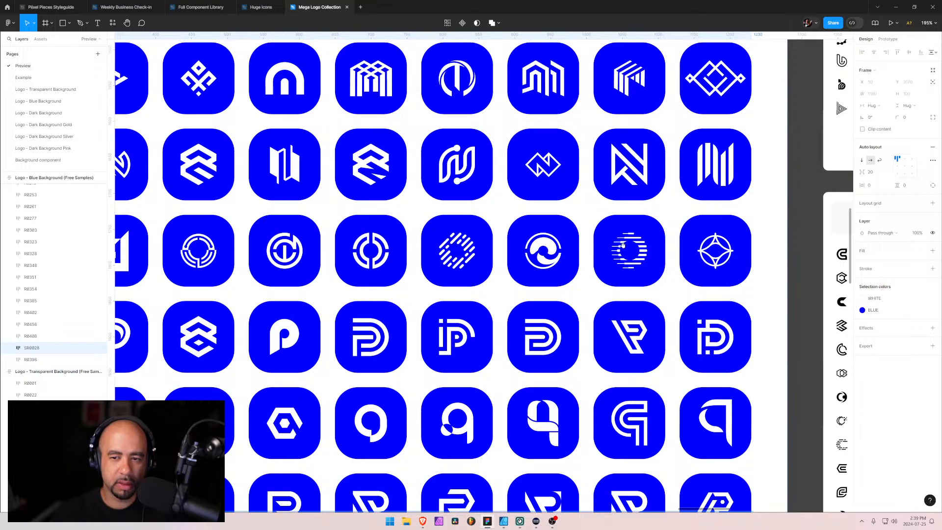
pyautogui.moveTo(367, 204); pyautogui.dragTo(515, 297)
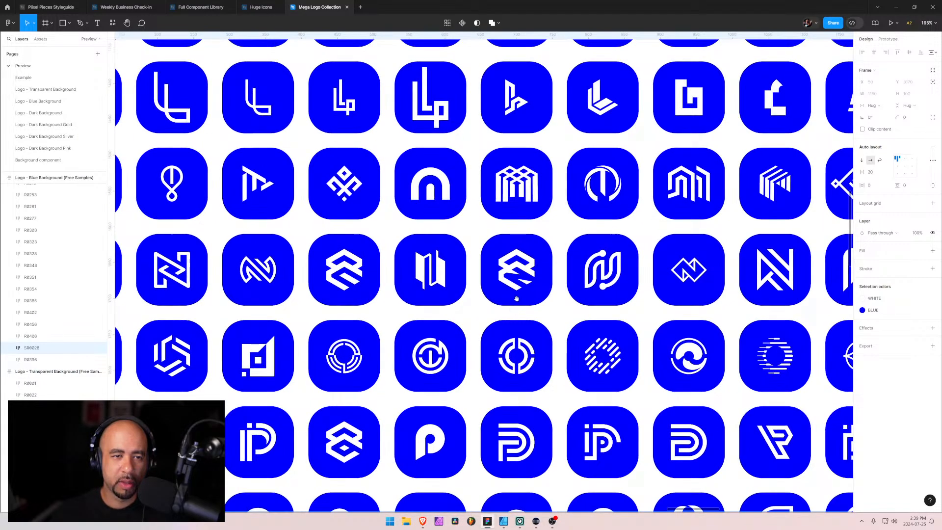
pyautogui.moveTo(514, 190); pyautogui.dragTo(701, 373)
pyautogui.click(228, 195)
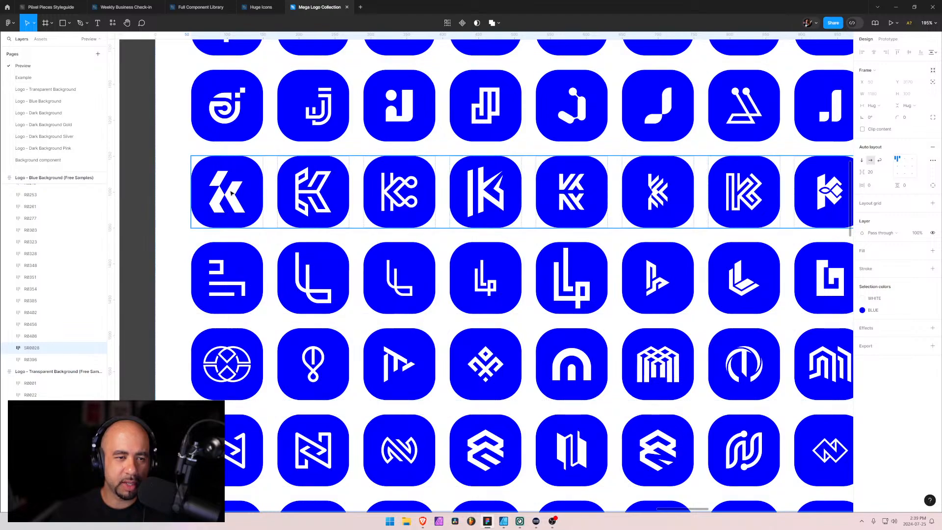
pyautogui.doubleClick(228, 195)
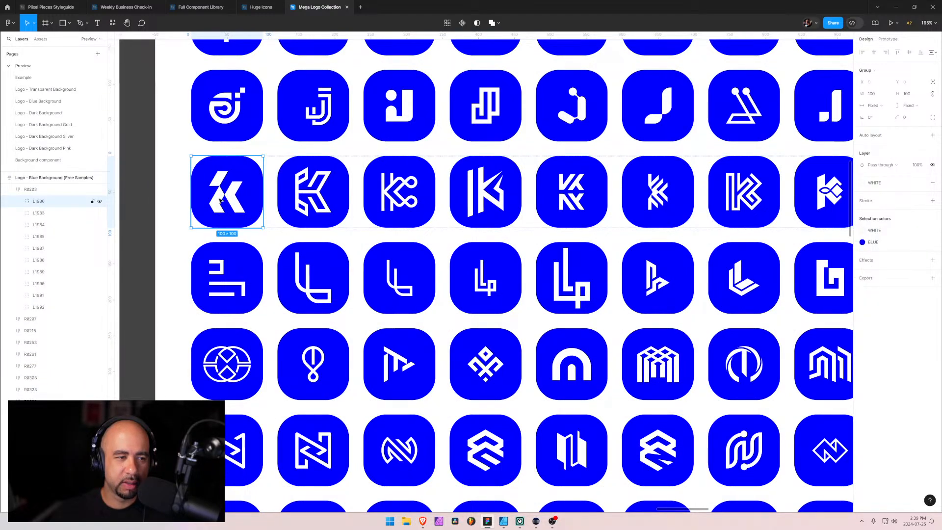
# Find the same K logo in the Transparent Background samples and select it within its row
pyautogui.scroll(-4, 532, 271)
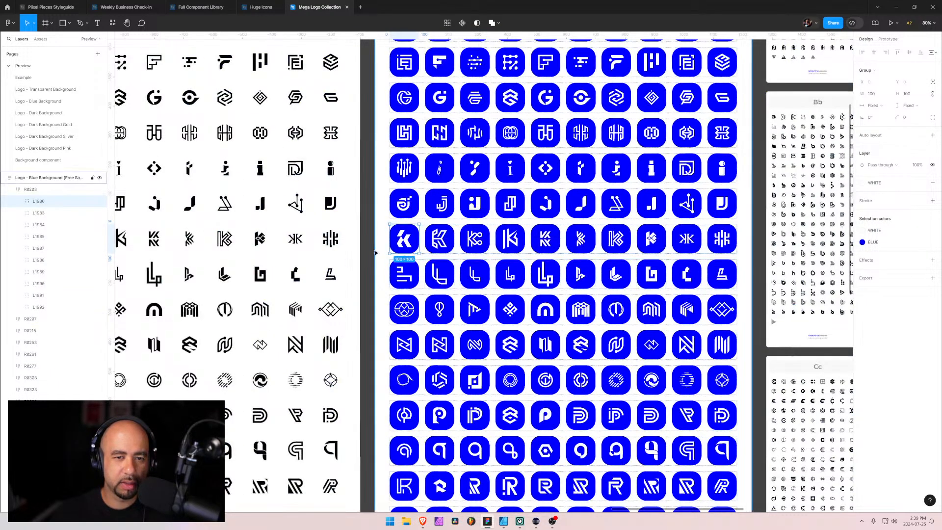
pyautogui.moveTo(322, 264); pyautogui.dragTo(367, 267)
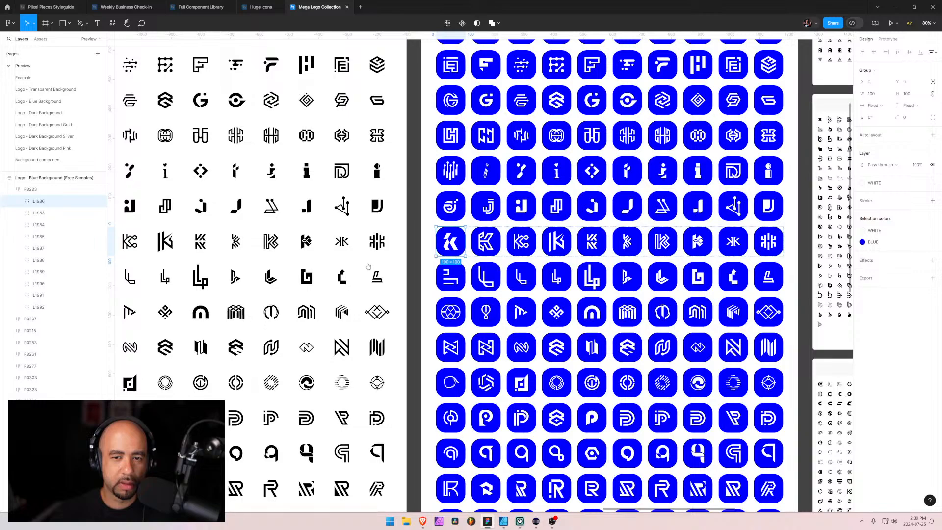
pyautogui.hscroll(-4, 312, 287)
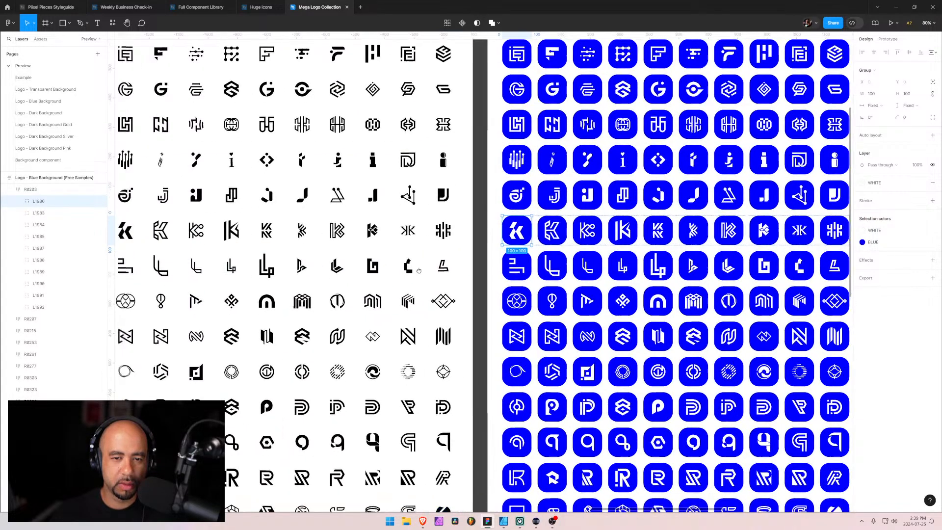
pyautogui.click(248, 234)
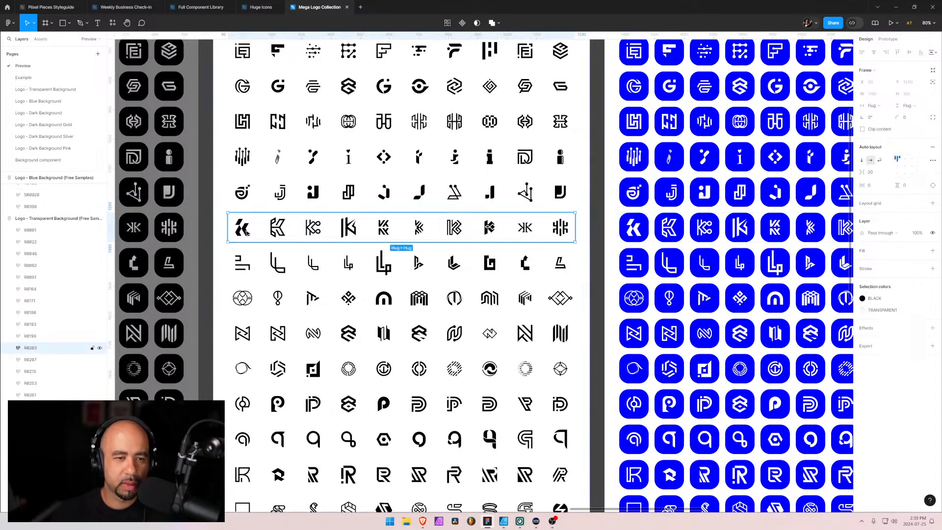
pyautogui.doubleClick(242, 231)
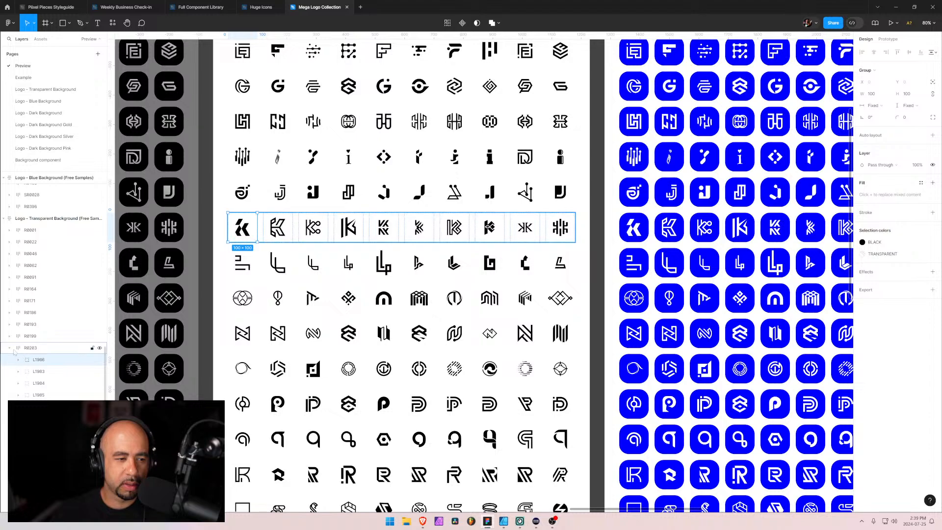
pyautogui.click(30, 360)
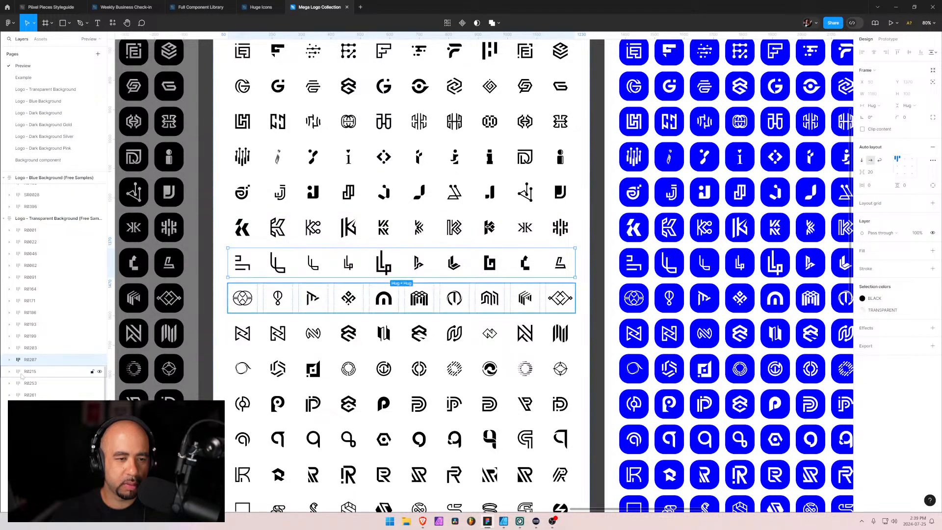
pyautogui.doubleClick(243, 226)
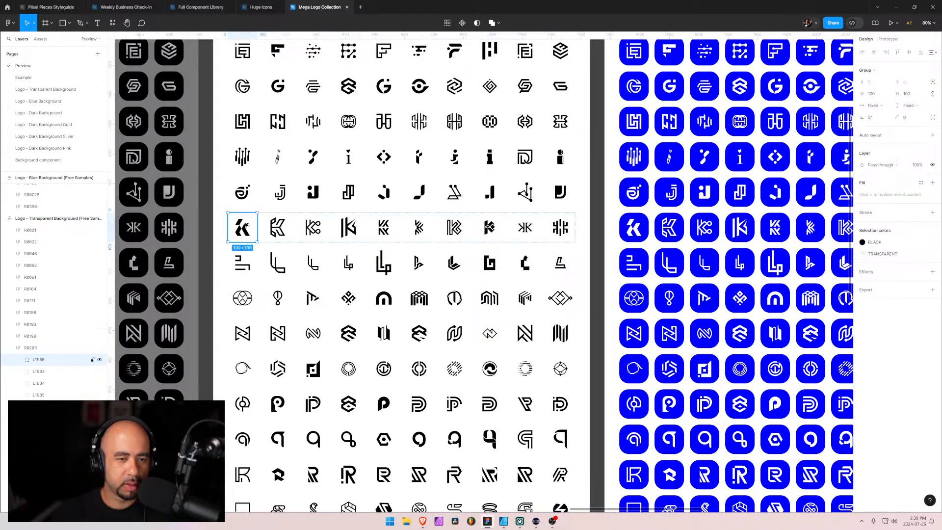
# Expand the K logo's layers, check its Background layer, and select only the black mark group
pyautogui.click(19, 360)
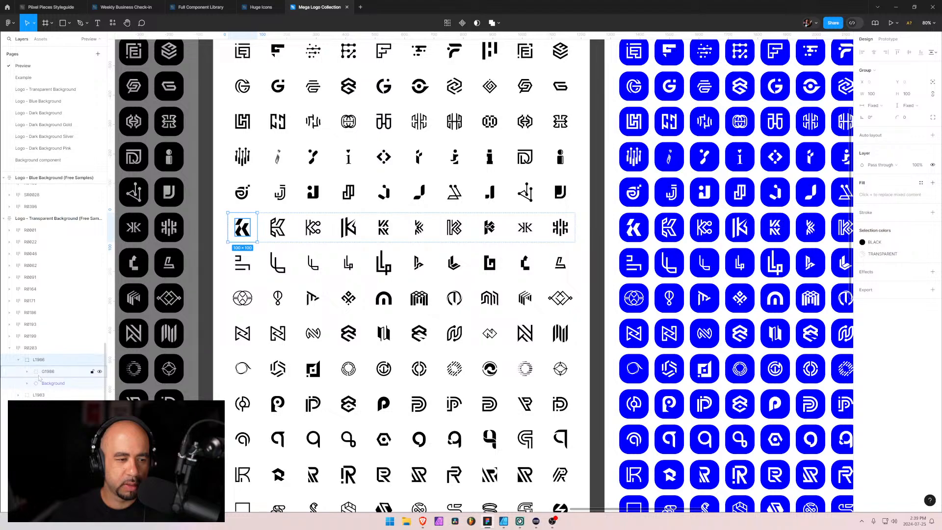
pyautogui.click(38, 383)
pyautogui.click(27, 383)
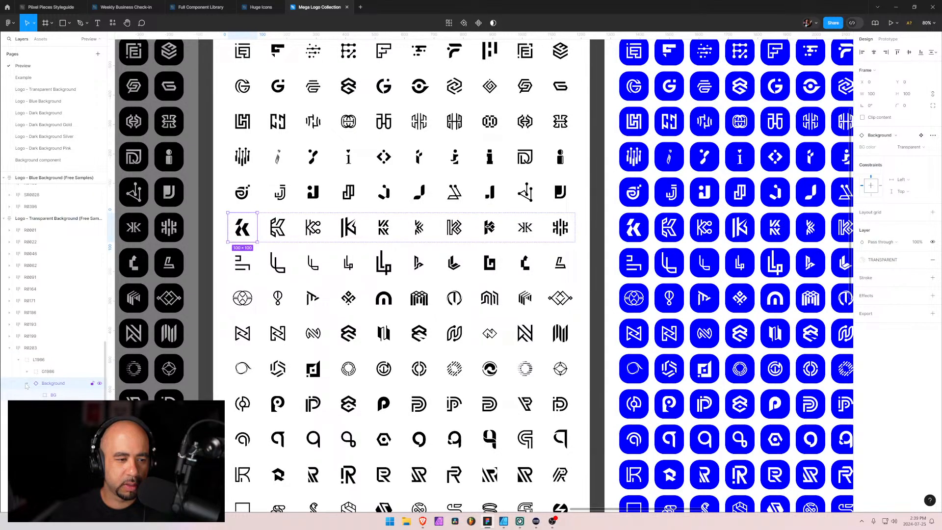
pyautogui.click(27, 383)
pyautogui.click(39, 372)
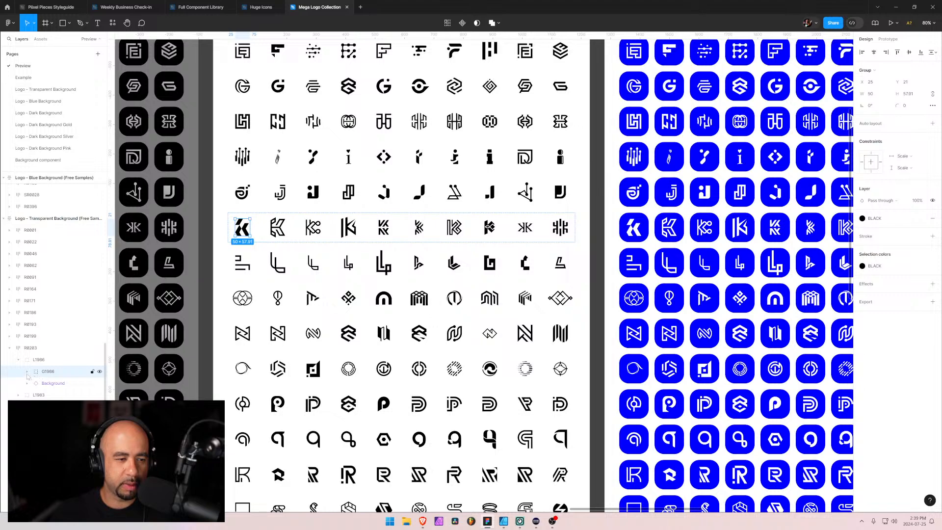
pyautogui.click(27, 372)
pyautogui.click(27, 373)
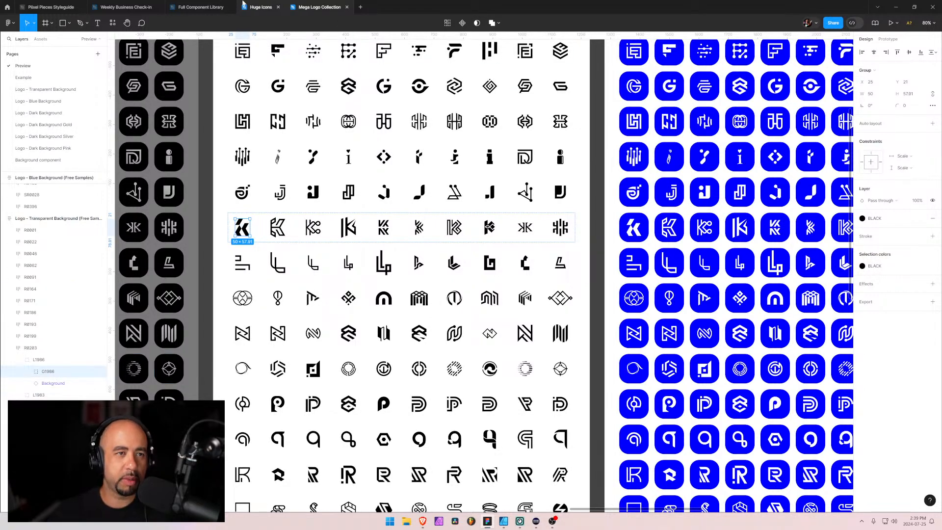
# Copy the K mark into the Navigation Basic 1 frame of Full Component Library and place it at about X 190, Y 153
pyautogui.moveTo(164, 8)
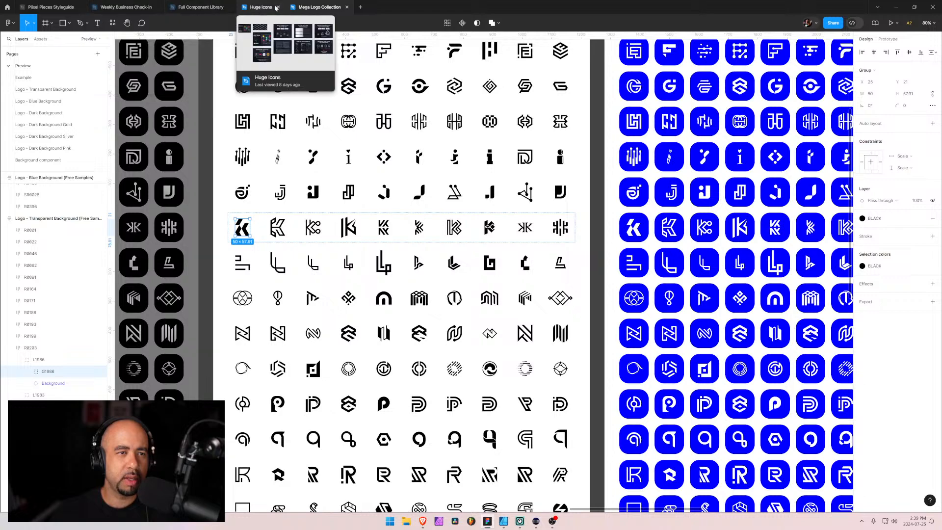
pyautogui.click(214, 9)
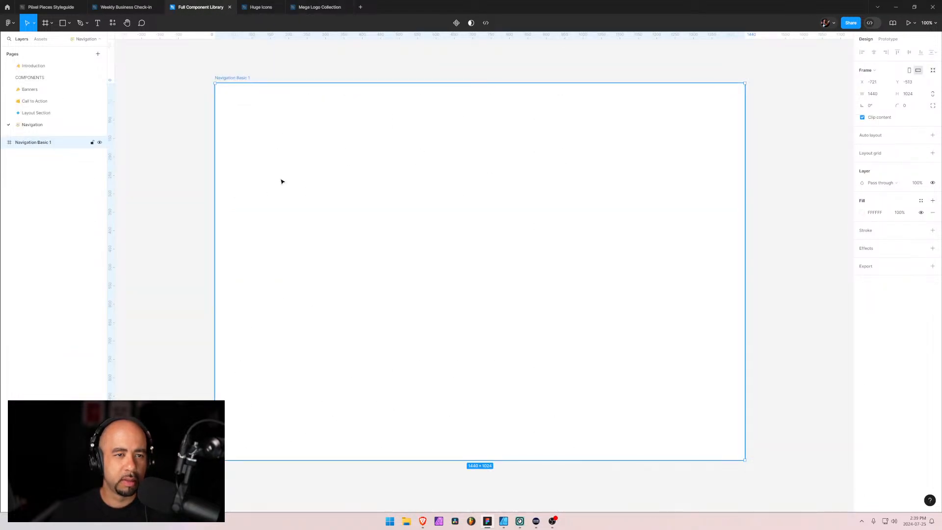
pyautogui.hotkey('ctrl', 'v')
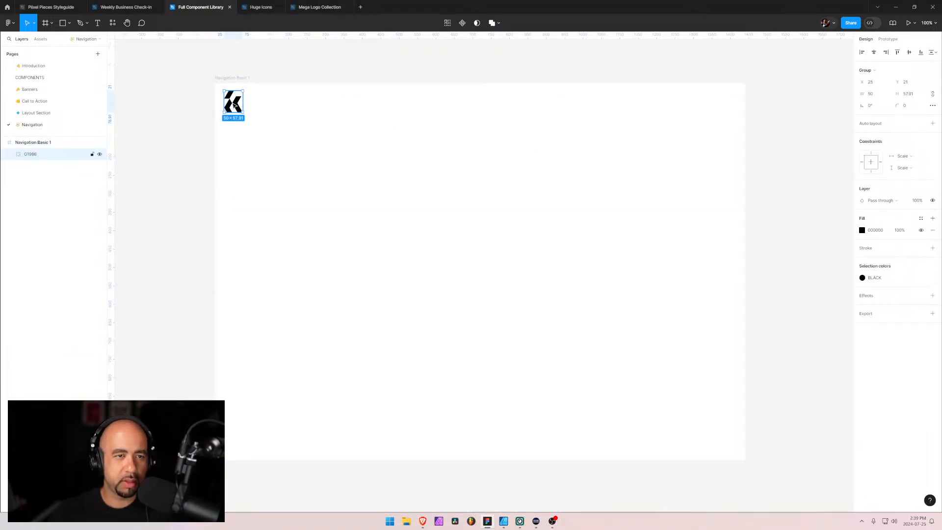
pyautogui.moveTo(234, 105); pyautogui.dragTo(298, 153)
# Add the text "Logo" beside the K mark and move it slightly closer to the mark
pyautogui.press('t')
pyautogui.click(325, 156)
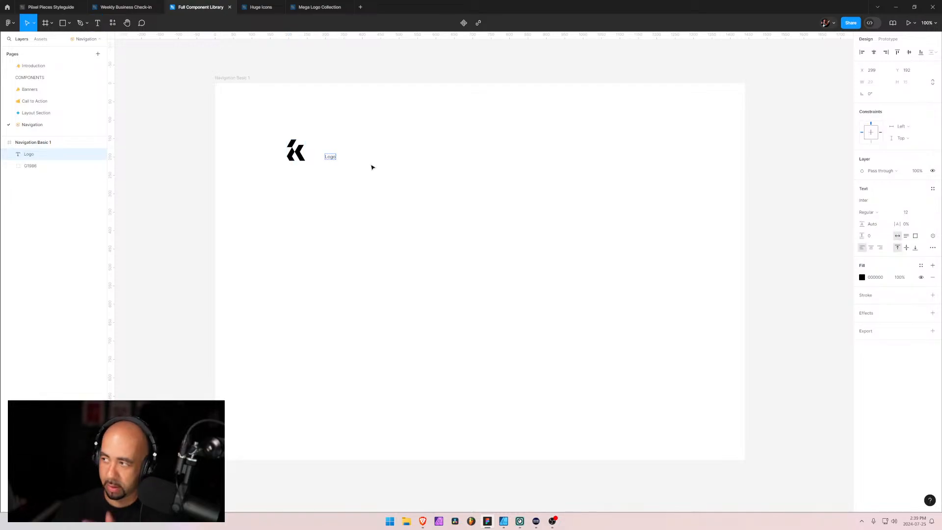
pyautogui.press('Escape')
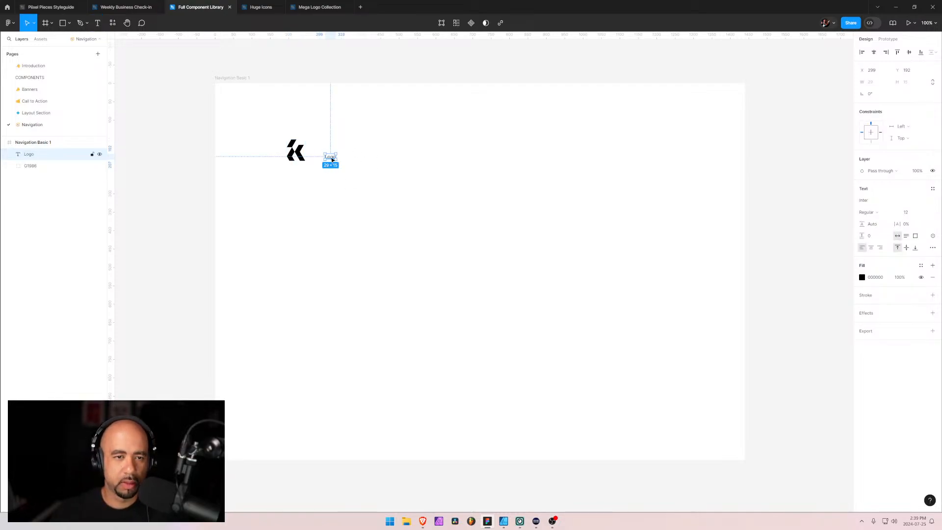
pyautogui.moveTo(329, 155); pyautogui.dragTo(323, 154)
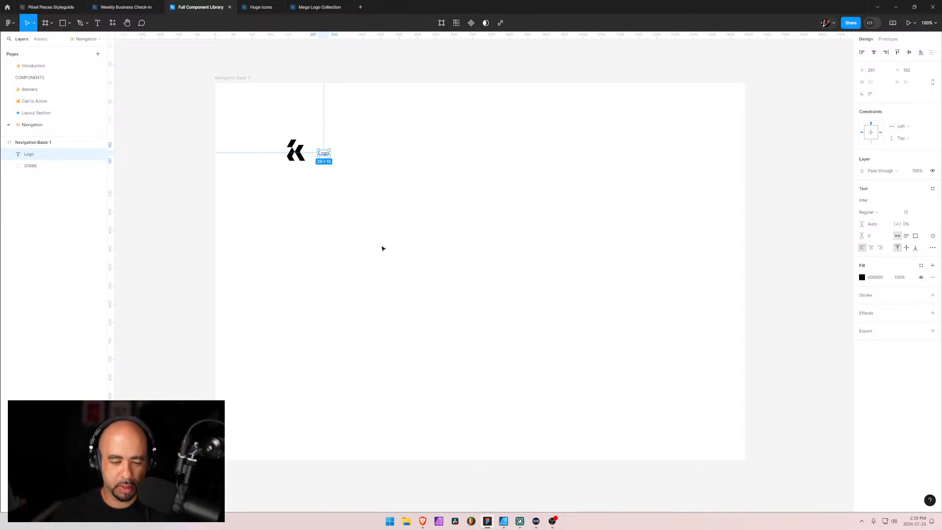
# Check the Navigation Basic 1 reference page in the browser, and set the Logo text to Graphik at size 32 in Figma
pyautogui.hotkey('alt', 'Tab')
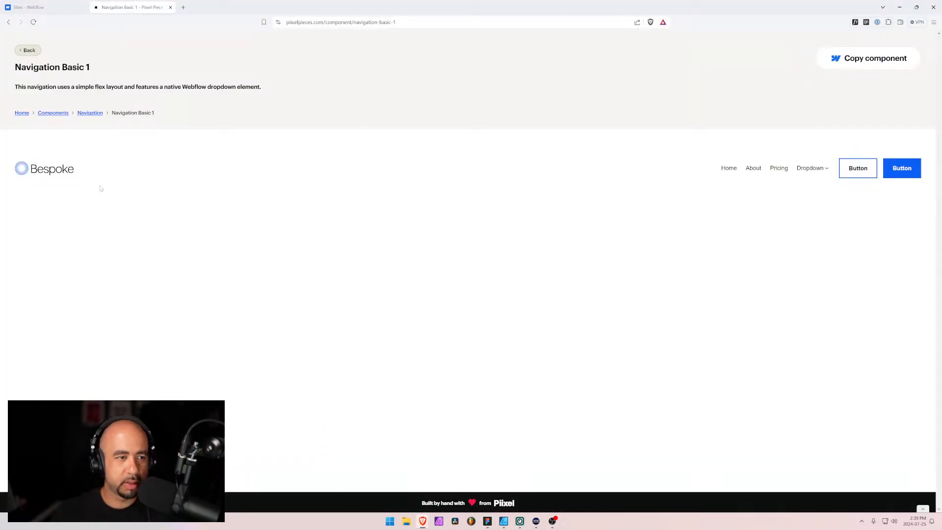
pyautogui.hotkey('alt', 'Tab')
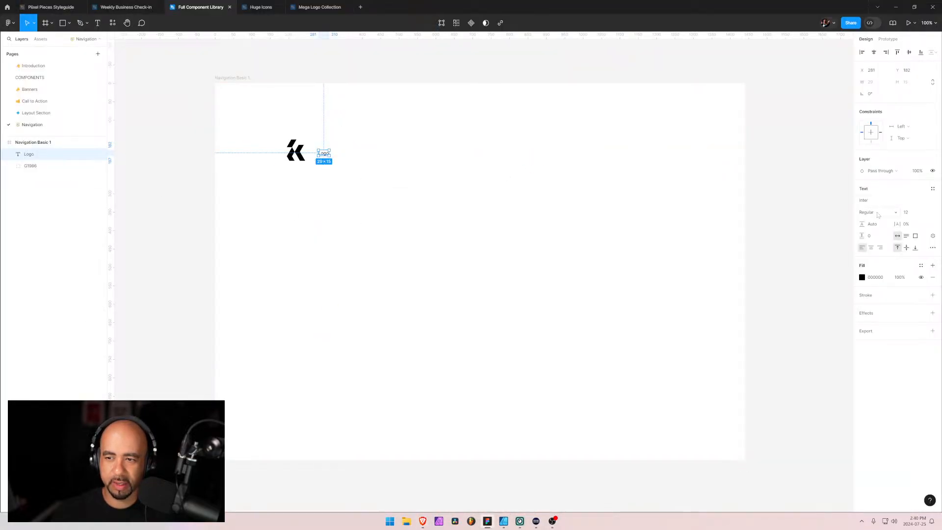
pyautogui.click(879, 201)
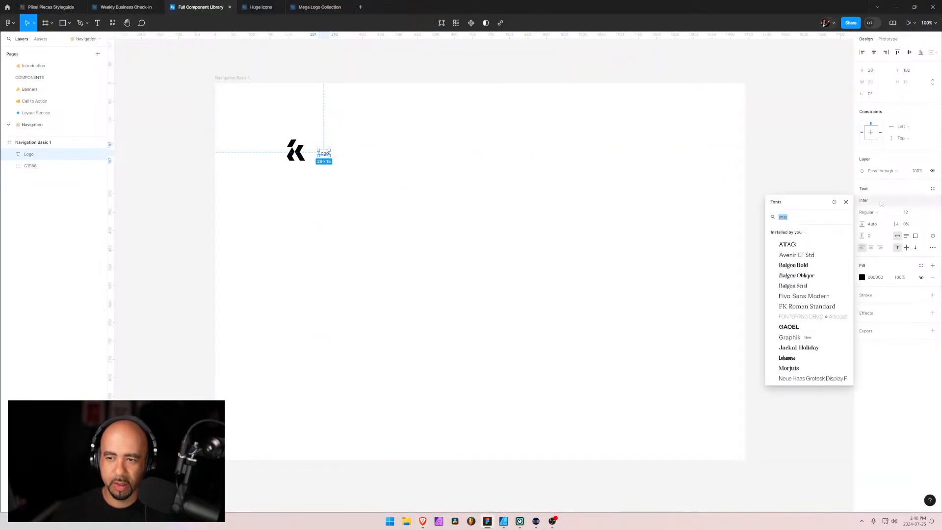
pyautogui.click(799, 337)
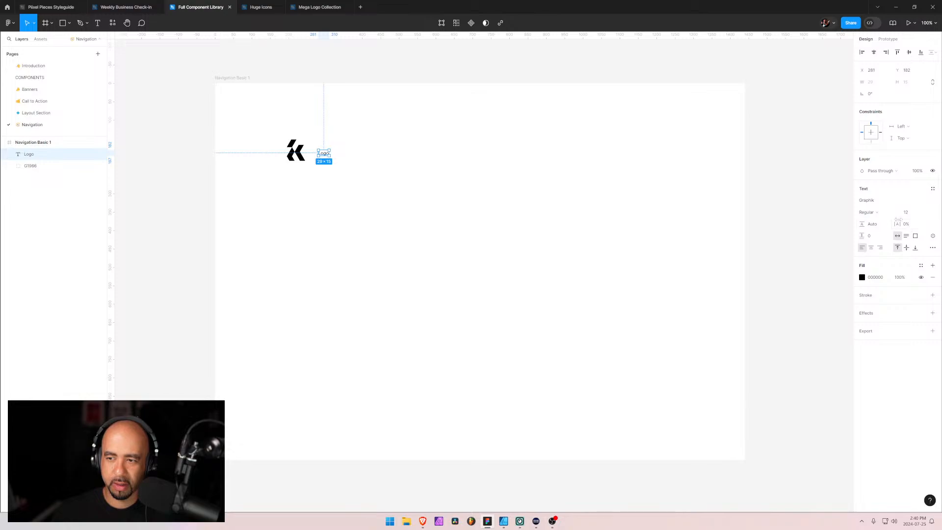
pyautogui.click(921, 214)
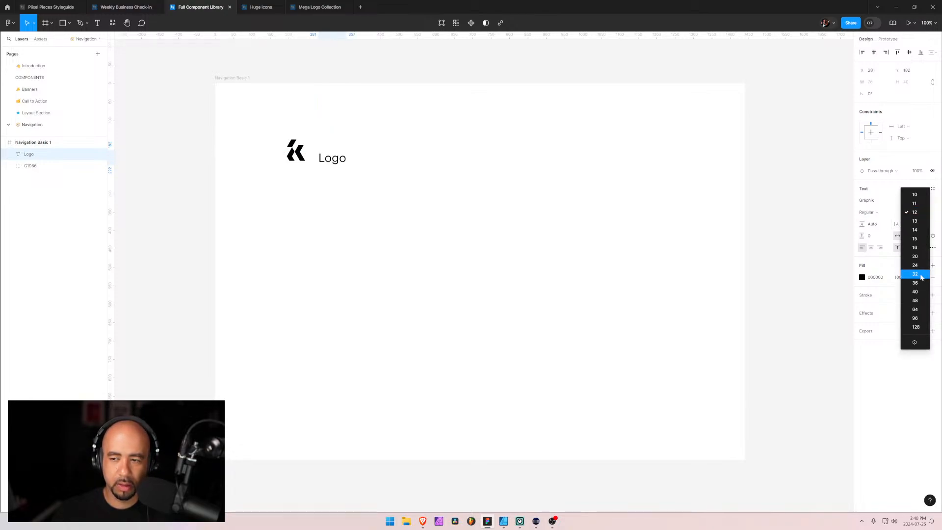
pyautogui.click(914, 274)
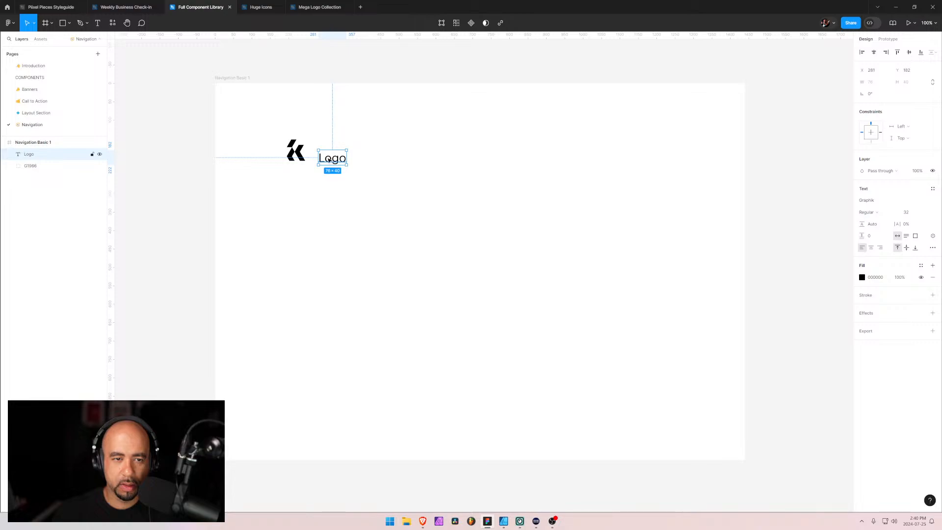
# Move the Logo text to about X 271, Y 163, level with the K mark, and select the mark
pyautogui.moveTo(329, 160); pyautogui.dragTo(324, 153)
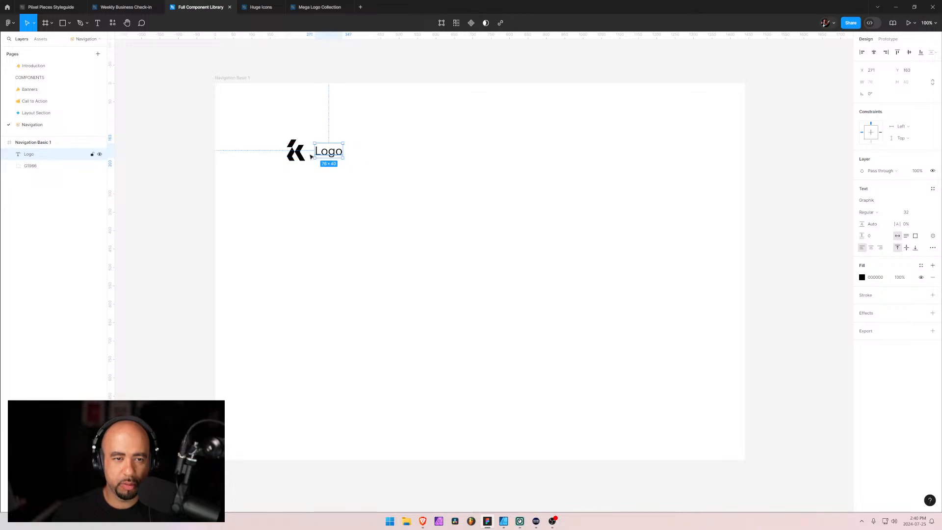
pyautogui.click(293, 153)
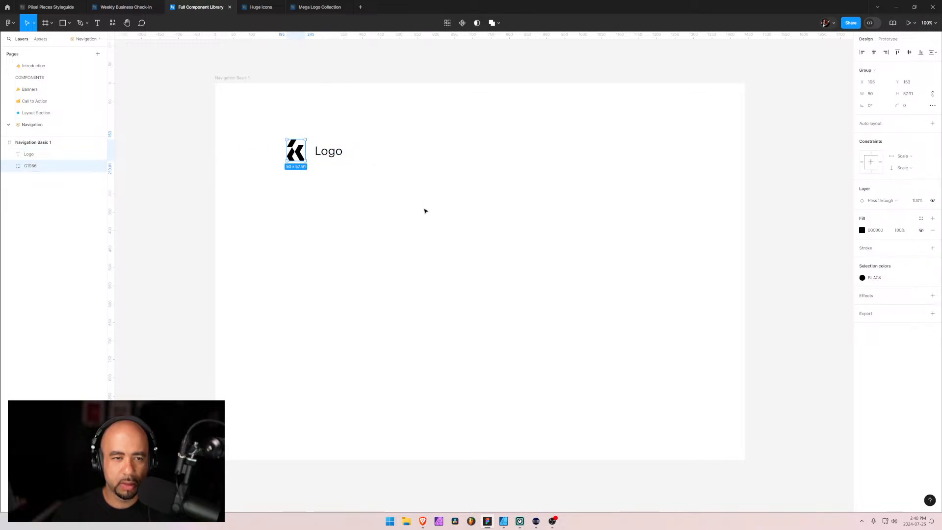
# Inspect the vector layers inside the K mark group
pyautogui.click(10, 166)
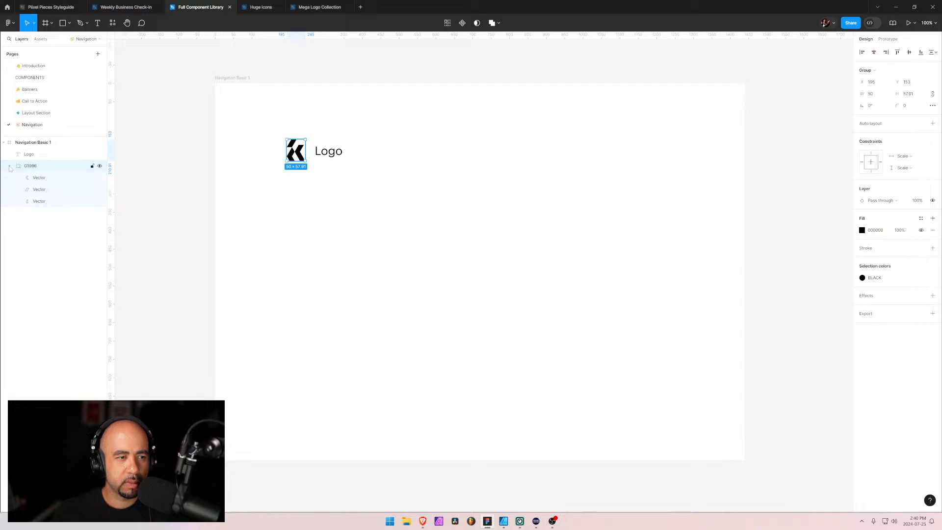
pyautogui.click(35, 178)
pyautogui.keyDown('shift'); pyautogui.click(39, 201); pyautogui.keyUp('shift')
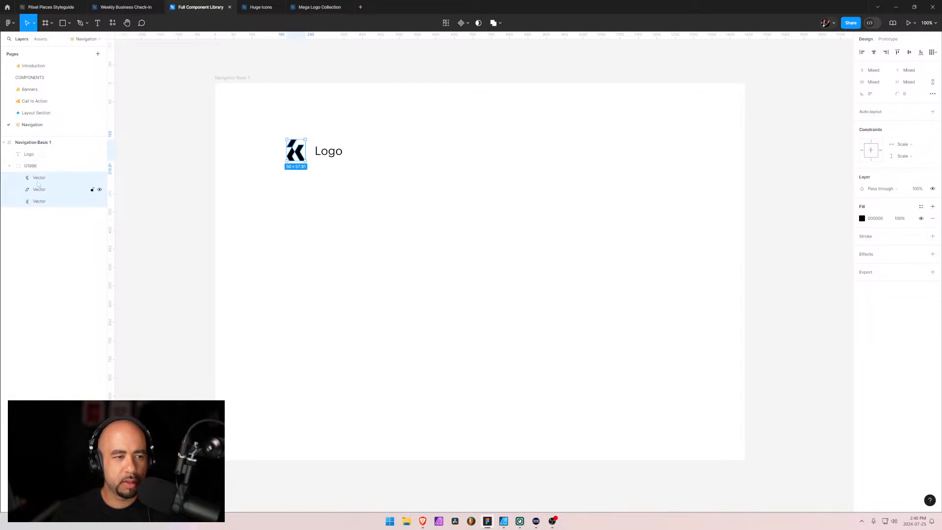
pyautogui.click(25, 166)
pyautogui.click(9, 167)
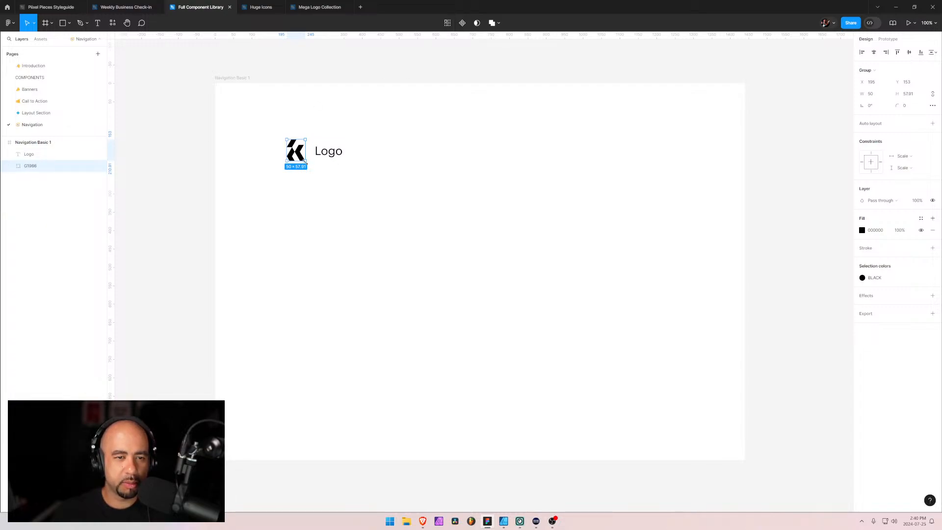
# Scale the K mark down to about 30 × 35 and move the Logo text to about X 268, Y 161 beside it
pyautogui.moveTo(304, 159)
pyautogui.mouseDown()
pyautogui.moveTo(295, 150)
pyautogui.moveTo(304, 153)
pyautogui.mouseUp()
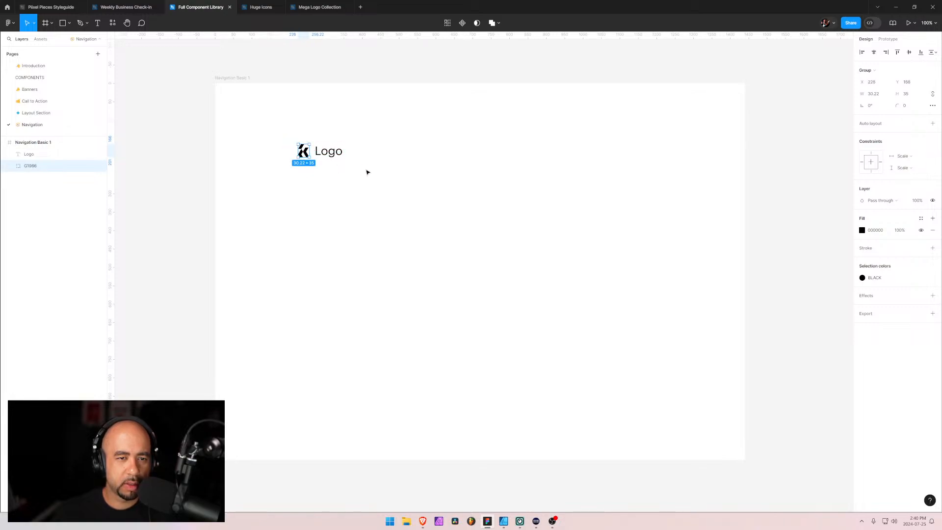
pyautogui.click(367, 172)
pyautogui.click(305, 155)
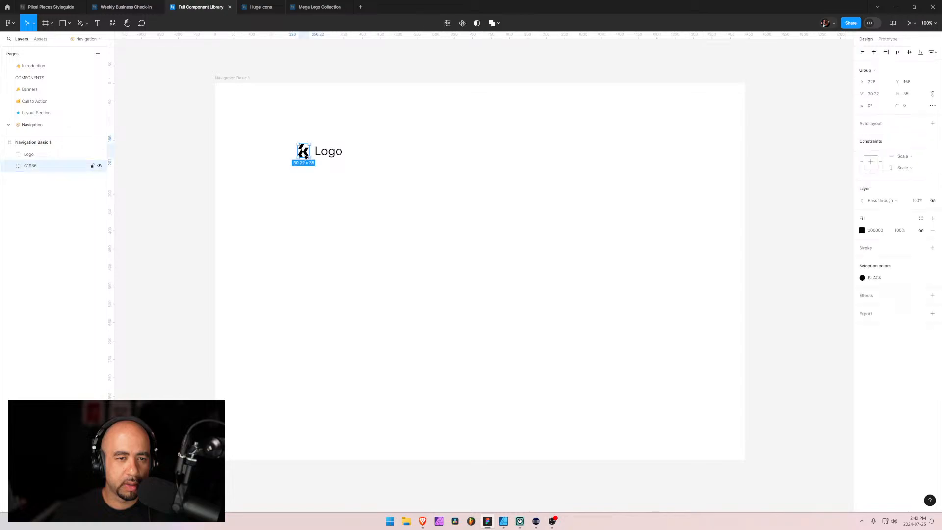
pyautogui.click(282, 180)
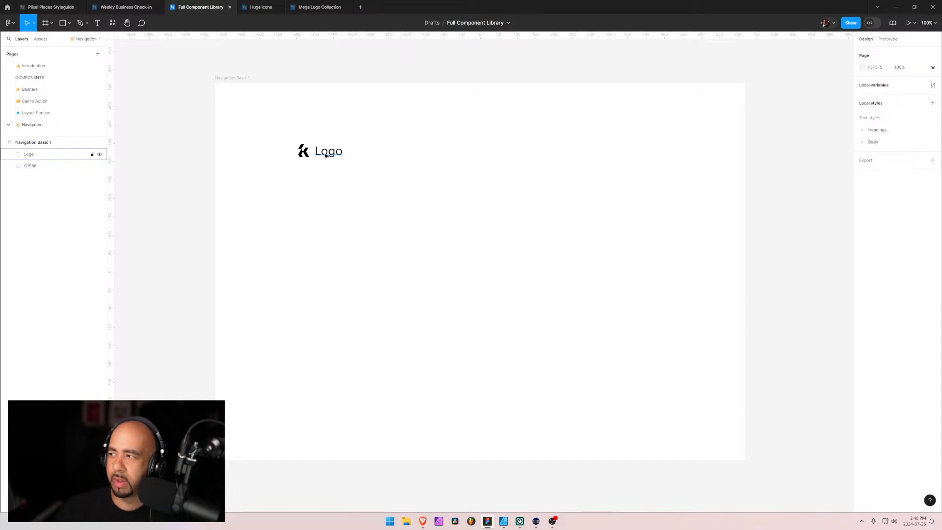
pyautogui.moveTo(324, 157); pyautogui.dragTo(323, 156)
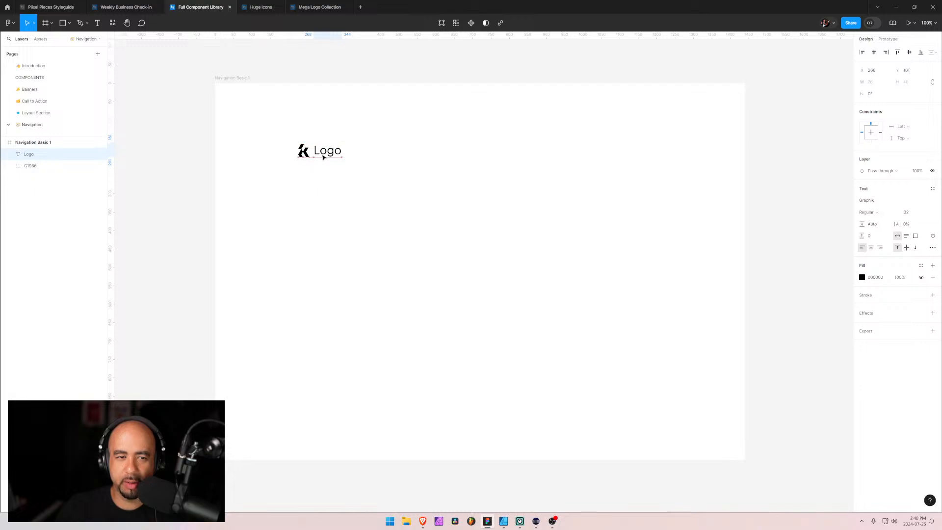
pyautogui.click(385, 183)
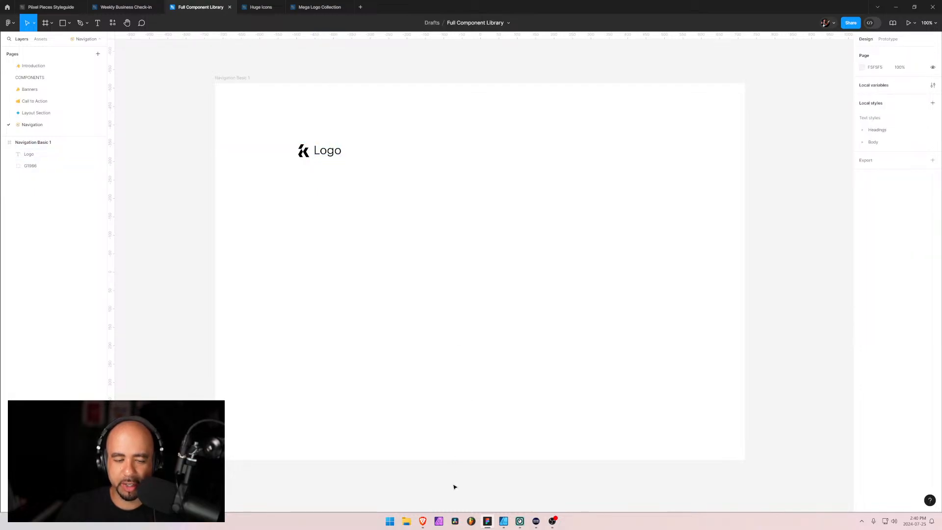
# Browse the lettered logo preview sheets in Mega Logo Collection and examine the marks on the Ll sheet closely
pyautogui.click(325, 7)
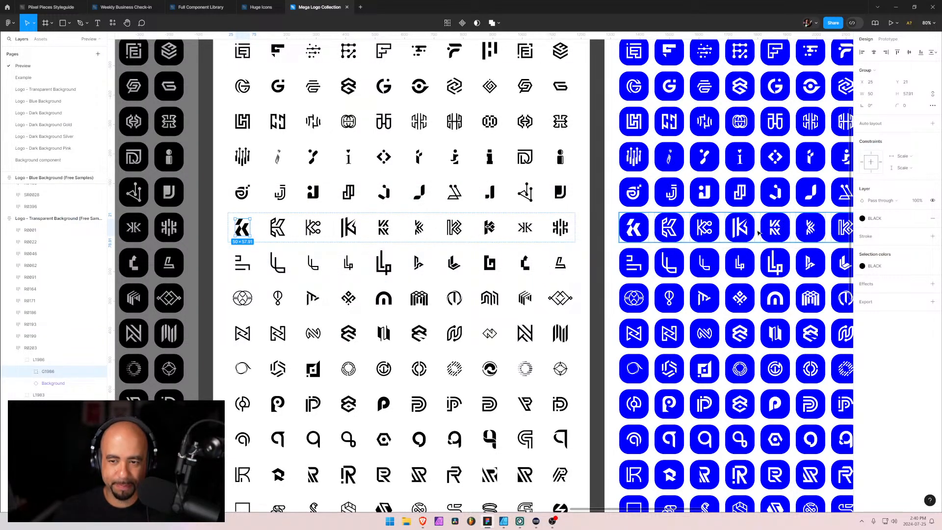
pyautogui.hscroll(5, 579, 266)
pyautogui.hscroll(12, 665, 239)
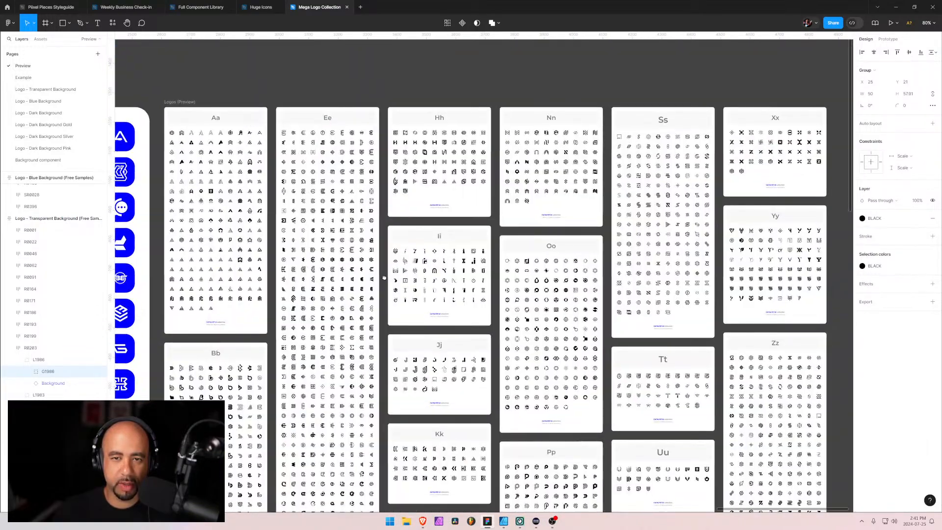
pyautogui.scroll(-4, 384, 278)
pyautogui.hscroll(2, 384, 278)
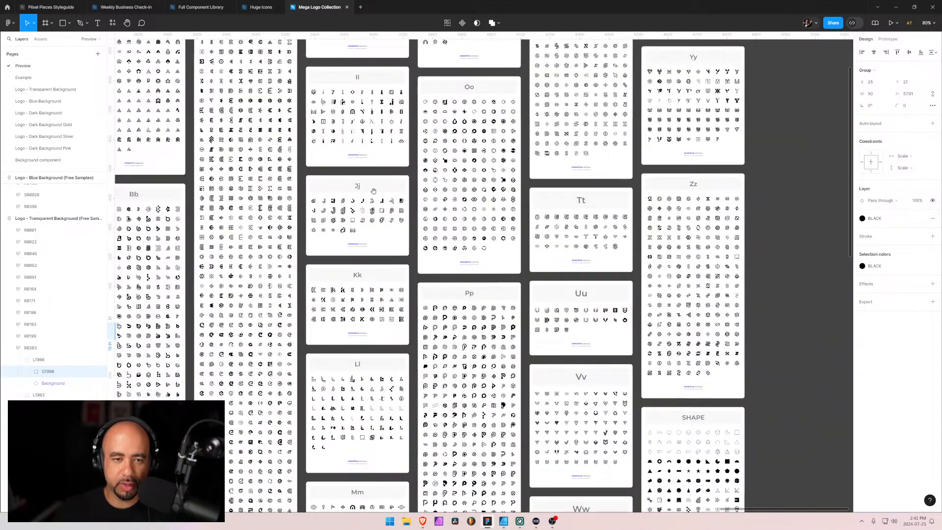
pyautogui.moveTo(374, 191); pyautogui.dragTo(434, 361)
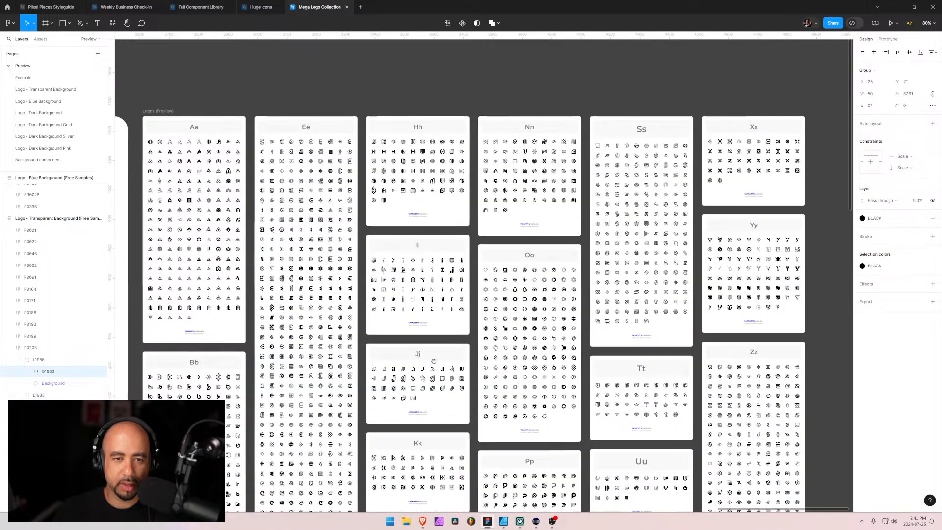
pyautogui.scroll(-10, 434, 361)
pyautogui.hscroll(1, 434, 361)
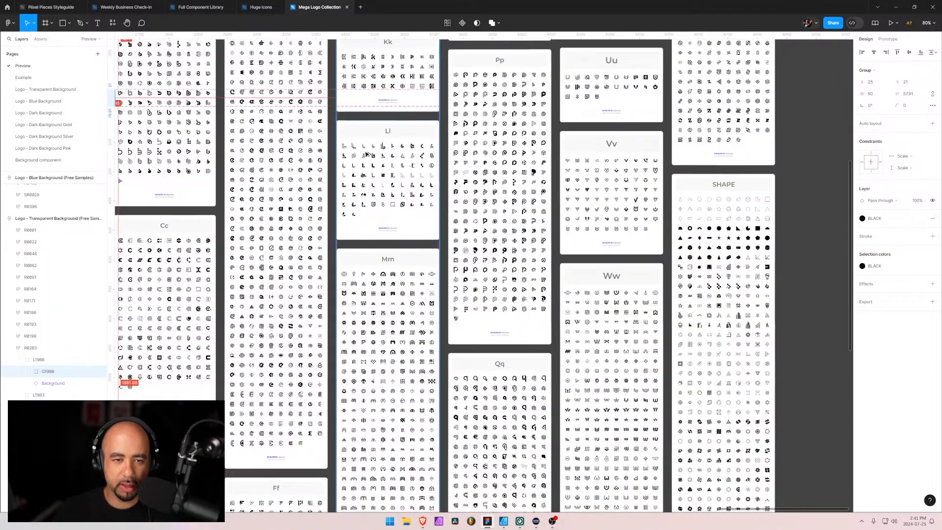
pyautogui.scroll(10, 366, 154)
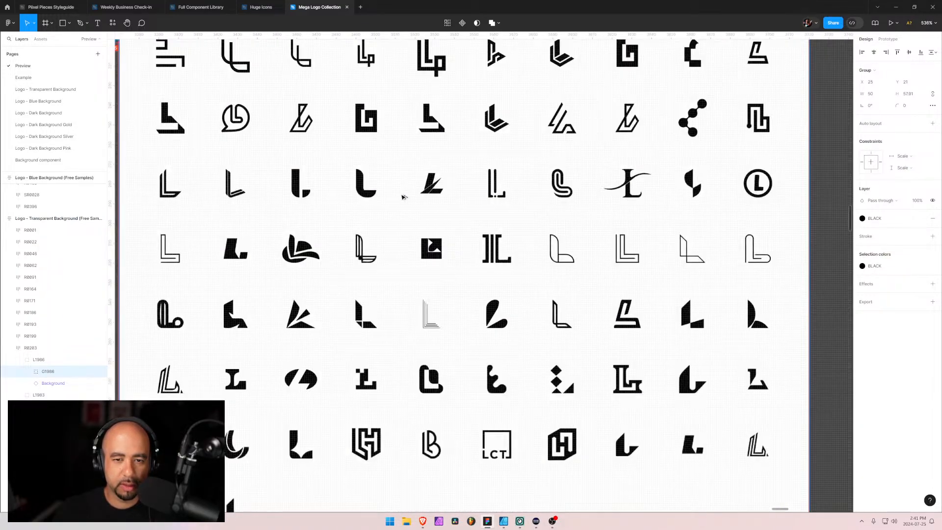
pyautogui.scroll(-3, 403, 196)
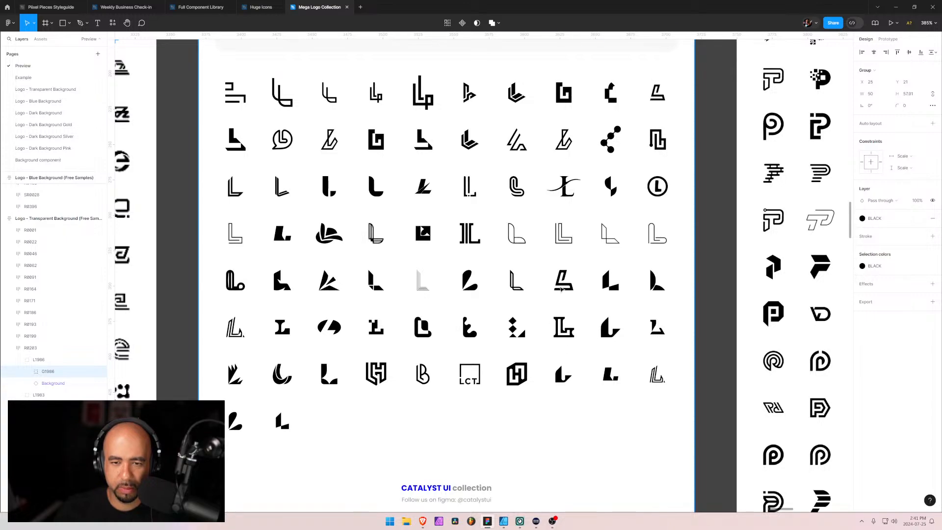
# Try to select a single mark on the Ll preview sheet, and toggle its image layer's visibility to check what it contains
pyautogui.click(563, 289)
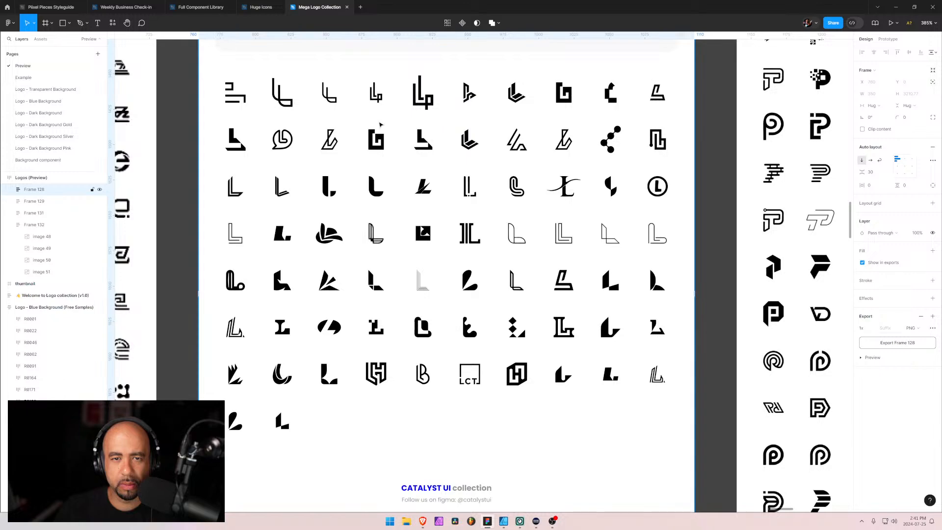
pyautogui.doubleClick(465, 100)
pyautogui.doubleClick(467, 99)
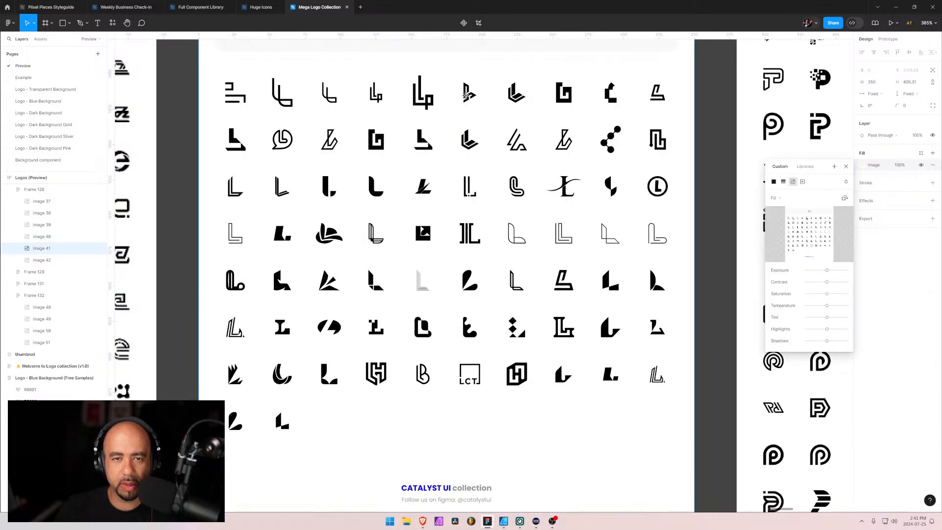
pyautogui.click(37, 249)
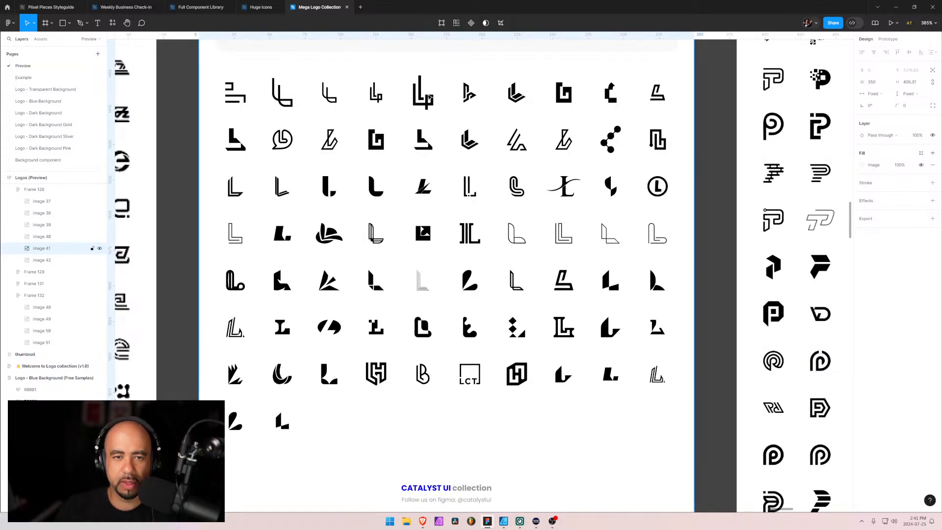
pyautogui.scroll(-3, 417, 113)
pyautogui.scroll(-5, 415, 114)
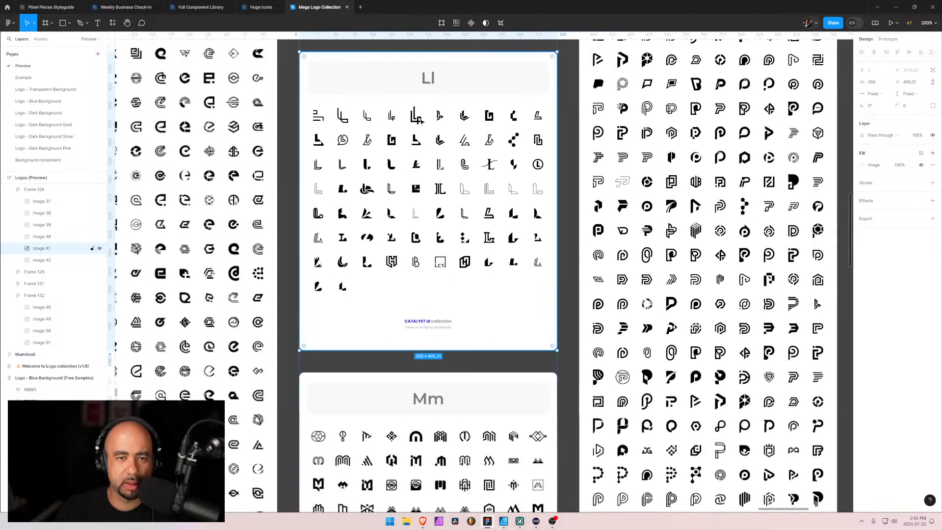
pyautogui.doubleClick(415, 114)
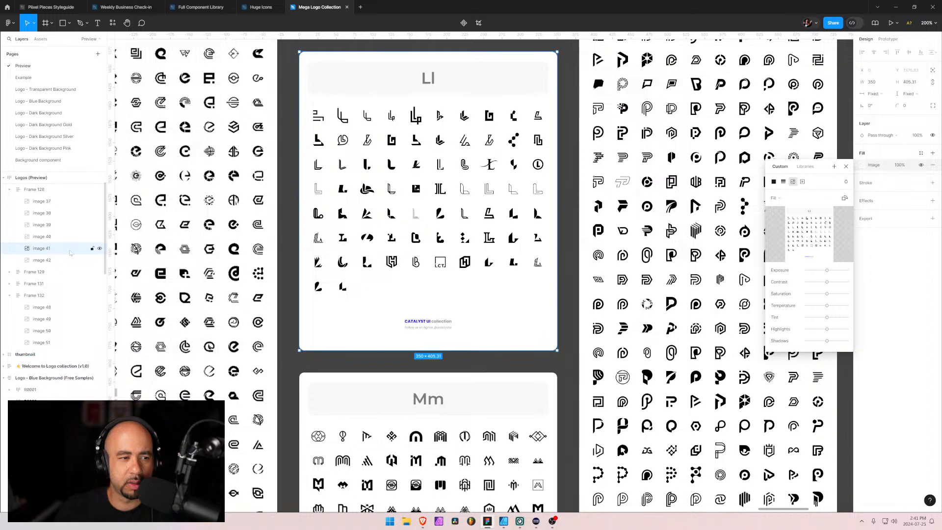
pyautogui.click(99, 249)
pyautogui.click(100, 249)
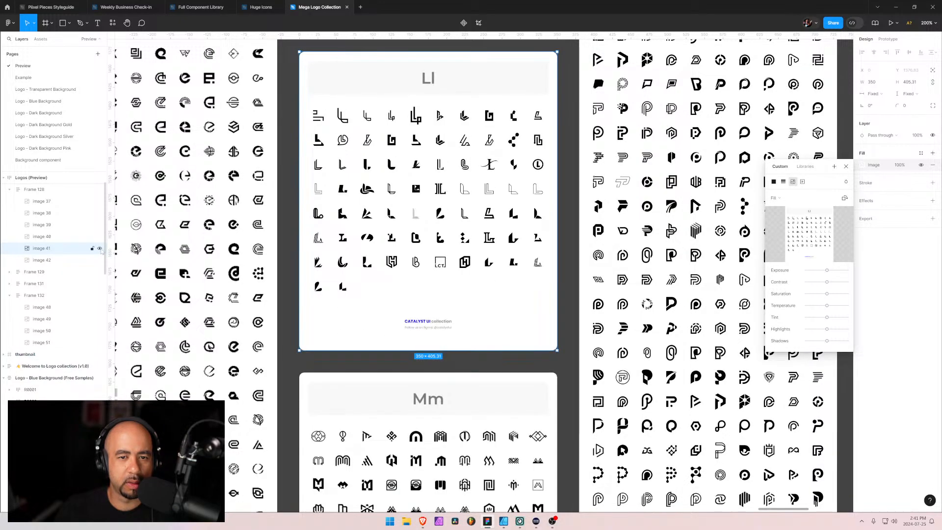
pyautogui.click(100, 249)
pyautogui.click(99, 248)
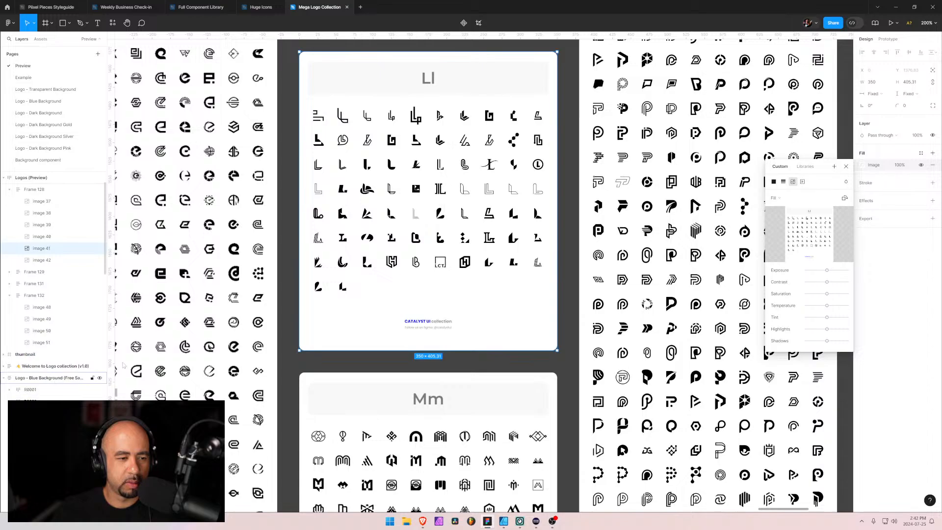
# Compare the L marks in the blue and transparent free samples, selecting the Lp mark in each and the last transparent L mark
pyautogui.scroll(-3, 392, 276)
pyautogui.scroll(-2, 393, 276)
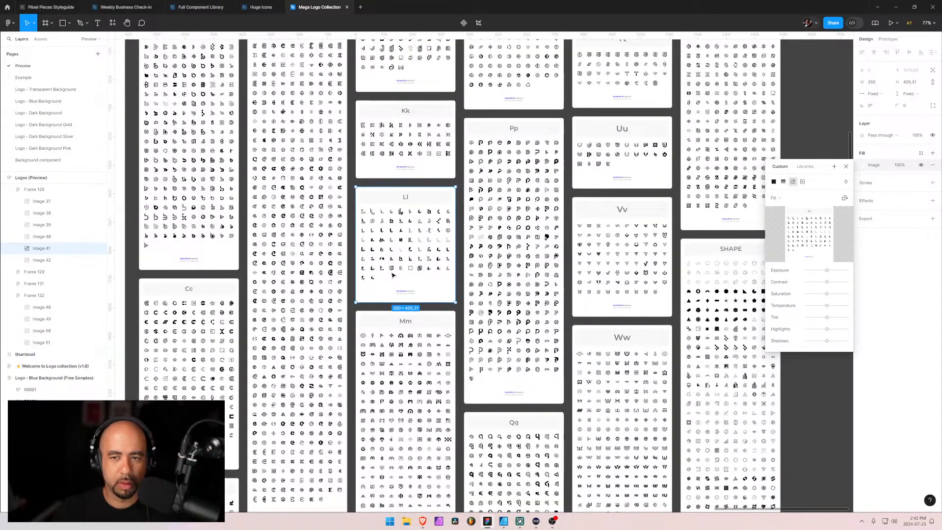
pyautogui.moveTo(281, 302); pyautogui.dragTo(598, 261)
pyautogui.moveTo(242, 164); pyautogui.dragTo(439, 228)
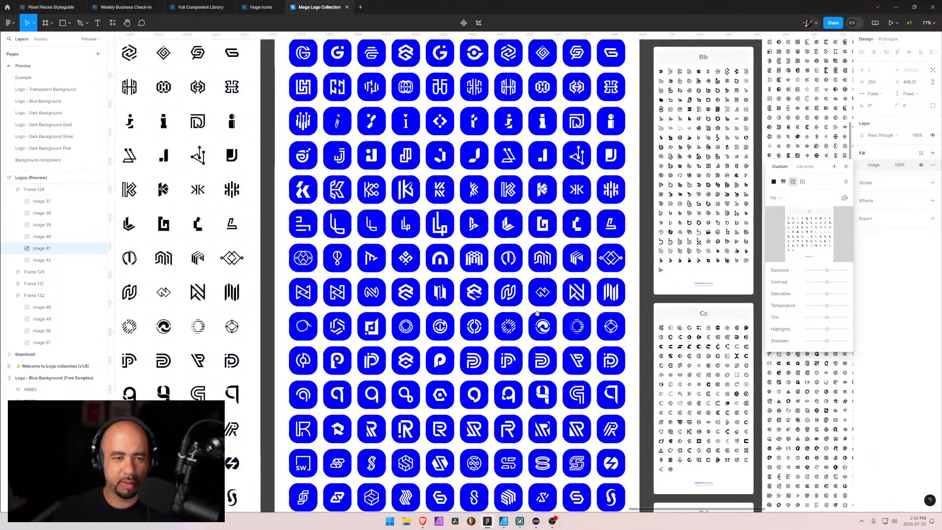
pyautogui.click(439, 228)
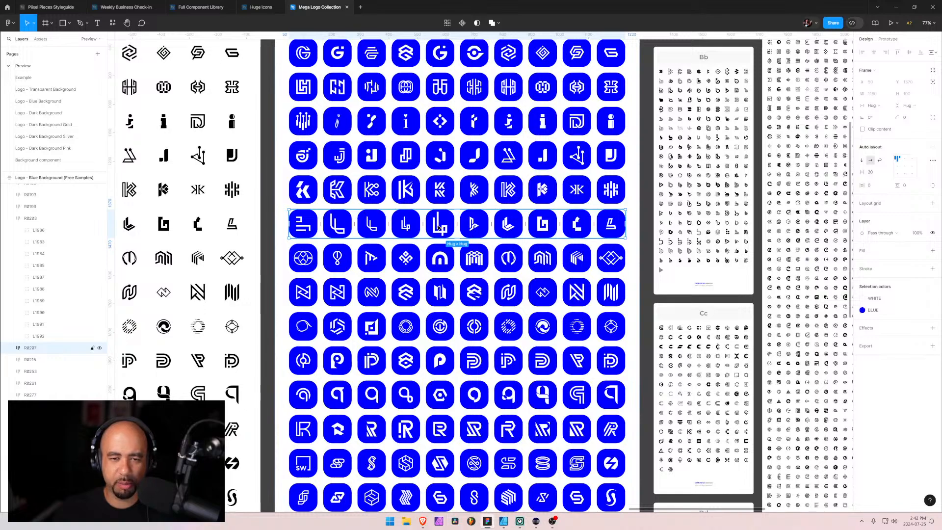
pyautogui.click(439, 228)
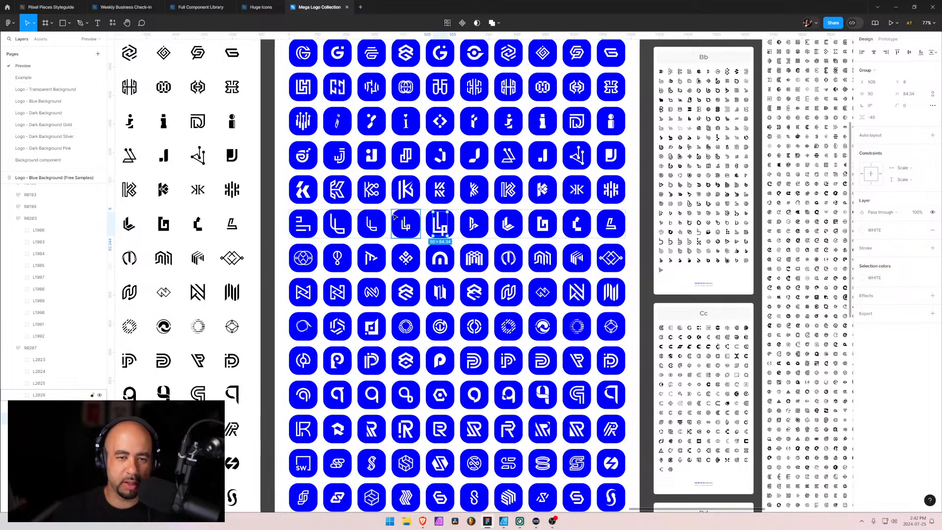
pyautogui.moveTo(243, 246); pyautogui.dragTo(552, 259)
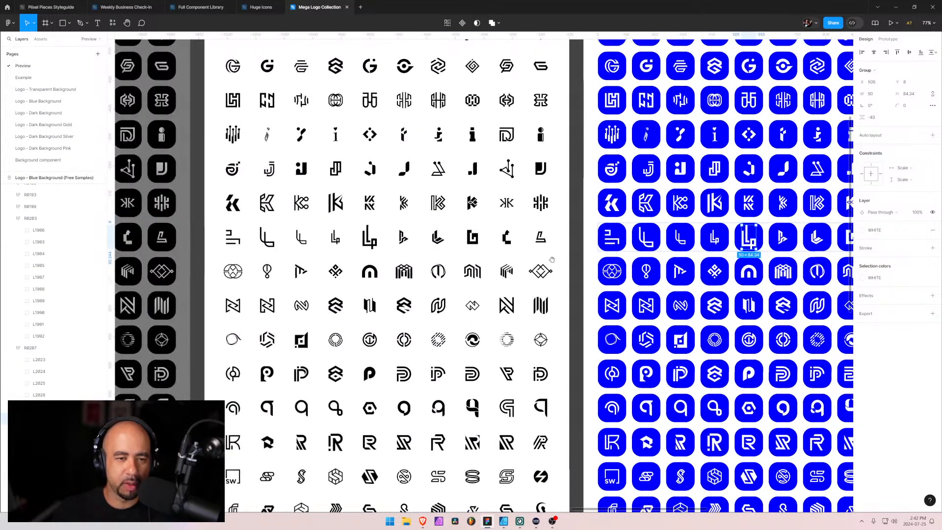
pyautogui.click(371, 245)
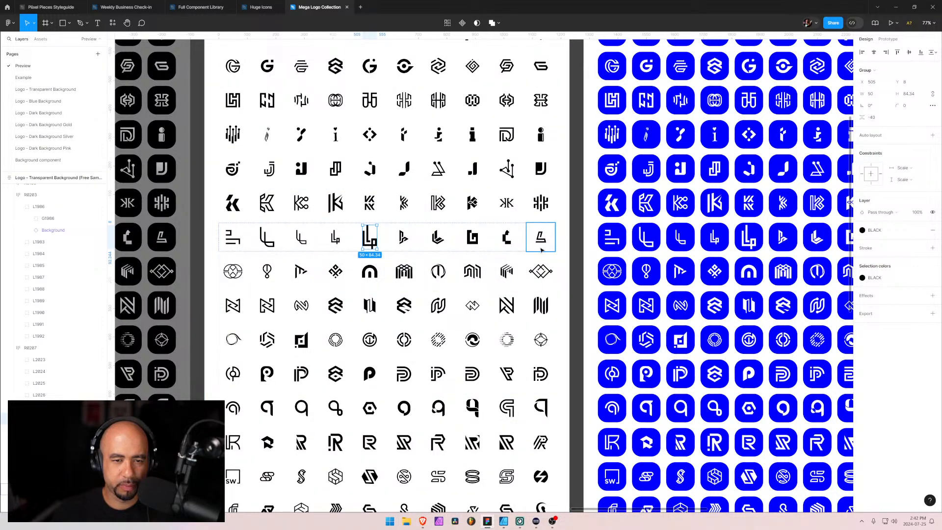
pyautogui.click(541, 244)
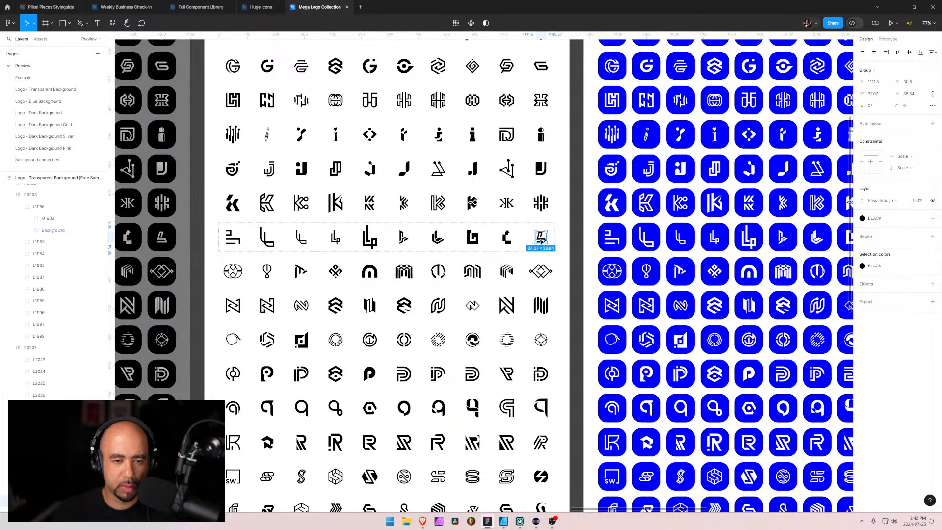
# Copy the diamond-shaped M mark from the transparent samples into Navigation Basic 1 of Full Component Library, placing it below the K mark at about X 223, Y 263
pyautogui.click(338, 276)
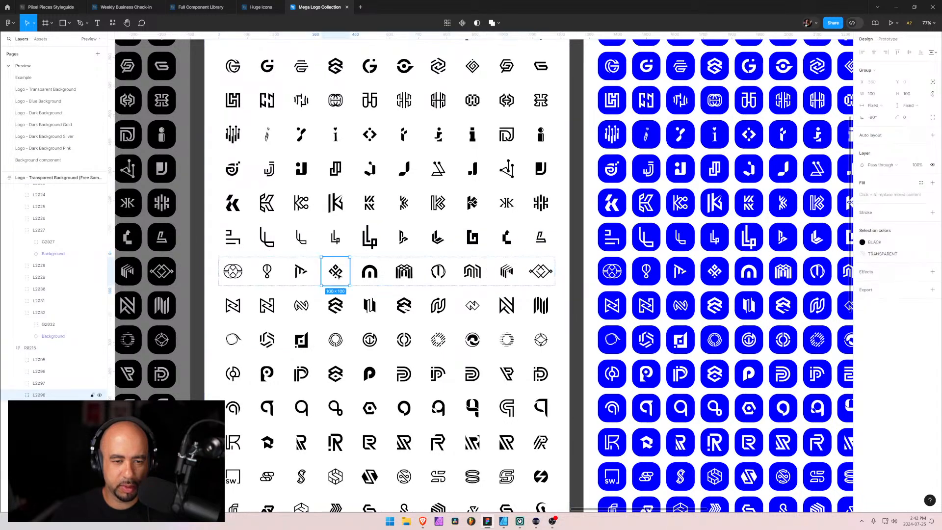
pyautogui.doubleClick(339, 276)
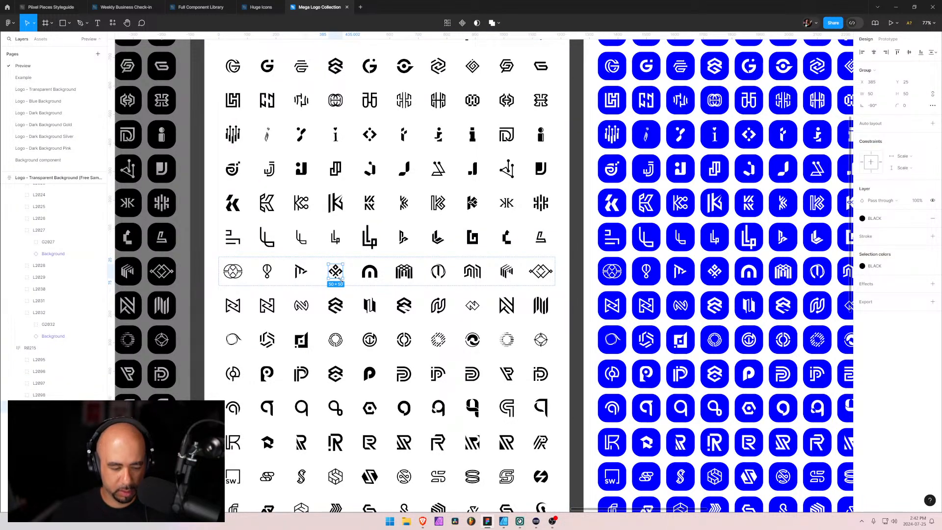
pyautogui.click(196, 6)
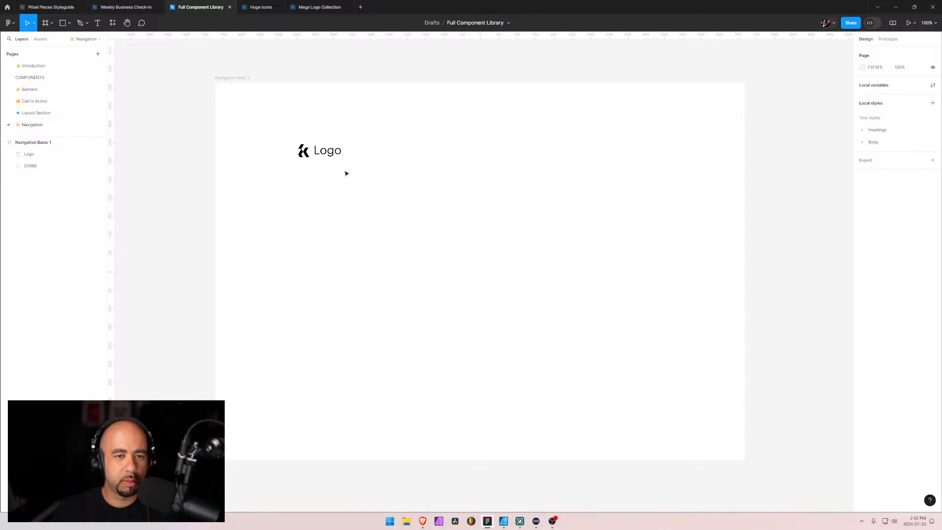
pyautogui.hotkey('ctrl', 'v')
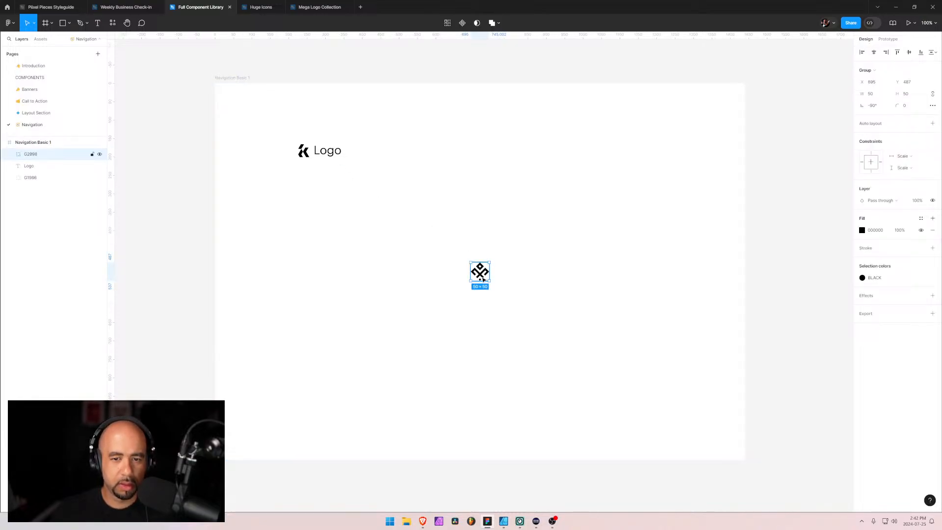
pyautogui.moveTo(483, 279); pyautogui.dragTo(305, 194)
# Duplicate the Logo text, place the copy beside the diamond-shaped mark, and select that mark
pyautogui.click(333, 152)
pyautogui.moveTo(327, 152); pyautogui.dragTo(334, 191)
pyautogui.click(370, 229)
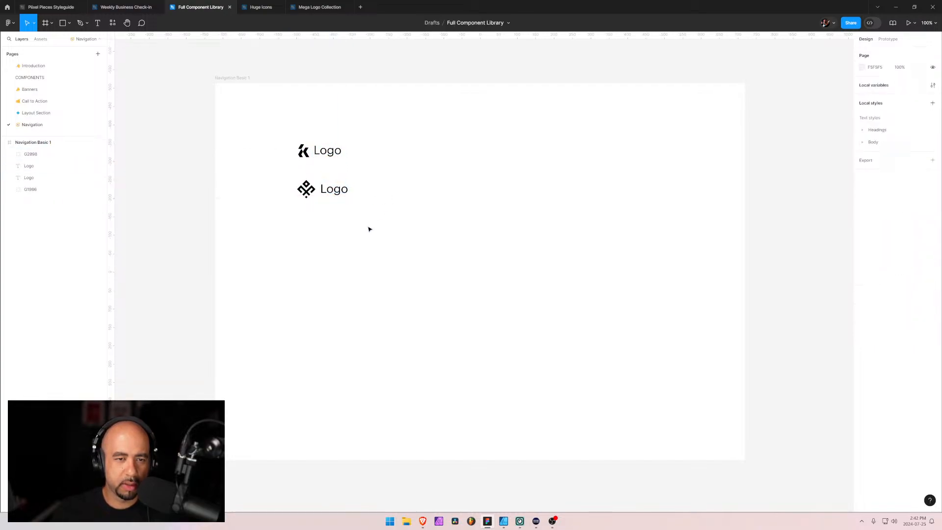
pyautogui.click(313, 197)
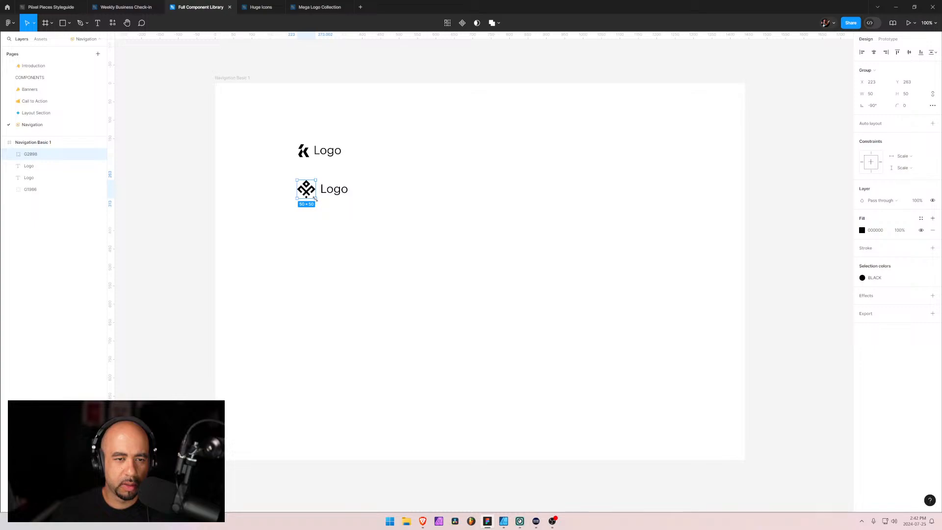
# Scale the diamond-shaped mark down to about 37 × 37 and set the Logo text beside it to uppercase
pyautogui.moveTo(314, 197); pyautogui.dragTo(309, 195)
pyautogui.click(336, 208)
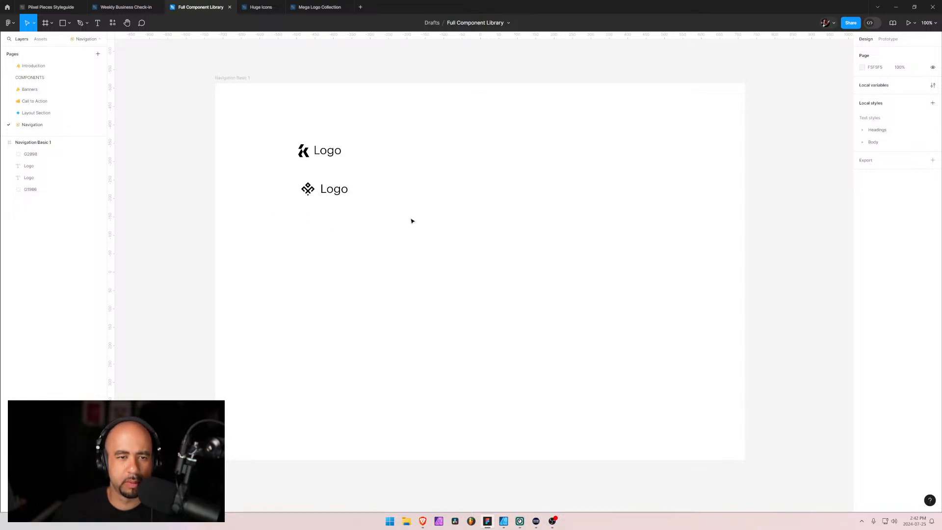
pyautogui.click(333, 191)
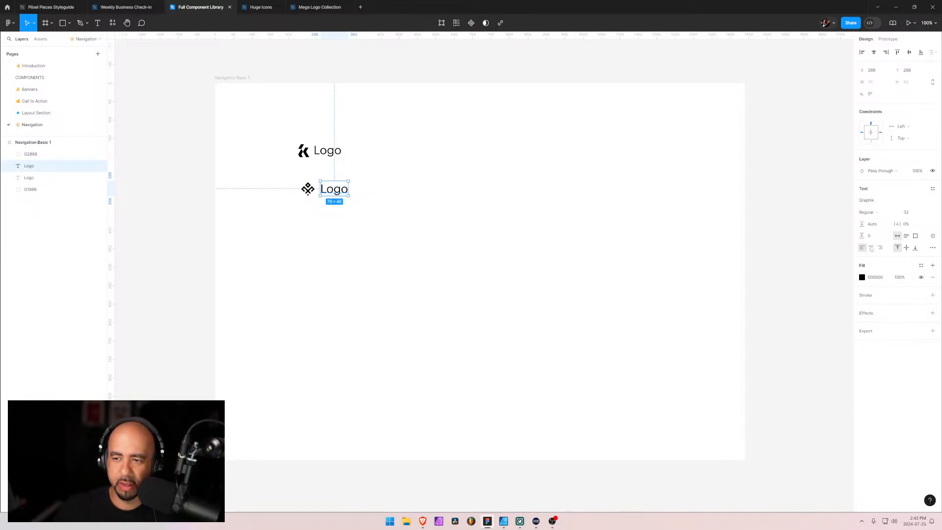
pyautogui.click(932, 248)
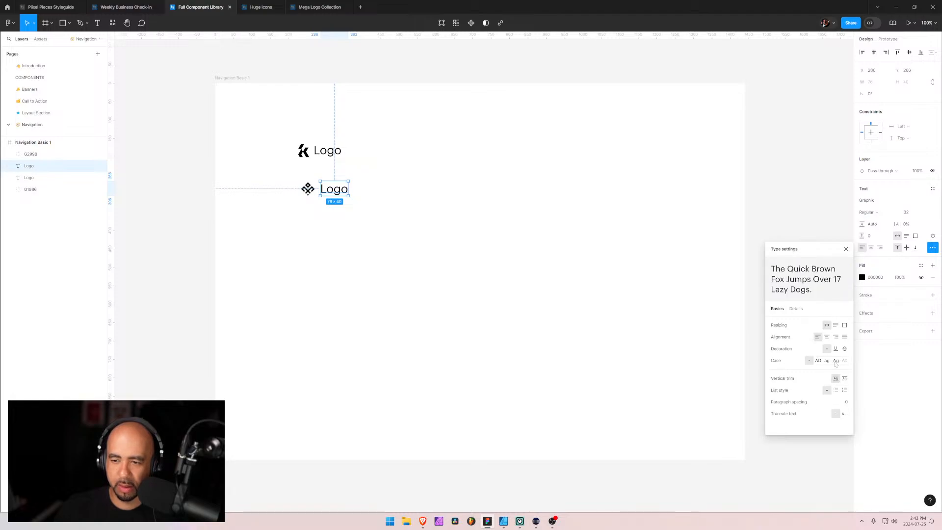
pyautogui.click(817, 360)
pyautogui.click(446, 242)
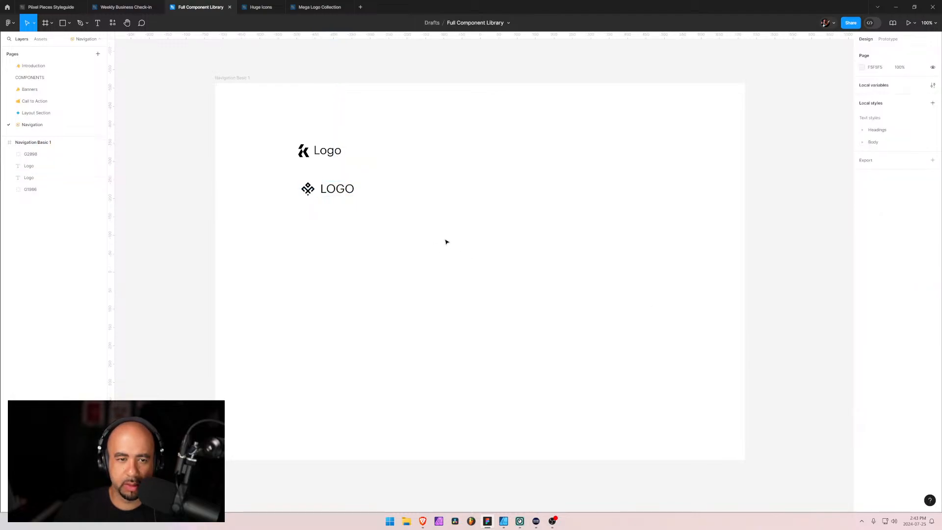
# Adjust the horizontal position of the uppercase LOGO text beside the diamond-shaped mark to X 285
pyautogui.click(338, 193)
pyautogui.doubleClick(335, 192)
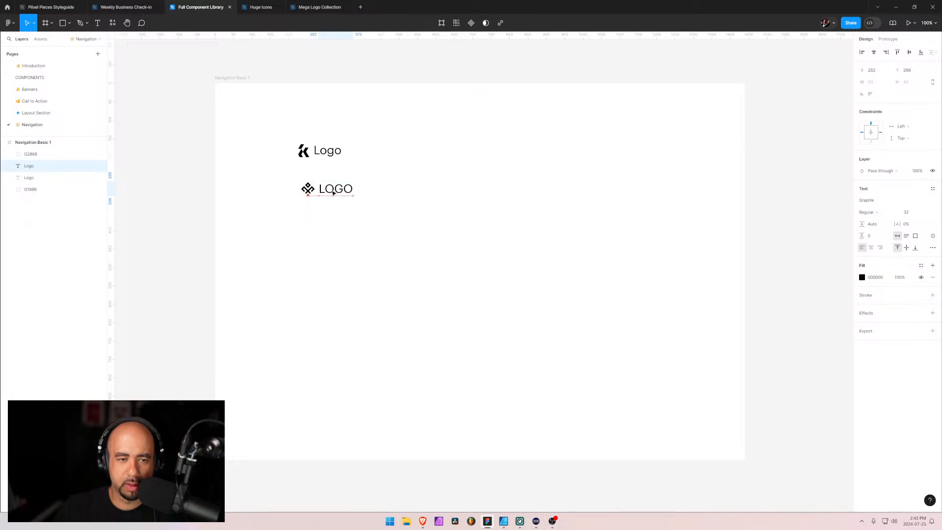
pyautogui.moveTo(334, 193); pyautogui.dragTo(334, 192)
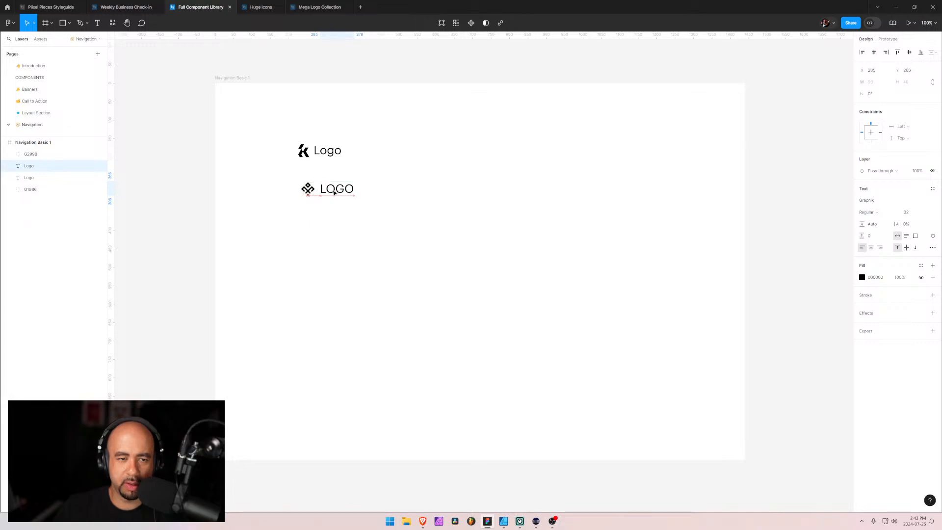
pyautogui.click(414, 202)
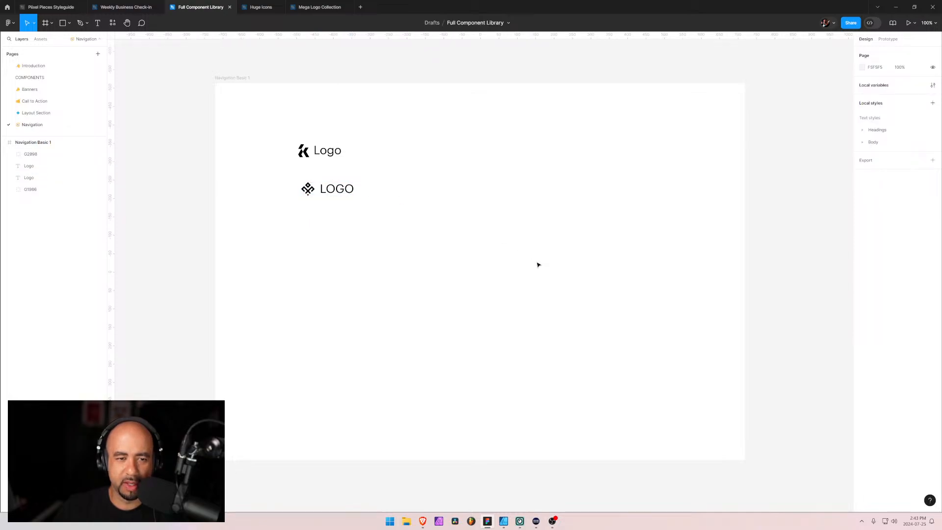
# Combine the diamond-shaped mark and its LOGO text into a horizontal auto layout frame
pyautogui.click(307, 189)
pyautogui.keyDown('shift'); pyautogui.click(337, 189); pyautogui.keyUp('shift')
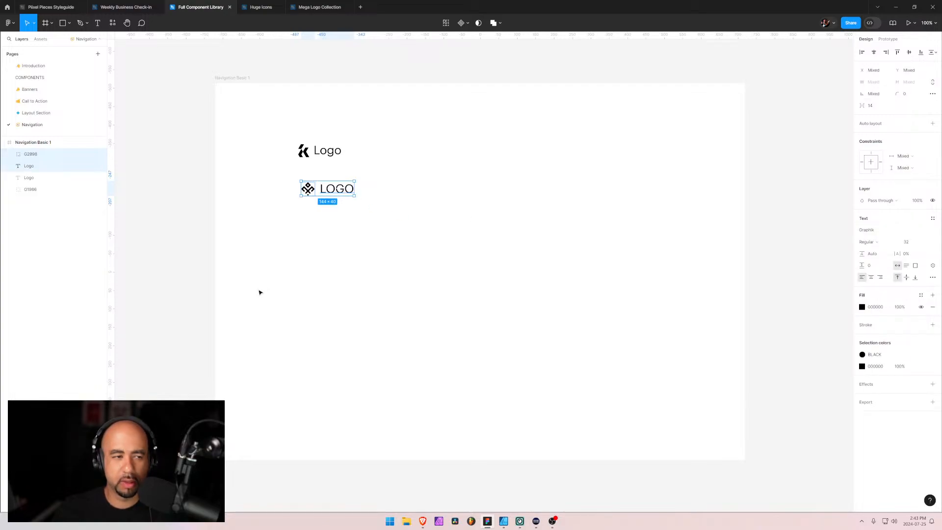
pyautogui.hotkey('shift', 'a')
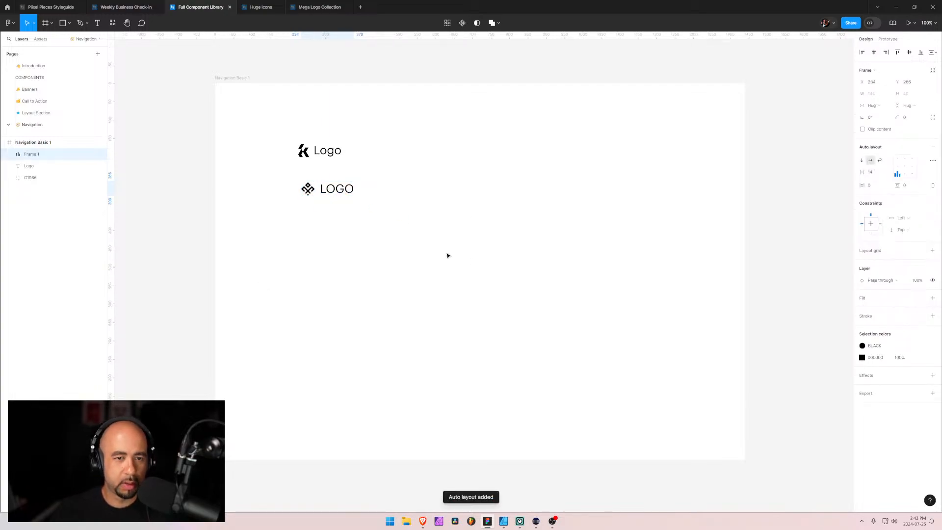
pyautogui.click(407, 228)
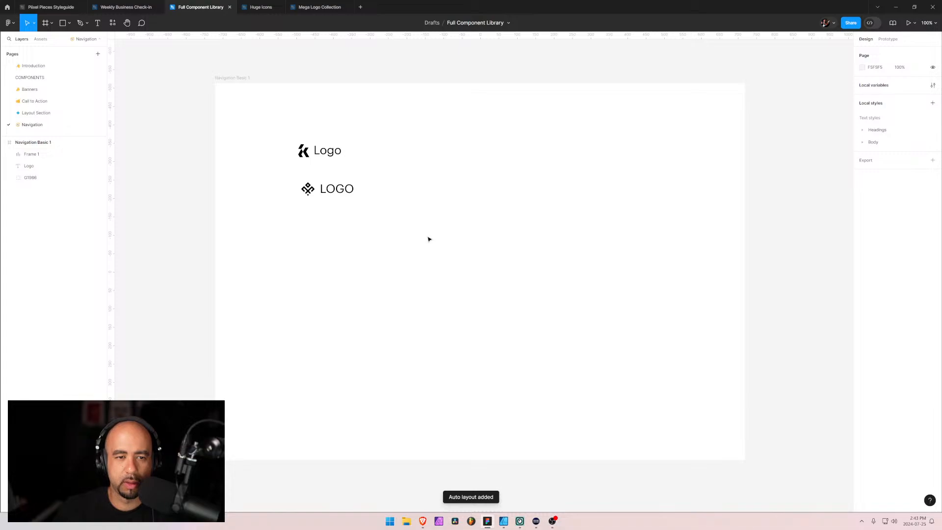
# Set the font weight of the LOGO text inside the auto layout frame to Medium
pyautogui.click(336, 189)
pyautogui.doubleClick(337, 189)
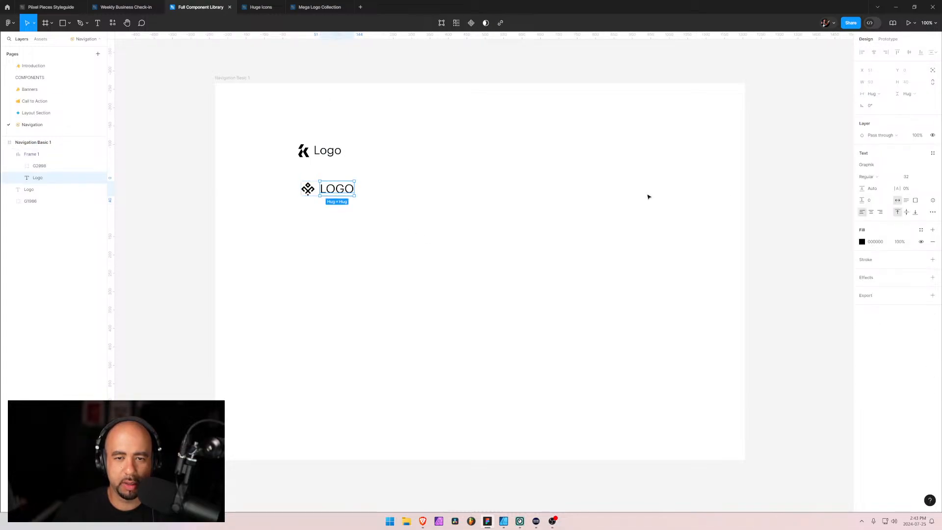
pyautogui.click(869, 177)
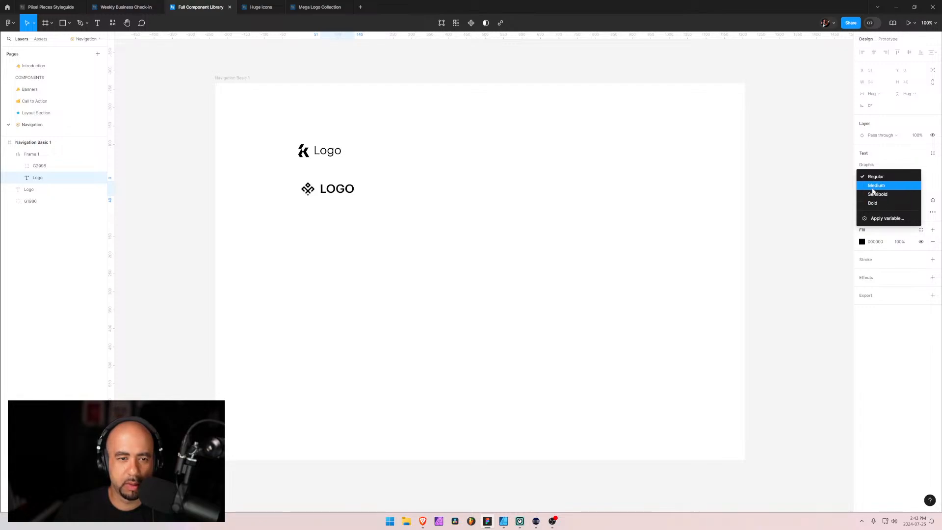
pyautogui.click(876, 185)
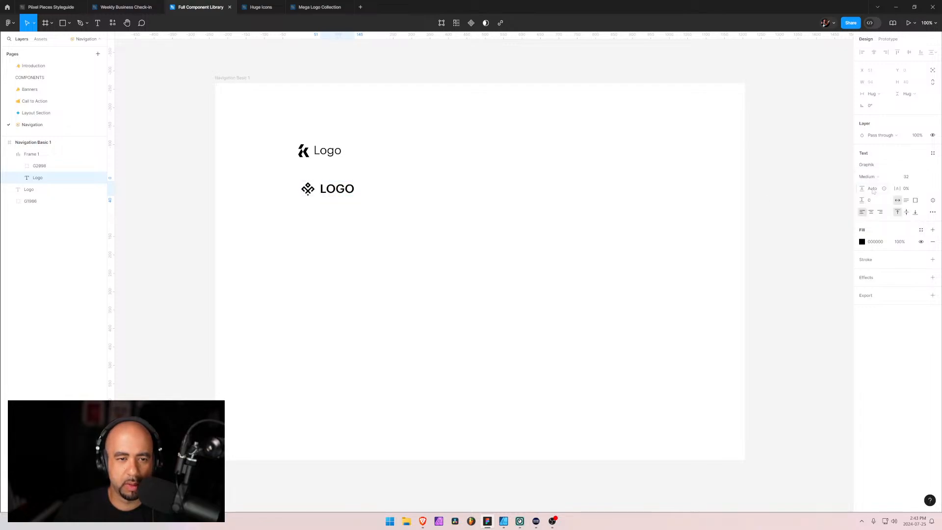
pyautogui.click(443, 202)
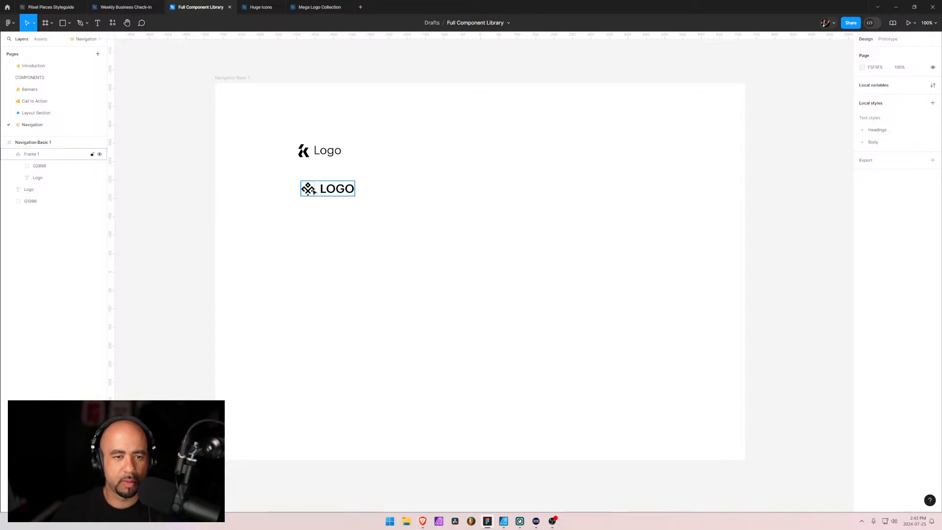
# Resize the diamond-shaped mark inside the auto layout frame to a width of 36
pyautogui.click(314, 192)
pyautogui.doubleClick(308, 189)
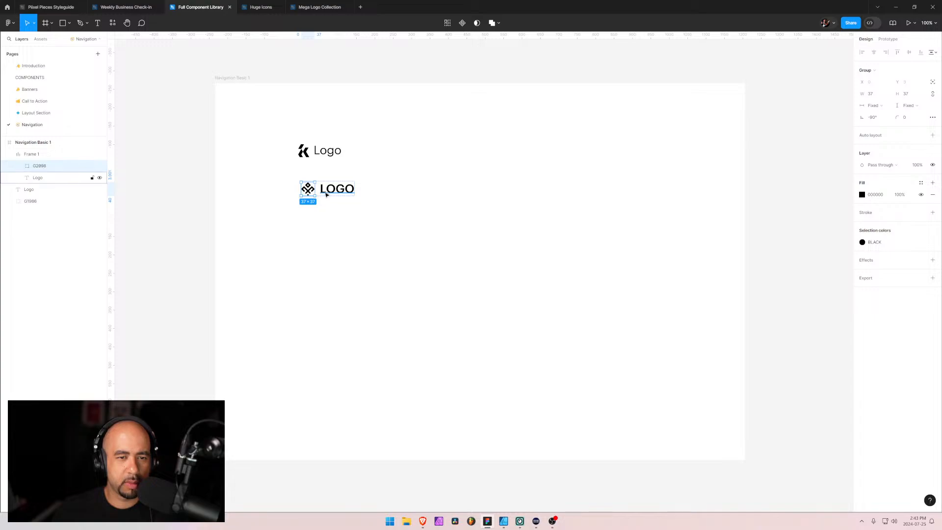
pyautogui.click(30, 155)
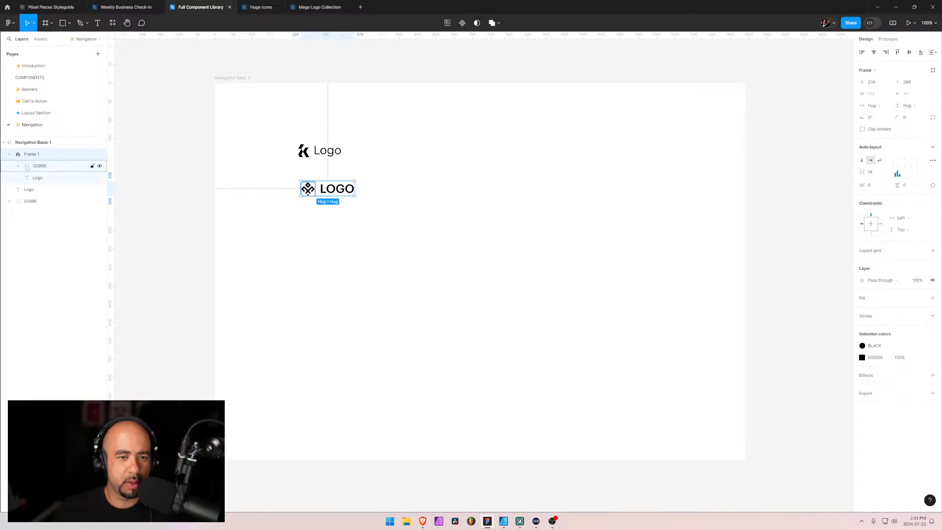
pyautogui.click(29, 167)
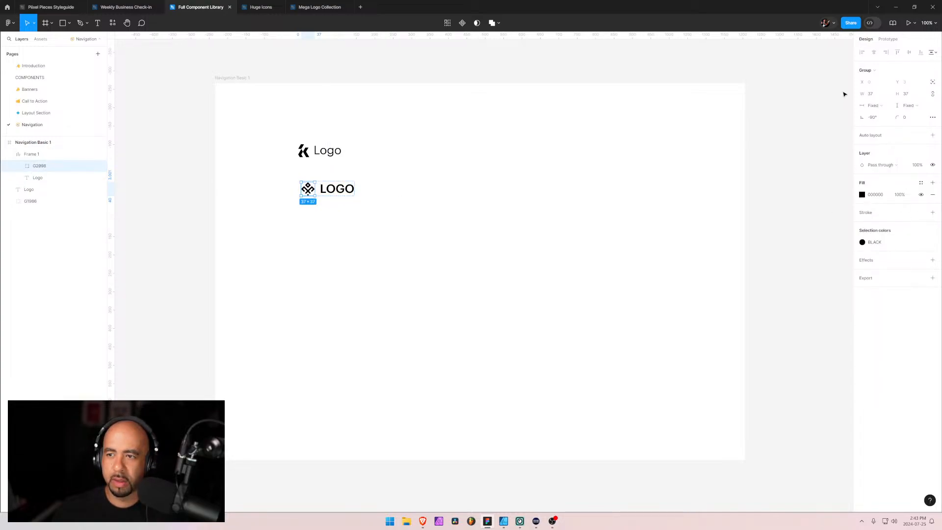
pyautogui.click(885, 94)
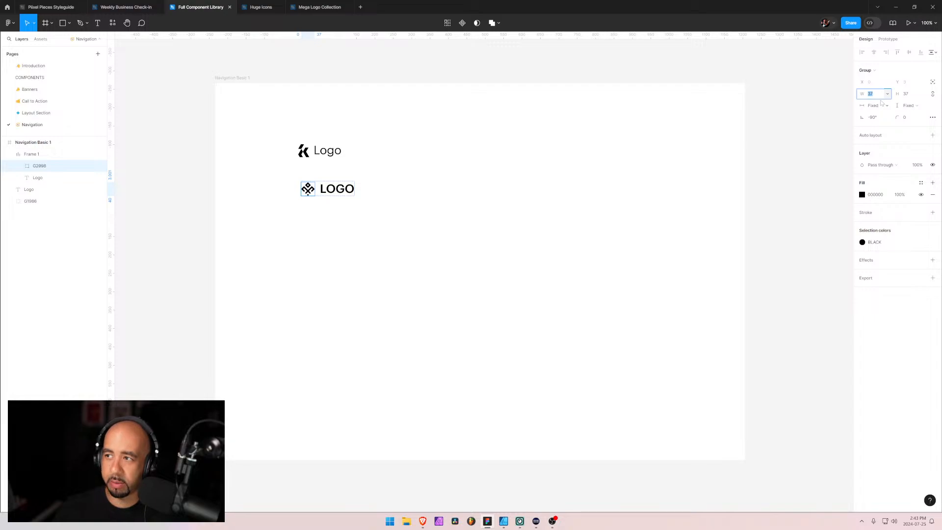
pyautogui.write('36')
pyautogui.press('Return')
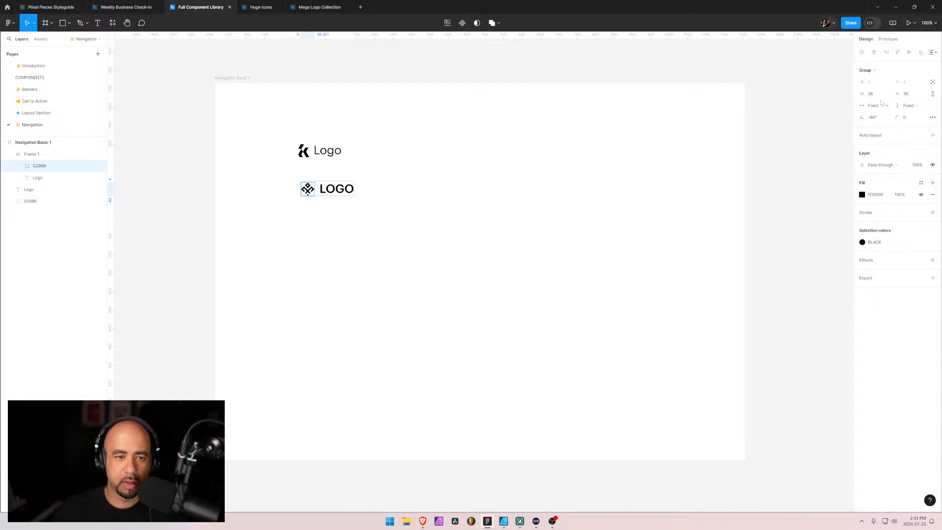
# Align the contents of the mark and LOGO auto layout frame to the vertical centre at left
pyautogui.click(326, 189)
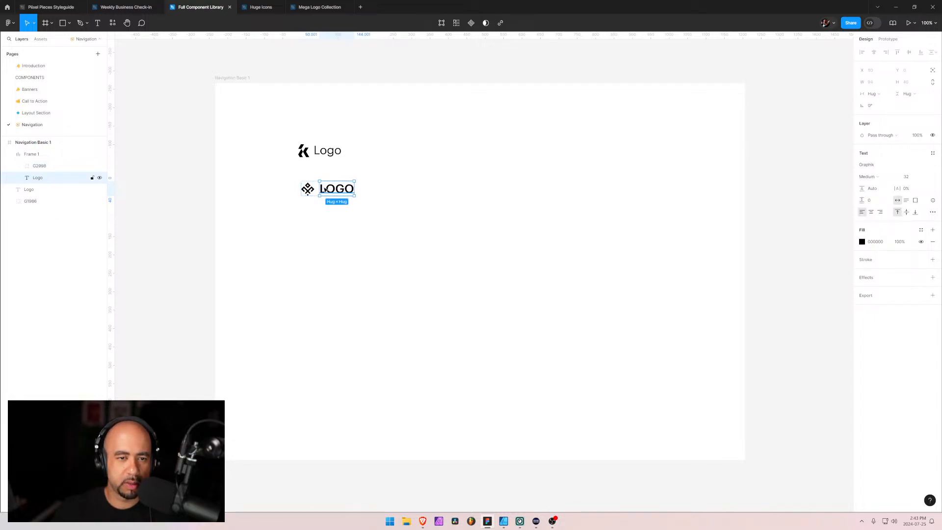
pyautogui.click(307, 189)
pyautogui.click(39, 156)
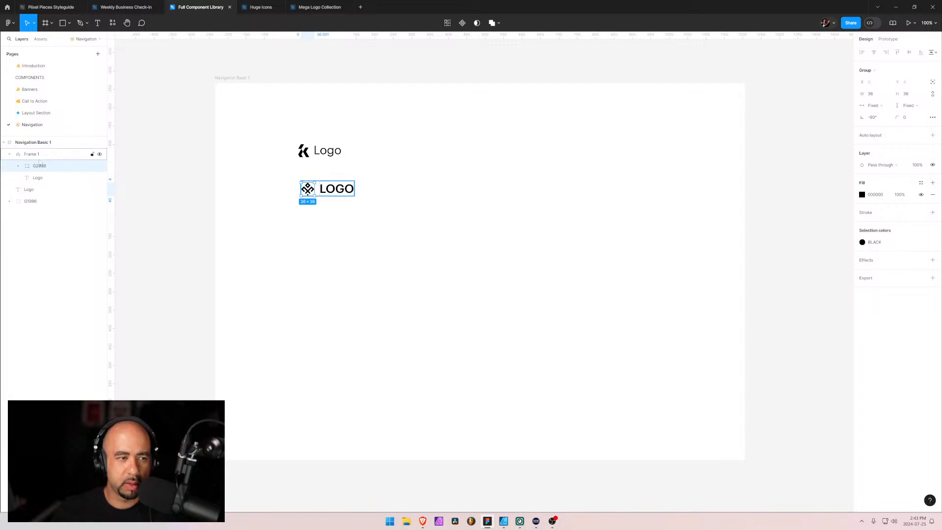
pyautogui.click(898, 167)
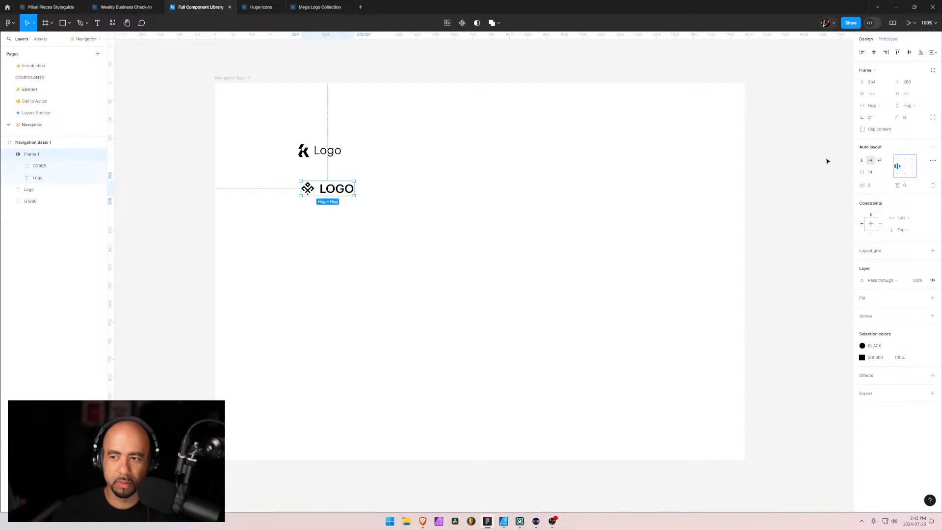
# Set the gap between the mark and the LOGO text in the auto layout frame to 10
pyautogui.click(872, 173)
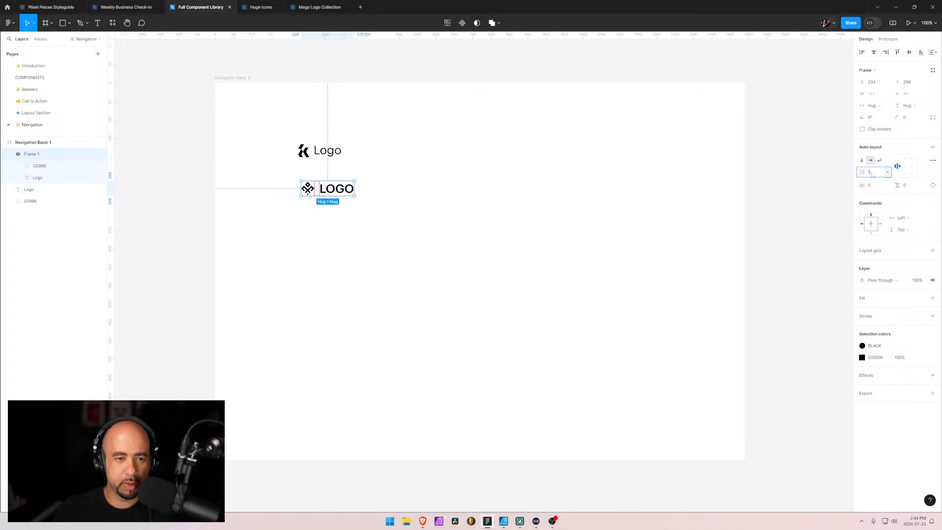
pyautogui.write('10')
pyautogui.press('Return')
pyautogui.click(499, 265)
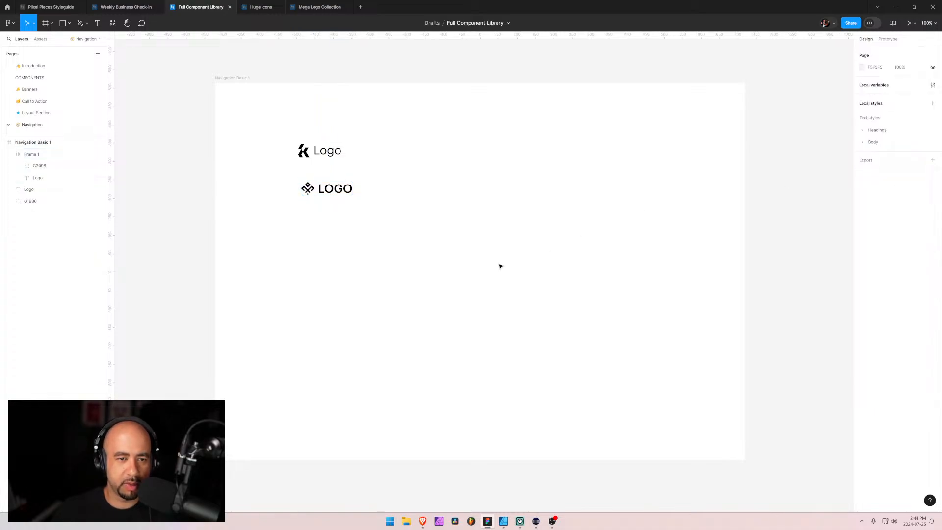
# Increase the auto layout gap between the mark and the LOGO text to 16
pyautogui.click(328, 189)
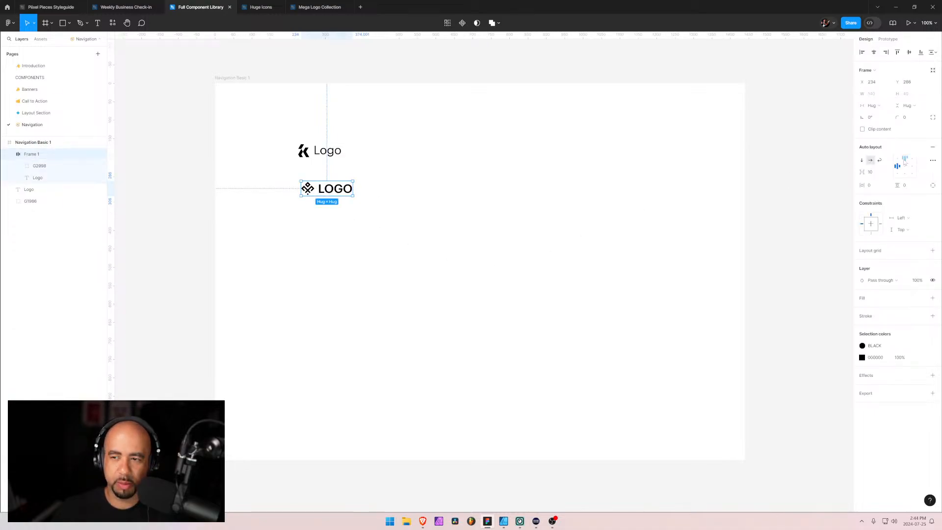
pyautogui.click(872, 172)
pyautogui.write('16')
pyautogui.press('Return')
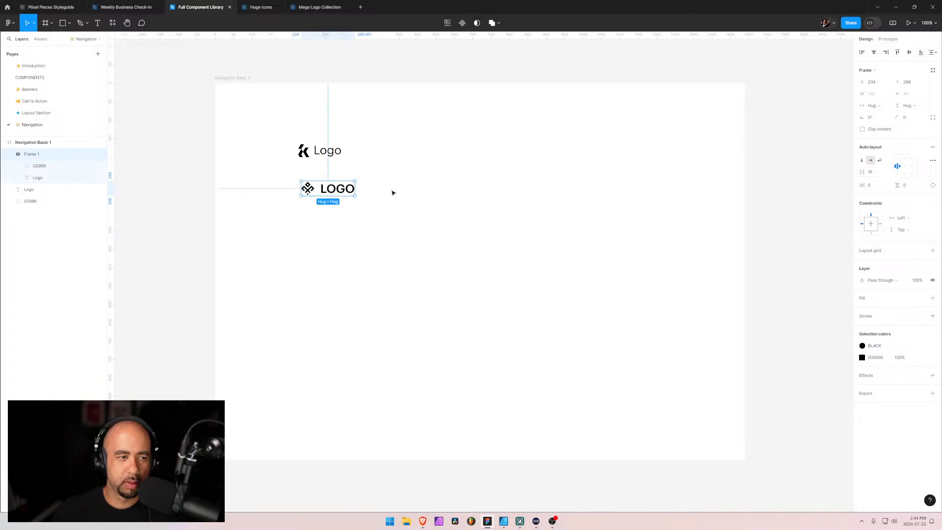
# Recolor the diamond-shaped mark's vector group with the Color/Primary/700 library style
pyautogui.click(19, 165)
pyautogui.click(18, 166)
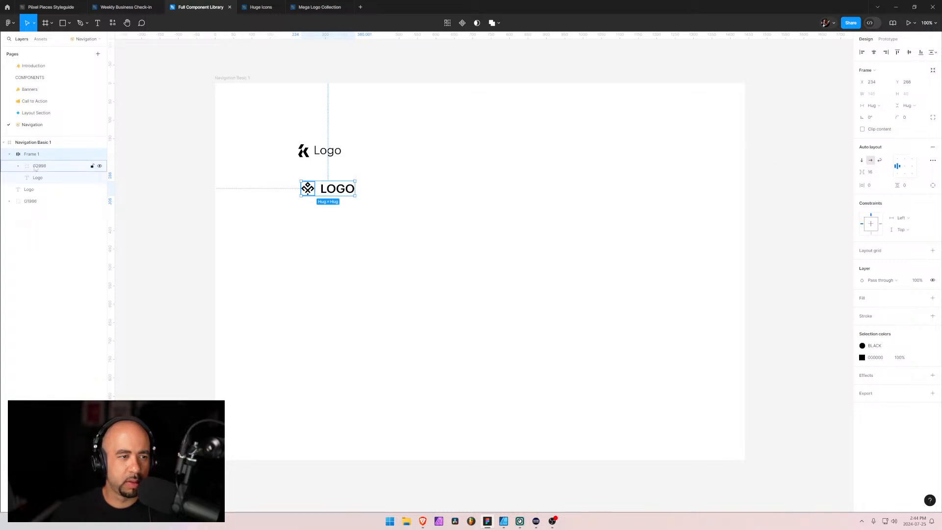
pyautogui.click(40, 167)
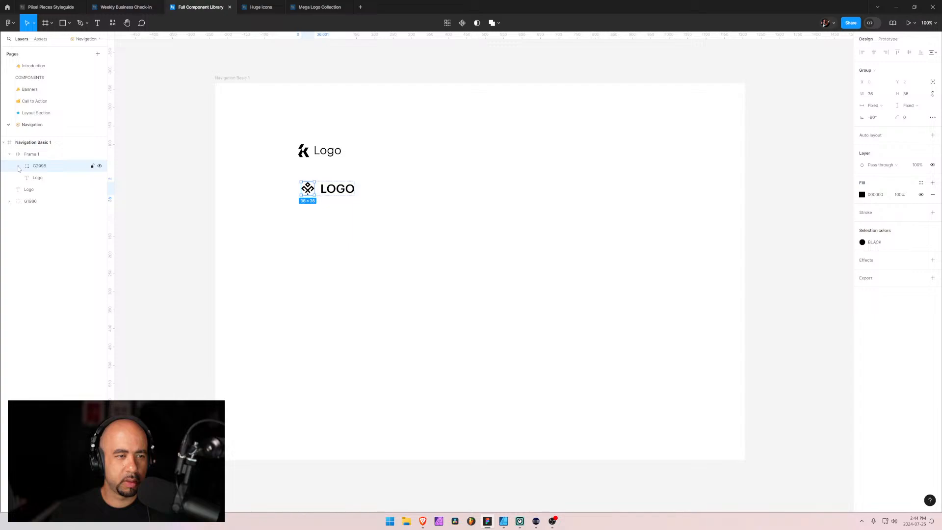
pyautogui.click(18, 167)
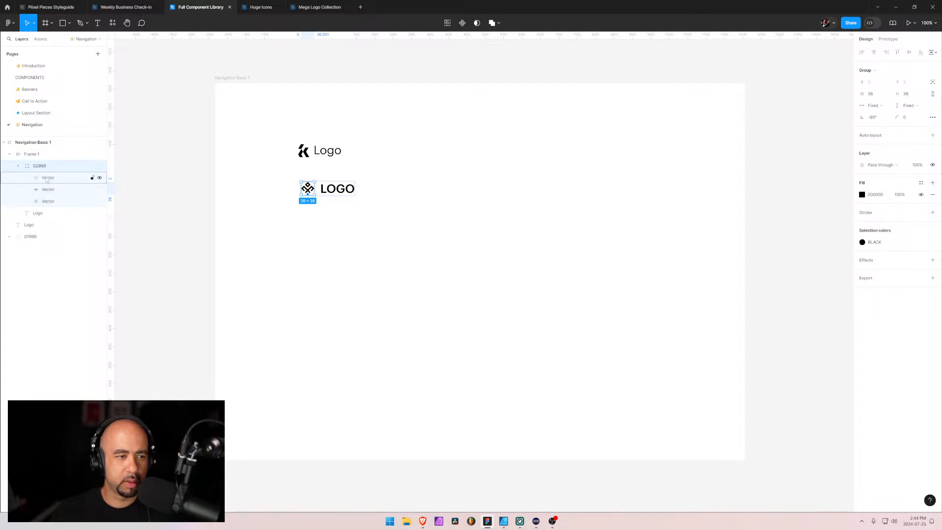
pyautogui.click(18, 166)
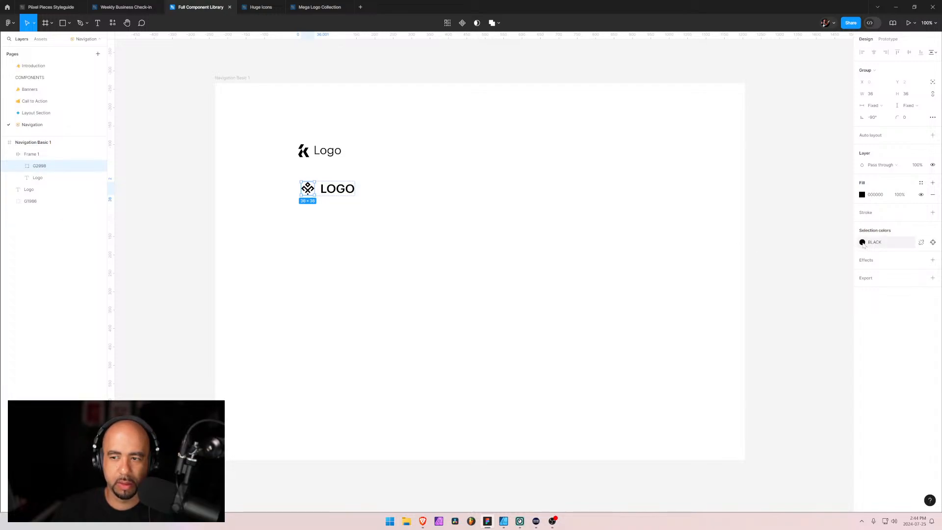
pyautogui.click(863, 242)
pyautogui.scroll(-3, 785, 338)
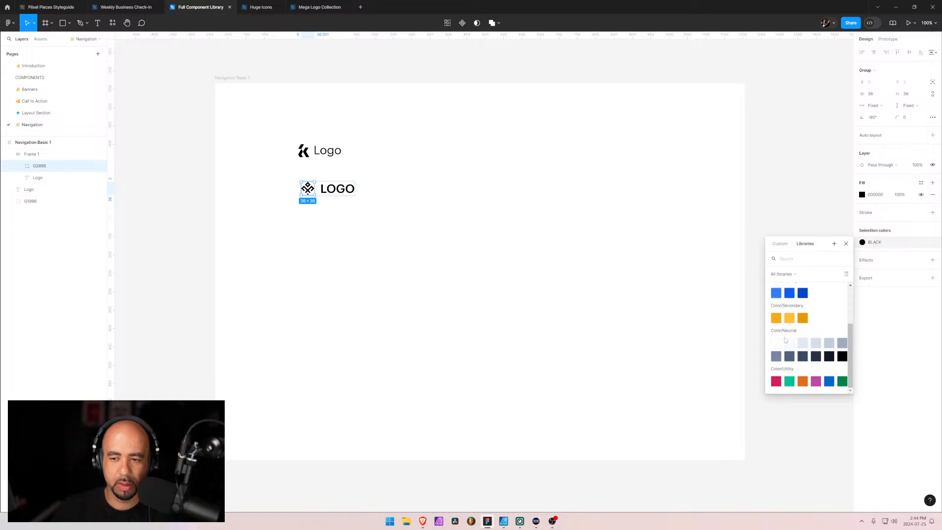
pyautogui.click(790, 295)
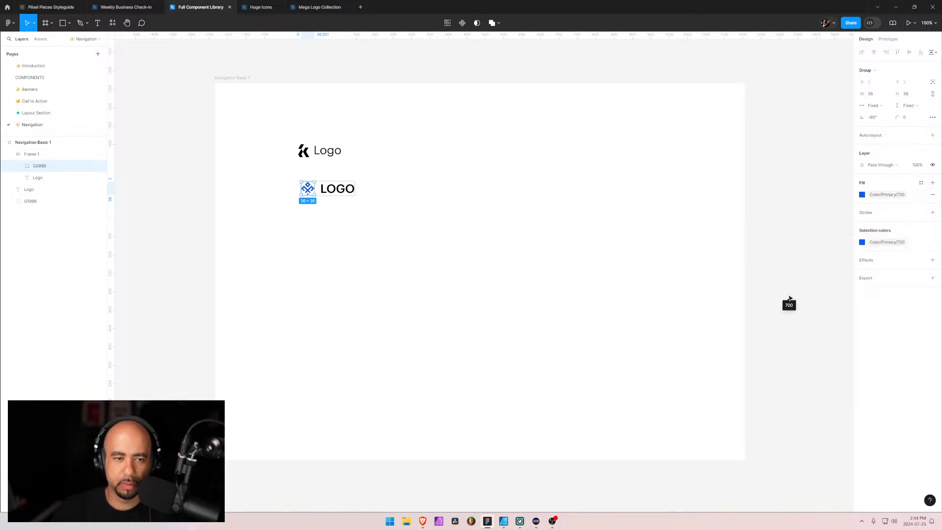
pyautogui.click(459, 228)
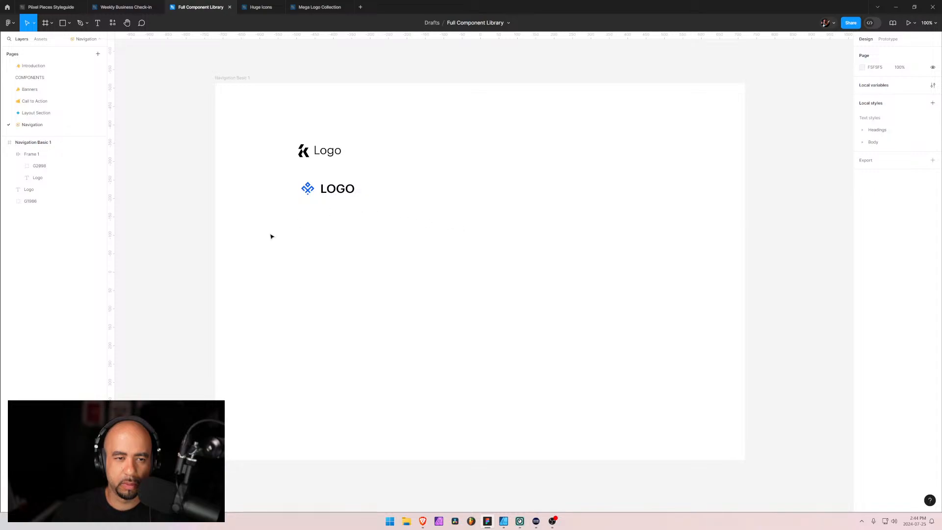
# Set the auto layout gap between the blue mark and the LOGO text to 12
pyautogui.click(345, 190)
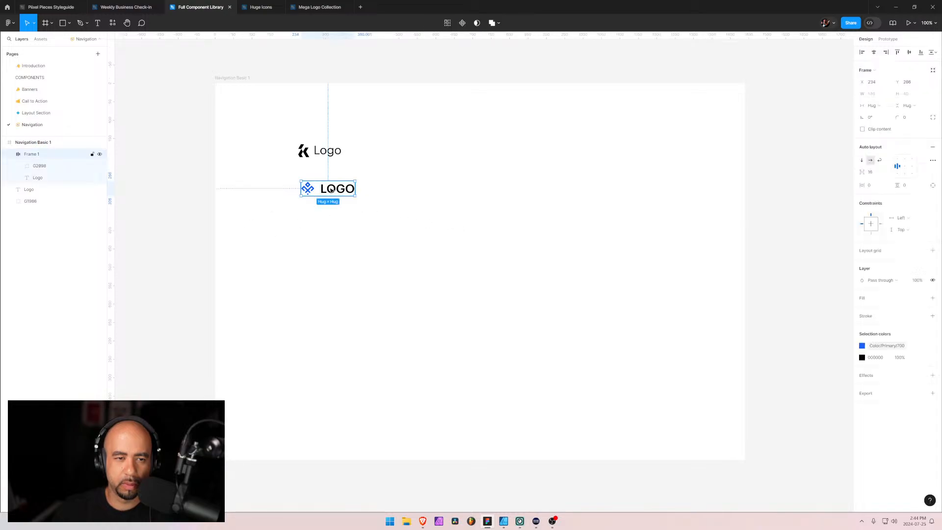
pyautogui.click(878, 173)
pyautogui.write('12')
pyautogui.press('Return')
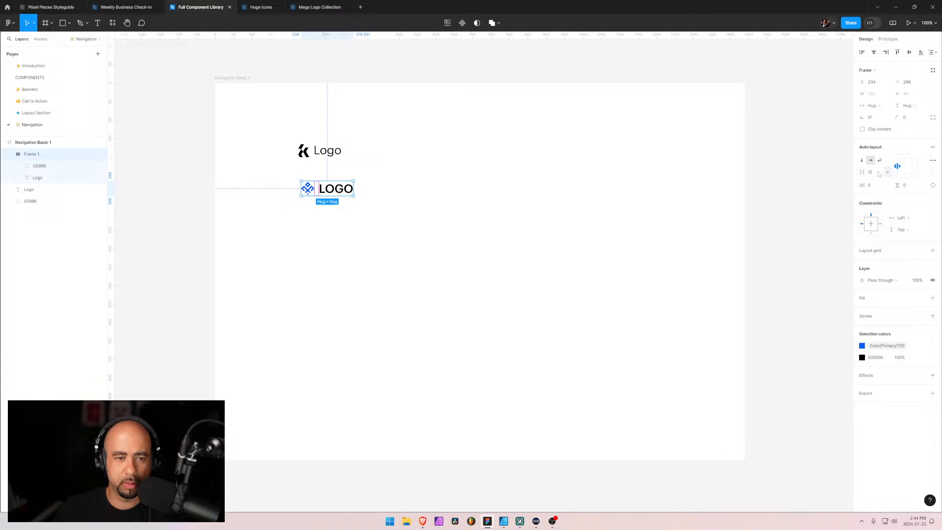
# Convert the auto layout frame with the blue mark and LOGO text into a component and rename it Logo
pyautogui.click(397, 228)
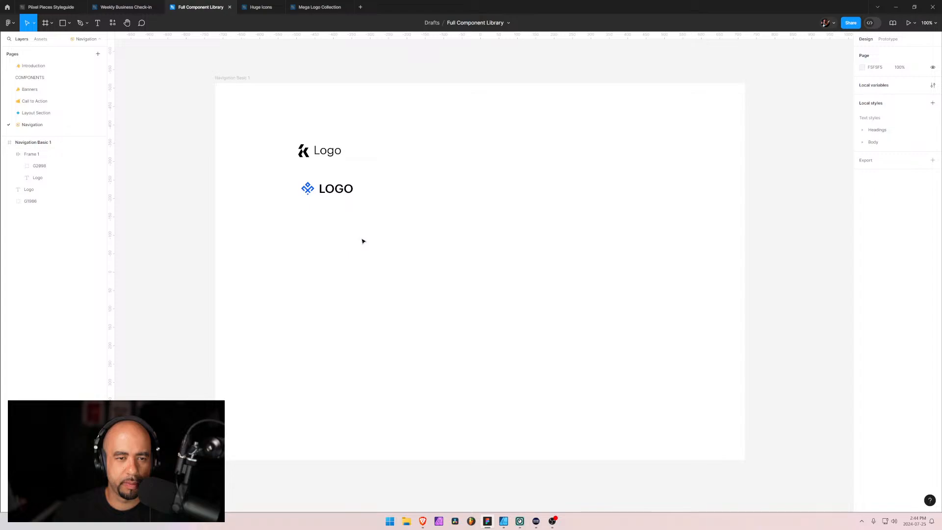
pyautogui.click(38, 157)
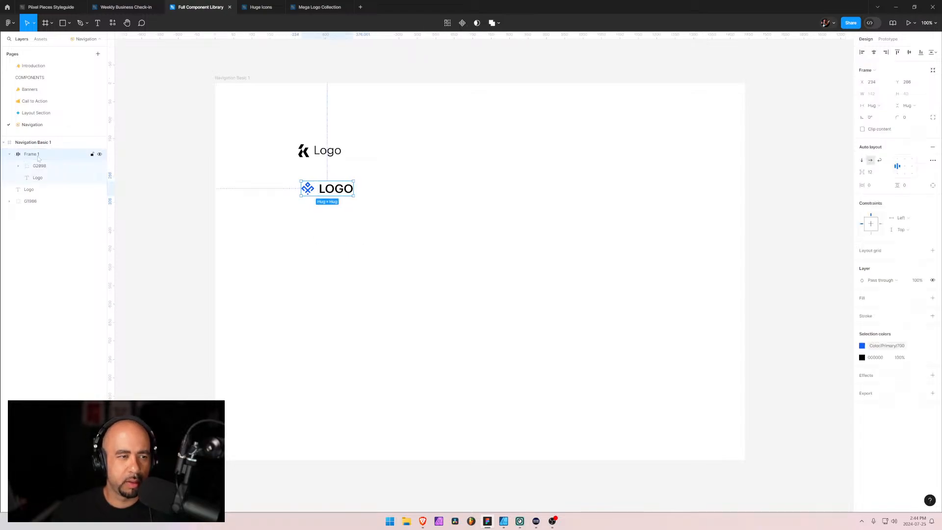
pyautogui.click(9, 155)
pyautogui.click(463, 23)
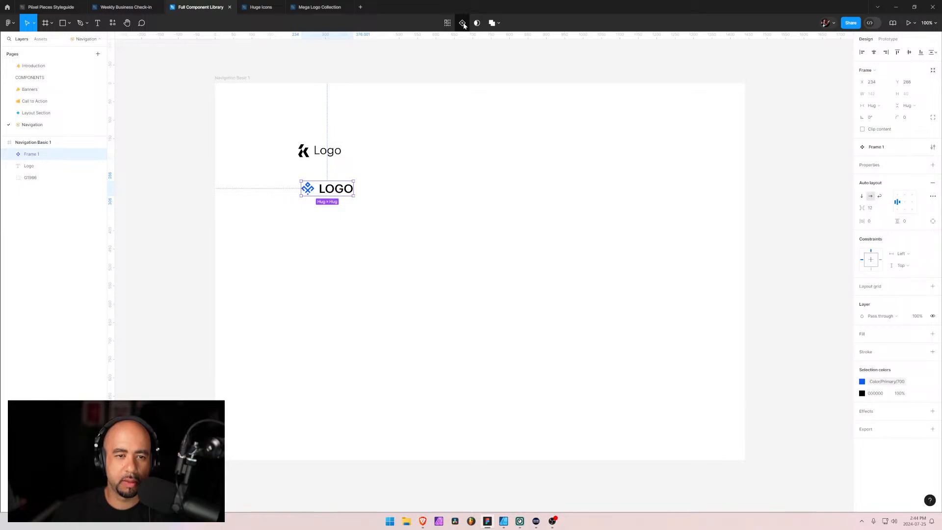
pyautogui.doubleClick(36, 157)
pyautogui.write('Logo')
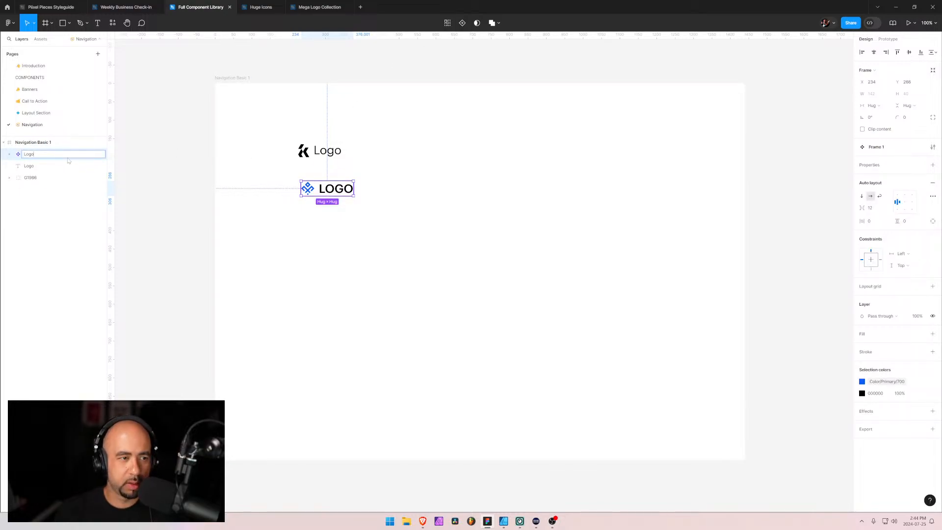
pyautogui.press('Return')
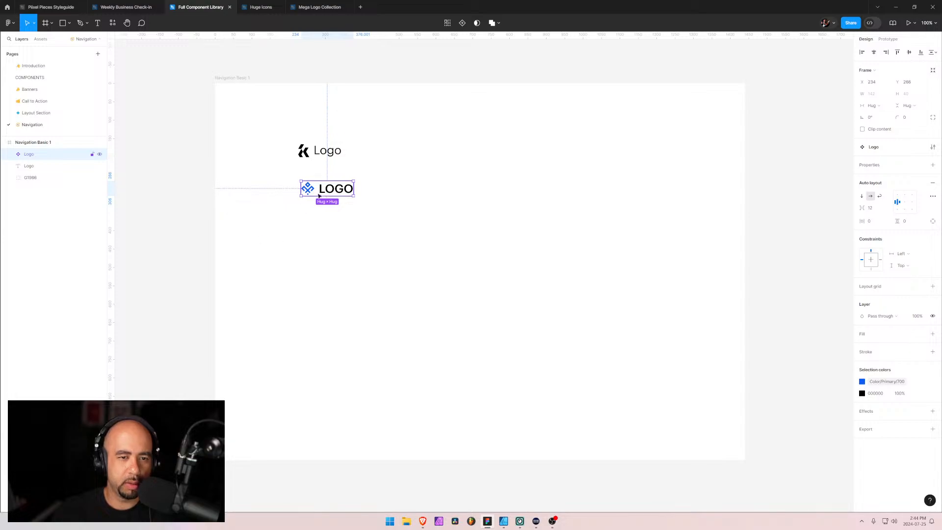
# Move the Logo component above the Navigation Basic 1 frame and delete the old black mark and Logo text left inside it
pyautogui.moveTo(326, 189); pyautogui.dragTo(245, 51)
pyautogui.click(237, 151)
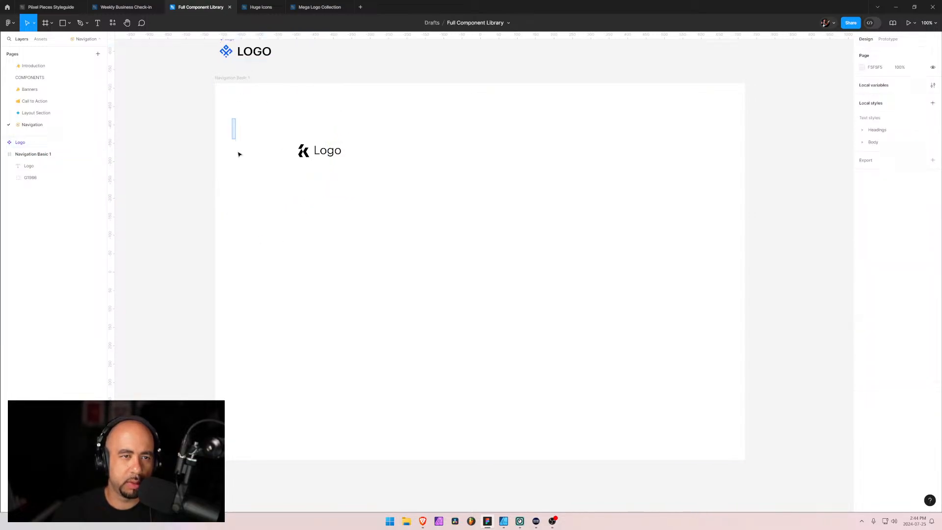
pyautogui.click(304, 151)
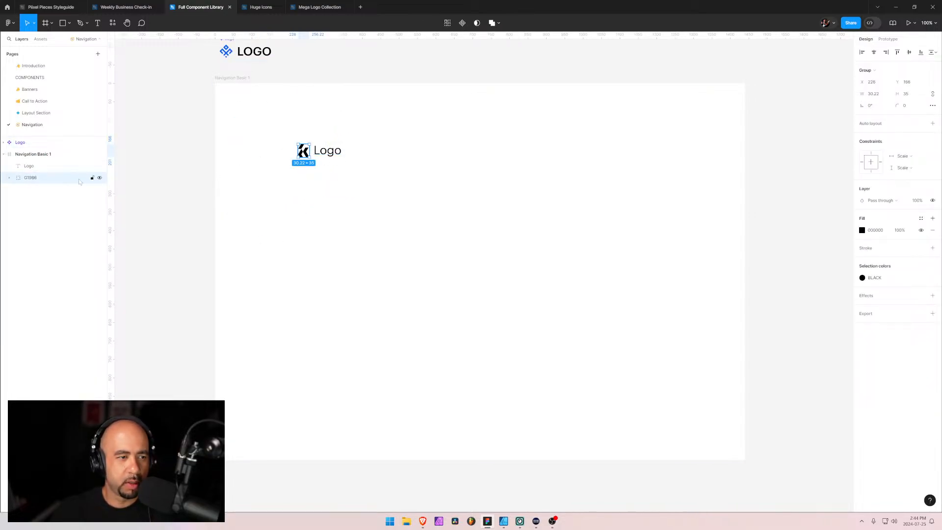
pyautogui.press('Delete')
pyautogui.click(29, 166)
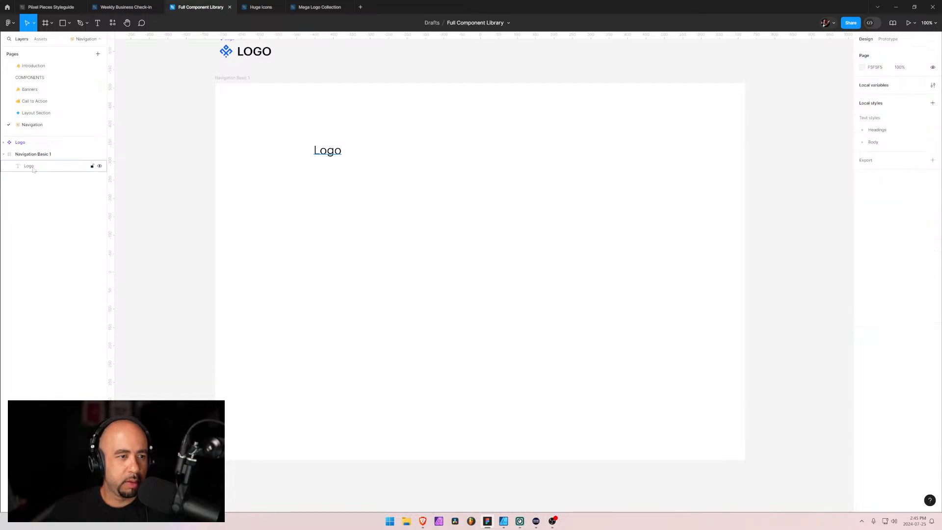
pyautogui.press('Delete')
# Place an instance of the Logo component inside the Navigation Basic 1 frame, at about X 145, Y 93
pyautogui.click(230, 58)
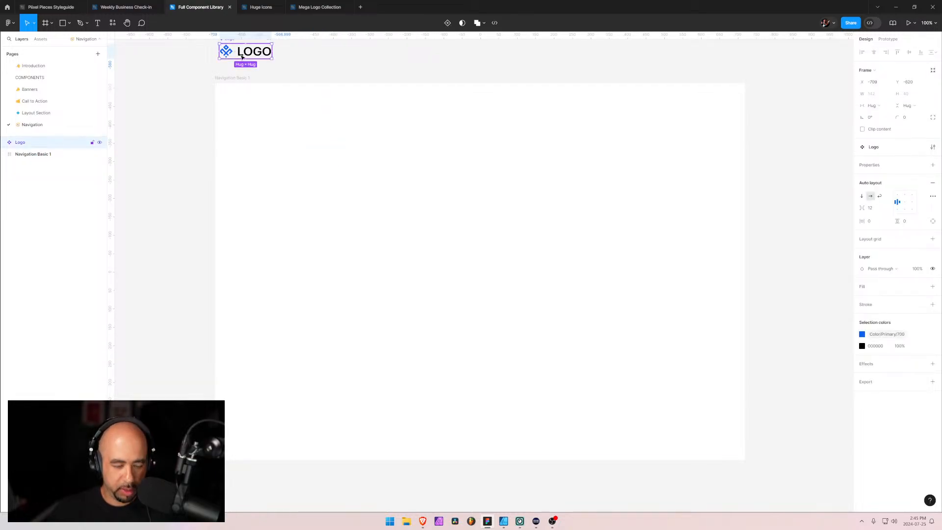
pyautogui.keyDown('alt'); pyautogui.moveTo(241, 57); pyautogui.dragTo(259, 130); pyautogui.keyUp('alt')
pyautogui.moveTo(270, 173); pyautogui.dragTo(307, 275)
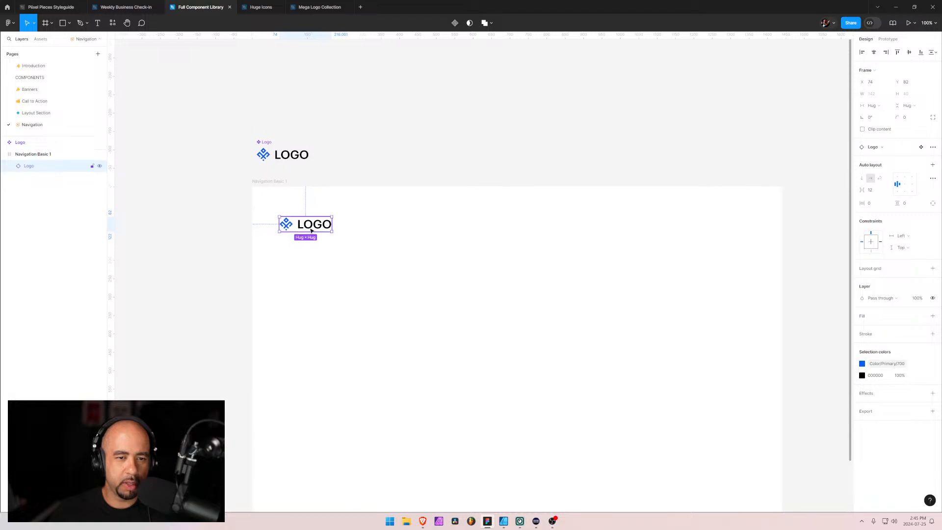
pyautogui.moveTo(312, 231); pyautogui.dragTo(331, 248)
pyautogui.click(380, 266)
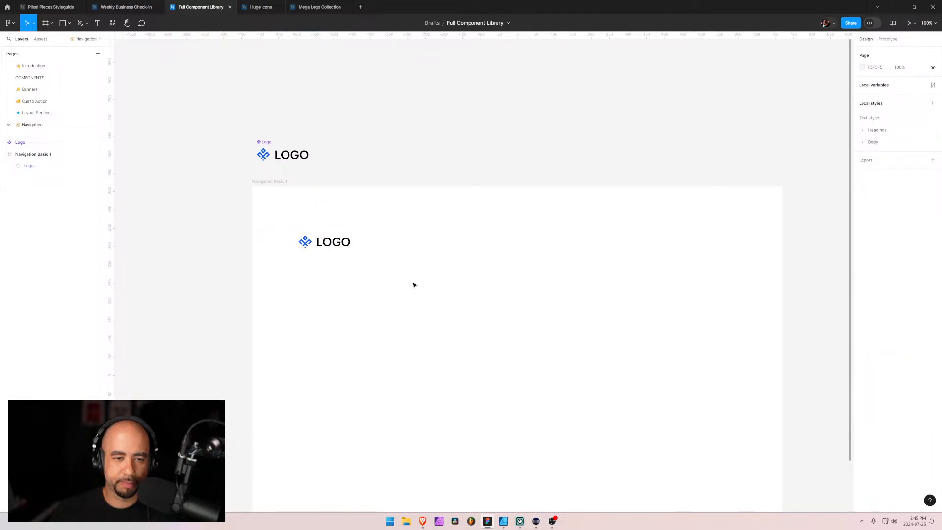
pyautogui.click(327, 241)
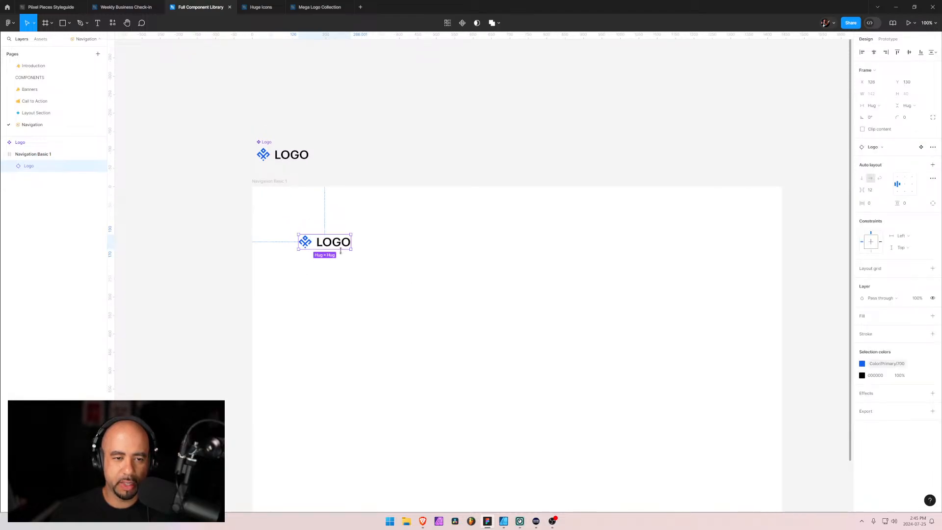
pyautogui.click(399, 269)
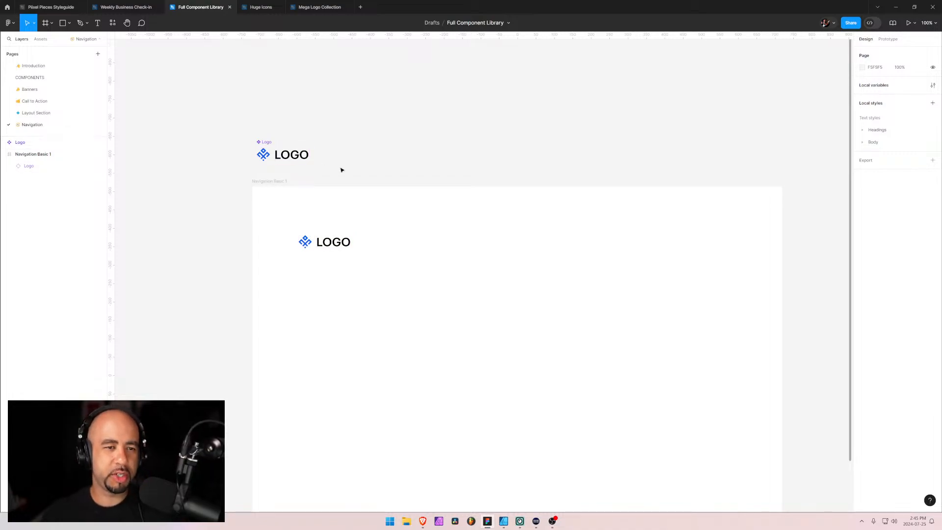
pyautogui.moveTo(328, 248)
pyautogui.mouseDown()
pyautogui.moveTo(323, 237)
pyautogui.moveTo(336, 236)
pyautogui.mouseUp()
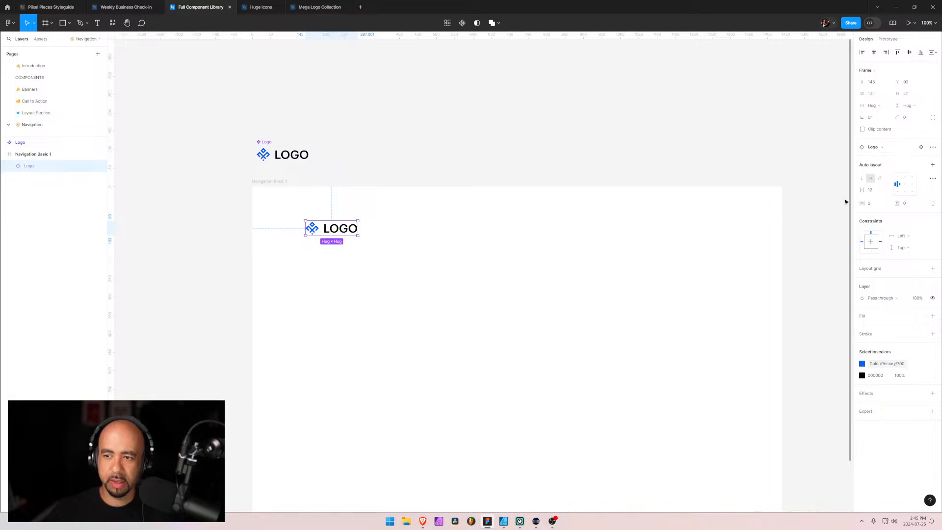
# Check the reference navigation in the browser, and add a "home" text in the Navigation Basic 1 frame at about X 810, Y 117
pyautogui.hotkey('alt', 'Tab')
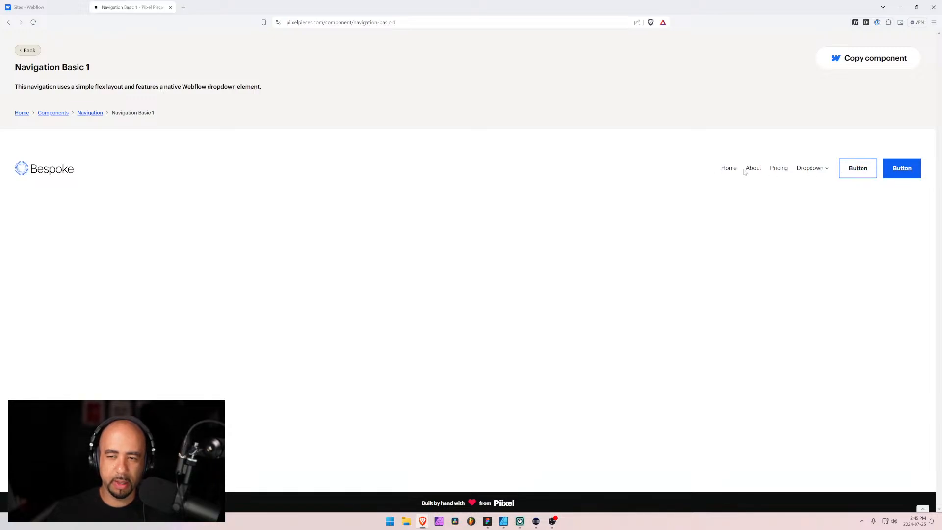
pyautogui.hotkey('alt', 'Tab')
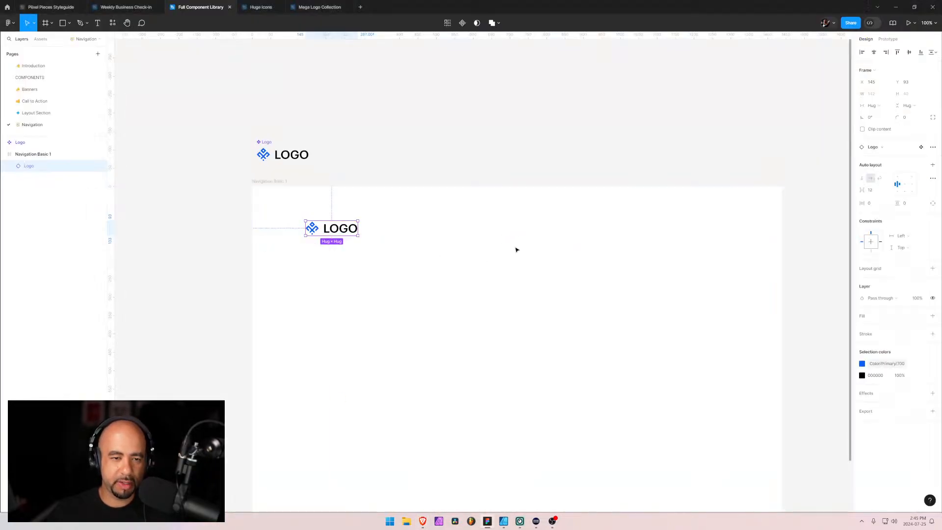
pyautogui.press('t')
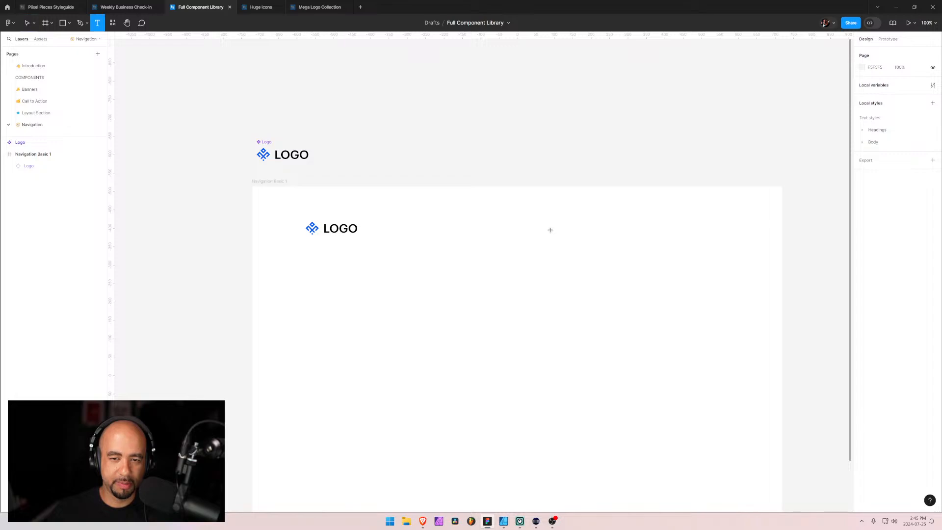
pyautogui.click(550, 230)
pyautogui.write('home')
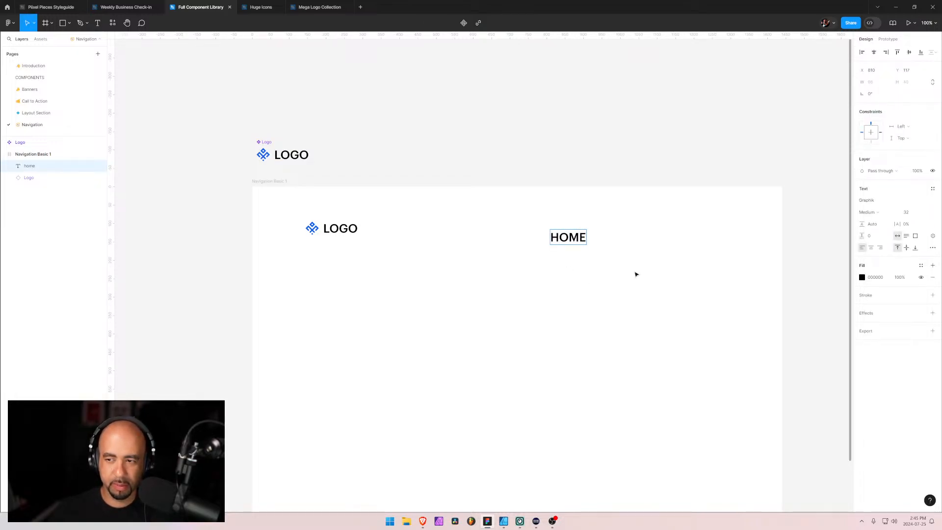
pyautogui.press('Escape')
# Reset the home text's letter case to as typed and capitalize its first letter so it reads "Home"
pyautogui.click(932, 248)
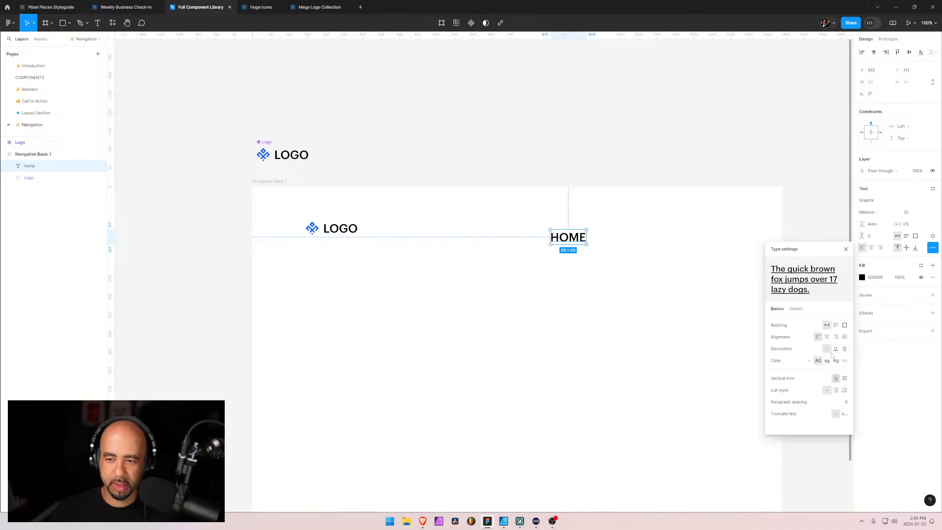
pyautogui.click(809, 360)
pyautogui.doubleClick(558, 237)
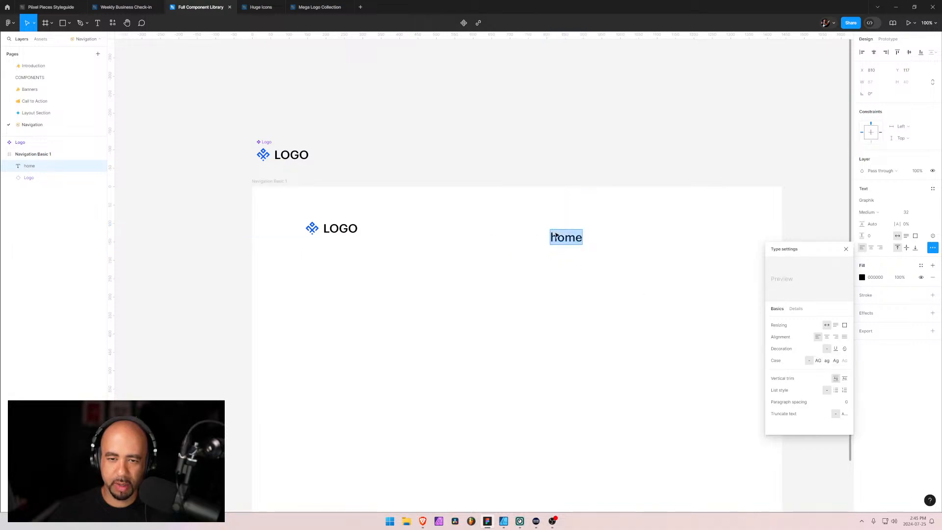
pyautogui.click(557, 237)
pyautogui.press('BackSpace')
pyautogui.write('H')
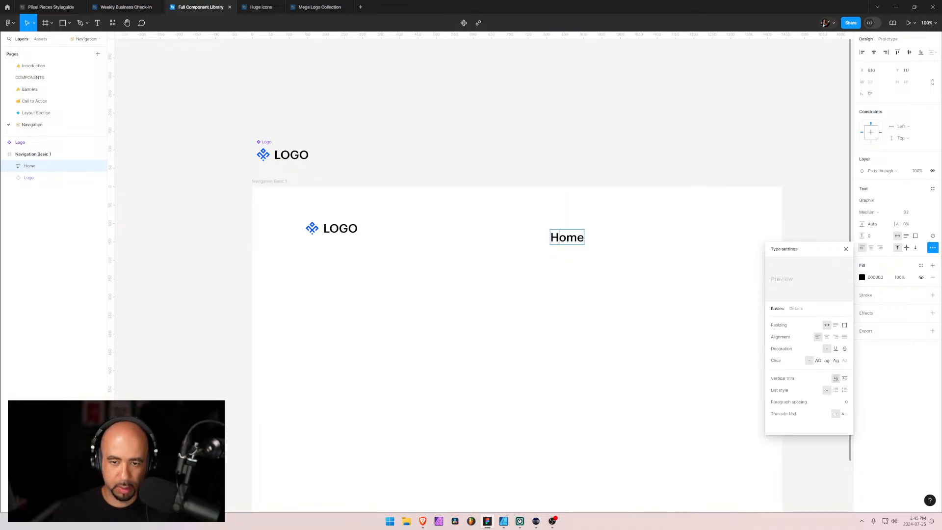
pyautogui.press('Escape')
# Switch to the Navigation Basic 1 page in Brave and try to inspect its fonts with WhatFont
pyautogui.hotkey('alt', 'Tab')
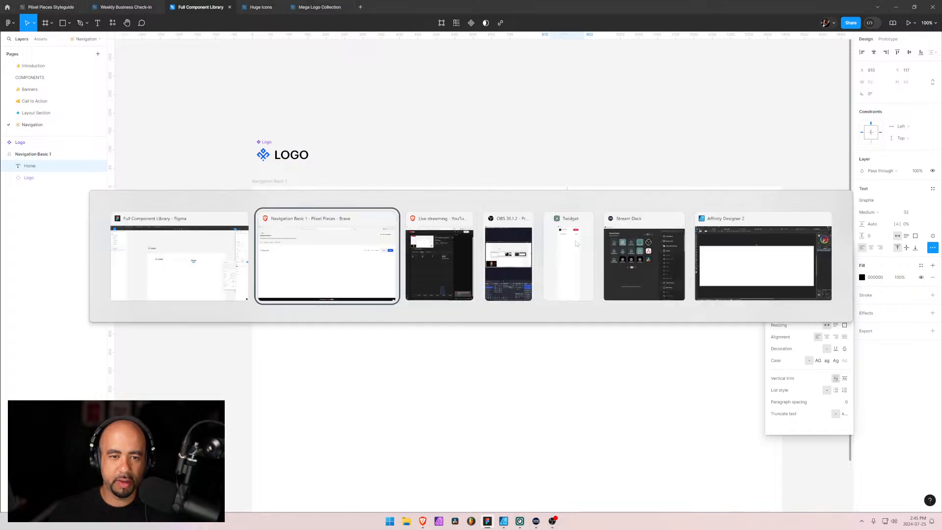
pyautogui.click(853, 23)
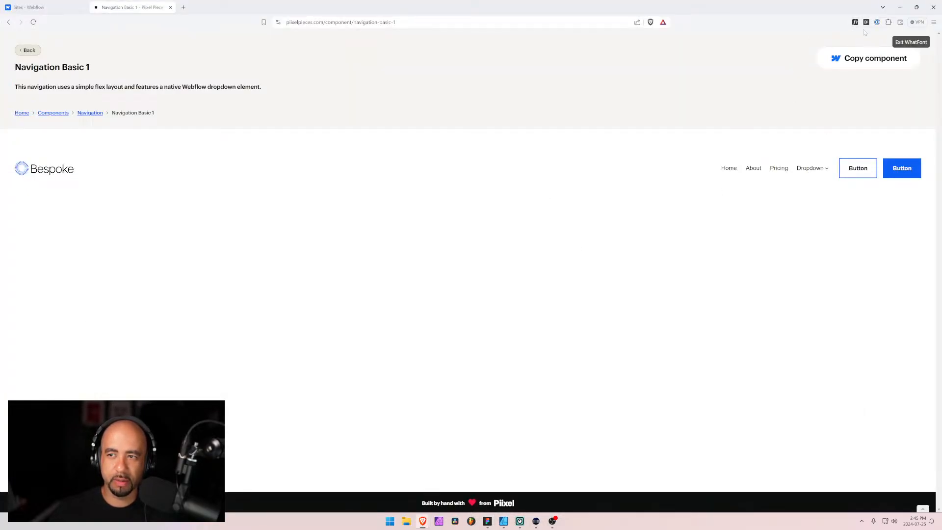
pyautogui.click(910, 42)
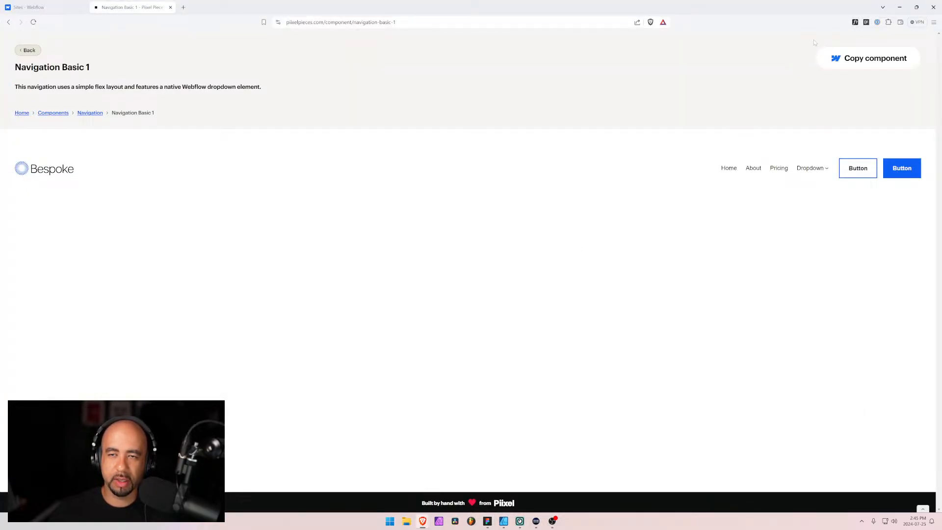
# Open com1.piixel.ca/navigation-custom-1 in a new browser tab
pyautogui.click(183, 8)
pyautogui.write('com1.piixel.ca')
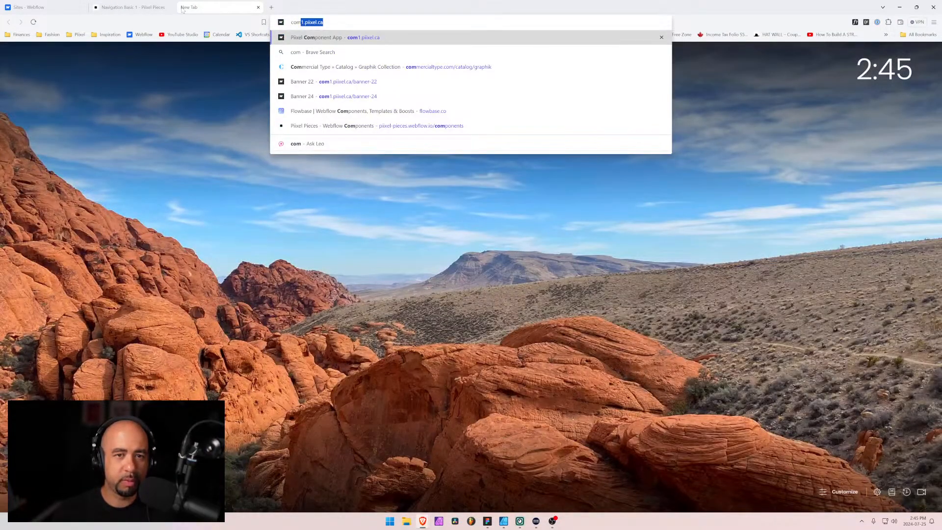
pyautogui.press('Right')
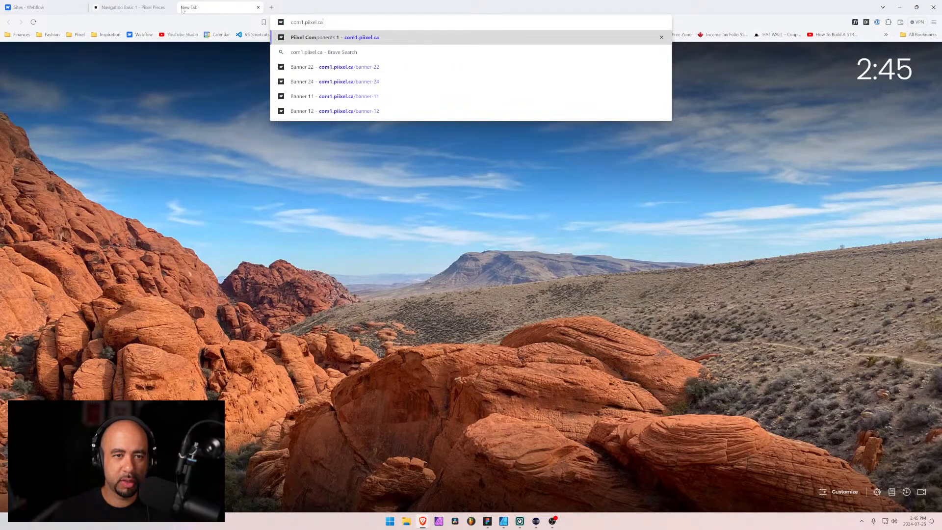
pyautogui.write('/na')
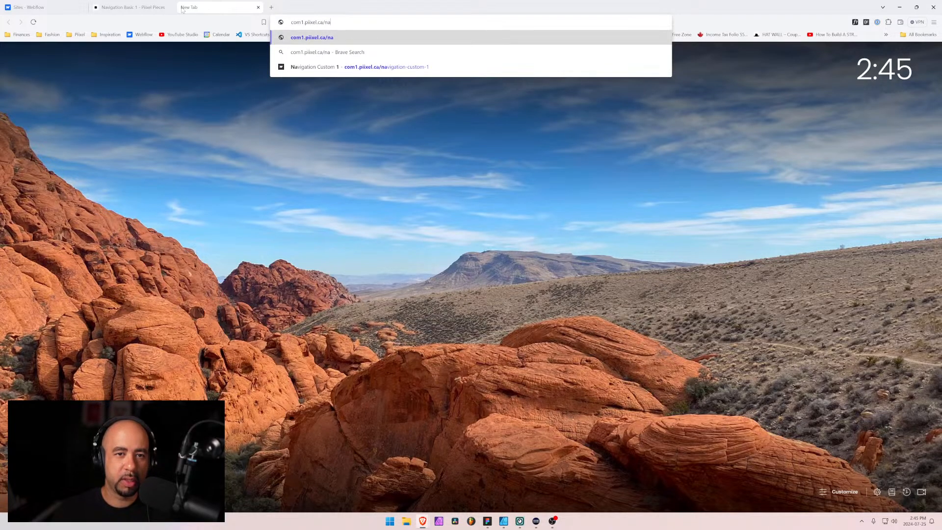
pyautogui.press('Down')
pyautogui.press('Down')
pyautogui.press('Return')
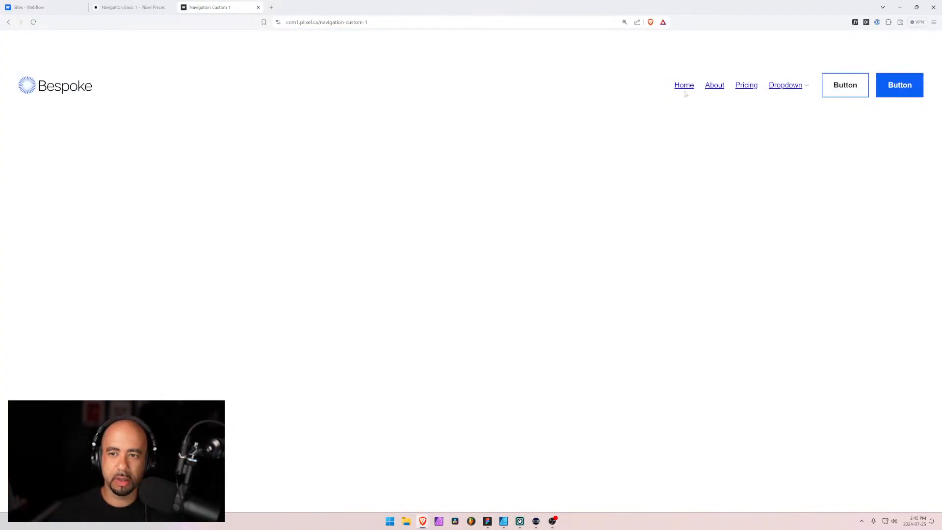
# Inspect the About link's font details with WhatFont on the Navigation Custom 1 page, and exit WhatFont
pyautogui.click(854, 22)
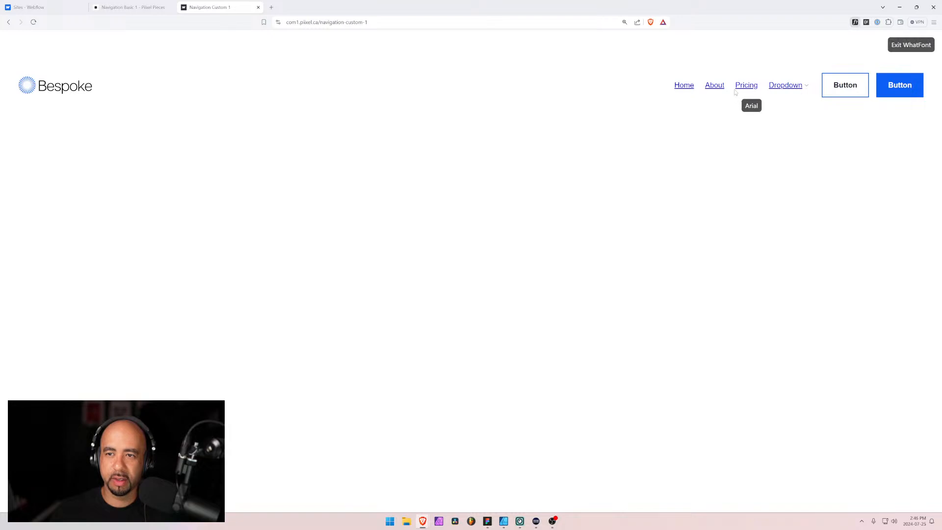
pyautogui.click(714, 86)
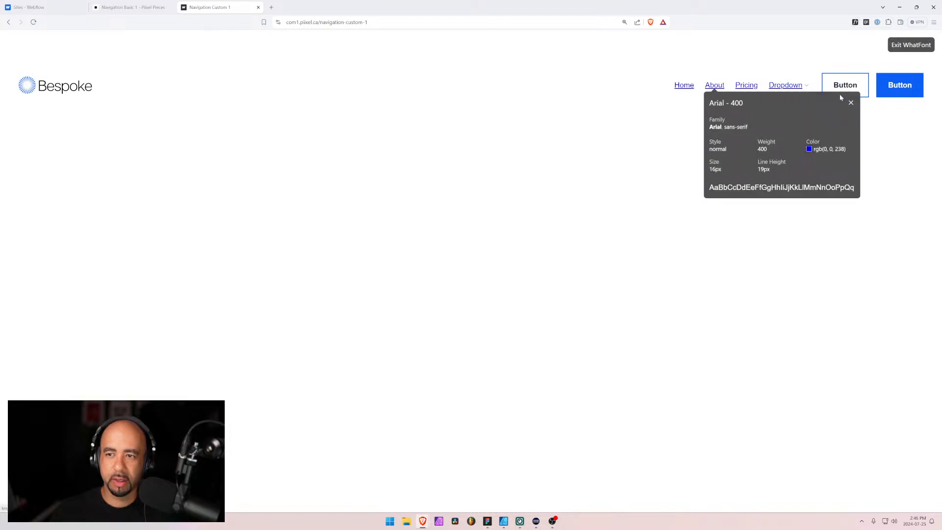
pyautogui.click(850, 102)
pyautogui.click(908, 45)
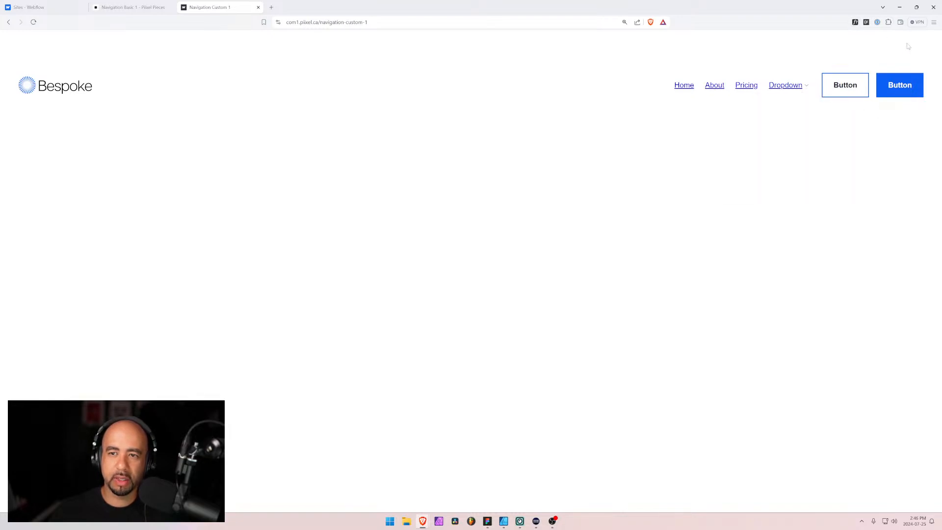
# Compare the Navigation Custom 1 page with the Navigation Basic 1 page and return to Navigation Basic 1
pyautogui.click(159, 4)
pyautogui.click(216, 7)
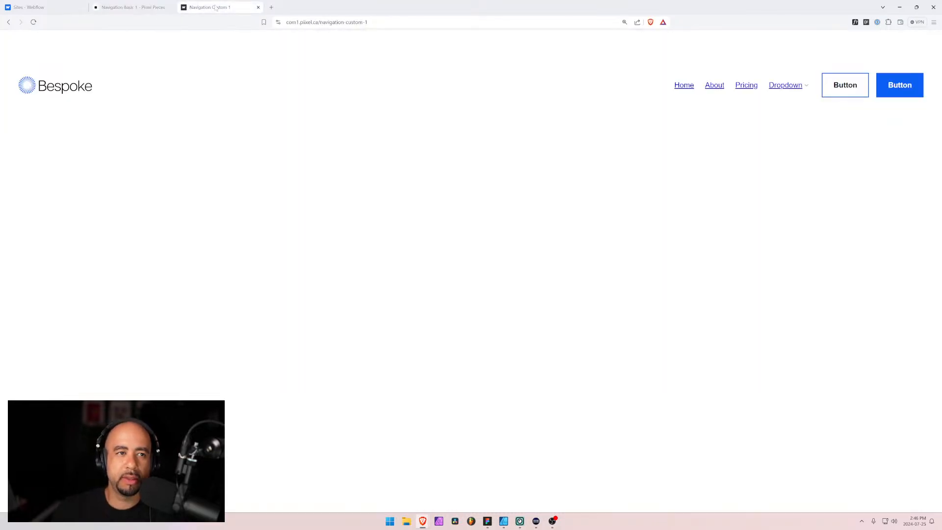
pyautogui.click(44, 7)
pyautogui.click(216, 7)
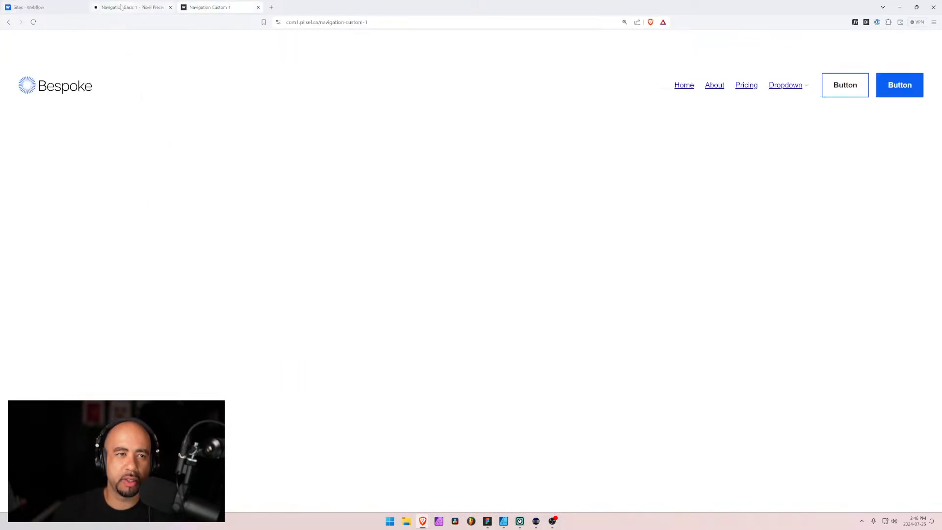
pyautogui.click(121, 7)
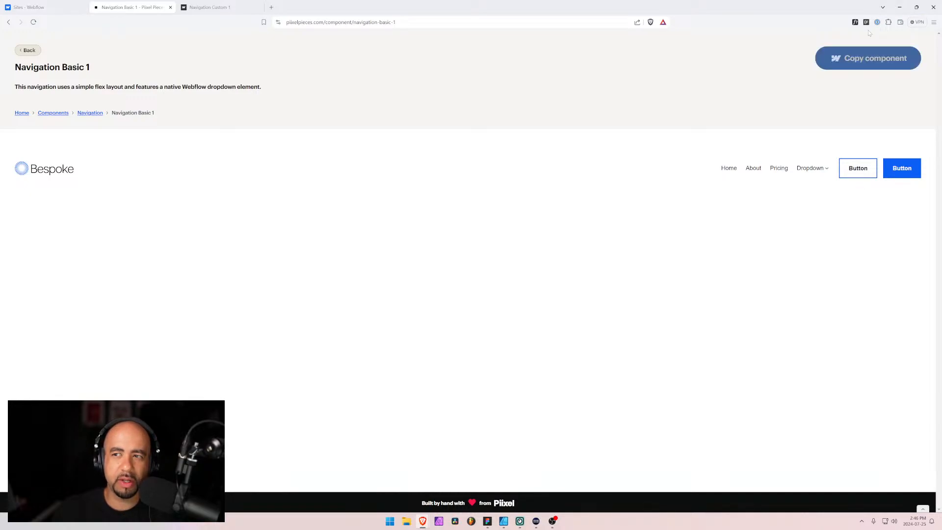
# Return to Figma, open the Layout Section page, and select the body paragraph in Layout 1
pyautogui.click(901, 8)
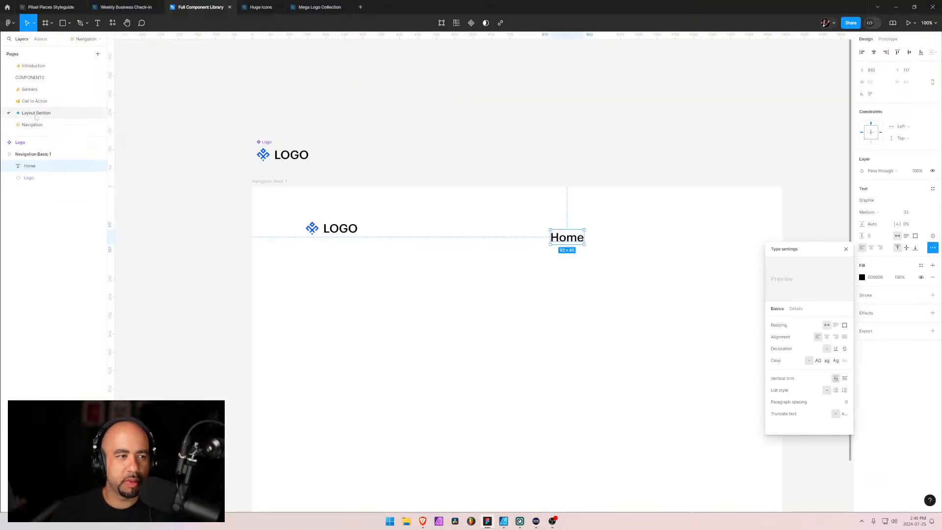
pyautogui.click(35, 113)
pyautogui.keyDown('ctrl'); pyautogui.click(377, 355); pyautogui.keyUp('ctrl')
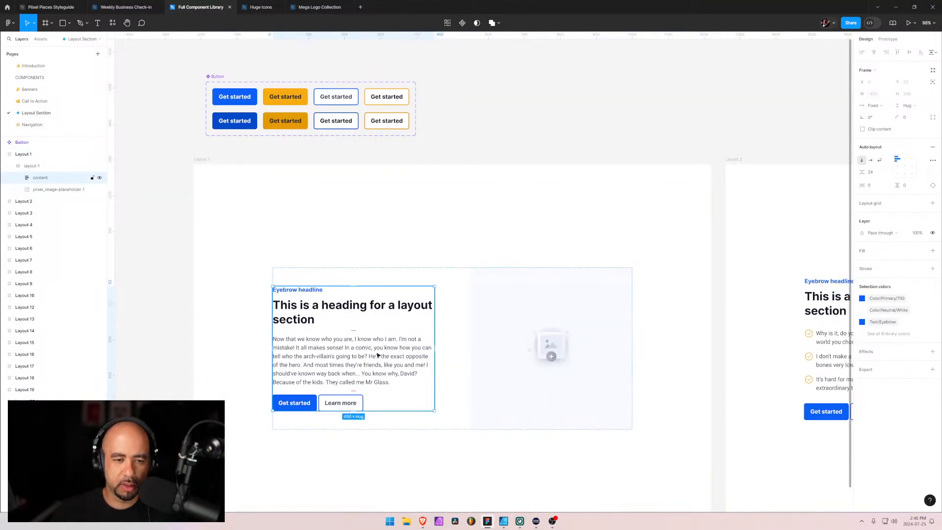
pyautogui.click(377, 356)
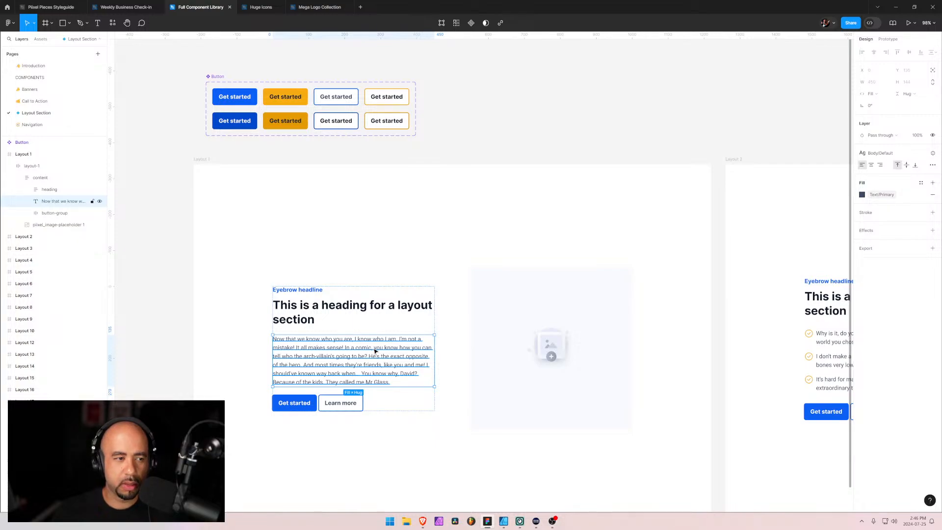
pyautogui.press('Return')
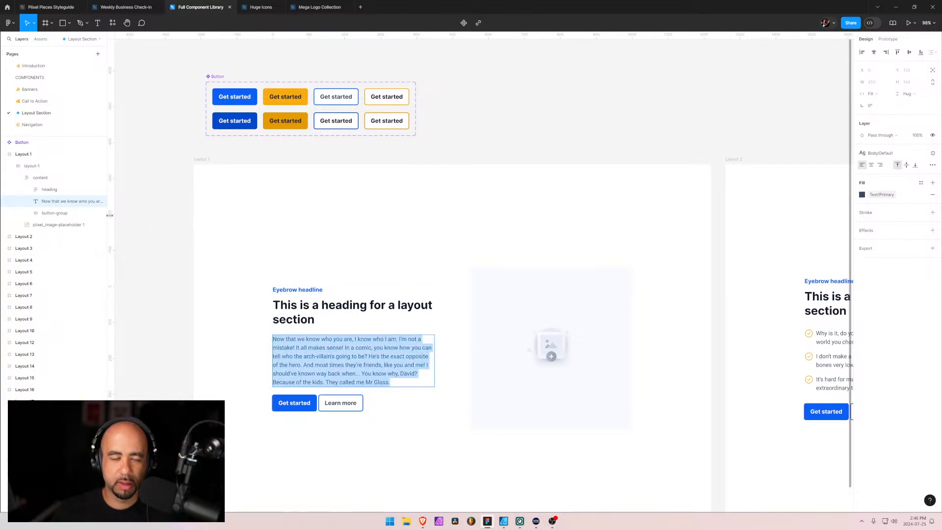
pyautogui.press('Escape')
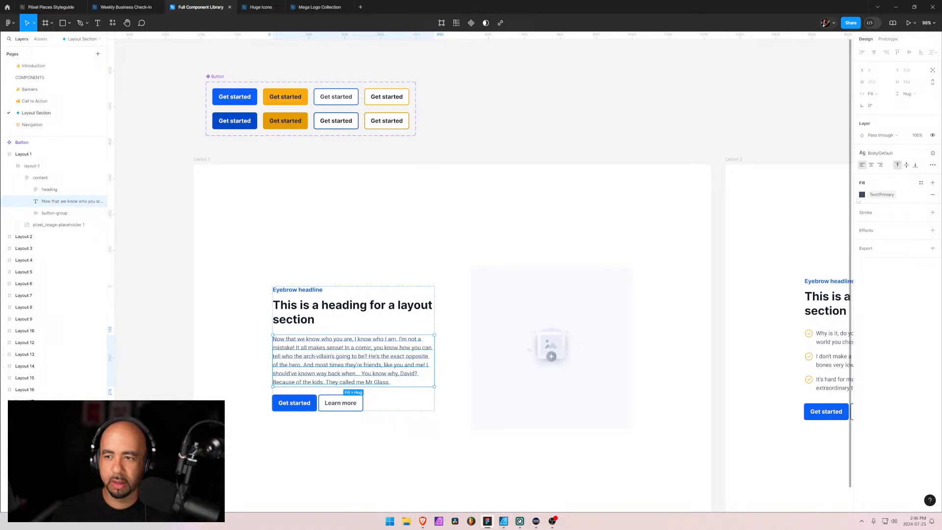
# View the settings of the Body/Default text style applied to the Layout 1 paragraph, and deselect the paragraph
pyautogui.click(880, 153)
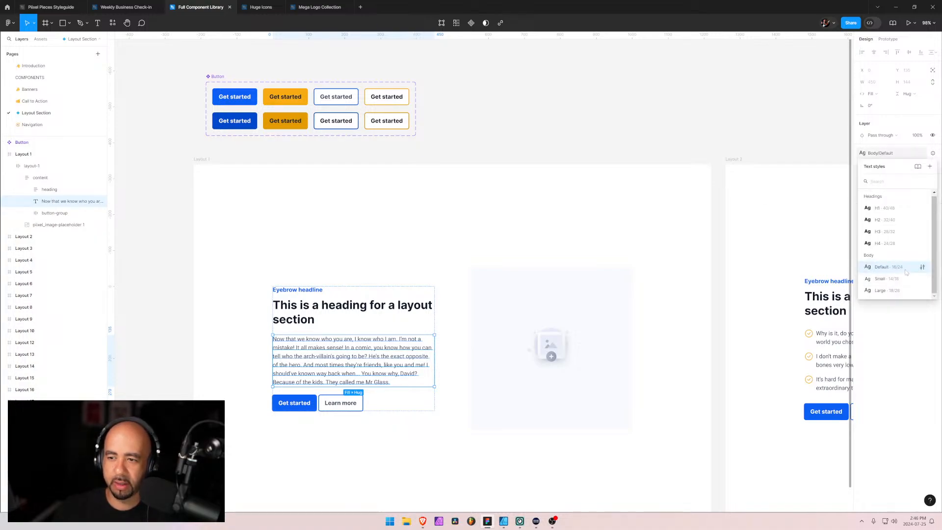
pyautogui.click(922, 267)
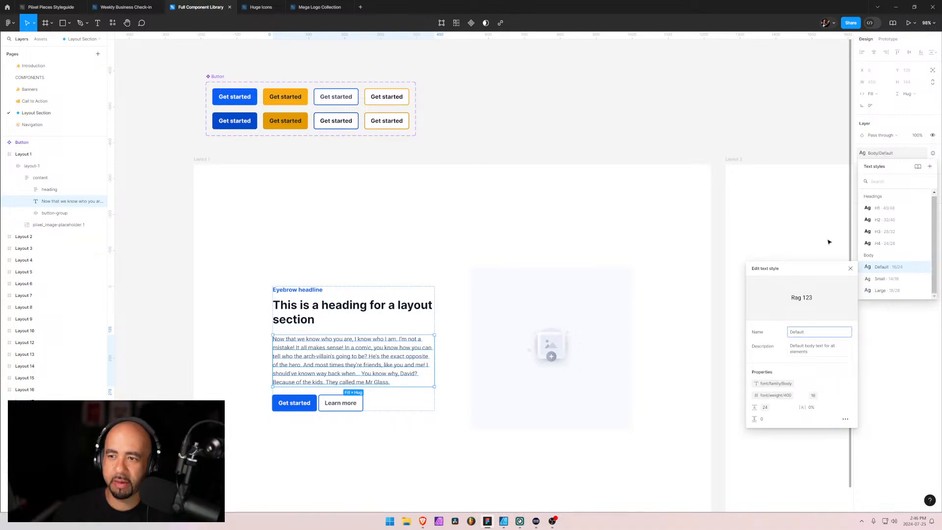
pyautogui.click(810, 75)
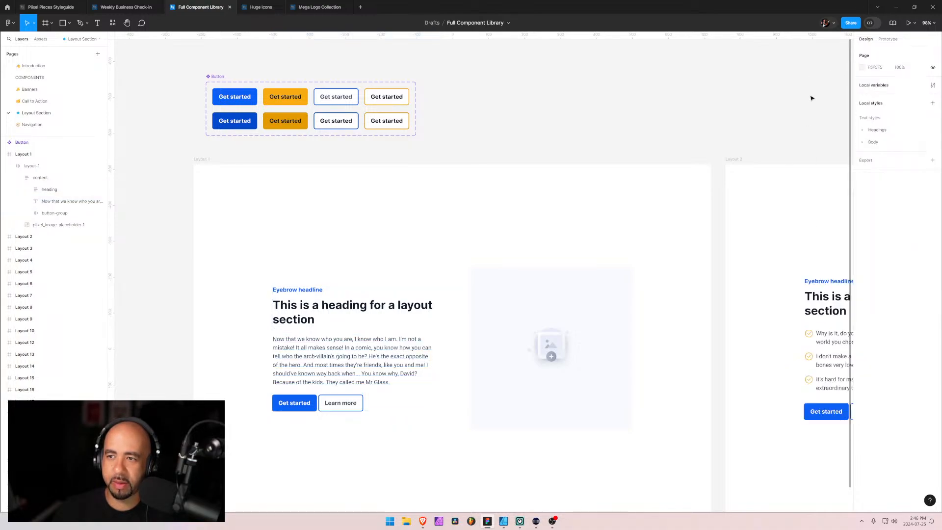
# Look through the Container and Columns groups of the Layout variable collection, and close the local variables
pyautogui.click(932, 85)
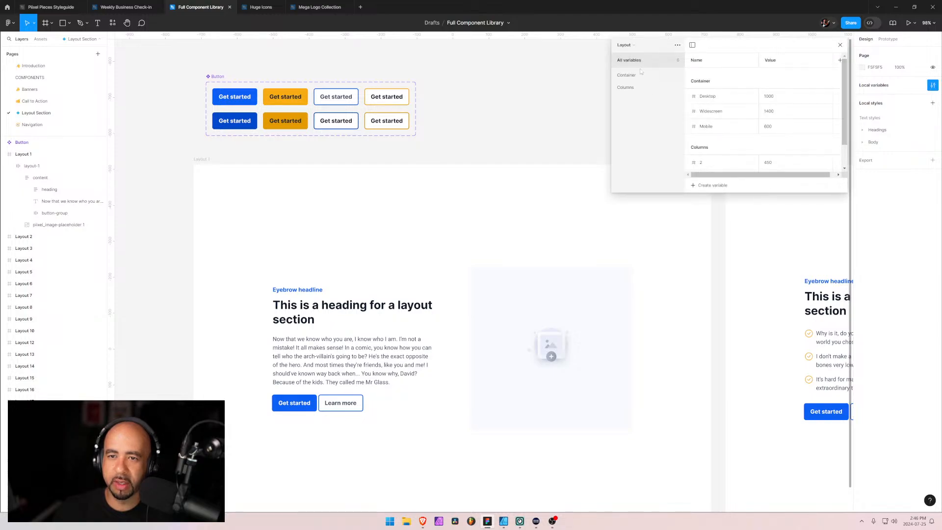
pyautogui.scroll(-1, 753, 131)
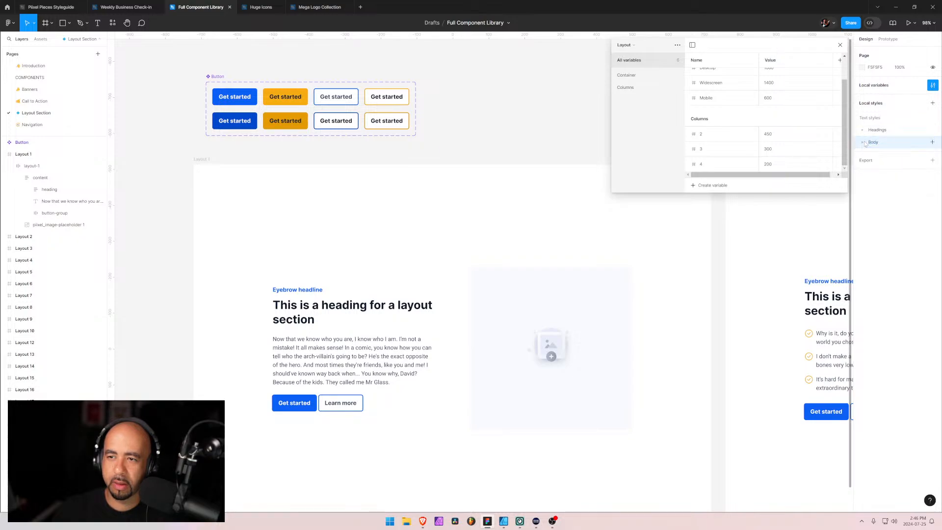
pyautogui.click(623, 75)
pyautogui.click(629, 87)
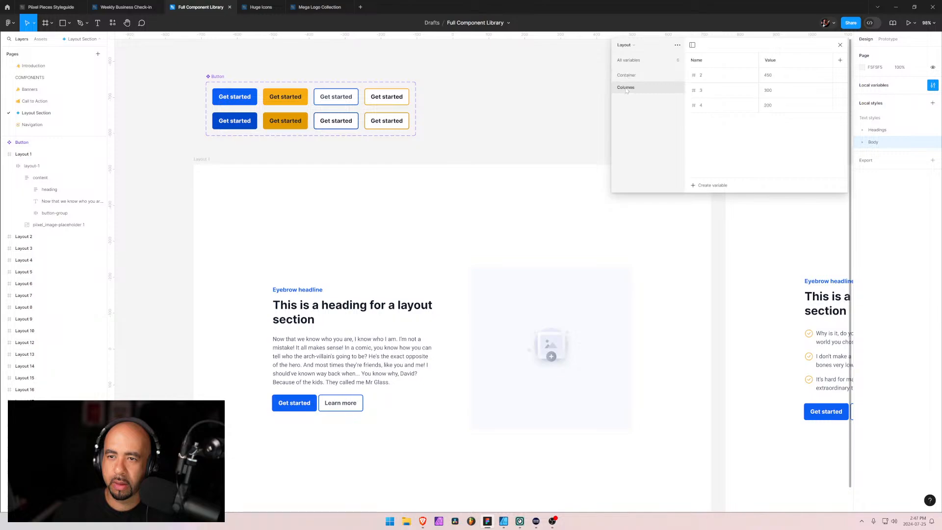
pyautogui.click(630, 60)
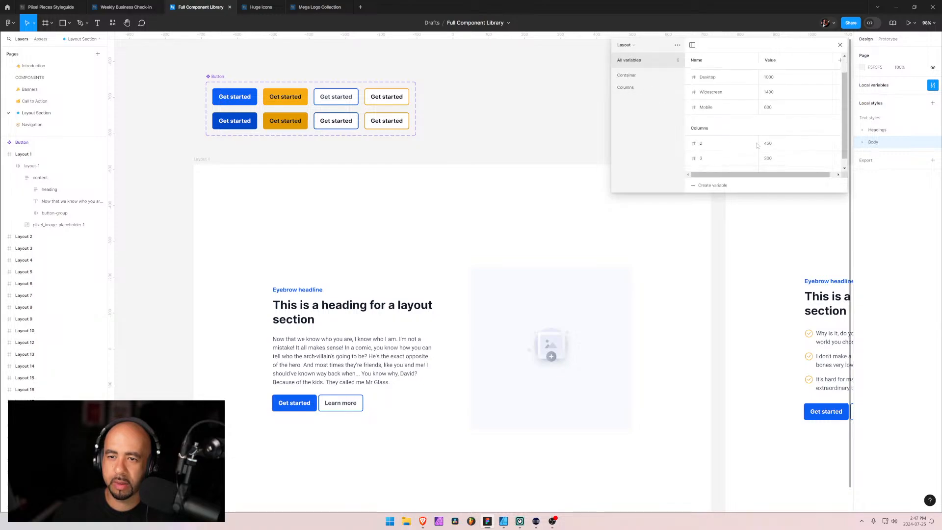
pyautogui.click(840, 45)
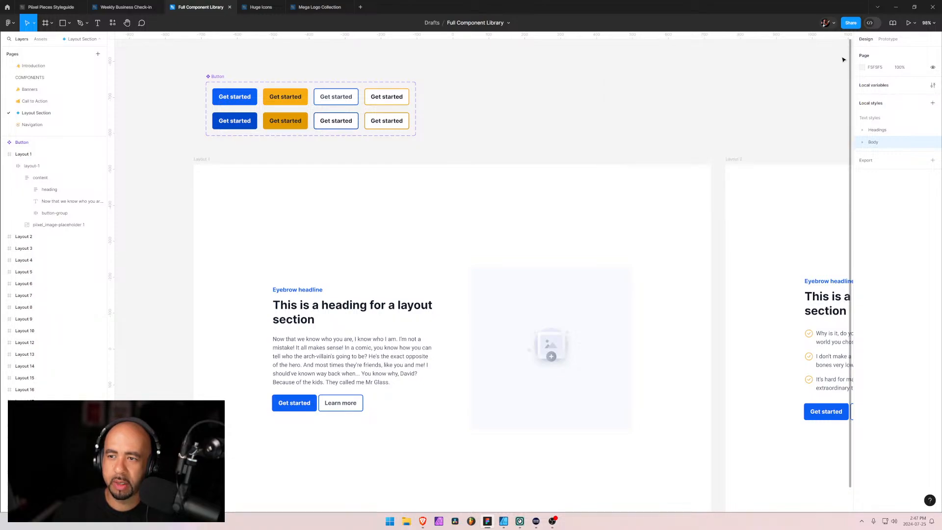
# Expand the Headings and Body groups of the local text styles
pyautogui.click(865, 132)
pyautogui.click(862, 131)
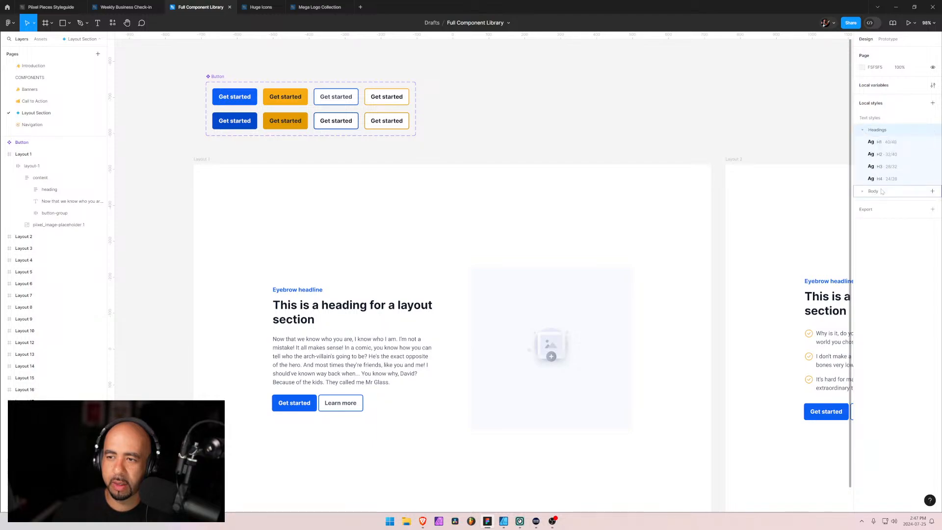
pyautogui.click(865, 192)
pyautogui.click(863, 192)
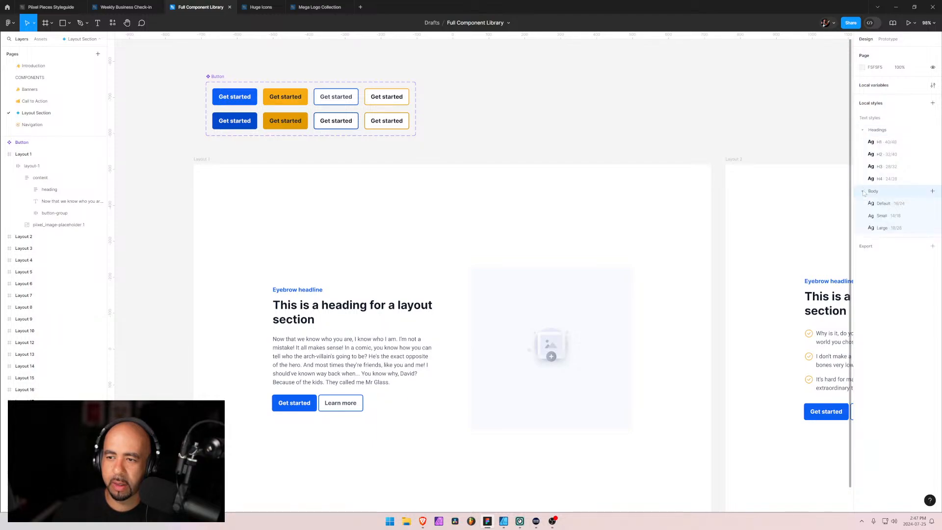
pyautogui.click(863, 192)
pyautogui.click(863, 192)
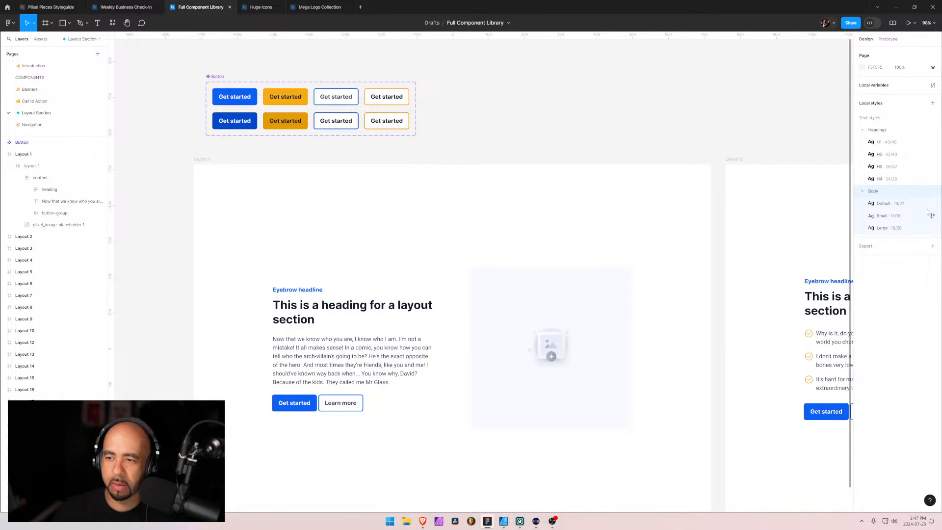
# Check the font family variable options of the Default body text style, and close the style settings
pyautogui.click(932, 204)
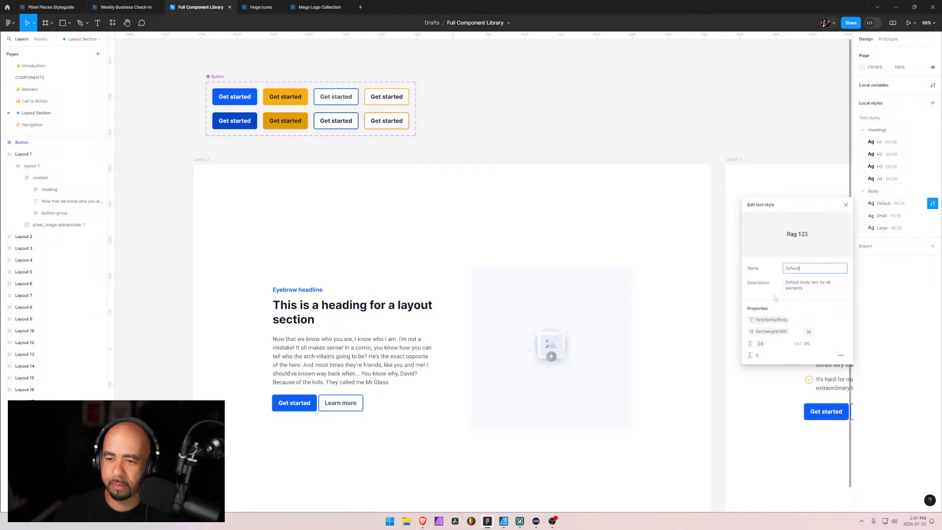
pyautogui.click(770, 321)
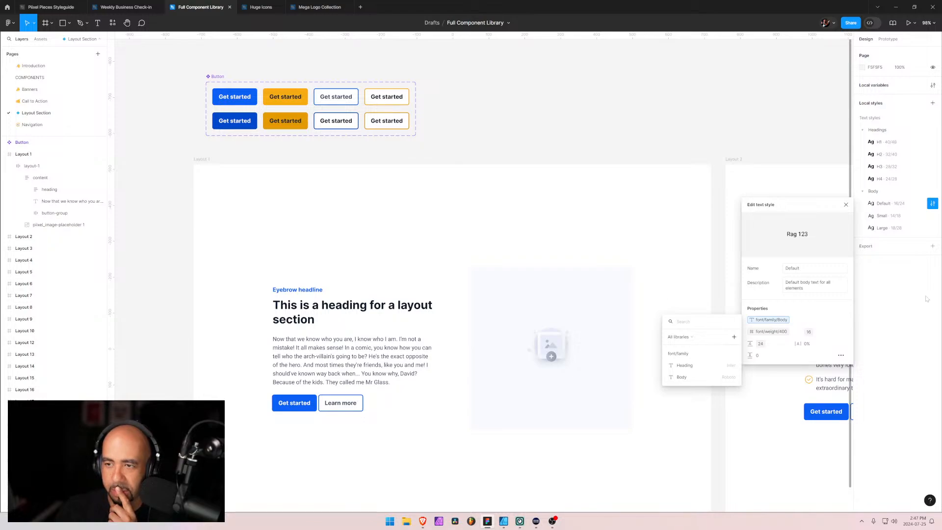
pyautogui.click(880, 84)
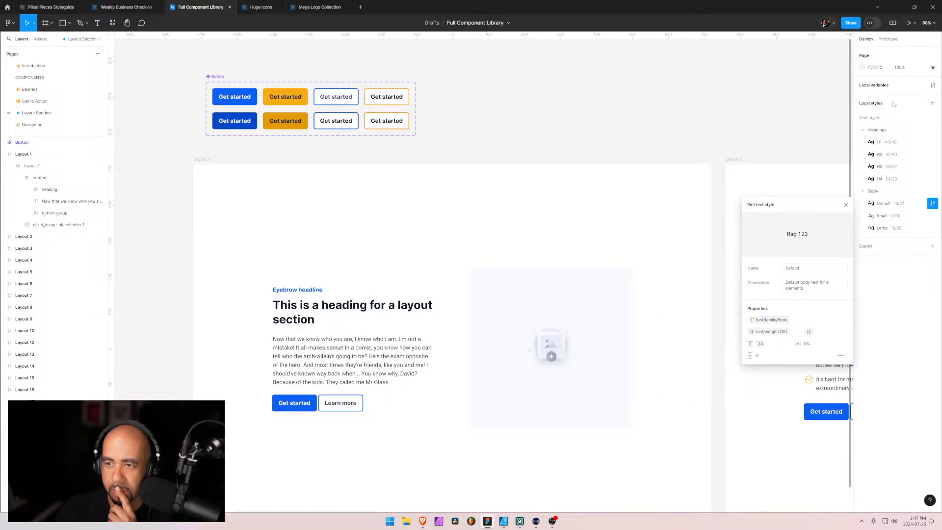
pyautogui.click(865, 130)
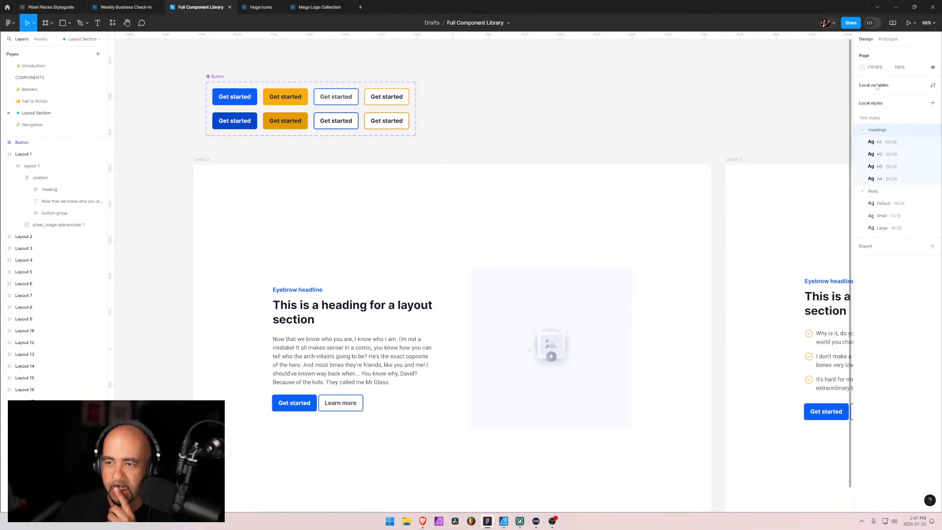
# Set the Body font family variable in the Typography variable collection to Graphik
pyautogui.click(932, 85)
pyautogui.scroll(-2, 743, 140)
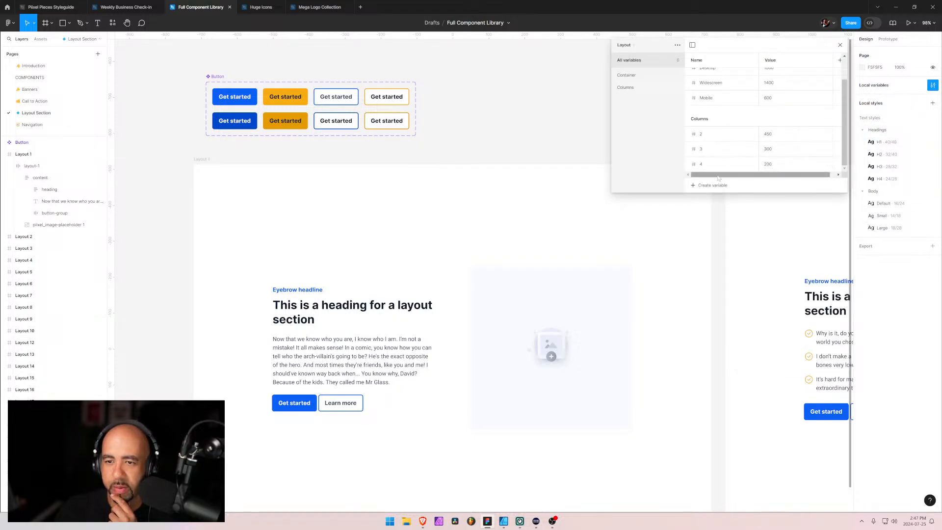
pyautogui.click(626, 44)
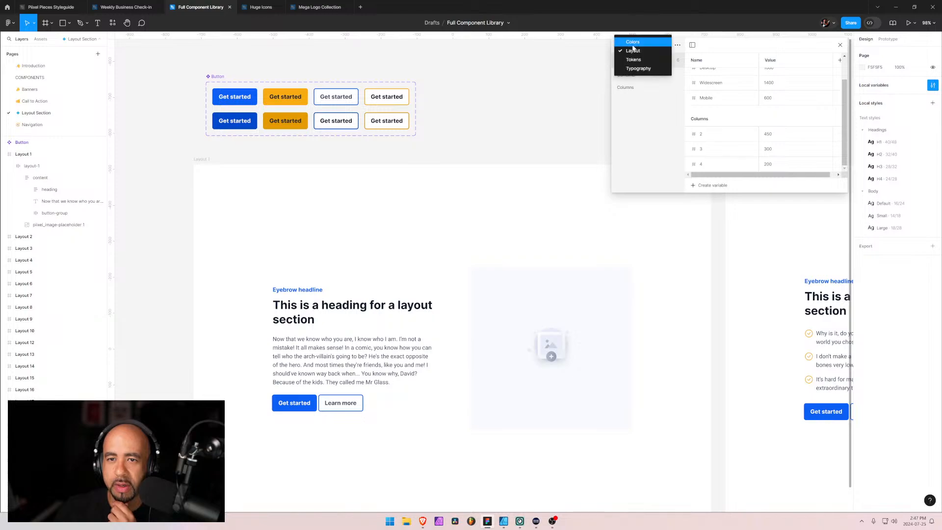
pyautogui.click(633, 66)
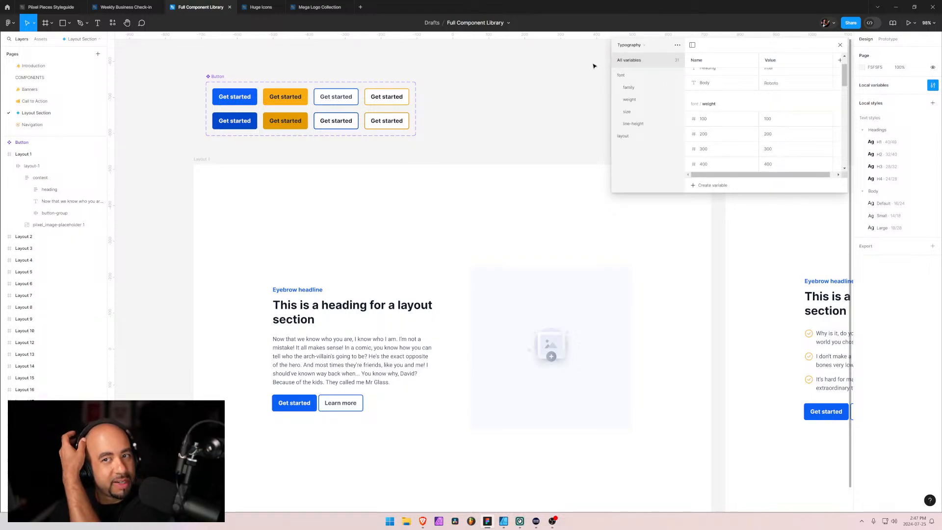
pyautogui.click(629, 88)
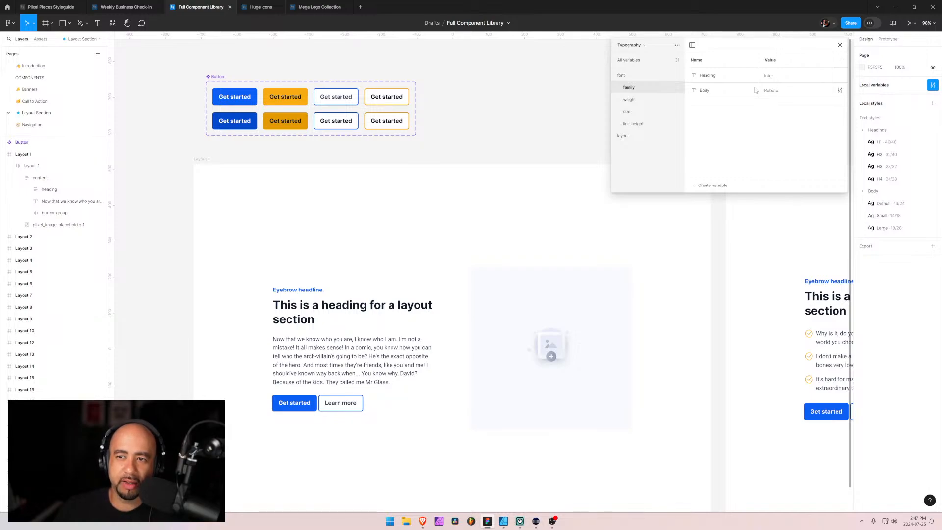
pyautogui.doubleClick(772, 90)
pyautogui.write('Graphik')
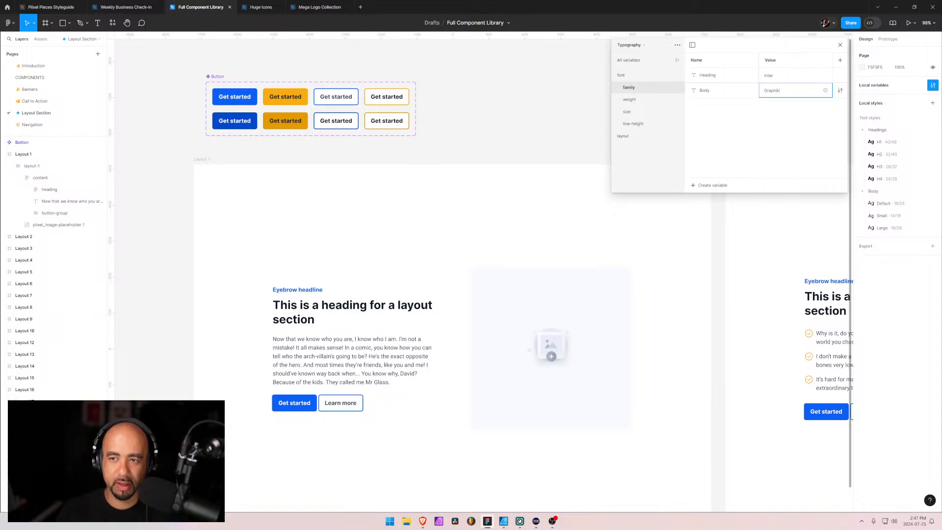
pyautogui.press('Return')
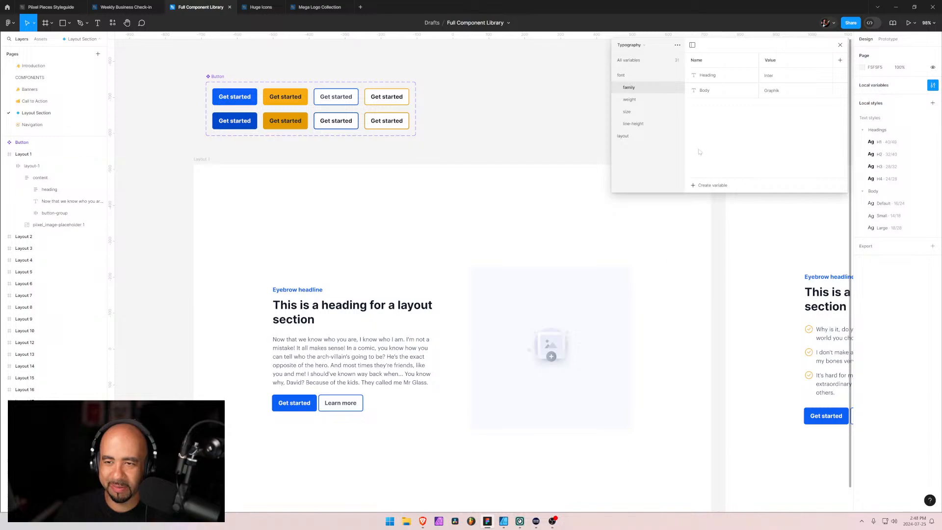
# Set the Heading font family variable to Graphik
pyautogui.doubleClick(778, 80)
pyautogui.write('G')
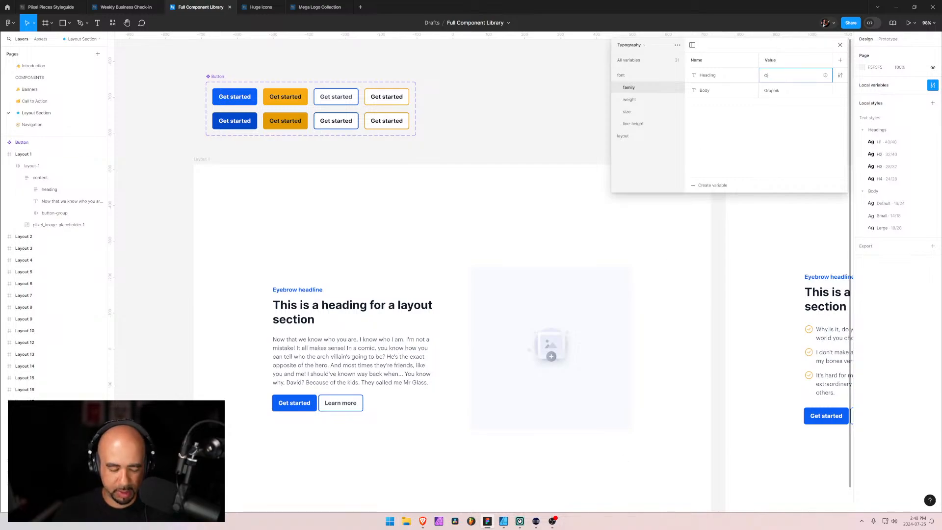
pyautogui.write('raphik')
pyautogui.press('Return')
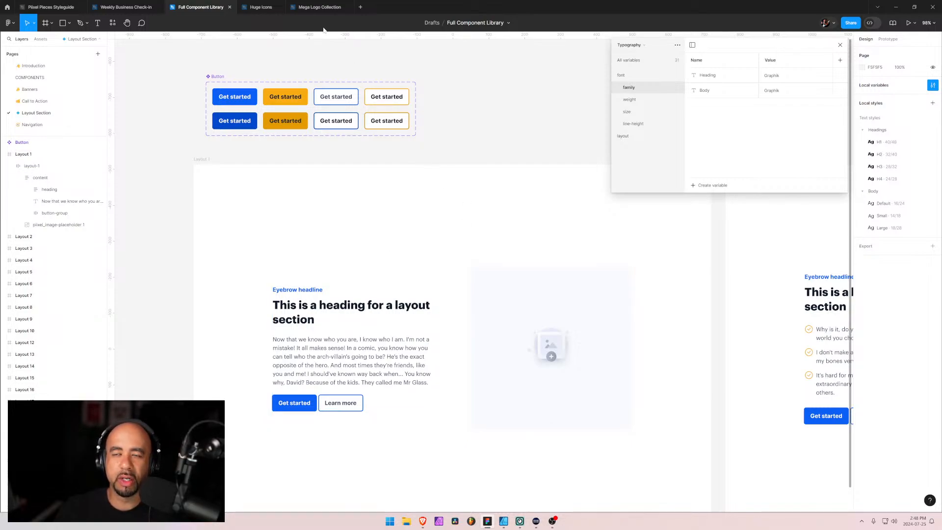
pyautogui.moveTo(153, 7)
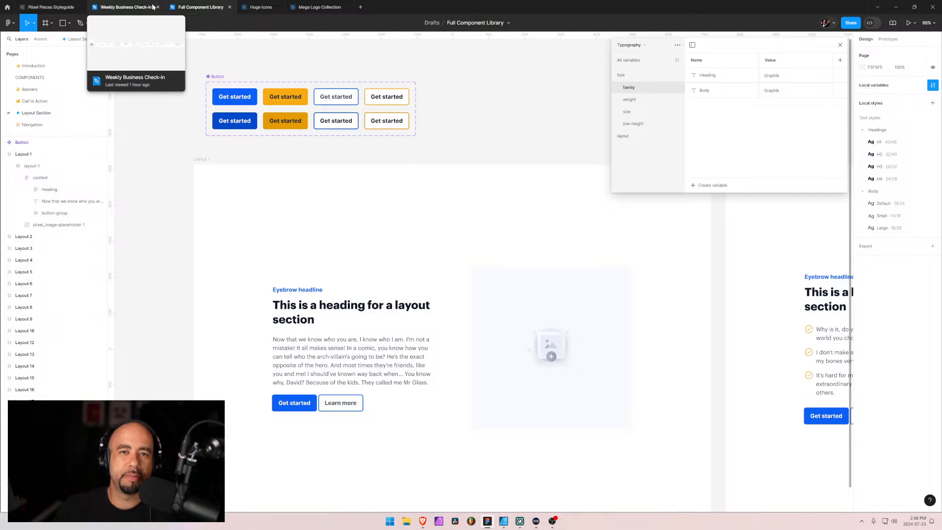
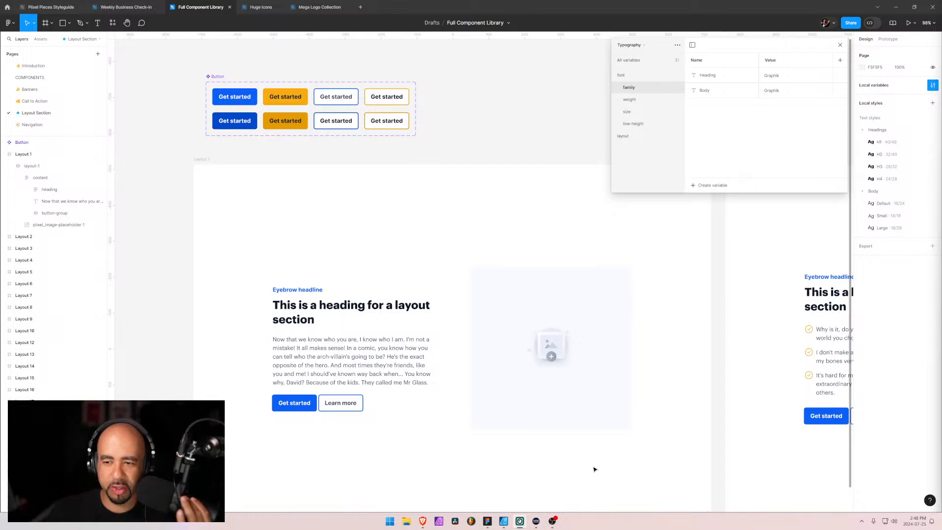
# Close the variables and inspect how the Layout 2 heading text is styled with the new font
pyautogui.click(840, 46)
pyautogui.moveTo(716, 361); pyautogui.dragTo(370, 233)
pyautogui.moveTo(666, 252); pyautogui.dragTo(529, 330)
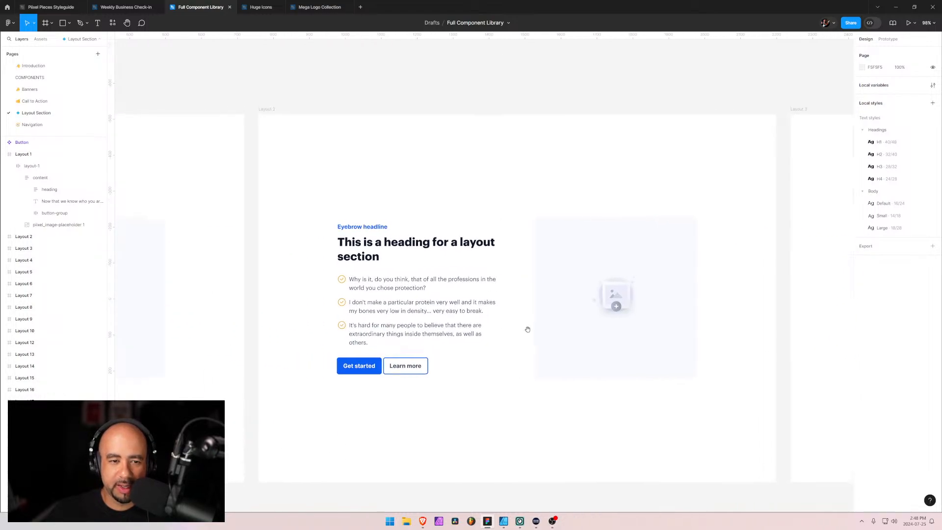
pyautogui.click(447, 245)
pyautogui.doubleClick(447, 246)
pyautogui.doubleClick(447, 246)
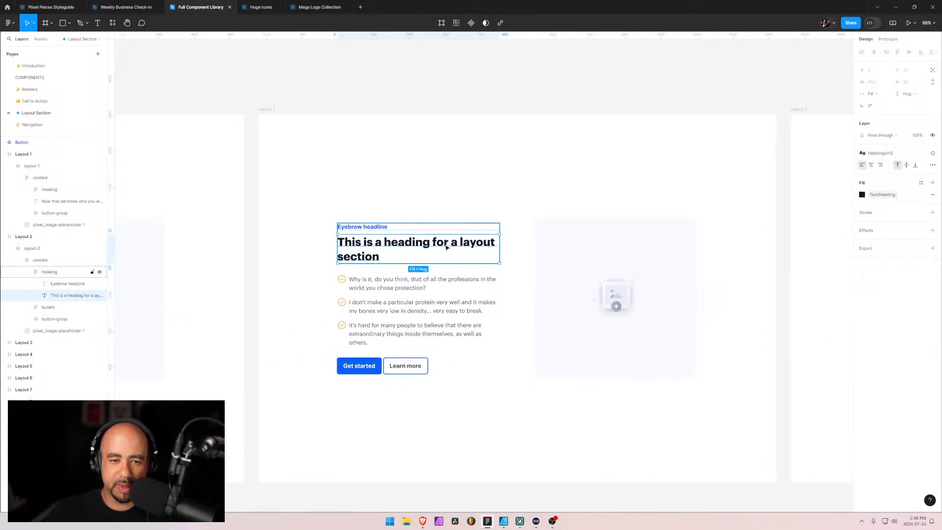
pyautogui.doubleClick(446, 248)
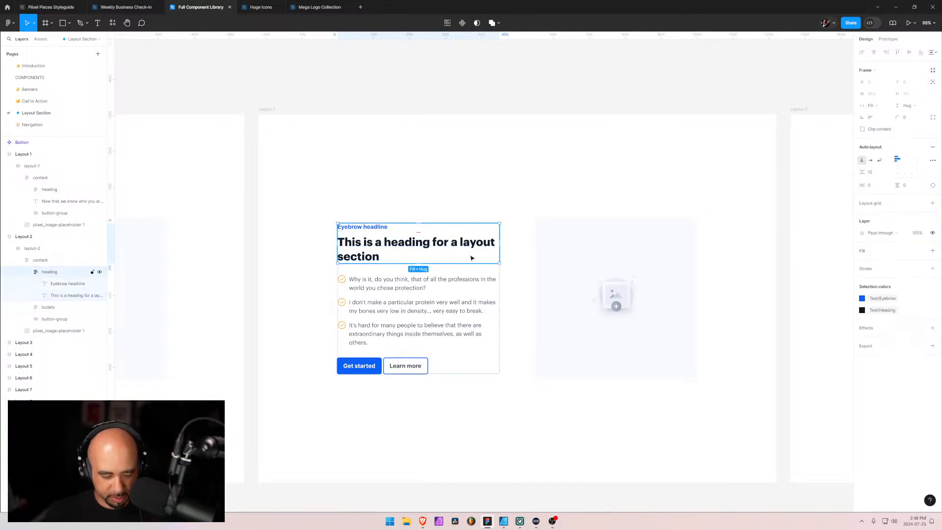
# Undo the Graphik changes to the Heading and Body font family variables
pyautogui.press('Escape')
pyautogui.press('Escape')
pyautogui.press('Escape')
pyautogui.press('Escape')
pyautogui.press('Escape')
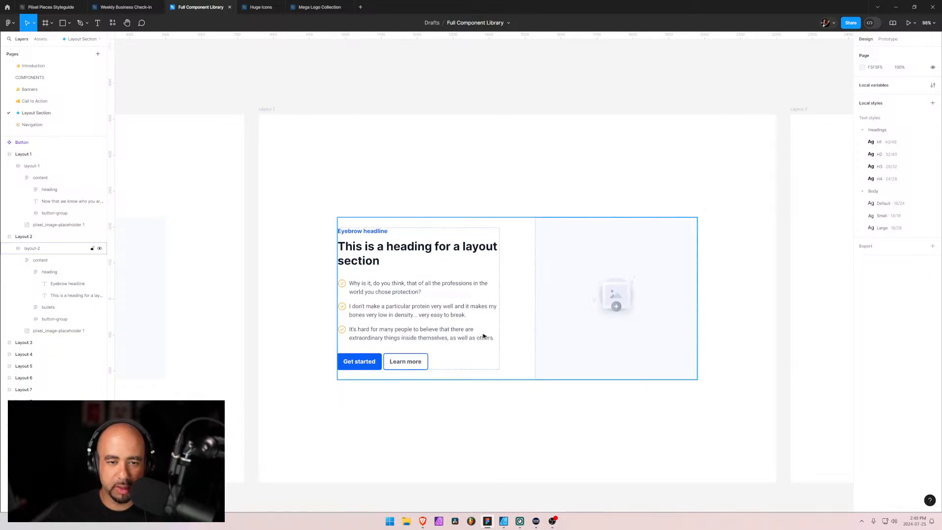
# Examine the Layout 2 section and its bullets, and the text style of the Layout 1 body paragraph
pyautogui.click(484, 336)
pyautogui.scroll(-3, 547, 464)
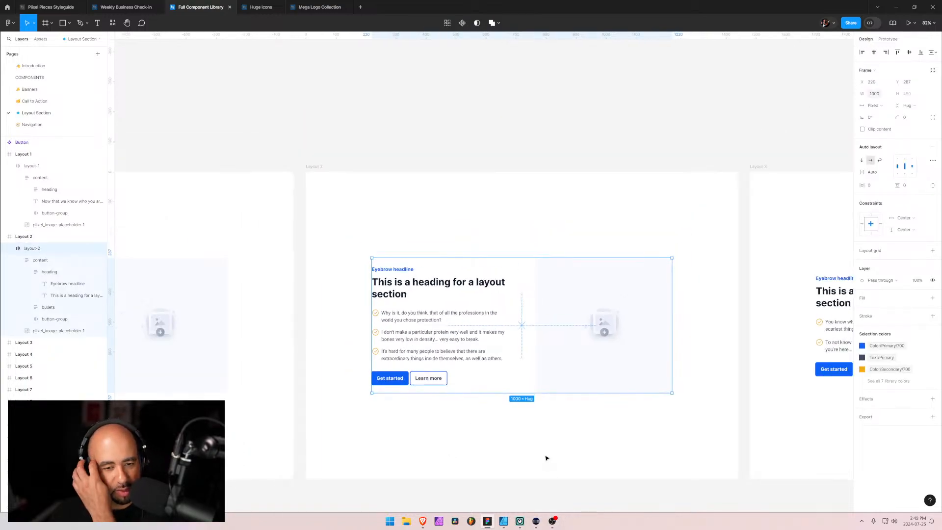
pyautogui.scroll(1, 530, 448)
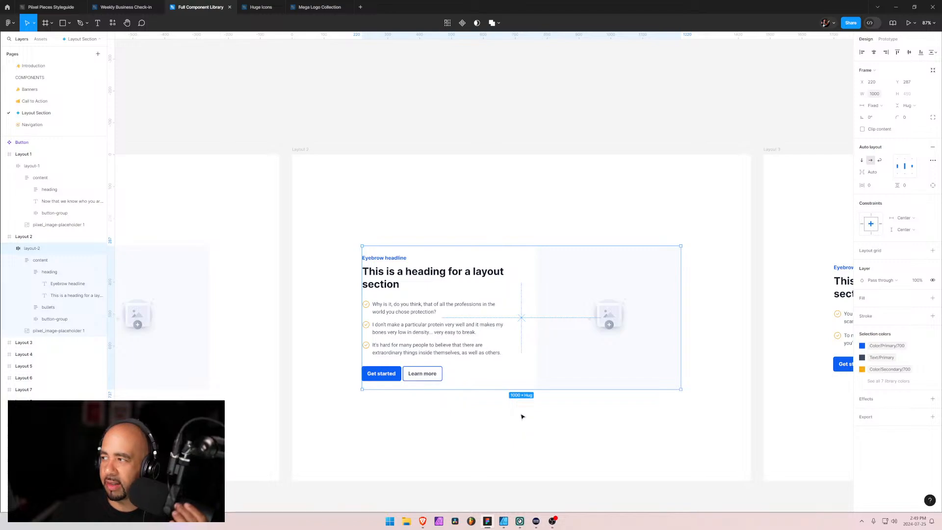
pyautogui.click(378, 410)
pyautogui.doubleClick(379, 309)
pyautogui.doubleClick(377, 310)
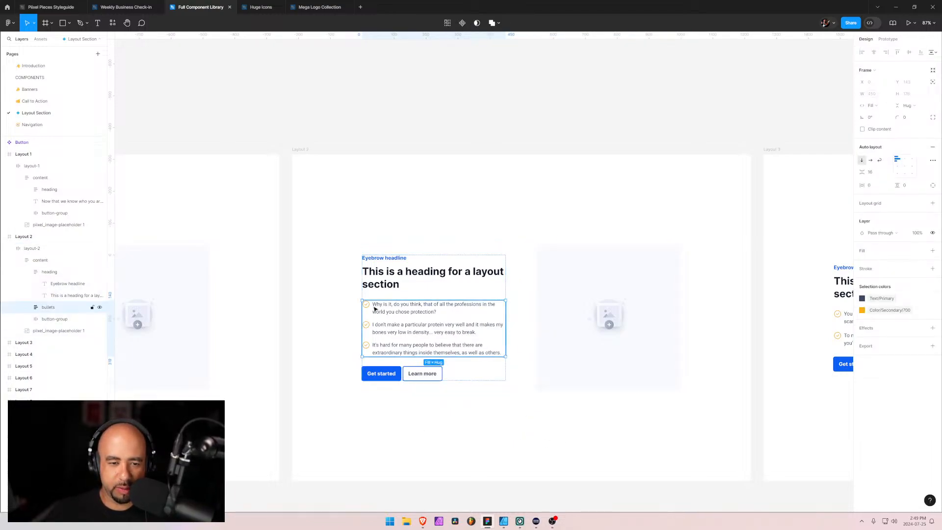
pyautogui.hscroll(-10, 385, 439)
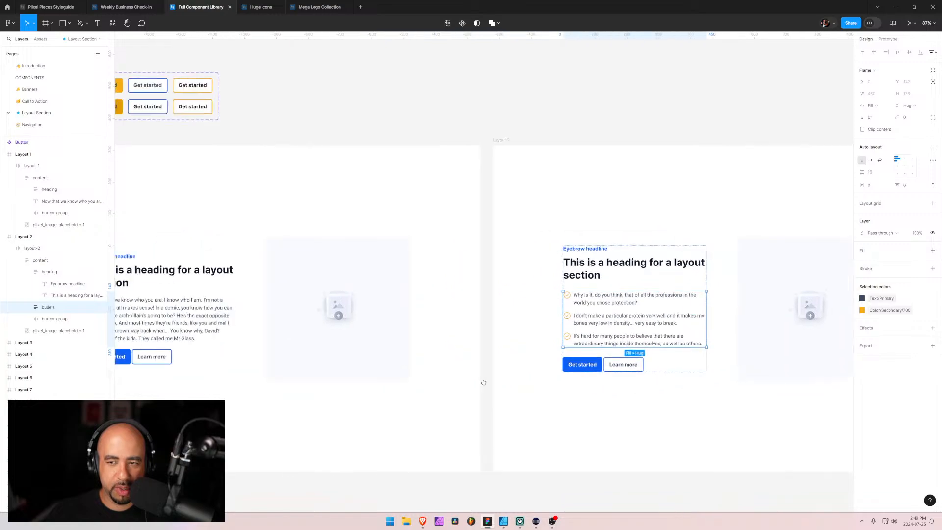
pyautogui.moveTo(521, 378); pyautogui.dragTo(491, 387)
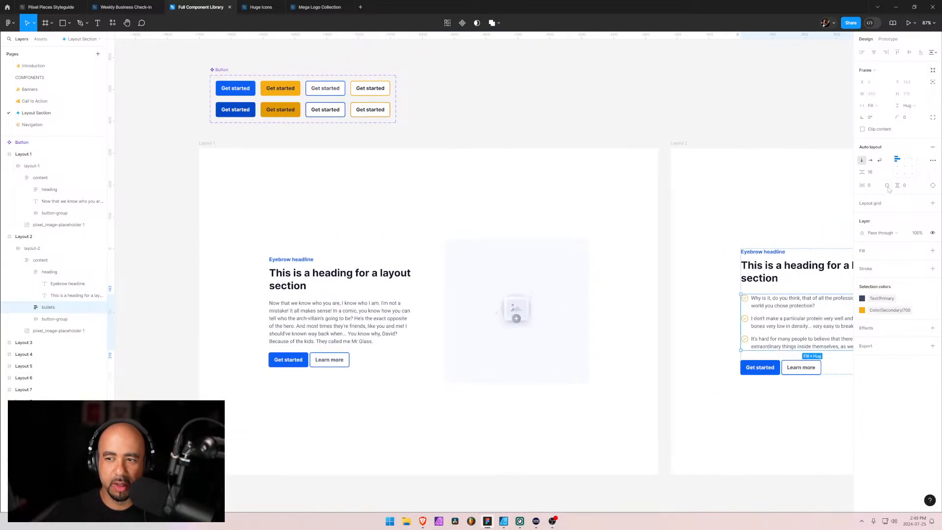
pyautogui.doubleClick(354, 325)
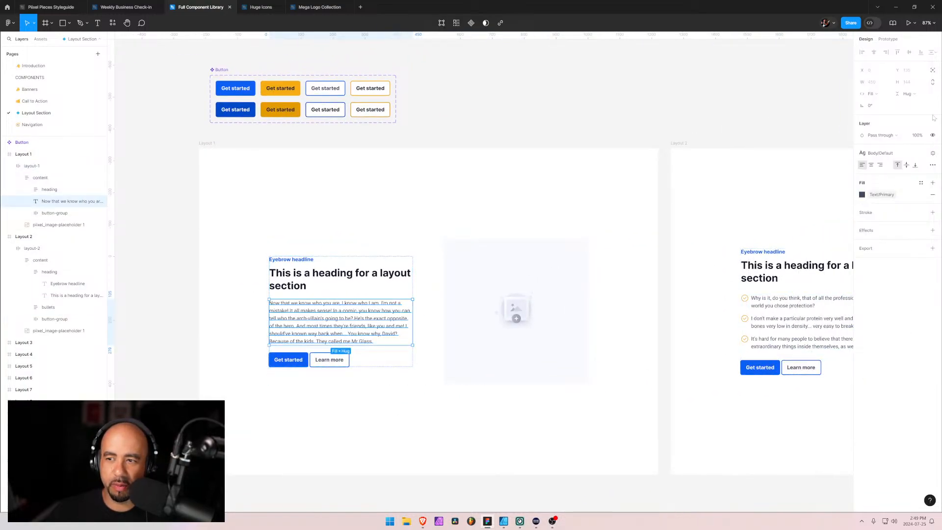
# Check the font family values in the Typography variable collection, and close the variables
pyautogui.click(751, 148)
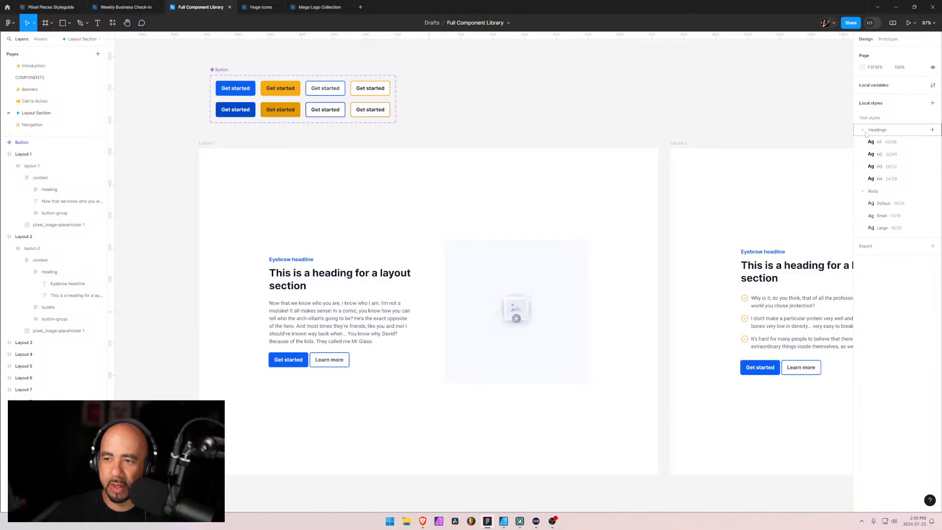
pyautogui.click(932, 86)
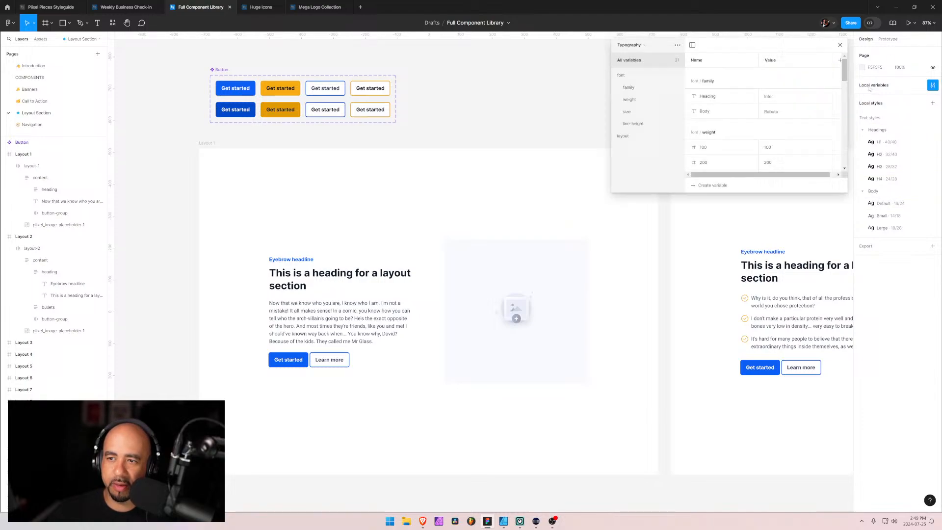
pyautogui.click(632, 89)
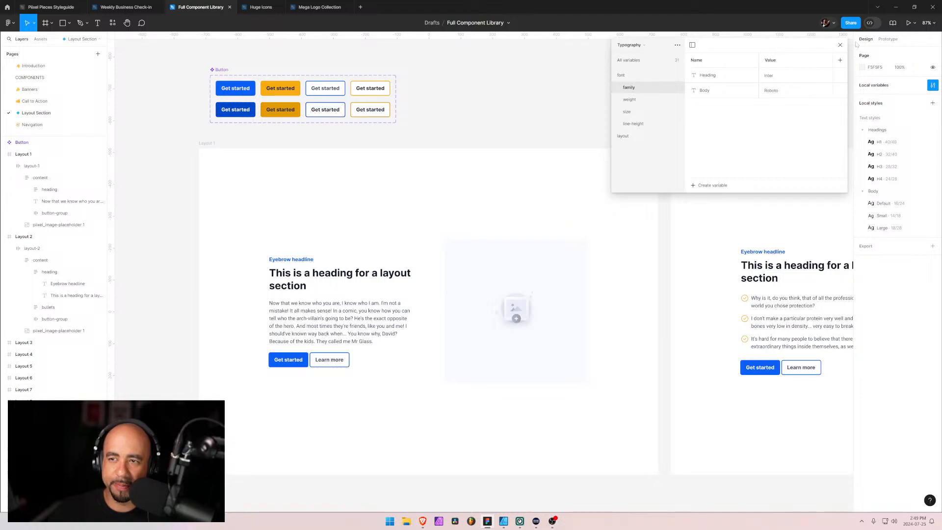
pyautogui.click(839, 46)
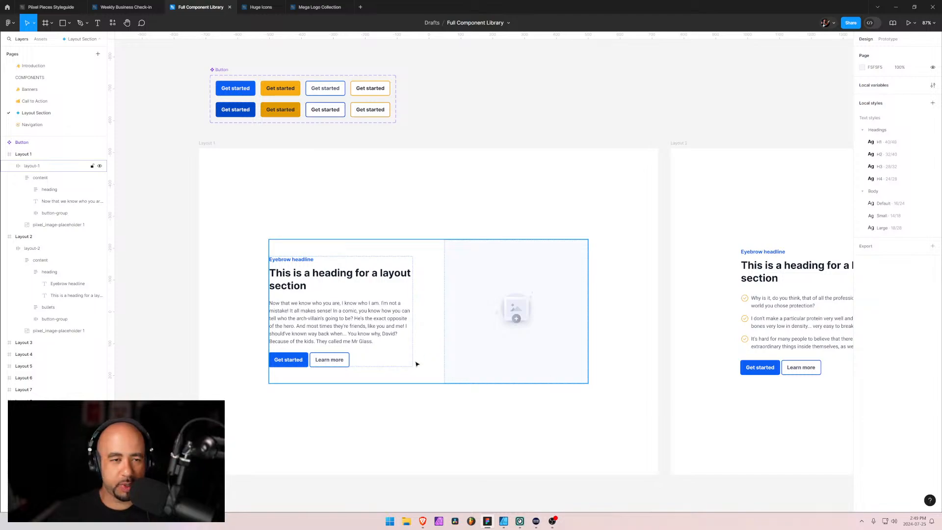
# Collapse the expanded Layout 1 and Layout 2 layers in the layer list
pyautogui.moveTo(225, 364); pyautogui.dragTo(351, 242)
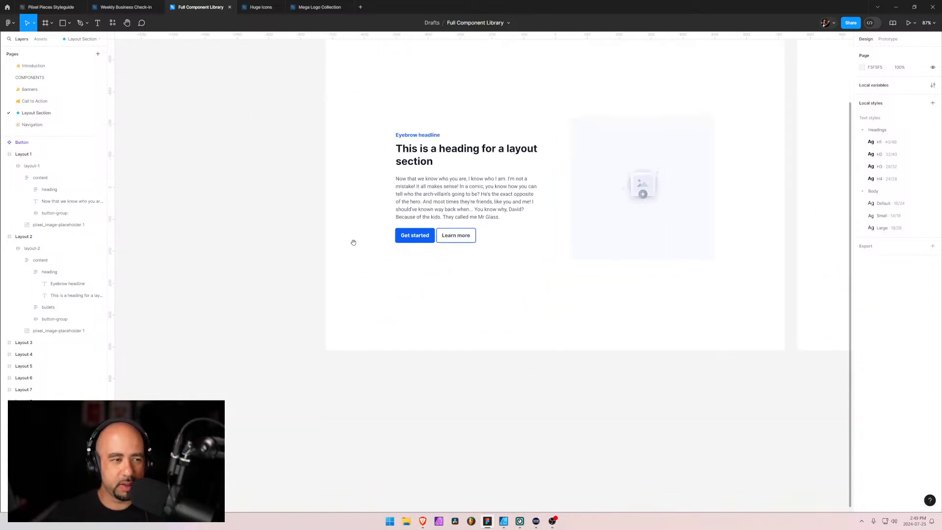
pyautogui.click(9, 167)
pyautogui.click(4, 178)
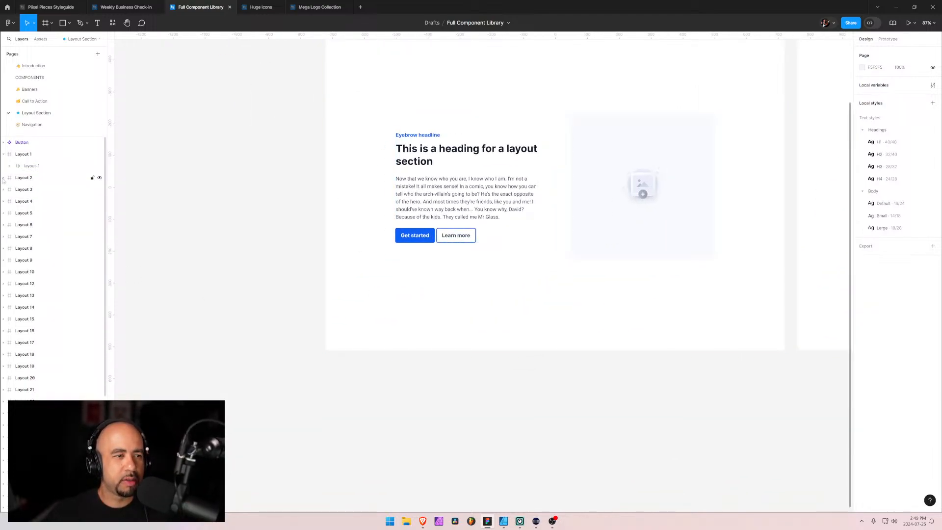
# Open the Navigation page and apply the Body Default text style to the Home text
pyautogui.click(29, 125)
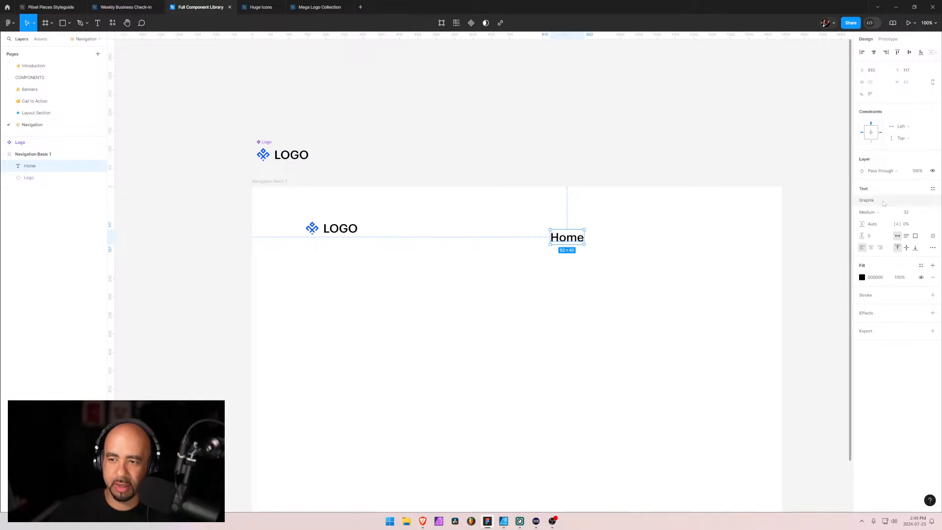
pyautogui.click(933, 190)
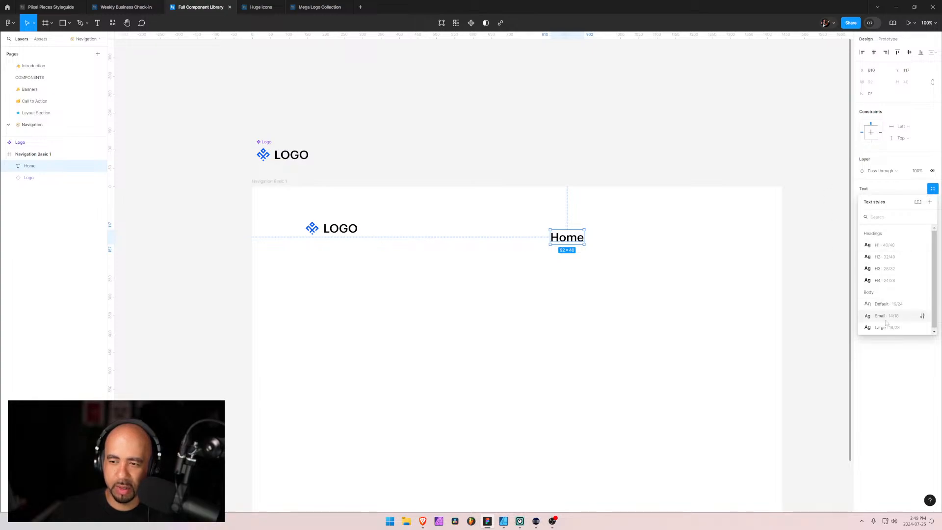
pyautogui.click(891, 307)
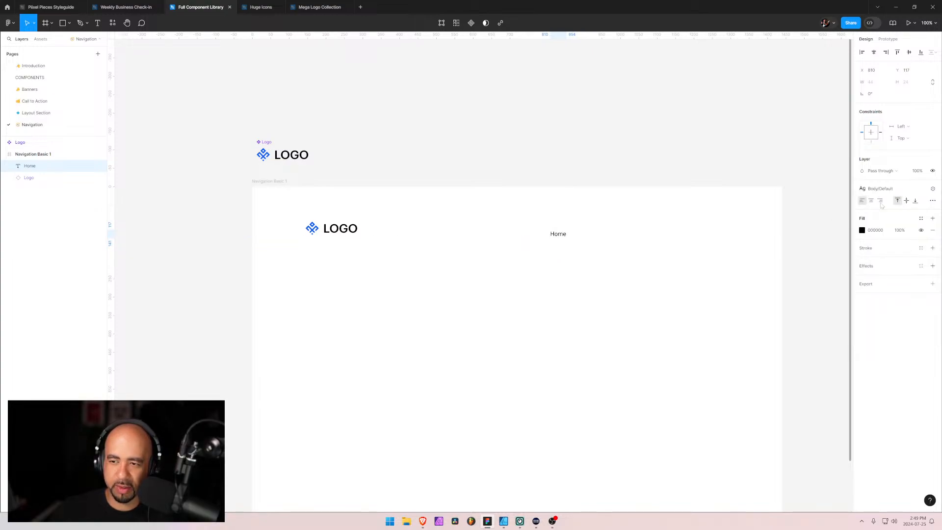
pyautogui.click(862, 230)
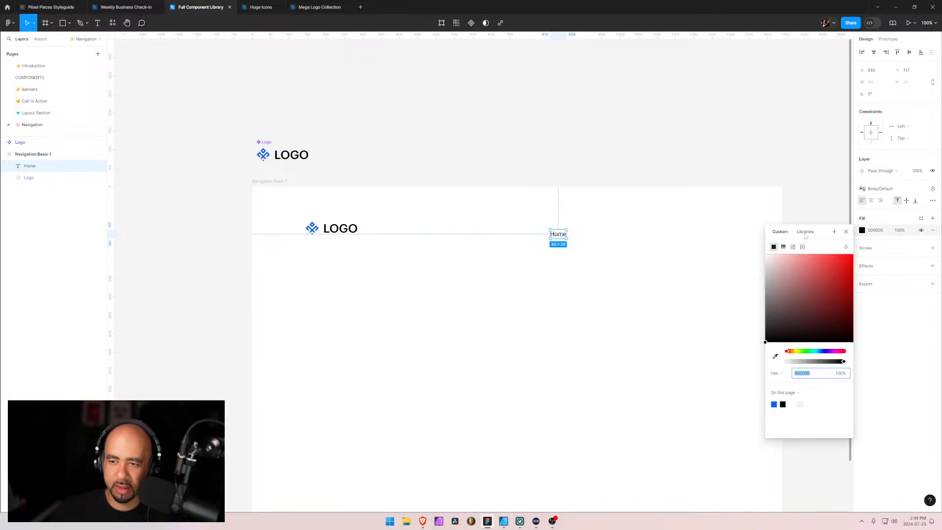
pyautogui.click(862, 231)
pyautogui.click(862, 231)
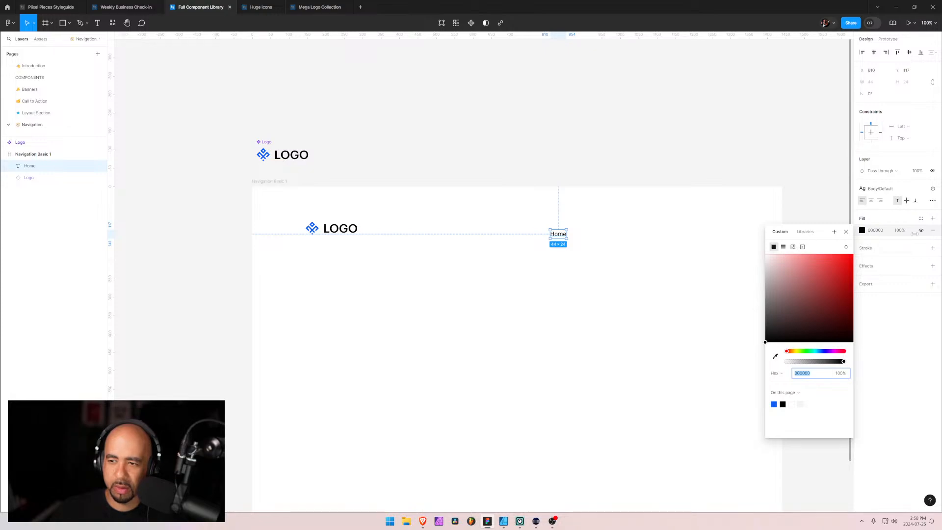
pyautogui.click(872, 230)
pyautogui.click(862, 231)
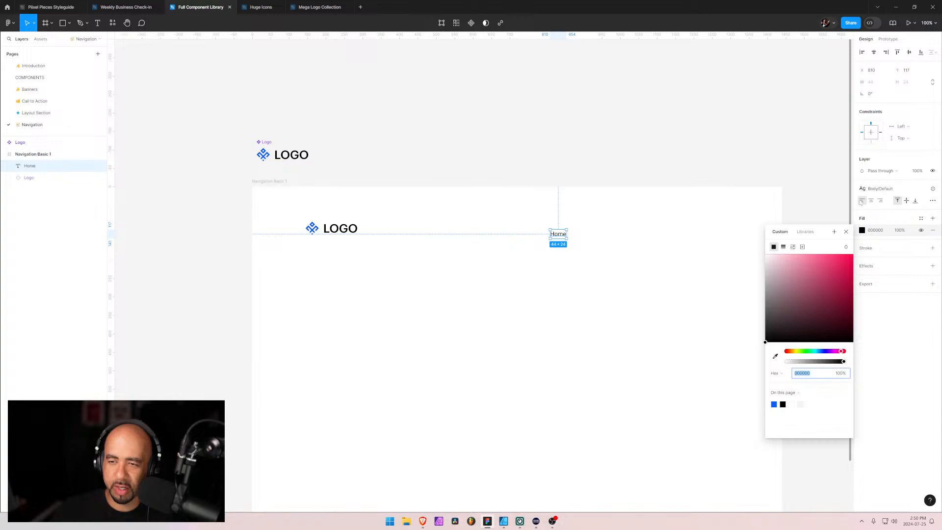
pyautogui.click(893, 284)
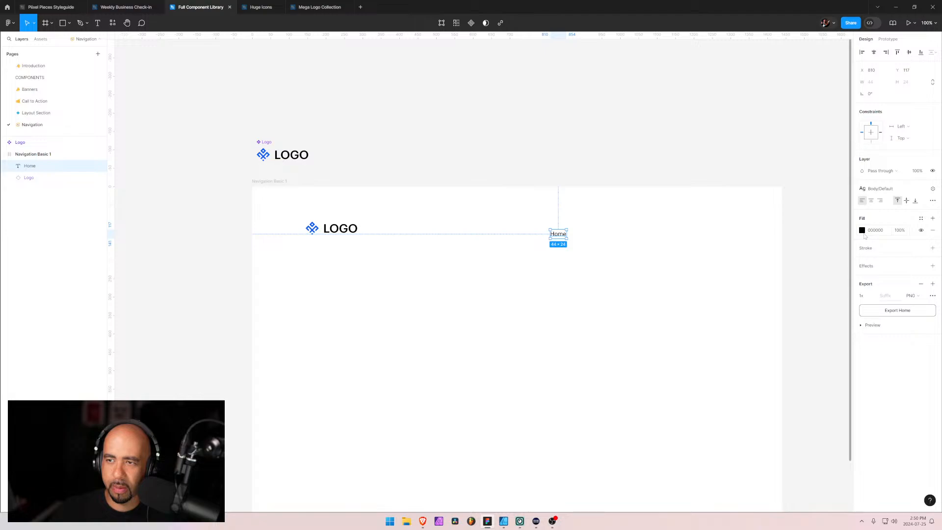
# Open the local variables and look through the font and layout groups of the Typography collection
pyautogui.click(805, 147)
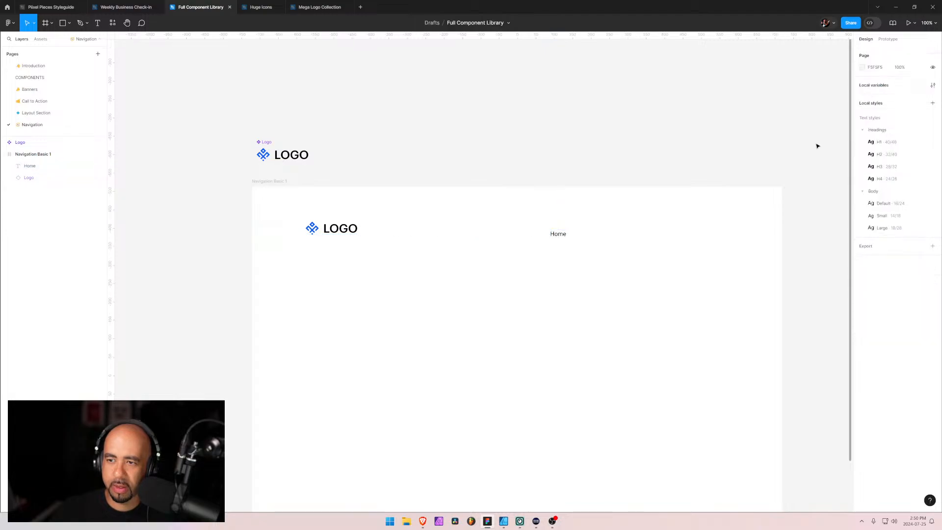
pyautogui.click(932, 85)
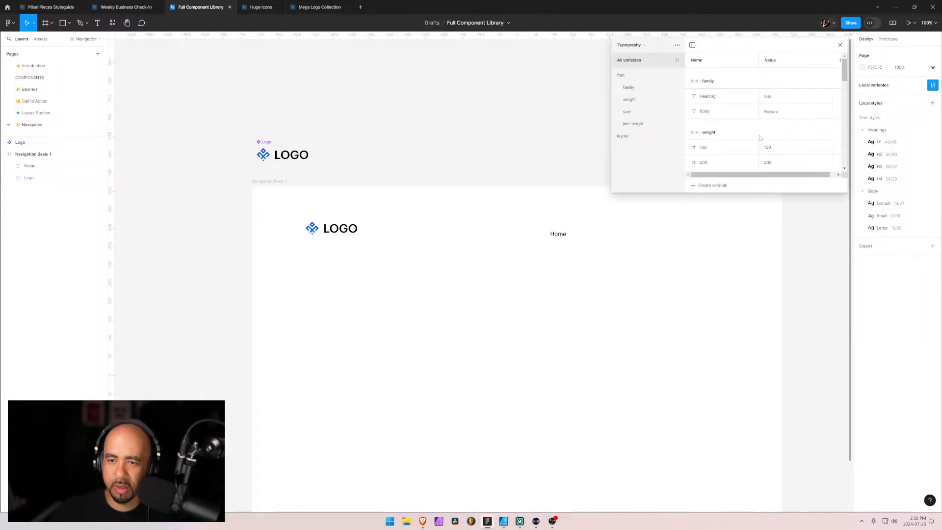
pyautogui.click(622, 136)
pyautogui.click(621, 75)
pyautogui.click(626, 63)
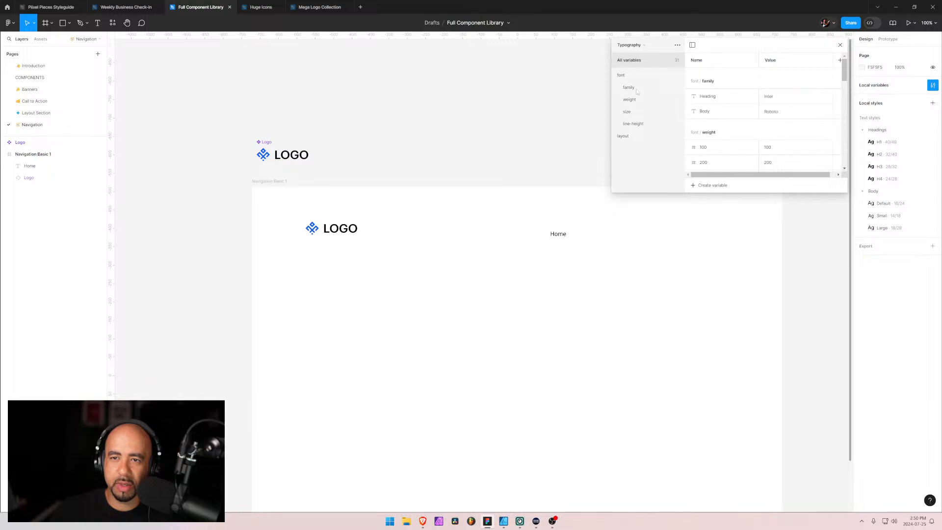
pyautogui.scroll(-10, 728, 137)
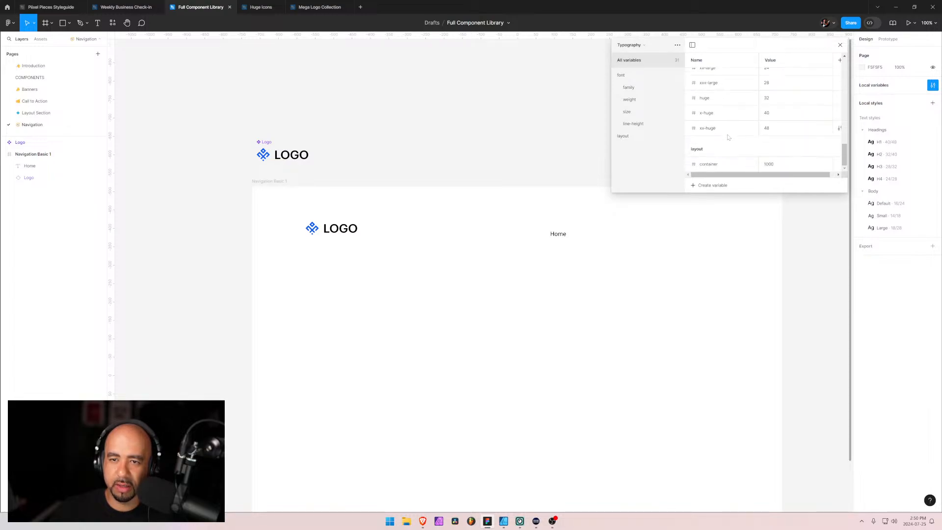
# Switch to the Colors variable collection and review its Primary, Secondary and Neutral colors
pyautogui.click(630, 45)
pyautogui.click(638, 51)
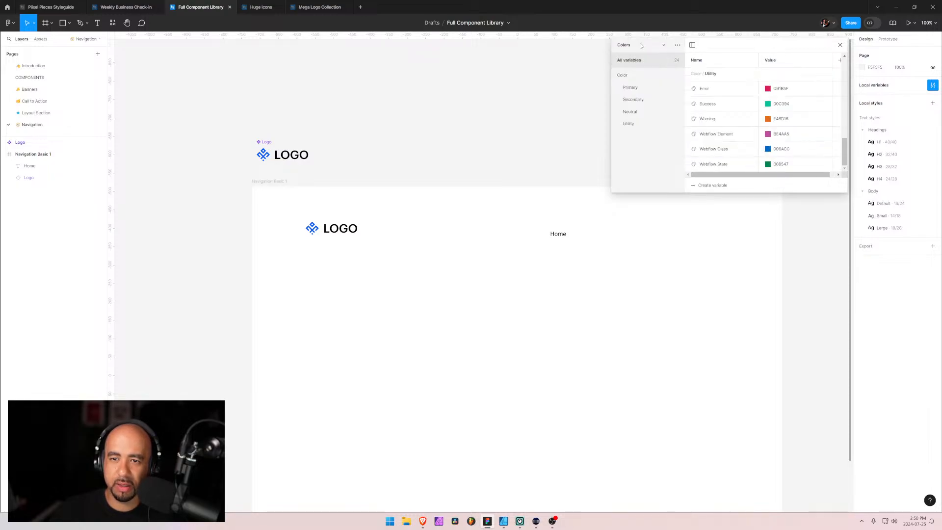
pyautogui.scroll(5, 724, 131)
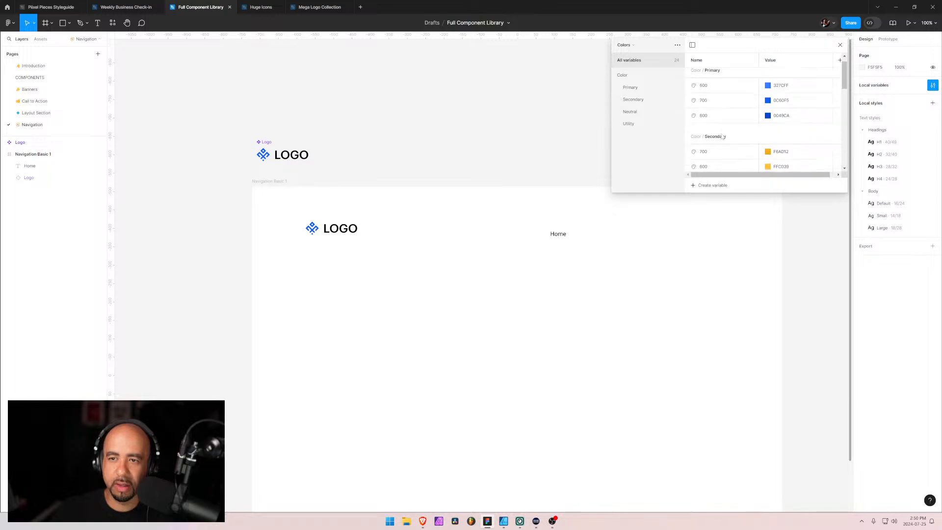
pyautogui.scroll(-3, 722, 137)
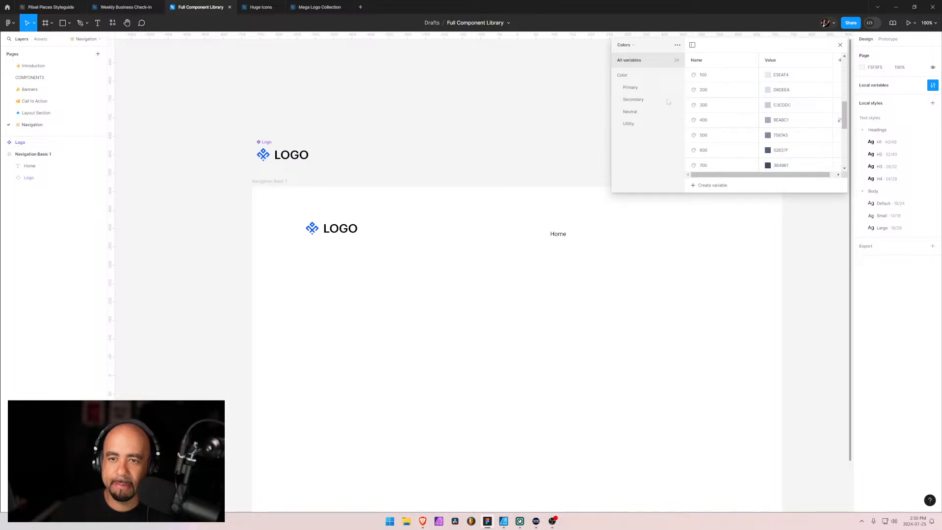
pyautogui.click(633, 88)
pyautogui.click(634, 100)
pyautogui.click(634, 112)
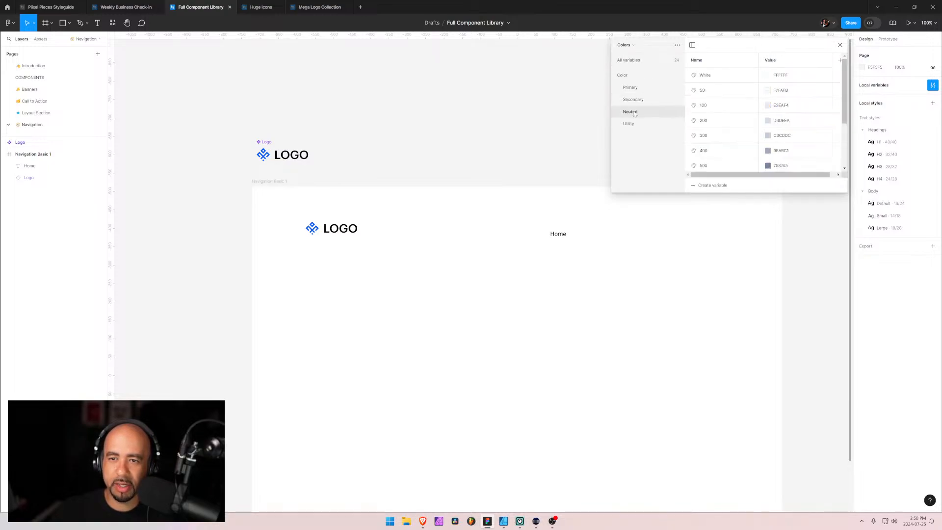
pyautogui.scroll(-3, 713, 137)
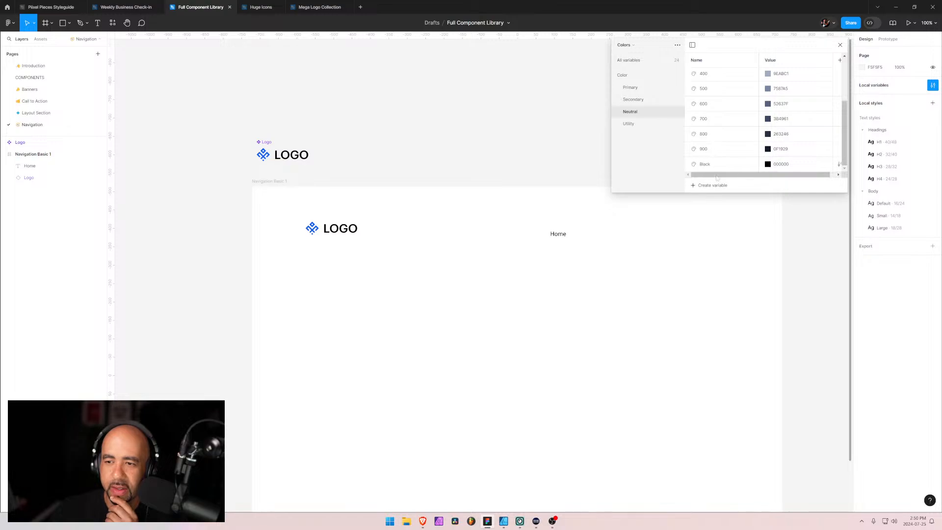
# Set the fill of the Home text to the Color/Neutral/700 library variable
pyautogui.click(562, 238)
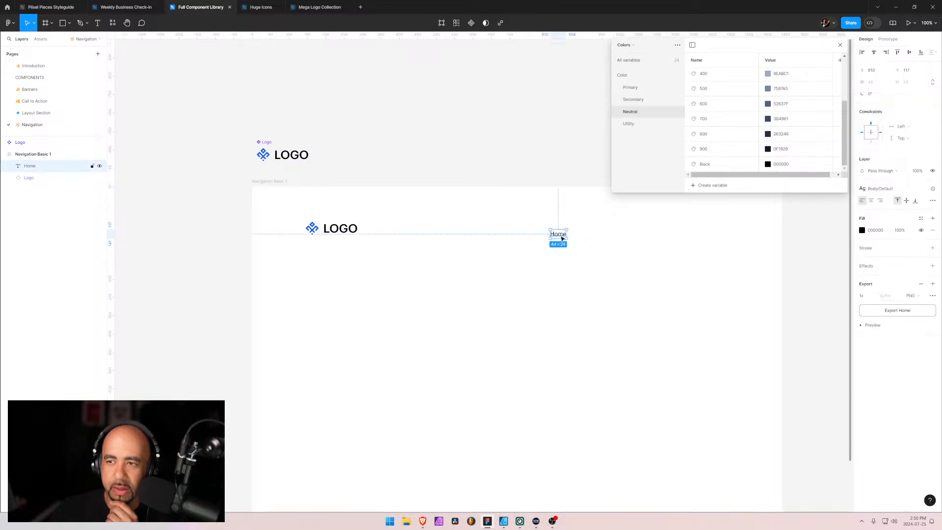
pyautogui.click(861, 230)
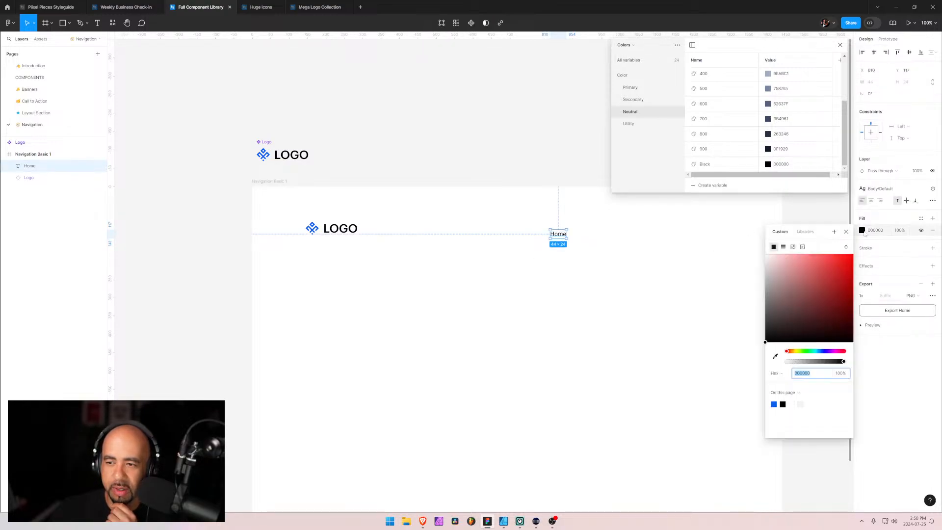
pyautogui.click(799, 231)
pyautogui.scroll(-3, 785, 294)
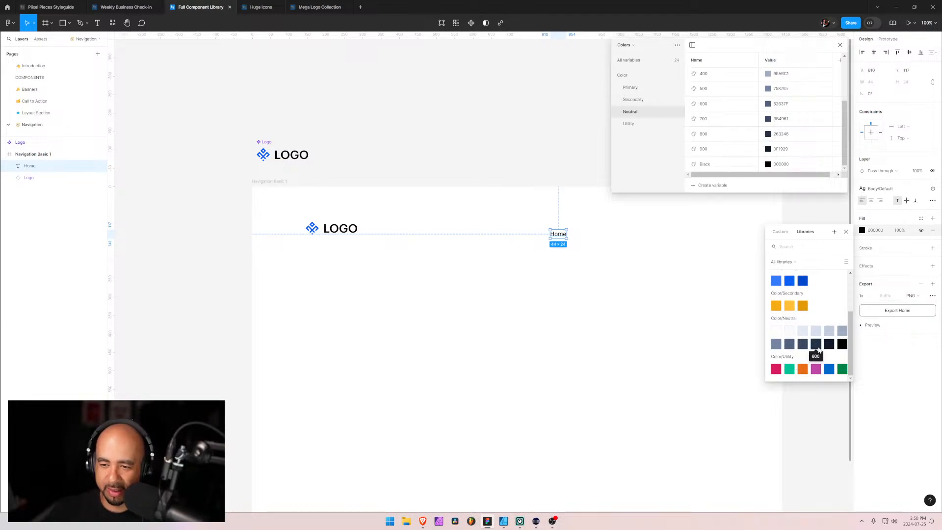
pyautogui.click(800, 345)
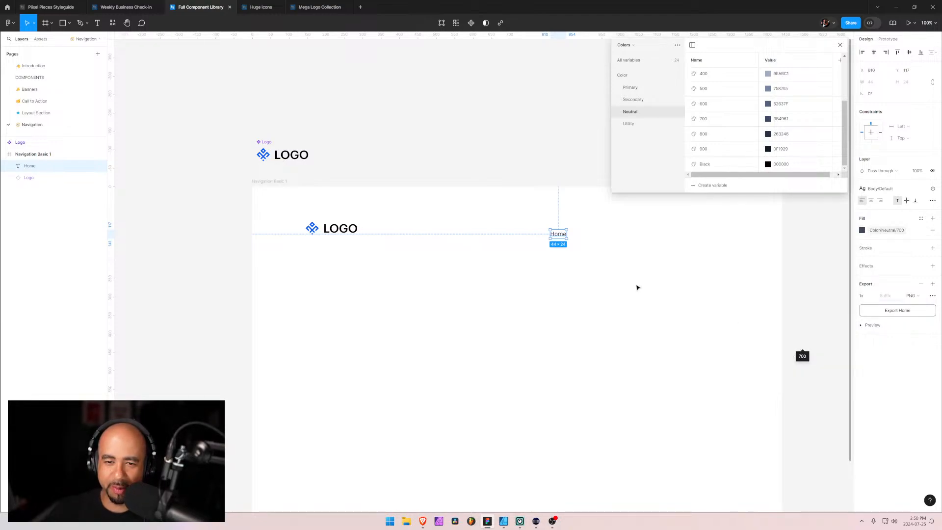
# Close the local variables and duplicate the Home text in the Navigation Basic 1 frame, placing the copy beside the original
pyautogui.click(624, 259)
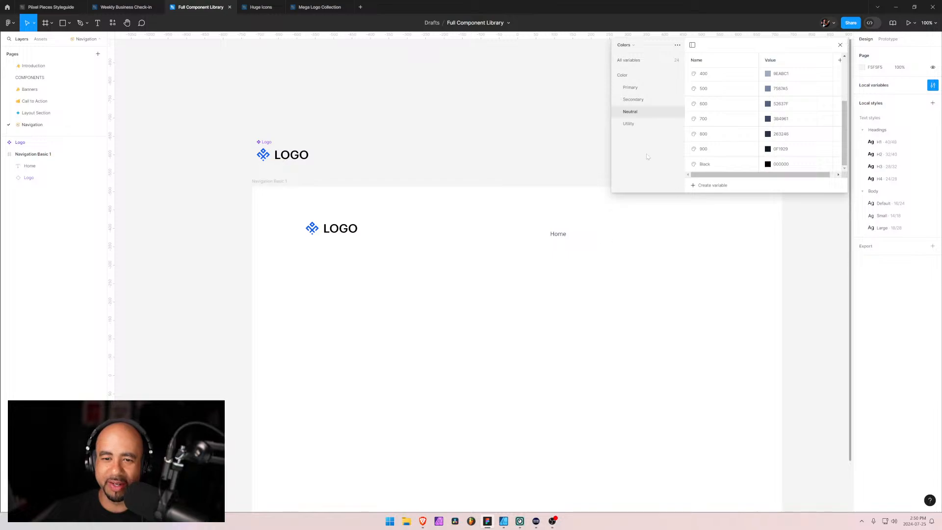
pyautogui.click(840, 45)
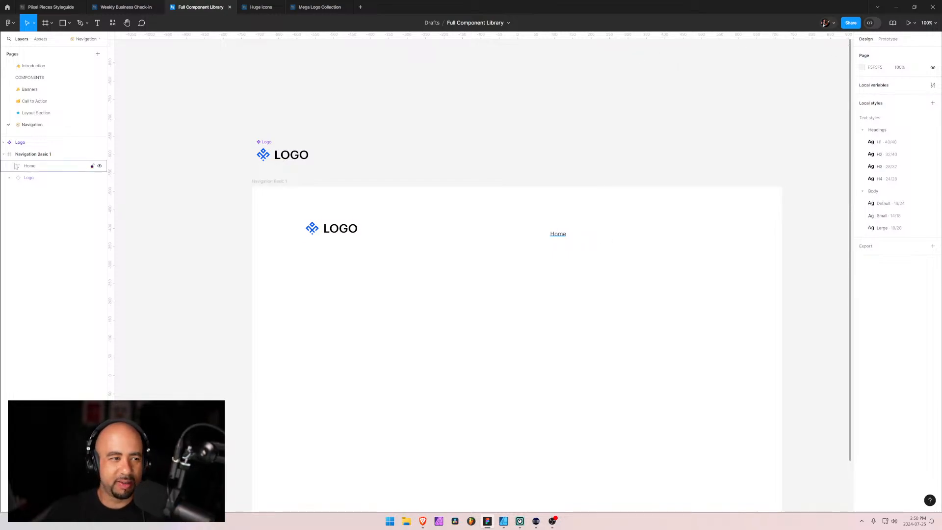
pyautogui.click(24, 166)
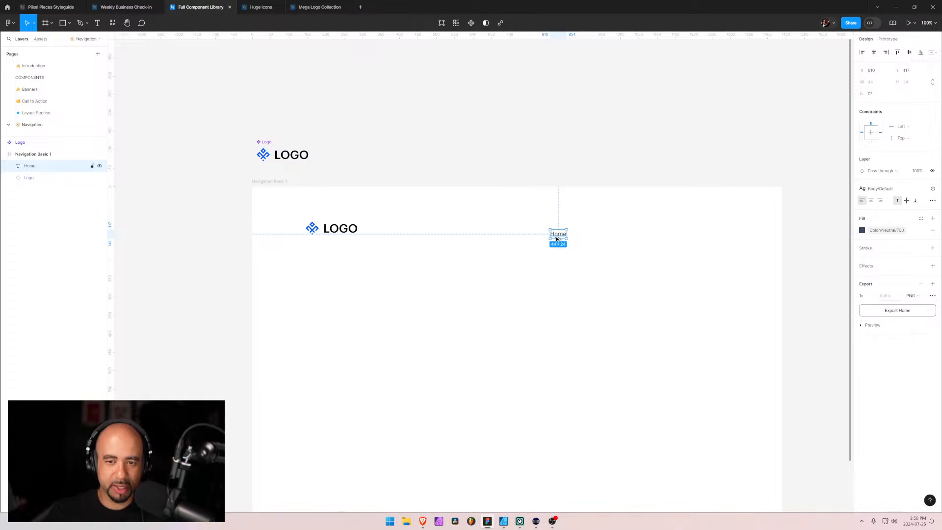
pyautogui.moveTo(556, 239); pyautogui.dragTo(596, 238)
# Check the nav labels on the Piixel Pieces reference page in Brave, return to Figma and change the duplicated text to About
pyautogui.hotkey('alt', 'Tab')
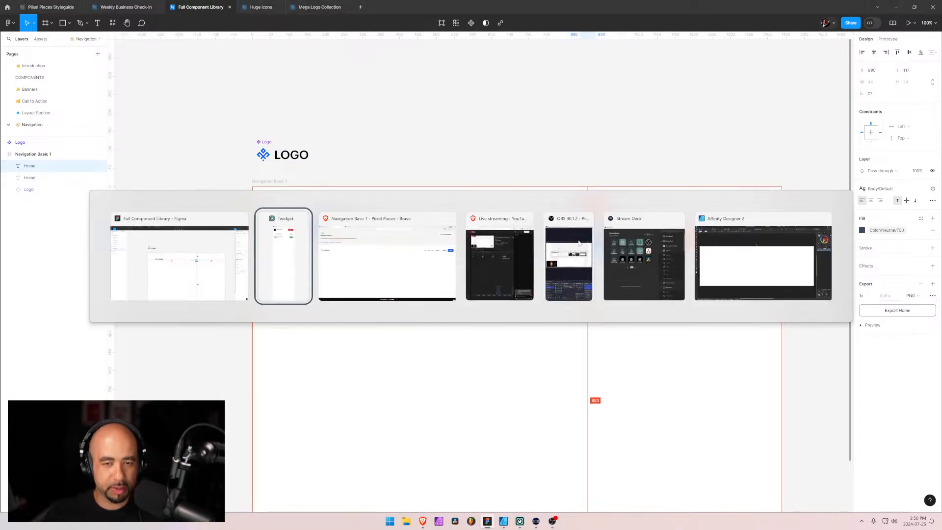
pyautogui.hotkey('alt', 'Tab')
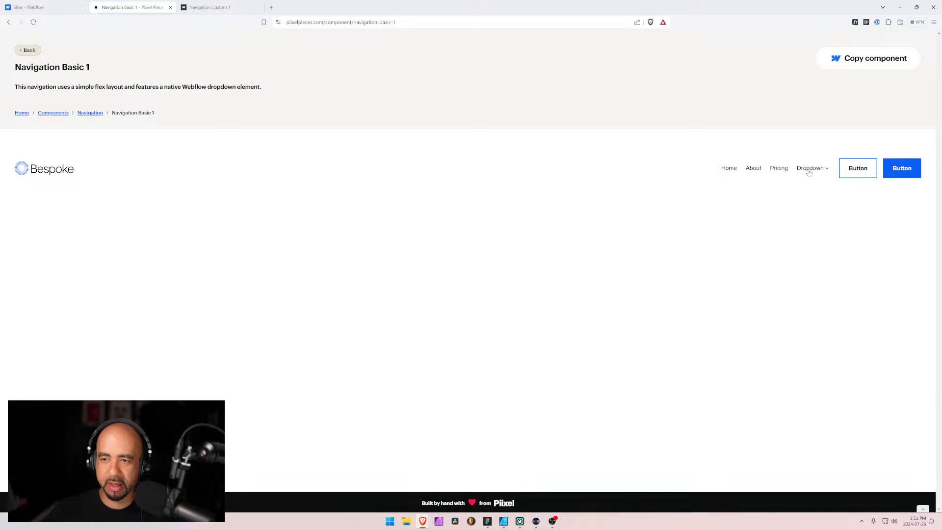
pyautogui.hotkey('alt', 'Tab')
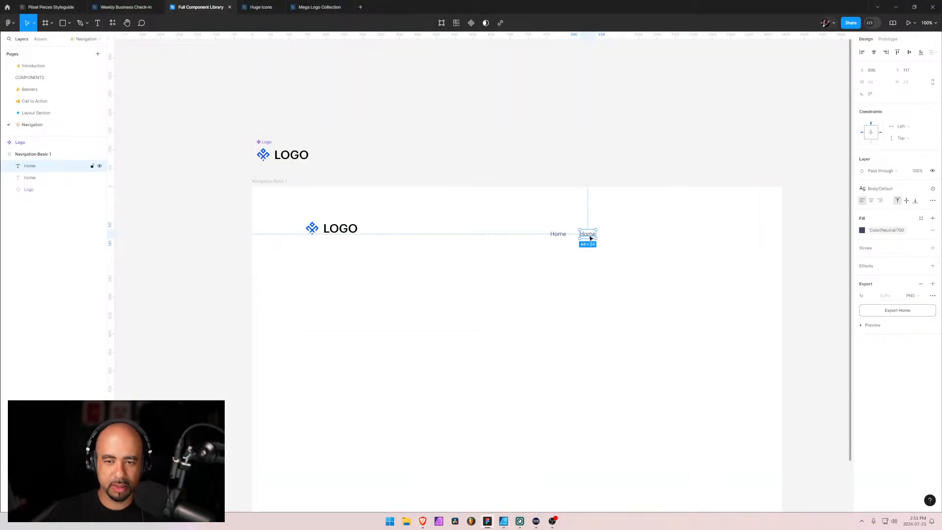
pyautogui.doubleClick(590, 237)
pyautogui.write('About')
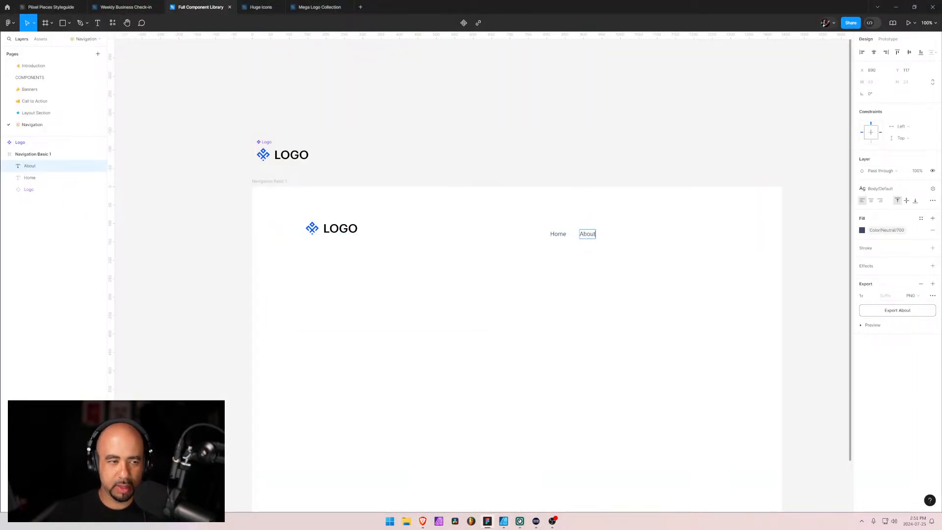
pyautogui.press('Escape')
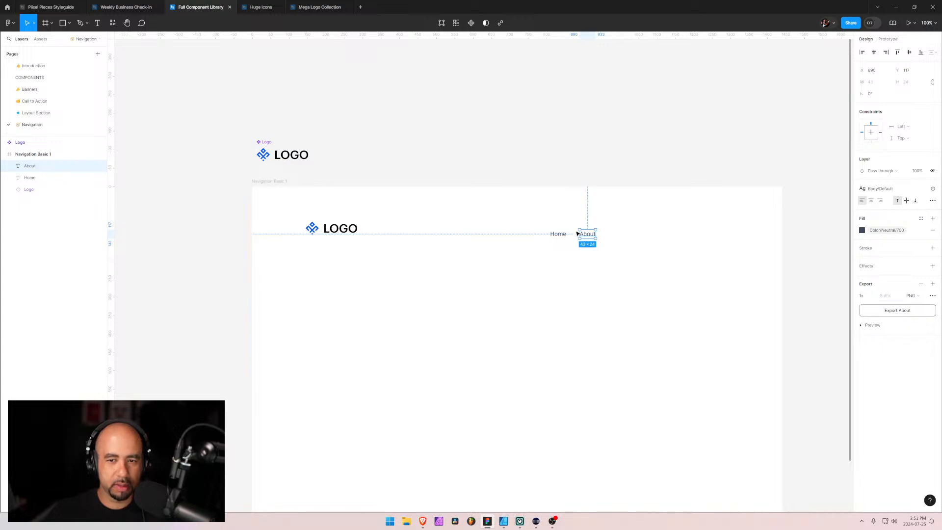
# Duplicate the About text further along the nav row and change the copy to Pricing
pyautogui.moveTo(587, 237); pyautogui.dragTo(621, 237)
pyautogui.doubleClick(620, 237)
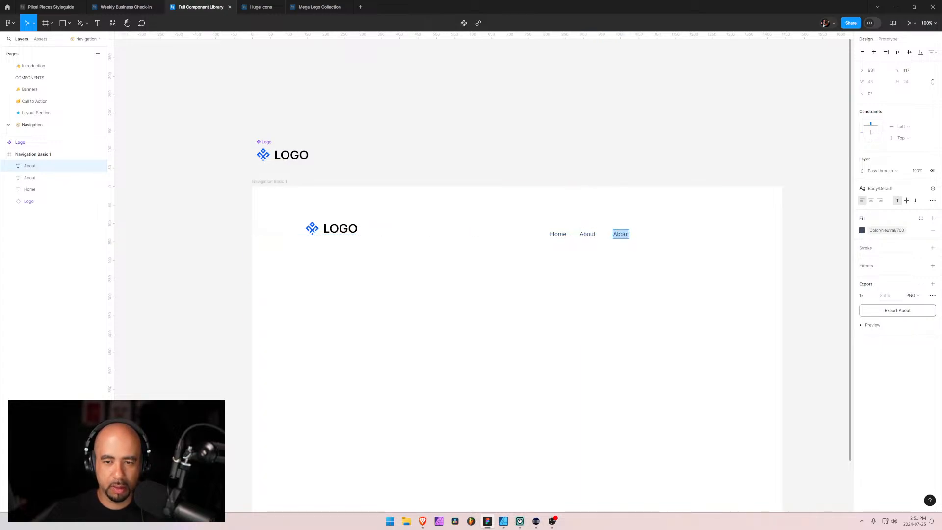
pyautogui.write('Pricing')
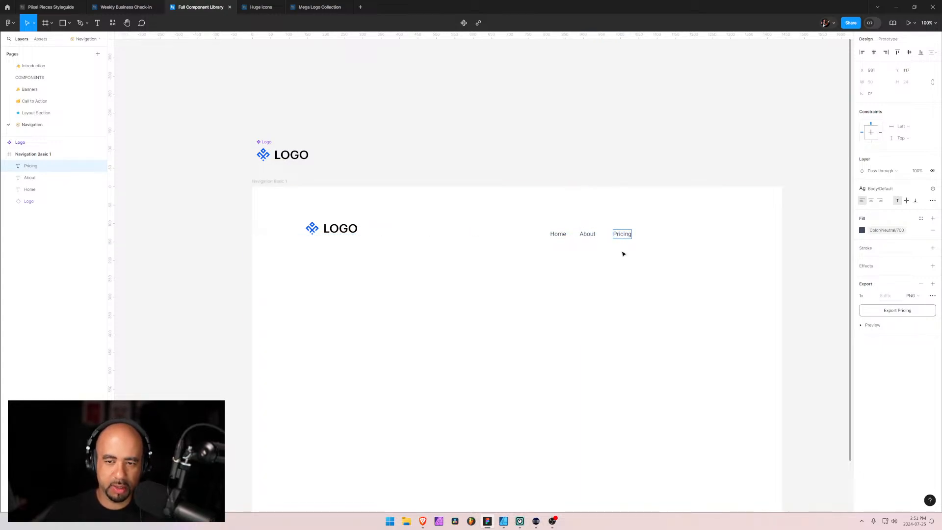
pyautogui.press('Escape')
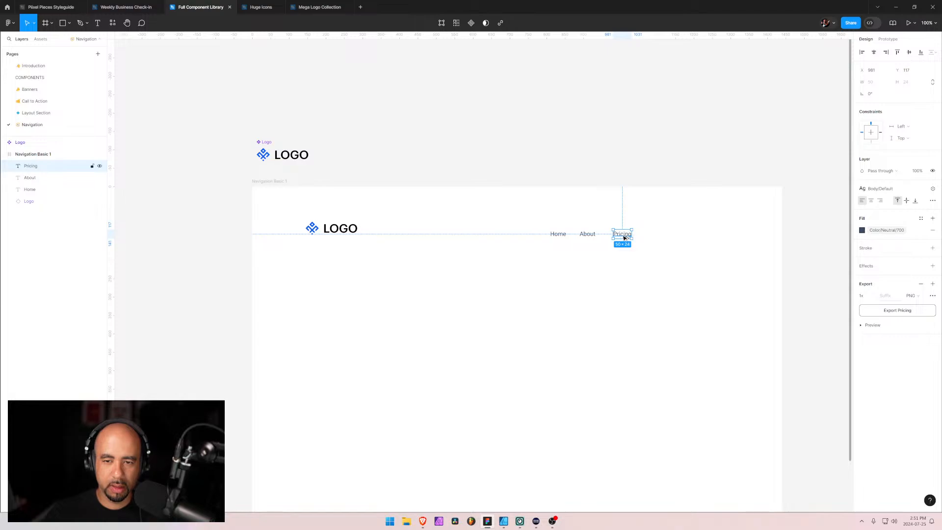
# Duplicate the Pricing text, change the copy to Dropdown and move it down in line with the other nav items
pyautogui.moveTo(619, 236); pyautogui.dragTo(651, 234)
pyautogui.write('Dropdown')
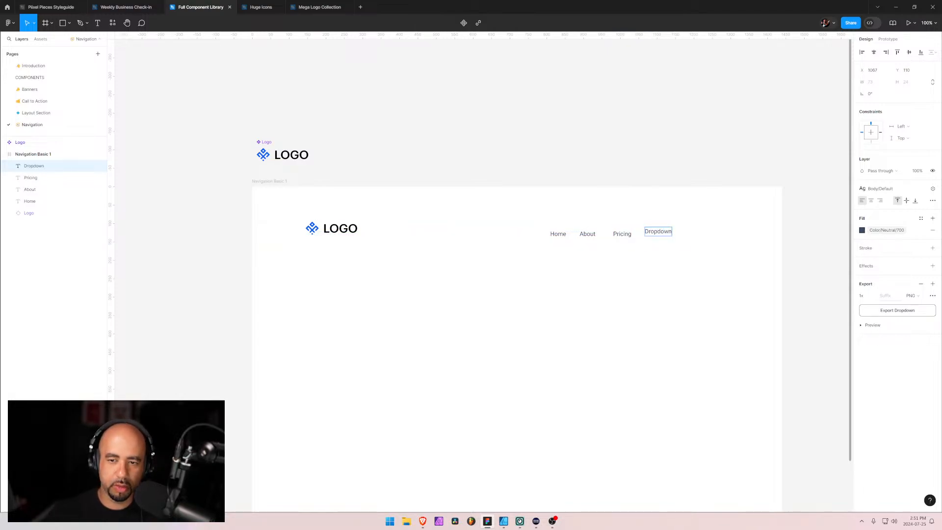
pyautogui.press('Escape')
pyautogui.moveTo(654, 233); pyautogui.dragTo(653, 236)
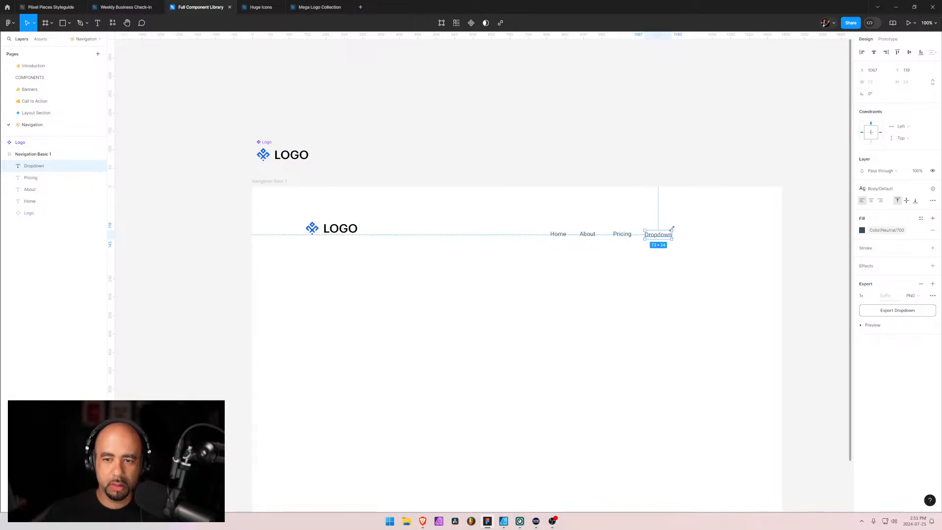
# Copy the small down-chevron icon from the Arrows (Solid) frame of the Huge Icons file
pyautogui.click(262, 8)
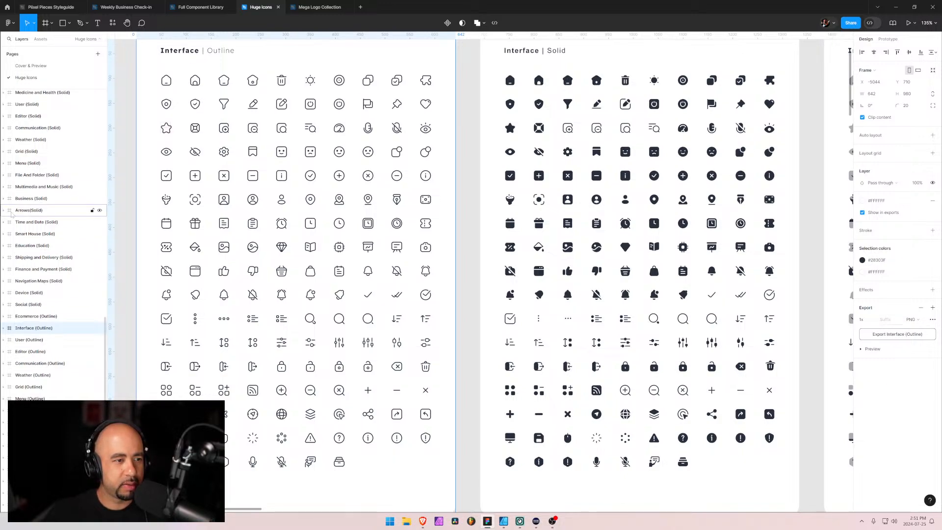
pyautogui.click(12, 211)
pyautogui.hotkey('shift', '2')
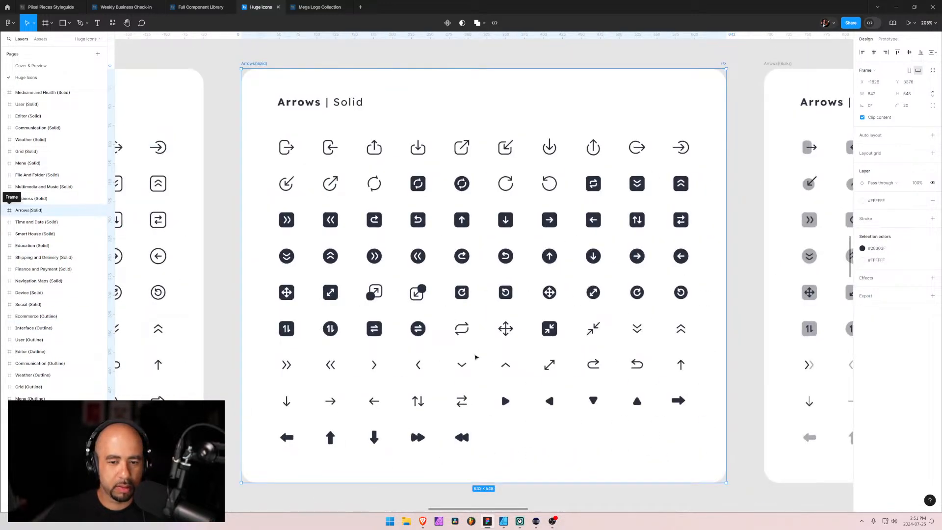
pyautogui.click(470, 365)
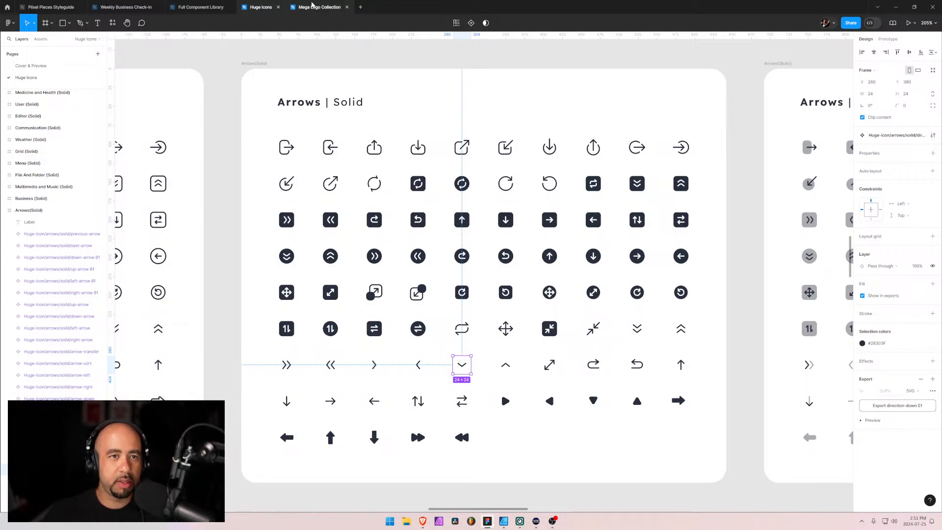
# Paste the chevron icon into the Full Component Library file, undo its placement inside Navigation Basic 1 and put it on the canvas beside the Logo component
pyautogui.click(214, 7)
pyautogui.click(454, 234)
pyautogui.hotkey('ctrl', 'v')
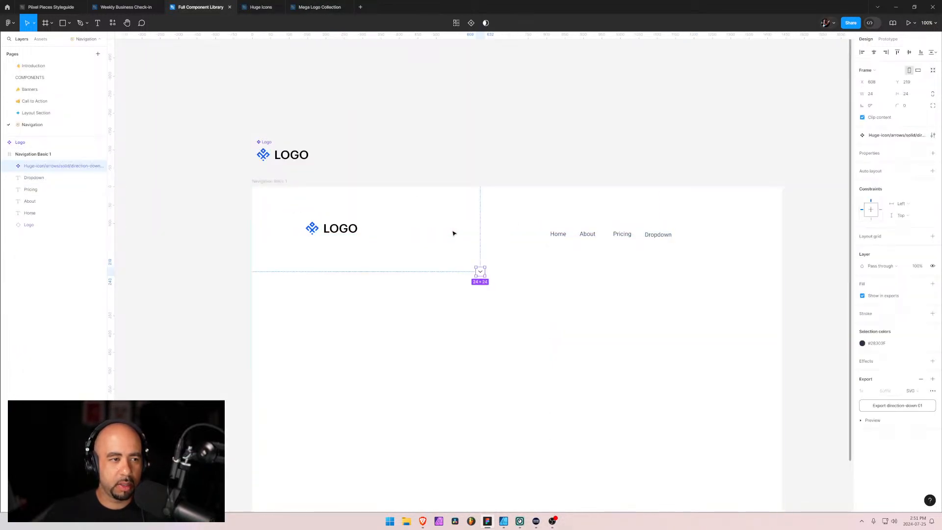
pyautogui.moveTo(478, 272); pyautogui.dragTo(528, 251)
pyautogui.press('super')
pyautogui.click(526, 250)
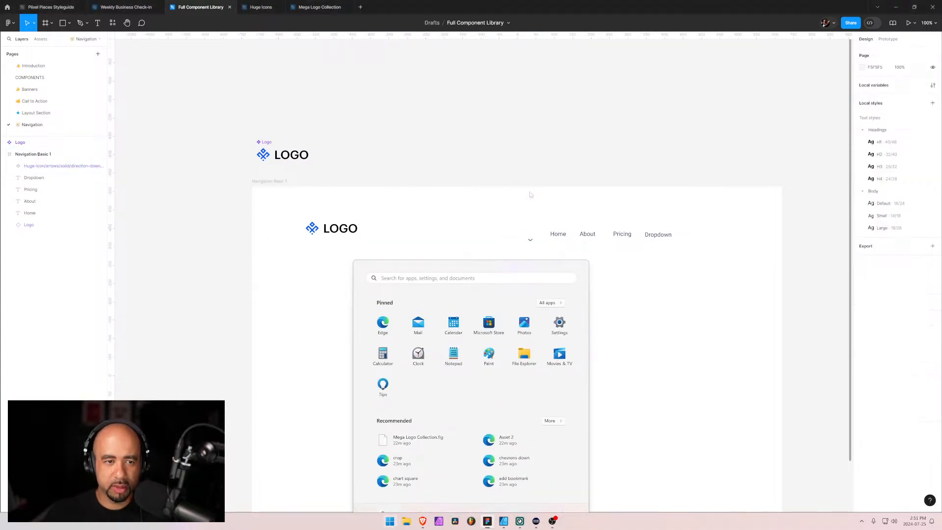
pyautogui.hotkey('ctrl', 'z')
pyautogui.hotkey('ctrl', 'z')
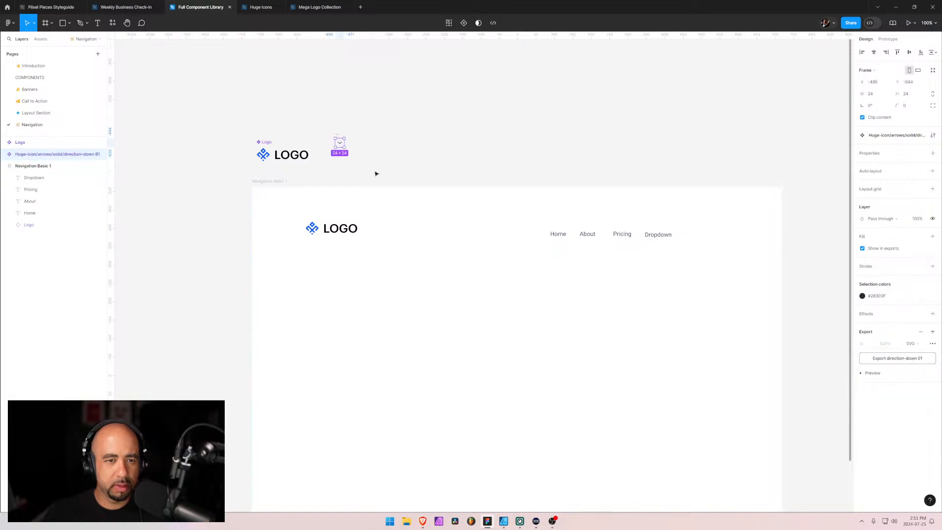
# Place an instance of the chevron icon beside the Dropdown text and resize it to 16 × 16
pyautogui.moveTo(345, 143); pyautogui.dragTo(680, 237)
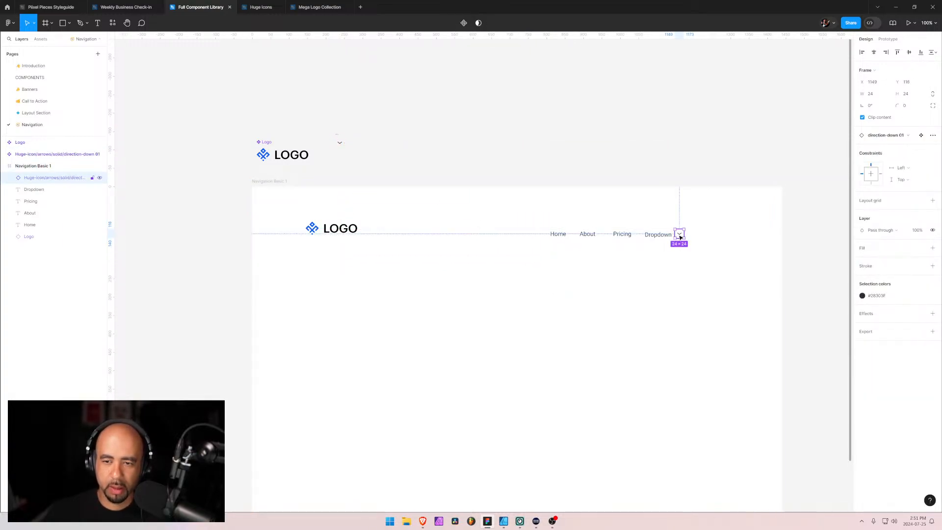
pyautogui.click(879, 96)
pyautogui.write('16')
pyautogui.press('Tab')
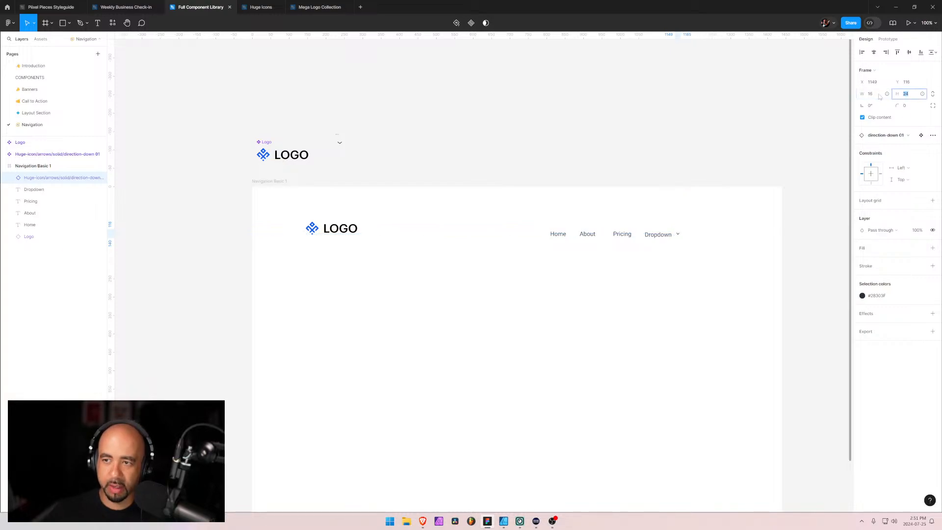
pyautogui.write('16')
pyautogui.press('Tab')
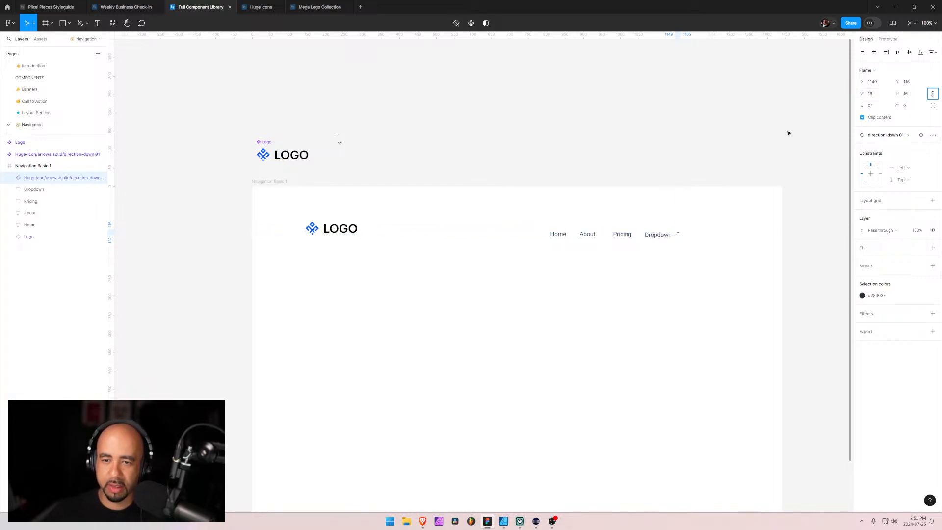
pyautogui.click(678, 237)
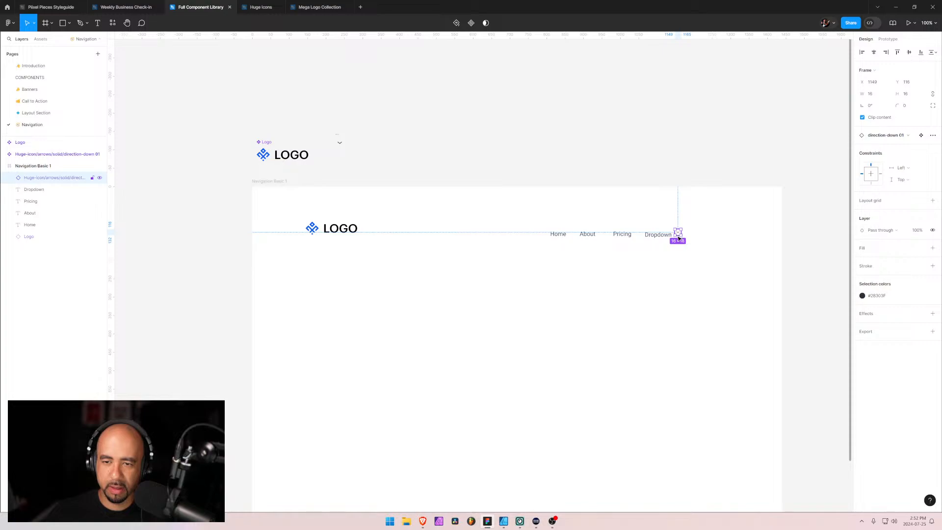
# Reorder the chevron layer below the Dropdown text layer and wrap both in an auto layout frame
pyautogui.click(664, 238)
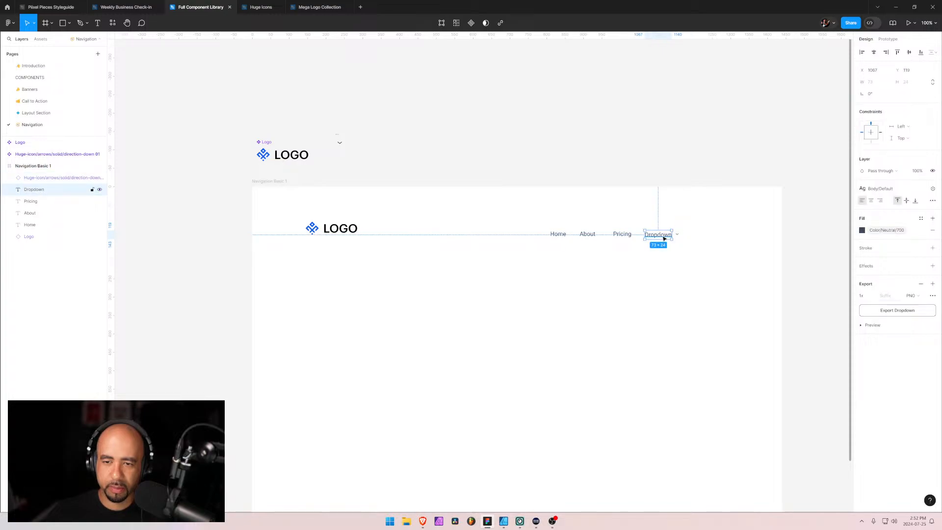
pyautogui.moveTo(36, 179); pyautogui.dragTo(34, 193)
pyautogui.keyDown('shift'); pyautogui.click(31, 179); pyautogui.keyUp('shift')
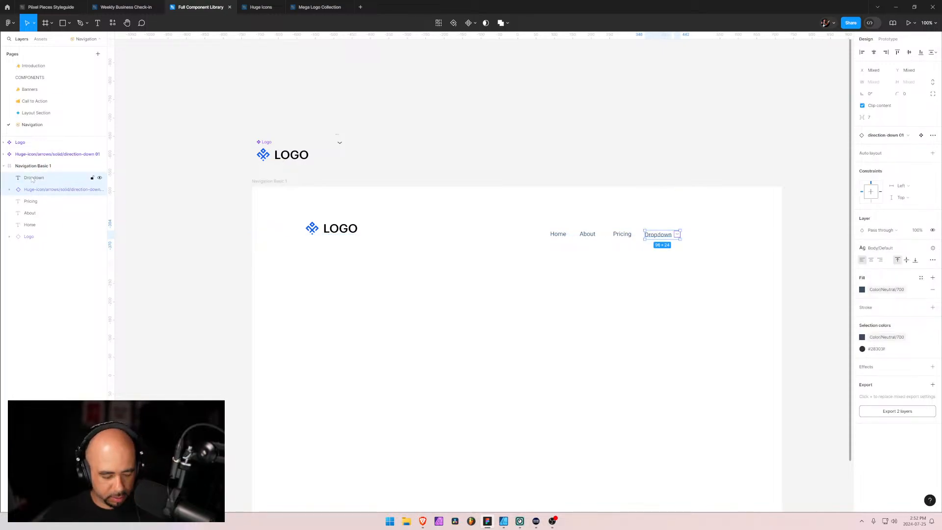
pyautogui.hotkey('shift', 'a')
# Rename the new auto layout frame Dropdown and set the spacing between its items to 0
pyautogui.doubleClick(42, 180)
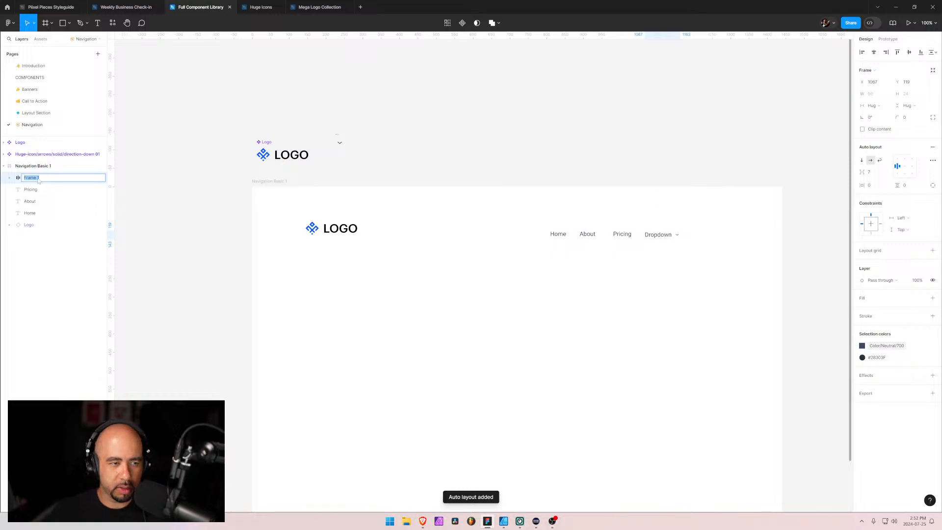
pyautogui.write('Dropdown')
pyautogui.press('Return')
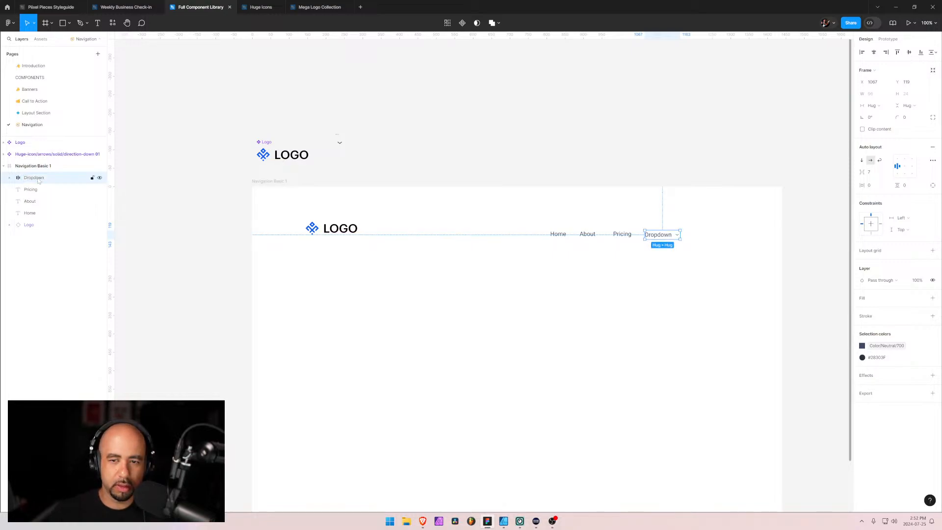
pyautogui.click(870, 174)
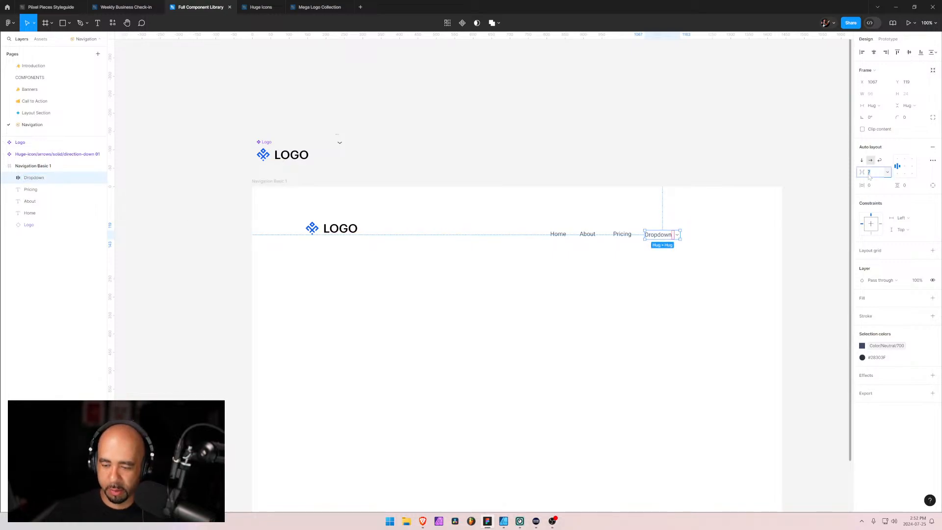
pyautogui.write('0')
pyautogui.press('Return')
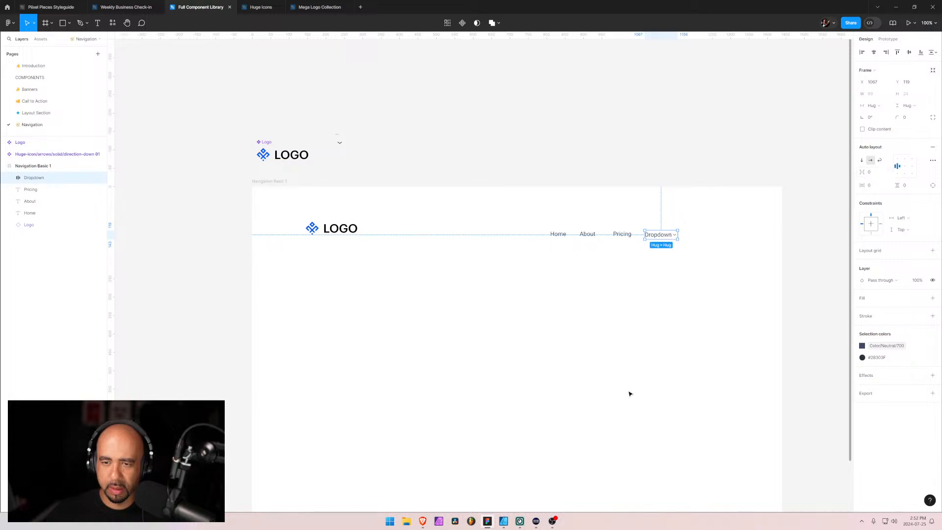
# Apply the library color Color/Neutral/500 to the chevron icon inside the Dropdown frame
pyautogui.click(11, 178)
pyautogui.click(34, 201)
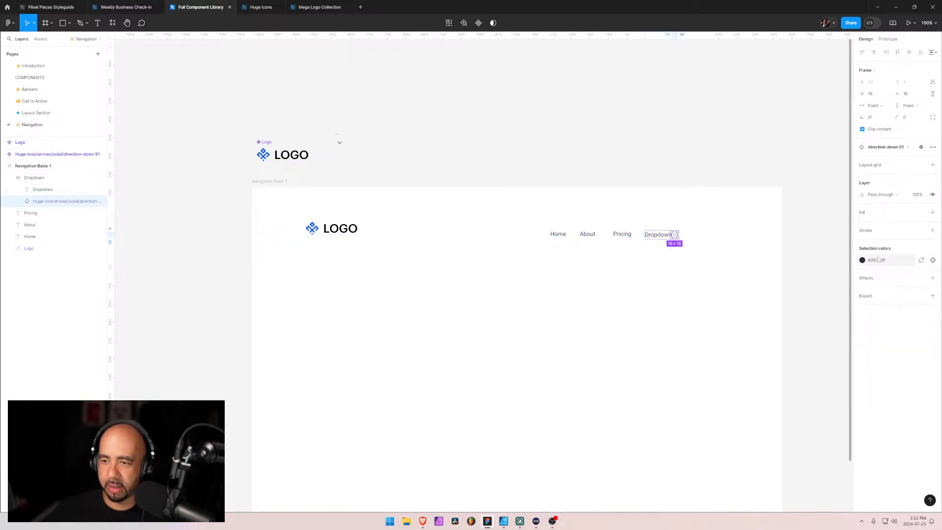
pyautogui.click(861, 260)
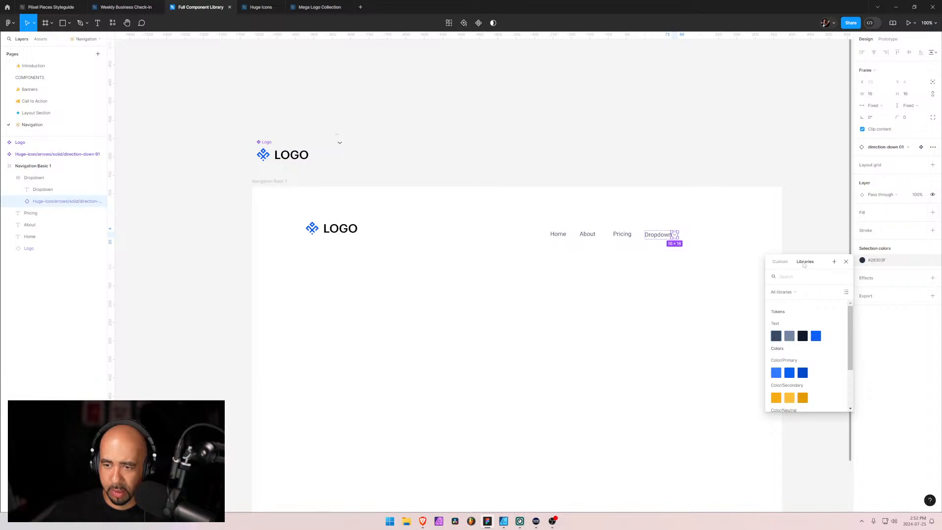
pyautogui.scroll(-3, 816, 345)
pyautogui.scroll(3, 815, 346)
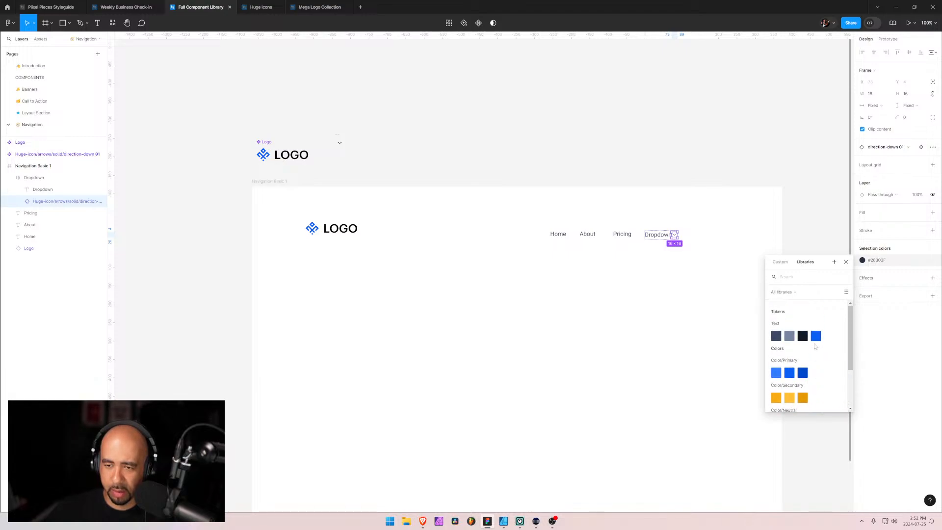
pyautogui.scroll(-5, 815, 346)
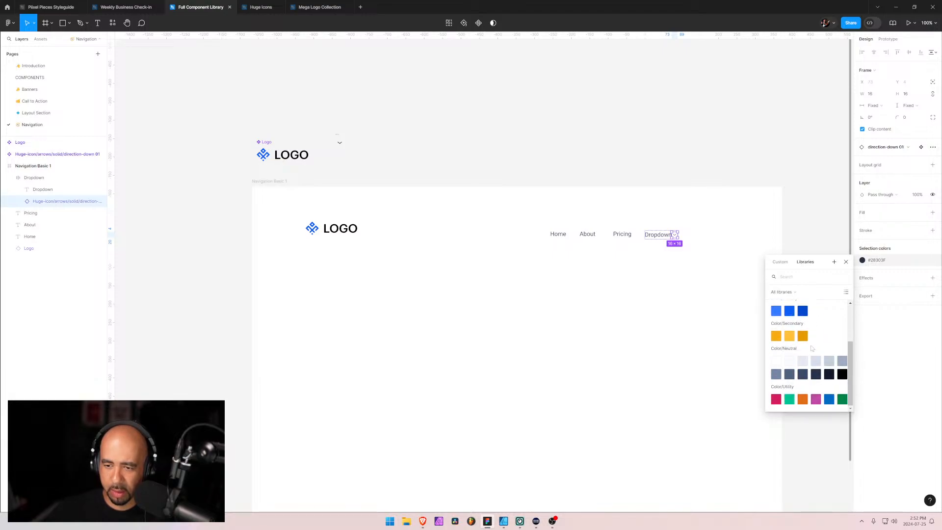
pyautogui.scroll(5, 812, 347)
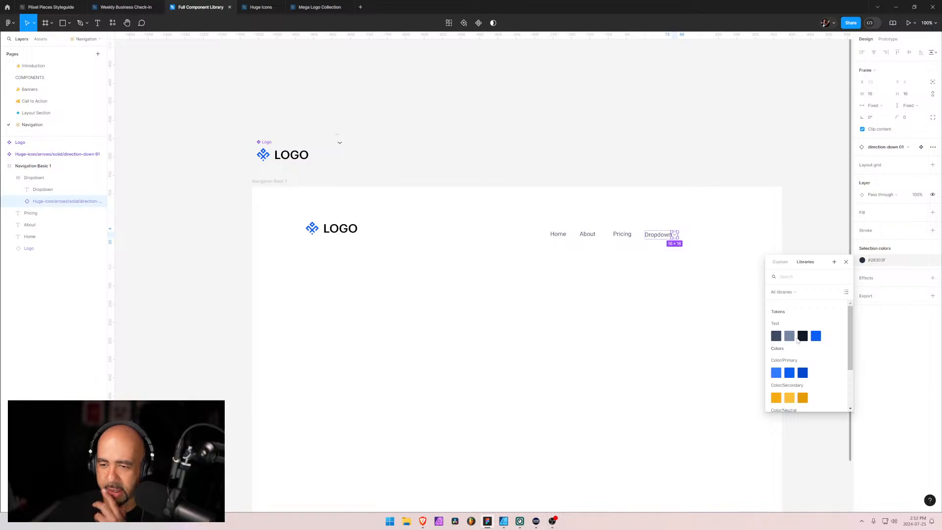
pyautogui.scroll(-2, 822, 347)
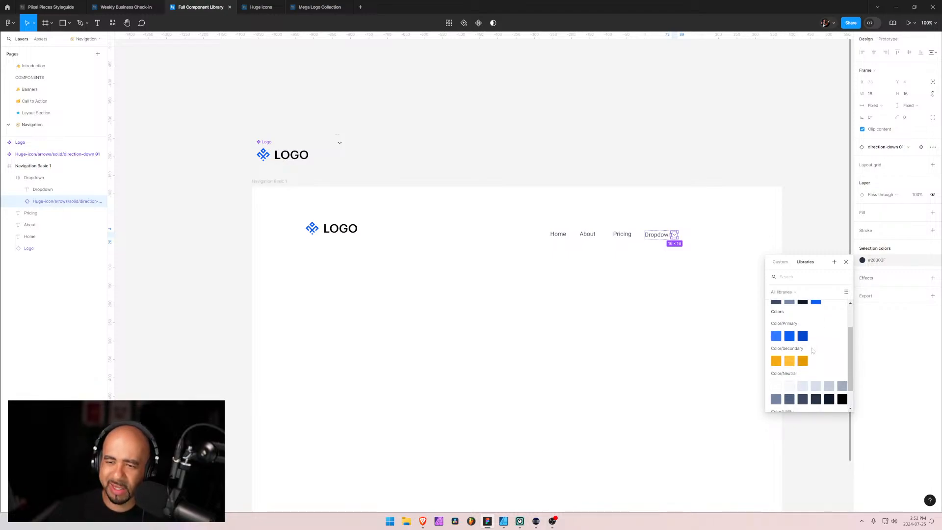
pyautogui.scroll(-1, 812, 350)
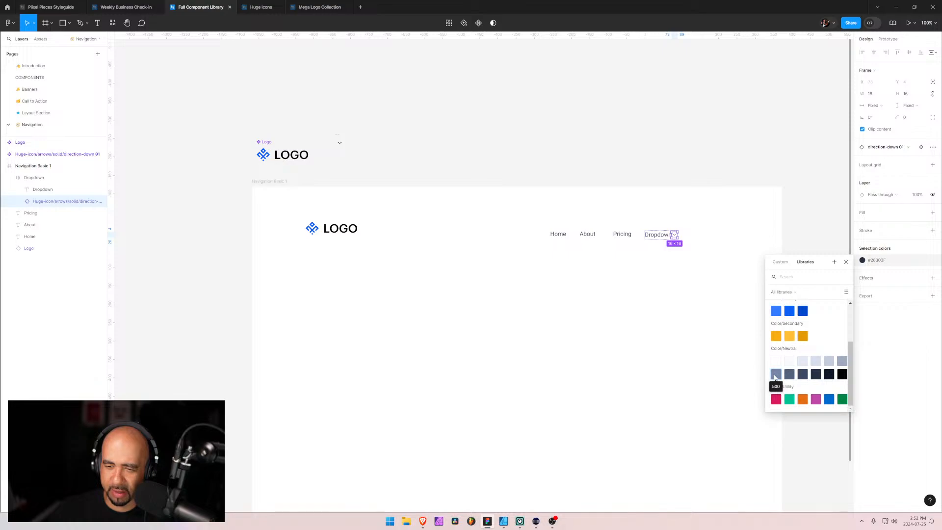
pyautogui.click(775, 375)
pyautogui.click(702, 288)
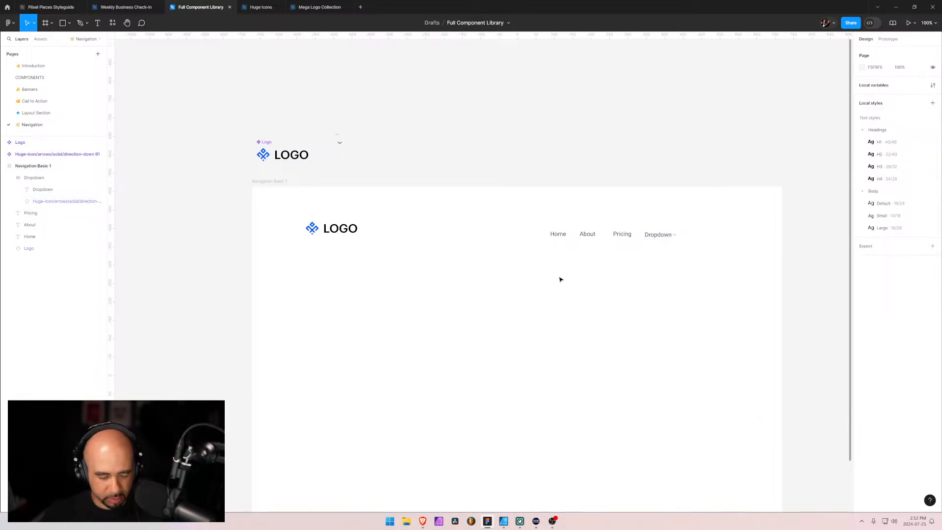
# Check the dropdown on the Navigation Basic 1 page in Brave, and in Figma set the Dropdown frame's item spacing to 2
pyautogui.hotkey('alt', 'Tab')
pyautogui.hotkey('alt', 'Tab')
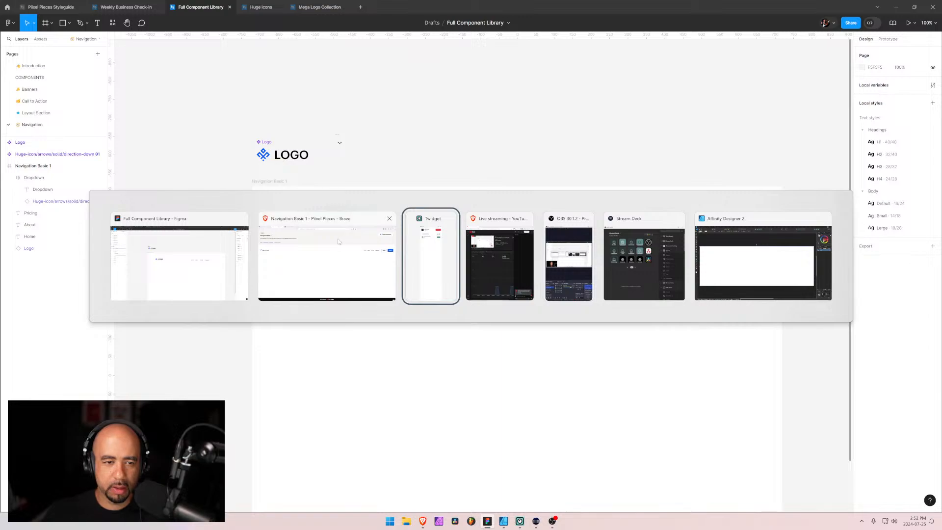
pyautogui.click(338, 241)
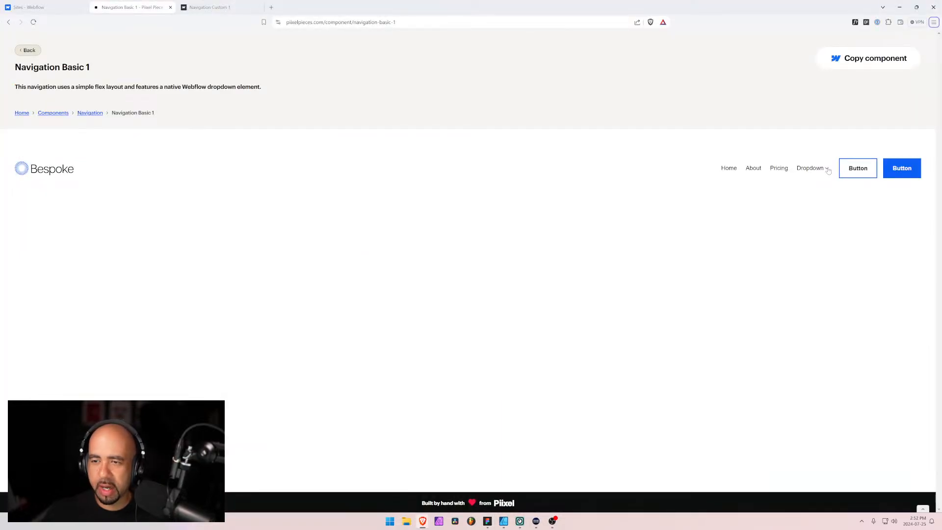
pyautogui.hotkey('alt', 'Tab')
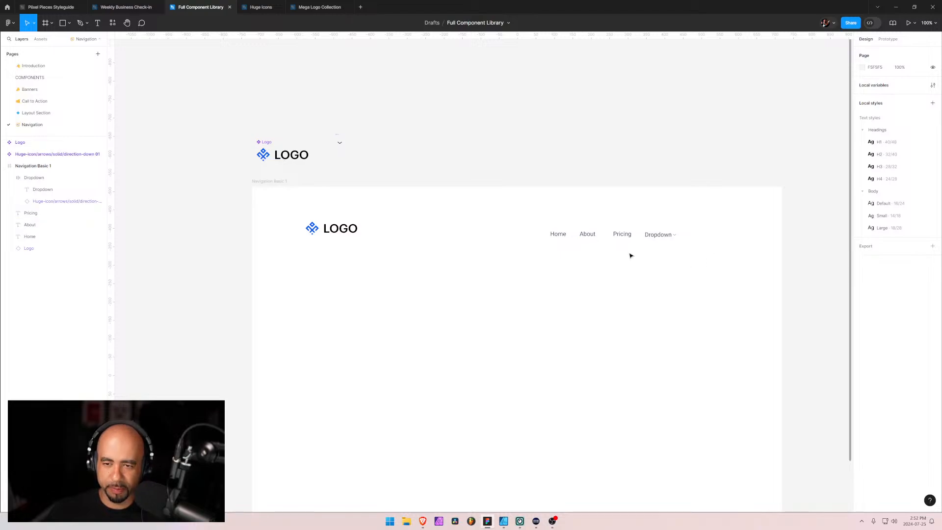
pyautogui.click(659, 235)
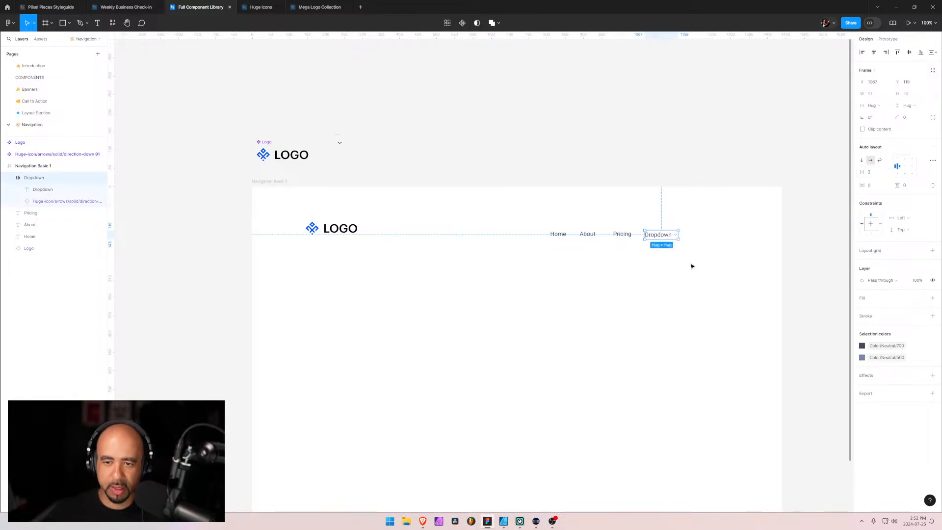
pyautogui.click(645, 278)
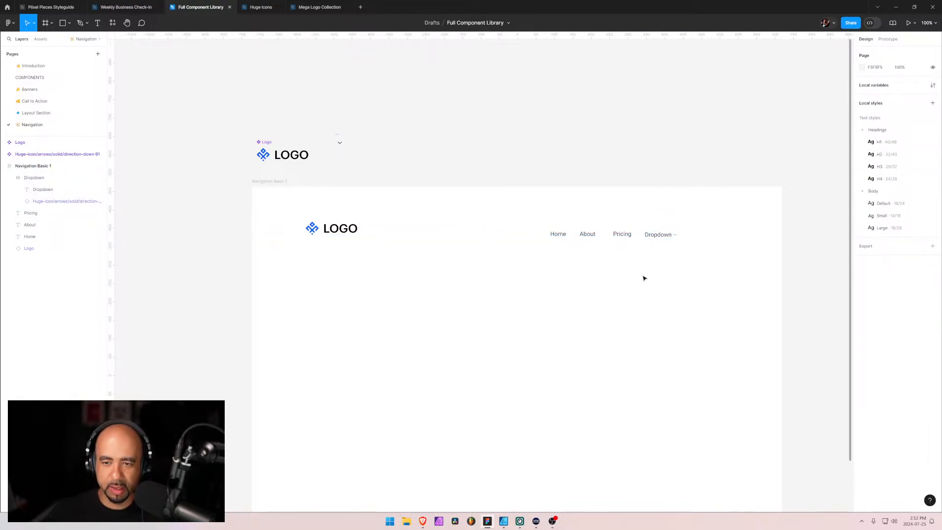
# Reorder the nav layers as Home, About, Pricing, Dropdown and wrap all four in an auto layout frame
pyautogui.click(9, 178)
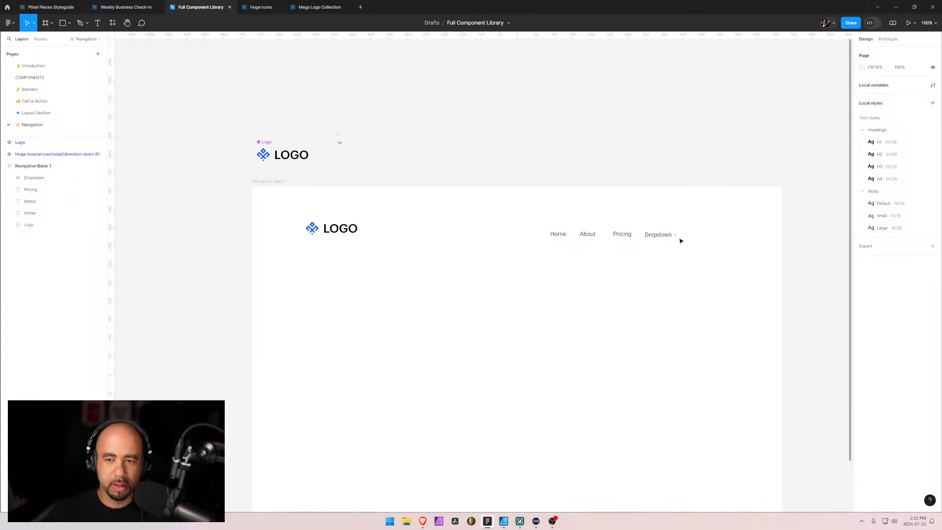
pyautogui.click(30, 214)
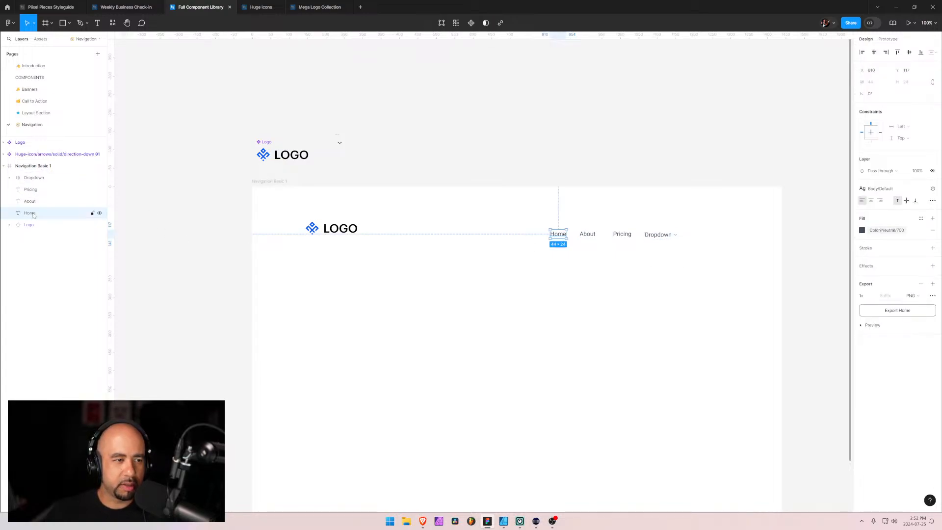
pyautogui.moveTo(33, 215)
pyautogui.mouseDown()
pyautogui.moveTo(32, 173)
pyautogui.moveTo(32, 198)
pyautogui.mouseUp()
pyautogui.click(31, 179)
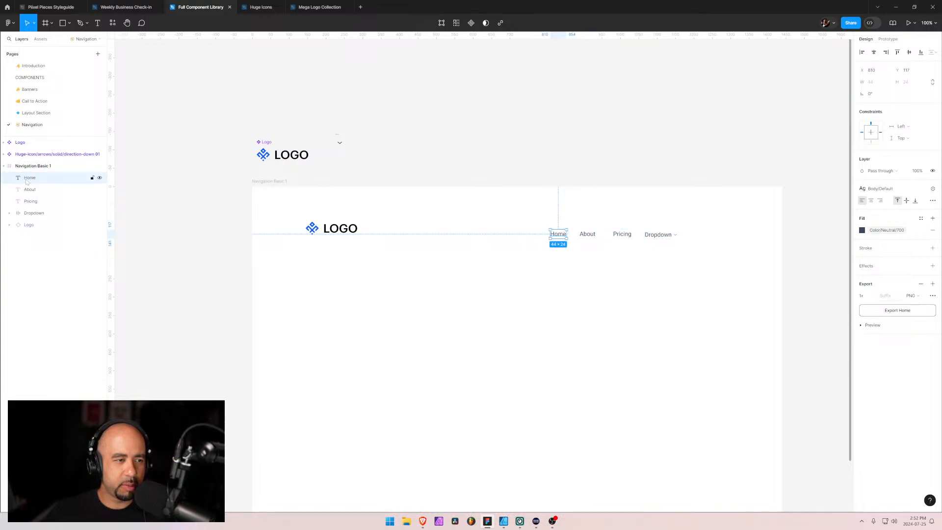
pyautogui.keyDown('shift'); pyautogui.click(34, 214); pyautogui.keyUp('shift')
pyautogui.hotkey('shift', 'a')
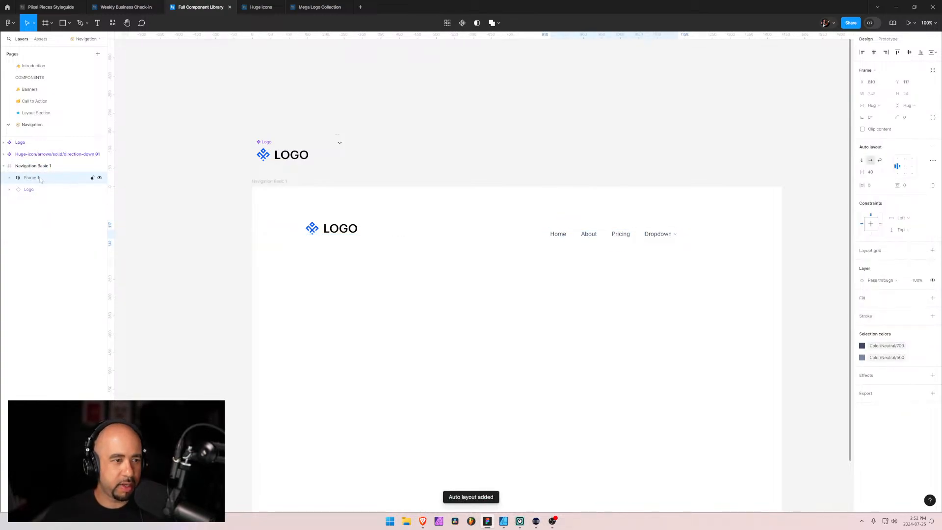
# Rename the new auto layout frame around the nav items Navigation
pyautogui.doubleClick(38, 179)
pyautogui.write('Na')
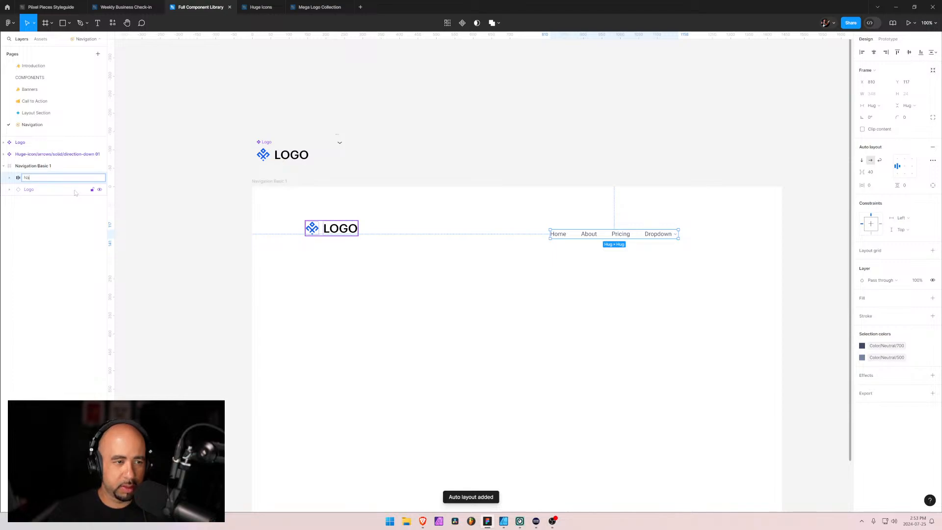
pyautogui.write('vigation')
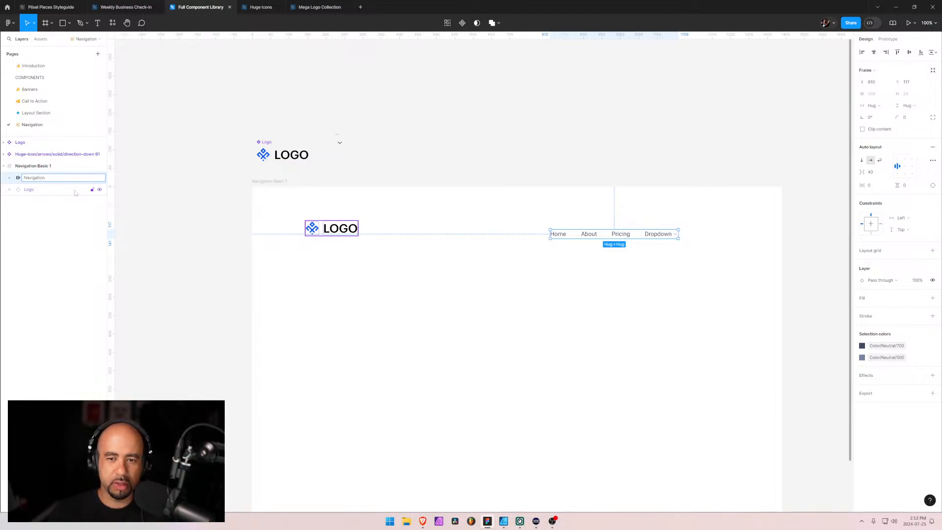
pyautogui.press('Return')
pyautogui.press('Escape')
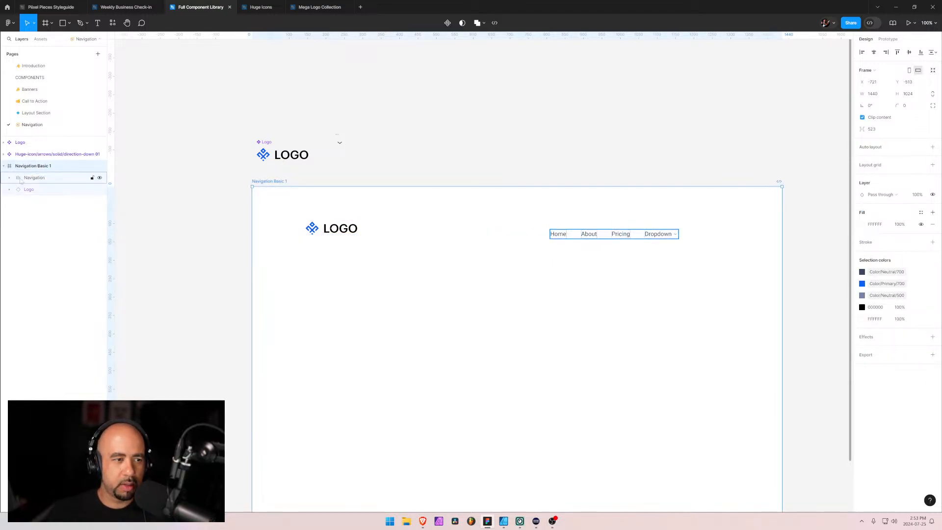
# Set the spacing between the items in the Navigation frame to 16
pyautogui.click(35, 177)
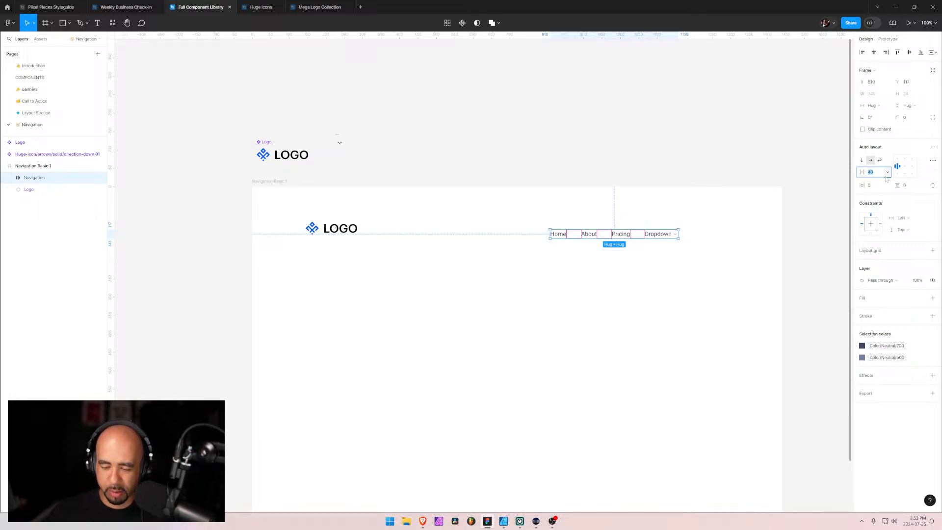
pyautogui.press('Return')
pyautogui.click(694, 284)
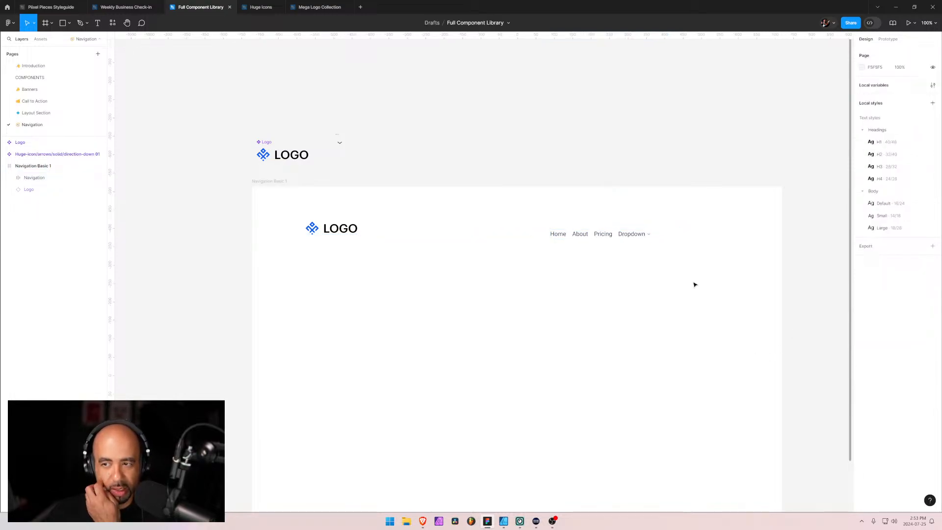
# Switch to Brave and inspect the nav menu element's column gap on the Navigation Basic 1 page
pyautogui.hotkey('alt', 'Tab')
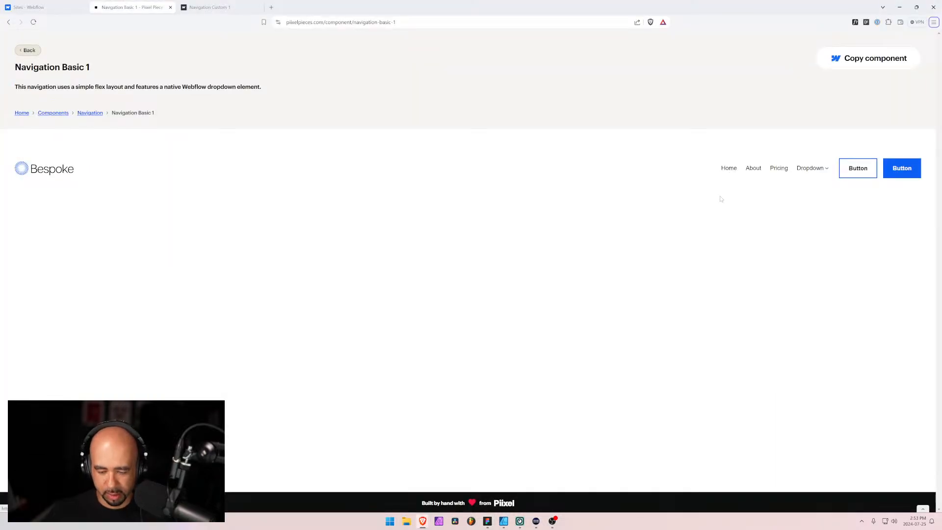
pyautogui.hotkey('ctrl', 'shift', 'c')
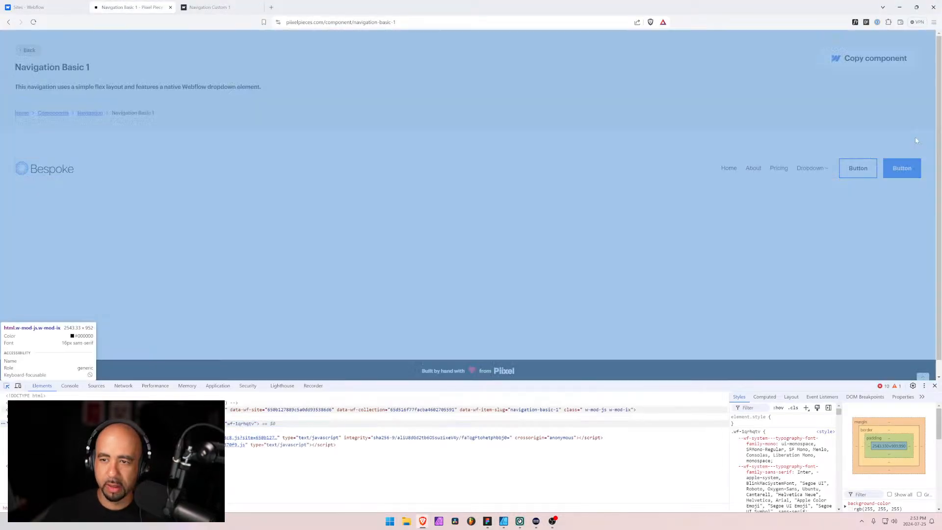
pyautogui.click(738, 172)
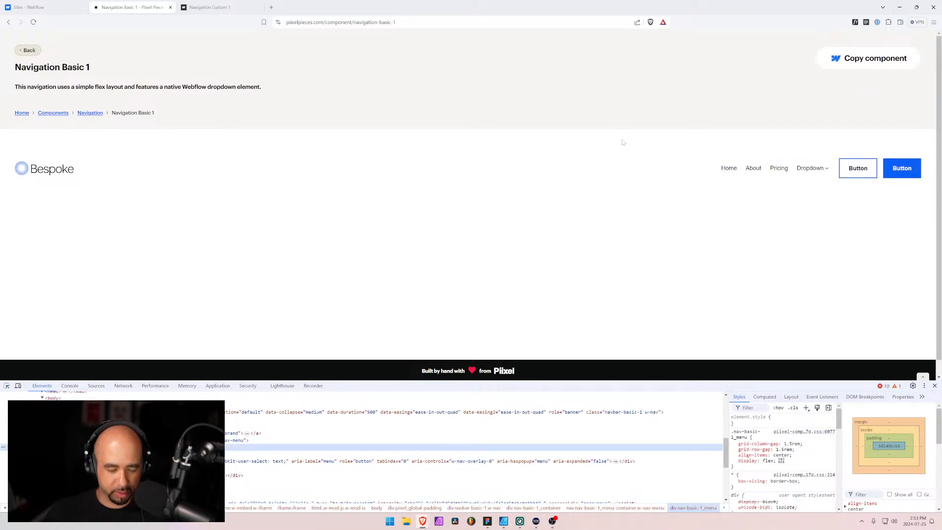
# Switch back to Figma and set the spacing between the items in the Navigation frame to 24
pyautogui.hotkey('alt', 'Tab')
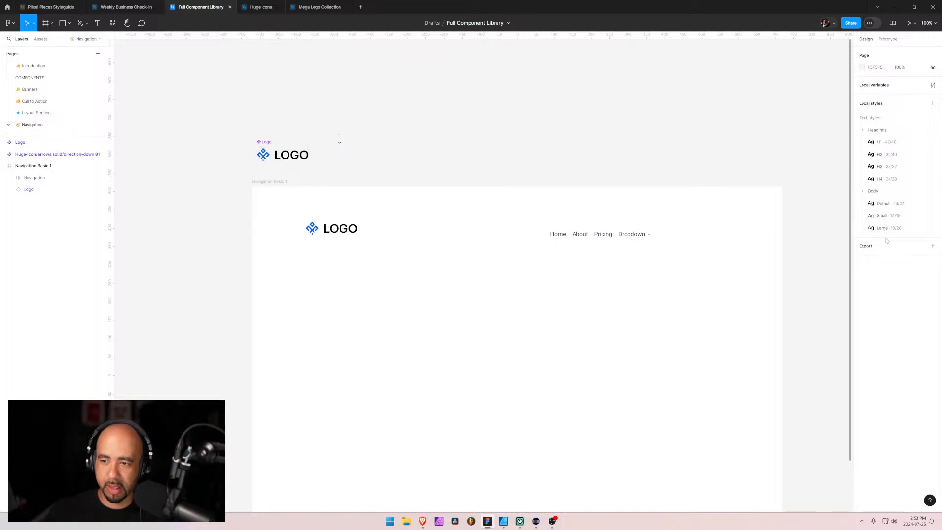
pyautogui.click(550, 232)
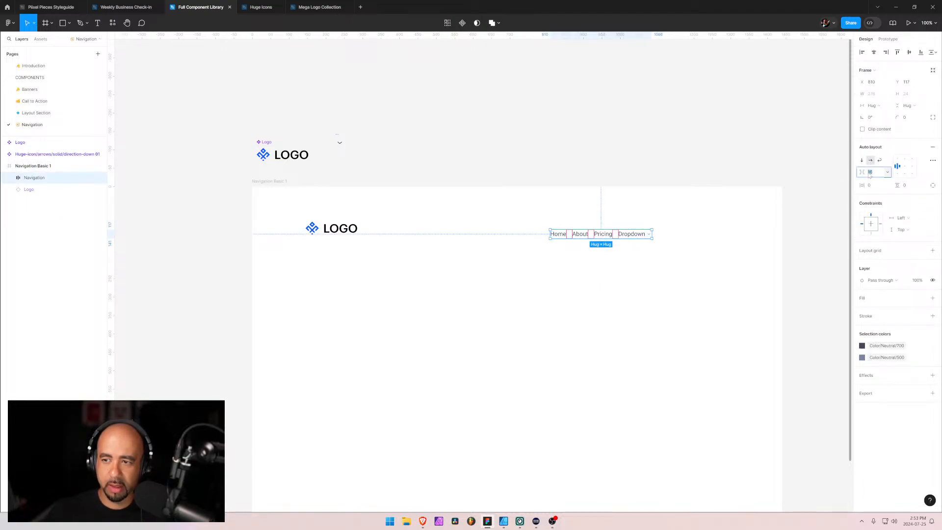
pyautogui.press('Right')
pyautogui.write('*')
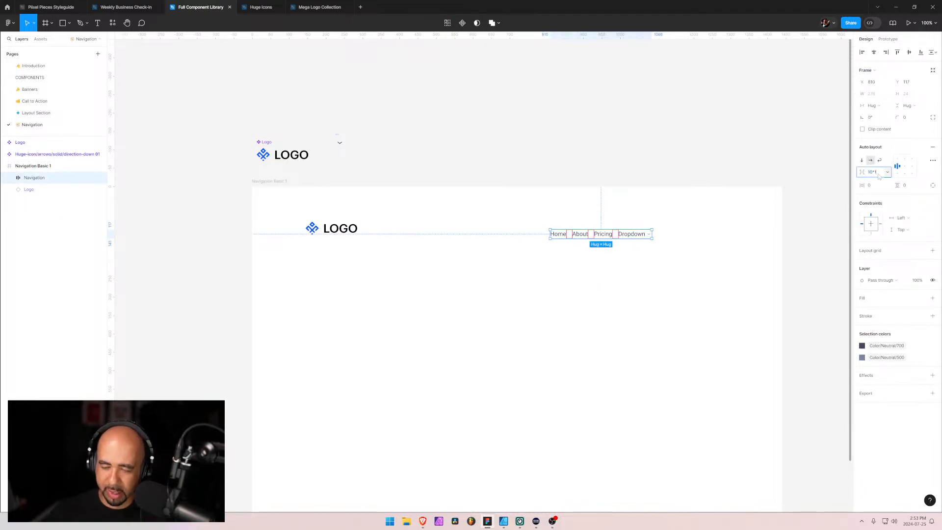
pyautogui.press('Return')
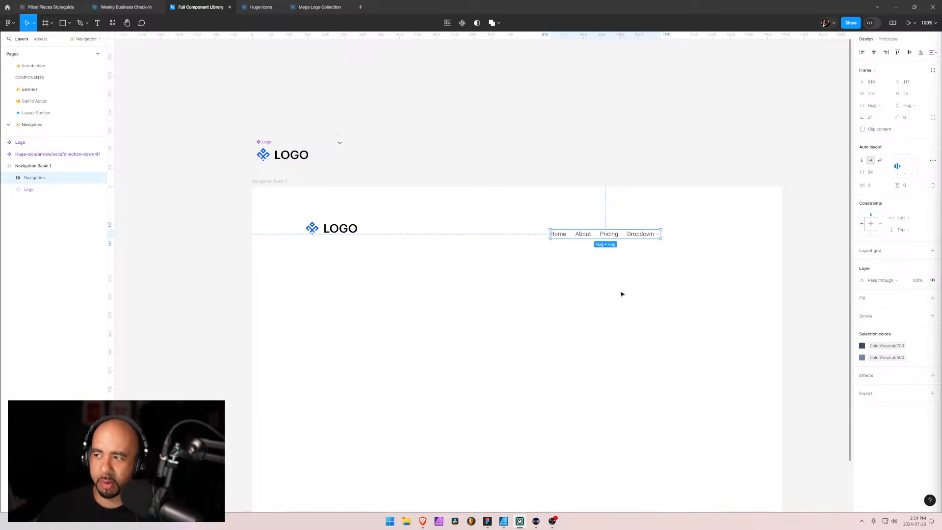
# Move the Navigation frame up to X 812, Y 104 so it lines up with the logo
pyautogui.click(807, 200)
pyautogui.click(618, 237)
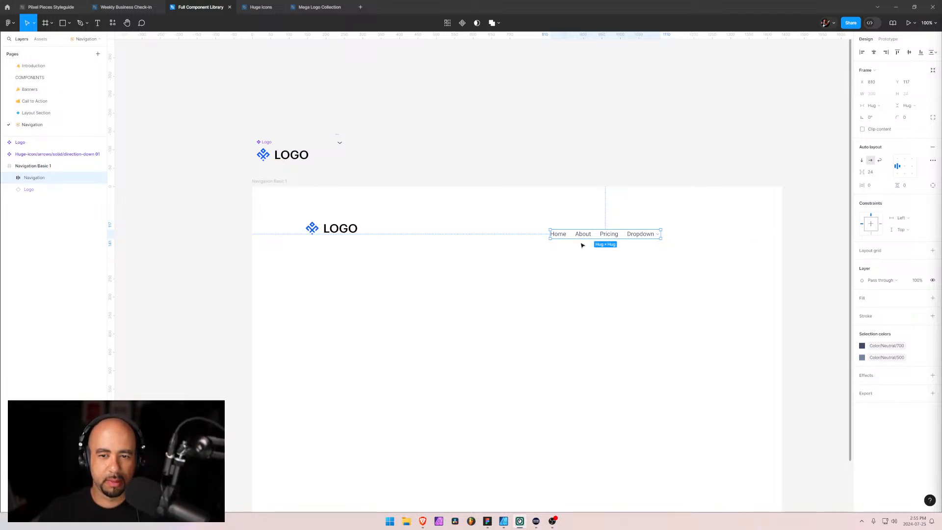
pyautogui.moveTo(583, 238); pyautogui.dragTo(585, 232)
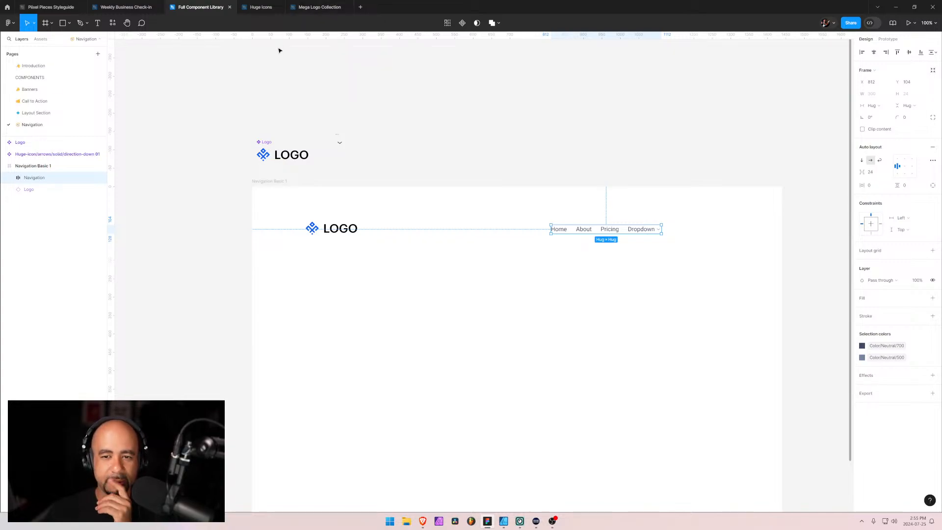
# Find the Button component in the local assets, insert an instance, and place it beside the Dropdown nav item
pyautogui.click(36, 113)
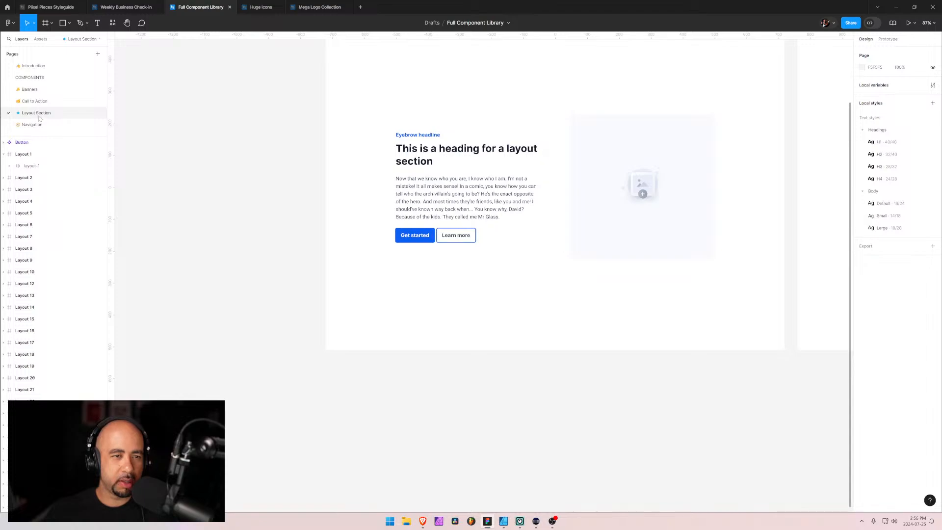
pyautogui.click(29, 89)
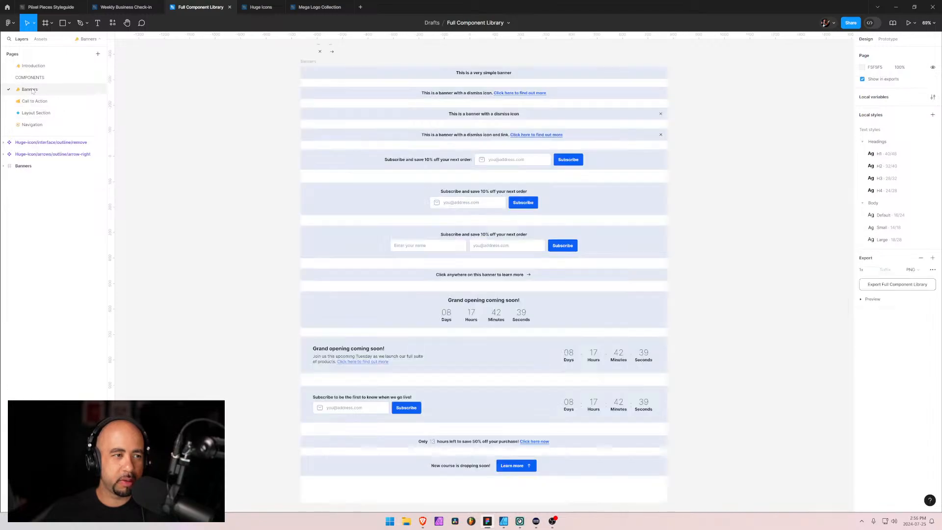
pyautogui.click(30, 125)
pyautogui.hotkey('alt', '2')
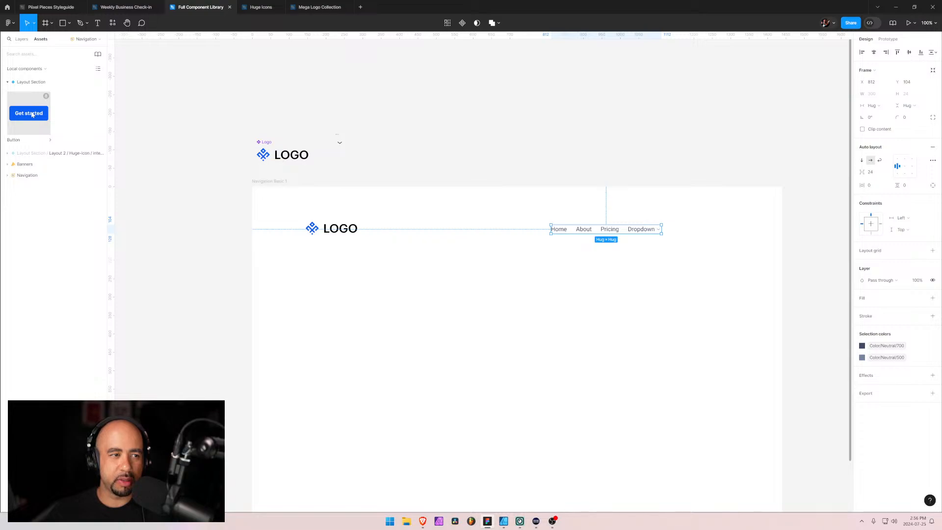
pyautogui.click(32, 114)
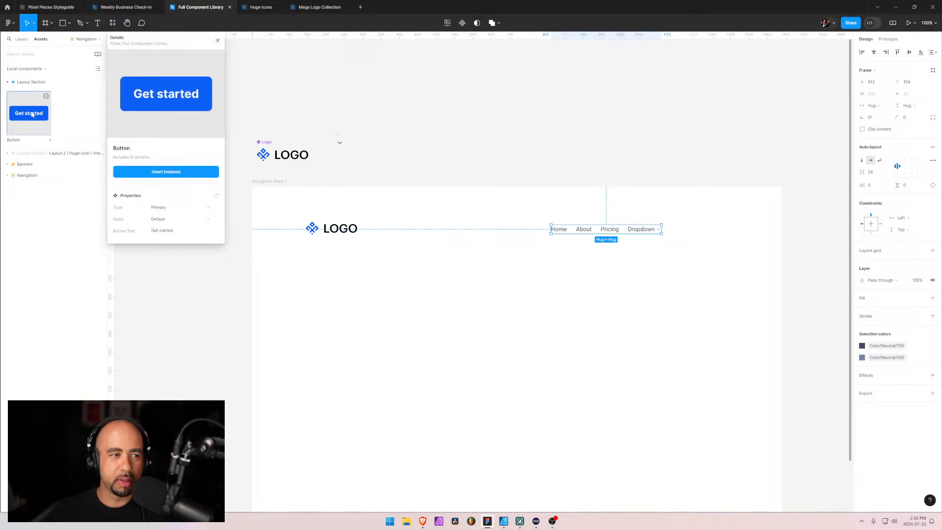
pyautogui.click(177, 174)
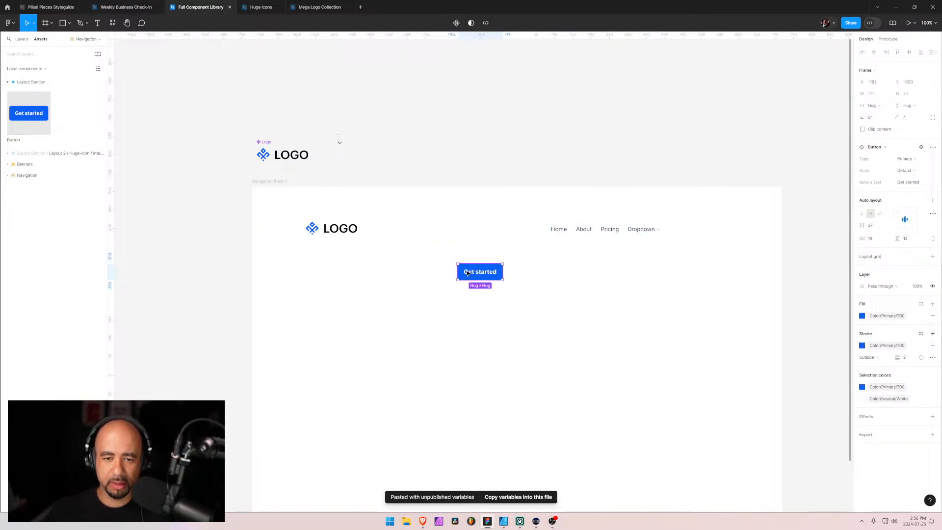
pyautogui.moveTo(466, 271); pyautogui.dragTo(684, 228)
# Nest the button inside the Navigation frame as its last item, directly after the Dropdown frame
pyautogui.click(24, 40)
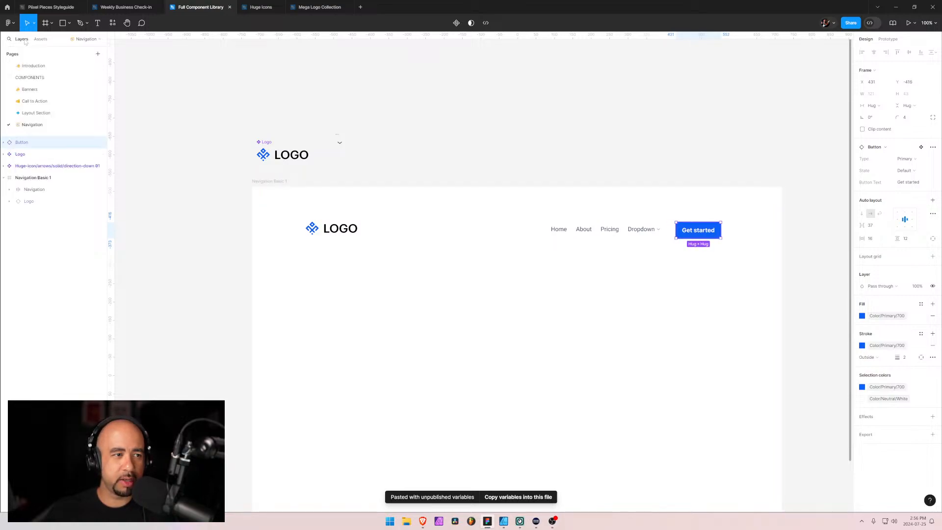
pyautogui.click(12, 189)
pyautogui.moveTo(25, 145); pyautogui.dragTo(48, 240)
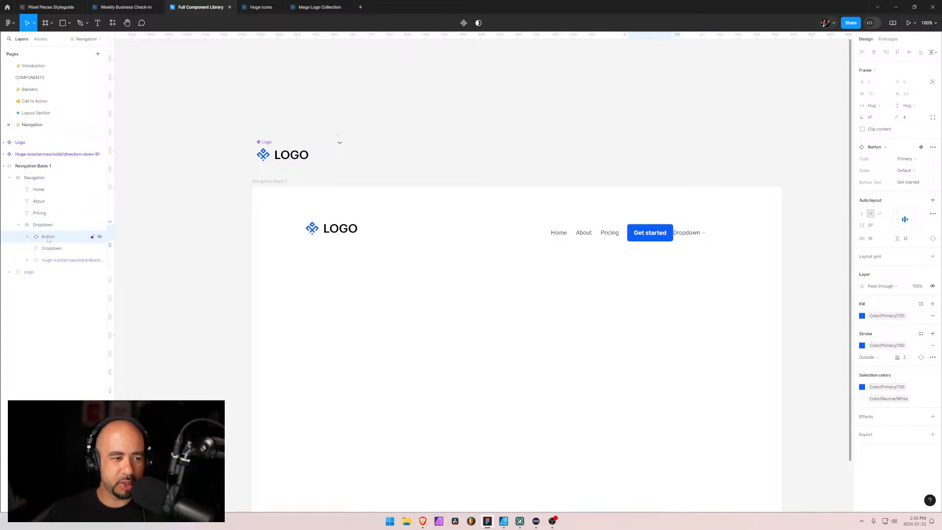
pyautogui.hotkey('ctrl', 'z')
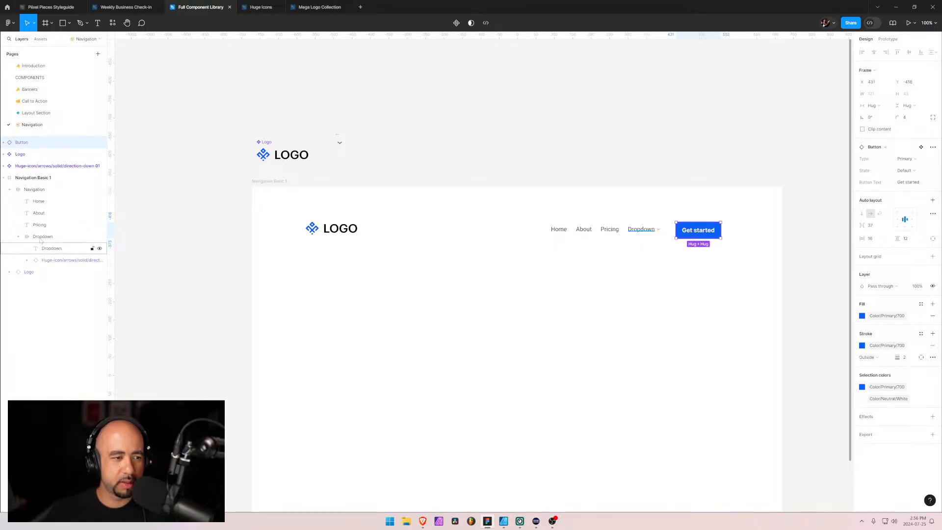
pyautogui.moveTo(21, 144); pyautogui.dragTo(33, 223)
pyautogui.click(18, 236)
pyautogui.click(30, 237)
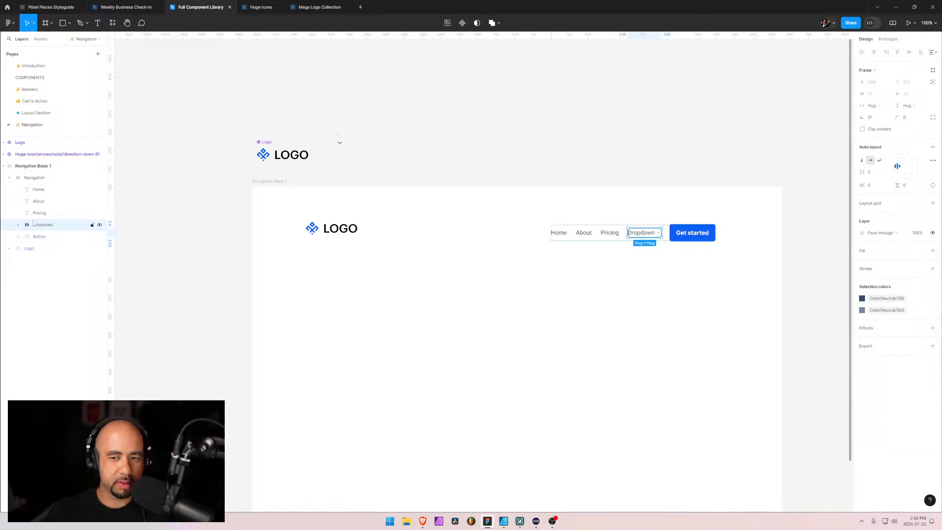
# Duplicate the Get started button within the Navigation frame
pyautogui.click(690, 235)
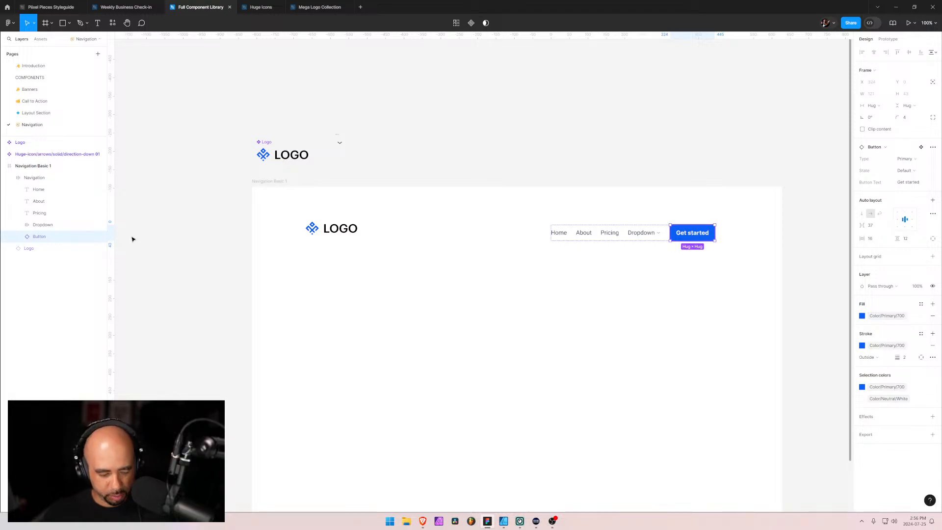
pyautogui.hotkey('ctrl', 'd')
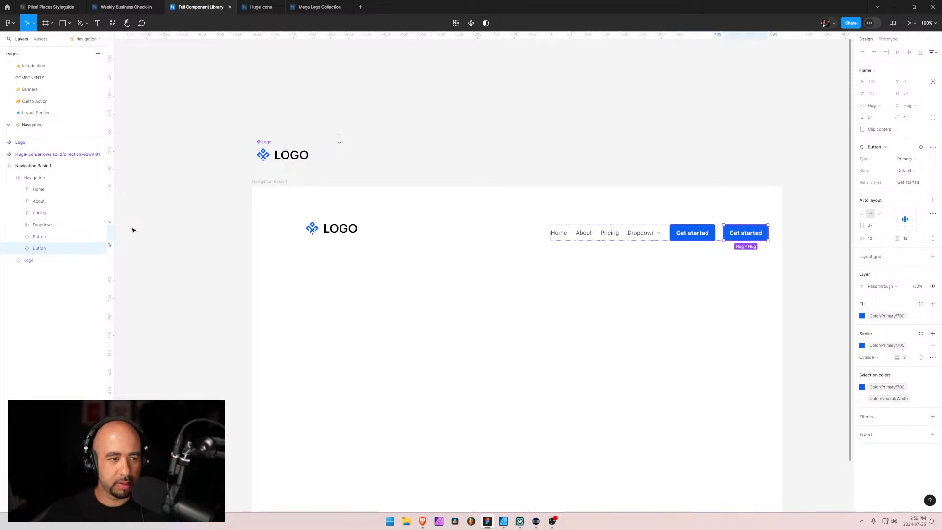
pyautogui.doubleClick(693, 234)
pyautogui.press('Return')
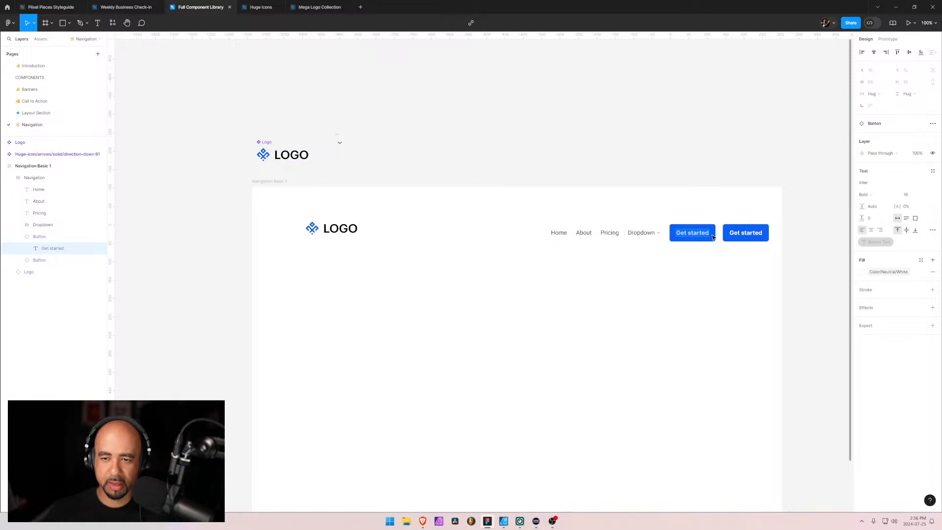
pyautogui.press('Escape')
# Set the first Get started button's Type property to Primary Reverse
pyautogui.click(35, 240)
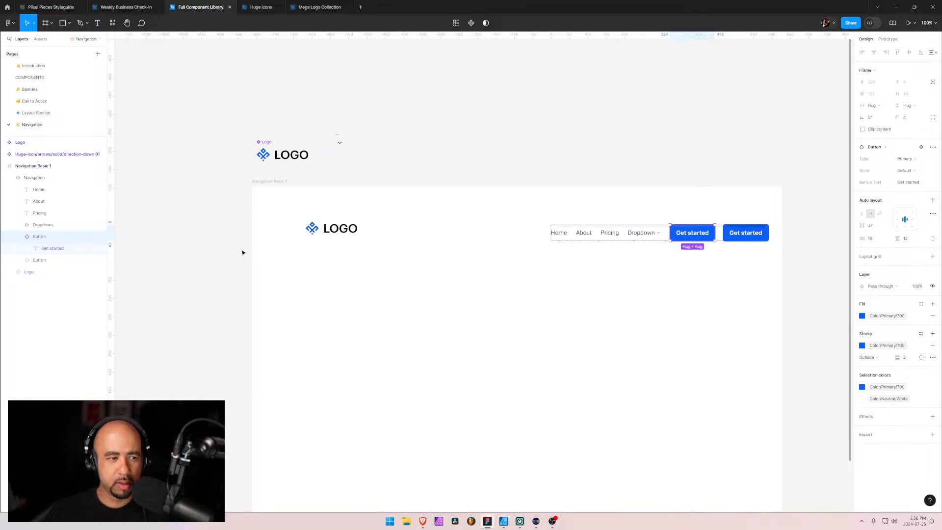
pyautogui.click(918, 160)
pyautogui.click(910, 168)
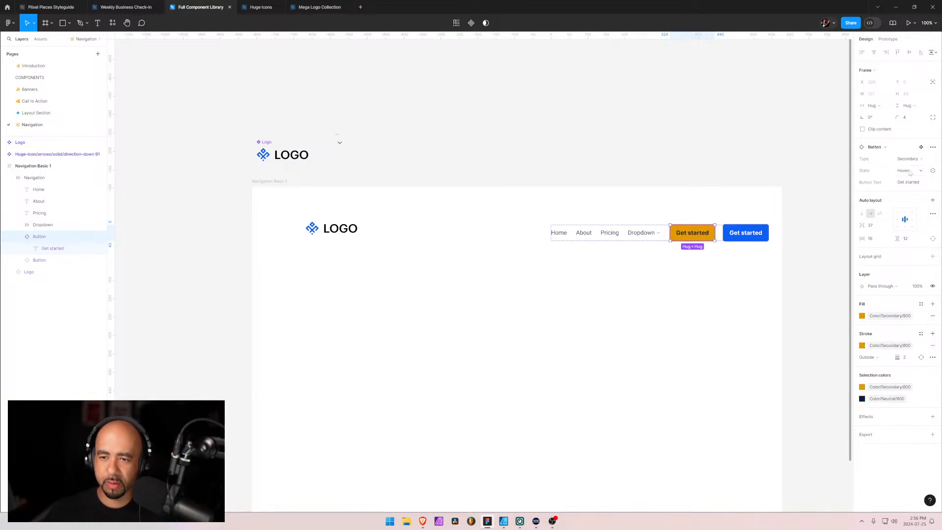
pyautogui.click(910, 158)
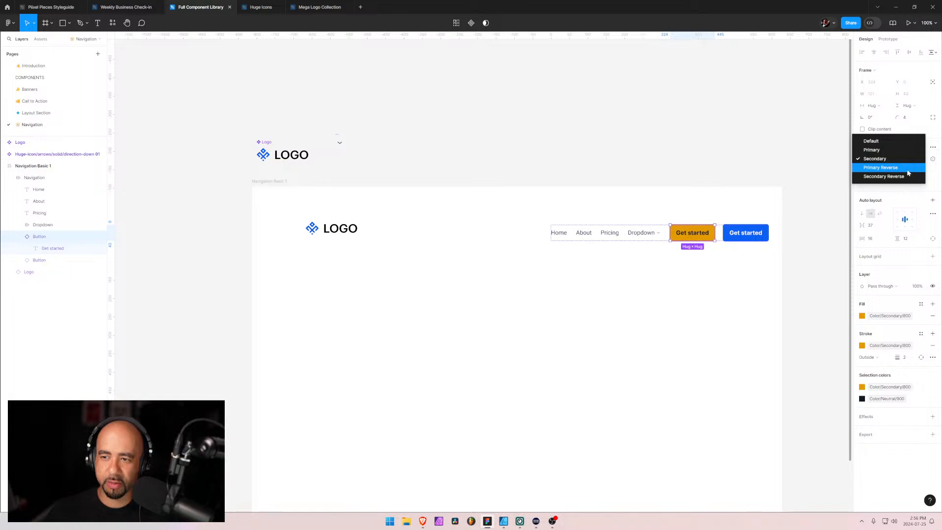
pyautogui.click(915, 165)
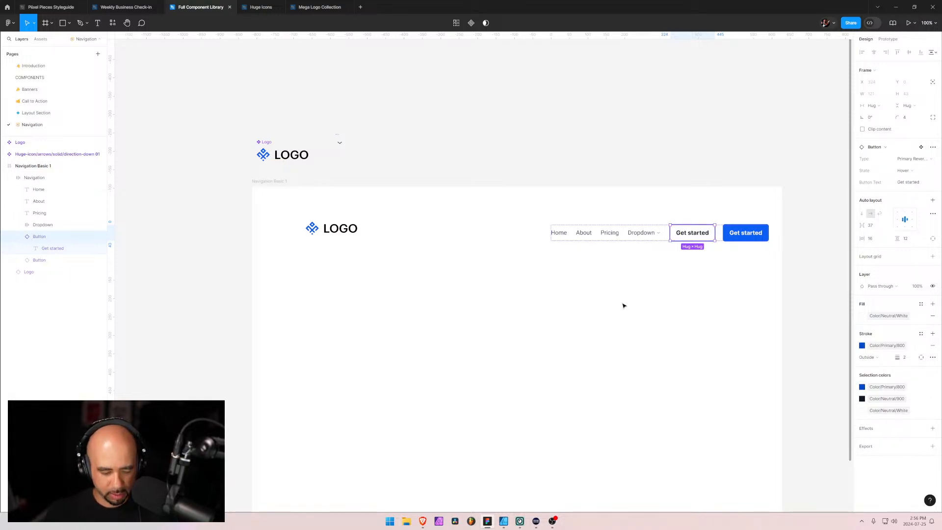
# Compare the buttons with the Navigation Basic 1 page in Brave and the Layout Section page in Figma, and return to the Navigation page
pyautogui.hotkey('alt', 'Tab')
pyautogui.click(449, 249)
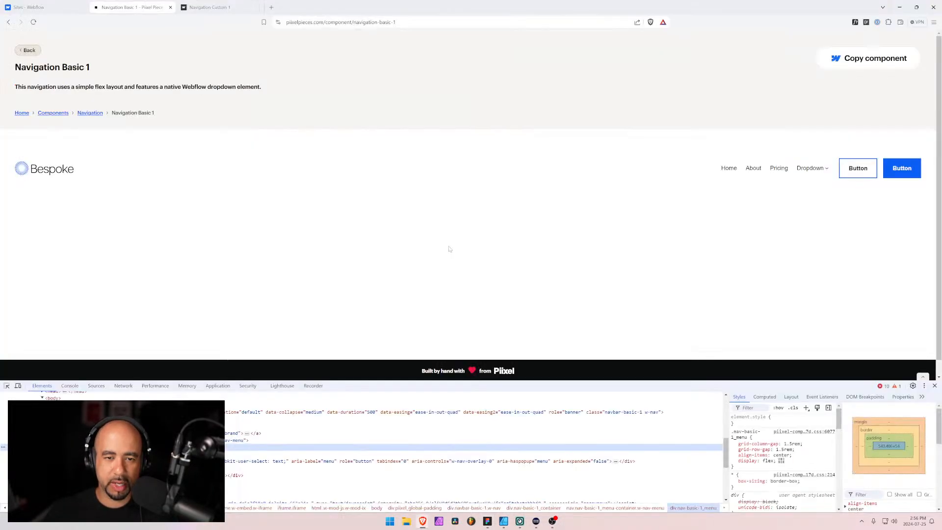
pyautogui.hotkey('alt', 'Tab')
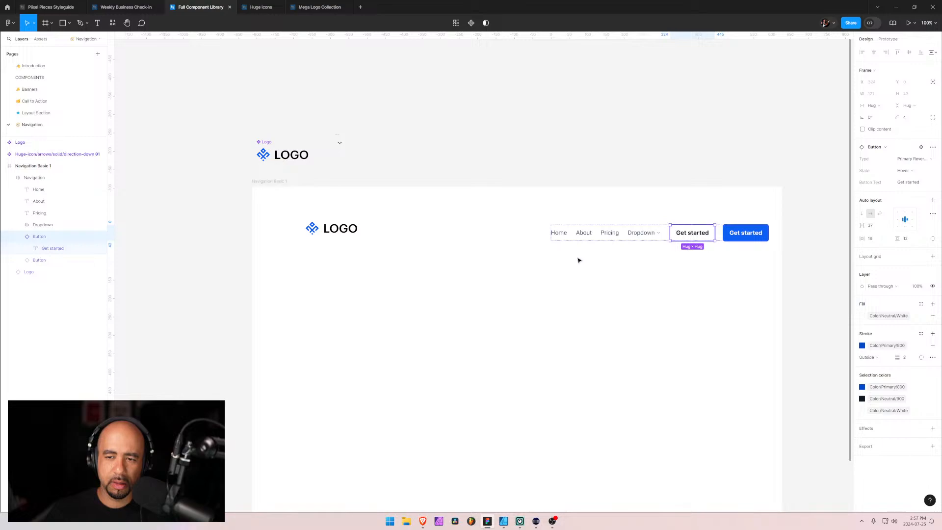
pyautogui.hotkey('alt', 'Tab')
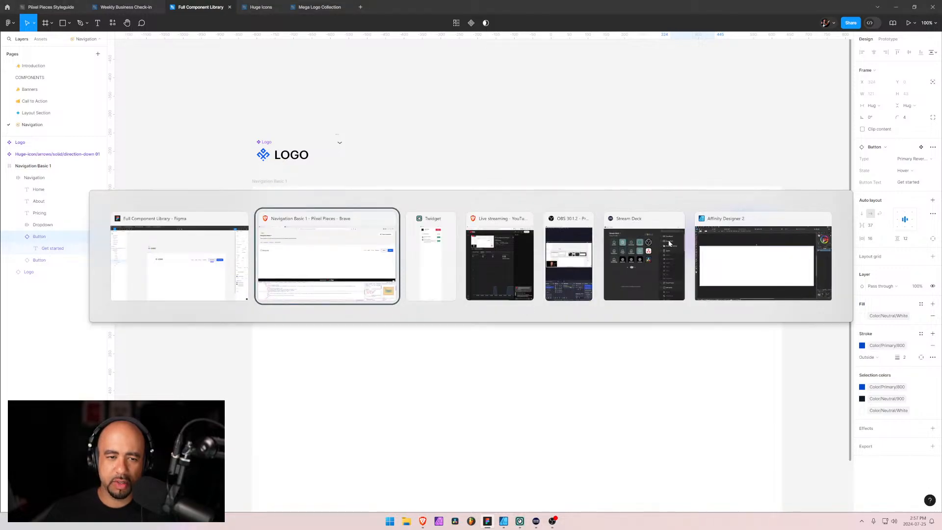
pyautogui.click(180, 260)
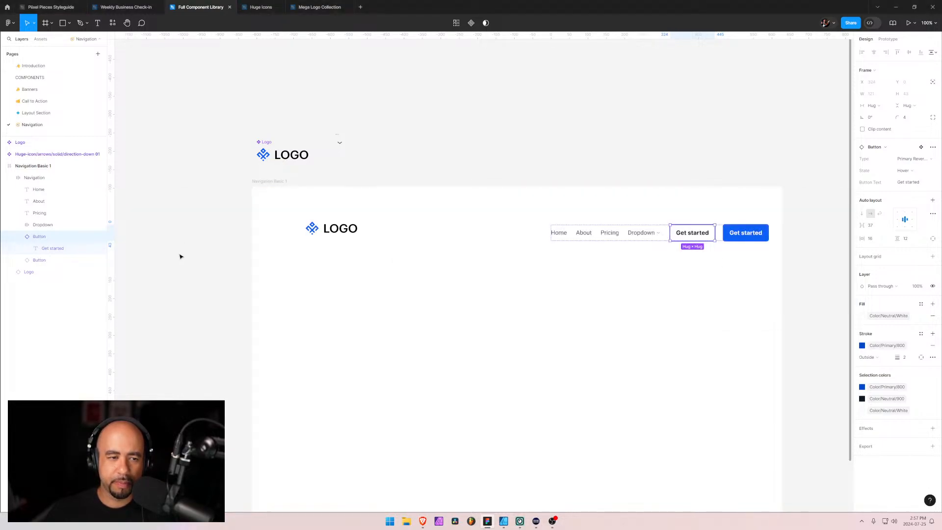
pyautogui.click(40, 116)
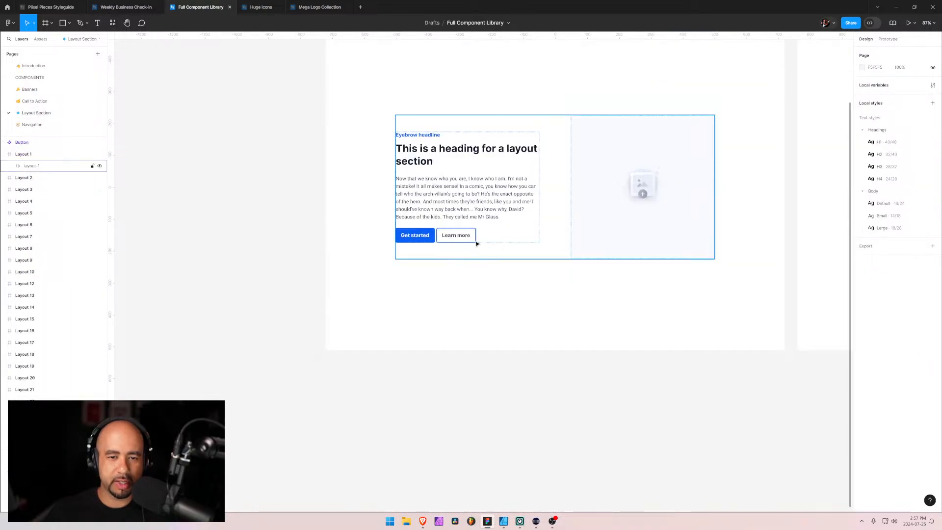
pyautogui.hotkey('alt', 'Tab')
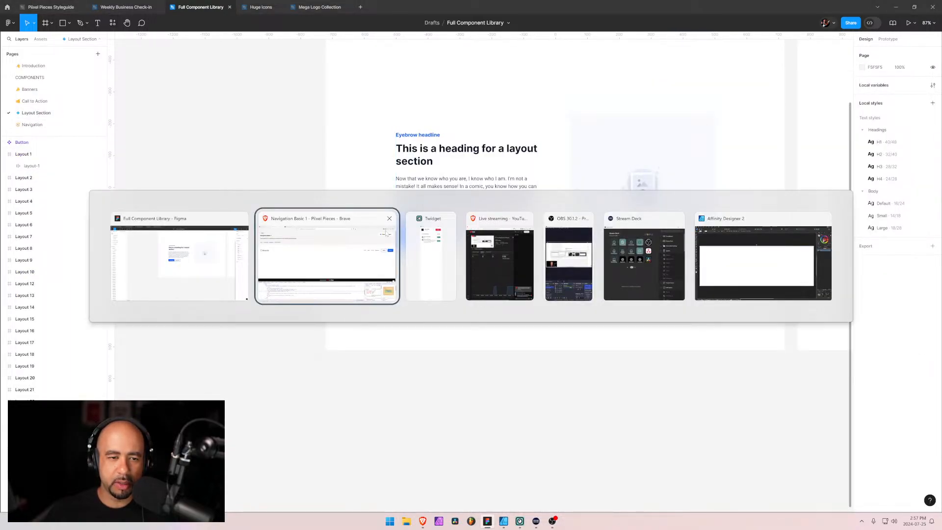
pyautogui.hotkey('alt', 'Tab')
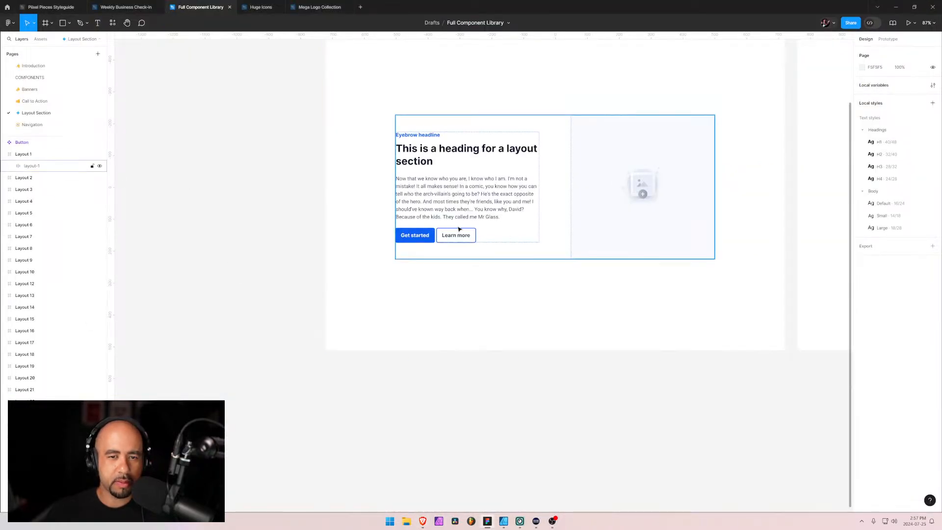
pyautogui.click(32, 125)
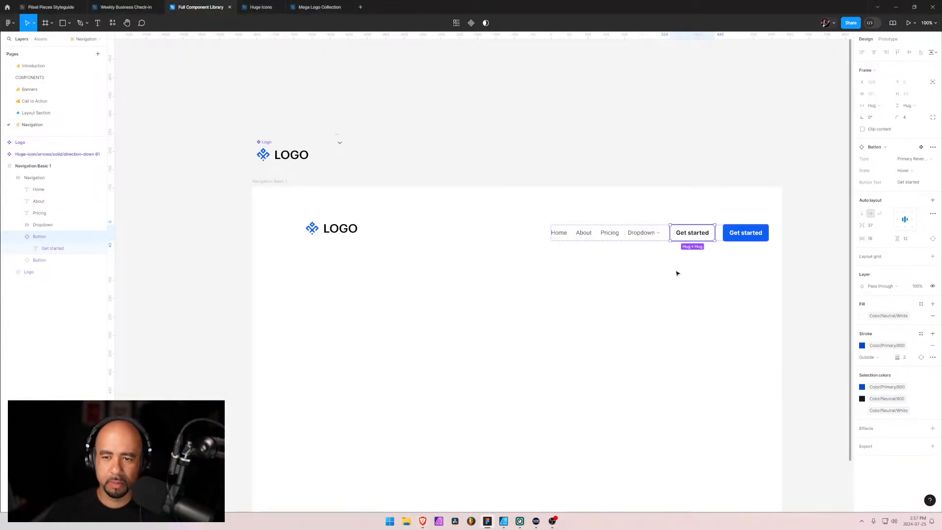
# Change the label of the outlined button in the Navigation frame to Login
pyautogui.click(732, 239)
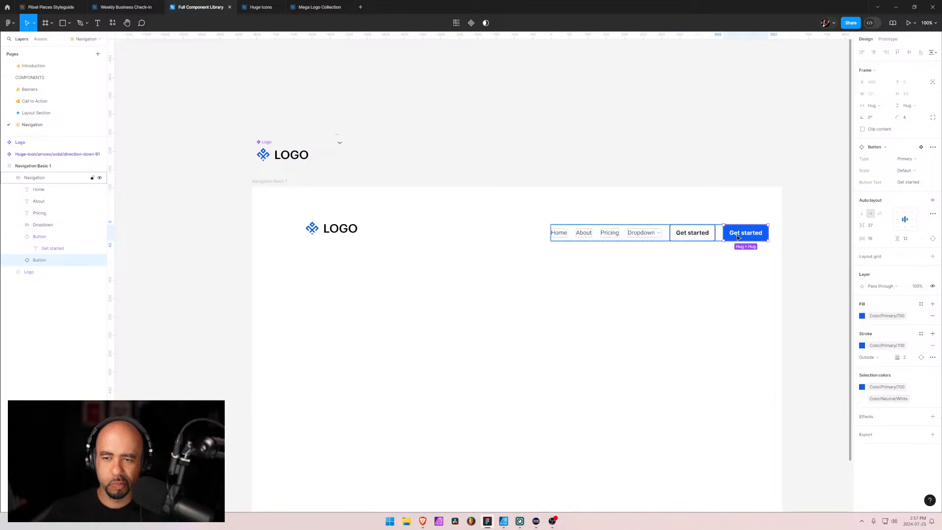
pyautogui.click(692, 235)
pyautogui.doubleClick(691, 235)
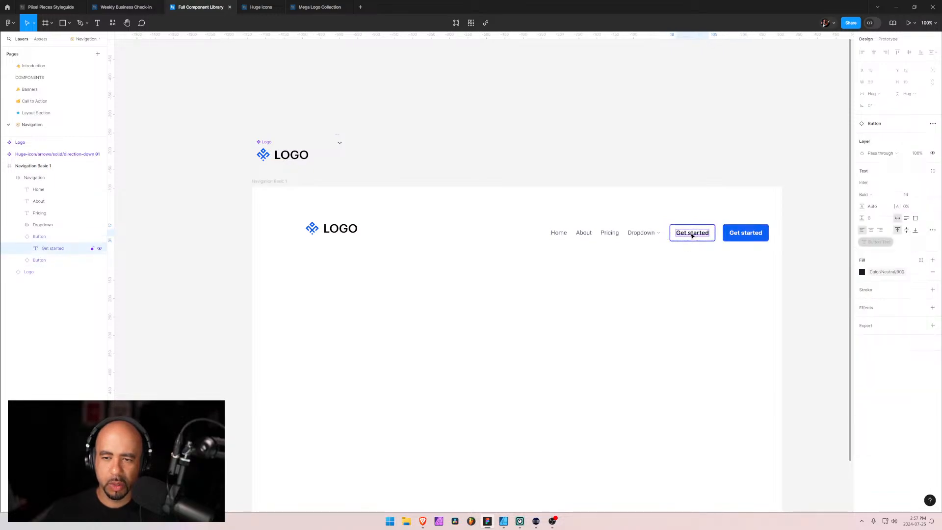
pyautogui.doubleClick(691, 235)
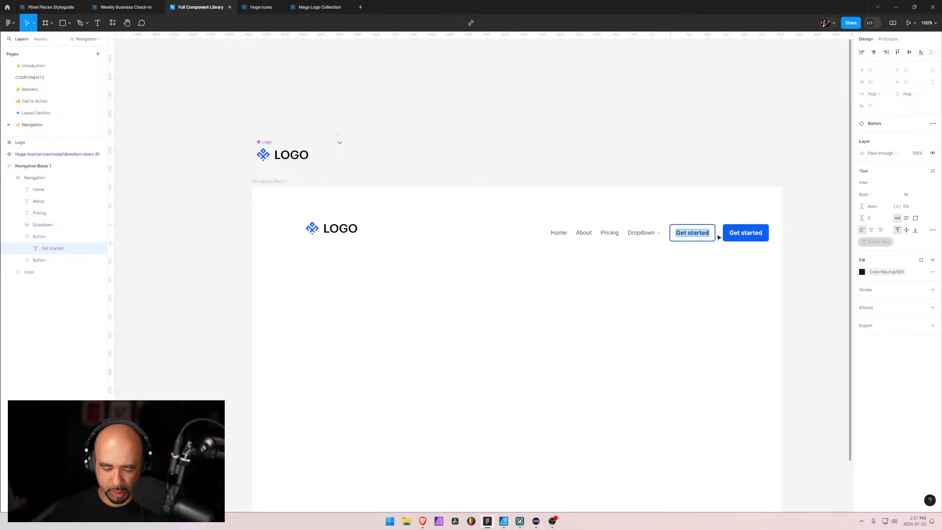
pyautogui.write('Login')
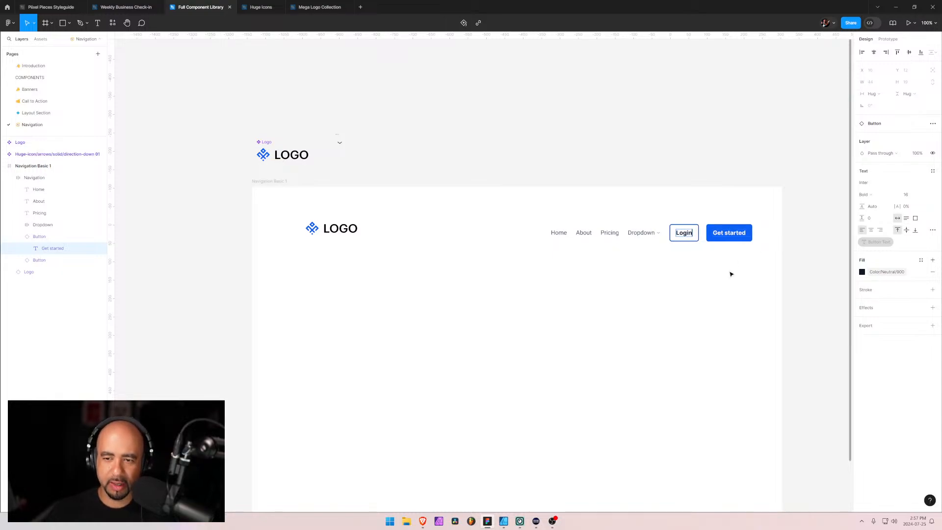
# Wrap the Login and Get started buttons in an auto layout frame named Button Group
pyautogui.click(31, 238)
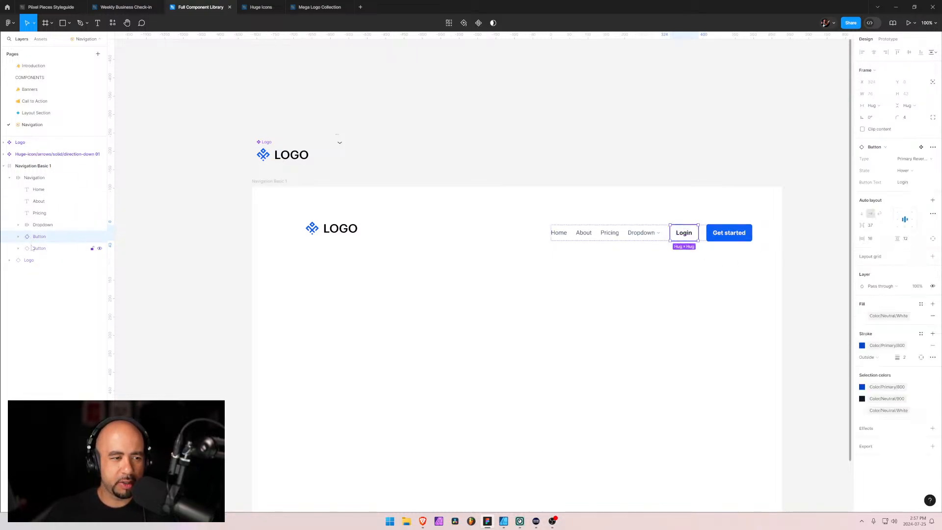
pyautogui.keyDown('shift'); pyautogui.click(31, 249); pyautogui.keyUp('shift')
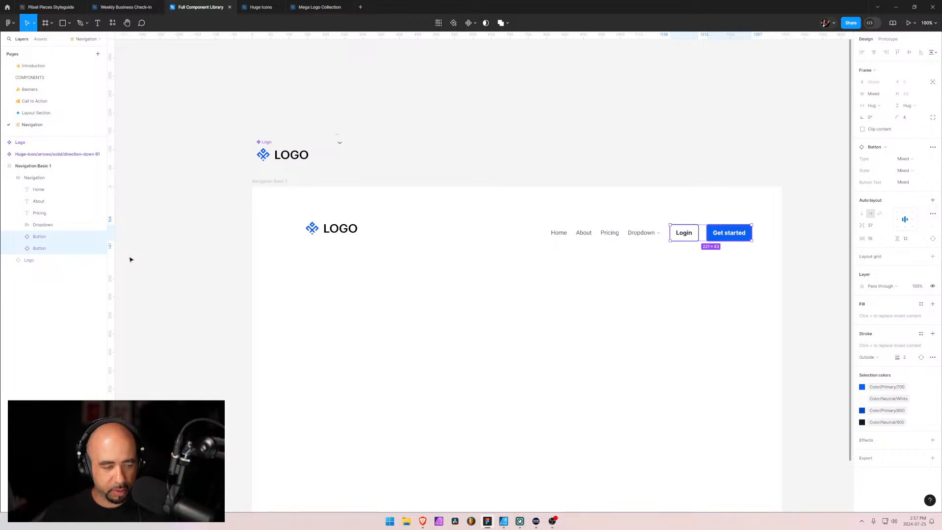
pyautogui.hotkey('shift', 'a')
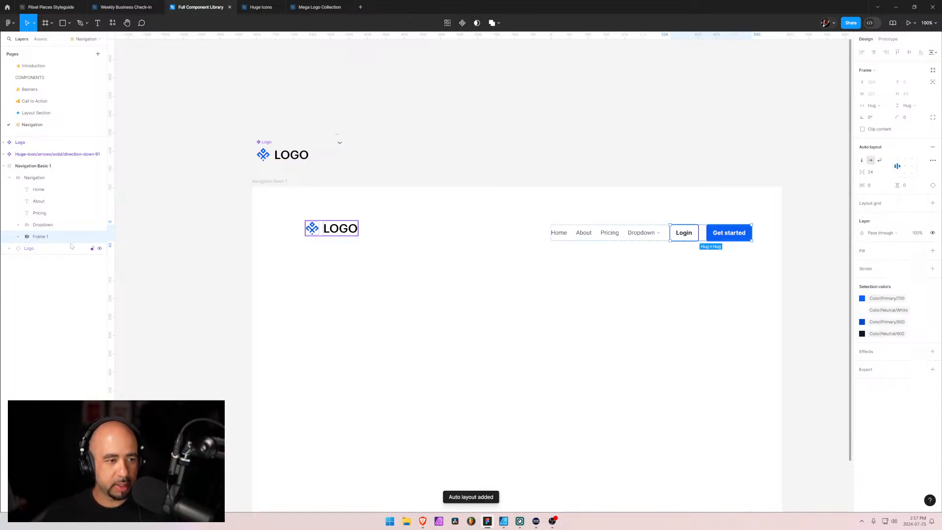
pyautogui.hotkey('ctrl', 'r')
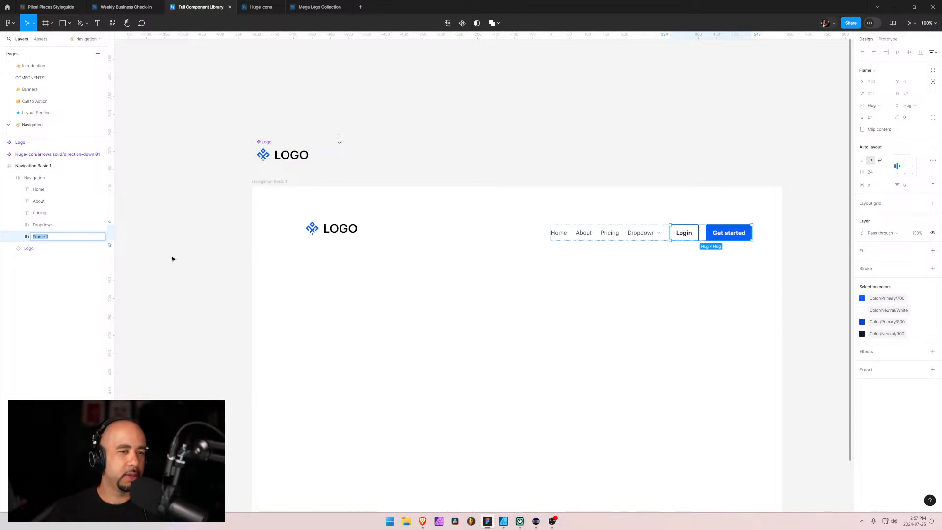
pyautogui.write('Button Group')
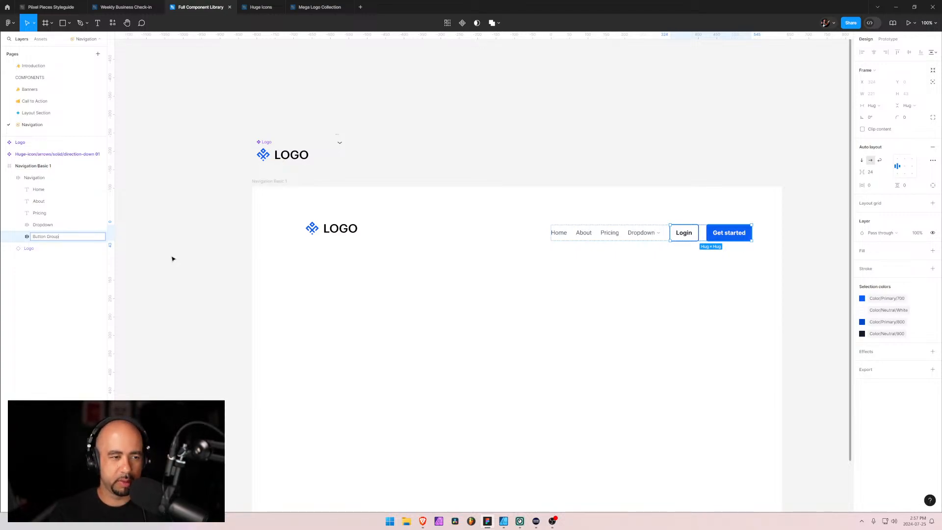
pyautogui.press('Return')
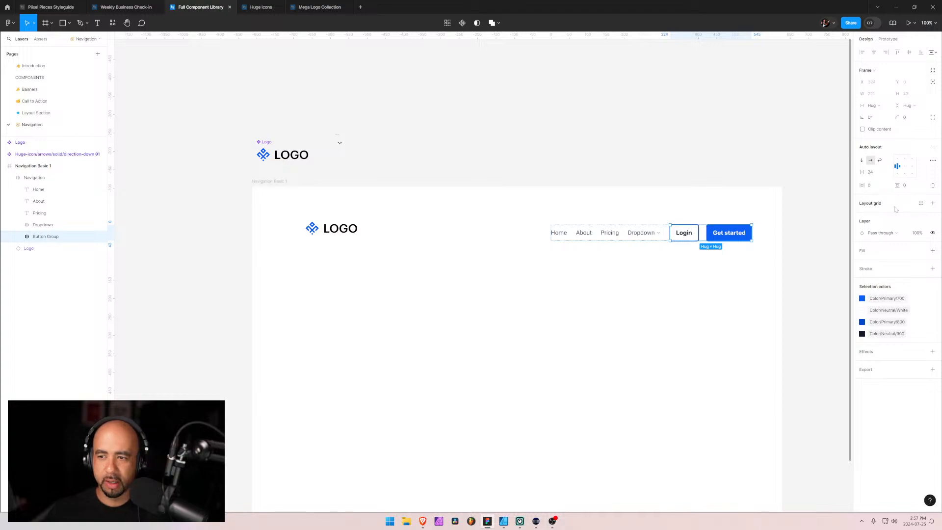
# Set the spacing between the buttons in the Button Group frame to 12
pyautogui.click(874, 175)
pyautogui.write('16')
pyautogui.press('Return')
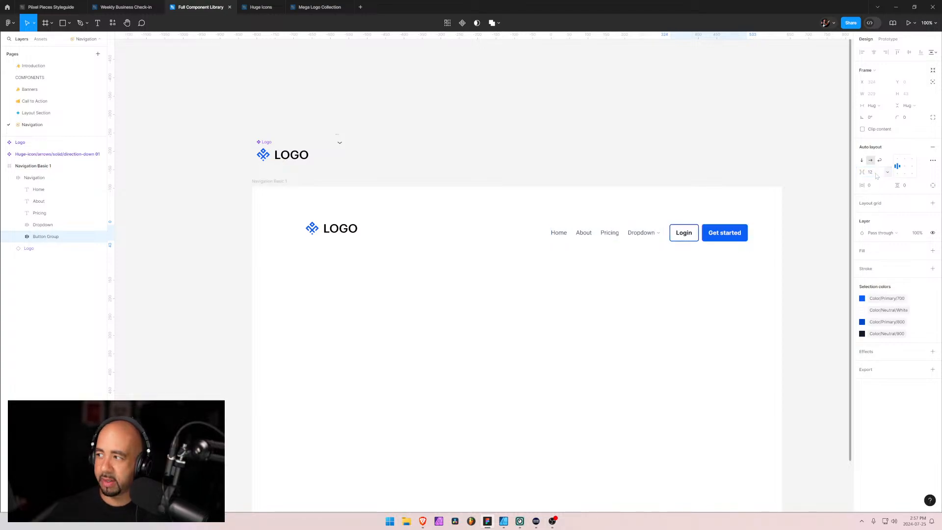
# Switch to Brave and open the Sprout UI Figma Community page from the "figma sprout UI" search results
pyautogui.click(727, 286)
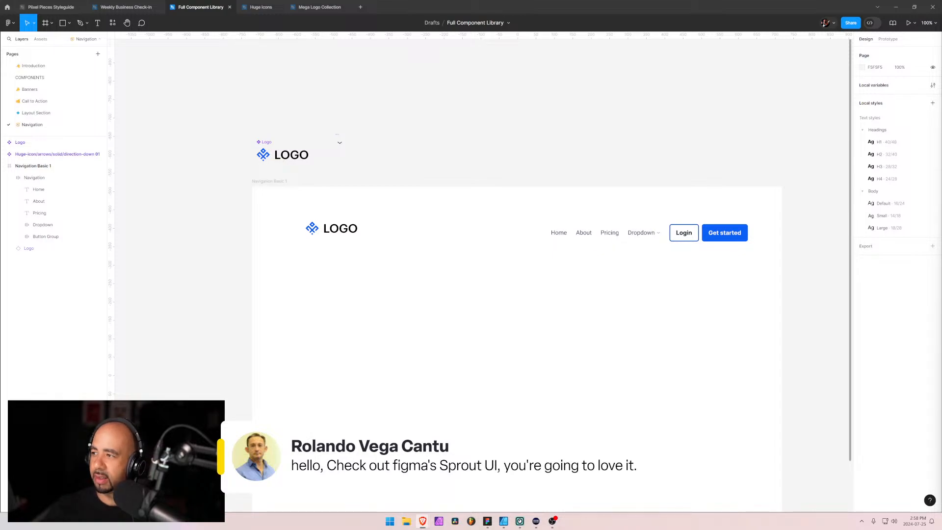
pyautogui.moveTo(941, 196); pyautogui.dragTo(486, 97)
pyautogui.click(493, 224)
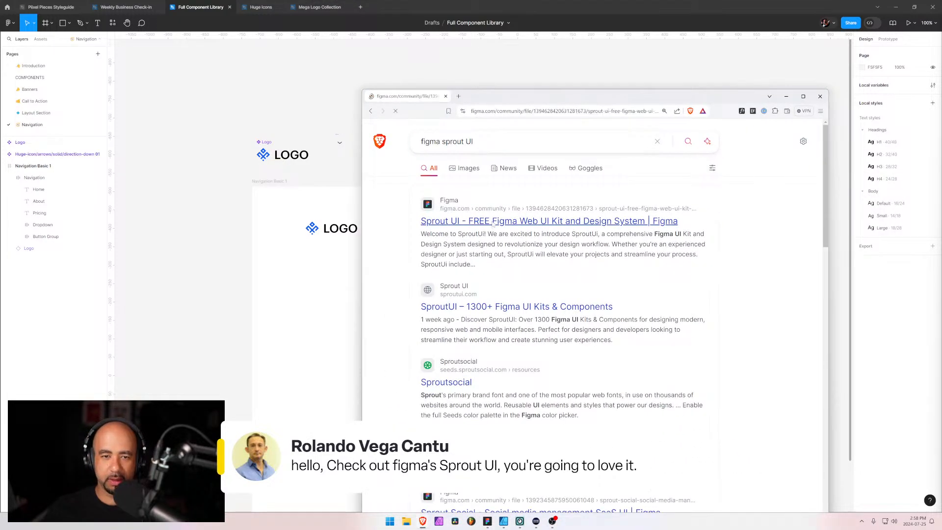
pyautogui.moveTo(557, 99); pyautogui.dragTo(465, 48)
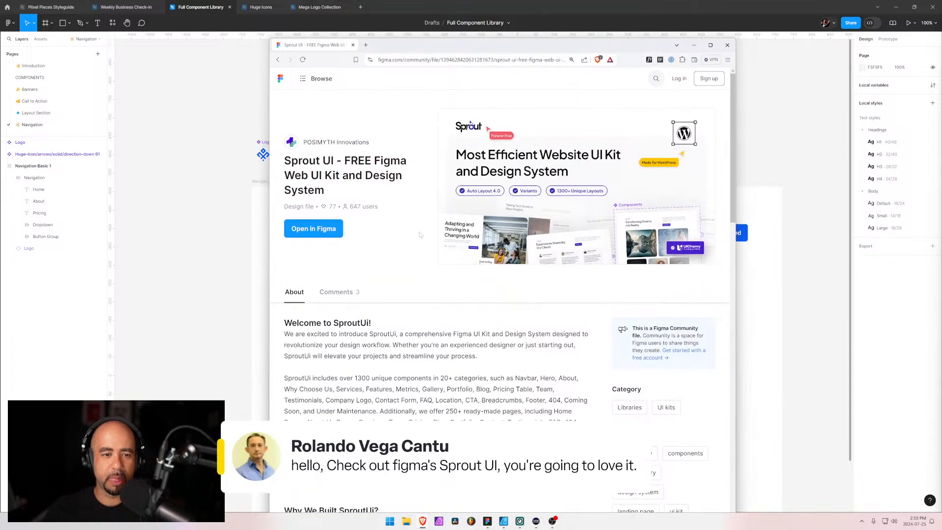
# Read through the Sprout UI description, its component categories, the file preview and the comments
pyautogui.scroll(-4, 424, 332)
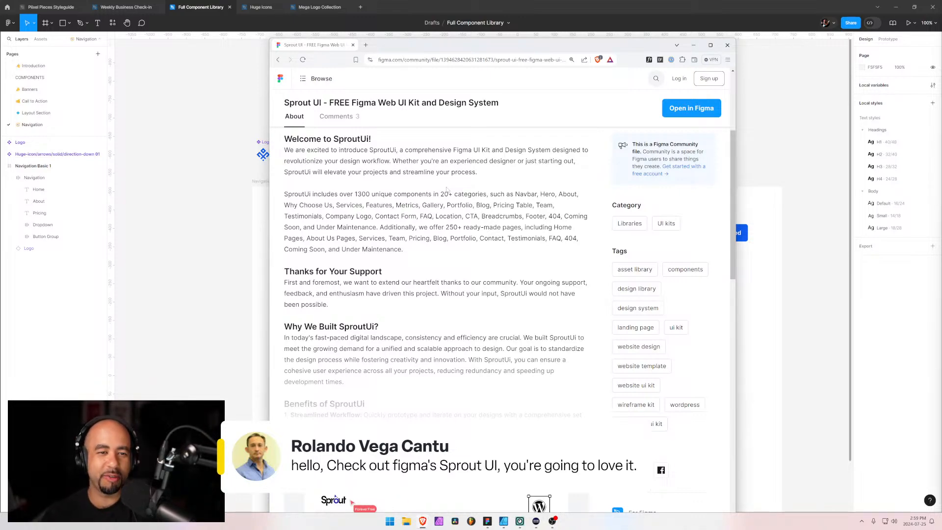
pyautogui.scroll(-2, 447, 189)
pyautogui.scroll(2, 447, 189)
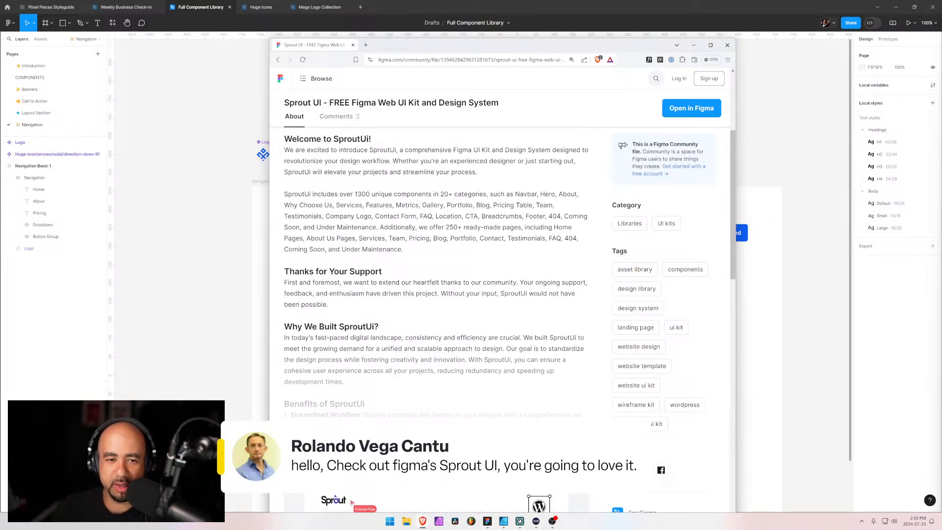
pyautogui.moveTo(361, 194); pyautogui.dragTo(384, 193)
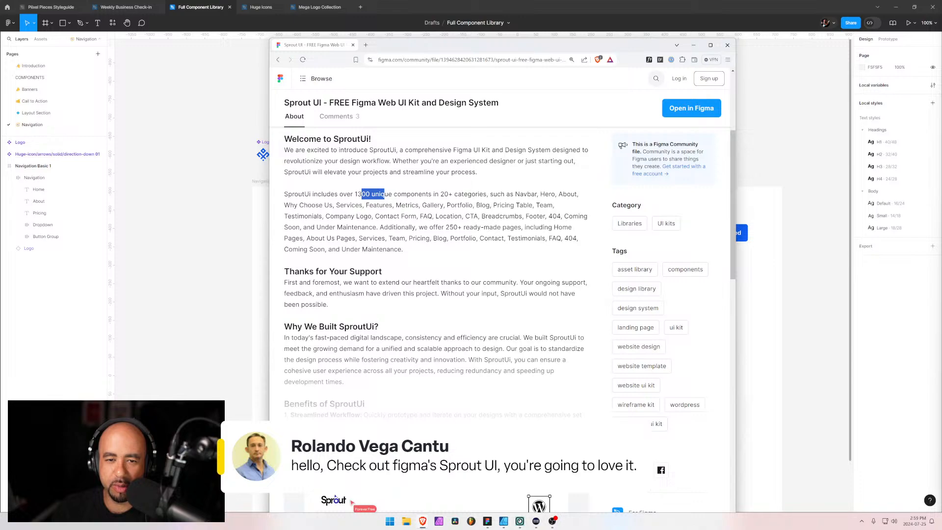
pyautogui.moveTo(478, 195); pyautogui.dragTo(545, 195)
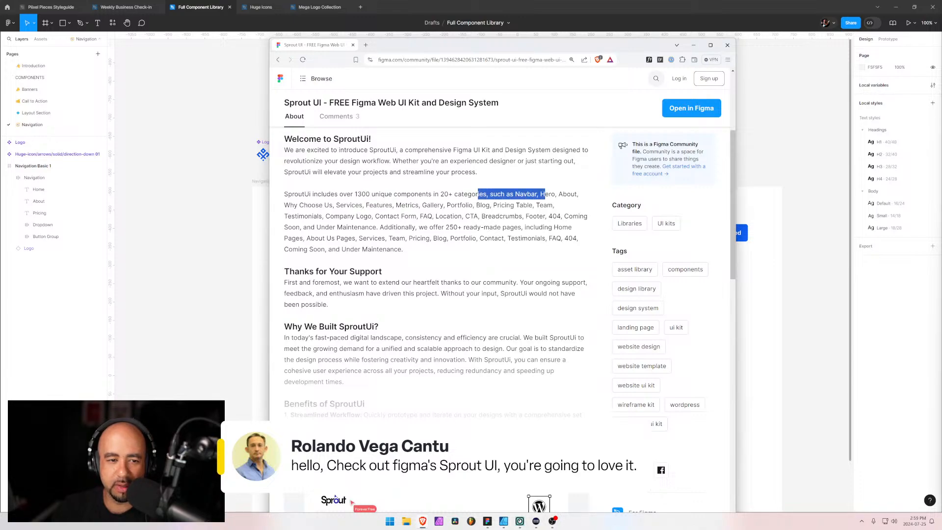
pyautogui.moveTo(338, 205); pyautogui.dragTo(470, 216)
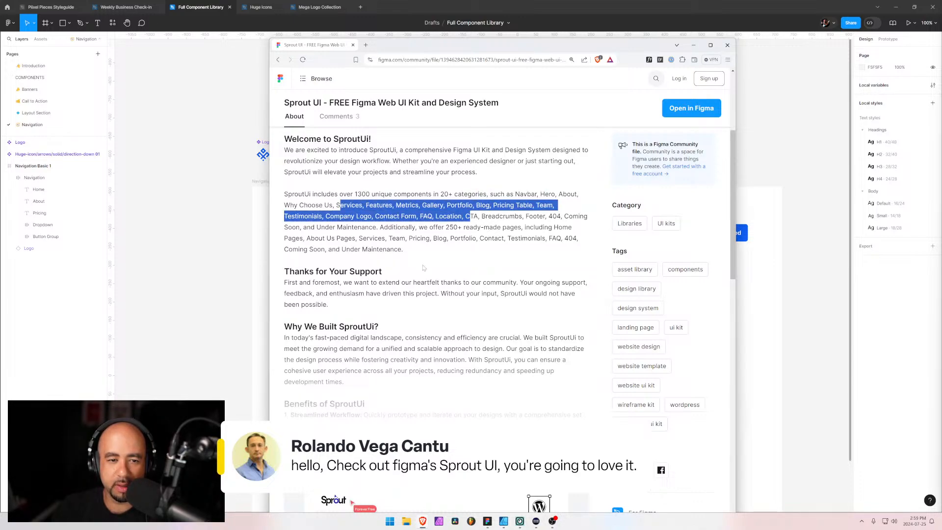
pyautogui.scroll(-10, 424, 268)
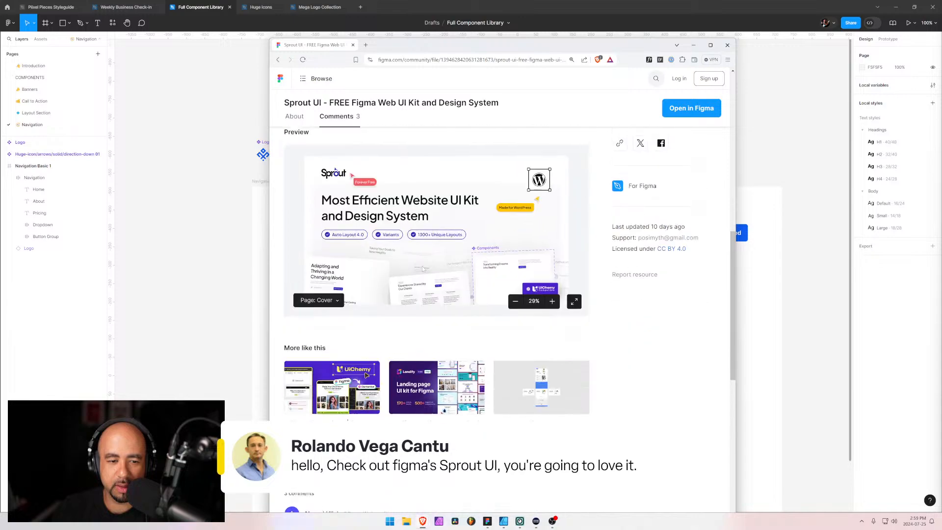
pyautogui.scroll(-5, 423, 267)
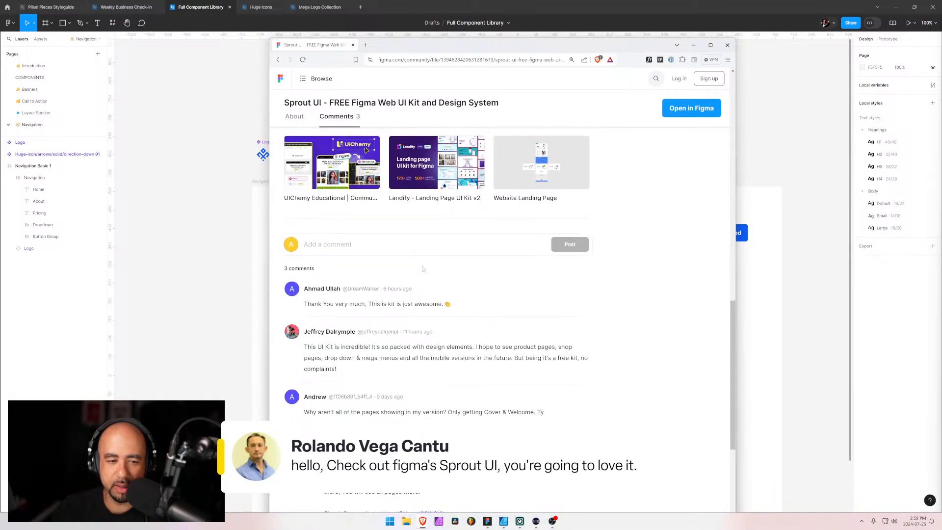
pyautogui.scroll(12, 423, 268)
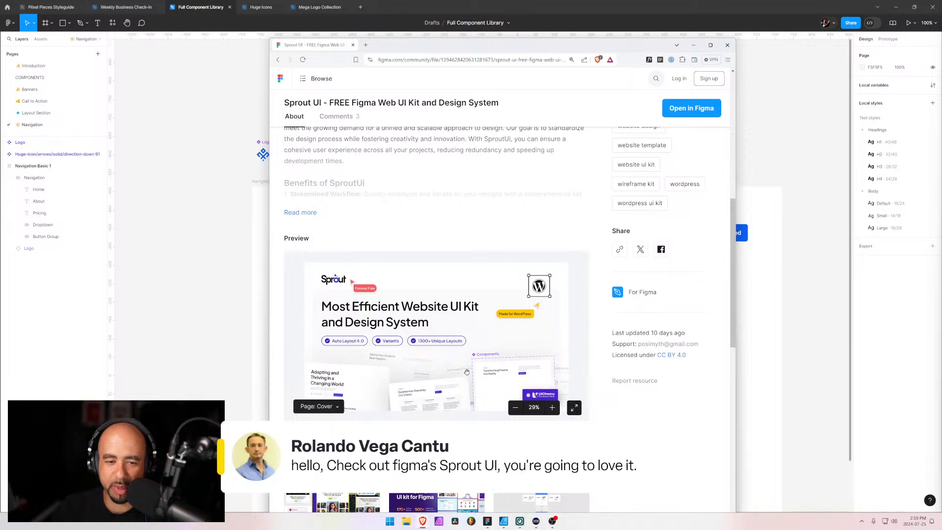
pyautogui.scroll(7, 499, 371)
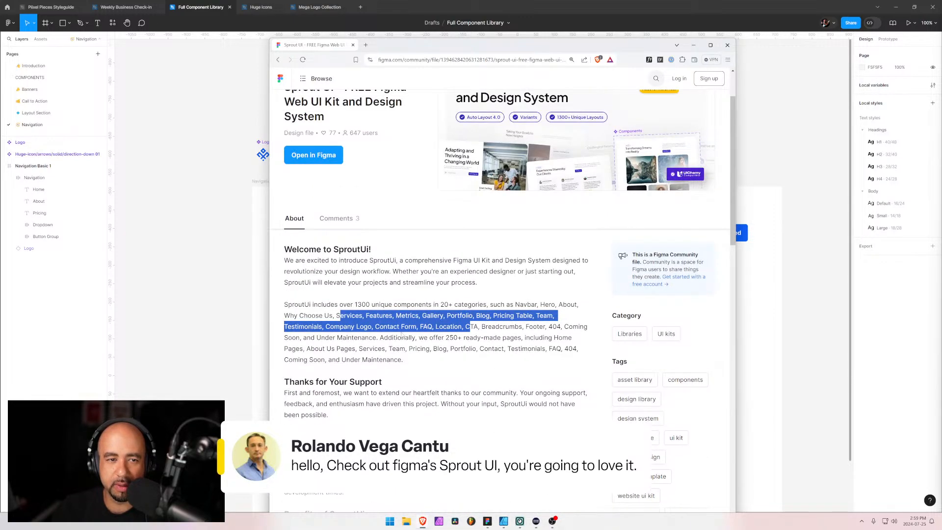
pyautogui.scroll(2, 403, 335)
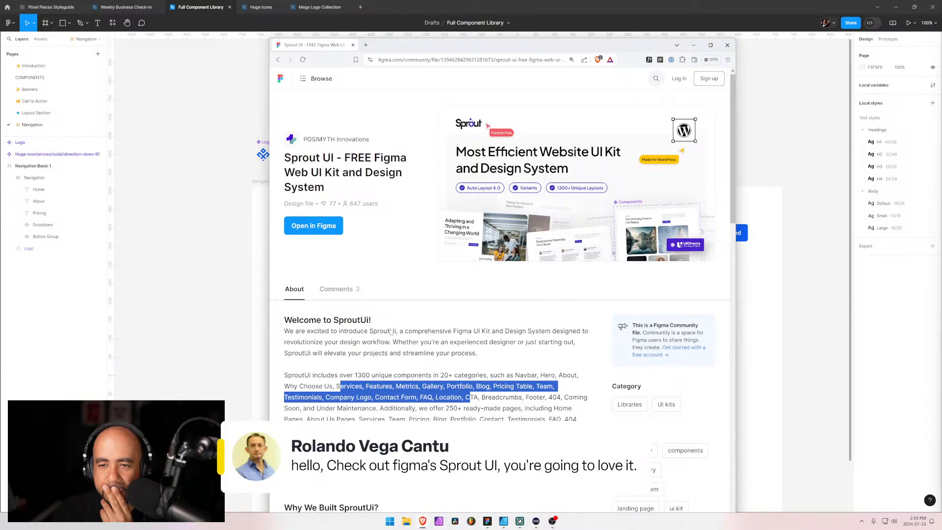
pyautogui.scroll(-10, 391, 332)
pyautogui.scroll(-1, 393, 330)
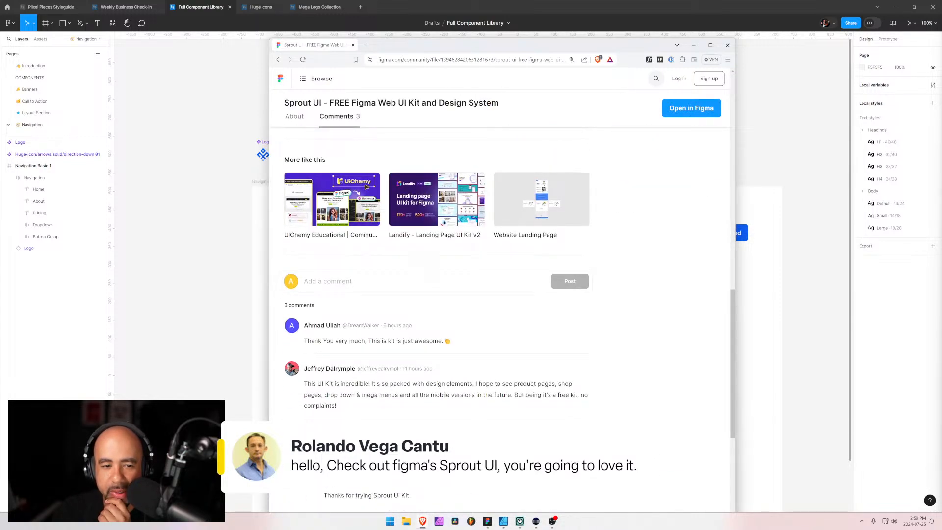
pyautogui.scroll(5, 392, 330)
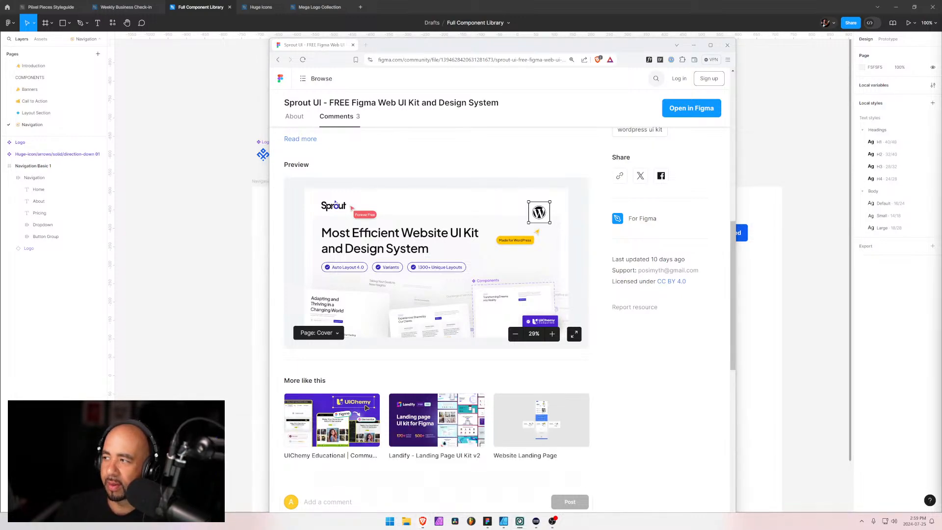
# Try to open the Sprout UI file in Figma, filling in the account e-mail and password in the sign-up form
pyautogui.click(692, 108)
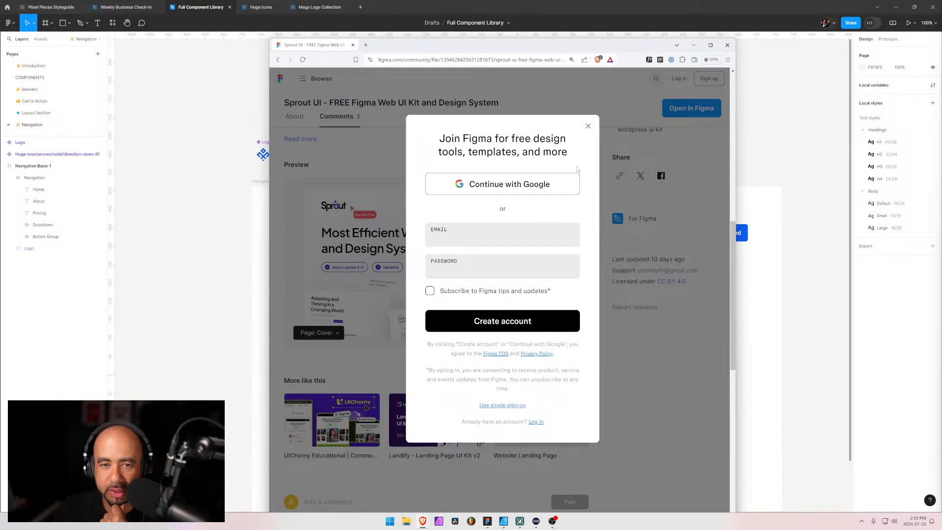
pyautogui.click(588, 126)
pyautogui.scroll(10, 441, 358)
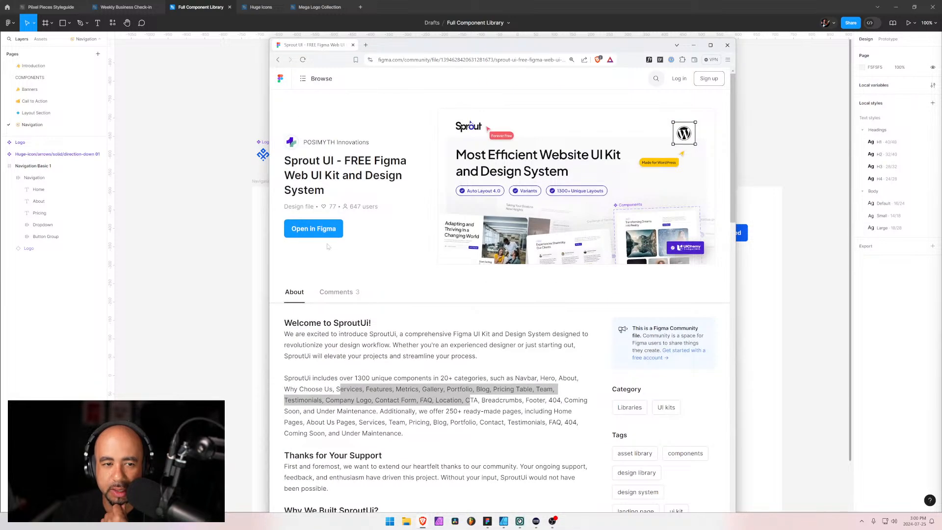
pyautogui.click(325, 226)
pyautogui.click(459, 254)
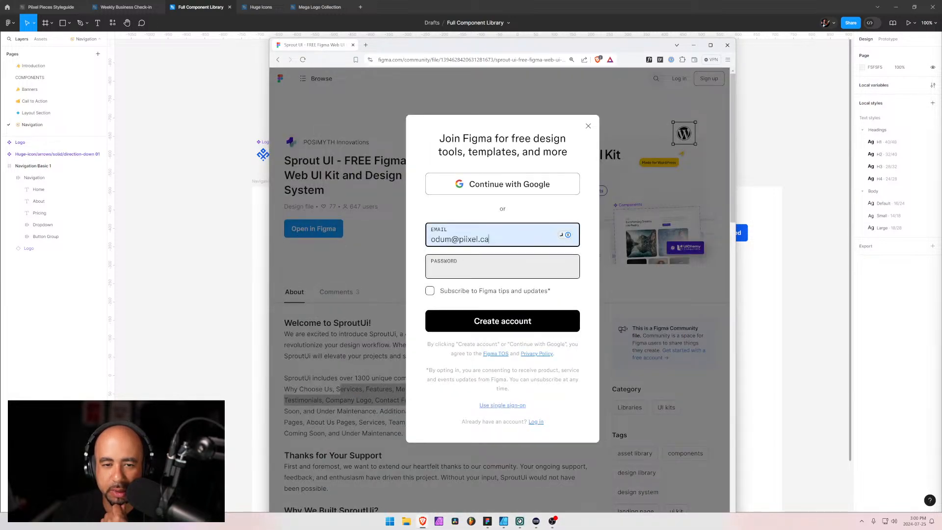
pyautogui.click(458, 266)
pyautogui.click(460, 297)
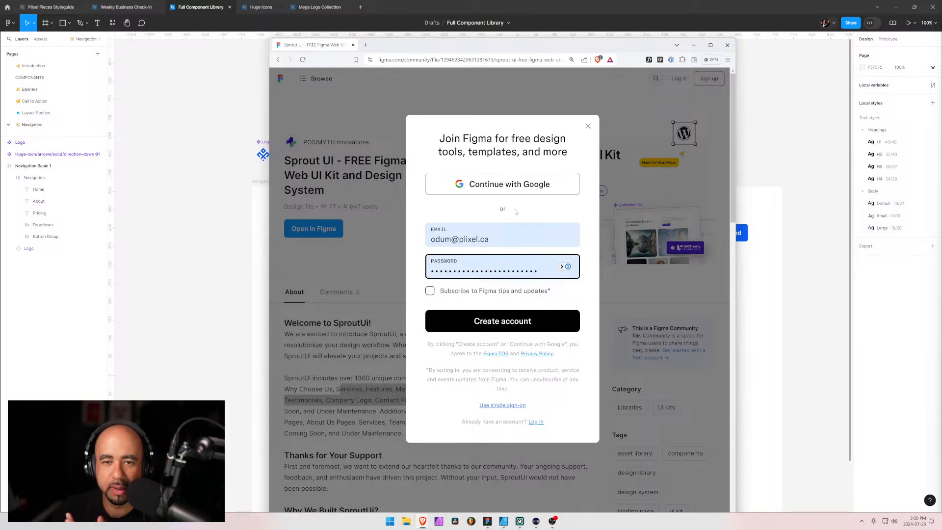
pyautogui.click(588, 126)
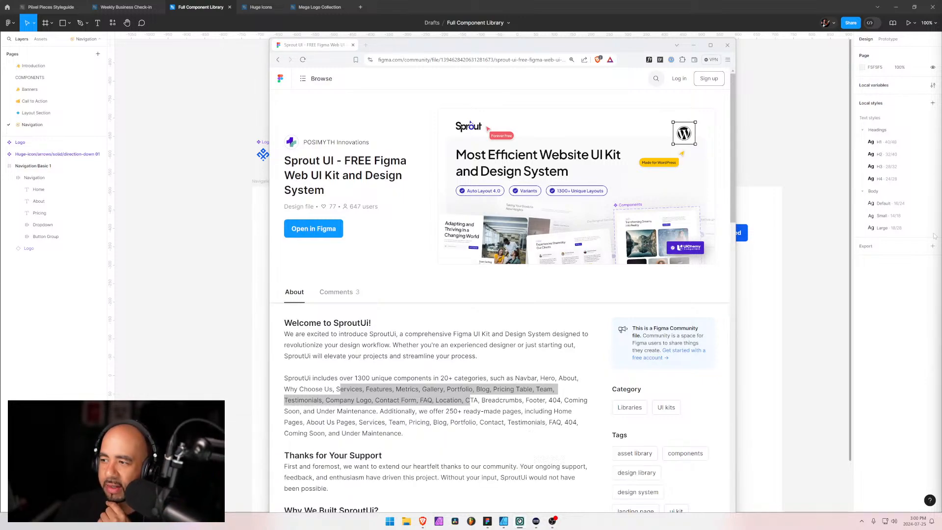
# Show the Global Style and Colors pages of the Sprout UI kit in the file preview
pyautogui.scroll(-2, 535, 325)
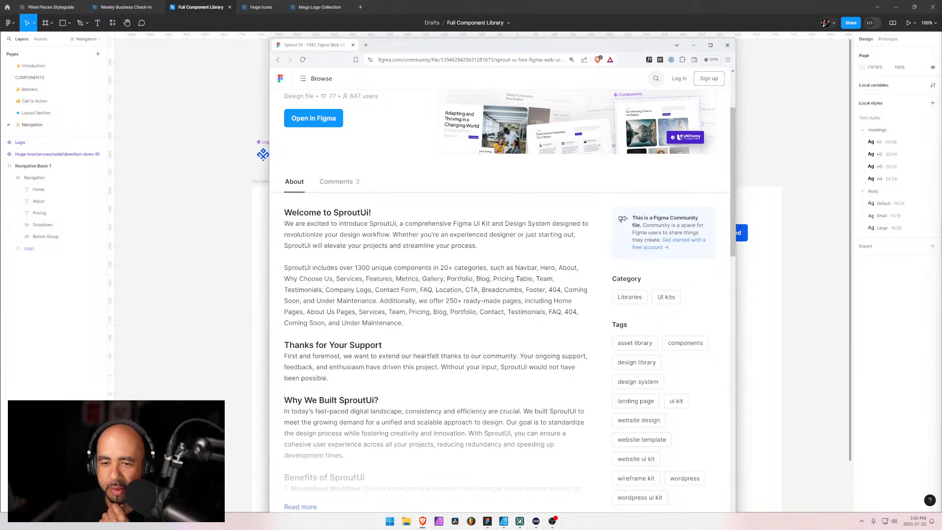
pyautogui.scroll(-2, 437, 295)
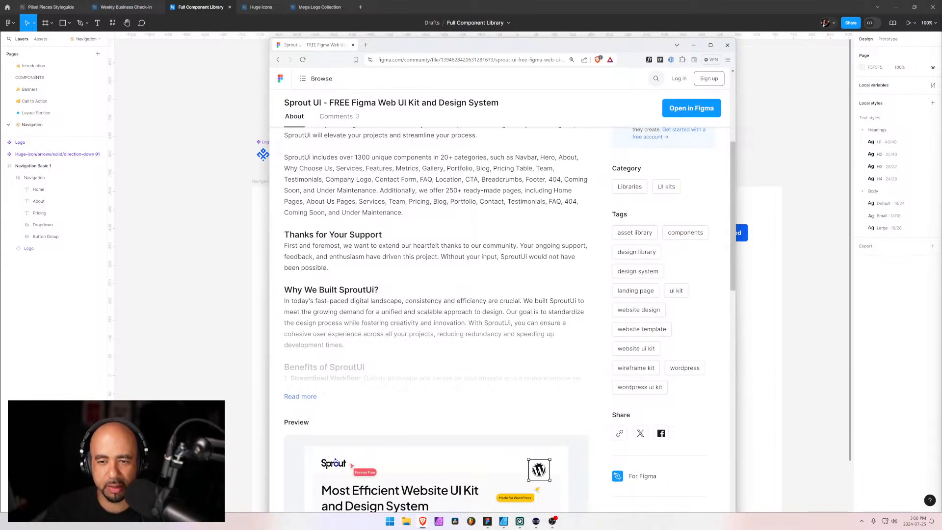
pyautogui.scroll(1, 502, 319)
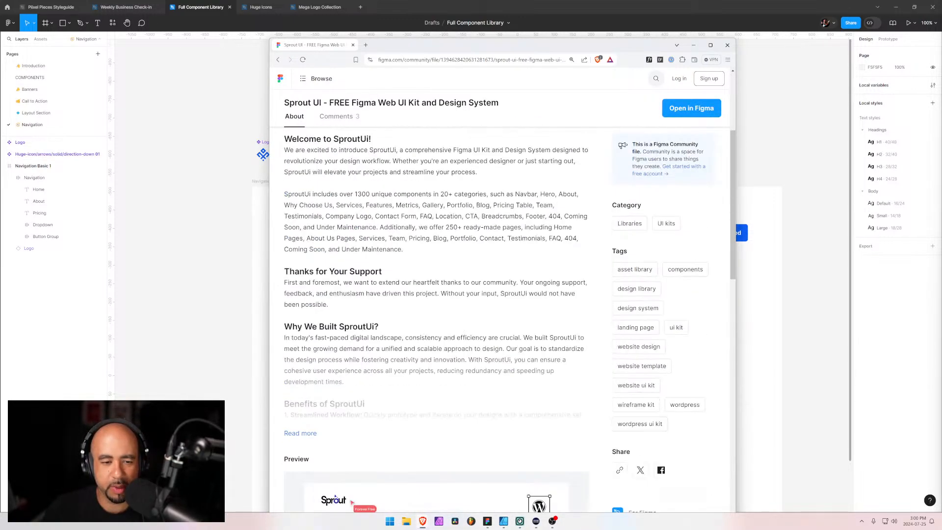
pyautogui.scroll(-7, 502, 324)
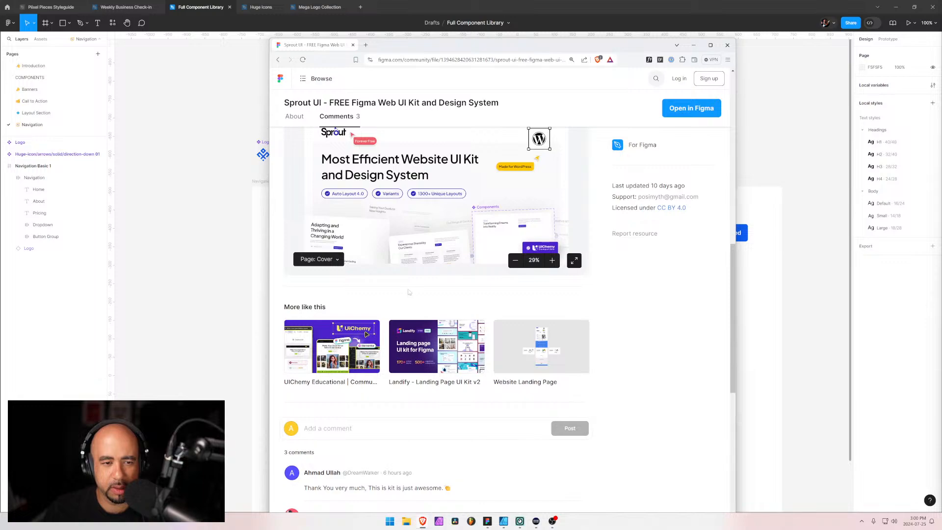
pyautogui.click(340, 263)
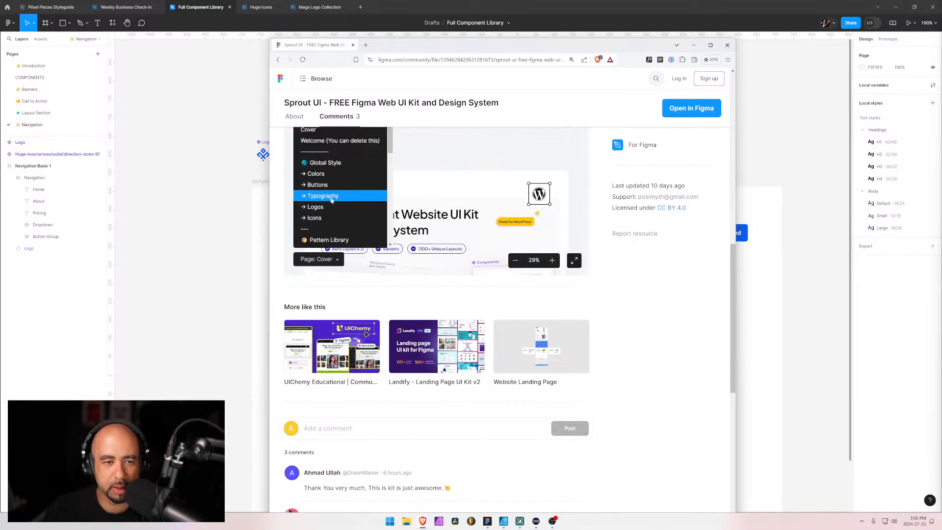
pyautogui.scroll(2, 336, 206)
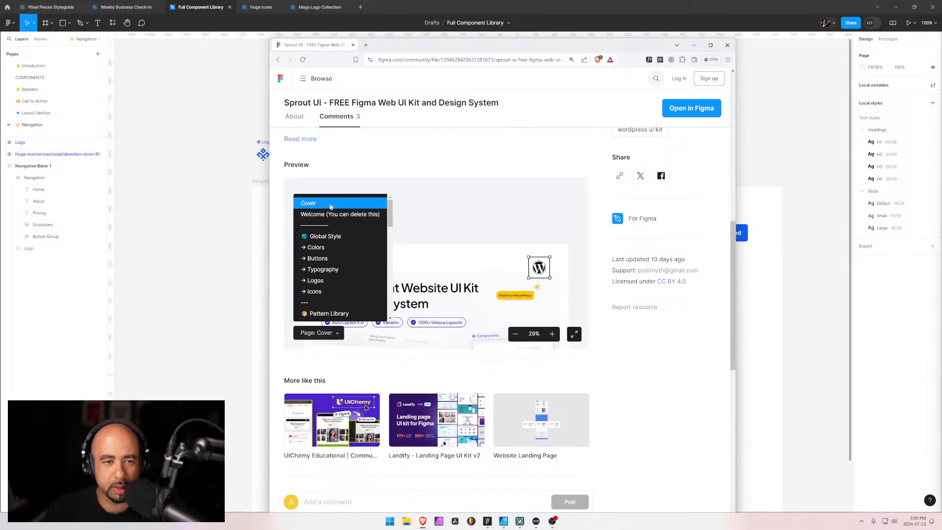
pyautogui.click(336, 236)
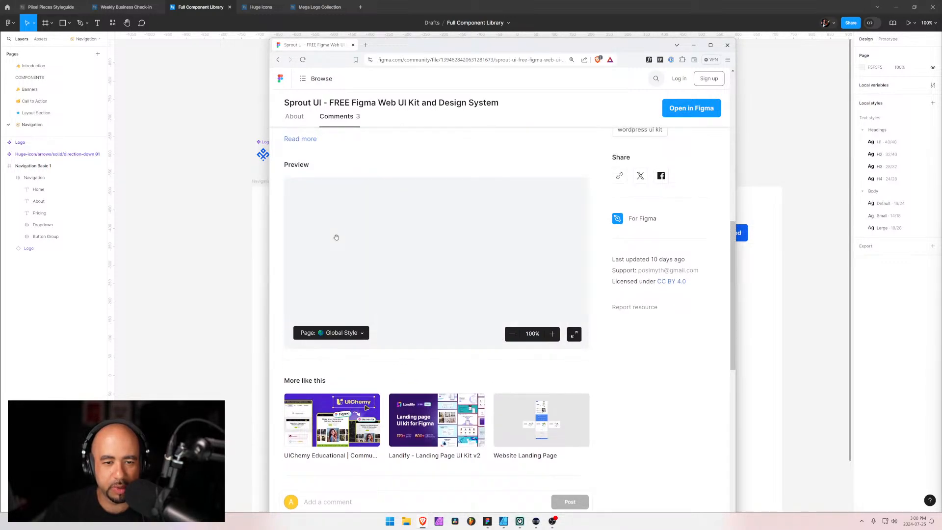
pyautogui.click(357, 334)
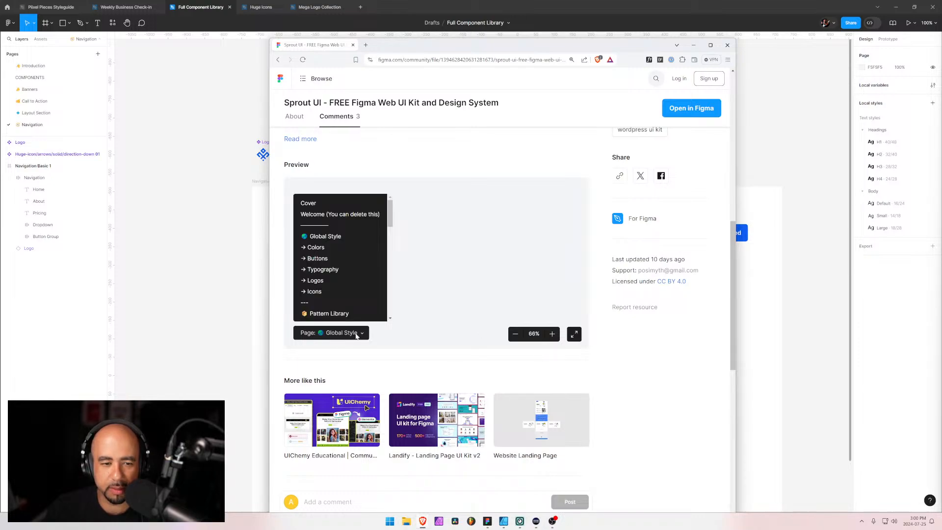
pyautogui.click(329, 248)
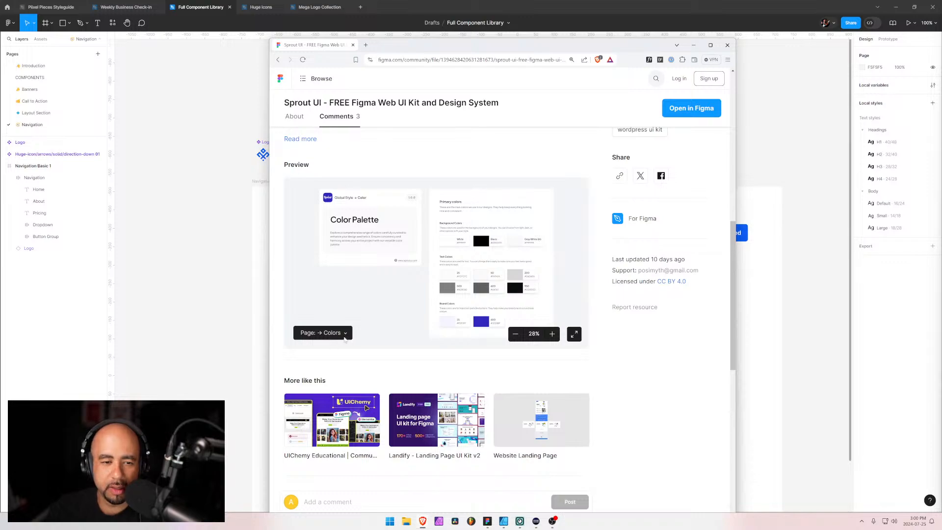
# Show the Buttons page of the Sprout UI preview full screen in a maximized window and examine the button variants
pyautogui.click(344, 336)
pyautogui.click(360, 259)
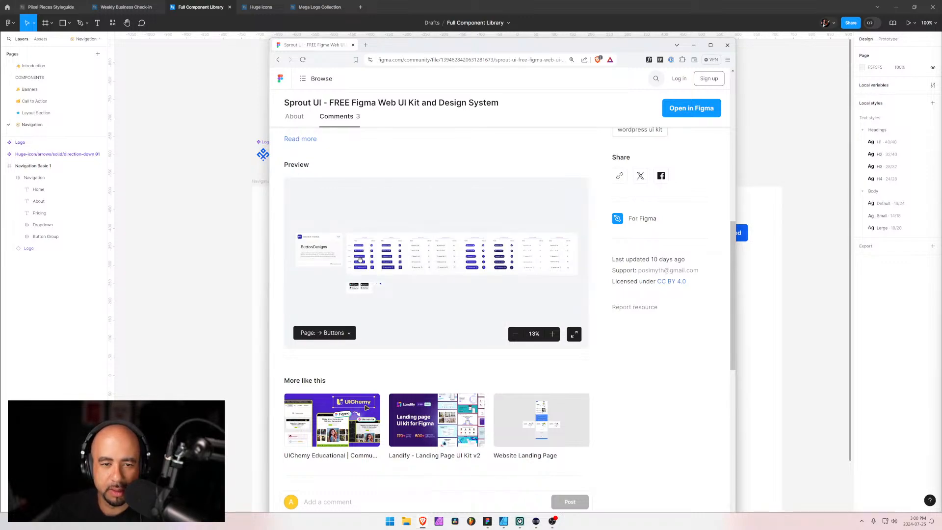
pyautogui.click(574, 335)
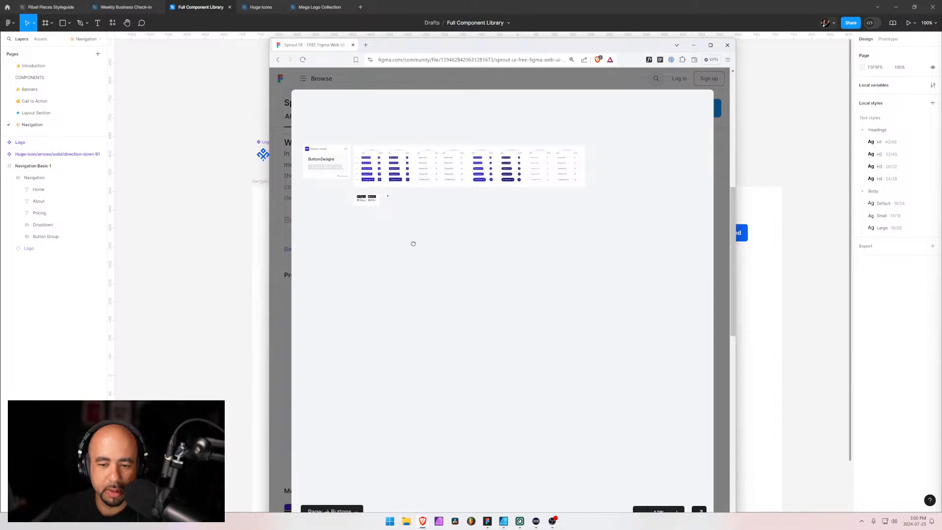
pyautogui.scroll(5, 608, 259)
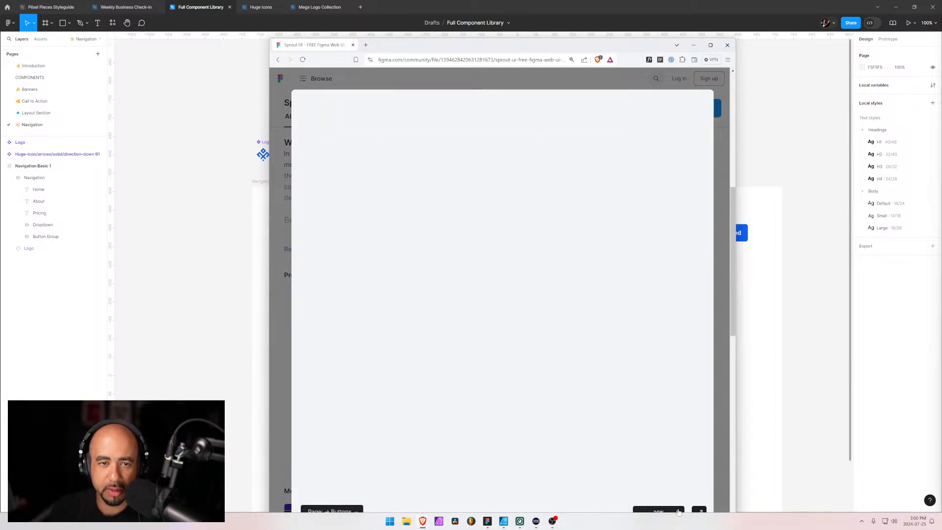
pyautogui.scroll(2, 608, 259)
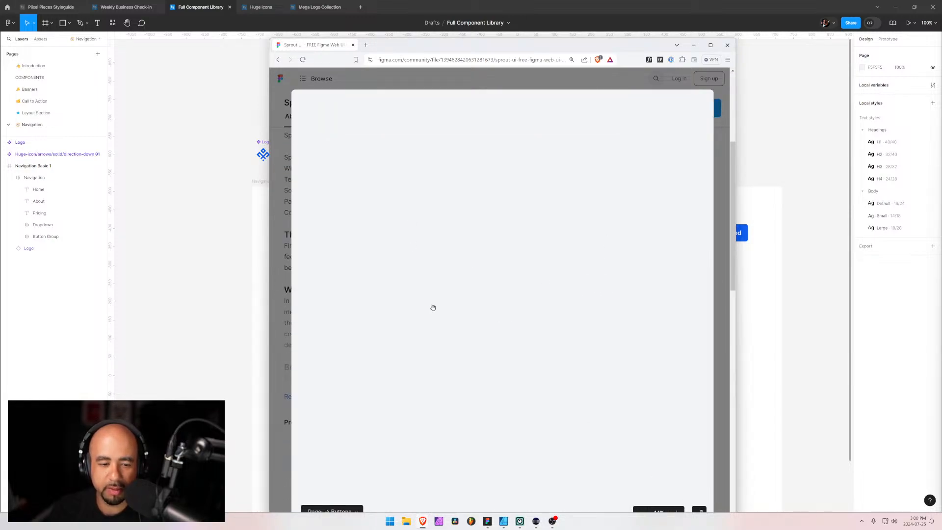
pyautogui.click(711, 44)
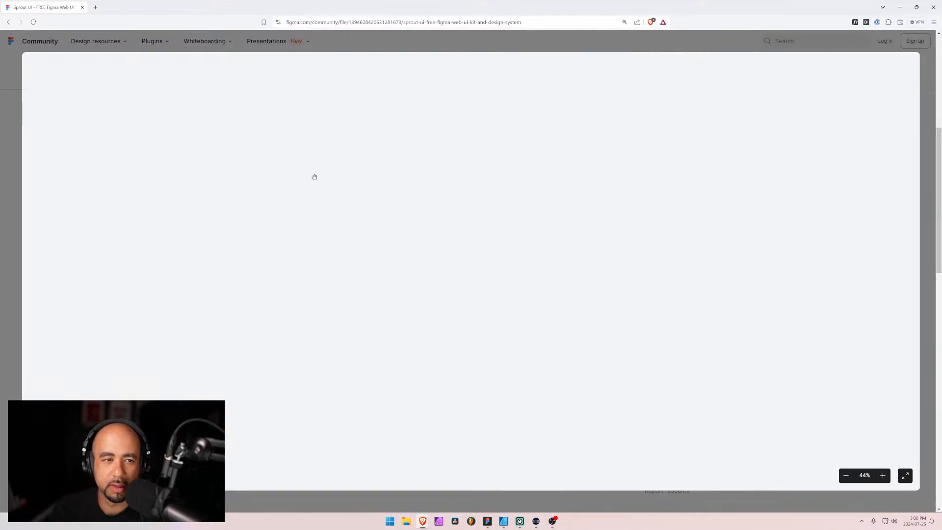
pyautogui.click(846, 476)
pyautogui.moveTo(249, 104); pyautogui.dragTo(428, 244)
pyautogui.scroll(2, 838, 468)
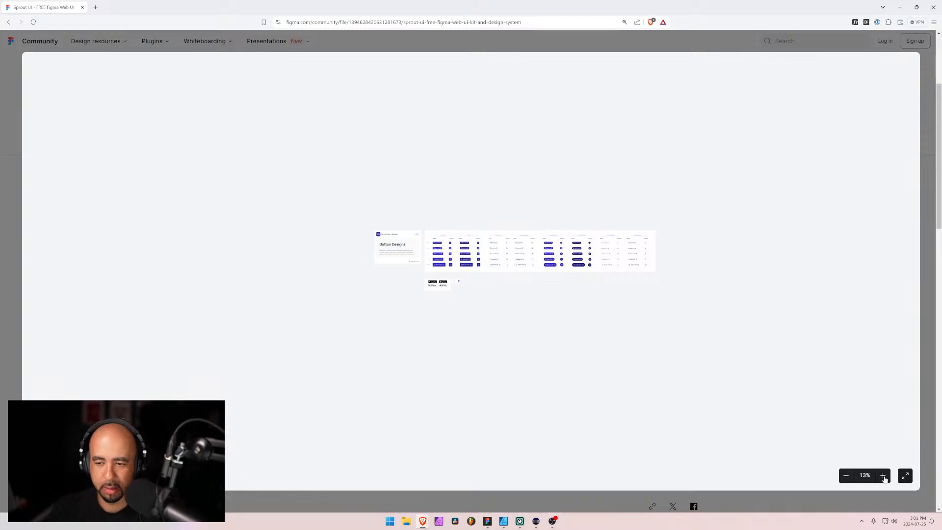
pyautogui.click(883, 476)
pyautogui.click(883, 475)
pyautogui.click(882, 476)
pyautogui.click(883, 476)
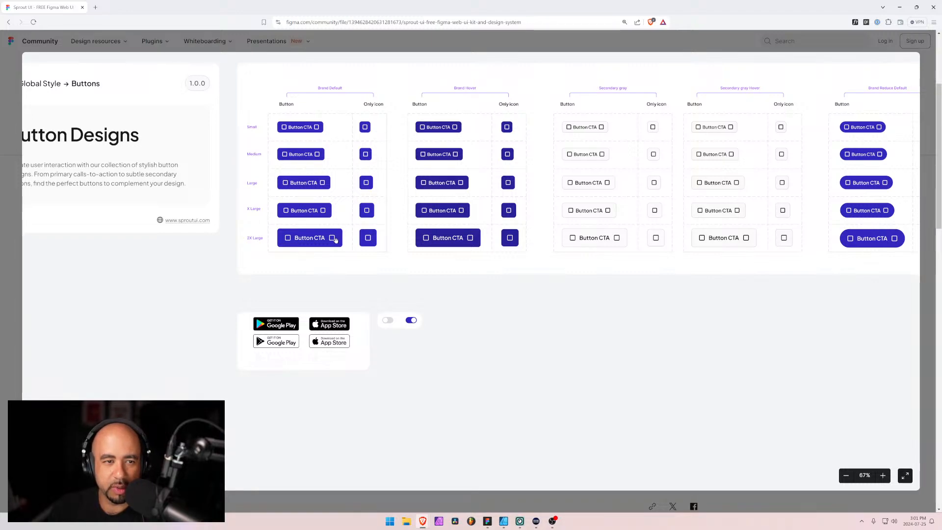
# Look through the Typography, Logos and Icons pages of the Sprout UI kit in the full-screen preview
pyautogui.click(79, 475)
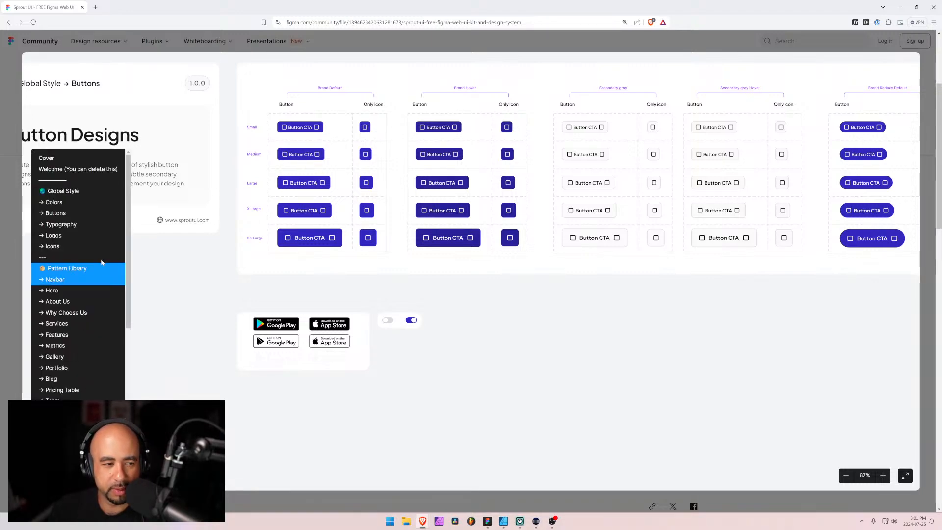
pyautogui.click(84, 225)
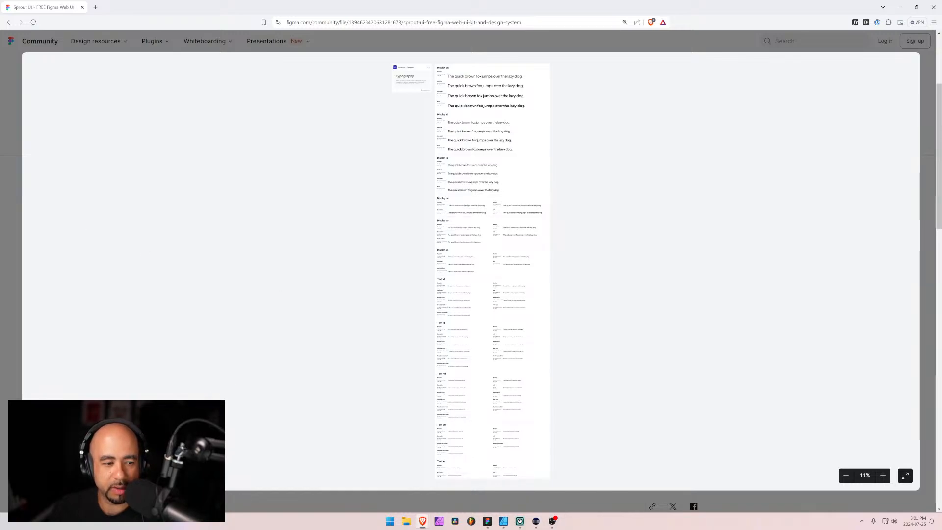
pyautogui.click(78, 475)
pyautogui.click(68, 236)
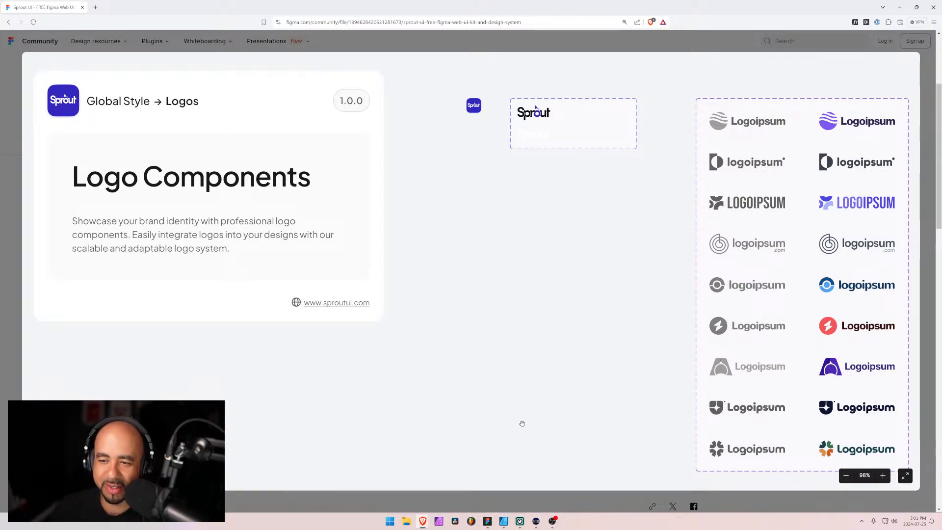
pyautogui.click(69, 474)
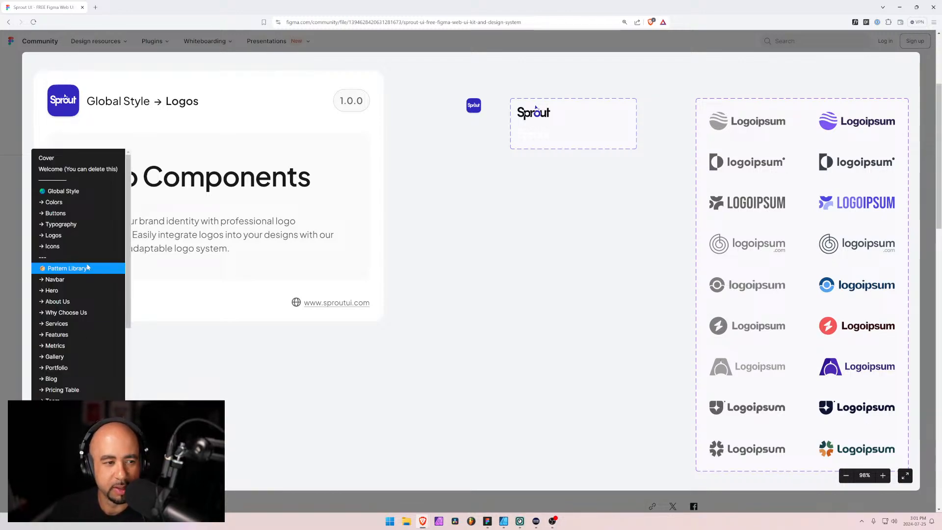
pyautogui.click(68, 246)
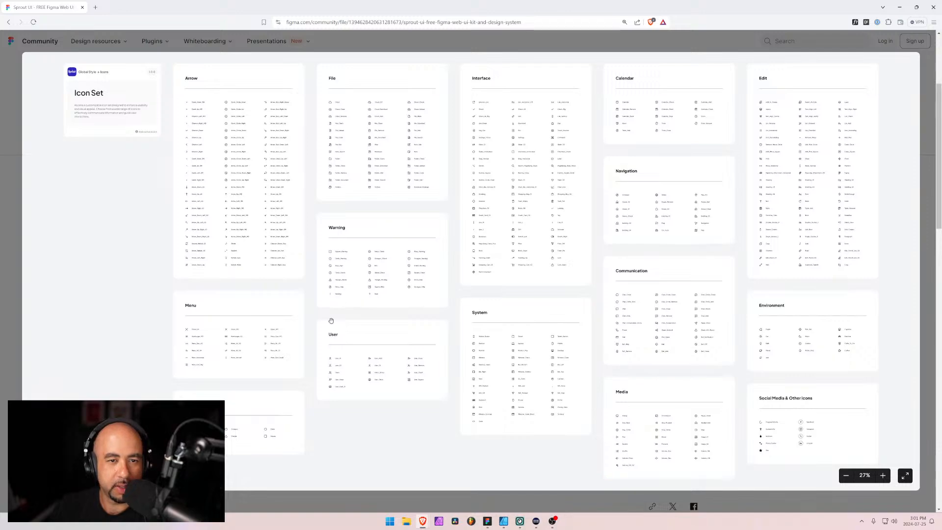
pyautogui.scroll(2, 276, 168)
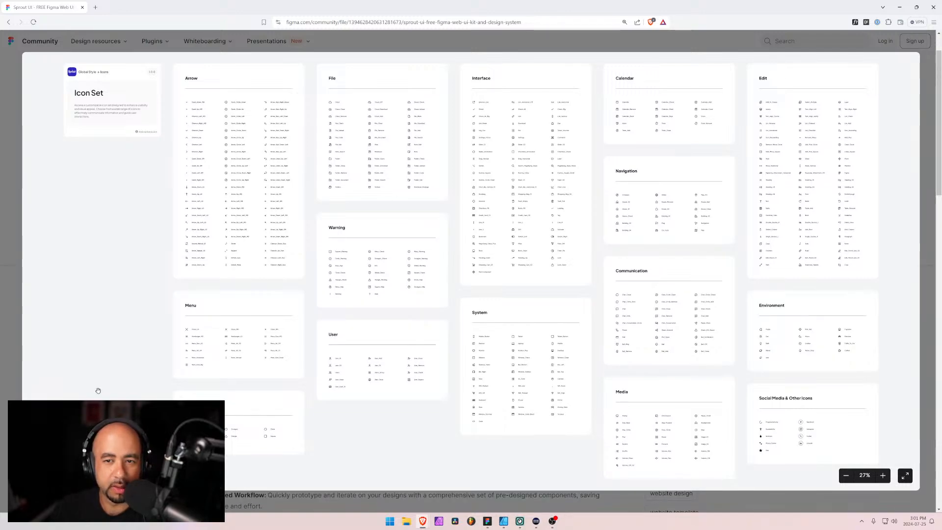
# Show the Navbar page of the Sprout UI kit and examine its navigation bar layouts up close
pyautogui.click(68, 474)
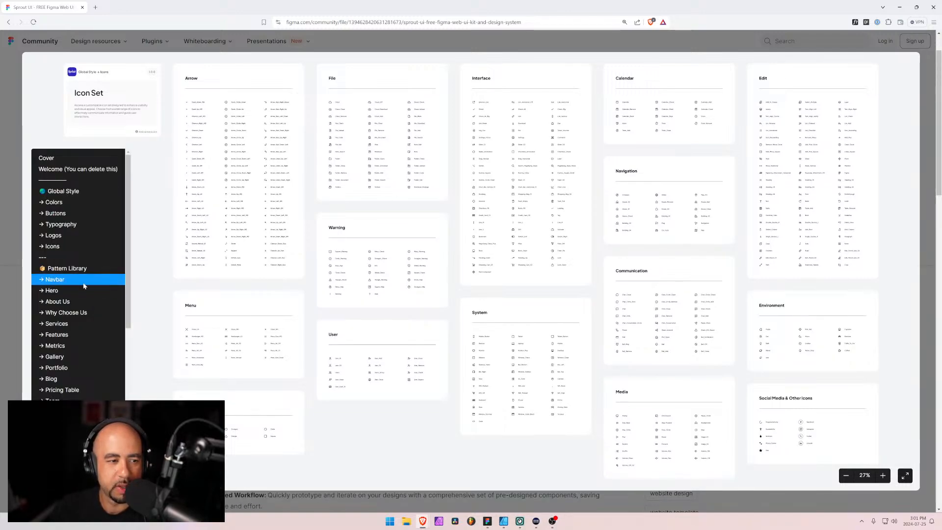
pyautogui.click(55, 279)
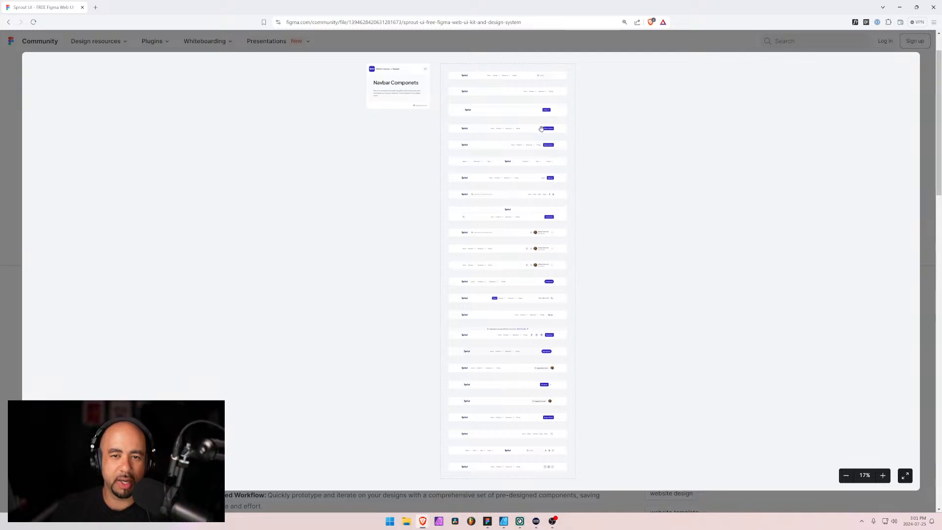
pyautogui.scroll(5, 486, 153)
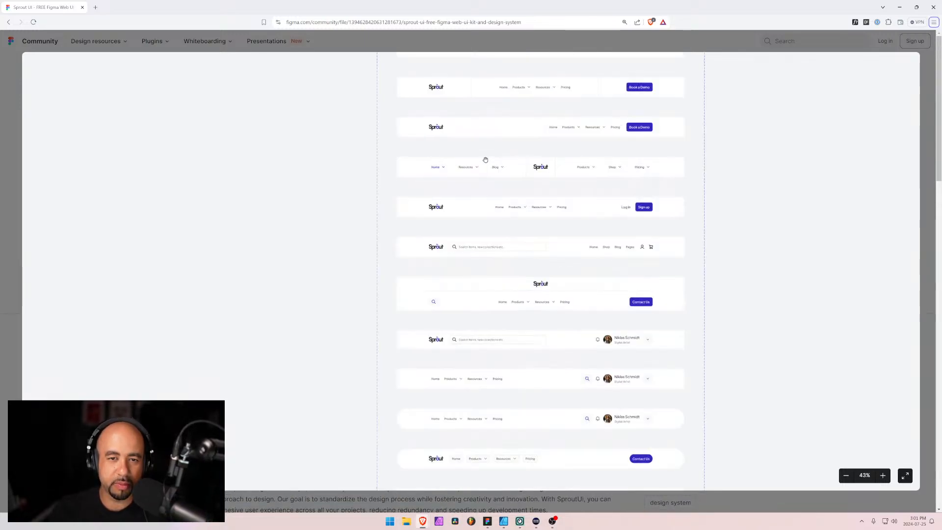
pyautogui.scroll(-5, 399, 222)
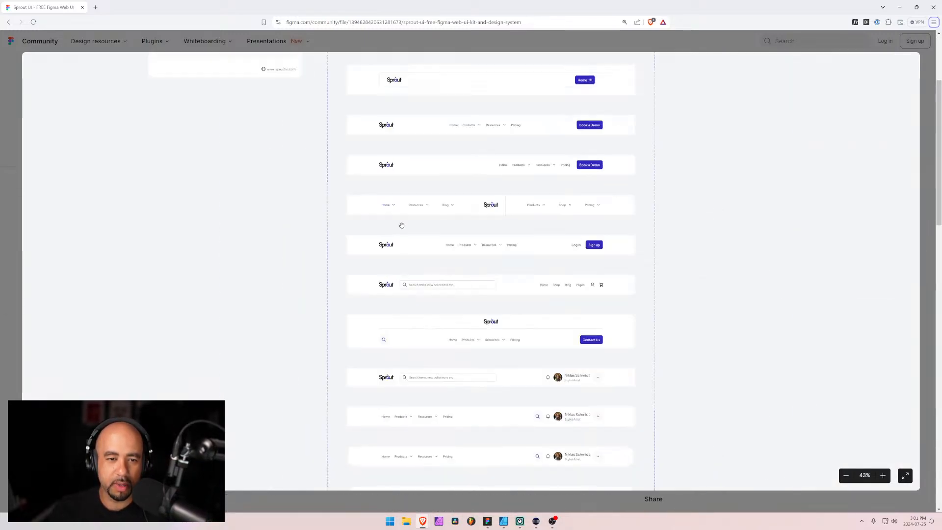
pyautogui.scroll(-2, 424, 267)
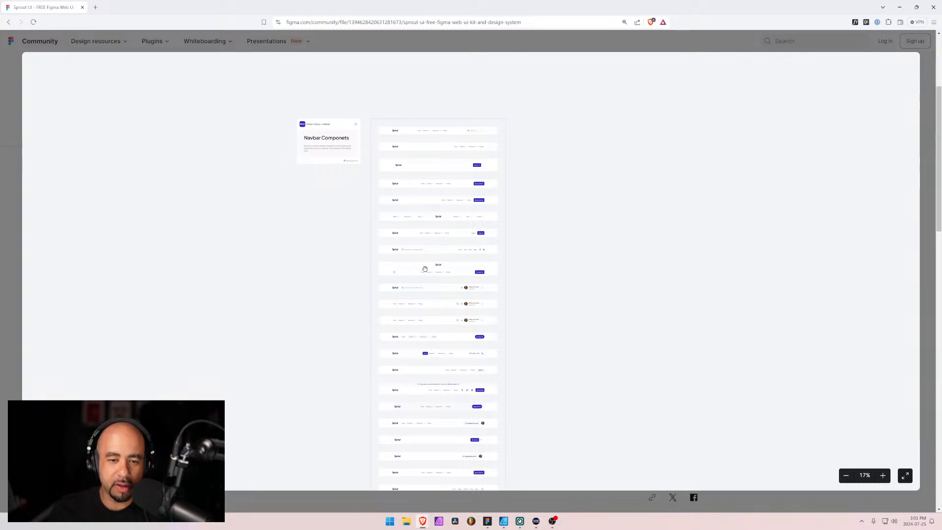
pyautogui.scroll(-3, 465, 304)
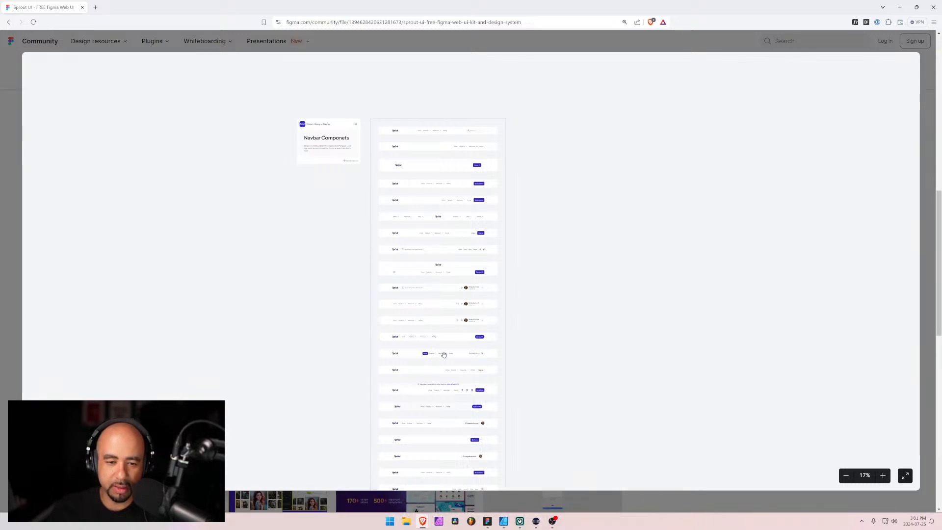
pyautogui.moveTo(439, 369); pyautogui.dragTo(451, 212)
pyautogui.moveTo(461, 287); pyautogui.dragTo(466, 358)
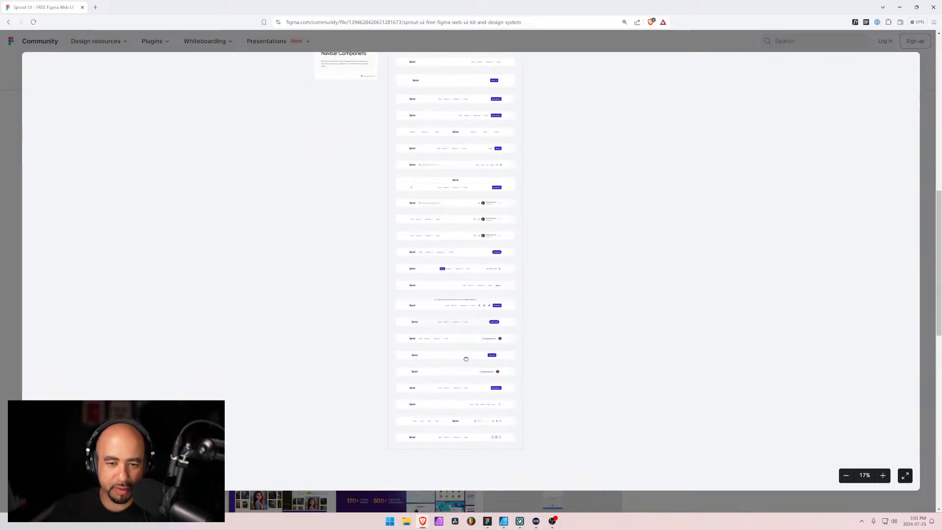
pyautogui.scroll(3, 468, 153)
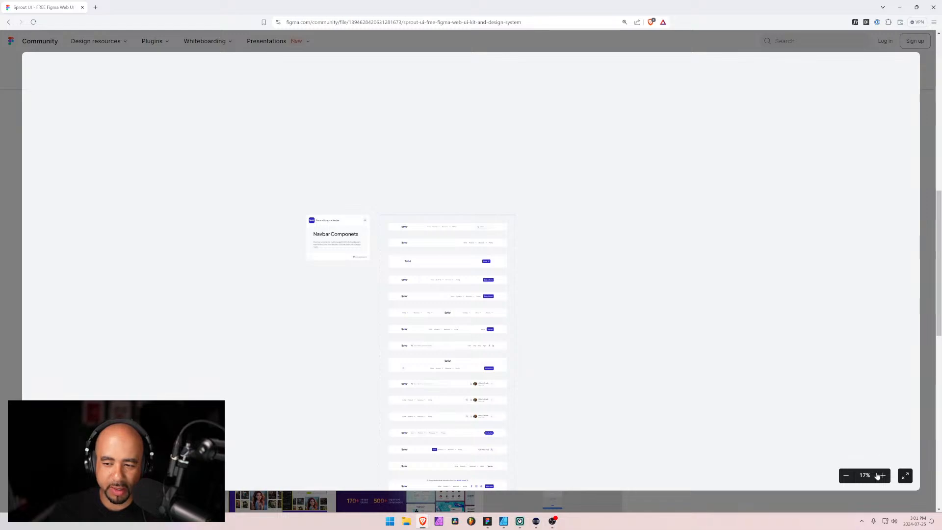
pyautogui.click(882, 475)
pyautogui.click(885, 477)
pyautogui.click(884, 478)
pyautogui.click(884, 477)
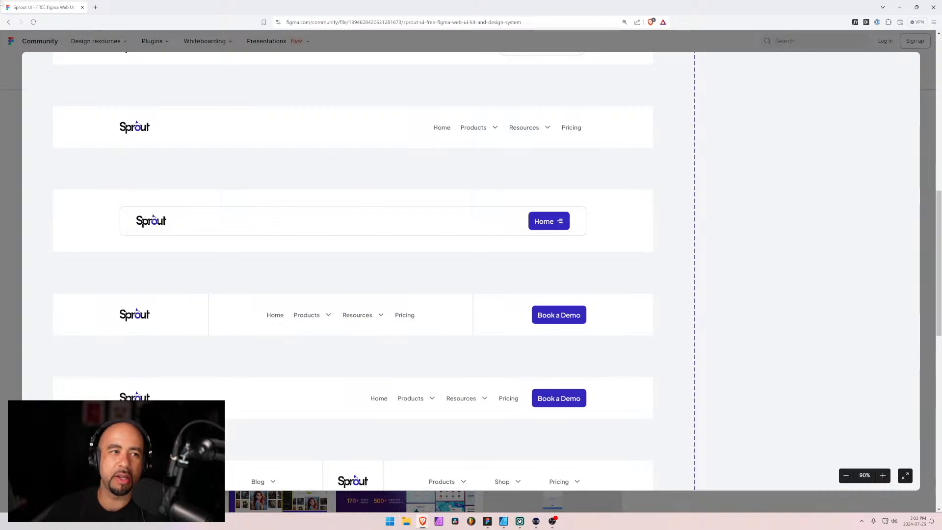
# Return to the Figma library file and set the Type of the Login button in the Button Group to Secondary
pyautogui.click(899, 7)
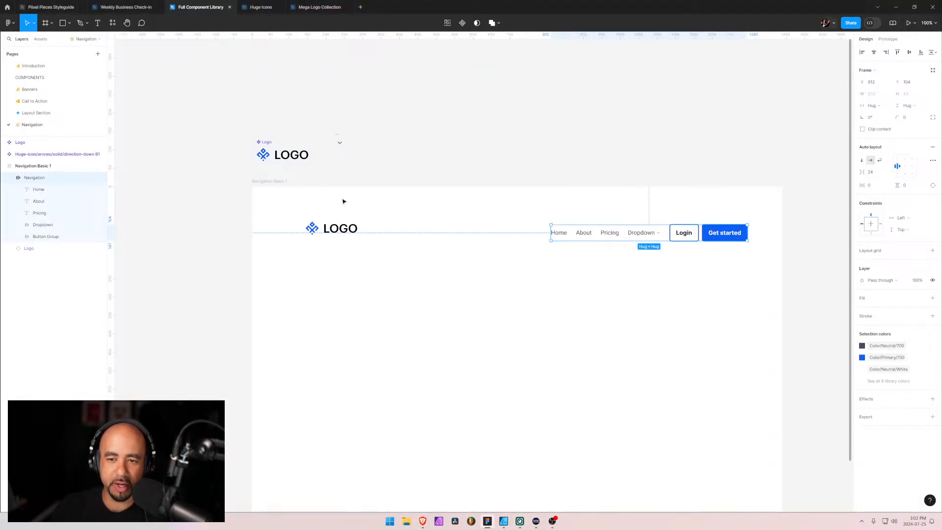
pyautogui.click(19, 236)
pyautogui.click(44, 248)
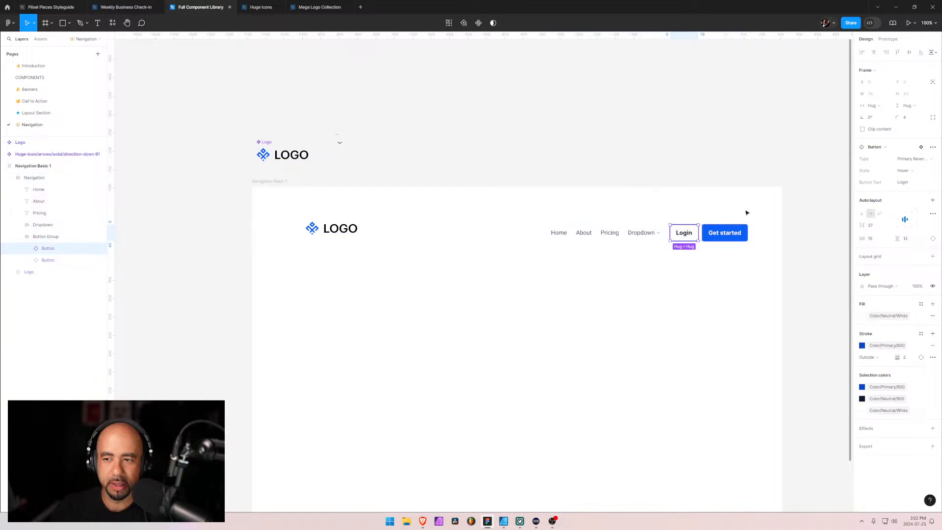
pyautogui.click(911, 159)
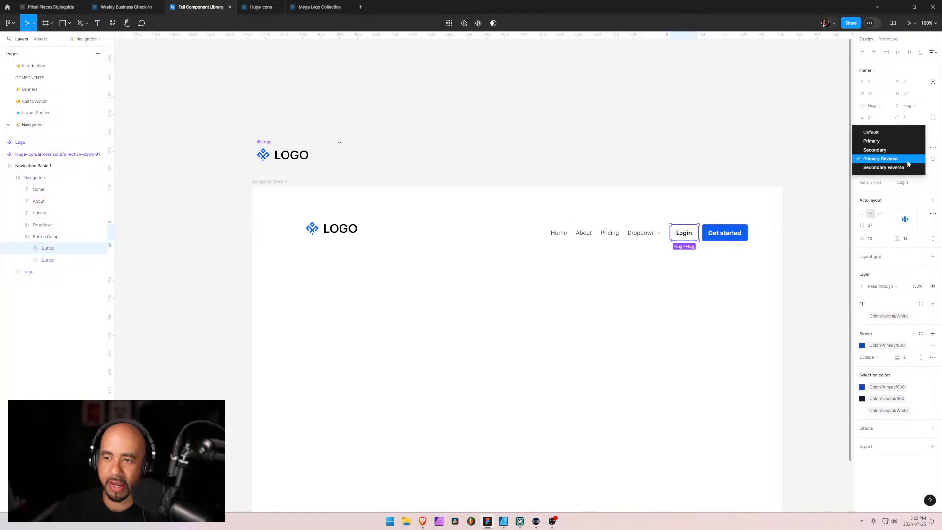
pyautogui.click(883, 150)
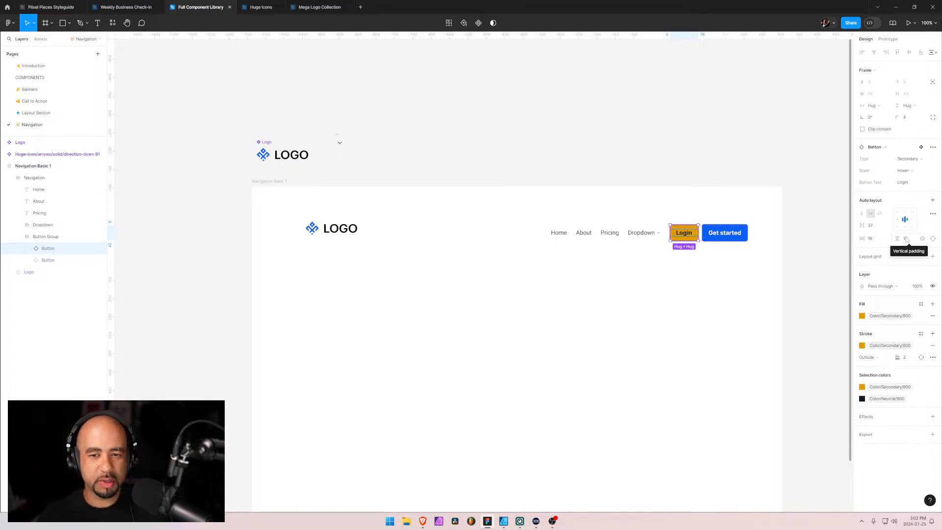
pyautogui.click(399, 224)
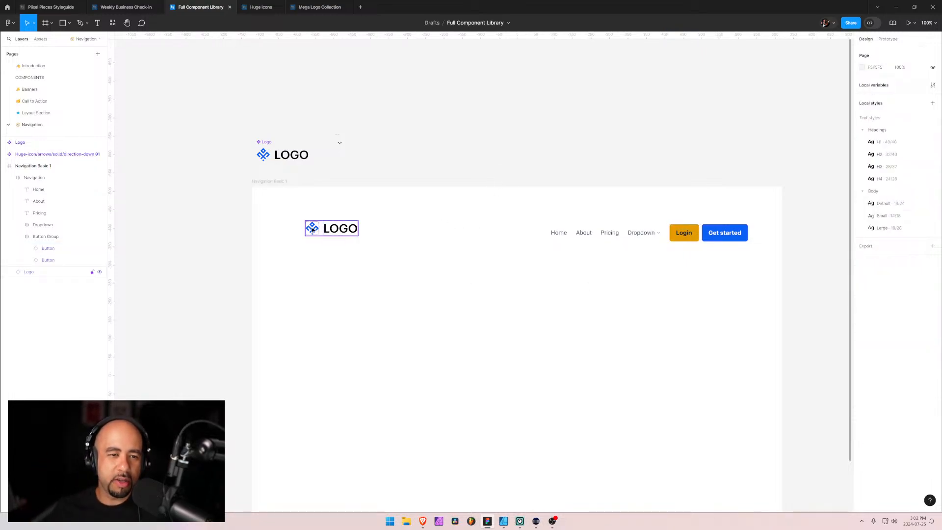
pyautogui.click(15, 170)
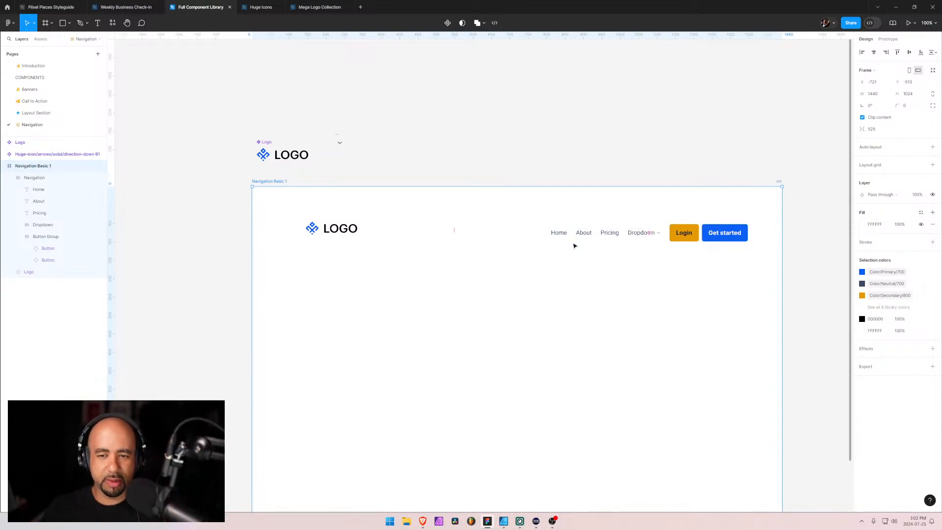
pyautogui.press('Escape')
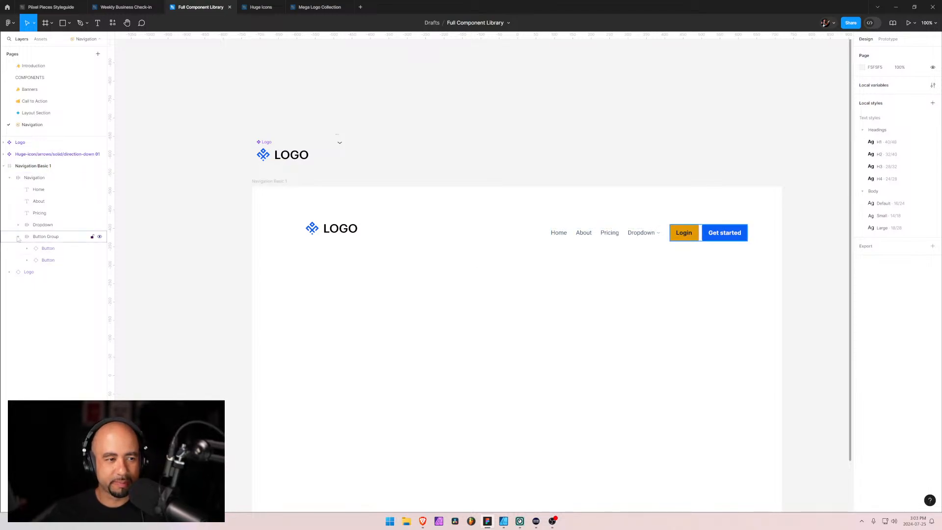
pyautogui.doubleClick(680, 234)
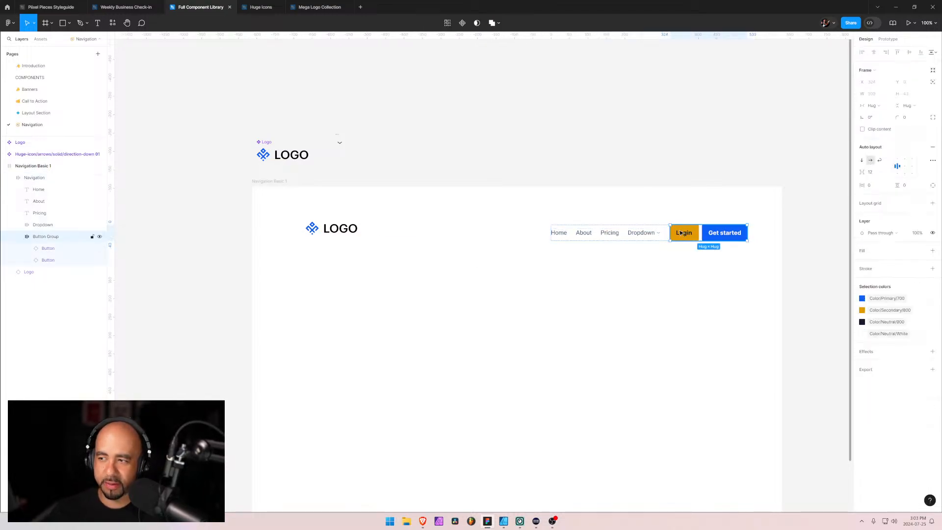
pyautogui.click(681, 234)
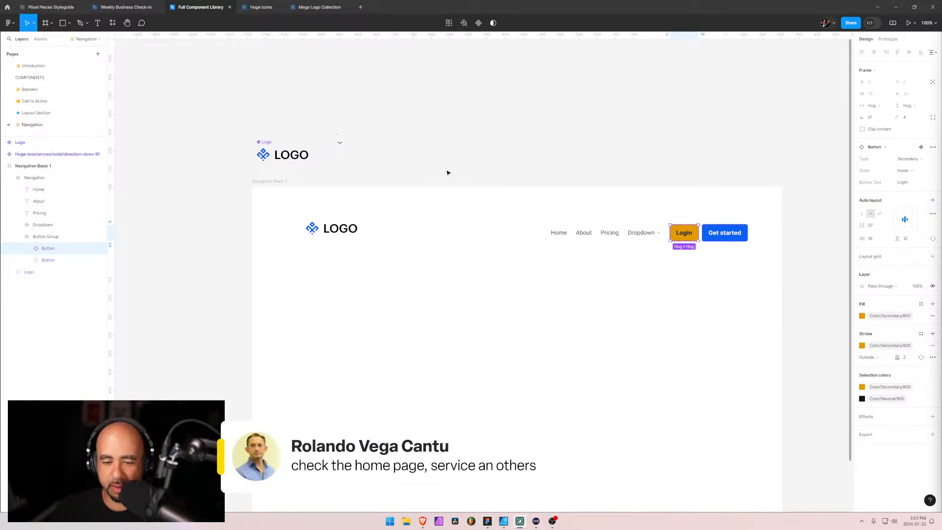
# Switch back to the Sprout UI preview in Brave and show the full-page designs listed under Page Templates
pyautogui.moveTo(422, 521)
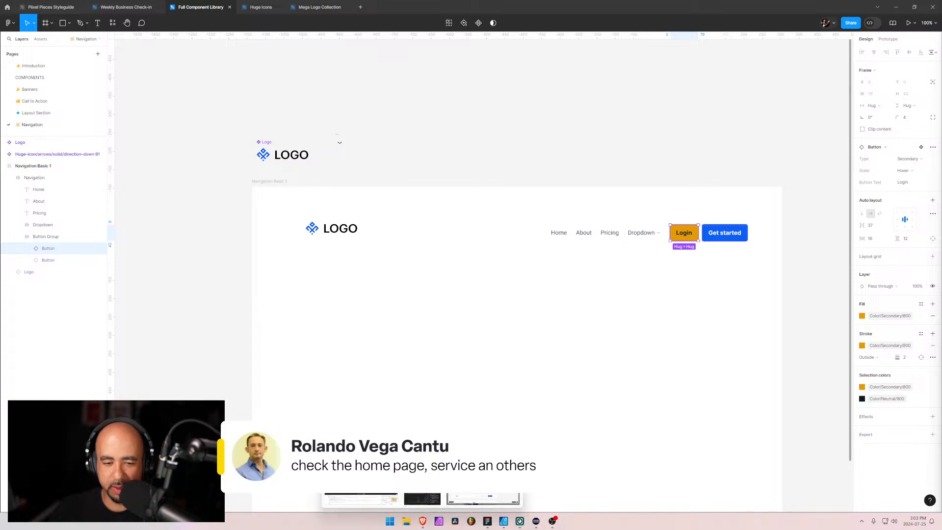
pyautogui.click(484, 499)
pyautogui.moveTo(83, 319)
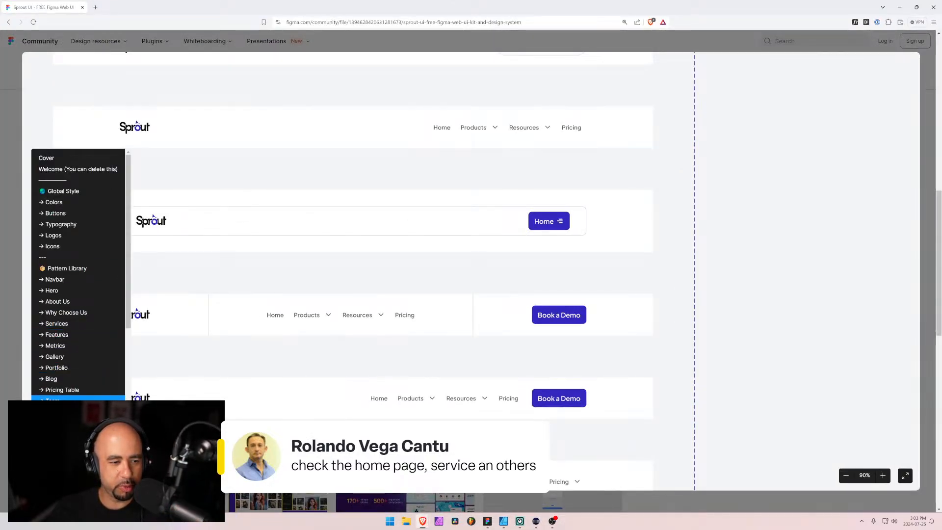
pyautogui.scroll(-5, 93, 380)
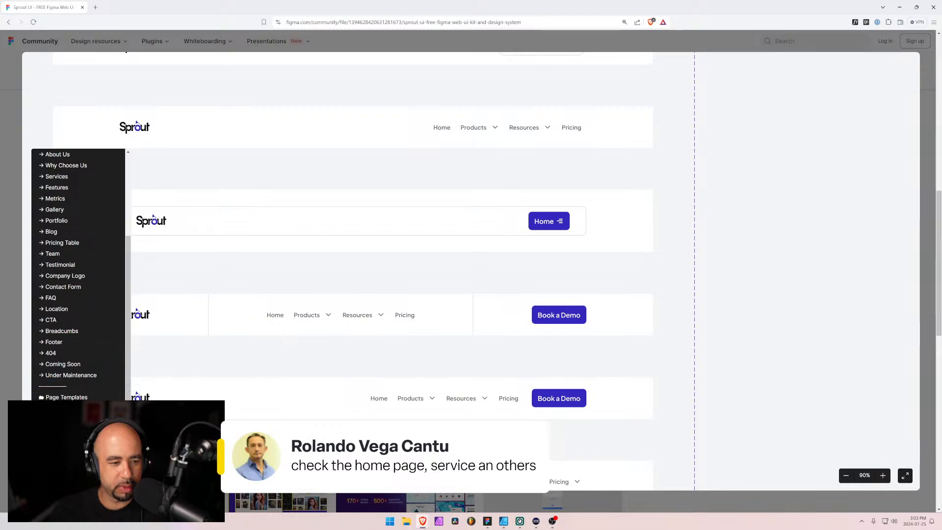
pyautogui.click(64, 408)
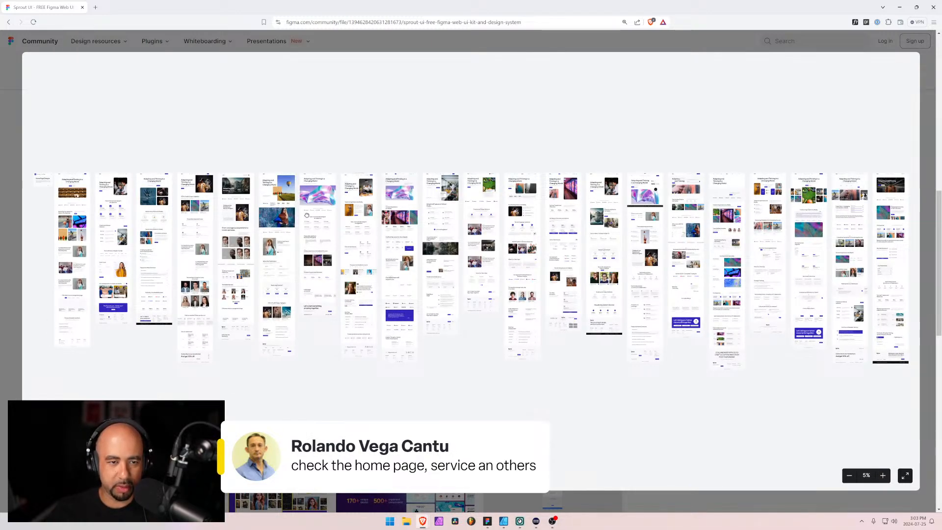
# Look over the row of Home Page Designs in the Sprout UI preview, working back to the first template
pyautogui.scroll(5, 310, 257)
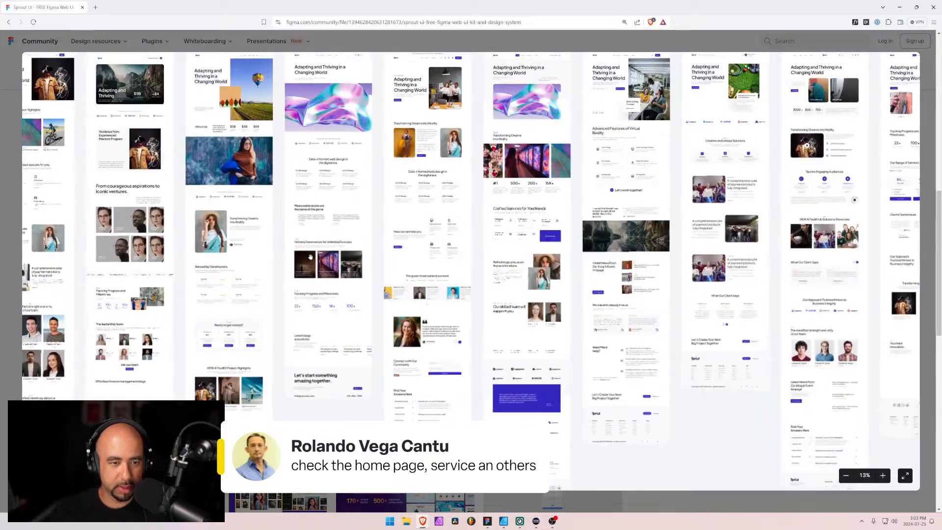
pyautogui.scroll(8, 310, 256)
pyautogui.scroll(-4, 286, 280)
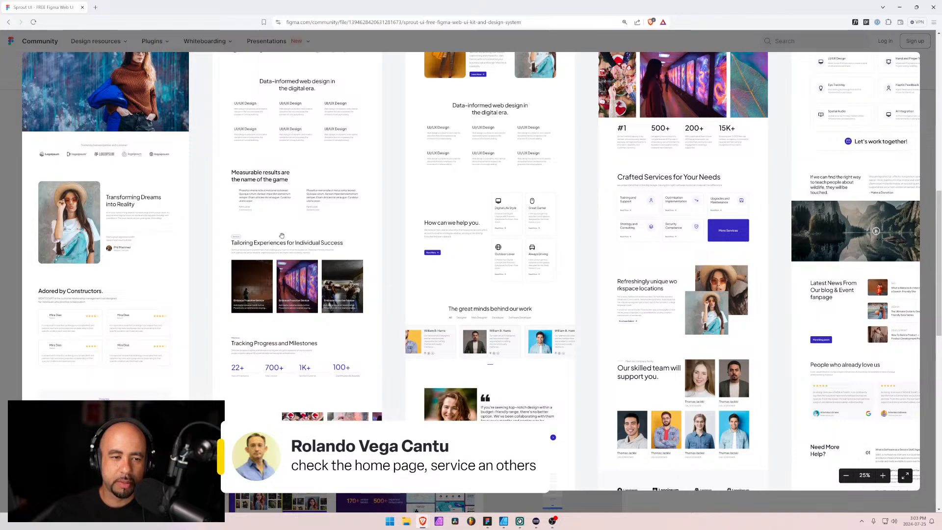
pyautogui.hscroll(-8, 282, 236)
pyautogui.scroll(3, 282, 236)
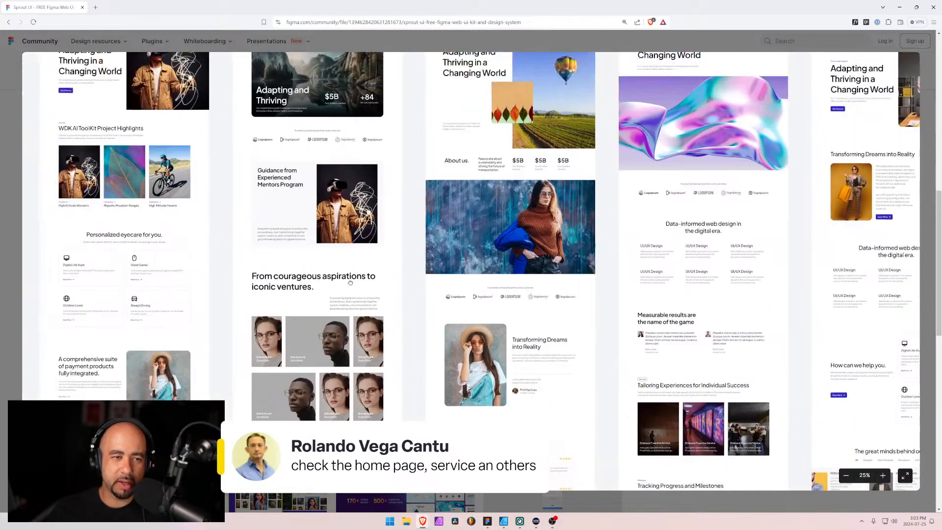
pyautogui.hscroll(-10, 350, 283)
pyautogui.scroll(3, 350, 282)
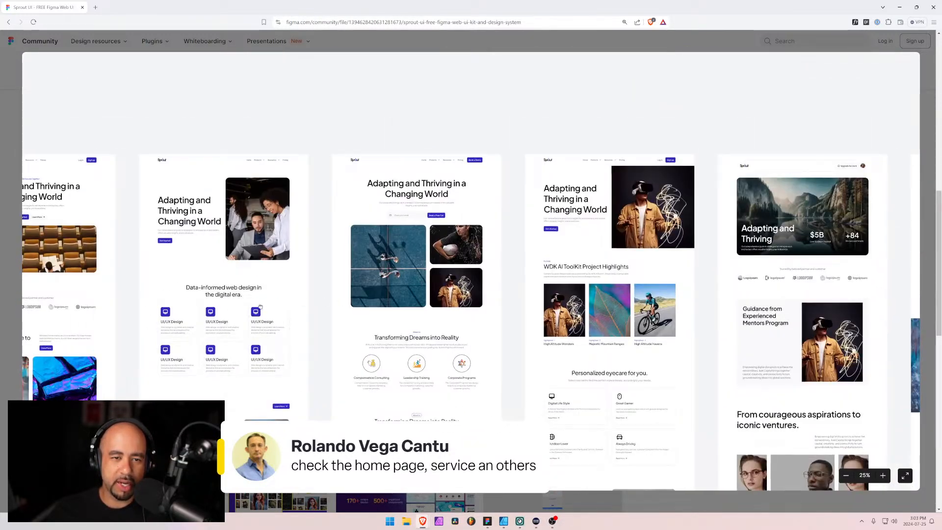
pyautogui.hscroll(-7, 260, 307)
pyautogui.scroll(-3, 454, 269)
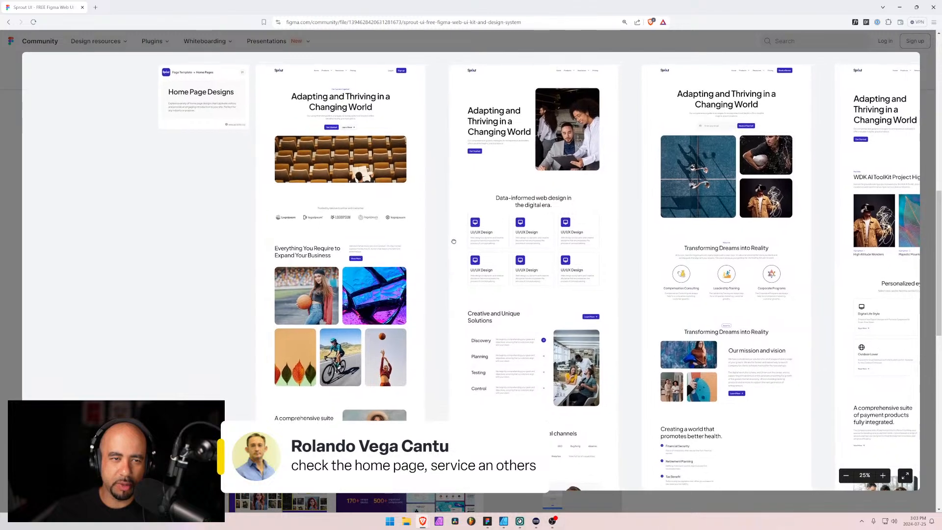
pyautogui.scroll(1, 454, 241)
pyautogui.hscroll(-1, 454, 242)
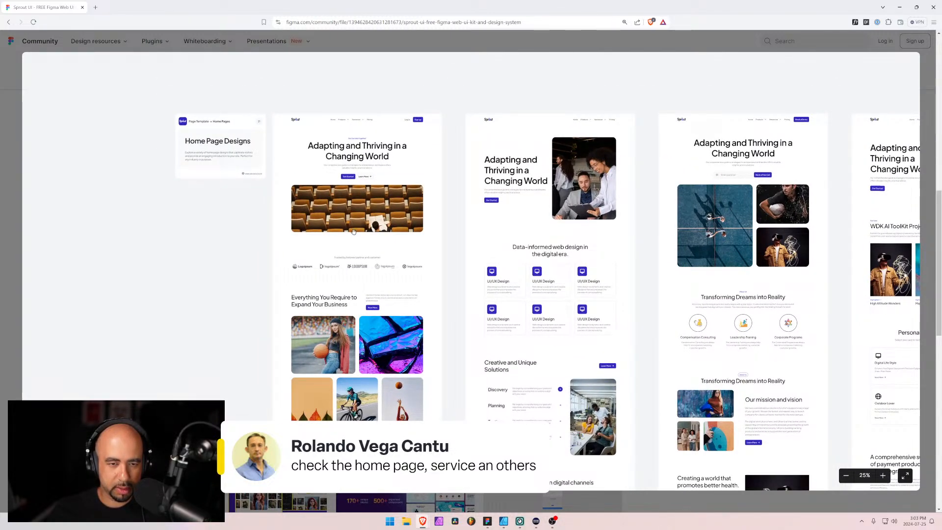
# Inspect the first home page design up close, from its hero and partner logos down to the payment products section
pyautogui.scroll(4, 336, 243)
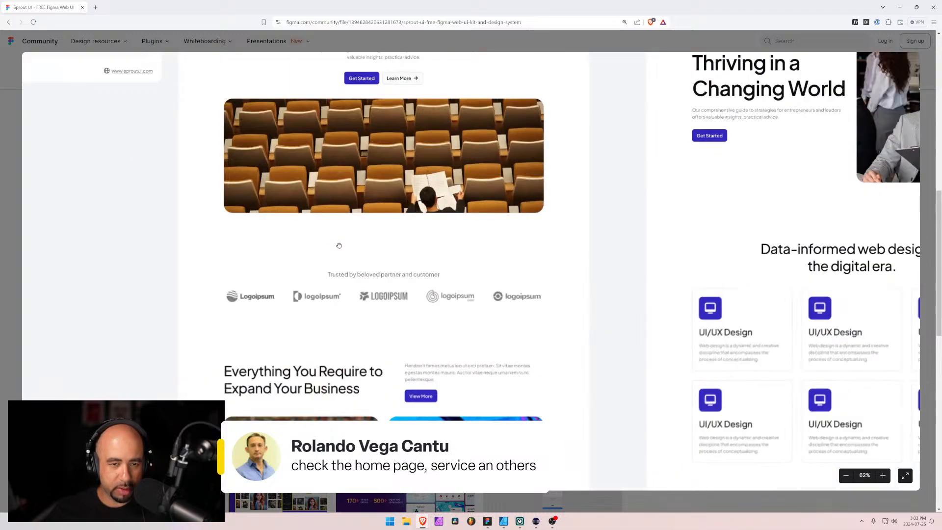
pyautogui.scroll(-5, 380, 282)
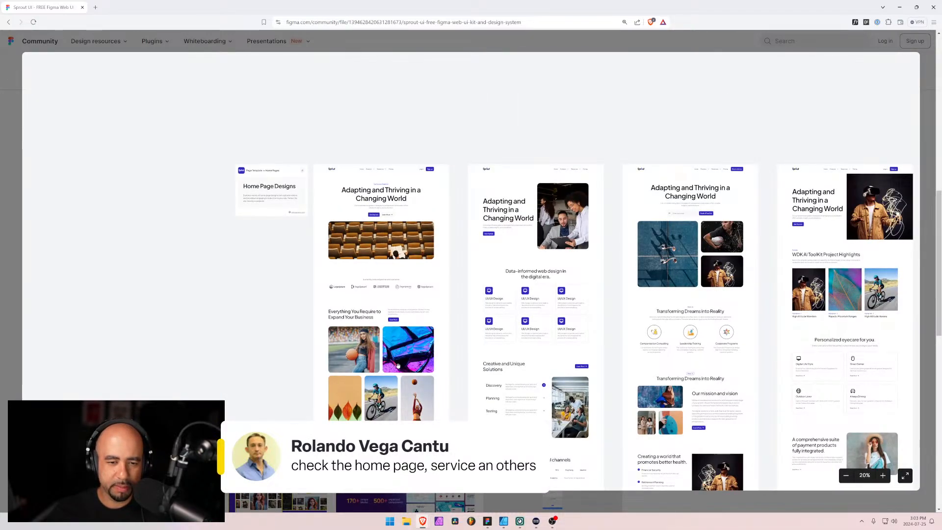
pyautogui.scroll(-4, 379, 282)
pyautogui.hscroll(-1, 380, 282)
pyautogui.scroll(6, 431, 266)
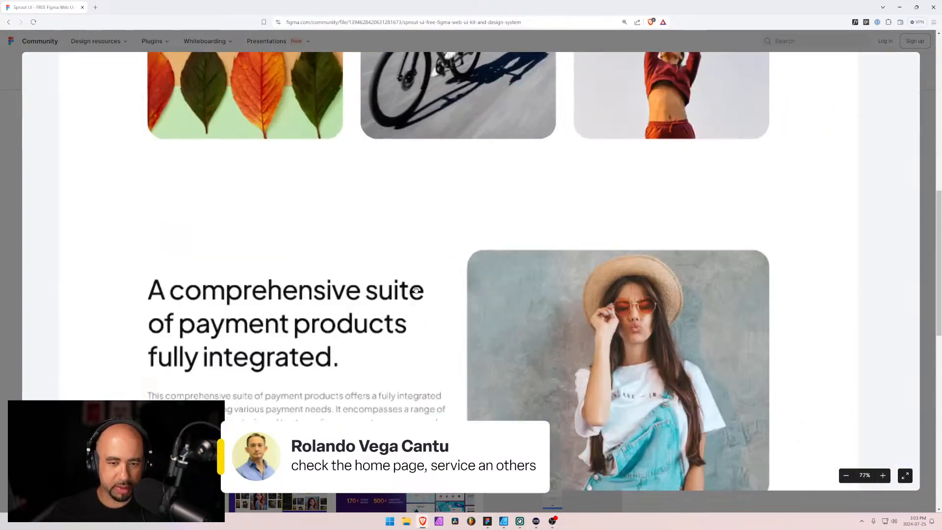
pyautogui.scroll(-3, 416, 290)
pyautogui.scroll(-2, 416, 290)
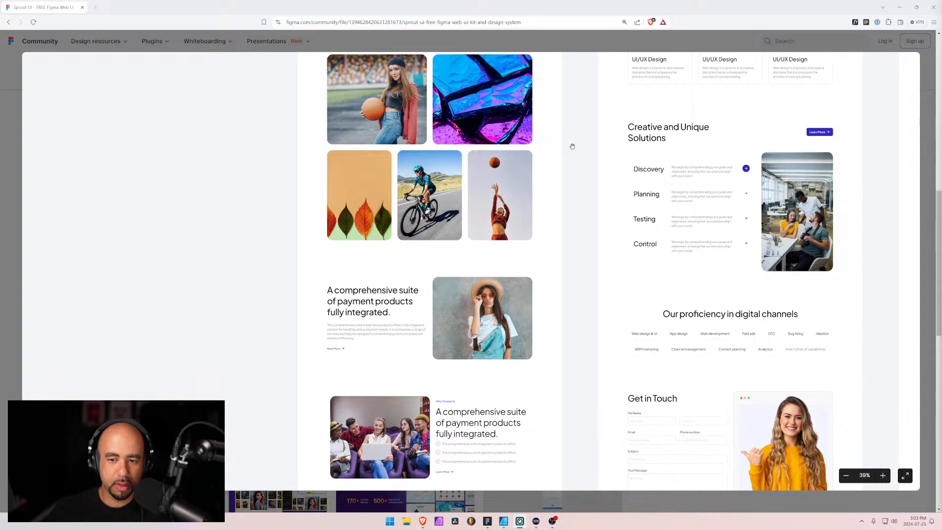
# Examine the second and third home page designs down to the Get in Touch form and Frequently Asked Questions
pyautogui.moveTo(582, 146); pyautogui.dragTo(377, 276)
pyautogui.moveTo(512, 170); pyautogui.dragTo(449, 271)
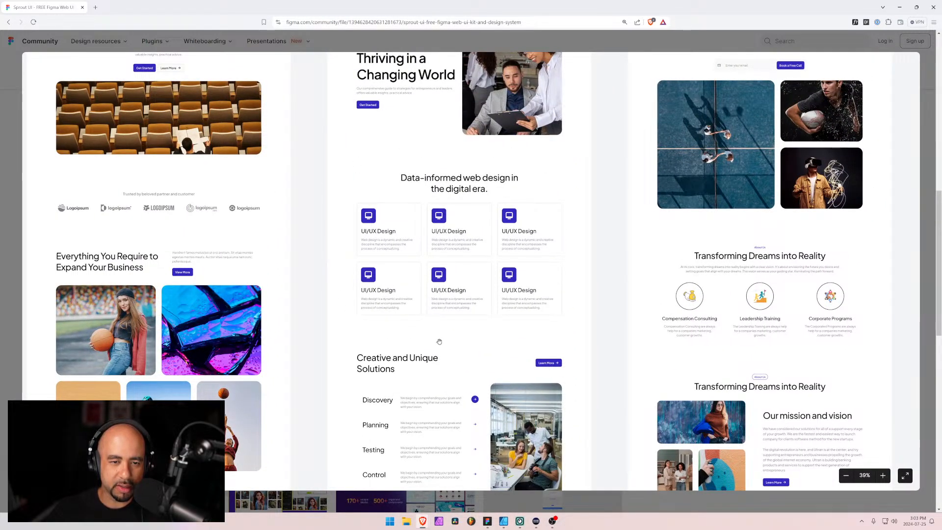
pyautogui.scroll(-5, 439, 342)
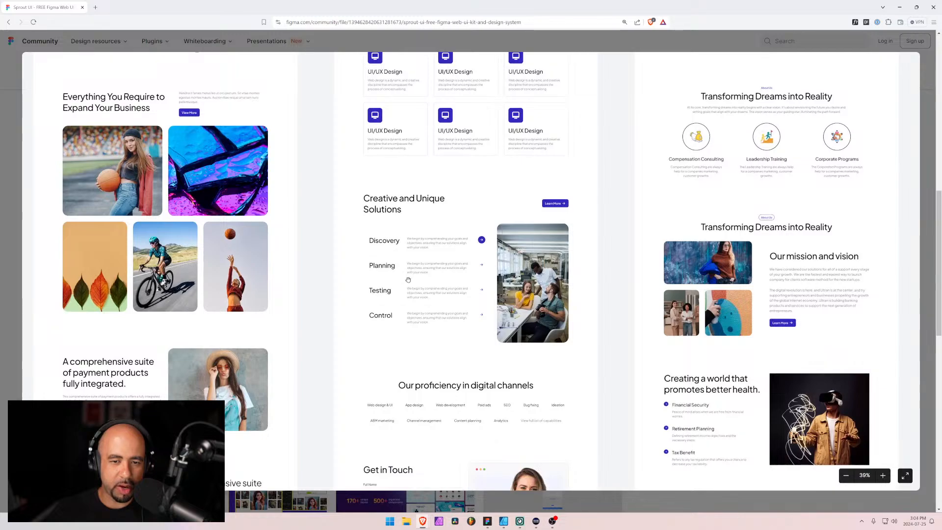
pyautogui.moveTo(407, 280); pyautogui.dragTo(380, 193)
pyautogui.scroll(-4, 383, 314)
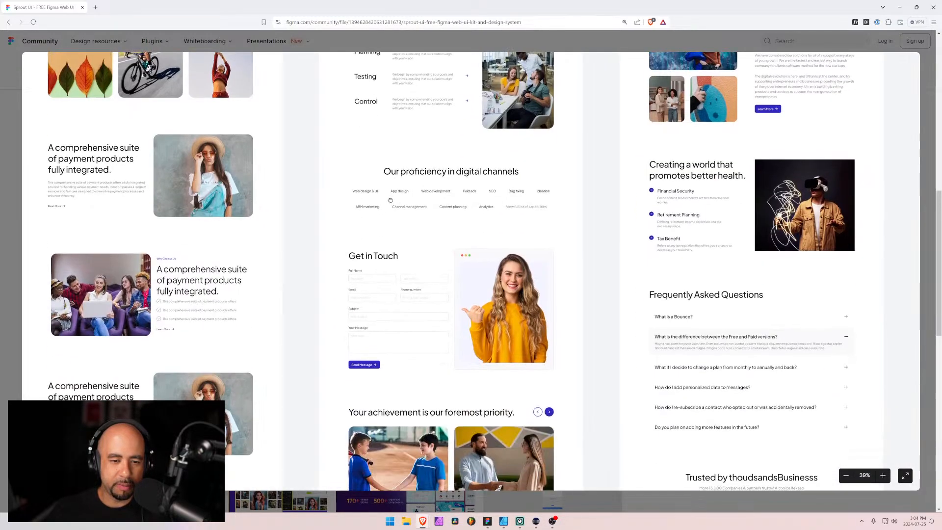
pyautogui.scroll(-2, 409, 268)
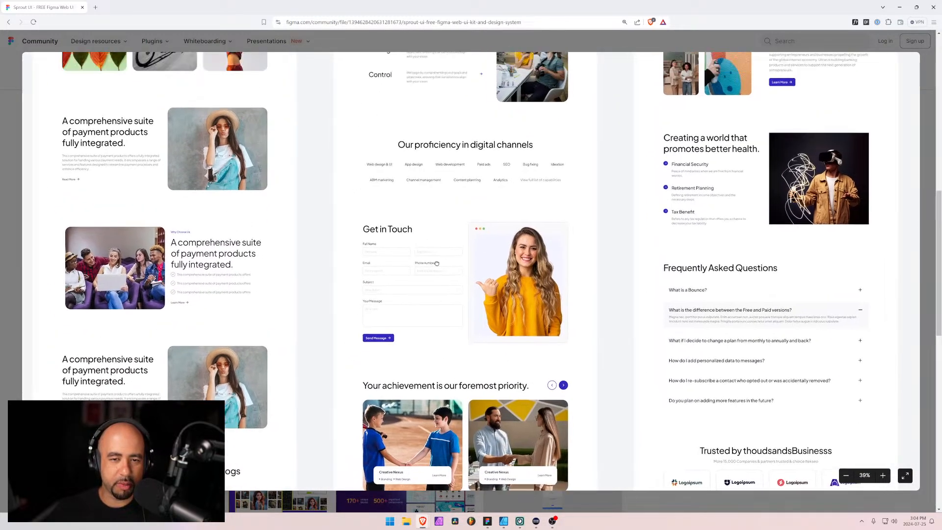
pyautogui.moveTo(387, 165); pyautogui.dragTo(446, 274)
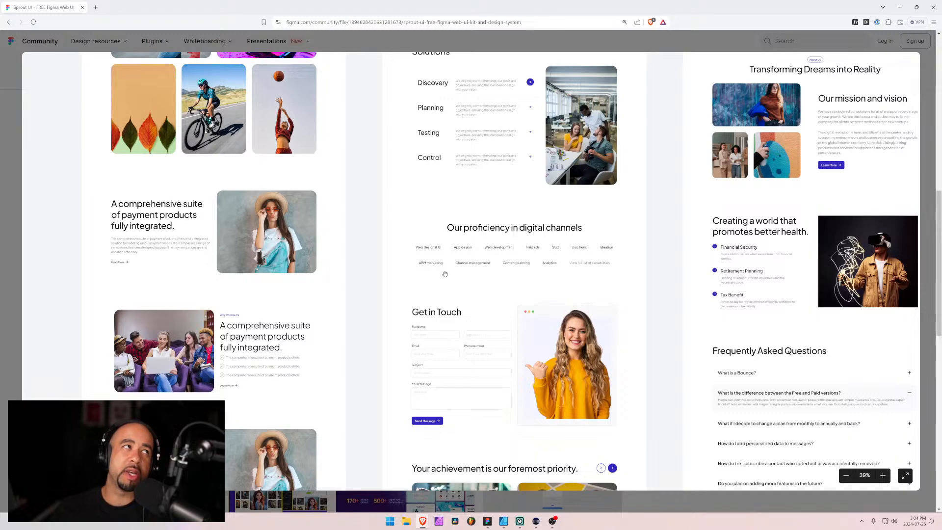
# Bring up the Piixel Pieces components page in a new browser tab and look through all components down to Call to Action 11
pyautogui.hotkey('alt', 'Tab')
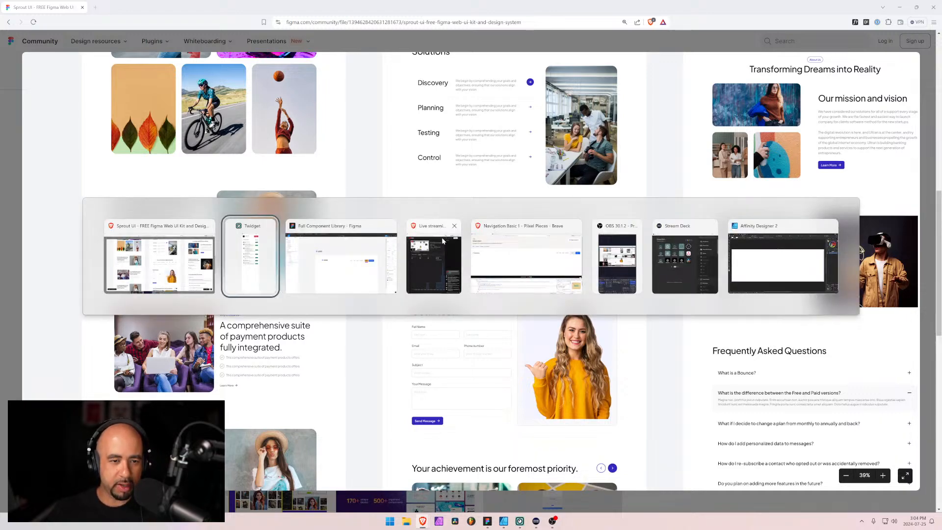
pyautogui.click(145, 242)
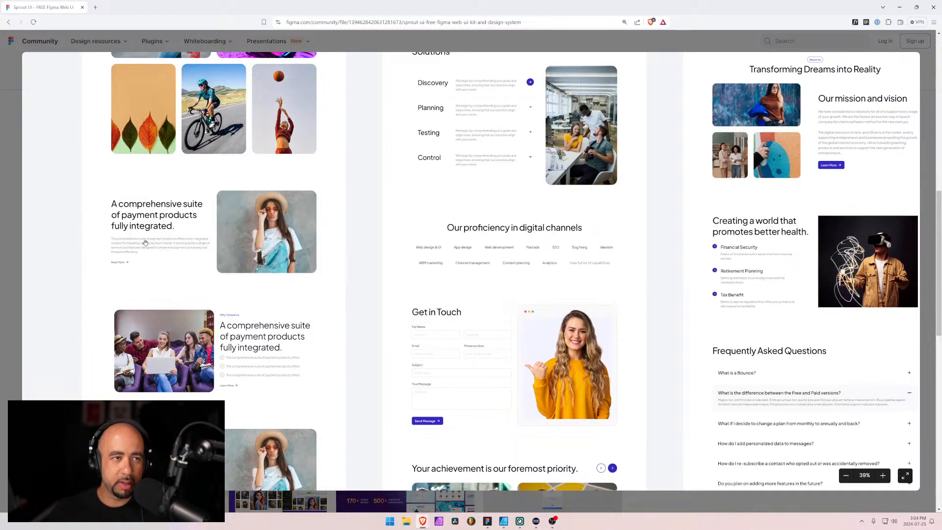
pyautogui.click(96, 7)
pyautogui.write('piixe')
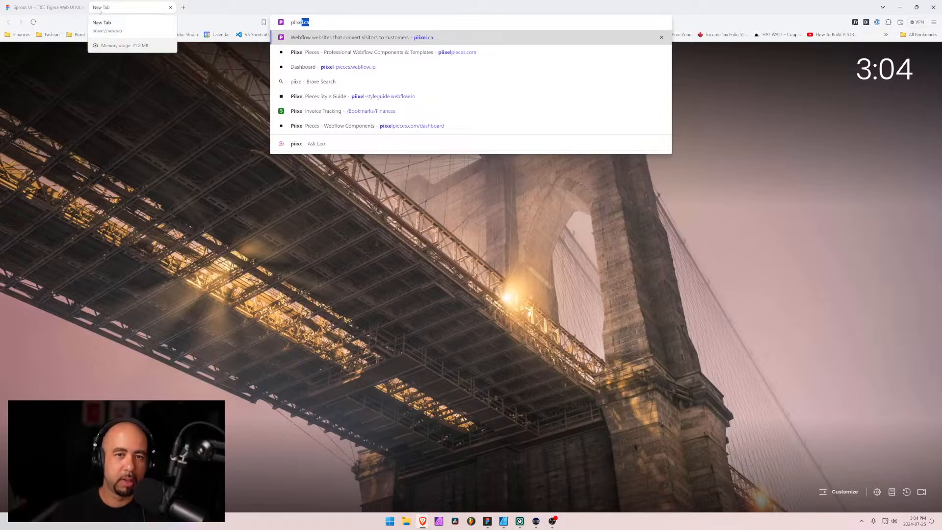
pyautogui.press('Down')
pyautogui.press('Return')
pyautogui.click(32, 49)
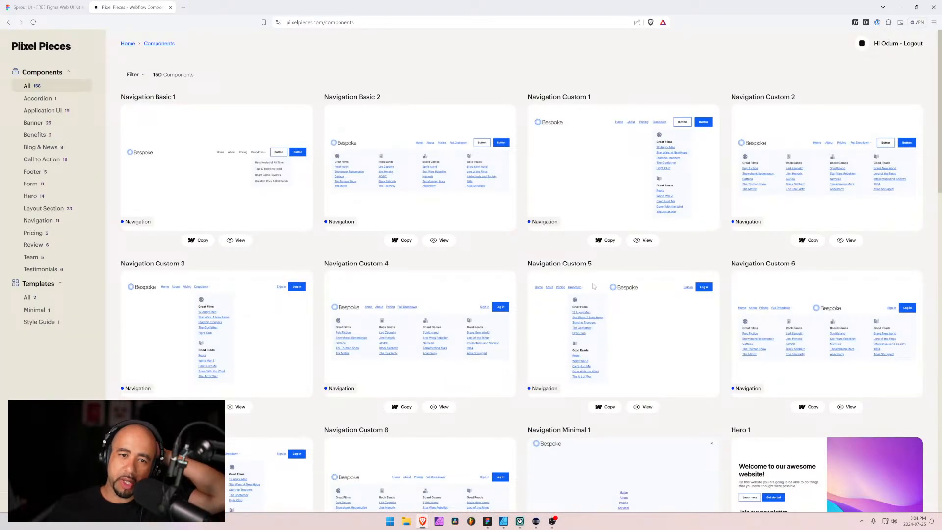
pyautogui.scroll(-18, 593, 286)
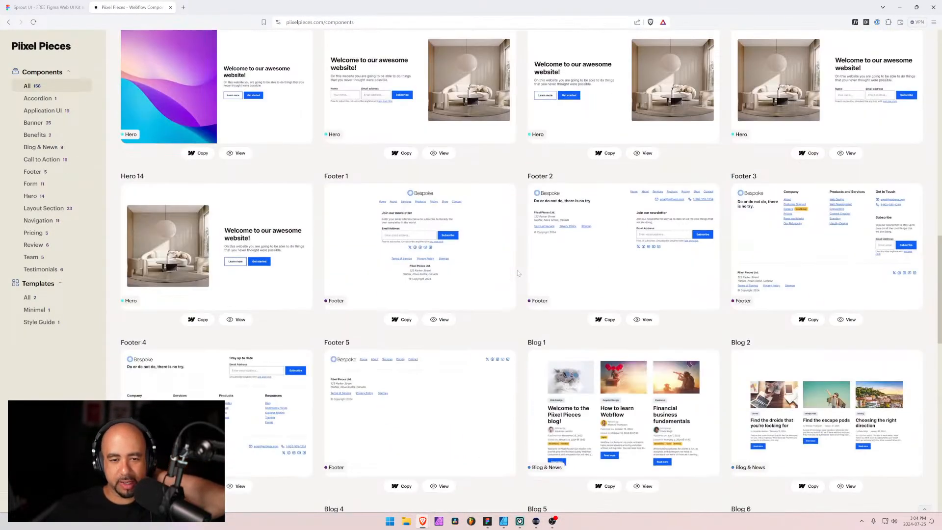
pyautogui.scroll(-12, 517, 273)
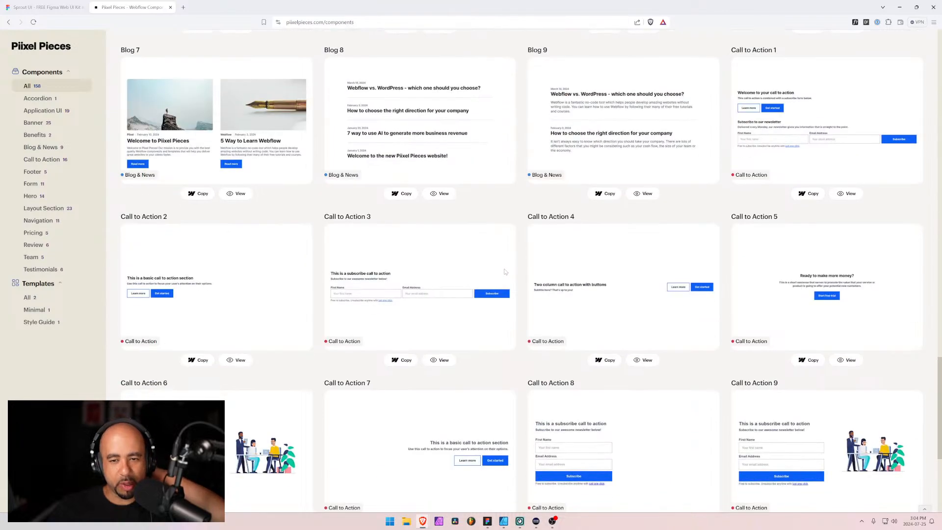
pyautogui.scroll(-5, 505, 271)
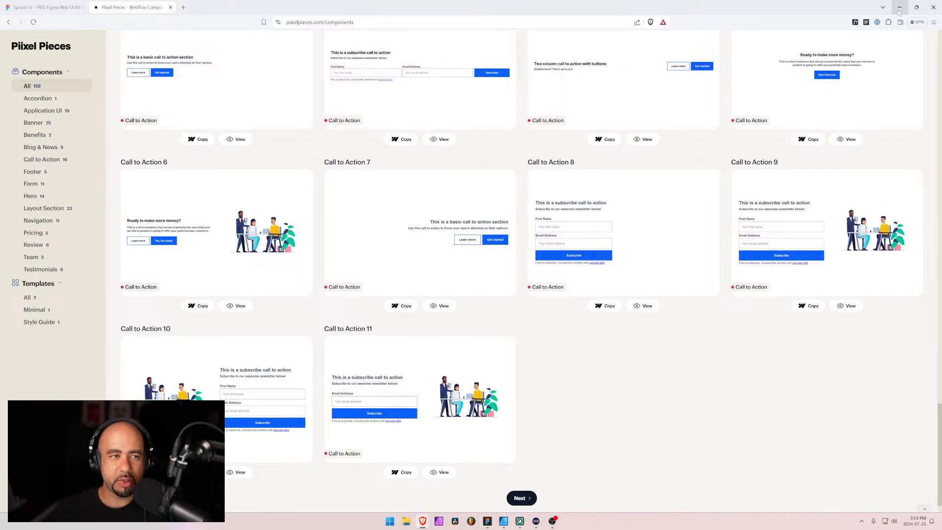
# Return to the Sprout UI preview and examine the middle sections of the home page designs further along the row
pyautogui.click(30, 6)
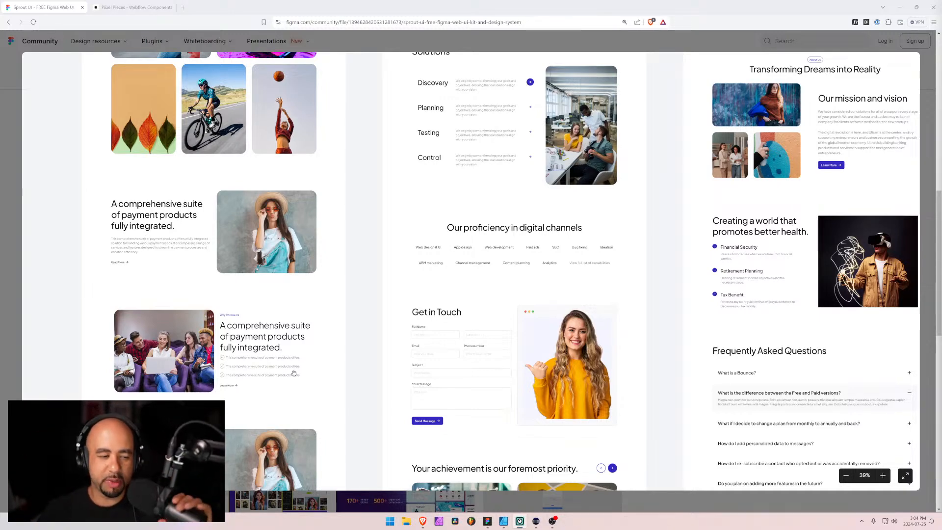
pyautogui.scroll(-2, 558, 272)
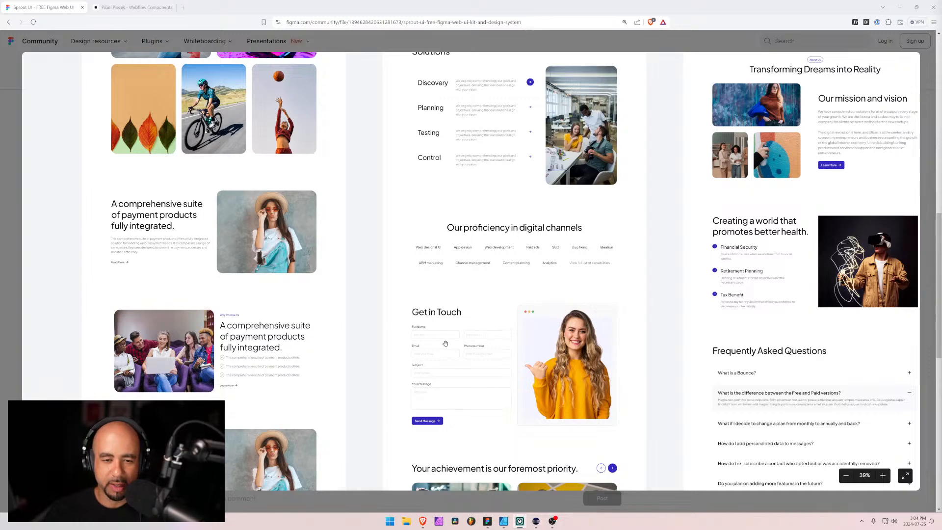
pyautogui.moveTo(445, 343); pyautogui.dragTo(274, 267)
pyautogui.moveTo(608, 325); pyautogui.dragTo(322, 269)
pyautogui.moveTo(540, 172); pyautogui.dragTo(388, 286)
pyautogui.moveTo(579, 180); pyautogui.dragTo(387, 127)
pyautogui.moveTo(530, 154); pyautogui.dragTo(389, 218)
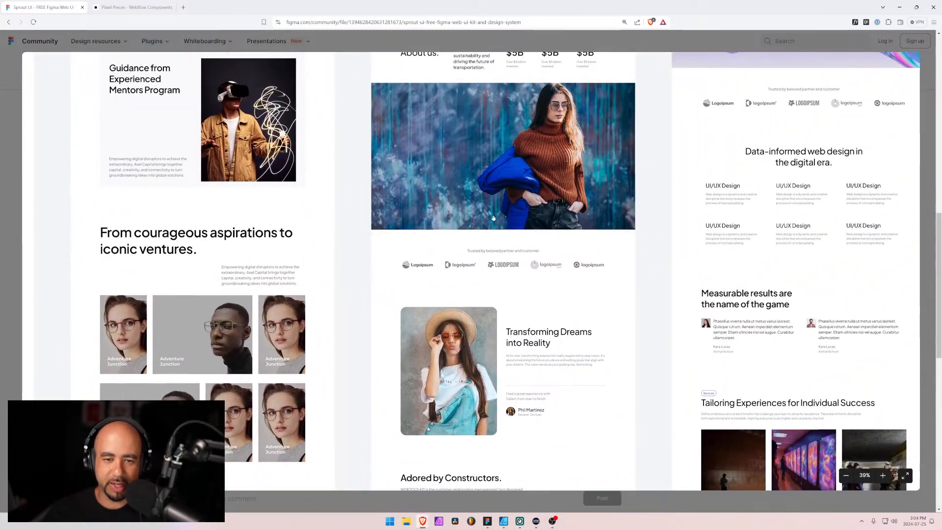
pyautogui.moveTo(765, 252); pyautogui.dragTo(463, 280)
pyautogui.moveTo(789, 141); pyautogui.dragTo(519, 135)
pyautogui.moveTo(501, 331); pyautogui.dragTo(467, 171)
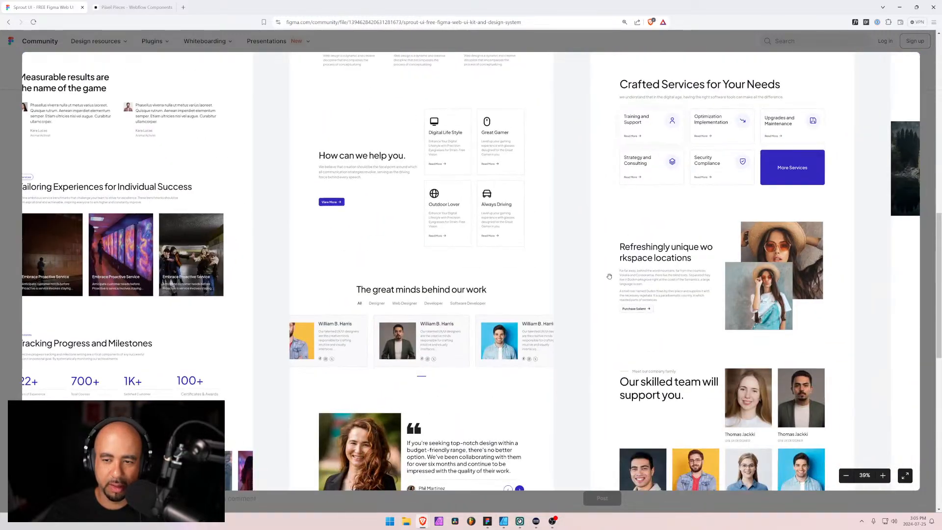
# Study the lower parts of the Sprout home page designs, including the team, FAQ, call-to-action and footer sections
pyautogui.moveTo(696, 343); pyautogui.dragTo(503, 161)
pyautogui.moveTo(342, 270); pyautogui.dragTo(538, 139)
pyautogui.moveTo(565, 309); pyautogui.dragTo(320, 145)
pyautogui.moveTo(485, 231); pyautogui.dragTo(590, 306)
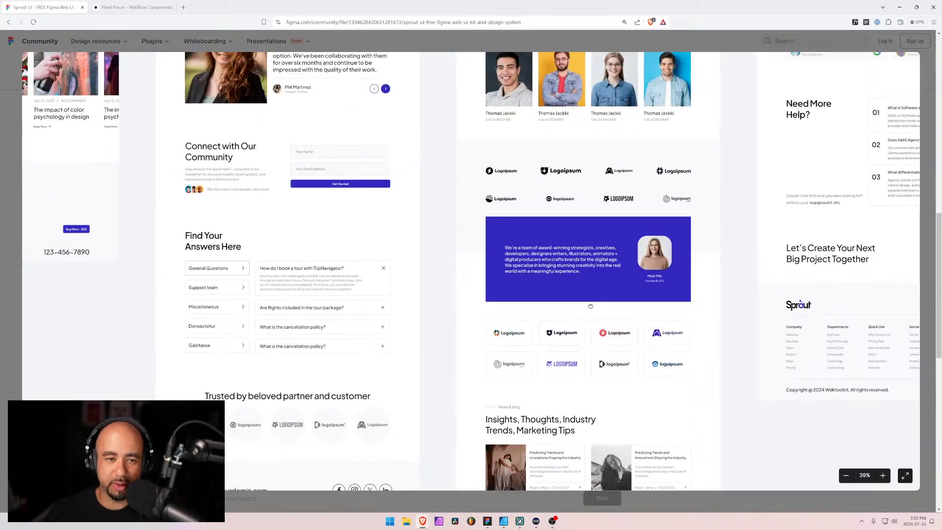
pyautogui.moveTo(646, 303)
pyautogui.mouseDown()
pyautogui.moveTo(620, 252)
pyautogui.moveTo(483, 158)
pyautogui.moveTo(487, 298)
pyautogui.mouseUp()
pyautogui.moveTo(596, 139); pyautogui.dragTo(443, 354)
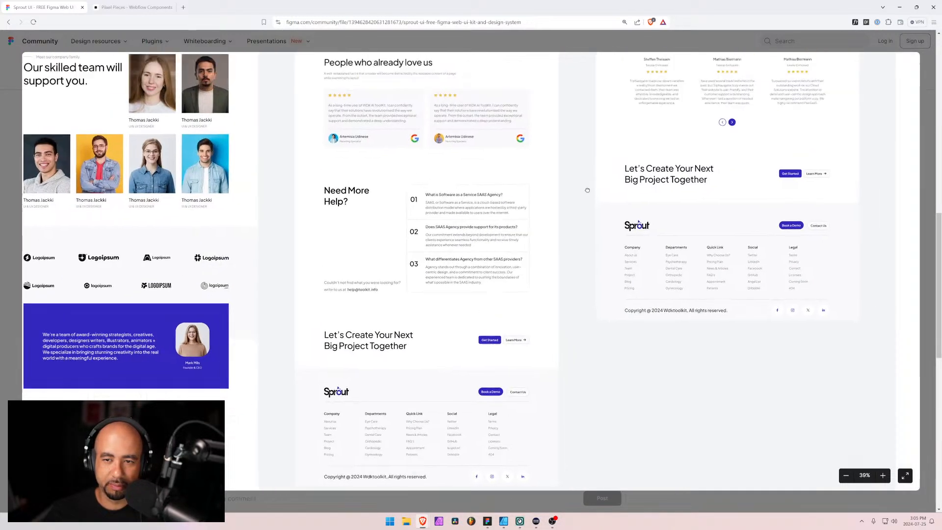
pyautogui.moveTo(587, 189); pyautogui.dragTo(446, 349)
pyautogui.moveTo(669, 256)
pyautogui.mouseDown()
pyautogui.moveTo(540, 288)
pyautogui.moveTo(524, 358)
pyautogui.mouseUp()
pyautogui.moveTo(510, 162); pyautogui.dragTo(481, 273)
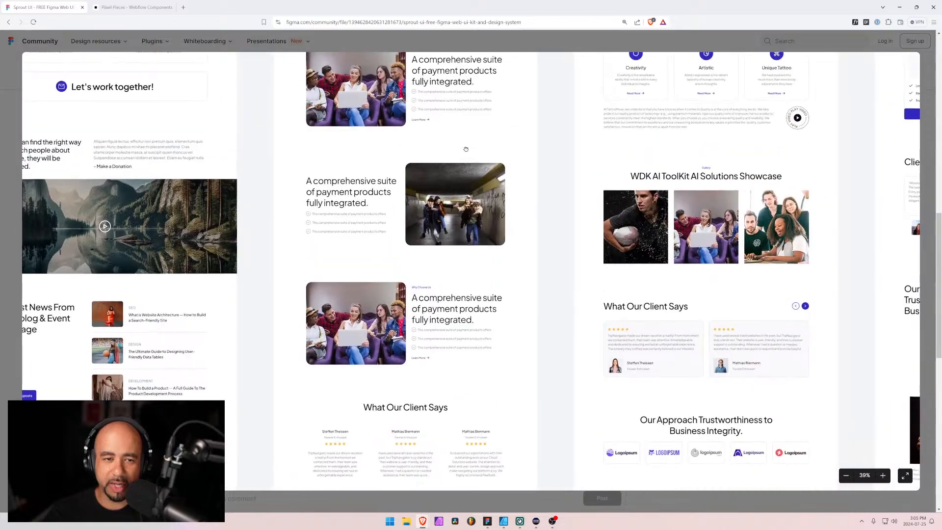
# Compare the navigation bars and hero sections across the home page designs, going back to the Home Page Designs title card
pyautogui.moveTo(467, 148); pyautogui.dragTo(502, 282)
pyautogui.moveTo(499, 130)
pyautogui.mouseDown()
pyautogui.moveTo(494, 225)
pyautogui.moveTo(514, 279)
pyautogui.mouseUp()
pyautogui.moveTo(451, 101); pyautogui.dragTo(490, 278)
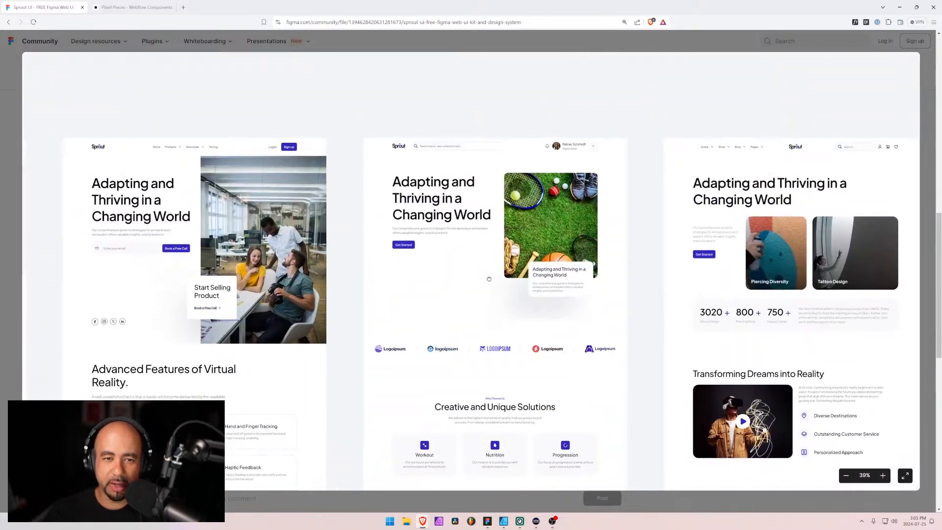
pyautogui.moveTo(332, 193); pyautogui.dragTo(853, 160)
pyautogui.moveTo(71, 232); pyautogui.dragTo(430, 215)
pyautogui.moveTo(236, 169); pyautogui.dragTo(644, 210)
pyautogui.moveTo(186, 191); pyautogui.dragTo(656, 201)
pyautogui.moveTo(116, 204); pyautogui.dragTo(662, 168)
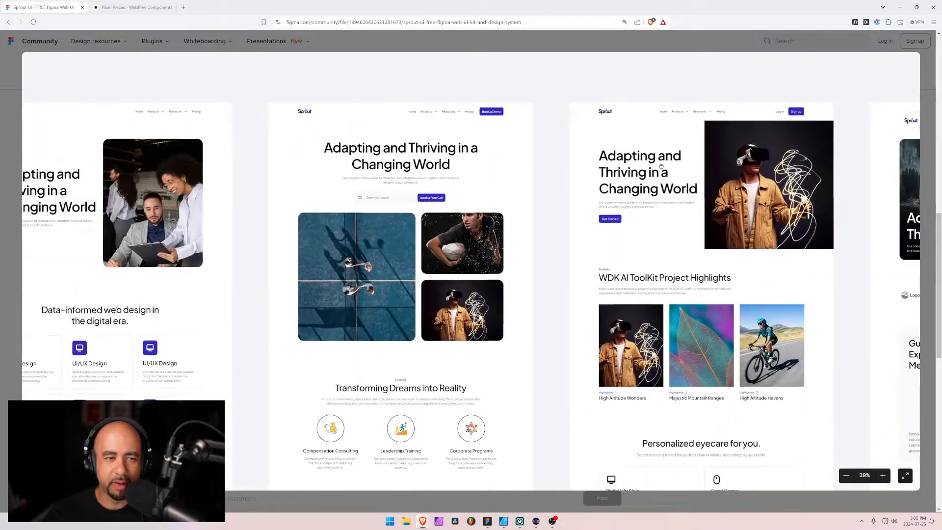
pyautogui.moveTo(208, 192); pyautogui.dragTo(654, 173)
pyautogui.moveTo(235, 206); pyautogui.dragTo(617, 247)
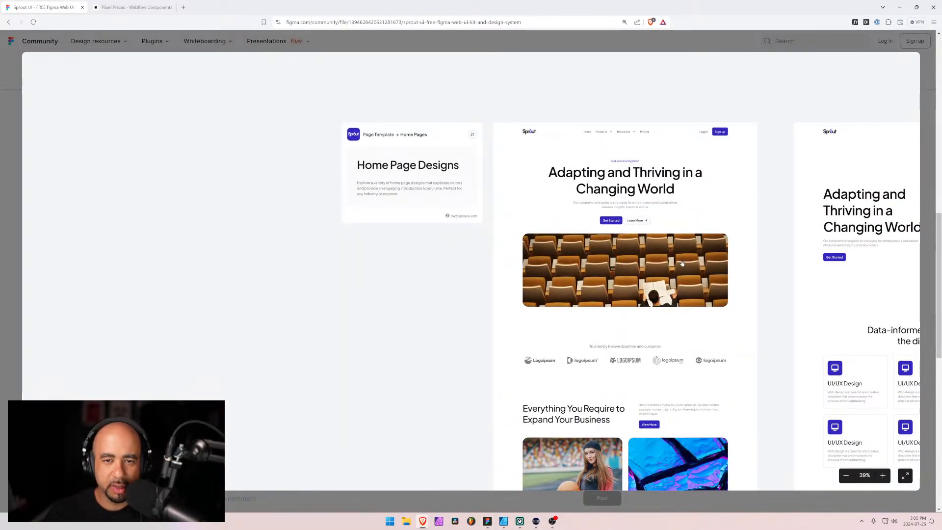
# Review the hero sections of the first few home page designs again, up to the one with the mountain lake image
pyautogui.moveTo(682, 264); pyautogui.dragTo(513, 233)
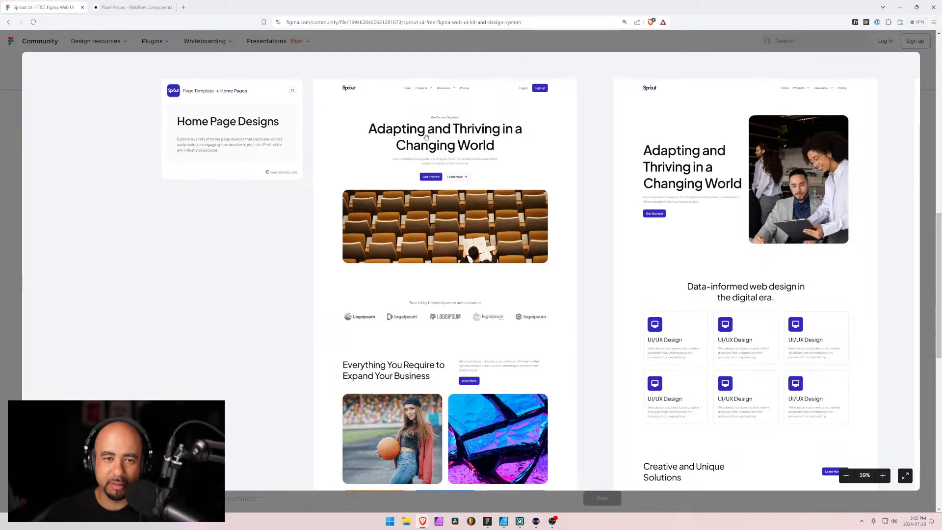
pyautogui.moveTo(520, 286); pyautogui.dragTo(534, 304)
pyautogui.hscroll(10, 564, 272)
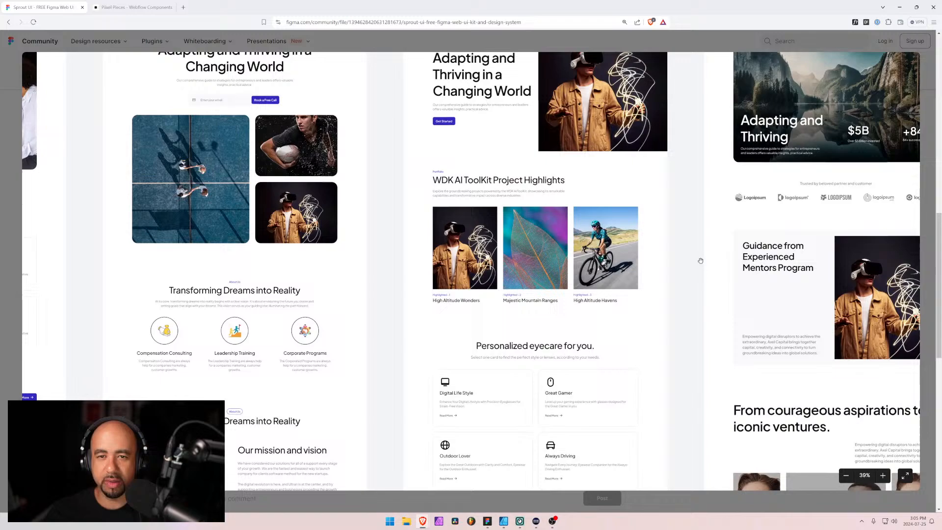
pyautogui.moveTo(701, 260); pyautogui.dragTo(555, 325)
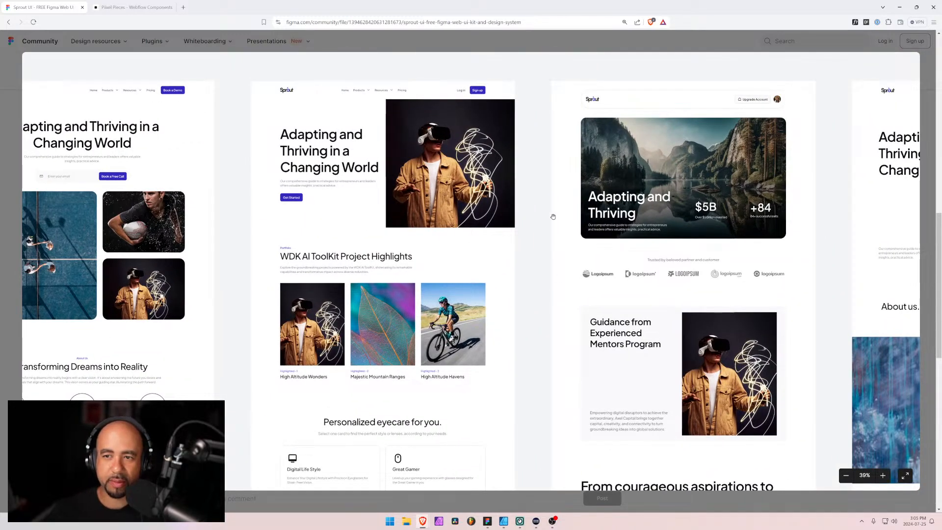
# Compare the hero sections further along the row of Sprout home page designs, ending at the hot-air balloon design, with the page list open
pyautogui.moveTo(701, 286); pyautogui.dragTo(474, 153)
pyautogui.moveTo(774, 264); pyautogui.dragTo(671, 119)
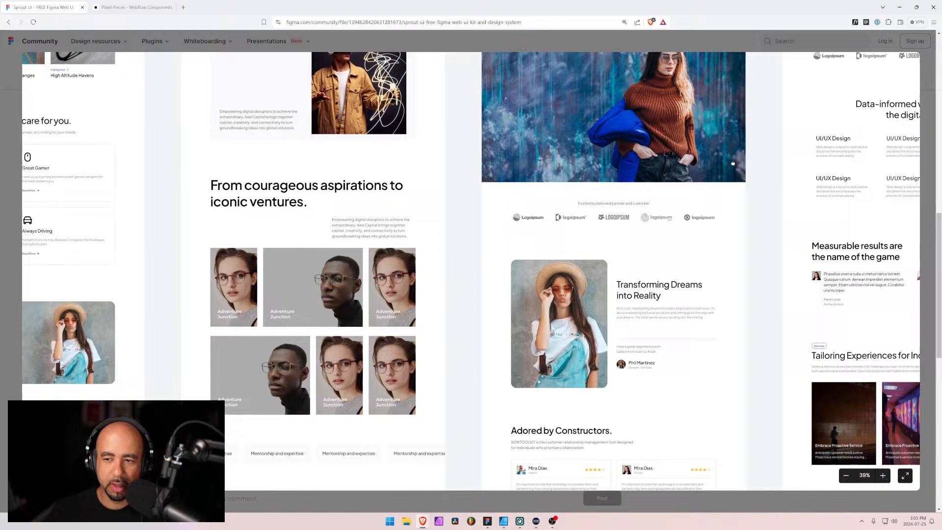
pyautogui.moveTo(732, 163); pyautogui.dragTo(272, 234)
pyautogui.moveTo(411, 89); pyautogui.dragTo(395, 244)
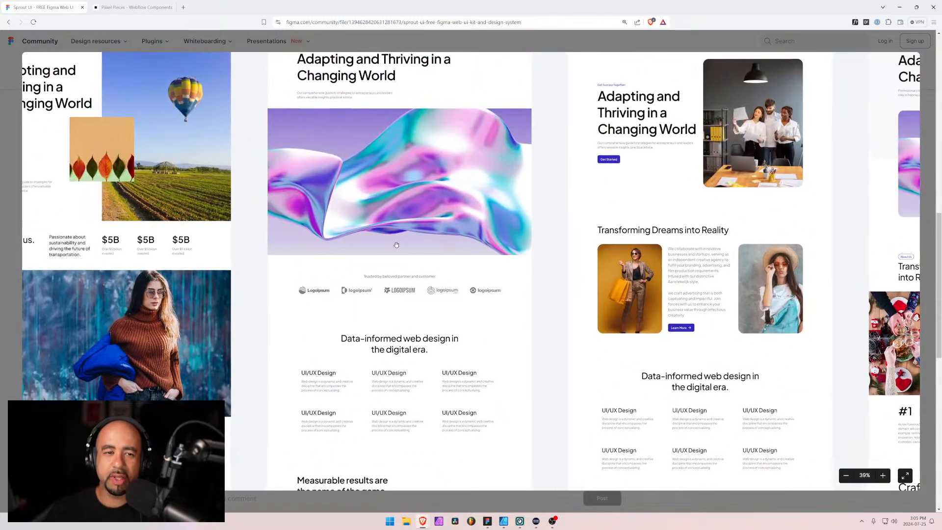
pyautogui.moveTo(280, 213); pyautogui.dragTo(353, 223)
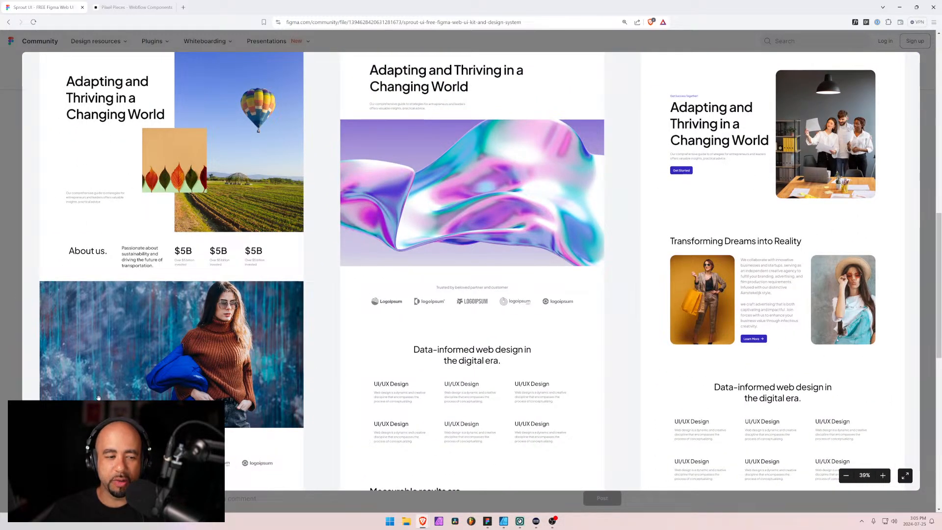
pyautogui.click(61, 475)
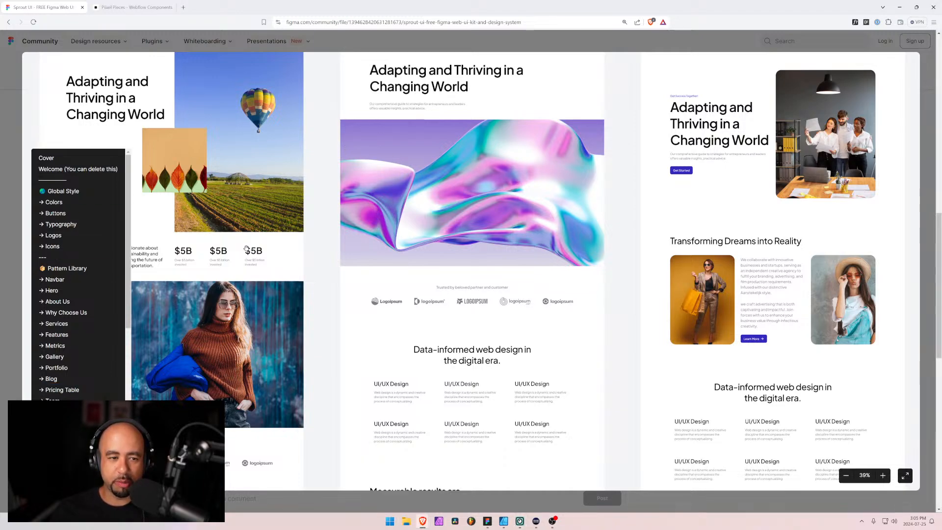
pyautogui.moveTo(239, 264); pyautogui.dragTo(499, 293)
pyautogui.scroll(1, 499, 292)
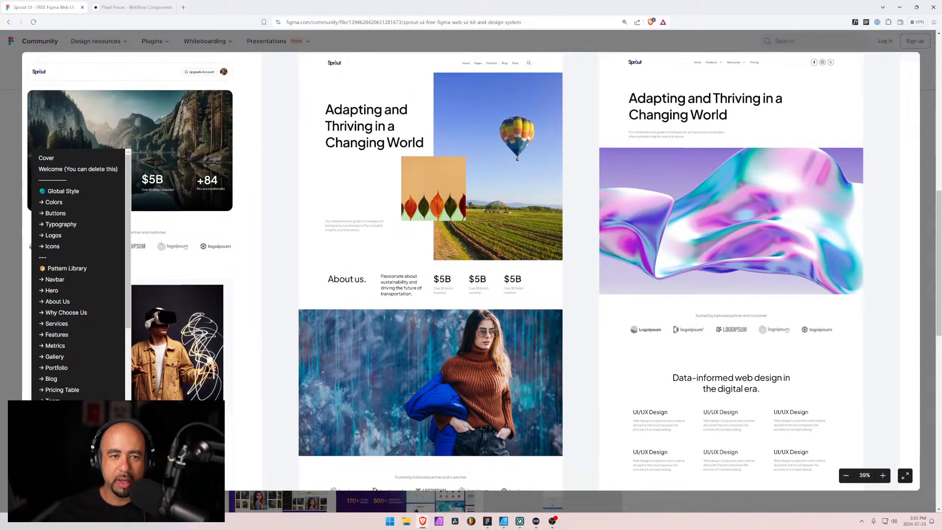
# Examine the middle sections of the hot-air balloon home page design, including the testimonials and pricing cards, and the neighbouring designs
pyautogui.scroll(-1, 438, 203)
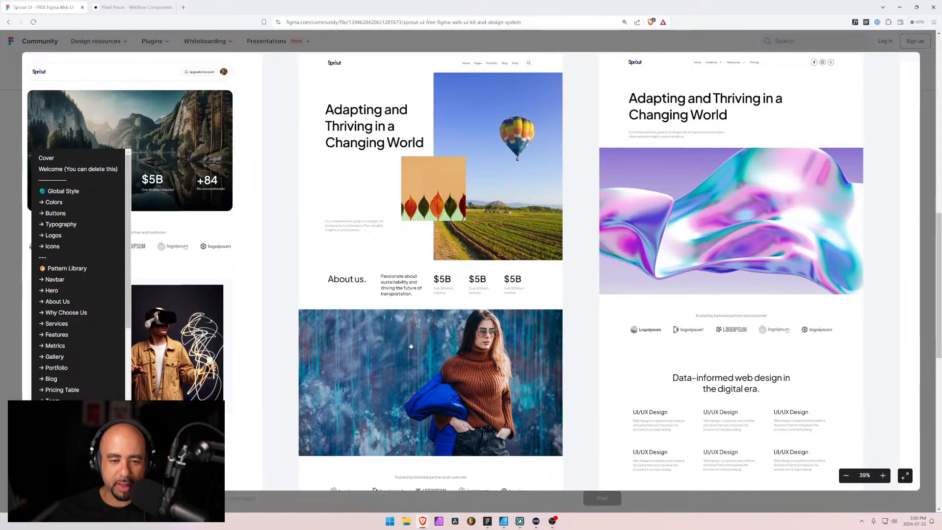
pyautogui.scroll(-5, 444, 176)
pyautogui.scroll(-1, 449, 166)
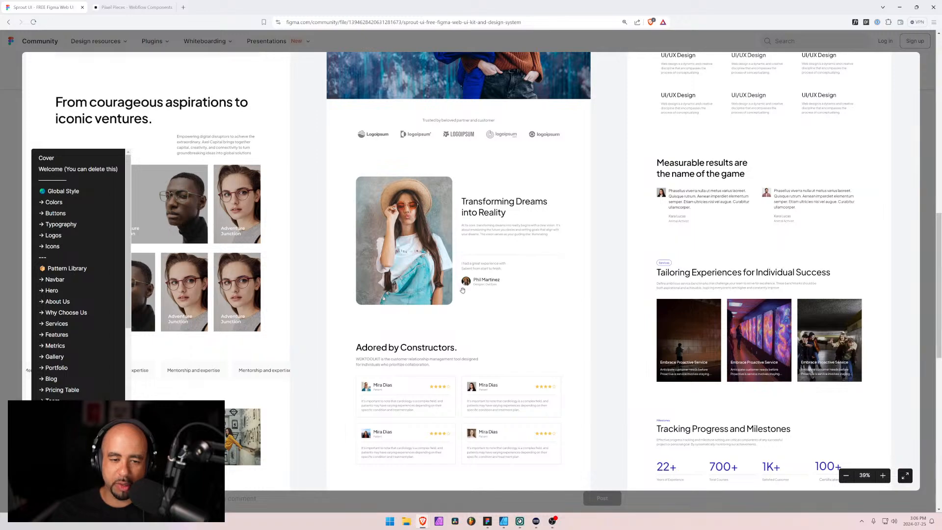
pyautogui.scroll(-3, 434, 406)
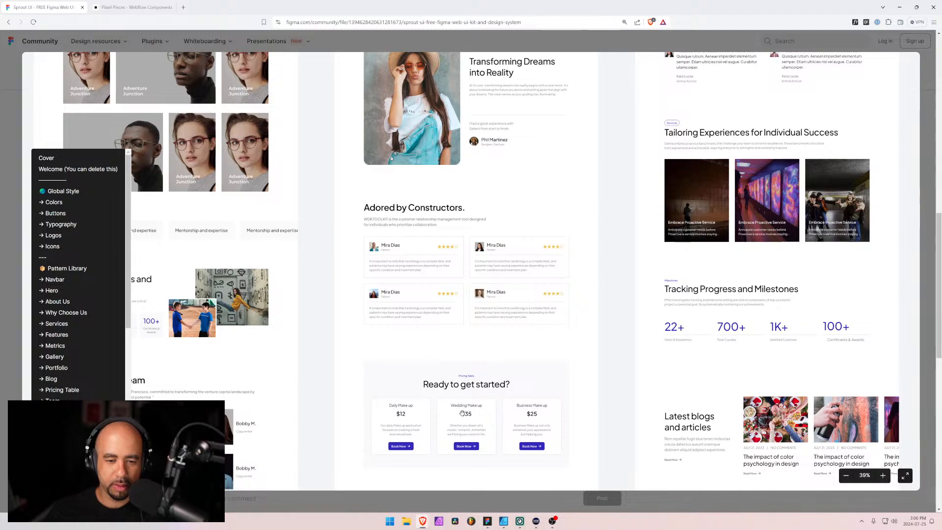
pyautogui.moveTo(471, 422); pyautogui.dragTo(465, 293)
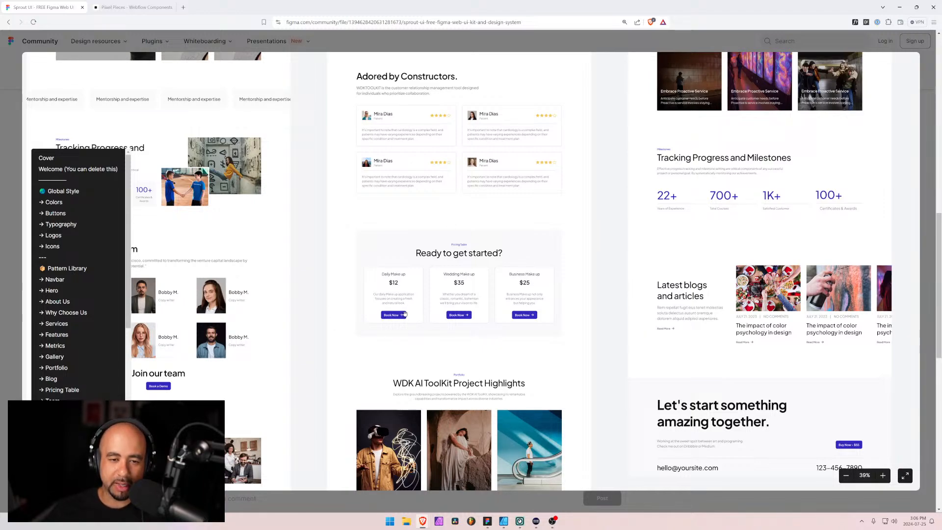
pyautogui.scroll(5, 294, 275)
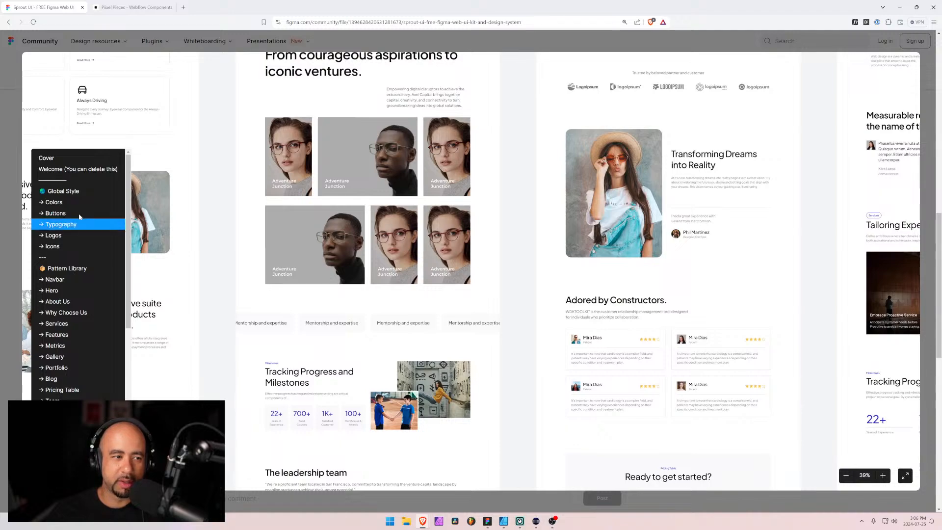
# Open Sprout UI's Buttons page and examine the button styles, sizes and hover variants across the chart
pyautogui.click(55, 216)
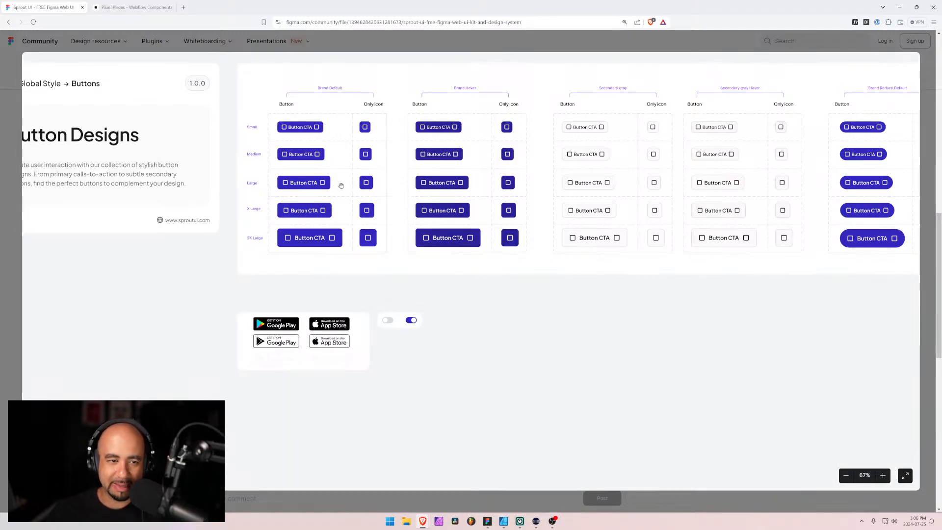
pyautogui.moveTo(761, 217); pyautogui.dragTo(355, 235)
pyautogui.moveTo(692, 214)
pyautogui.mouseDown()
pyautogui.moveTo(293, 225)
pyautogui.moveTo(707, 222)
pyautogui.mouseUp()
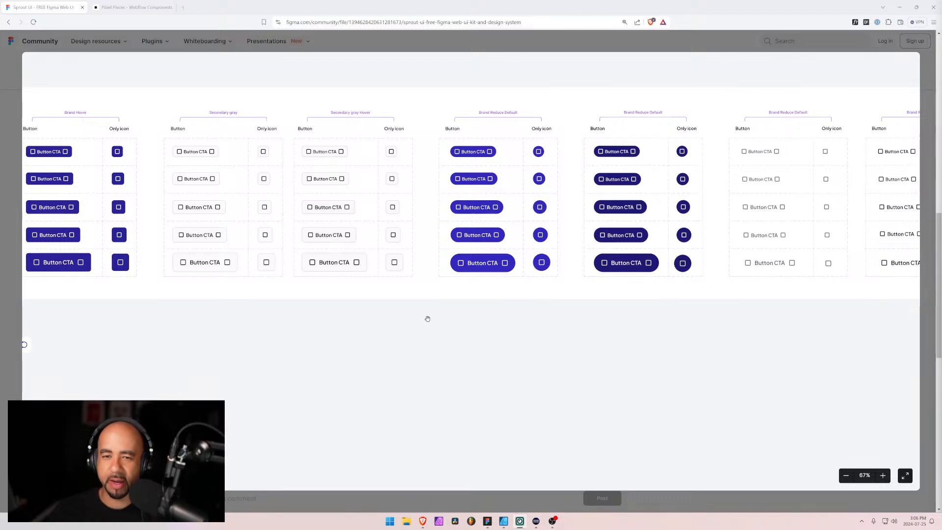
pyautogui.moveTo(329, 337); pyautogui.dragTo(422, 330)
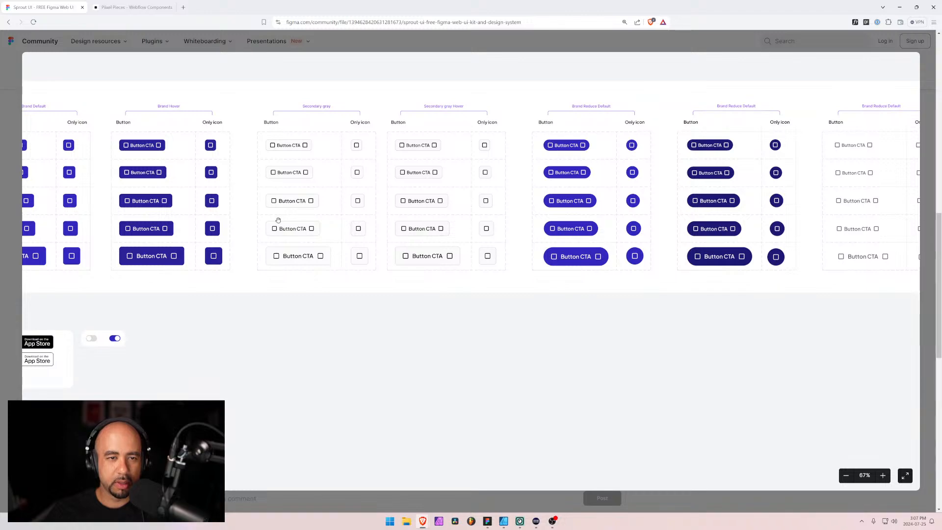
pyautogui.moveTo(255, 216); pyautogui.dragTo(473, 213)
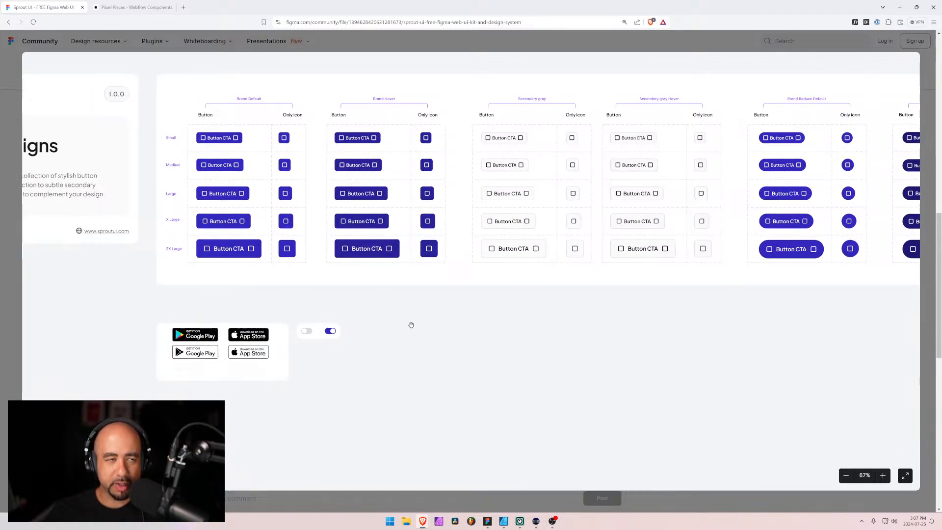
# Switch to the Piixel Pieces Styleguide file in Figma and examine the small, default and large buttons on its 01. Buttons page
pyautogui.hotkey('alt', 'Tab')
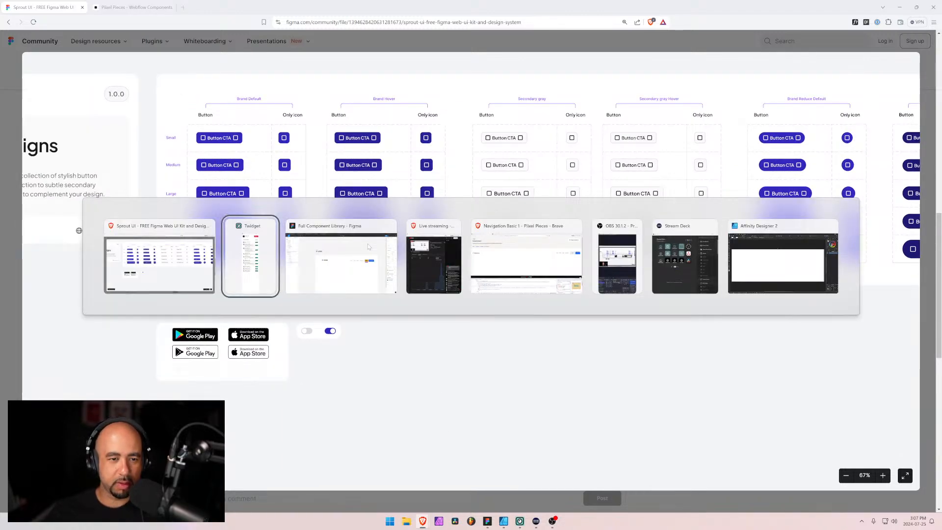
pyautogui.hotkey('alt', 'Tab')
pyautogui.click(47, 5)
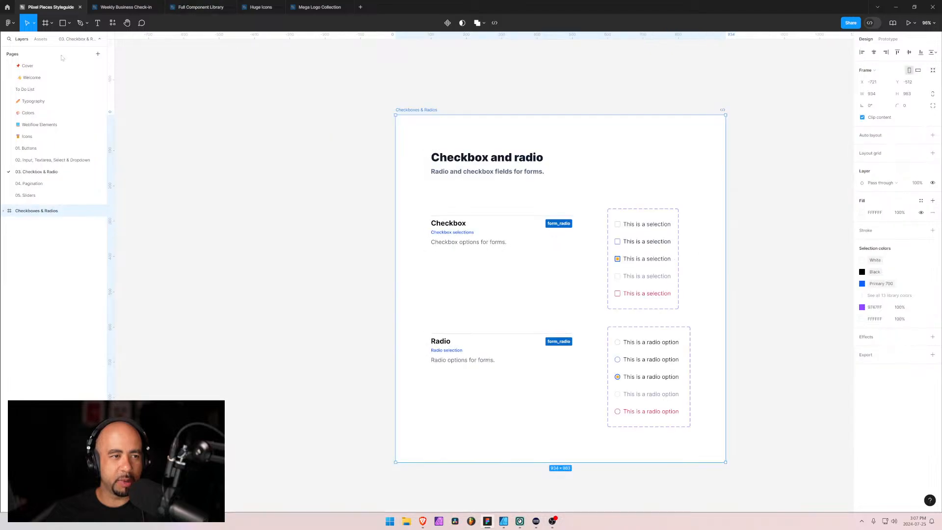
pyautogui.click(27, 147)
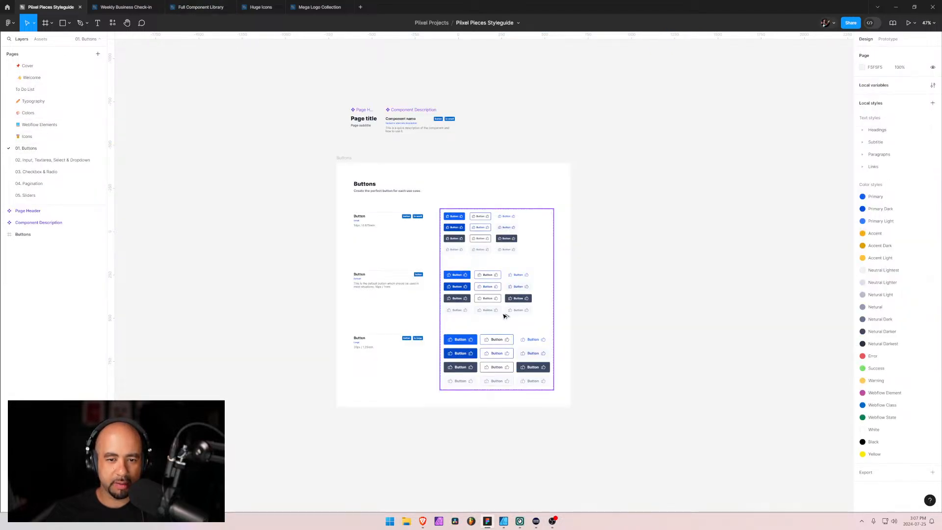
pyautogui.hotkey('shift', '2')
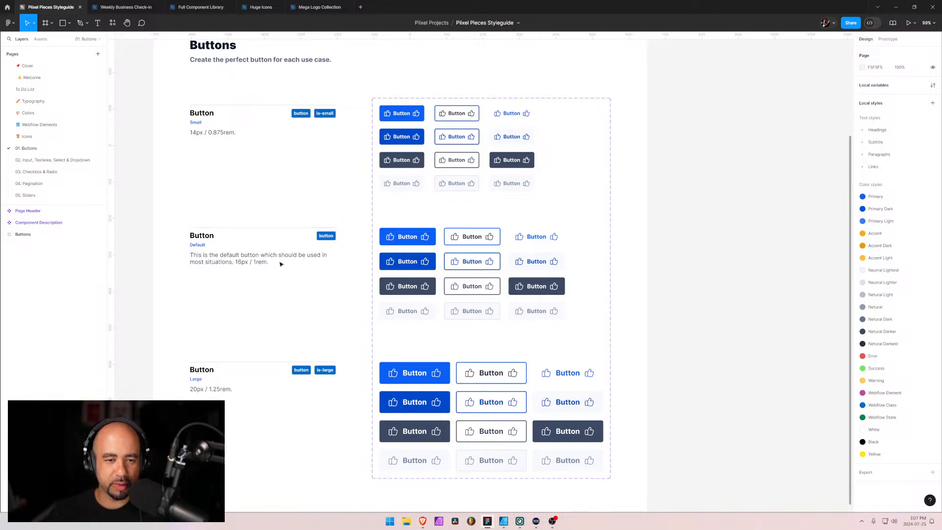
pyautogui.hotkey('alt', 'Tab')
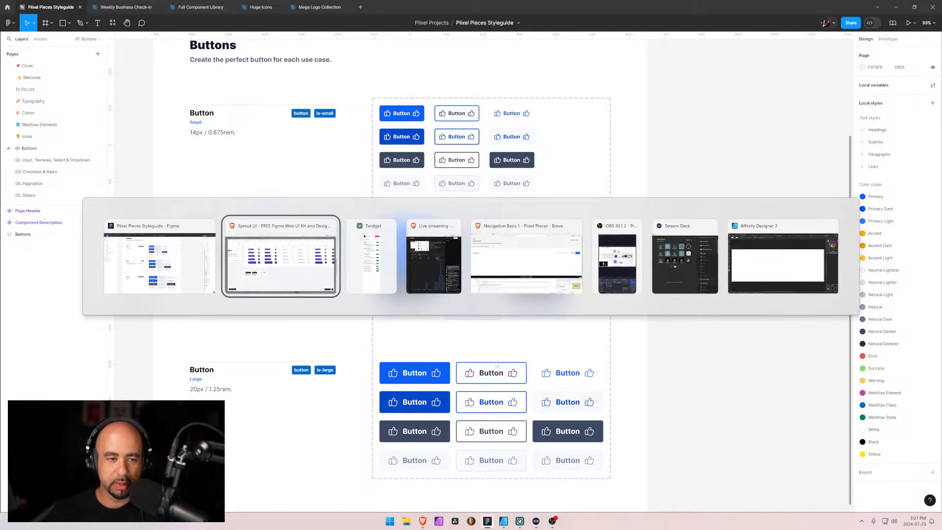
pyautogui.click(184, 259)
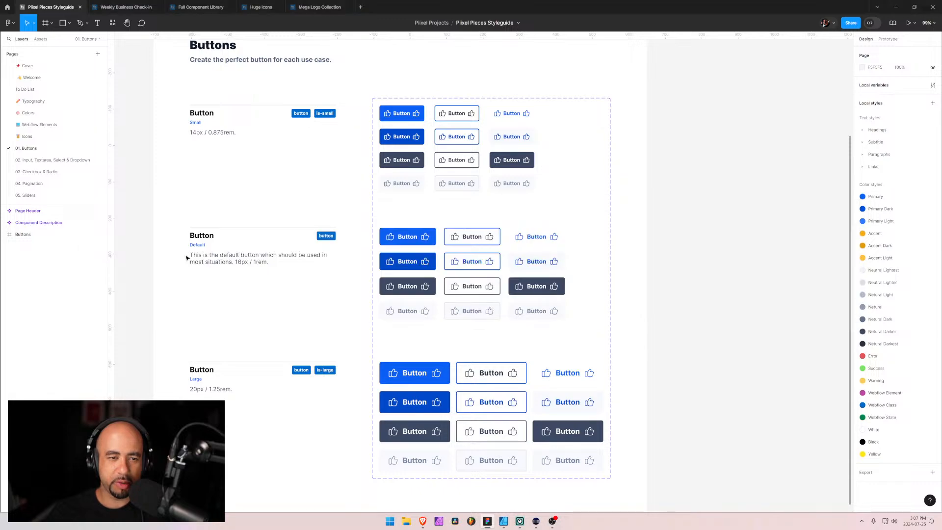
# Return to the Full Component Library file and set the Login button's type to Primary Reverse in the navigation bar
pyautogui.click(267, 6)
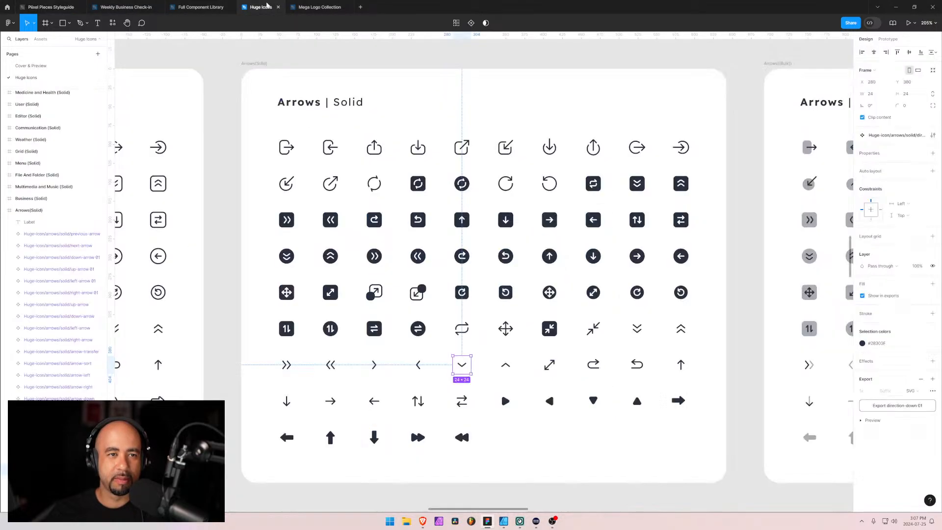
pyautogui.click(319, 7)
pyautogui.click(205, 5)
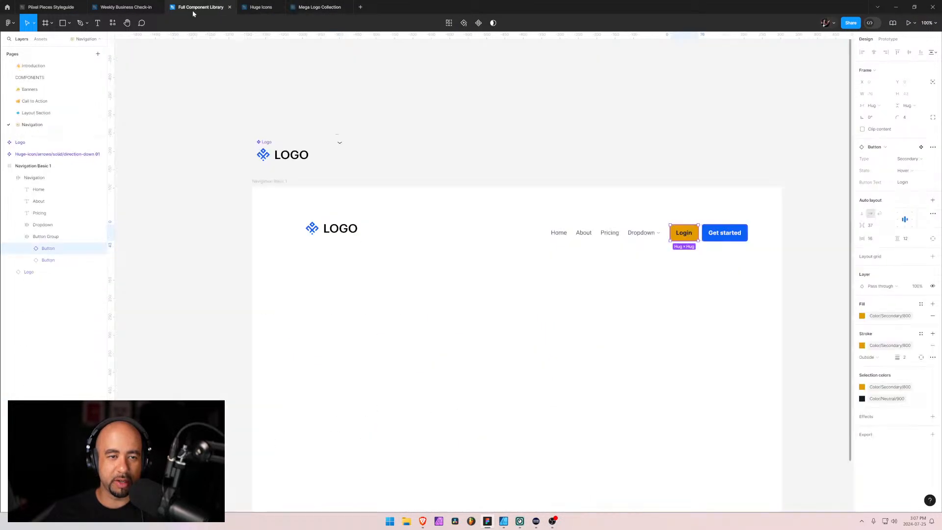
pyautogui.hscroll(3, 613, 294)
pyautogui.moveTo(589, 265)
pyautogui.mouseDown()
pyautogui.moveTo(609, 248)
pyautogui.moveTo(580, 246)
pyautogui.mouseUp()
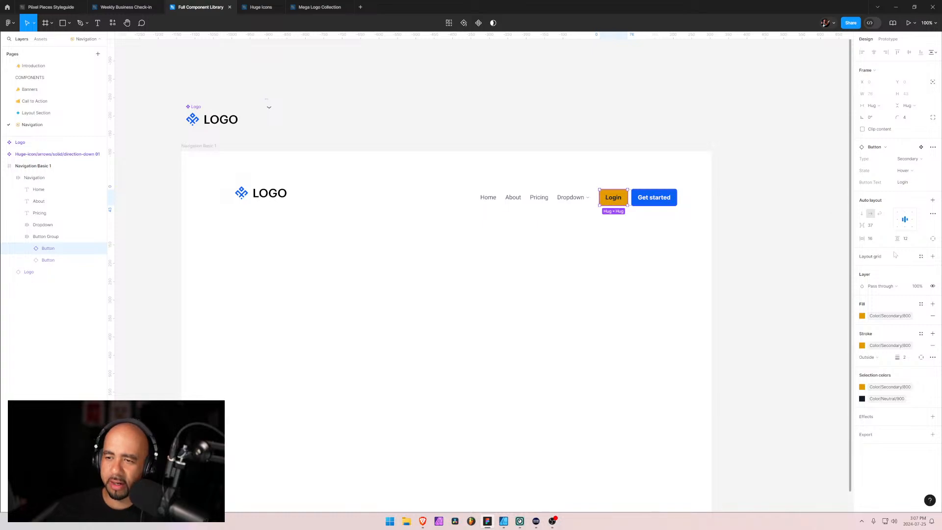
pyautogui.click(918, 159)
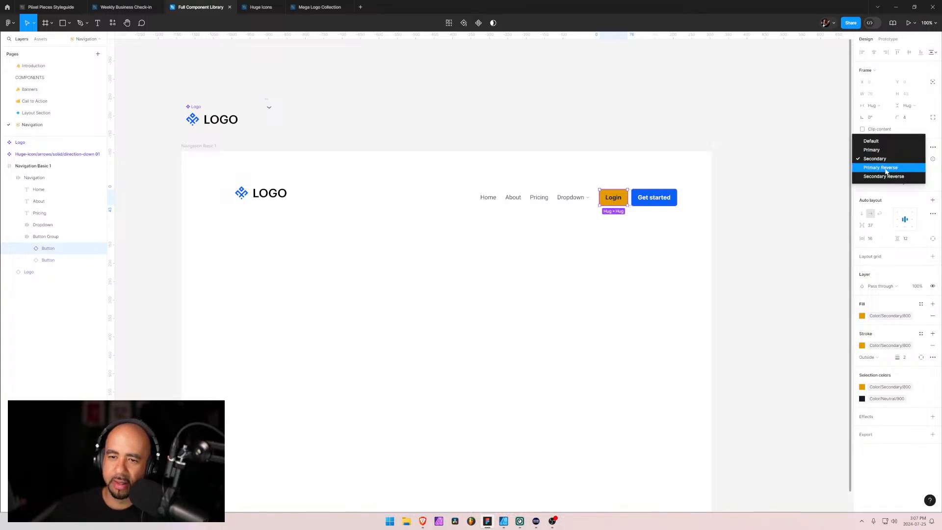
pyautogui.click(886, 169)
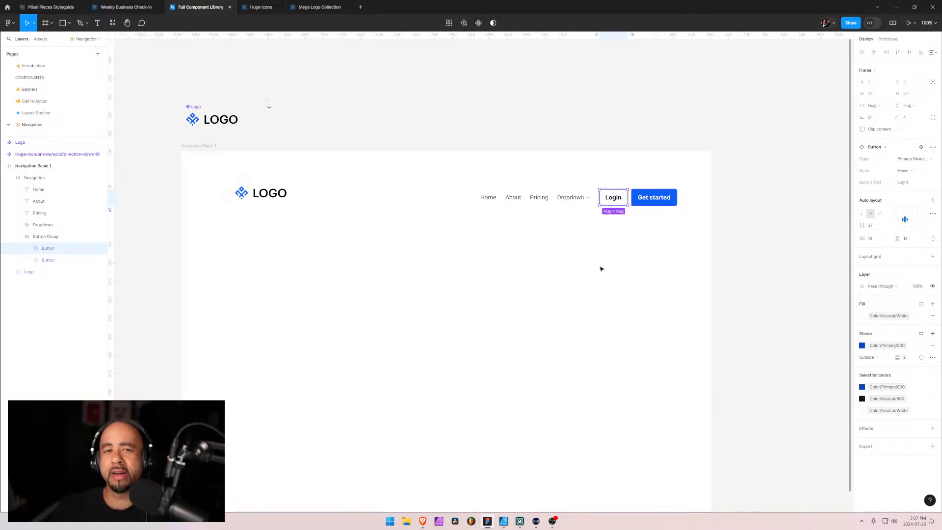
pyautogui.click(645, 225)
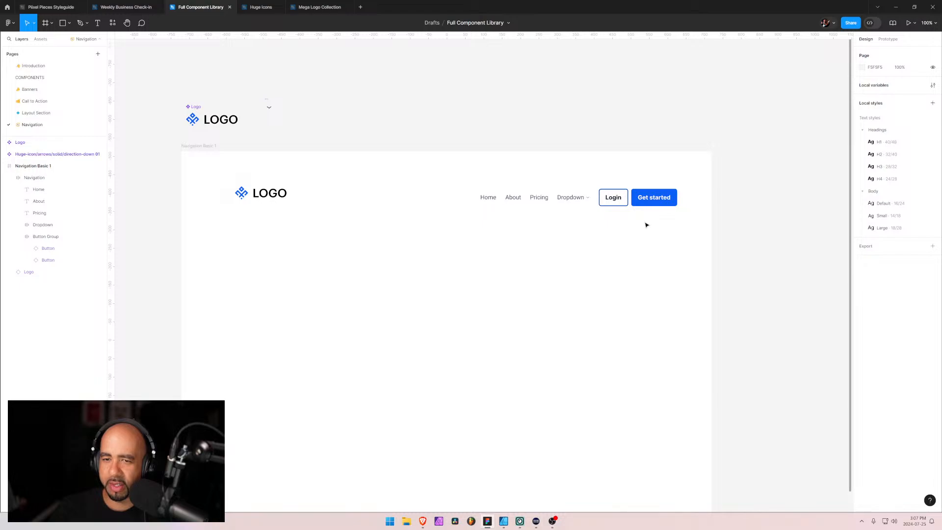
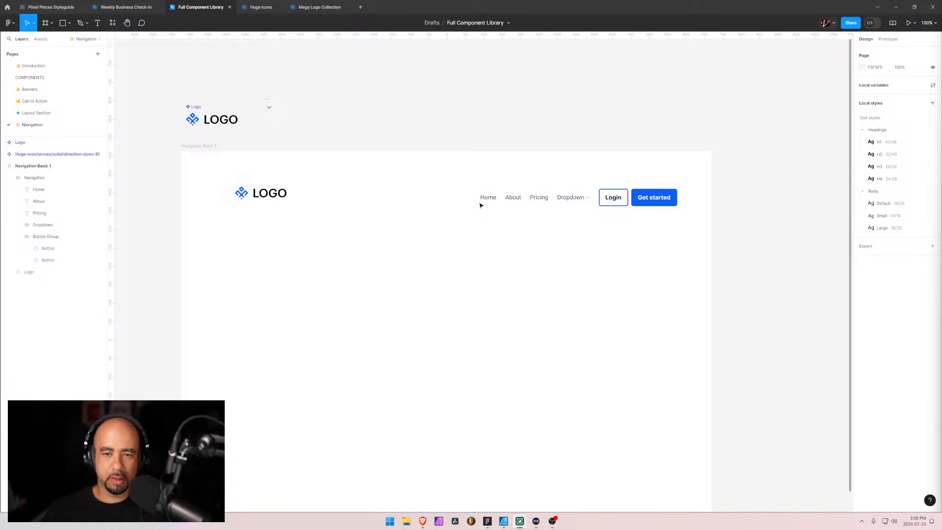
# Switch to the browser window showing Piixel Pieces' Navigation Basic 1 component
pyautogui.click(506, 203)
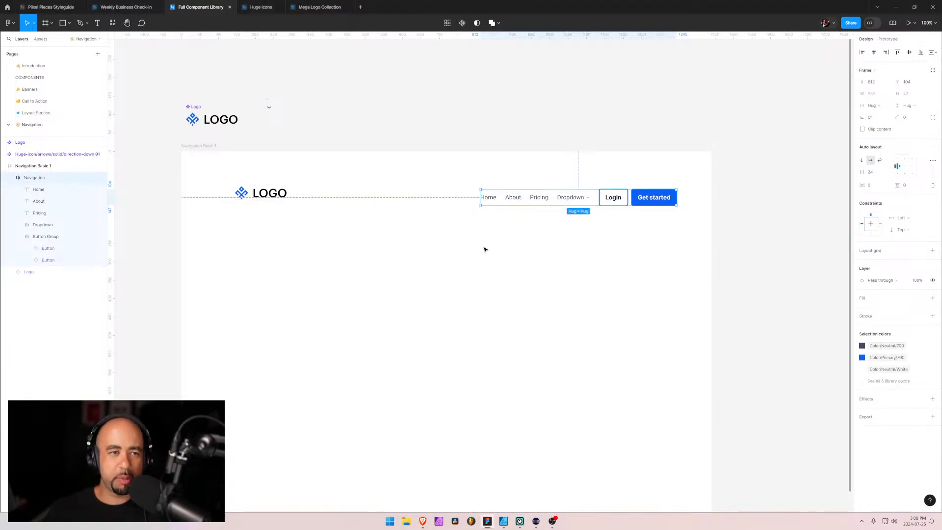
pyautogui.hotkey('alt', 'Tab')
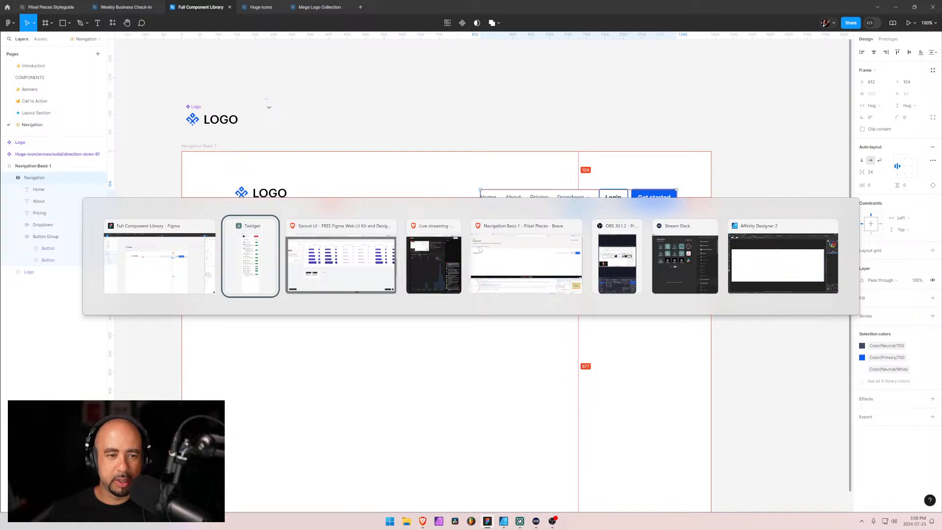
pyautogui.hotkey('alt', 'Tab')
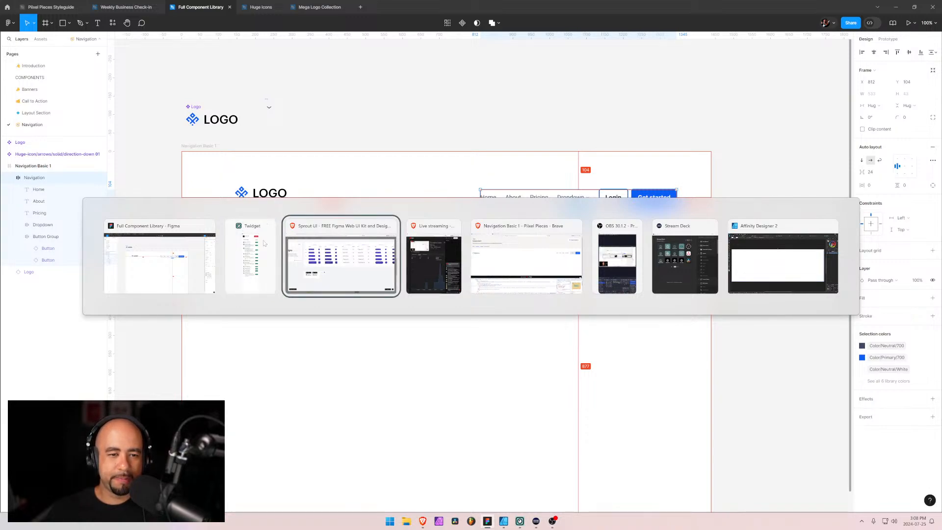
pyautogui.hotkey('alt', 'Tab')
pyautogui.hotkey('alt', 'Tab')
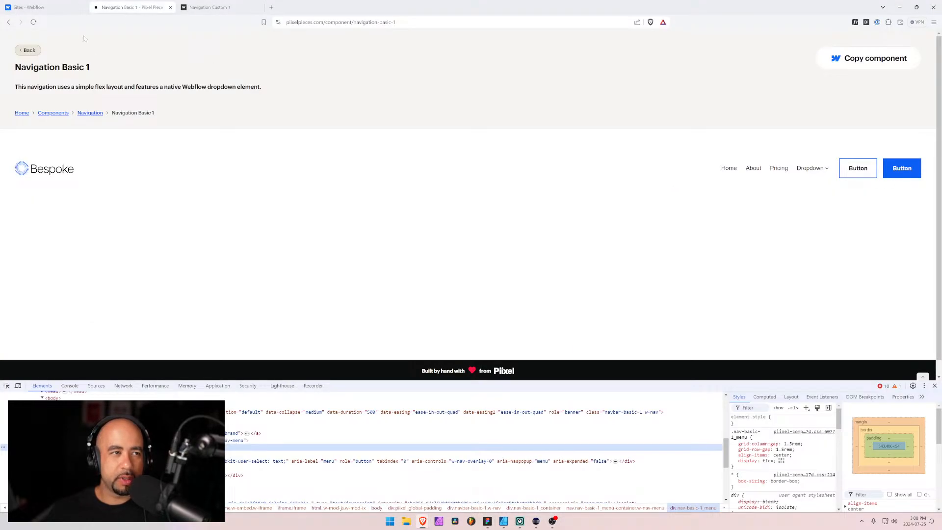
pyautogui.hotkey('alt', 'Tab')
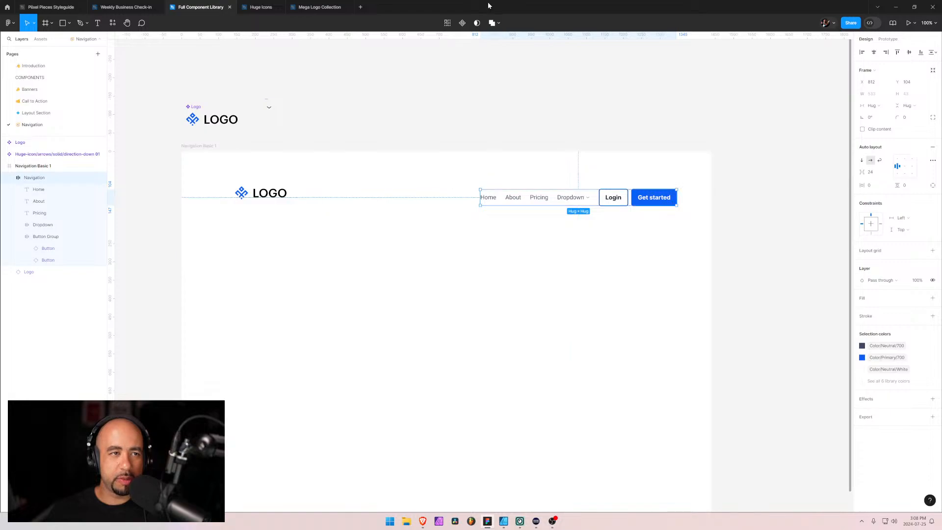
pyautogui.hotkey('alt', 'Tab')
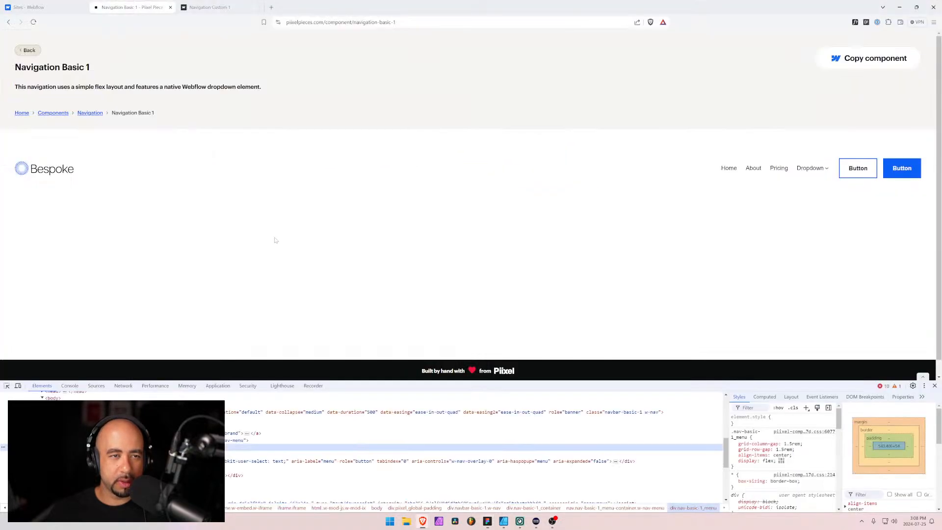
# Move the Sprout UI tab into the browser window that holds the Navigation Basic 1 page, and maximize that window
pyautogui.moveTo(441, 6); pyautogui.dragTo(481, 99)
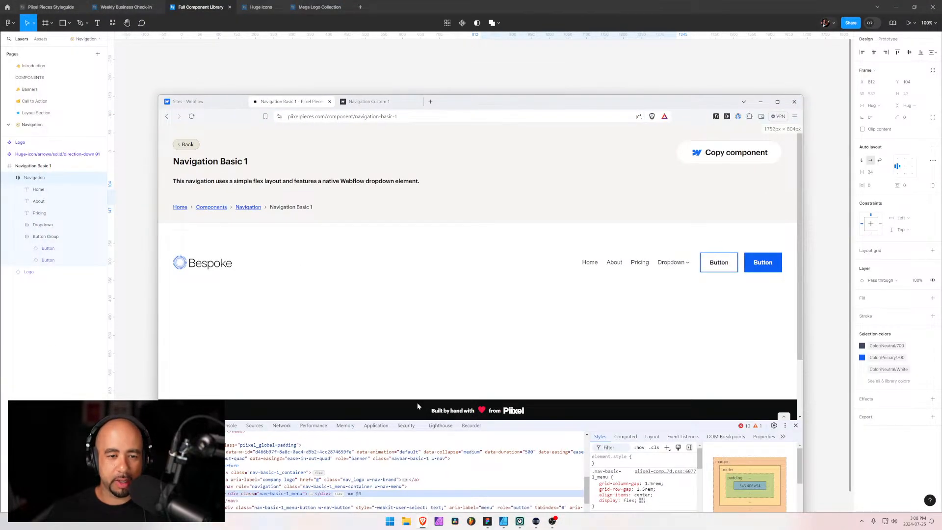
pyautogui.hotkey('alt', 'Tab')
pyautogui.click(438, 228)
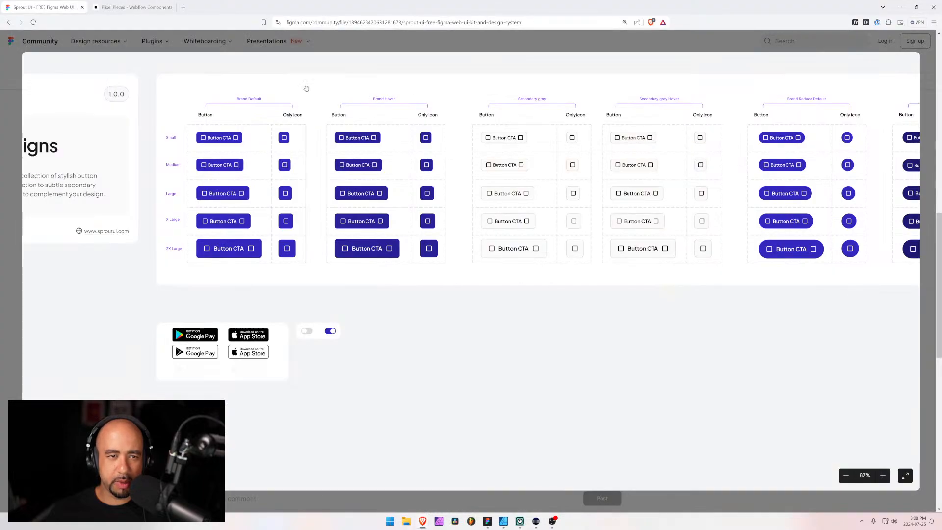
pyautogui.moveTo(273, 6); pyautogui.dragTo(464, 202)
pyautogui.moveTo(355, 204); pyautogui.dragTo(290, 102)
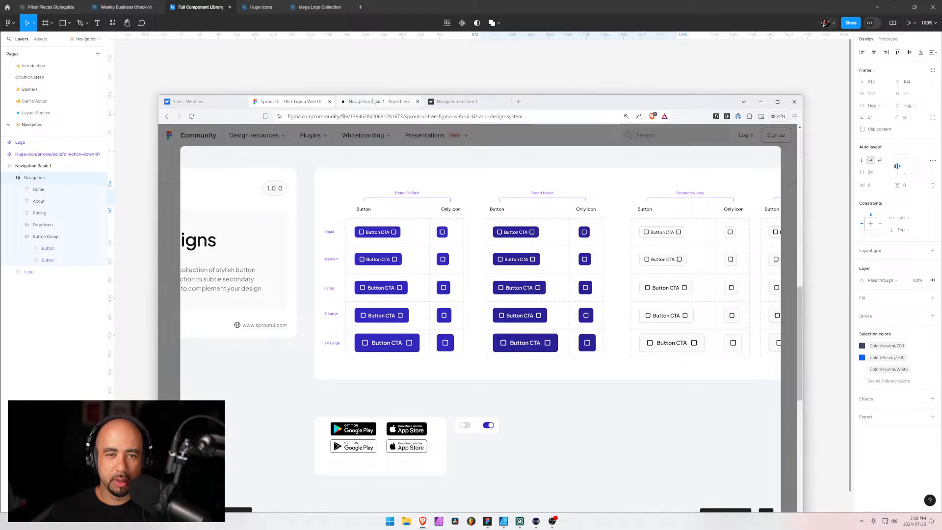
pyautogui.click(778, 102)
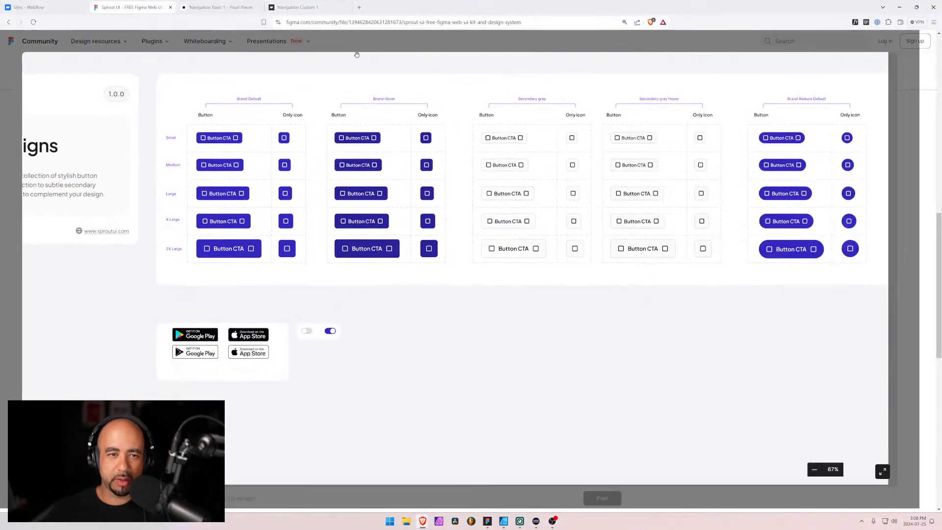
# Open the Navigation Basic 1 page and examine how its Dropdown menu expands and collapses
pyautogui.click(236, 6)
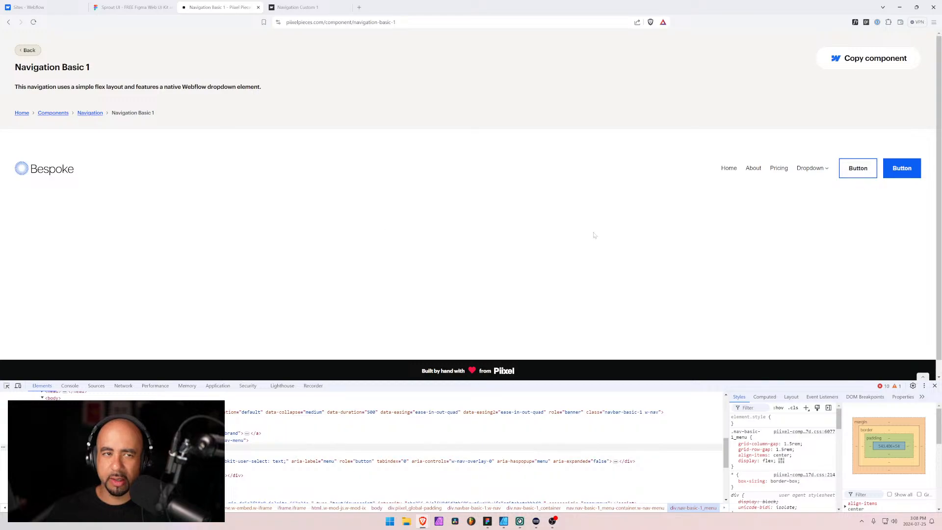
pyautogui.click(811, 175)
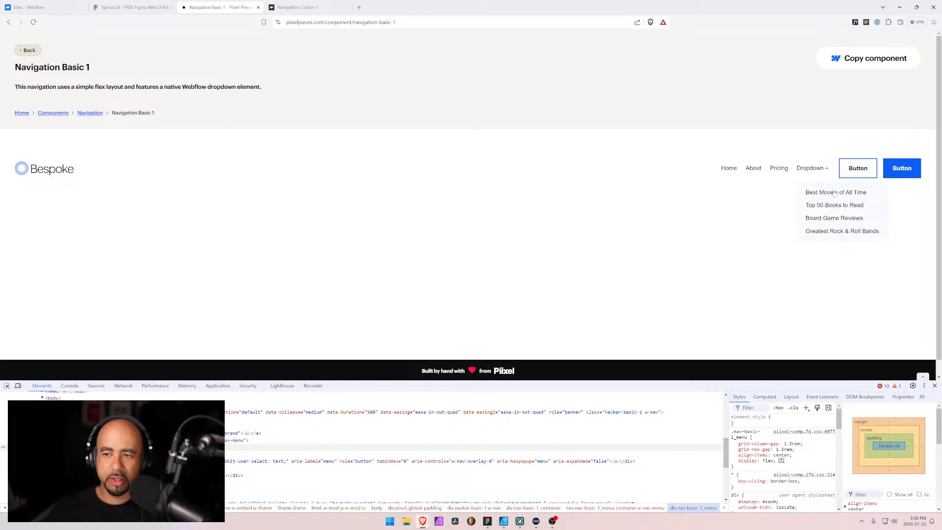
pyautogui.click(813, 173)
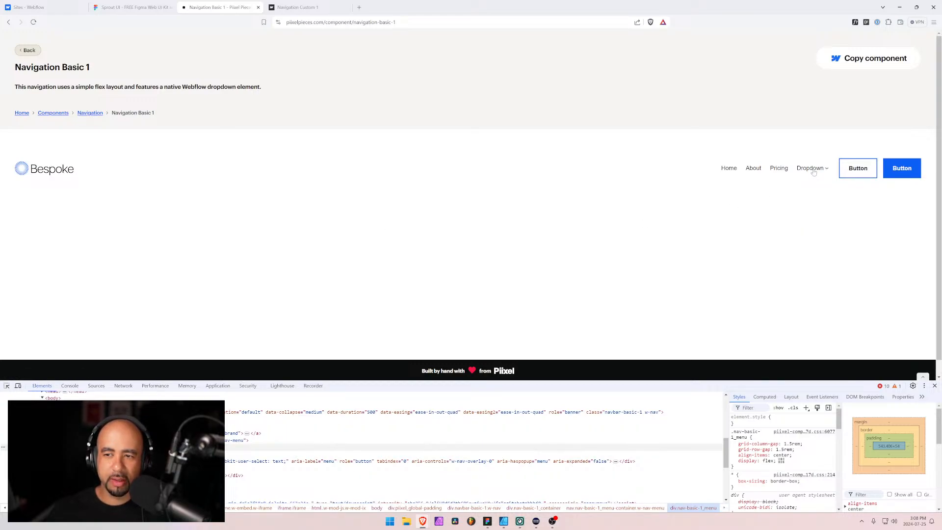
pyautogui.click(814, 172)
# Return to the Full Component Library in Figma and move the Logo layer above the Navigation layer inside Navigation Basic 1
pyautogui.hotkey('alt', 'Tab')
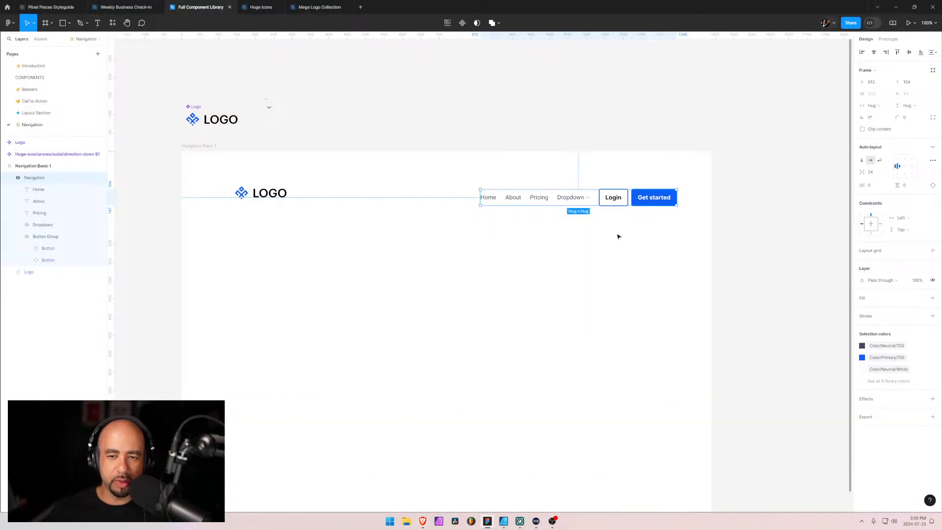
pyautogui.click(469, 257)
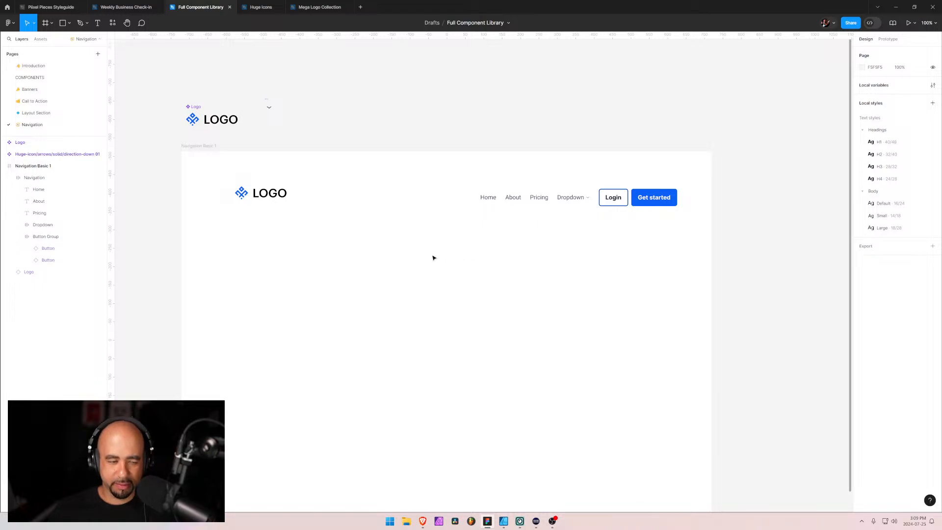
pyautogui.click(248, 200)
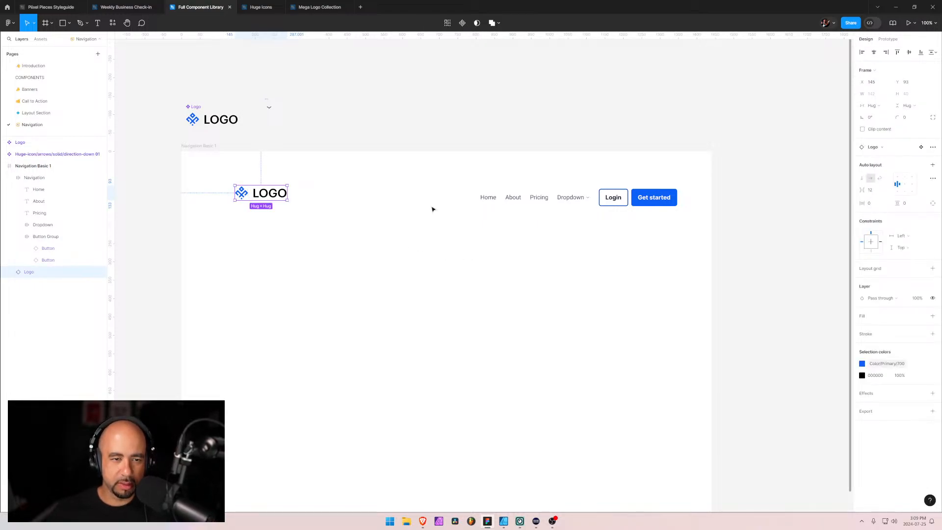
pyautogui.click(14, 181)
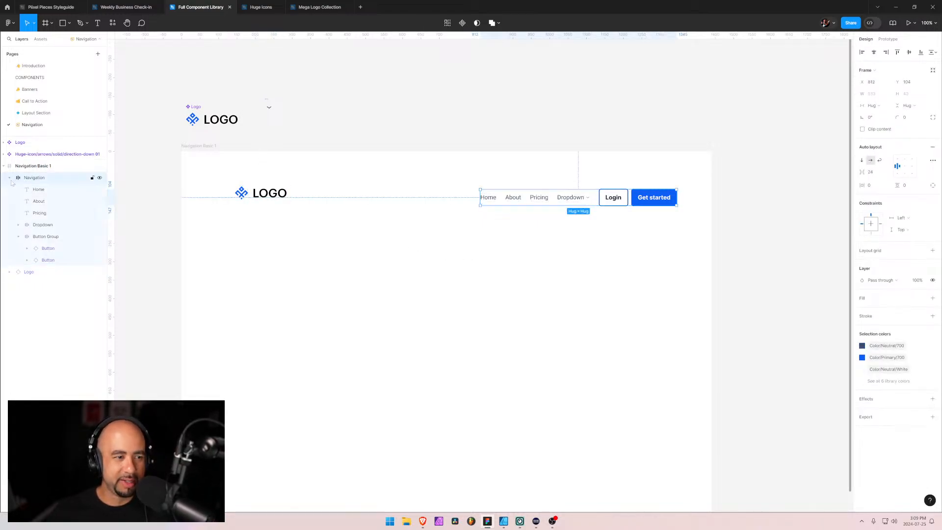
pyautogui.click(9, 177)
pyautogui.click(26, 191)
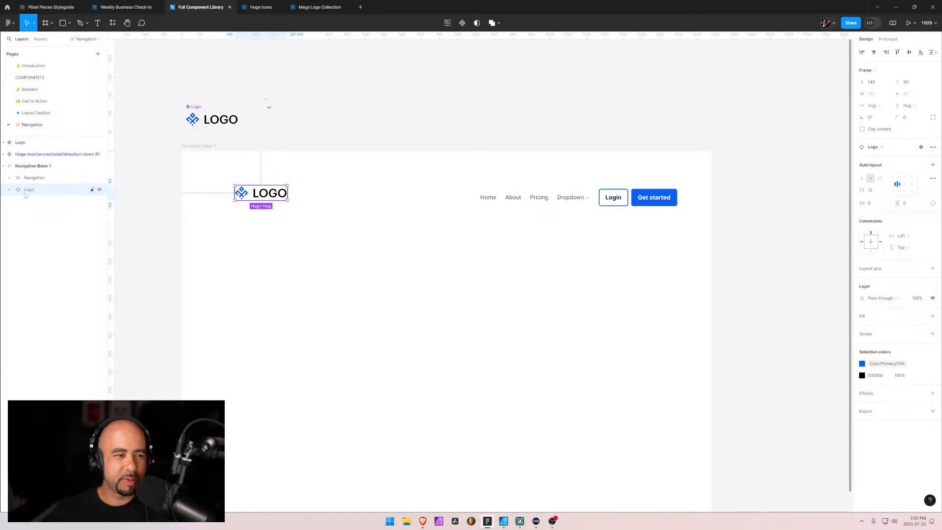
pyautogui.moveTo(26, 191); pyautogui.dragTo(27, 173)
# Wrap the Logo and Navigation layers in an auto layout frame and name it Full Navigation
pyautogui.keyDown('shift'); pyautogui.click(28, 190); pyautogui.keyUp('shift')
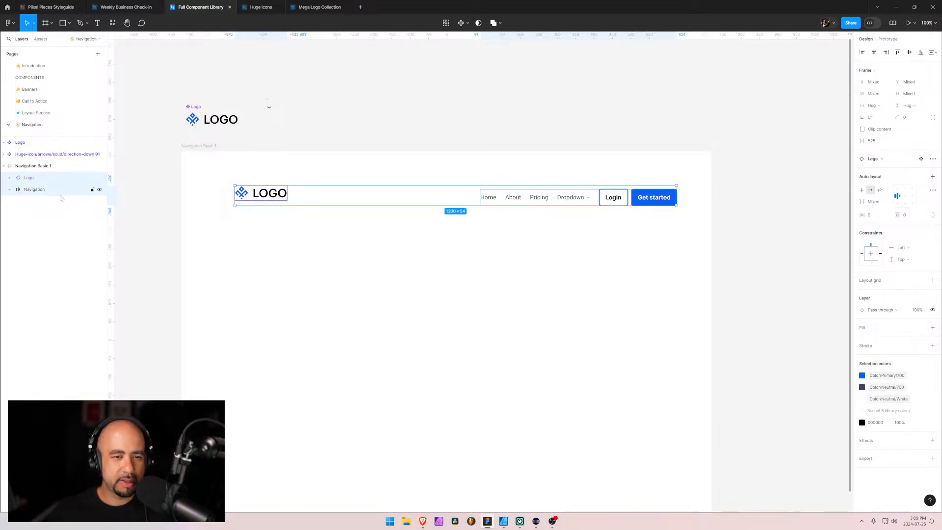
pyautogui.hotkey('shift', 'a')
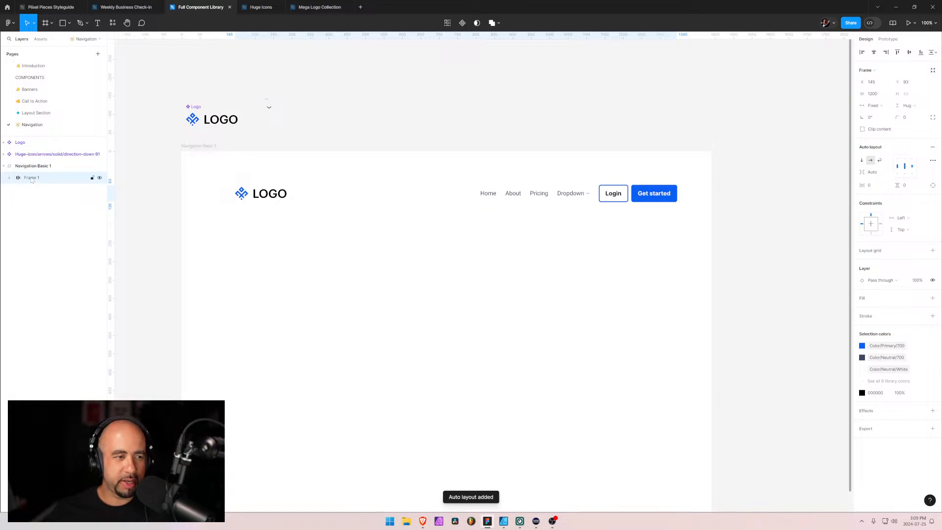
pyautogui.doubleClick(30, 179)
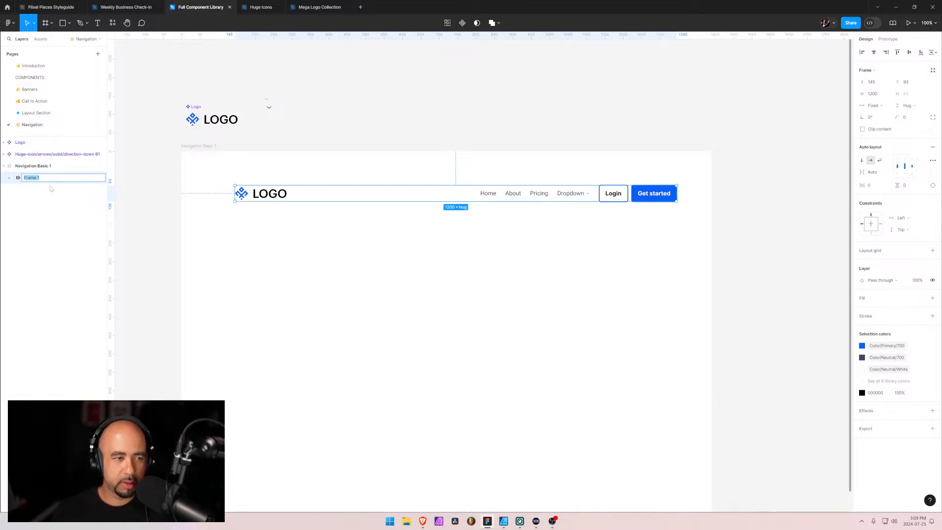
pyautogui.write('Full Navigation')
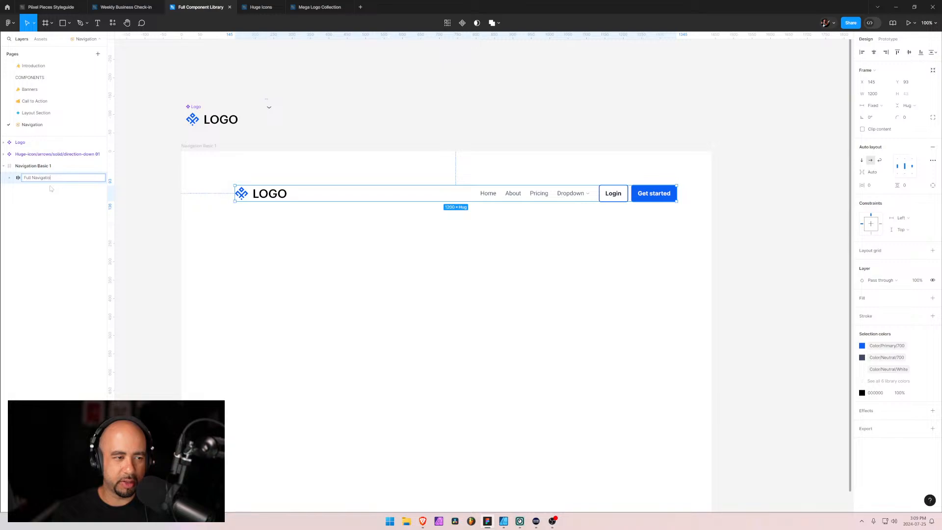
pyautogui.press('Return')
pyautogui.hotkey('shift', 'Return')
# Rename the inner Navigation layer, which holds the links and buttons, as Menu
pyautogui.click(10, 177)
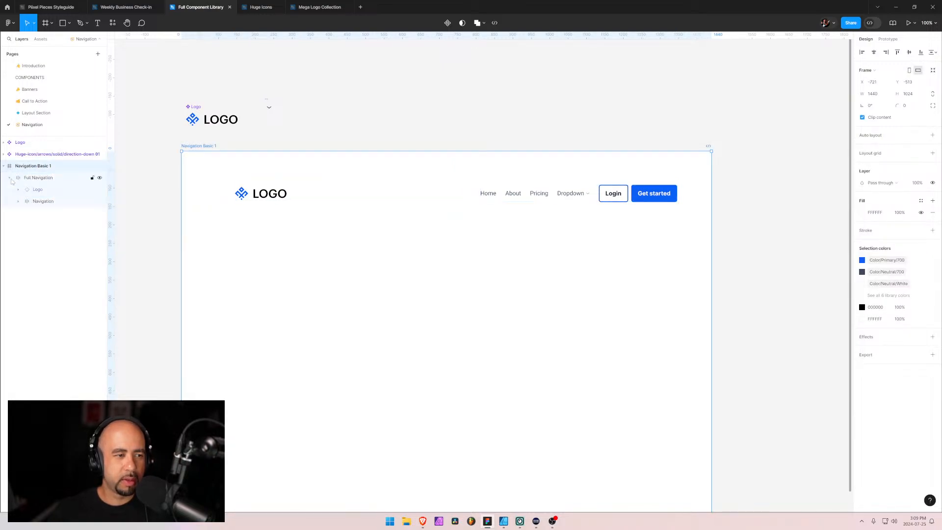
pyautogui.doubleClick(42, 201)
pyautogui.write('Menu')
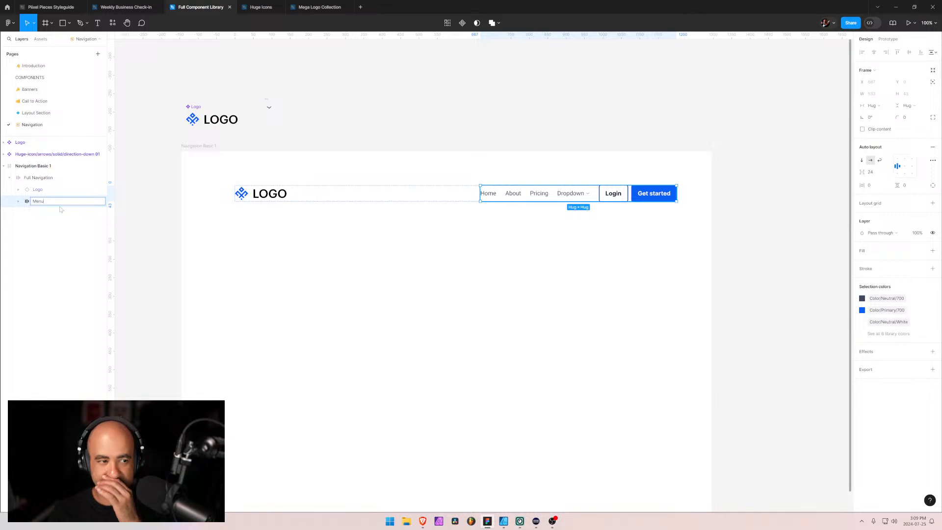
pyautogui.press('Return')
# Rename the Full Navigation frame as Navigation Bar
pyautogui.click(51, 180)
pyautogui.doubleClick(50, 180)
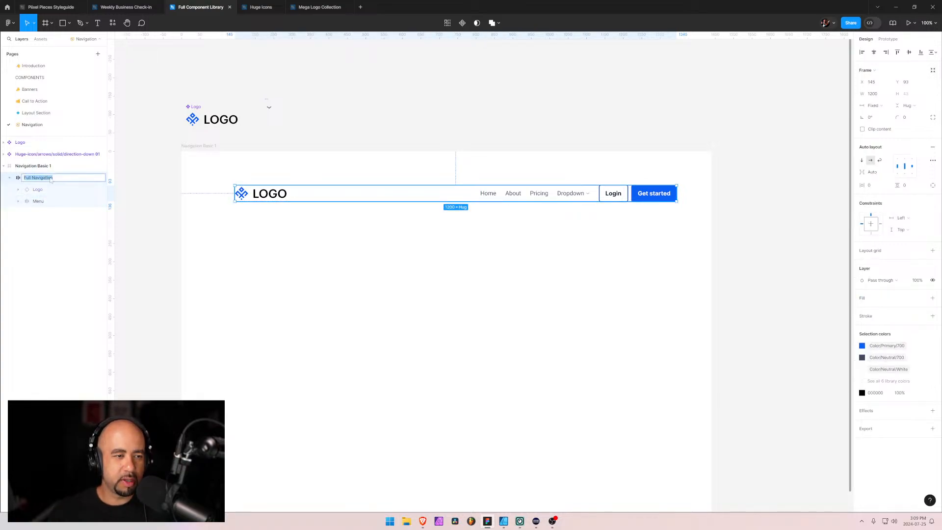
pyautogui.write('N')
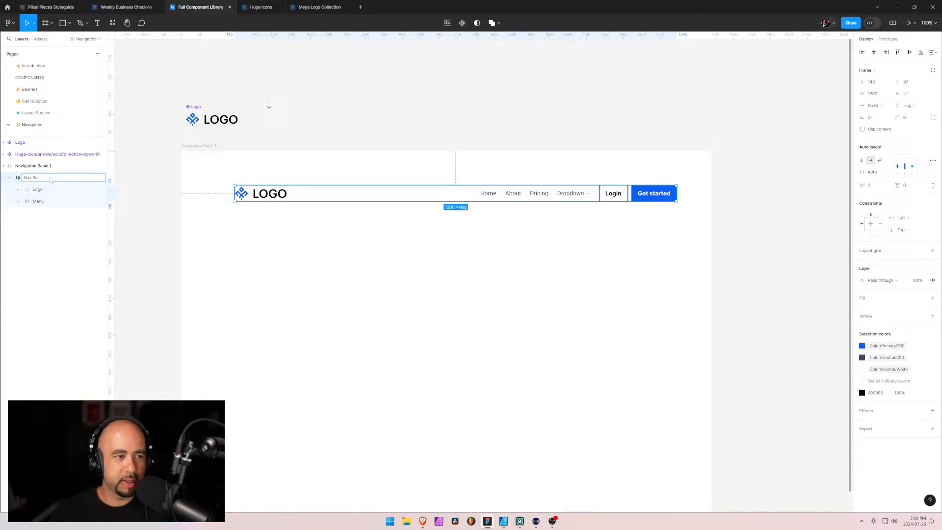
pyautogui.write('avigation')
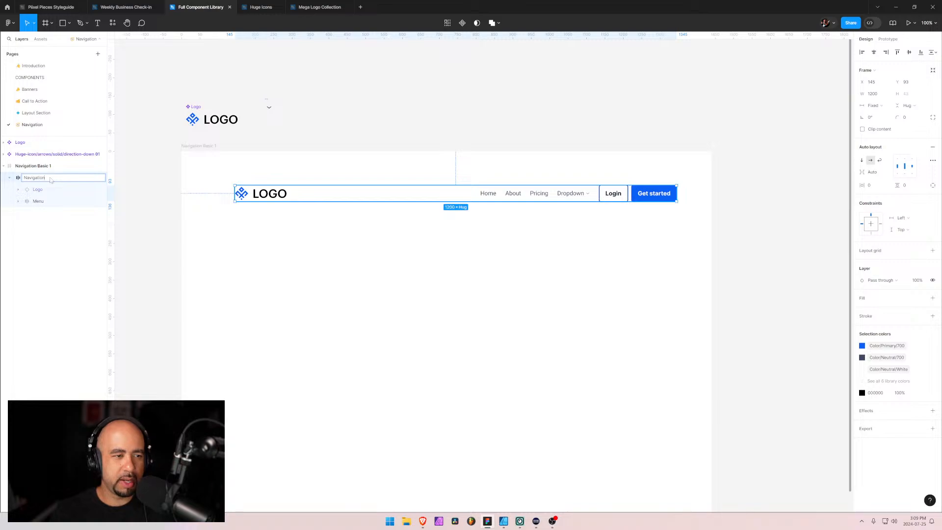
pyautogui.write(' Bar')
pyautogui.press('Return')
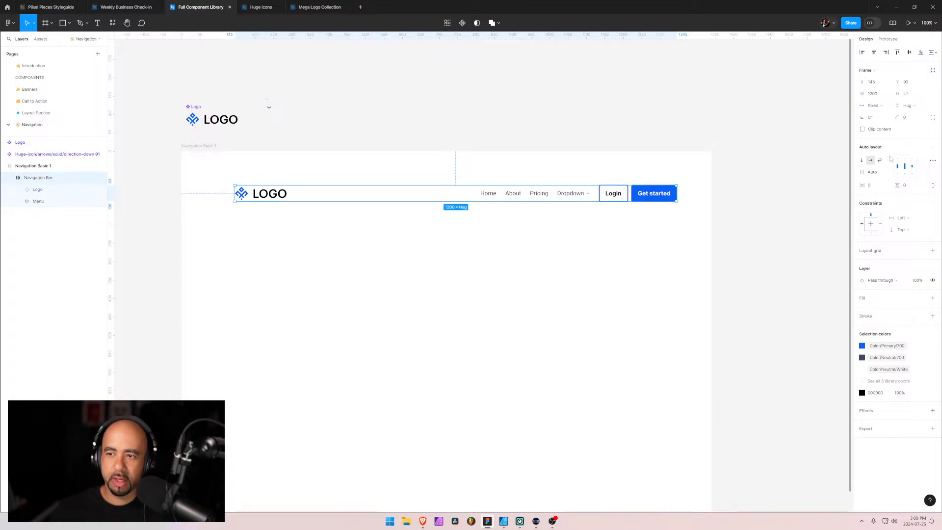
# Test the Navigation Bar's auto layout at a width of 1000, and set the width back to 1200
pyautogui.click(878, 98)
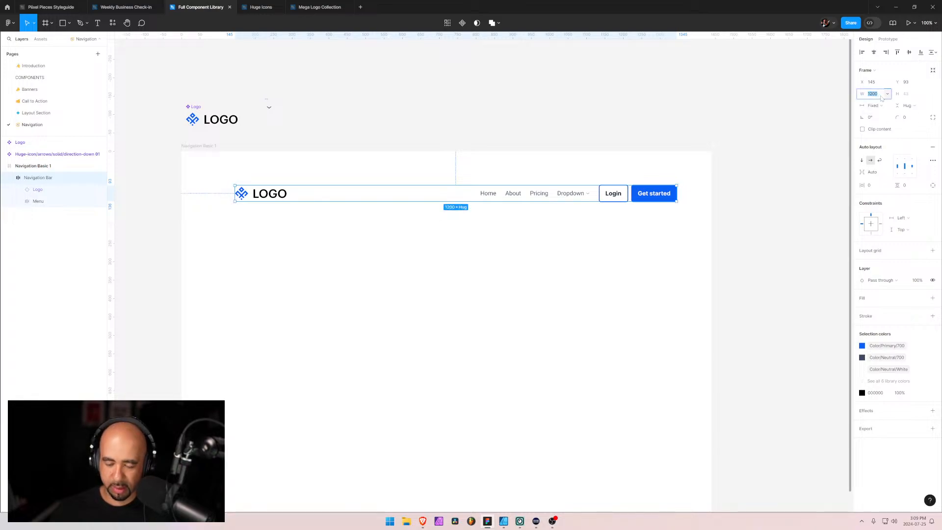
pyautogui.write('1000')
pyautogui.press('Return')
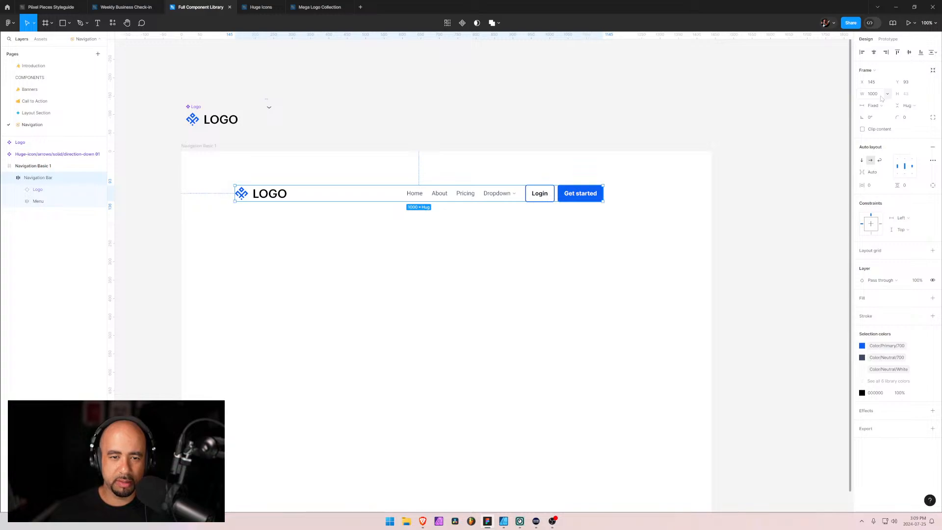
pyautogui.click(878, 96)
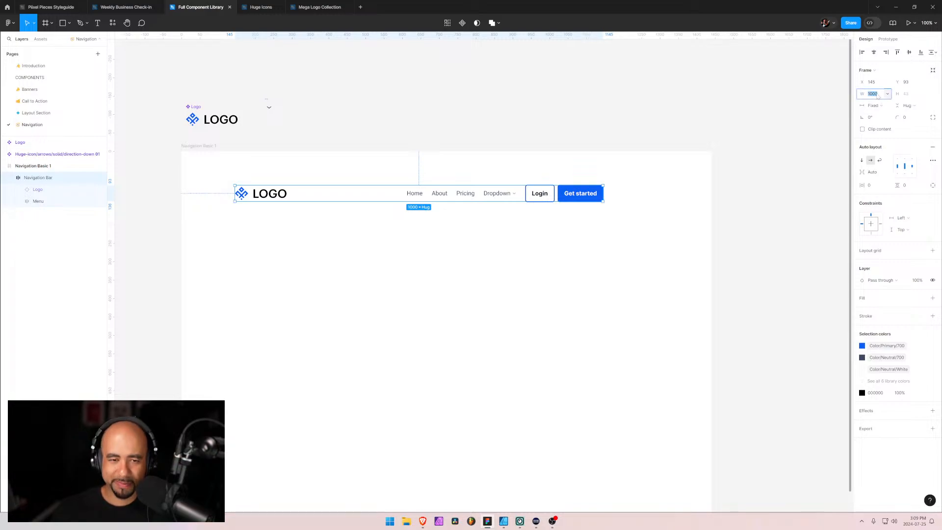
pyautogui.write('1200')
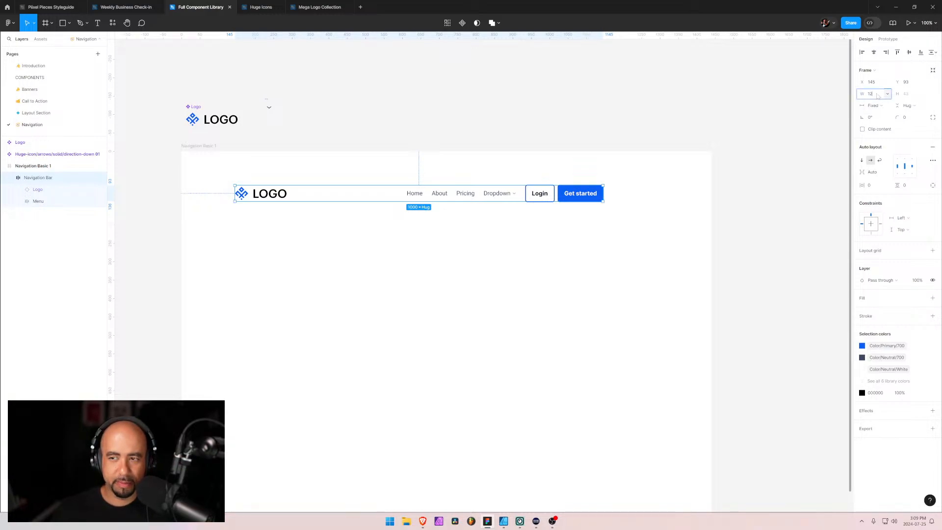
pyautogui.press('Return')
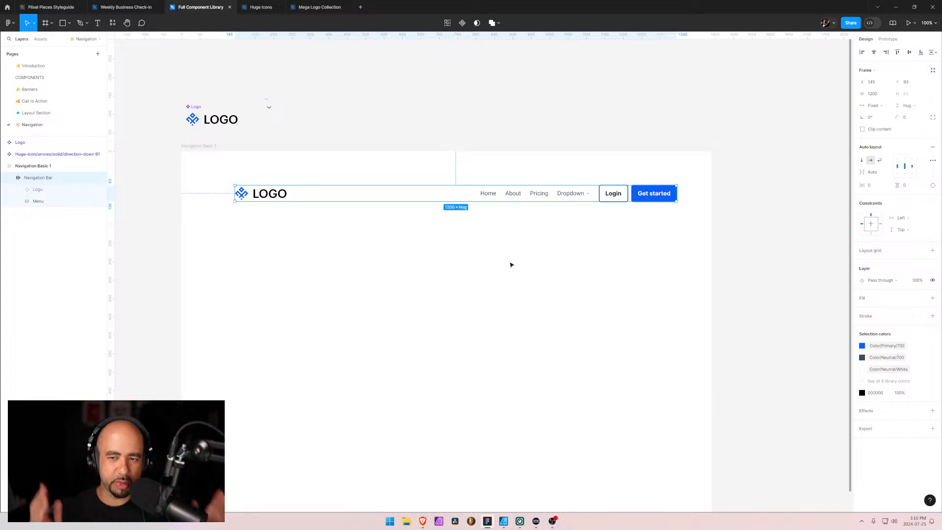
# Center the Navigation Bar horizontally in the Navigation Basic 1 frame and switch to the browser showing the Piixel Pieces component
pyautogui.click(875, 53)
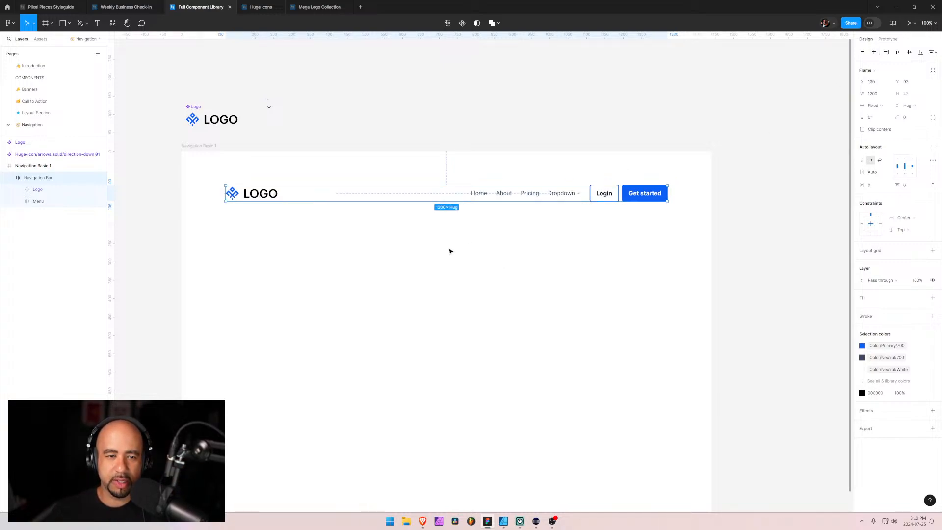
pyautogui.click(427, 251)
pyautogui.hotkey('alt', 'Tab')
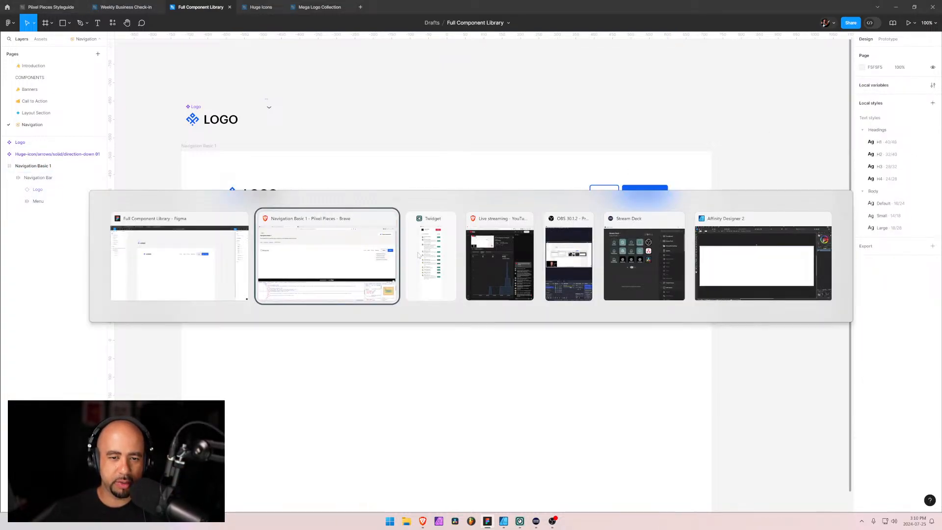
# Check the dropdown links of the Piixel Pieces Navigation Basic 1 component in the browser and return to Figma
pyautogui.click(345, 251)
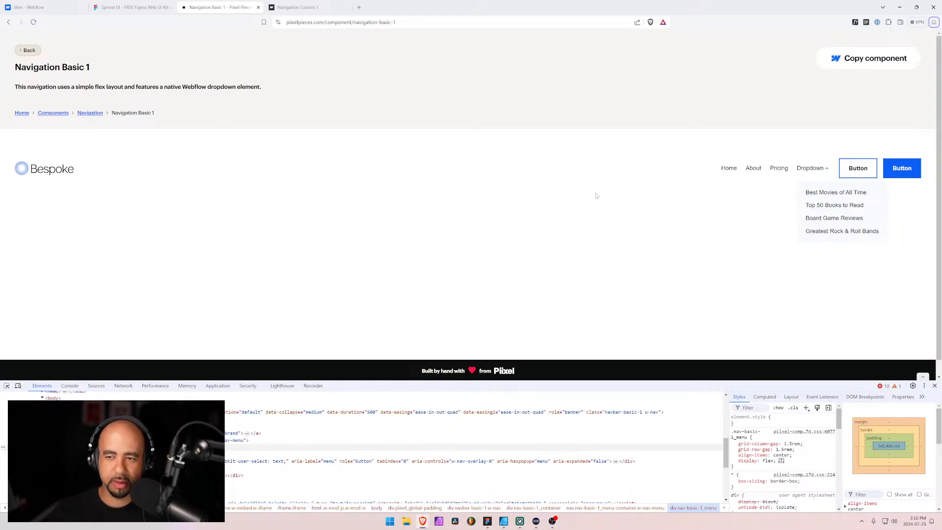
pyautogui.hotkey('alt', 'Tab')
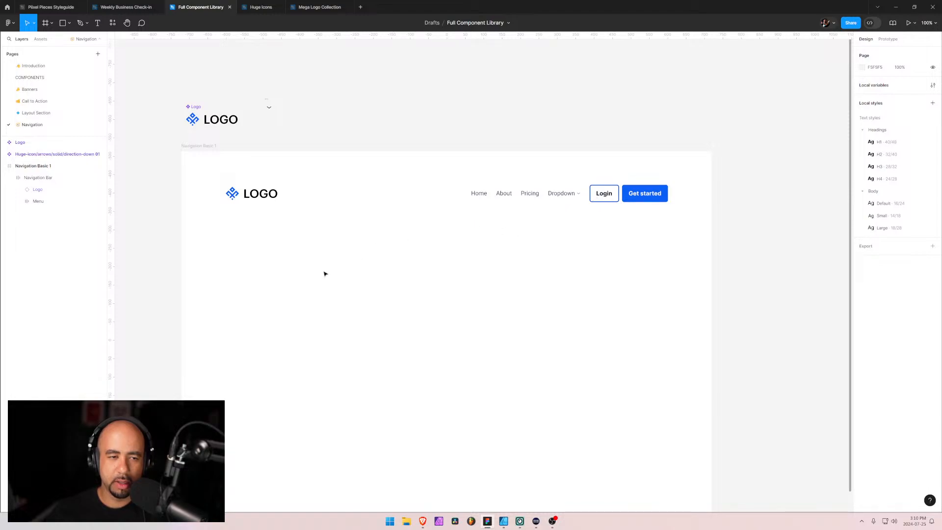
pyautogui.click(569, 204)
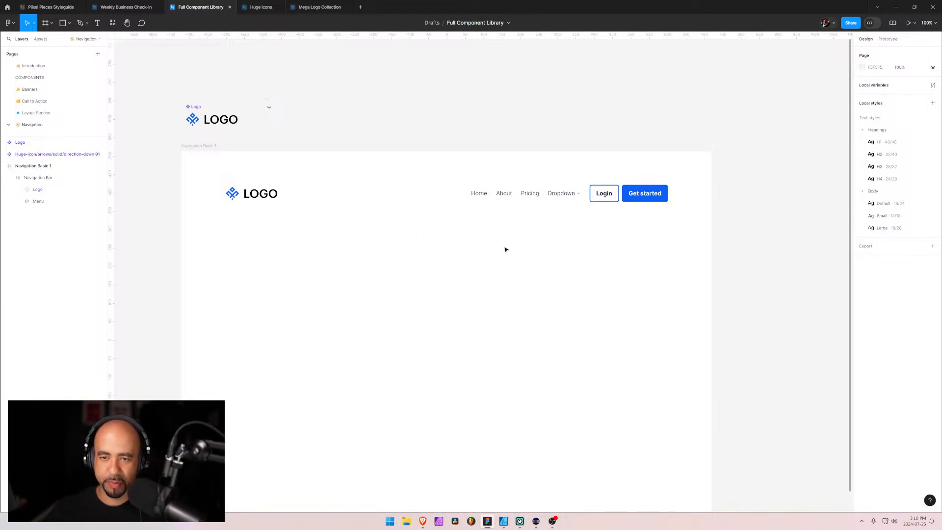
pyautogui.hotkey('alt', 'Tab')
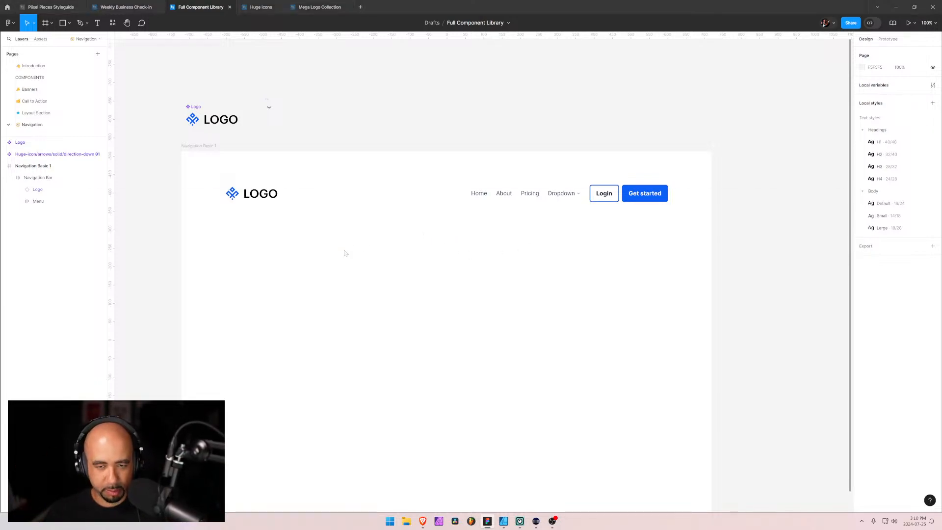
pyautogui.click(213, 245)
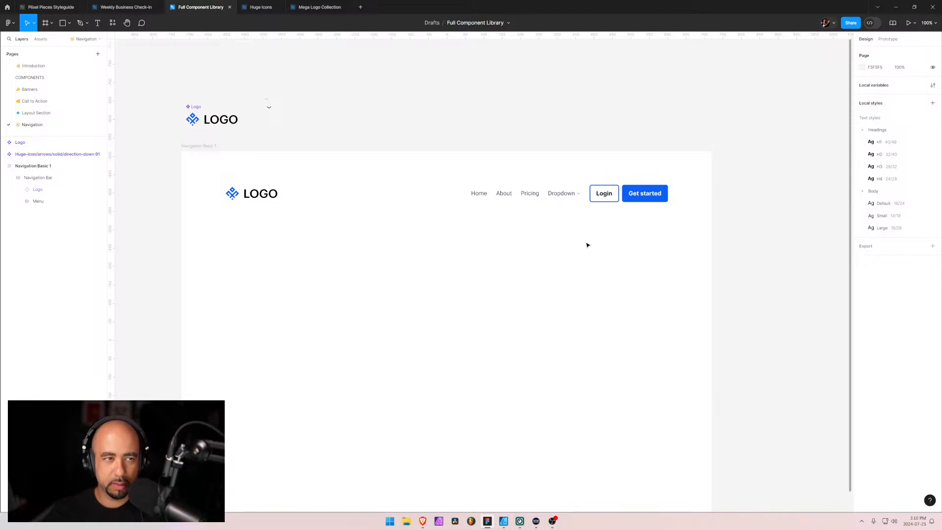
# Add the text "Best movies of all time" below the Dropdown link in the Navigation Basic 1 frame, using the browser component as reference
pyautogui.press('t')
pyautogui.press('Escape')
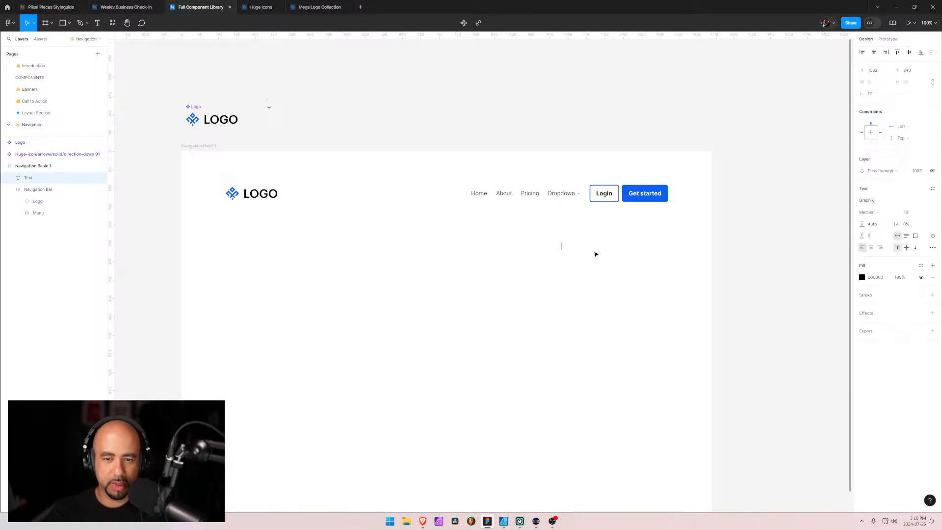
pyautogui.hotkey('alt', 'Tab')
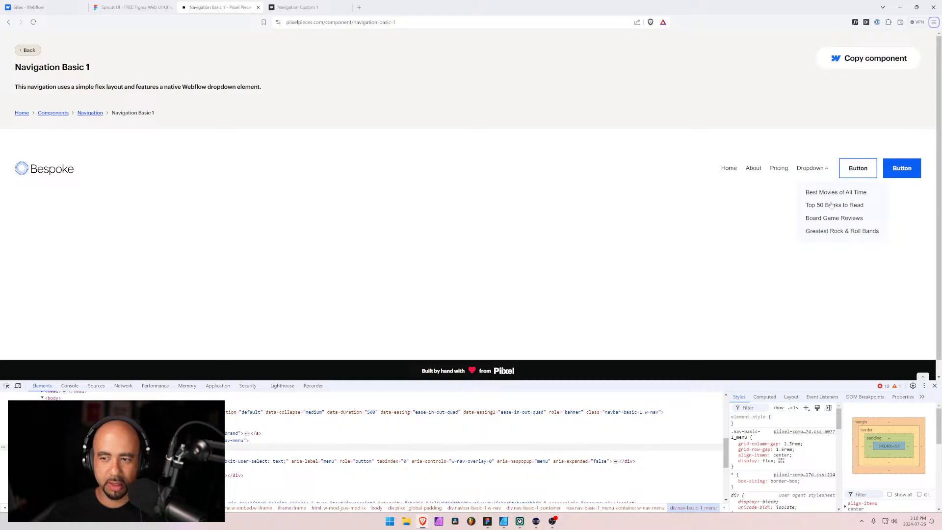
pyautogui.middleClick(239, 8)
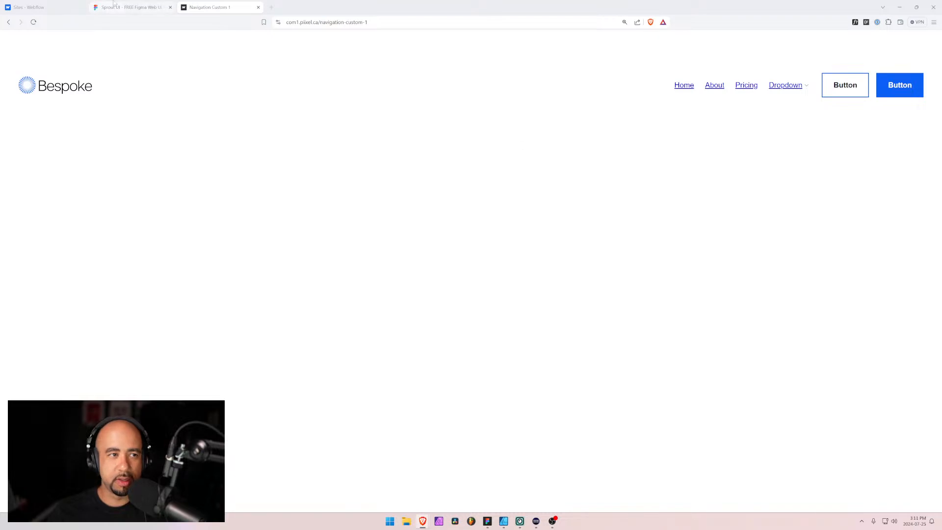
pyautogui.click(487, 521)
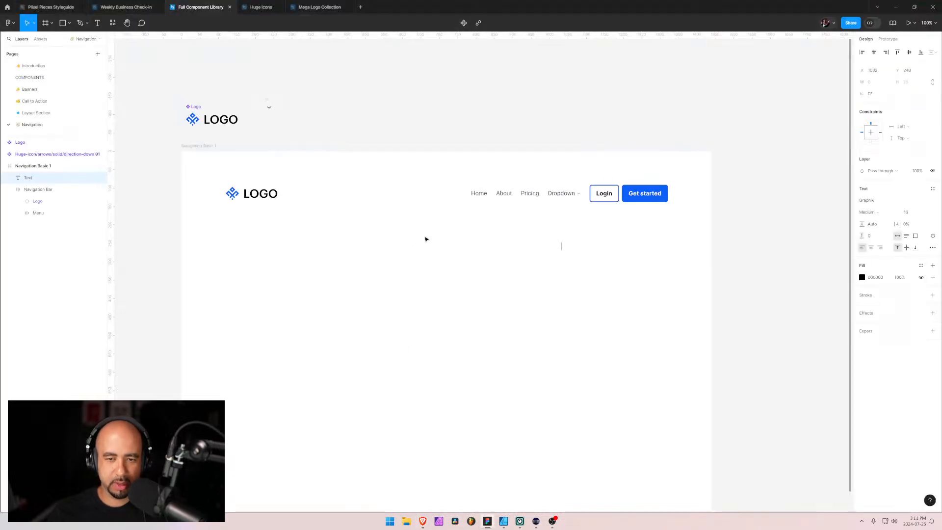
pyautogui.write('Bes')
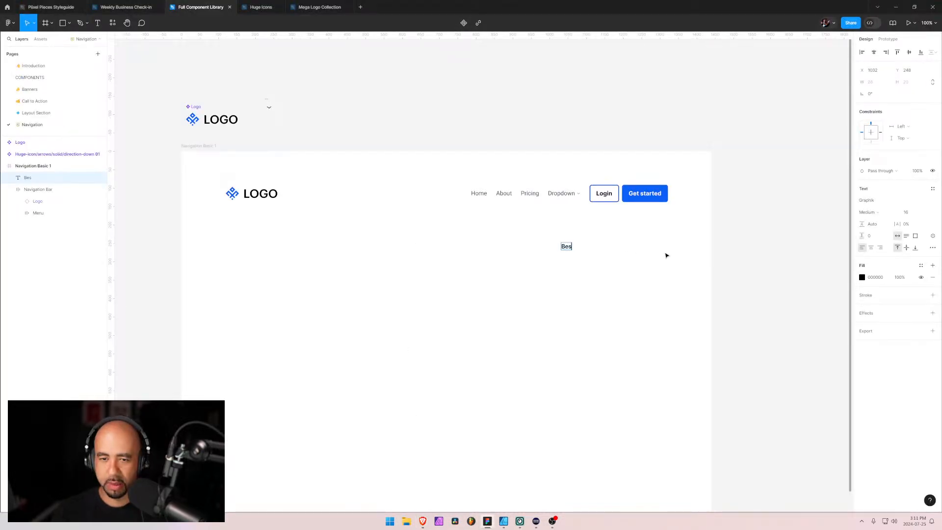
pyautogui.write('t movies of all time')
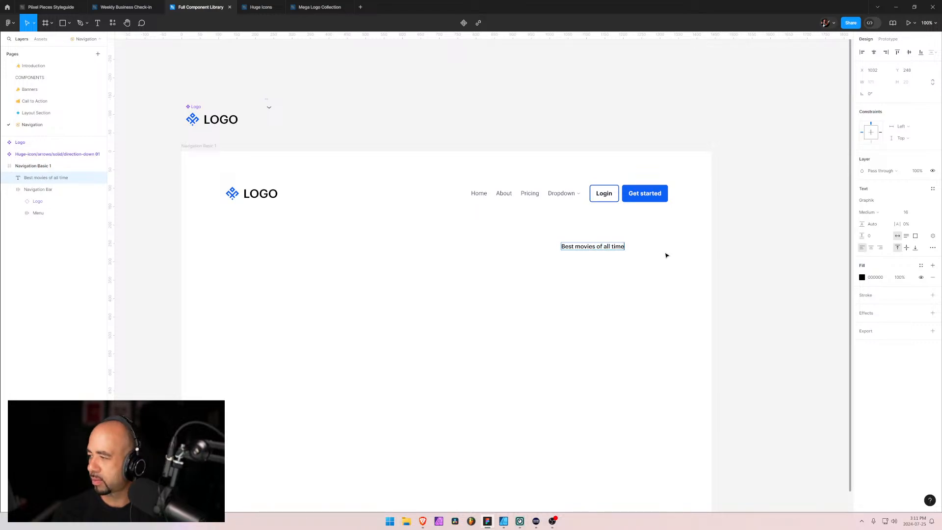
pyautogui.press('Escape')
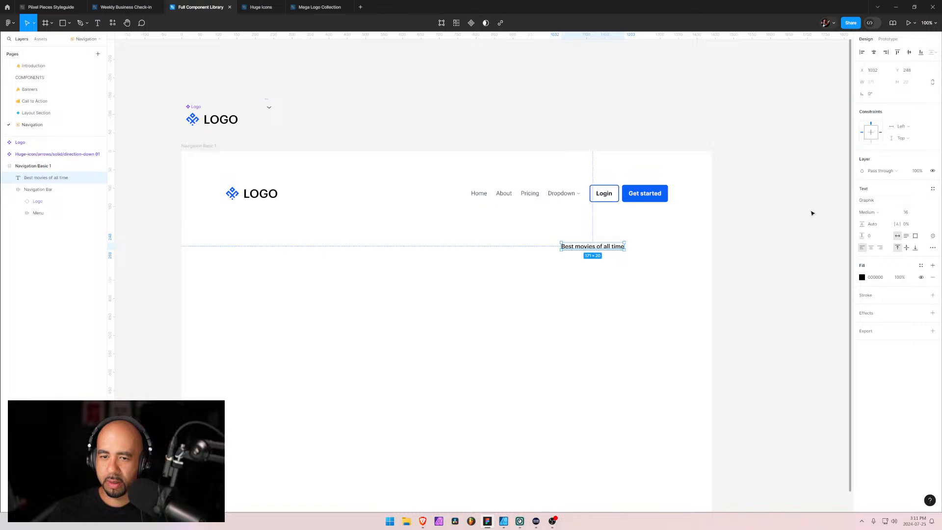
# Apply the Body/Default text style and the Text/Primary color to the "Best movies of all time" text
pyautogui.click(933, 189)
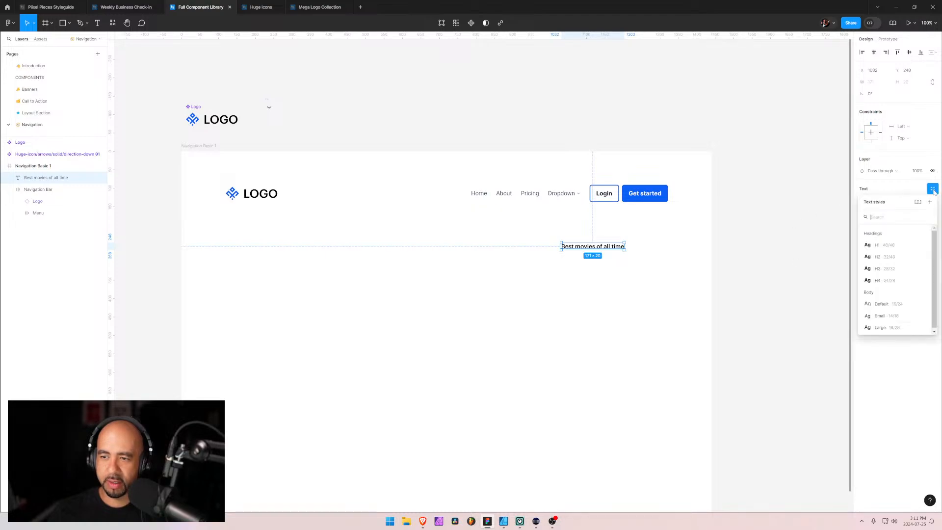
pyautogui.click(887, 306)
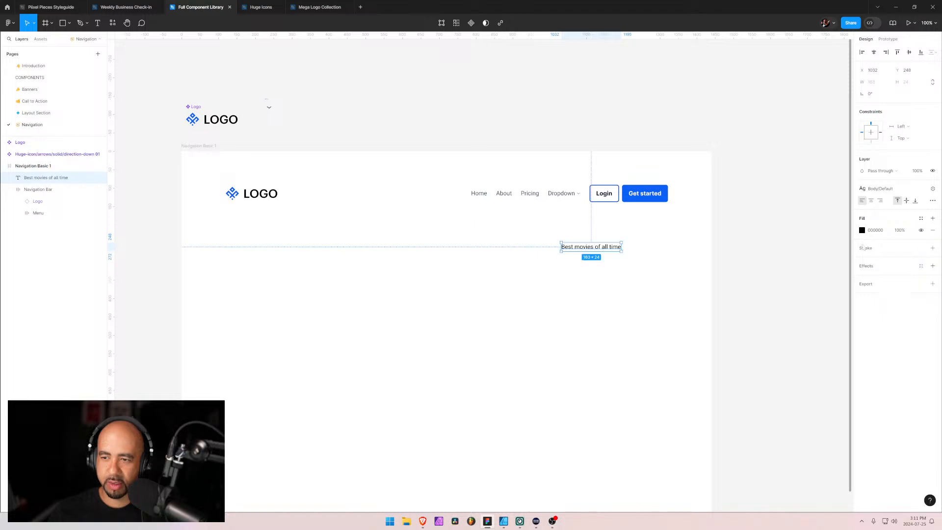
pyautogui.click(861, 230)
pyautogui.click(805, 232)
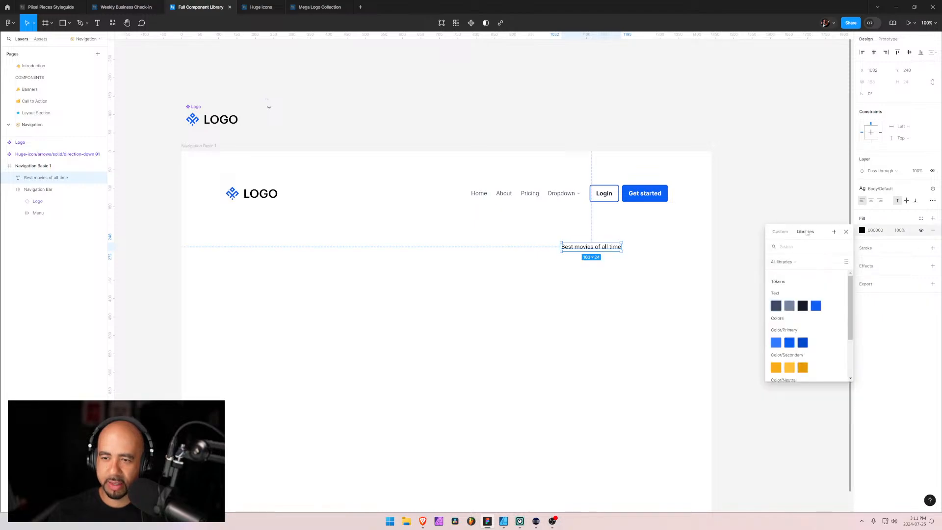
pyautogui.click(777, 308)
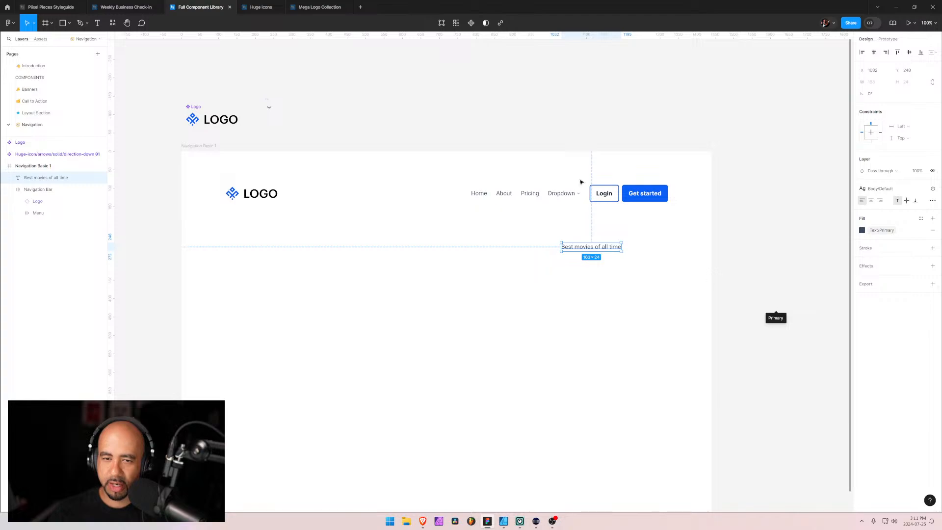
# Change the shared text color of the Home, About, Pricing and Dropdown menu items to the Text/Primary token
pyautogui.click(560, 194)
pyautogui.doubleClick(559, 194)
pyautogui.doubleClick(559, 195)
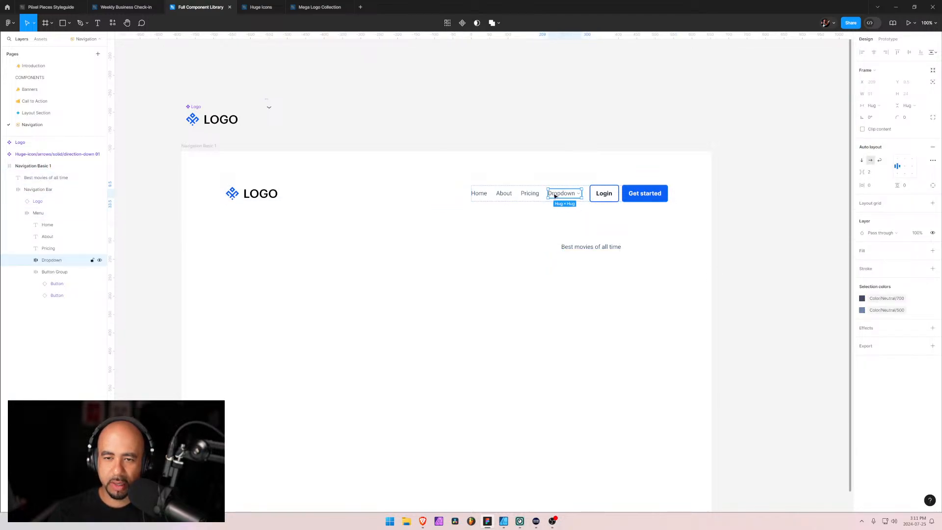
pyautogui.keyDown('shift'); pyautogui.click(47, 225); pyautogui.keyUp('shift')
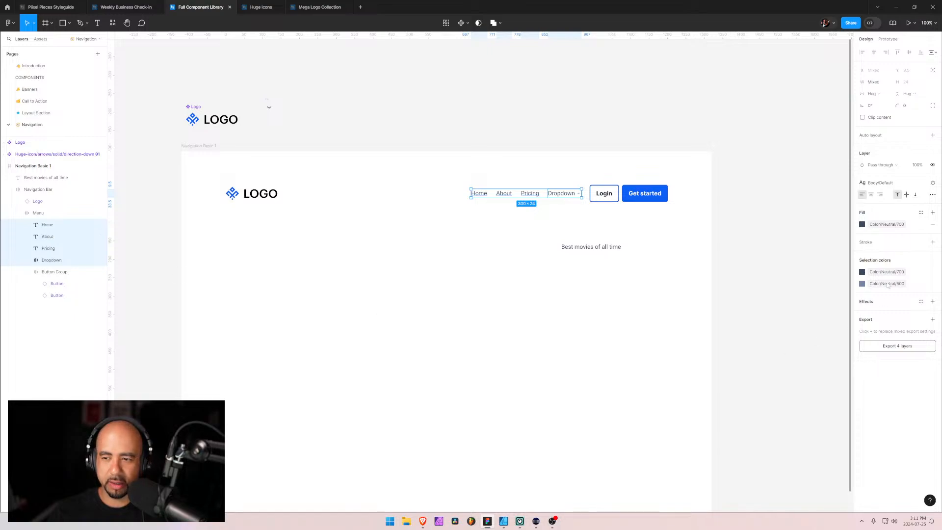
pyautogui.click(862, 272)
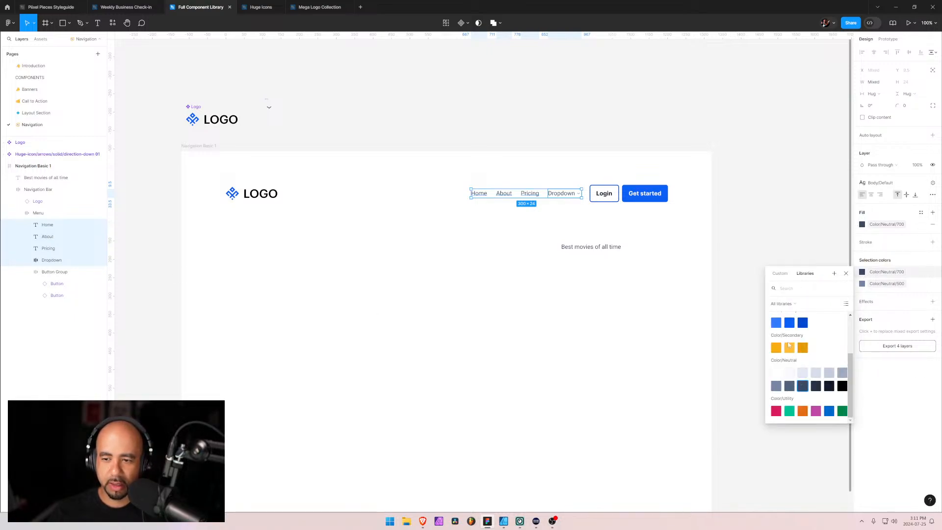
pyautogui.scroll(3, 795, 370)
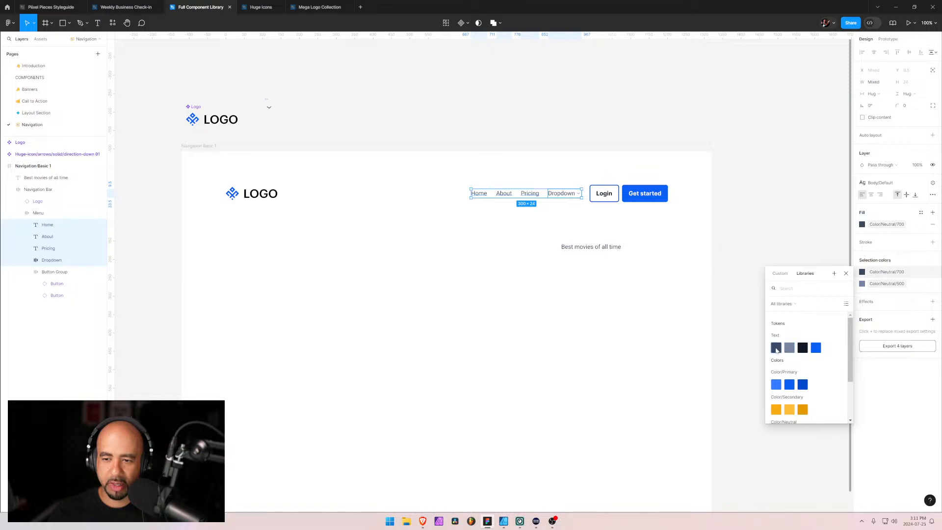
pyautogui.click(776, 348)
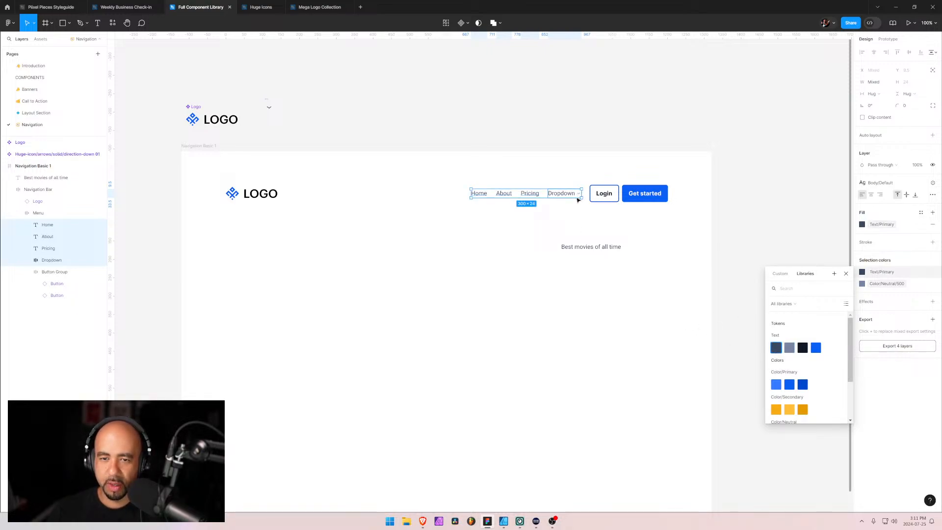
# Duplicate the "Best movies of all time" text, place the copy directly below it, and change its wording to "Top 50 books to read"
pyautogui.click(580, 248)
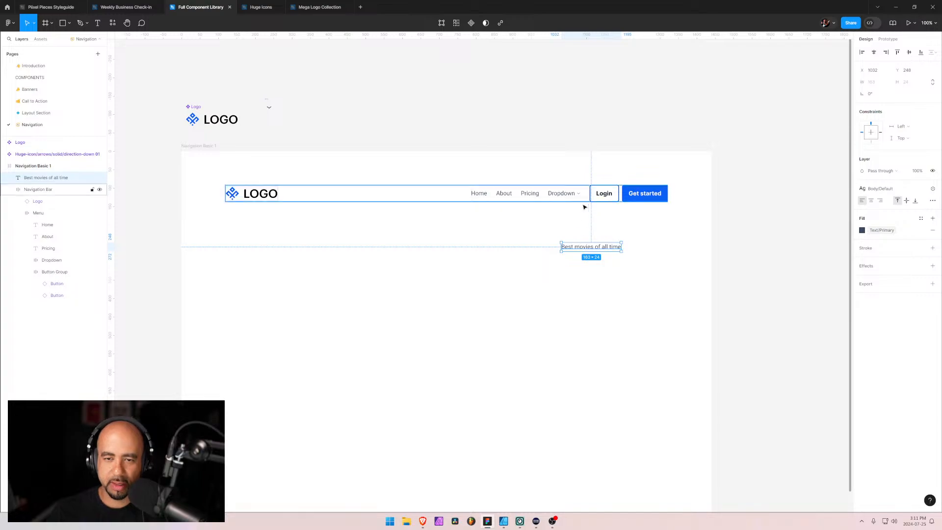
pyautogui.click(571, 261)
pyautogui.click(577, 251)
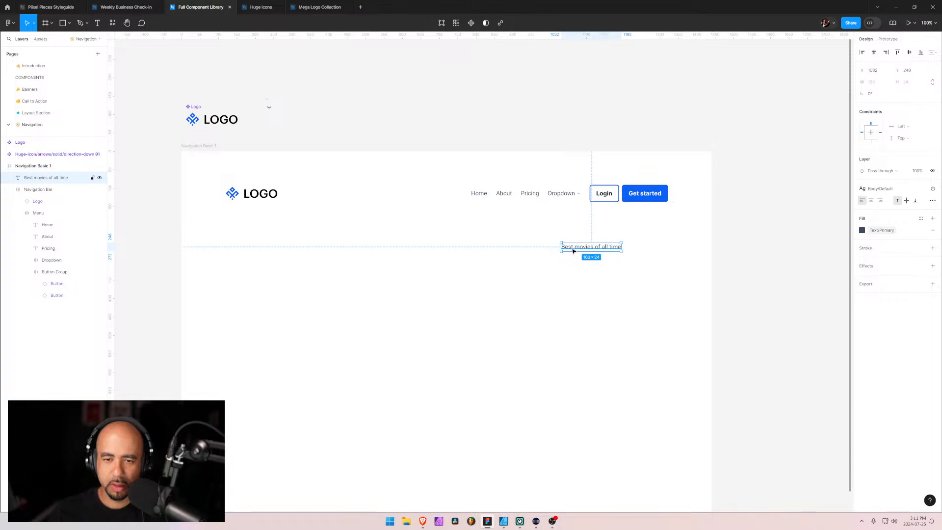
pyautogui.hotkey('ctrl', 'd')
pyautogui.click(30, 190)
pyautogui.moveTo(583, 251); pyautogui.dragTo(583, 267)
pyautogui.press('Return')
pyautogui.write('T')
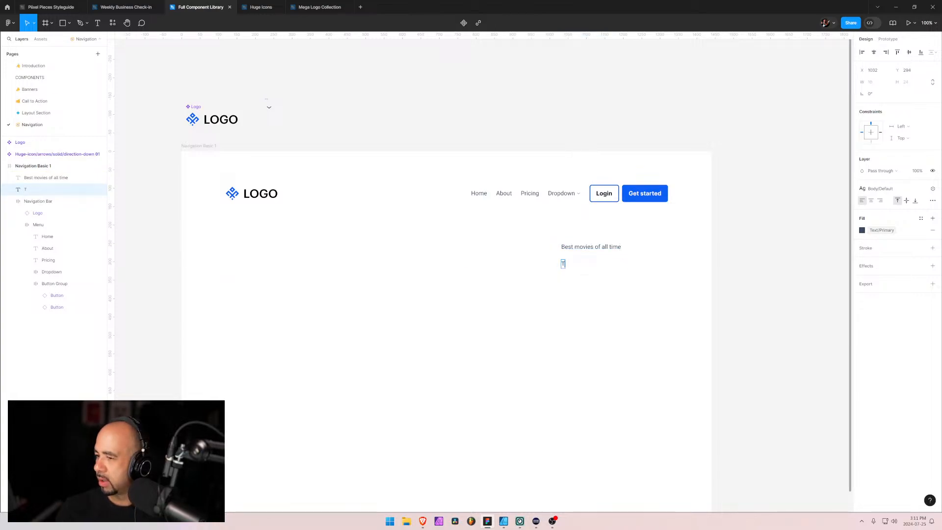
pyautogui.write('op 50')
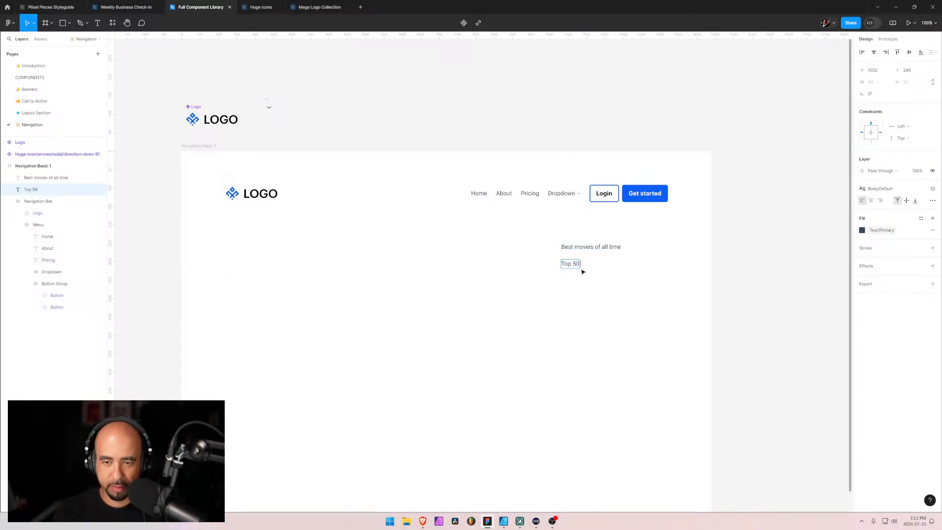
pyautogui.write(' books to read')
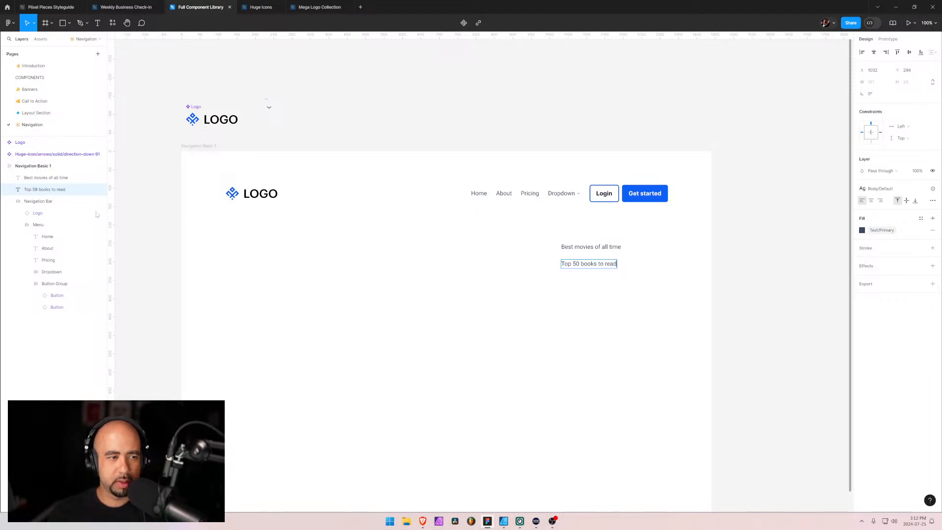
# Duplicate both dropdown link texts together and place the copies below the originals
pyautogui.click(46, 182)
pyautogui.click(47, 186)
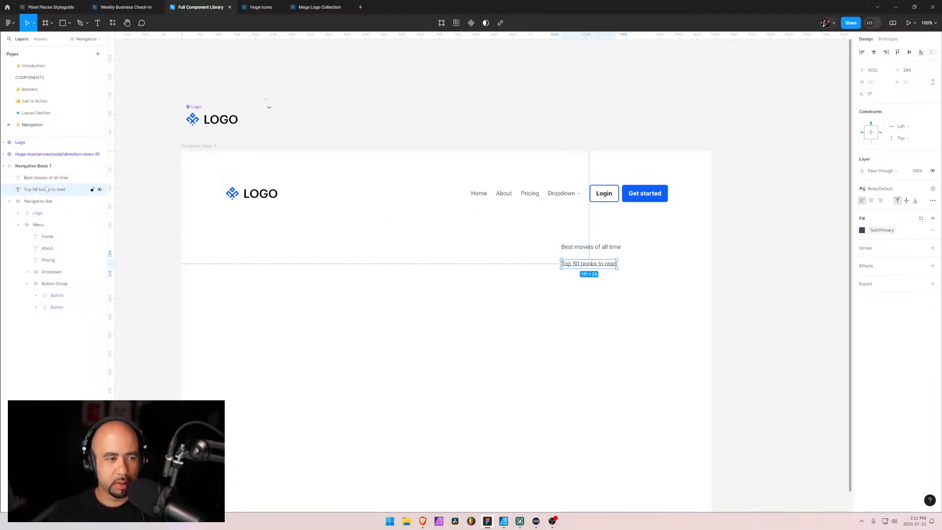
pyautogui.keyDown('shift'); pyautogui.click(46, 182); pyautogui.keyUp('shift')
pyautogui.hotkey('ctrl', 'd')
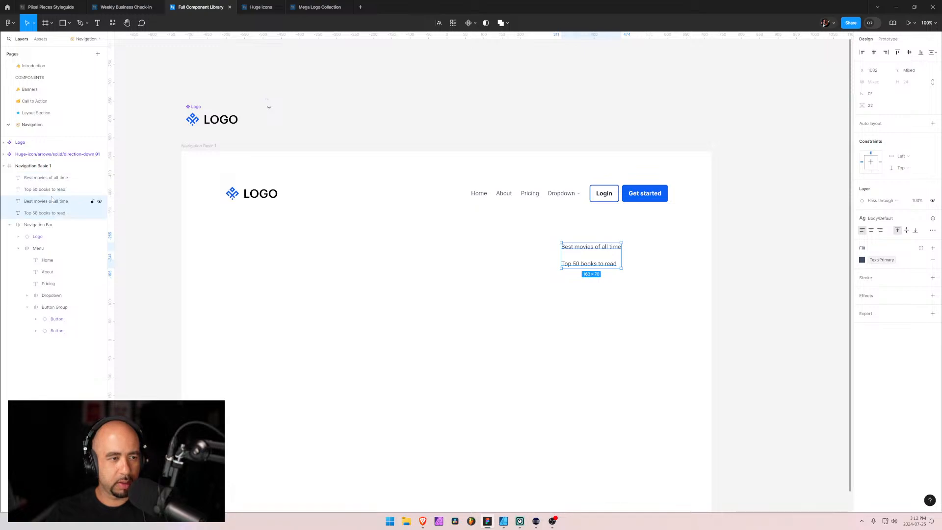
pyautogui.click(47, 201)
pyautogui.keyDown('shift'); pyautogui.click(47, 214); pyautogui.keyUp('shift')
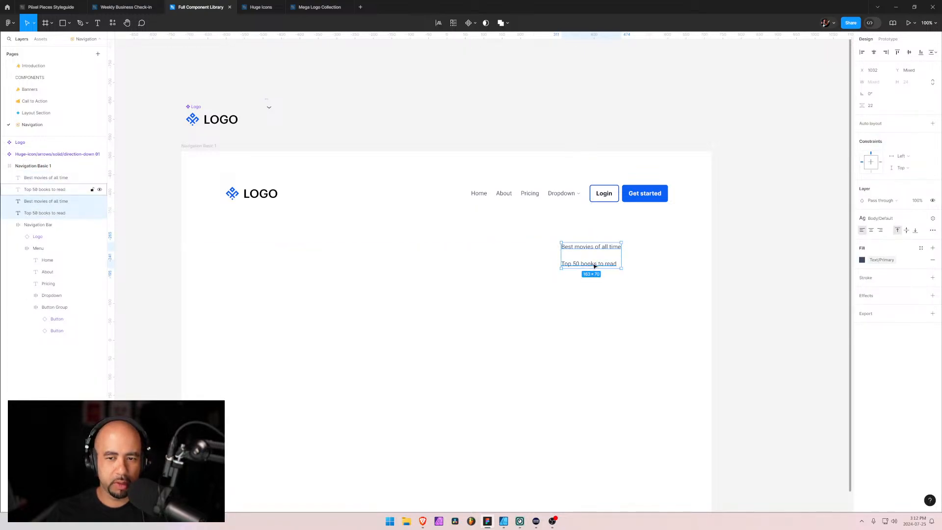
pyautogui.moveTo(595, 267); pyautogui.dragTo(592, 301)
# Change the copied "Best movies of all time" text to "Board game review"
pyautogui.doubleClick(584, 284)
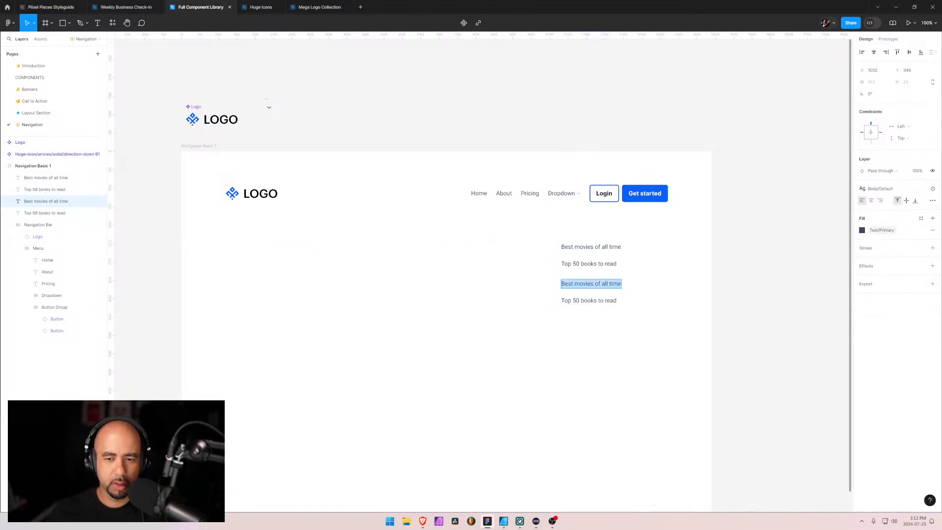
pyautogui.write('Boar')
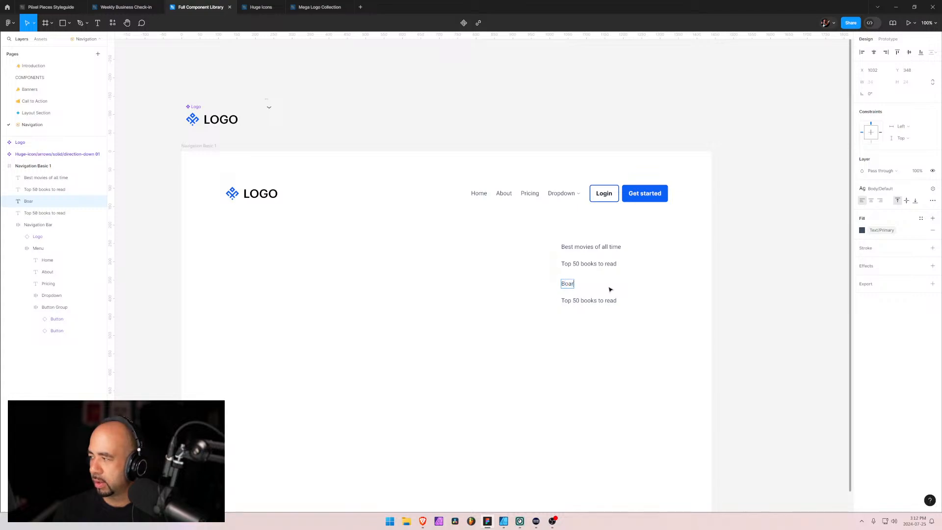
pyautogui.write('d game review')
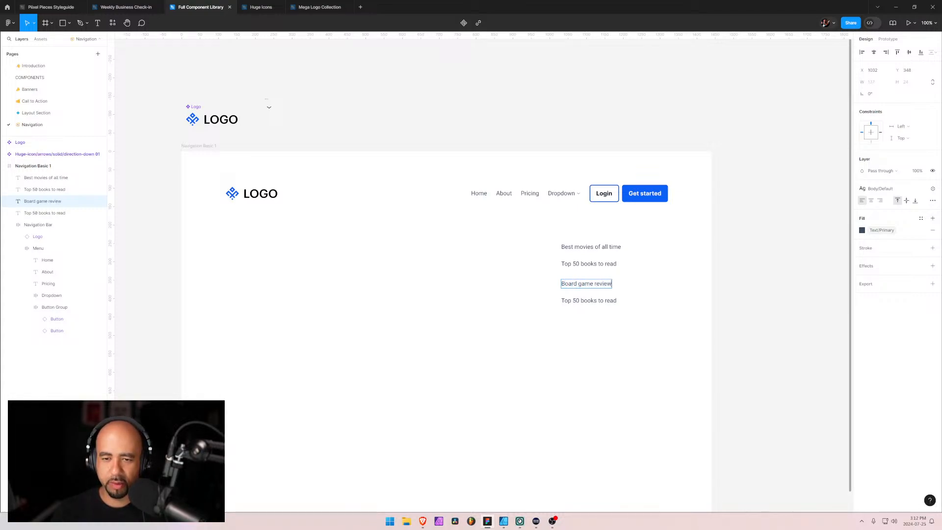
# Change the lowest copied link text to "Greatest rock & roll bands"
pyautogui.doubleClick(601, 300)
pyautogui.hotkey('ctrl', 'a')
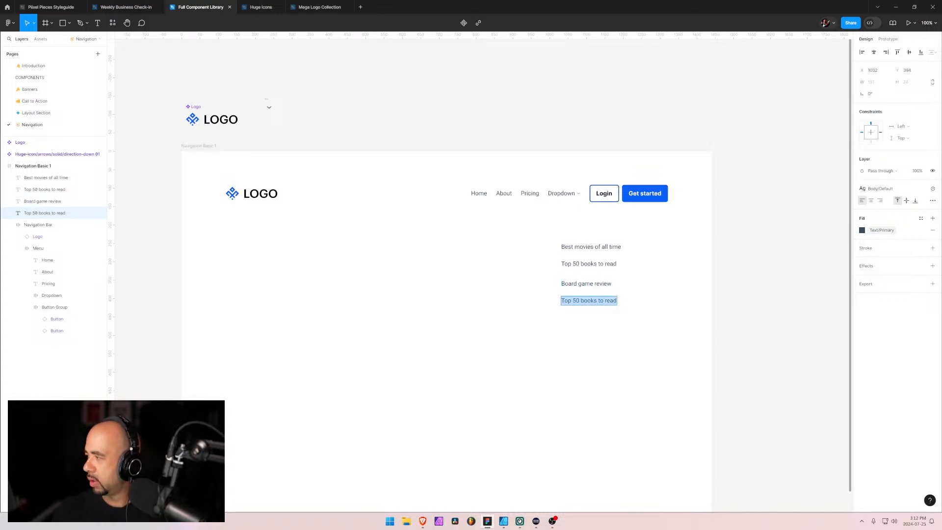
pyautogui.write('Greatest')
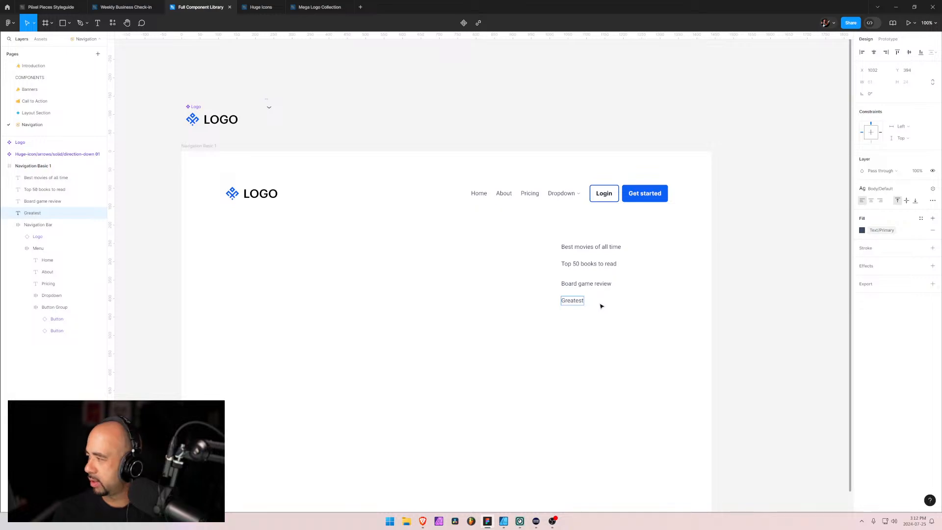
pyautogui.write(' Rock')
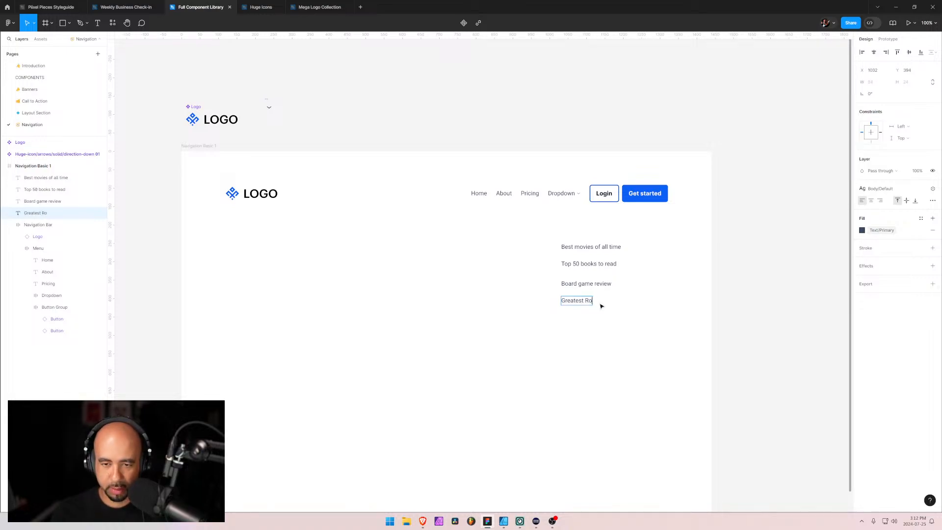
pyautogui.press('BackSpace')
pyautogui.press('BackSpace')
pyautogui.press('BackSpace')
pyautogui.press('BackSpace')
pyautogui.write('rock')
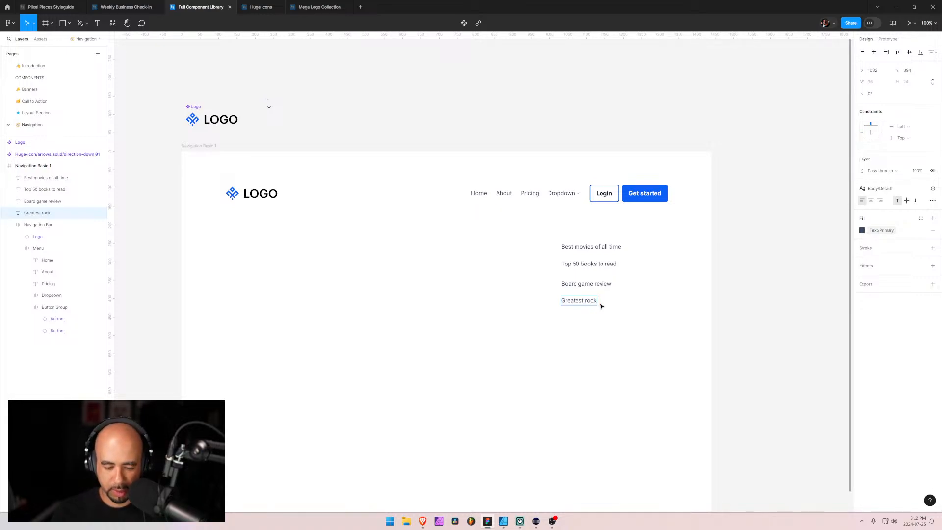
pyautogui.write(' & roll bands')
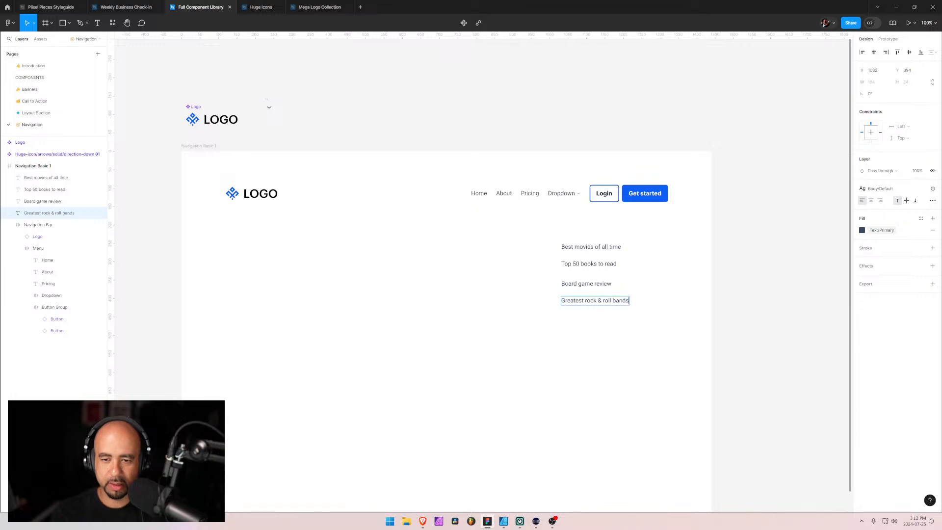
# Wrap the four link texts in one auto layout frame and name it "Dropdown"
pyautogui.keyDown('shift'); pyautogui.click(59, 178); pyautogui.keyUp('shift')
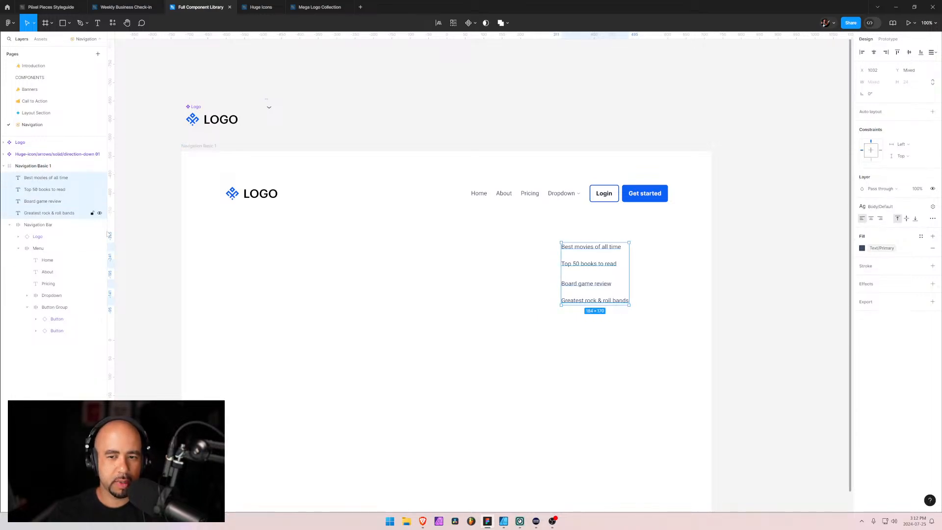
pyautogui.hotkey('shift', 'a')
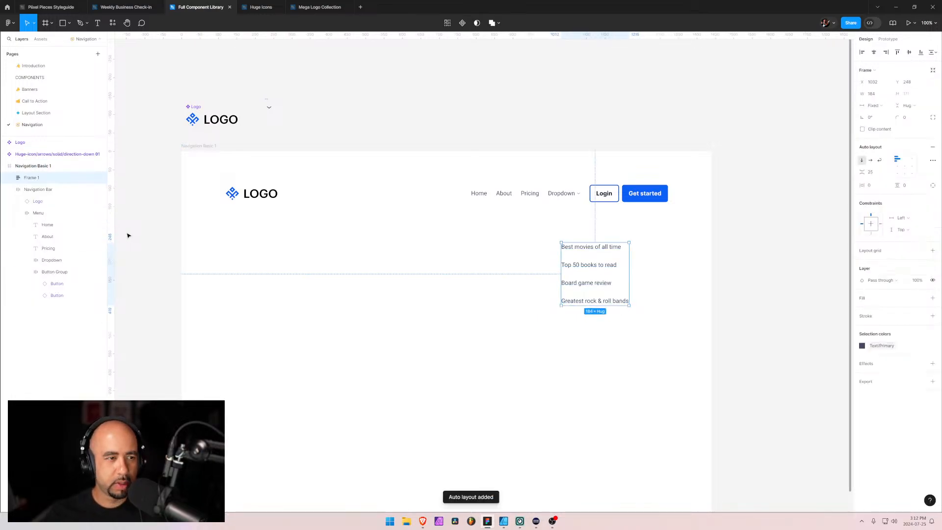
pyautogui.doubleClick(38, 180)
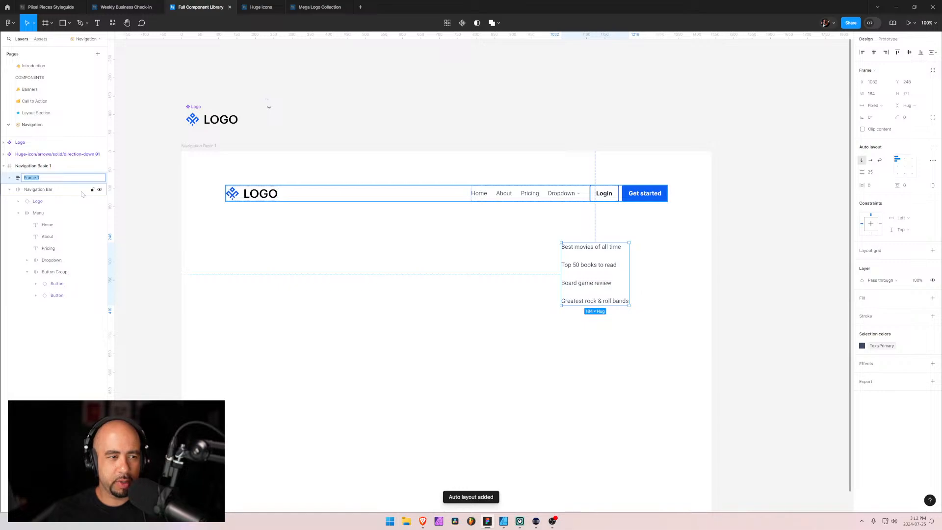
pyautogui.write('Menu Items')
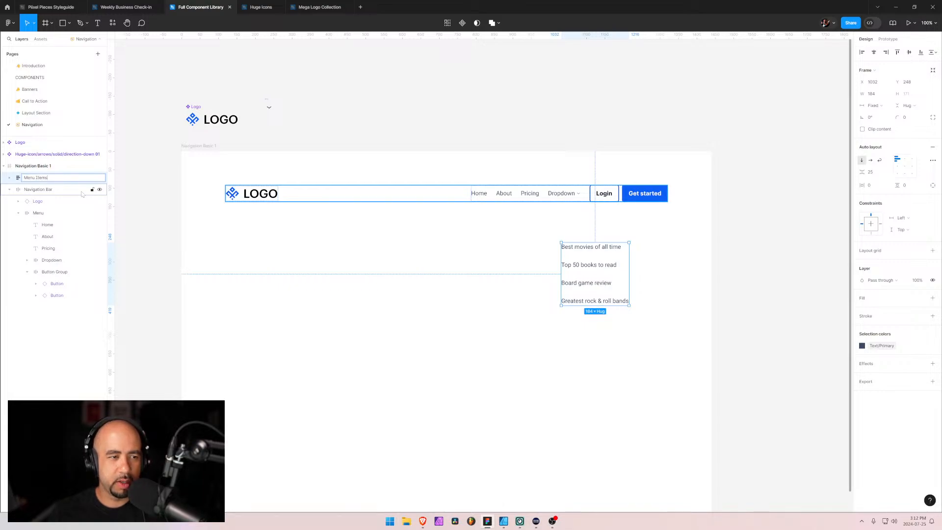
pyautogui.press('BackSpace')
pyautogui.press('BackSpace')
pyautogui.press('BackSpace')
pyautogui.press('BackSpace')
pyautogui.press('BackSpace')
pyautogui.press('BackSpace')
pyautogui.press('BackSpace')
pyautogui.press('BackSpace')
pyautogui.press('BackSpace')
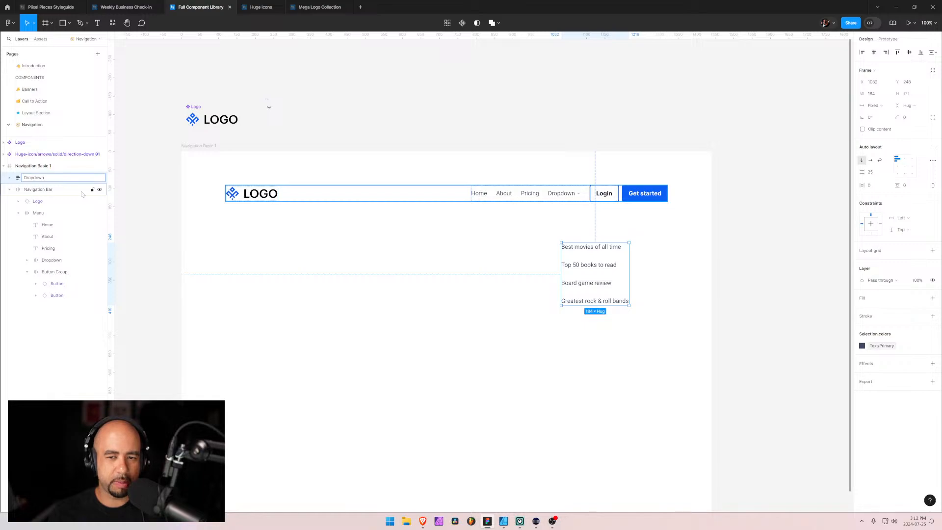
pyautogui.press('Return')
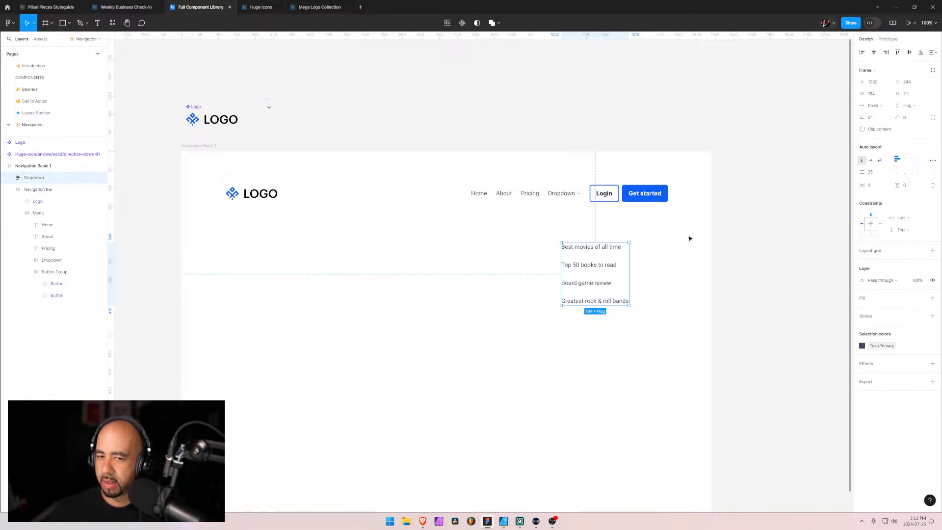
# Set the vertical gap between the Dropdown frame's links to 8
pyautogui.click(878, 174)
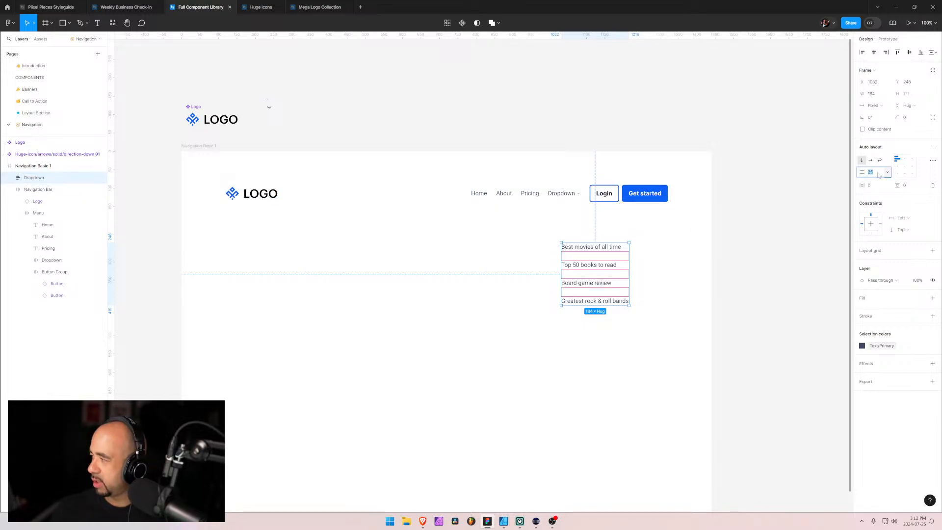
pyautogui.write('12')
pyautogui.press('Return')
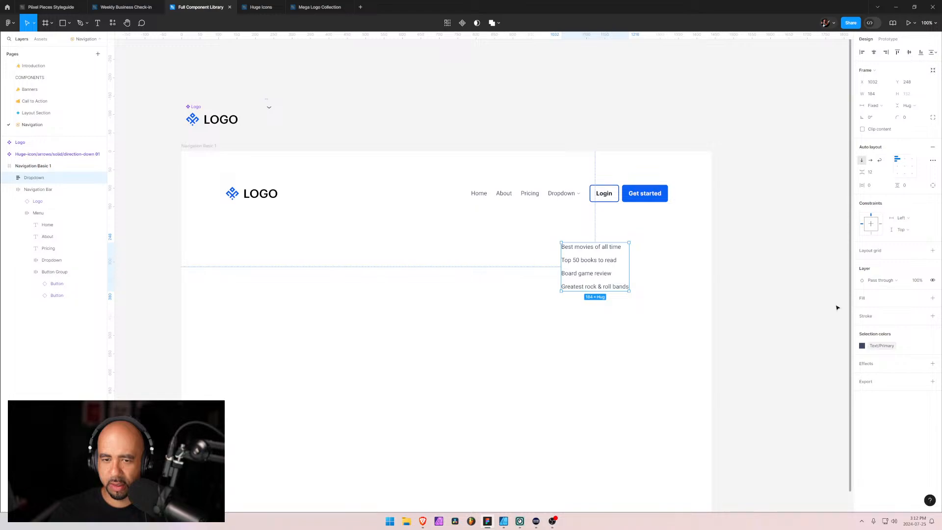
pyautogui.write('8')
pyautogui.press('Return')
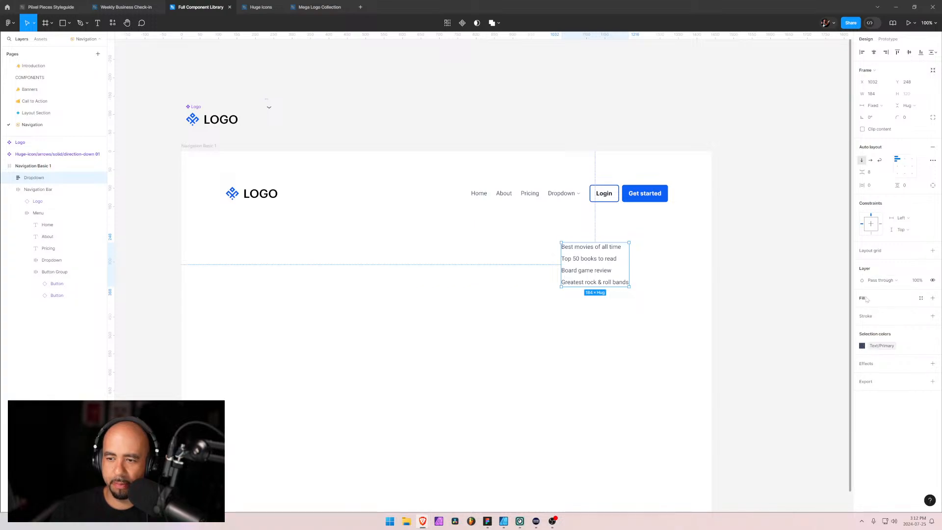
# Add a fill to the Dropdown frame using the Color/Neutral/50 library style
pyautogui.click(932, 298)
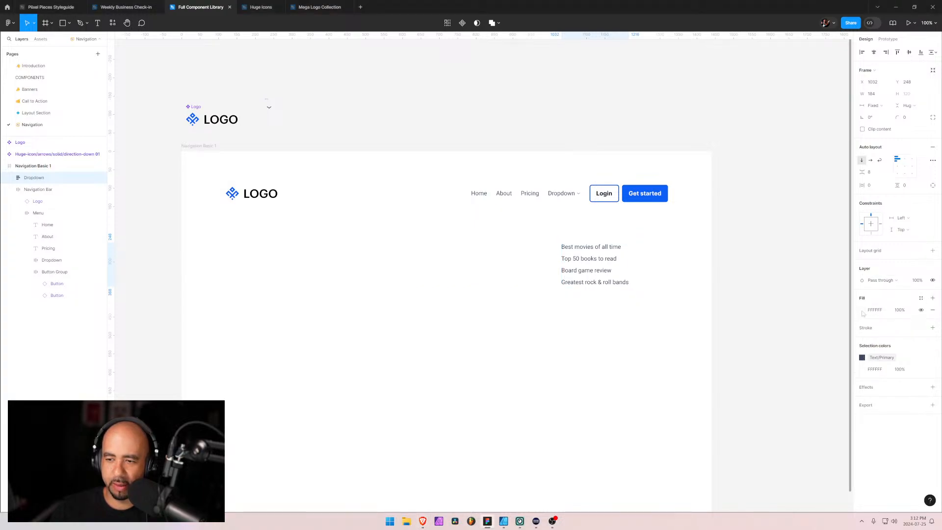
pyautogui.click(866, 310)
pyautogui.click(862, 311)
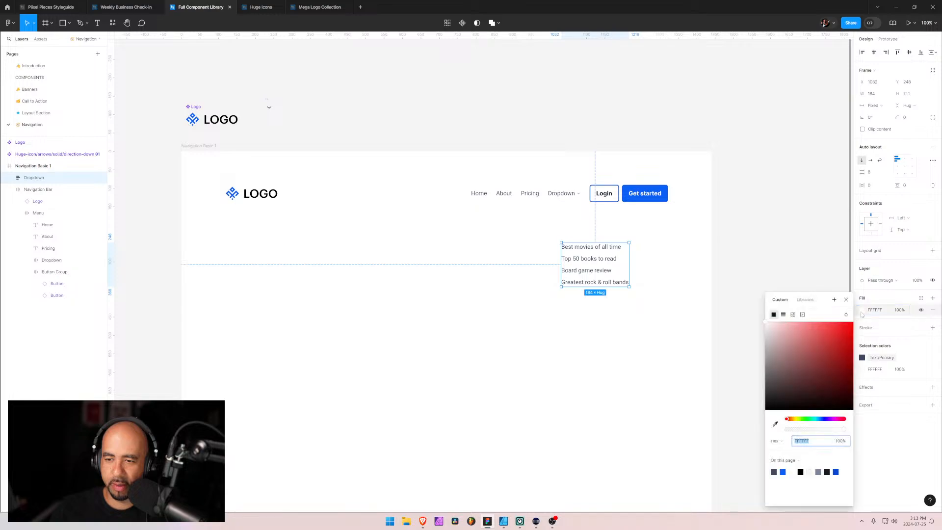
pyautogui.click(805, 299)
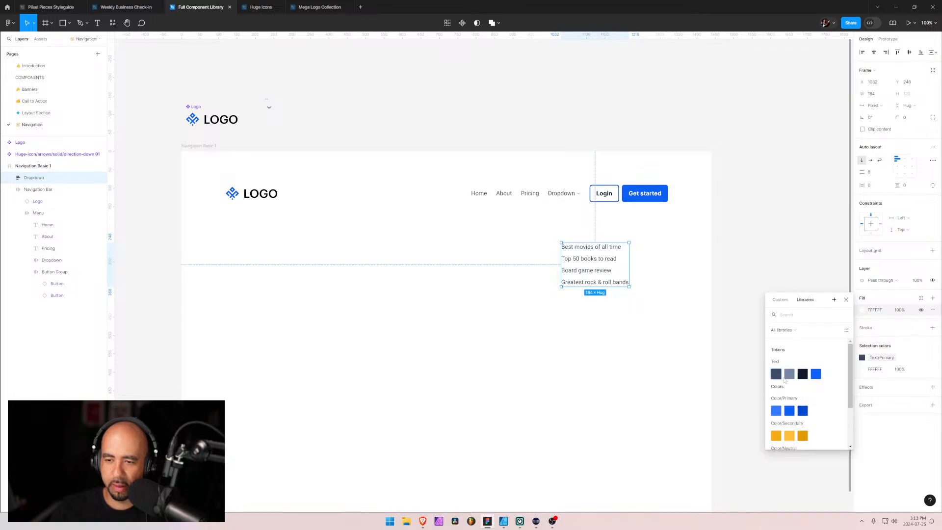
pyautogui.scroll(-3, 785, 400)
pyautogui.click(786, 400)
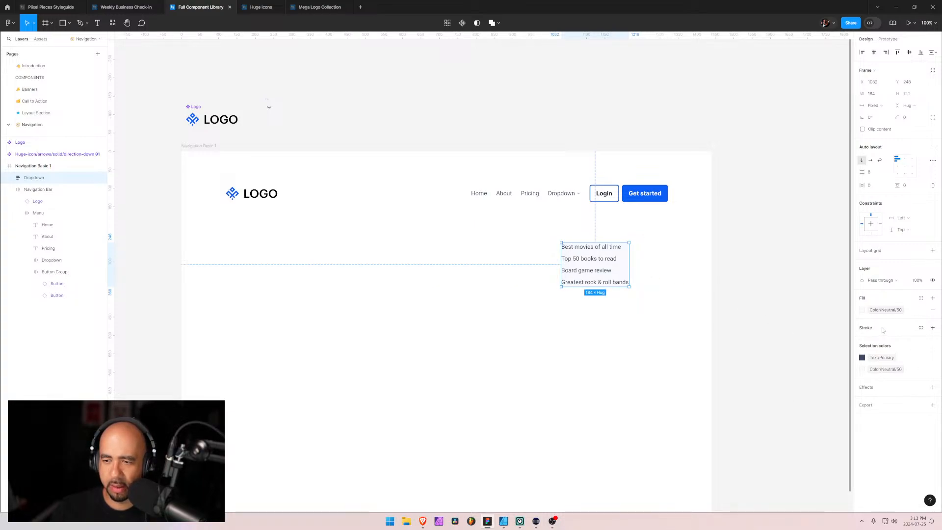
# Set the Dropdown frame's horizontal and vertical padding to 24 each
pyautogui.click(871, 187)
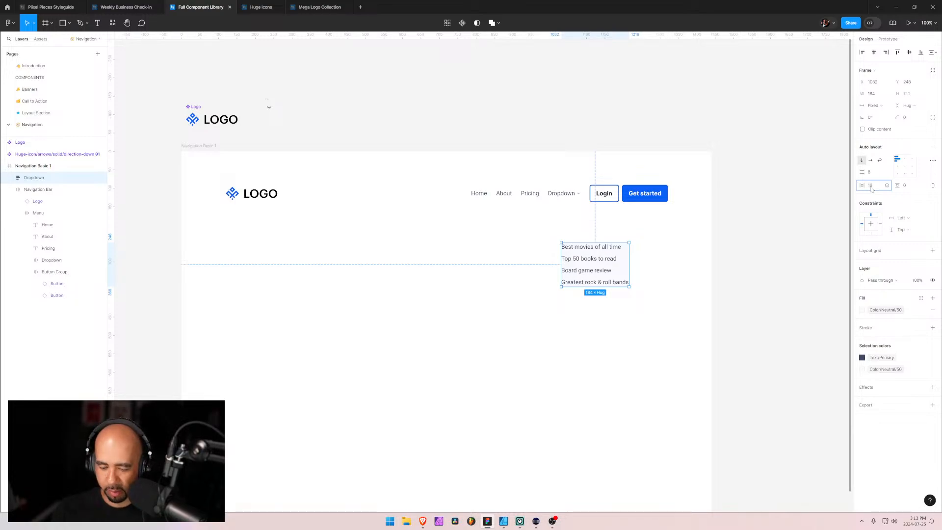
pyautogui.write('24')
pyautogui.press('Return')
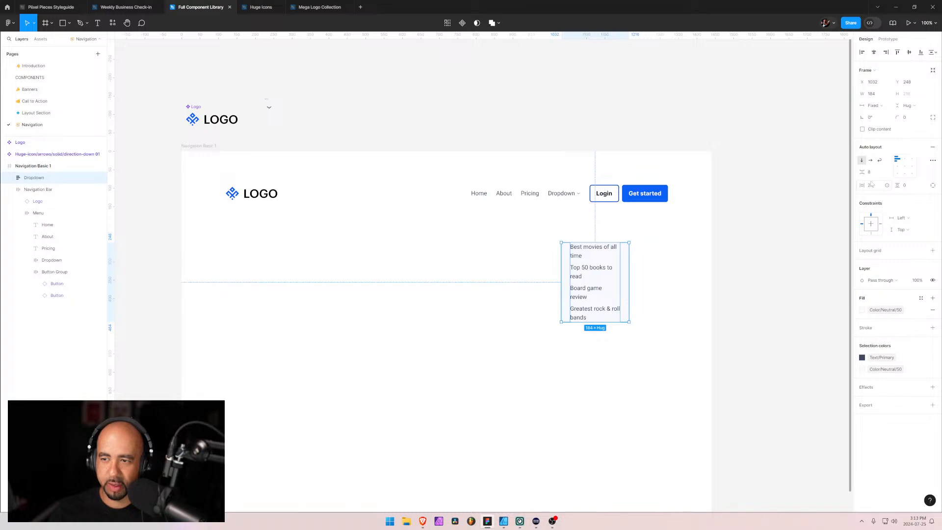
pyautogui.click(912, 191)
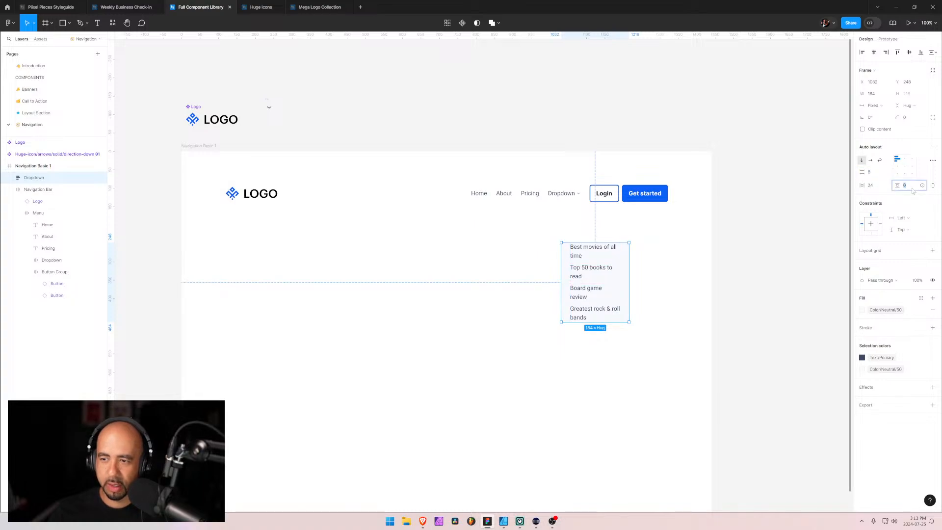
pyautogui.write('24')
pyautogui.press('Return')
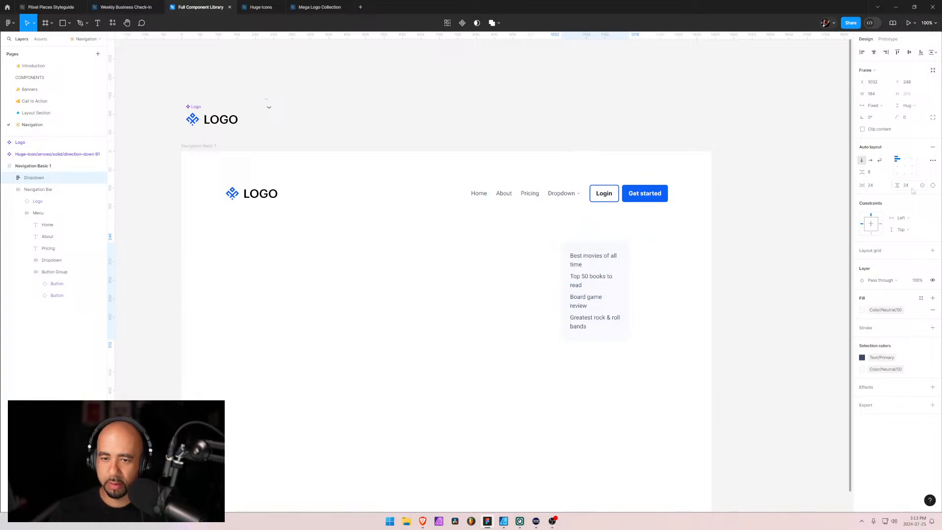
# Set the width of all four link texts and of the Dropdown frame itself to Hug contents
pyautogui.doubleClick(579, 265)
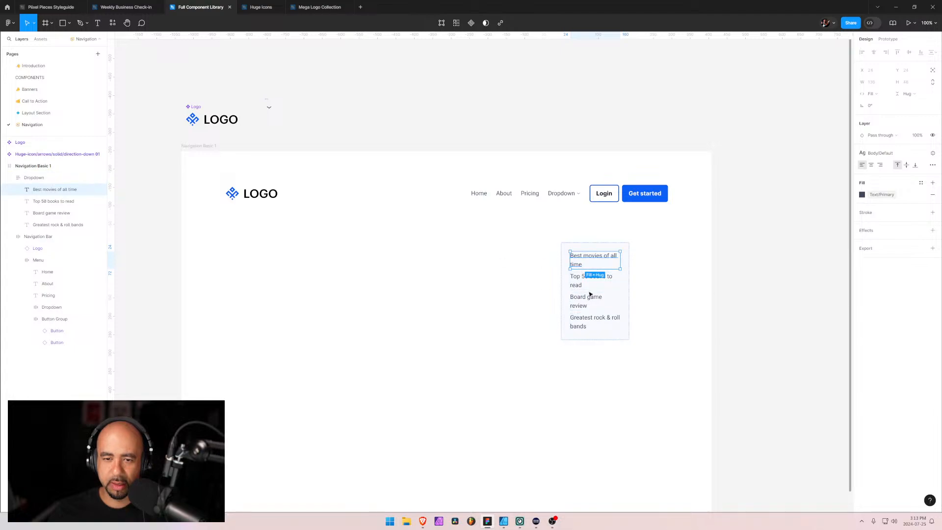
pyautogui.keyDown('shift'); pyautogui.click(54, 224); pyautogui.keyUp('shift')
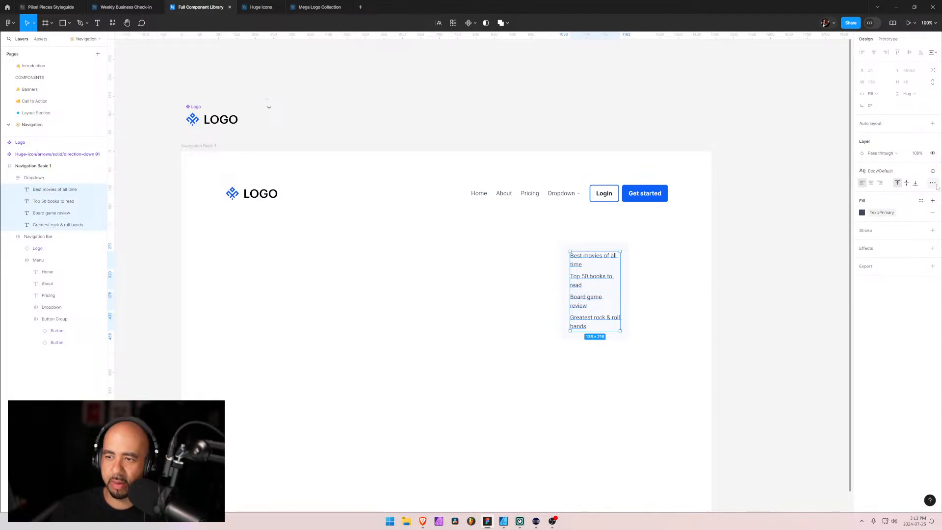
pyautogui.click(872, 93)
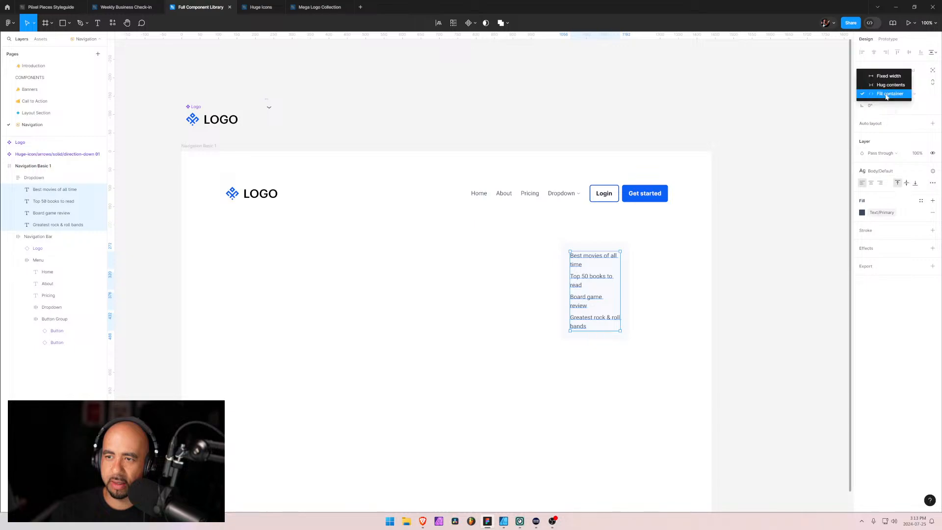
pyautogui.click(885, 90)
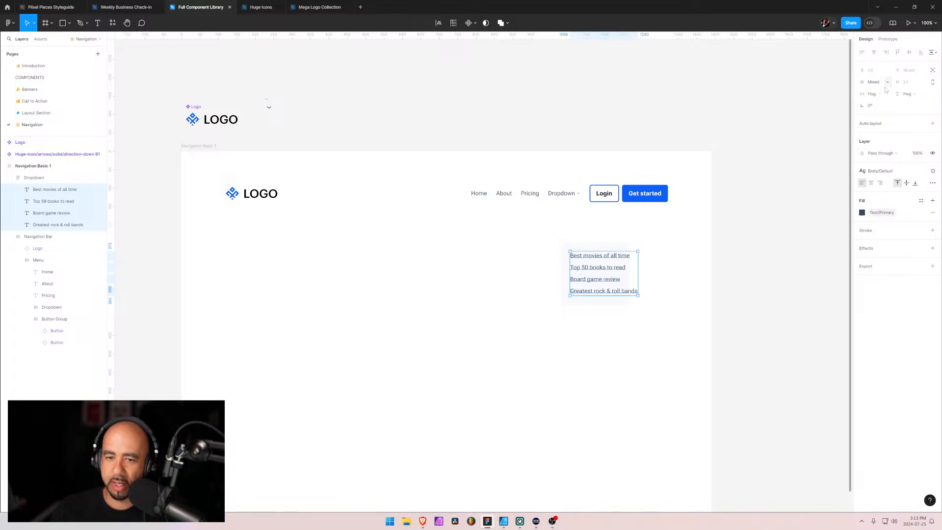
pyautogui.click(665, 331)
pyautogui.click(565, 252)
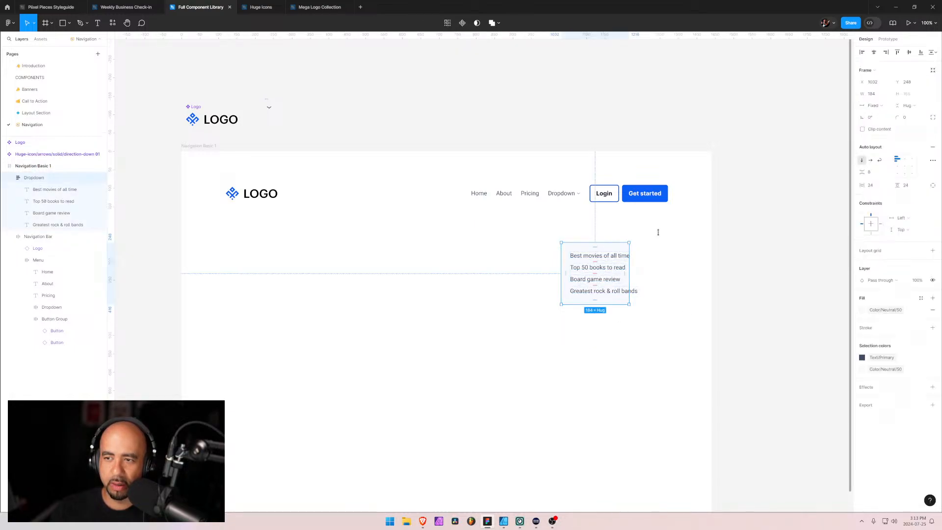
pyautogui.click(878, 105)
pyautogui.click(883, 112)
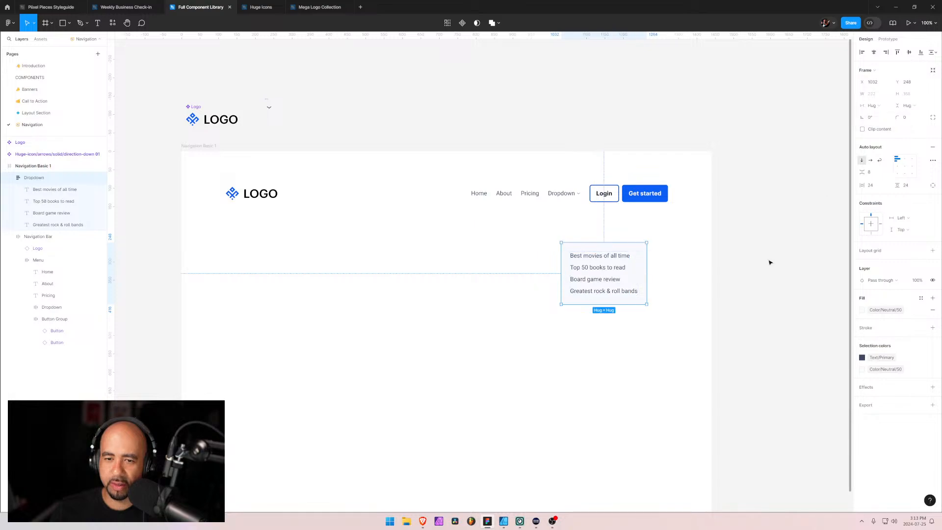
pyautogui.click(614, 353)
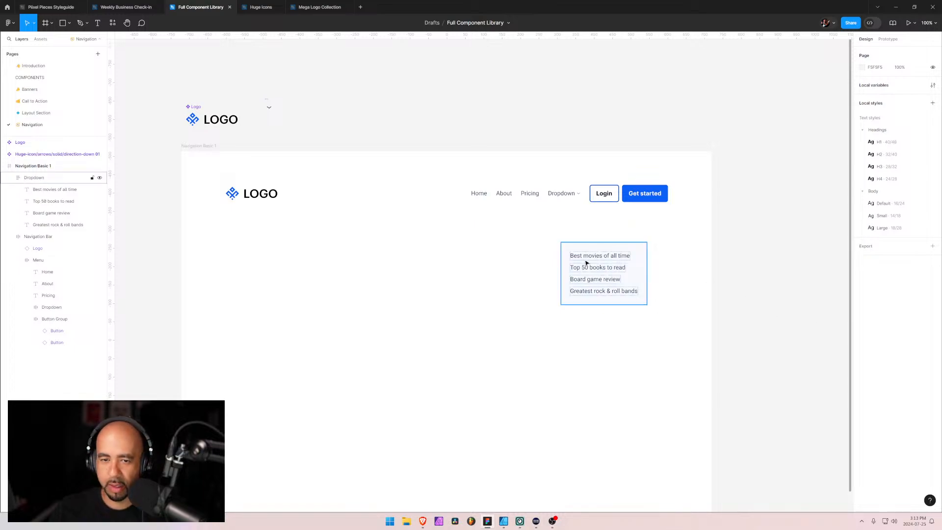
# Move the Dropdown frame directly beneath the navigation bar's Dropdown item, to X 996 and Y 138
pyautogui.moveTo(583, 255); pyautogui.dragTo(570, 219)
pyautogui.click(637, 316)
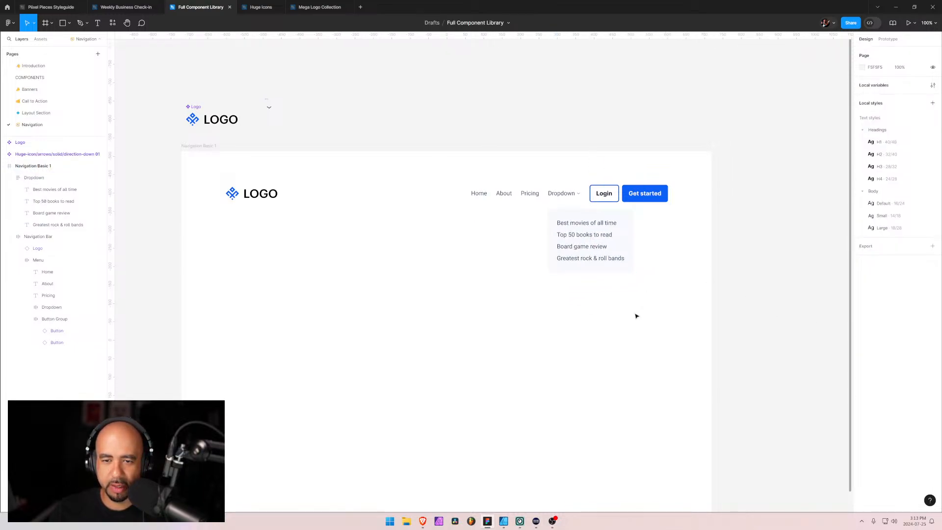
pyautogui.moveTo(560, 222); pyautogui.dragTo(561, 218)
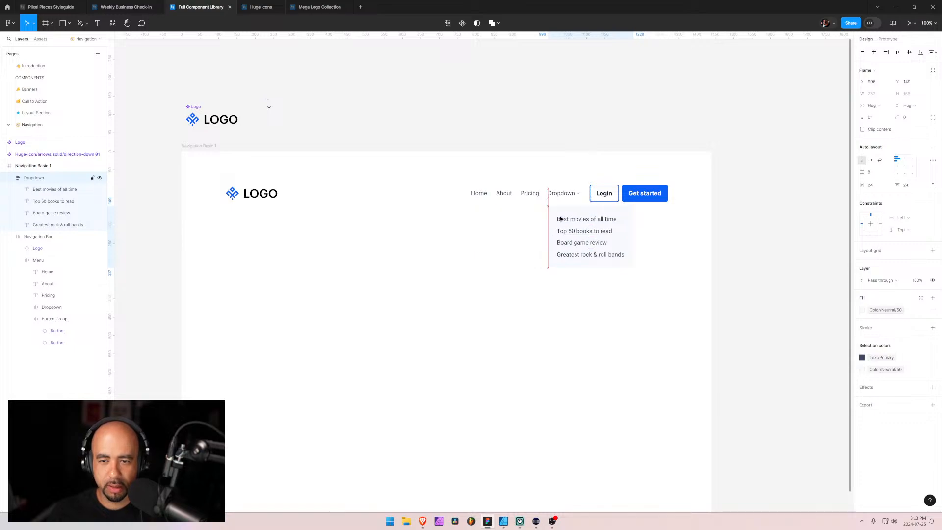
pyautogui.hotkey('shift', 'Up')
pyautogui.press('Up')
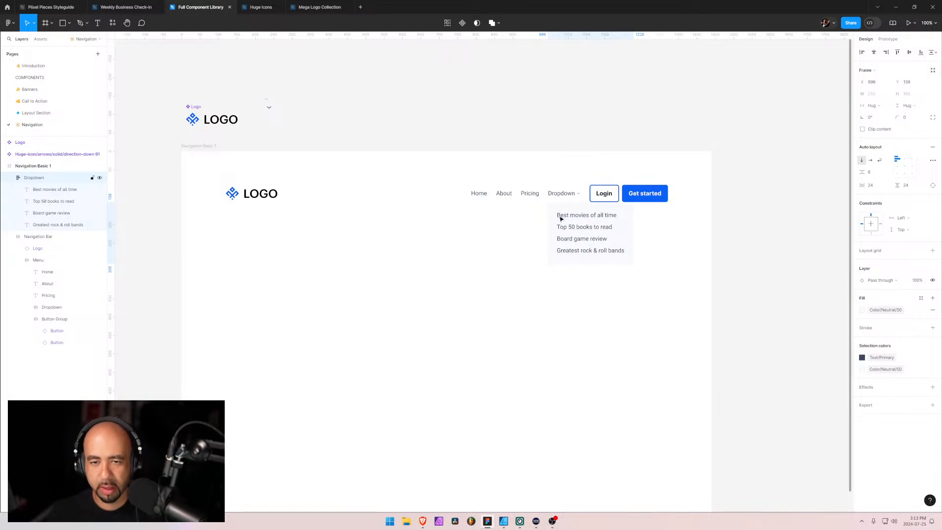
# Nudge the Dropdown frame to X 997 and Y 150 so it lines up under the navigation bar's Dropdown item with a small gap
pyautogui.hotkey('shift', '2')
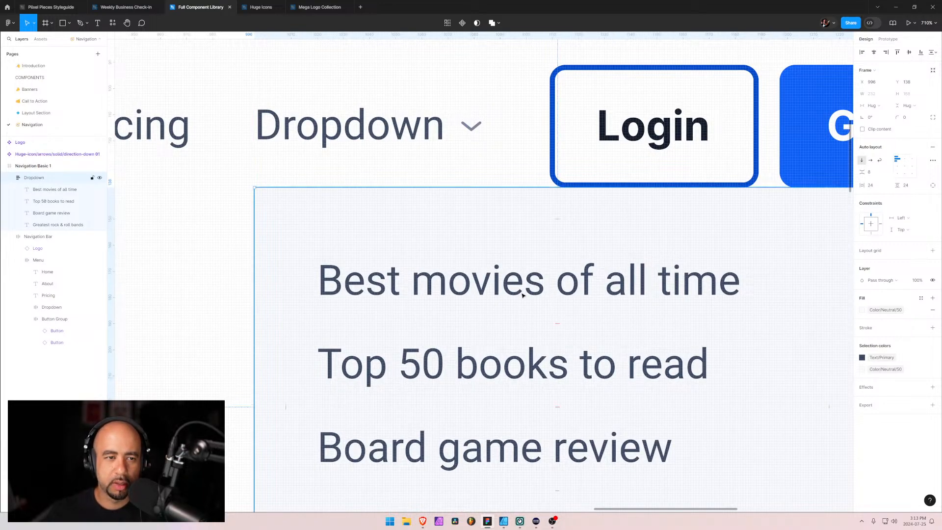
pyautogui.hotkey('shift', 'Up')
pyautogui.hotkey('shift', 'Up')
pyautogui.press('Right')
pyautogui.press('Right')
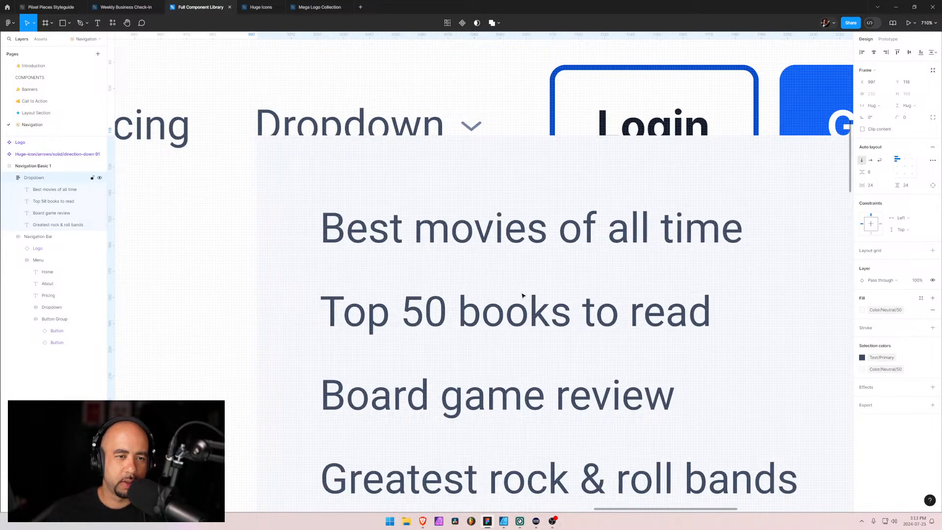
pyautogui.press('Left')
pyautogui.hotkey('shift', 'Down')
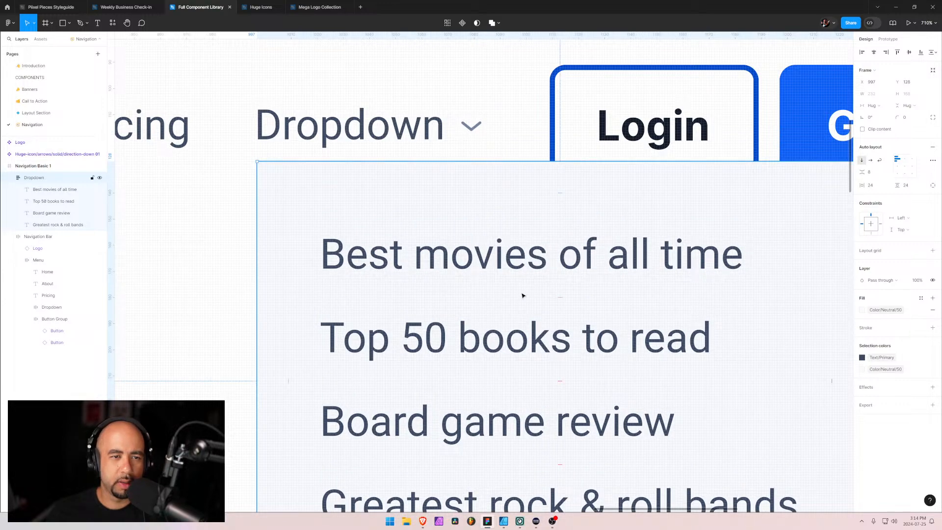
pyautogui.hotkey('shift', 'Up')
pyautogui.hotkey('shift', 'Down')
pyautogui.hotkey('shift', 'Down')
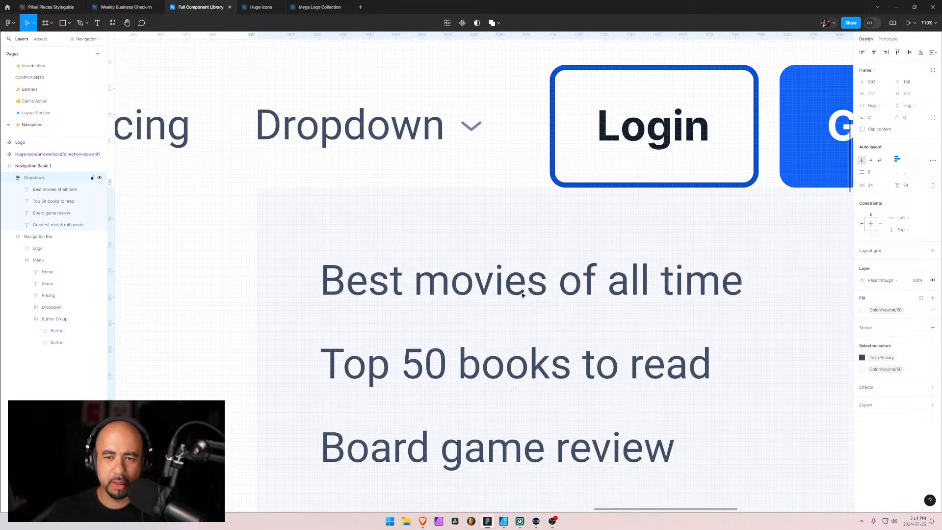
pyautogui.hotkey('shift', 'Down')
pyautogui.hotkey('shift', 'Down')
pyautogui.hotkey('shift', 'Up')
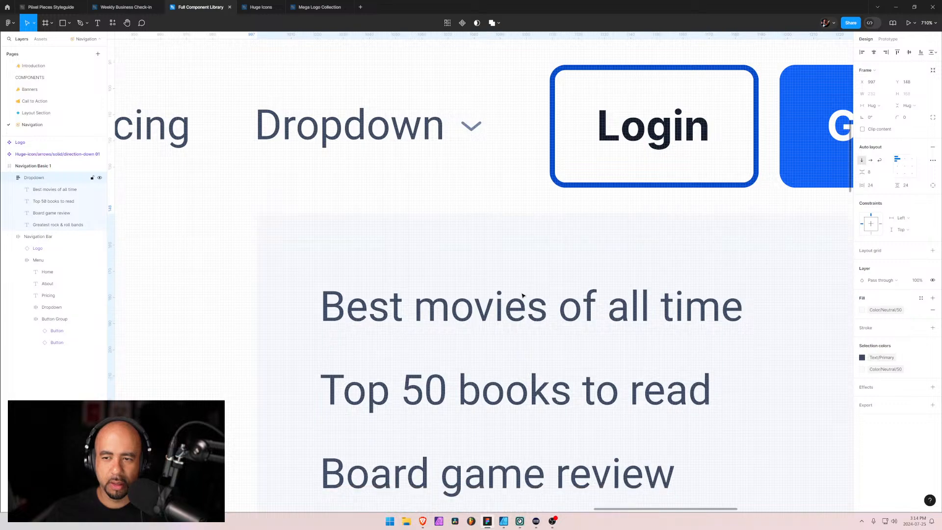
pyautogui.hotkey('shift', 'Up')
pyautogui.hotkey('shift', 'Down')
pyautogui.press('Down')
pyautogui.press('Down')
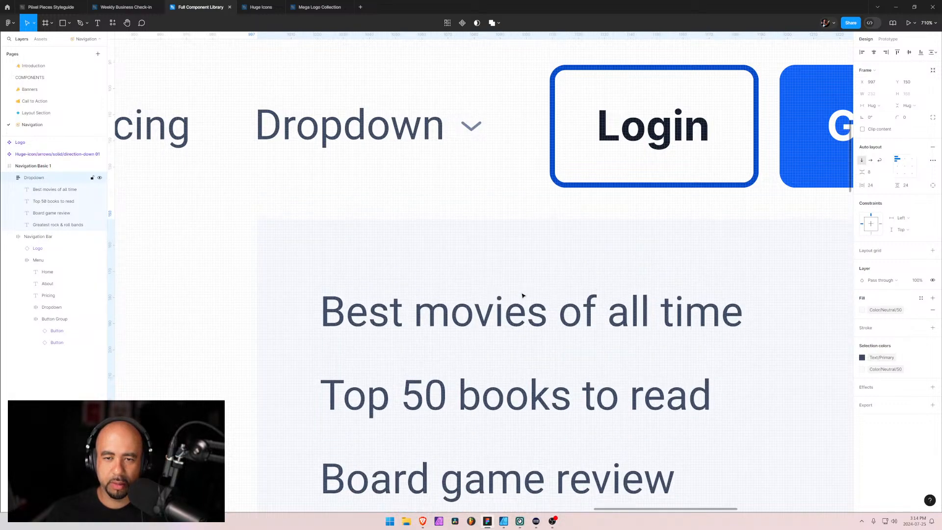
pyautogui.scroll(-5, 526, 311)
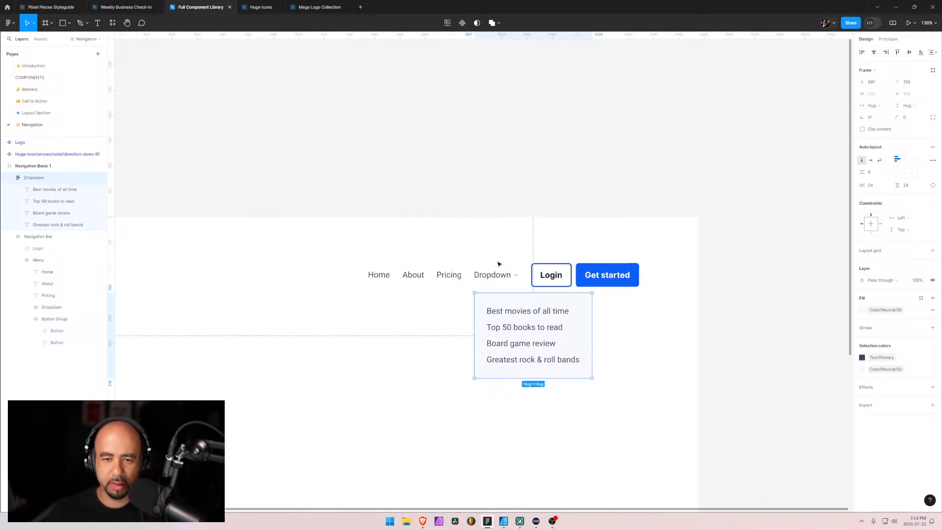
pyautogui.click(495, 231)
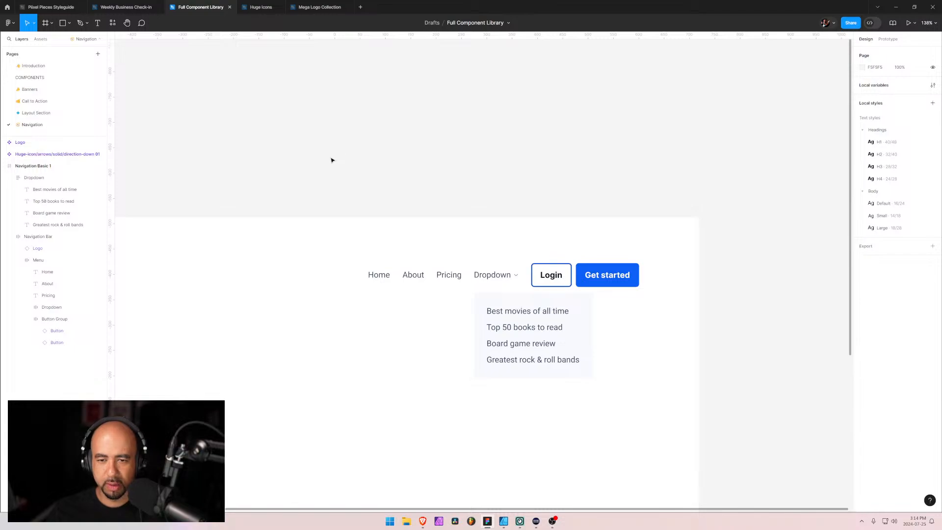
# Check the spacing between the Login and Get started buttons in the Button Group
pyautogui.doubleClick(575, 273)
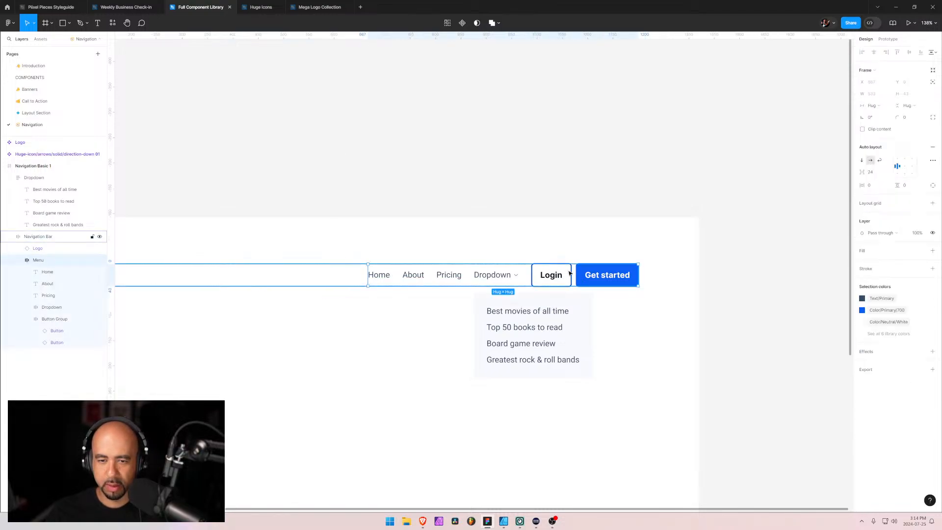
pyautogui.doubleClick(575, 273)
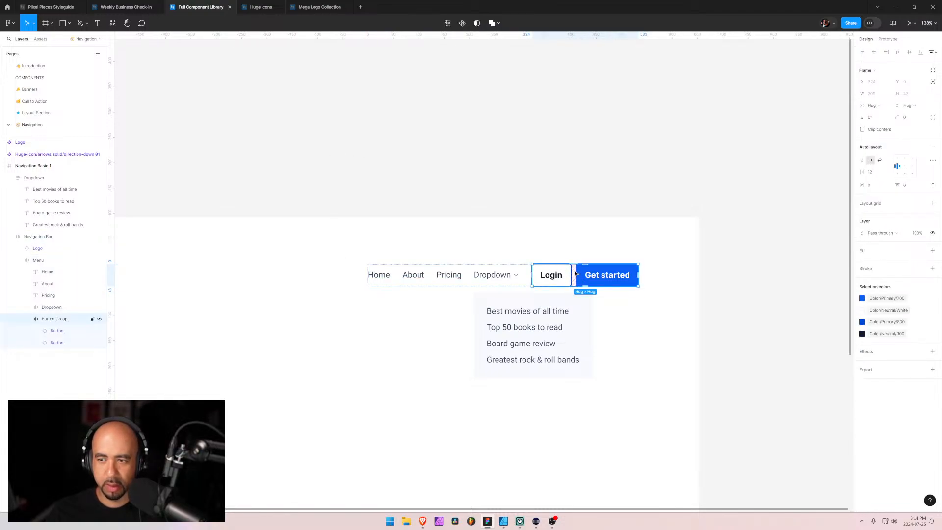
pyautogui.click(410, 386)
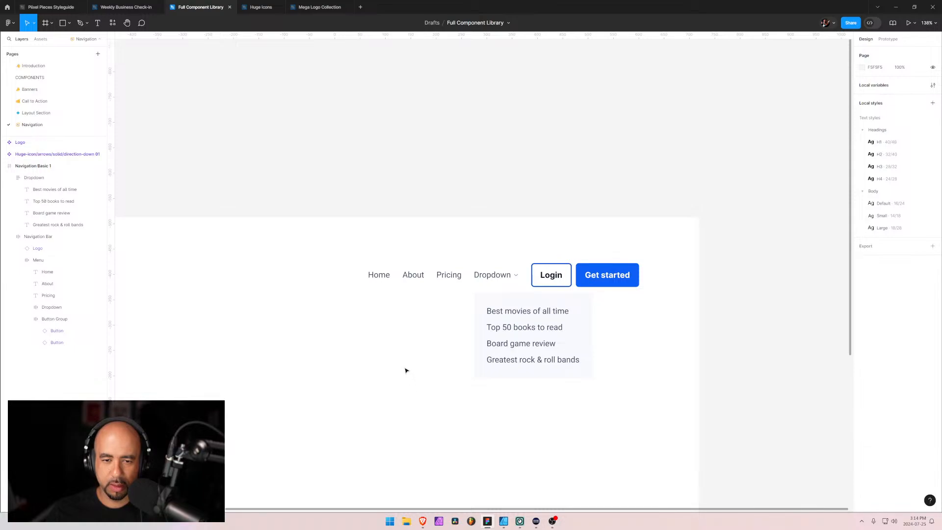
# Rotate the arrow icon beside the navigation bar's Dropdown text by 180°
pyautogui.click(519, 277)
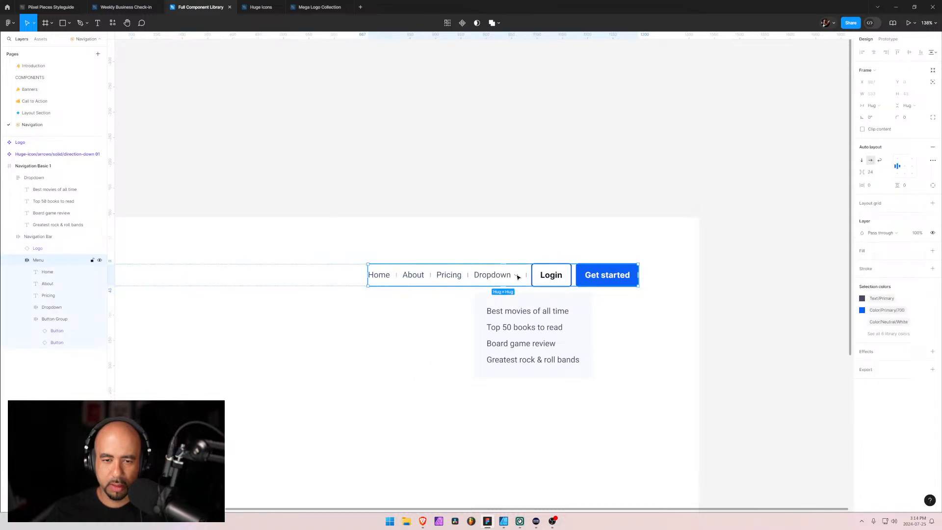
pyautogui.doubleClick(518, 277)
pyautogui.doubleClick(518, 277)
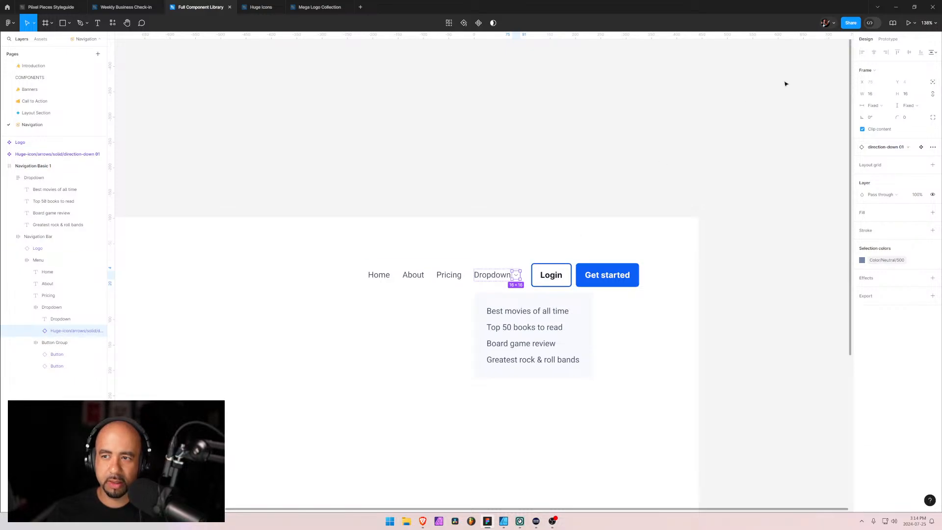
pyautogui.click(878, 120)
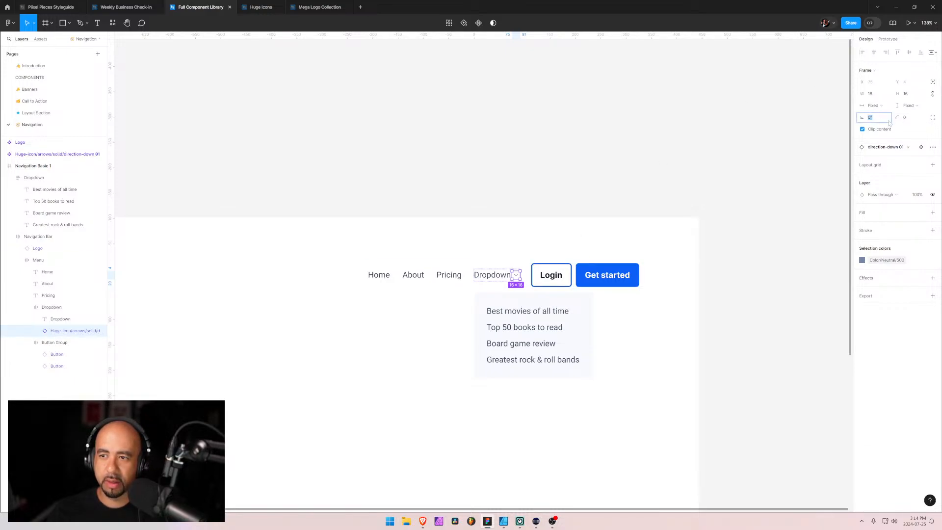
pyautogui.press('Return')
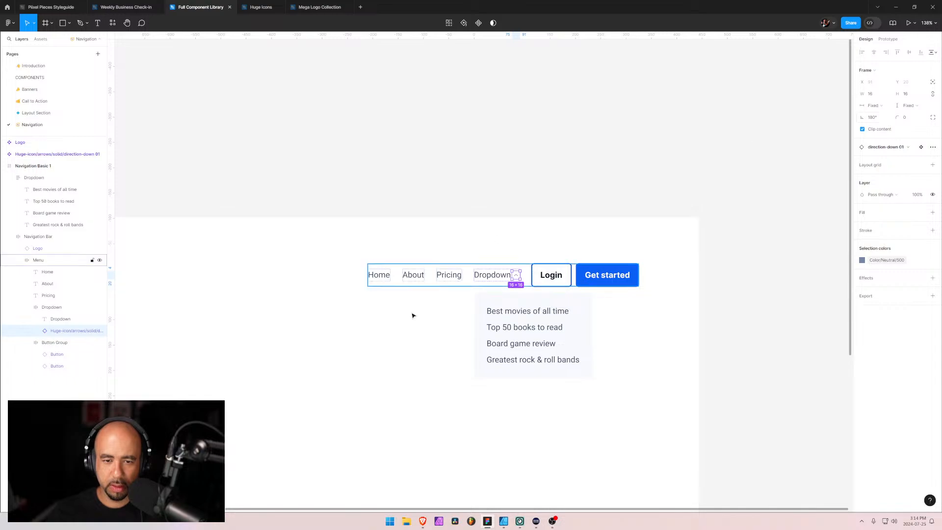
pyautogui.click(406, 336)
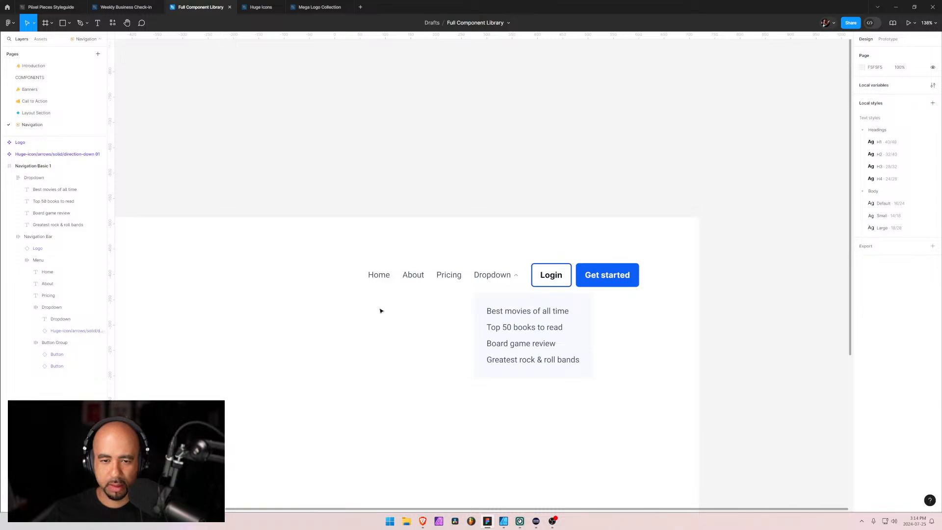
# Check the Login button's corner radius and give the Dropdown frame the same corner radius of 4
pyautogui.click(501, 303)
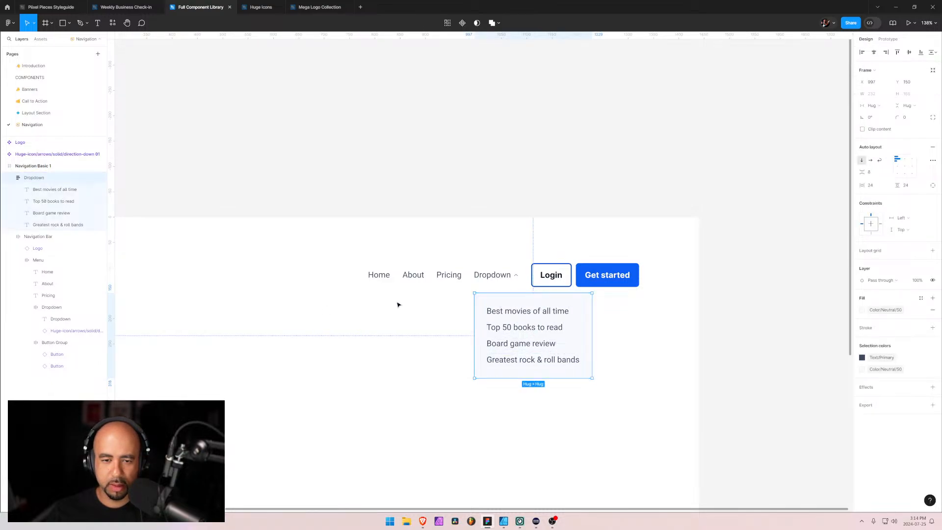
pyautogui.click(546, 273)
pyautogui.doubleClick(547, 272)
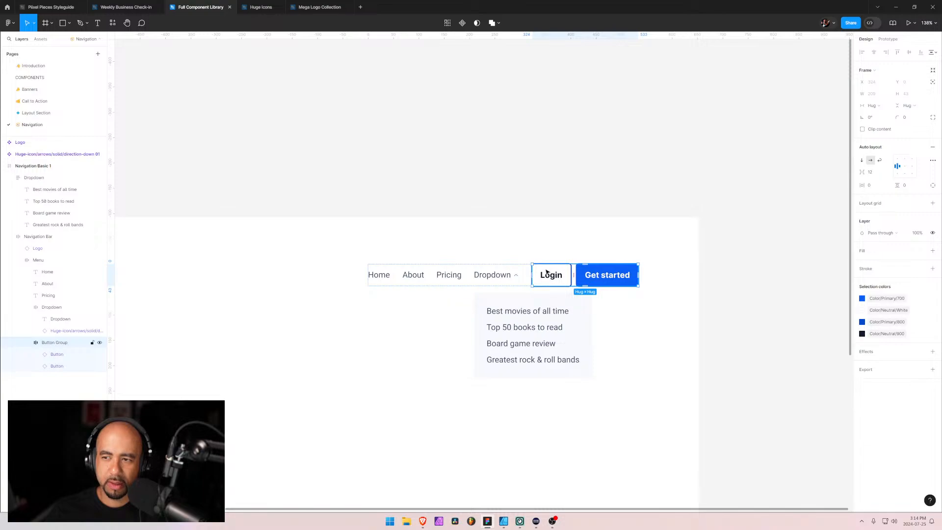
pyautogui.click(57, 354)
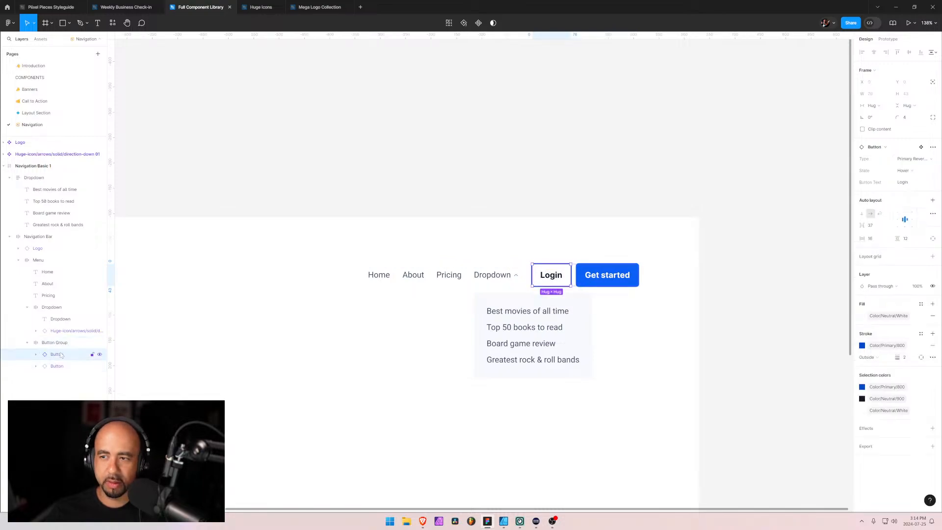
pyautogui.click(482, 301)
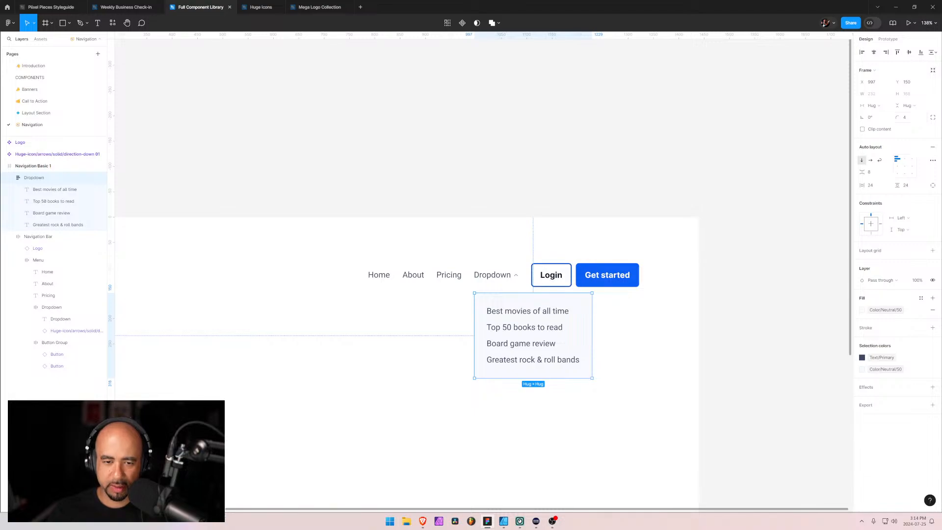
pyautogui.click(503, 474)
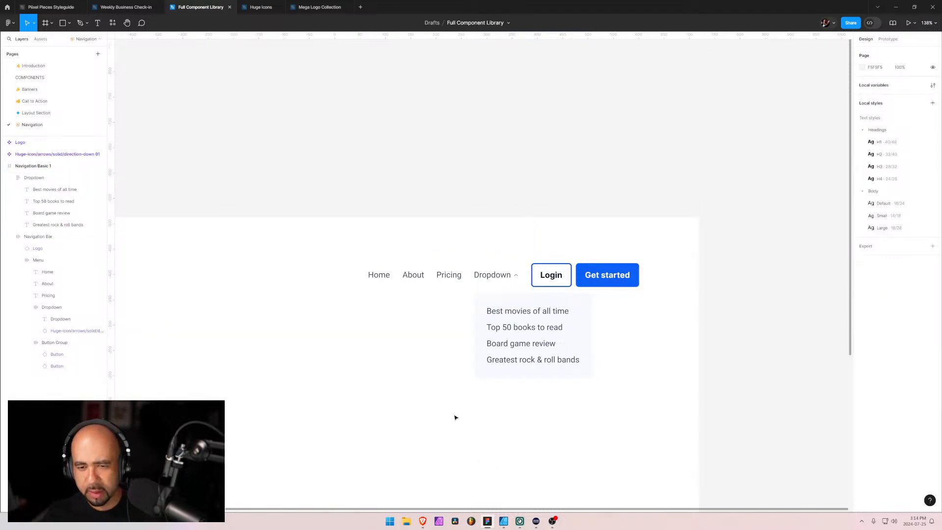
# Collapse the Menu, Dropdown and Navigation Bar layers and place Navigation Bar above Dropdown in the layer order
pyautogui.scroll(-5, 448, 368)
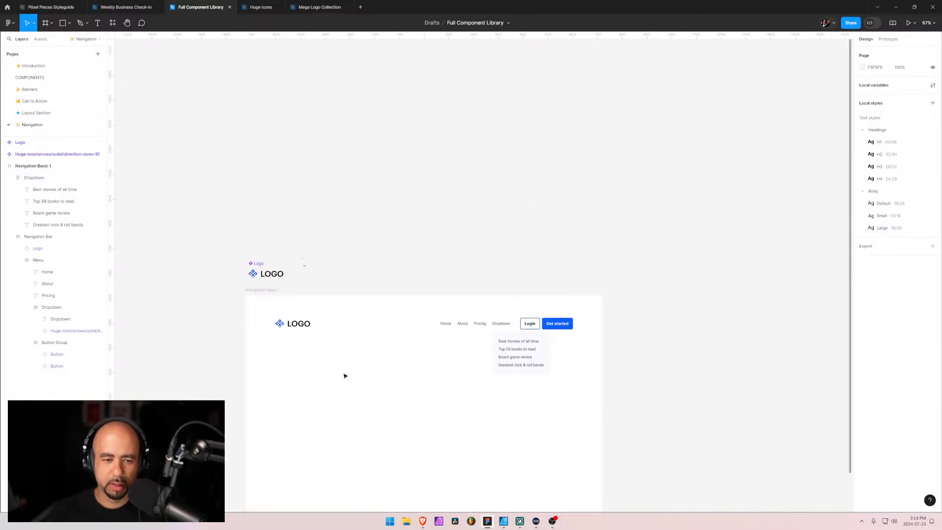
pyautogui.scroll(3, 353, 375)
pyautogui.scroll(2, 370, 353)
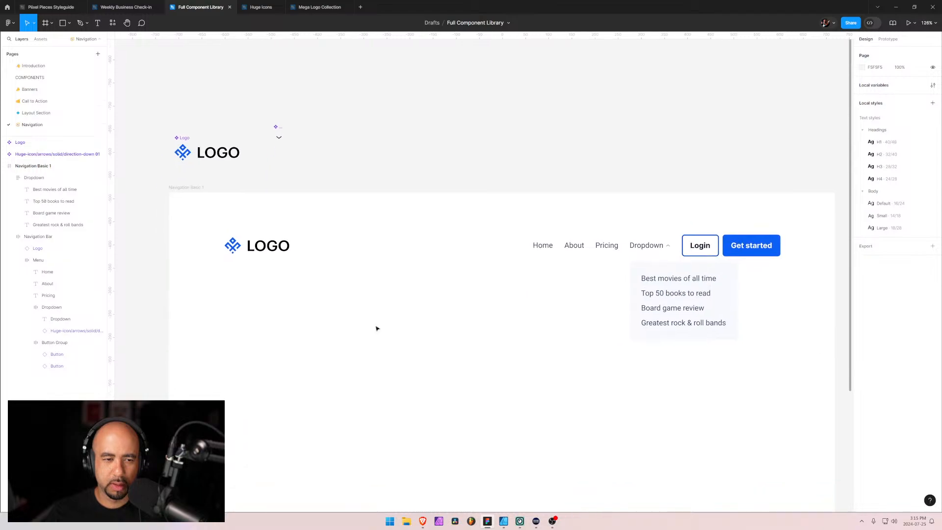
pyautogui.click(319, 247)
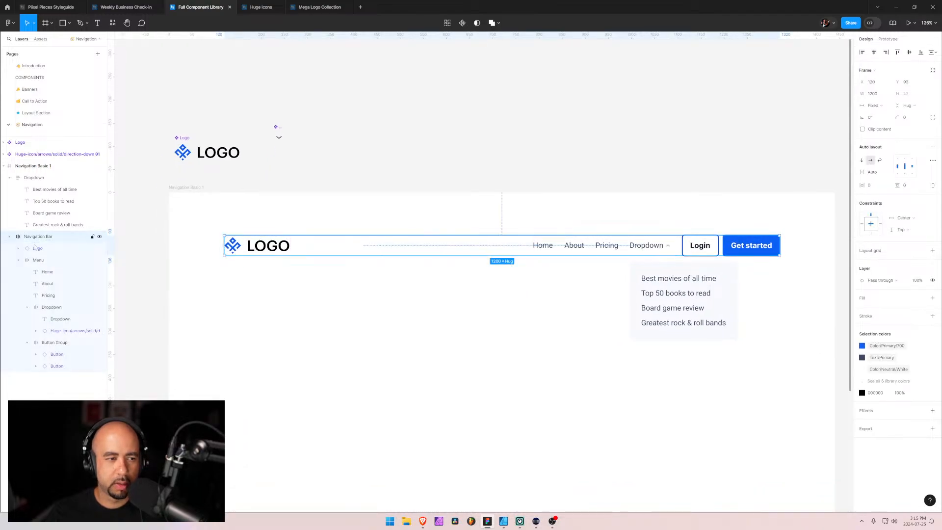
pyautogui.click(19, 261)
pyautogui.click(37, 260)
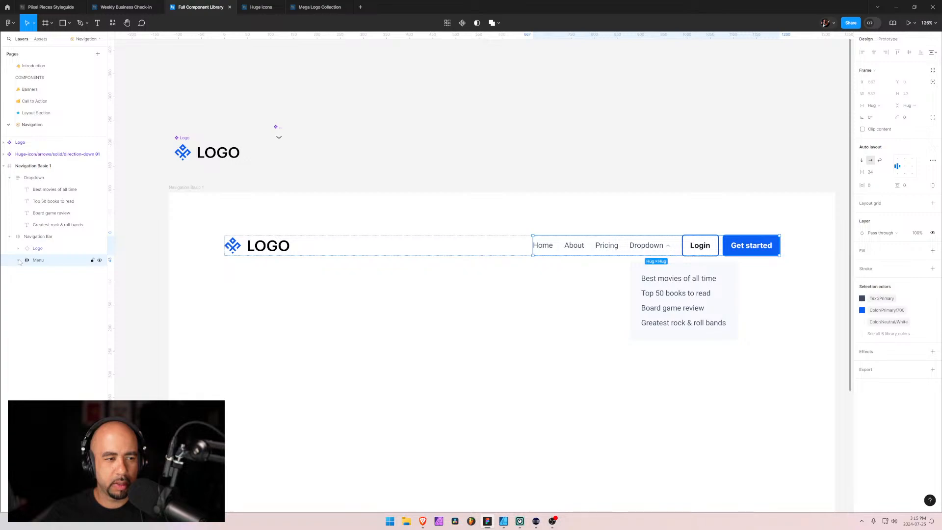
pyautogui.click(9, 177)
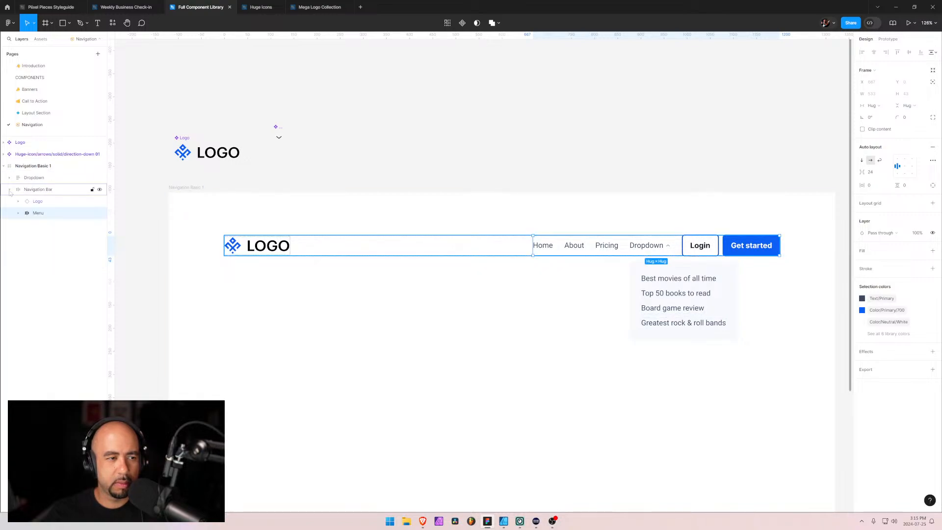
pyautogui.click(9, 190)
pyautogui.moveTo(27, 190); pyautogui.dragTo(27, 175)
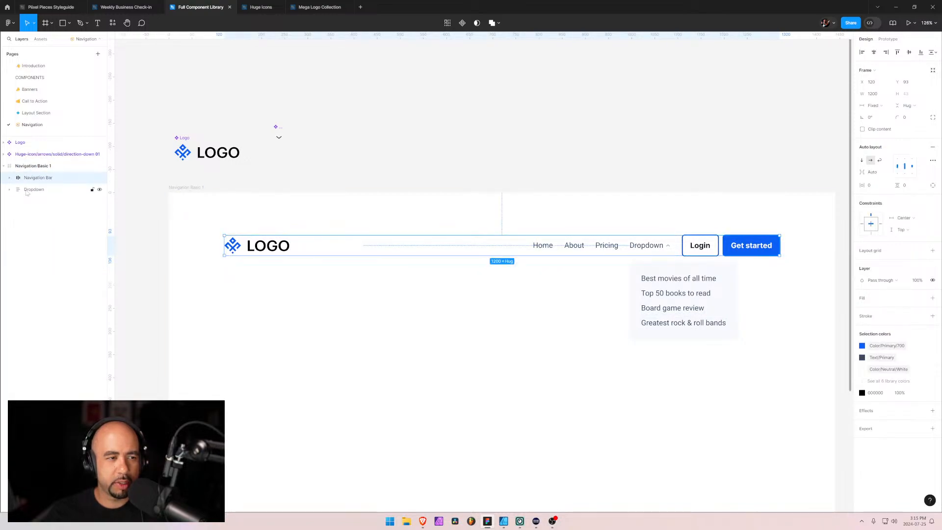
# Group the Navigation Bar and Dropdown layers and name the group Navigation & Dropdown
pyautogui.keyDown('shift'); pyautogui.click(27, 191); pyautogui.keyUp('shift')
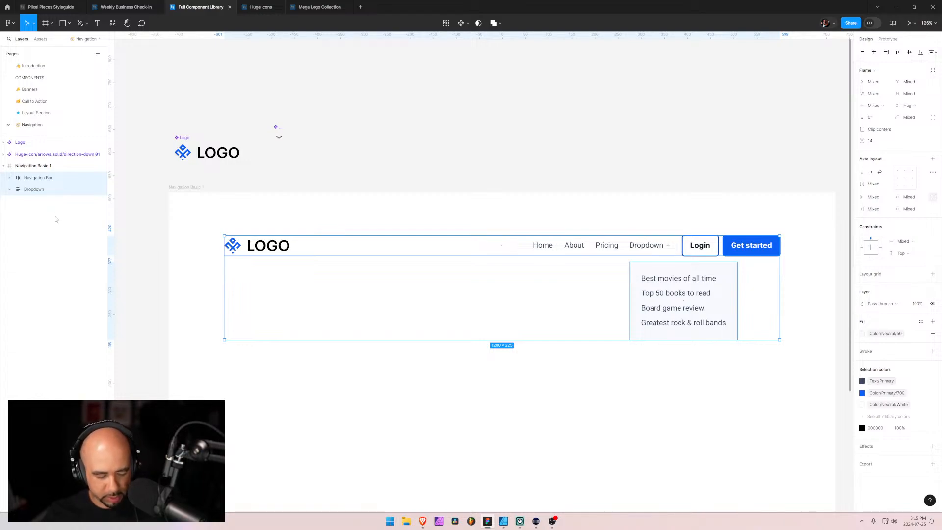
pyautogui.hotkey('shift', 'g')
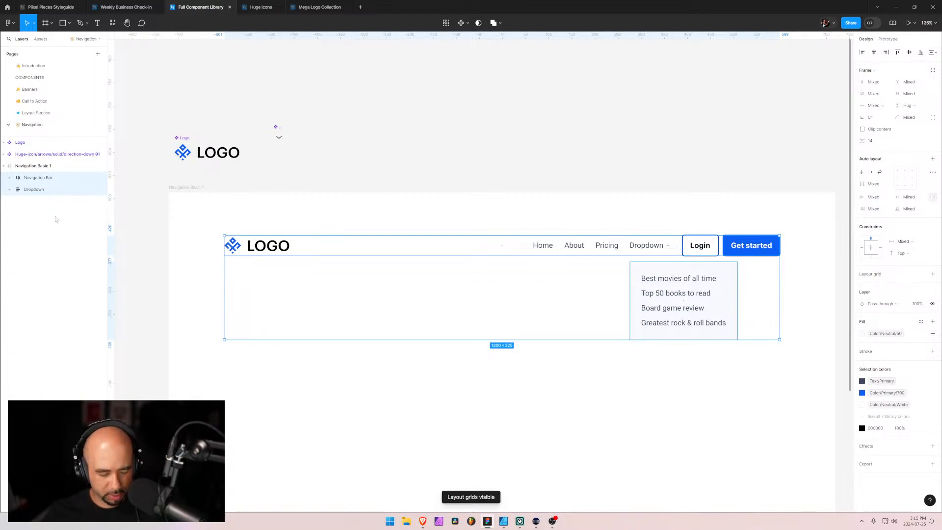
pyautogui.hotkey('ctrl', 'g')
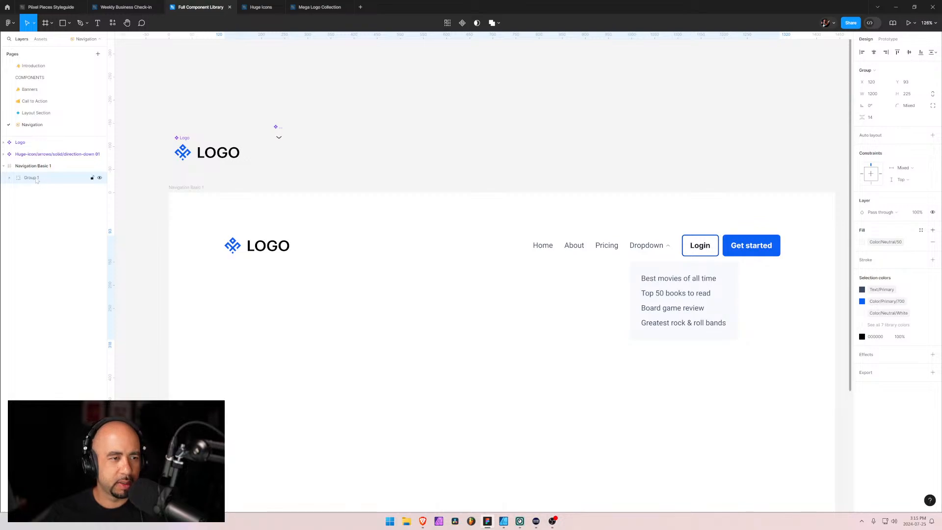
pyautogui.hotkey('ctrl', 'r')
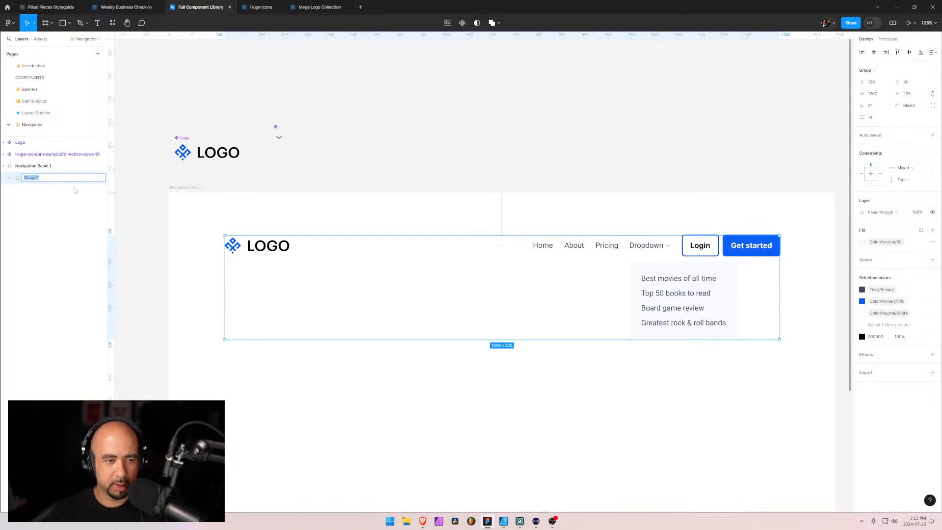
pyautogui.write('Navigation & Dropdown')
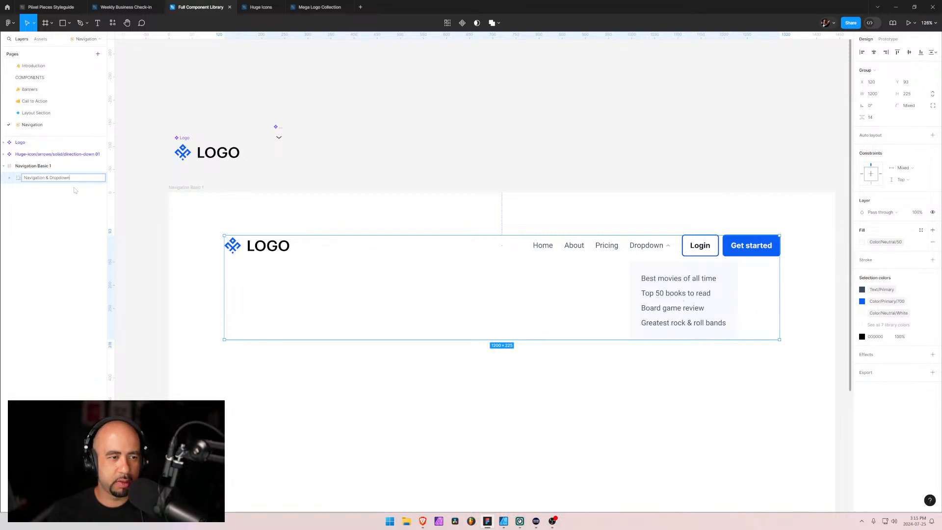
pyautogui.press('Return')
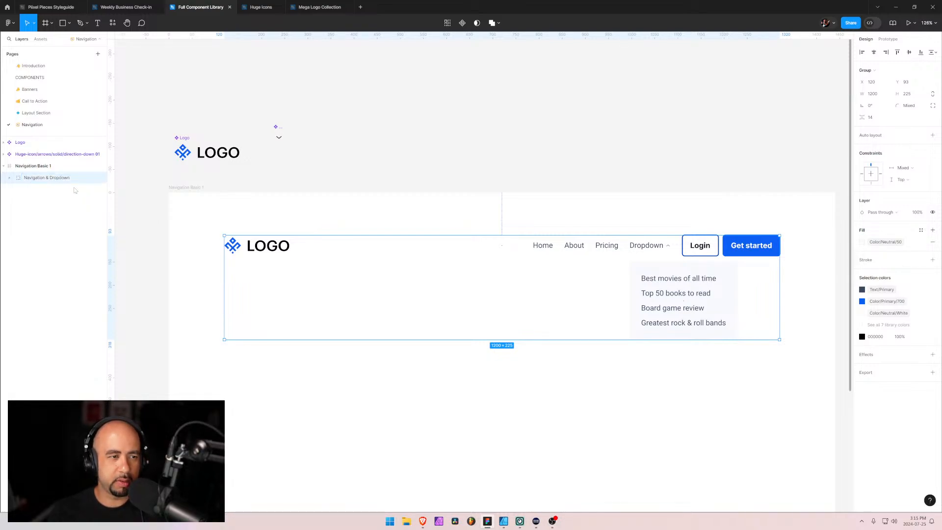
pyautogui.click(876, 83)
pyautogui.write('100')
pyautogui.press('Return')
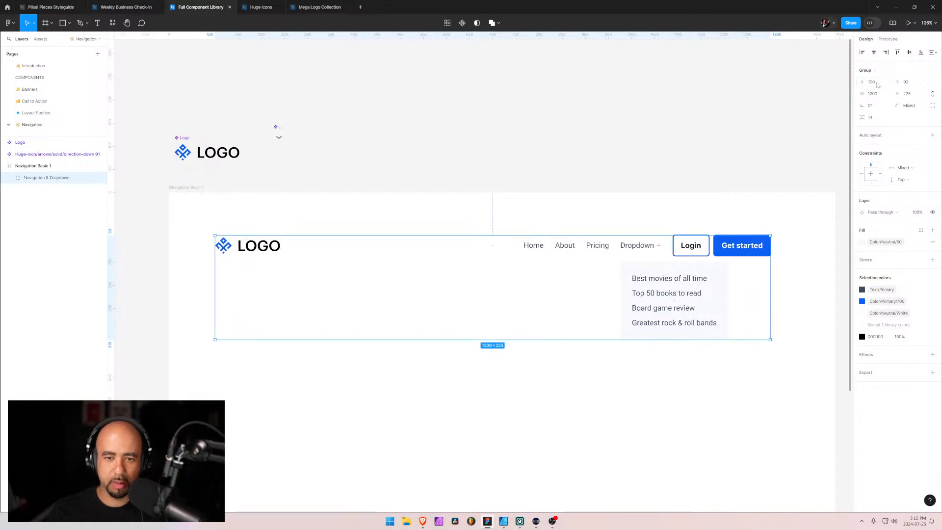
pyautogui.hotkey('ctrl', 'z')
# Set the Navigation & Dropdown group's position to X 120 and Y 100
pyautogui.click(913, 87)
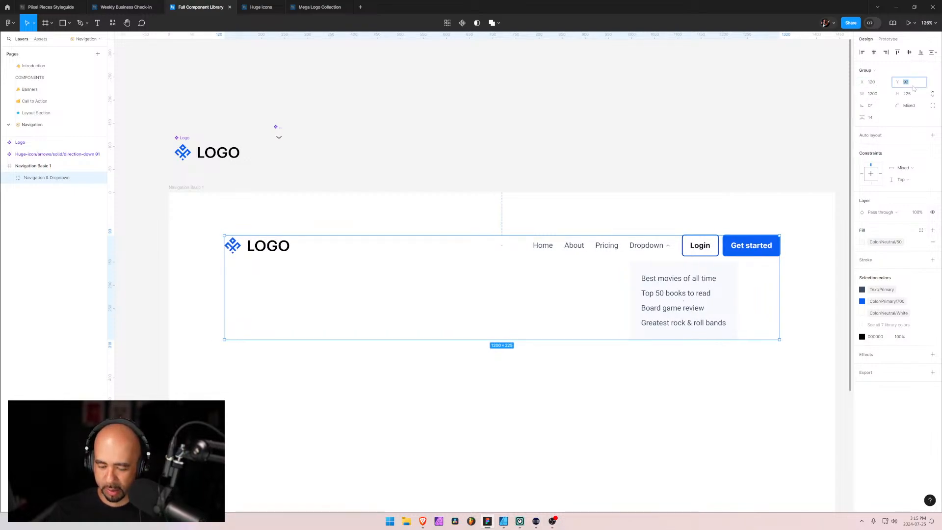
pyautogui.write('100')
pyautogui.press('Return')
pyautogui.click(492, 161)
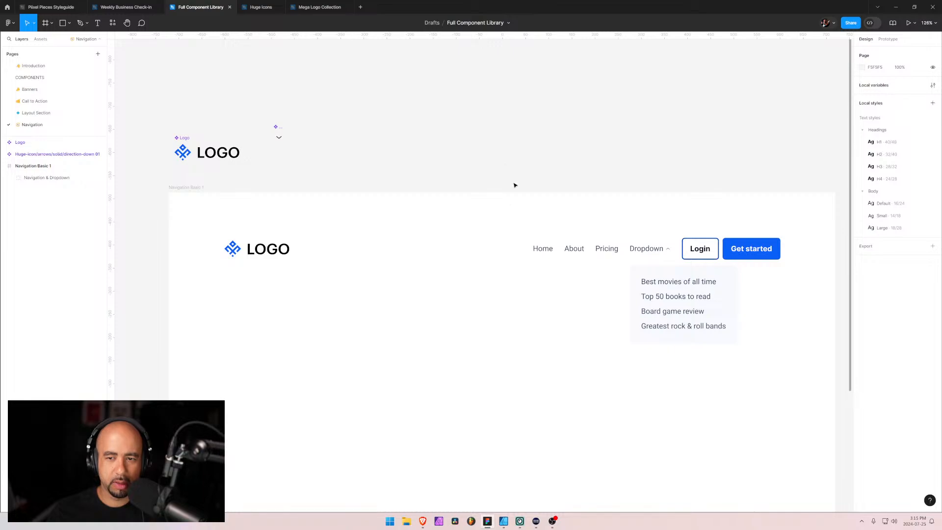
# Add a PNG export to the Navigation Basic 1 frame and export it to the Desktop as nav-basic-1
pyautogui.moveTo(532, 334); pyautogui.dragTo(530, 269)
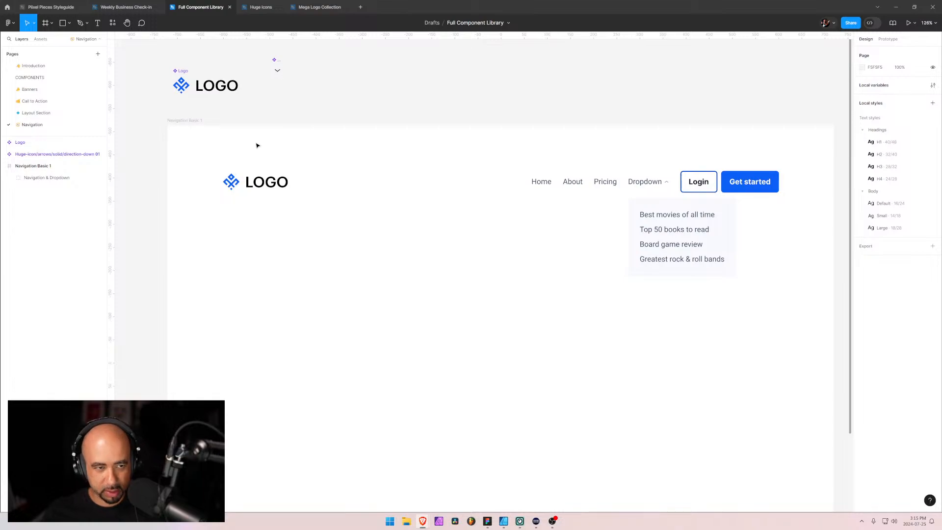
pyautogui.click(33, 166)
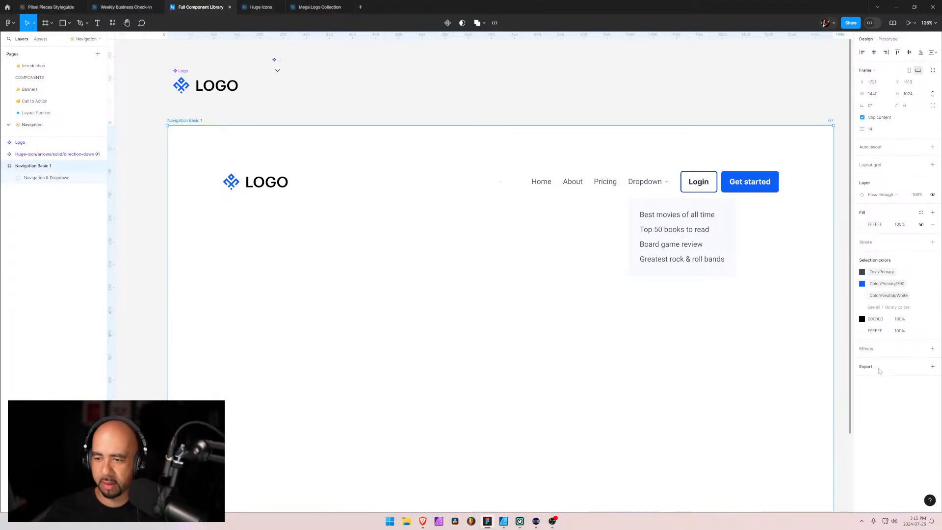
pyautogui.click(933, 366)
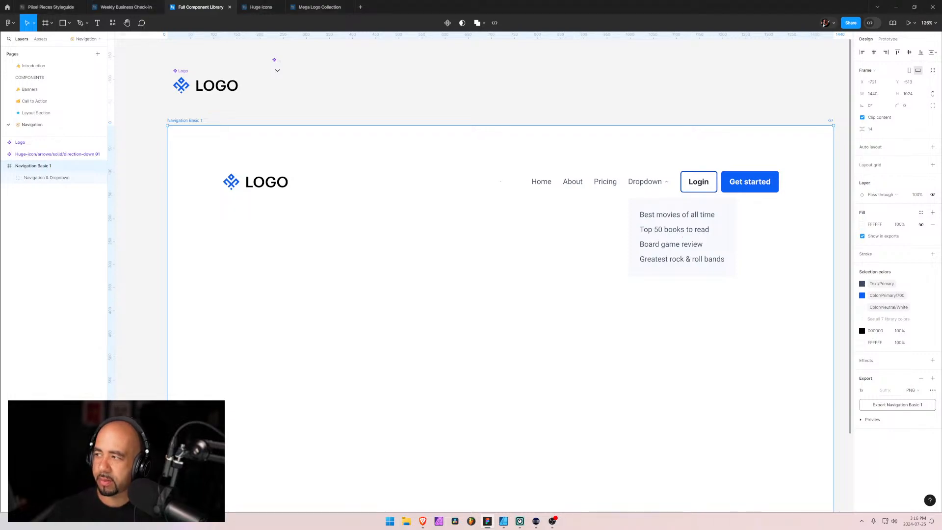
# Switch to the Brave browser window showing Navigation Custom 1 and open the Webflow dashboard in a new tab
pyautogui.moveTo(423, 521)
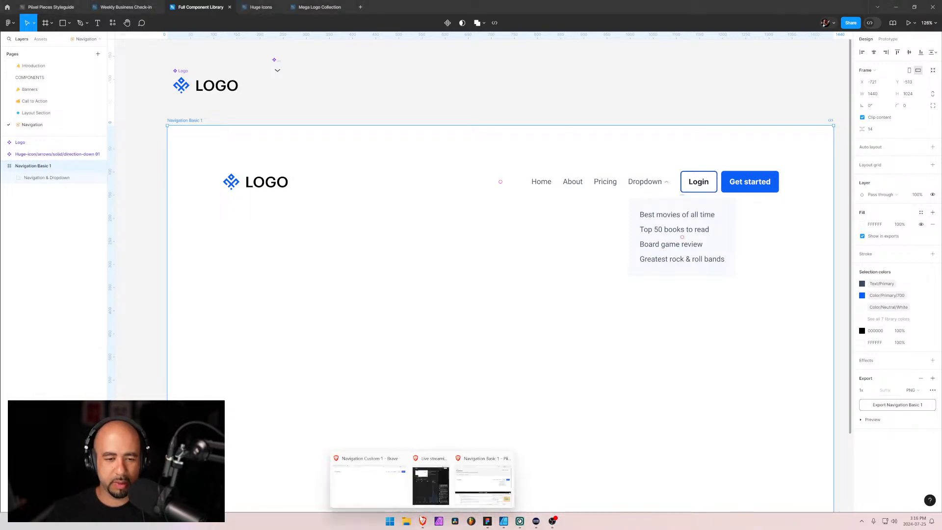
pyautogui.click(378, 496)
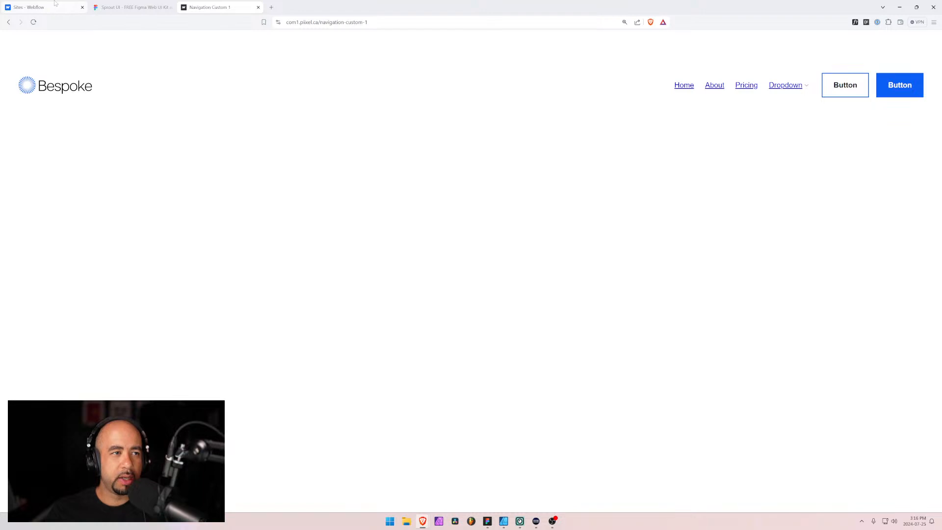
pyautogui.click(271, 7)
pyautogui.write('eb')
pyautogui.press('Down')
pyautogui.press('Down')
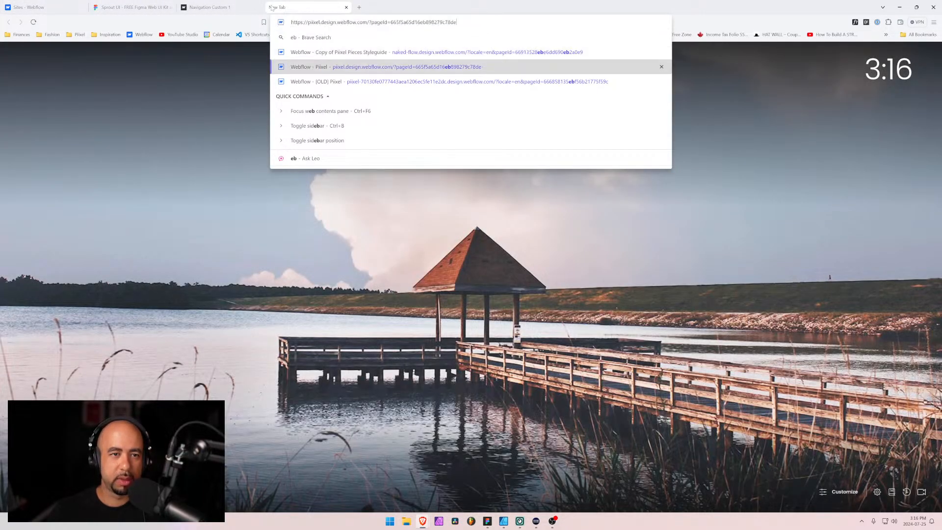
pyautogui.press('BackSpace')
pyautogui.press('BackSpace')
pyautogui.press('BackSpace')
pyautogui.press('BackSpace')
pyautogui.hotkey('ctrl', 'a')
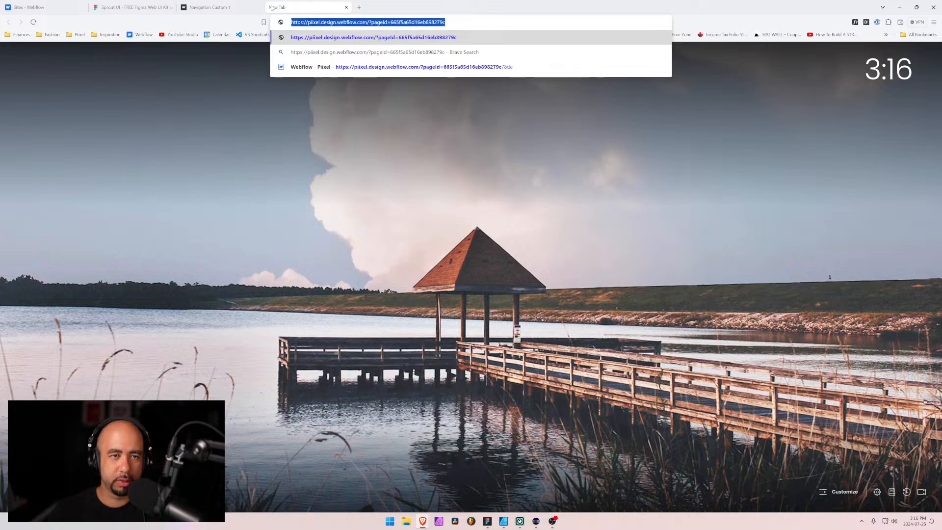
pyautogui.write('web')
pyautogui.press('Return')
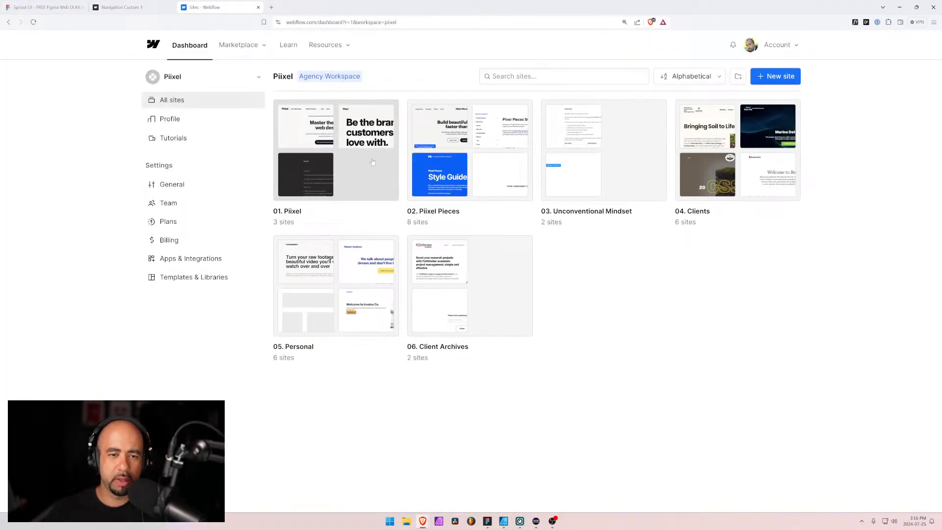
# Open the 01. Piixel Pieces site from the 02. Piixel Pieces folder and go to its Component Categories Template page
pyautogui.click(477, 158)
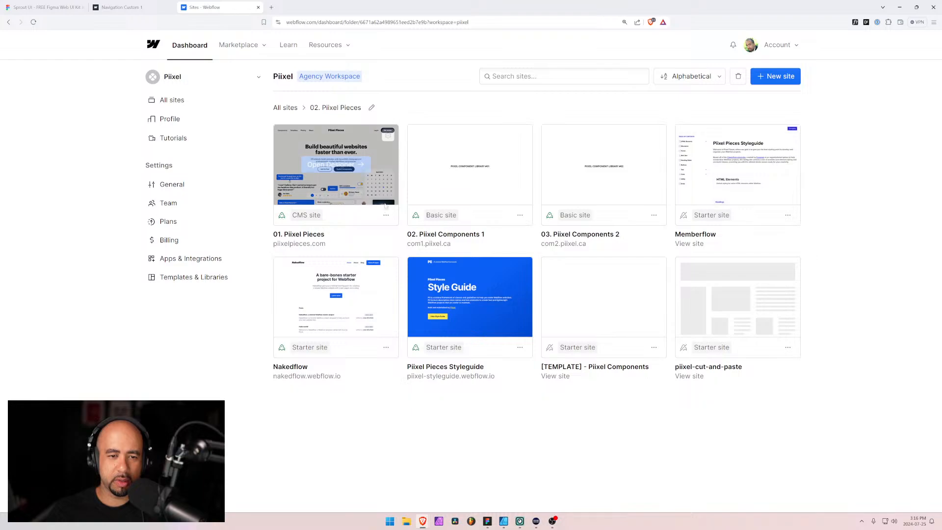
pyautogui.click(337, 164)
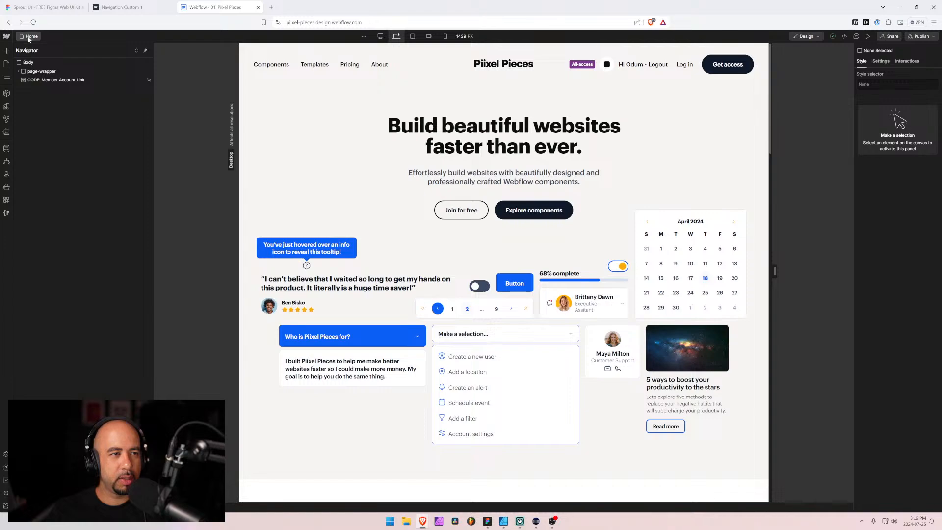
pyautogui.click(29, 37)
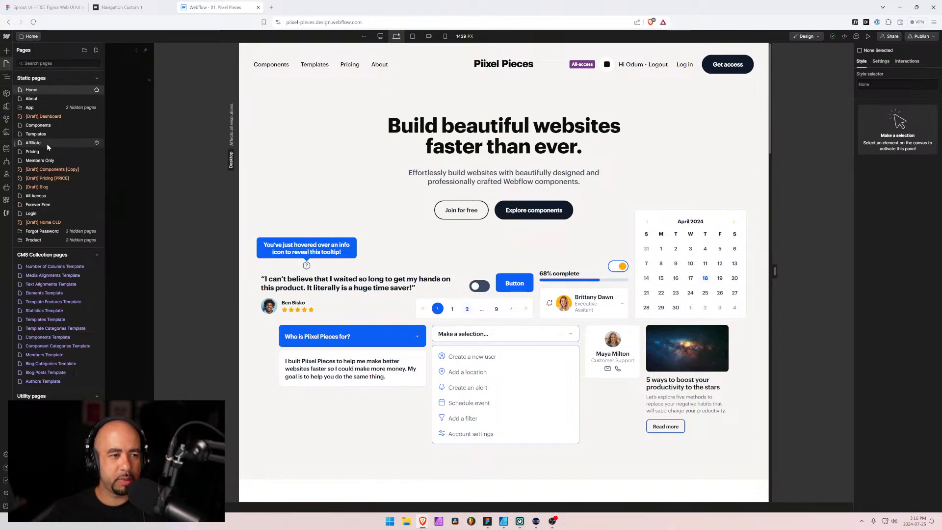
pyautogui.hotkey('ctrl', '+')
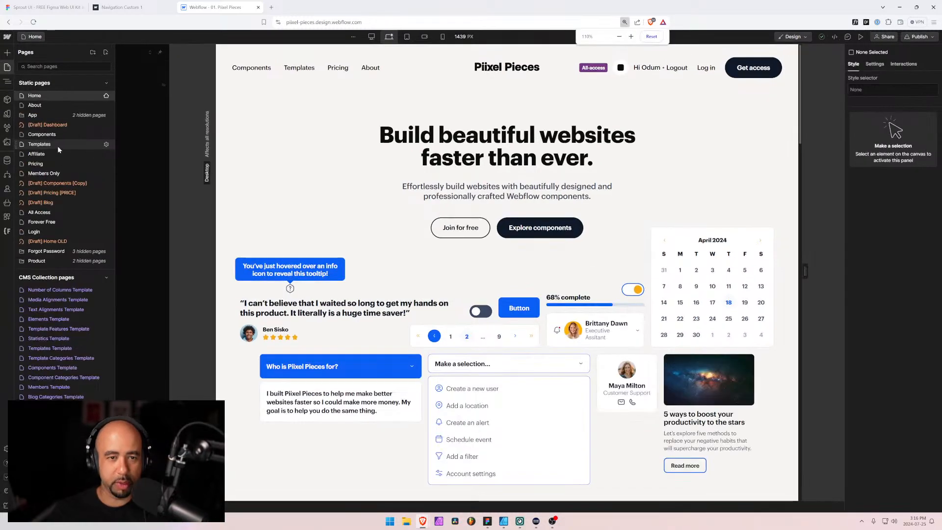
pyautogui.hotkey('ctrl', '+')
pyautogui.scroll(-2, 85, 302)
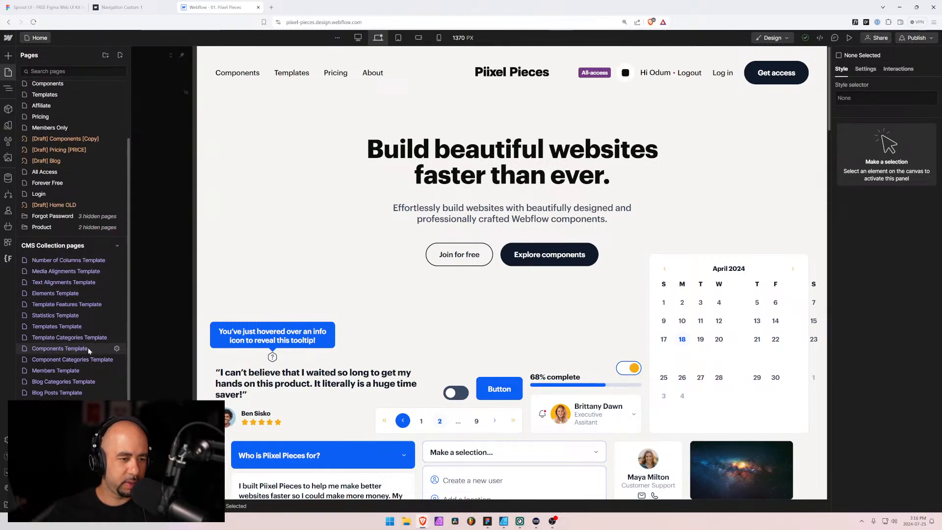
pyautogui.click(73, 359)
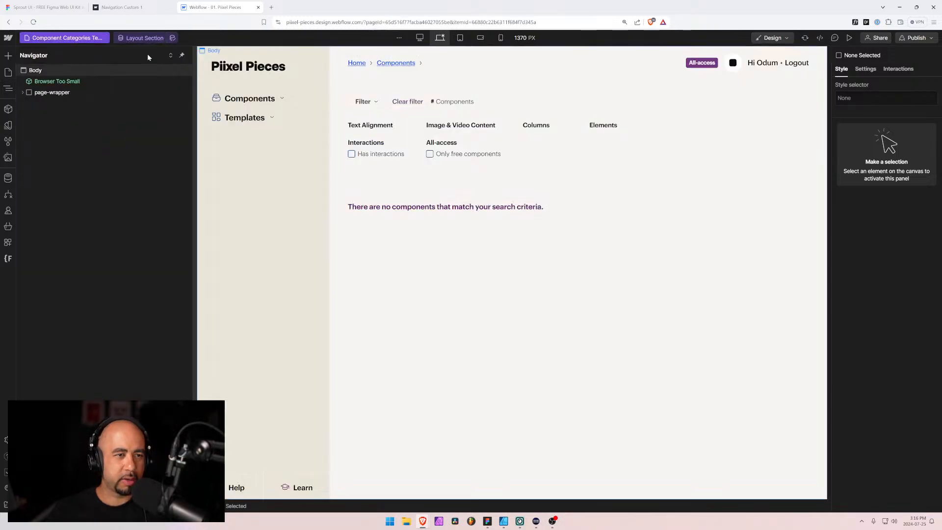
# Search the component categories for "nav" and load the Navigation item into the template page
pyautogui.click(140, 38)
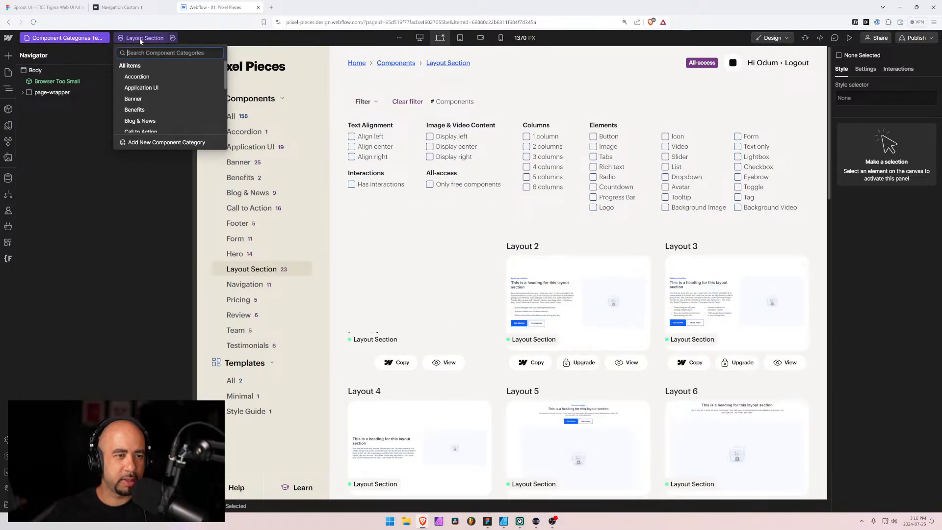
pyautogui.write('nav')
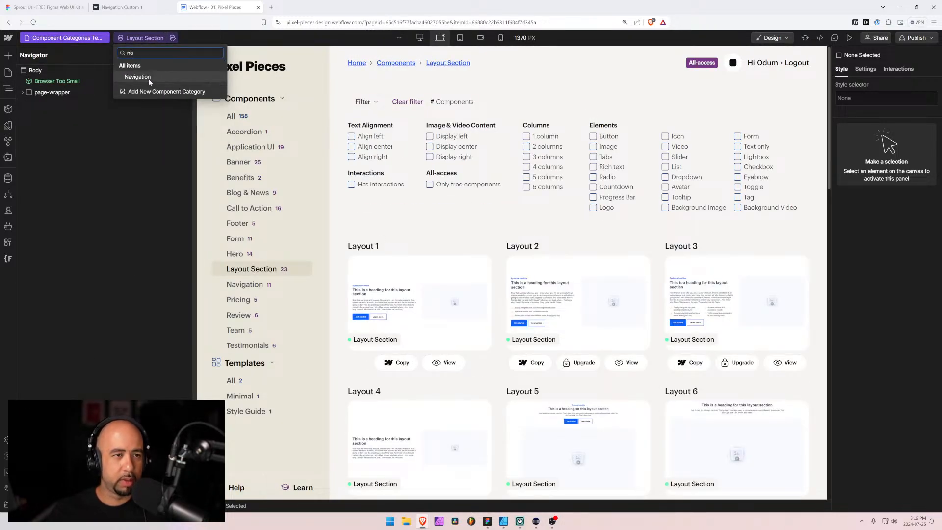
pyautogui.click(148, 78)
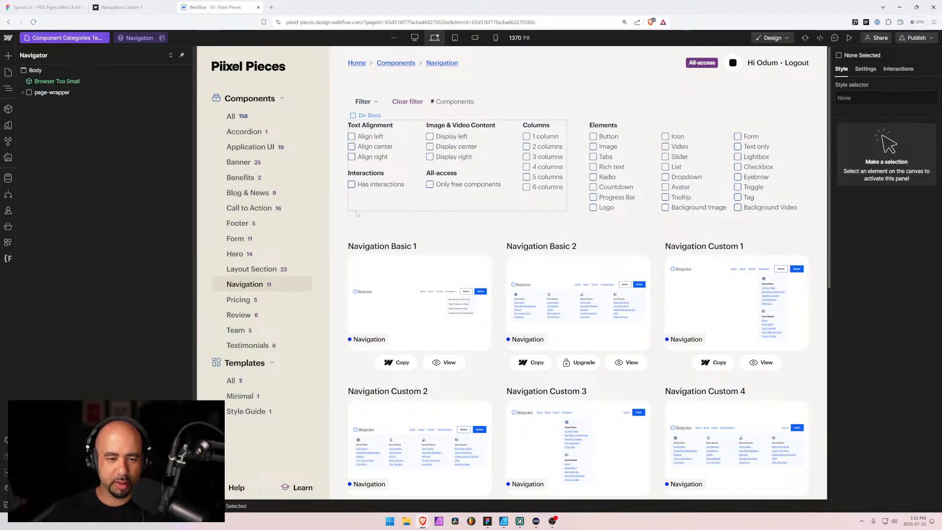
# Find the Navigation Basic 1 item in the Components CMS collection by searching for "navi" and open it
pyautogui.click(7, 177)
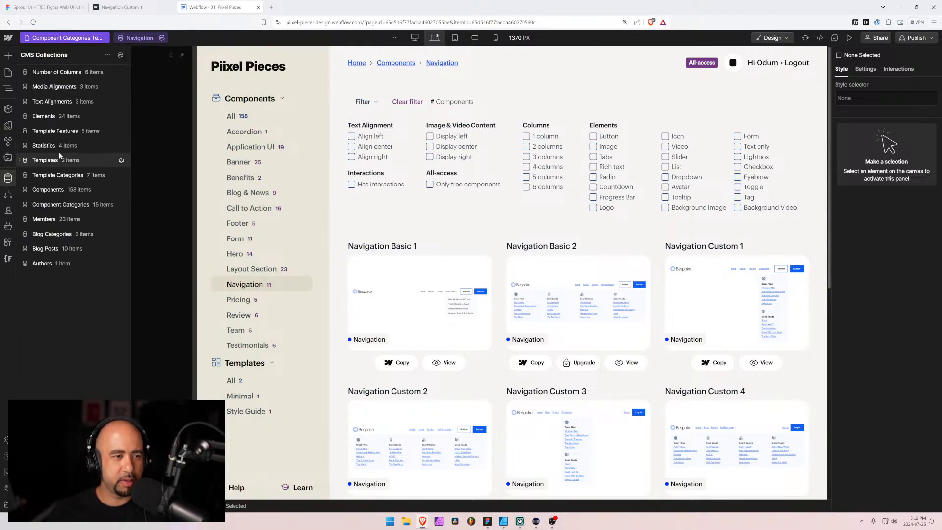
pyautogui.click(122, 191)
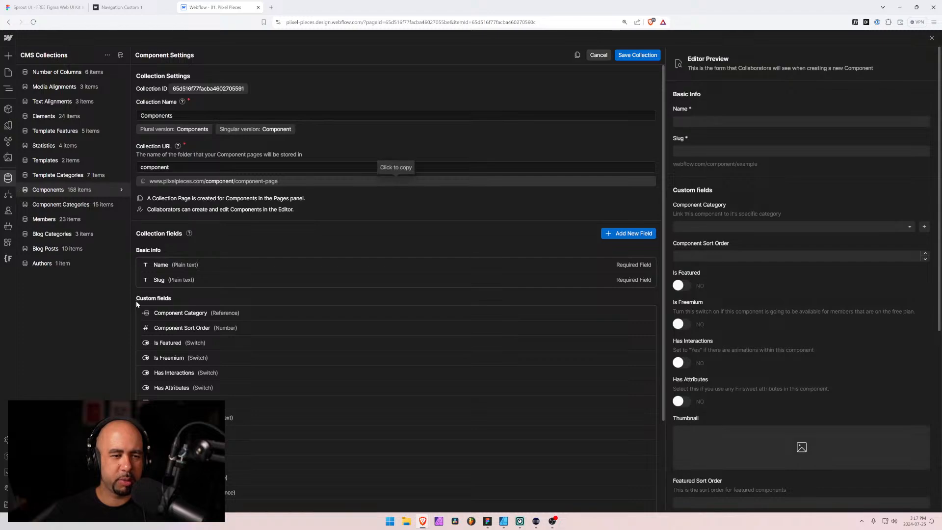
pyautogui.click(87, 191)
pyautogui.click(52, 190)
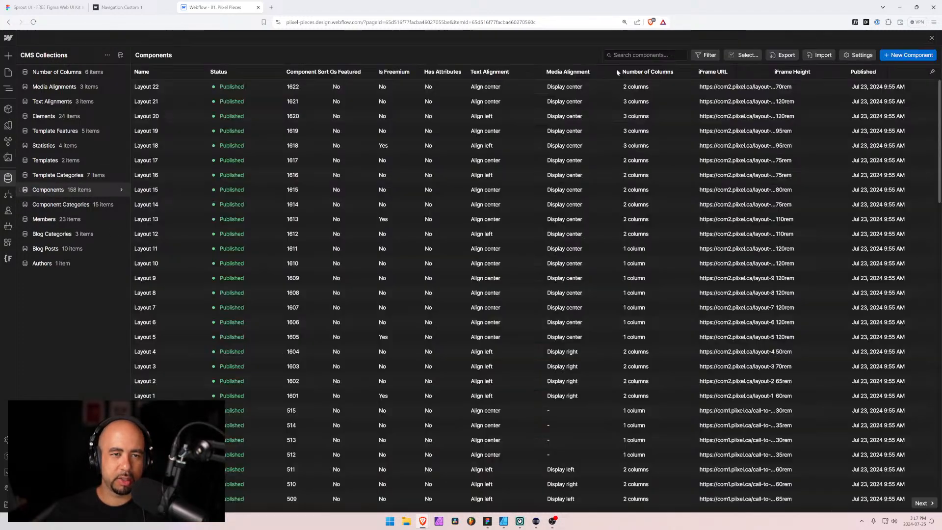
pyautogui.click(640, 55)
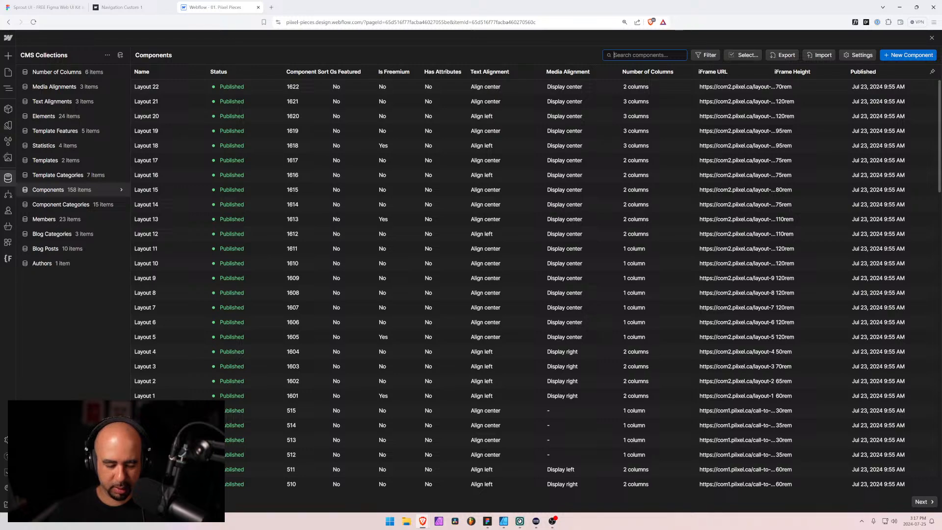
pyautogui.write('navi')
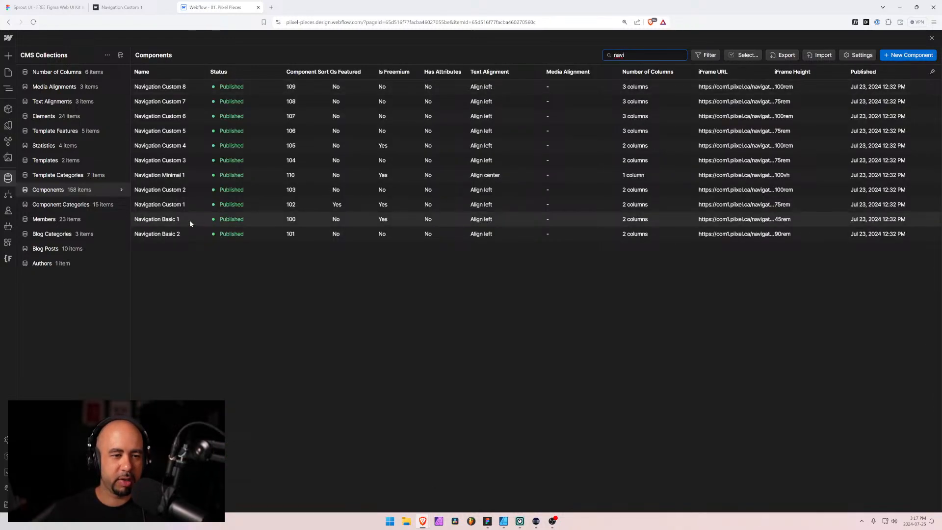
pyautogui.click(189, 219)
# Replace the Navigation Basic 1 item's thumbnail with nav-basic-1 from the Desktop and save the item
pyautogui.scroll(-5, 439, 339)
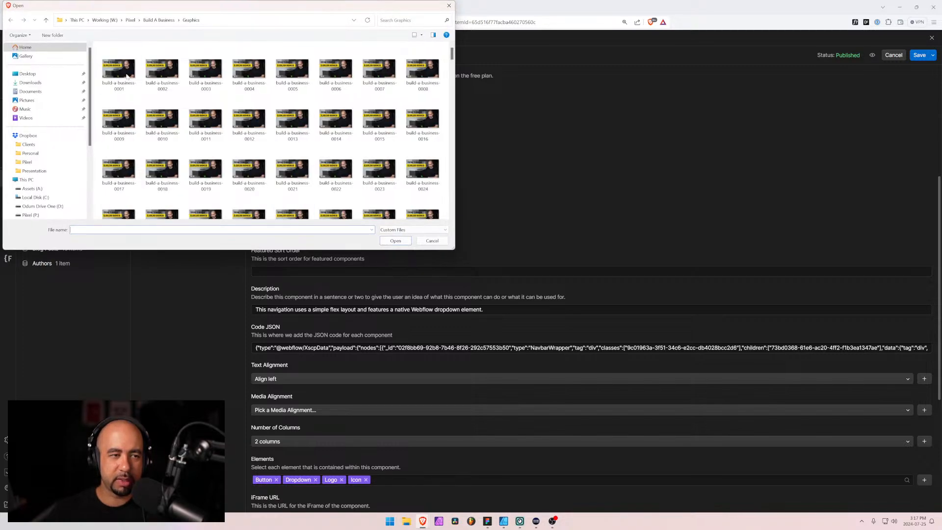
pyautogui.click(28, 73)
pyautogui.click(119, 66)
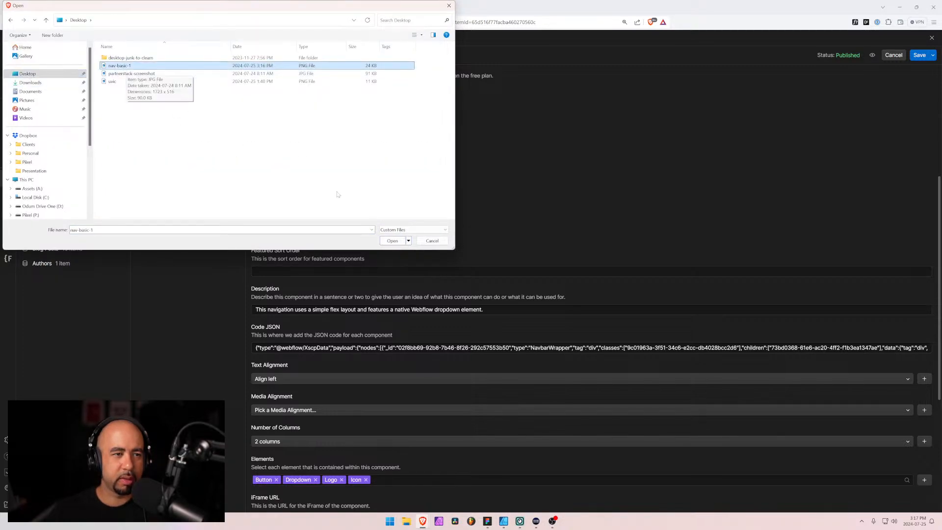
pyautogui.click(384, 240)
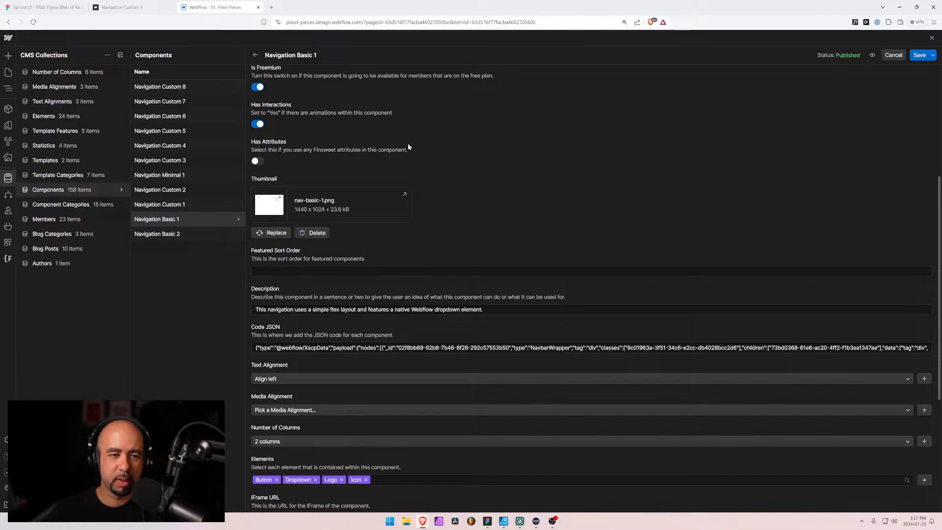
pyautogui.click(918, 55)
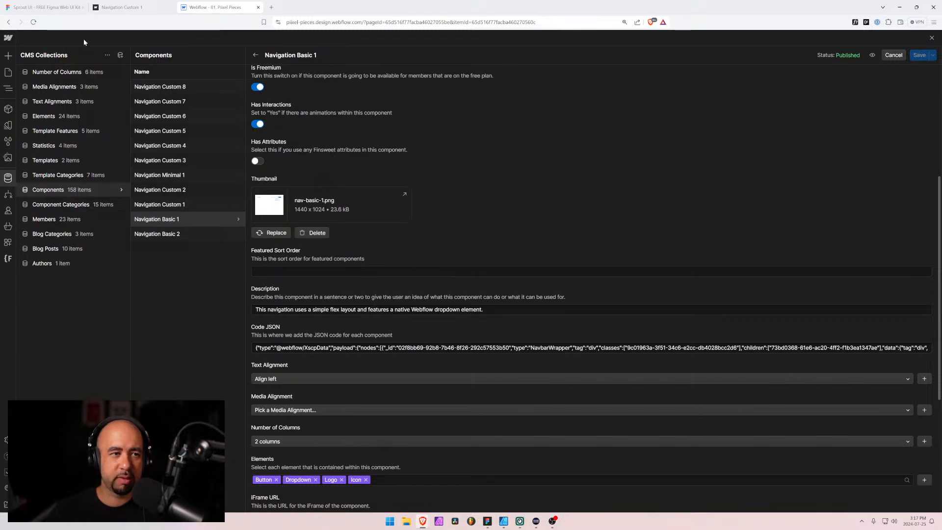
# Return to the template page and examine the Navigation Basic 1 card's thumbnail and category label beside the other navigation cards
pyautogui.click(8, 73)
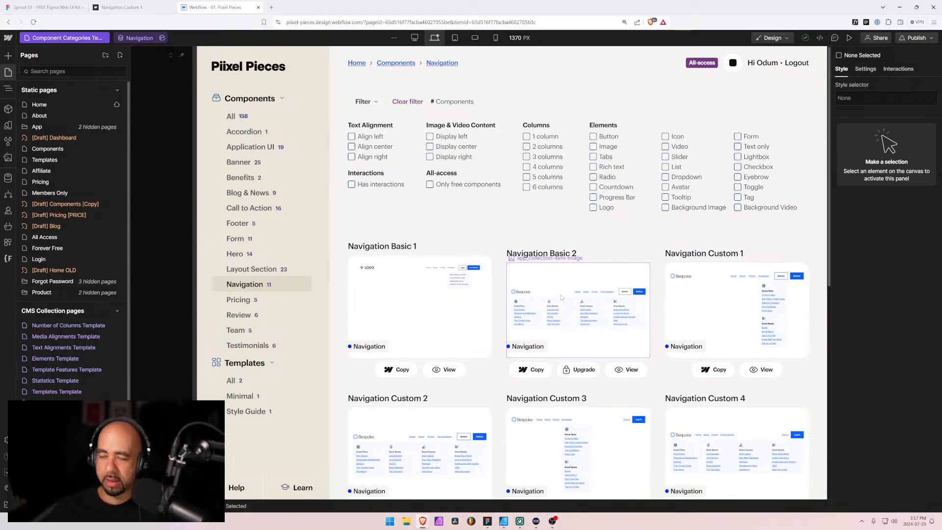
pyautogui.scroll(-1, 514, 333)
pyautogui.scroll(-2, 514, 333)
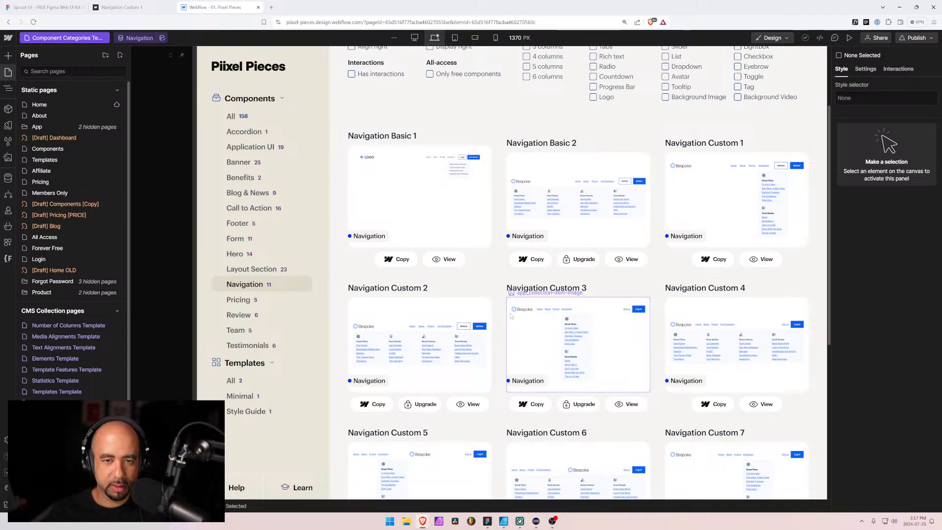
pyautogui.scroll(3, 510, 316)
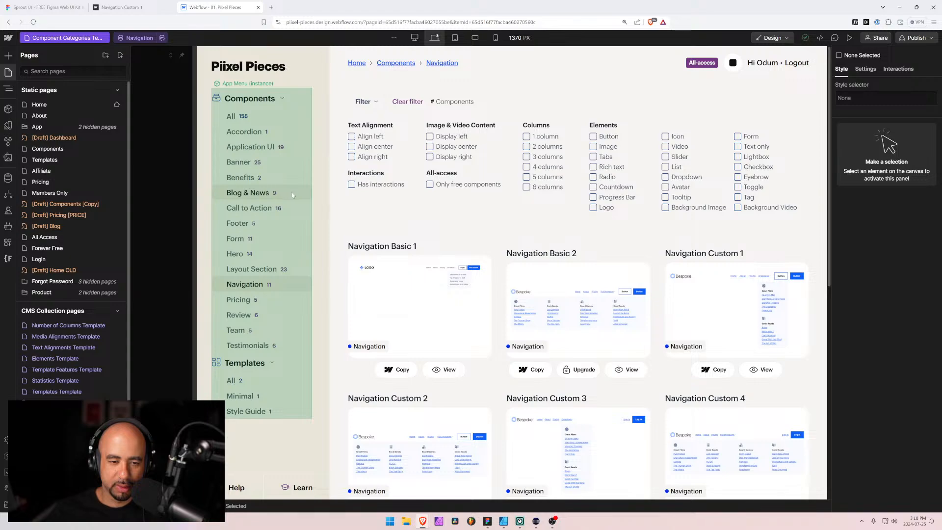
pyautogui.click(453, 263)
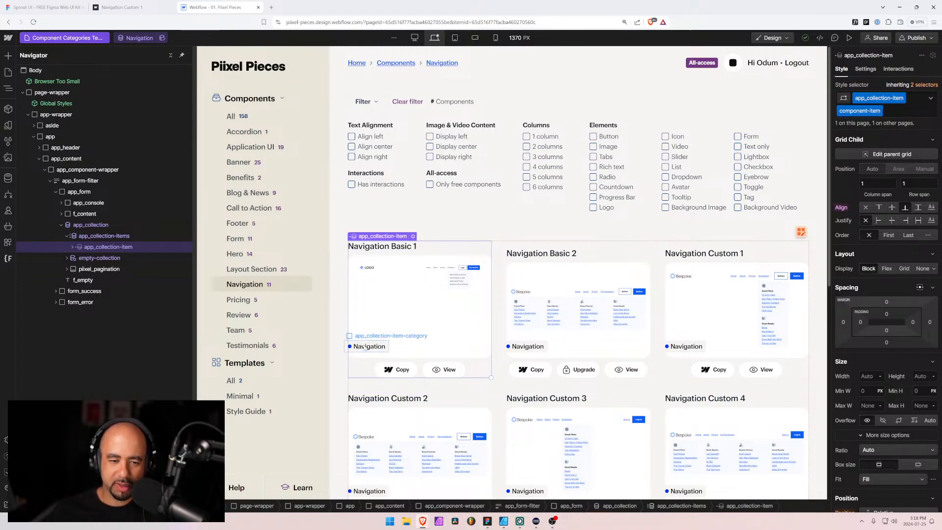
pyautogui.click(353, 345)
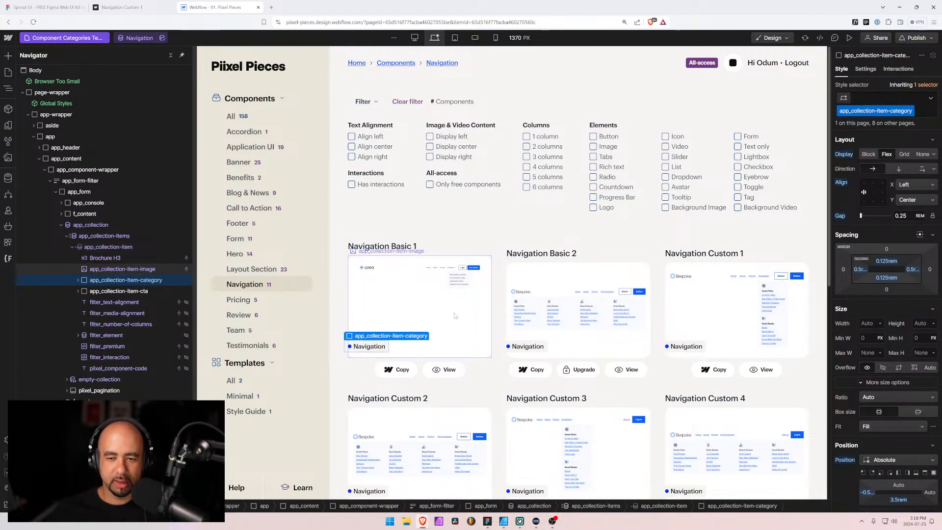
pyautogui.click(340, 233)
# Bring up the Navigation Custom 1 preview page and minimize the browser to return to Figma
pyautogui.click(116, 6)
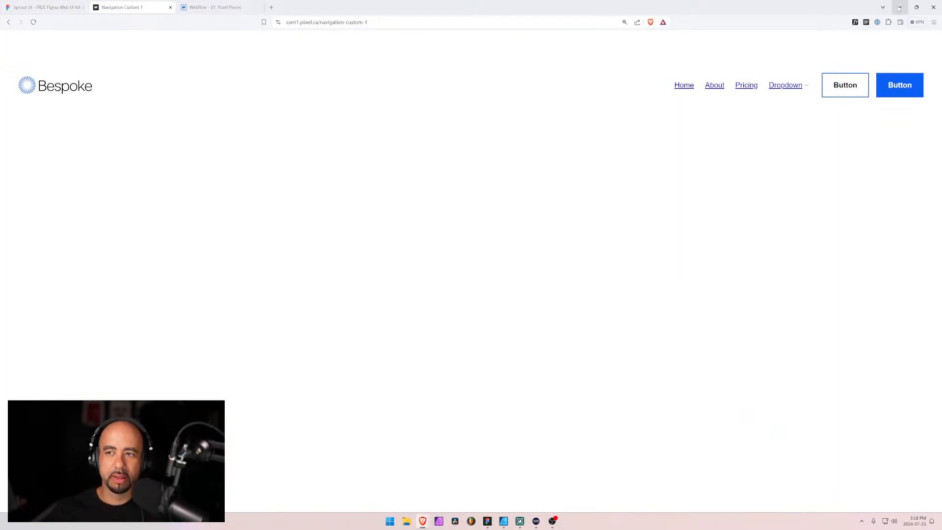
pyautogui.click(899, 8)
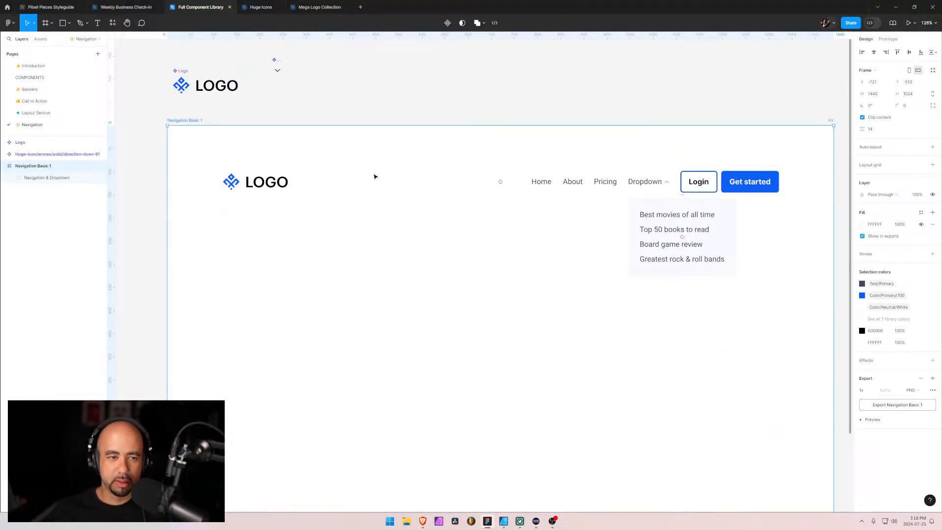
# Move the direction-down arrow component next to the Logo component, just above the Navigation Basic 1 frame
pyautogui.press('Escape')
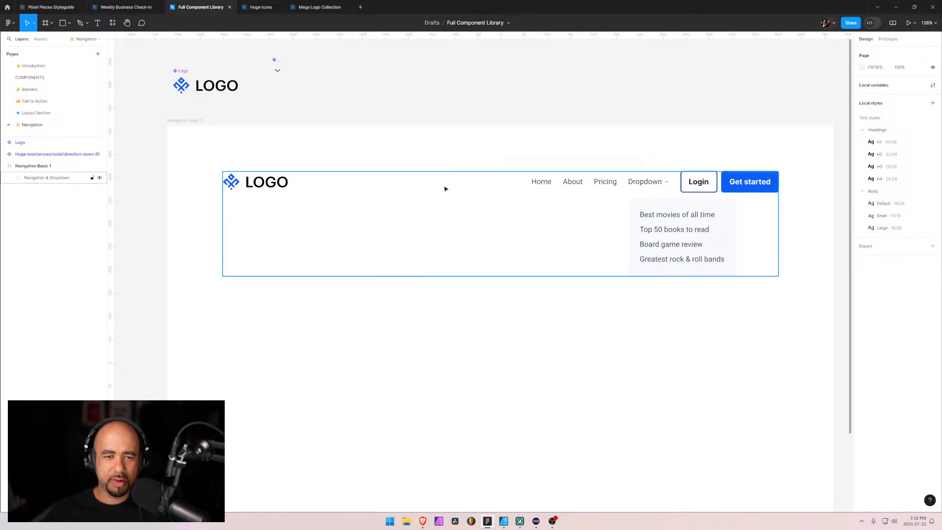
pyautogui.click(403, 187)
pyautogui.click(5, 166)
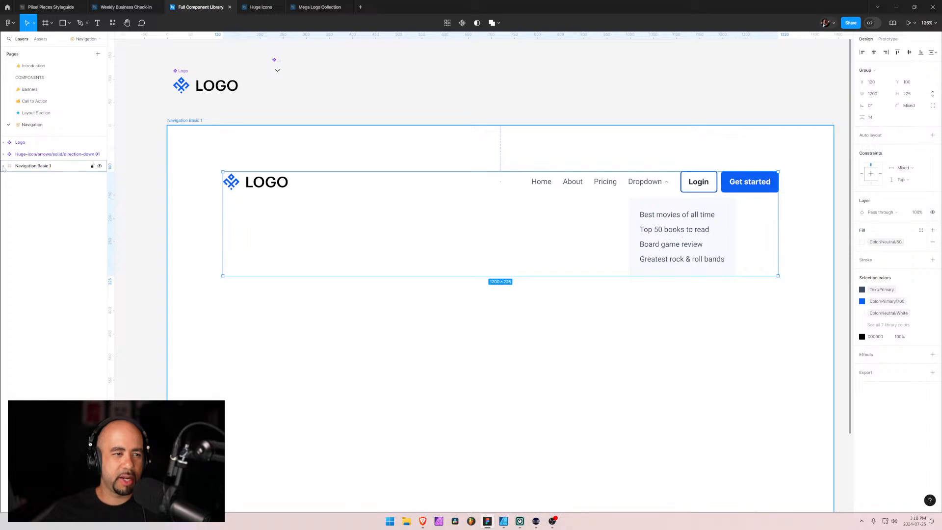
pyautogui.scroll(-5, 284, 217)
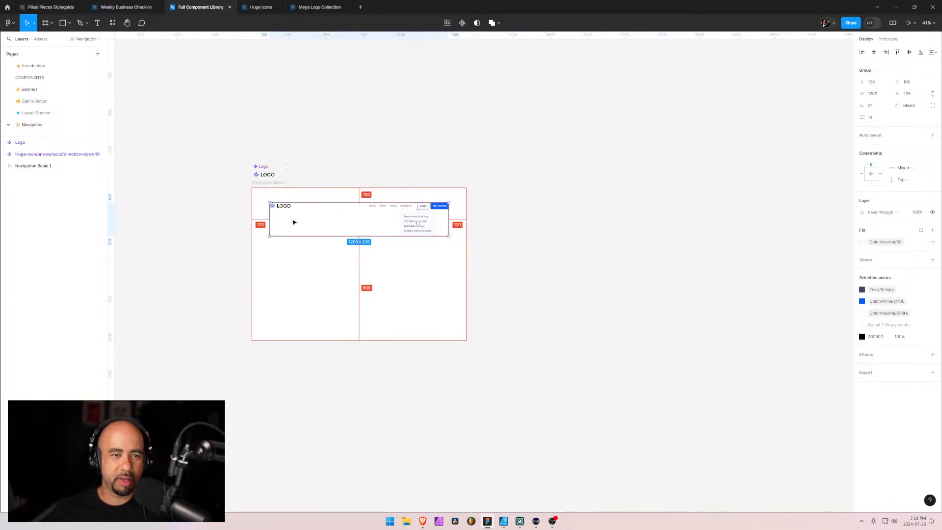
pyautogui.click(287, 173)
pyautogui.moveTo(287, 174); pyautogui.dragTo(286, 170)
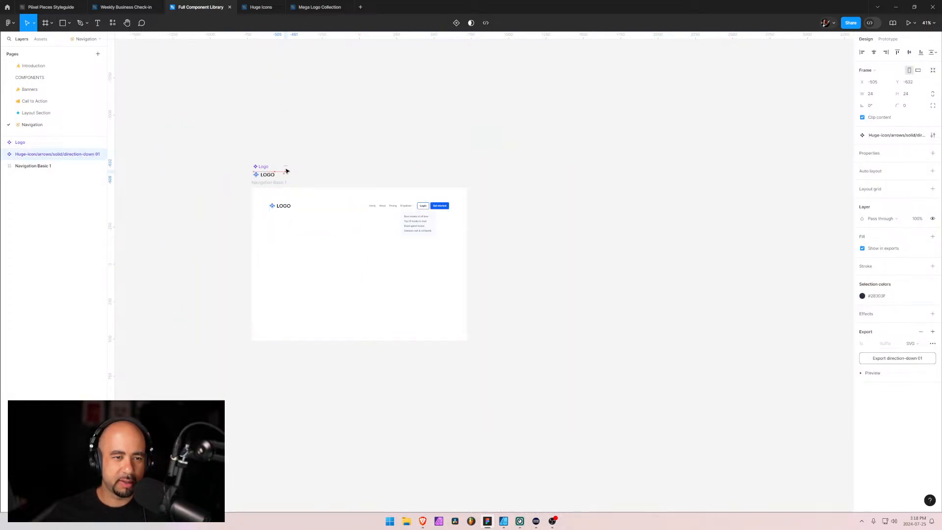
pyautogui.click(357, 165)
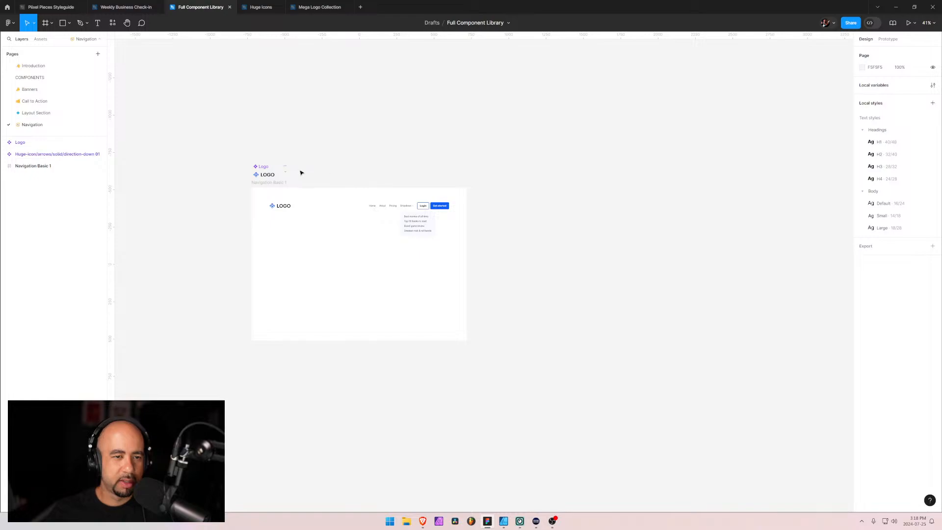
# Duplicate the Navigation Basic 1 frame with its contents beside the original
pyautogui.click(265, 174)
pyautogui.click(24, 155)
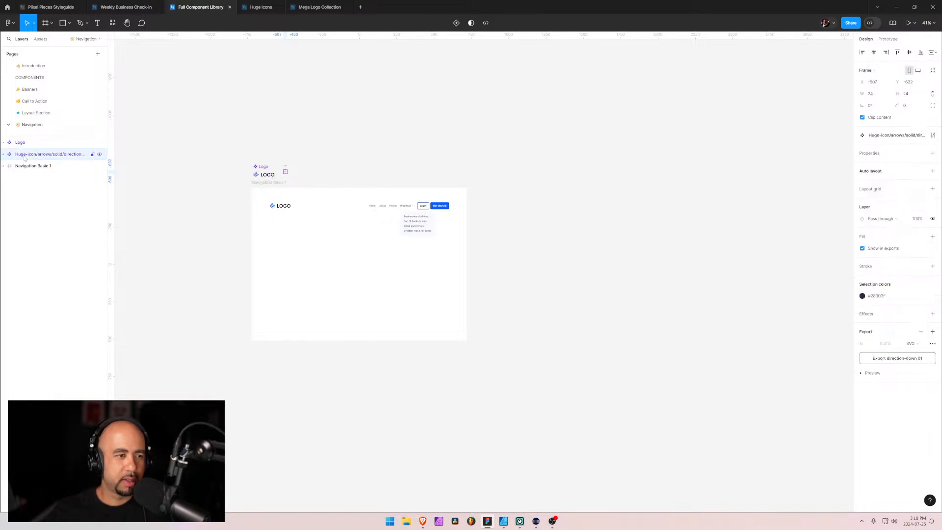
pyautogui.click(23, 167)
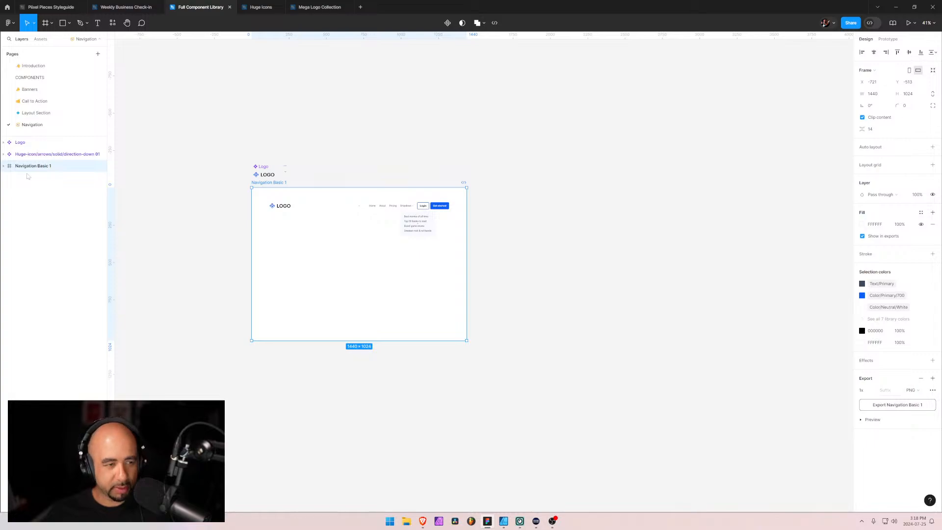
pyautogui.hotkey('ctrl', 'd')
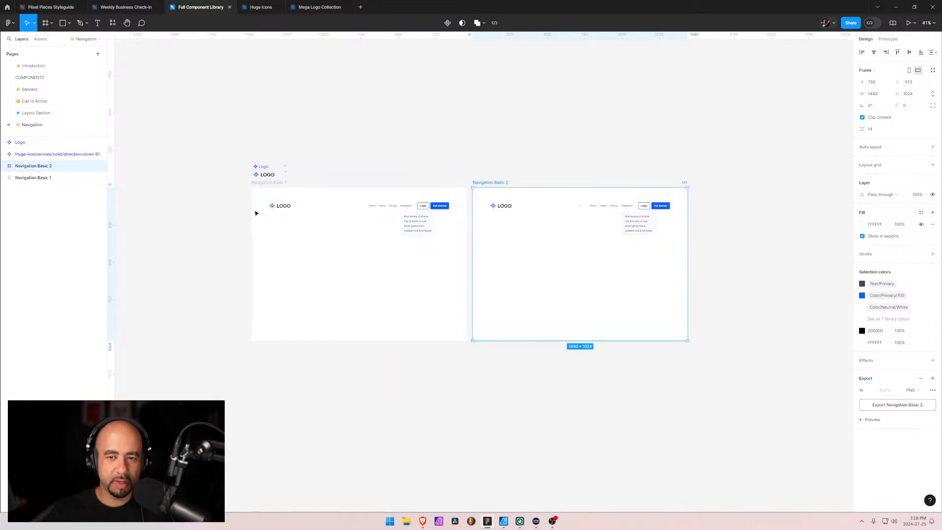
# Switch to the browser, open the Piixel Pieces components site in a new tab and display its Navigation category
pyautogui.hotkey('alt', 'Tab')
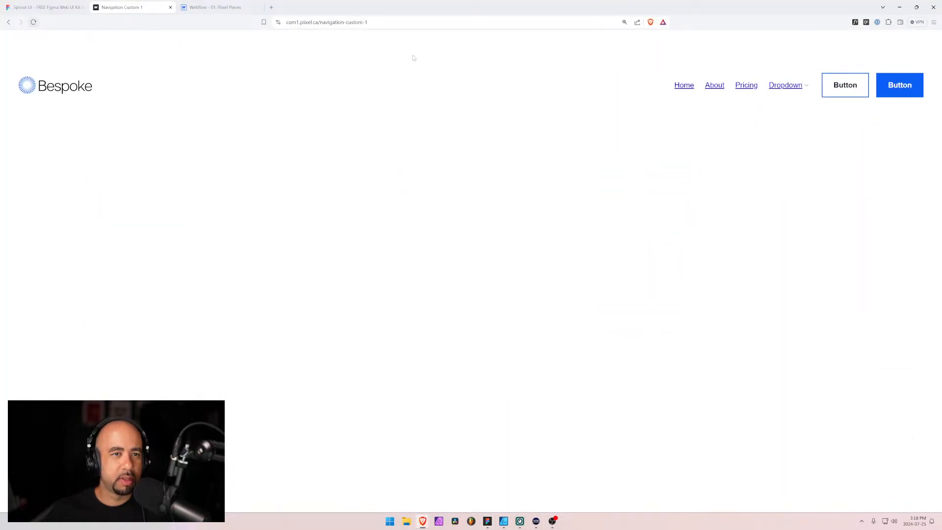
pyautogui.click(203, 8)
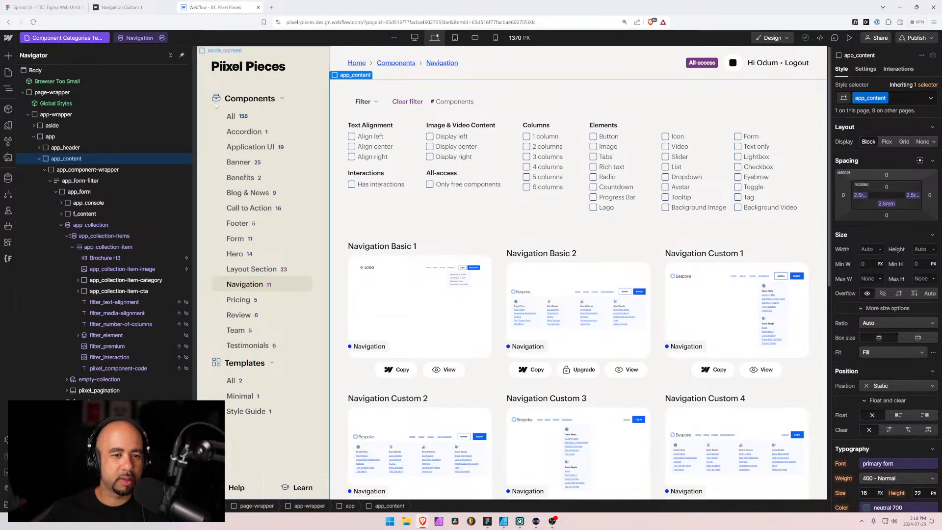
pyautogui.click(153, 9)
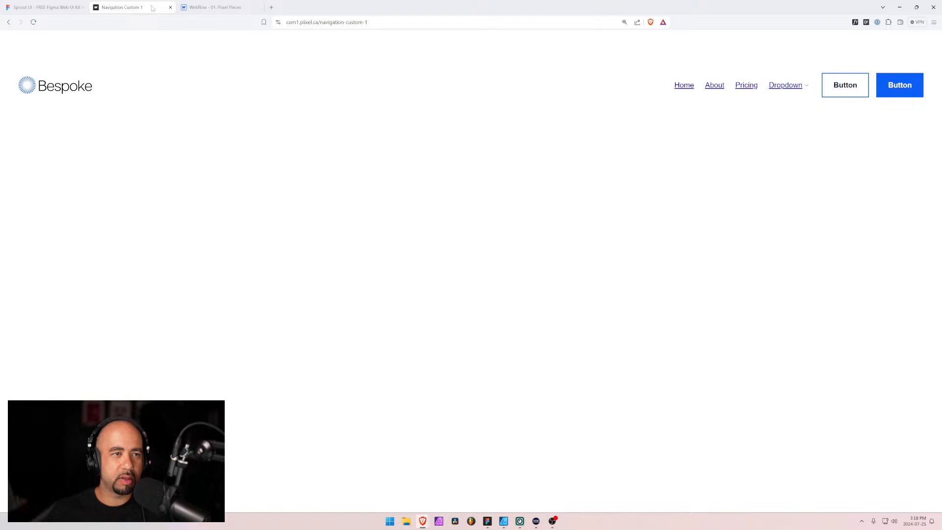
pyautogui.click(271, 8)
pyautogui.write('piixel.ca')
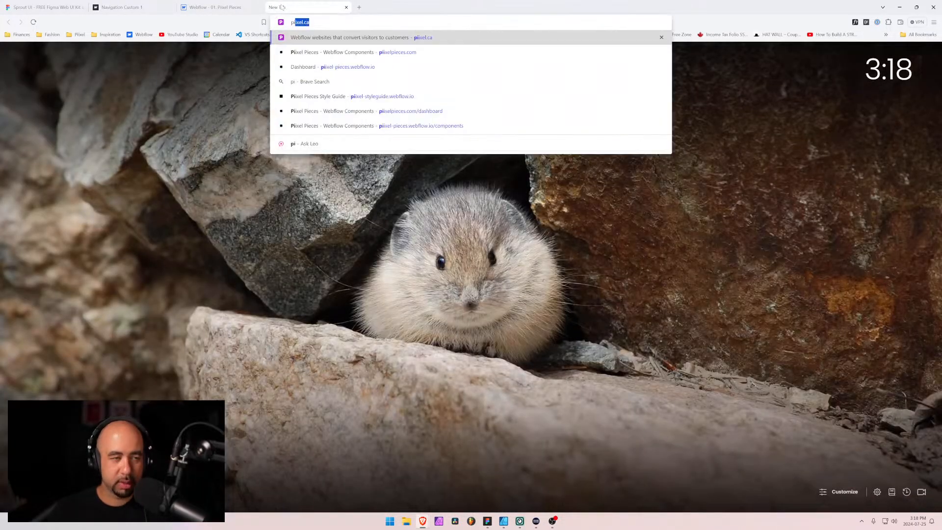
pyautogui.press('Down')
pyautogui.press('Return')
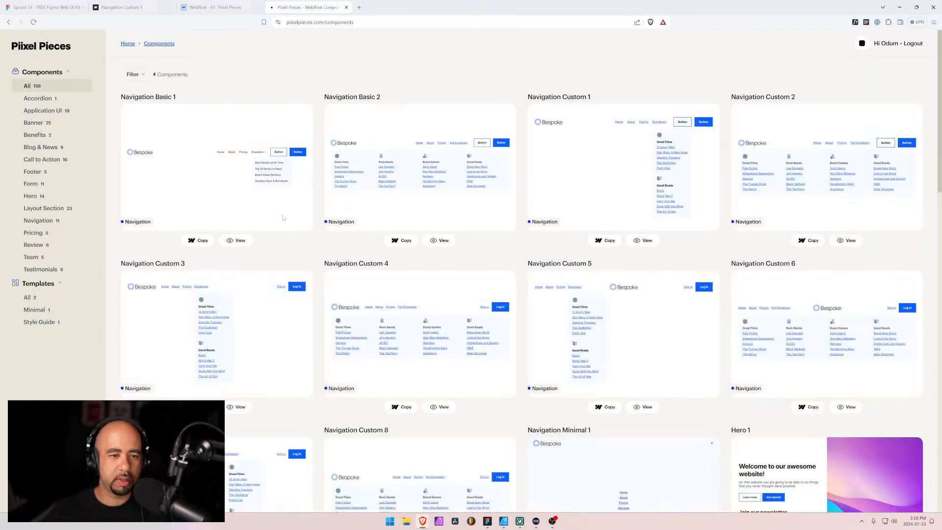
pyautogui.click(40, 221)
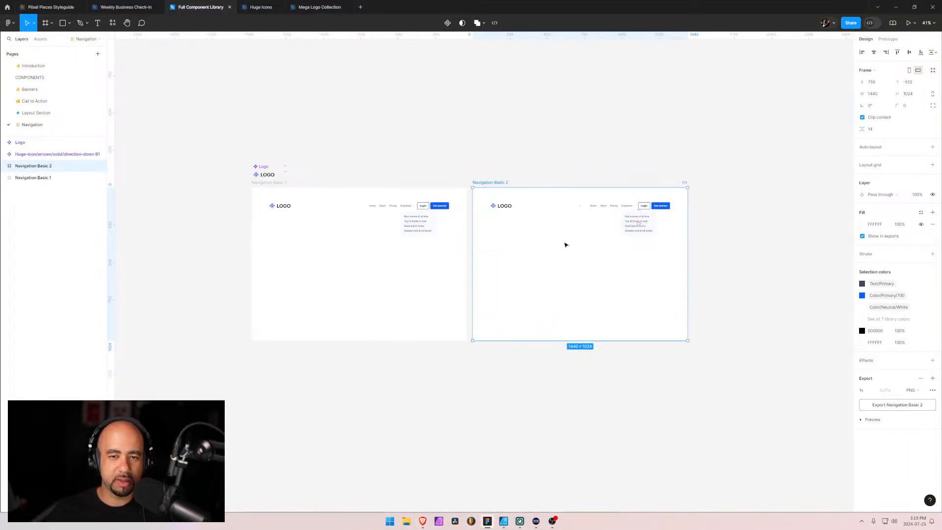
# Give the Dropdown in the duplicated frame a fixed width of 1200 and center it horizontally below the navigation bar
pyautogui.scroll(2, 623, 251)
pyautogui.scroll(5, 574, 243)
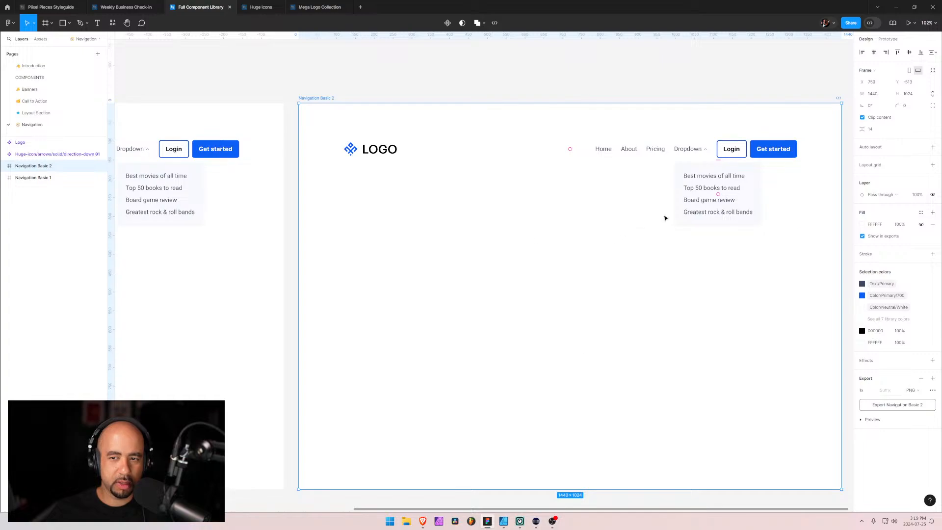
pyautogui.doubleClick(688, 167)
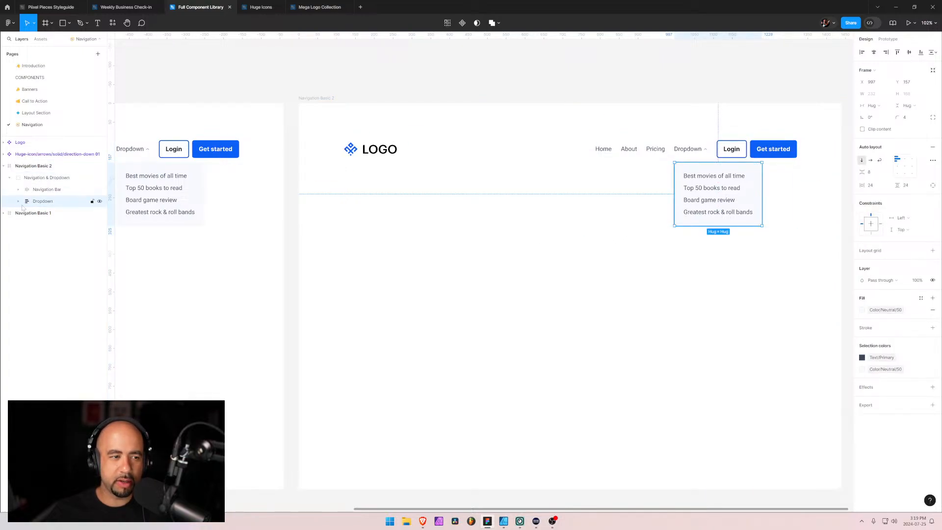
pyautogui.click(880, 106)
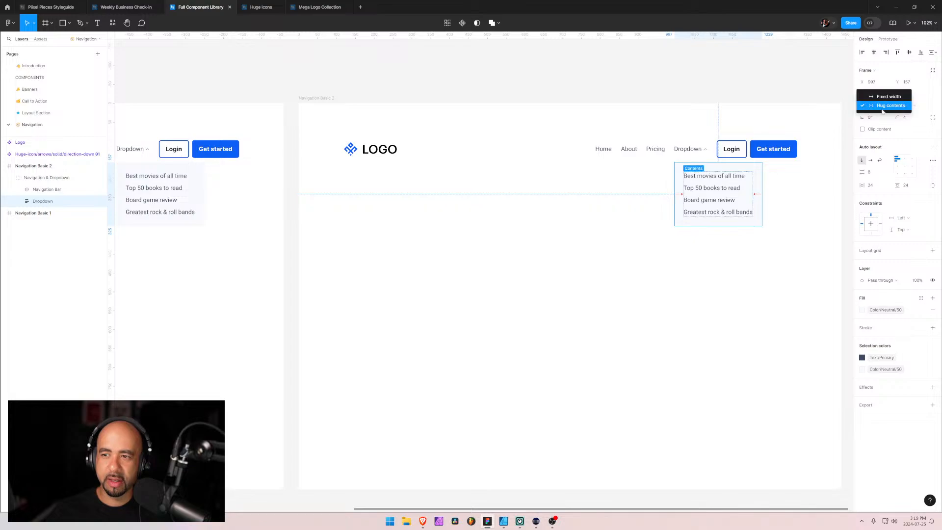
pyautogui.click(878, 94)
pyautogui.click(877, 95)
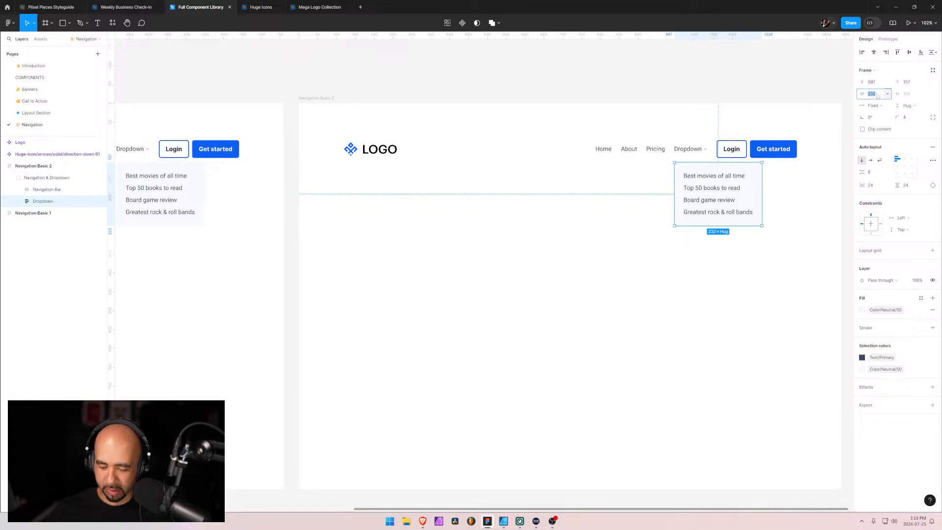
pyautogui.write('1200')
pyautogui.press('Return')
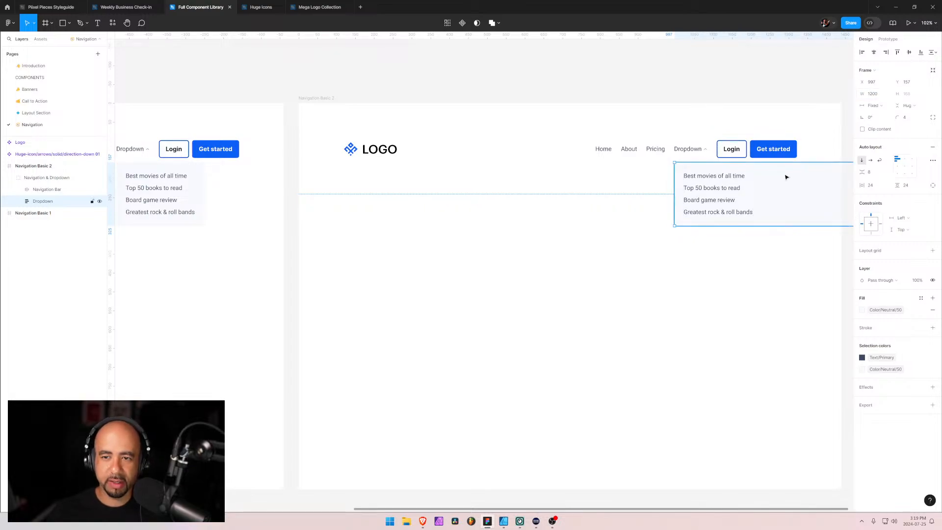
pyautogui.moveTo(782, 177); pyautogui.dragTo(453, 194)
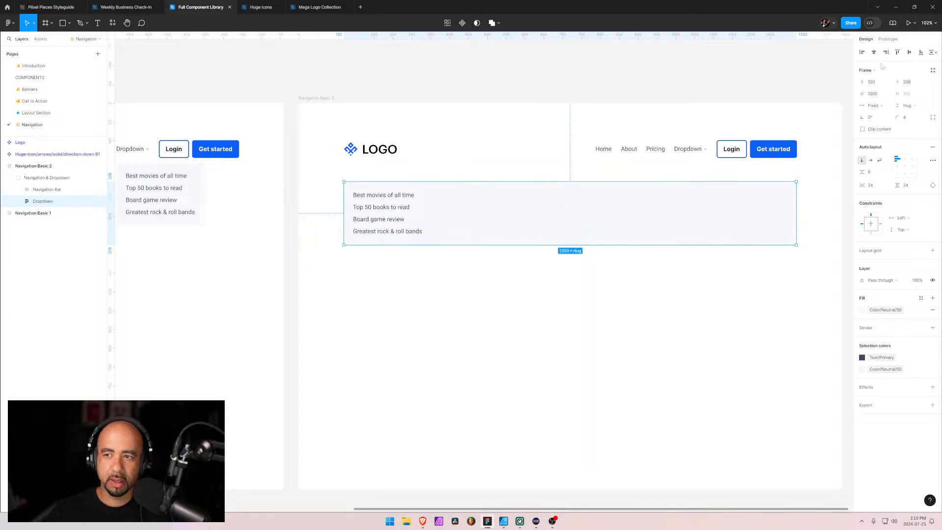
pyautogui.click(873, 52)
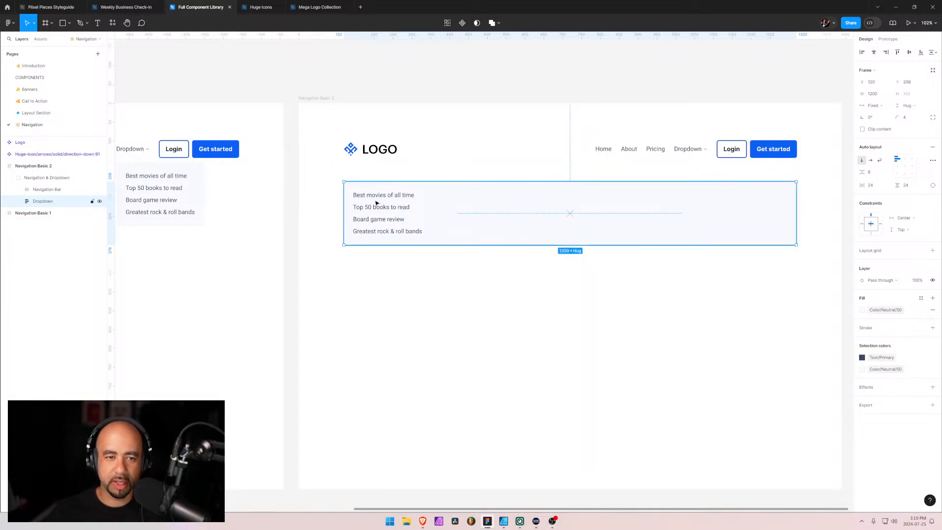
pyautogui.click(375, 264)
pyautogui.moveTo(502, 202); pyautogui.dragTo(470, 187)
pyautogui.hotkey('ctrl', 'z')
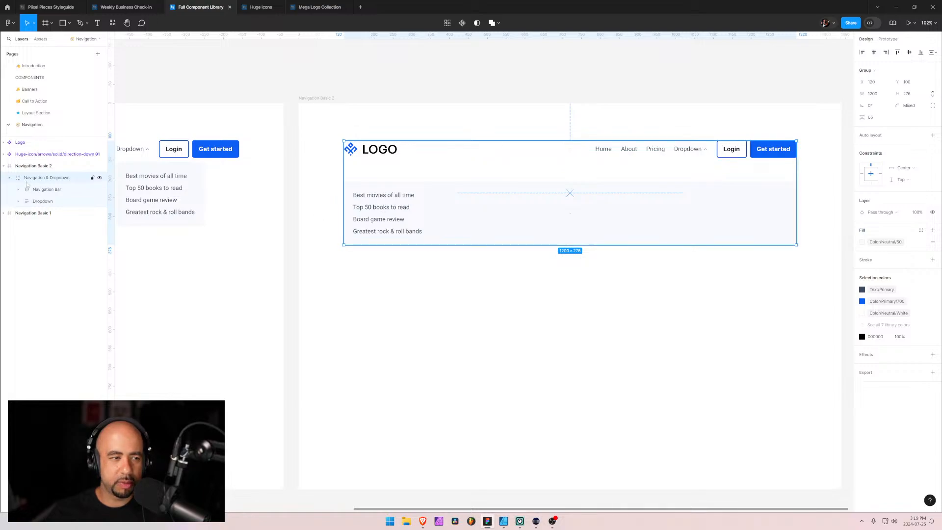
# Expand the Dropdown layer and compare its links with the Navigation Basic 2 card on the Piixel Pieces site
pyautogui.click(35, 204)
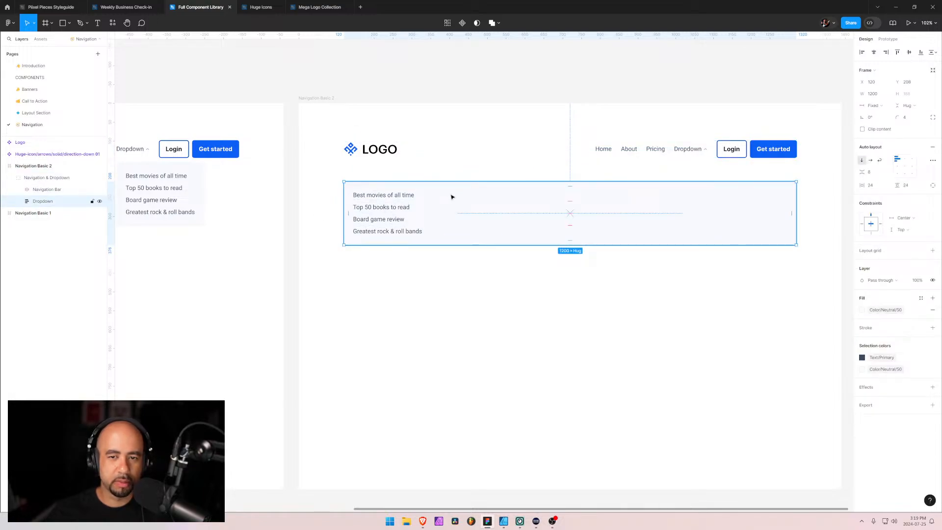
pyautogui.click(19, 201)
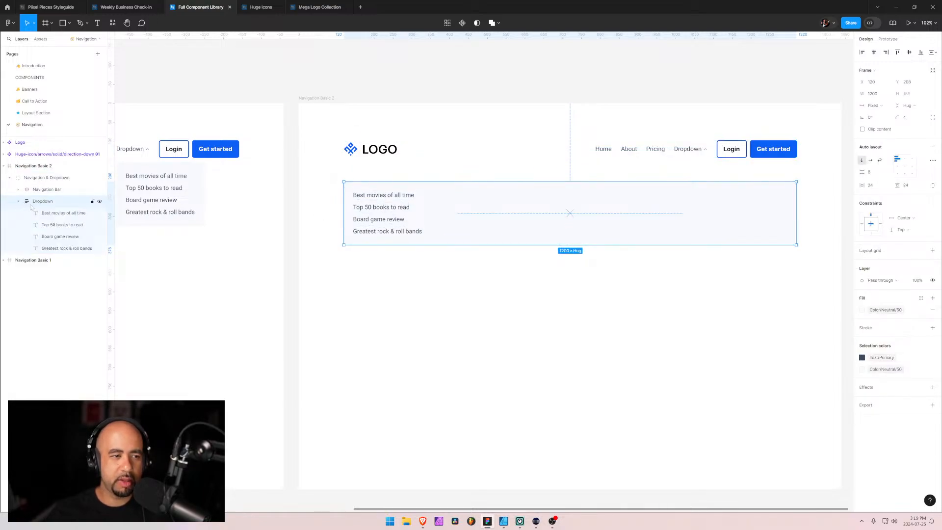
pyautogui.hotkey('alt', 'Tab')
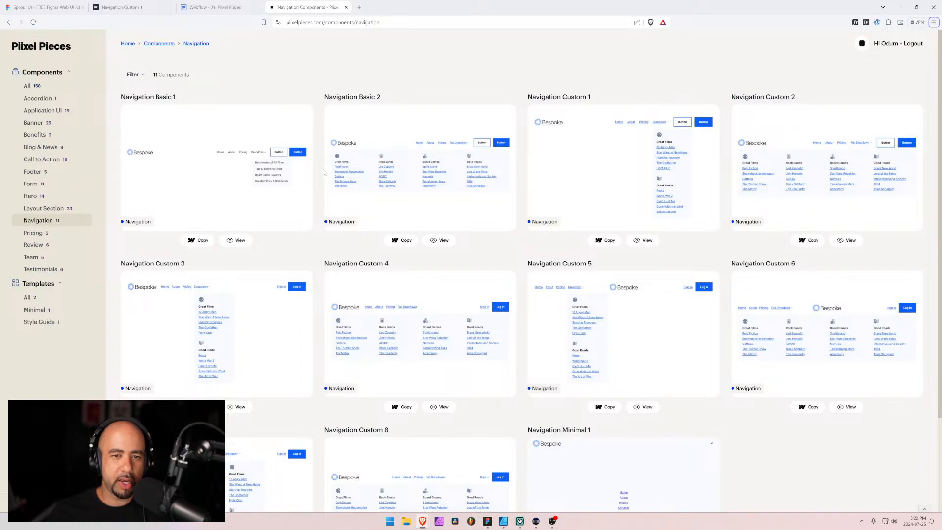
pyautogui.hotkey('alt', 'Tab')
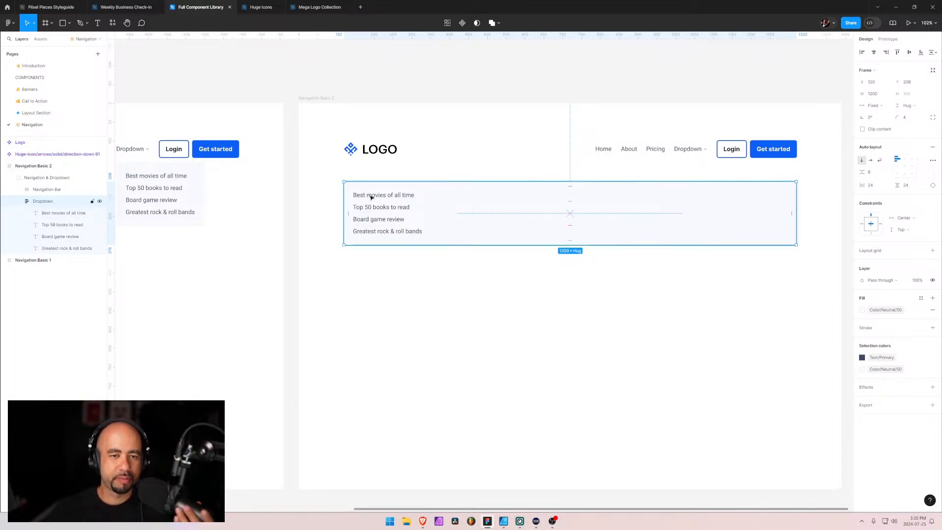
pyautogui.hotkey('alt', 'Tab')
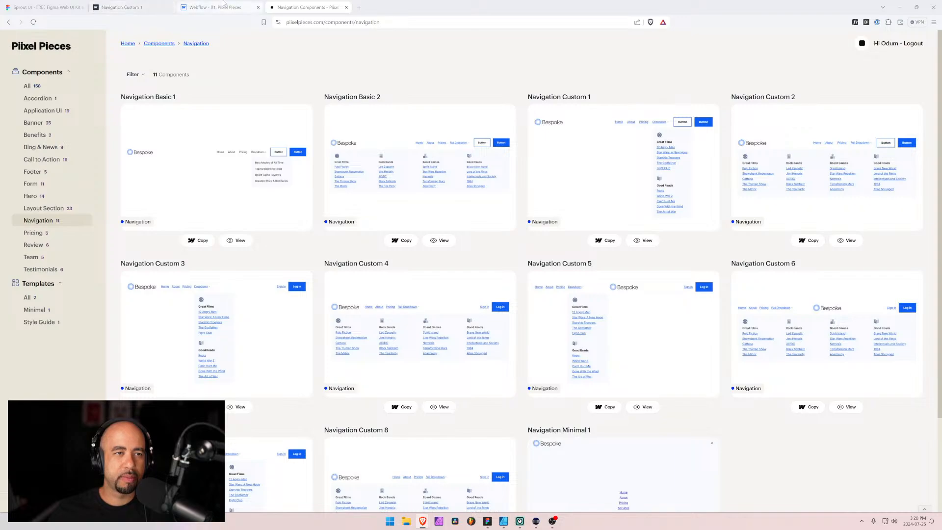
pyautogui.hotkey('alt', 'Tab')
pyautogui.hotkey('alt', 'Tab')
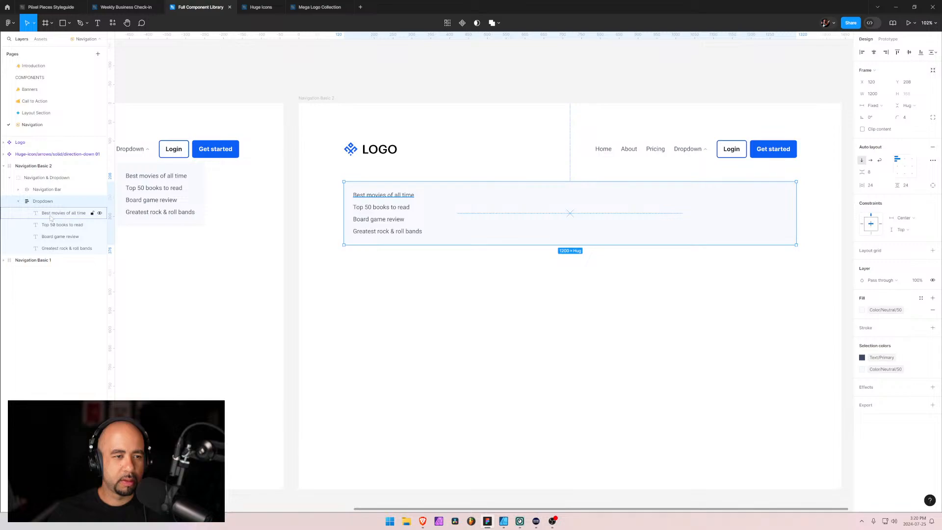
# Replace the "Best movies of all time" link in the widened Dropdown with "Pulp Fiction"
pyautogui.click(386, 196)
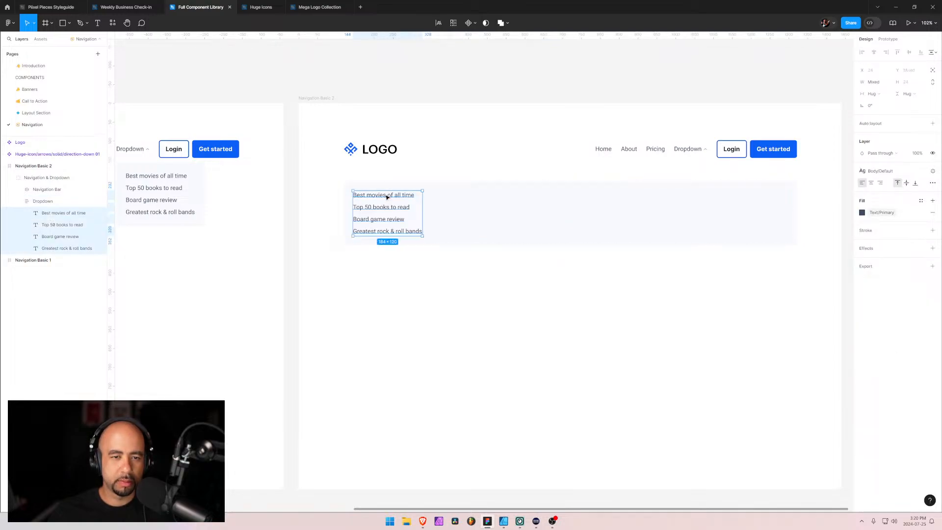
pyautogui.doubleClick(386, 196)
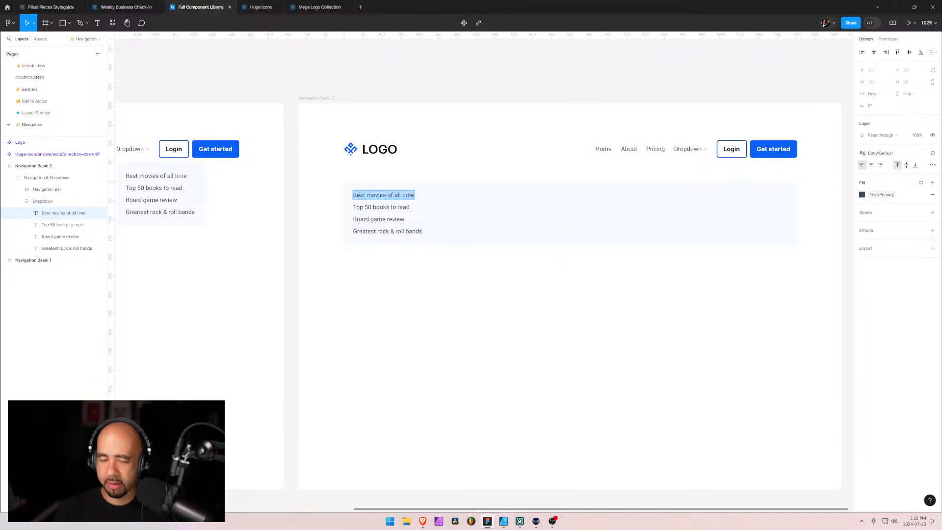
pyautogui.write('Pu')
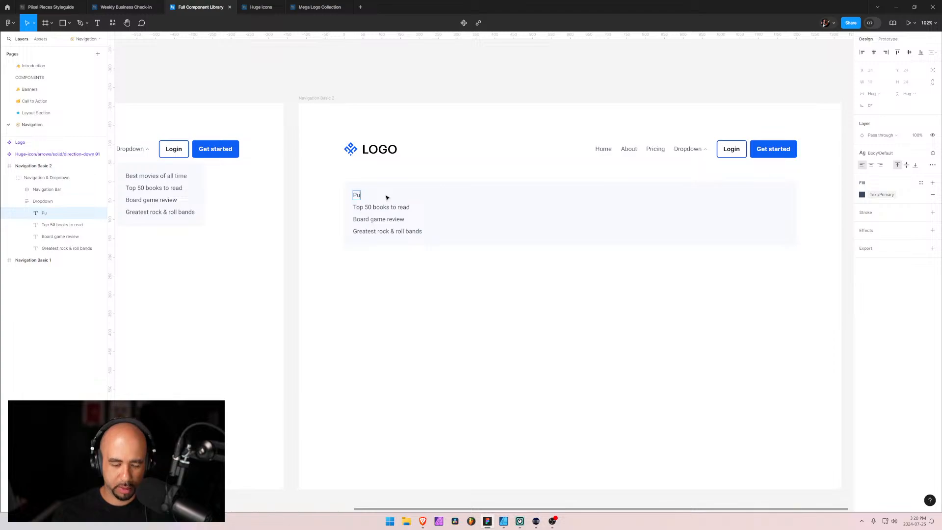
pyautogui.write('lp Fiction')
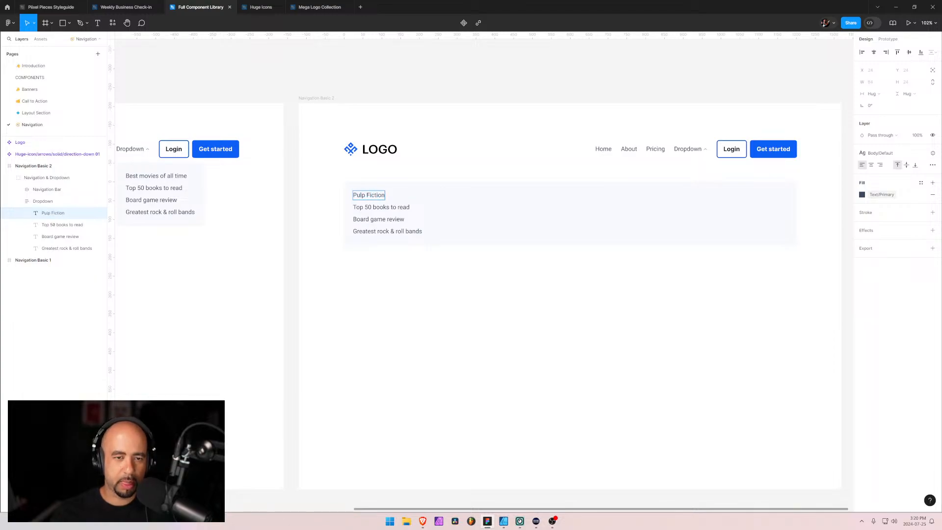
pyautogui.press('Escape')
# Replace the "Top 50 books to read" link in the widened Dropdown with "Shawshank Redemption"
pyautogui.press('Tab')
pyautogui.press('Return')
pyautogui.write('Sh')
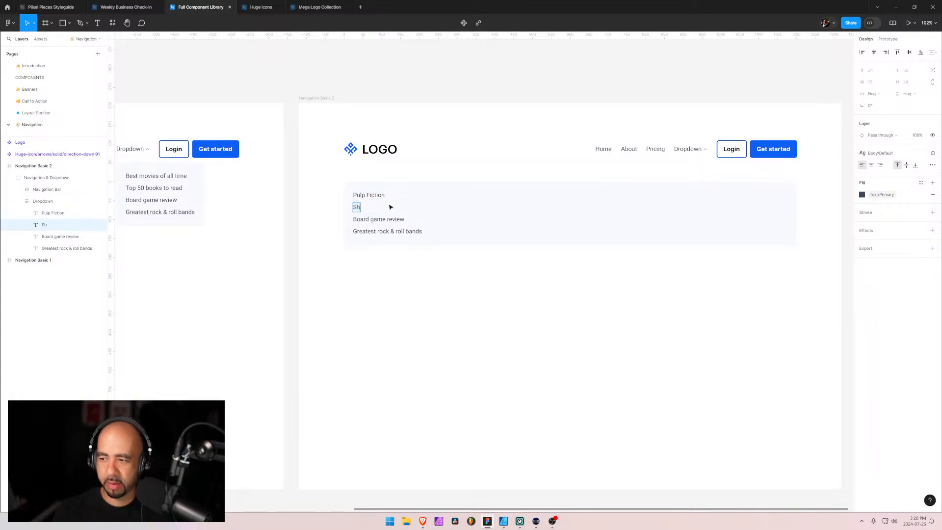
pyautogui.write('awshank Re')
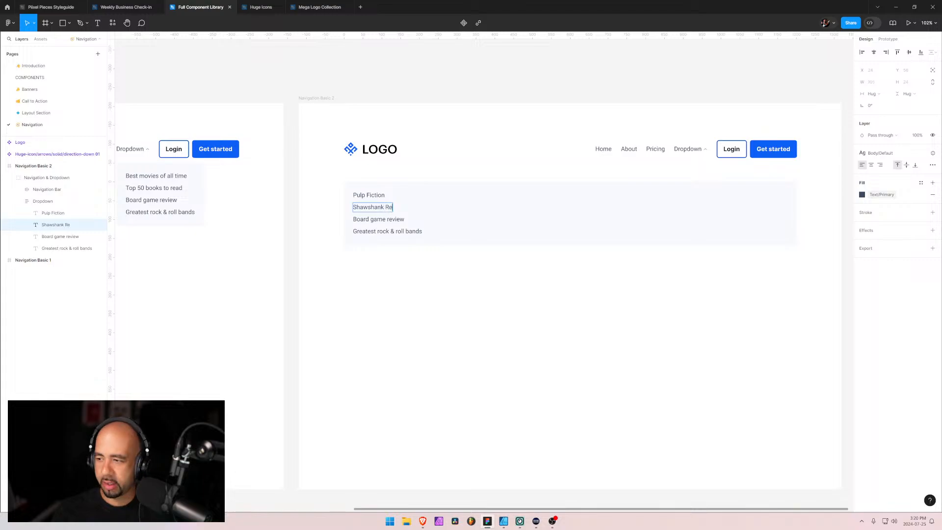
pyautogui.write('demption')
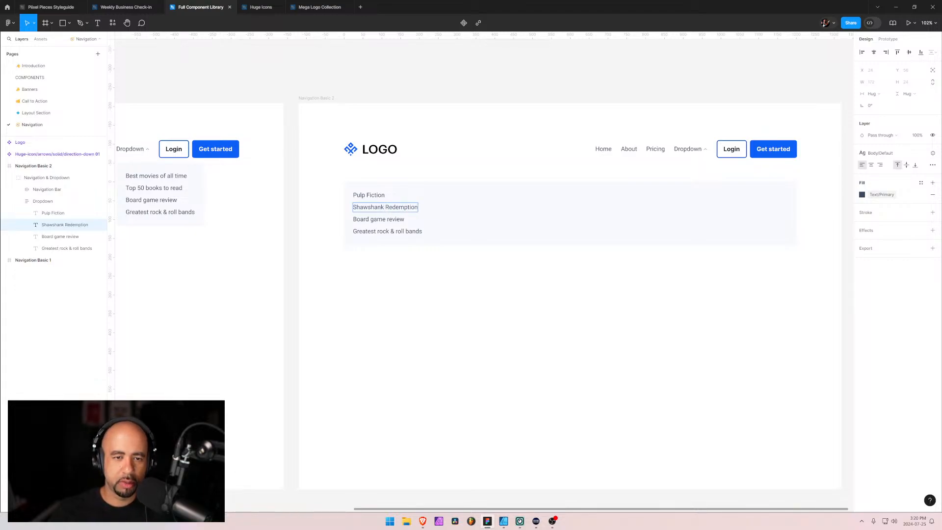
# Replace the "Board game review" link in the widened Dropdown with "Gattaca"
pyautogui.press('Escape')
pyautogui.press('Tab')
pyautogui.press('Return')
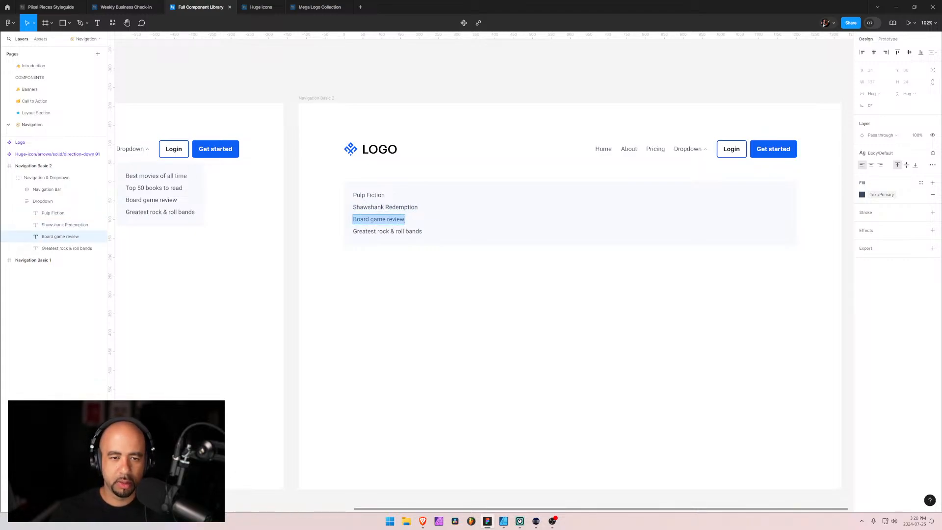
pyautogui.write('Gattaca')
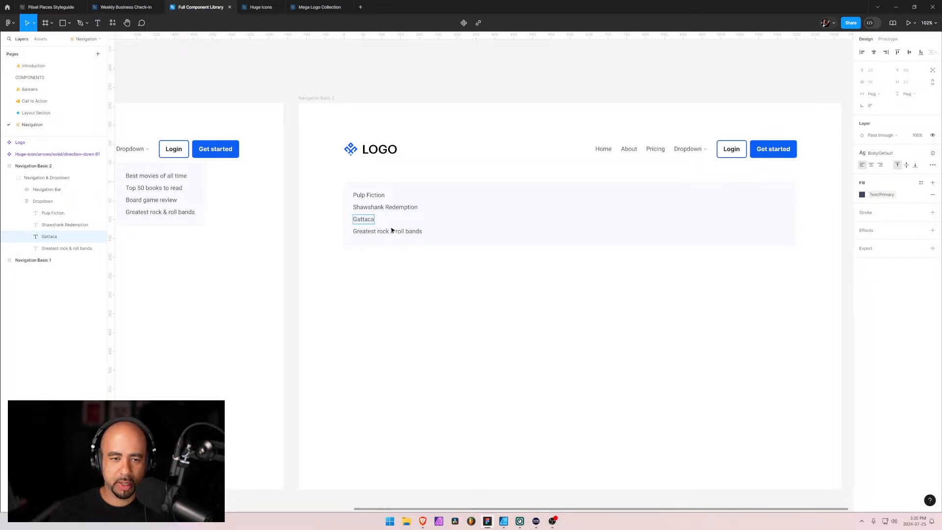
# Replace the "Greatest rock & roll bands" link in the widened Dropdown with "The Truman Show"
pyautogui.press('Escape')
pyautogui.press('Tab')
pyautogui.press('Return')
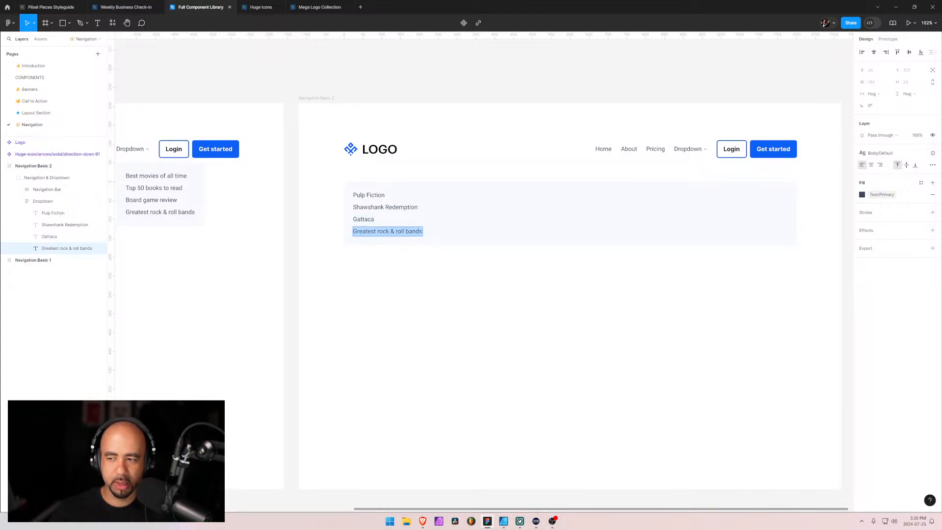
pyautogui.write('The Tr')
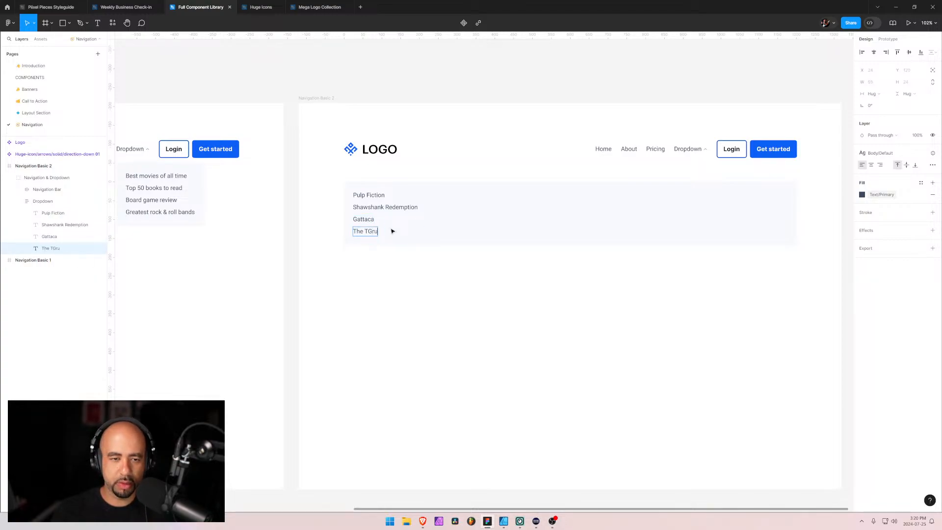
pyautogui.write('uman Show')
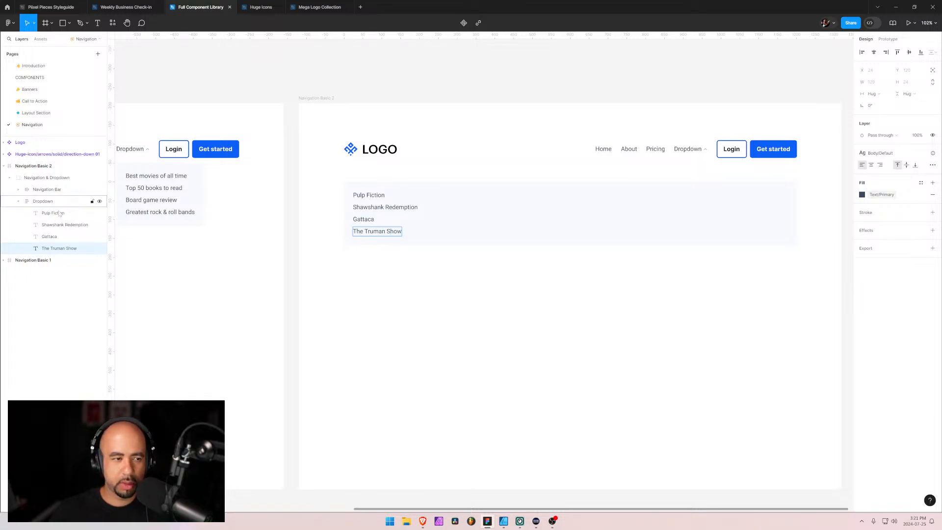
# Duplicate the "The Truman Show" link in the widened Dropdown and change the copy's text to "The Matrix"
pyautogui.click(49, 249)
pyautogui.hotkey('ctrl', 'd')
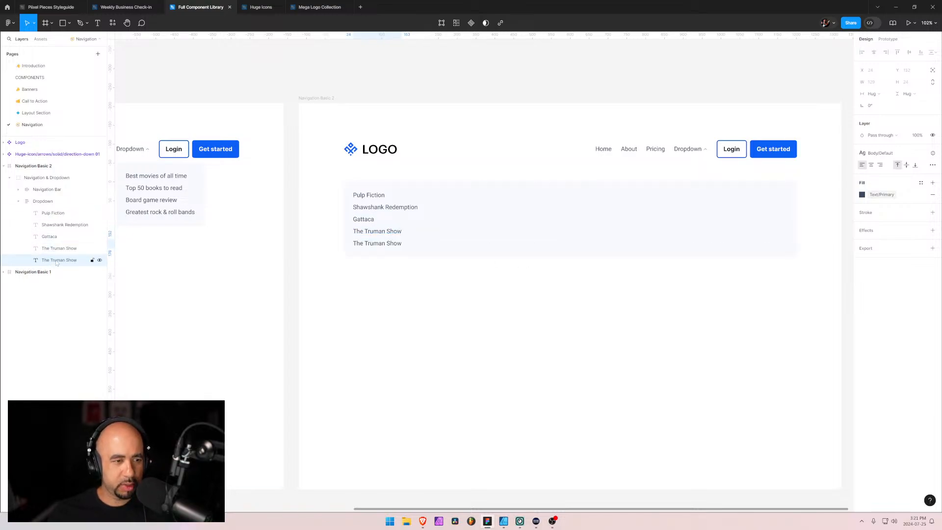
pyautogui.doubleClick(383, 245)
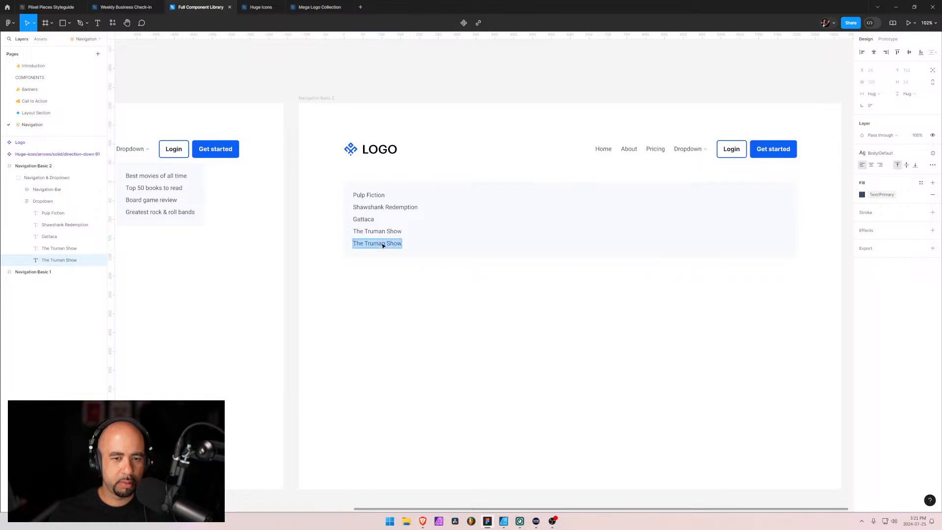
pyautogui.write('The Matrix')
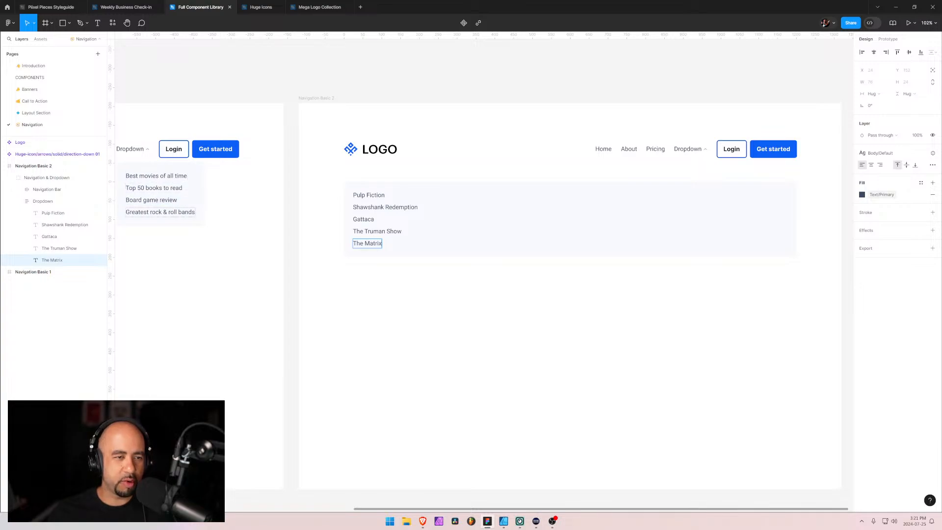
# Wrap the five film links in an auto layout frame and name it "Dropdown Column"
pyautogui.click(29, 214)
pyautogui.keyDown('shift'); pyautogui.click(67, 261); pyautogui.keyUp('shift')
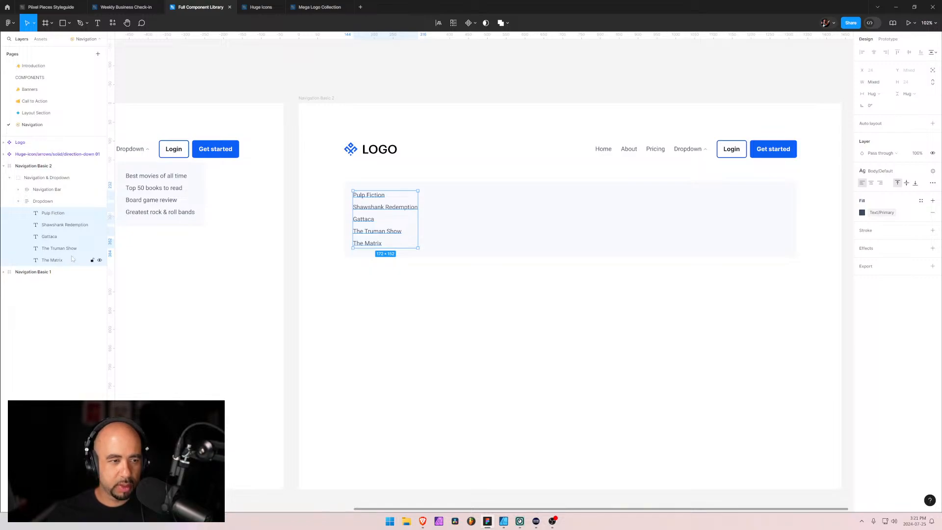
pyautogui.hotkey('shift', 'a')
pyautogui.doubleClick(49, 213)
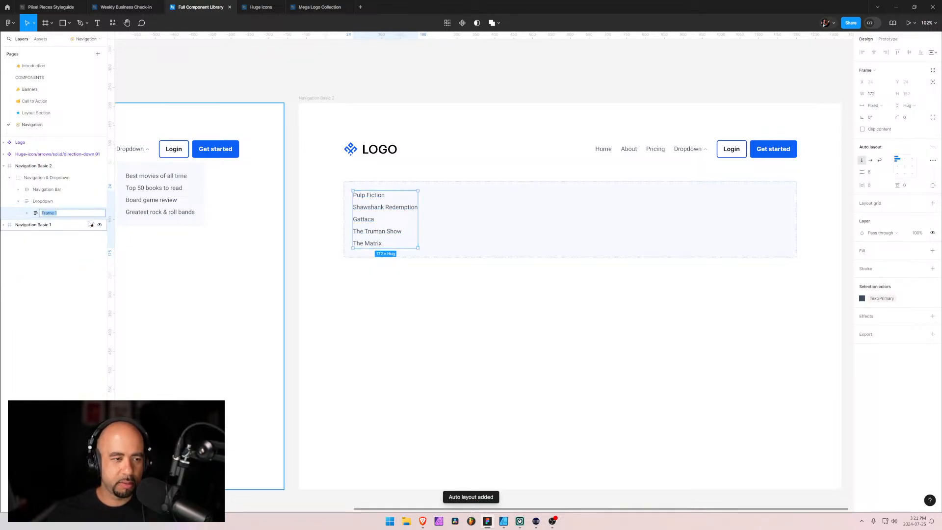
pyautogui.write('Drop')
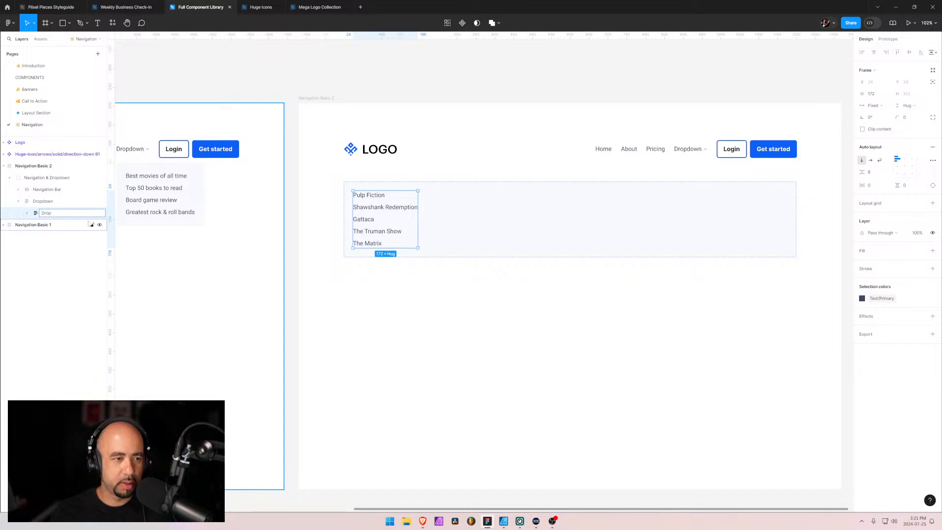
pyautogui.write('down Column')
pyautogui.press('Return')
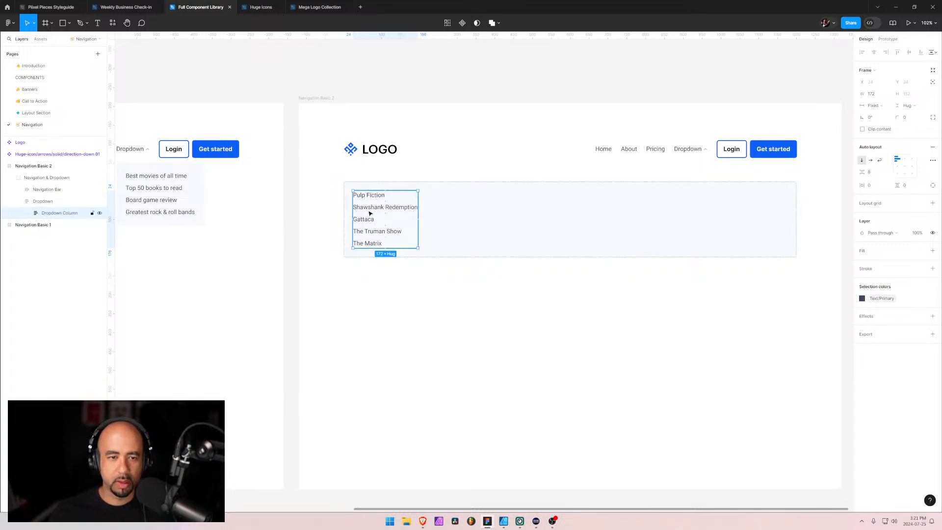
# Set the vertical gap between items in the Dropdown Column to 4
pyautogui.click(877, 173)
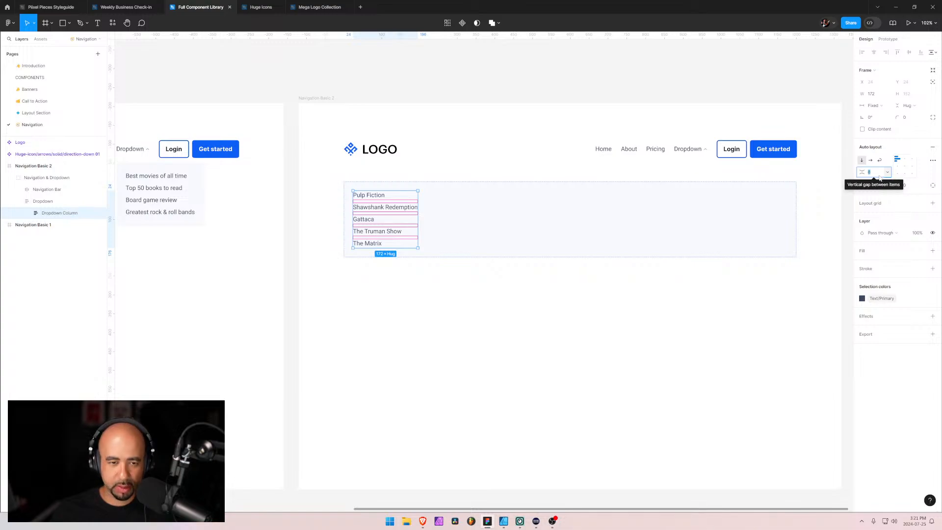
pyautogui.write('4')
pyautogui.press('Return')
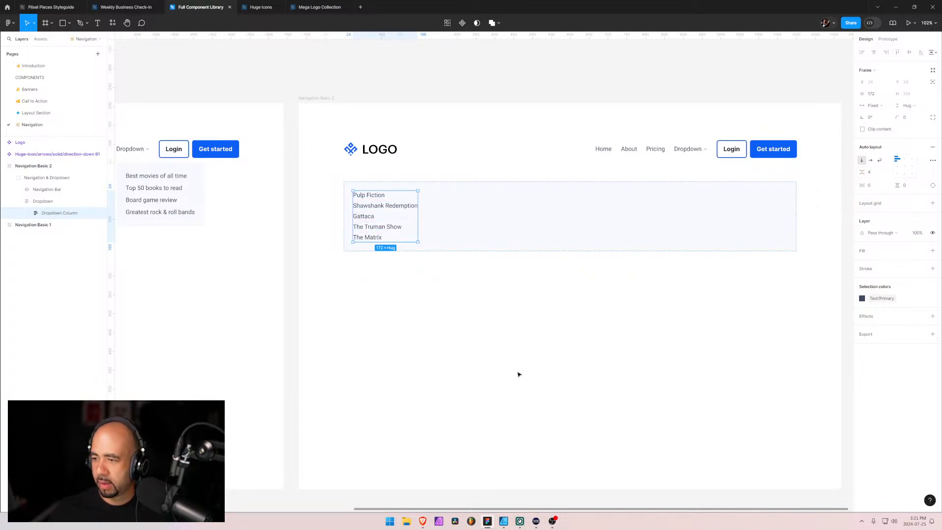
# Duplicate the "Pulp Fiction" link and change the uppermost copy in the Dropdown Column to the title "Great Films"
pyautogui.click(27, 213)
pyautogui.click(58, 225)
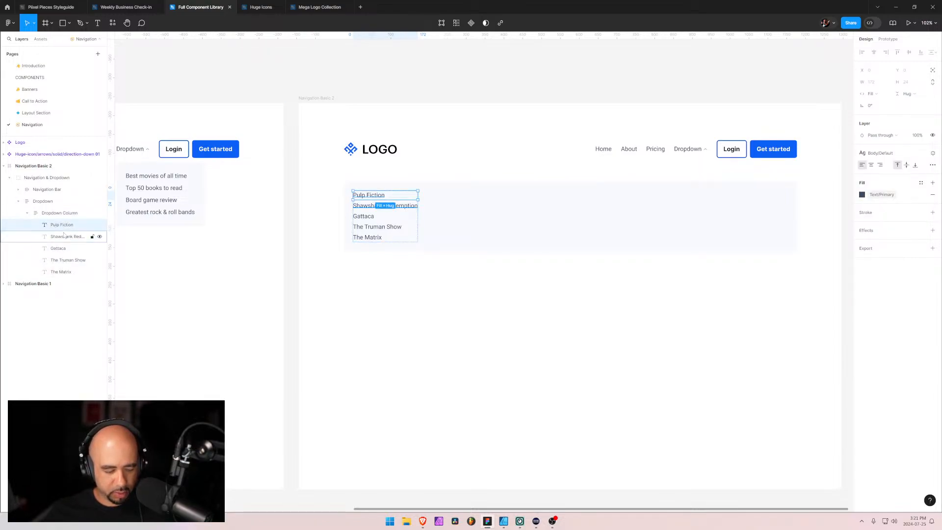
pyautogui.hotkey('ctrl', 'd')
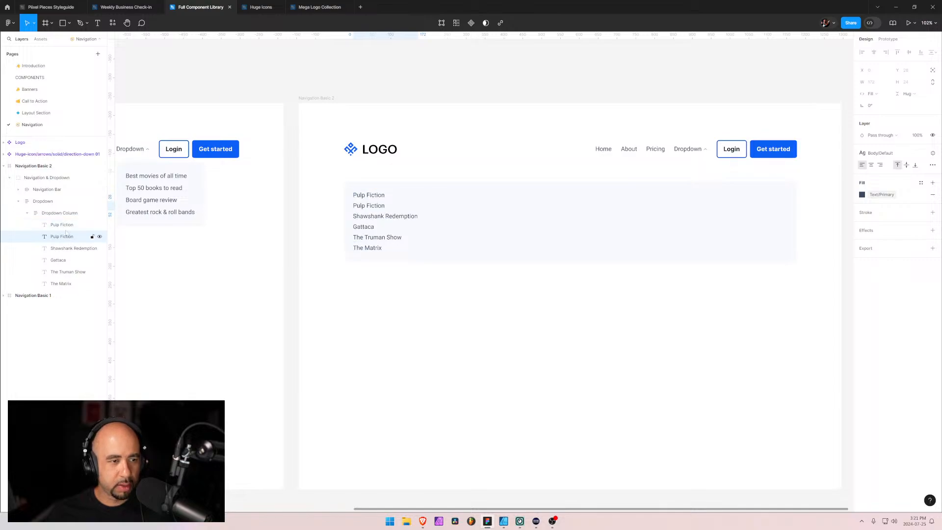
pyautogui.press('Return')
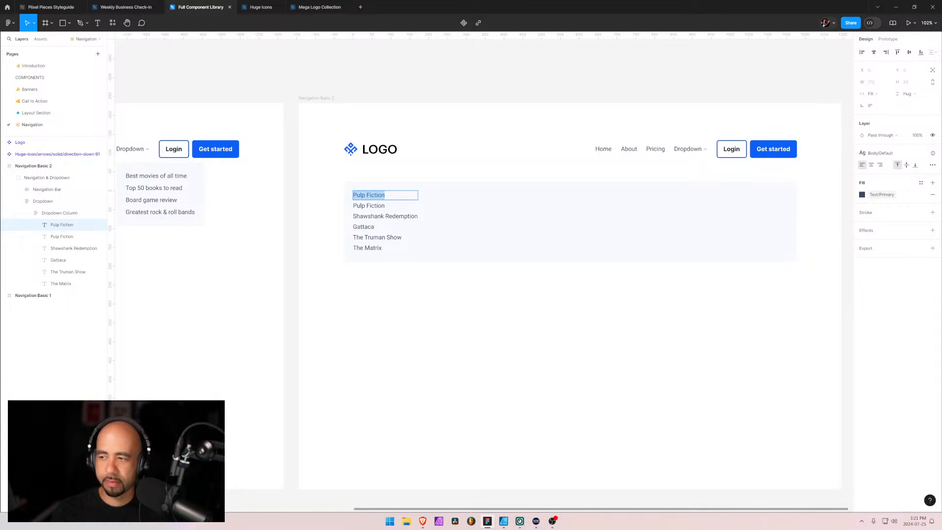
pyautogui.write('Gr')
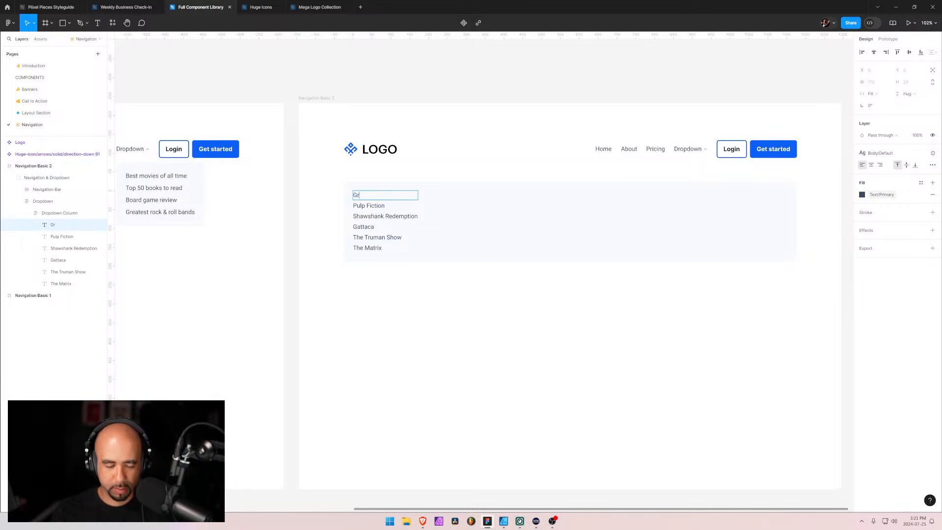
pyautogui.write('eat films of all')
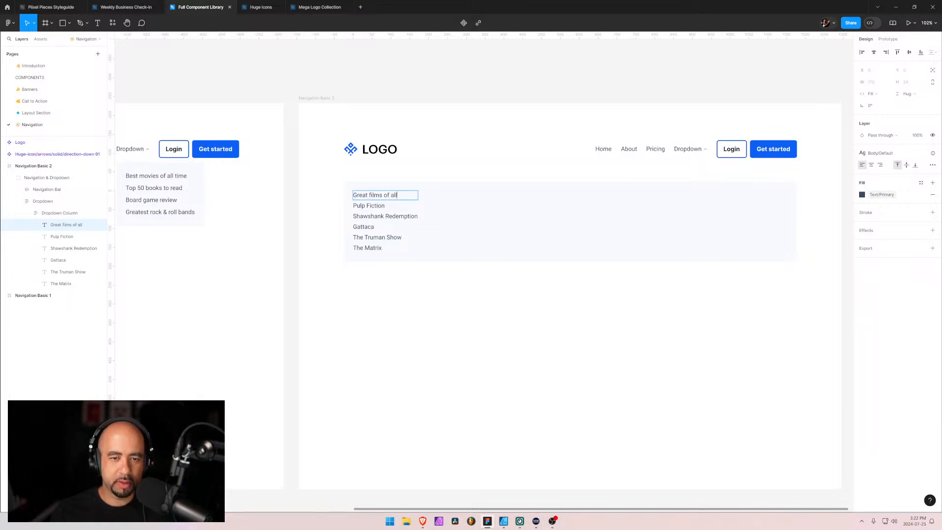
pyautogui.press('BackSpace')
pyautogui.press('BackSpace')
pyautogui.press('BackSpace')
pyautogui.press('BackSpace')
pyautogui.press('BackSpace')
pyautogui.press('BackSpace')
pyautogui.press('BackSpace')
pyautogui.press('BackSpace')
pyautogui.press('BackSpace')
pyautogui.press('BackSpace')
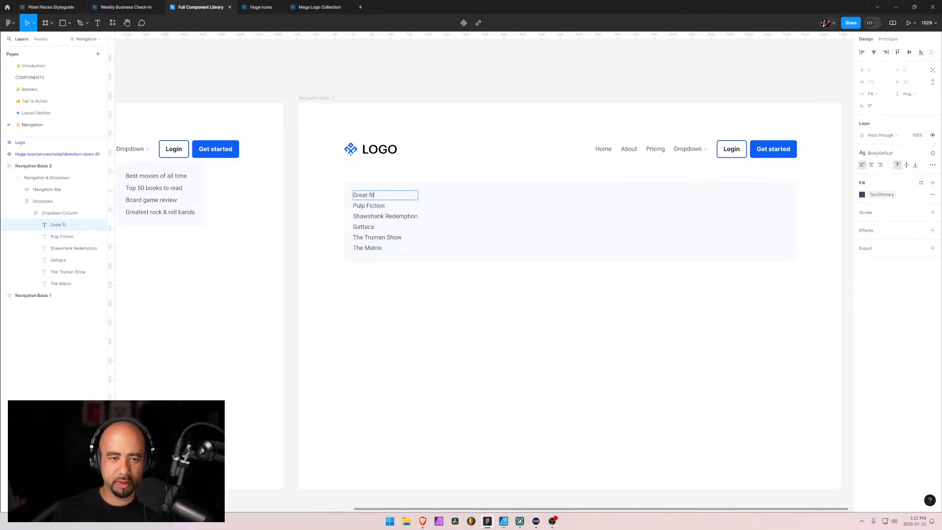
pyautogui.press('BackSpace')
pyautogui.write('Films')
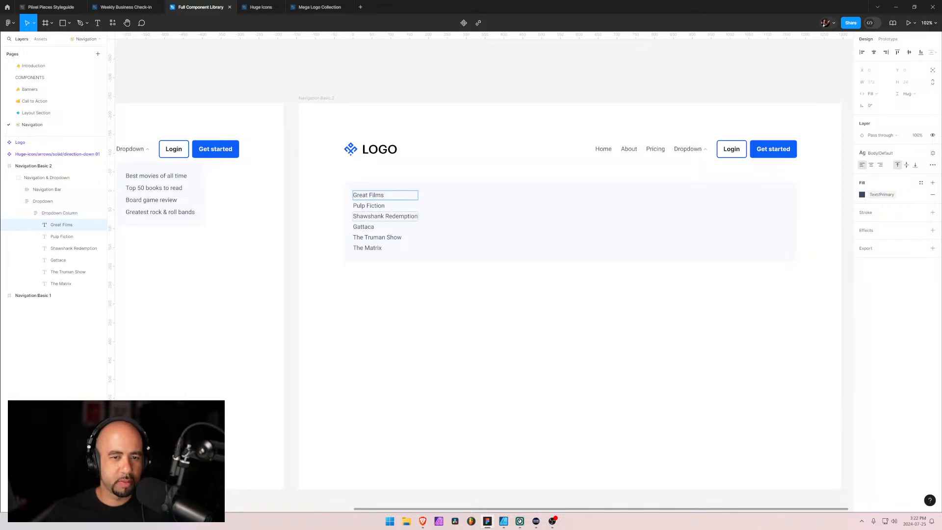
pyautogui.press('Escape')
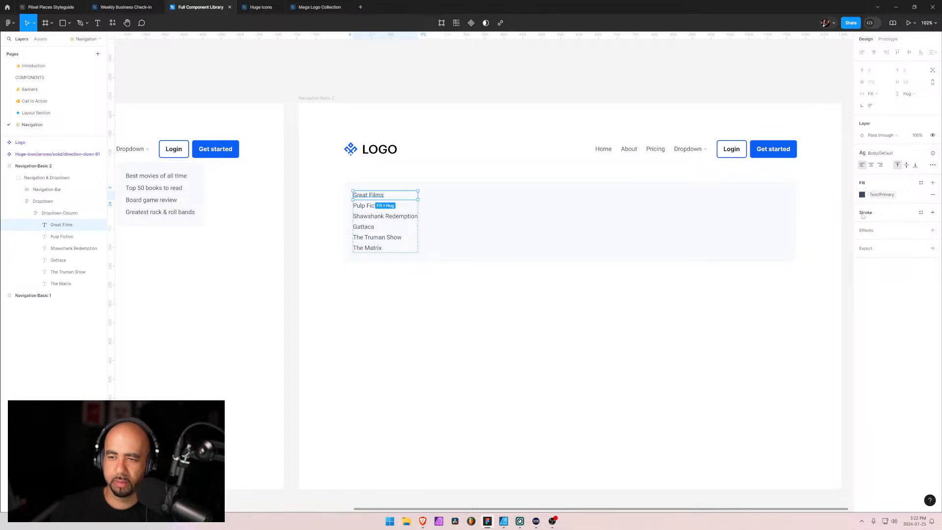
# Try the H4 heading text style on the "Great Films" title, then undo it
pyautogui.click(900, 154)
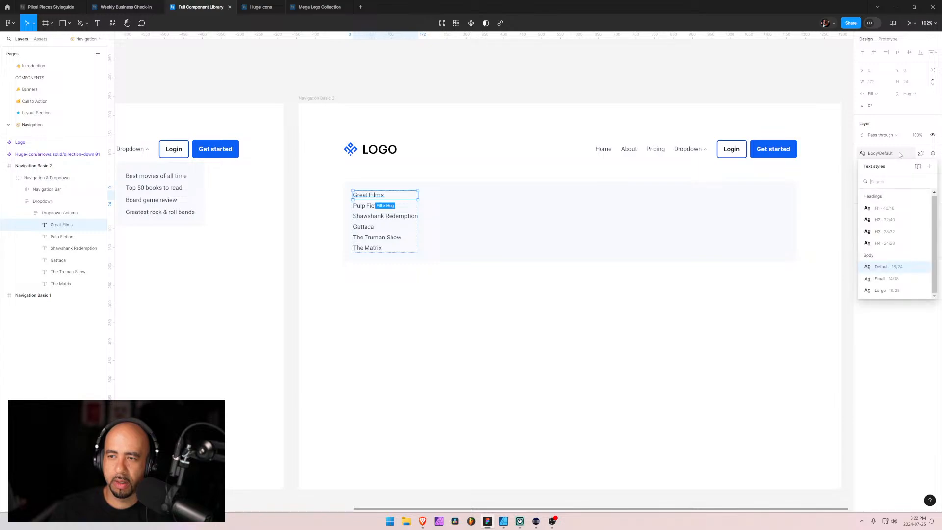
pyautogui.click(891, 245)
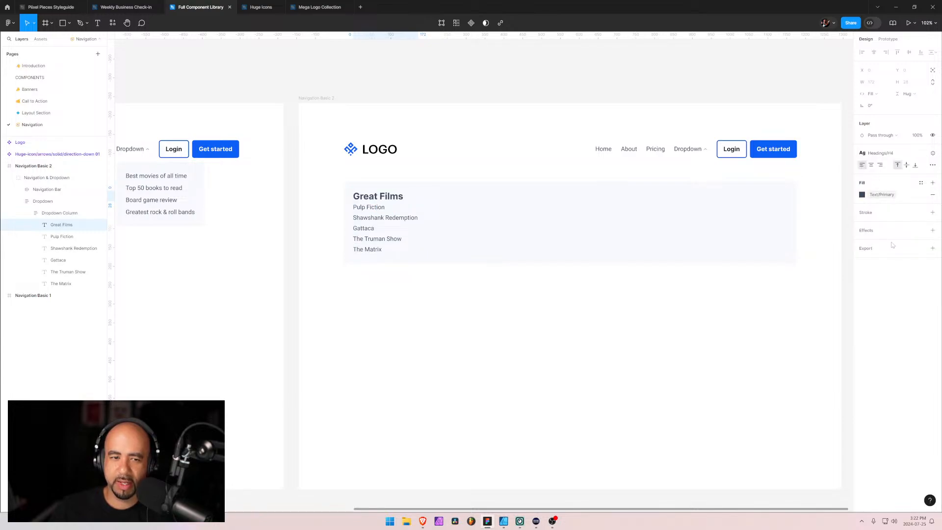
pyautogui.click(888, 153)
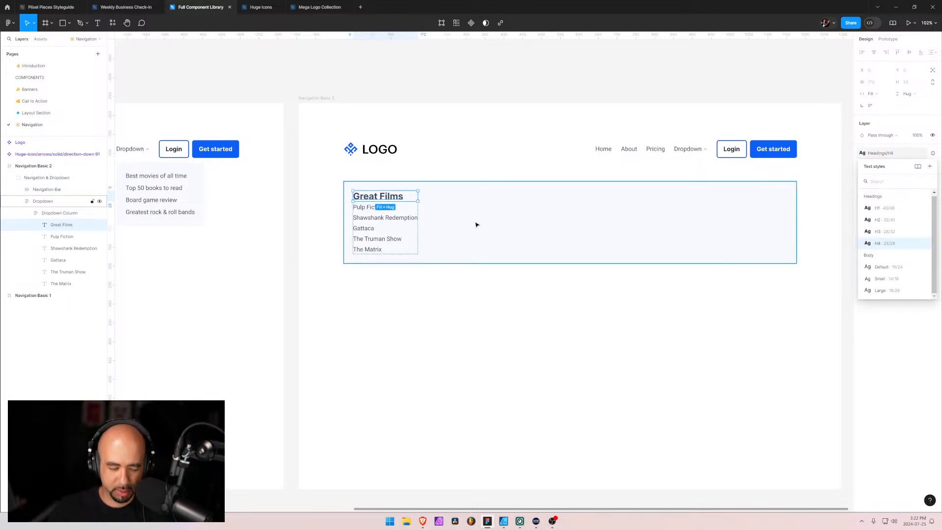
pyautogui.click(376, 209)
pyautogui.hotkey('ctrl', 'z')
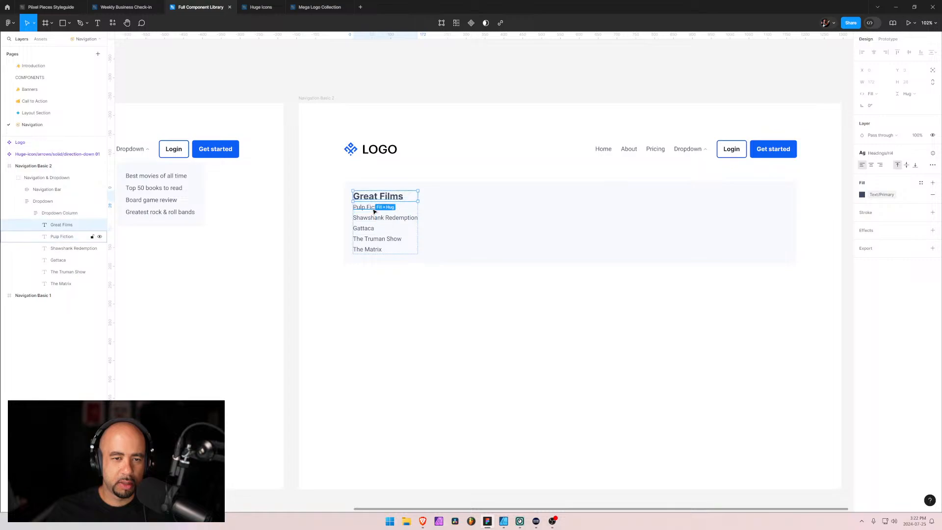
pyautogui.hotkey('ctrl', 'z')
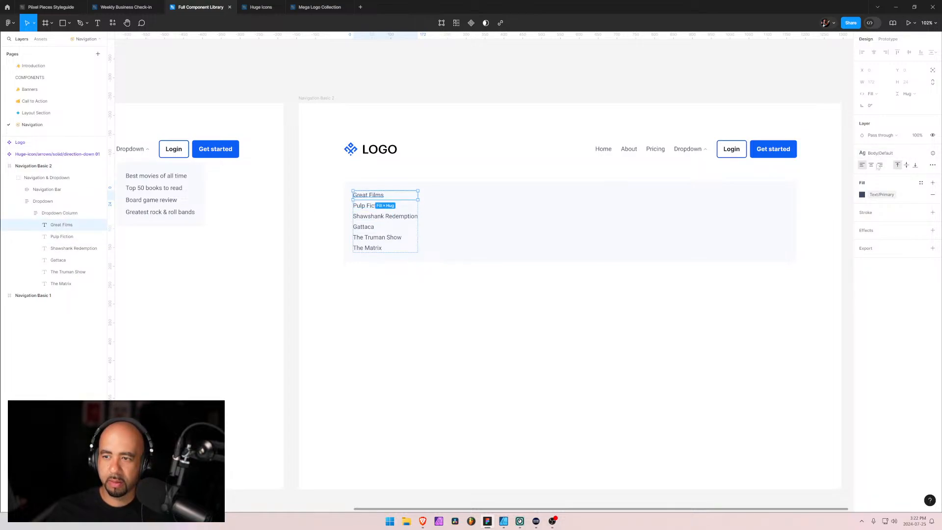
# Detach the "Great Films" title from its text style, color it Text/Heading and set its font weight to 700
pyautogui.click(933, 165)
pyautogui.click(933, 165)
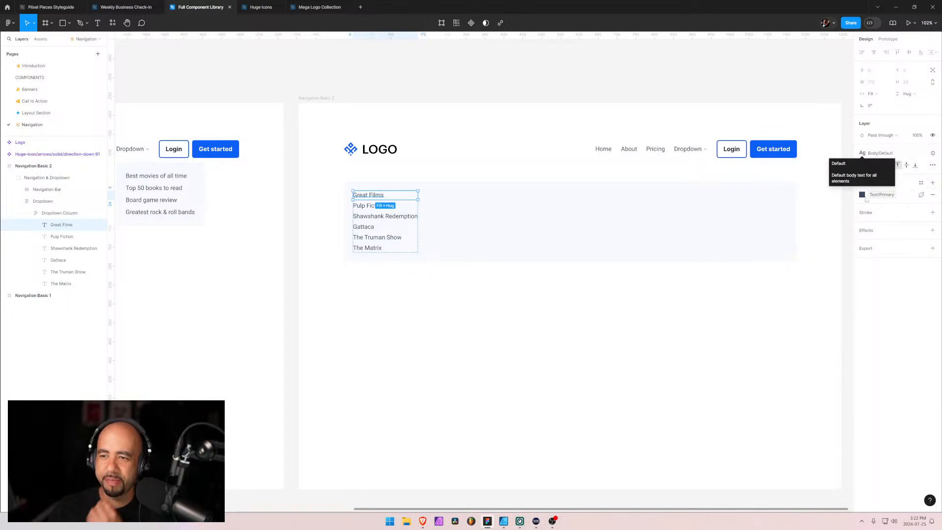
pyautogui.click(921, 154)
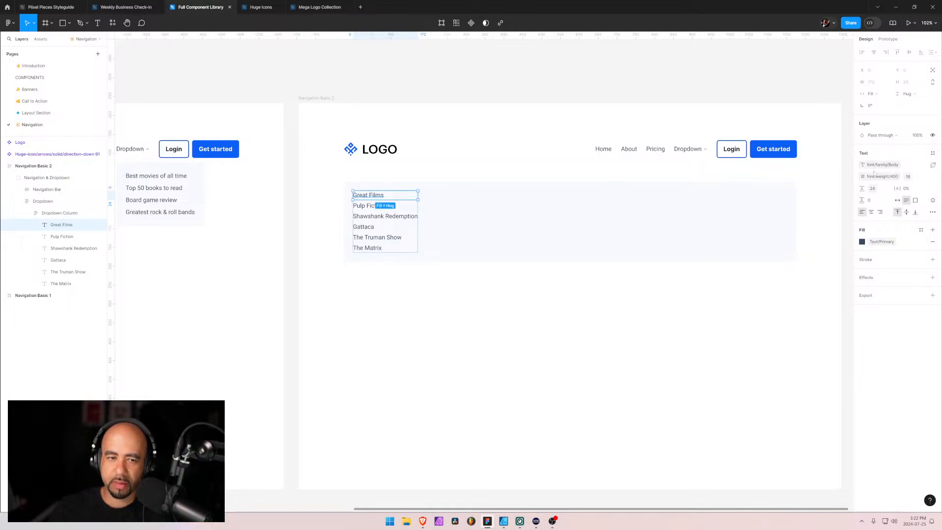
pyautogui.click(863, 243)
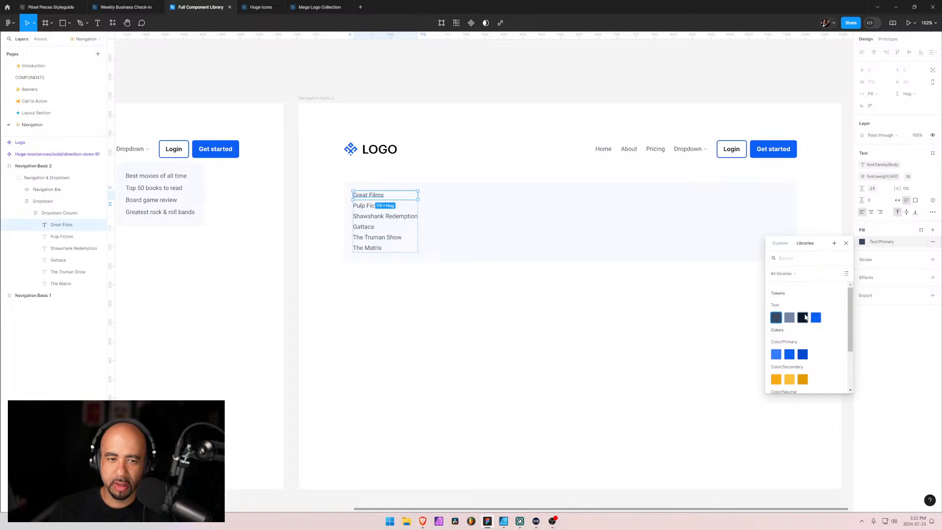
pyautogui.click(803, 318)
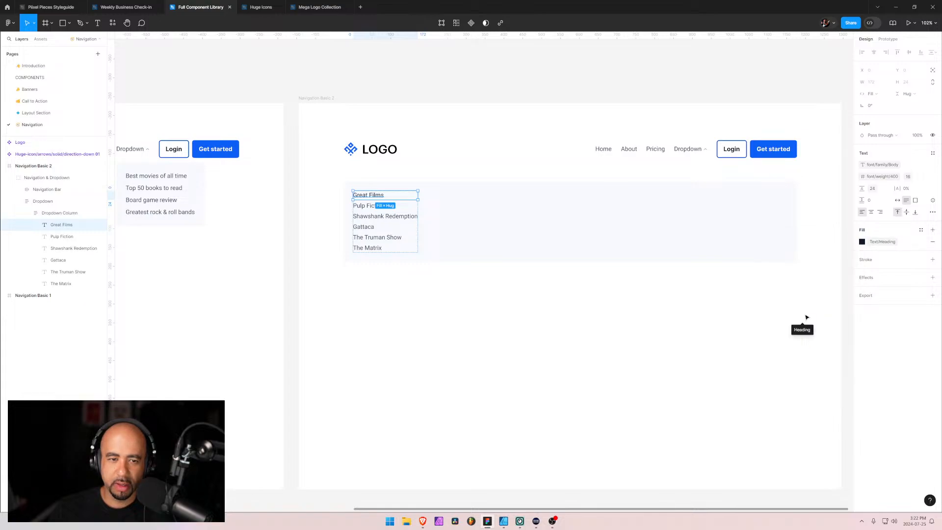
pyautogui.click(871, 178)
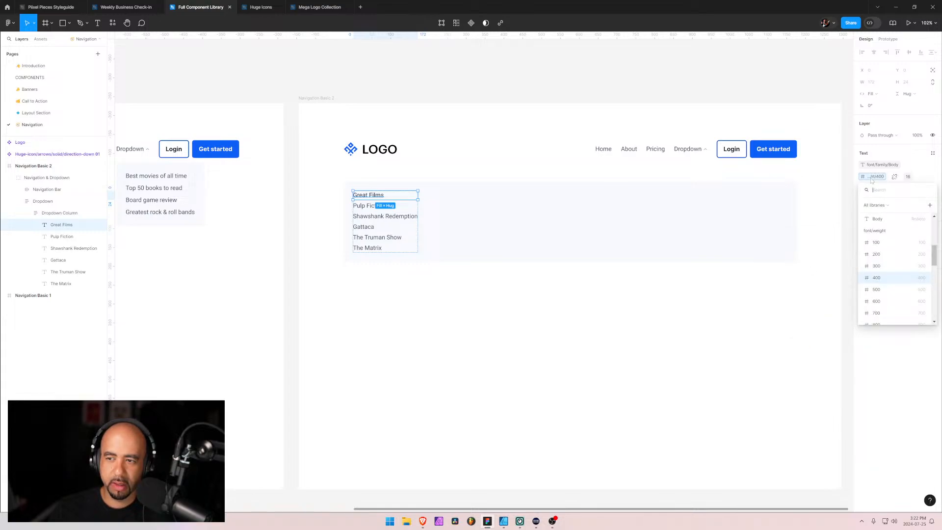
pyautogui.click(871, 315)
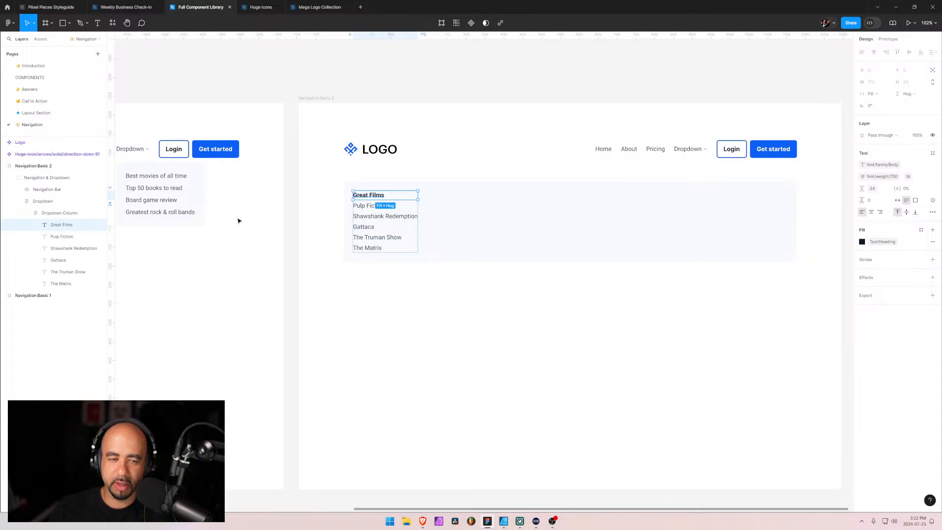
# Select the parent Dropdown frame and collapse the Dropdown Column layer inside it
pyautogui.hotkey('shift', 'Return')
pyautogui.hotkey('shift', 'Return')
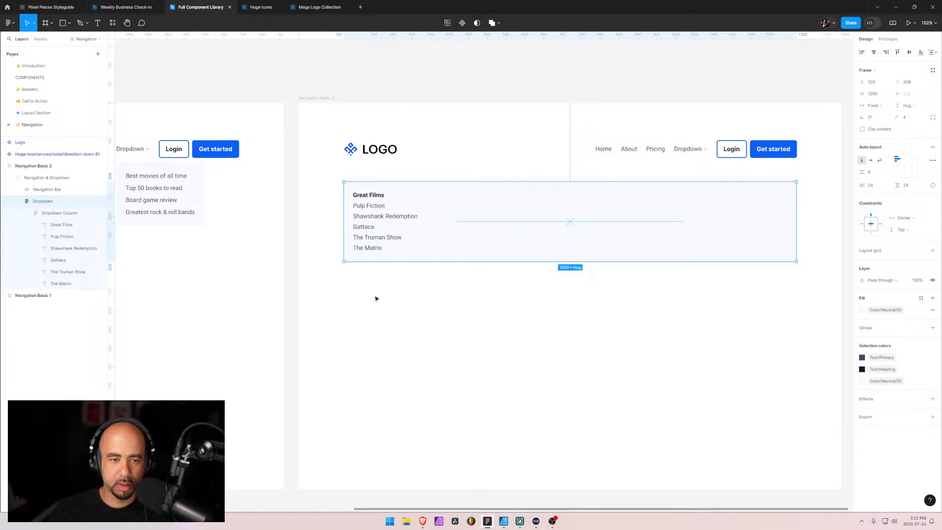
pyautogui.click(27, 213)
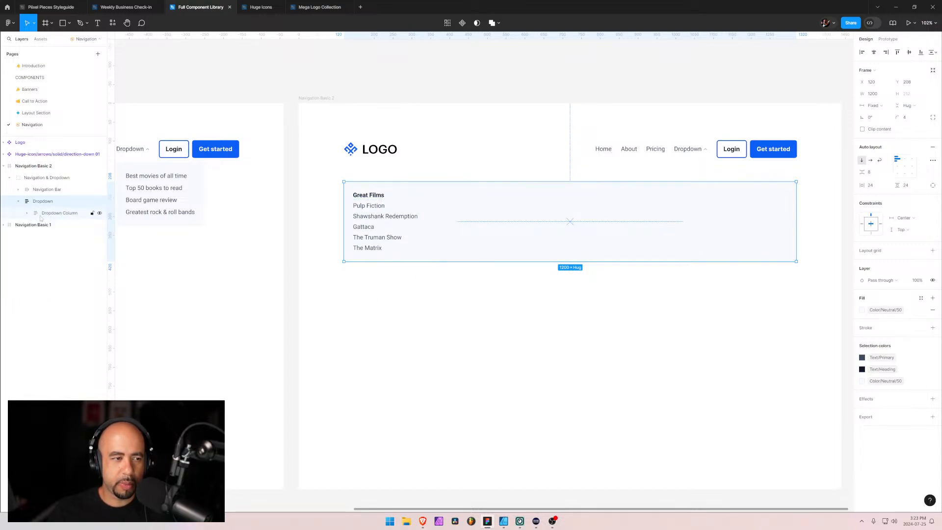
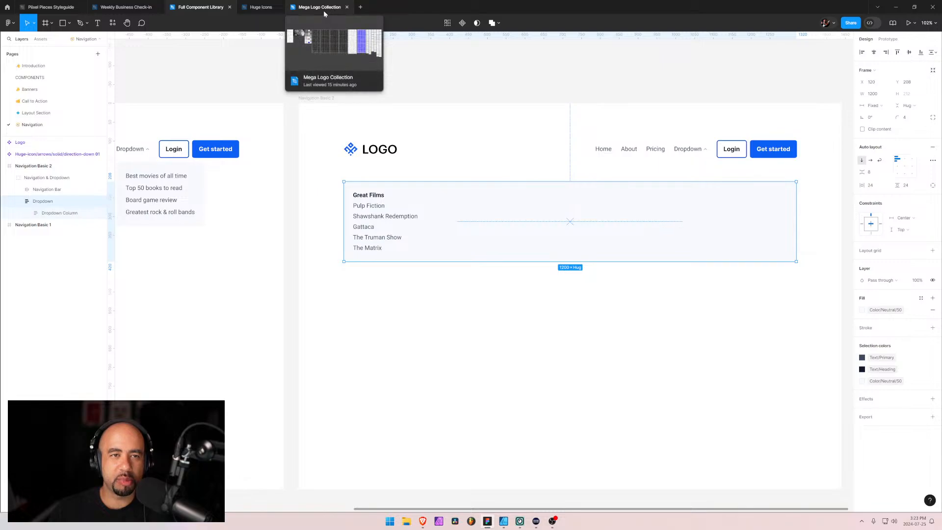
# Switch to the Mega Logo Collection file and copy the inner artwork group of the black dot-and-slash logo from the transparent-background samples
pyautogui.click(323, 10)
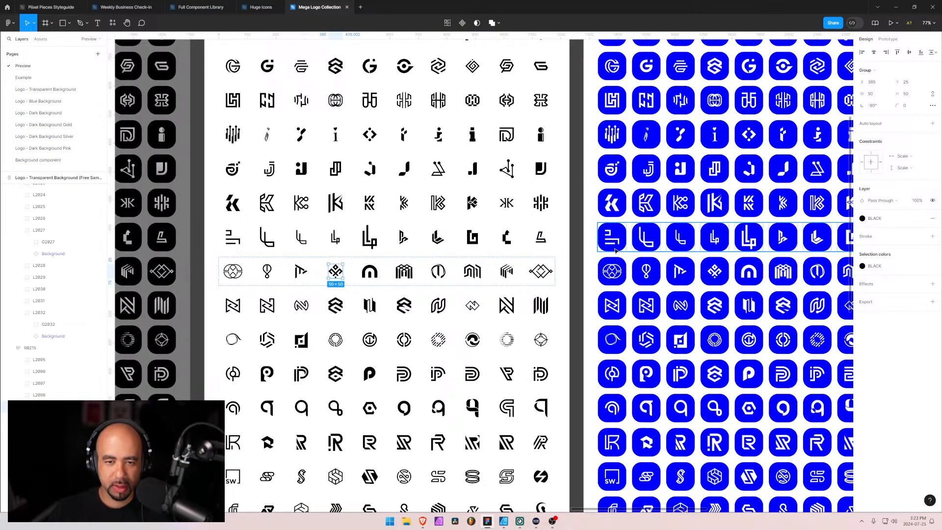
pyautogui.keyDown('ctrl'); pyautogui.scroll(-5, 615, 250); pyautogui.keyUp('ctrl')
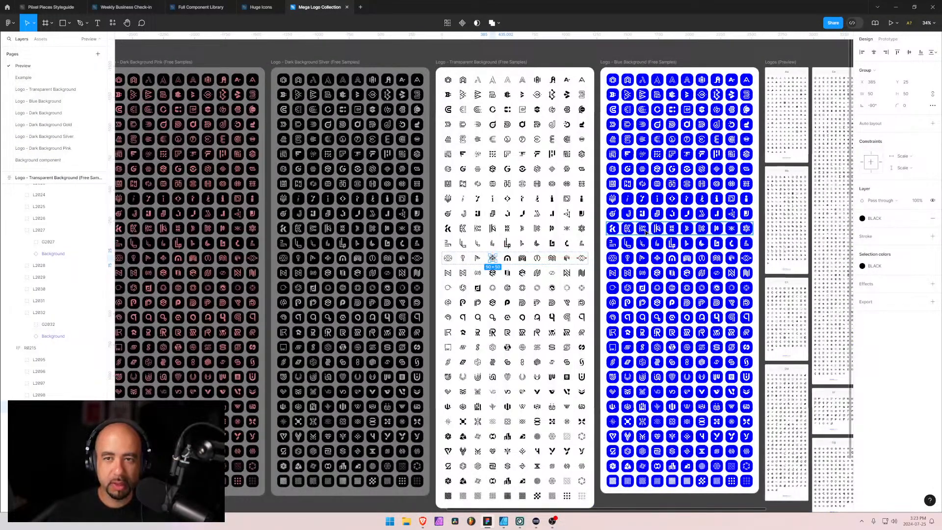
pyautogui.keyDown('ctrl'); pyautogui.scroll(6, 507, 184); pyautogui.keyUp('ctrl')
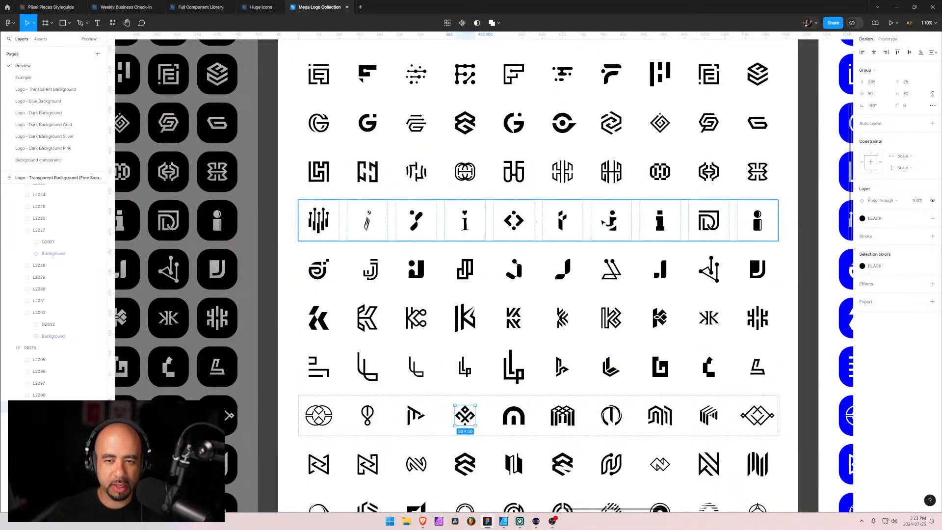
pyautogui.moveTo(588, 227); pyautogui.dragTo(528, 246)
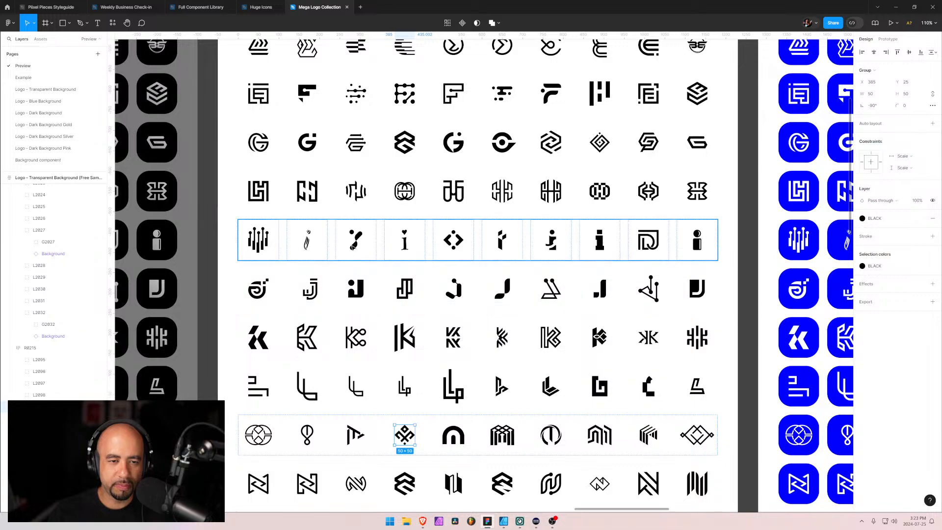
pyautogui.click(355, 244)
pyautogui.click(356, 244)
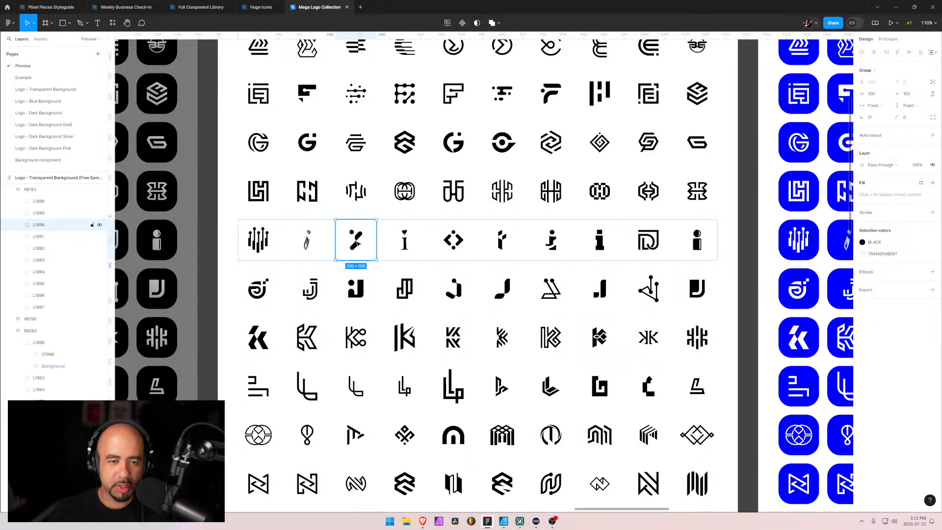
pyautogui.click(18, 224)
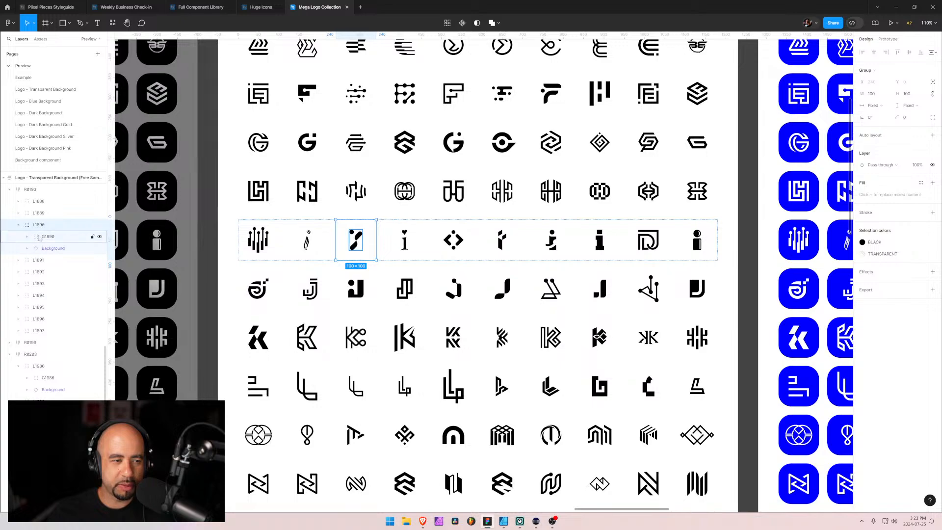
pyautogui.click(43, 238)
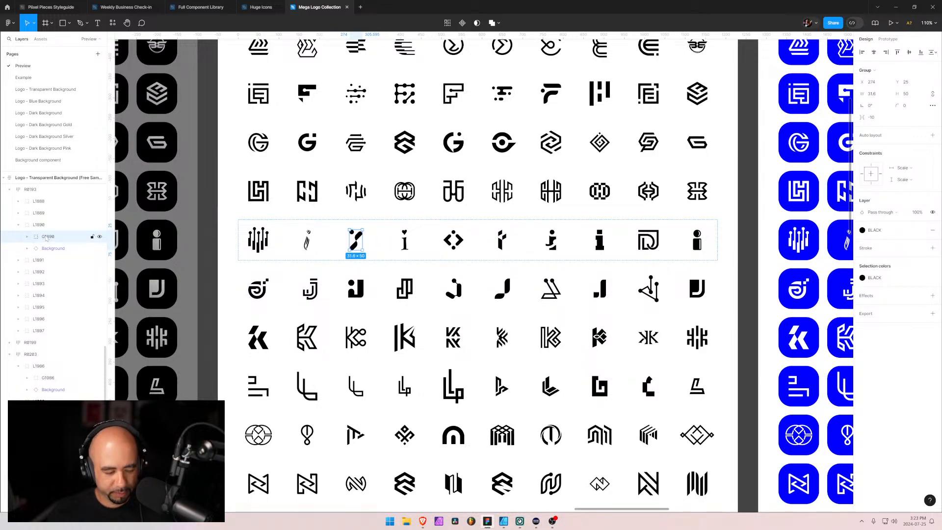
# Paste the dot-and-slash logo into the Full Component Library file and move it out of the Dropdown onto the canvas above Navigation Basic 2
pyautogui.moveTo(259, 10)
pyautogui.moveTo(190, 9)
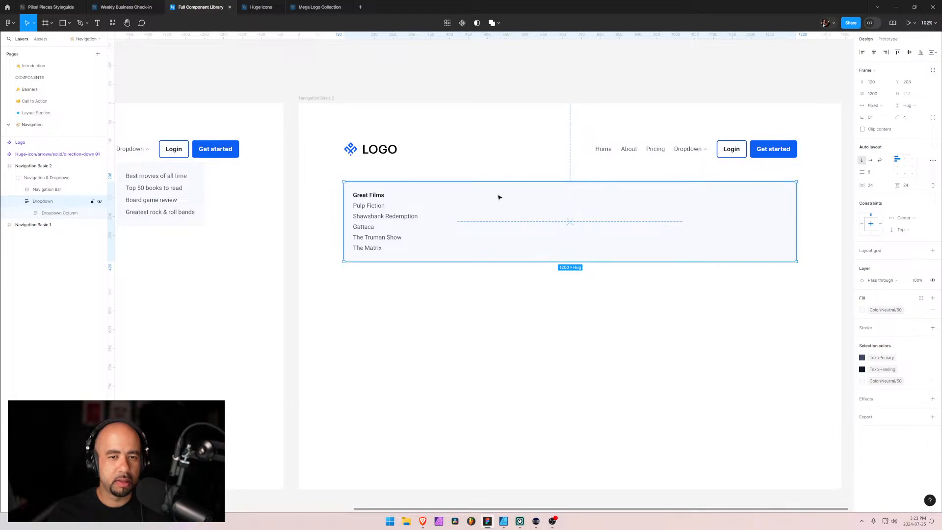
pyautogui.hotkey('ctrl', 'v')
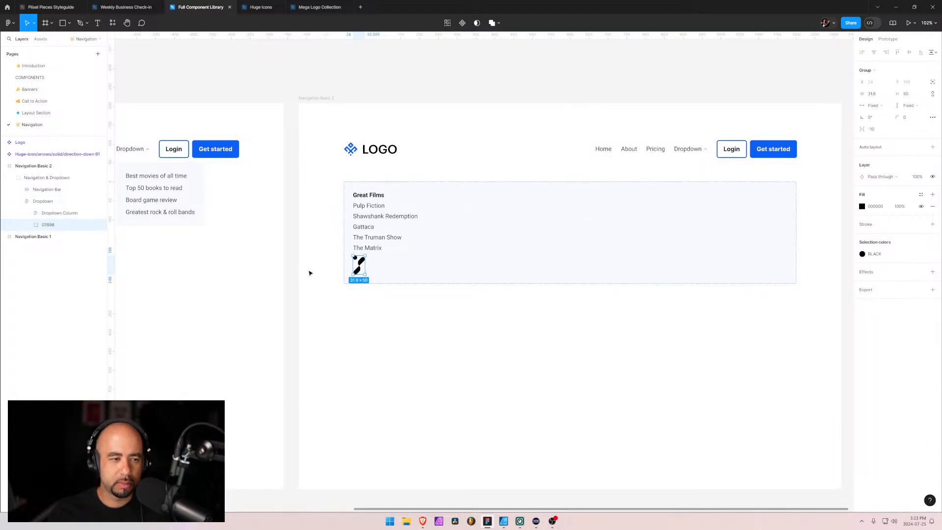
pyautogui.moveTo(357, 267); pyautogui.dragTo(331, 81)
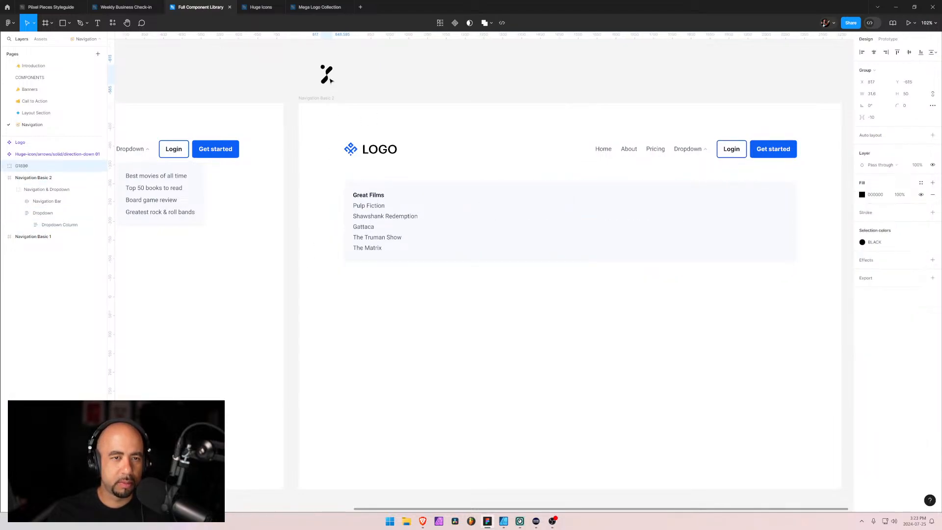
pyautogui.scroll(3, 323, 160)
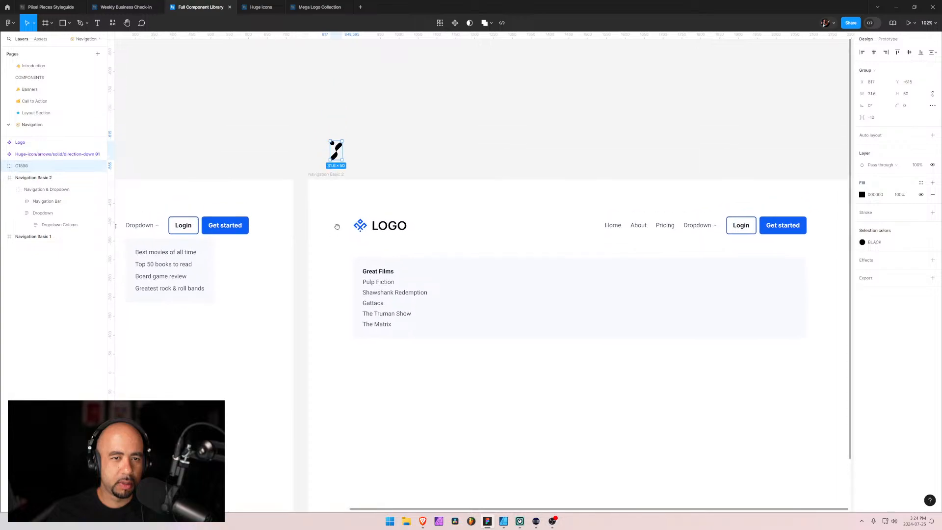
# Check the two vectors inside the pasted dot-and-slash logo group and scale the whole group down to a height of 35
pyautogui.click(4, 166)
pyautogui.click(29, 179)
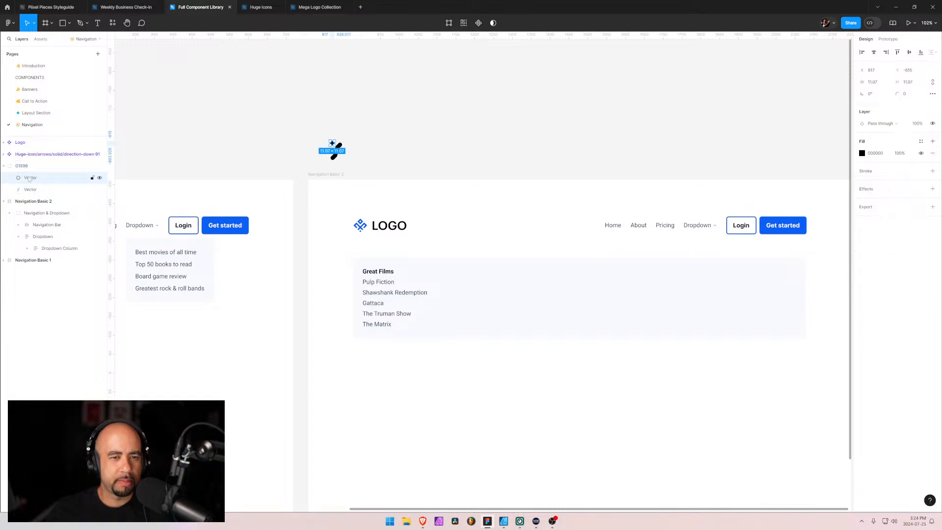
pyautogui.keyDown('shift'); pyautogui.click(30, 190); pyautogui.keyUp('shift')
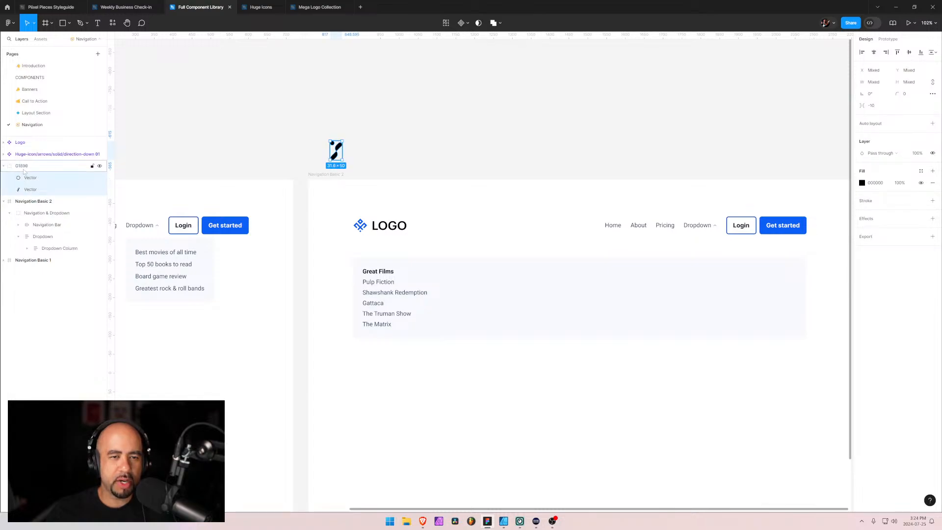
pyautogui.click(21, 167)
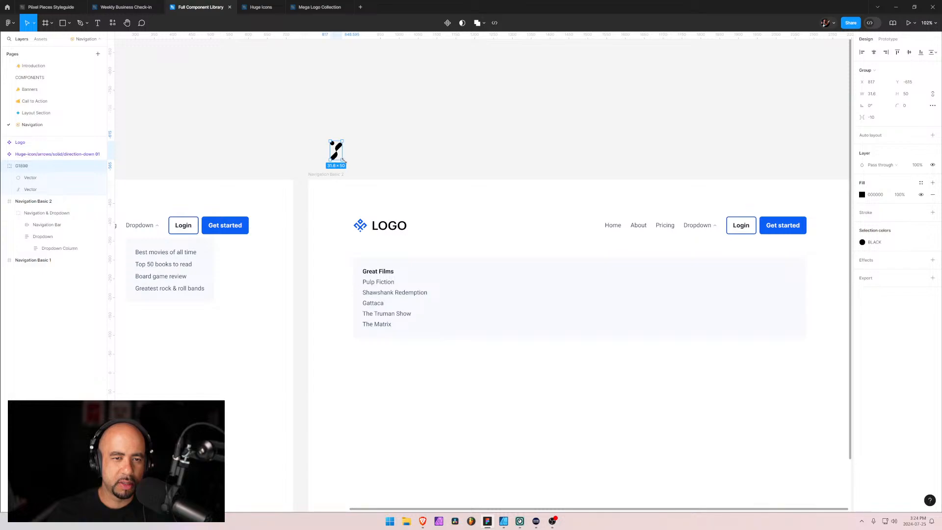
pyautogui.moveTo(344, 160); pyautogui.dragTo(337, 153)
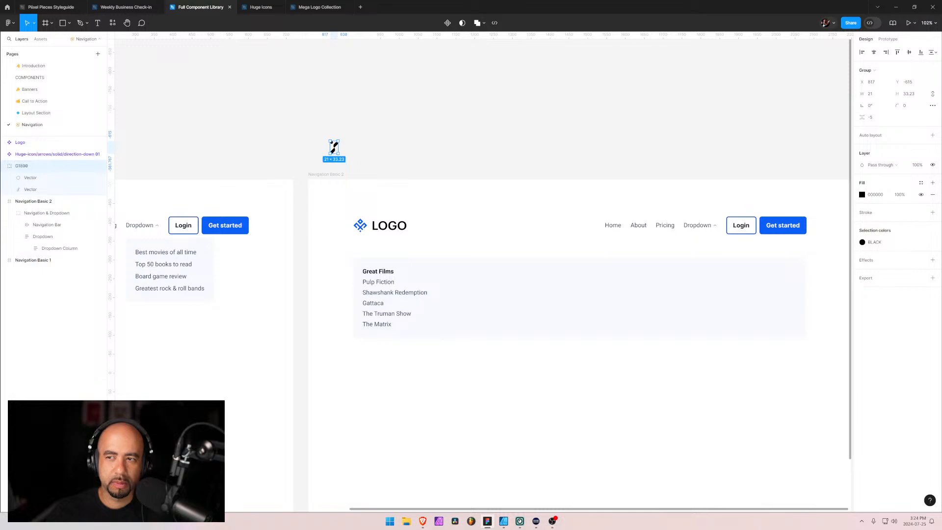
pyautogui.click(918, 95)
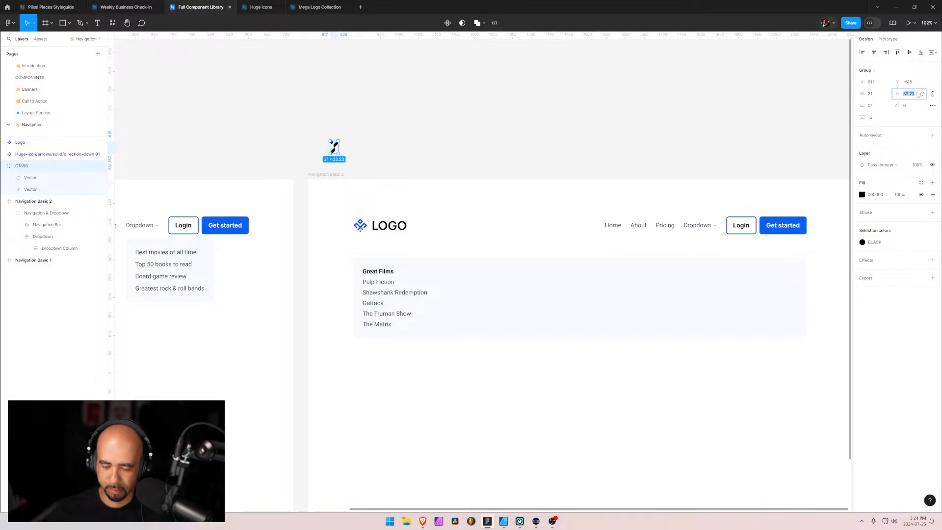
pyautogui.write('35')
pyautogui.press('Return')
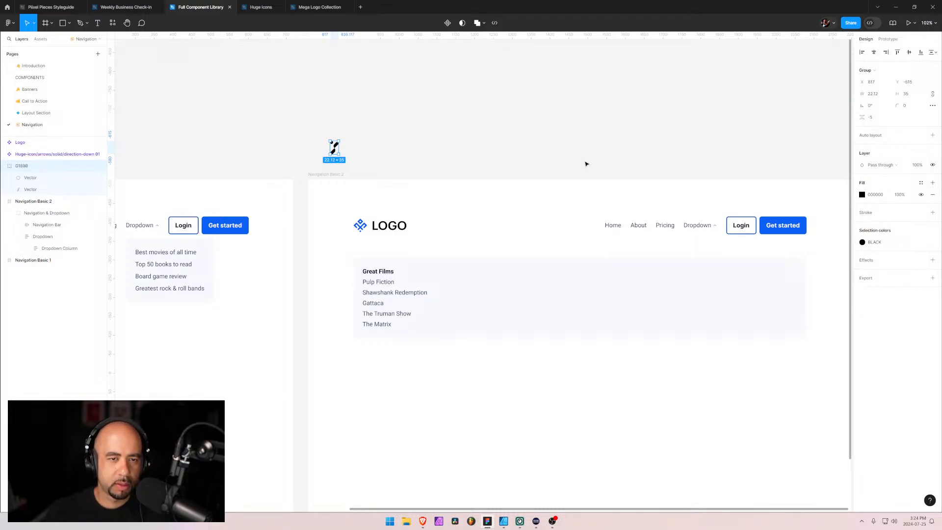
# Look through the transparent-background logo samples in the Mega Logo Collection file for a second logo mark
pyautogui.hotkey('alt', 'Tab')
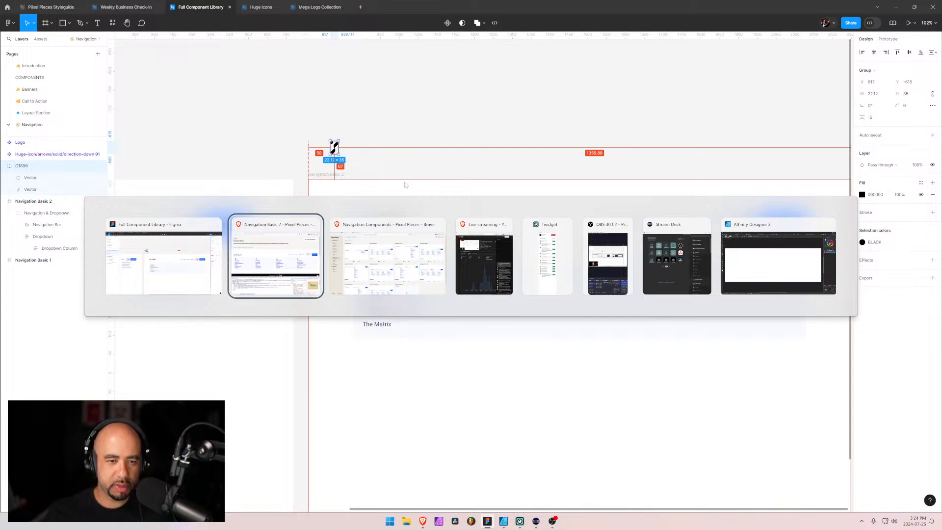
pyautogui.click(308, 8)
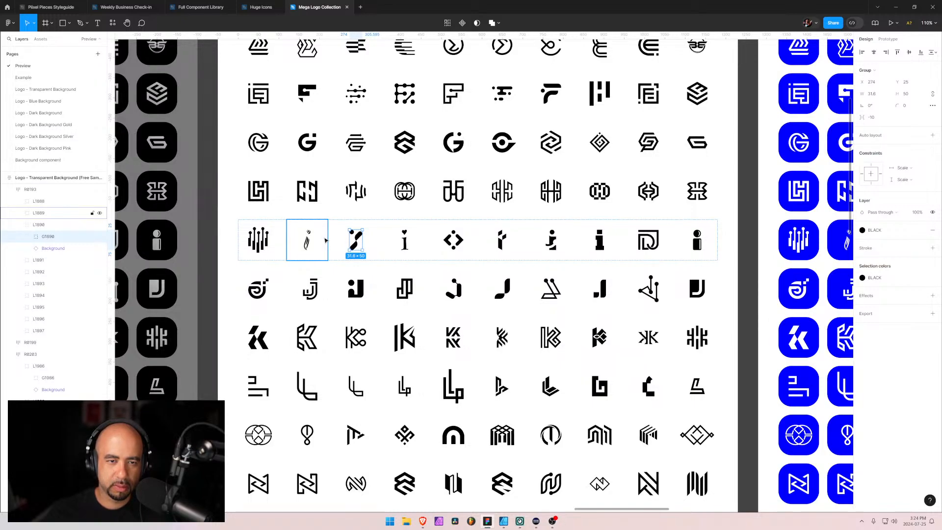
pyautogui.click(373, 191)
pyautogui.scroll(3, 398, 269)
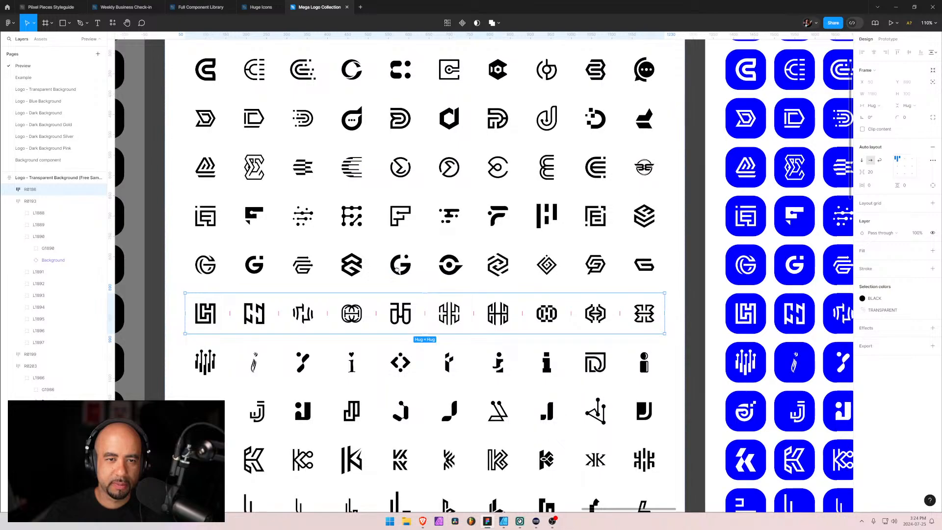
pyautogui.scroll(2, 397, 268)
pyautogui.scroll(2, 450, 347)
pyautogui.hscroll(-2, 450, 346)
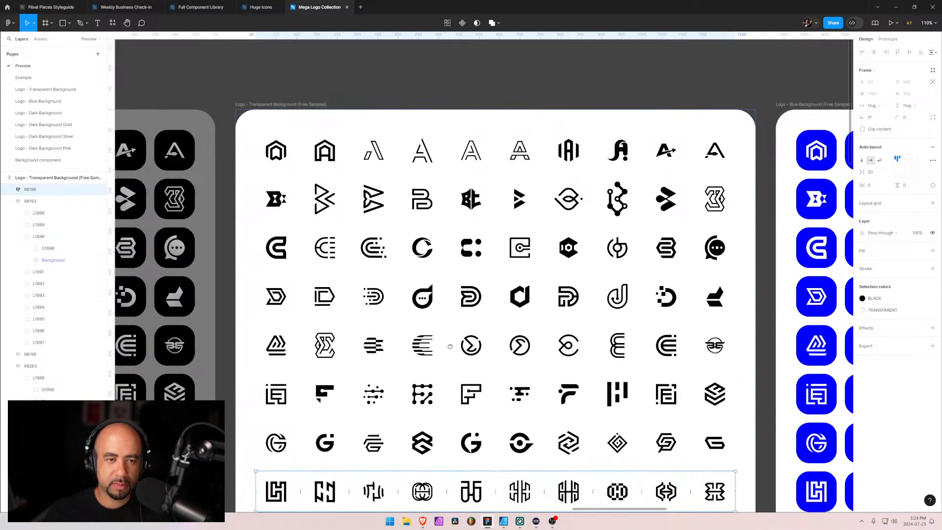
pyautogui.scroll(-1, 450, 346)
pyautogui.hscroll(1, 450, 347)
pyautogui.scroll(-3, 535, 422)
pyautogui.hscroll(2, 534, 422)
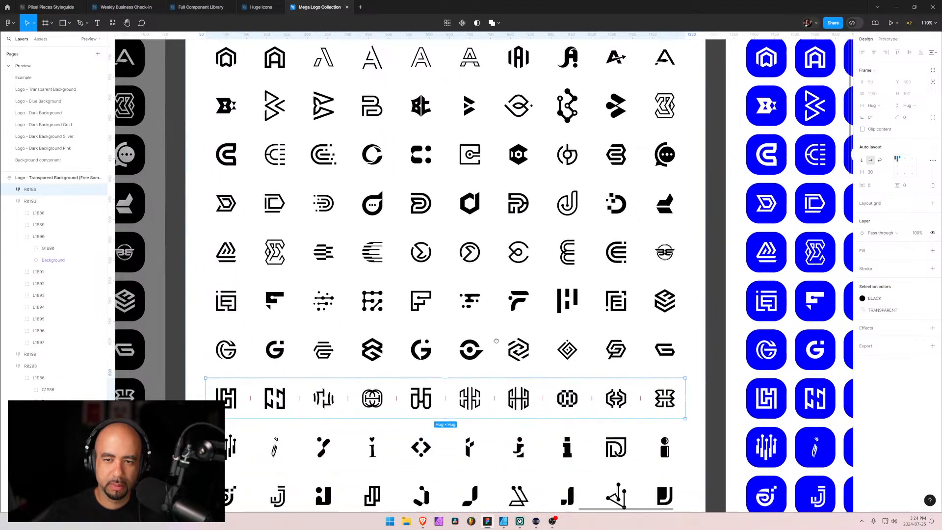
pyautogui.scroll(-4, 496, 340)
pyautogui.hscroll(1, 497, 397)
pyautogui.scroll(-3, 458, 183)
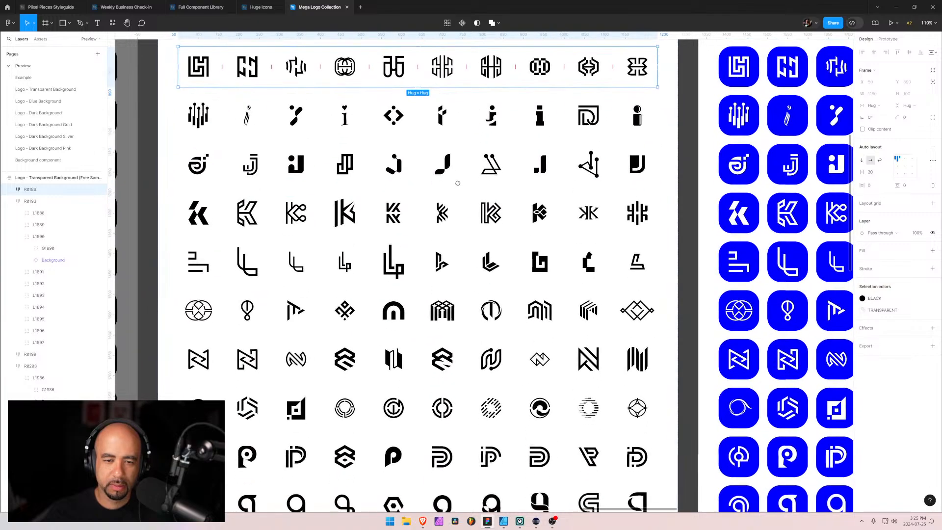
pyautogui.scroll(-1, 457, 183)
pyautogui.scroll(-3, 449, 191)
pyautogui.hscroll(-2, 448, 191)
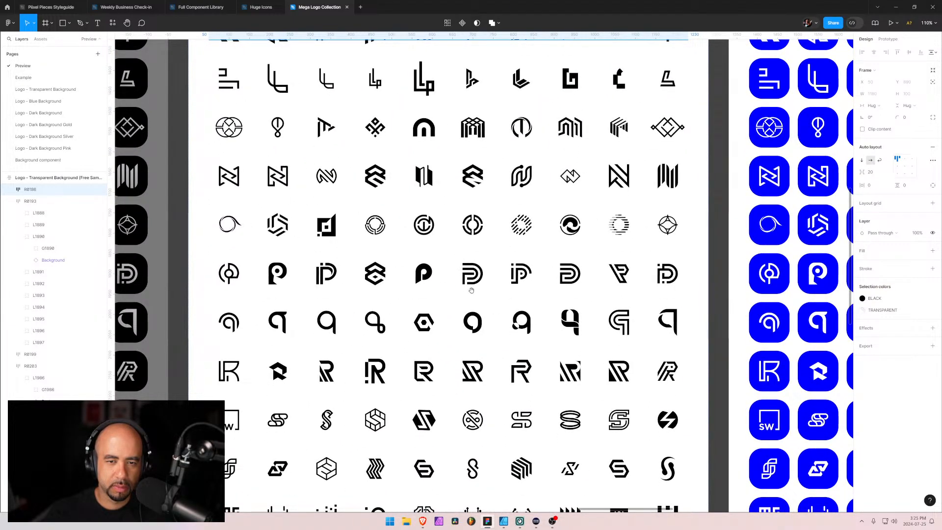
pyautogui.moveTo(471, 290); pyautogui.dragTo(449, 166)
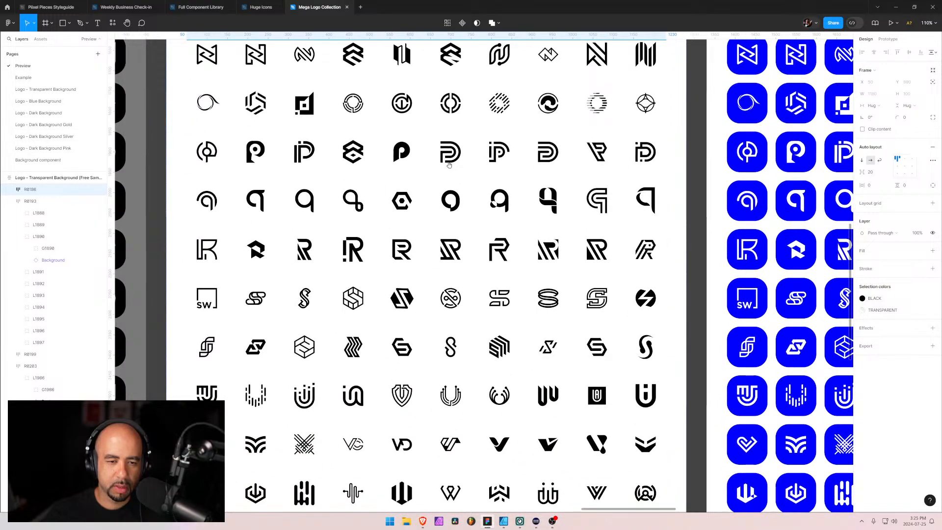
pyautogui.scroll(-4, 411, 200)
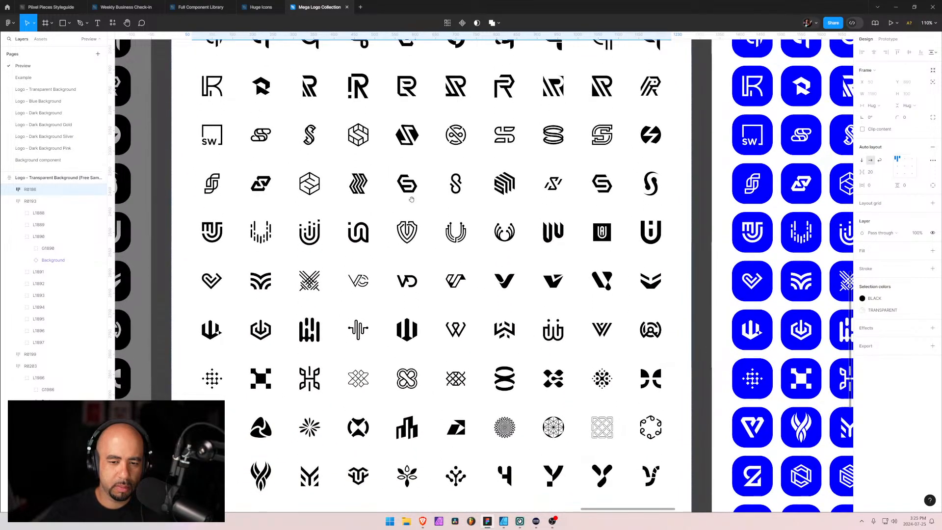
pyautogui.moveTo(387, 328); pyautogui.dragTo(382, 256)
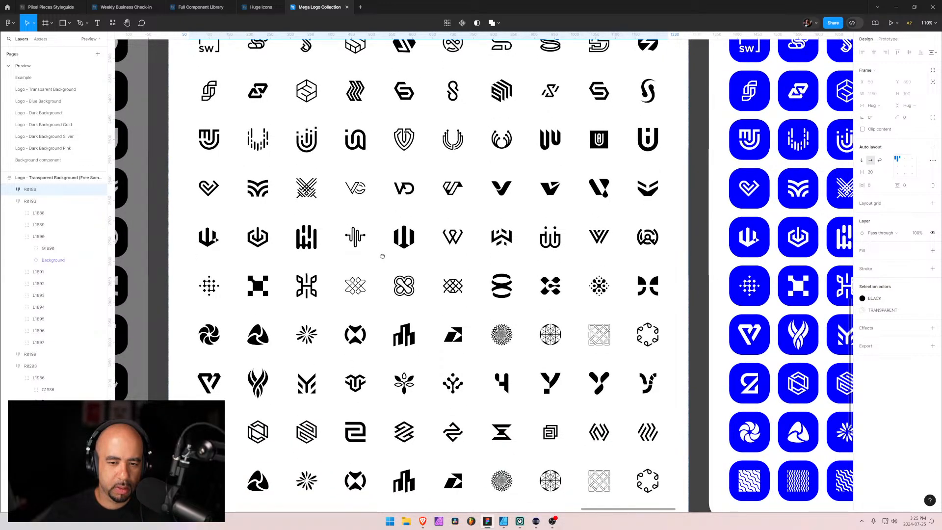
pyautogui.scroll(-2, 389, 278)
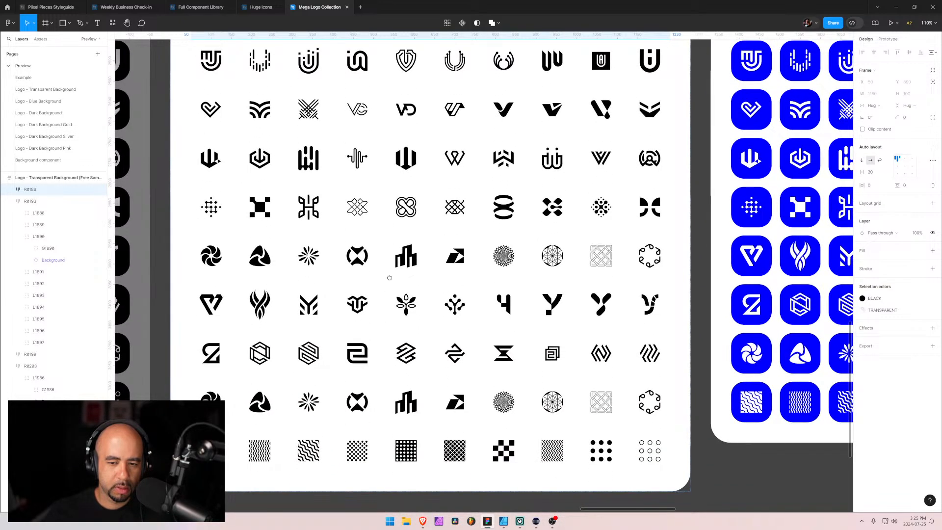
pyautogui.moveTo(389, 277); pyautogui.dragTo(386, 295)
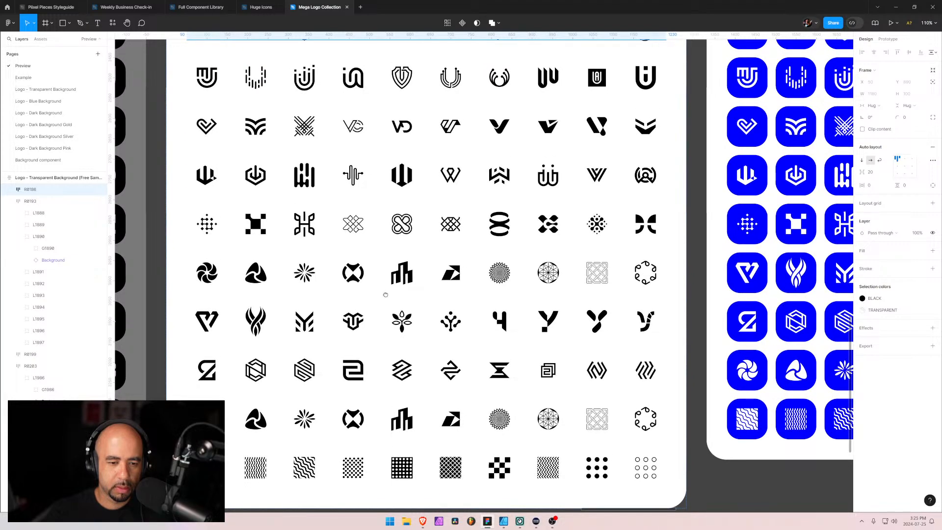
pyautogui.moveTo(385, 294); pyautogui.dragTo(387, 305)
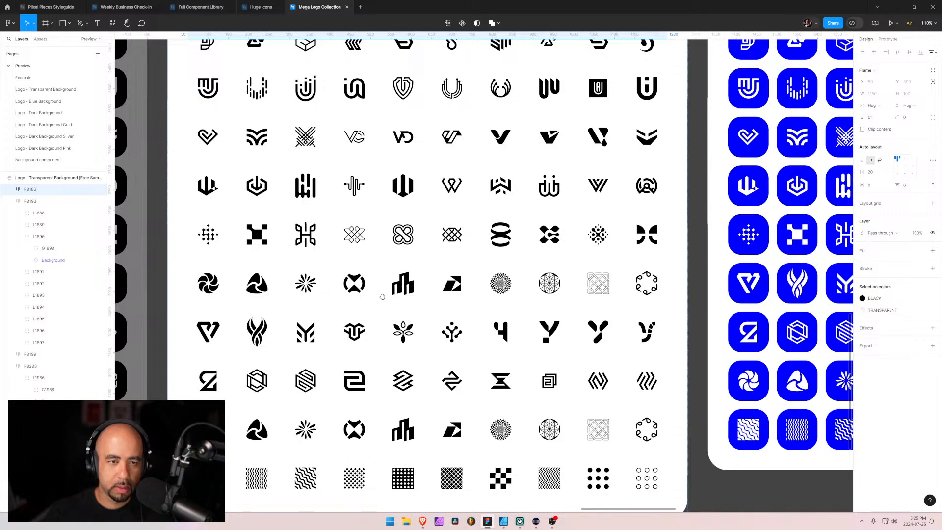
# Compare a few candidate logos and copy the artwork group of the round, finely patterned logo in the row that starts with the pinwheel
pyautogui.doubleClick(354, 236)
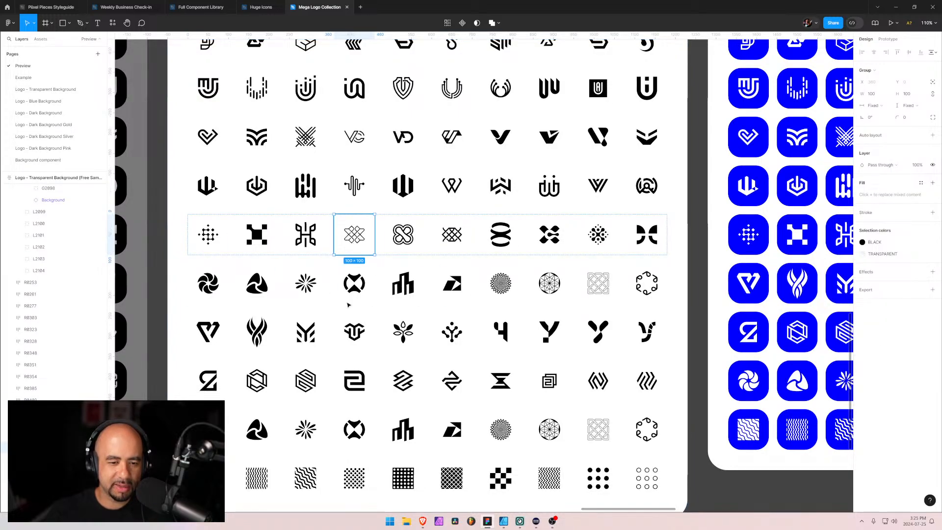
pyautogui.click(304, 432)
pyautogui.doubleClick(304, 432)
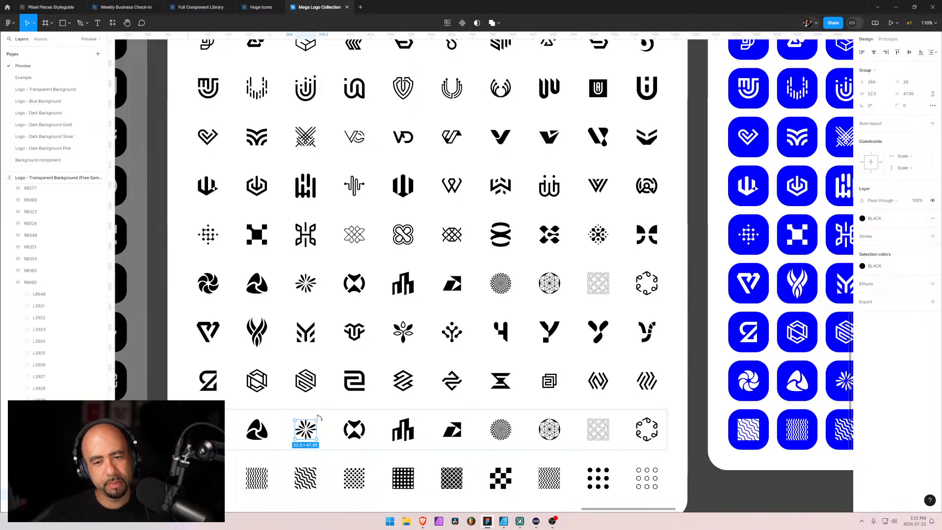
pyautogui.click(502, 284)
pyautogui.doubleClick(503, 285)
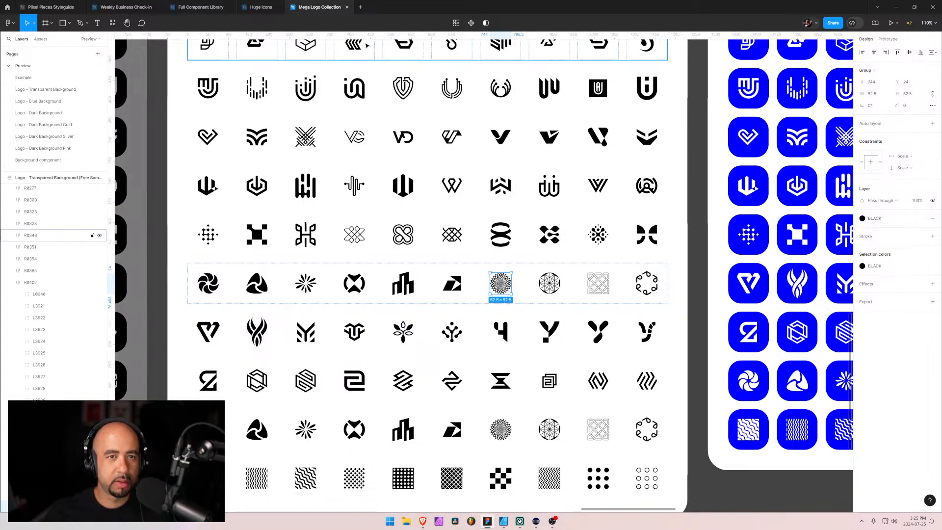
# Paste the round patterned logo into the Full Component Library file, beside the dot-and-slash logo and outside that logo's group
pyautogui.click(216, 10)
pyautogui.hotkey('ctrl', 'v')
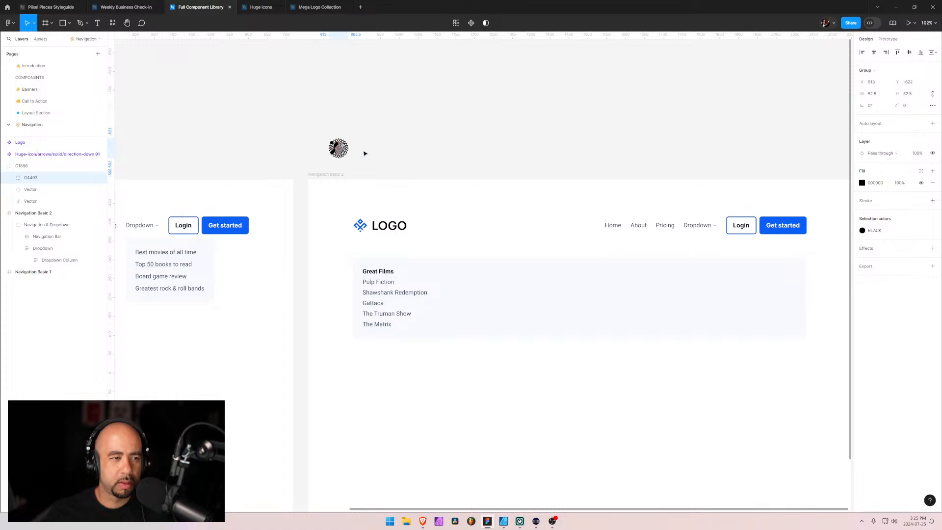
pyautogui.moveTo(338, 156); pyautogui.dragTo(421, 153)
pyautogui.moveTo(77, 180); pyautogui.dragTo(76, 160)
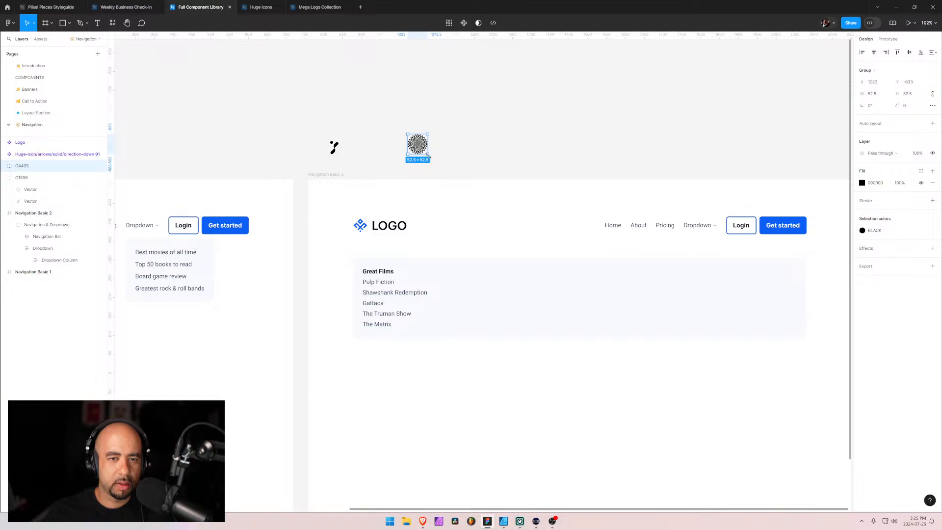
# Resize the pasted round patterned logo group proportionally, trying widths of 25 and 30 before settling on 25
pyautogui.click(874, 97)
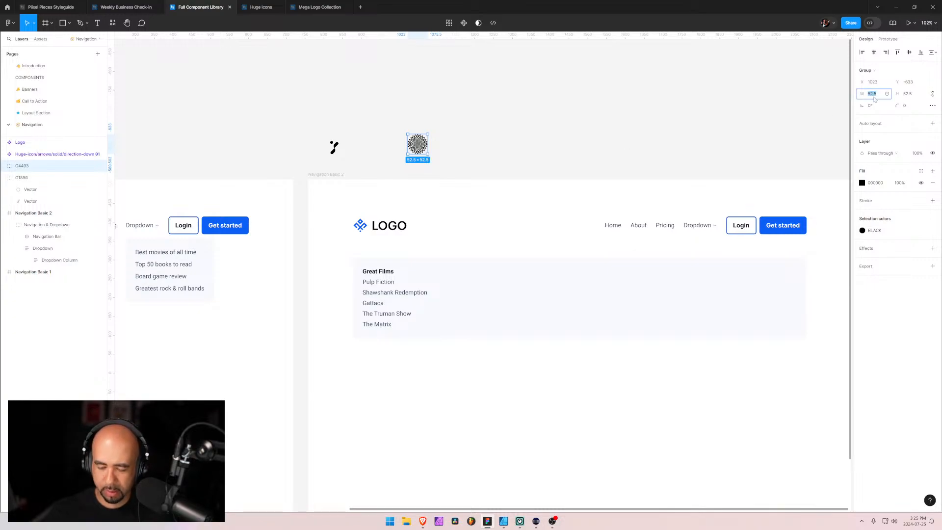
pyautogui.write('25')
pyautogui.press('Return')
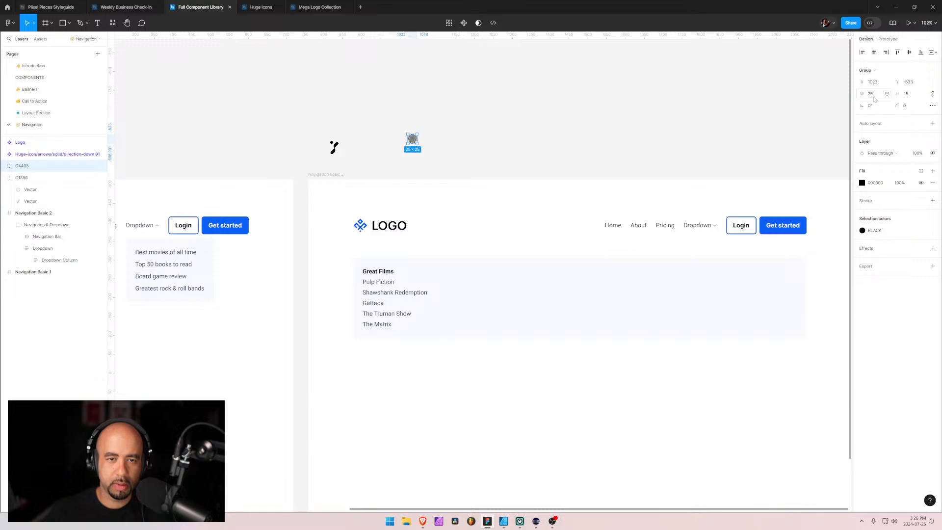
pyautogui.click(874, 98)
pyautogui.write('30')
pyautogui.press('Return')
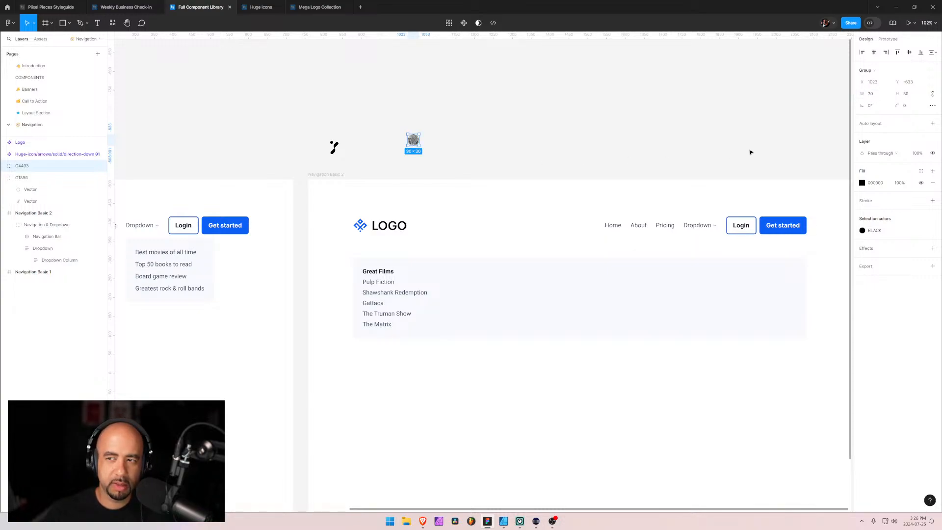
pyautogui.click(871, 95)
pyautogui.write('25')
pyautogui.press('Return')
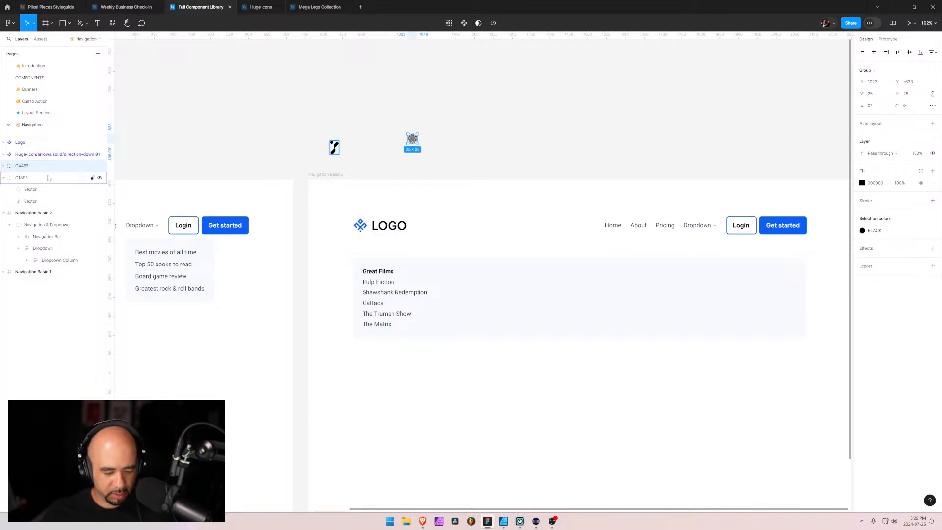
# Convert the round logo group into an auto layout frame with 25 horizontal and vertical padding and 30% layer opacity
pyautogui.hotkey('shift', 'a')
pyautogui.click(4, 166)
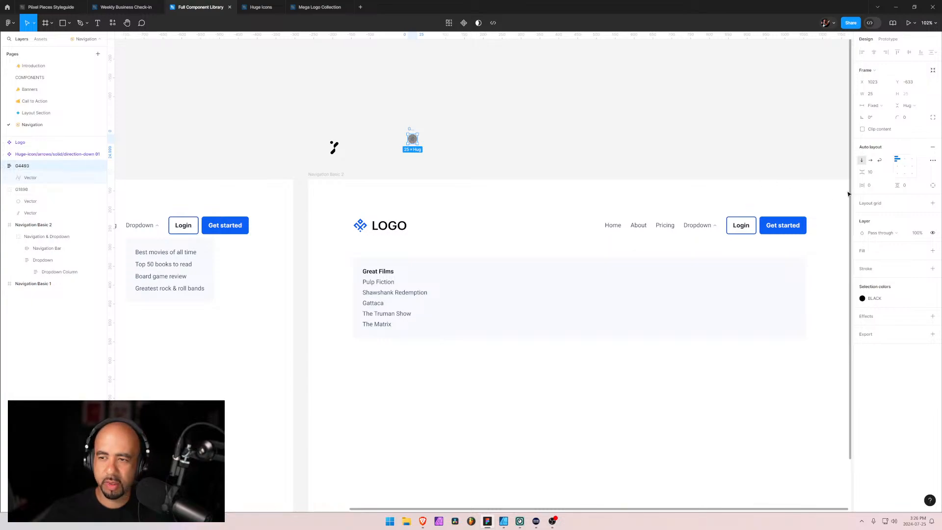
pyautogui.click(870, 185)
pyautogui.write('2')
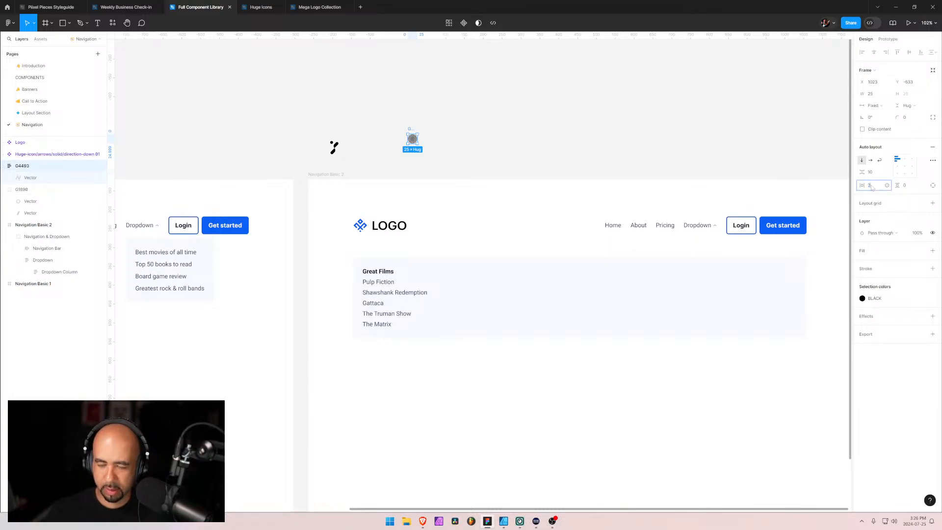
pyautogui.write('5')
pyautogui.press('Tab')
pyautogui.write('25')
pyautogui.press('Return')
pyautogui.press('3')
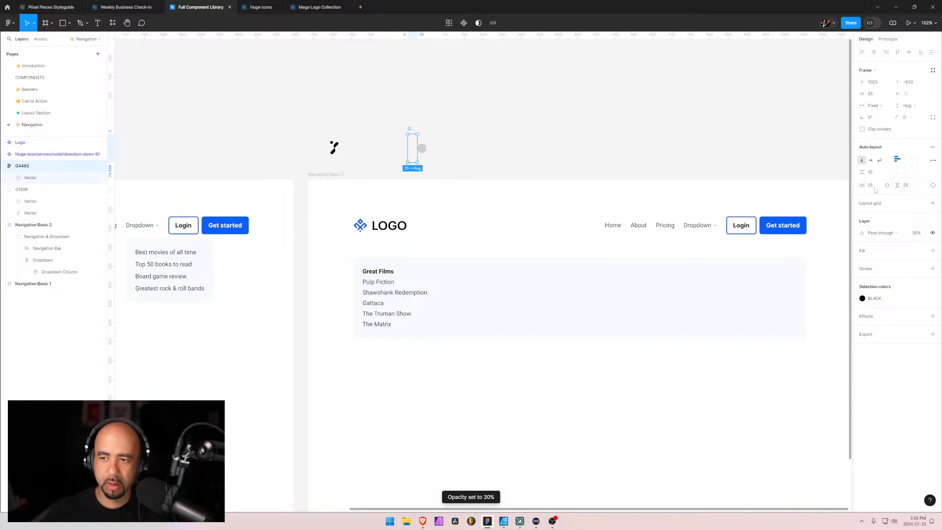
# Set the round logo frame's horizontal sizing to Hug so it wraps its vector and padding
pyautogui.click(871, 189)
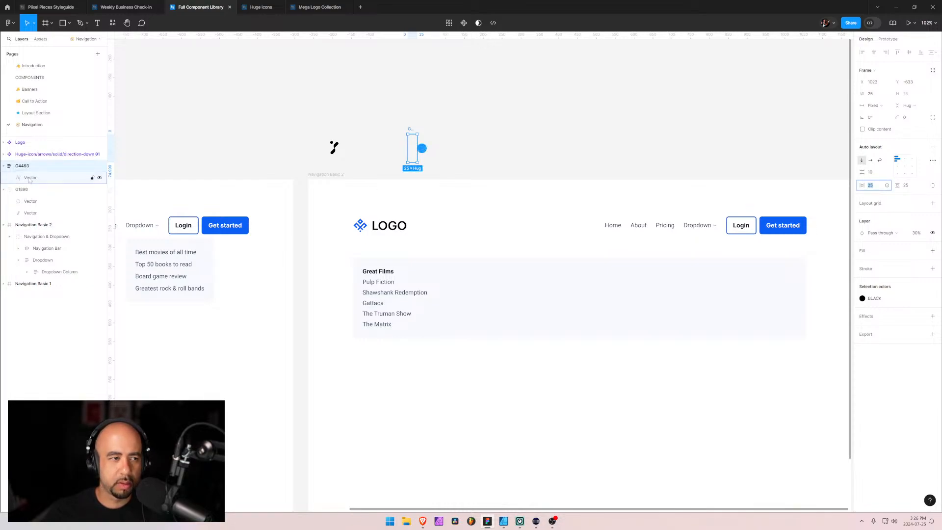
pyautogui.click(29, 179)
pyautogui.click(26, 171)
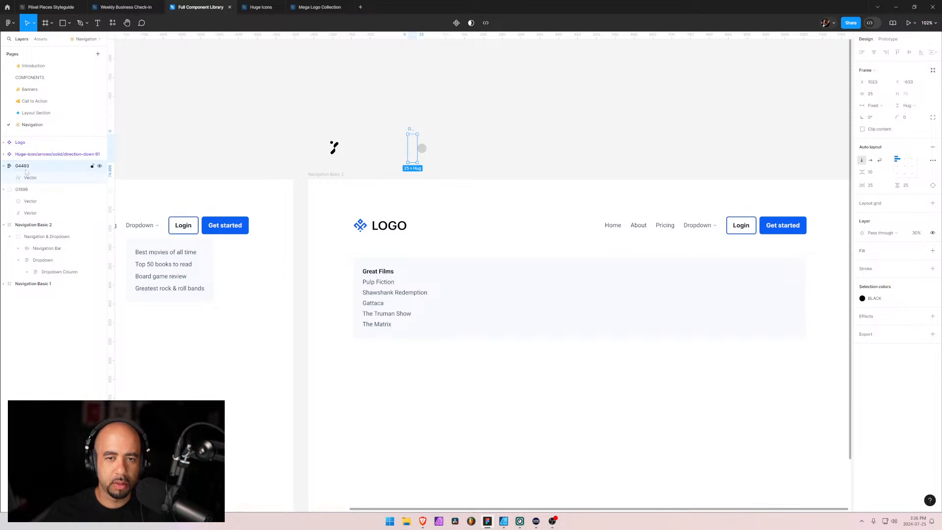
pyautogui.click(916, 111)
pyautogui.click(919, 109)
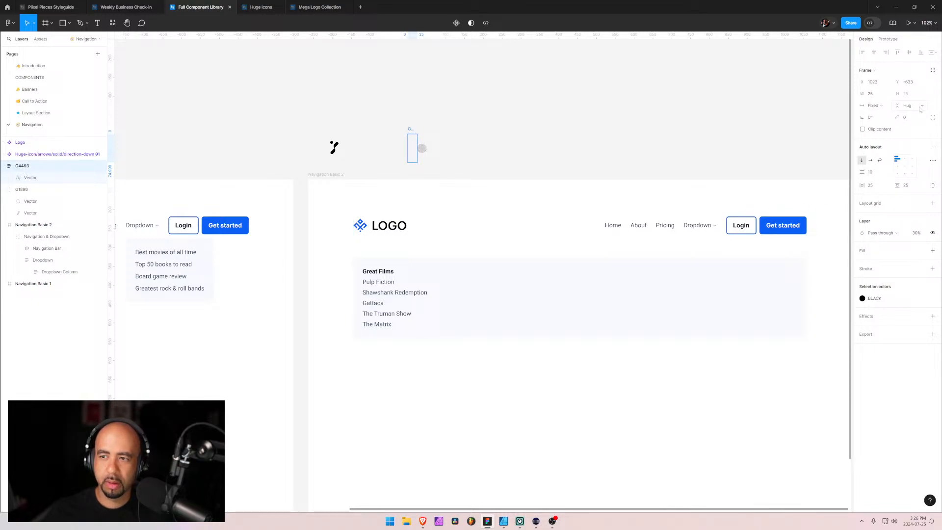
pyautogui.click(886, 106)
pyautogui.click(885, 115)
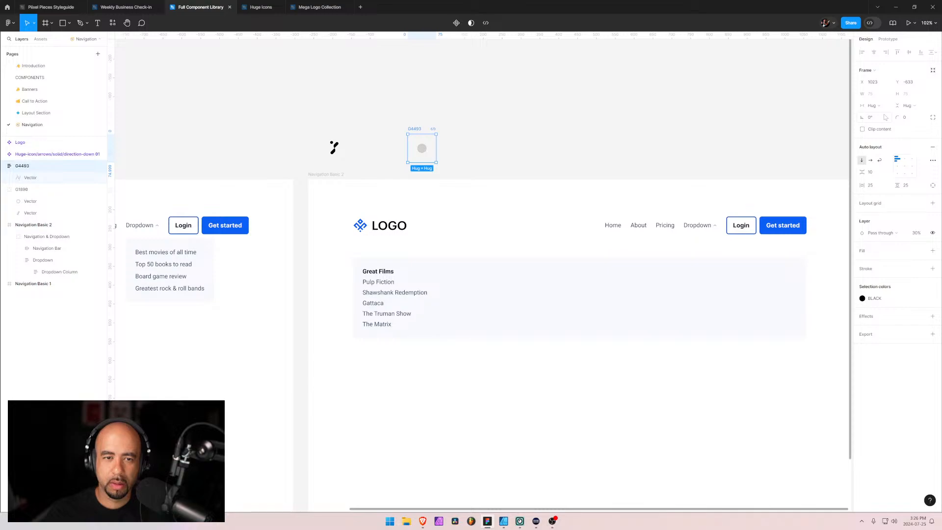
# Reduce the round logo frame's horizontal and vertical padding to 12
pyautogui.click(871, 185)
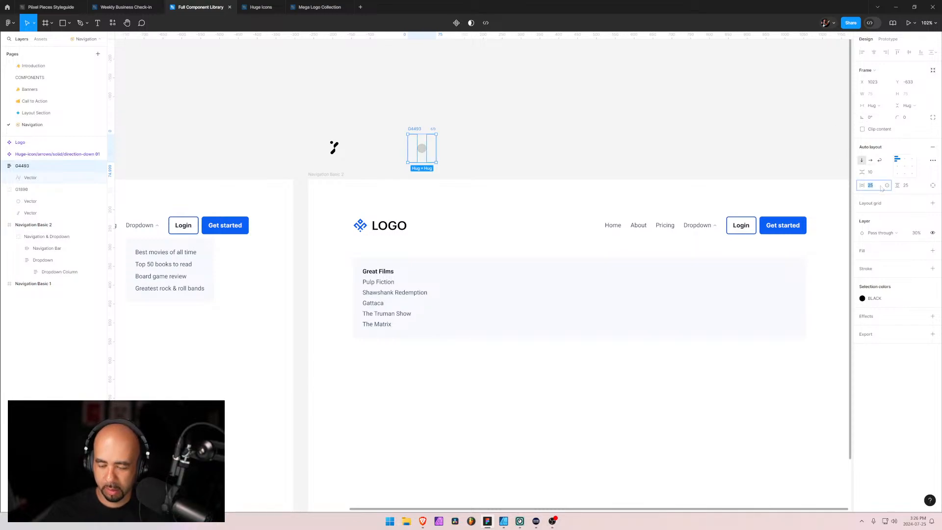
pyautogui.write('12')
pyautogui.press('Return')
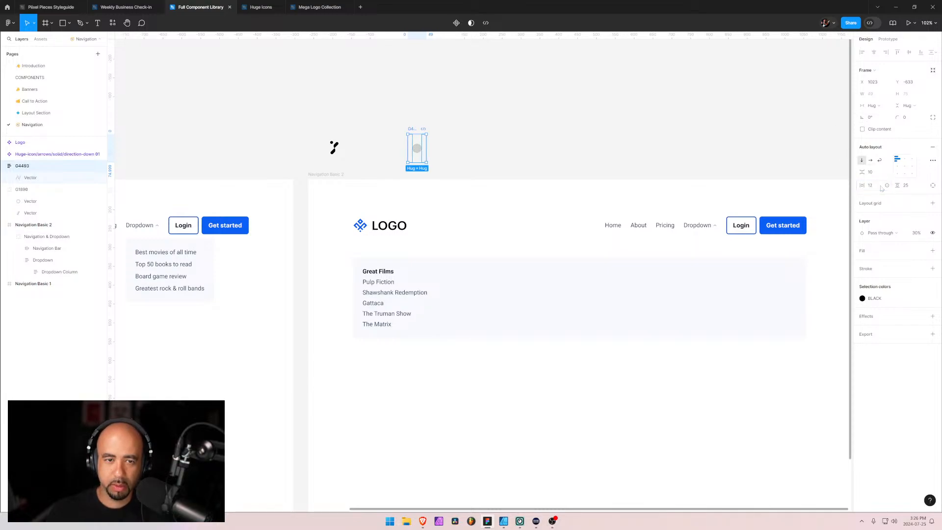
pyautogui.click(907, 186)
pyautogui.write('12')
pyautogui.press('Return')
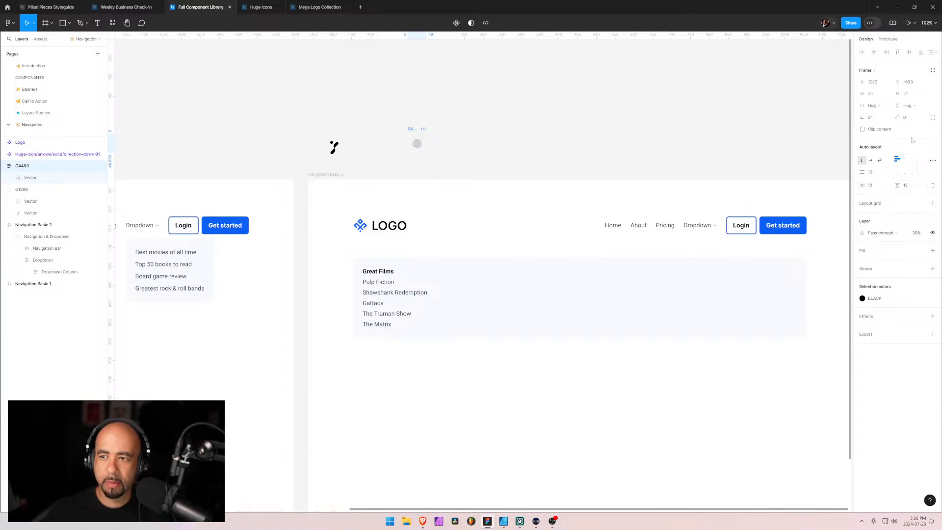
# Round the logo frame's corners with a radius of 50 and add a white FFFFFF fill
pyautogui.click(910, 119)
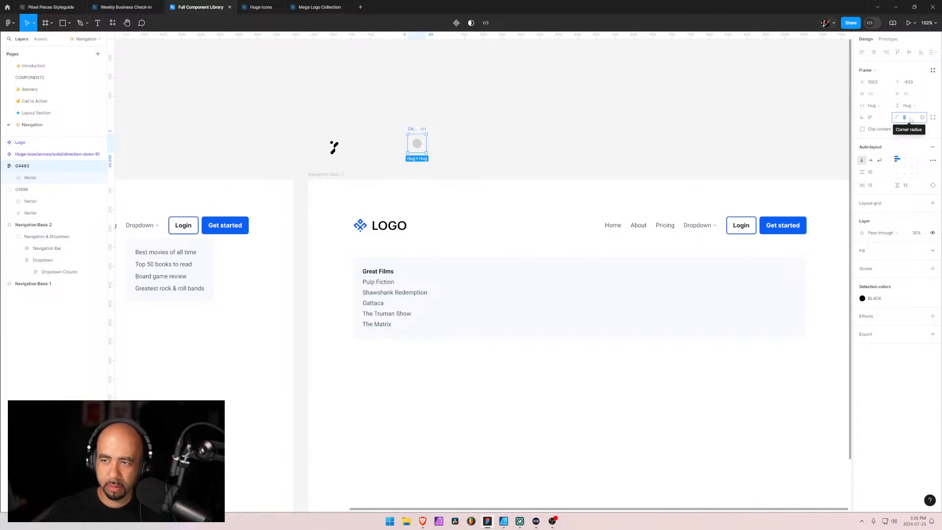
pyautogui.write('50')
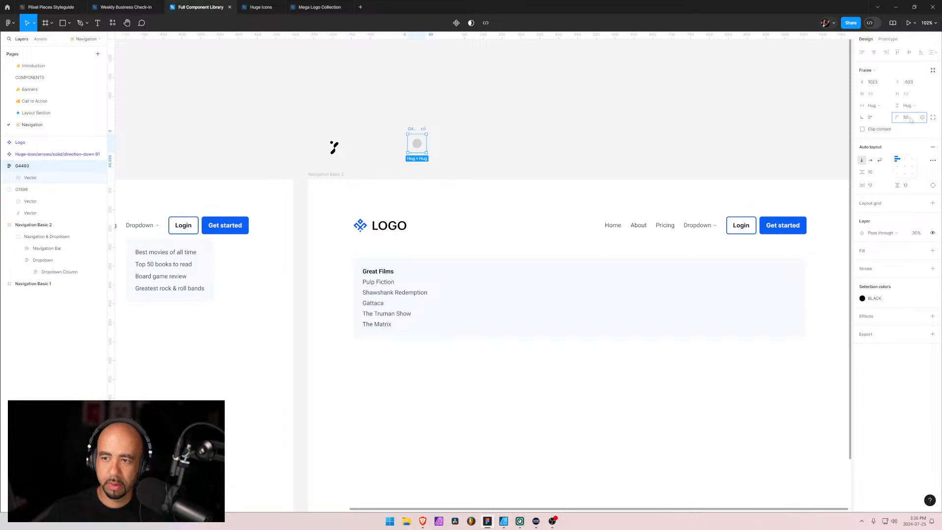
pyautogui.press('Return')
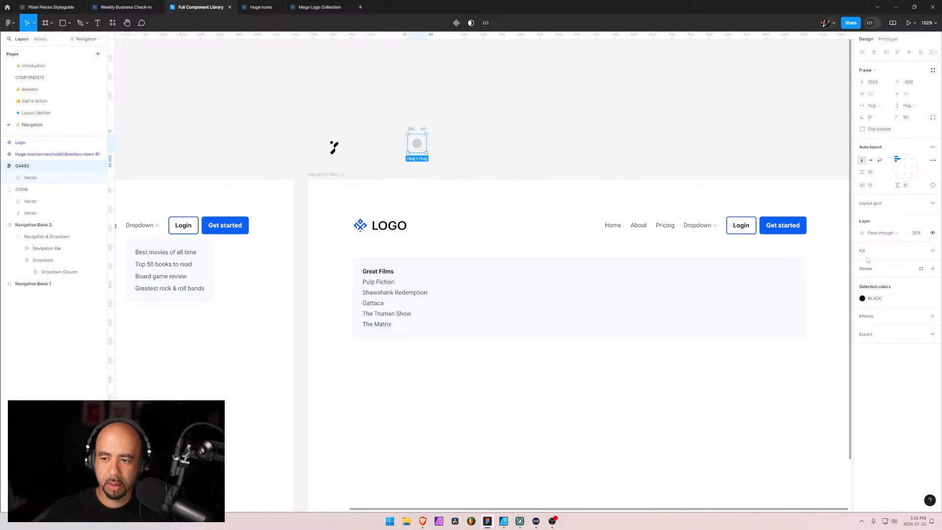
pyautogui.click(933, 250)
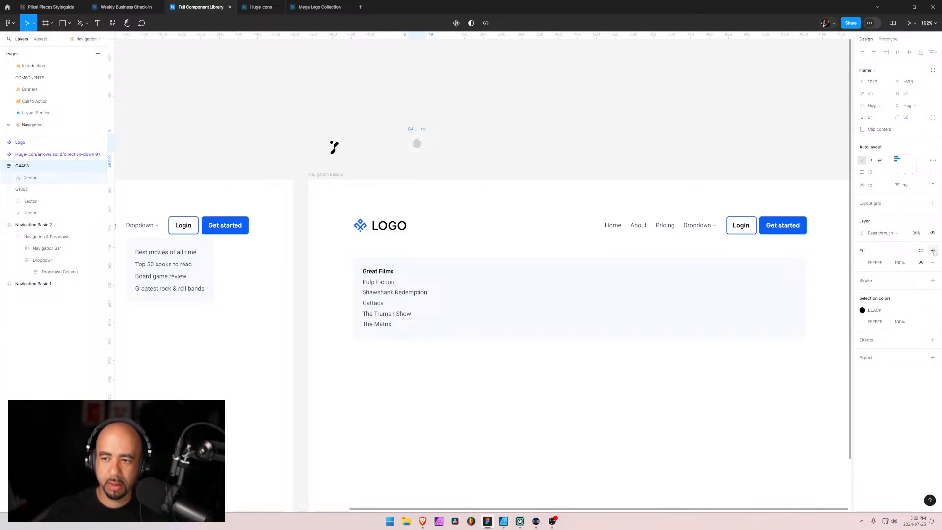
pyautogui.click(864, 263)
pyautogui.click(864, 263)
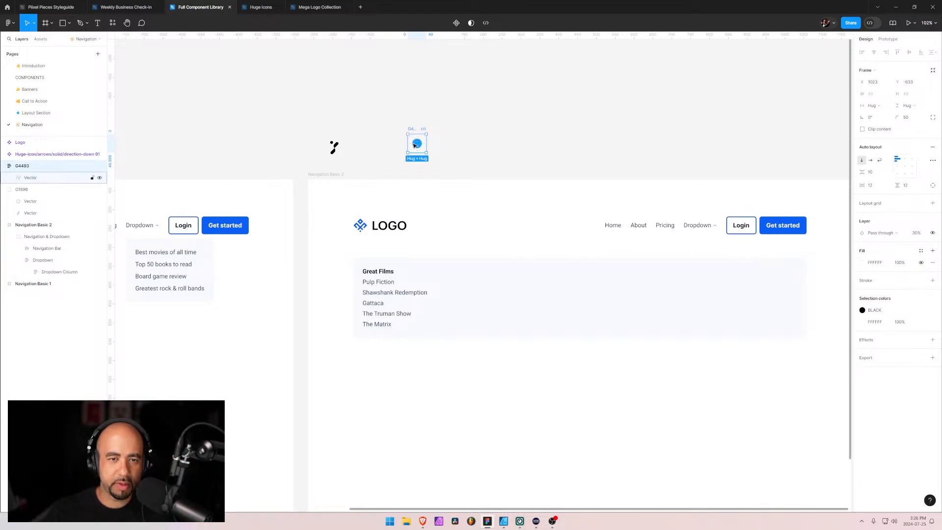
# Make the round logo frame a component and place an instance of it in Navigation Basic 2's dropdown, above the Great Films column
pyautogui.click(4, 165)
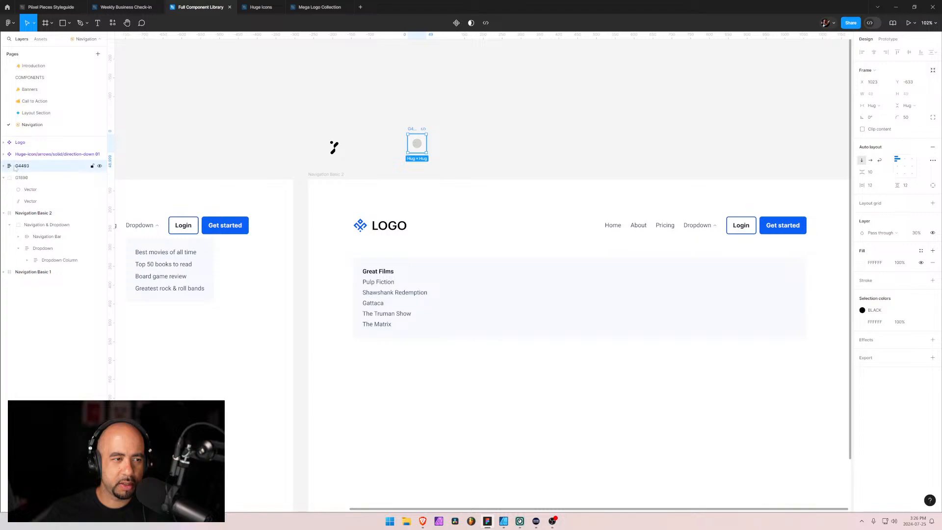
pyautogui.click(457, 23)
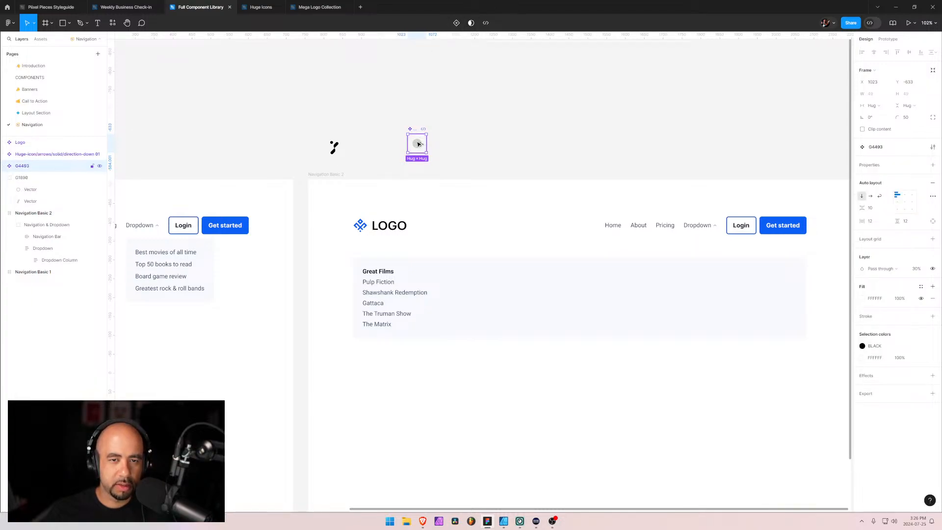
pyautogui.moveTo(417, 143); pyautogui.dragTo(522, 314)
pyautogui.click(485, 293)
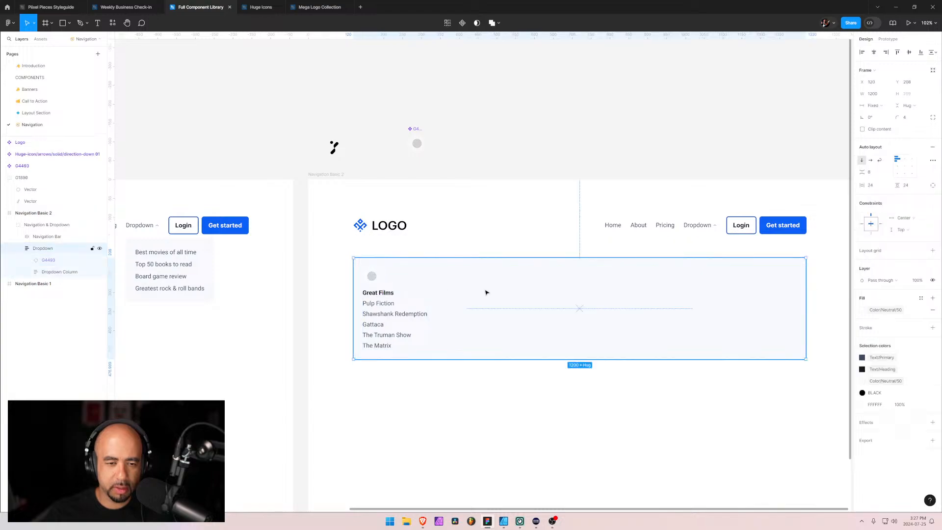
pyautogui.click(373, 277)
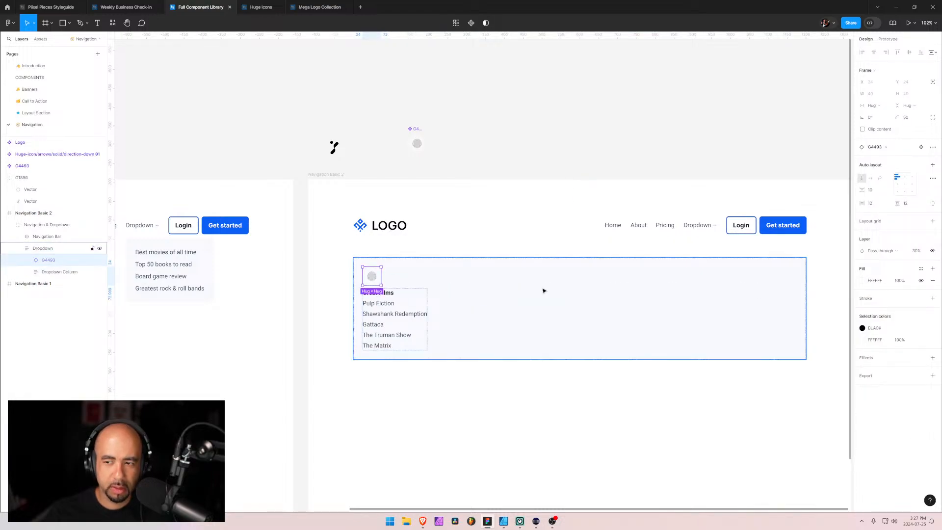
# Set the main round logo component's fill to the Color/Neutral/White library style
pyautogui.click(21, 179)
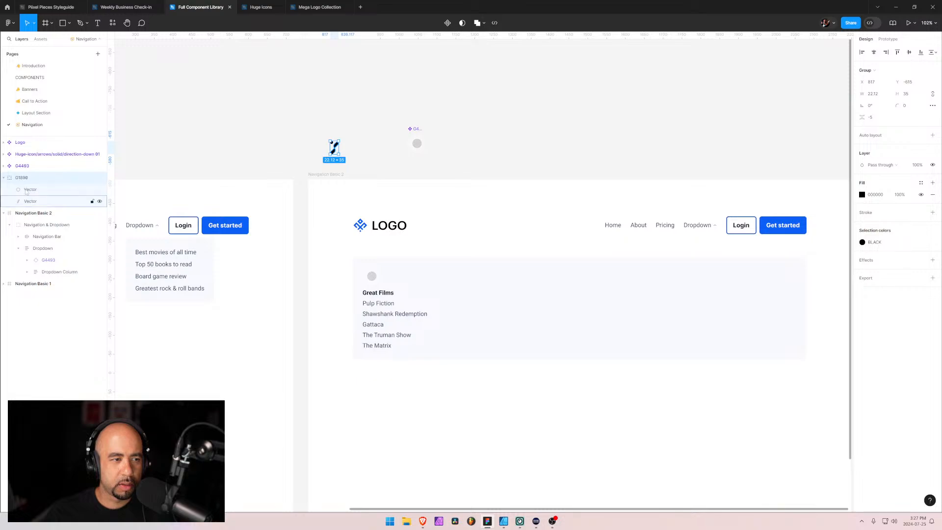
pyautogui.click(17, 169)
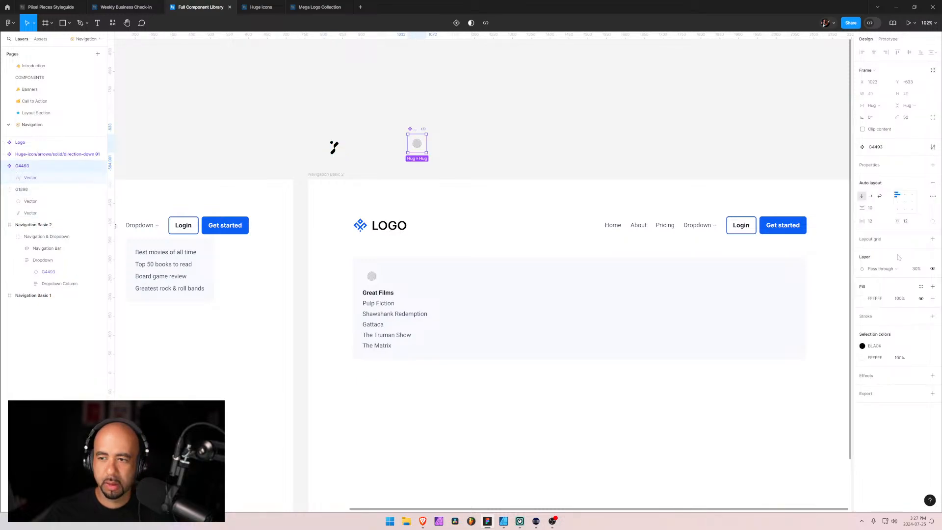
pyautogui.click(863, 298)
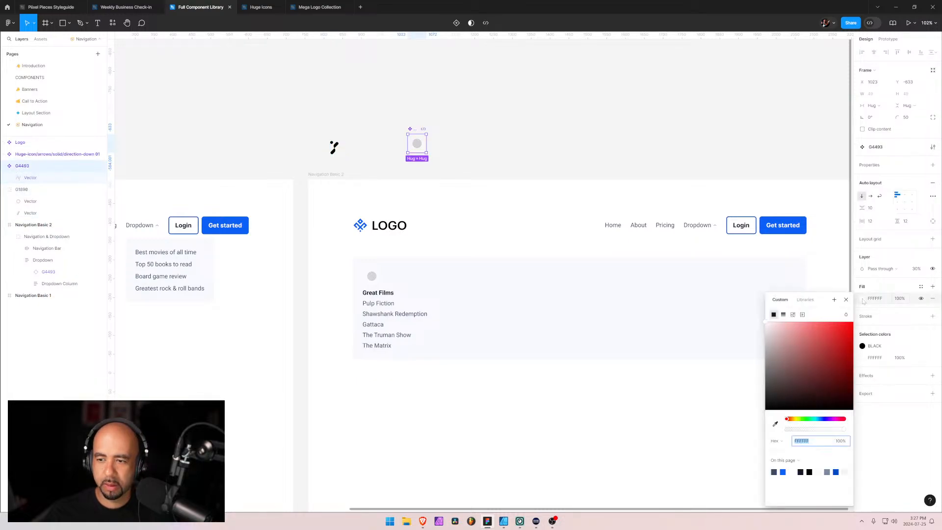
pyautogui.click(805, 299)
pyautogui.scroll(-3, 806, 399)
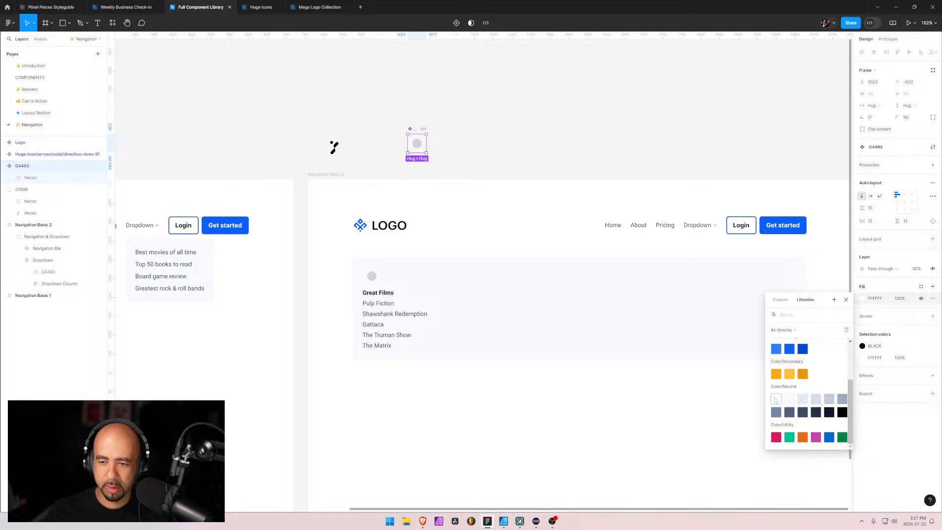
pyautogui.click(781, 399)
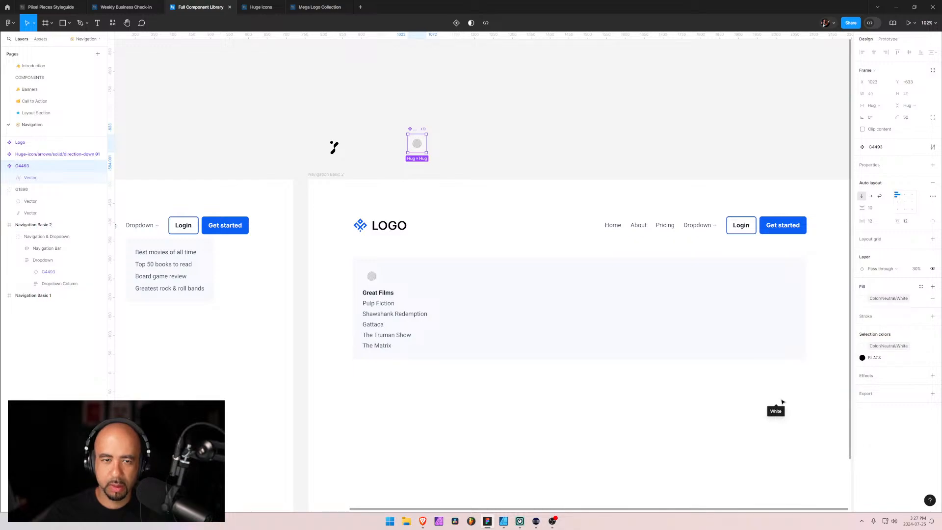
# Replace the round logo component's black with the Color/Primary/700 library style and check its vector
pyautogui.click(862, 358)
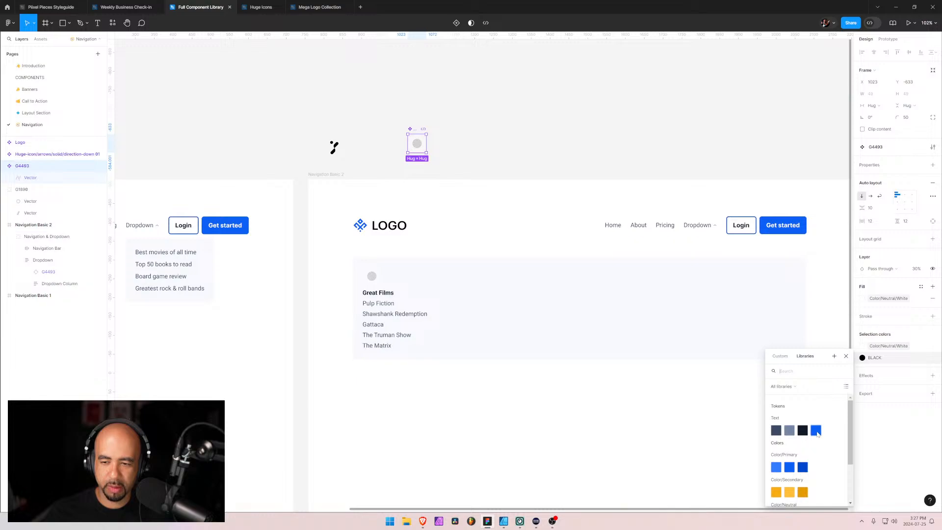
pyautogui.click(787, 468)
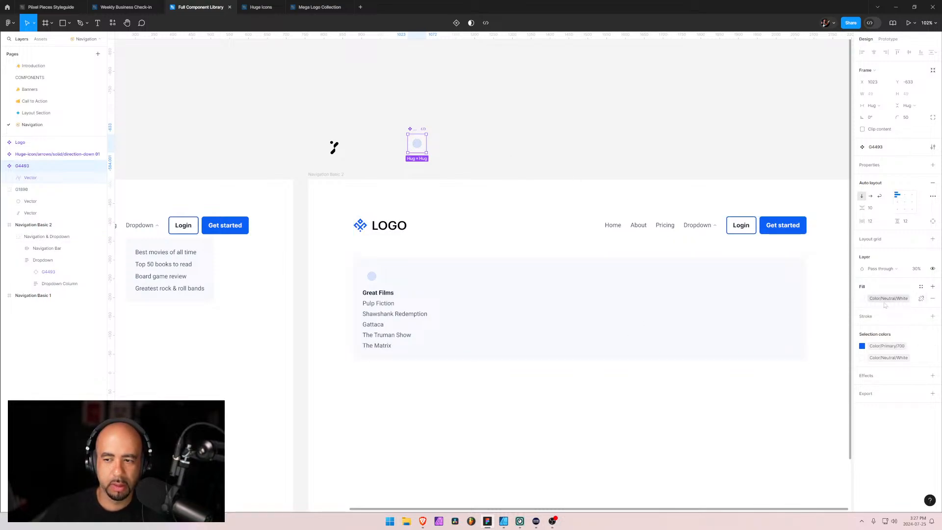
pyautogui.click(26, 179)
pyautogui.click(21, 167)
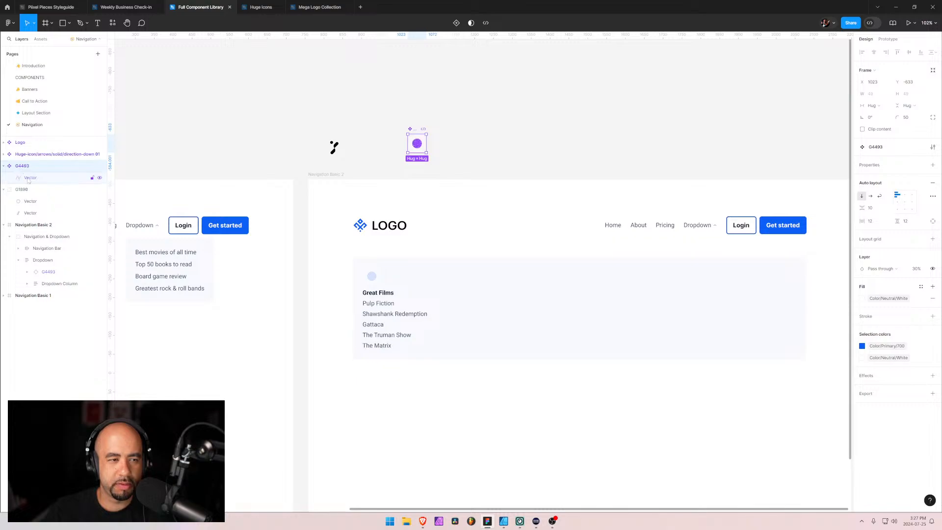
pyautogui.click(23, 177)
pyautogui.click(22, 168)
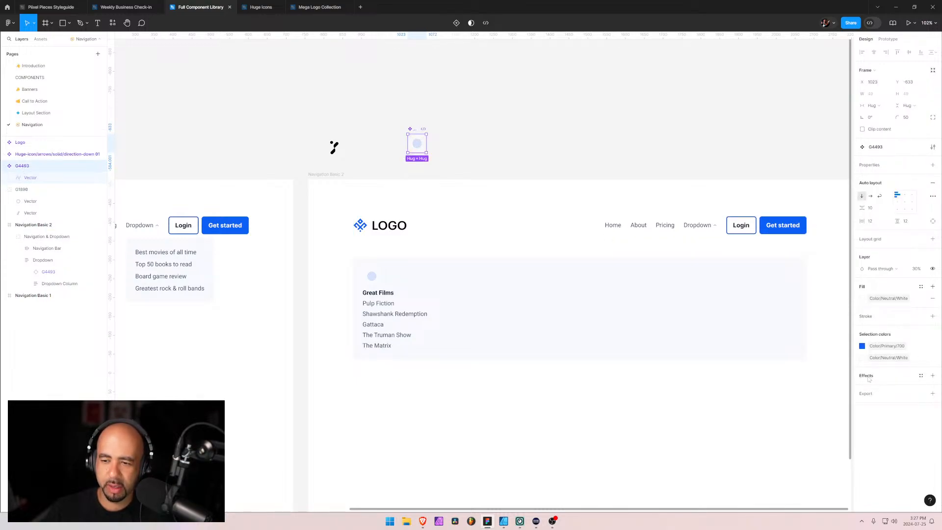
# Remove the round logo component's white fill and add a new solid red fill, FF0E0E
pyautogui.click(932, 298)
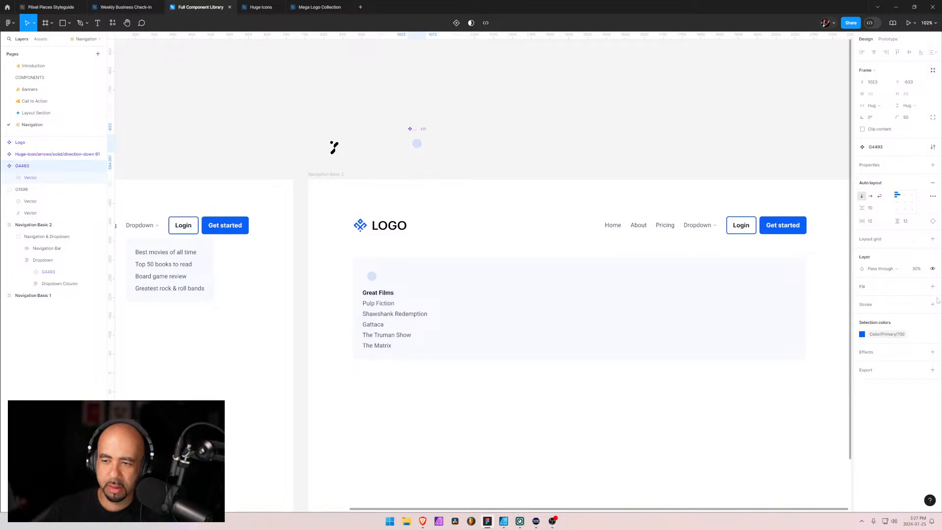
pyautogui.click(932, 287)
pyautogui.click(862, 298)
pyautogui.moveTo(834, 356); pyautogui.dragTo(735, 335)
pyautogui.moveTo(762, 365); pyautogui.dragTo(852, 347)
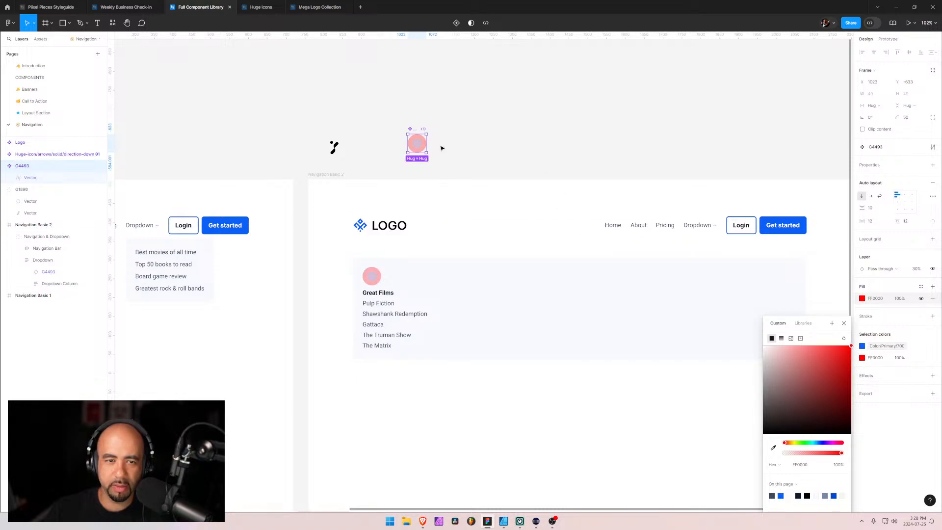
pyautogui.moveTo(832, 355)
pyautogui.mouseDown()
pyautogui.moveTo(837, 362)
pyautogui.moveTo(847, 346)
pyautogui.mouseUp()
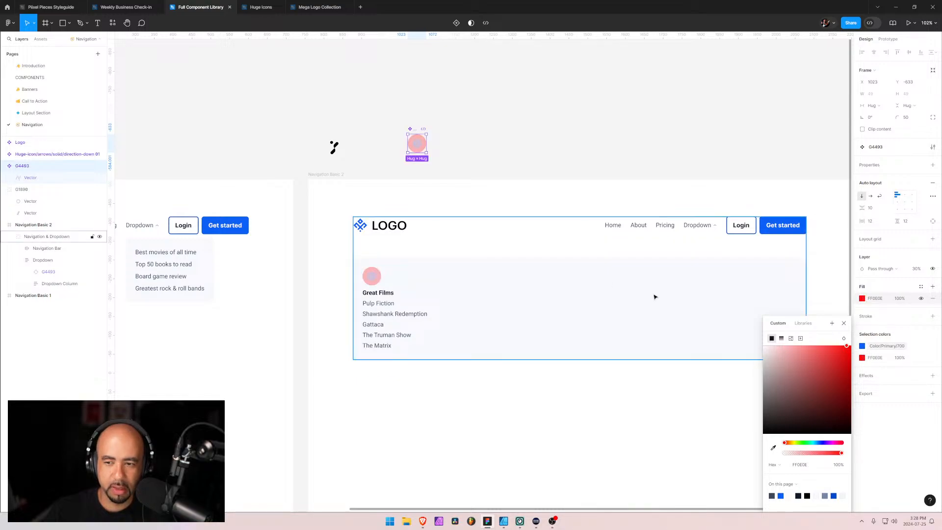
# Change the main round logo component's red fill to solid white, FFFFFF
pyautogui.moveTo(848, 348); pyautogui.dragTo(851, 345)
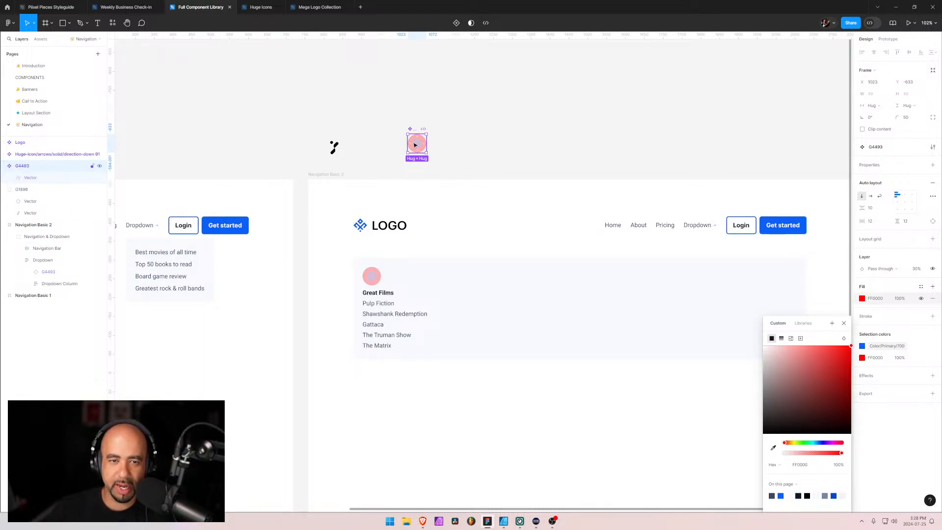
pyautogui.moveTo(795, 358); pyautogui.dragTo(743, 328)
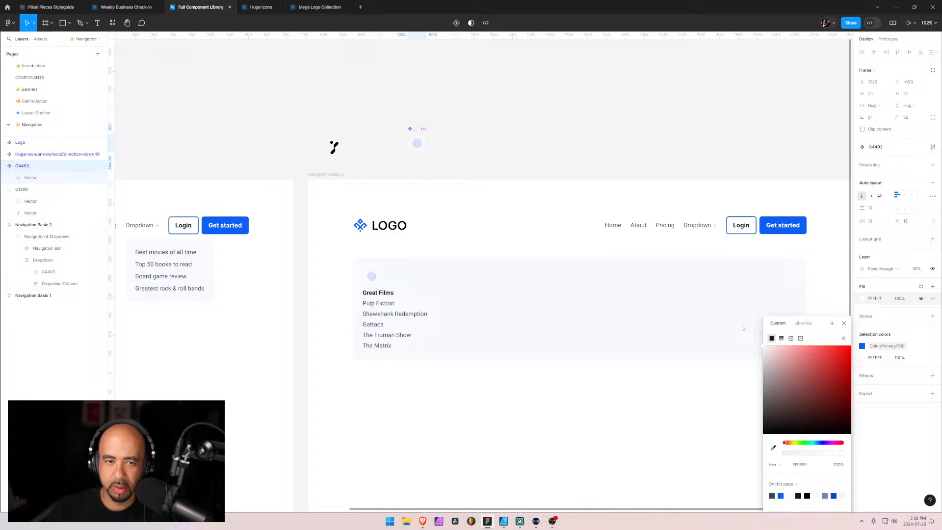
pyautogui.click(844, 323)
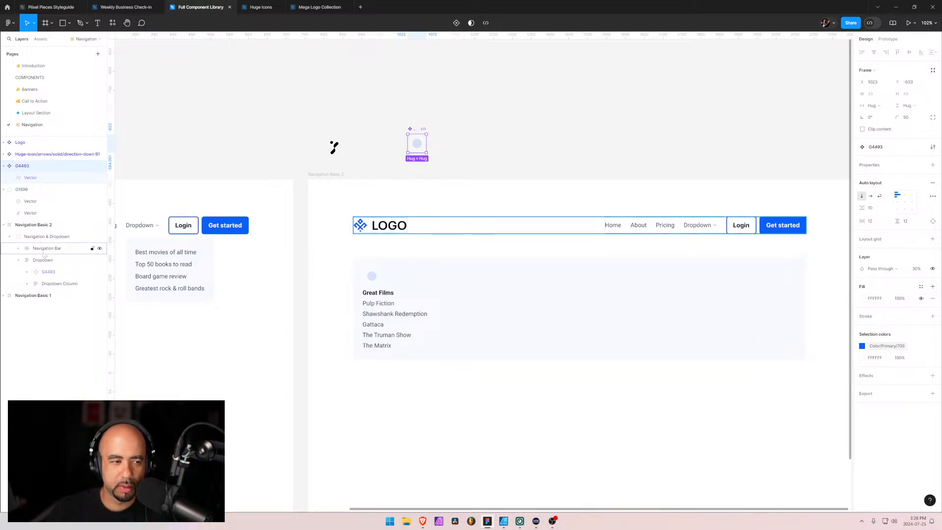
# Set the main round logo component's horizontal and vertical auto layout padding to 12.5
pyautogui.click(45, 274)
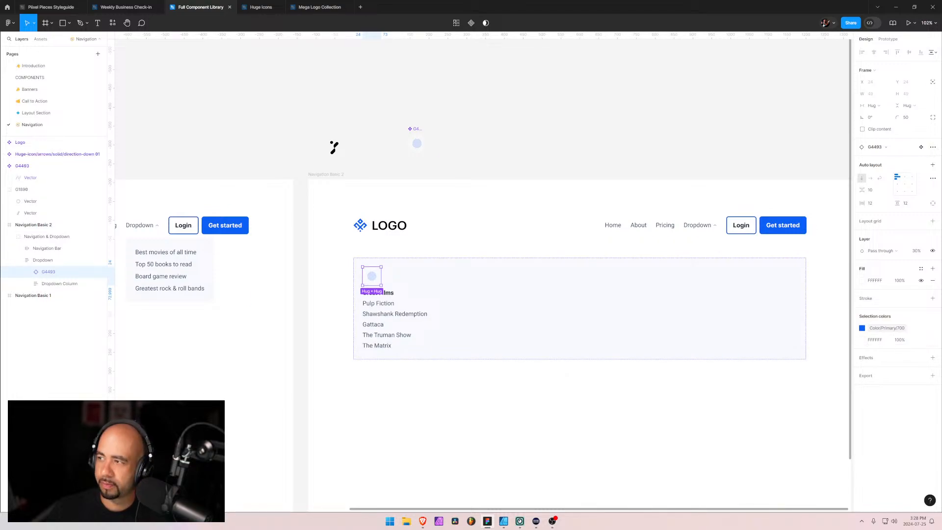
pyautogui.hotkey('alt', 'Tab')
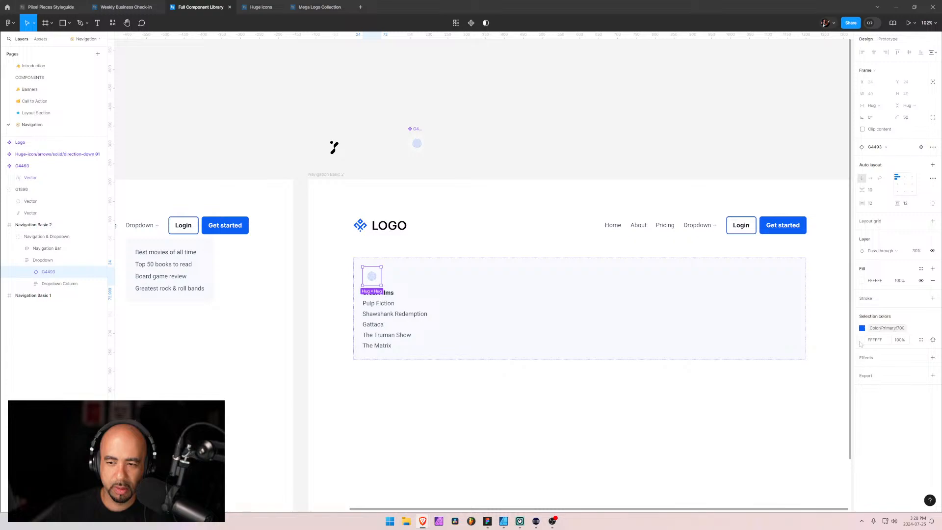
pyautogui.click(422, 145)
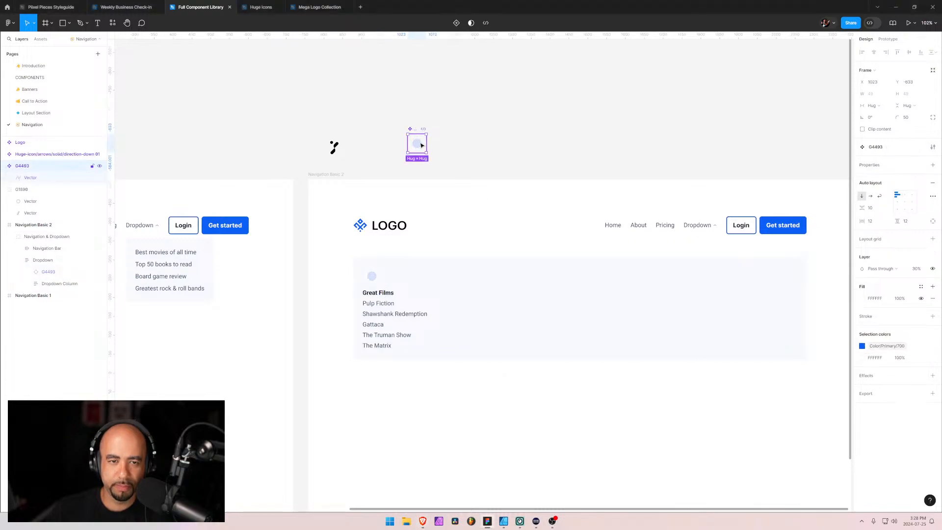
pyautogui.click(28, 180)
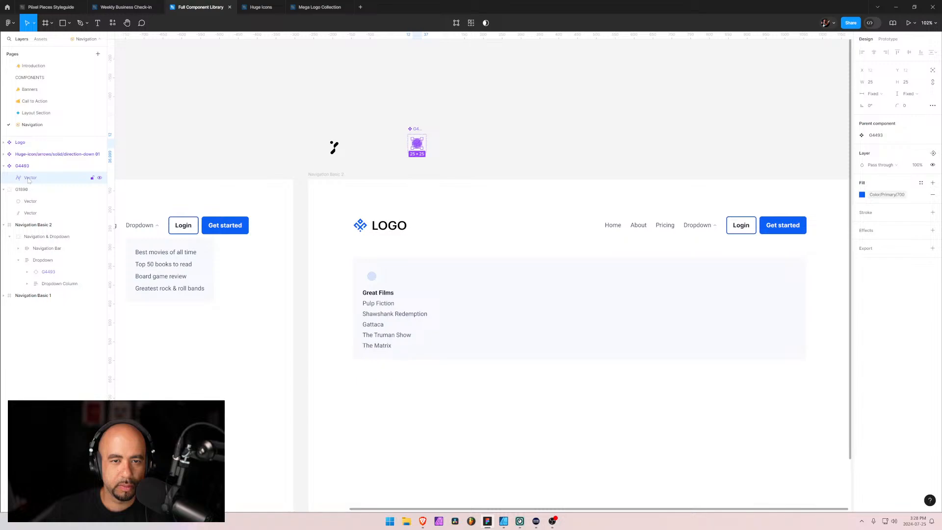
pyautogui.click(27, 167)
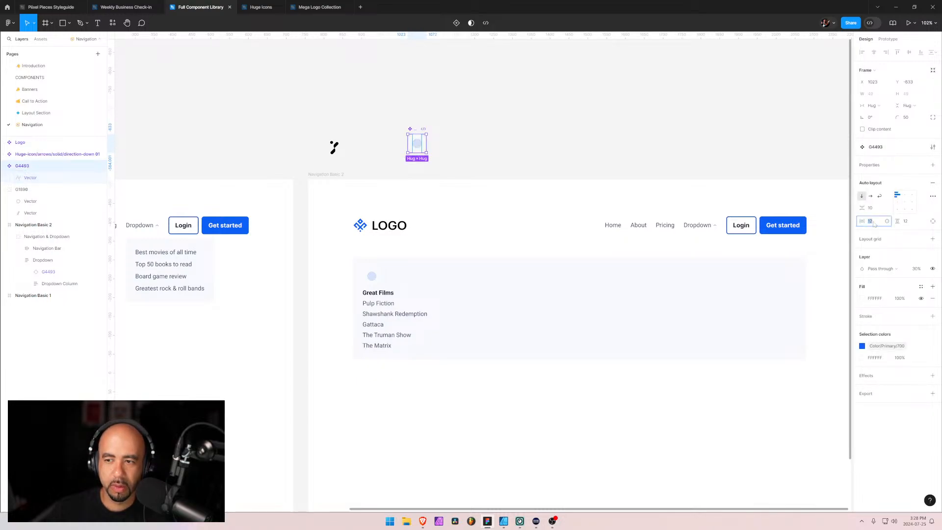
pyautogui.write('12.5')
pyautogui.press('Return')
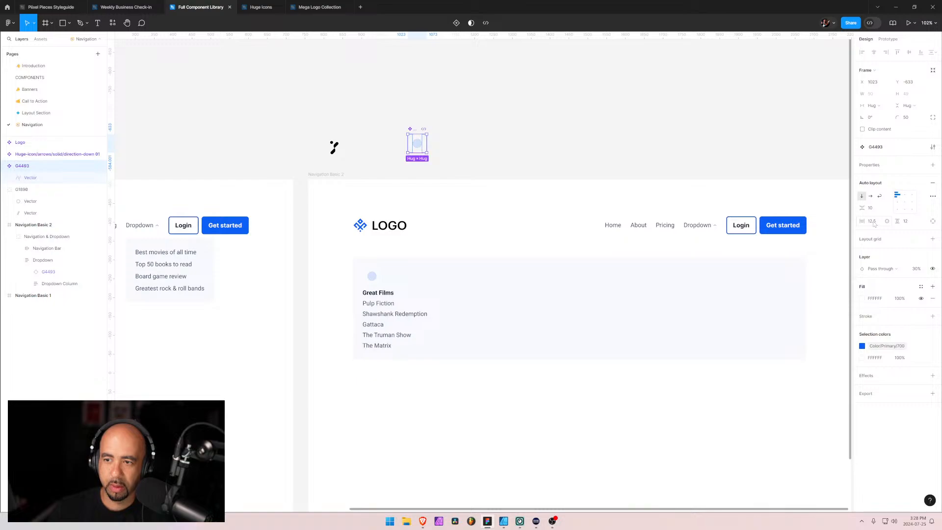
pyautogui.click(914, 224)
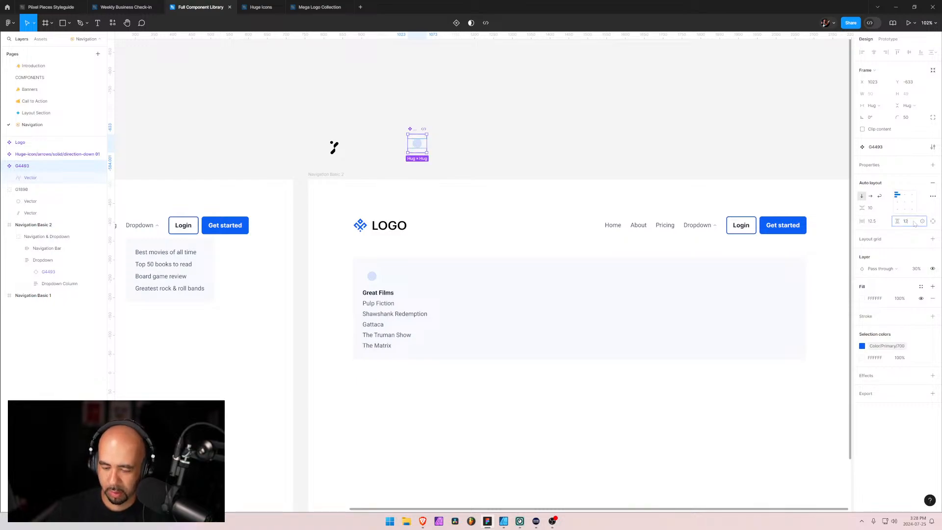
pyautogui.write('12.5')
pyautogui.press('Return')
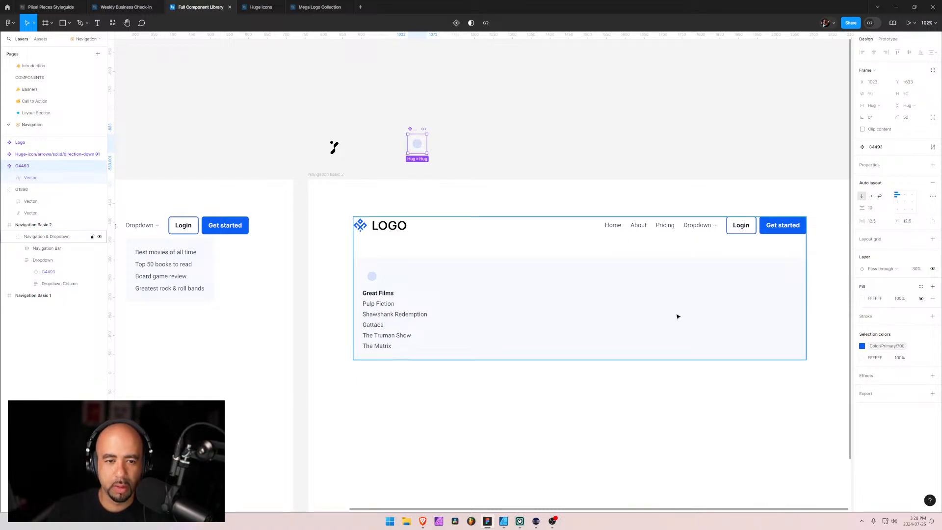
# Set the main round logo component's layer opacity to 100% and check its instance above the Great Films column
pyautogui.scroll(10, 372, 276)
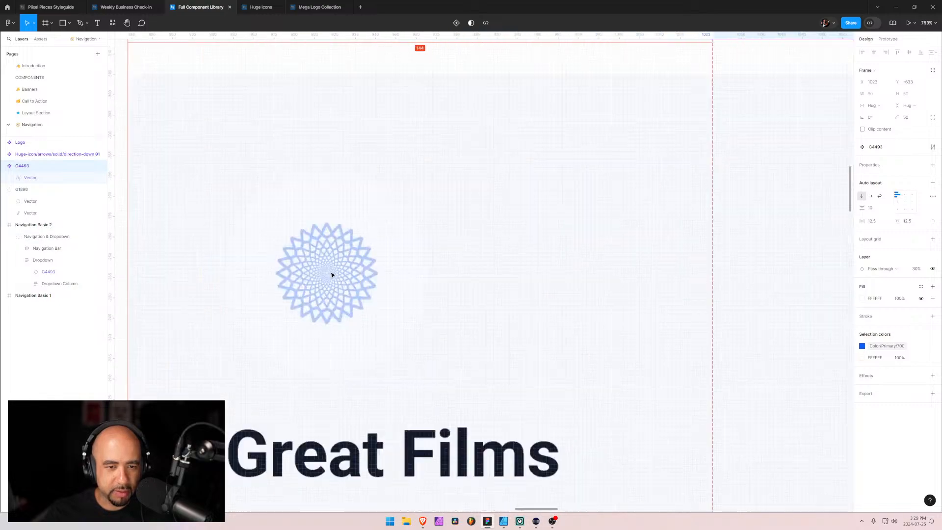
pyautogui.scroll(3, 332, 275)
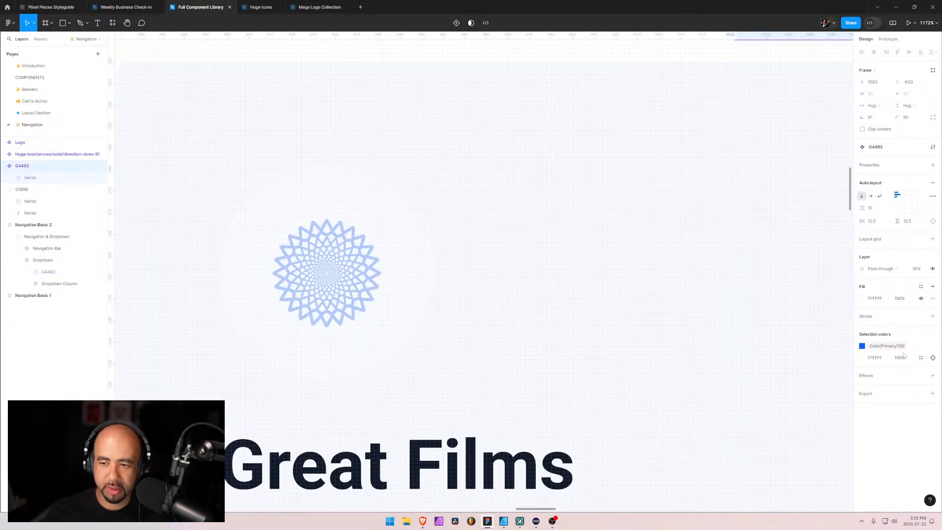
pyautogui.click(922, 270)
pyautogui.write('100')
pyautogui.press('Return')
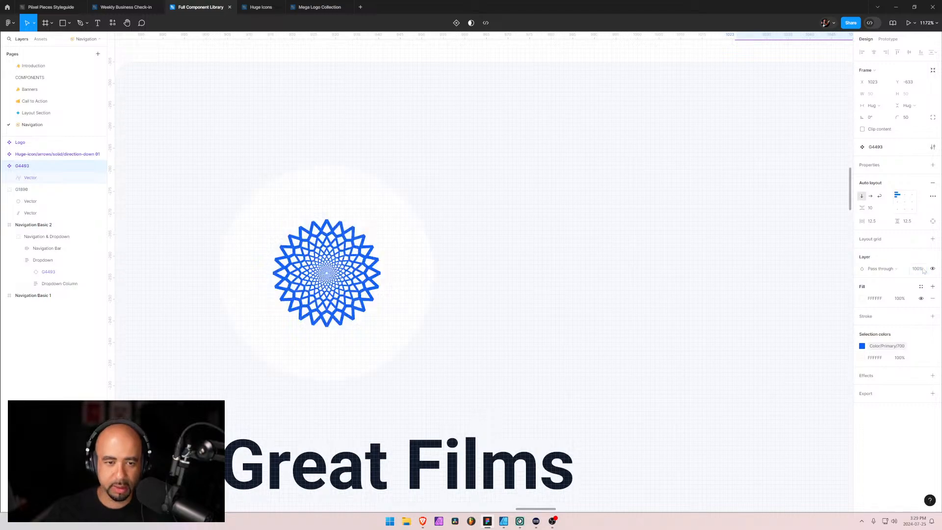
pyautogui.scroll(-10, 647, 259)
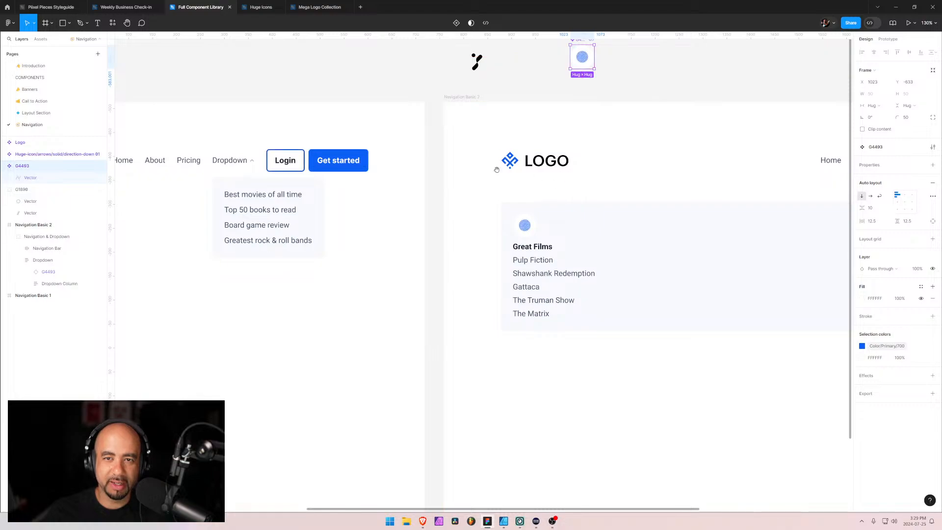
pyautogui.scroll(5, 488, 248)
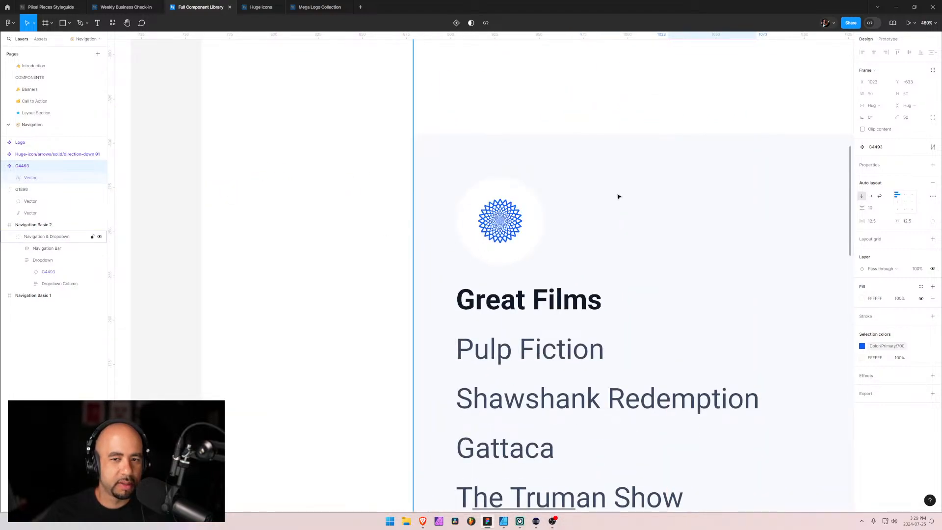
pyautogui.scroll(-5, 593, 199)
pyautogui.scroll(-1, 692, 260)
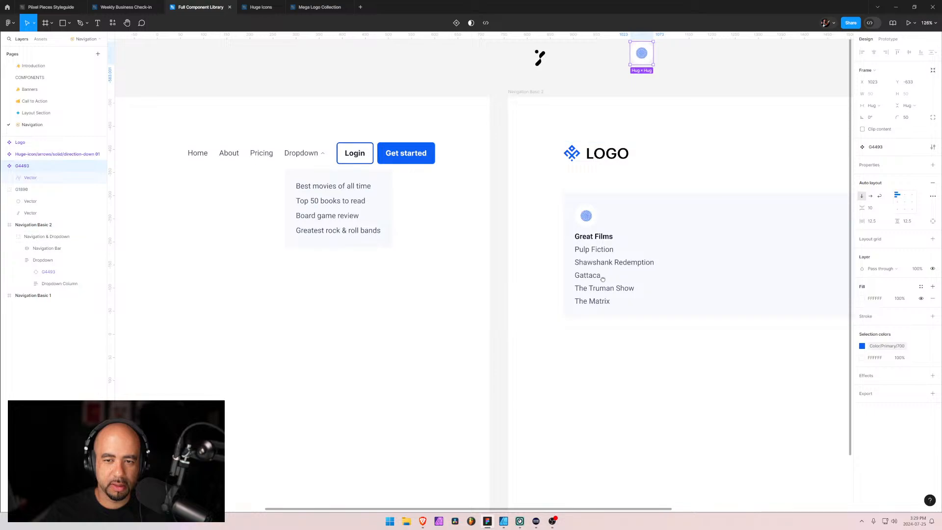
# Rename the main round logo component as Icon Placeholder
pyautogui.moveTo(603, 277); pyautogui.dragTo(396, 319)
pyautogui.click(383, 262)
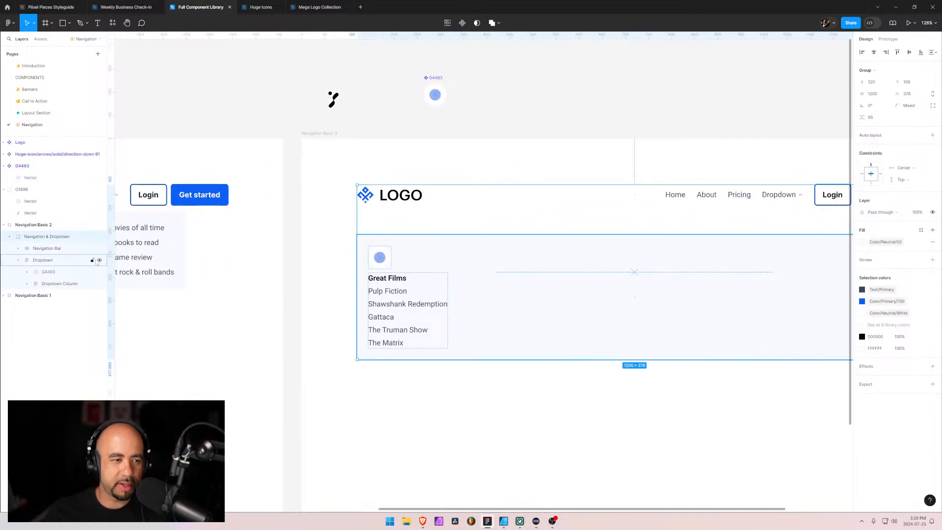
pyautogui.click(48, 271)
pyautogui.click(23, 166)
pyautogui.doubleClick(22, 166)
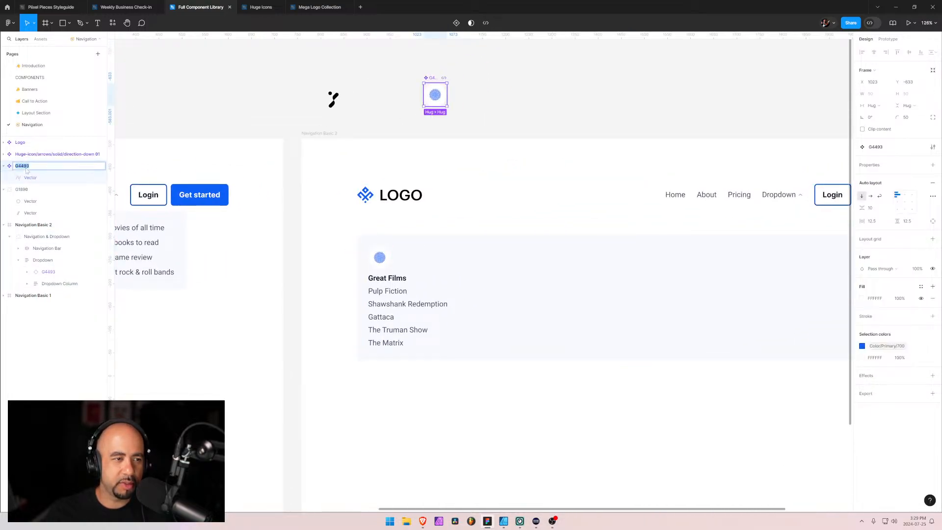
pyautogui.write('Icon Placeholder')
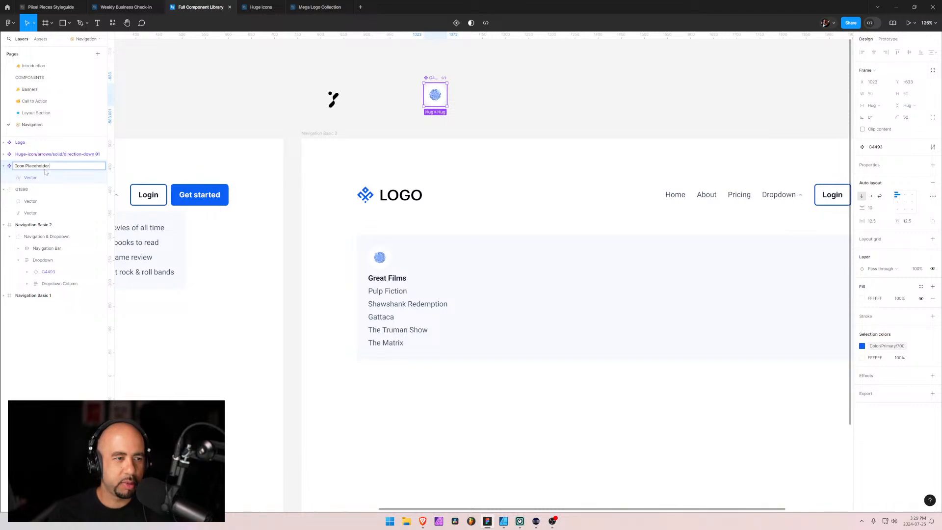
pyautogui.press('Return')
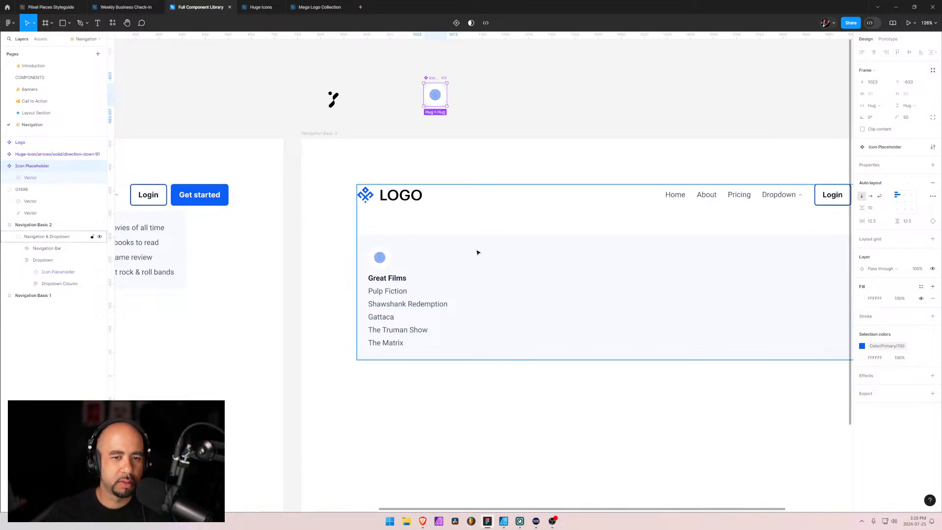
# Rename the main Logo component as Logo Placeholder
pyautogui.doubleClick(36, 146)
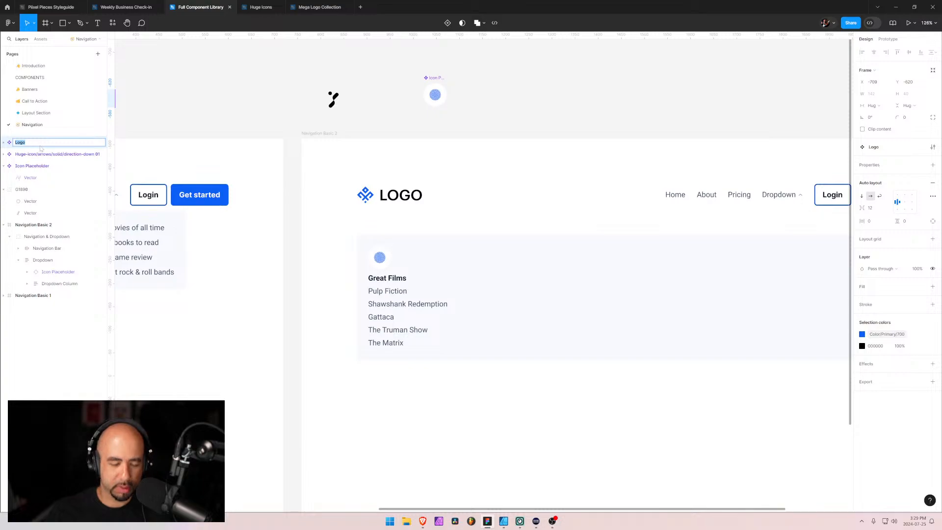
pyautogui.write('Lo')
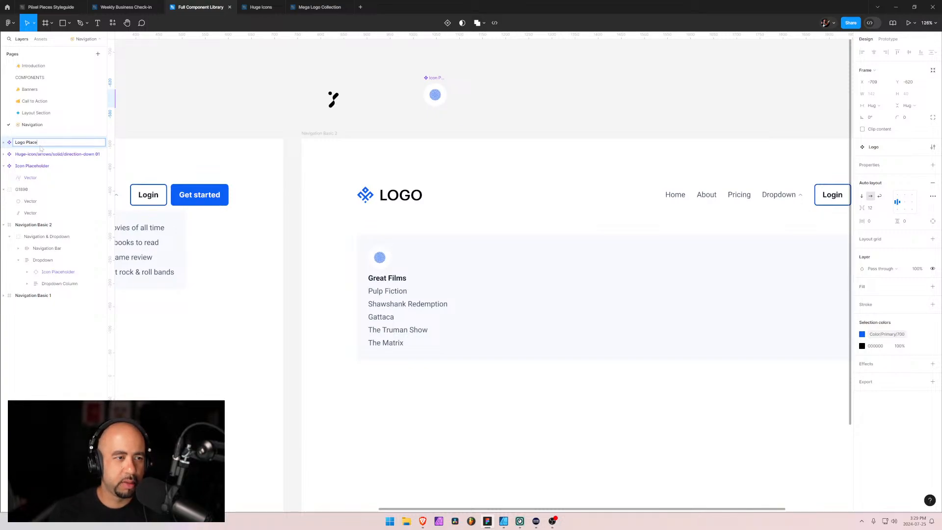
pyautogui.press('Return')
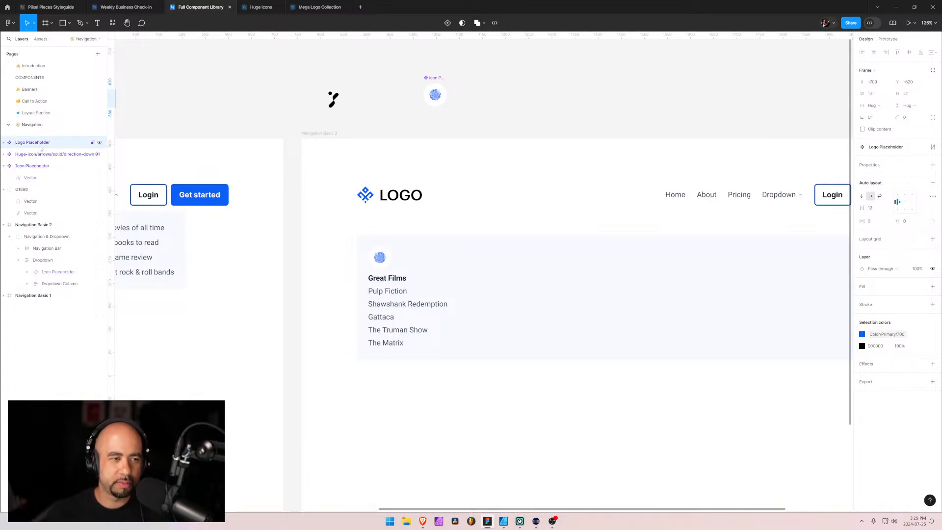
# Rename the Dropdown Column layer in Navigation Basic 2's dropdown as Column Text
pyautogui.click(411, 271)
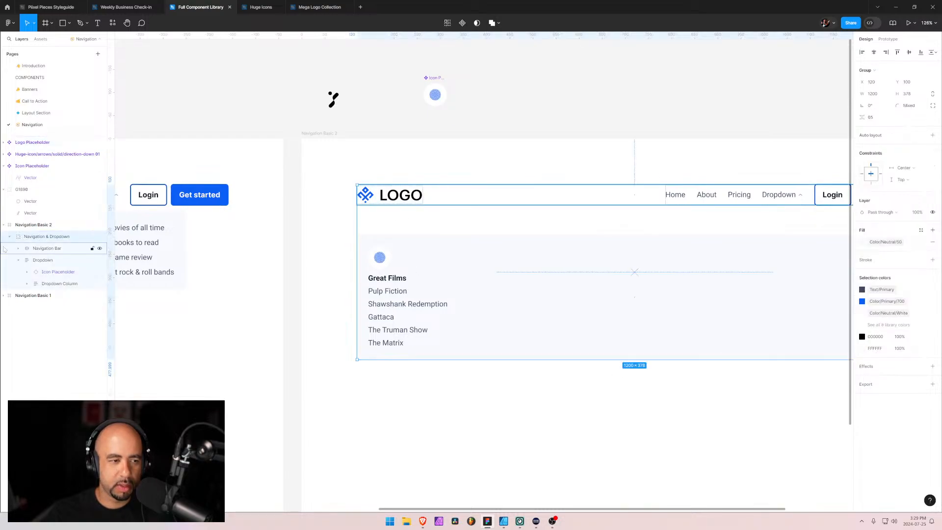
pyautogui.click(50, 275)
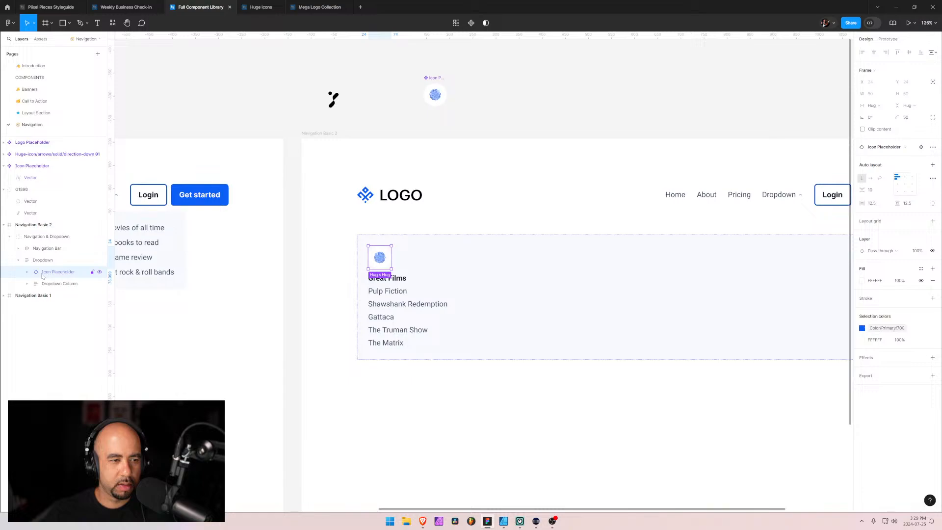
pyautogui.click(40, 284)
pyautogui.click(47, 273)
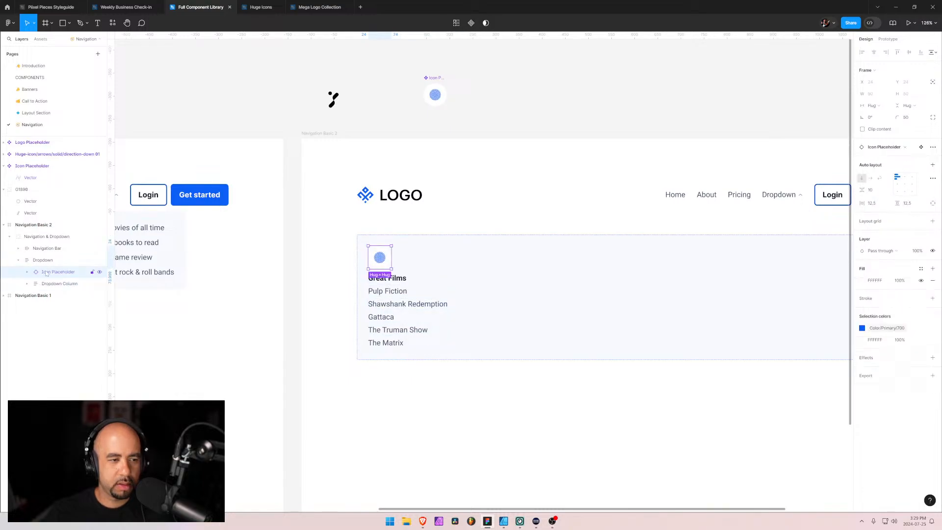
pyautogui.keyDown('shift'); pyautogui.click(51, 285); pyautogui.keyUp('shift')
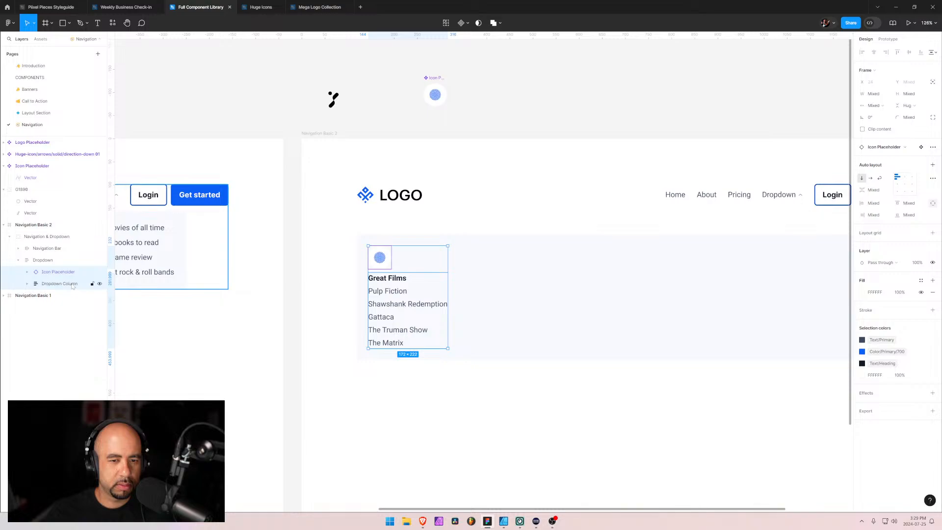
pyautogui.click(28, 284)
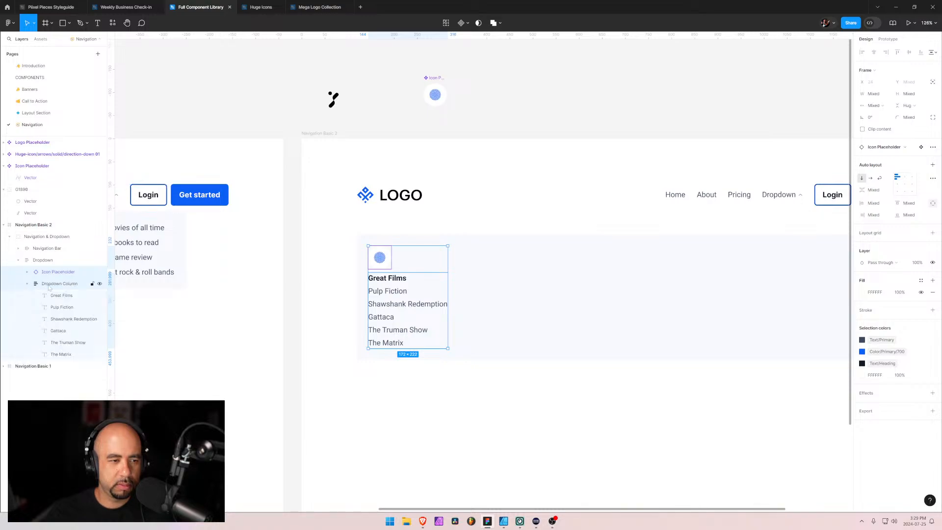
pyautogui.doubleClick(63, 284)
pyautogui.doubleClick(62, 284)
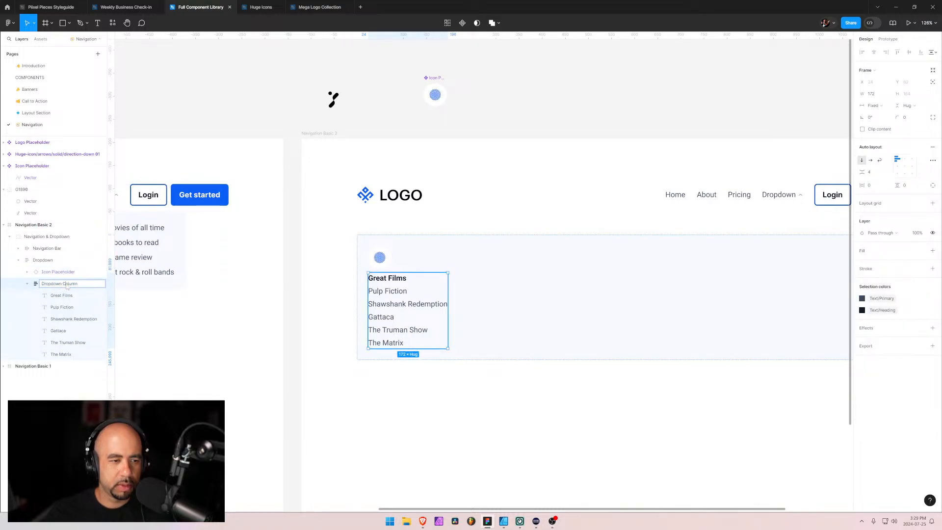
pyautogui.click(63, 285)
pyautogui.moveTo(65, 285); pyautogui.dragTo(27, 287)
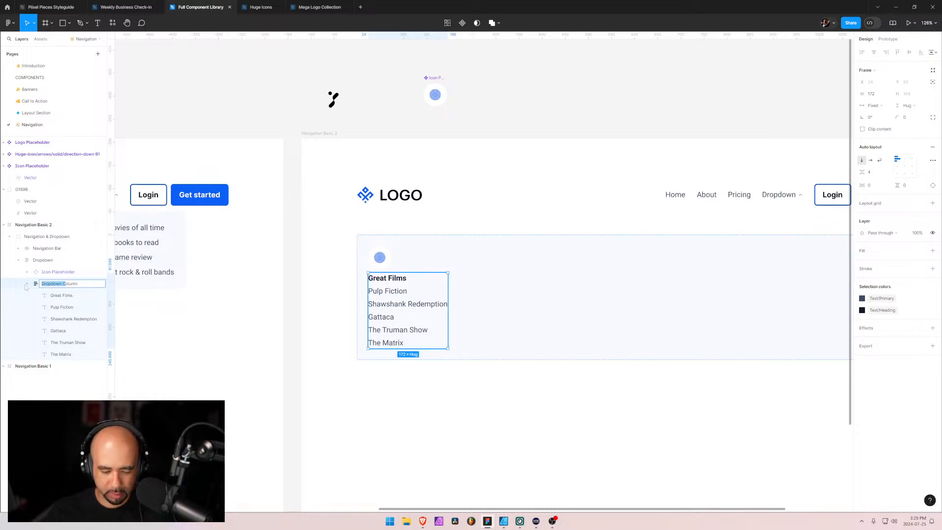
pyautogui.write('Column')
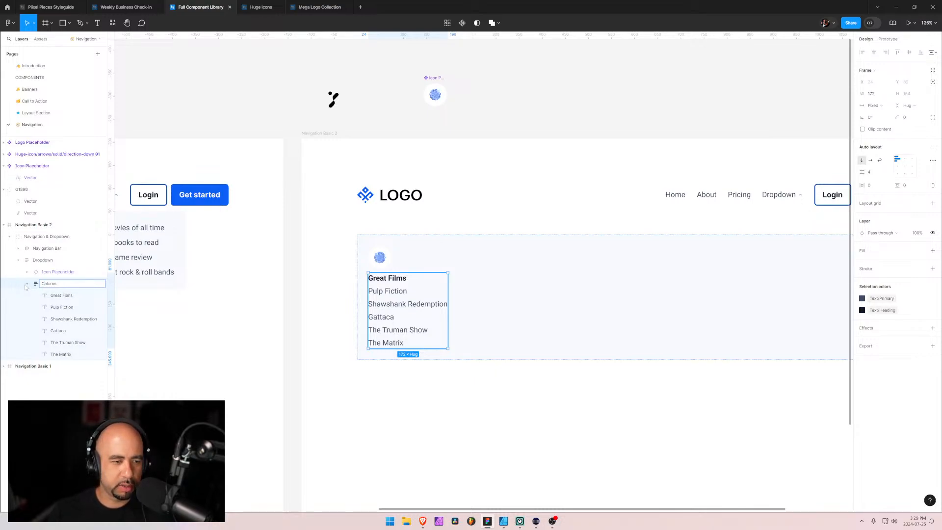
pyautogui.write(' Text')
pyautogui.press('Return')
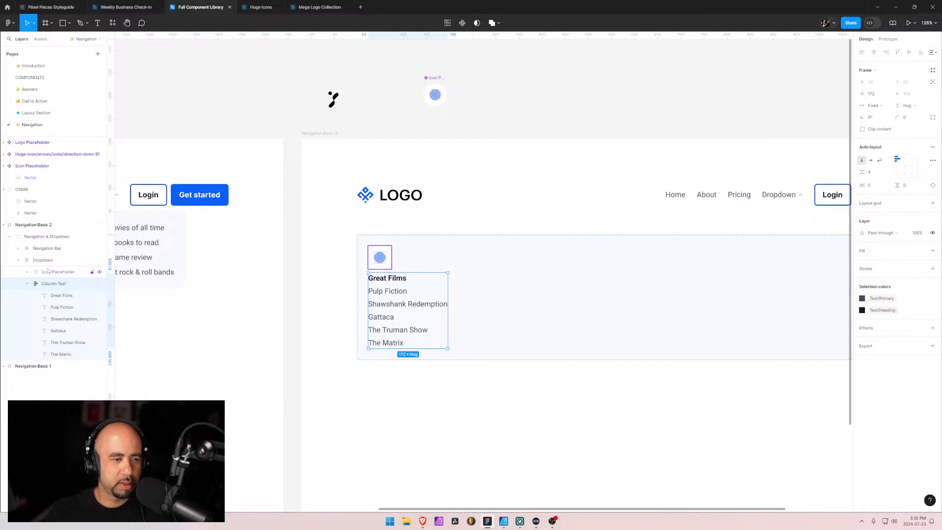
# Wrap the Icon Placeholder instance and the Column Text layer together in an auto layout frame
pyautogui.click(26, 284)
pyautogui.keyDown('shift'); pyautogui.click(46, 276); pyautogui.keyUp('shift')
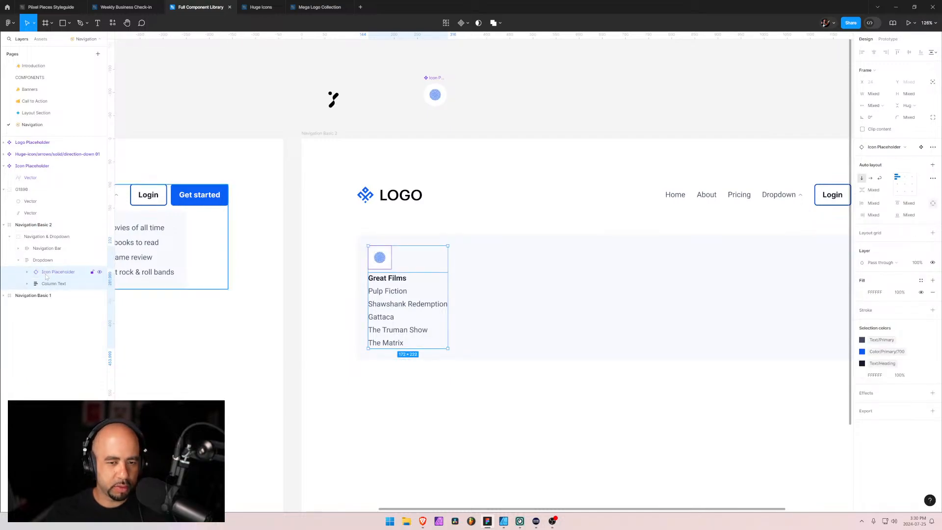
pyautogui.hotkey('shift', 'a')
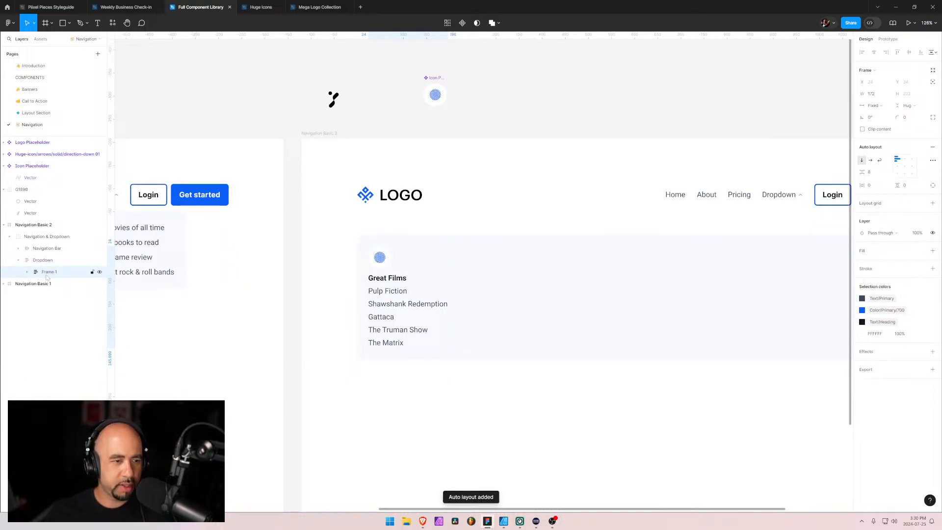
# Rename the new auto layout frame inside Navigation Basic 2's dropdown as Dropdown Column
pyautogui.doubleClick(47, 275)
pyautogui.write('C')
pyautogui.press('BackSpace')
pyautogui.press('BackSpace')
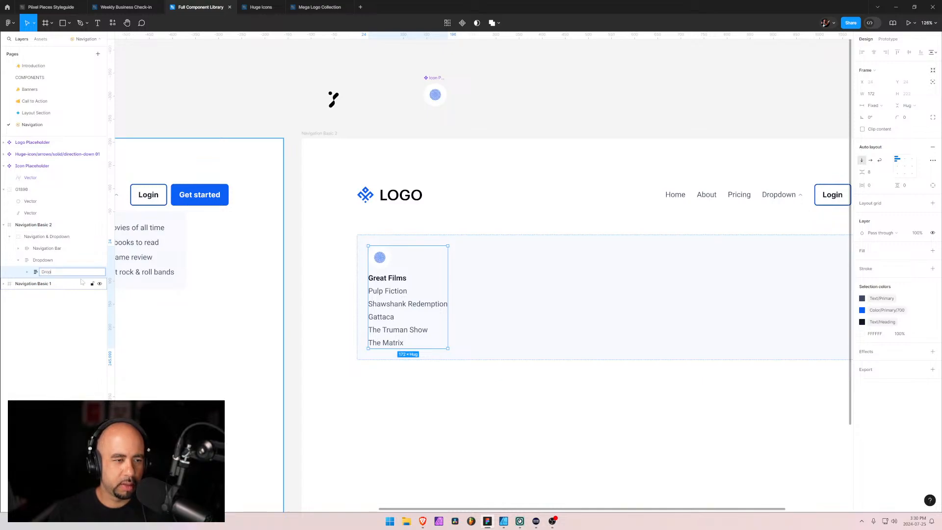
pyautogui.press('Return')
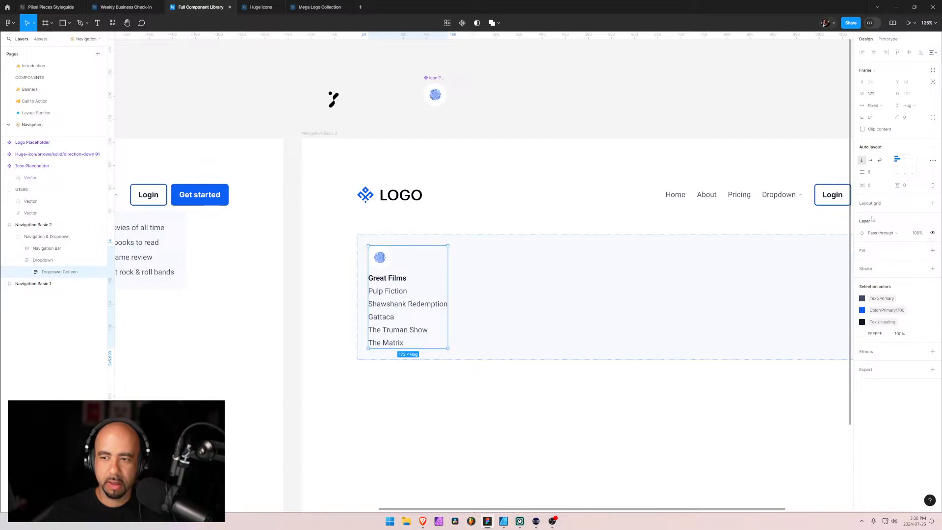
# Set the Dropdown Column's vertical gap between the icon and the text to 16
pyautogui.moveTo(862, 172); pyautogui.dragTo(870, 173)
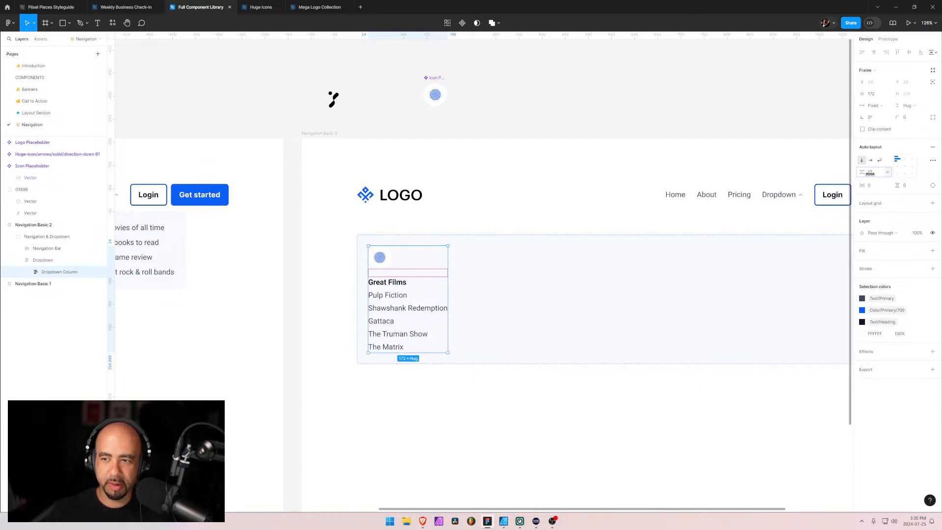
pyautogui.click(873, 175)
pyautogui.write('166')
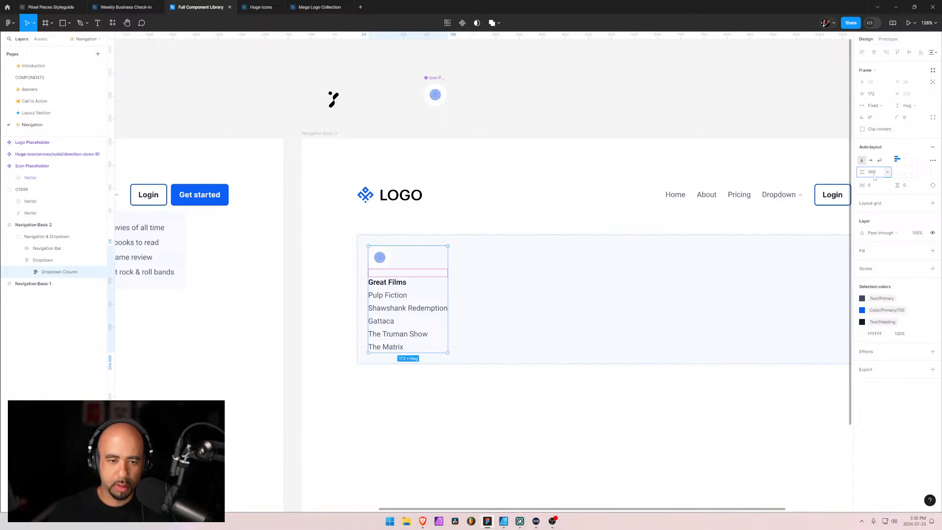
pyautogui.press('Return')
pyautogui.click(877, 176)
pyautogui.write('16')
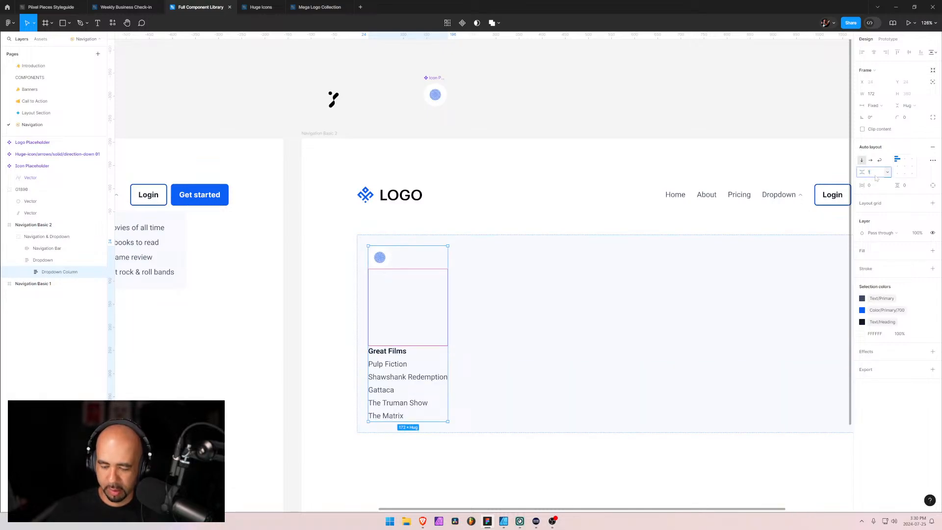
pyautogui.press('Return')
pyautogui.click(397, 418)
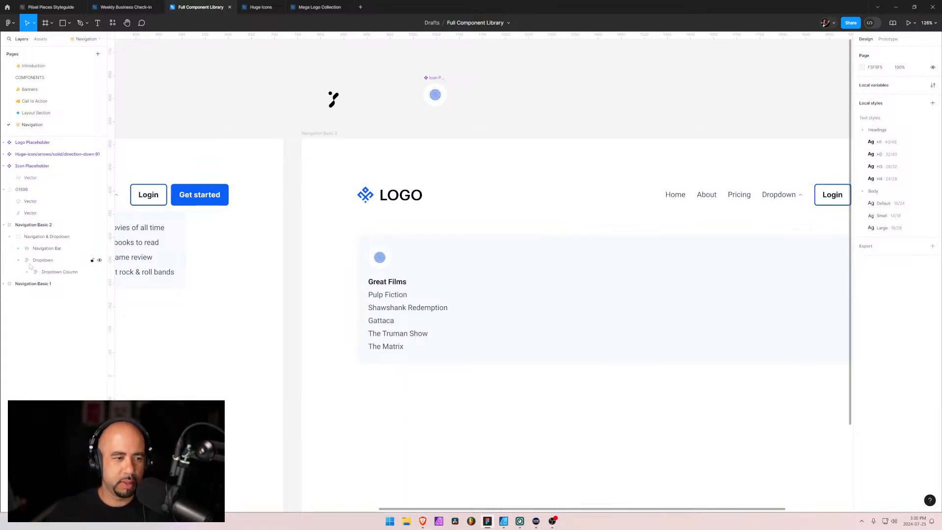
# Duplicate the Dropdown Column and lay out the Dropdown frame's columns horizontally with automatic spacing
pyautogui.click(44, 272)
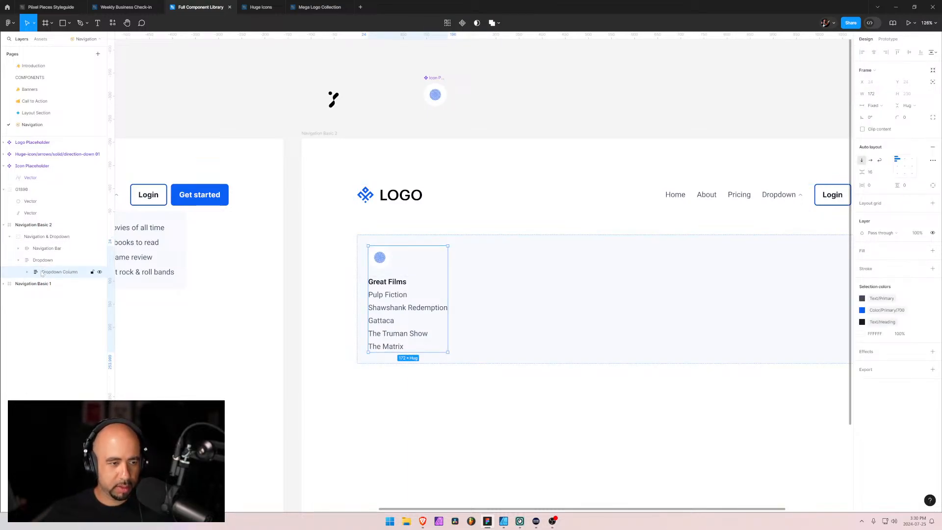
pyautogui.hotkey('ctrl', 'd')
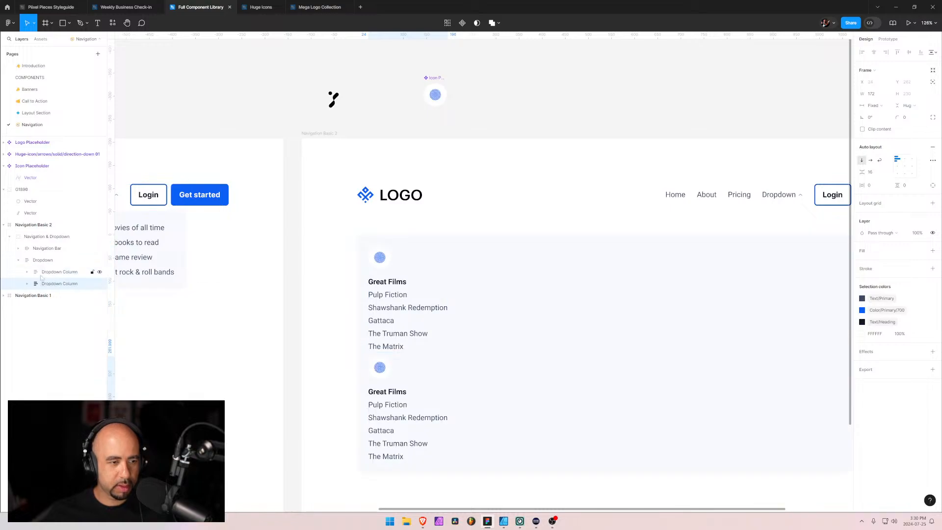
pyautogui.click(41, 260)
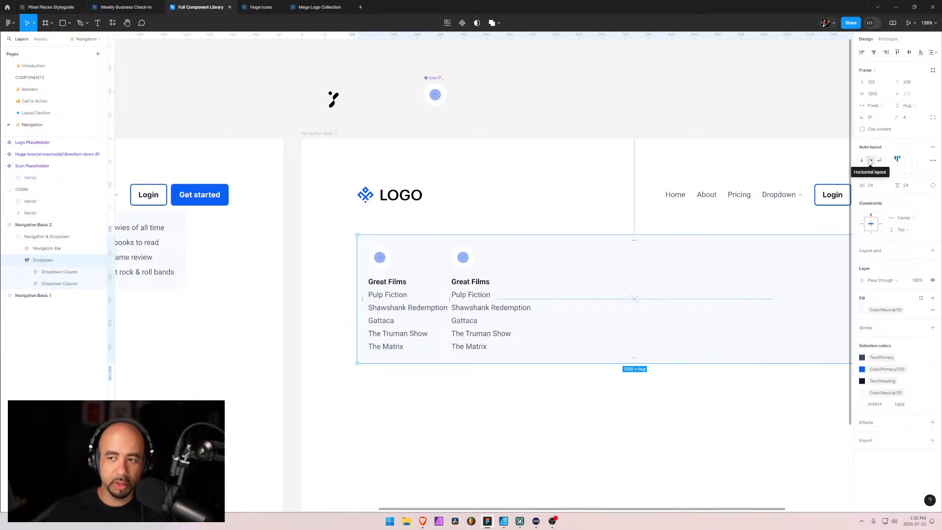
pyautogui.doubleClick(905, 161)
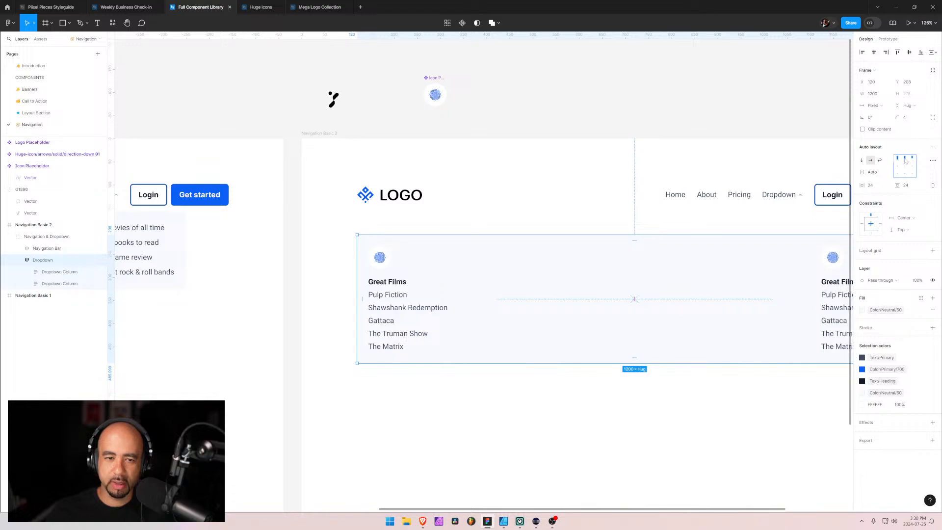
pyautogui.moveTo(653, 300); pyautogui.dragTo(562, 298)
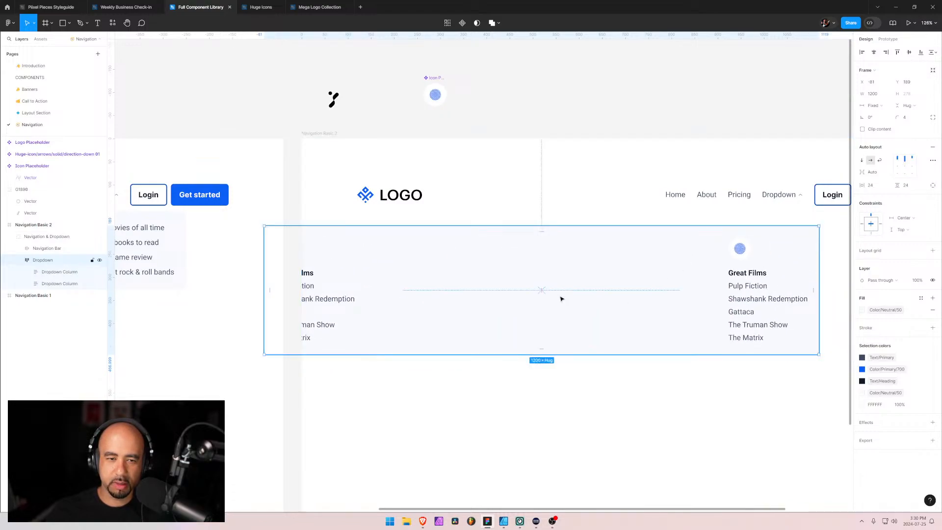
pyautogui.moveTo(616, 412); pyautogui.dragTo(394, 362)
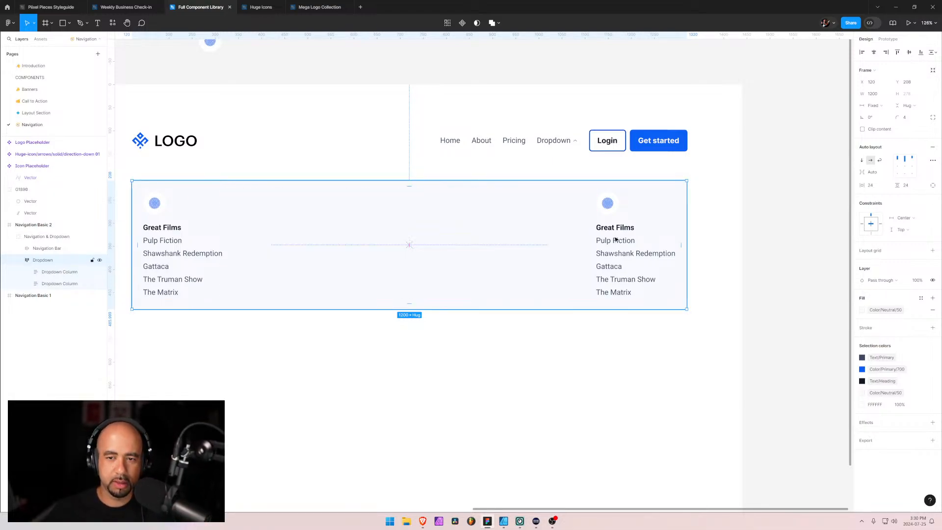
# Change the duplicated column's Great Films heading to Rock Bands
pyautogui.moveTo(422, 522)
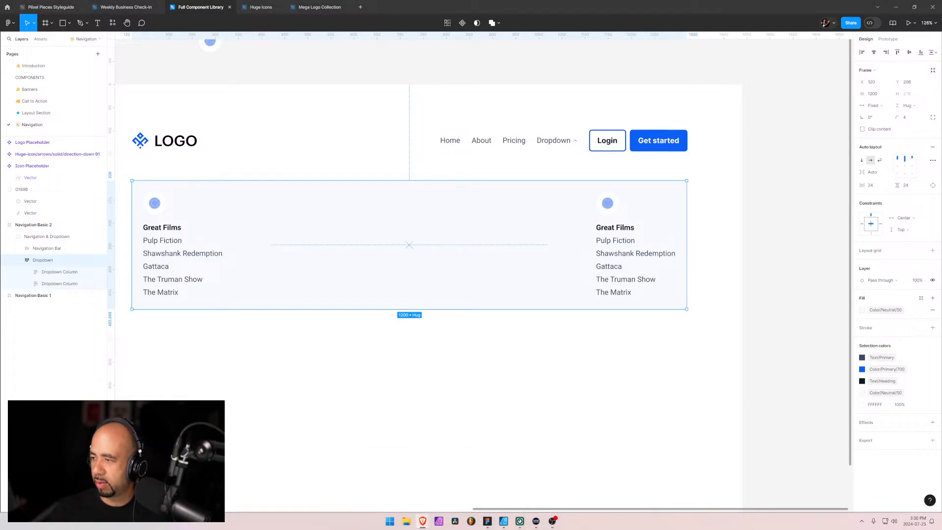
pyautogui.doubleClick(622, 229)
pyautogui.doubleClick(622, 229)
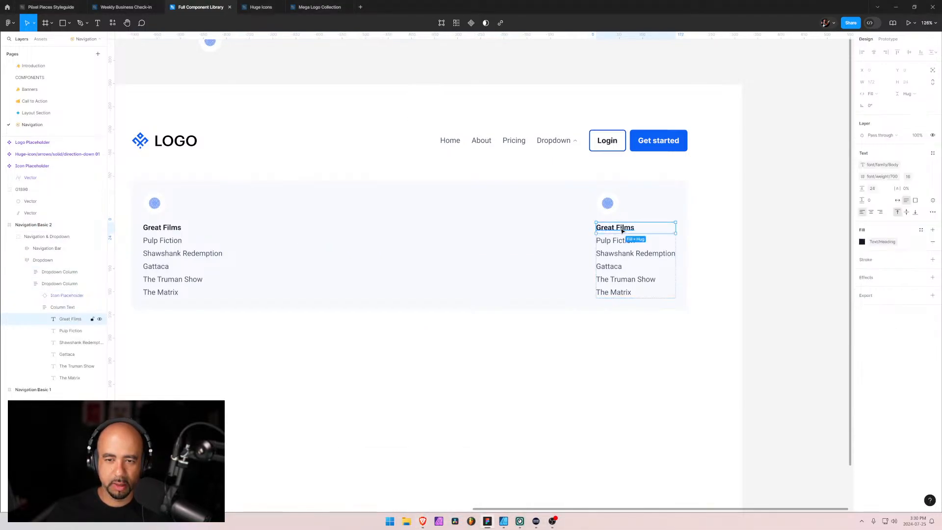
pyautogui.press('Return')
pyautogui.write('Rock')
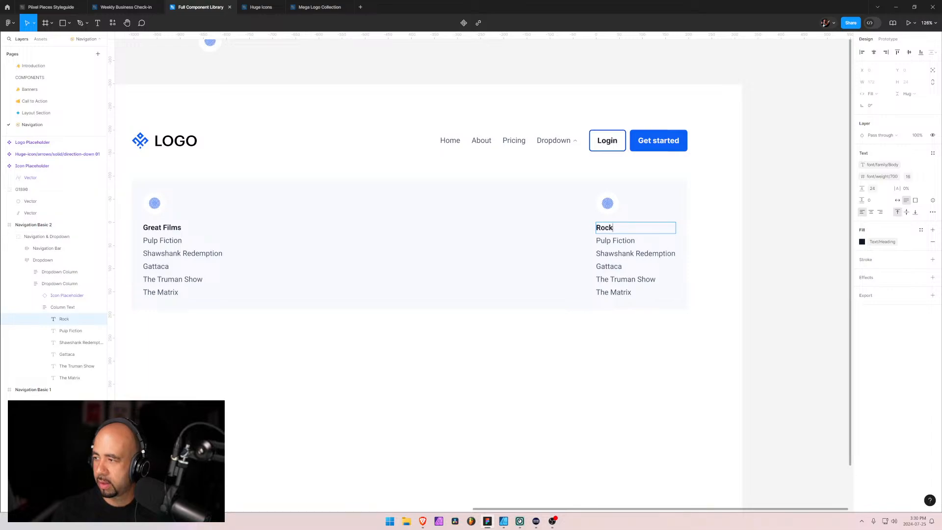
pyautogui.write(' Bands')
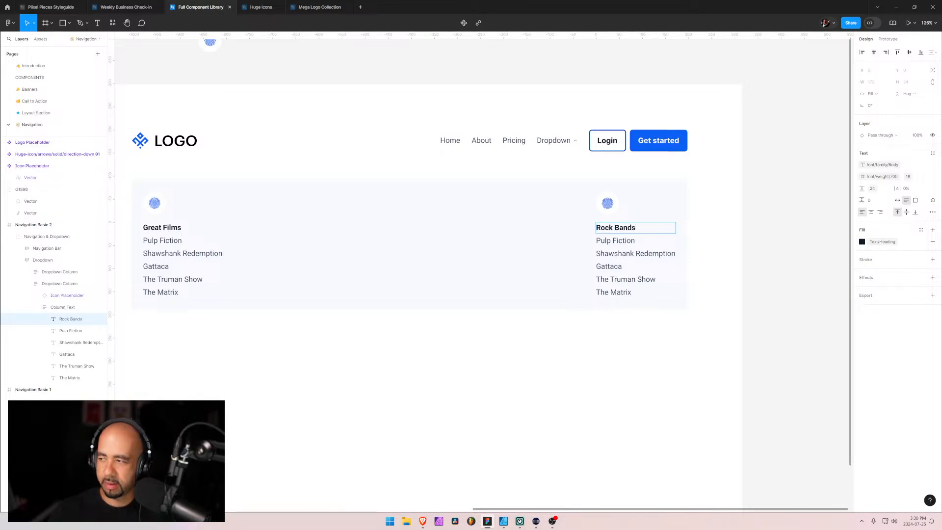
pyautogui.press('Escape')
# Replace the first two entries under Rock Bands with Led Zeppelin and Jimi Hendrix
pyautogui.press('Tab')
pyautogui.press('Return')
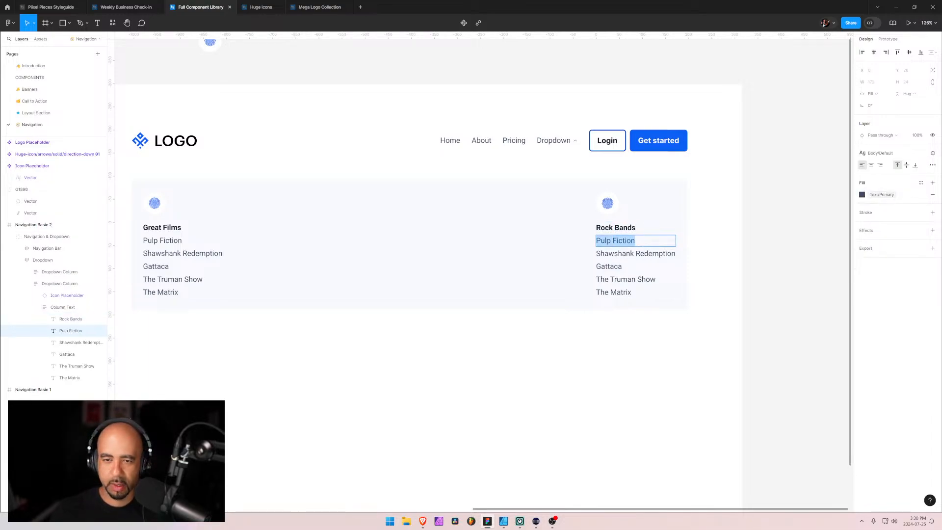
pyautogui.write('Led Zepp')
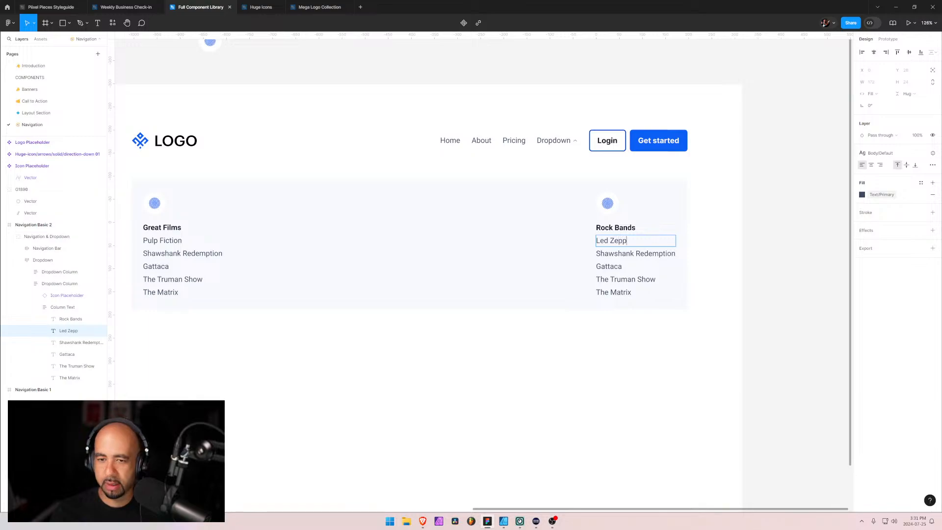
pyautogui.write('elin')
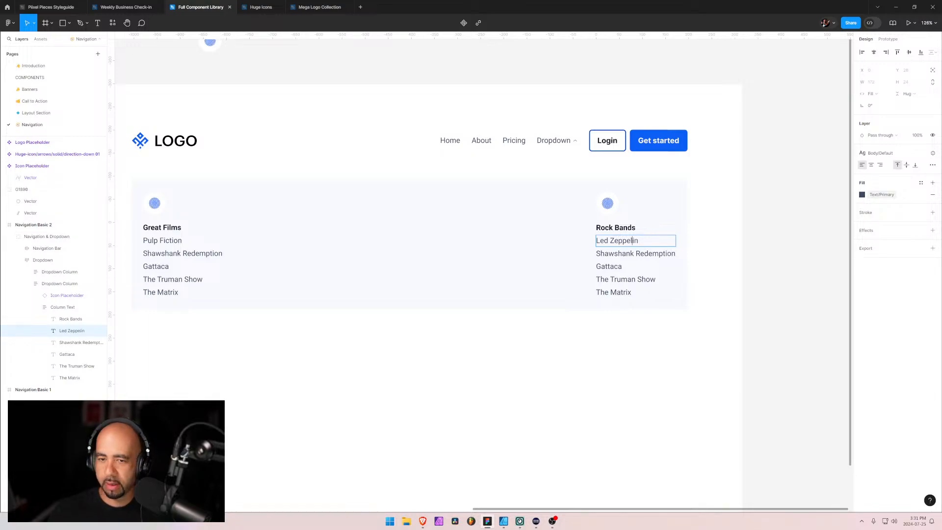
pyautogui.press('Escape')
pyautogui.press('Tab')
pyautogui.press('Return')
pyautogui.write('Jim')
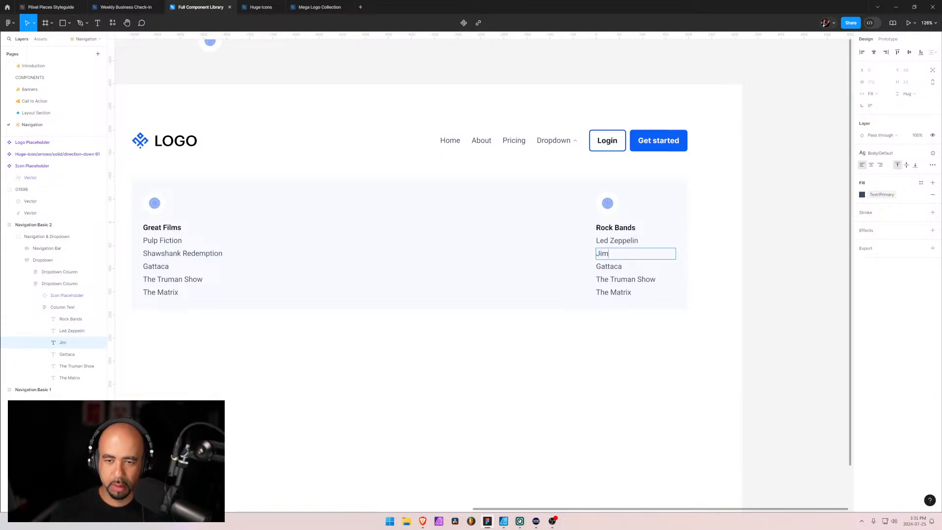
pyautogui.write('i Hen')
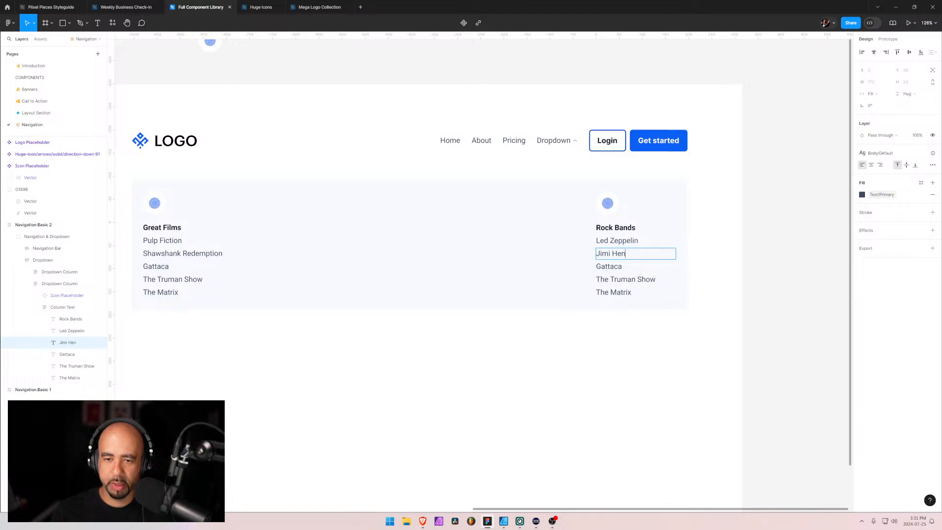
pyautogui.write('dri')
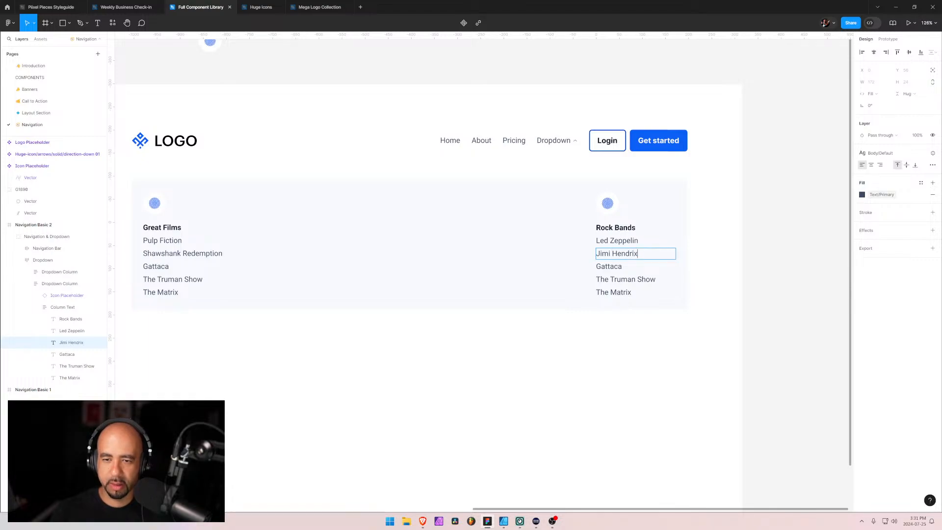
pyautogui.write('x')
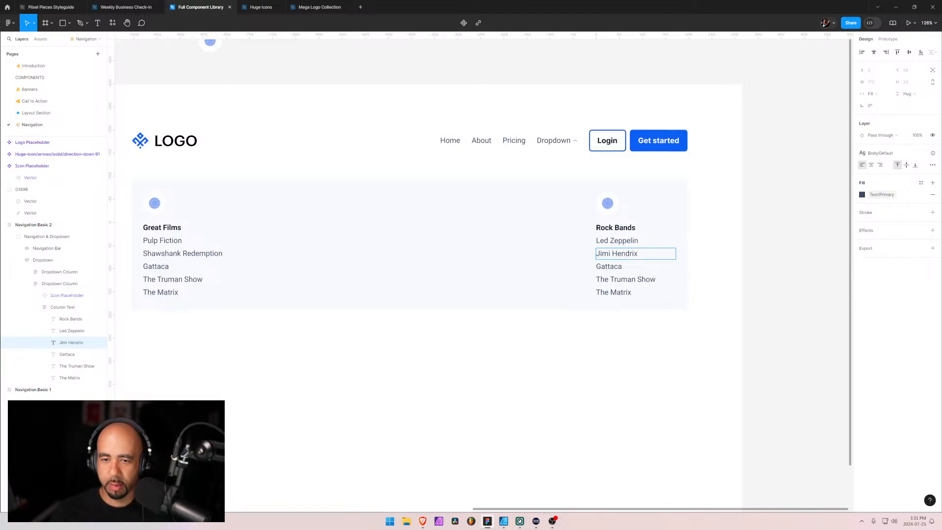
# Replace the third and fourth entries under Rock Bands with AC/DC and Black Sabbath
pyautogui.press('Tab')
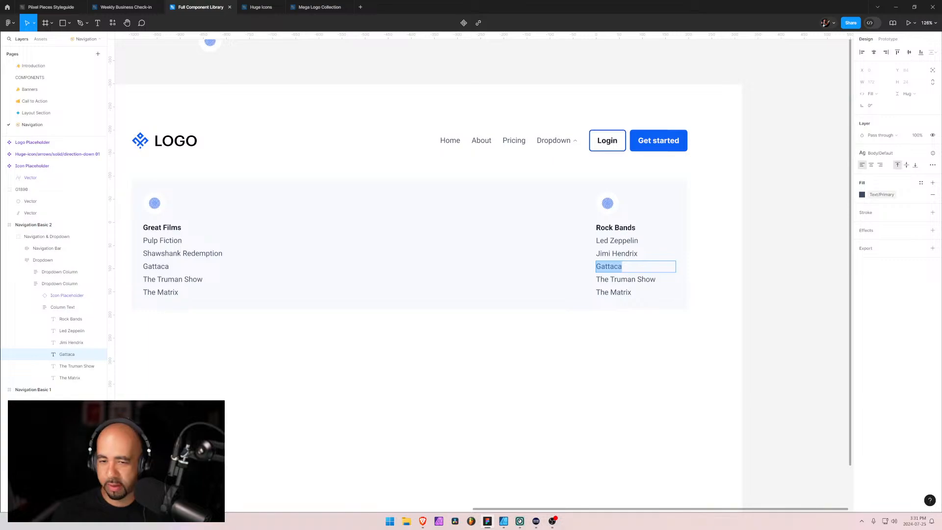
pyautogui.write('AC/DC')
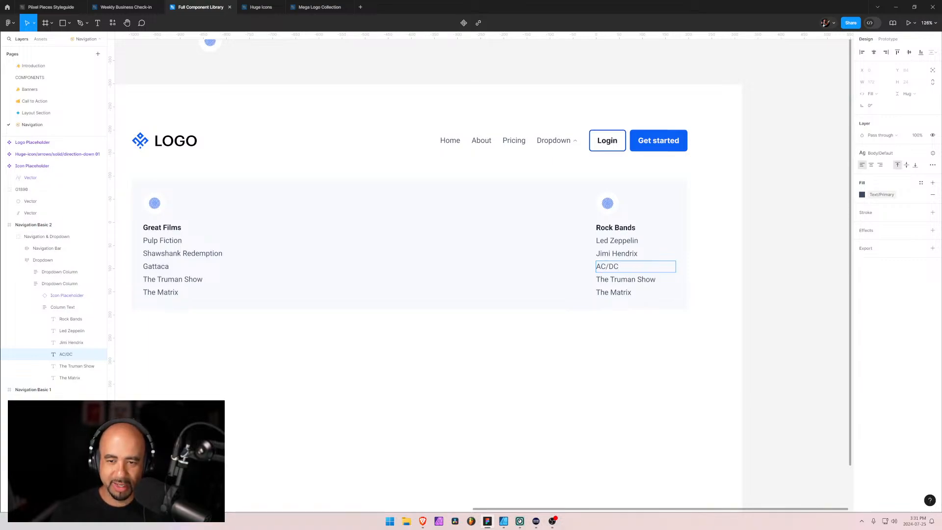
pyautogui.press('Tab')
pyautogui.press('Return')
pyautogui.write('B')
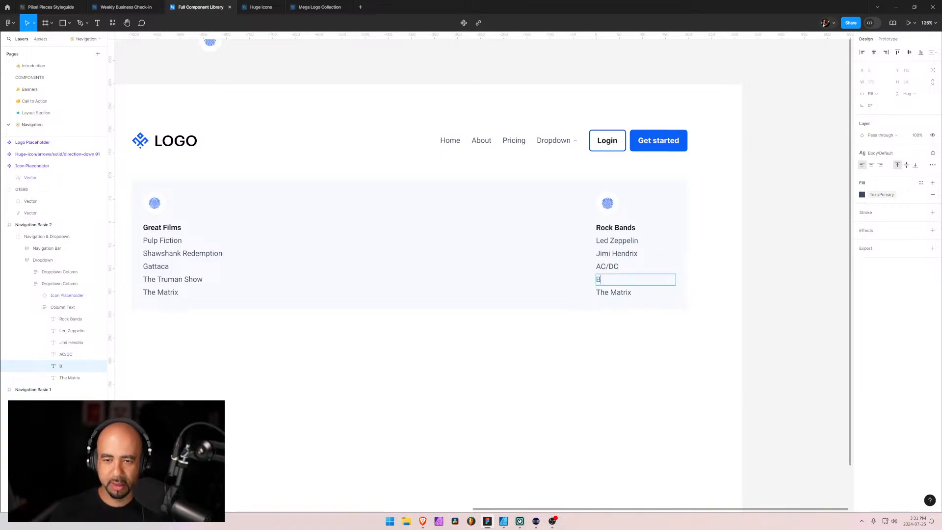
pyautogui.write('lack SAa')
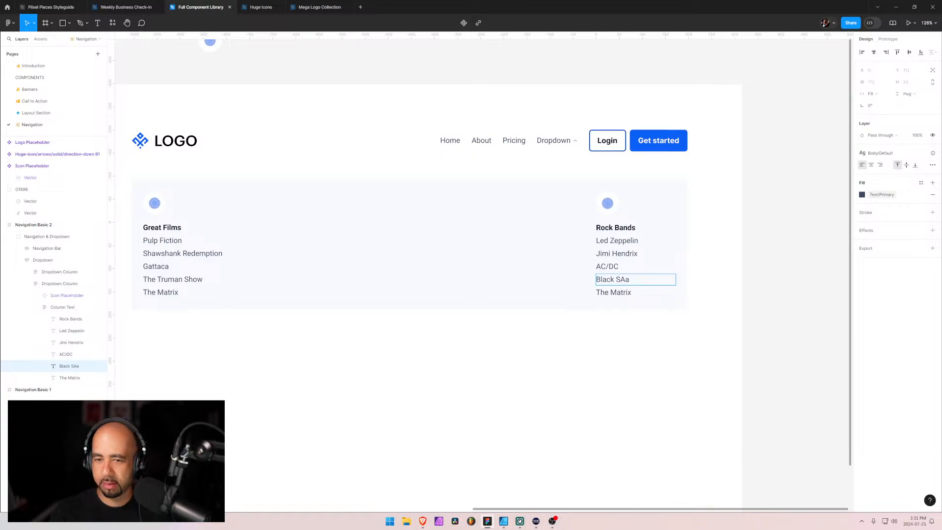
pyautogui.press('BackSpace')
pyautogui.press('BackSpace')
pyautogui.press('BackSpace')
pyautogui.write('Sabbath')
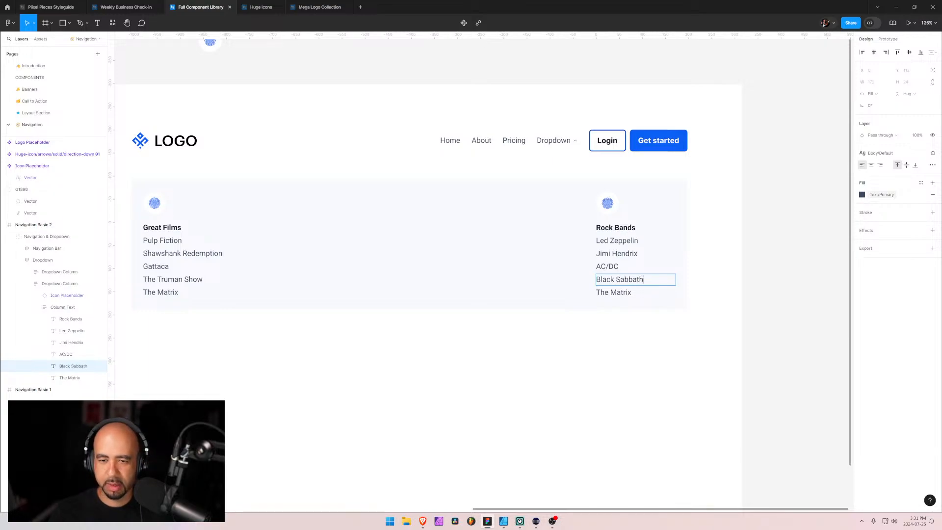
pyautogui.press('Escape')
# Change the last entry under Rock Bands to The Tea Party
pyautogui.press('Tab')
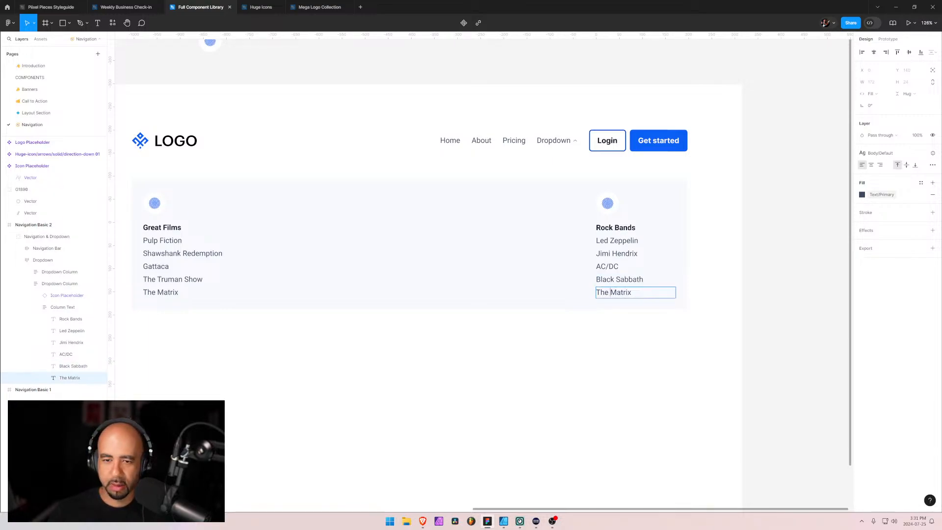
pyautogui.press('Return')
pyautogui.write('Tea Party')
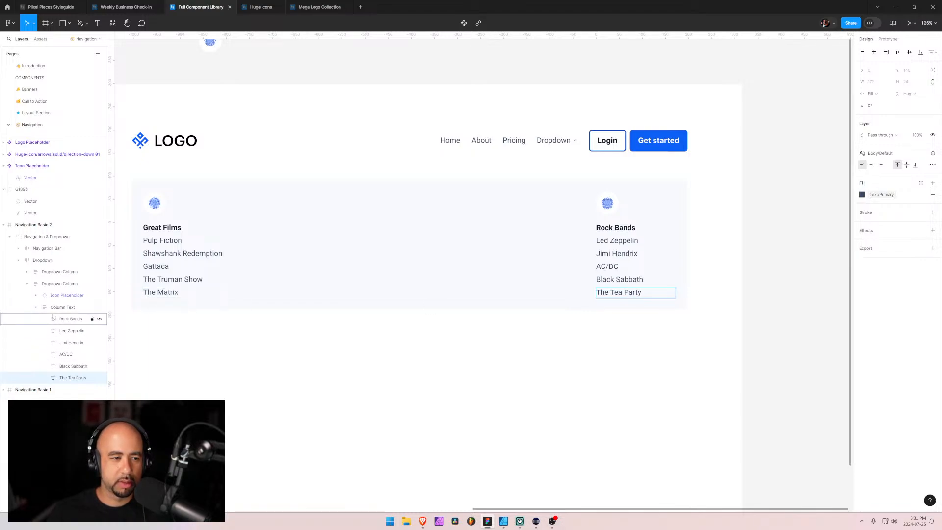
# Collapse the Rock Bands column's layers and duplicate that Dropdown Column to add a third column
pyautogui.click(36, 307)
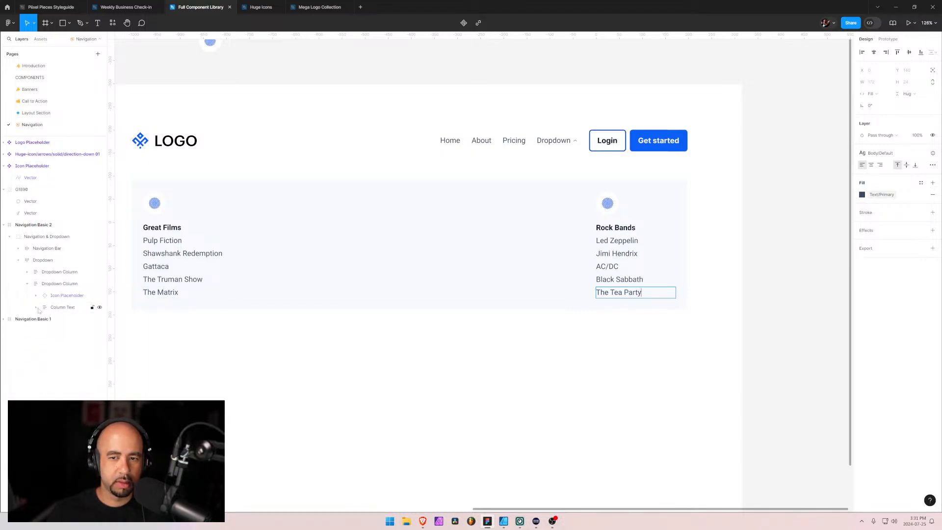
pyautogui.click(27, 283)
pyautogui.click(36, 287)
pyautogui.hotkey('ctrl', 'd')
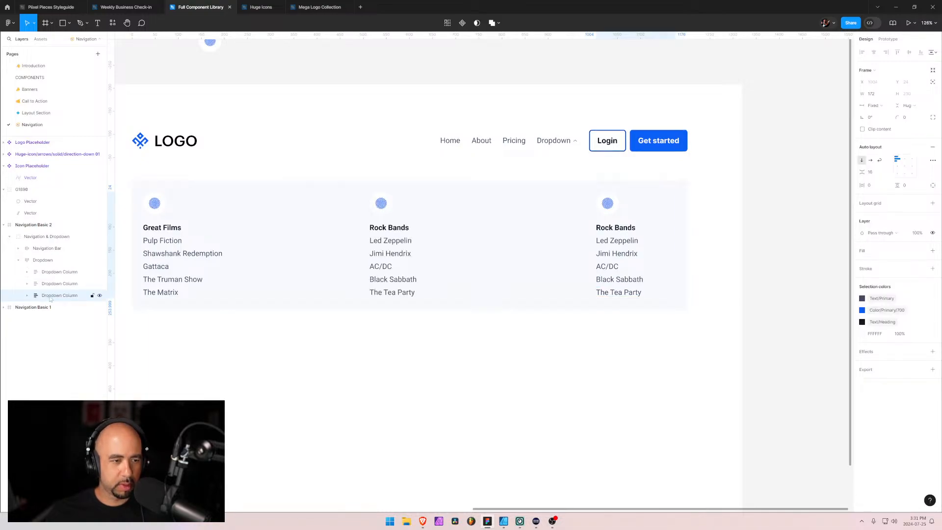
# Change the third column's heading to Board Games
pyautogui.doubleClick(623, 229)
pyautogui.press('Return')
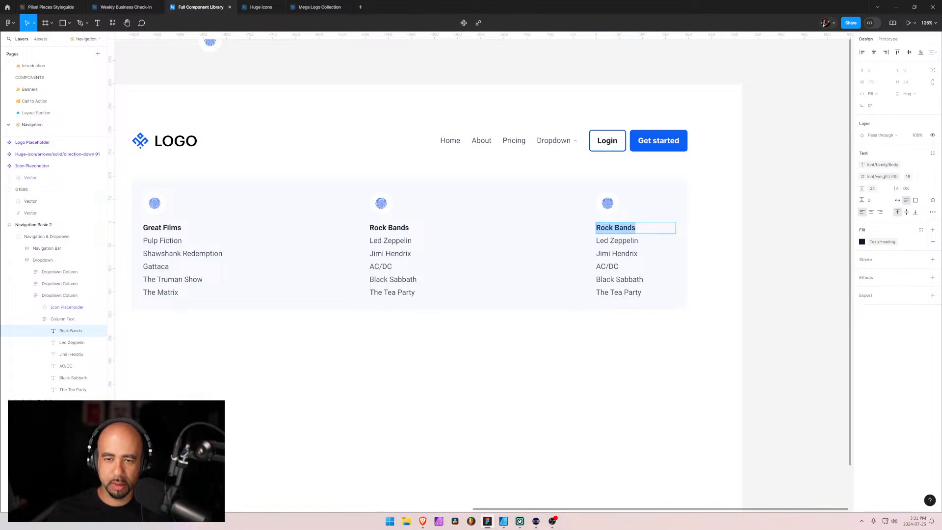
pyautogui.write('Board Games')
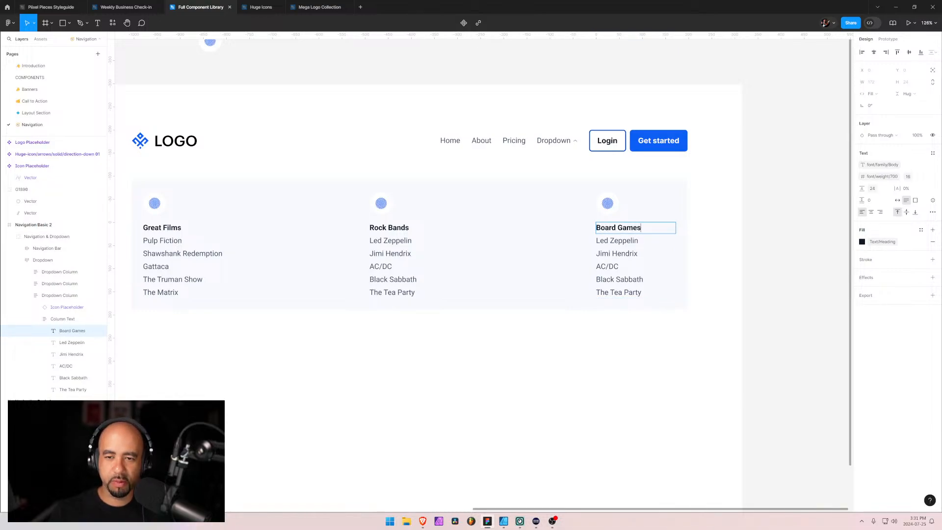
pyautogui.press('Escape')
# Change the first entry under Board Games to Spirit Island
pyautogui.press('Tab')
pyautogui.press('Return')
pyautogui.hotkey('ctrl', 'a')
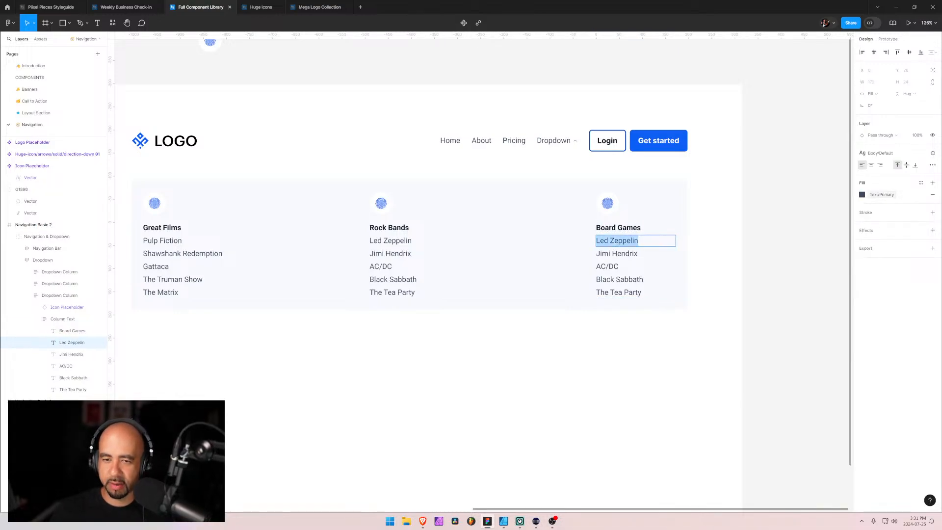
pyautogui.write('S')
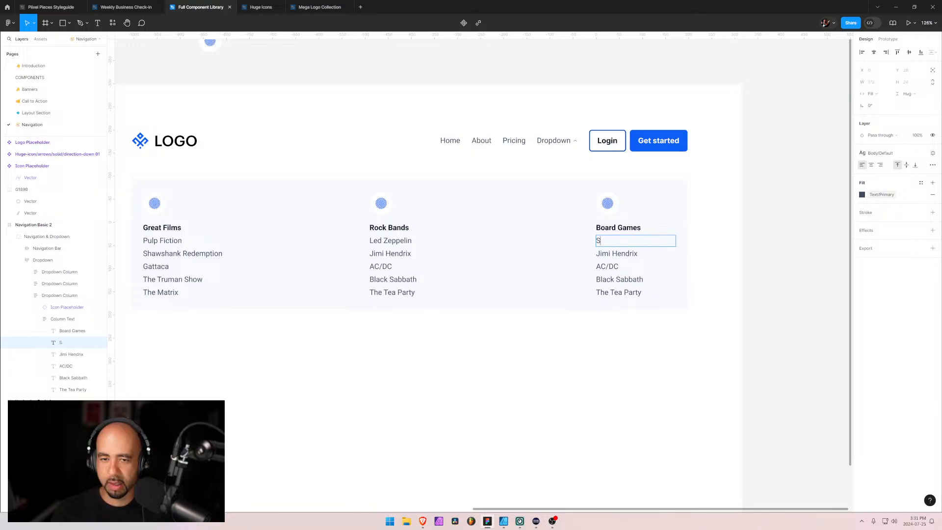
pyautogui.write('pirit Island')
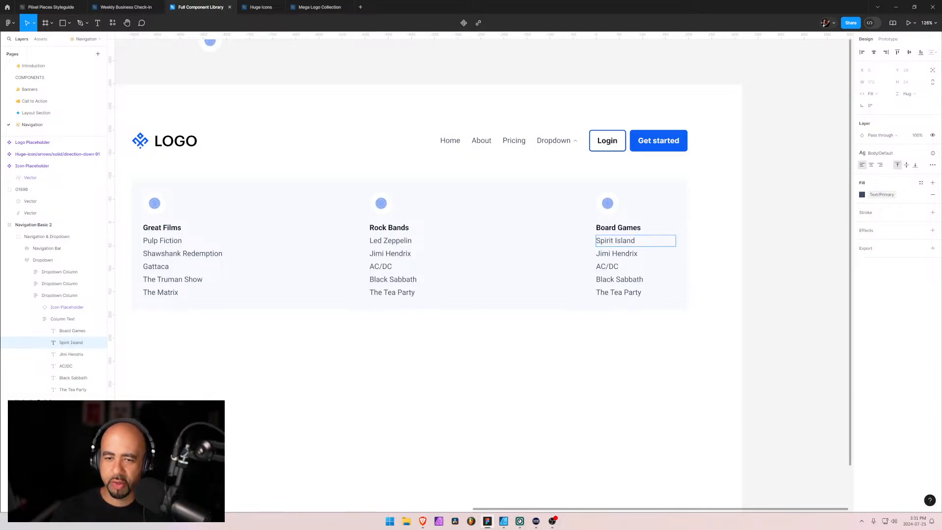
# Change the second entry under Board Games to Star Wars Rebellion
pyautogui.doubleClick(604, 253)
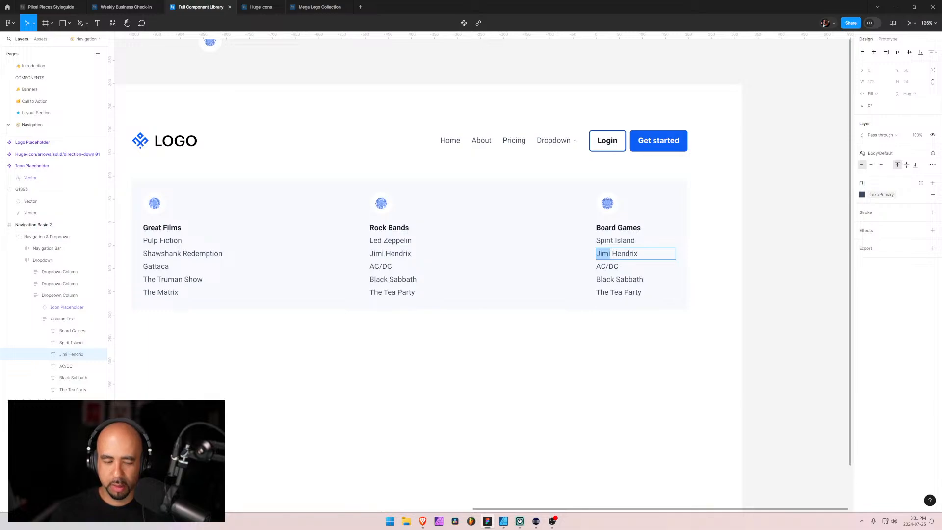
pyautogui.hotkey('ctrl', 'a')
pyautogui.write('St')
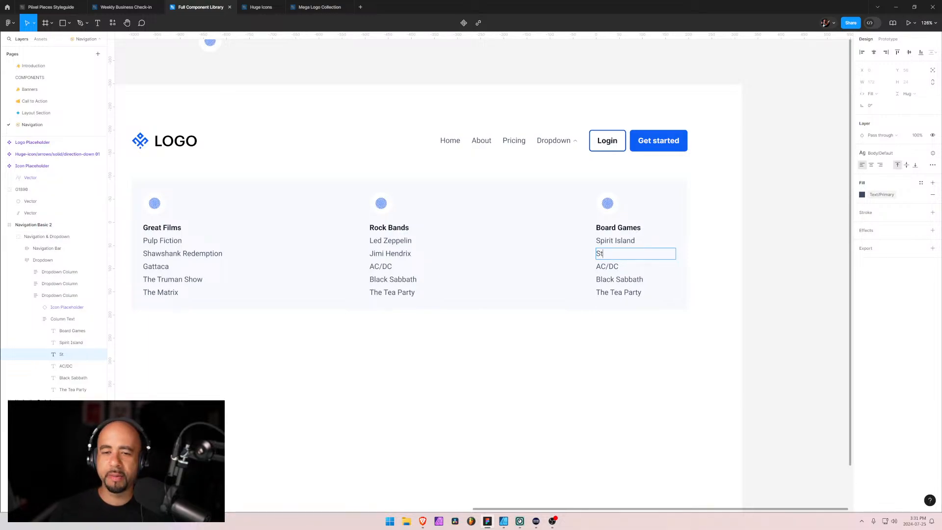
pyautogui.write('ar ')
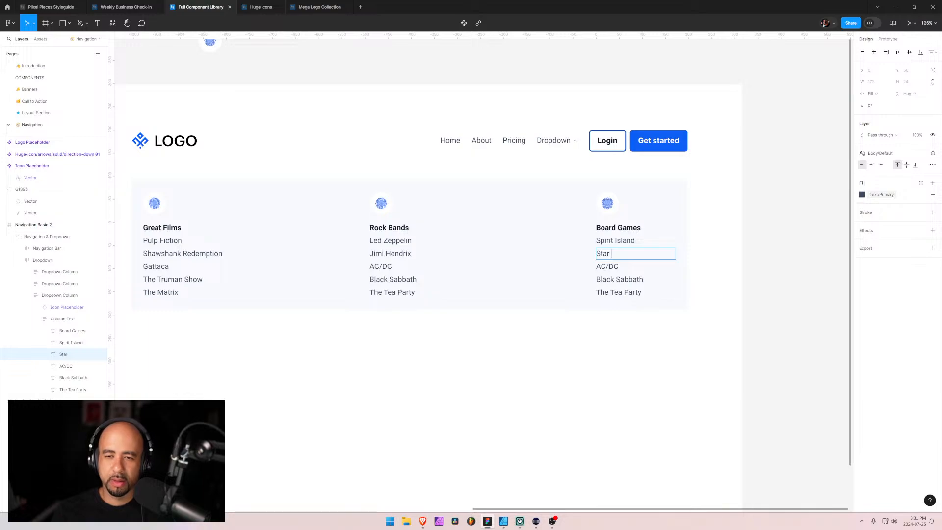
pyautogui.write('Wa')
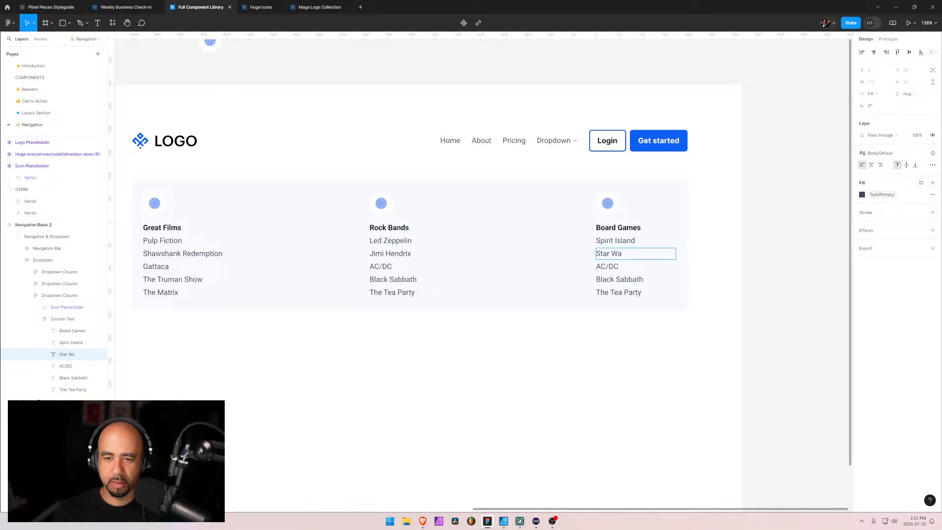
pyautogui.write('rrs Rebel')
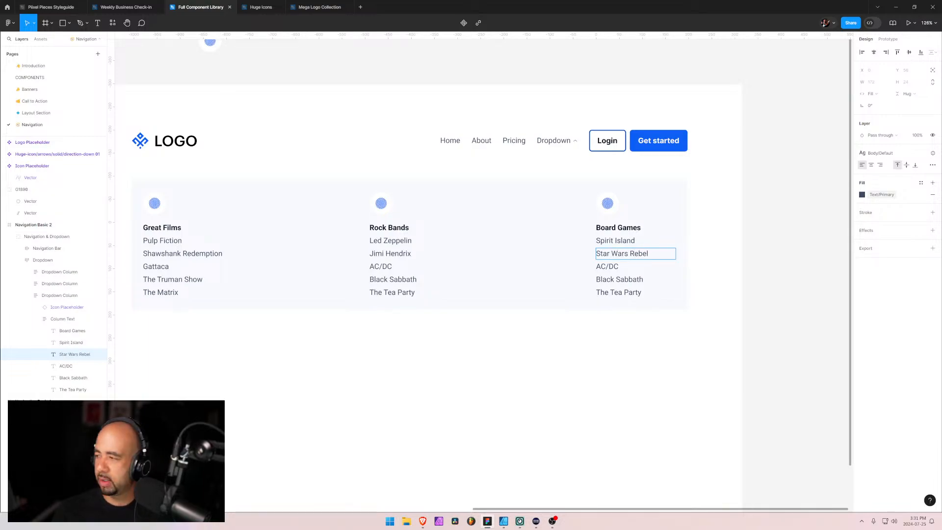
pyautogui.write('lion')
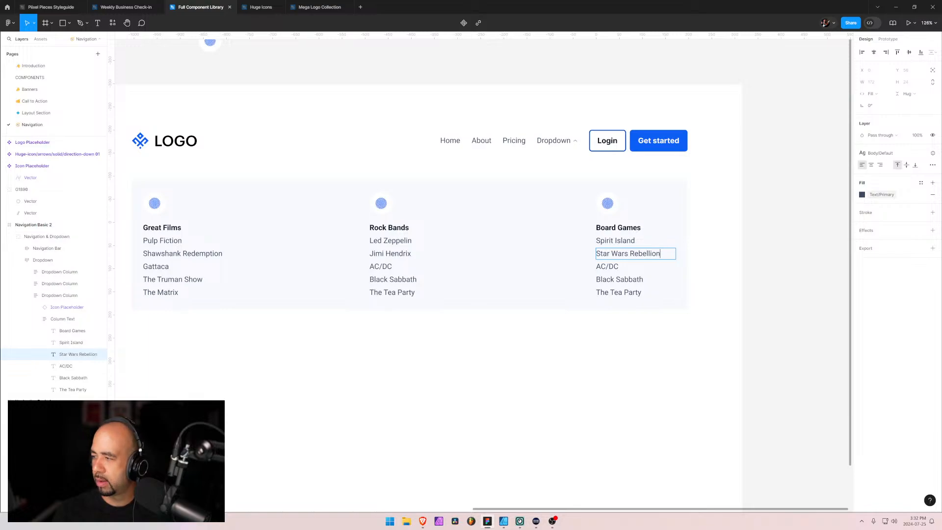
pyautogui.press('Escape')
# Replace the third and fourth entries under Board Games with Nemesis and Terraforming Mars
pyautogui.press('Tab')
pyautogui.press('Return')
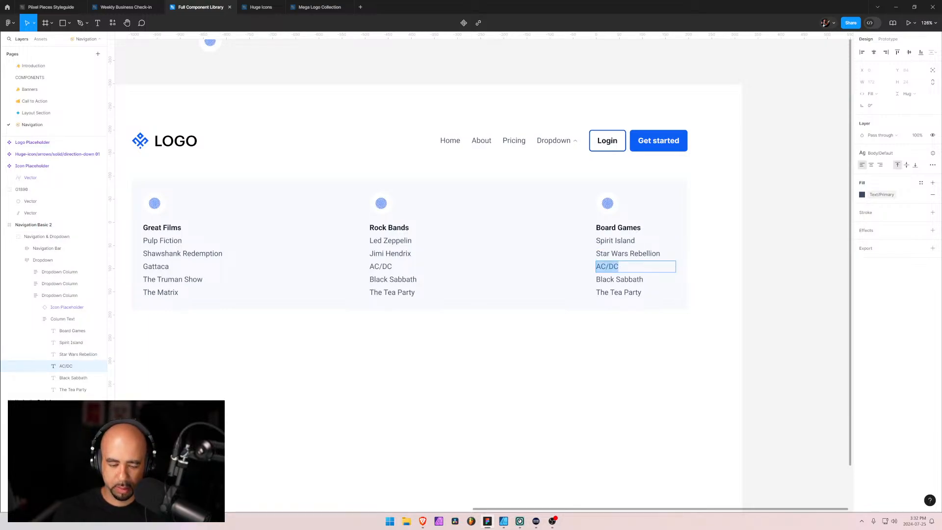
pyautogui.write('Nemesis')
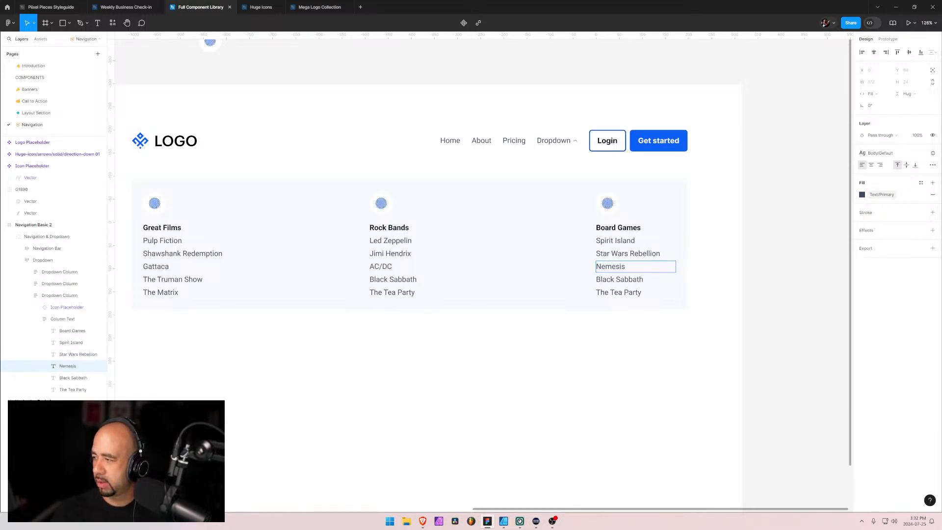
pyautogui.press('Escape')
pyautogui.press('Tab')
pyautogui.press('Return')
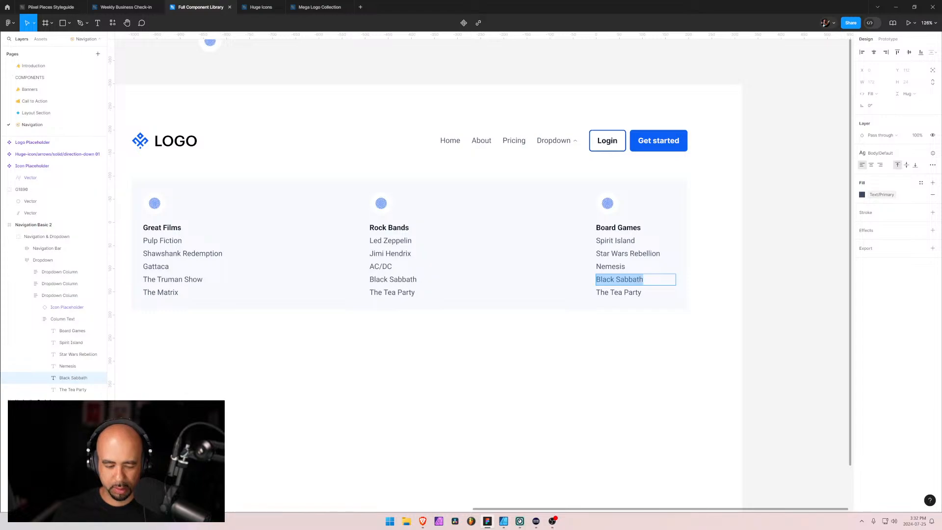
pyautogui.write('Terraforming M')
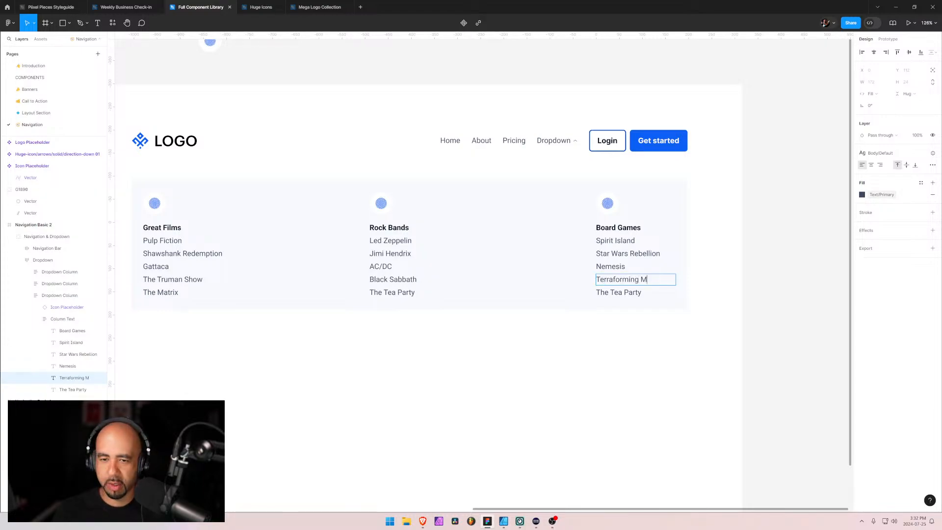
pyautogui.write('ars')
pyautogui.press('Escape')
# Change the last entry under Board Games to Anachrony
pyautogui.press('Tab')
pyautogui.press('Return')
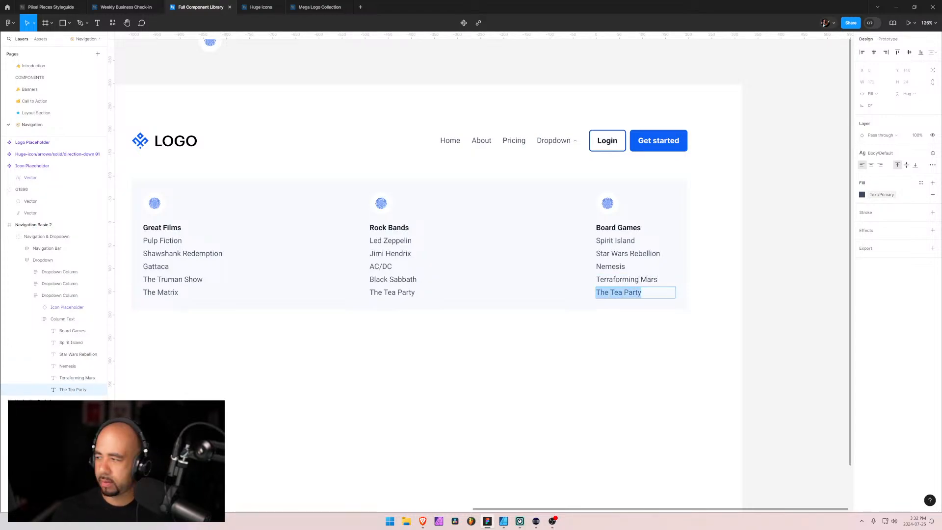
pyautogui.write('Anachronly')
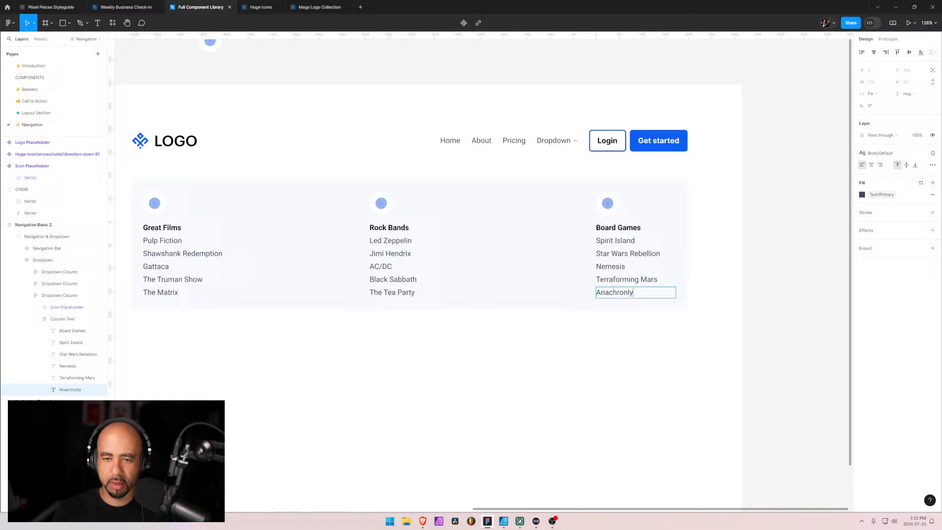
pyautogui.press('Left')
pyautogui.press('BackSpace')
pyautogui.press('Escape')
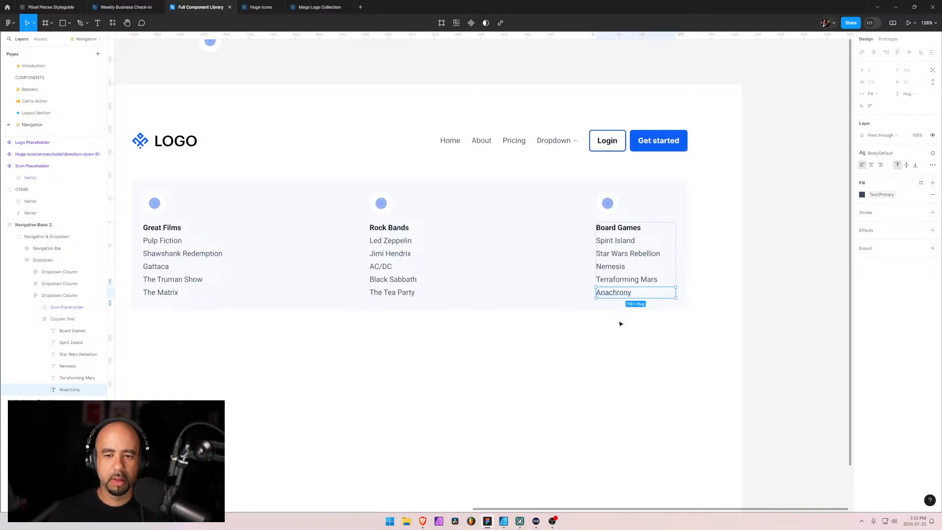
# Collapse the Column Text layers of the Board Games column and select its Dropdown Column frame
pyautogui.click(580, 307)
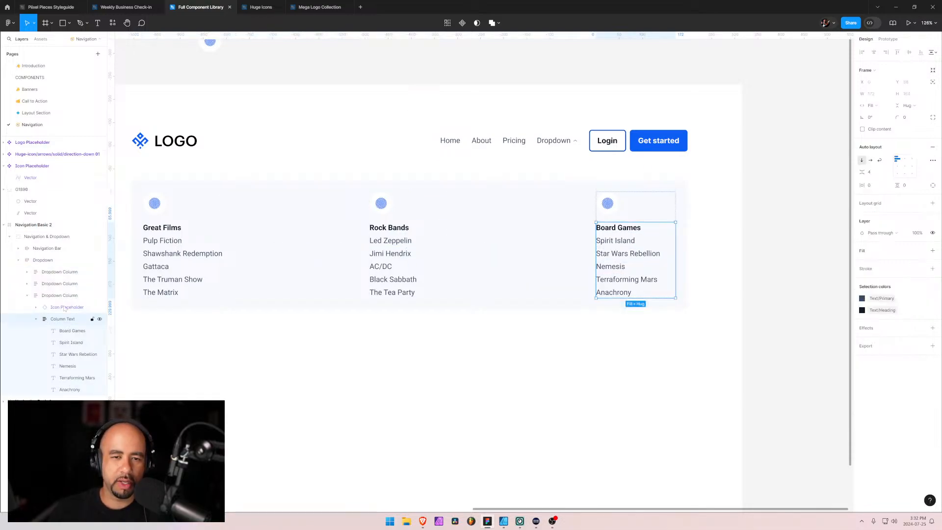
pyautogui.click(417, 214)
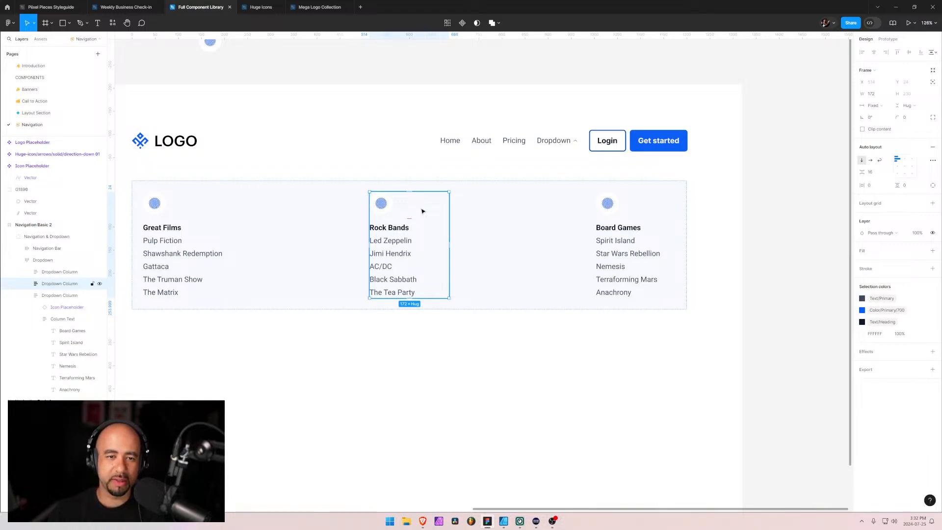
pyautogui.click(332, 214)
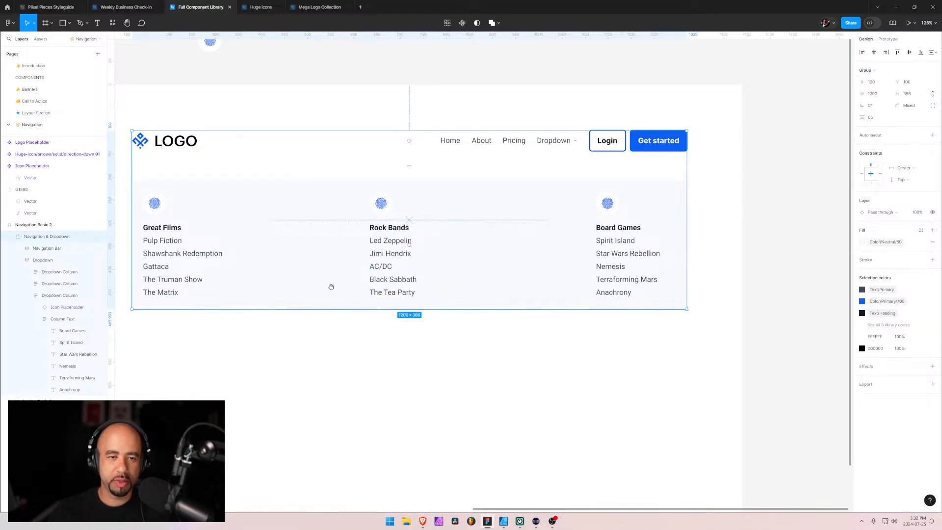
pyautogui.moveTo(331, 287); pyautogui.dragTo(453, 330)
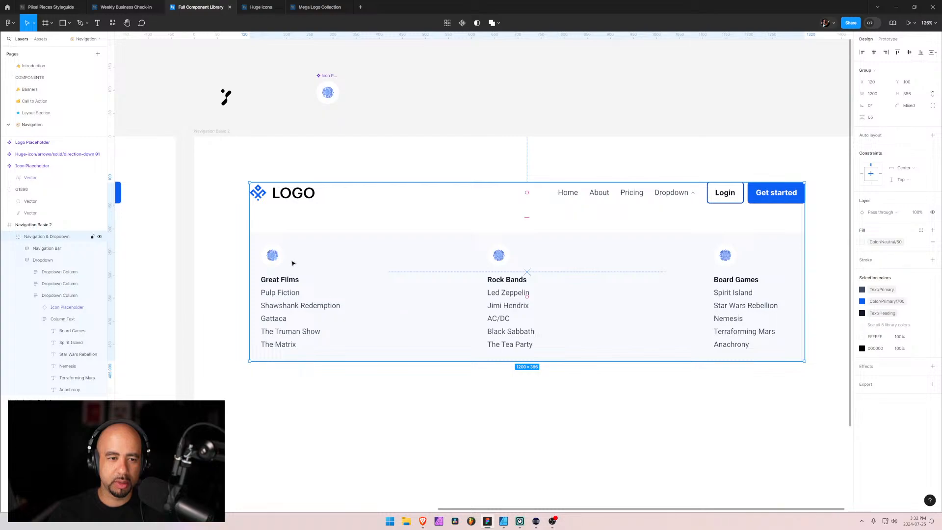
pyautogui.click(36, 319)
pyautogui.click(60, 319)
pyautogui.click(59, 295)
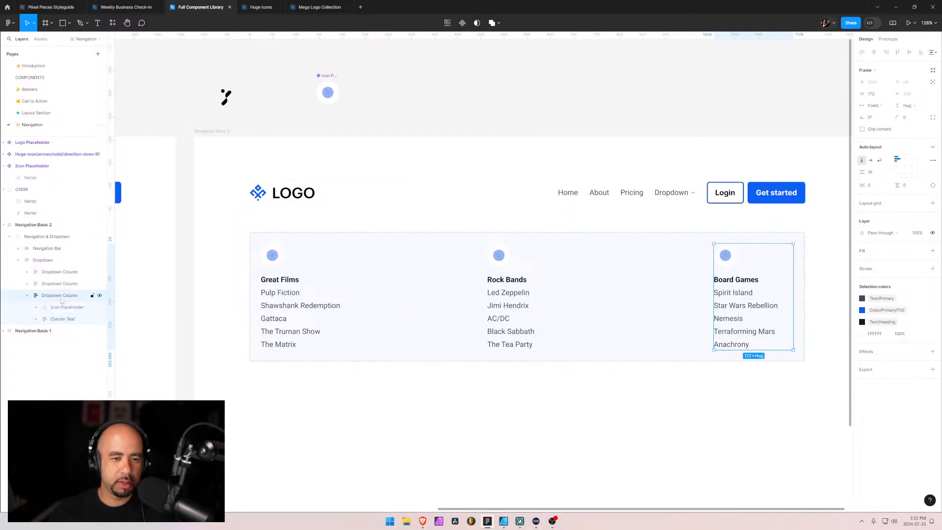
# Move the Great Films column out of the dropdown onto the canvas above Navigation Basic 2 and make it a component
pyautogui.click(47, 272)
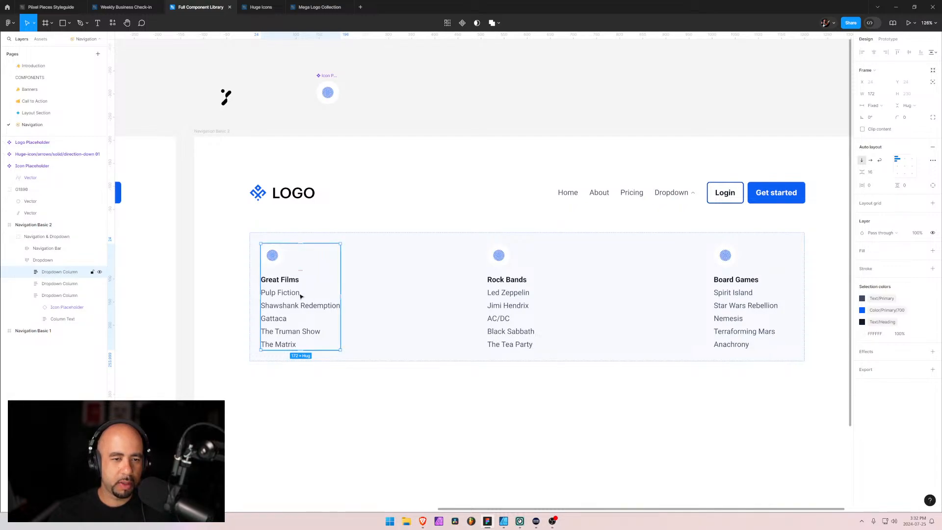
pyautogui.moveTo(292, 299); pyautogui.dragTo(421, 70)
pyautogui.moveTo(385, 198); pyautogui.dragTo(351, 324)
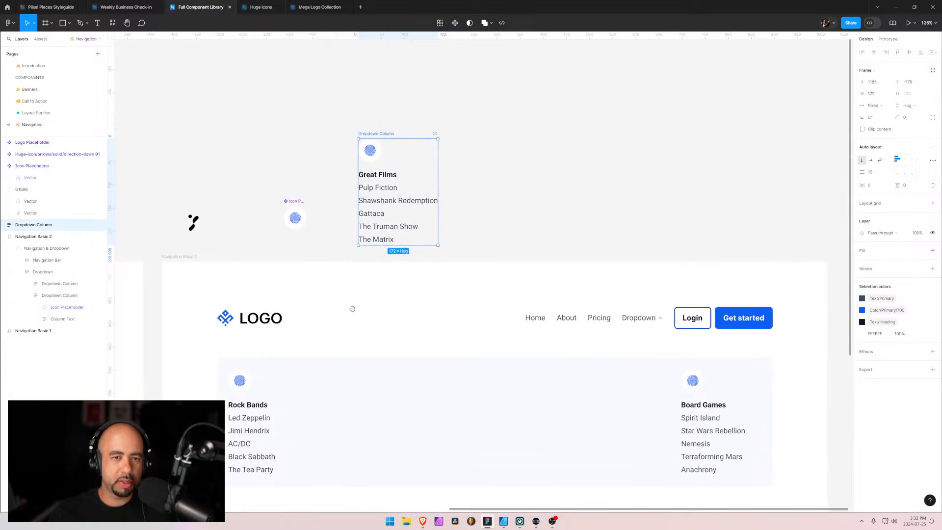
pyautogui.click(455, 23)
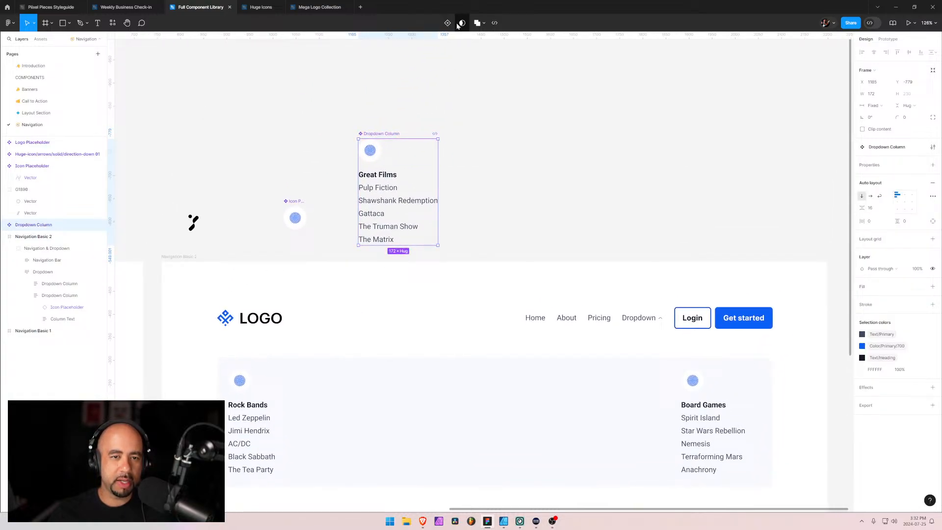
# Create a text property named Title for the Great Films heading in the Dropdown Column component
pyautogui.click(382, 191)
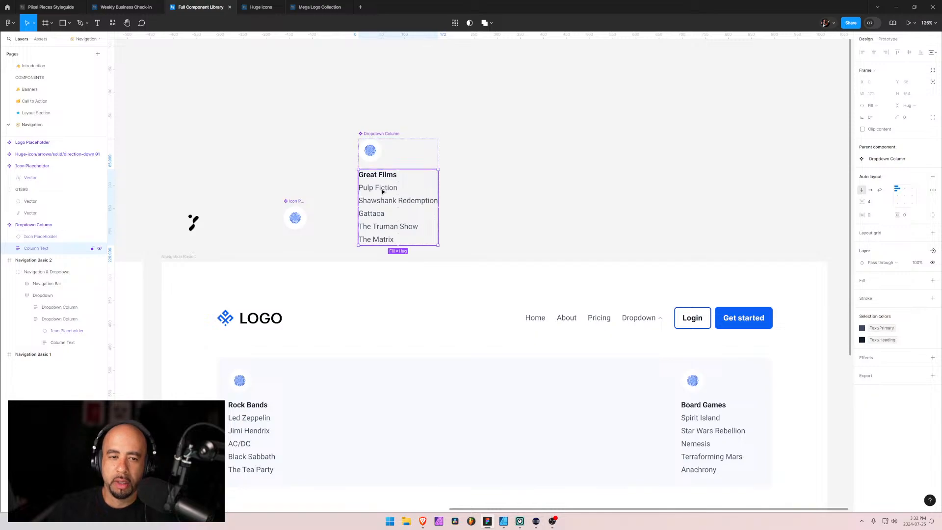
pyautogui.click(382, 191)
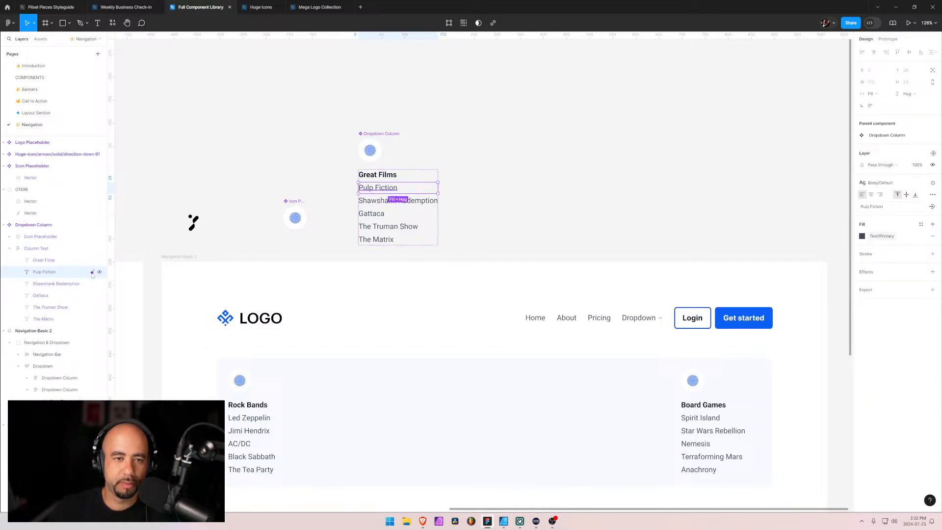
pyautogui.click(401, 178)
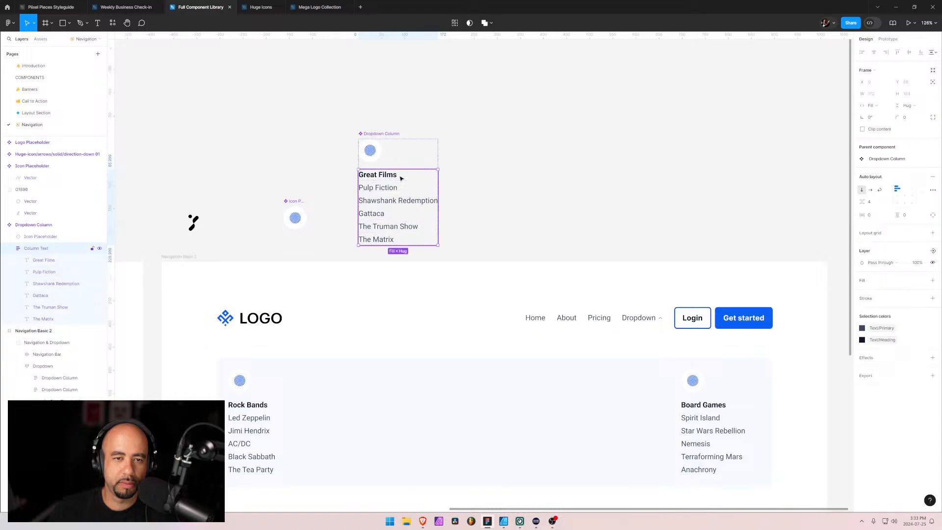
pyautogui.click(393, 177)
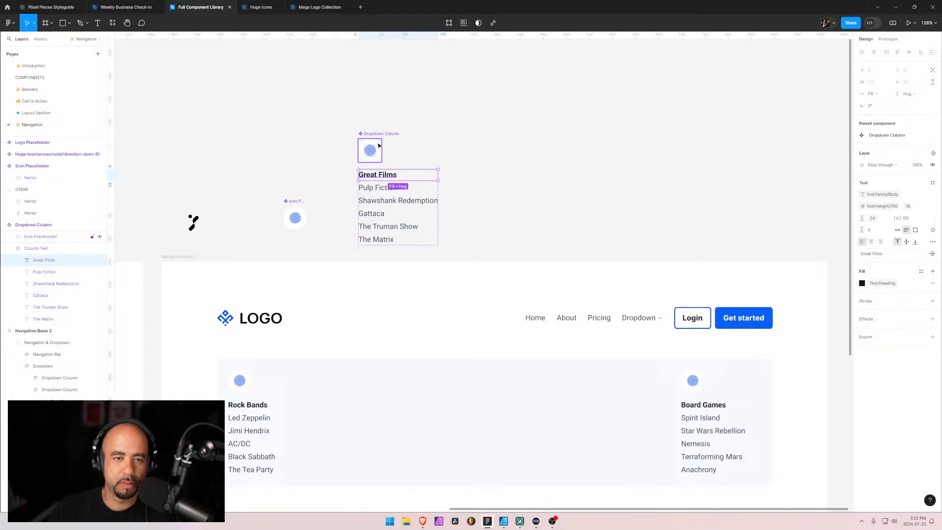
pyautogui.click(379, 145)
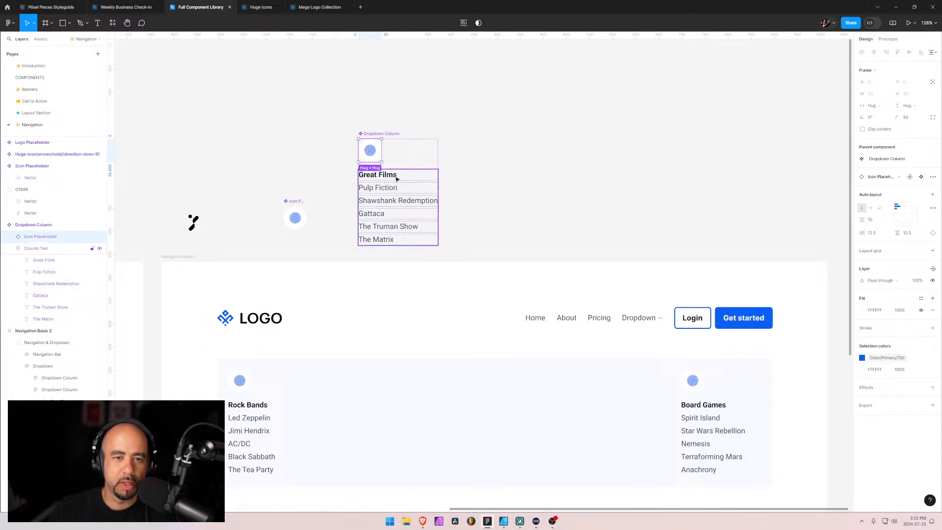
pyautogui.click(397, 179)
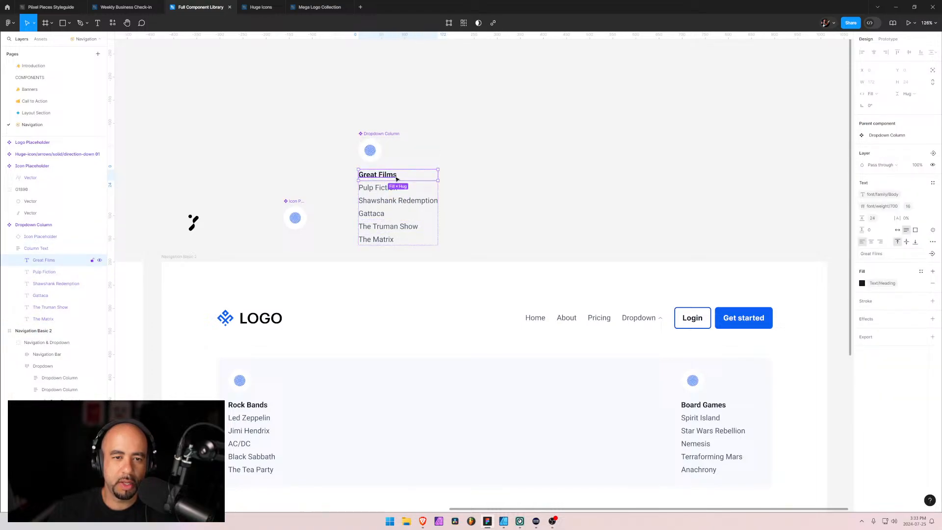
pyautogui.click(931, 254)
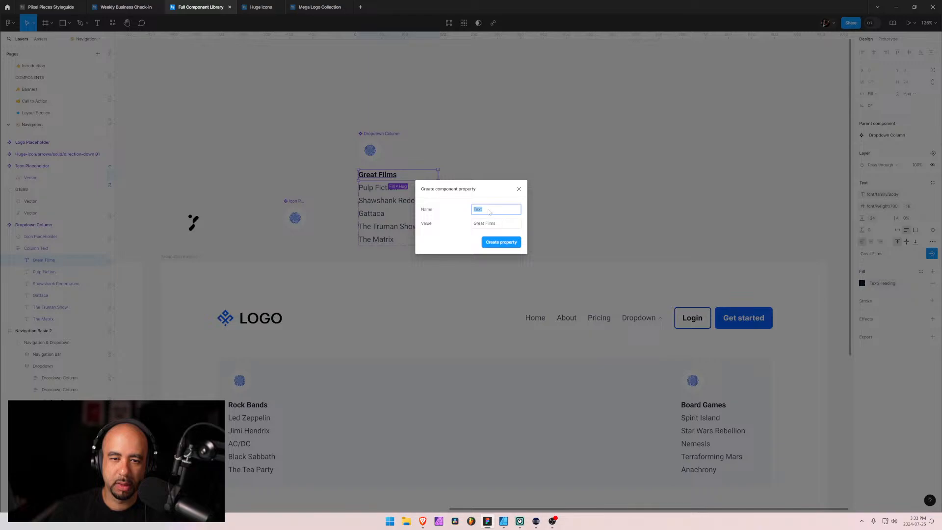
pyautogui.write('Titl')
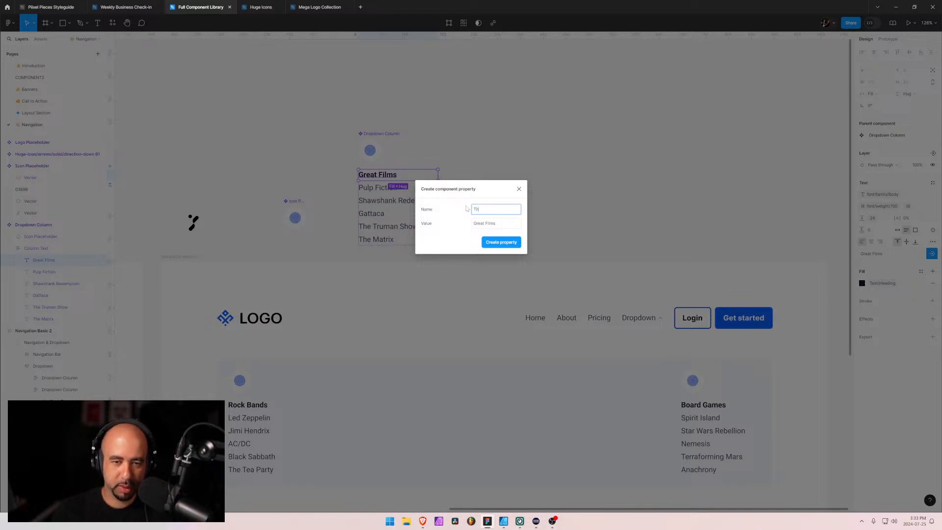
pyautogui.click(512, 243)
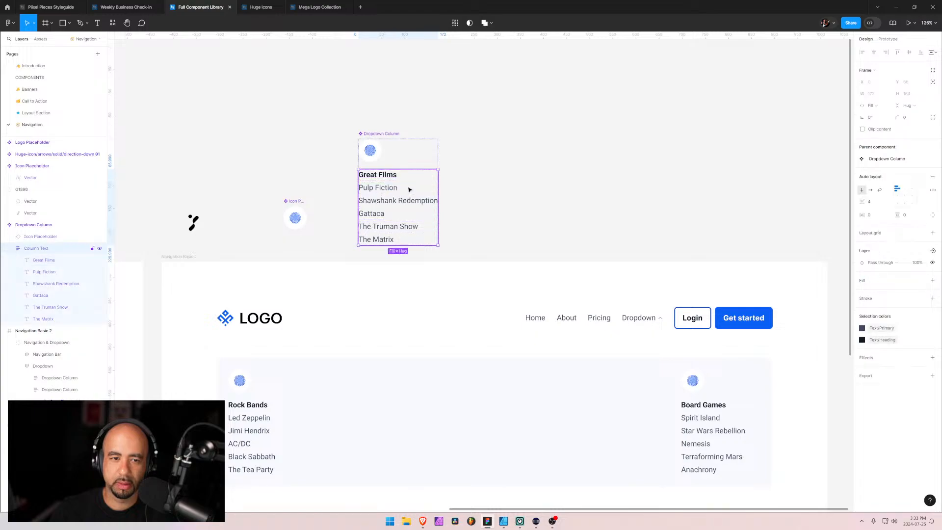
# Create a text property named Item 1 for the Pulp Fiction entry in the Dropdown Column component
pyautogui.click(393, 189)
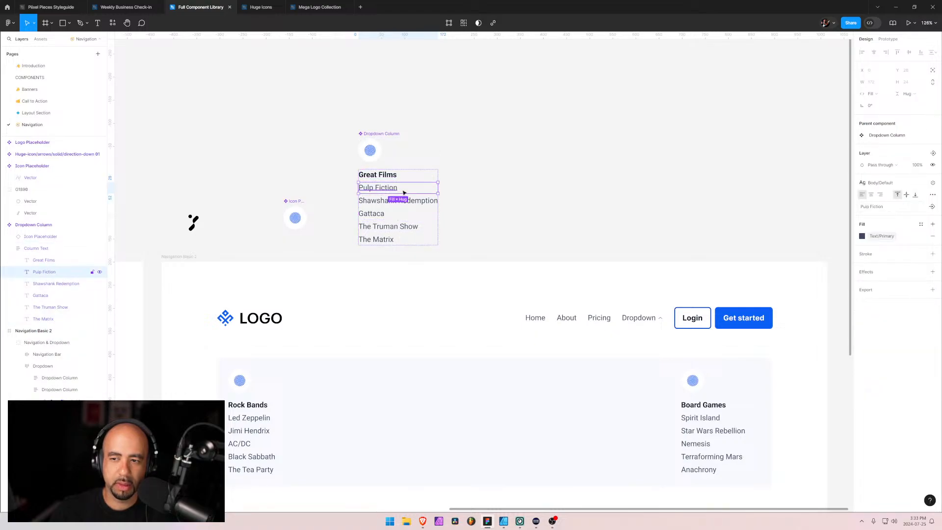
pyautogui.click(931, 206)
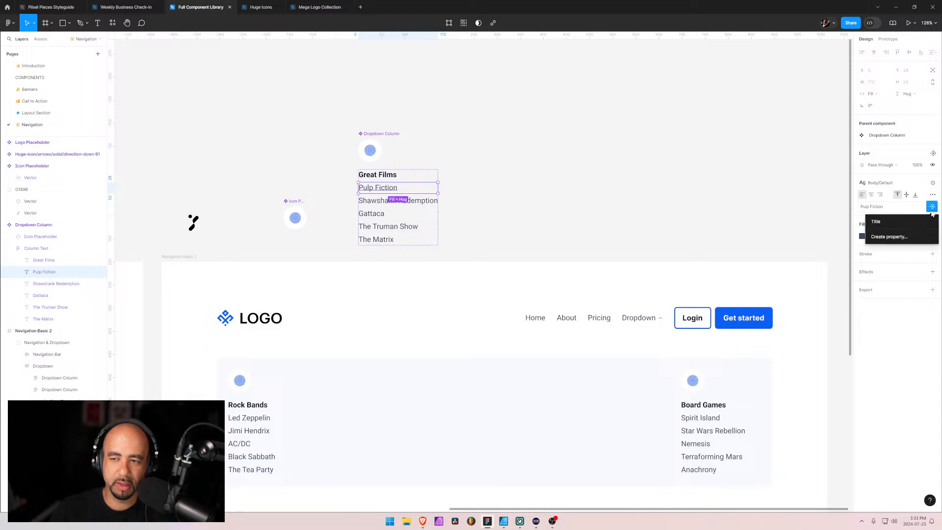
pyautogui.click(889, 237)
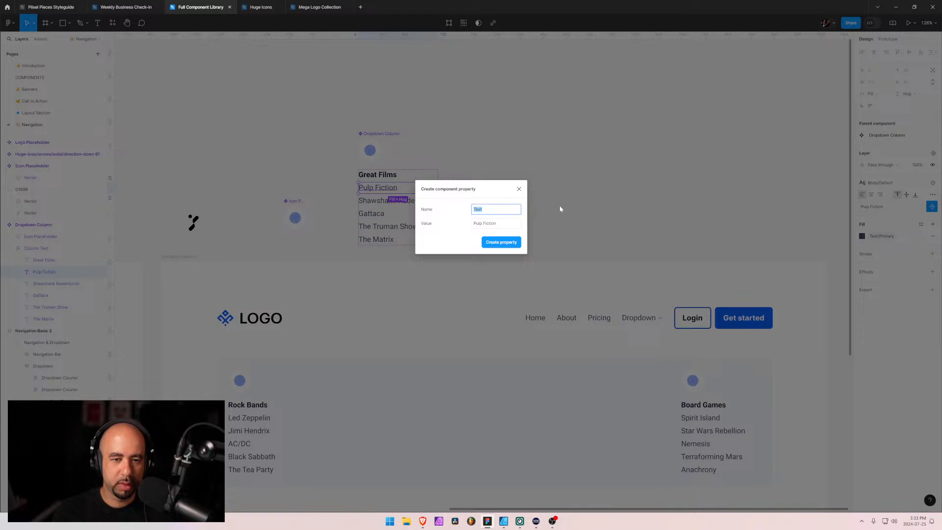
pyautogui.write('I')
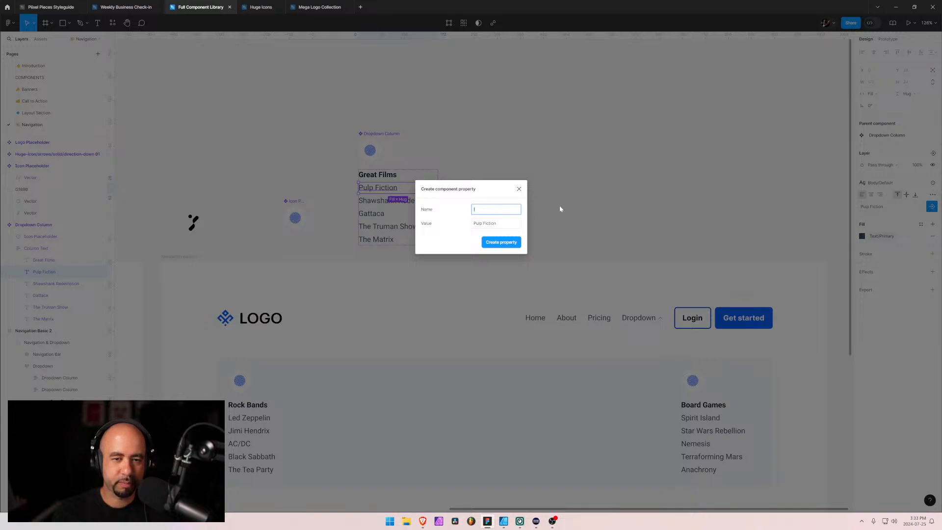
pyautogui.write('tem 1')
pyautogui.click(501, 241)
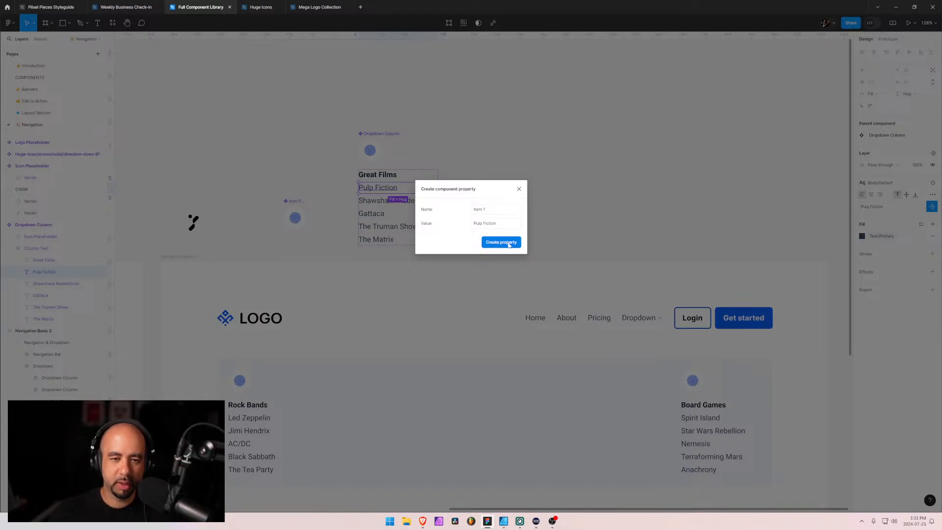
# Create a text property named Item 2 for the Shawshank Redemption entry in the Dropdown Column component
pyautogui.press('Tab')
pyautogui.press('Escape')
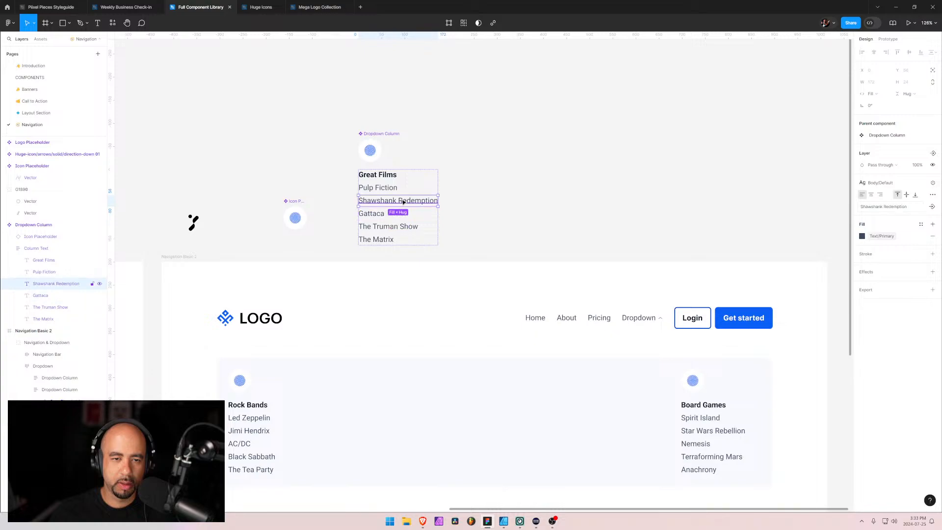
pyautogui.click(931, 207)
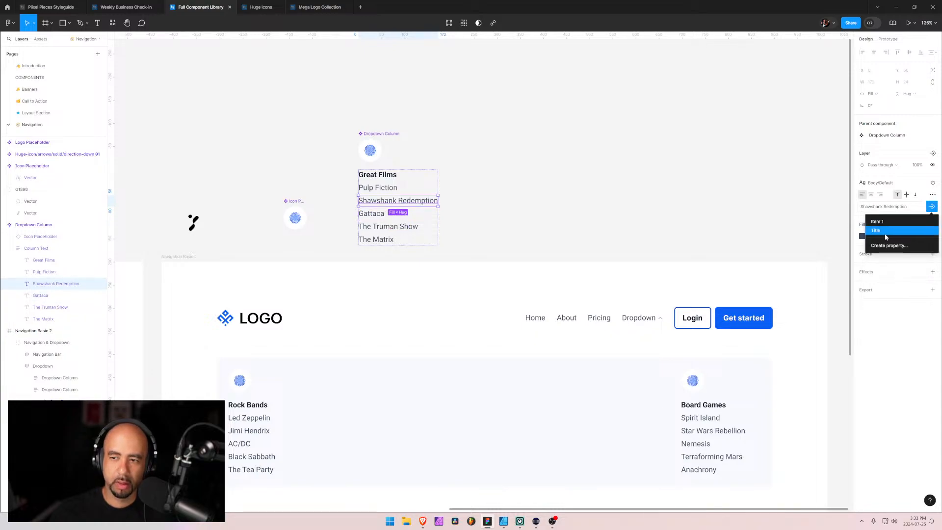
pyautogui.click(899, 247)
pyautogui.press('BackSpace')
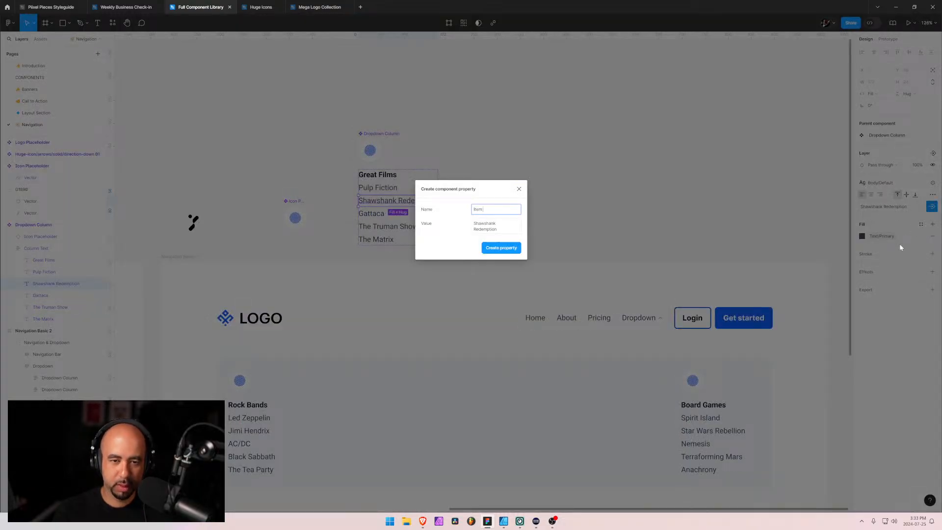
pyautogui.press('Return')
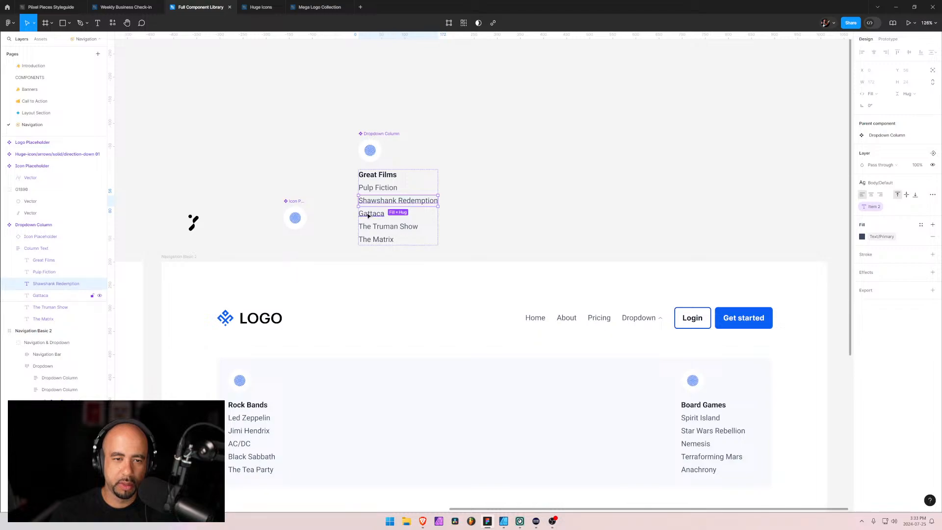
# Create a text property named Item 3 for the Gattaca entry in the Dropdown Column component
pyautogui.press('Tab')
pyautogui.click(932, 206)
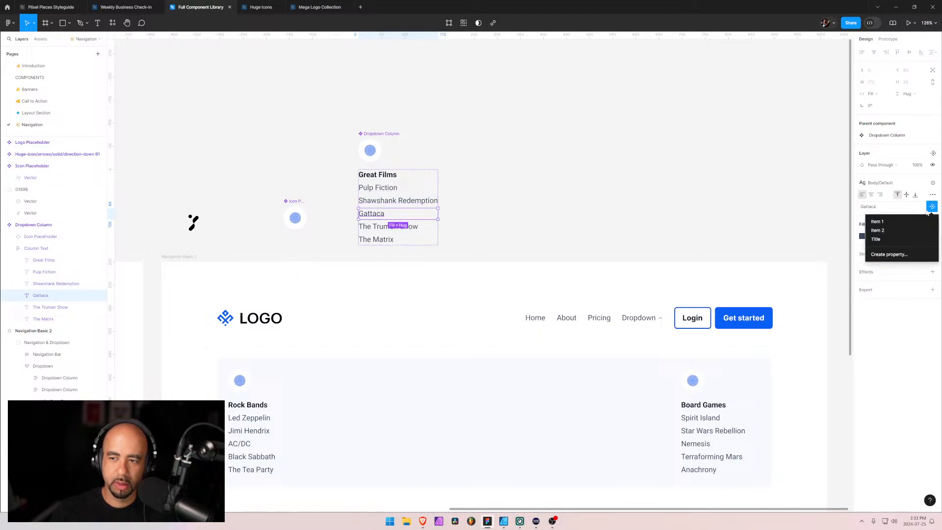
pyautogui.click(888, 255)
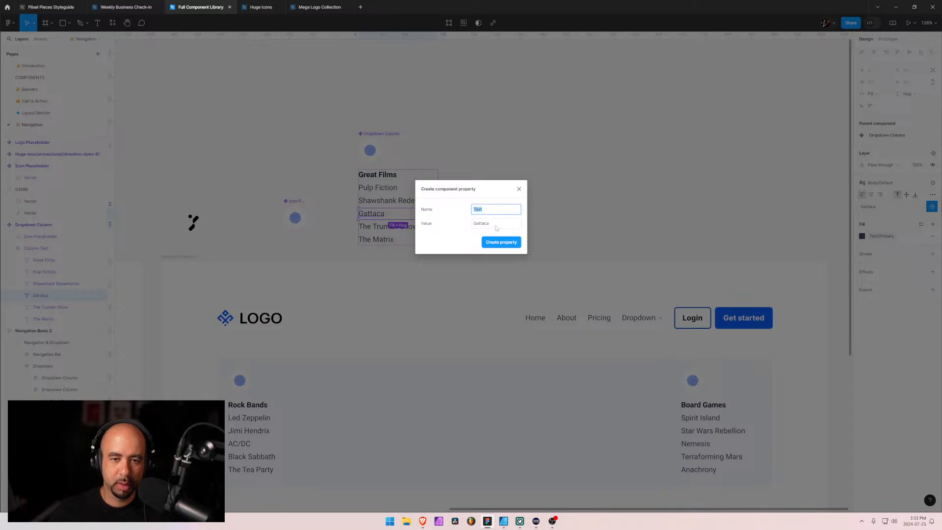
pyautogui.write('Item 3')
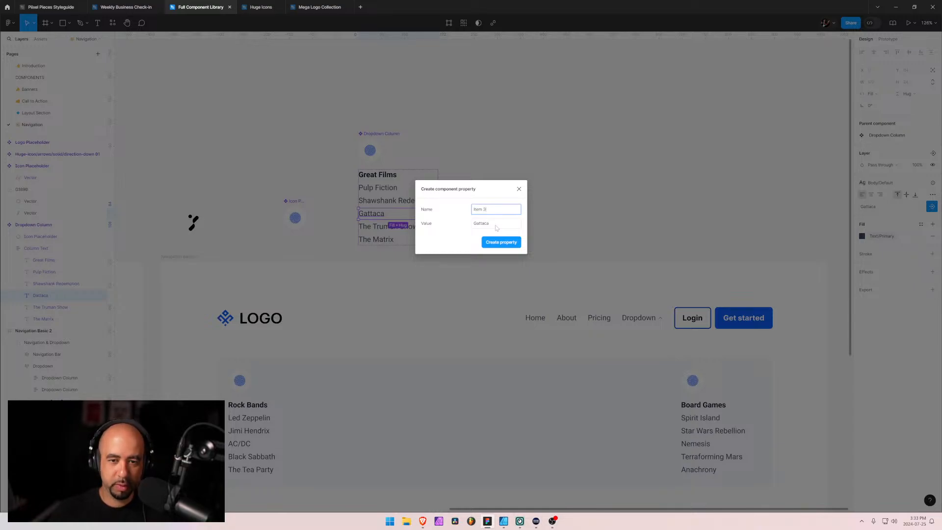
pyautogui.click(499, 243)
# Create a text property named Item 4 for The Truman Show entry in the Dropdown Column component
pyautogui.click(434, 228)
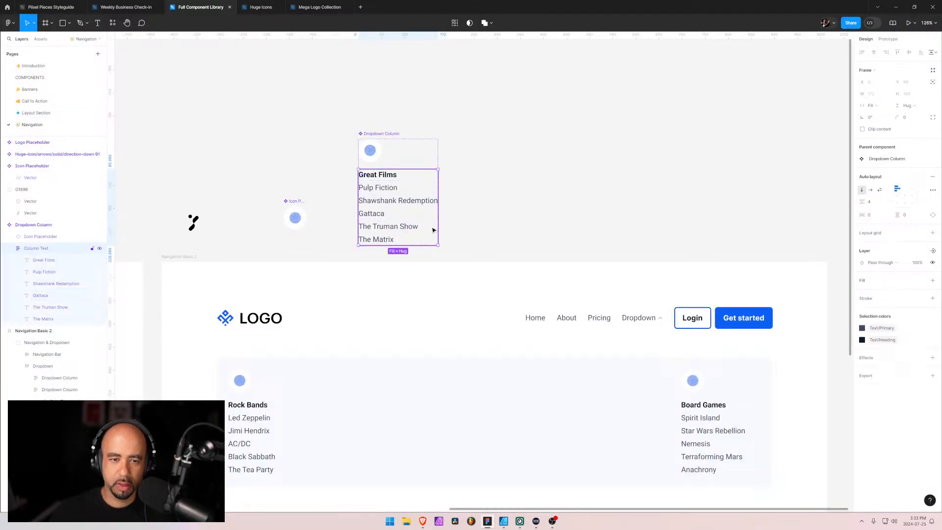
pyautogui.click(388, 228)
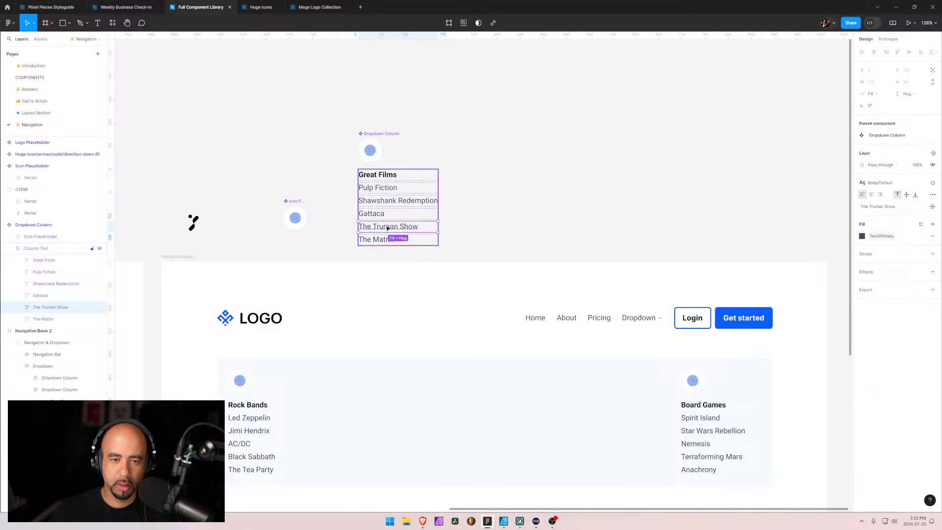
pyautogui.click(931, 207)
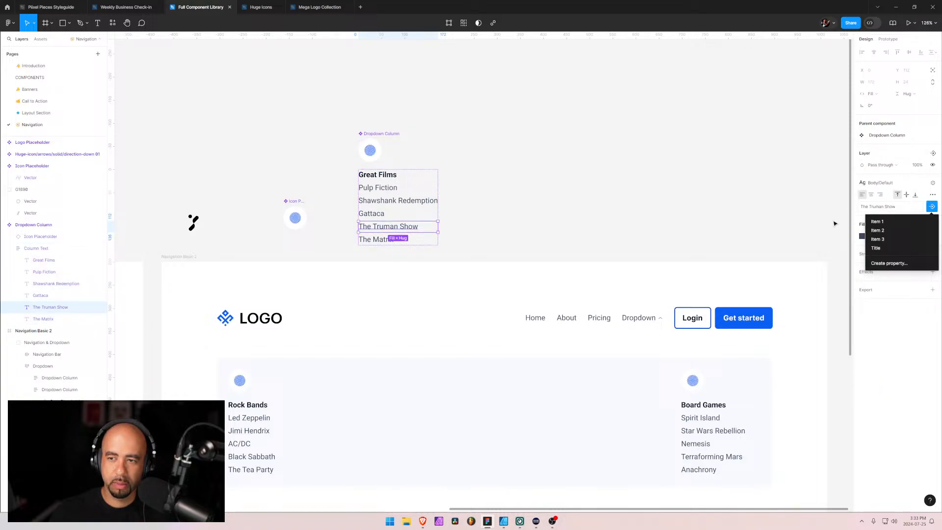
pyautogui.click(889, 263)
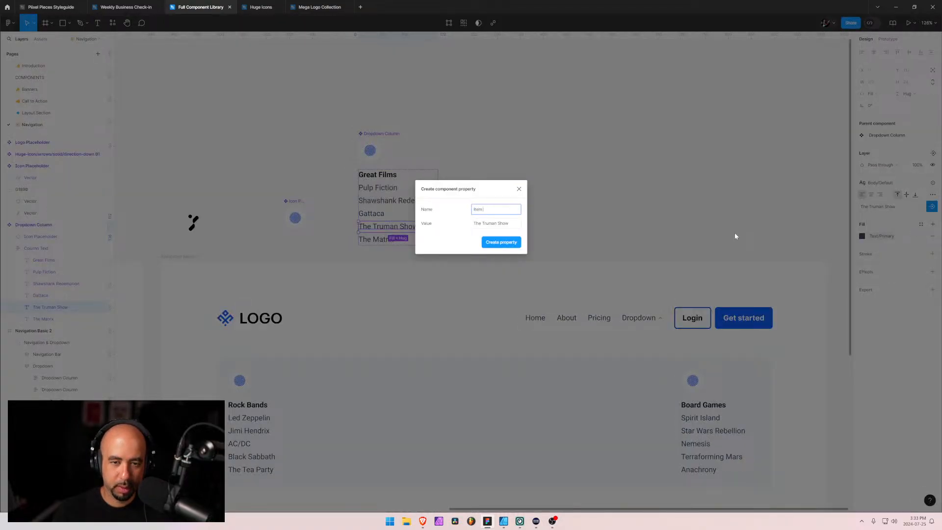
pyautogui.press('Return')
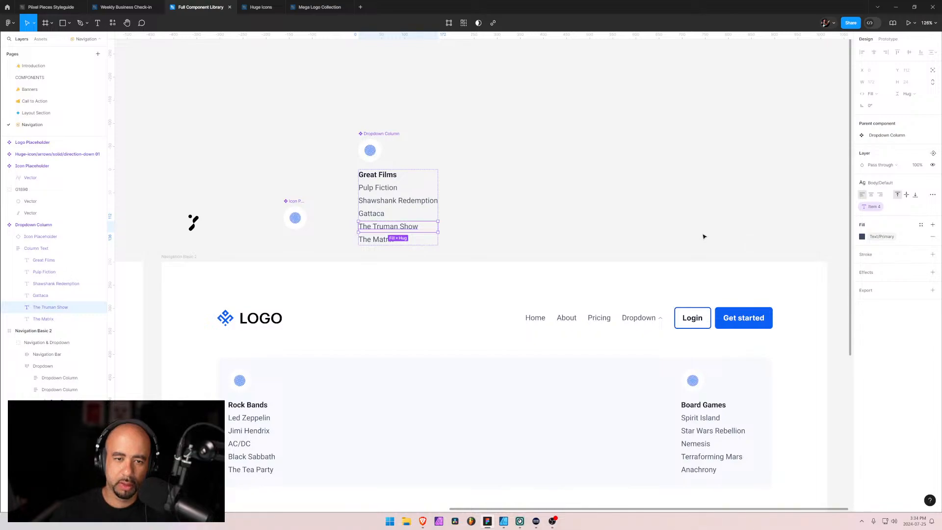
# Create a text property named Item 5 for The Matrix entry in the Dropdown Column component
pyautogui.click(426, 239)
pyautogui.click(52, 320)
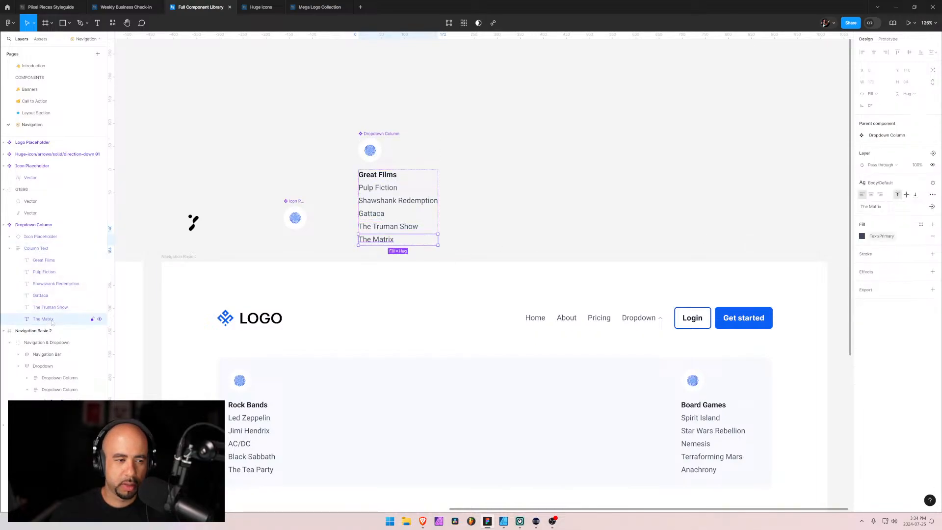
pyautogui.click(932, 206)
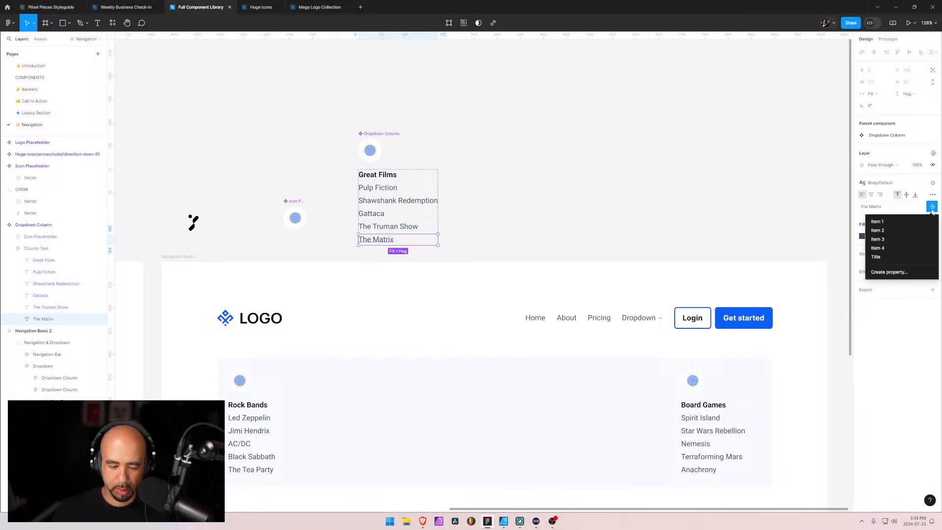
pyautogui.click(897, 272)
pyautogui.write('It')
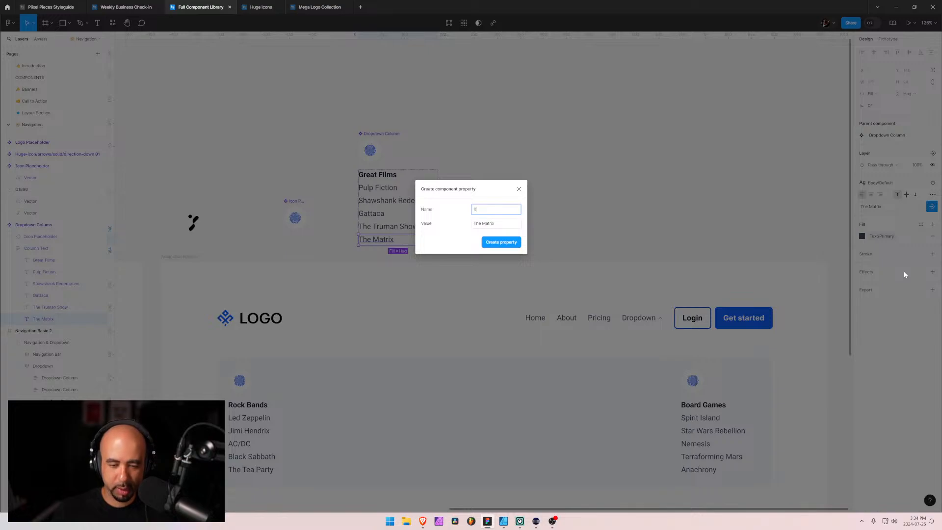
pyautogui.write('em 5')
pyautogui.press('Return')
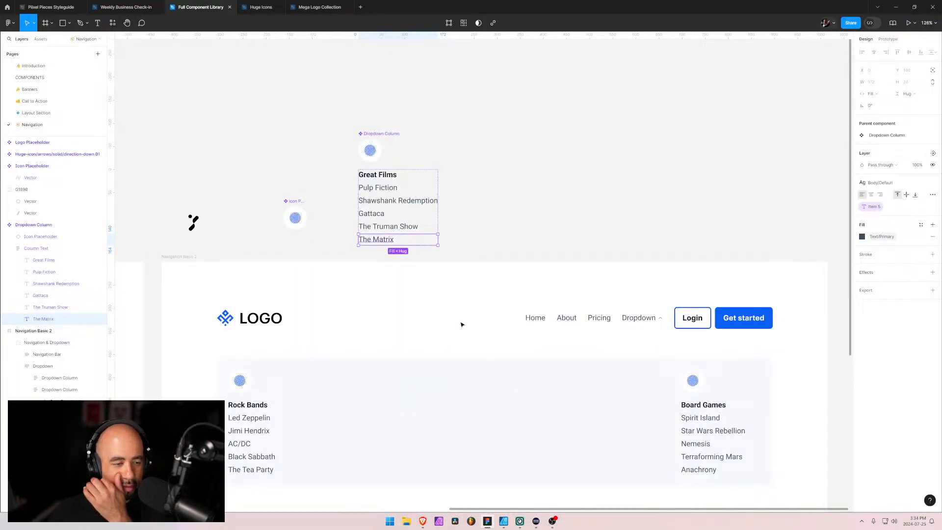
# Place an instance of the Dropdown Column component before Rock Bands in Navigation Basic 2's dropdown, and collapse the column layers
pyautogui.click(10, 248)
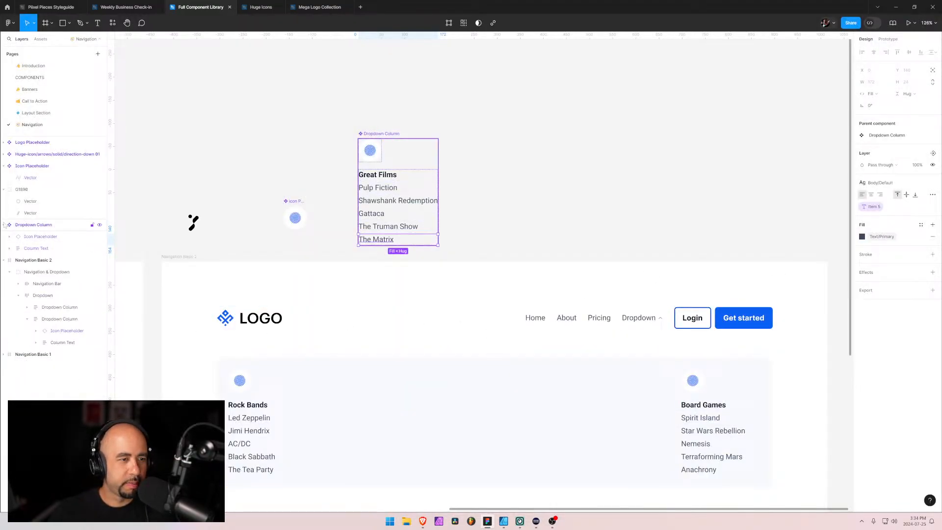
pyautogui.click(4, 224)
pyautogui.click(27, 295)
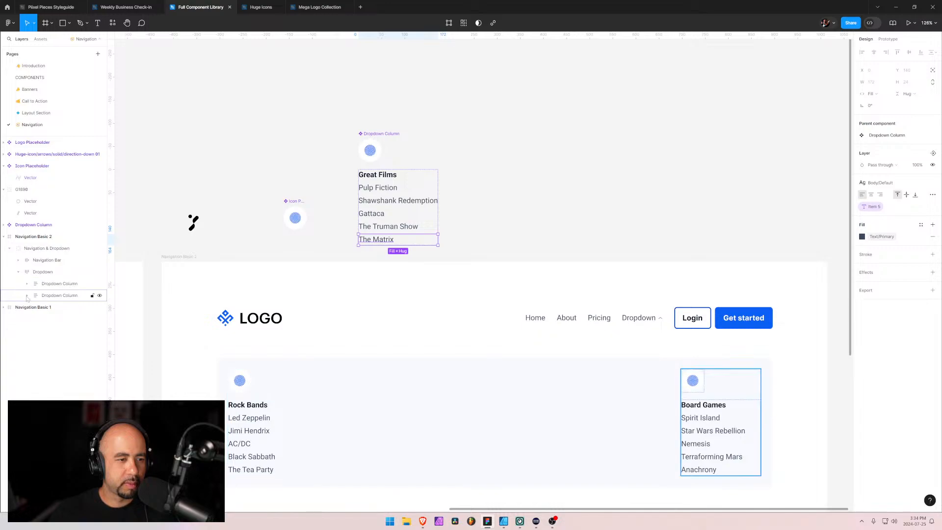
pyautogui.click(30, 225)
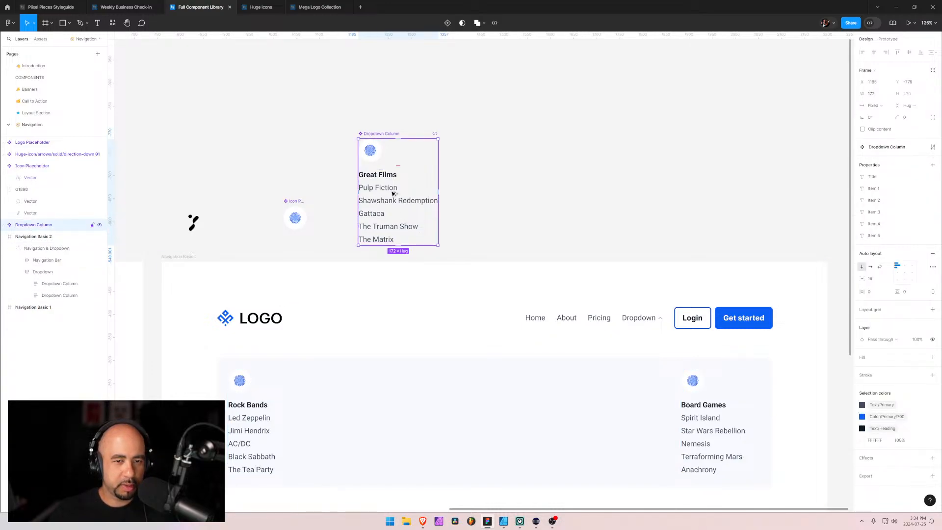
pyautogui.moveTo(393, 194); pyautogui.dragTo(226, 409)
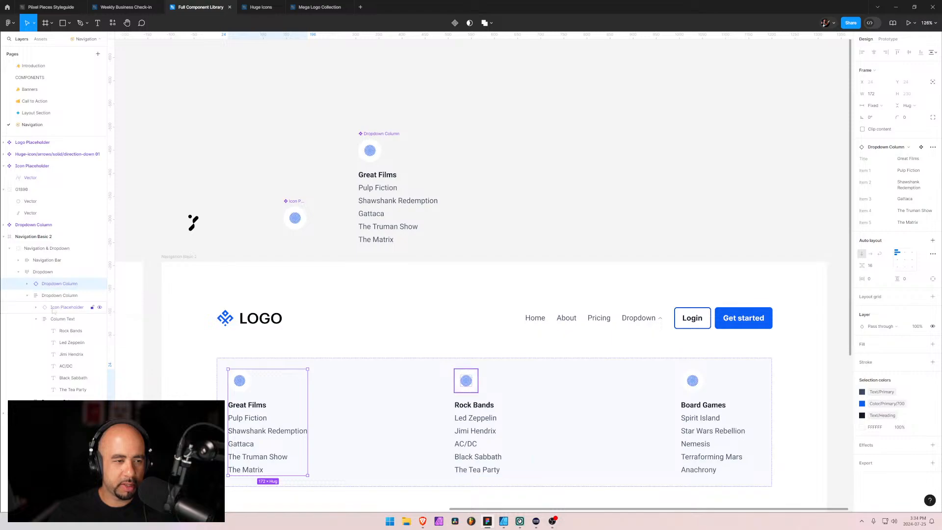
pyautogui.click(27, 296)
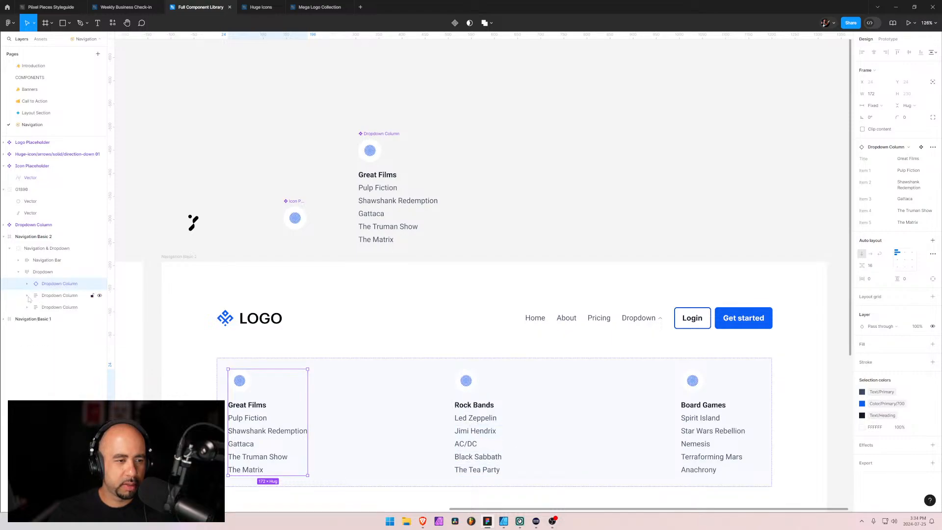
# Duplicate the Great Films instance in the dropdown and set the copy's Title property to Rock Bands
pyautogui.hotkey('ctrl', 'd')
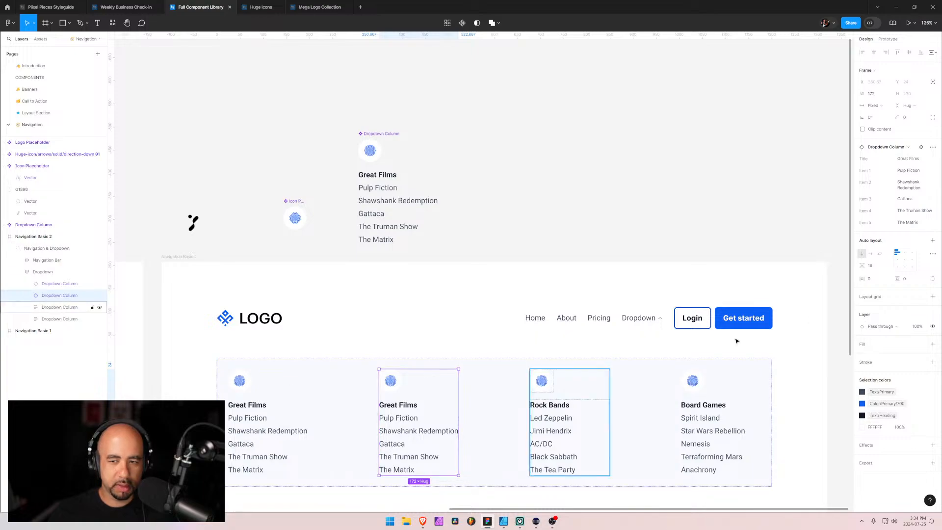
pyautogui.click(915, 159)
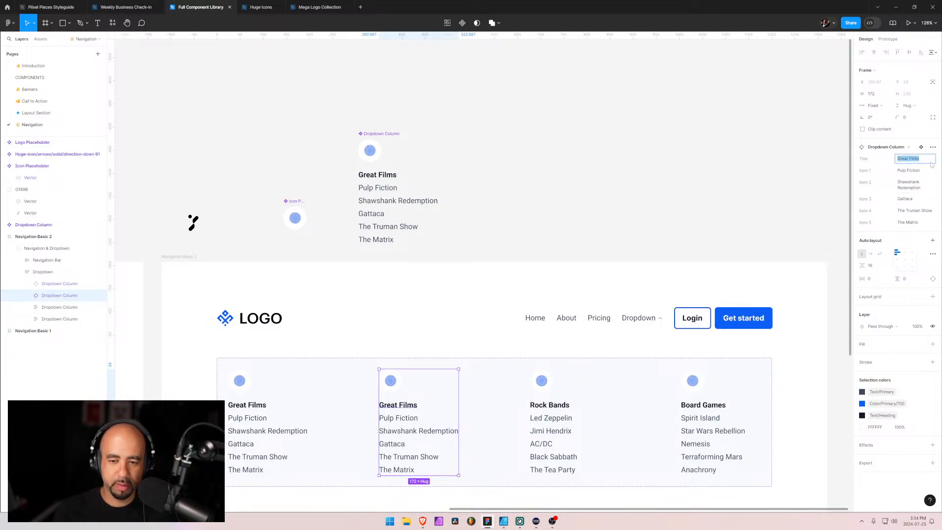
pyautogui.write('Rock Band')
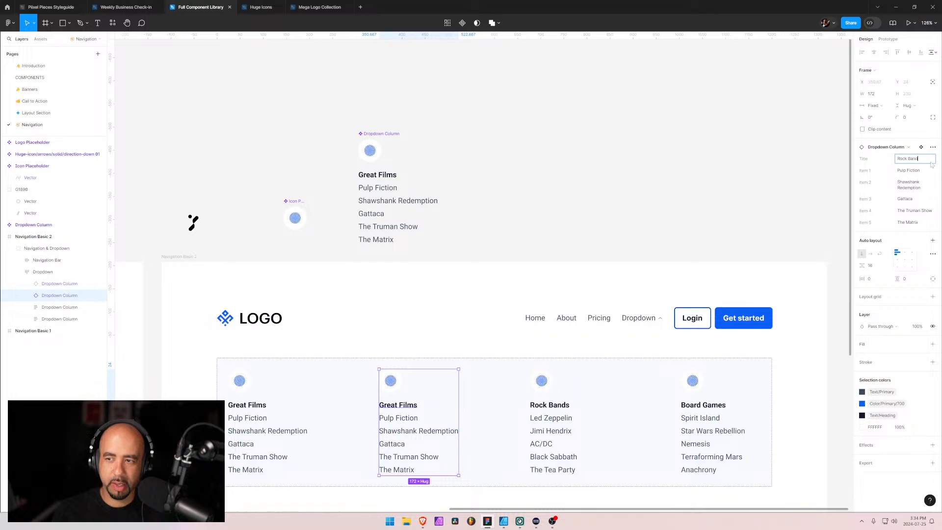
pyautogui.write('s')
pyautogui.press('Tab')
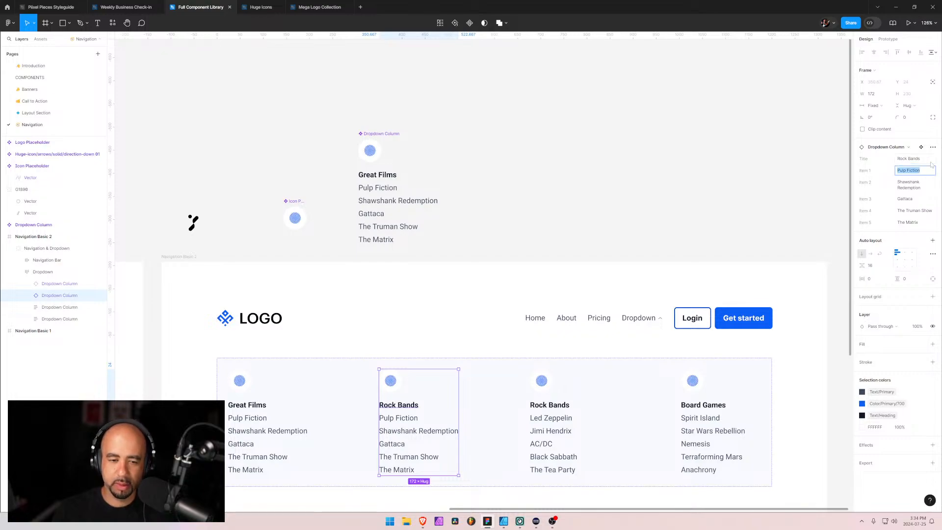
# Set Items 1 to 3 of the Rock Bands column instance to Led Zeppelin, Jimi Hendrix and AC/DC
pyautogui.write('Led Zeppelin')
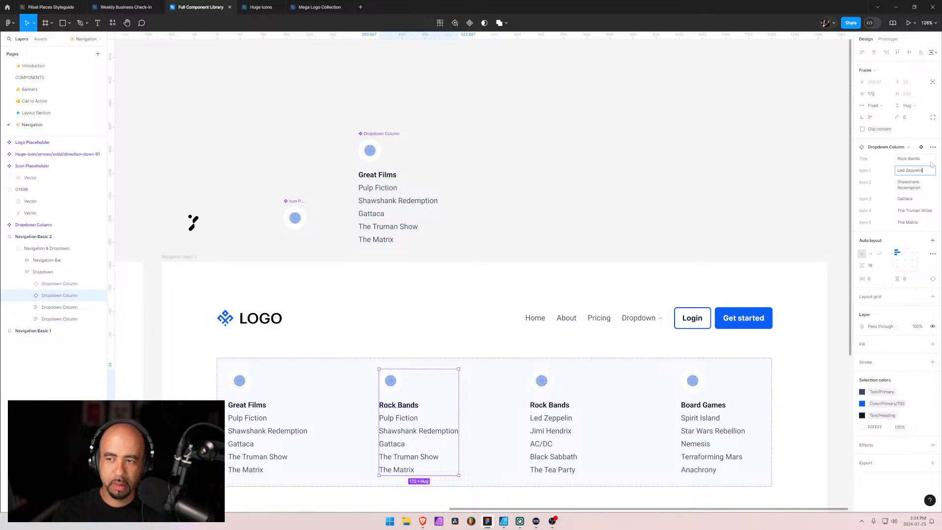
pyautogui.press('Tab')
pyautogui.write('Jim')
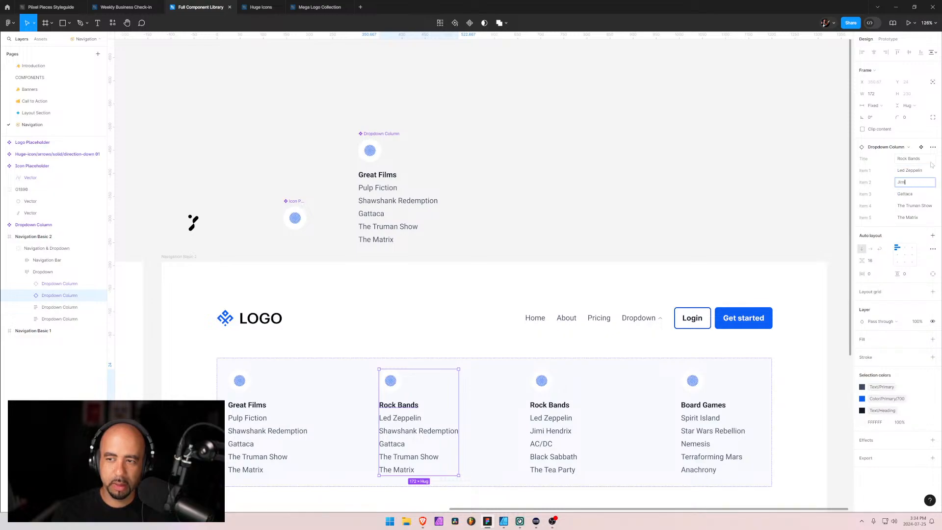
pyautogui.write('i Hendrix')
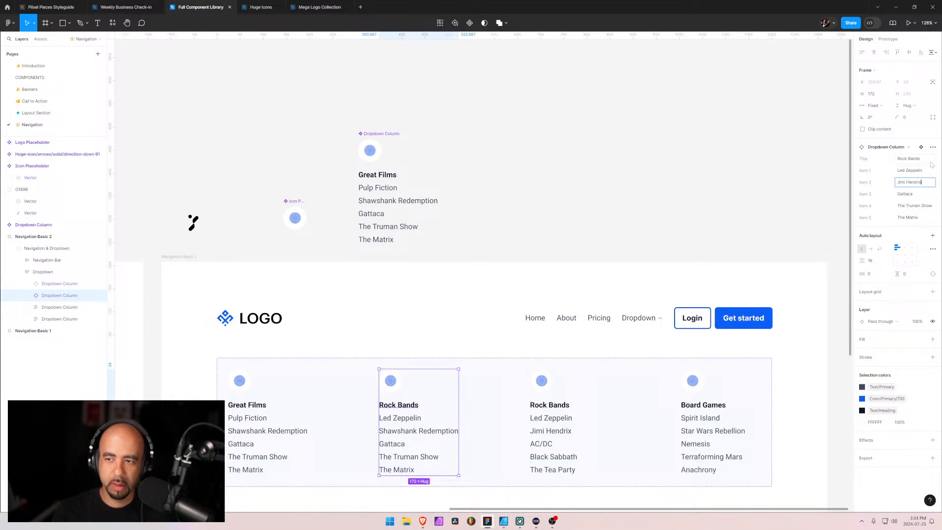
pyautogui.press('Tab')
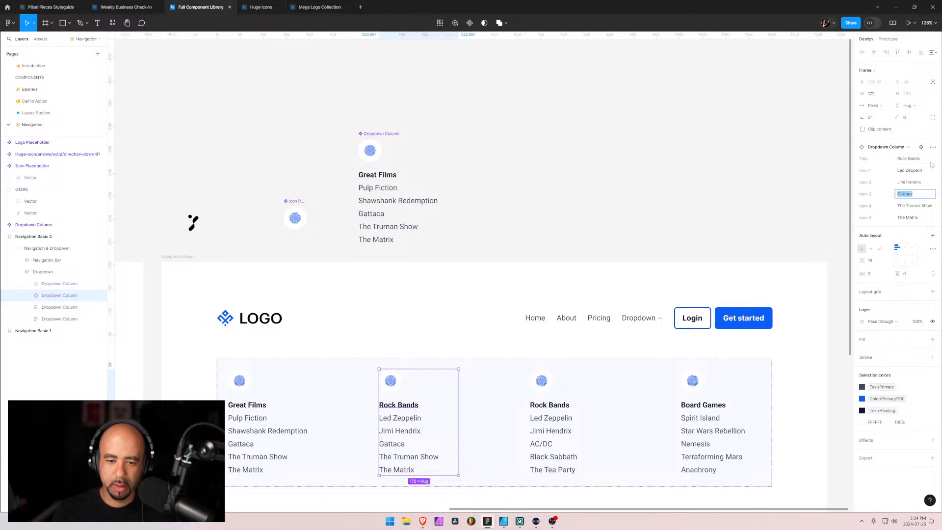
pyautogui.write('AC/DC')
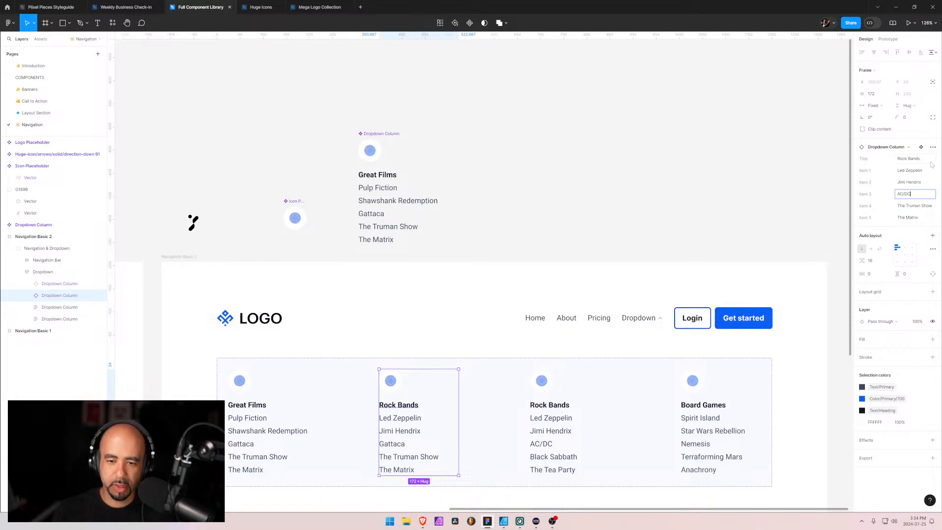
# Set Item 4 of the Rock Bands column instance to Black Sabbath and Item 5 to The Tea Party
pyautogui.press('Tab')
pyautogui.write('Bla')
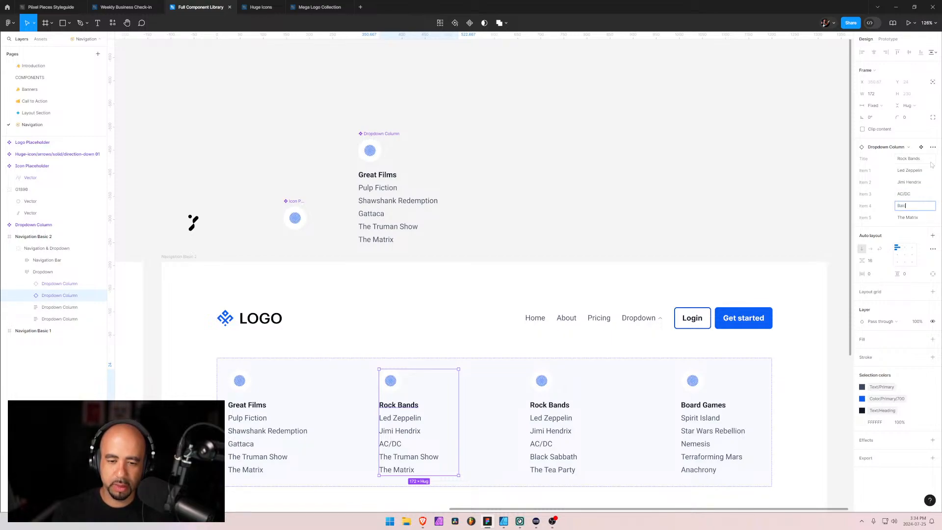
pyautogui.press('BackSpace')
pyautogui.press('BackSpace')
pyautogui.press('BackSpace')
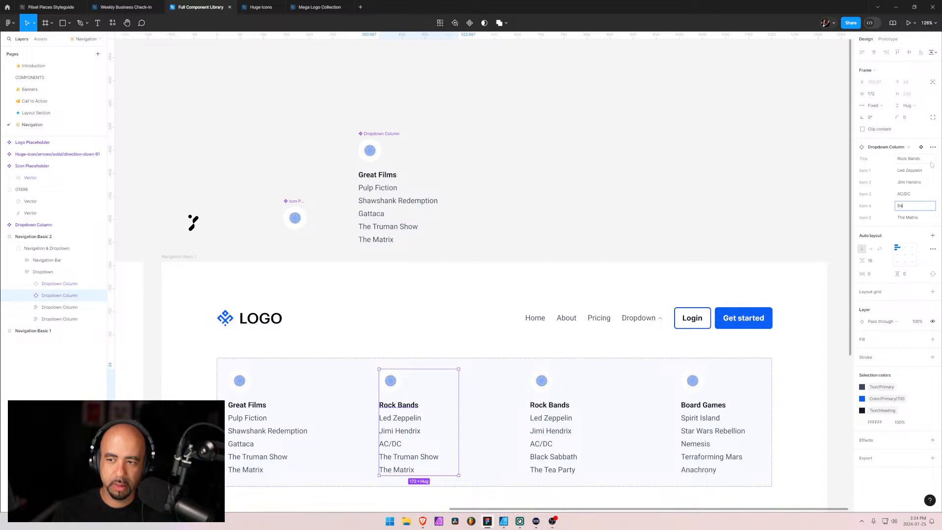
pyautogui.write('lack Sabbath')
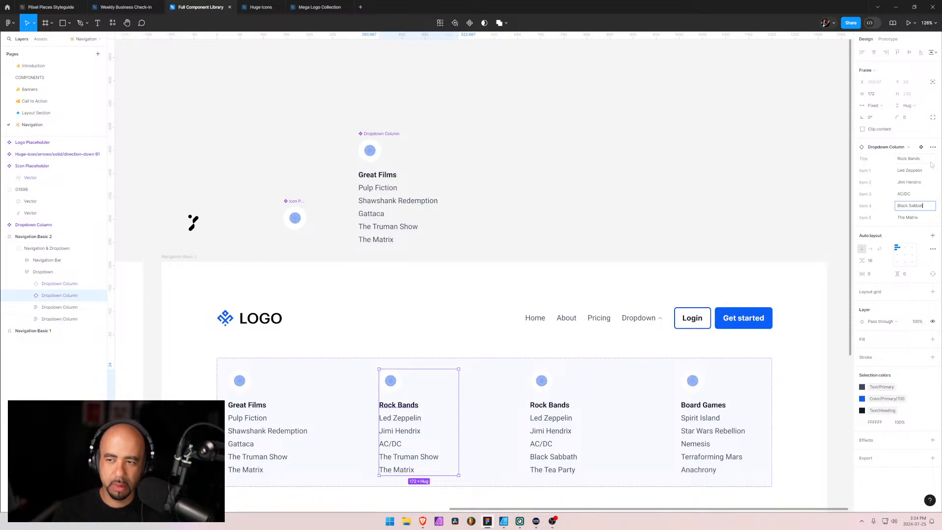
pyautogui.press('Tab')
pyautogui.write('The Tea')
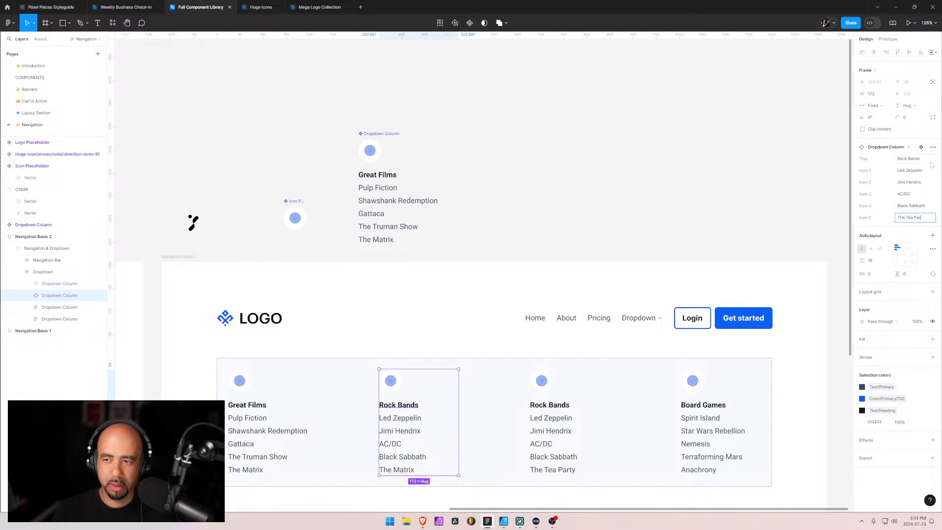
pyautogui.click(27, 296)
pyautogui.click(52, 285)
# Duplicate the Rock Bands column instance and set the copy's Title property to Board Games
pyautogui.click(43, 296)
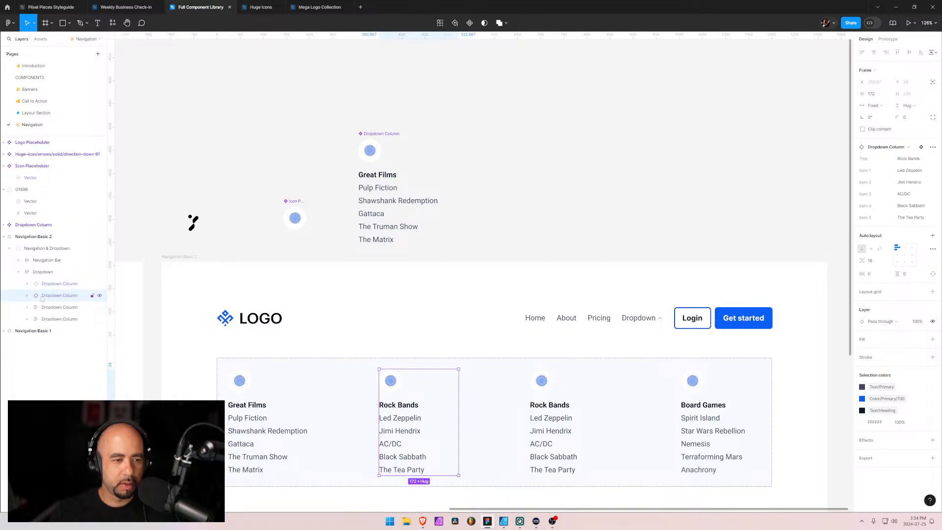
pyautogui.hotkey('ctrl', 'd')
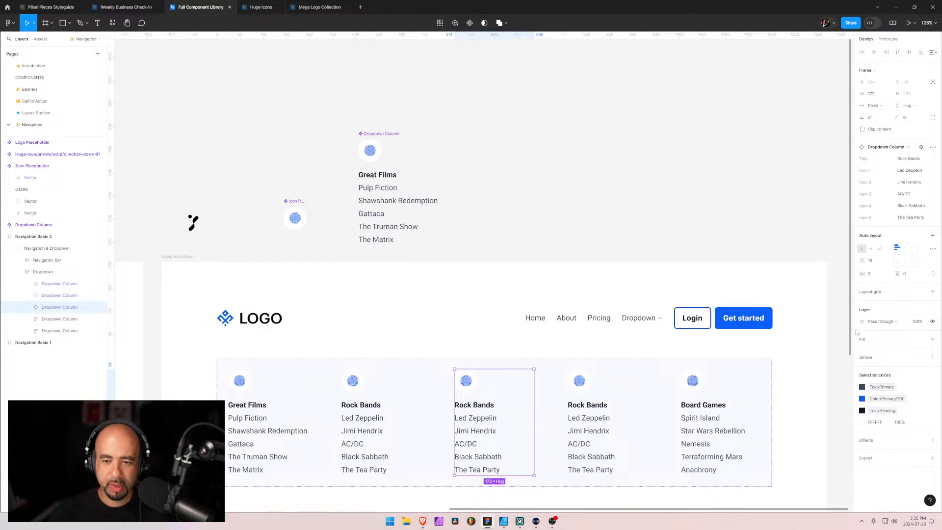
pyautogui.click(929, 158)
pyautogui.write('B')
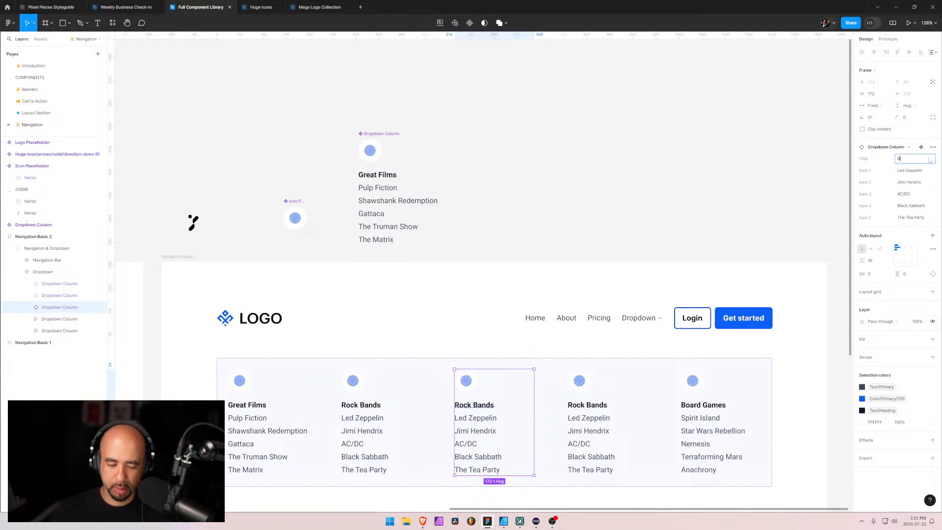
pyautogui.write('oard Games')
pyautogui.press('Tab')
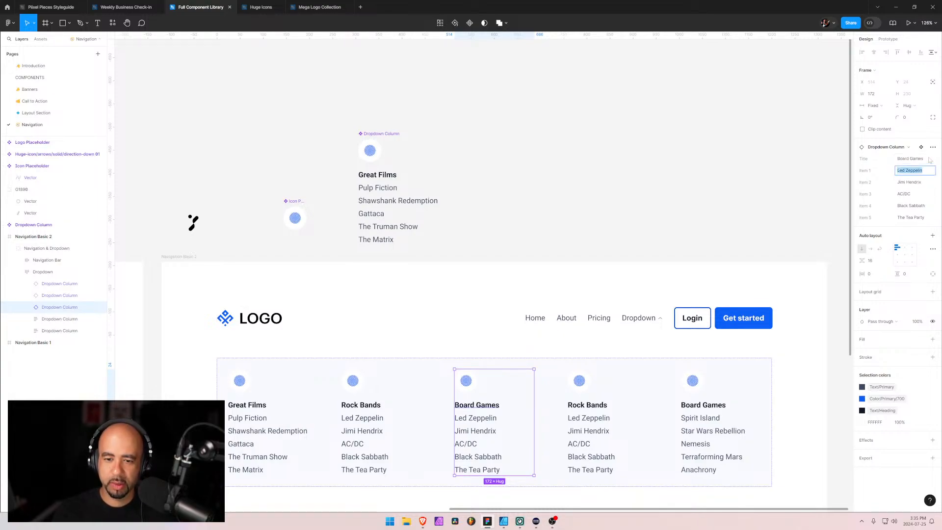
# Set Item 1 of the Board Games column instance to Spirit Island and Item 2 to Star Wars Rebellion
pyautogui.write('S')
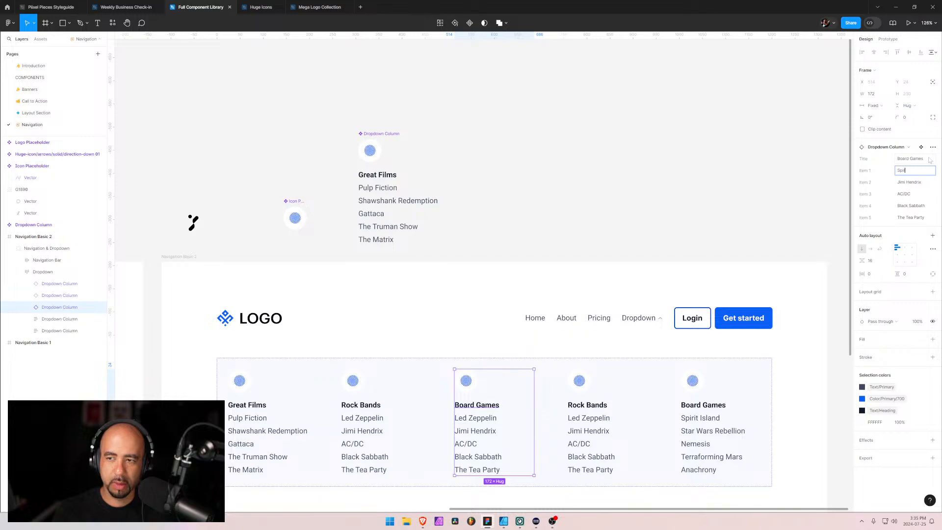
pyautogui.write('pirit Isla')
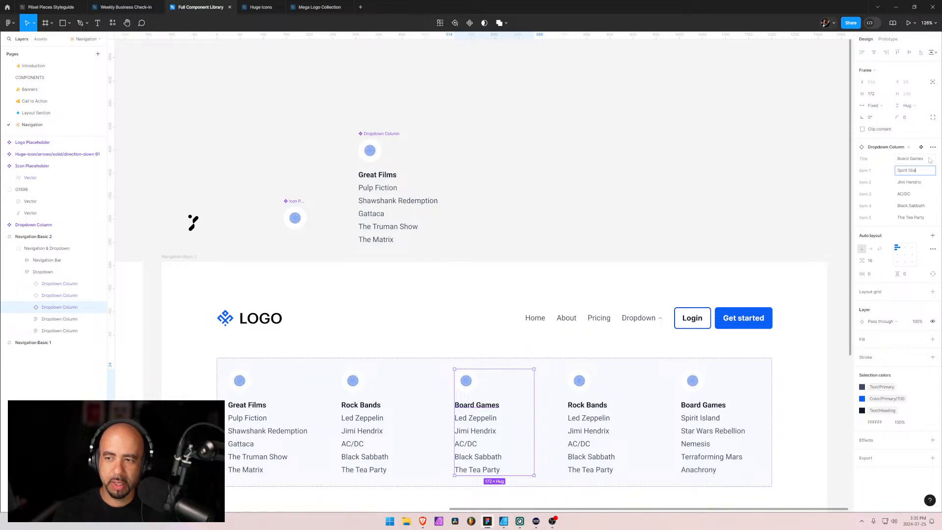
pyautogui.write('nd')
pyautogui.press('Tab')
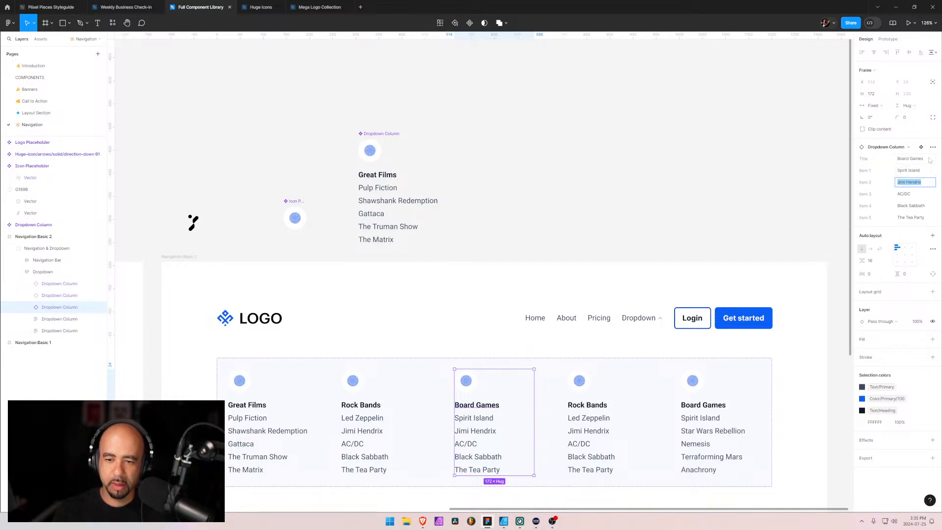
pyautogui.write('Star Wars Reb')
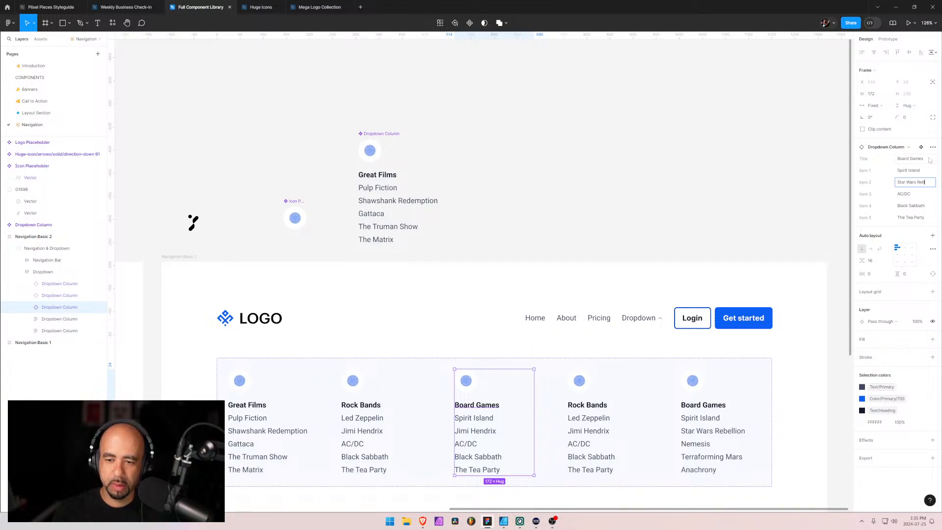
pyautogui.write('ellions')
pyautogui.press('Tab')
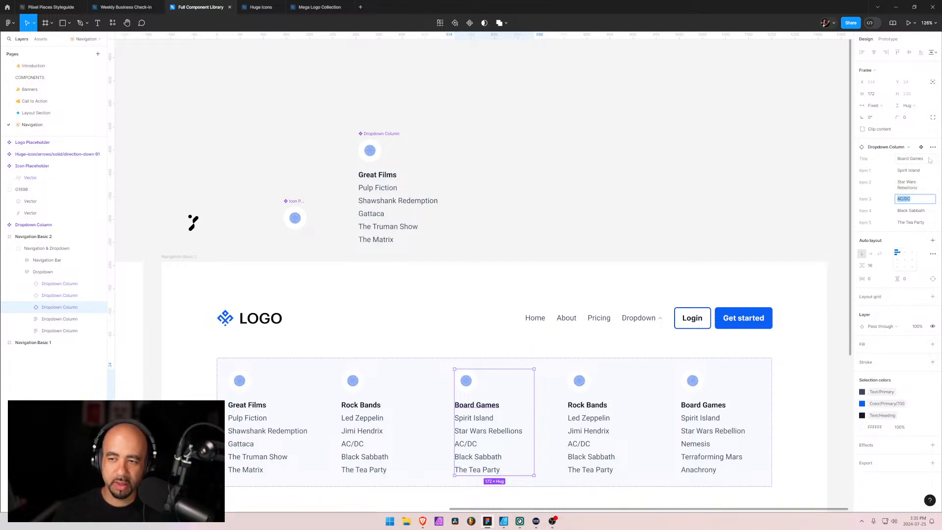
pyautogui.click(922, 190)
pyautogui.click(923, 190)
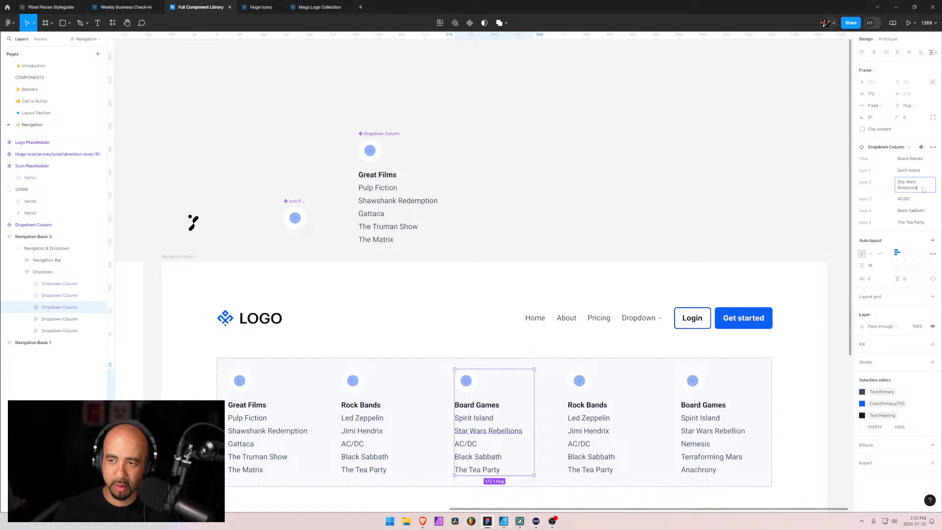
pyautogui.press('Tab')
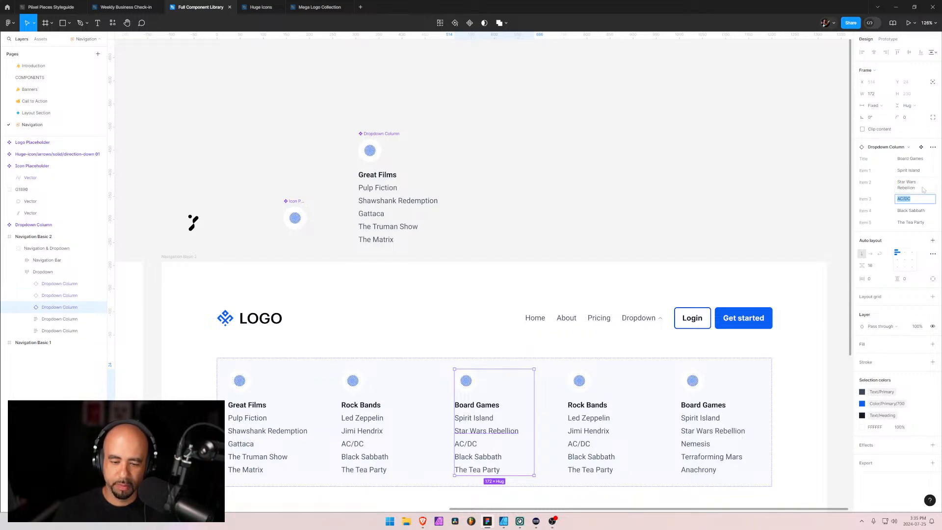
# Set Items 3 to 5 of the Board Games column instance to Nemesis, Terraforming Mars and Anachrony
pyautogui.write('Nemesis')
pyautogui.press('Return')
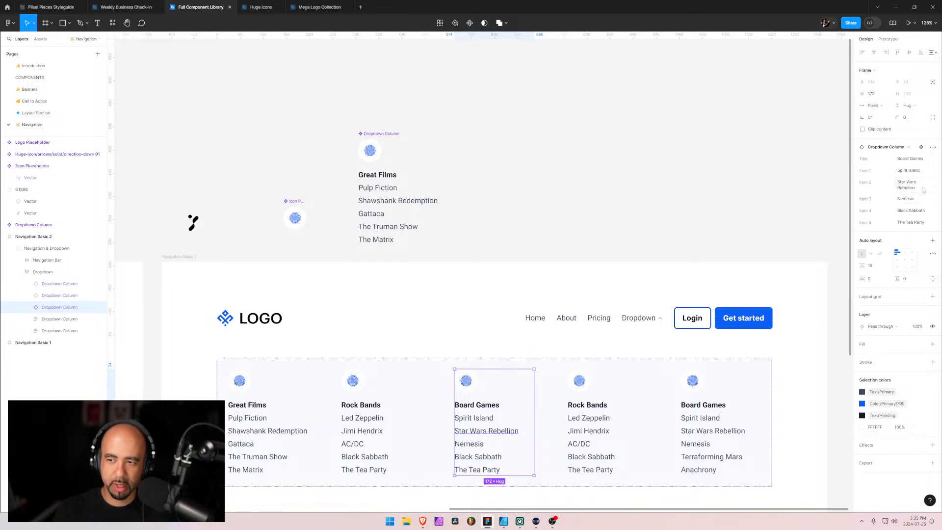
pyautogui.click(927, 211)
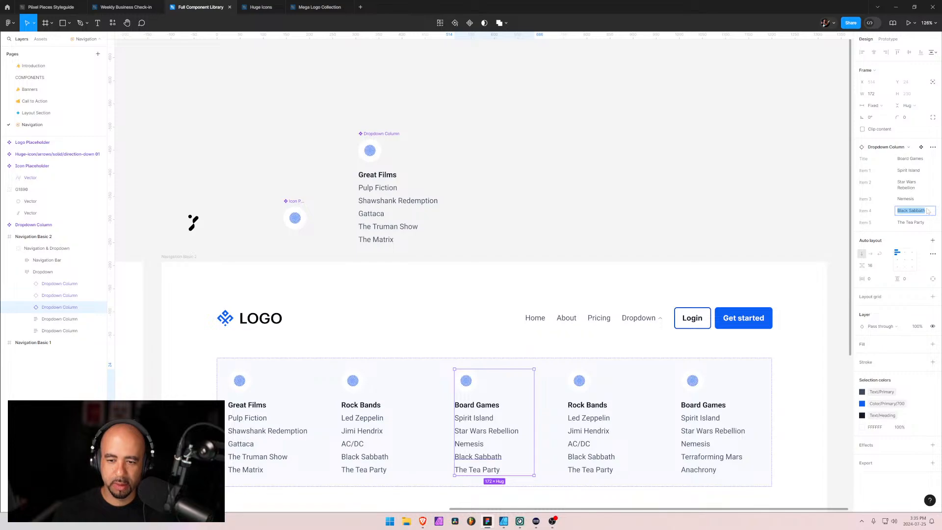
pyautogui.write('Terraformi')
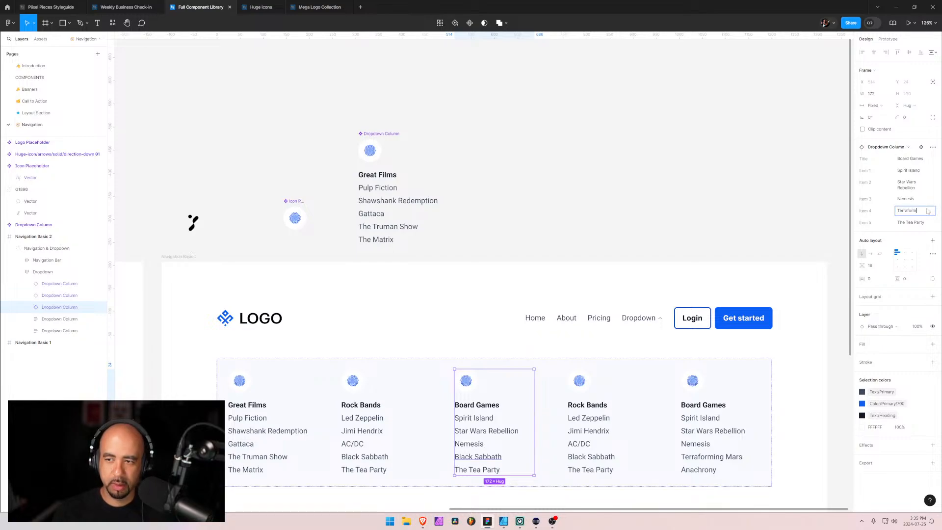
pyautogui.write('ng Mars')
pyautogui.press('Tab')
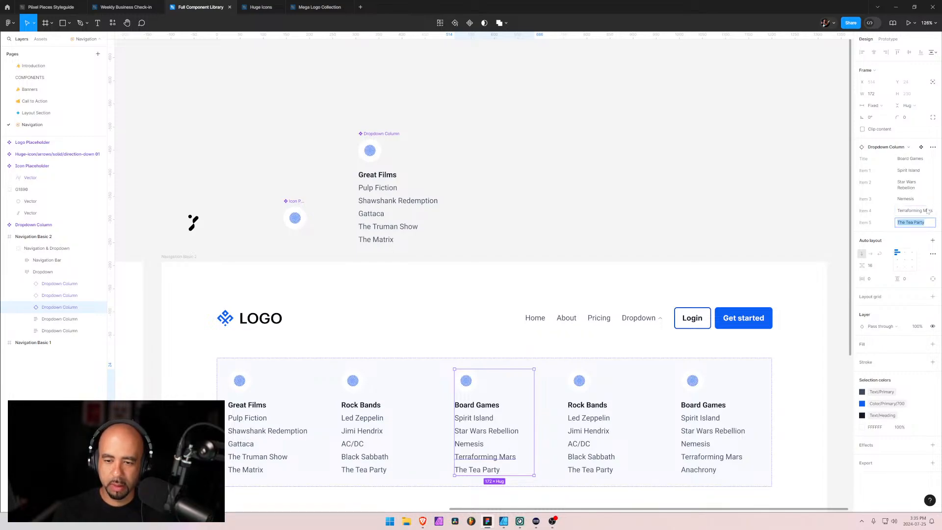
pyautogui.write('An')
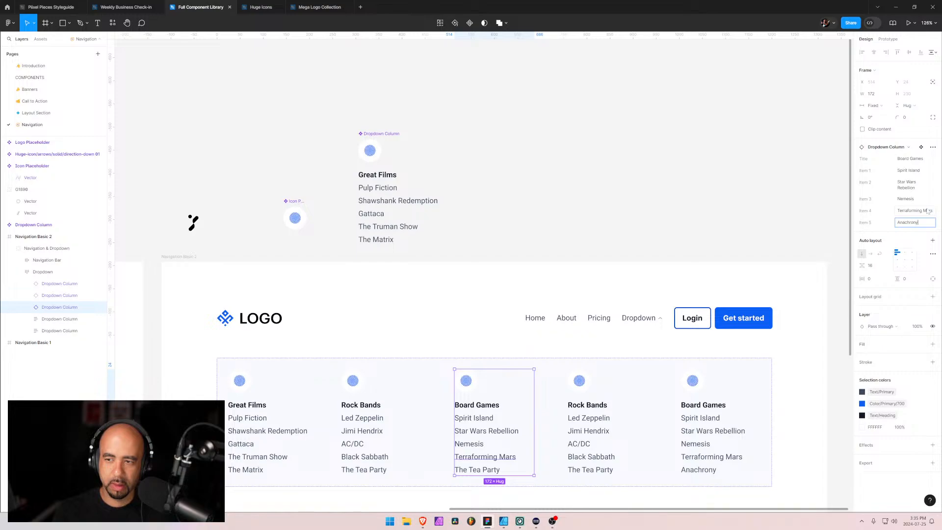
pyautogui.write('achrony')
pyautogui.press('Return')
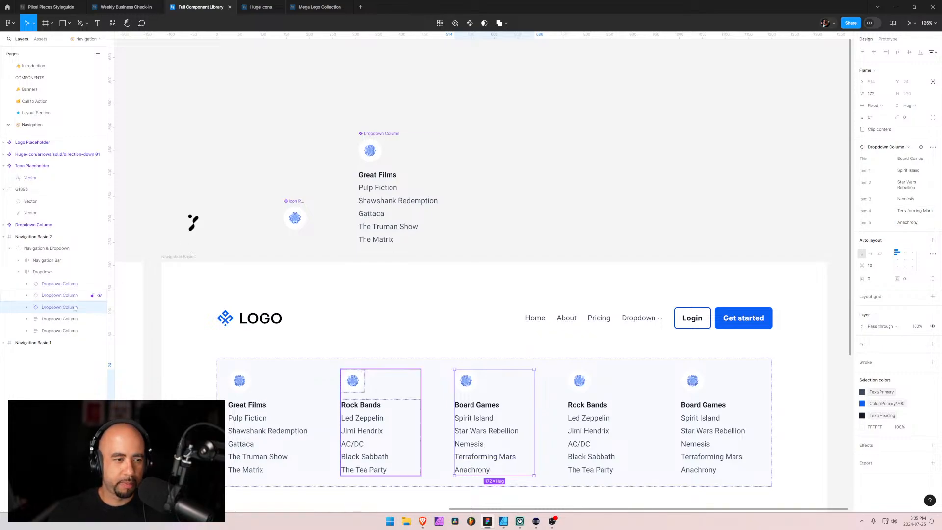
# Duplicate the Board Games instance and delete the two original non-component columns, Rock Bands and Board Games, from the dropdown
pyautogui.hotkey('ctrl', 'd')
pyautogui.click(57, 331)
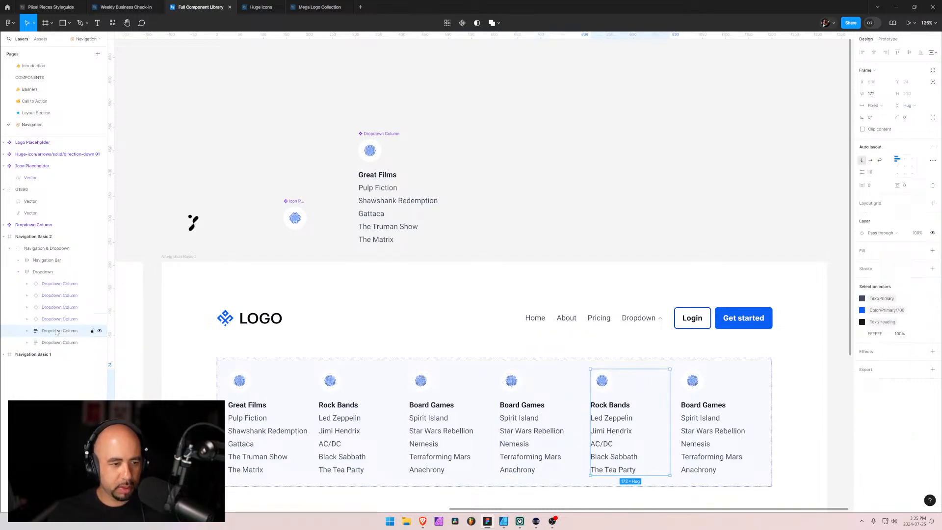
pyautogui.press('Delete')
pyautogui.click(57, 331)
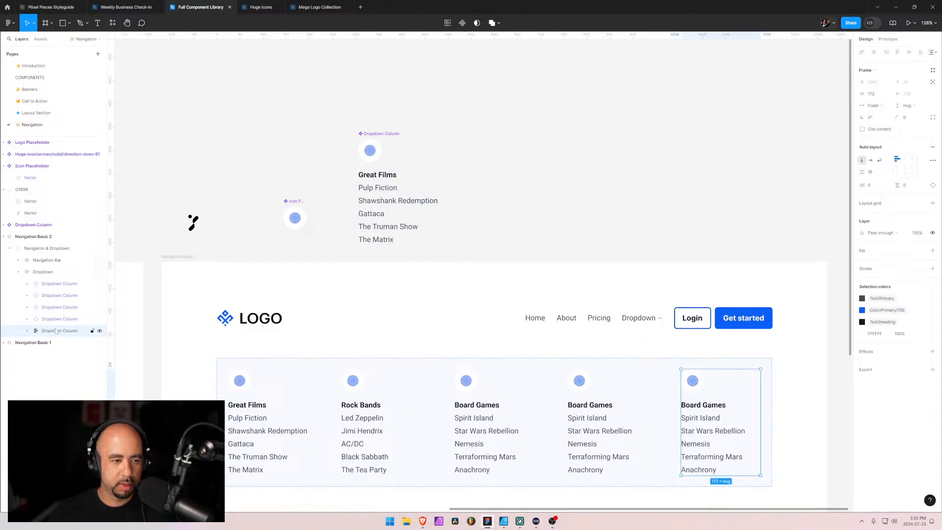
pyautogui.press('Delete')
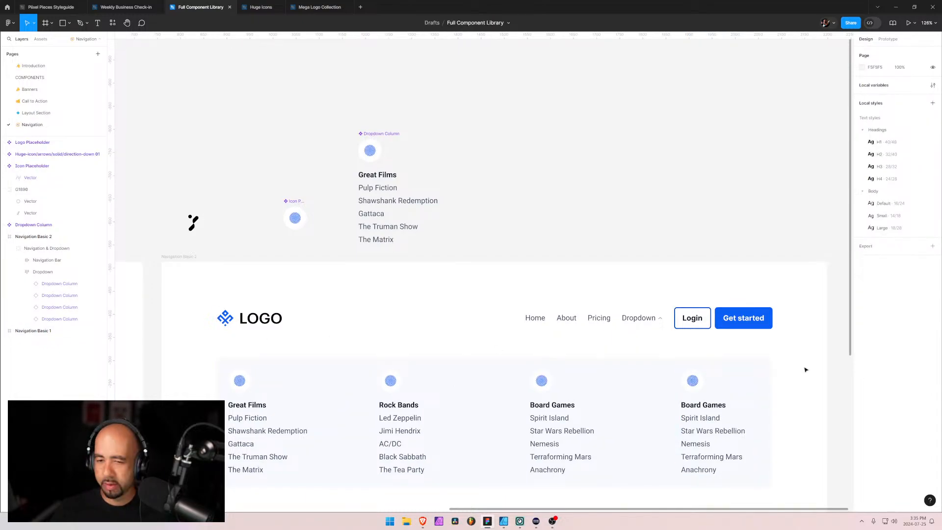
# Retitle the last Board Games column in the dropdown to Good Reads and select its whole Dropdown Column instance
pyautogui.click(707, 405)
pyautogui.doubleClick(710, 406)
pyautogui.doubleClick(711, 406)
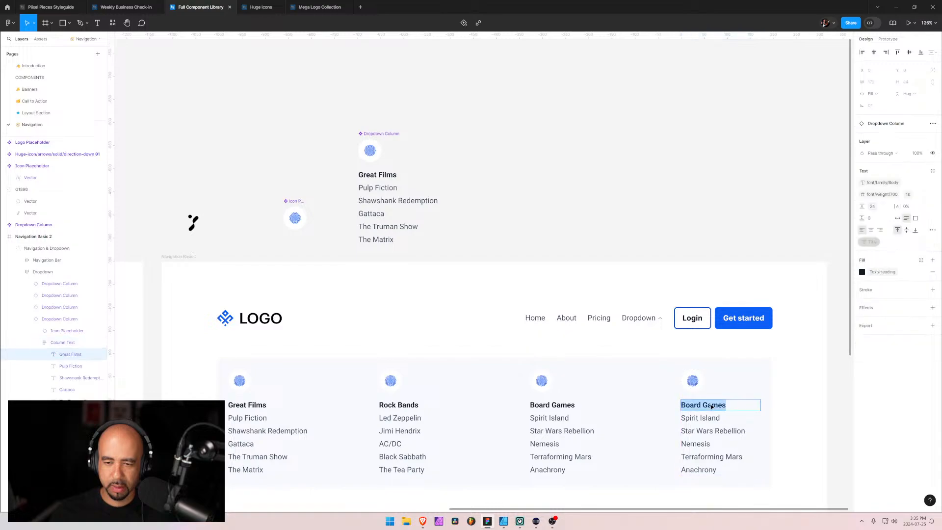
pyautogui.write('Good')
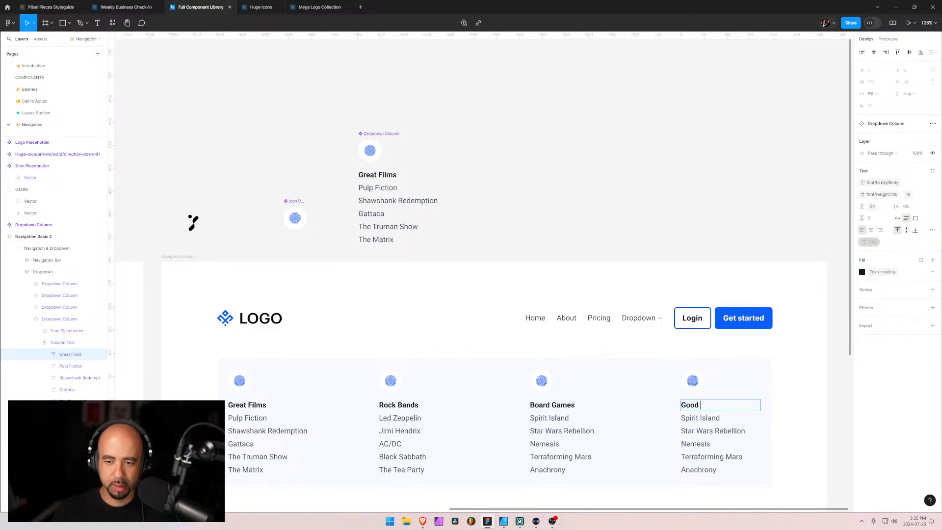
pyautogui.write(' Reads')
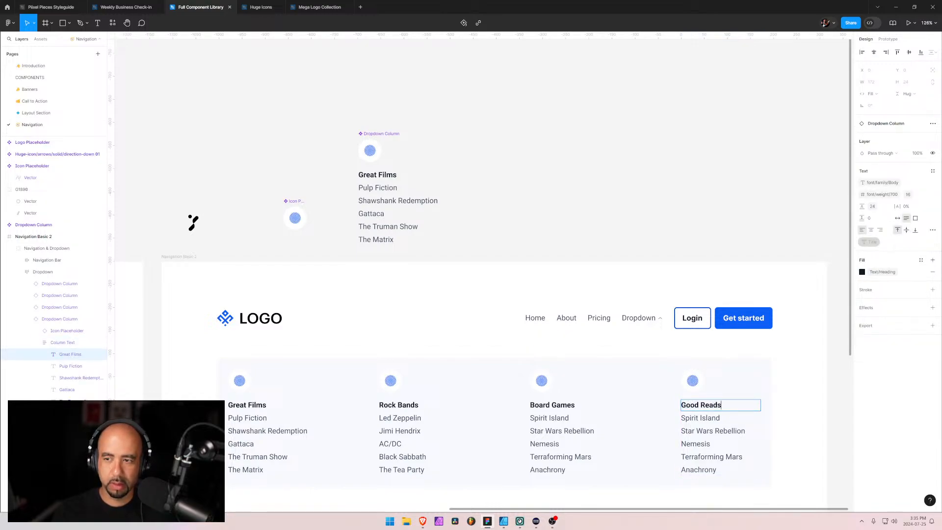
pyautogui.press('Return')
pyautogui.press('BackSpace')
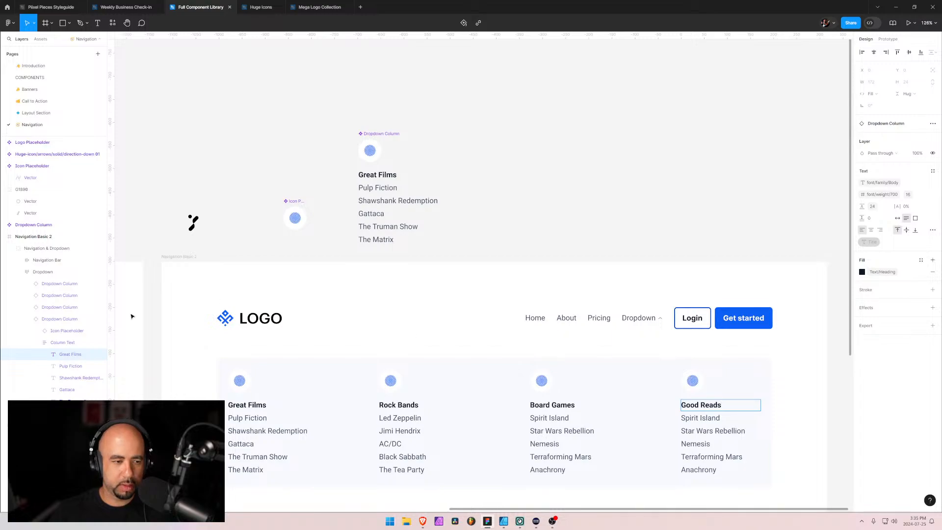
pyautogui.press('Escape')
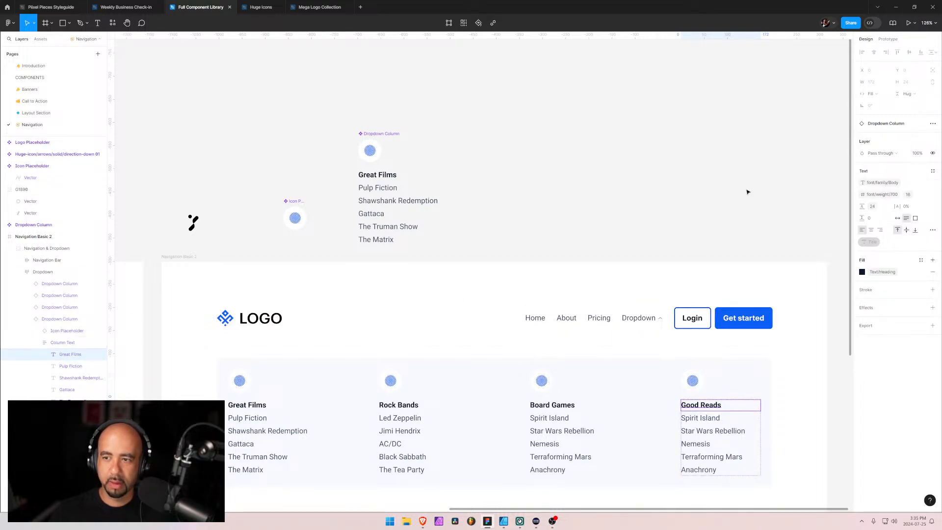
pyautogui.click(56, 345)
pyautogui.hotkey('shift', 'Return')
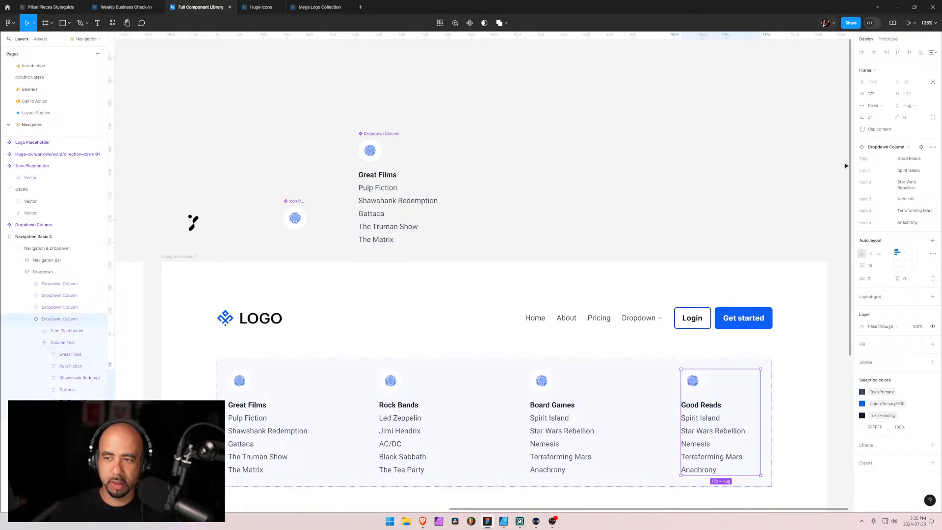
# Set Item 1 of the Good Reads column instance to Brave New World and Item 2 to Lord of the Rings
pyautogui.click(926, 173)
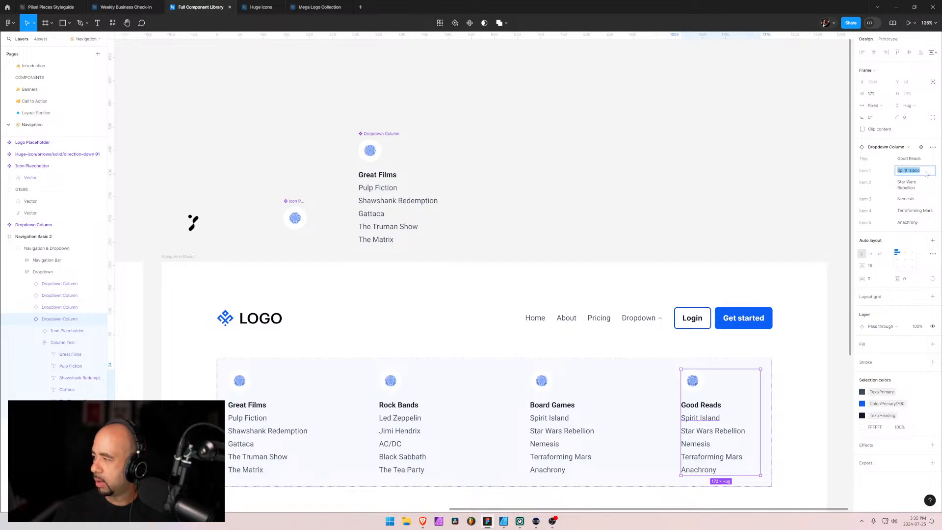
pyautogui.write('Brave New')
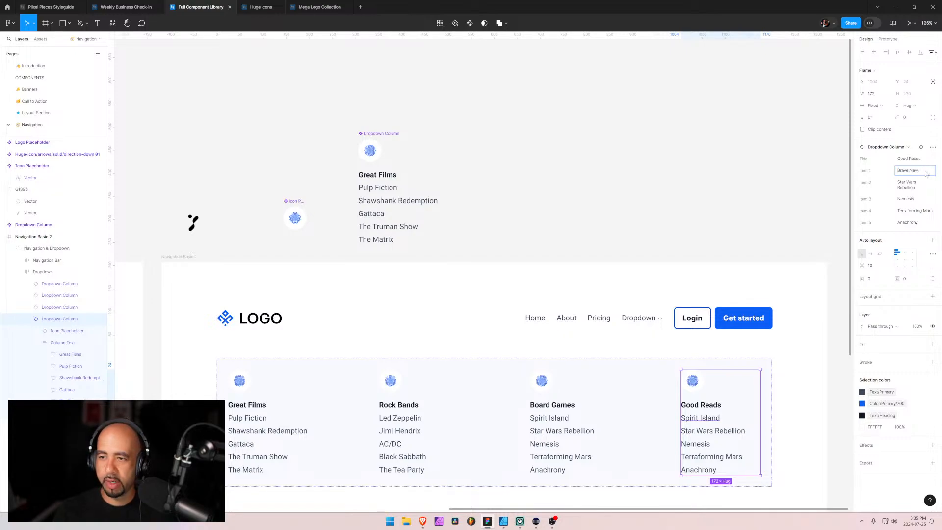
pyautogui.write(' World')
pyautogui.press('Tab')
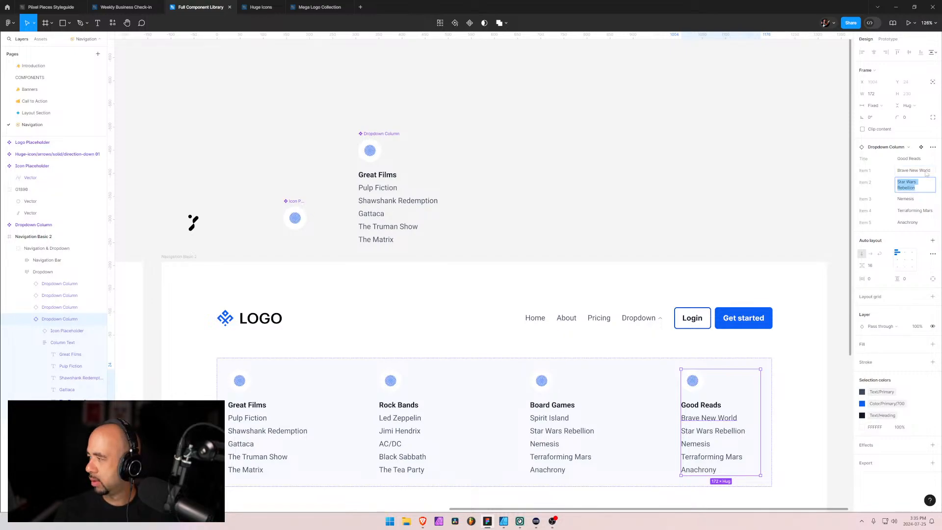
pyautogui.write('Lord of the R')
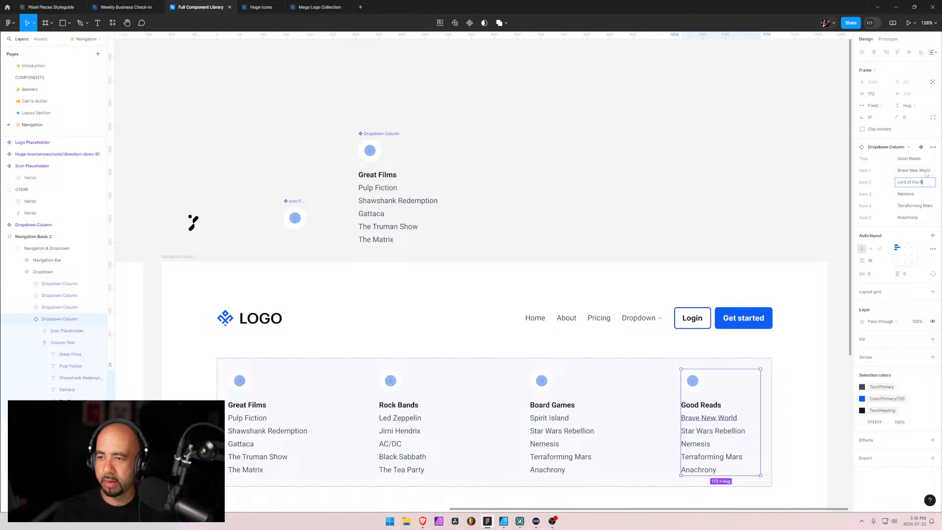
pyautogui.write('ings')
pyautogui.press('Tab')
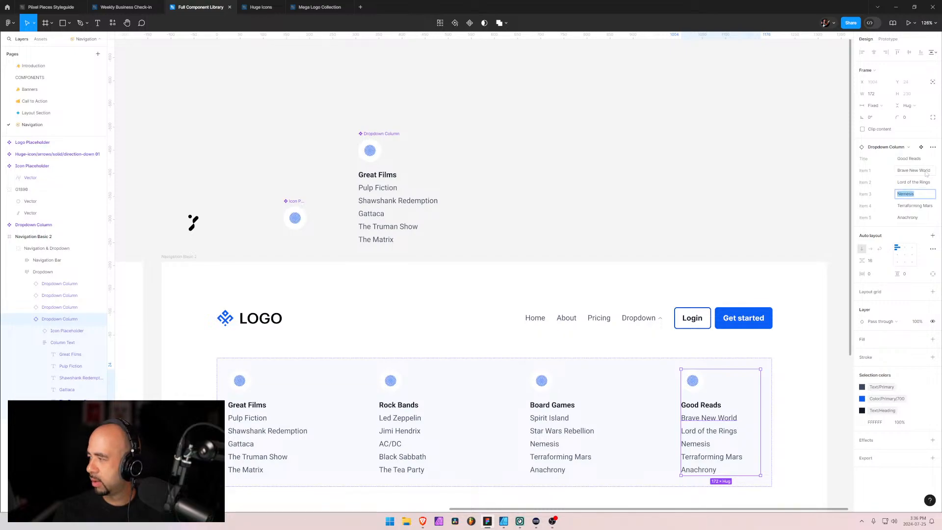
# Set Item 3 of the Good Reads column instance to Intellectuals and Society
pyautogui.write('Intellect')
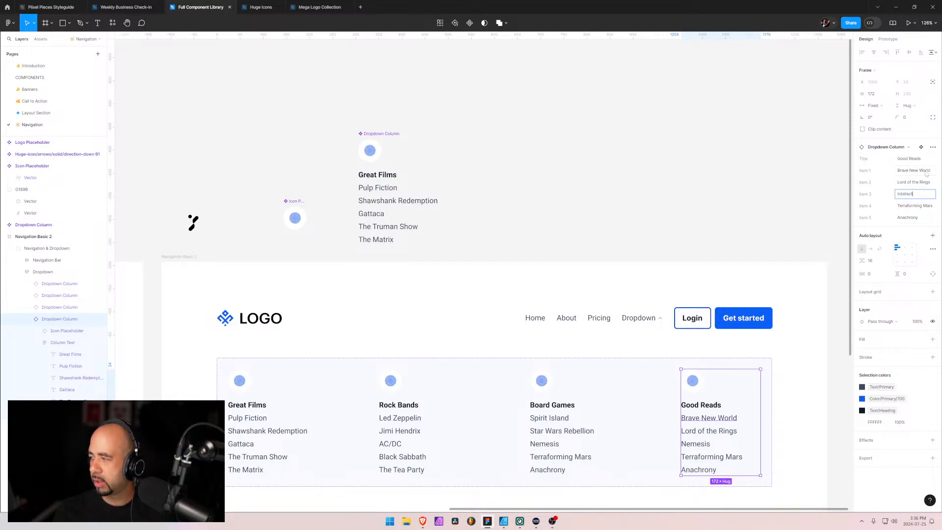
pyautogui.write('uas')
pyautogui.press('BackSpace')
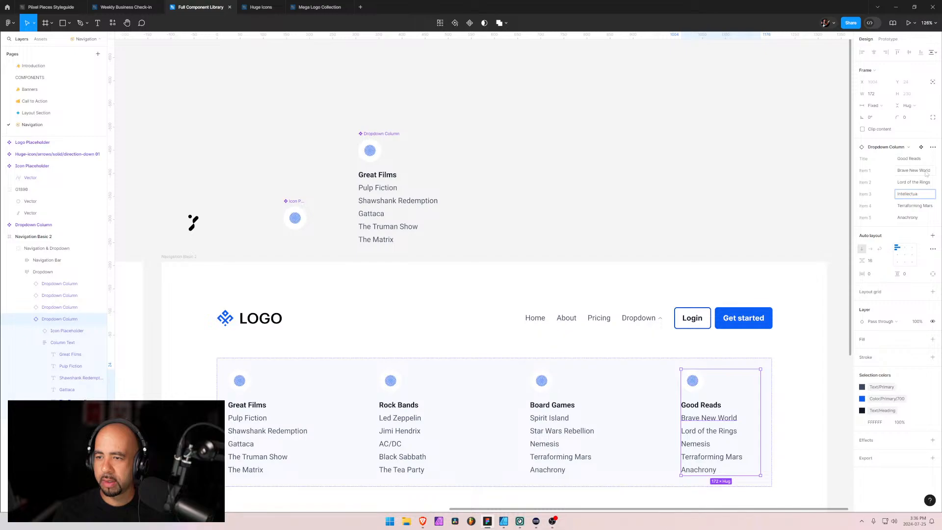
pyautogui.write('ls')
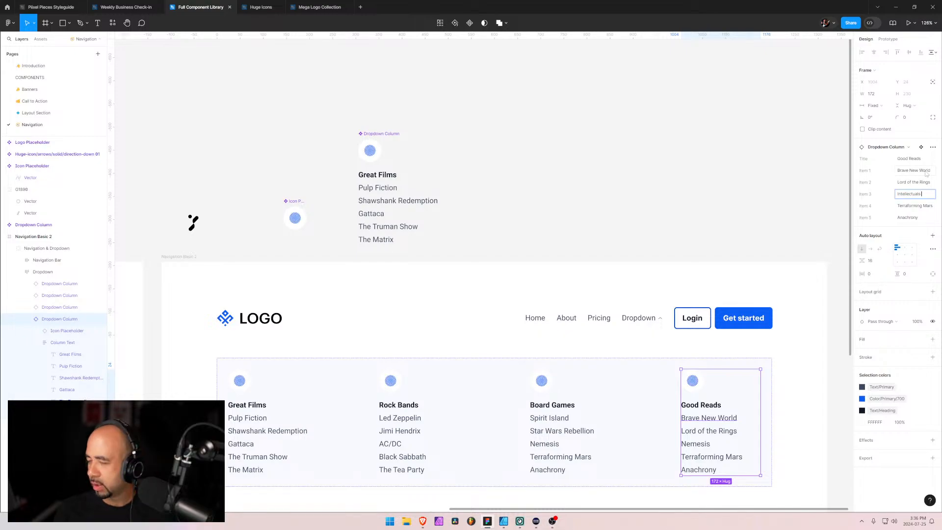
pyautogui.write(' and Sc')
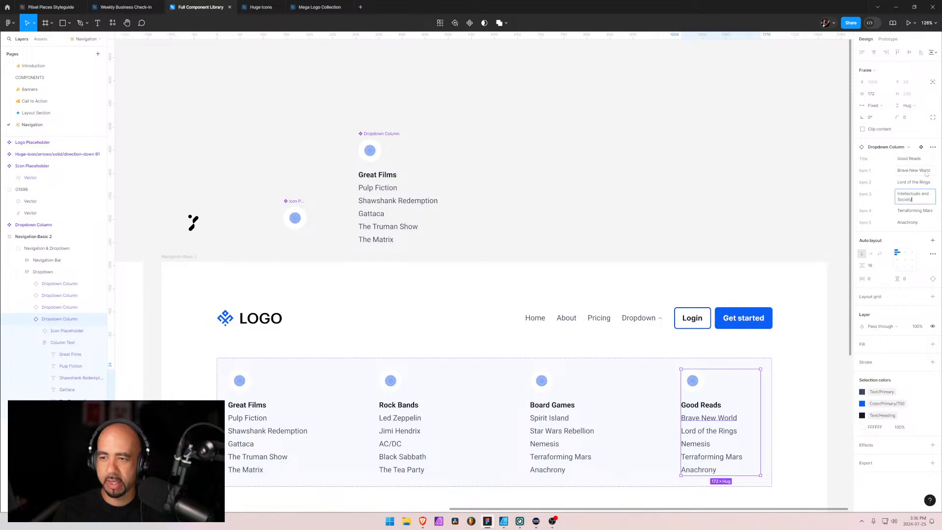
pyautogui.press('Tab')
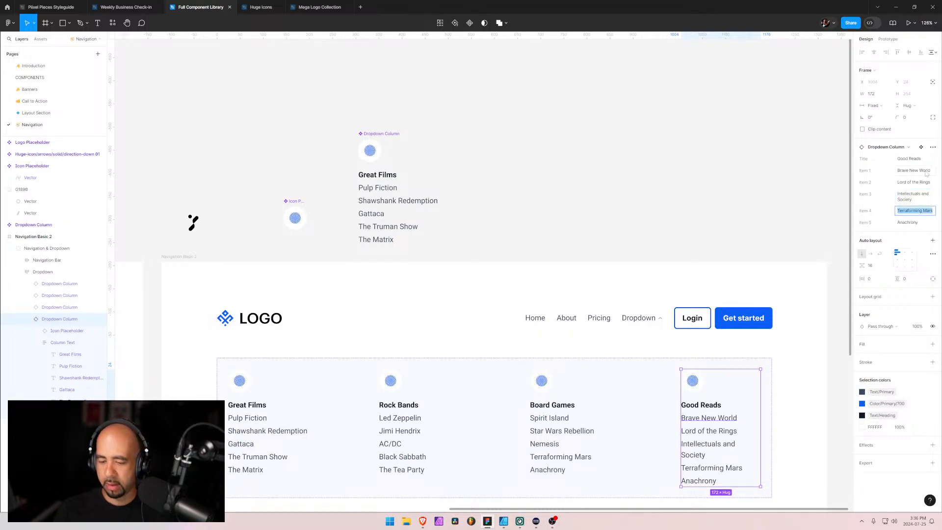
# Set Items 4 and 5 of the Good Reads instance to 1984 and Atlas Shrugged, and select the parent Dropdown frame
pyautogui.write('1984')
pyautogui.press('Tab')
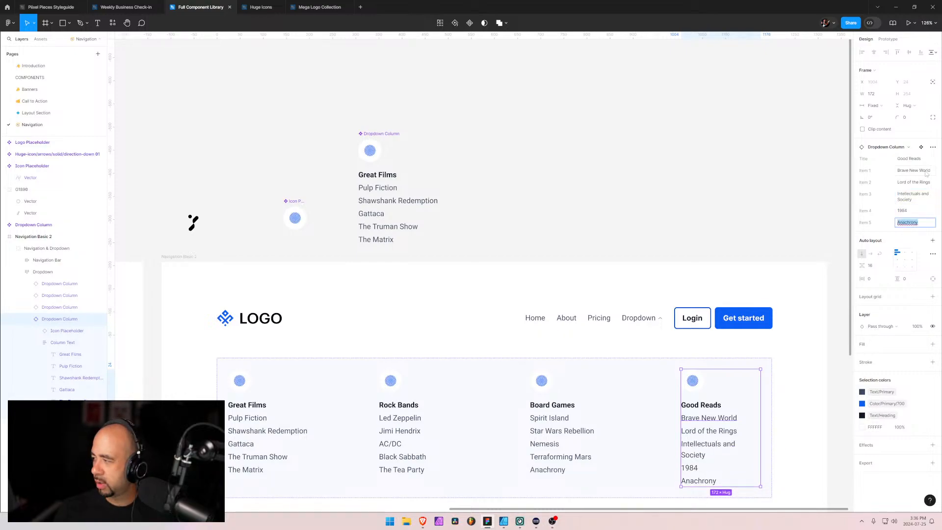
pyautogui.write('Atlas Sh')
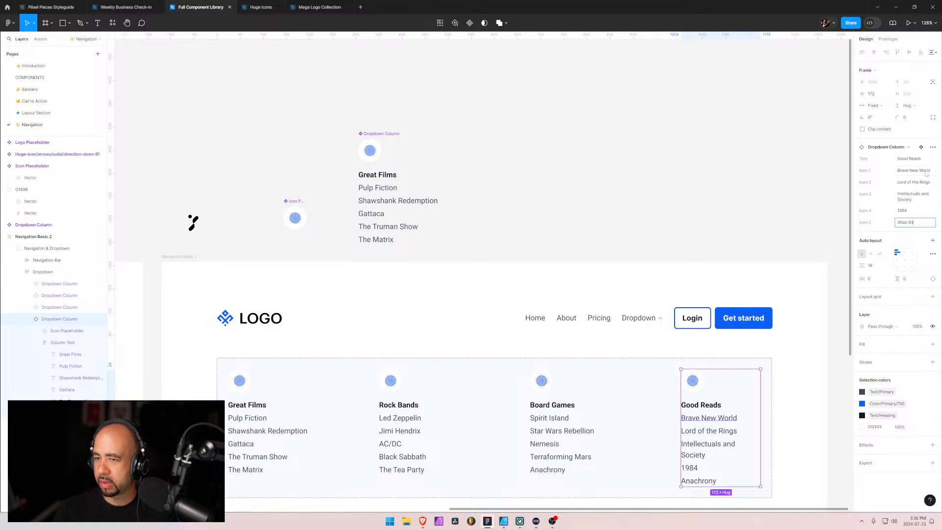
pyautogui.write('rugged')
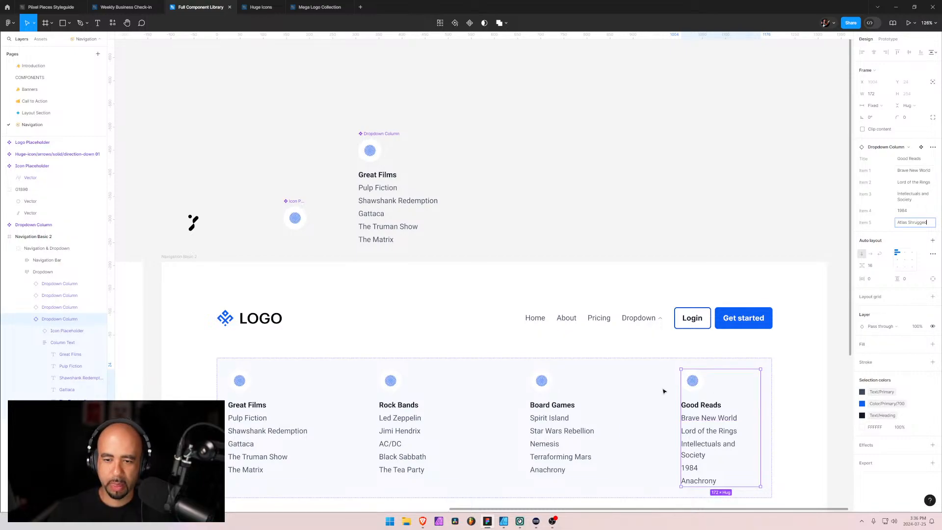
pyautogui.click(610, 387)
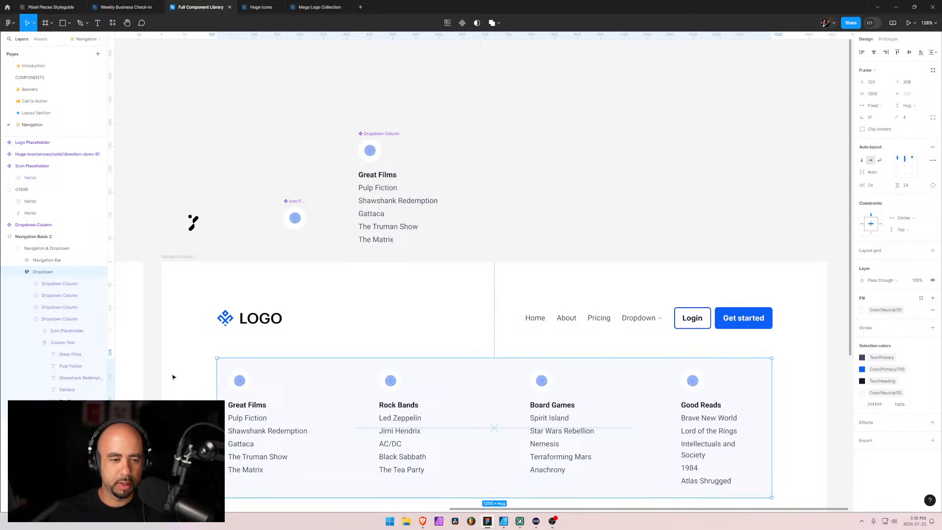
pyautogui.click(27, 319)
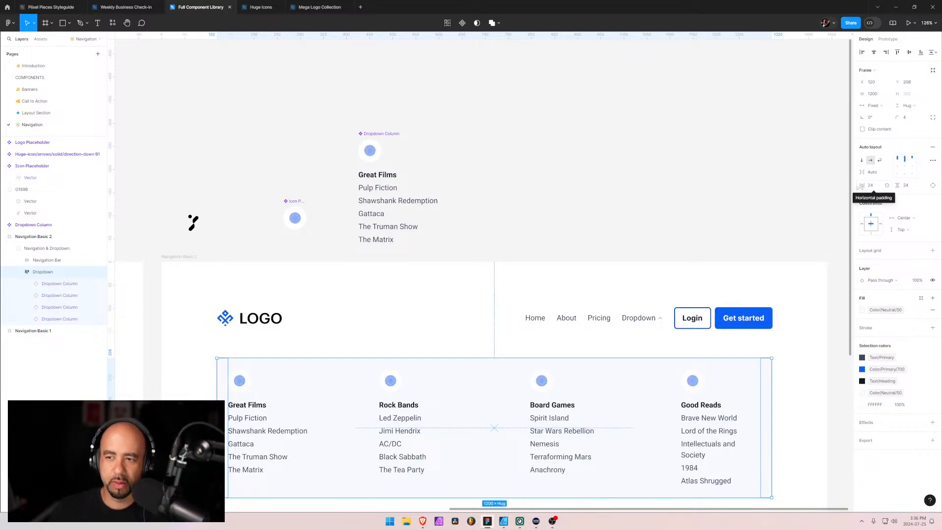
# Switch to the browser to examine the live Navigation Basic 2 dropdown, and minimise its window again
pyautogui.hotkey('alt', 'Tab')
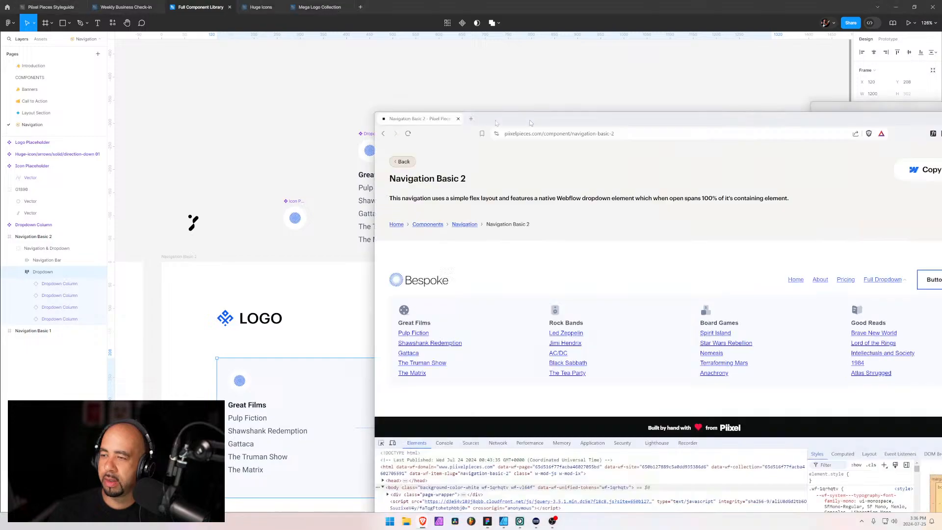
pyautogui.moveTo(530, 123); pyautogui.dragTo(257, 100)
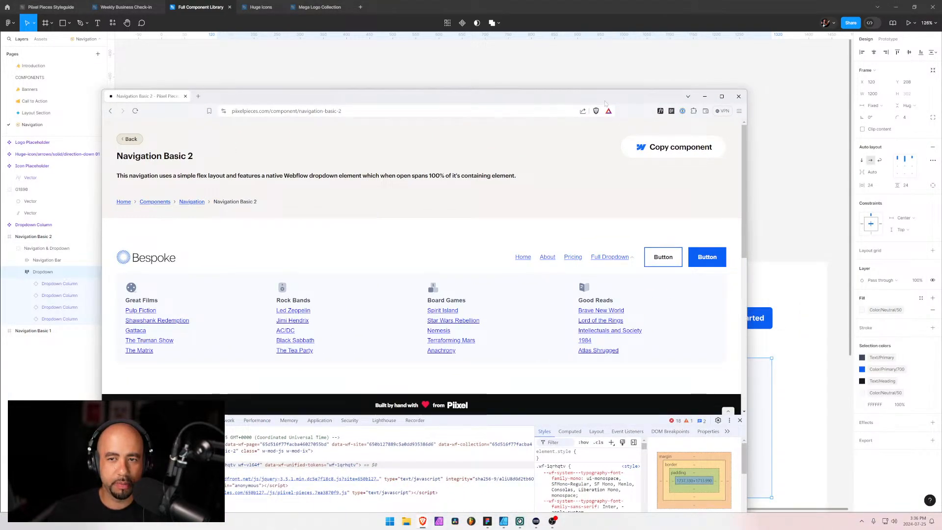
pyautogui.click(705, 96)
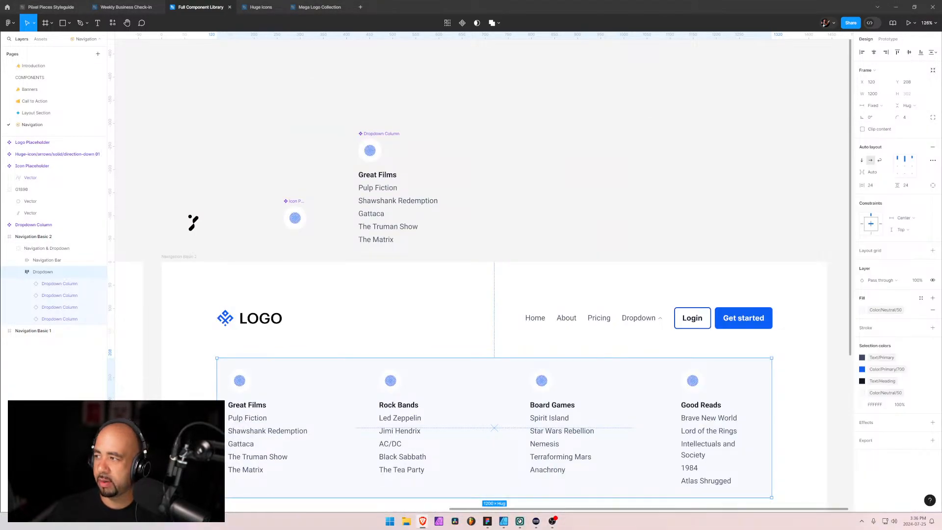
# Switch to the main Brave window and open the 02. Piixel Components 1 site from the Piixel Pieces folder in the Webflow Designer
pyautogui.moveTo(423, 521)
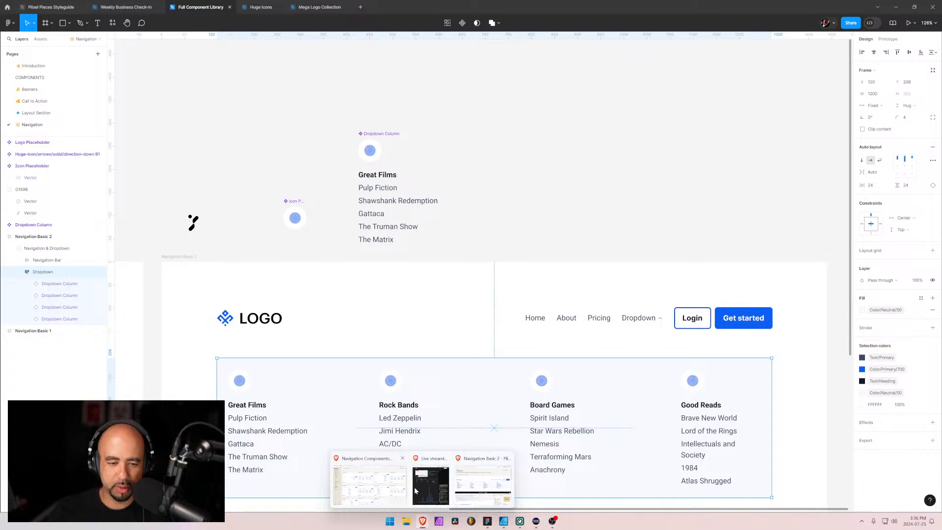
pyautogui.click(369, 485)
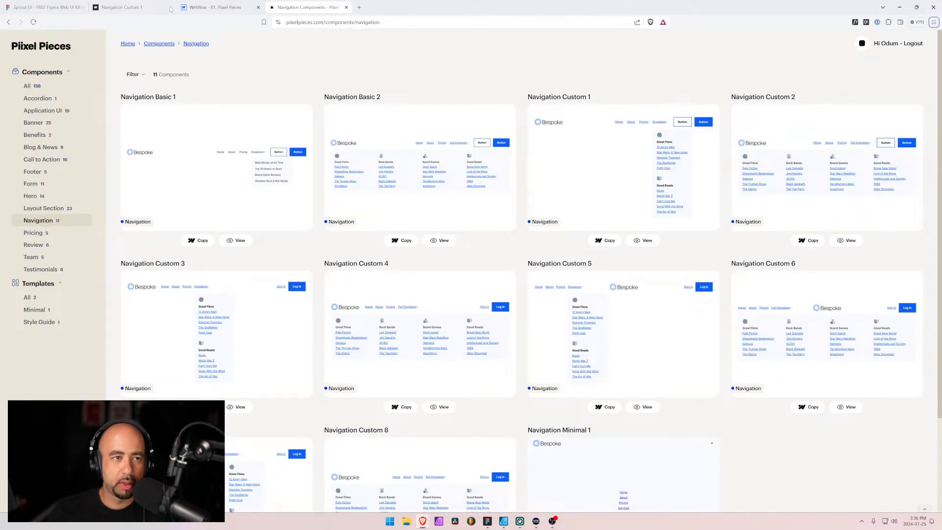
pyautogui.click(131, 10)
pyautogui.click(301, 4)
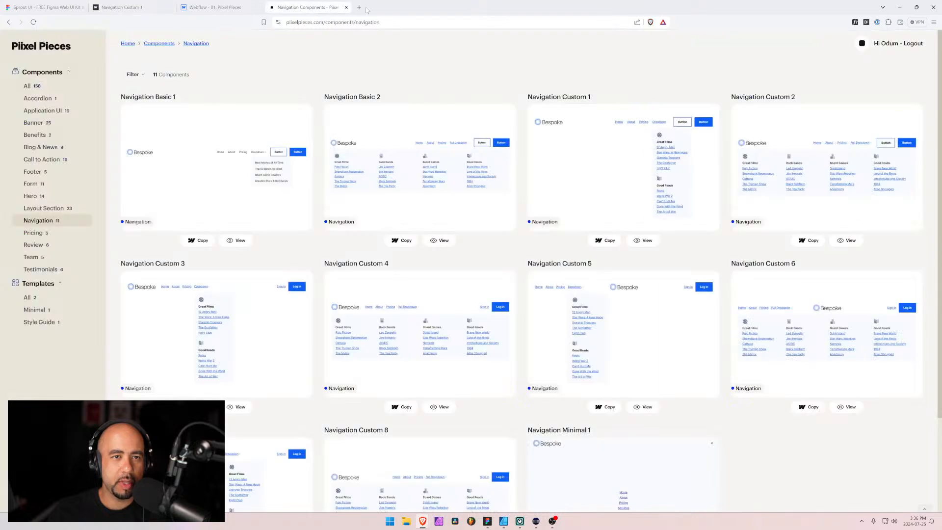
pyautogui.click(359, 8)
pyautogui.write('webflow.com')
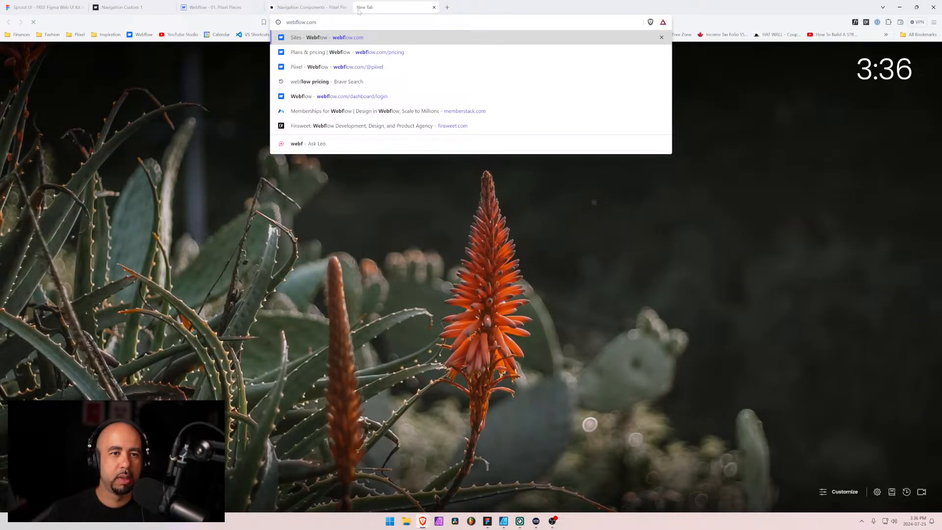
pyautogui.press('Return')
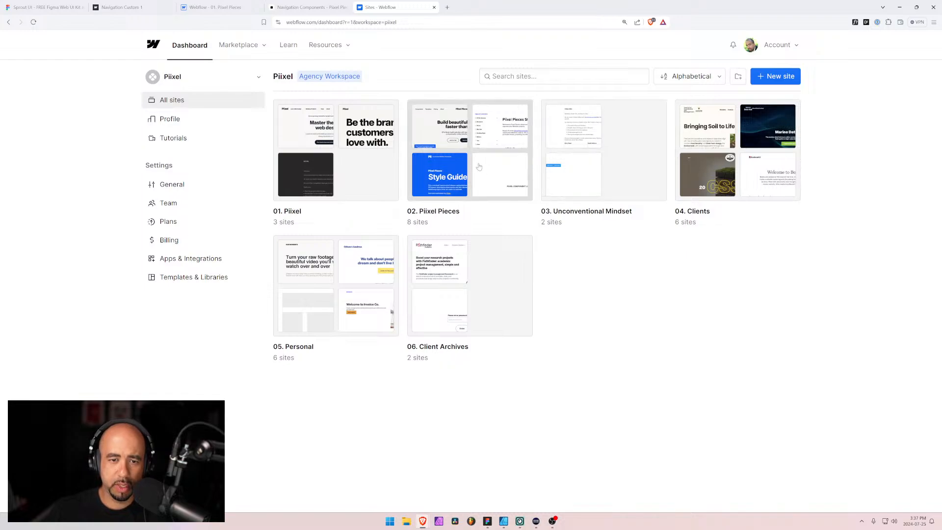
pyautogui.click(451, 160)
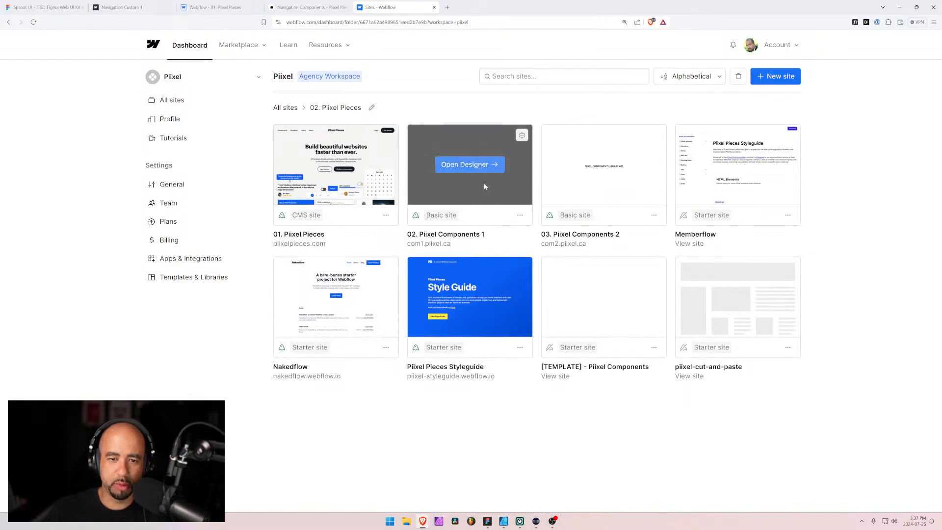
pyautogui.click(472, 166)
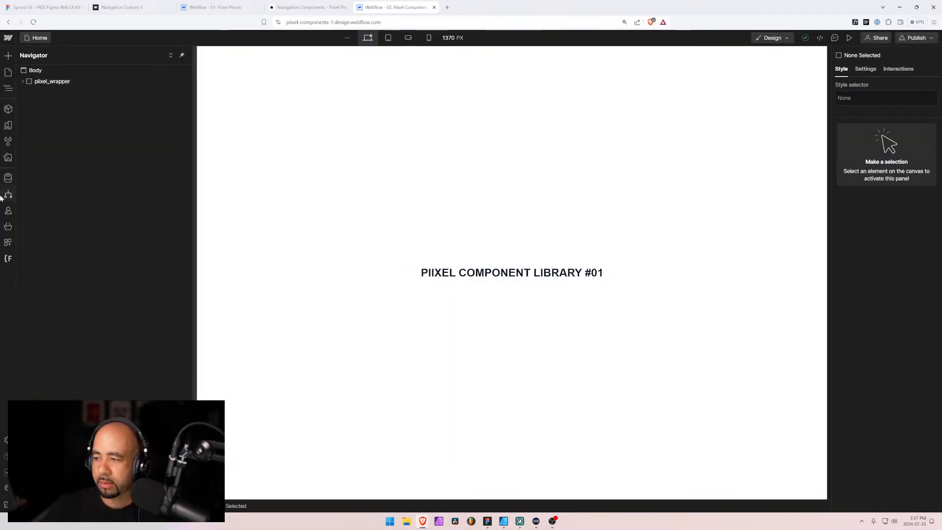
# Search the site's pages for "navig" and open the Navigation Basic 2 page
pyautogui.click(26, 83)
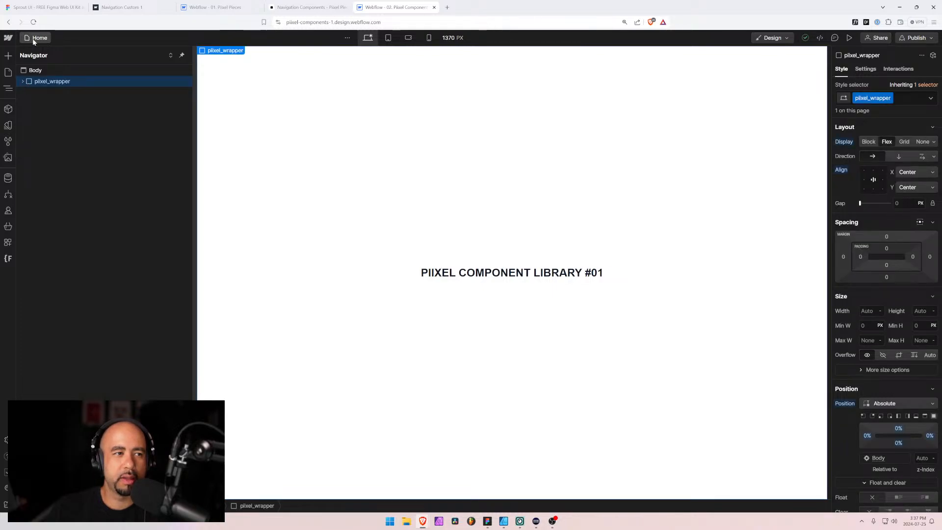
pyautogui.click(8, 72)
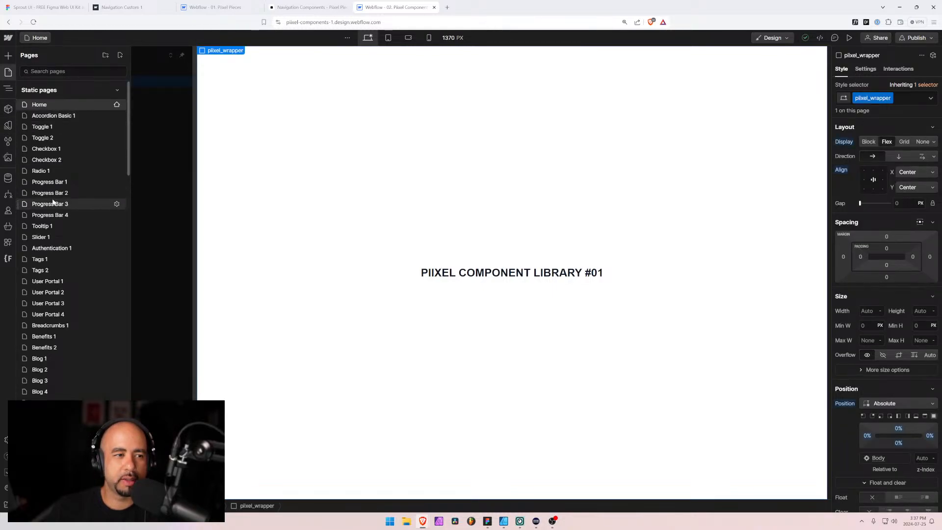
pyautogui.write('navig')
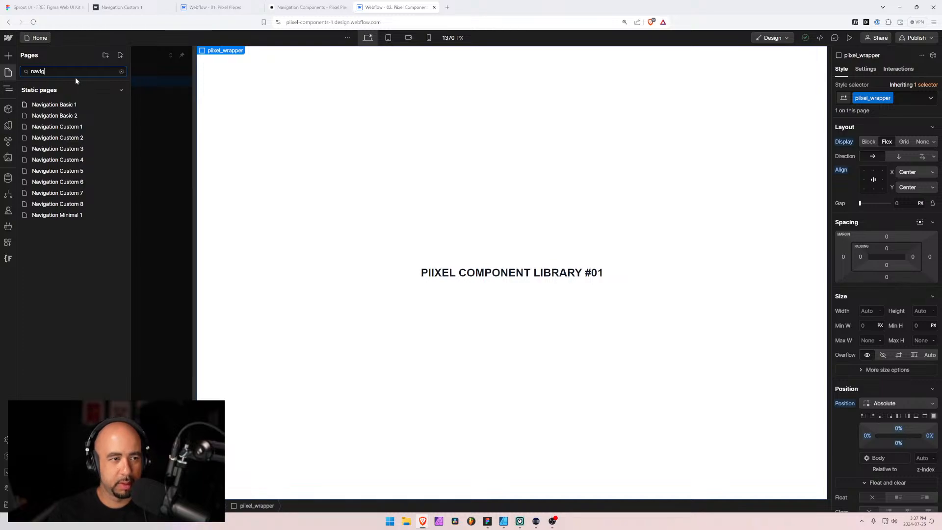
pyautogui.click(54, 115)
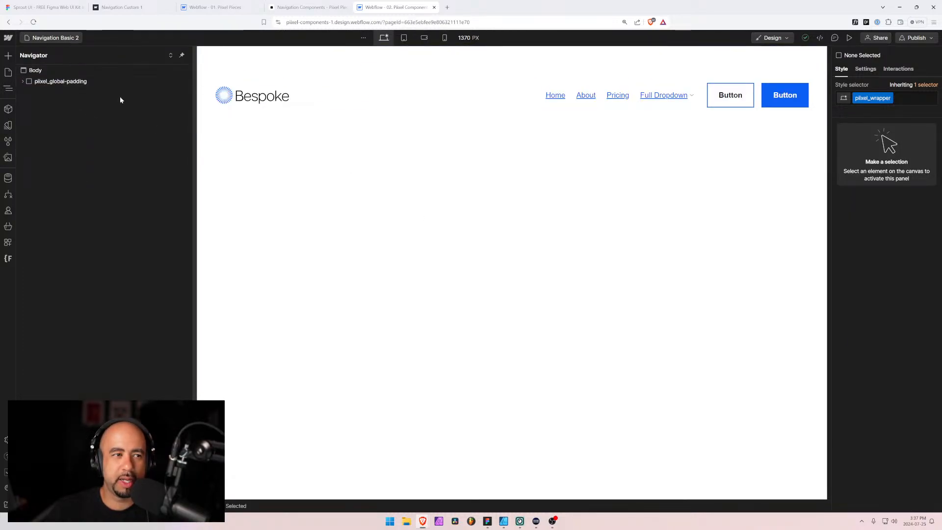
# Preview Navigation Basic 2 with its Full Dropdown expanded, open the browser's developer tools and return to the design view
pyautogui.click(849, 38)
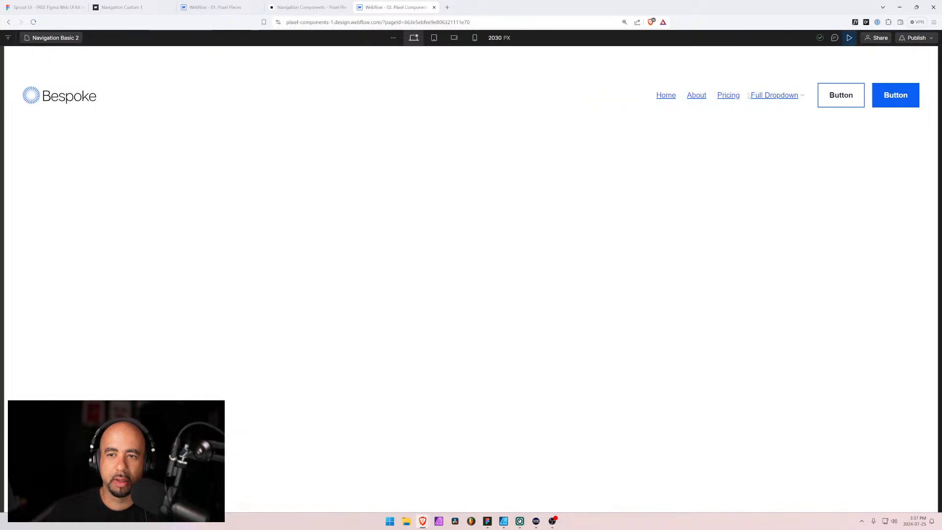
pyautogui.click(765, 97)
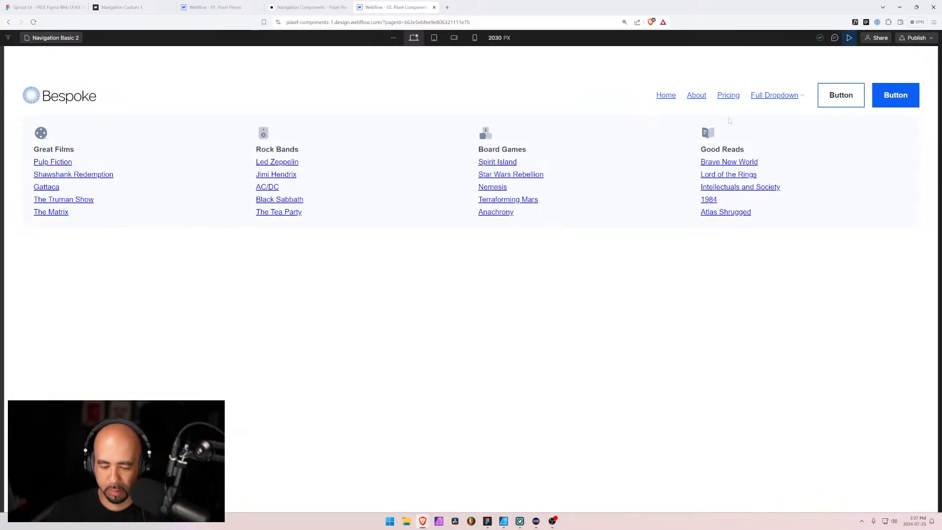
pyautogui.press('F12')
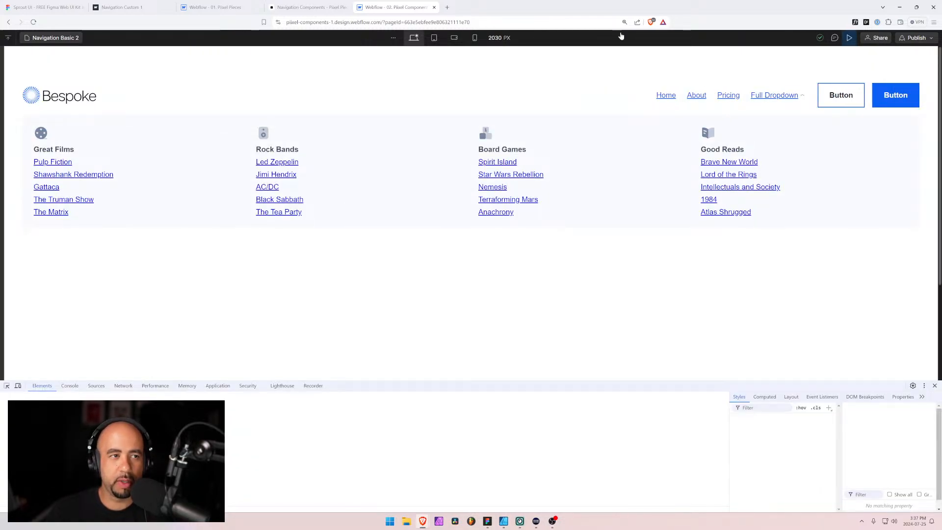
pyautogui.click(849, 38)
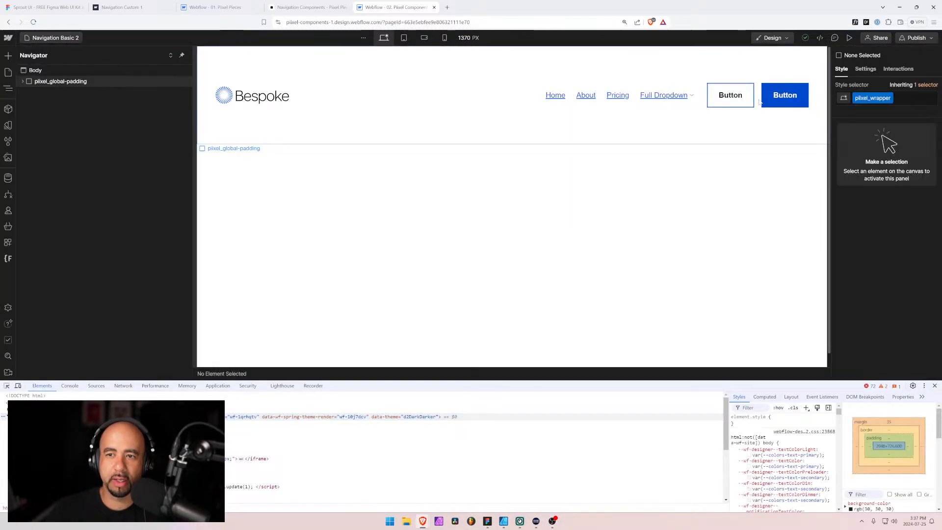
# Expand the navigation's element hierarchy down to nav-basic-2_dropdown and reveal the elements nested inside it
pyautogui.click(684, 104)
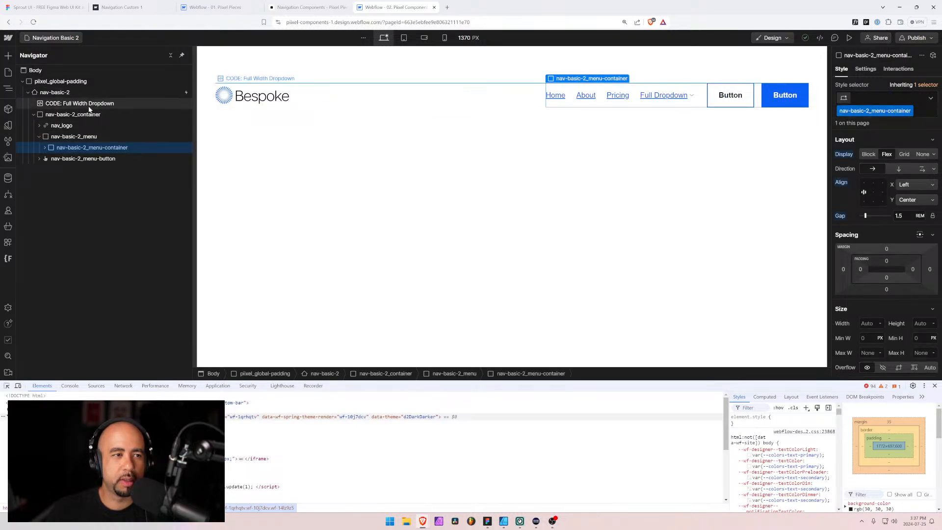
pyautogui.click(87, 137)
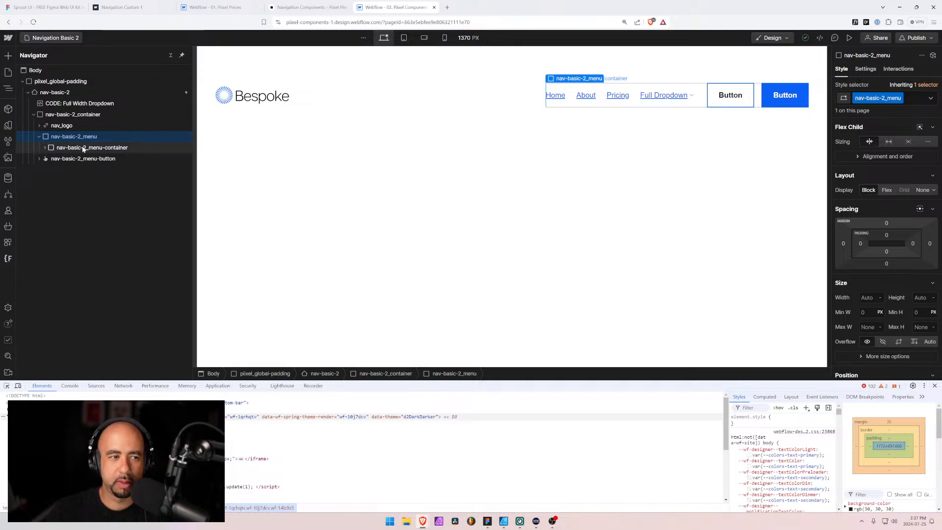
pyautogui.click(45, 147)
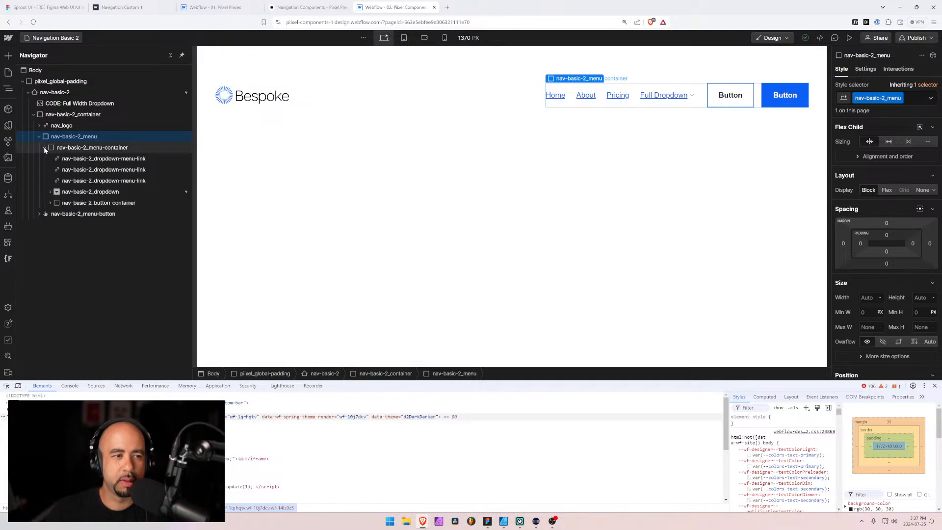
pyautogui.click(77, 193)
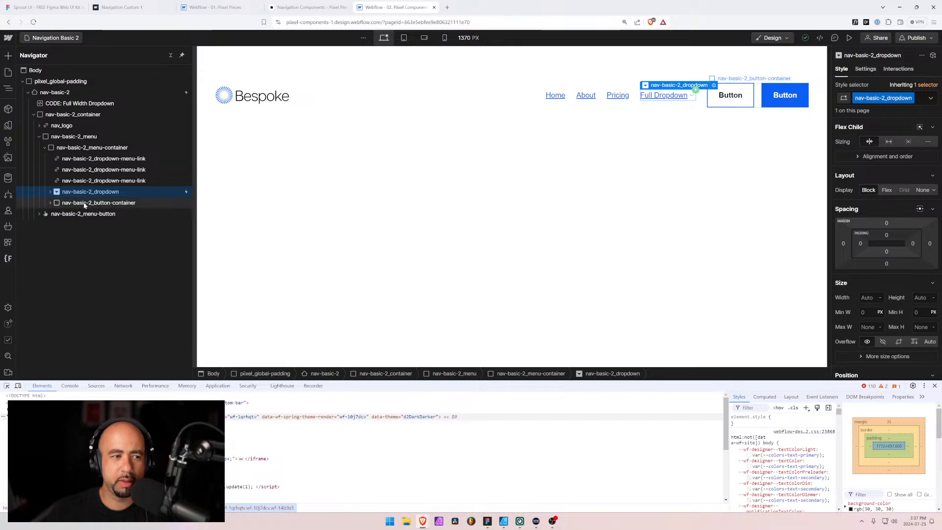
pyautogui.click(50, 191)
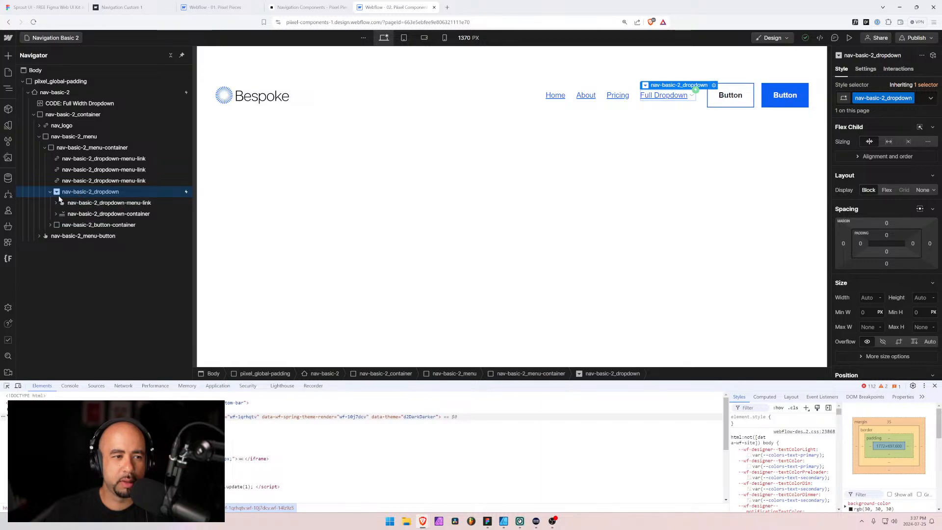
pyautogui.click(75, 202)
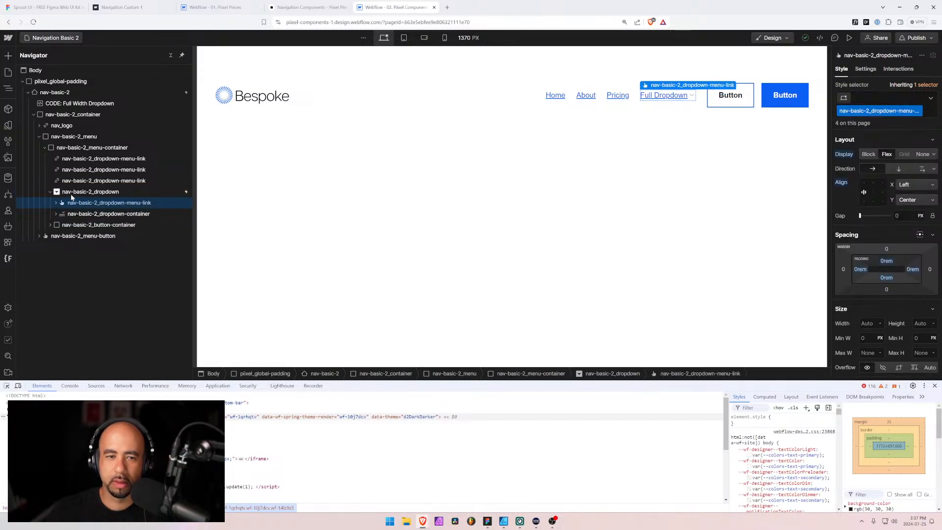
# Set the menu of nav-basic-2_dropdown to Show in its dropdown settings
pyautogui.click(78, 192)
pyautogui.click(899, 68)
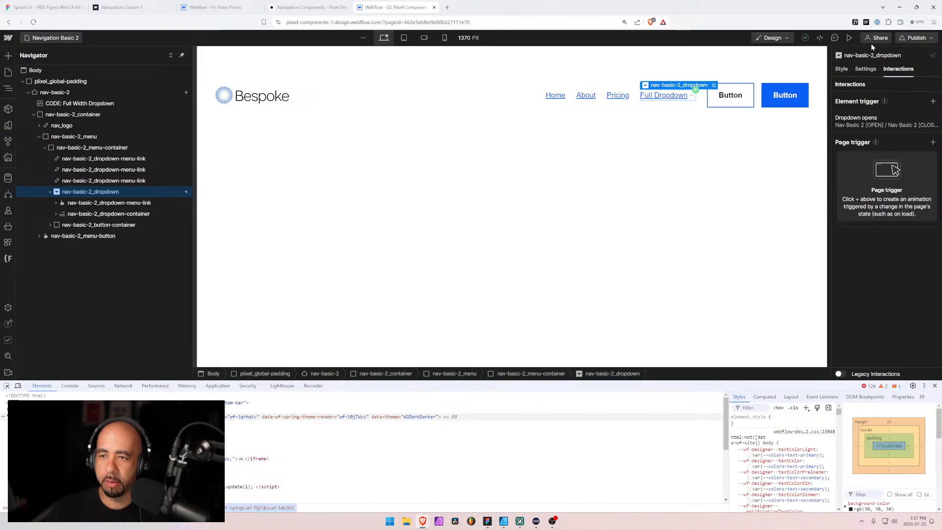
pyautogui.click(863, 70)
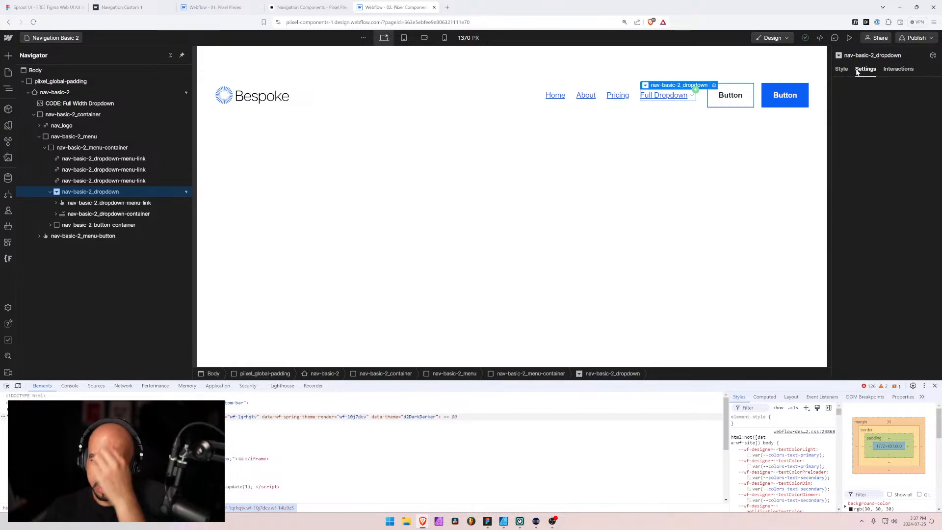
pyautogui.click(879, 172)
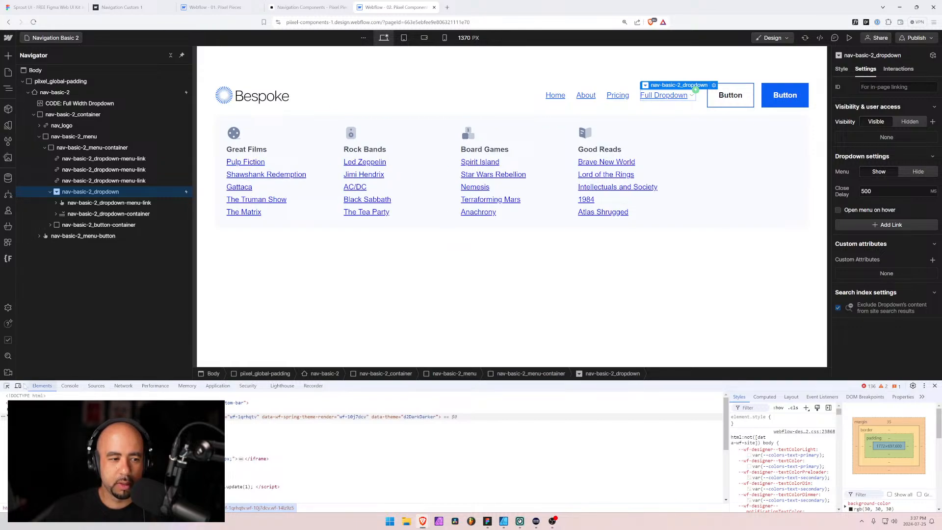
# Inspect the open dropdown's content grid in the developer tools, and examine the styles of nav-basic-2_dropdown-container and its nested nav-custom_full-width-dropdown-content
pyautogui.click(6, 386)
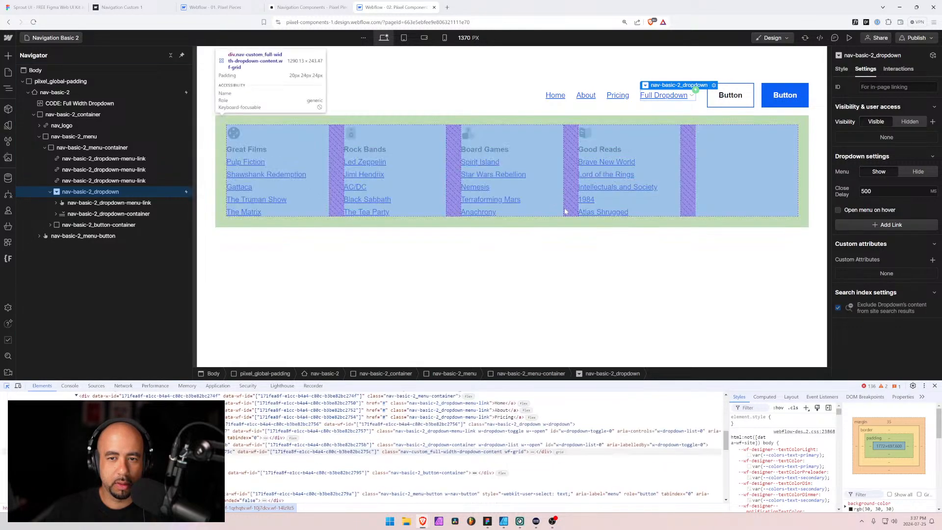
pyautogui.click(565, 211)
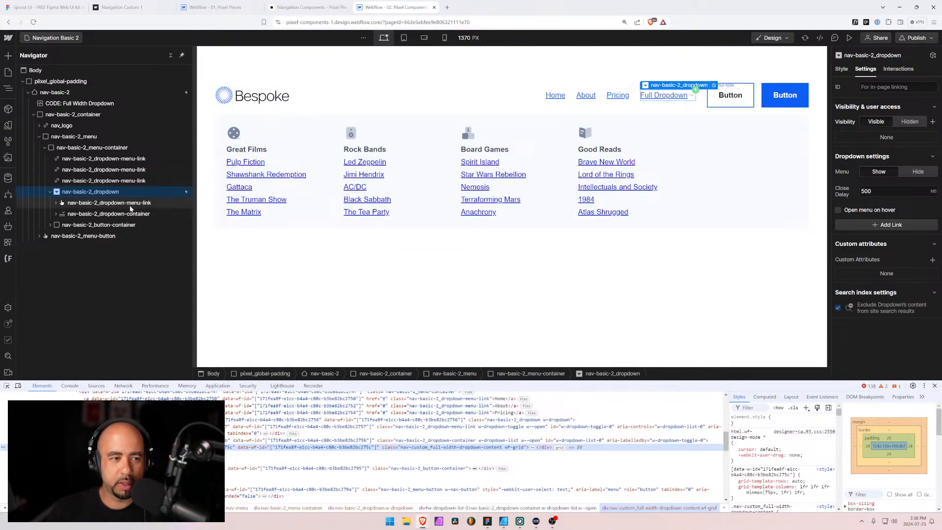
pyautogui.click(70, 215)
pyautogui.click(56, 214)
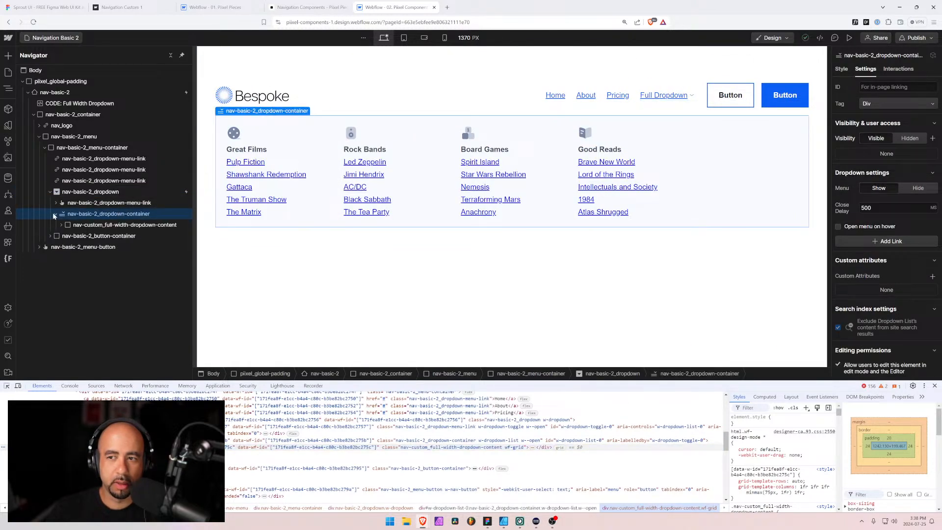
pyautogui.click(845, 70)
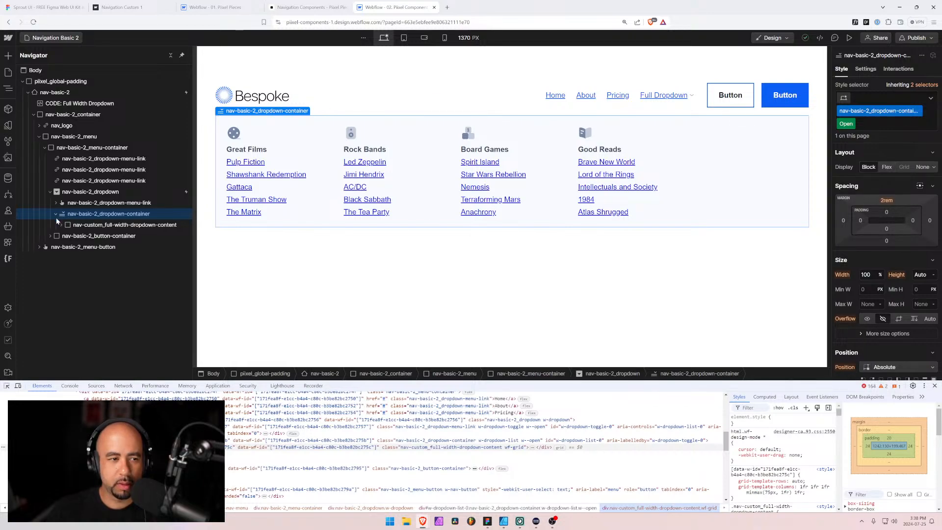
pyautogui.click(98, 226)
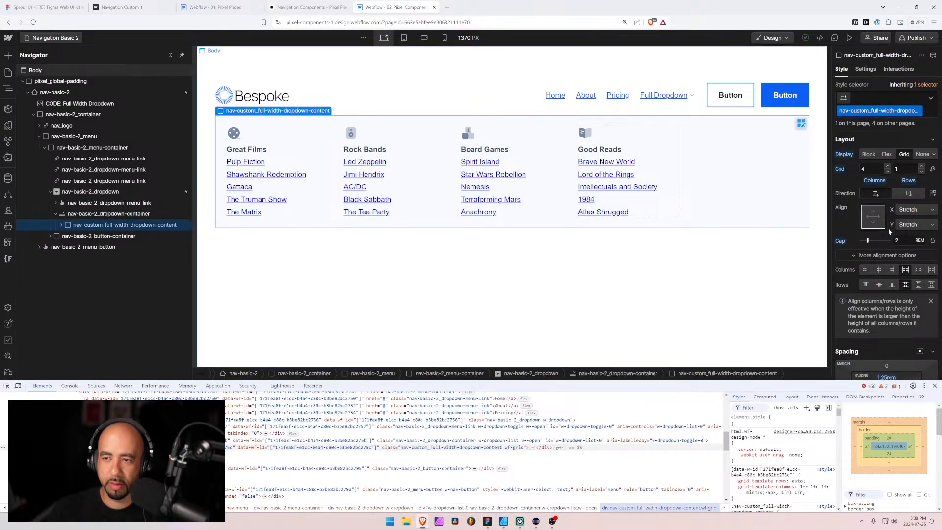
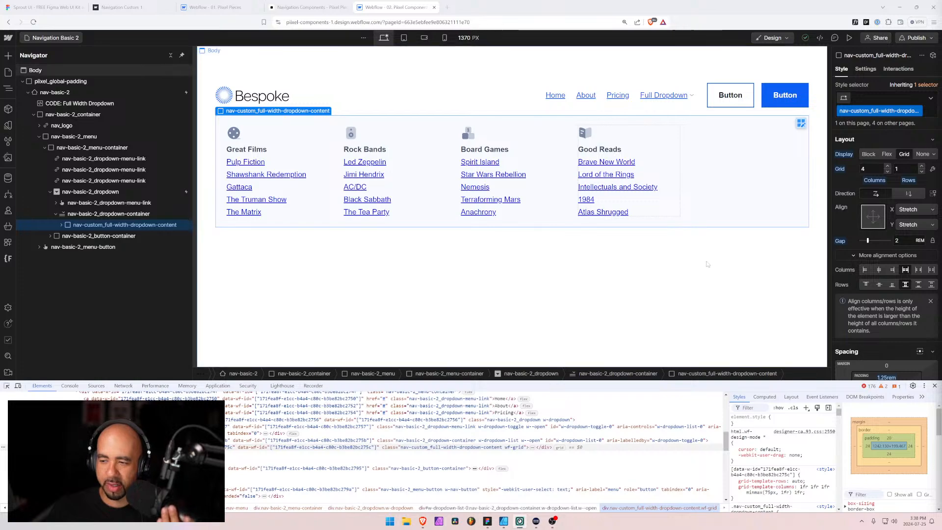
# In a new browser tab, search for "cereal space + french", open the Cereal Space product page and dismiss its translation offer
pyautogui.click(447, 7)
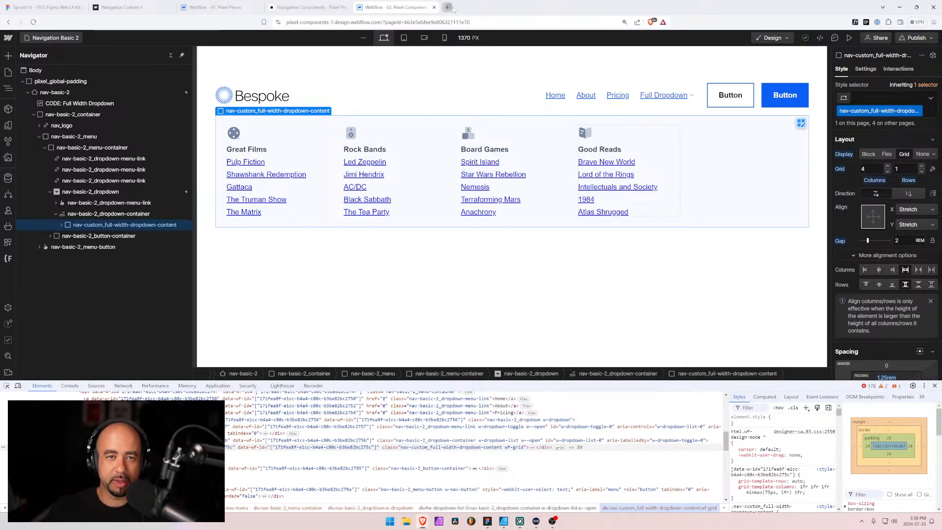
pyautogui.write('cereal')
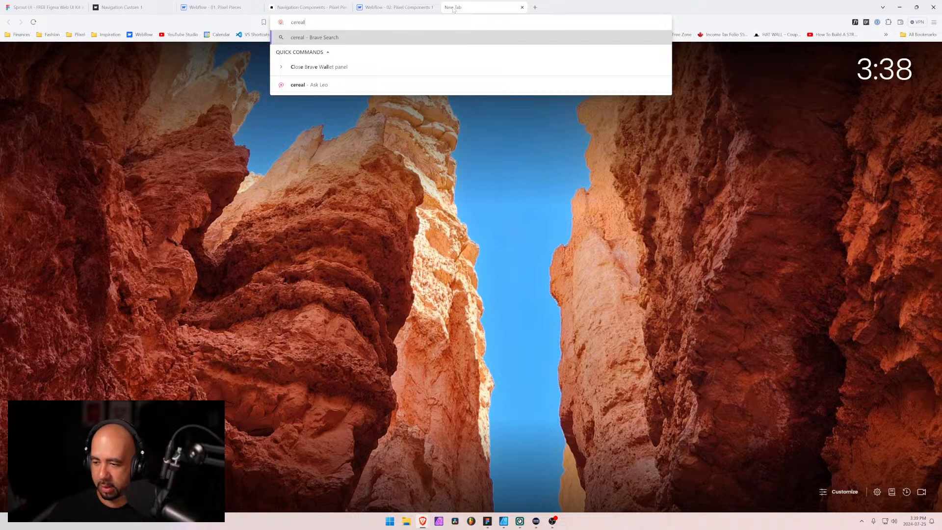
pyautogui.write(' space')
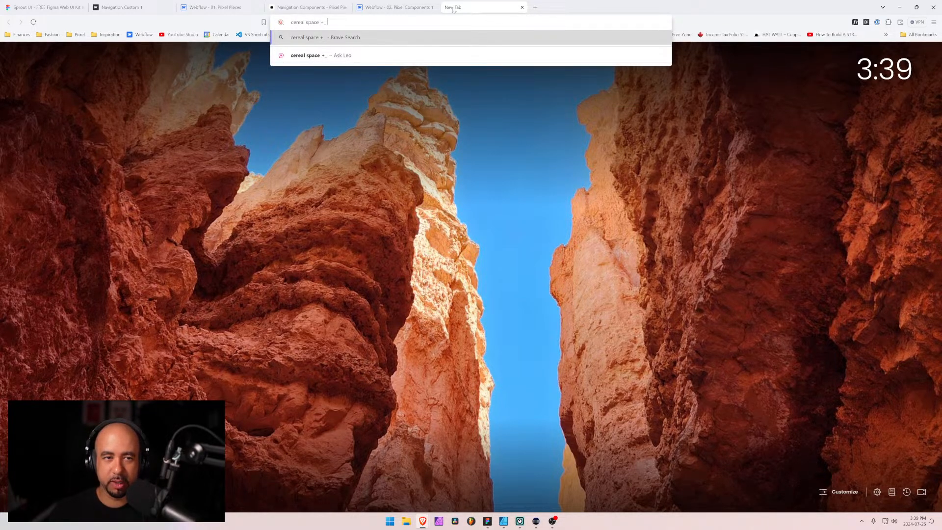
pyautogui.write(' + french')
pyautogui.press('Return')
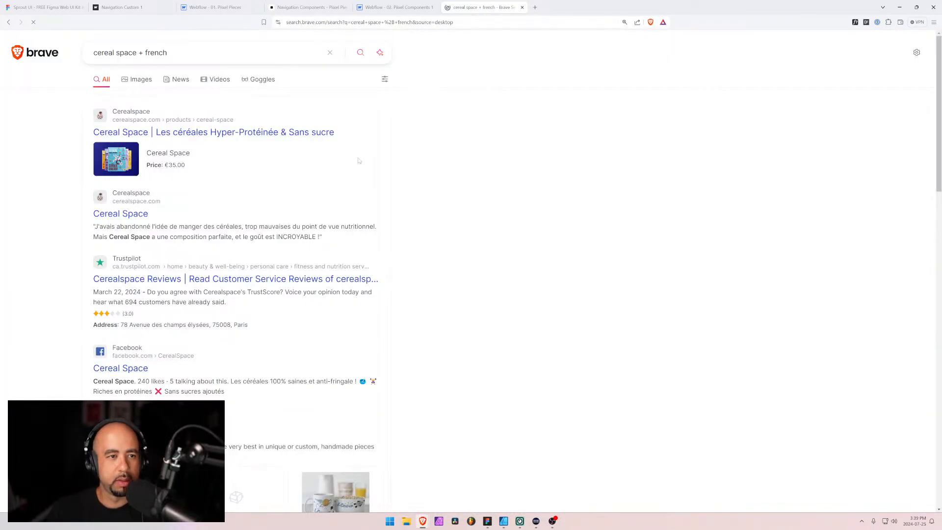
pyautogui.click(190, 136)
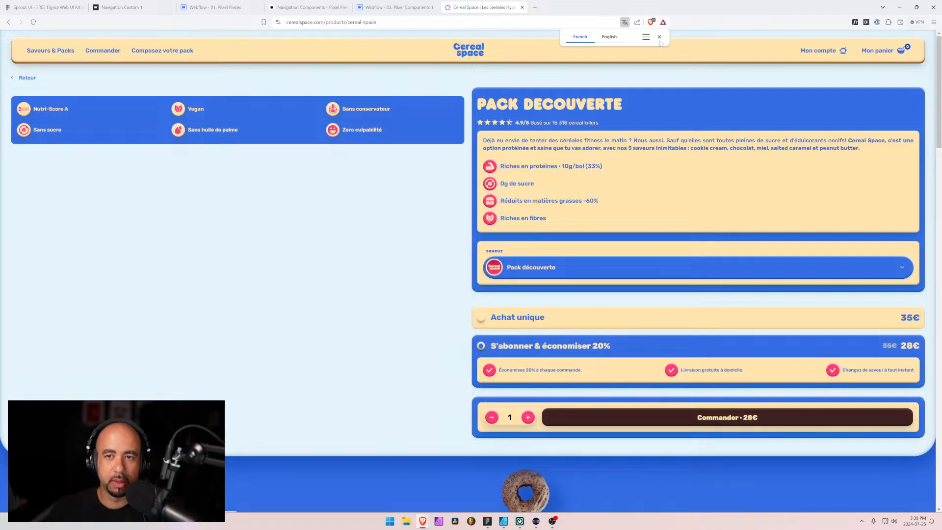
pyautogui.click(659, 38)
# Examine how the navigation bar behaves along the Cereal Space product page, from its start to the health benefits section
pyautogui.scroll(-6, 412, 163)
pyautogui.scroll(5, 373, 161)
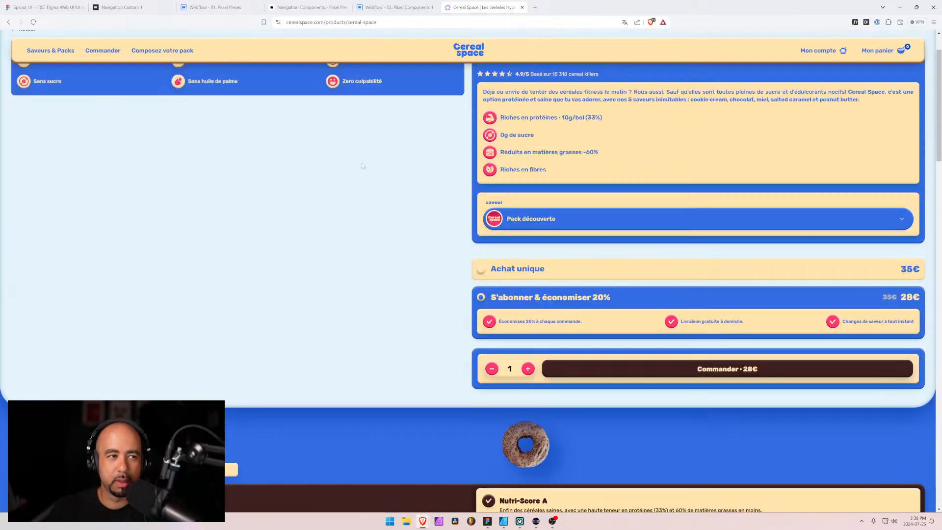
pyautogui.scroll(-9, 363, 166)
pyautogui.scroll(5, 373, 126)
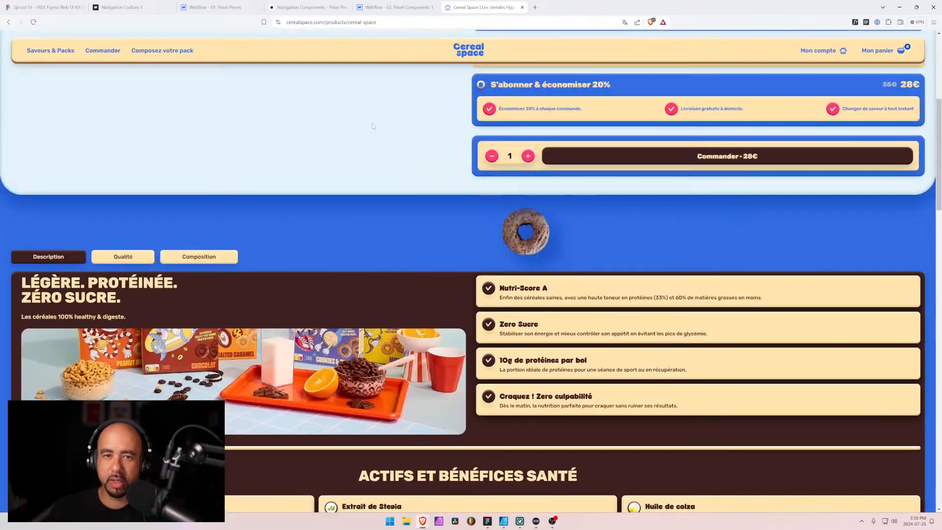
pyautogui.scroll(5, 372, 131)
pyautogui.scroll(-7, 411, 234)
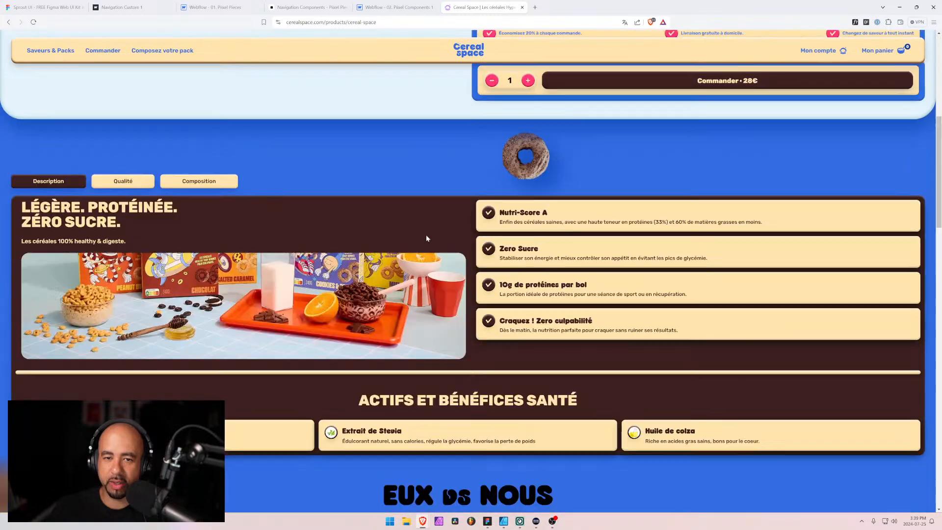
pyautogui.scroll(3, 502, 205)
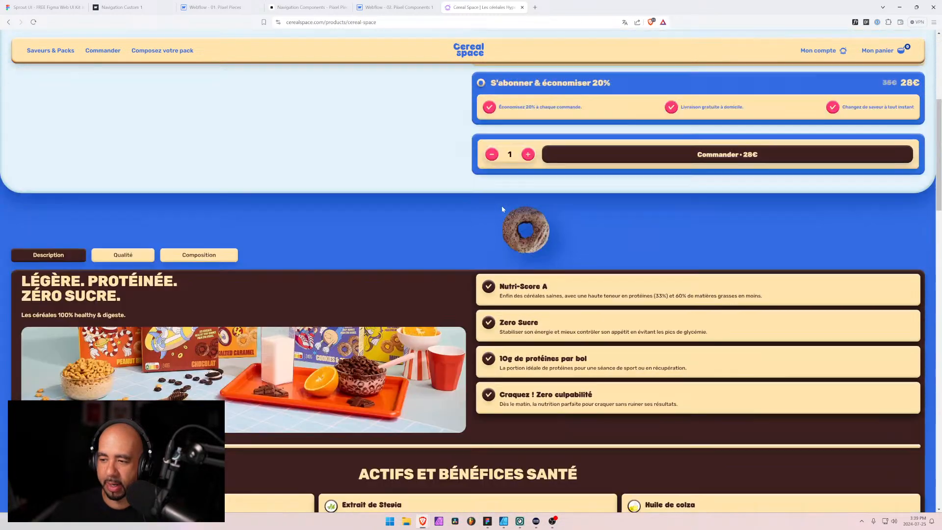
pyautogui.scroll(-3, 491, 172)
pyautogui.scroll(5, 463, 116)
pyautogui.scroll(4, 461, 128)
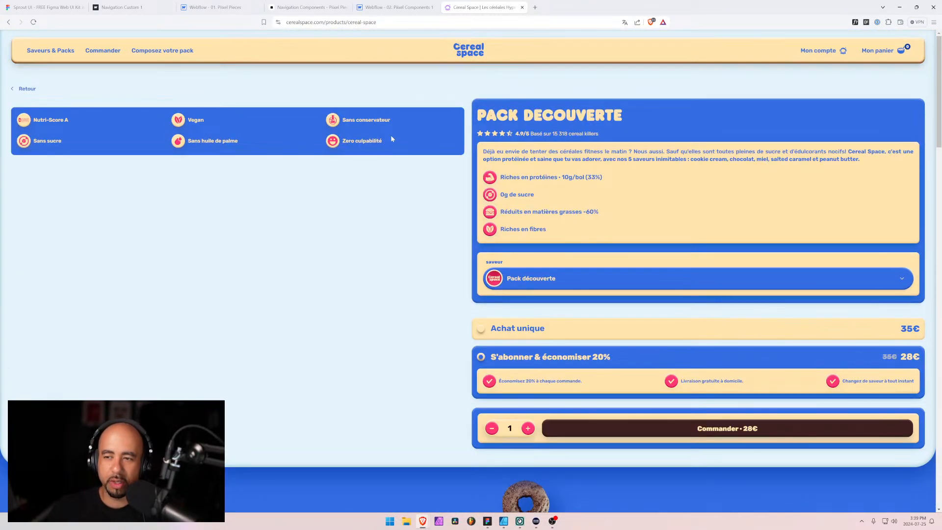
# Open the developer tools on the page and inspect the header#SiteHeader element
pyautogui.press('F12')
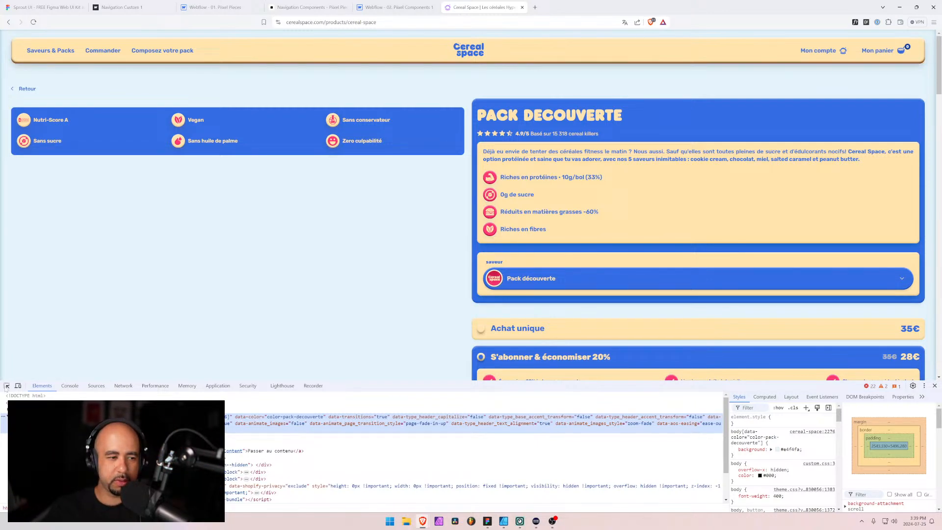
pyautogui.click(6, 385)
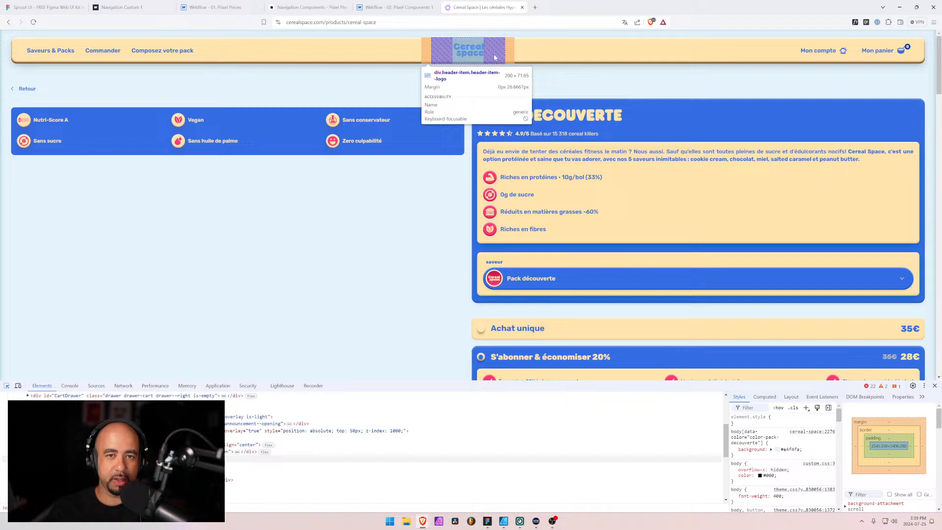
pyautogui.click(494, 57)
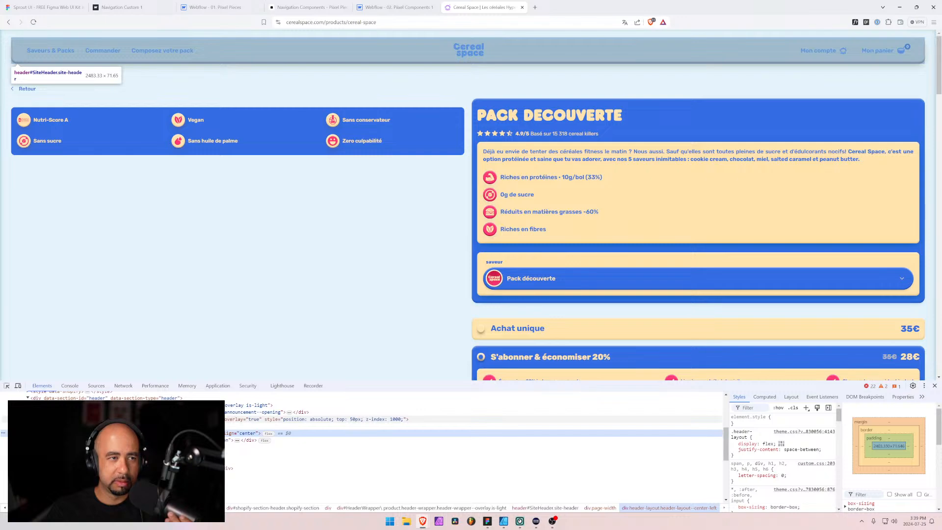
pyautogui.click(147, 419)
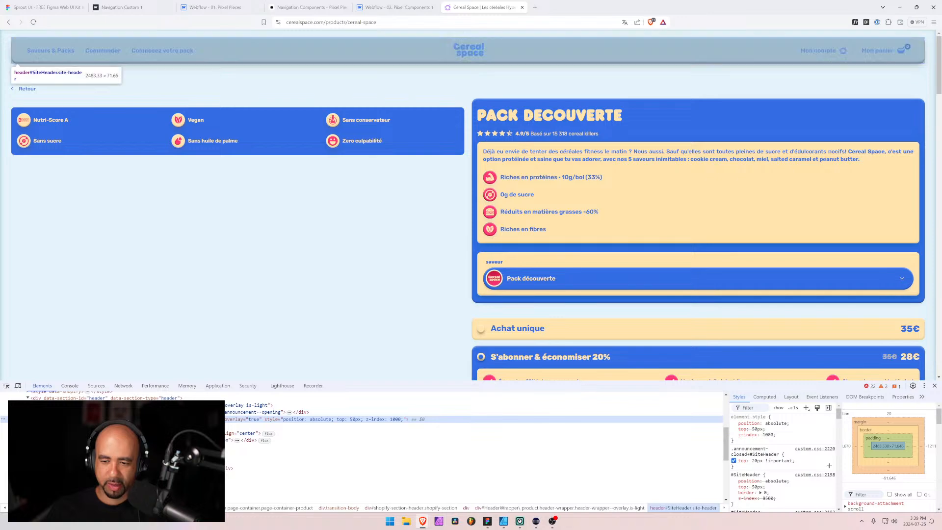
# Try disabling position: absolute in the site header's inline style and check the header further down the page
pyautogui.click(734, 423)
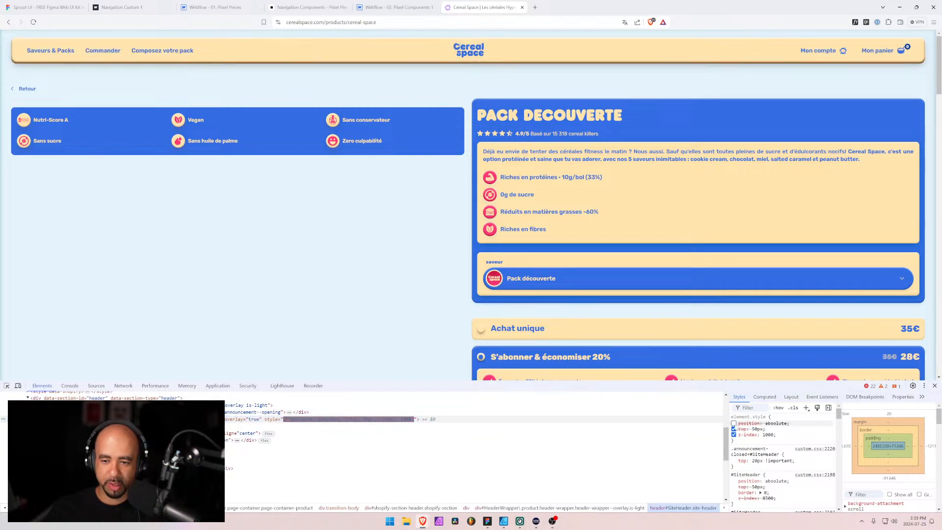
pyautogui.scroll(-2, 430, 178)
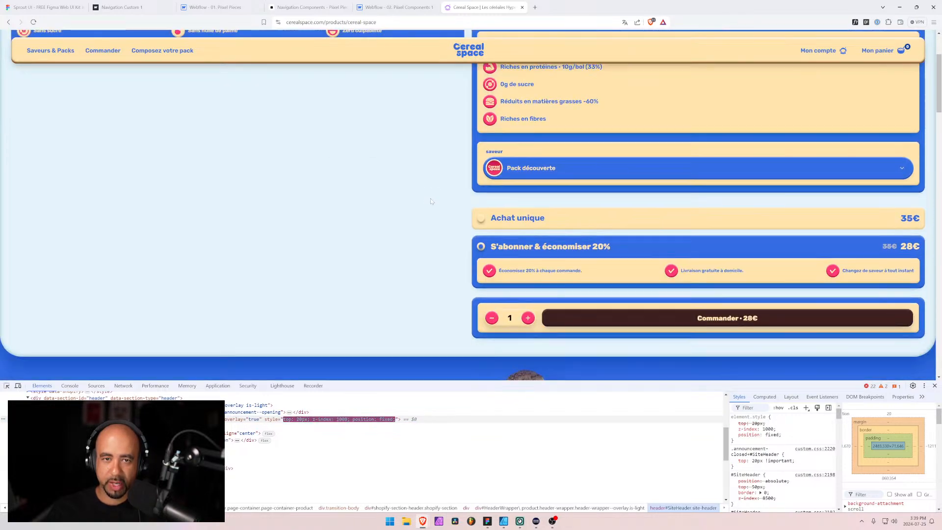
pyautogui.scroll(2, 431, 201)
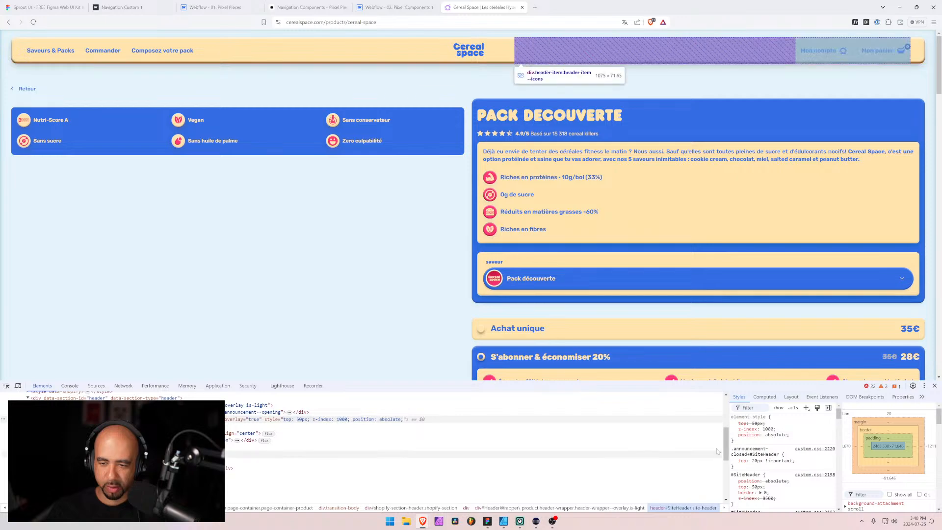
# Review the CSS rules applied to the site header, enlarging the developer tools for a fuller view
pyautogui.scroll(-2, 777, 468)
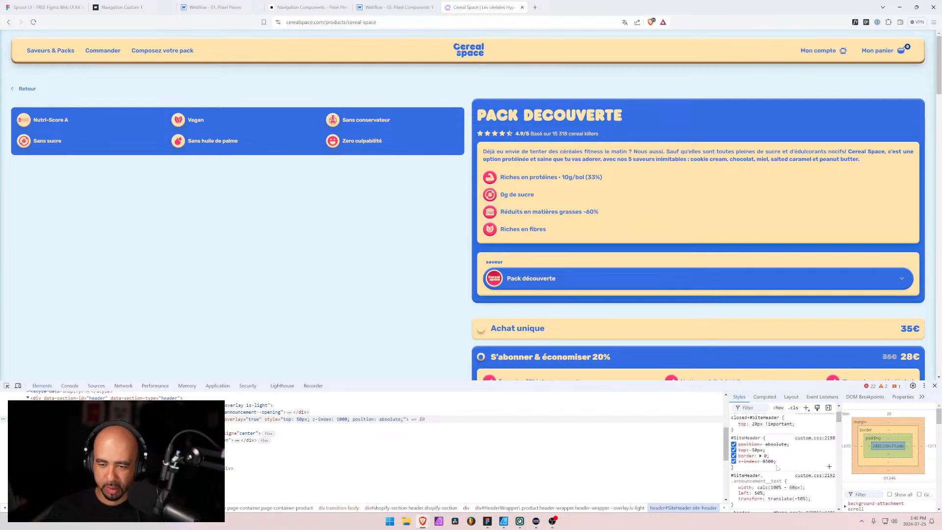
pyautogui.scroll(-5, 777, 468)
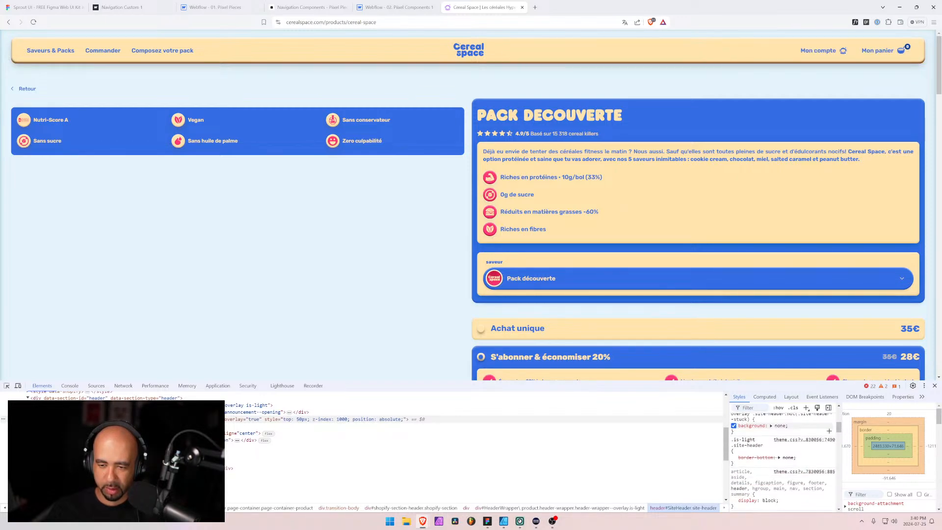
pyautogui.scroll(-6, 777, 468)
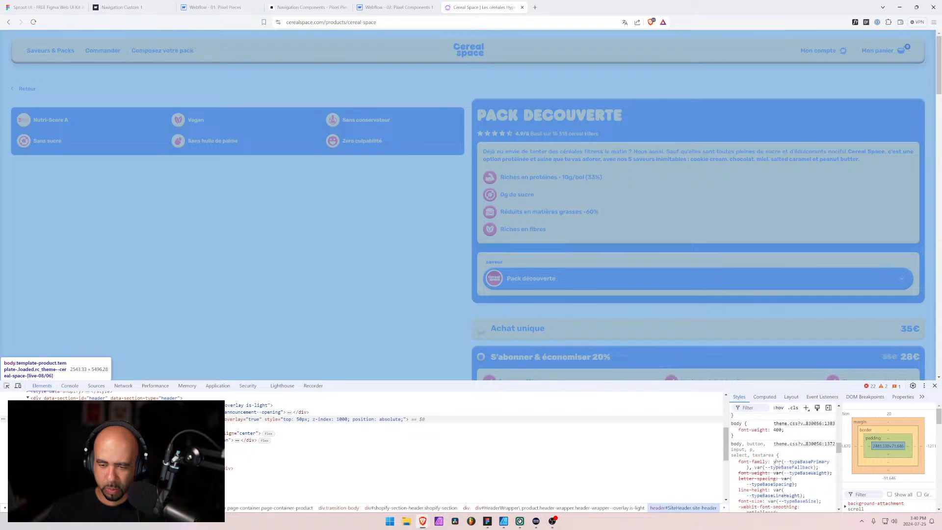
pyautogui.scroll(-4, 779, 466)
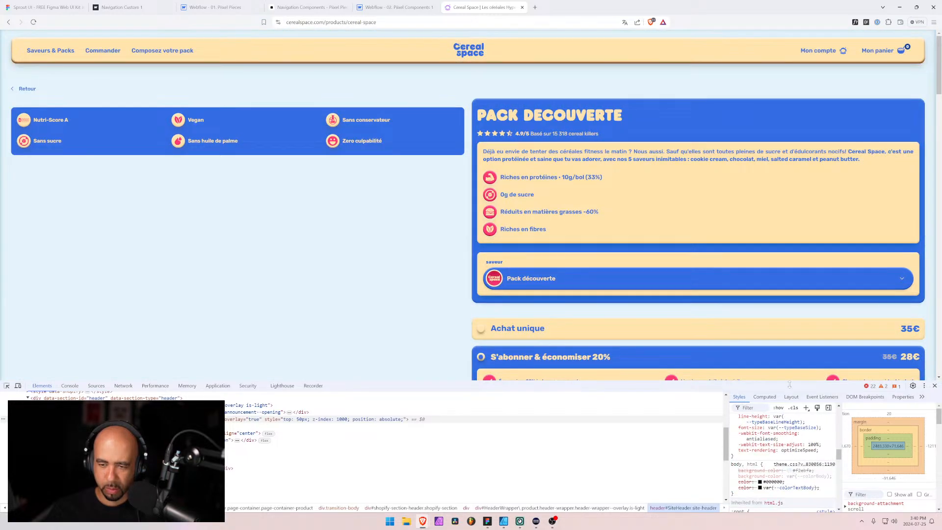
pyautogui.moveTo(789, 382); pyautogui.dragTo(789, 224)
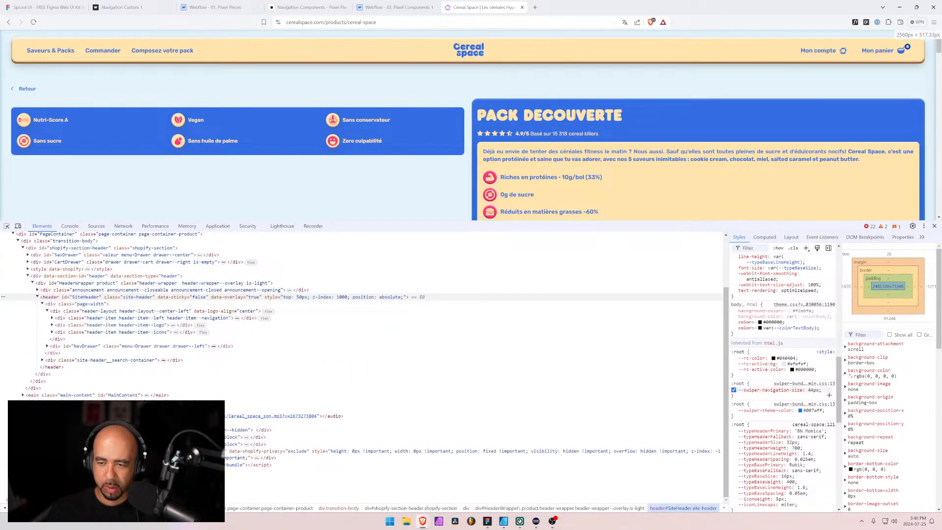
pyautogui.scroll(-2, 815, 388)
pyautogui.moveTo(839, 389); pyautogui.dragTo(843, 266)
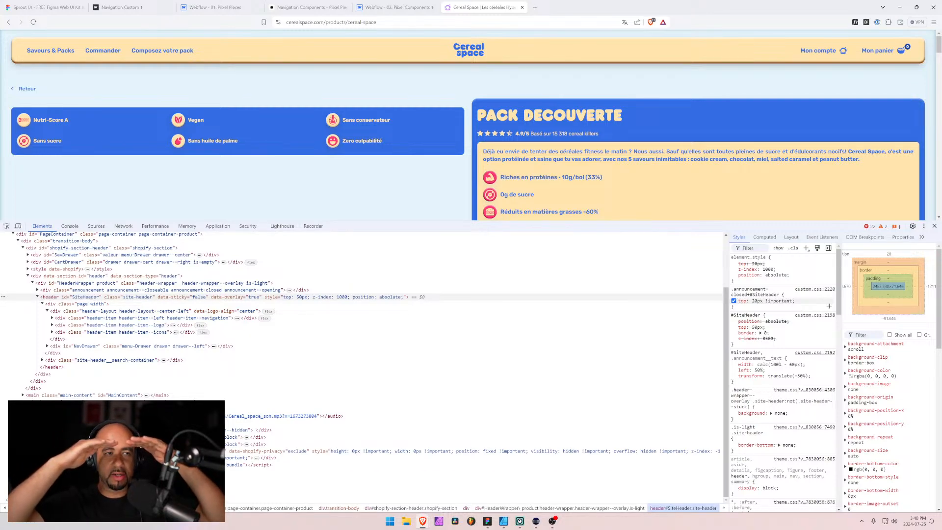
# Set the top offset in the #SiteHeader closed-announcement rule to 100px, keeping !important
pyautogui.click(771, 301)
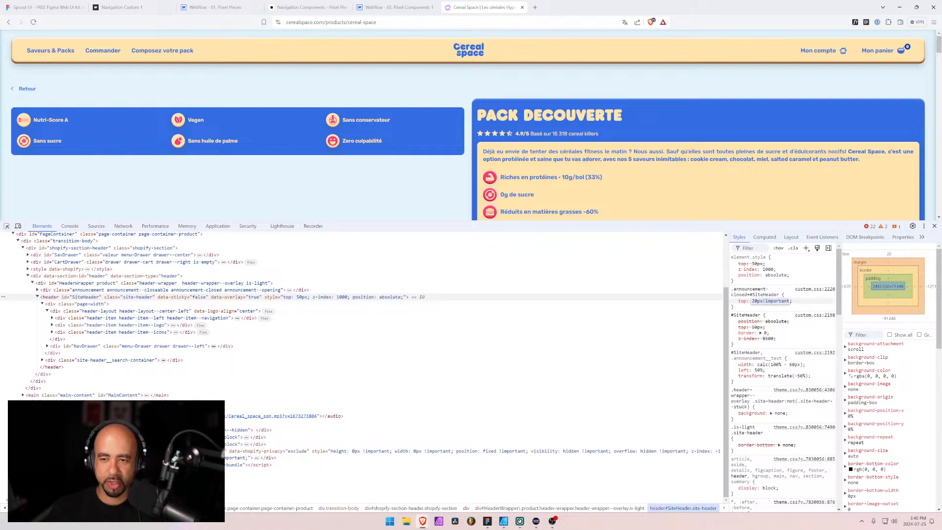
pyautogui.click(755, 301)
pyautogui.press('BackSpace')
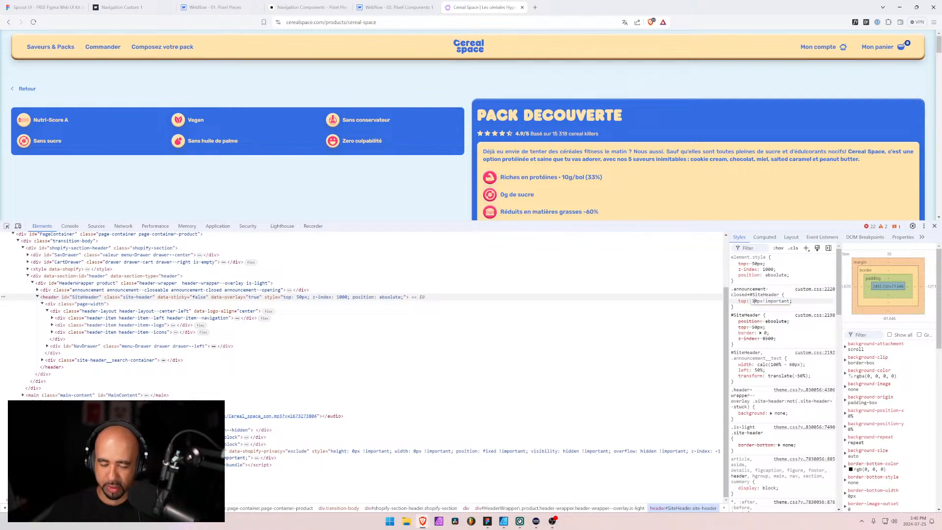
pyautogui.write('10')
# Compare the header's placement and inline position style at the start of the page and further down
pyautogui.scroll(-3, 666, 210)
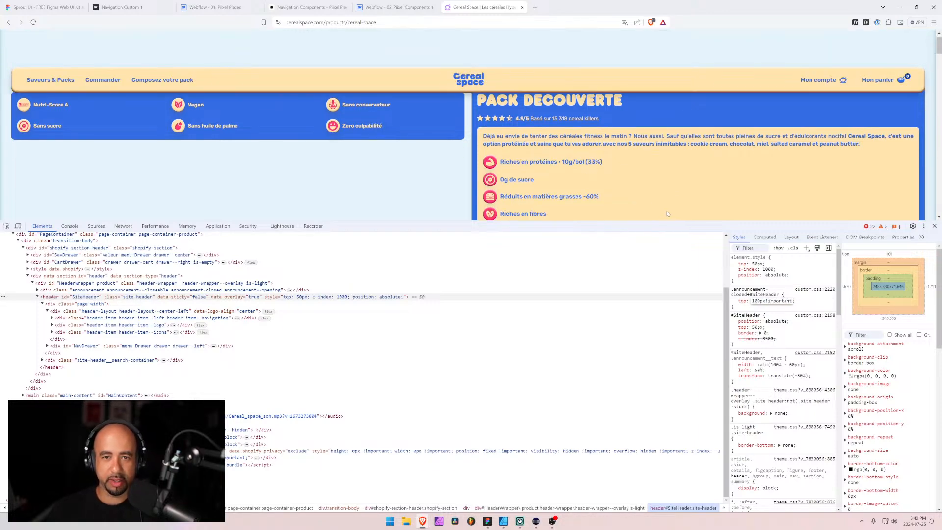
pyautogui.scroll(3, 425, 90)
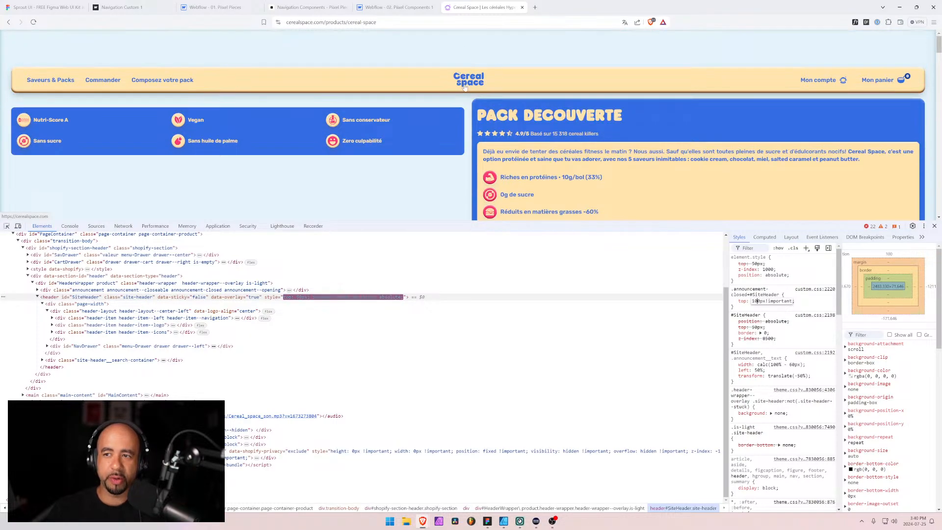
pyautogui.scroll(-3, 464, 84)
pyautogui.scroll(3, 465, 86)
pyautogui.scroll(-3, 465, 87)
pyautogui.scroll(3, 465, 86)
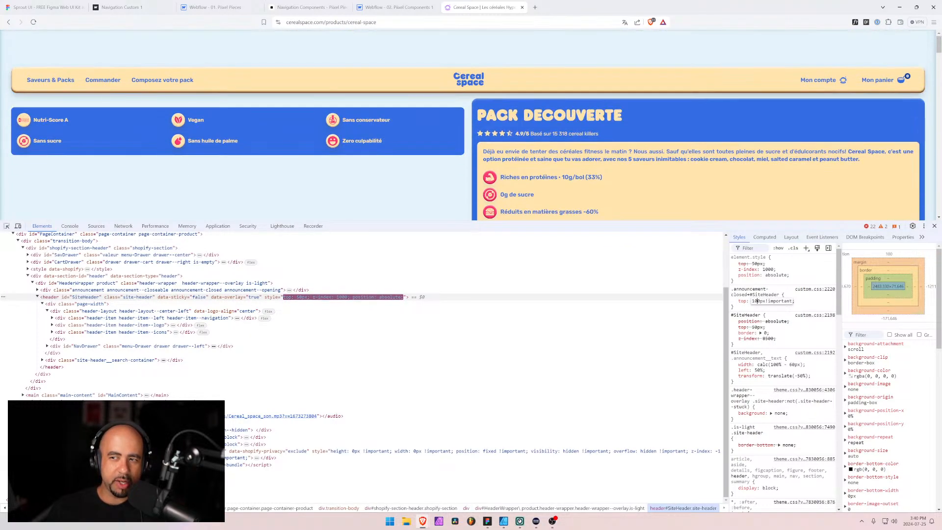
pyautogui.scroll(-3, 474, 94)
pyautogui.scroll(3, 461, 97)
pyautogui.scroll(-3, 427, 103)
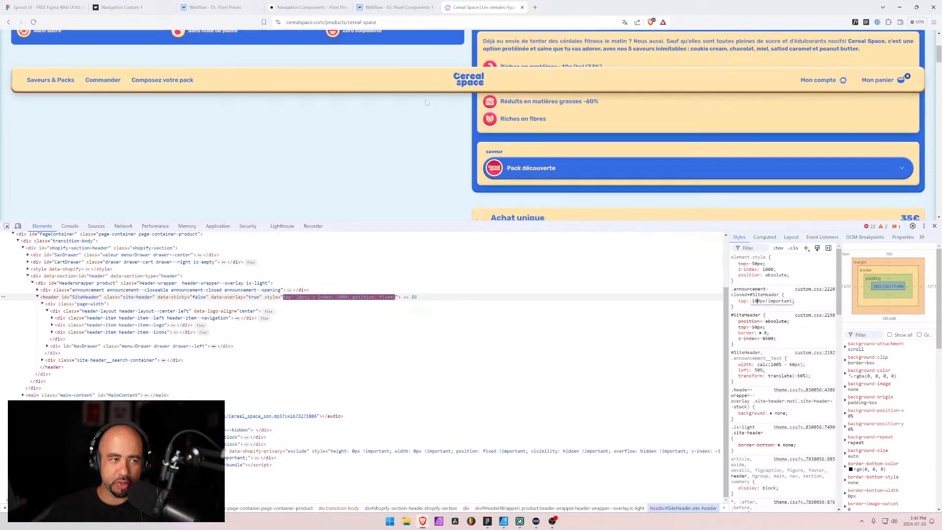
pyautogui.scroll(3, 455, 91)
pyautogui.scroll(-3, 452, 96)
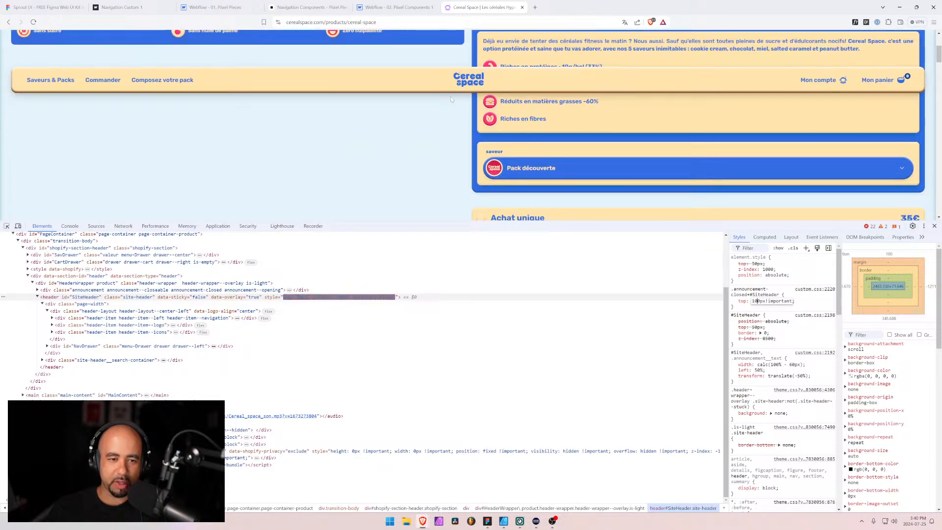
pyautogui.scroll(3, 454, 101)
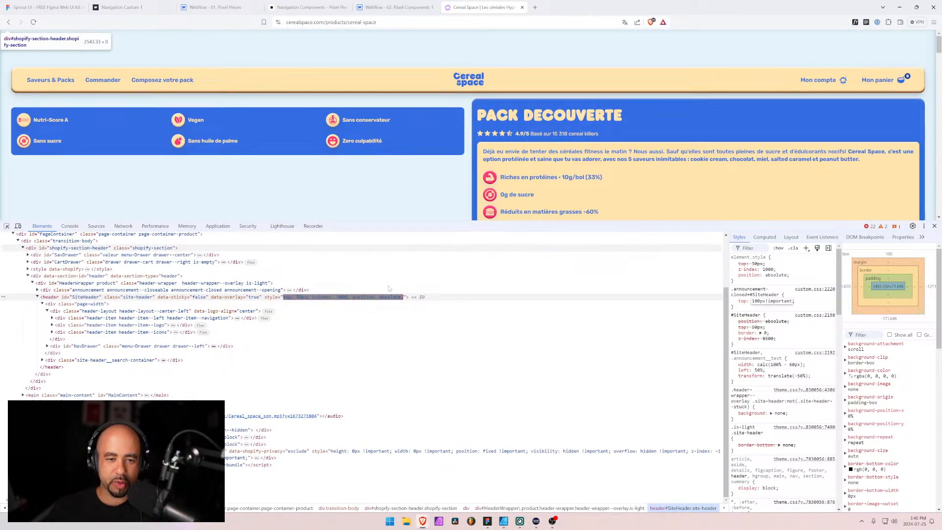
pyautogui.scroll(-3, 387, 142)
pyautogui.scroll(-3, 386, 142)
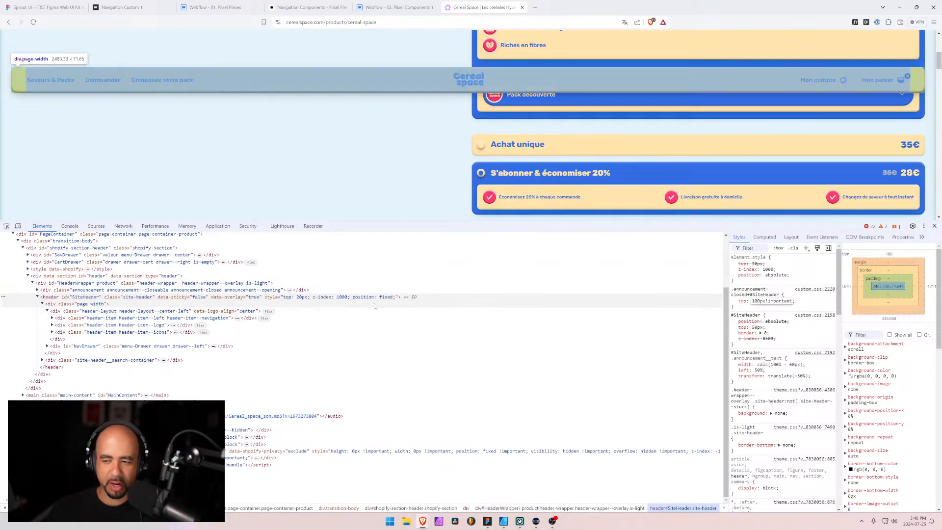
pyautogui.scroll(4, 512, 132)
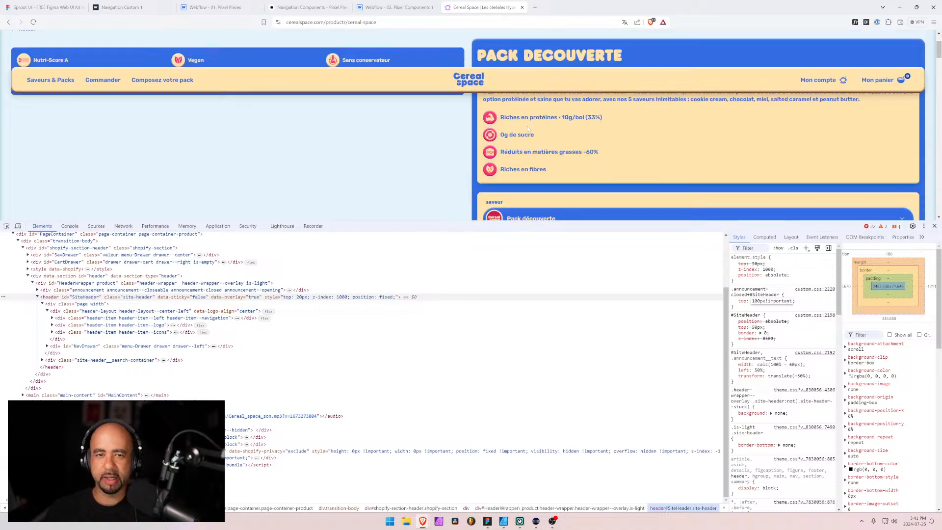
pyautogui.scroll(-3, 511, 131)
pyautogui.scroll(-2, 478, 85)
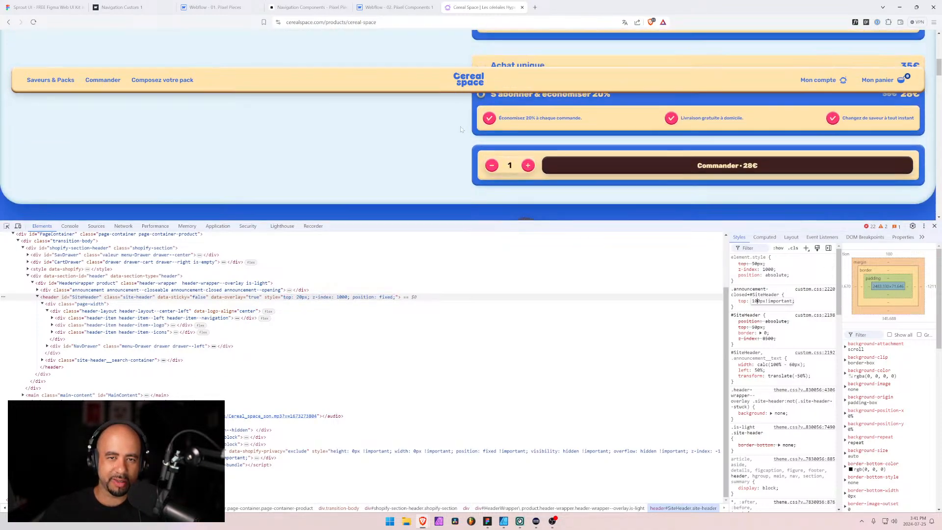
pyautogui.scroll(5, 456, 108)
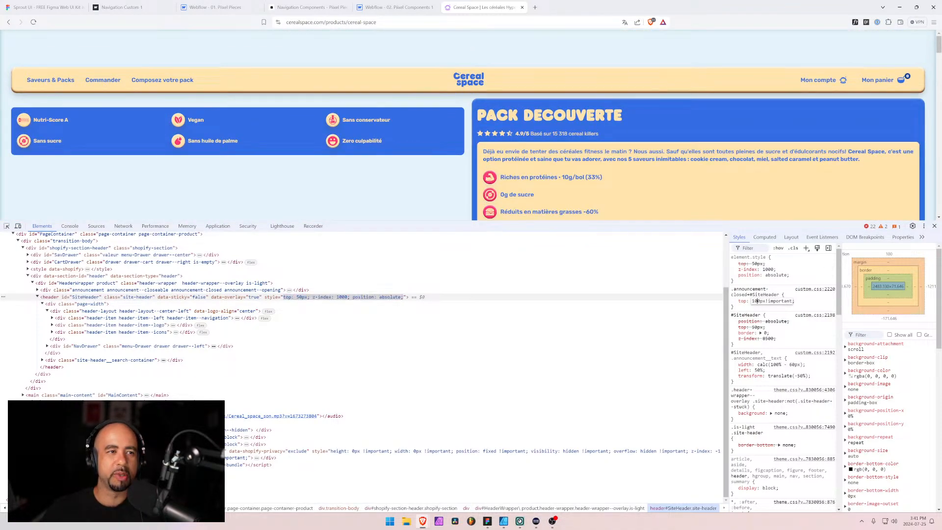
# Open the ofi.ca French page on transforming climate action (/fr/programs/transform-climate-action) in a new tab
pyautogui.scroll(-2, 455, 106)
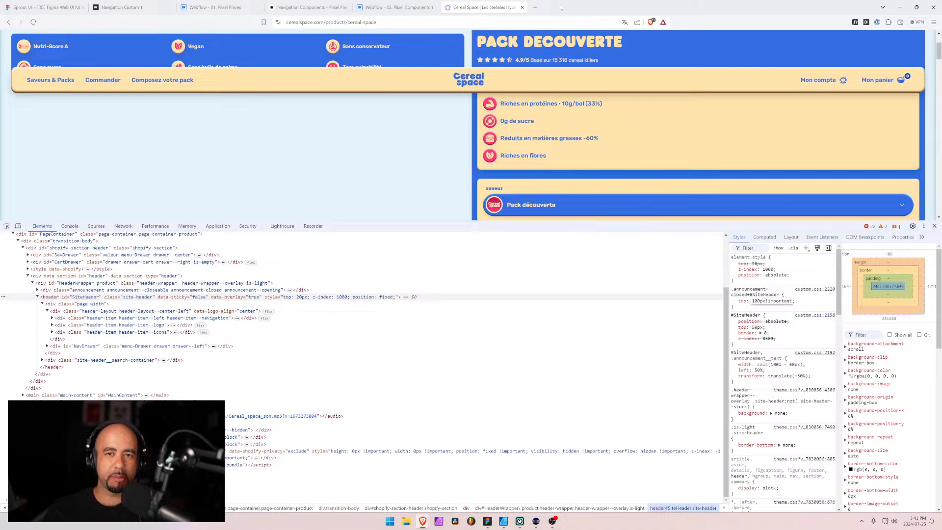
pyautogui.click(539, 8)
pyautogui.write('ofi')
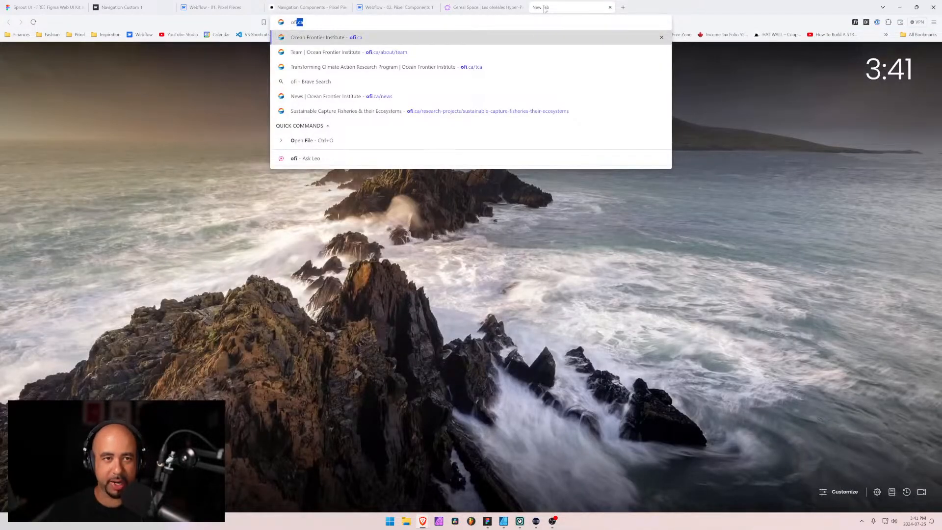
pyautogui.write('.com/')
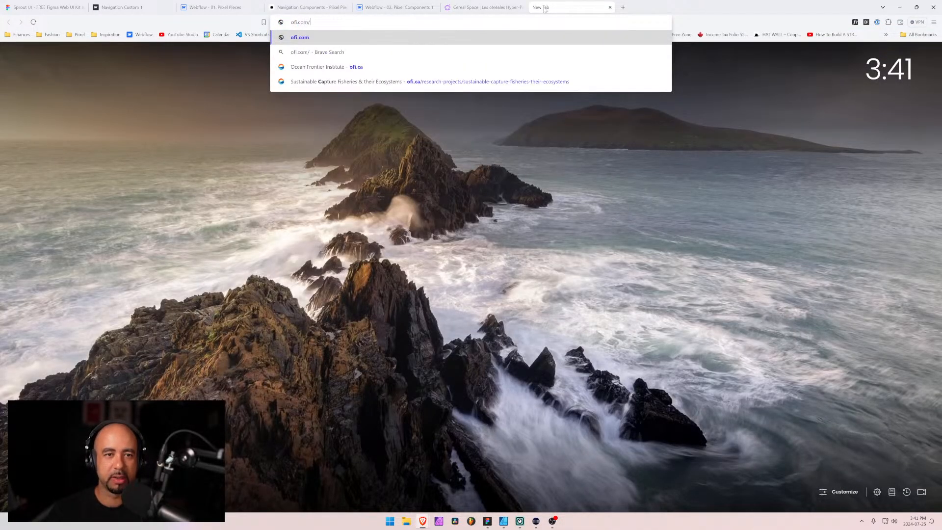
pyautogui.press('BackSpace')
pyautogui.press('BackSpace')
pyautogui.press('BackSpace')
pyautogui.write('a')
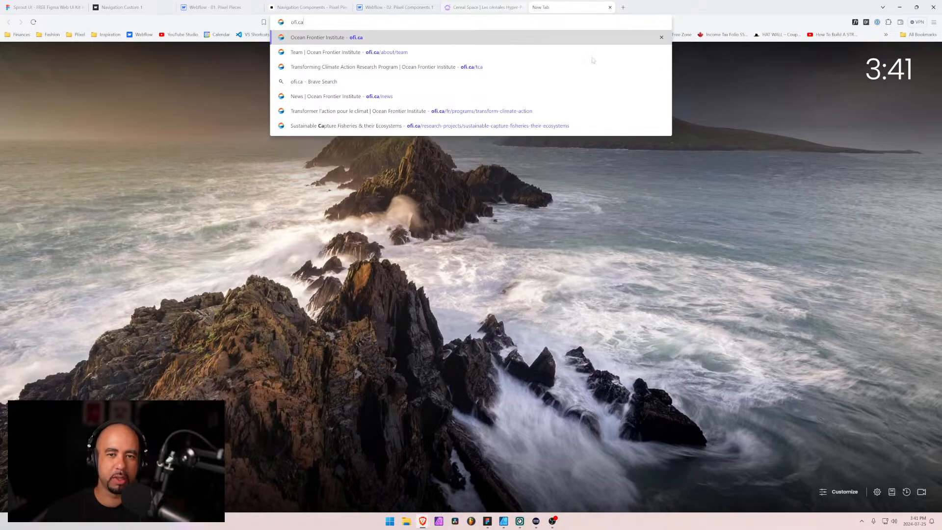
pyautogui.click(497, 110)
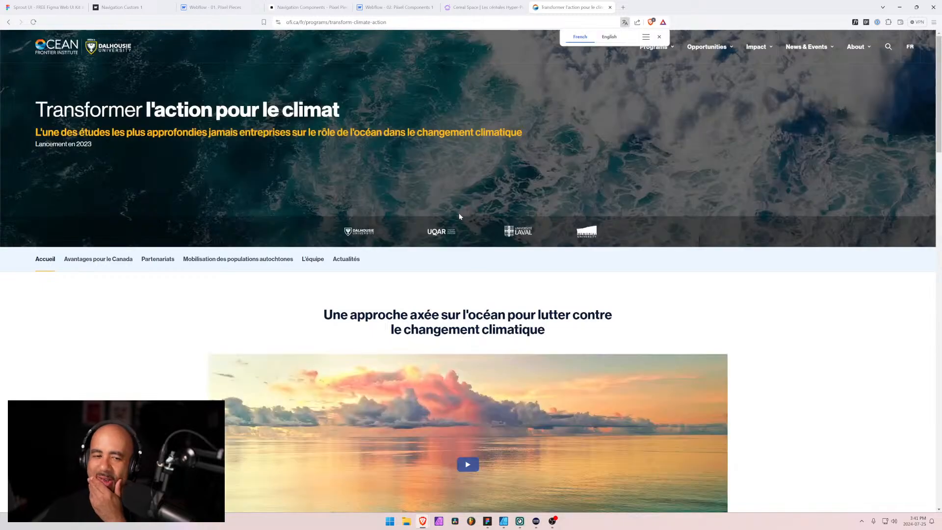
# Dismiss the page translation prompt and switch the Ocean Frontier Institute site to English
pyautogui.scroll(-6, 460, 216)
pyautogui.scroll(5, 168, 389)
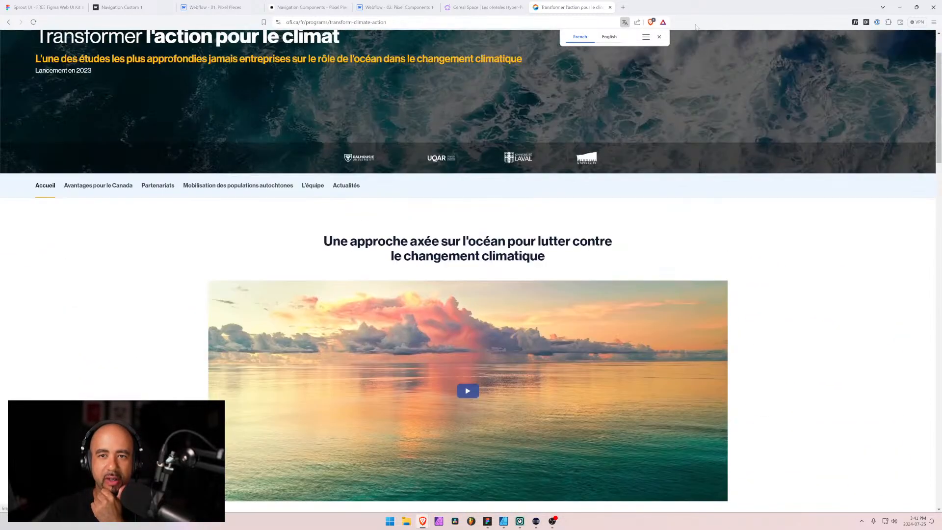
pyautogui.click(659, 37)
pyautogui.scroll(2, 561, 168)
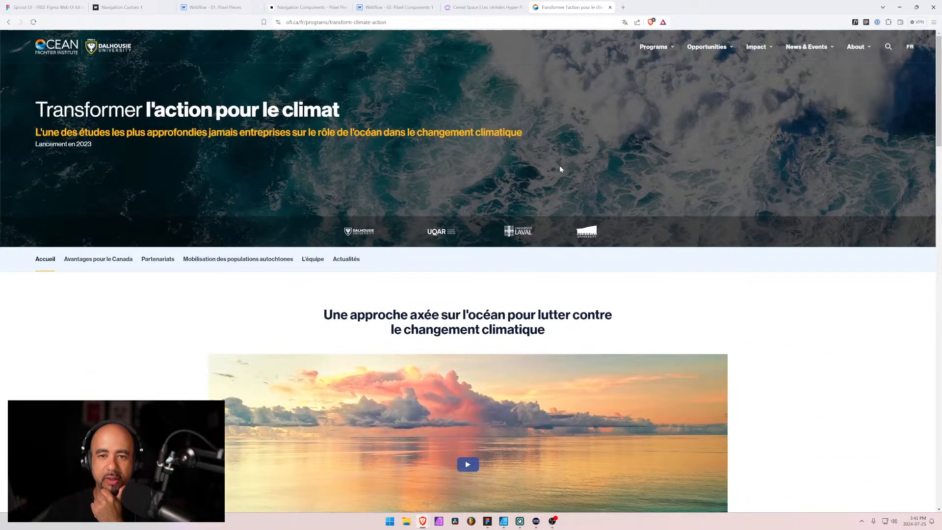
pyautogui.moveTo(914, 49)
pyautogui.click(898, 72)
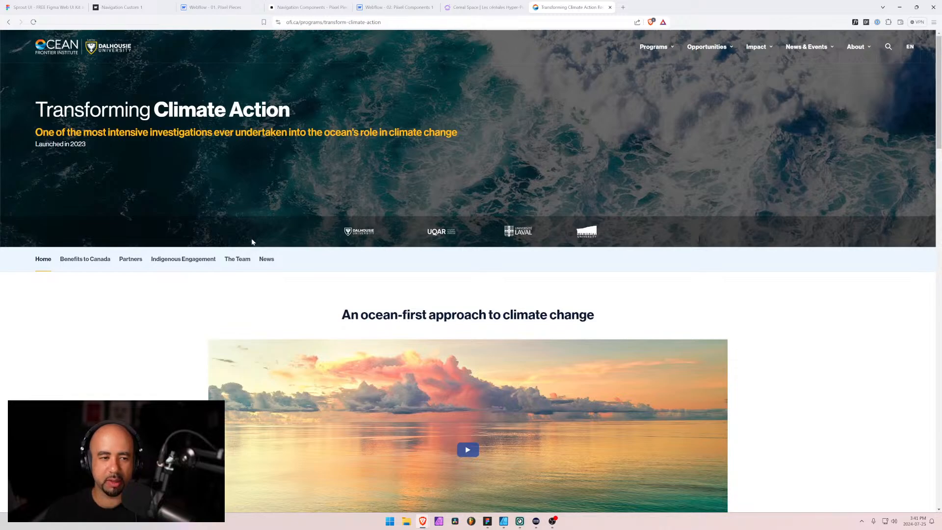
# Look through the Transforming Climate Action home page, and open its The Team page
pyautogui.scroll(-15, 192, 274)
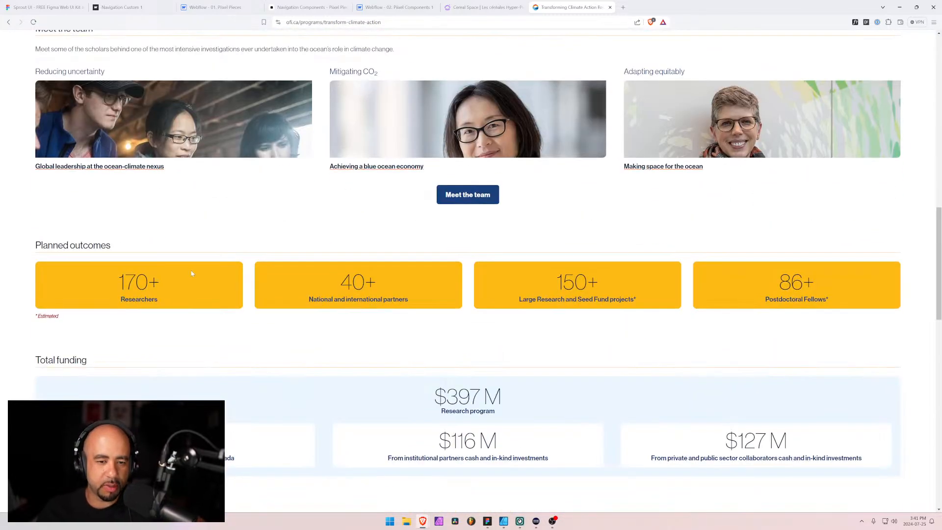
pyautogui.scroll(-5, 189, 267)
pyautogui.scroll(20, 187, 255)
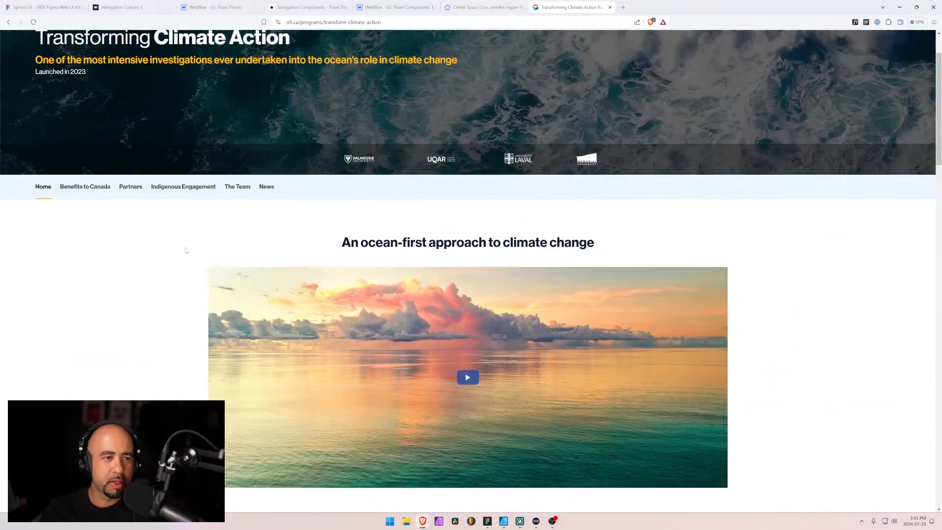
pyautogui.scroll(2, 186, 250)
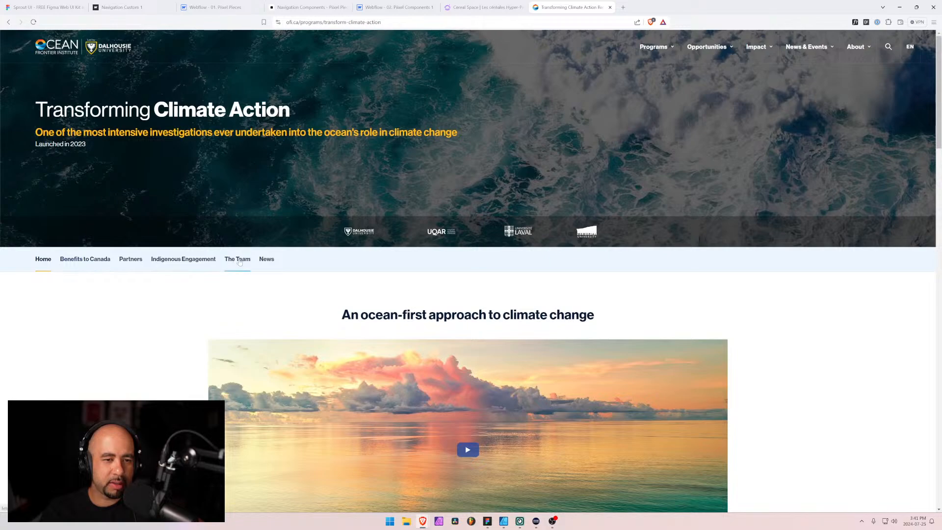
pyautogui.click(240, 260)
# Reduce the browser from full screen to a floating window and move it higher on the desktop
pyautogui.scroll(-1, 352, 273)
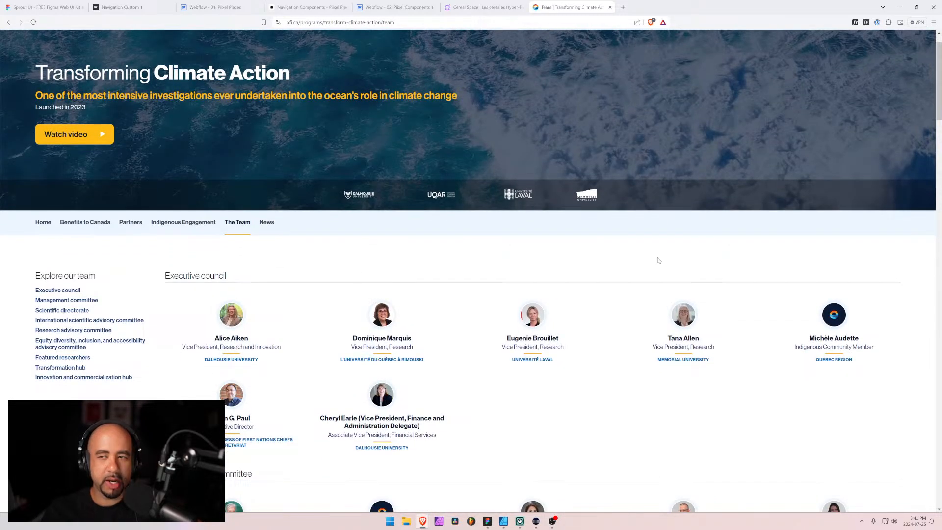
pyautogui.scroll(1, 658, 260)
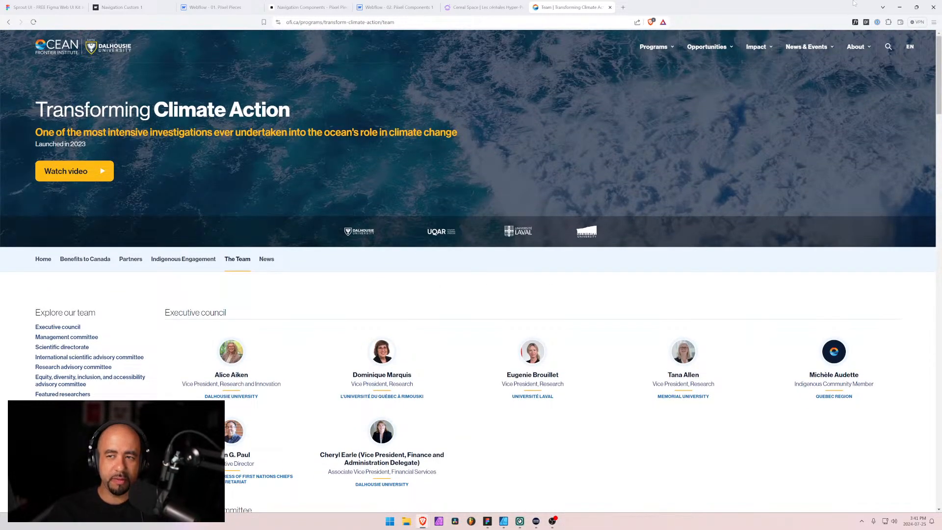
pyautogui.click(915, 6)
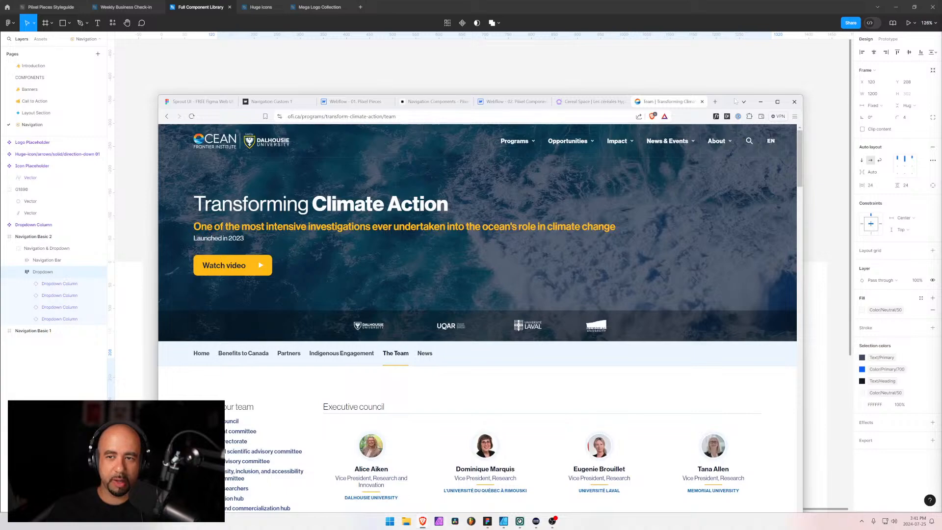
pyautogui.moveTo(734, 101); pyautogui.dragTo(739, 30)
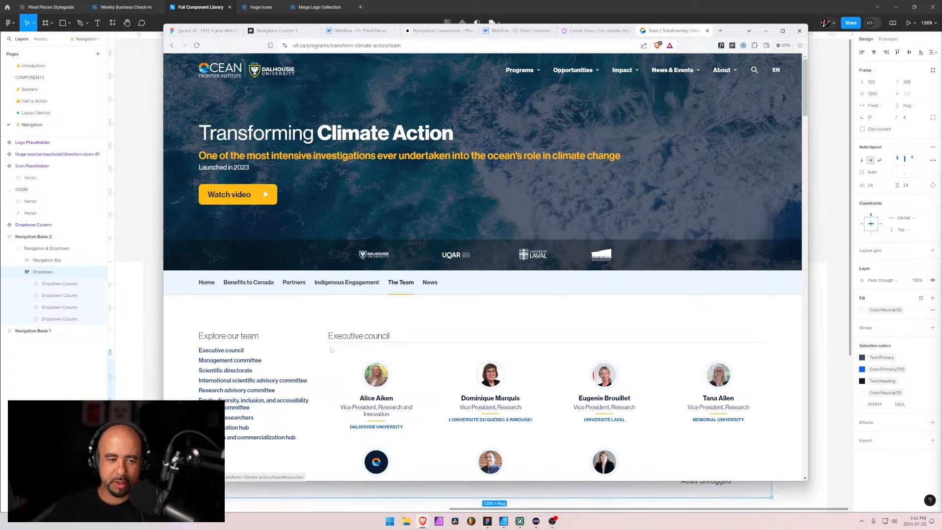
# Test the Explore our team links by jumping to the international, equity, featured researchers and executive council sections
pyautogui.scroll(-3, 408, 280)
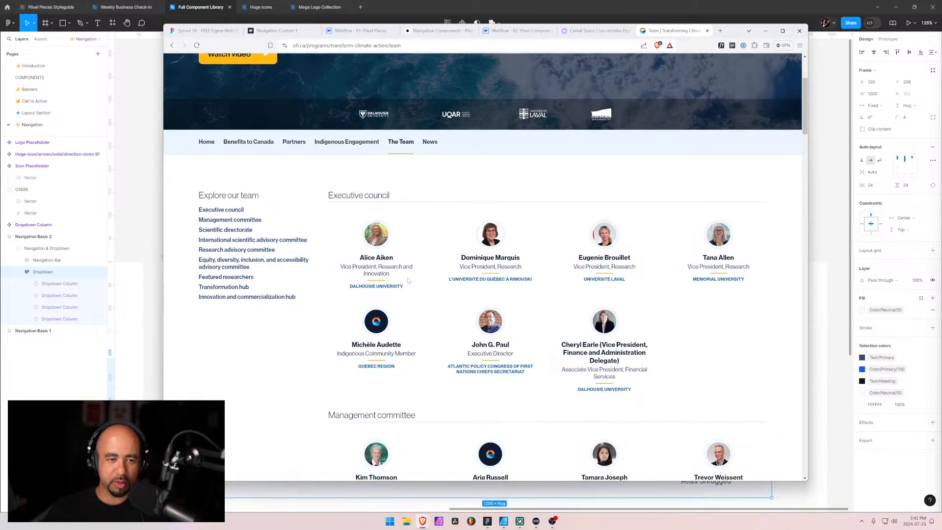
pyautogui.scroll(-5, 408, 280)
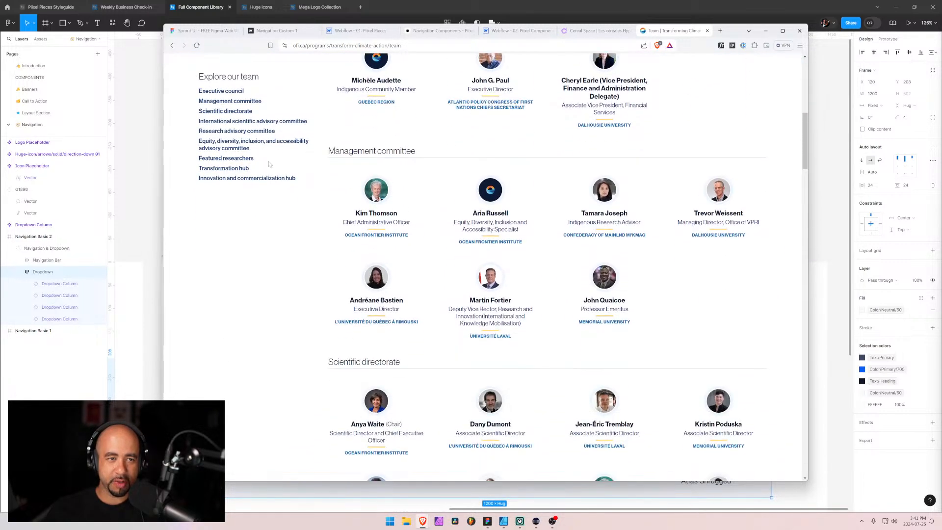
pyautogui.scroll(-5, 241, 87)
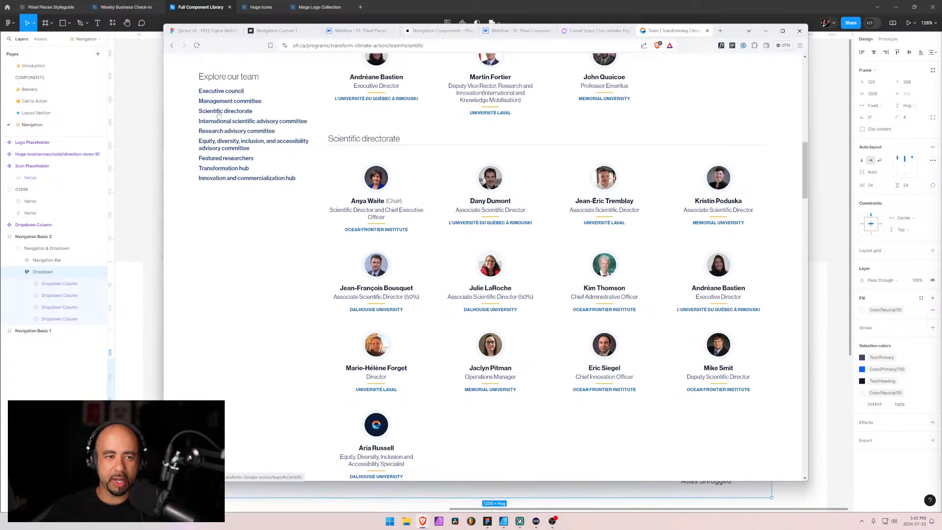
pyautogui.click(219, 121)
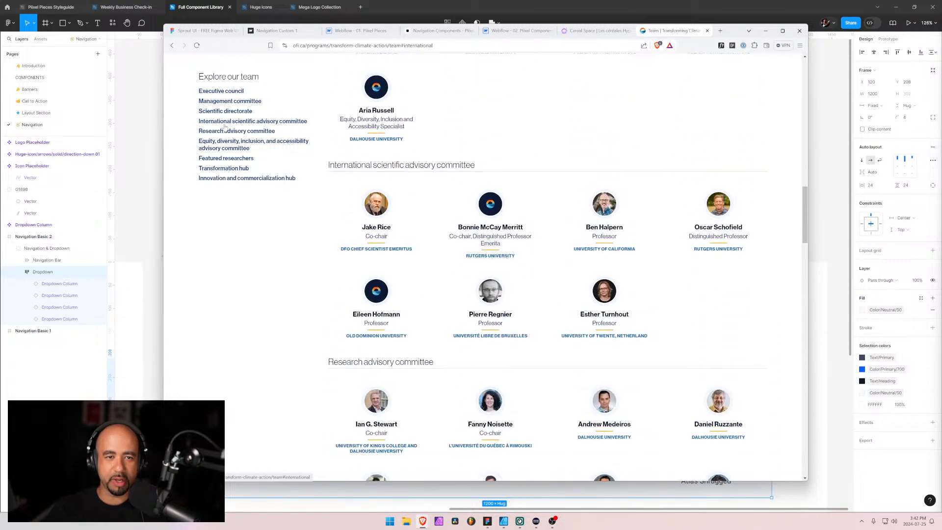
pyautogui.click(234, 142)
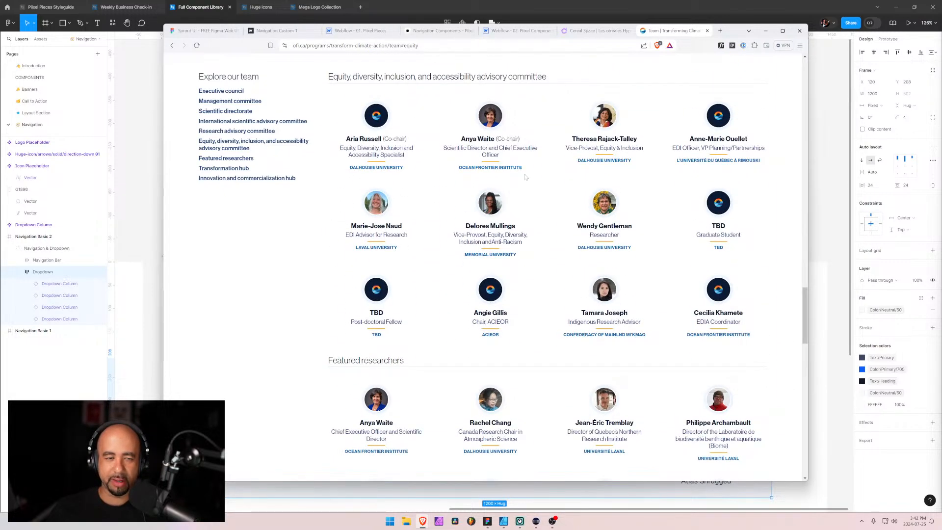
pyautogui.click(228, 158)
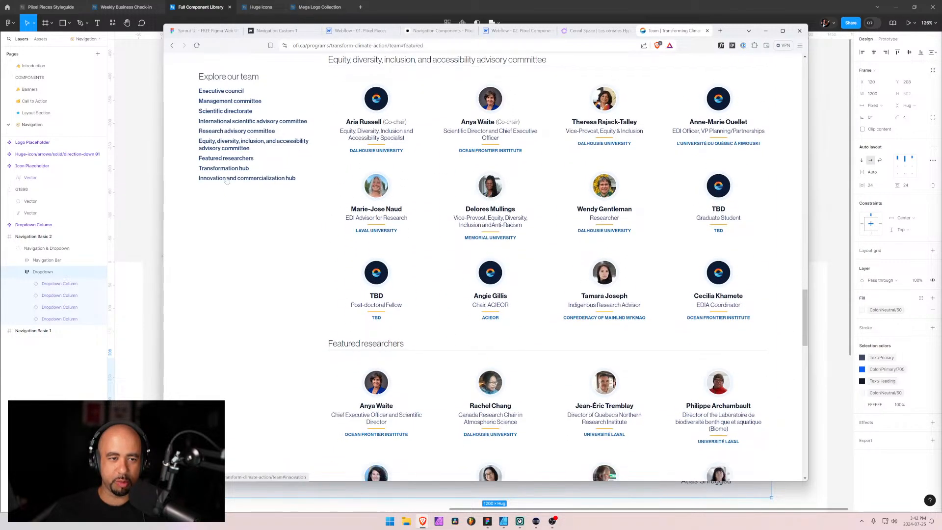
pyautogui.click(225, 93)
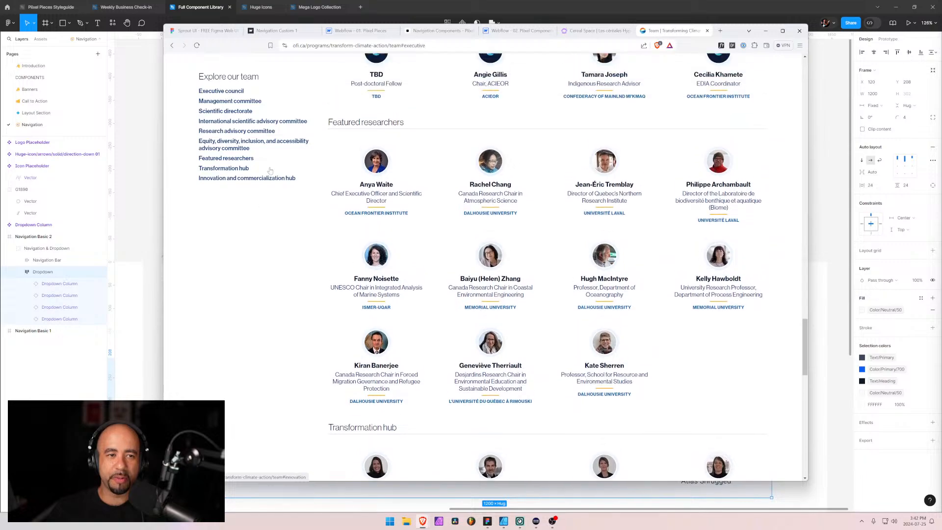
# Examine how the Explore our team list sticks beside the committee sections at different points down the page
pyautogui.scroll(6, 295, 258)
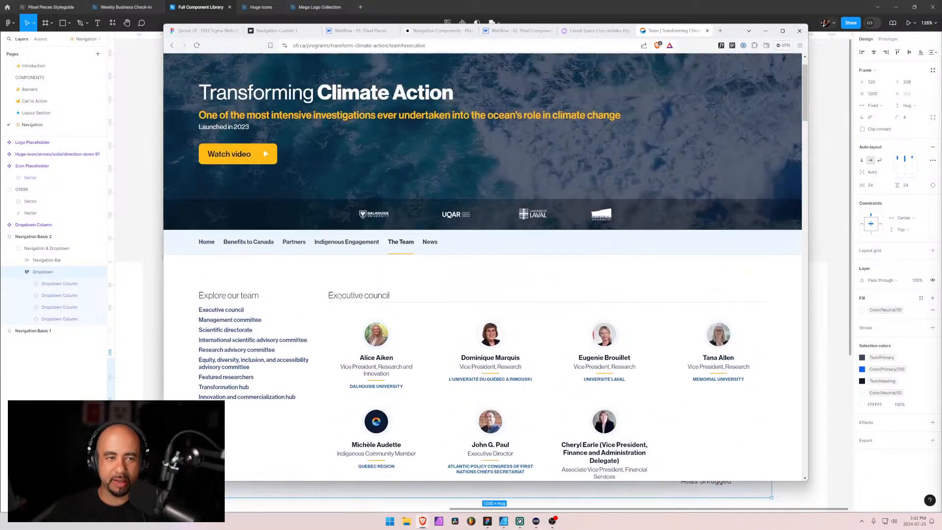
pyautogui.scroll(-8, 295, 258)
pyautogui.scroll(3, 295, 257)
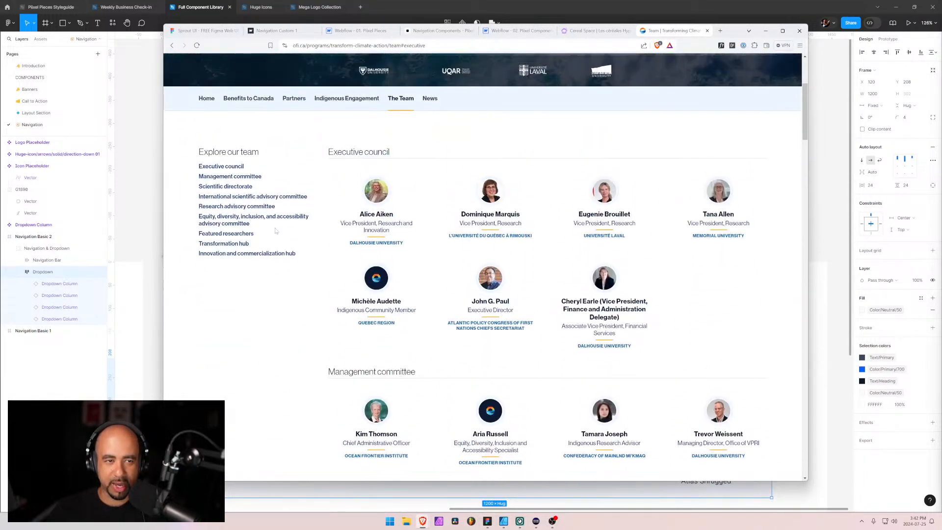
pyautogui.scroll(-4, 275, 177)
pyautogui.scroll(-1, 275, 178)
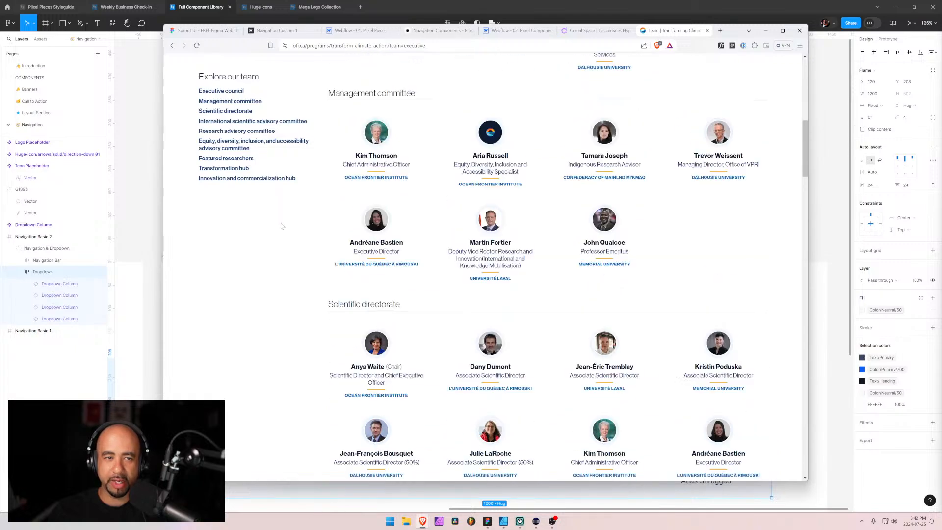
pyautogui.scroll(8, 294, 211)
pyautogui.scroll(-8, 317, 247)
pyautogui.scroll(-2, 317, 247)
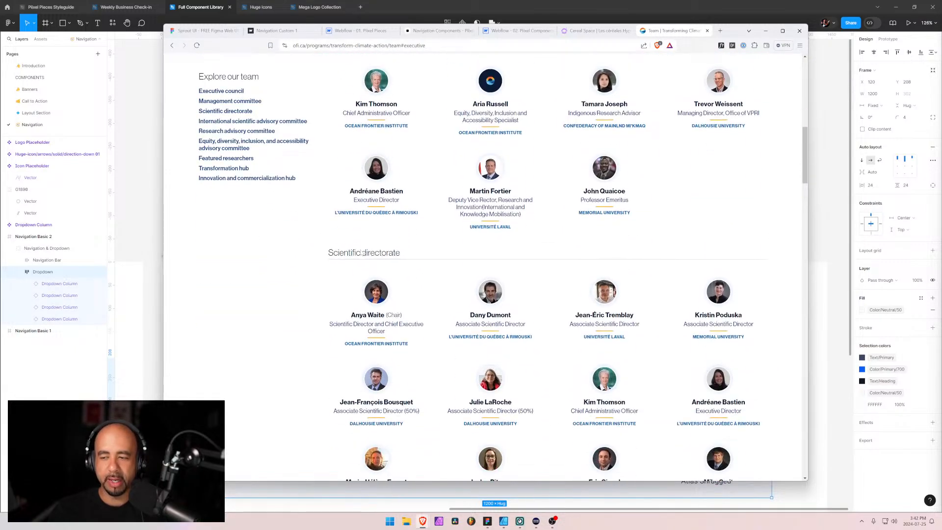
pyautogui.scroll(8, 294, 231)
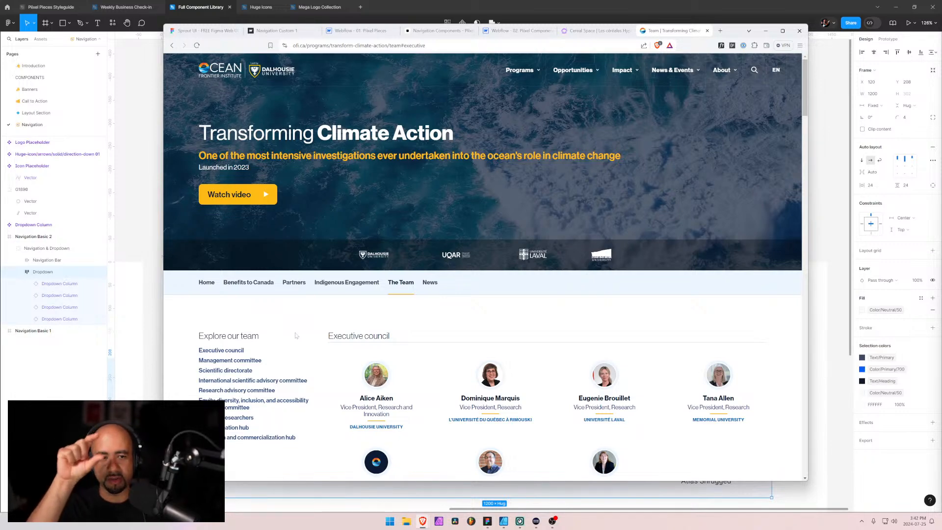
pyautogui.scroll(-2, 295, 335)
pyautogui.scroll(-10, 295, 335)
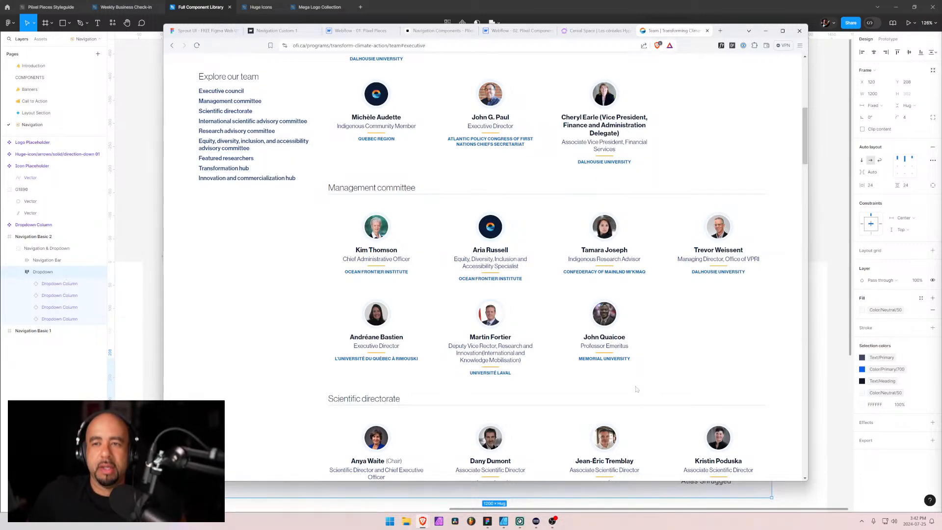
# Search the web for "css position sticky" in a new tab and open the MDN article on the position property
pyautogui.click(720, 31)
pyautogui.write('c')
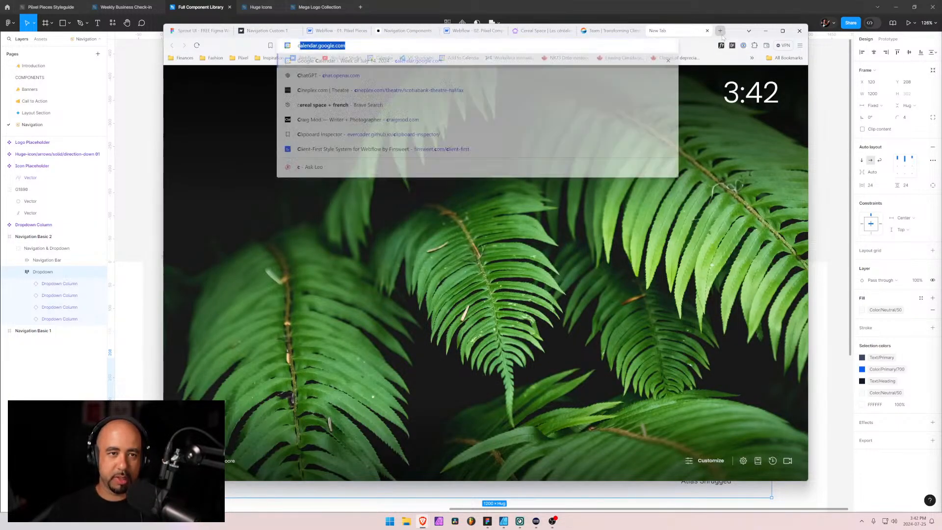
pyautogui.write('ss position sti')
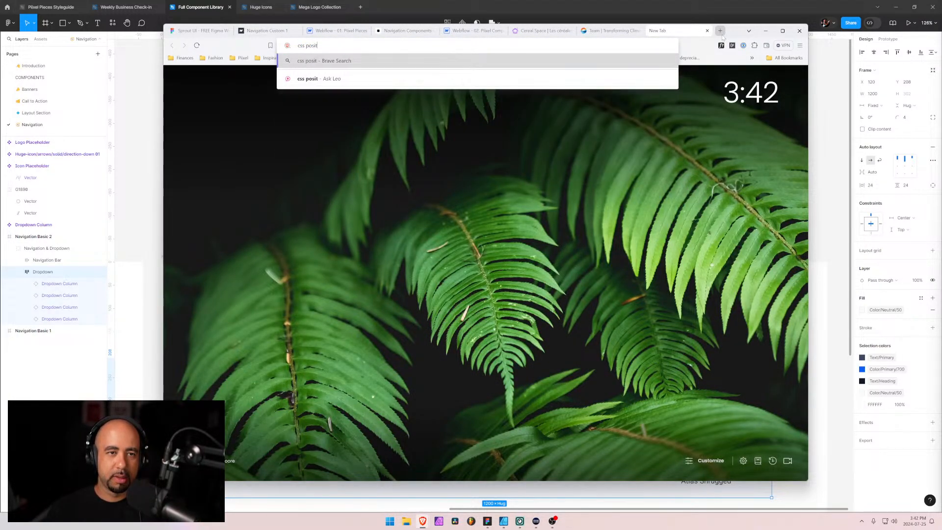
pyautogui.write('cky')
pyautogui.press('Return')
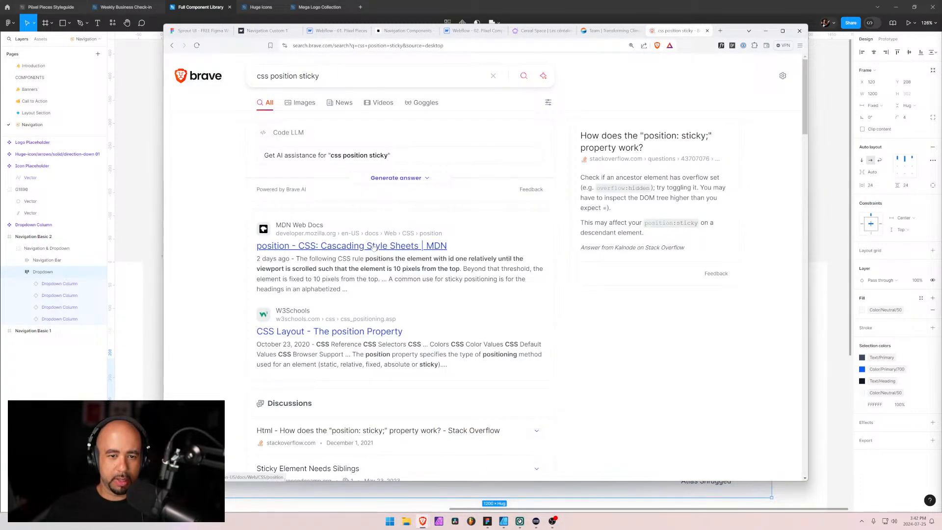
pyautogui.click(374, 246)
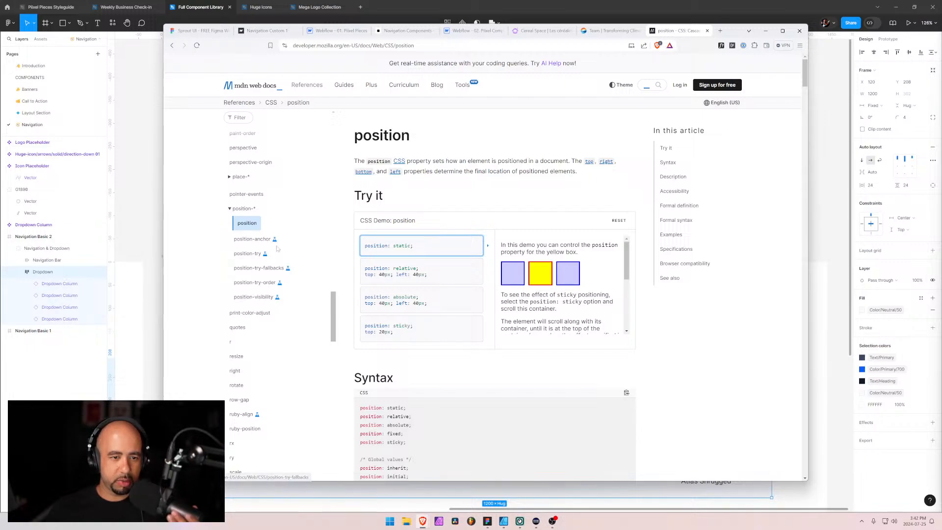
# Review the MDN position article's demo and syntax, highlighting the fixed and sticky values
pyautogui.scroll(-1, 268, 290)
pyautogui.scroll(-5, 267, 290)
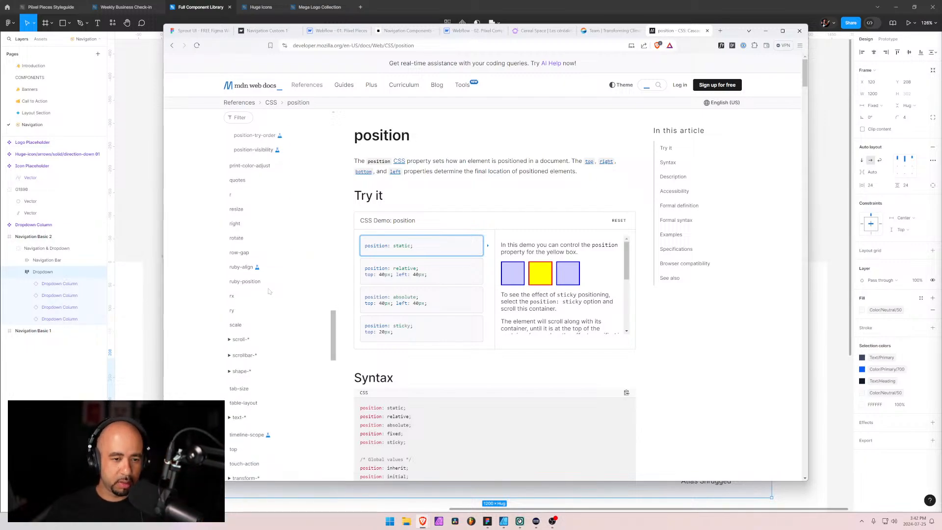
pyautogui.scroll(7, 270, 305)
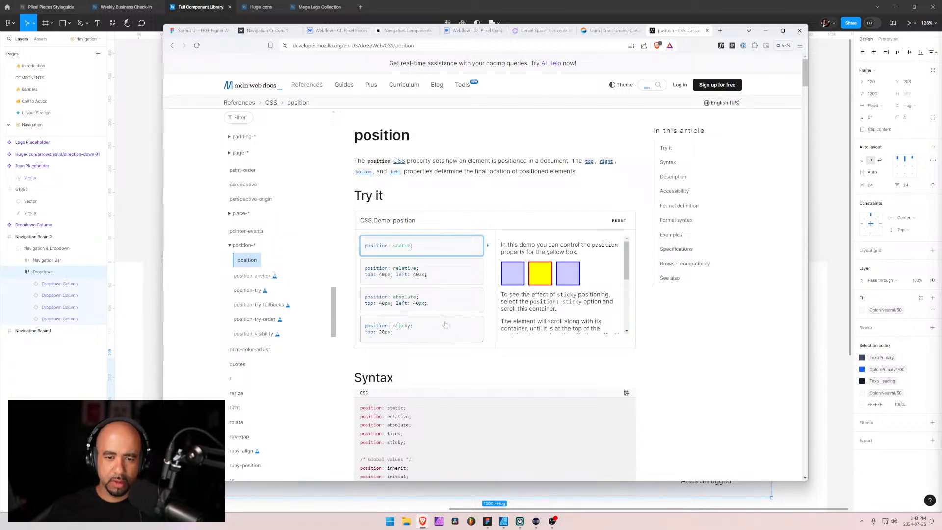
pyautogui.scroll(-3, 445, 324)
pyautogui.moveTo(406, 369); pyautogui.dragTo(379, 360)
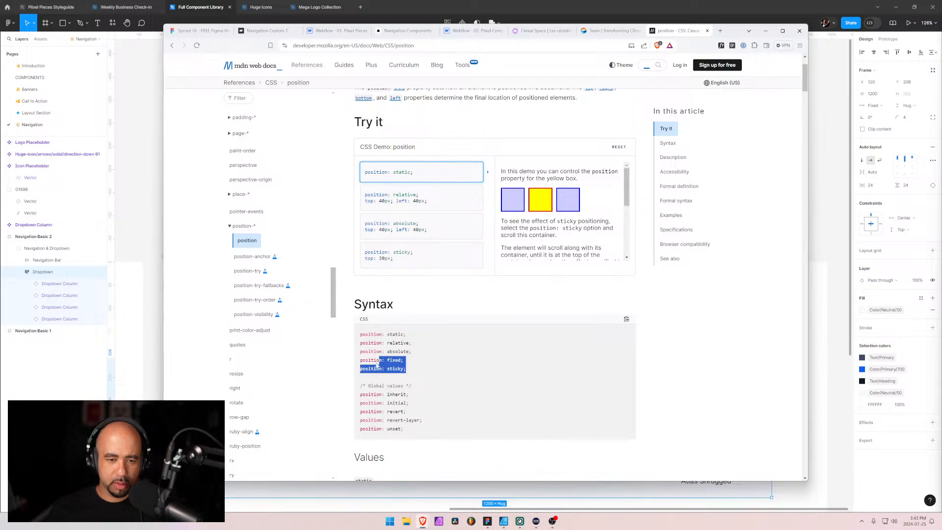
# Read and highlight the description of the sticky value in the MDN article, and select the article's web address
pyautogui.scroll(-10, 460, 376)
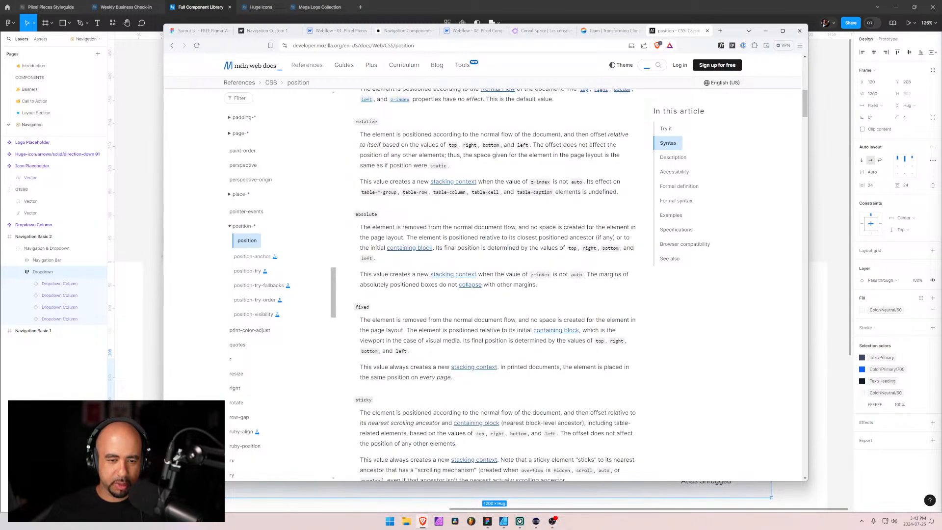
pyautogui.scroll(-2, 394, 402)
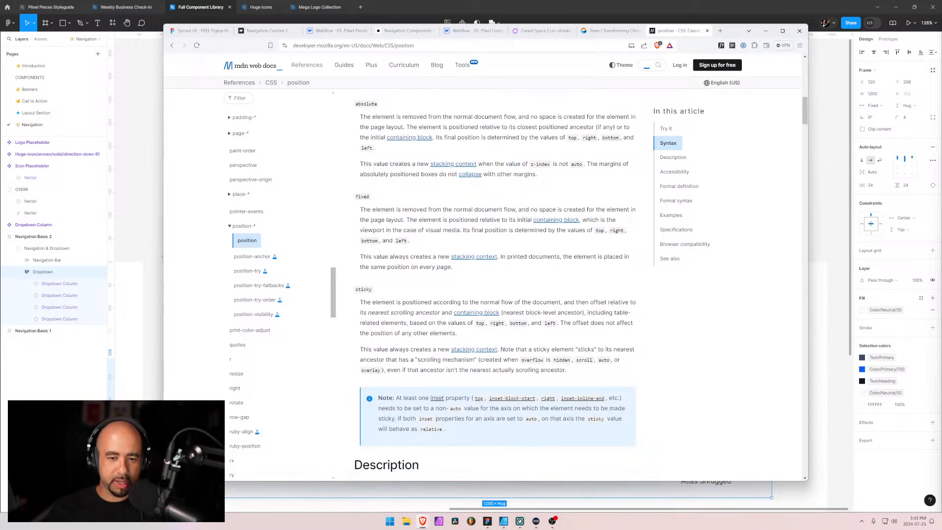
pyautogui.moveTo(588, 372); pyautogui.dragTo(355, 299)
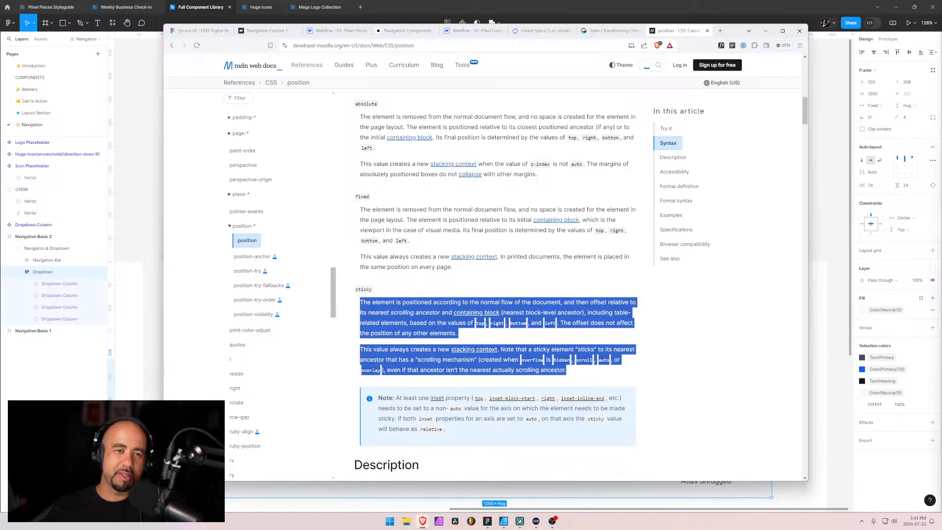
pyautogui.scroll(1, 415, 349)
pyautogui.scroll(-2, 416, 349)
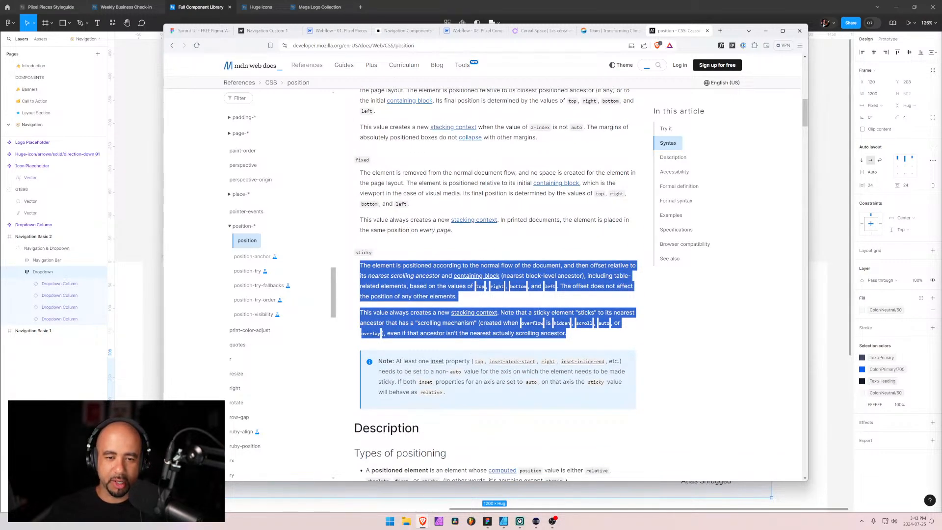
pyautogui.click(416, 345)
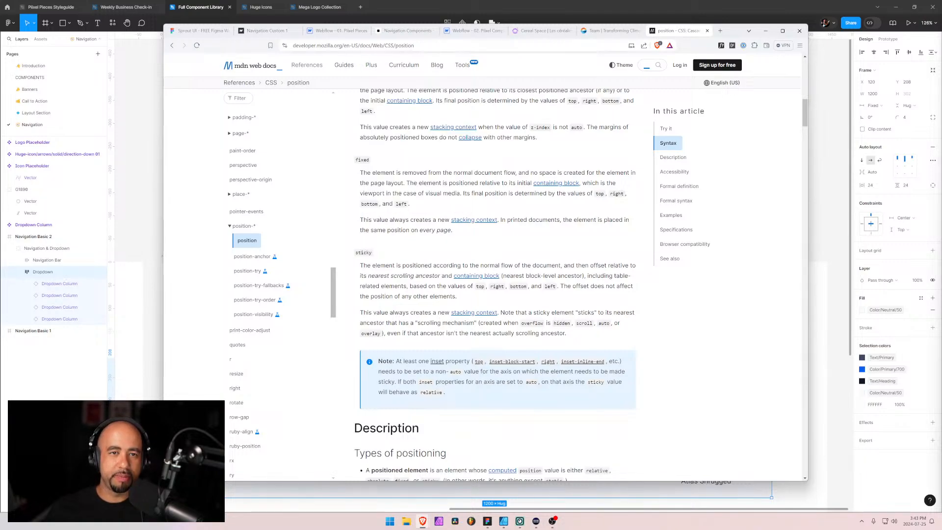
pyautogui.hotkey('ctrl', 'l')
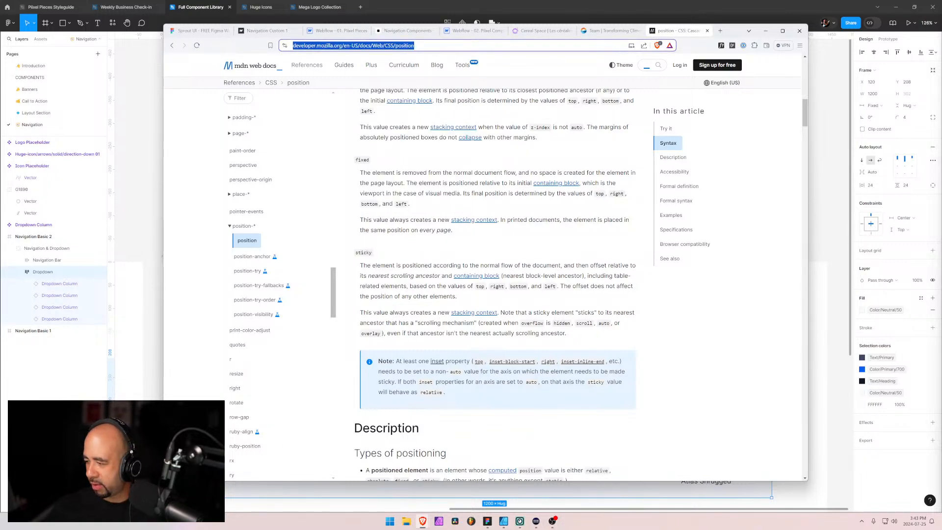
pyautogui.hotkey('alt', 'Tab')
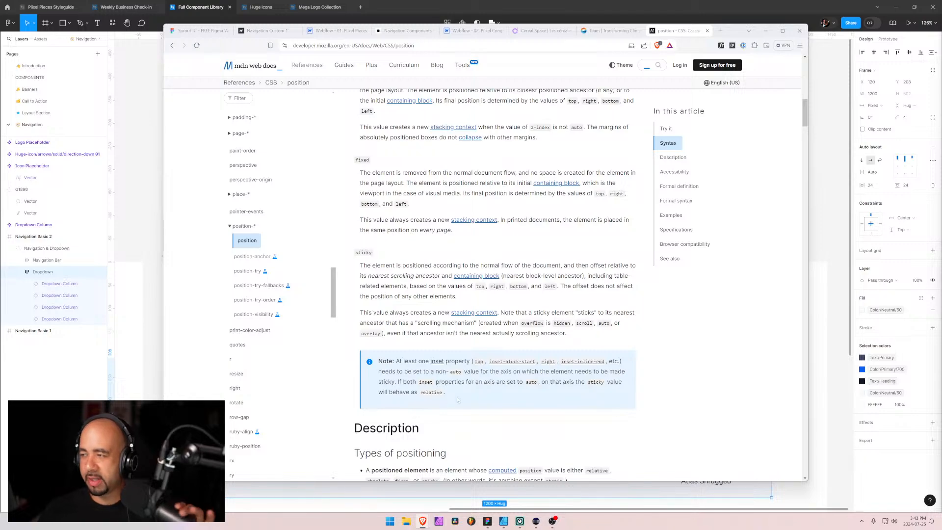
# Return to the CSS position demo and scroll its preview container with position: static applied
pyautogui.scroll(9, 501, 275)
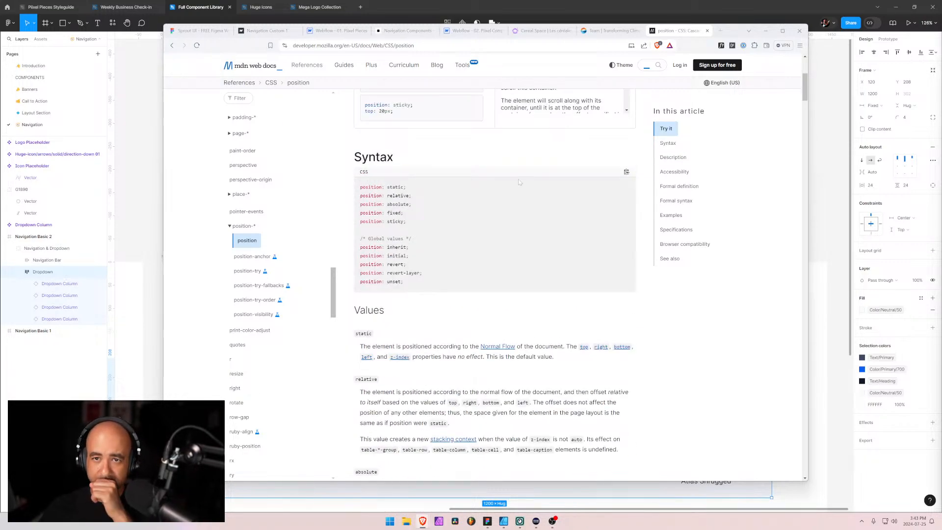
pyautogui.scroll(-2, 519, 182)
pyautogui.scroll(4, 471, 310)
pyautogui.scroll(2, 468, 306)
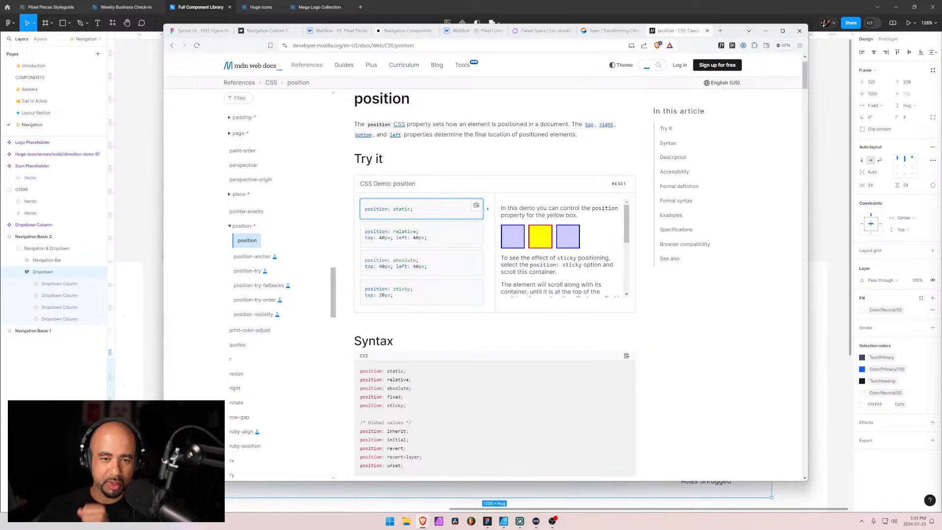
pyautogui.scroll(-4, 401, 205)
pyautogui.scroll(3, 401, 205)
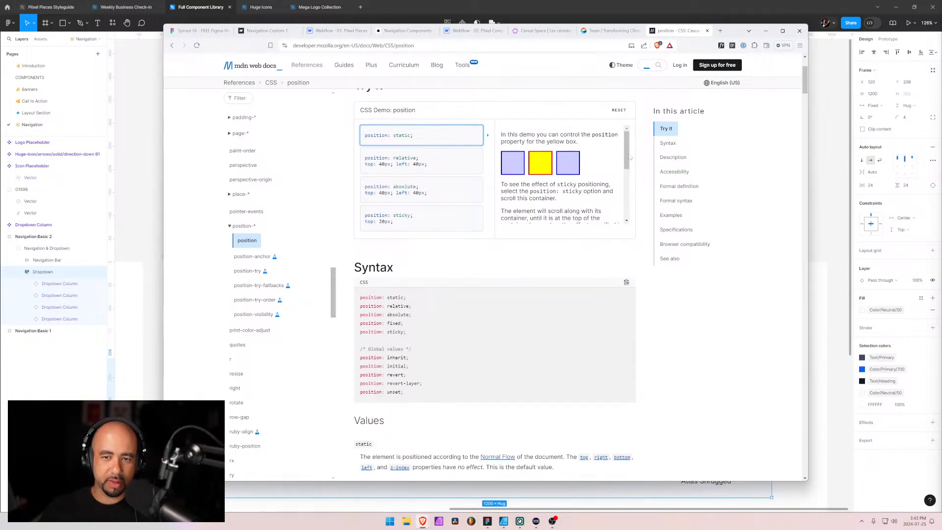
pyautogui.moveTo(629, 157); pyautogui.dragTo(627, 195)
pyautogui.scroll(-1, 628, 216)
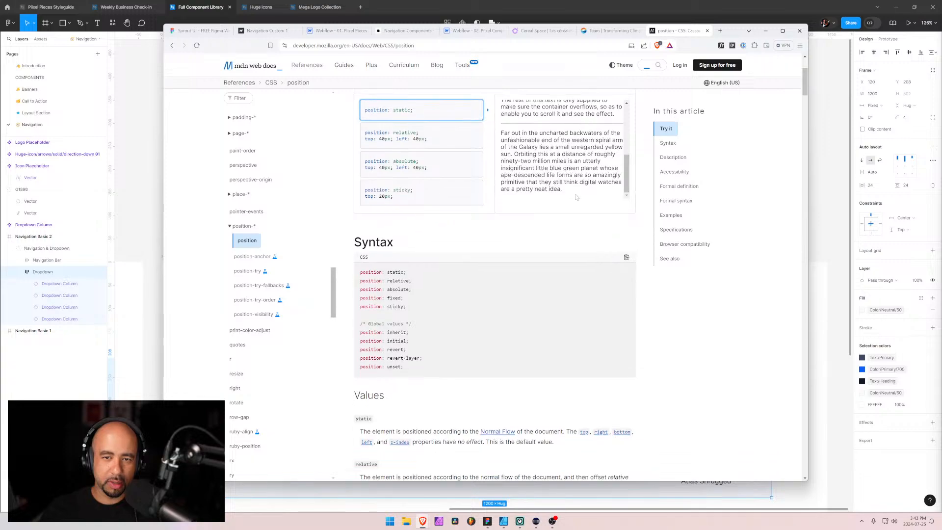
pyautogui.scroll(2, 628, 215)
pyautogui.scroll(-3, 490, 255)
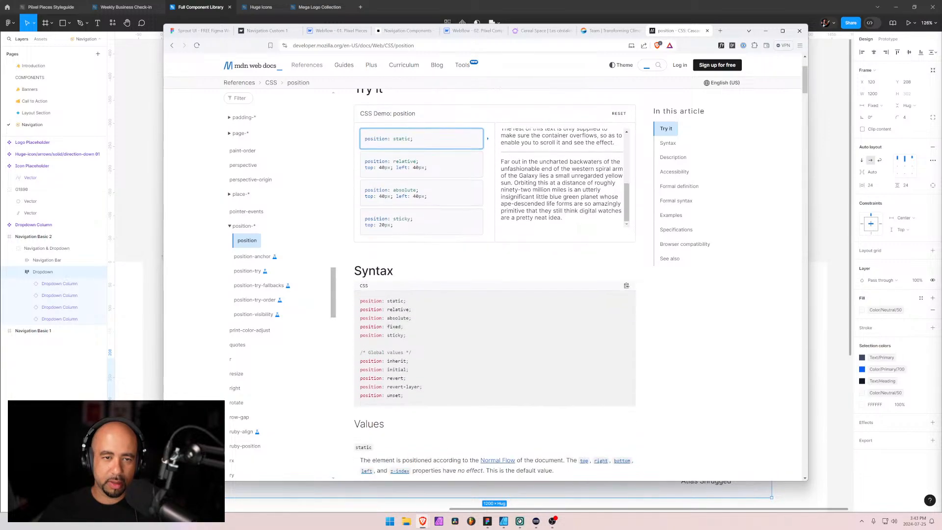
pyautogui.scroll(3, 441, 245)
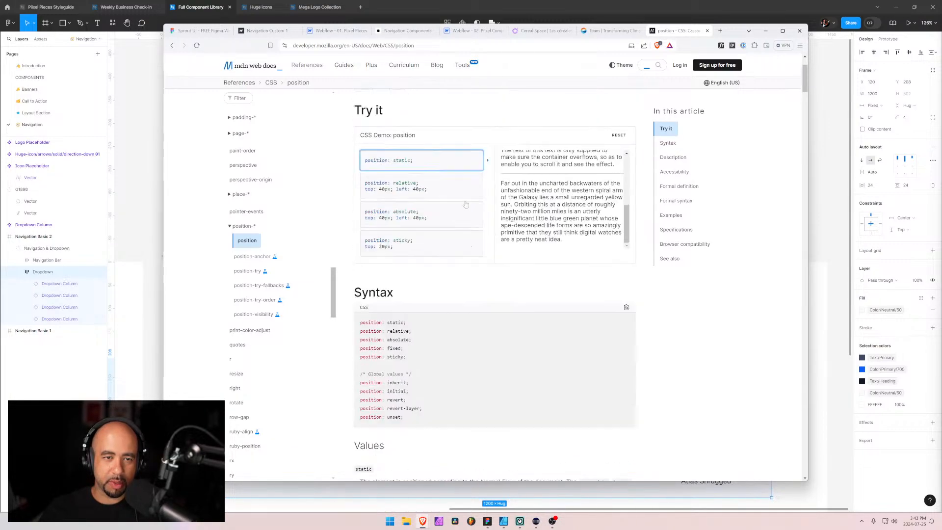
# Apply position: sticky with top: 20px to the demo's yellow box and scroll the preview container to test it
pyautogui.click(406, 252)
pyautogui.scroll(-1, 564, 221)
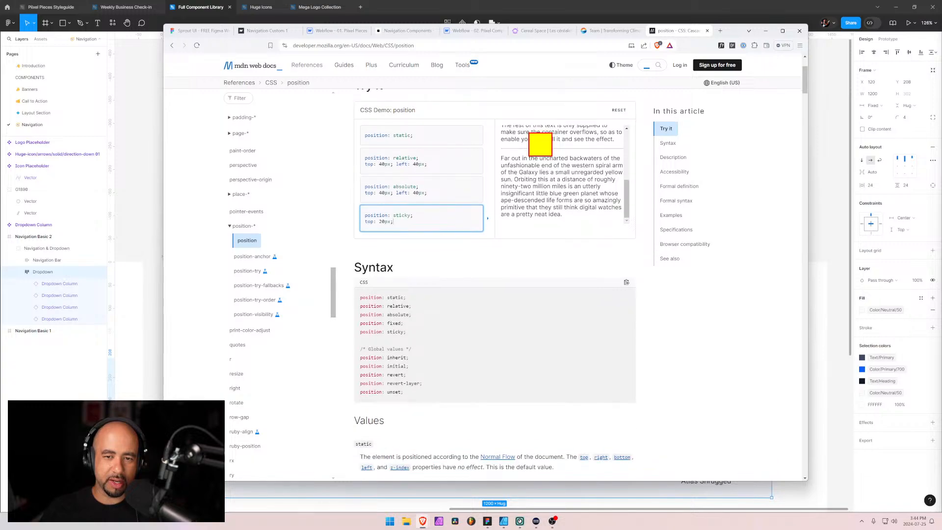
pyautogui.moveTo(627, 197); pyautogui.dragTo(630, 145)
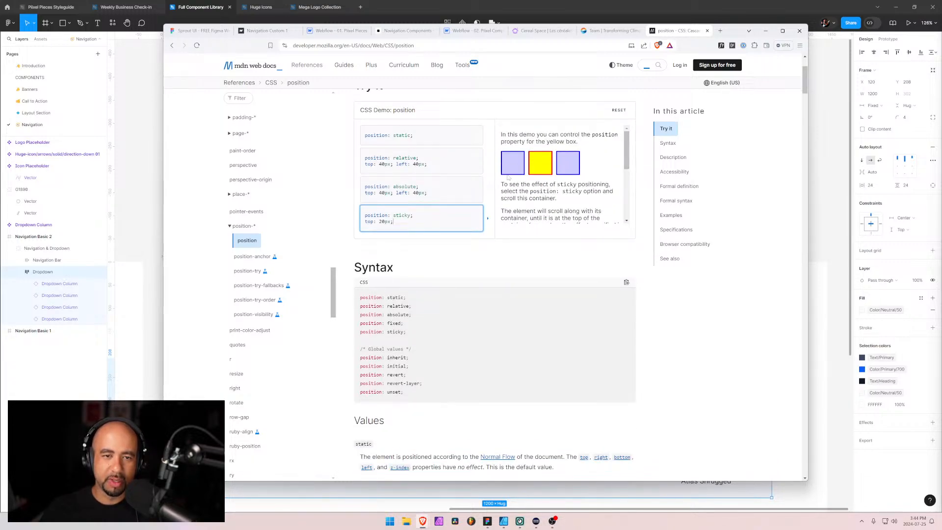
# Compare the relative, absolute, sticky and static options on the demo's yellow box
pyautogui.click(406, 157)
pyautogui.click(439, 189)
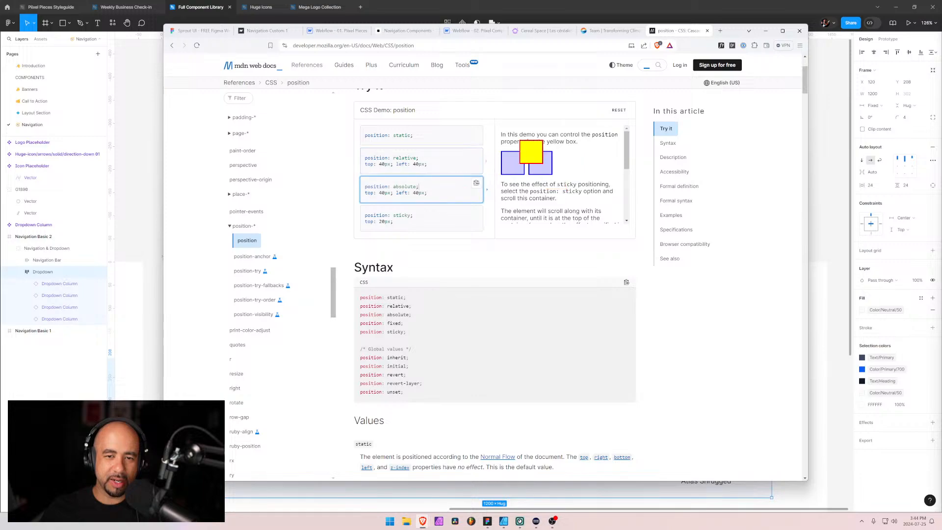
pyautogui.click(441, 218)
pyautogui.click(451, 165)
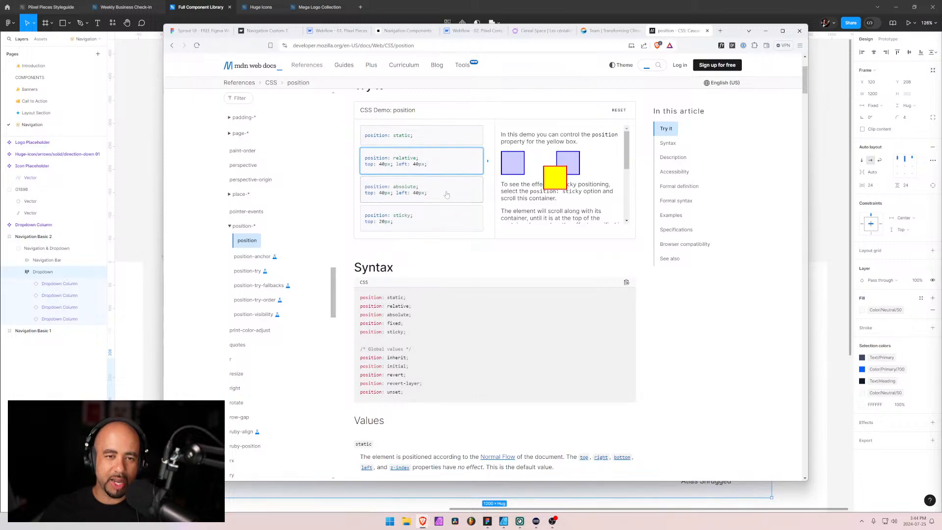
pyautogui.click(444, 194)
pyautogui.click(474, 211)
pyautogui.click(442, 143)
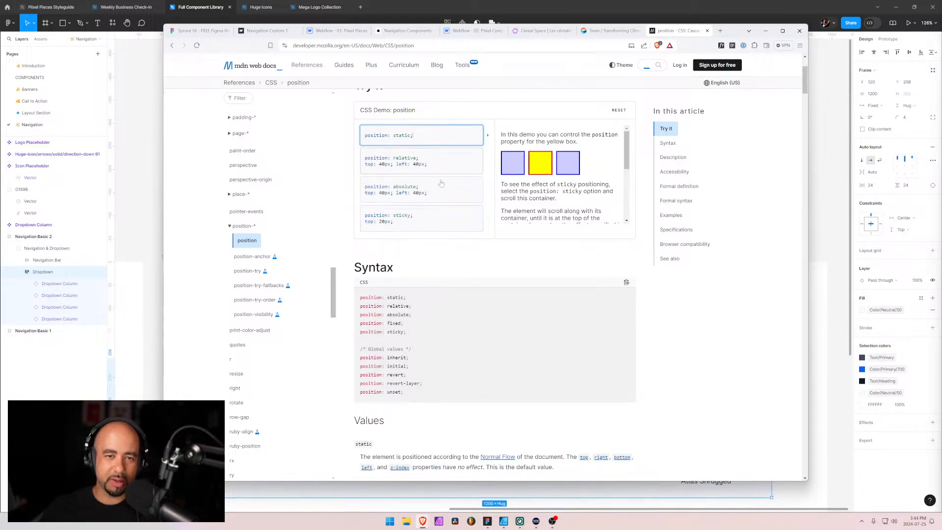
# Choose the demo's sticky option, set its top offset to 00px and scroll the preview container to test it
pyautogui.click(447, 215)
pyautogui.scroll(-3, 626, 174)
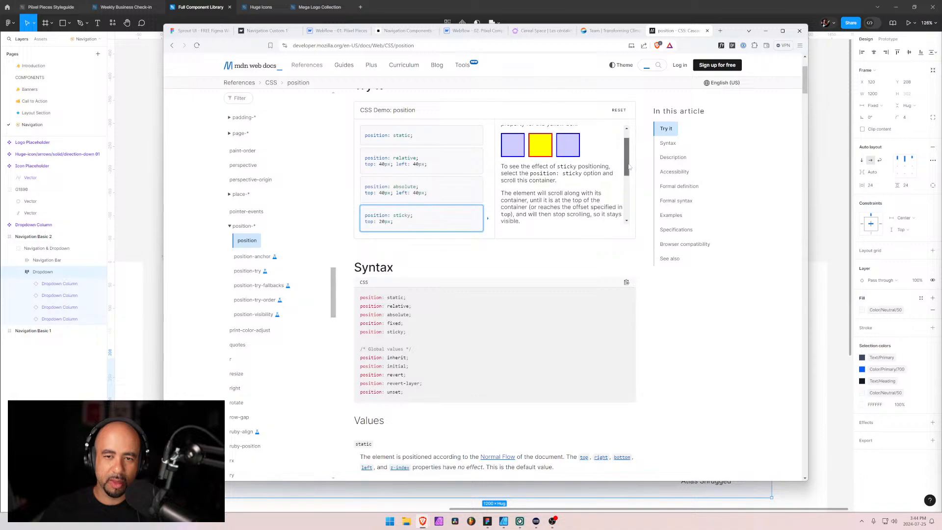
pyautogui.scroll(3, 627, 173)
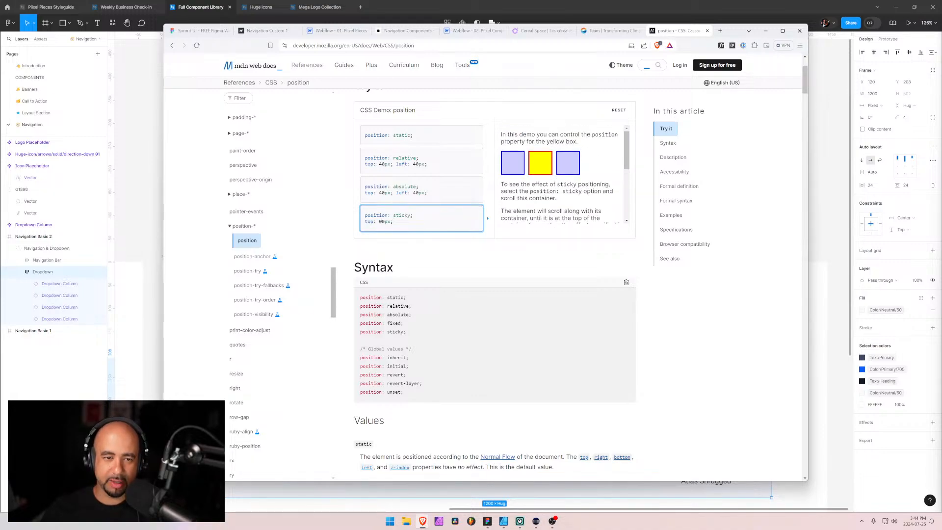
pyautogui.scroll(-5, 616, 153)
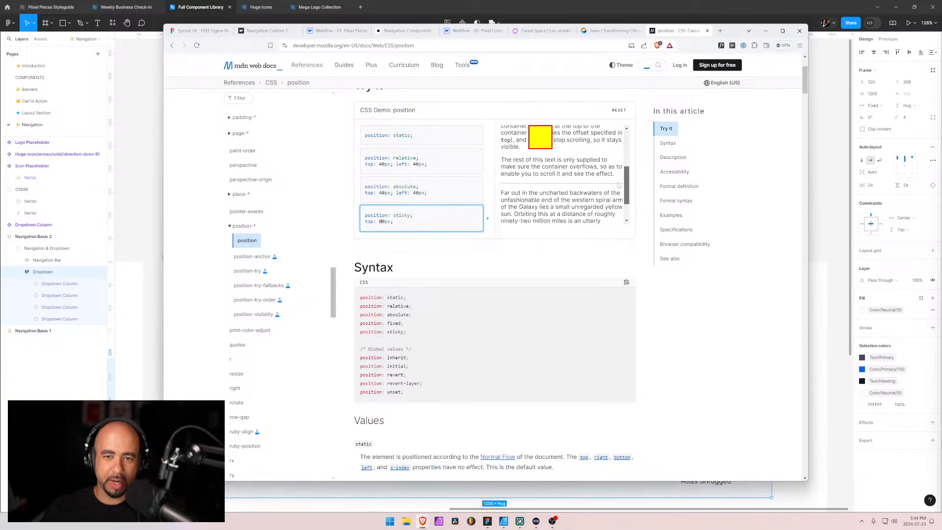
pyautogui.scroll(7, 617, 196)
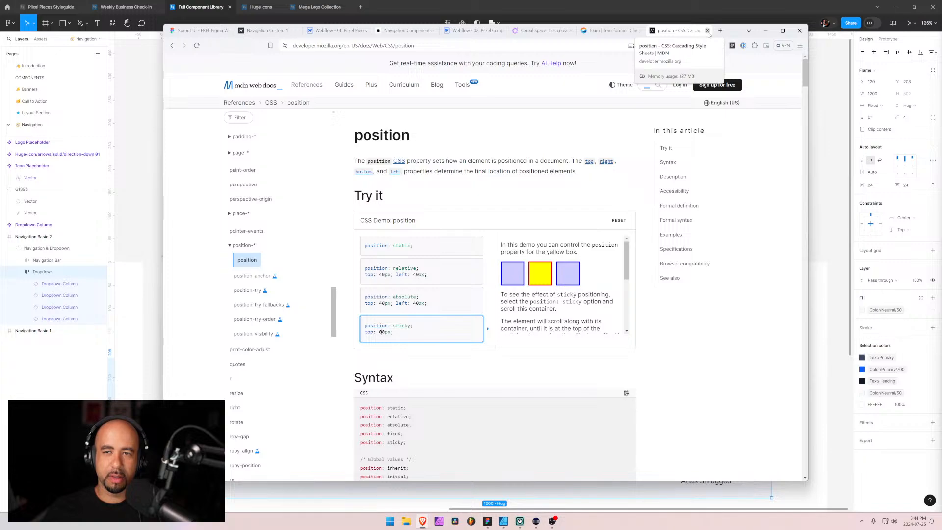
# Close the MDN article and switch to the Webflow designer showing the Navigation Basic 2 page
pyautogui.click(707, 31)
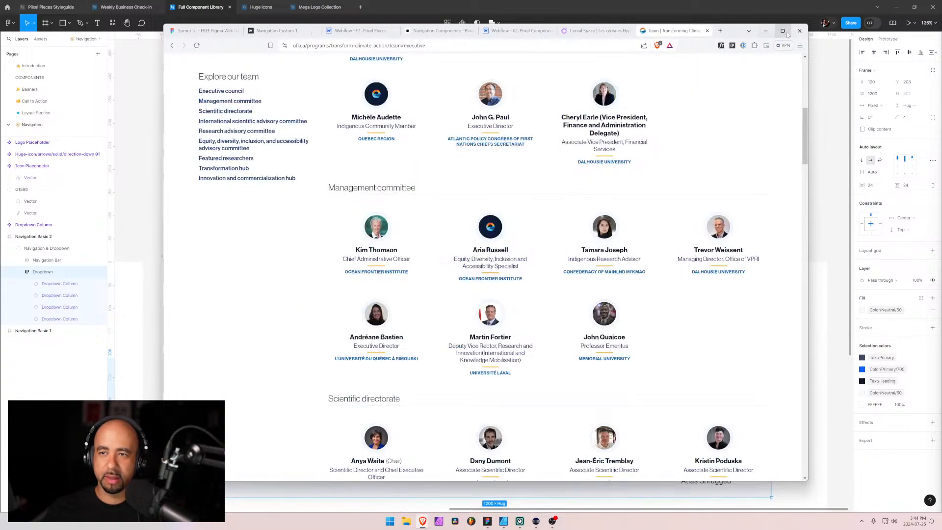
pyautogui.click(783, 31)
pyautogui.click(899, 7)
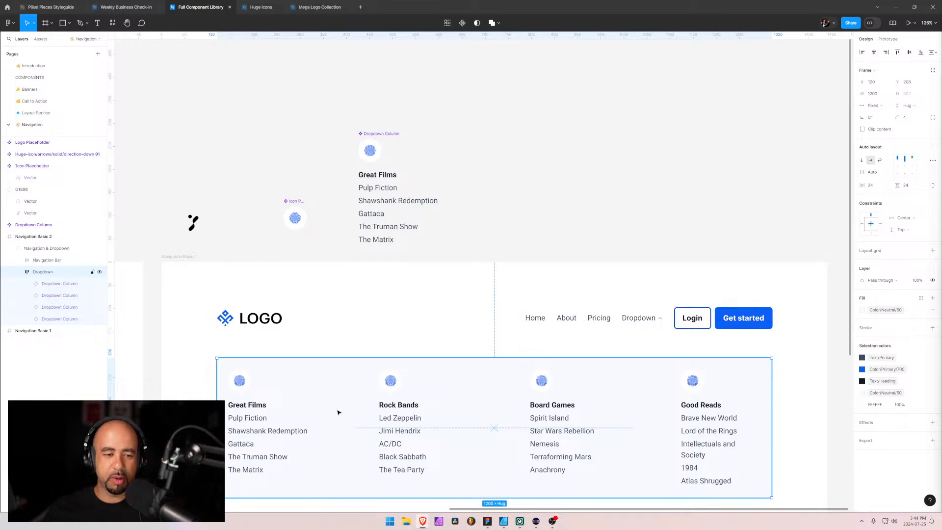
pyautogui.moveTo(428, 512)
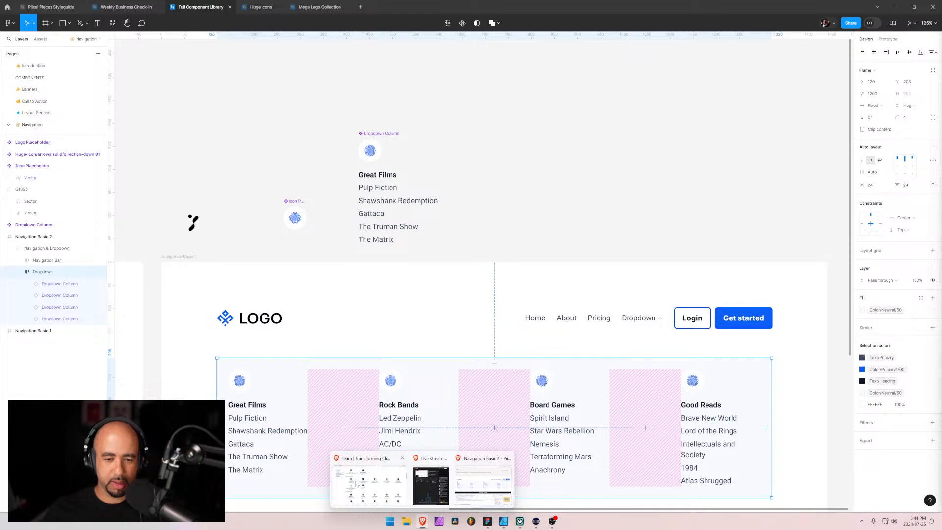
pyautogui.click(368, 484)
pyautogui.click(393, 7)
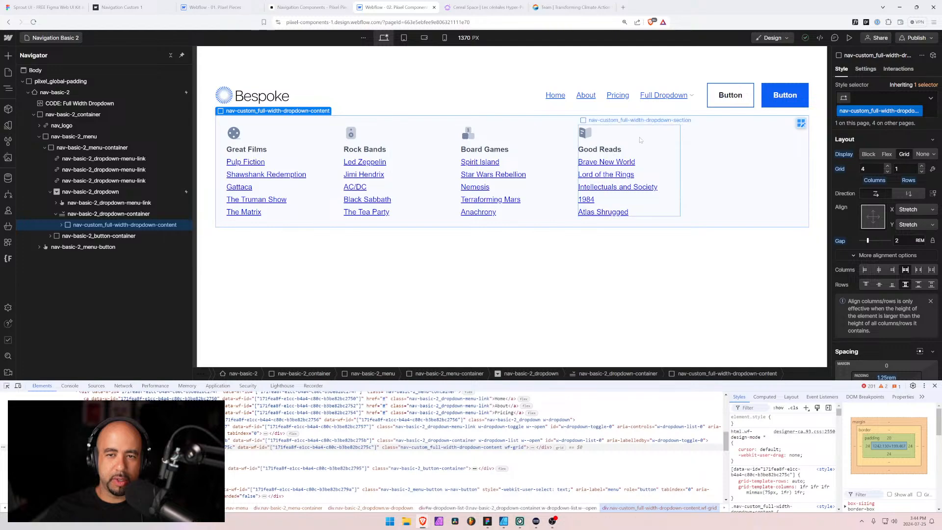
# Try centring the alignment of the full-width dropdown content grid on both axes, and restore stretch alignment
pyautogui.click(404, 37)
pyautogui.click(386, 39)
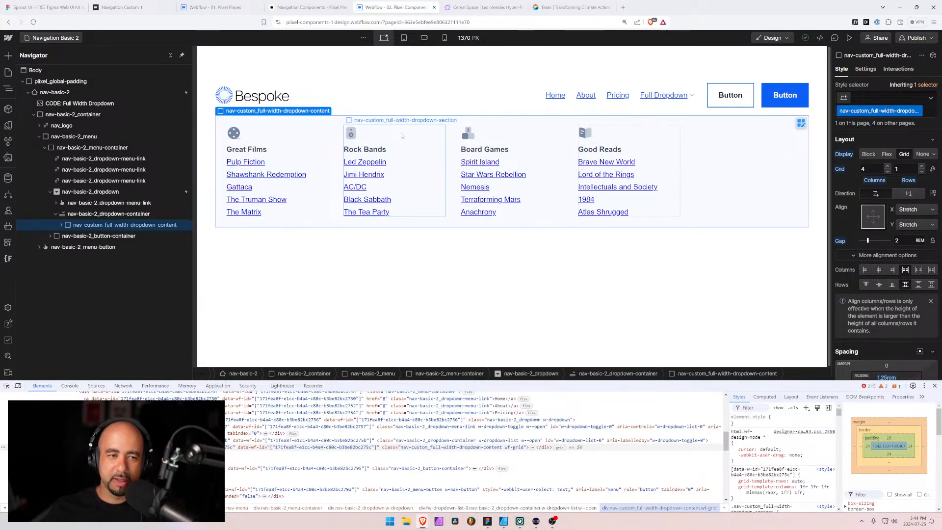
pyautogui.click(874, 218)
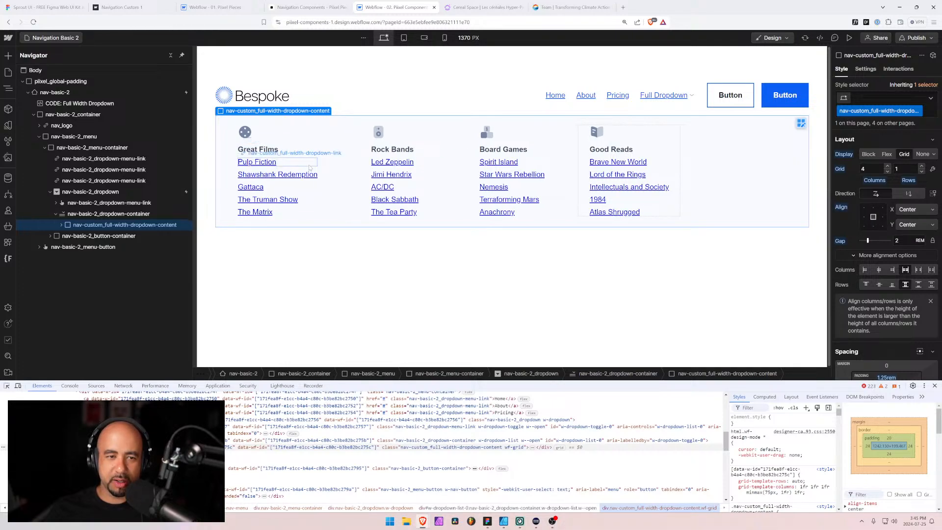
pyautogui.click(873, 217)
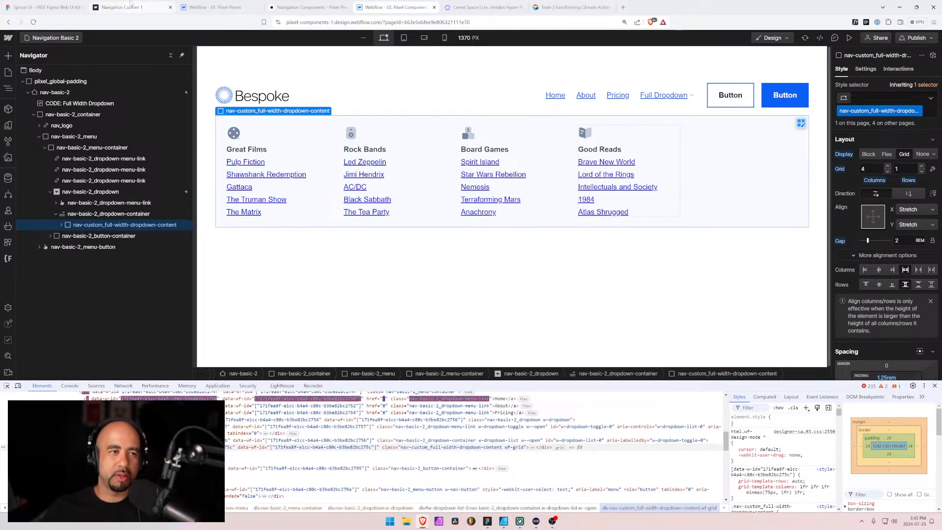
# Switch to the Full Component Library file in Figma and set the main Dropdown Column component's width to 200
pyautogui.hotkey('alt', 'Tab')
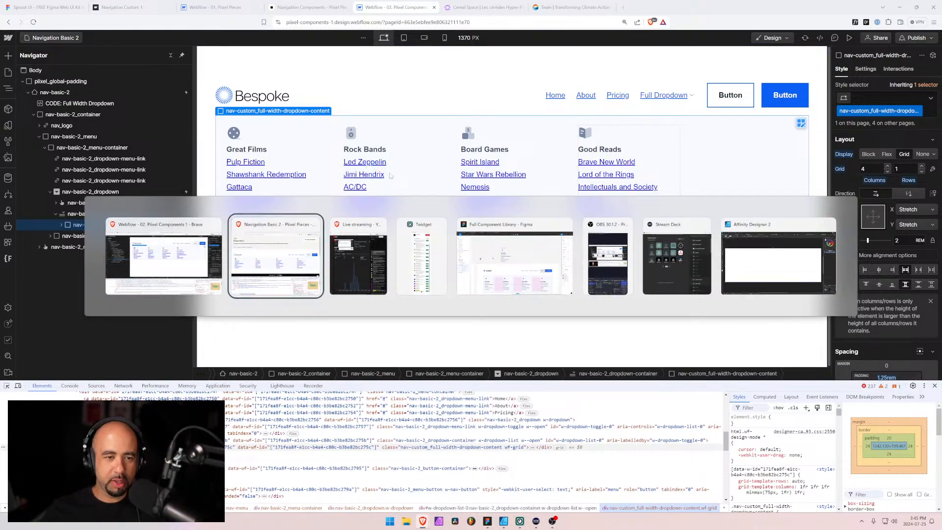
pyautogui.hotkey('alt', 'Tab')
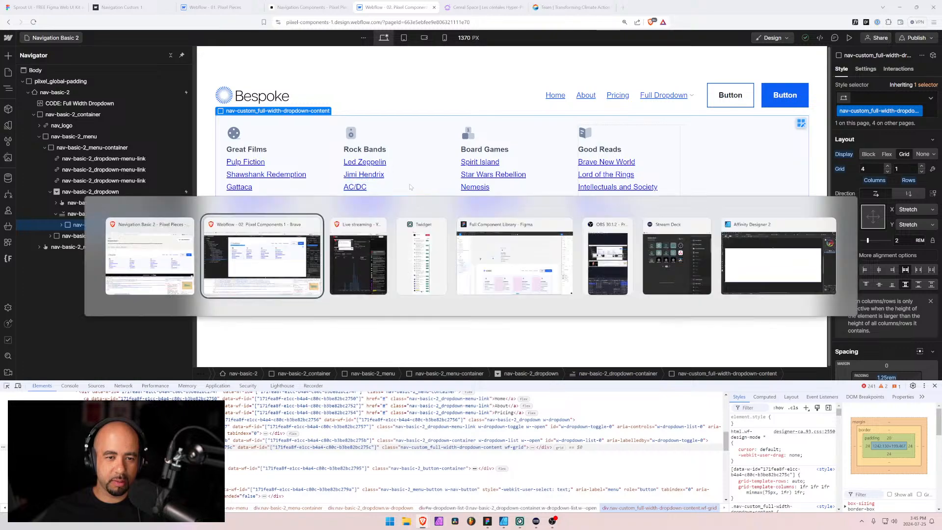
pyautogui.press('Tab')
pyautogui.press('Tab')
pyautogui.press('Tab')
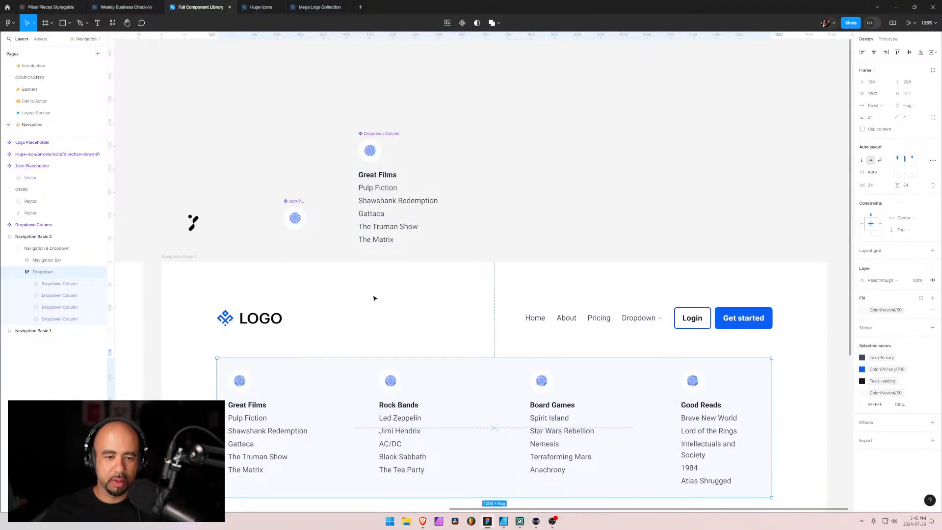
pyautogui.click(281, 393)
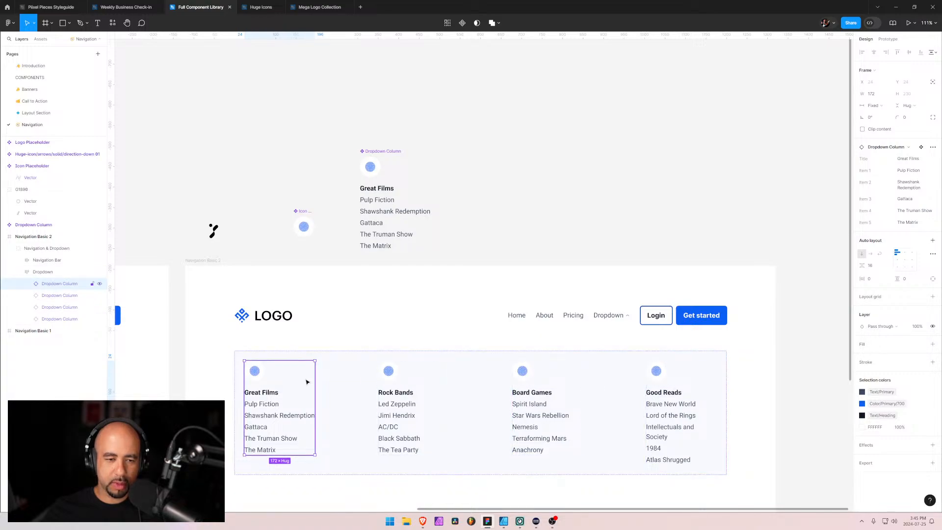
pyautogui.click(392, 194)
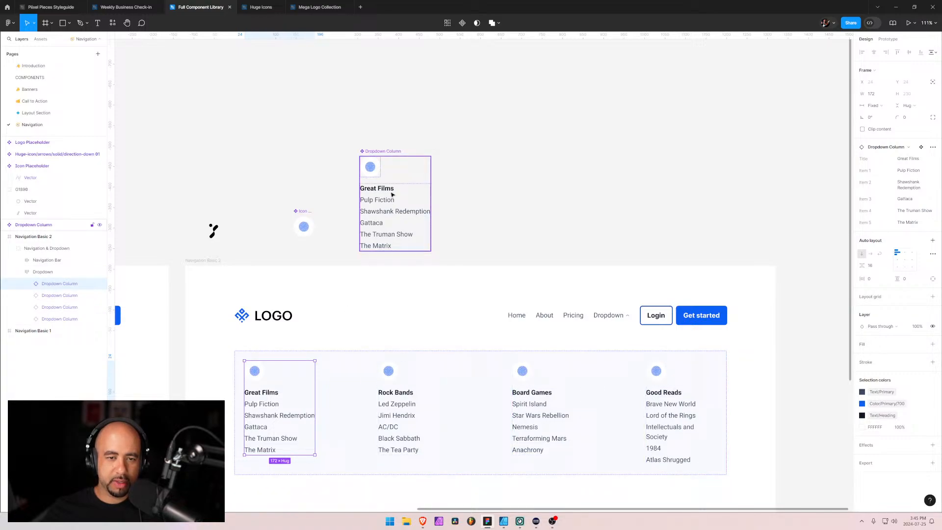
pyautogui.click(874, 96)
pyautogui.write('2')
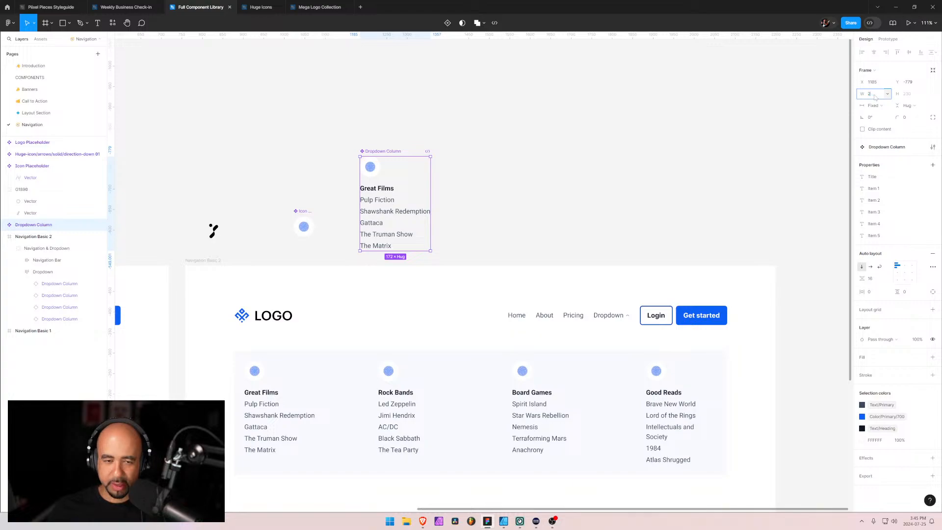
pyautogui.write('00')
pyautogui.press('Return')
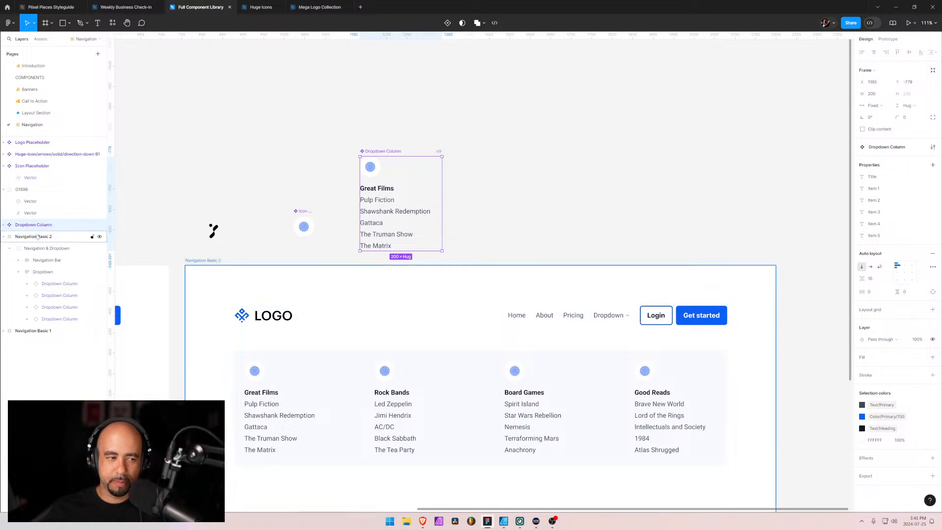
# Pack the columns of the Navigation Basic 2 Dropdown frame at top centre and set the gap between them to 80
pyautogui.click(19, 272)
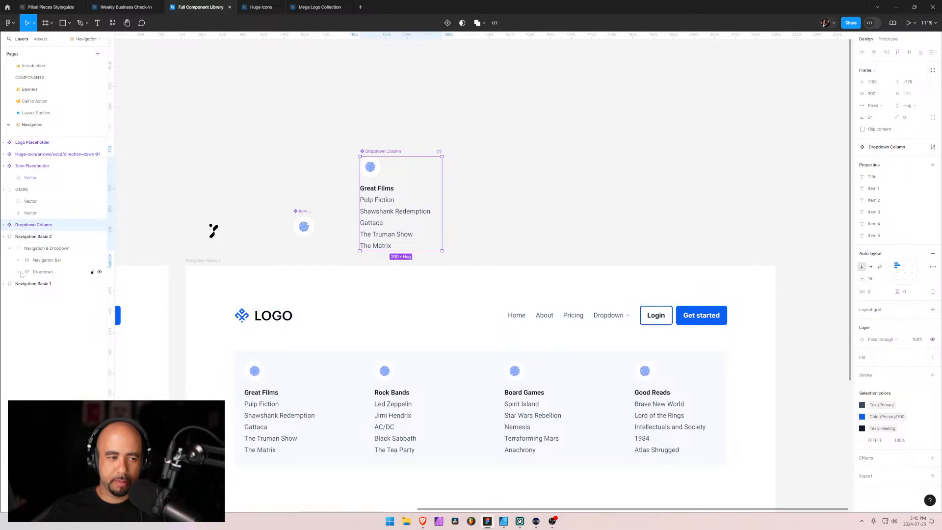
pyautogui.click(42, 274)
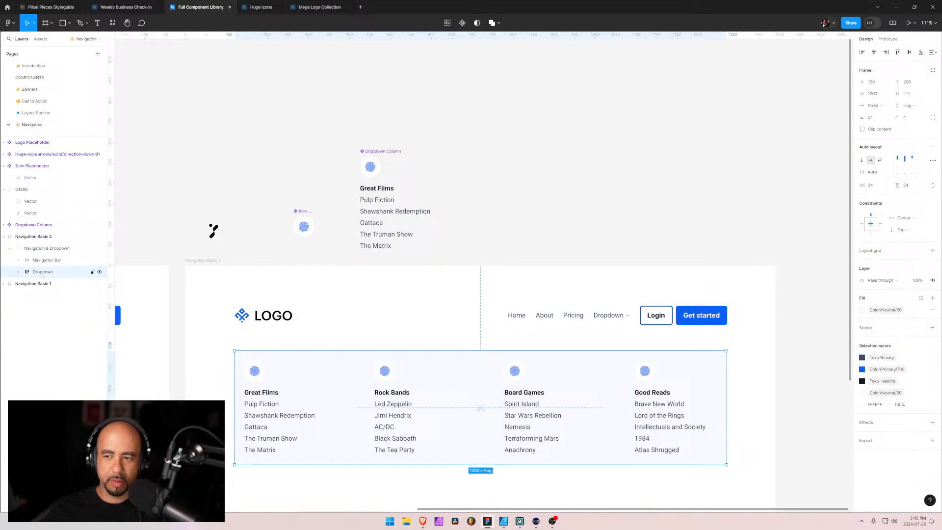
pyautogui.click(908, 160)
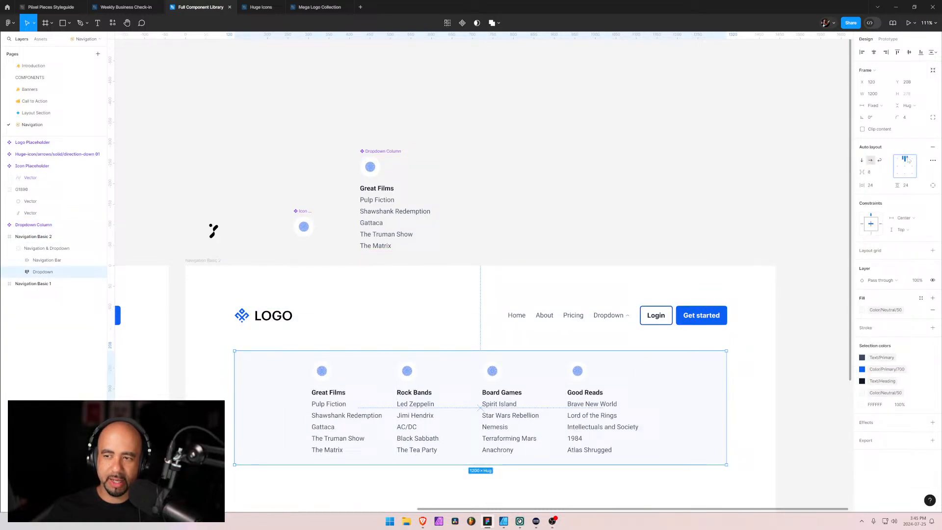
pyautogui.moveTo(863, 171); pyautogui.dragTo(926, 182)
pyautogui.click(871, 172)
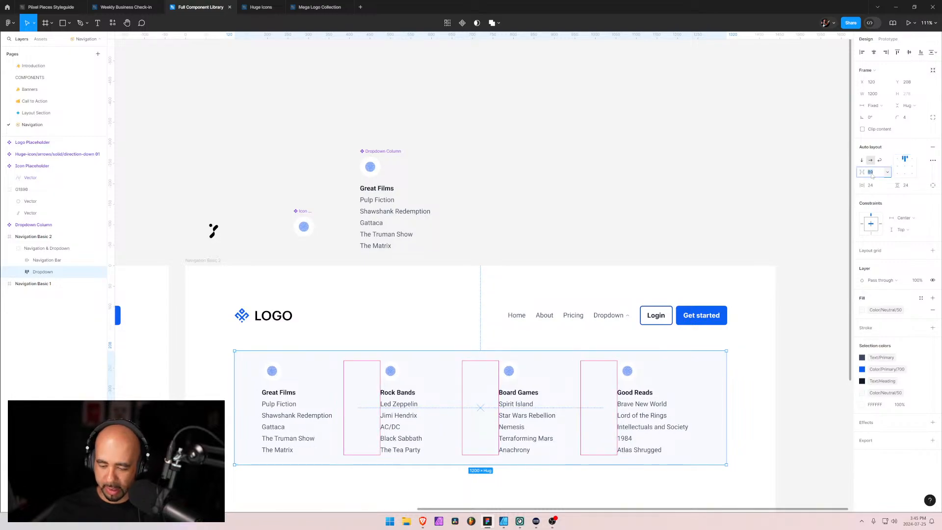
pyautogui.write('80')
pyautogui.press('Return')
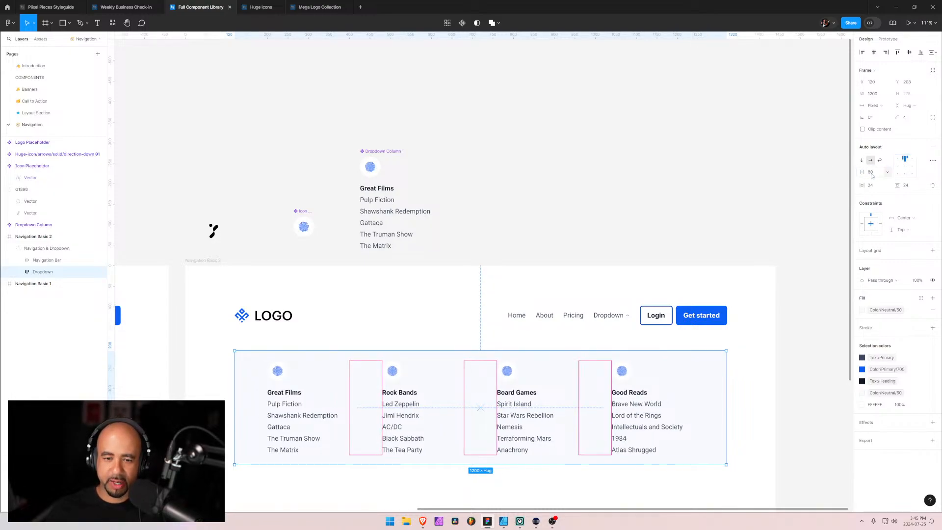
pyautogui.click(591, 488)
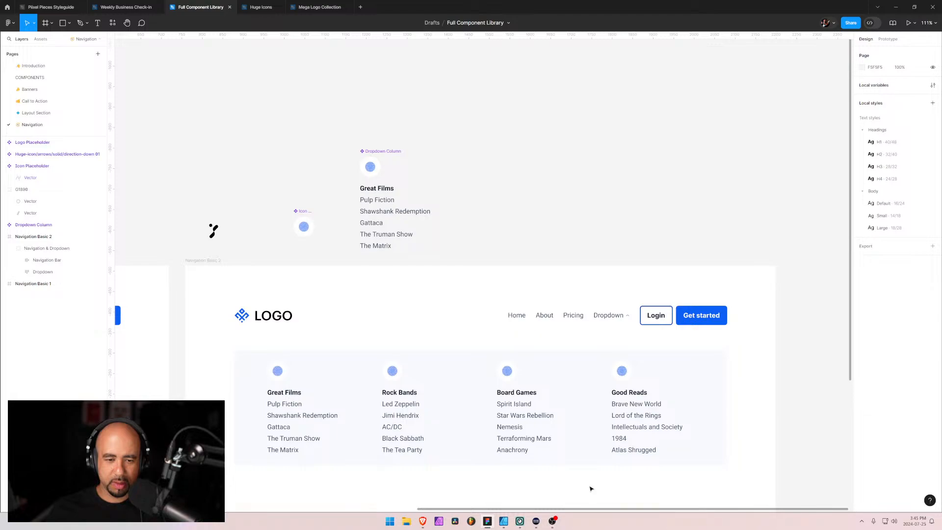
# Set the Dropdown frame's column gap to 96 and its vertical padding to 48
pyautogui.doubleClick(248, 364)
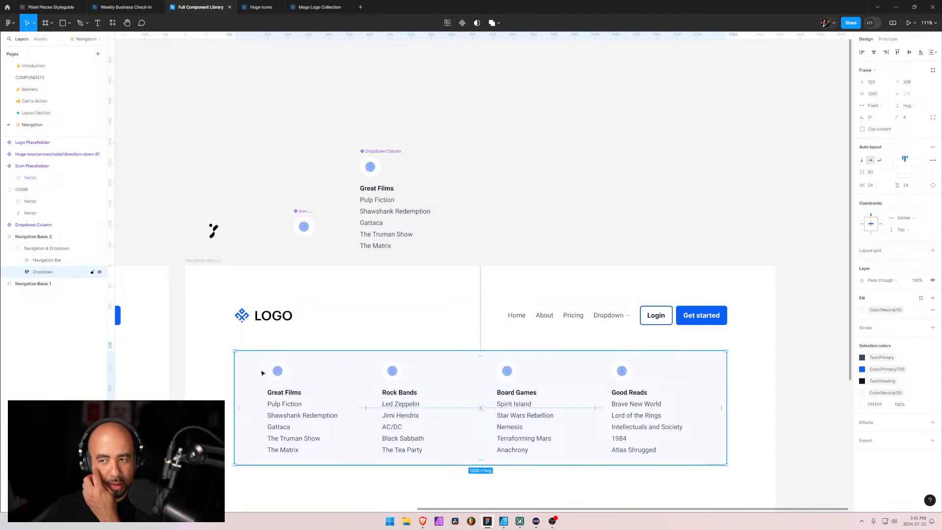
pyautogui.click(879, 174)
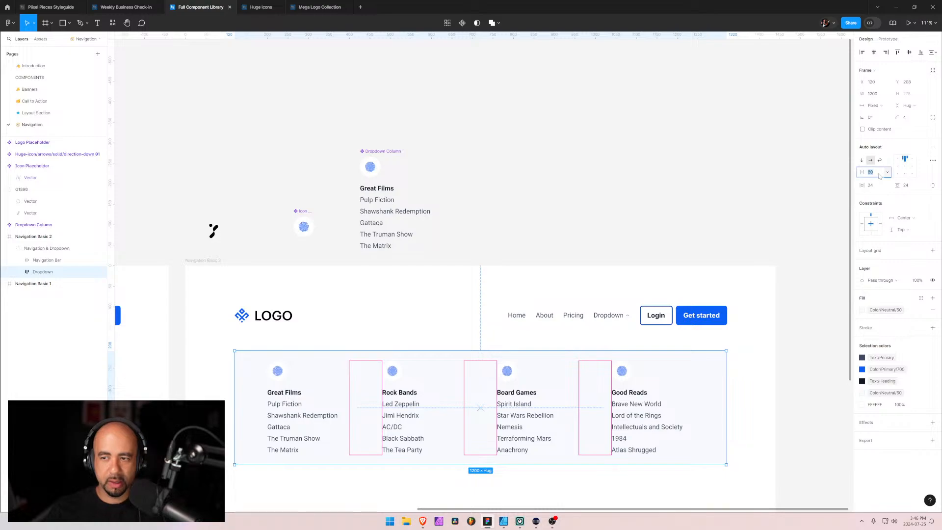
pyautogui.write('96')
pyautogui.press('Return')
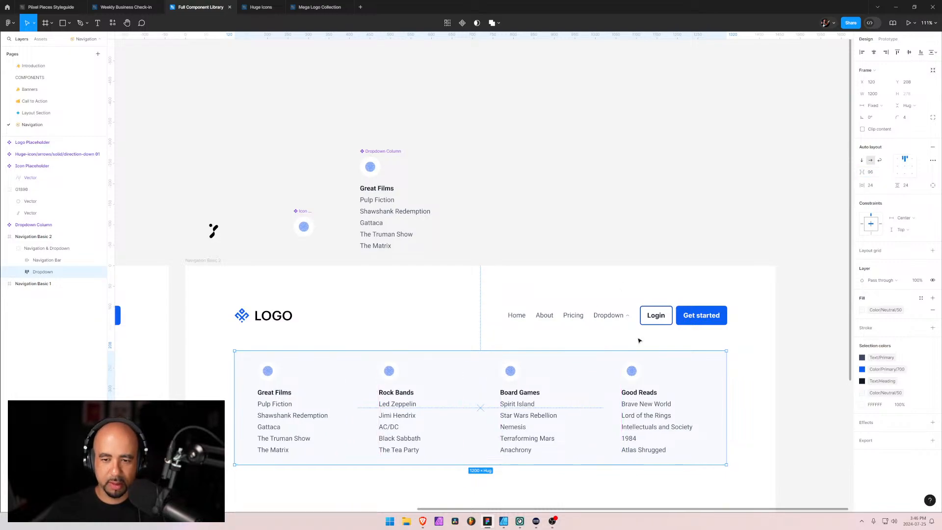
pyautogui.click(908, 186)
pyautogui.press('Return')
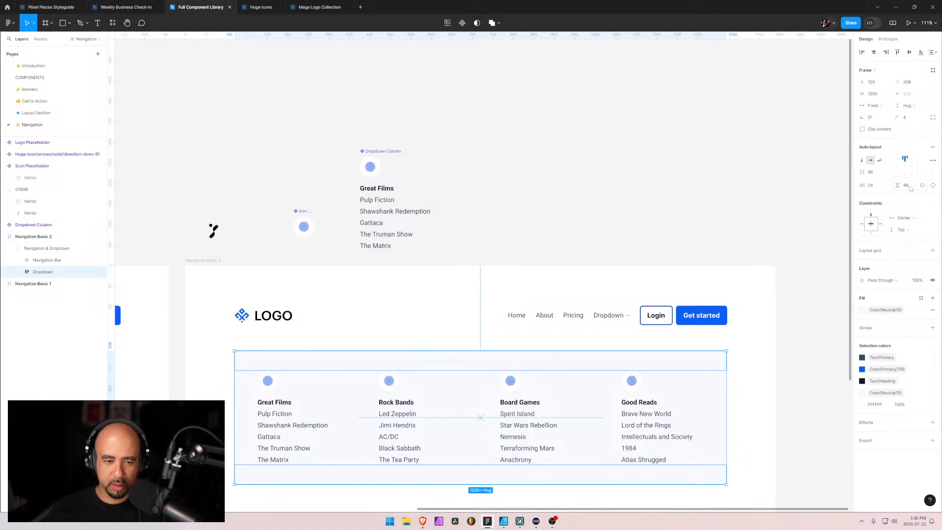
pyautogui.click(200, 374)
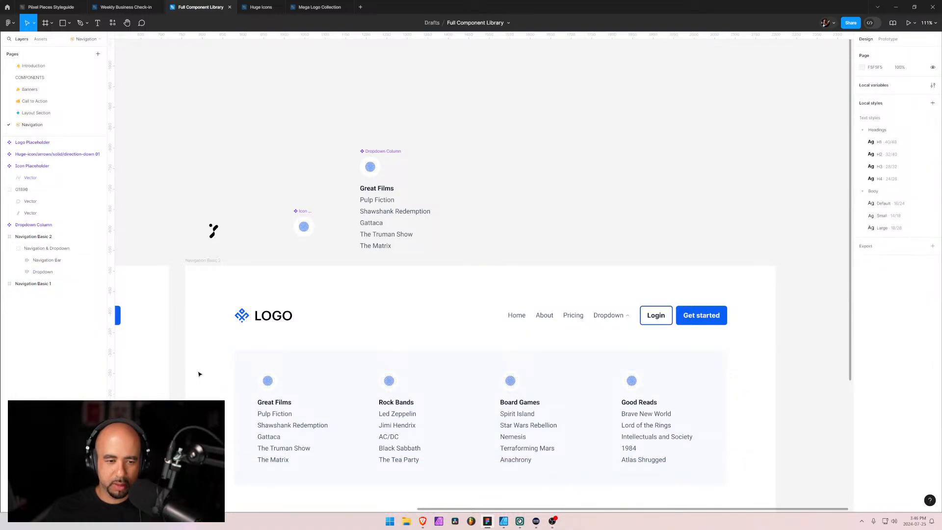
# Check the dropdown in the Webflow designer, return to Figma and undo the last vertical padding change
pyautogui.hotkey('alt', 'Tab')
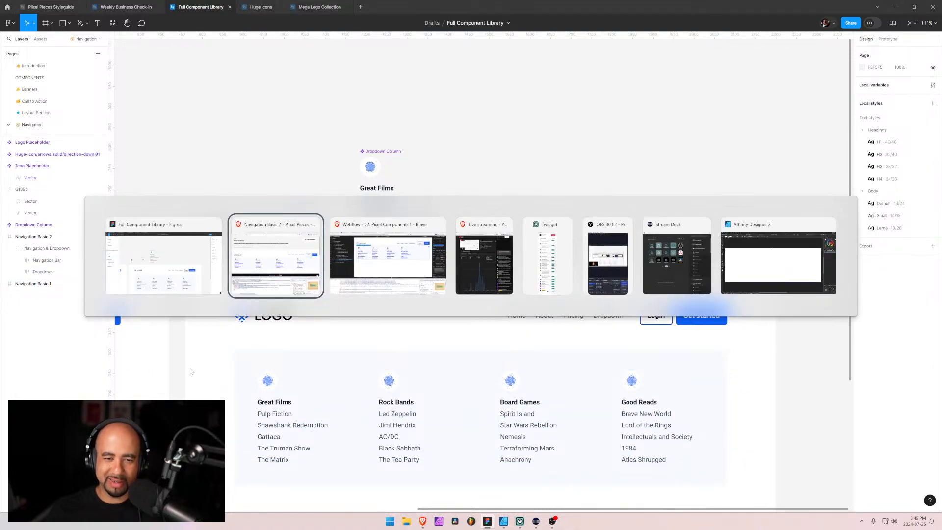
pyautogui.hotkey('alt', 'Tab')
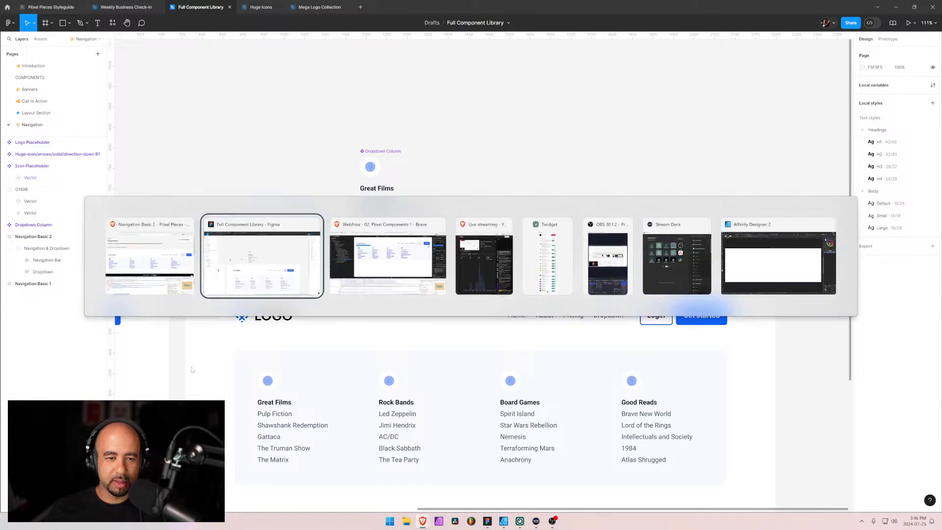
pyautogui.click(375, 274)
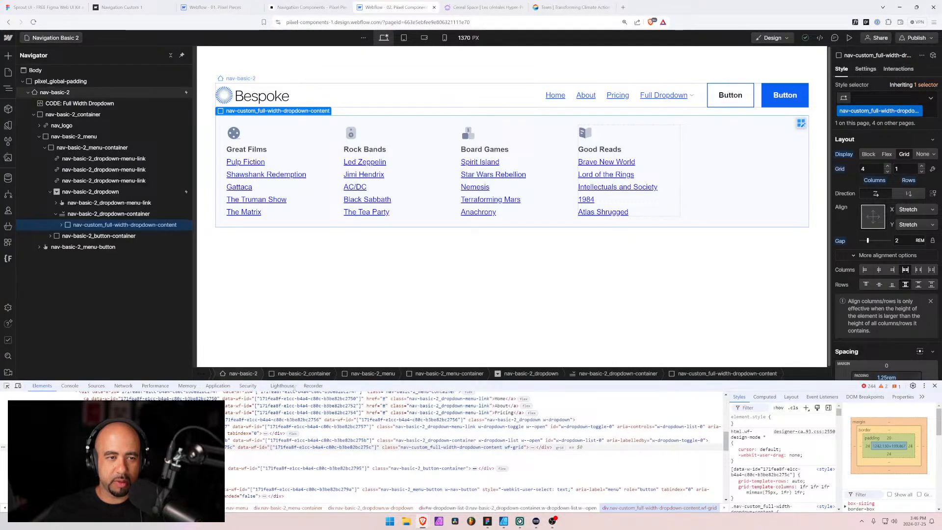
pyautogui.hotkey('alt', 'Tab')
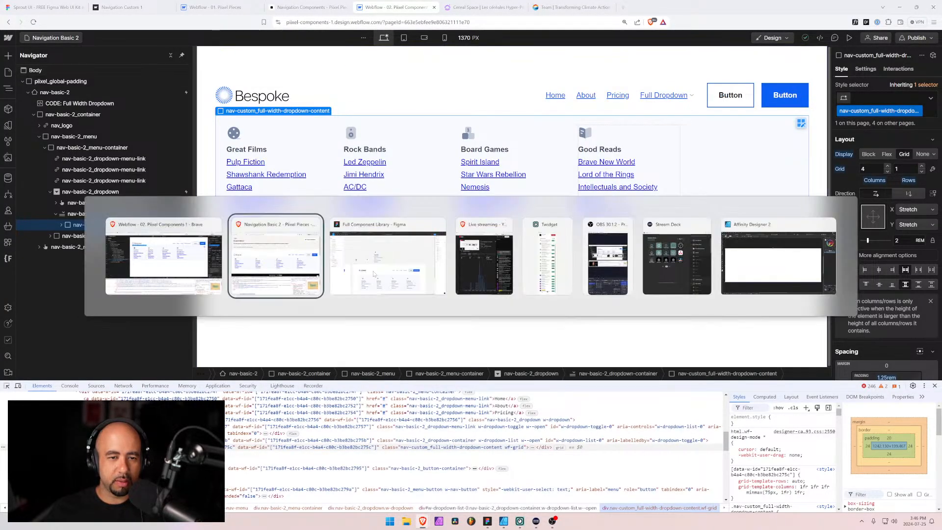
pyautogui.hotkey('alt', 'Tab')
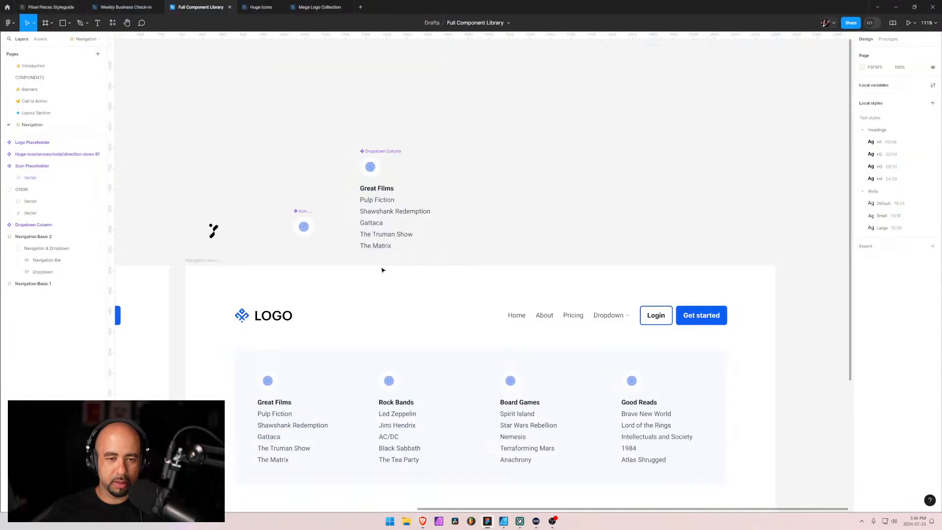
pyautogui.hotkey('ctrl', 'z')
pyautogui.hotkey('ctrl', 'z')
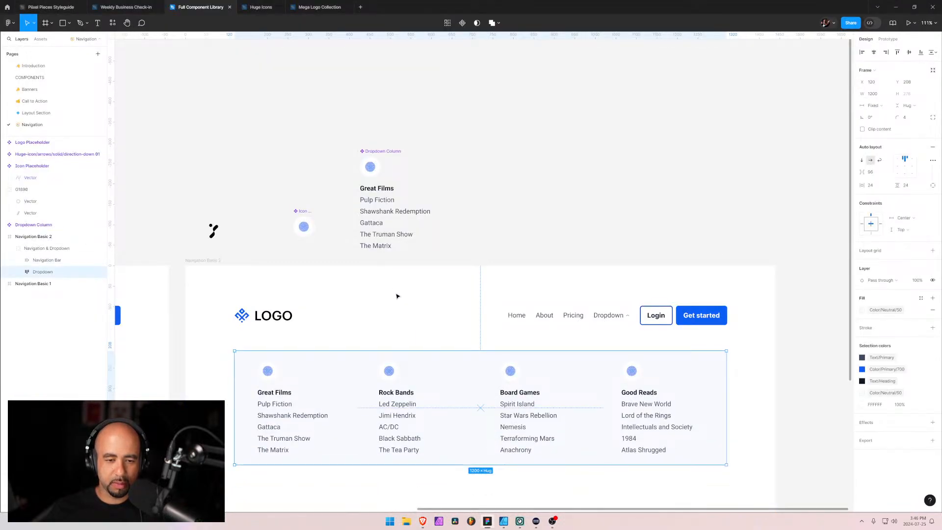
# Restore automatic spacing between the columns of the Dropdown frame
pyautogui.click(223, 343)
pyautogui.doubleClick(370, 396)
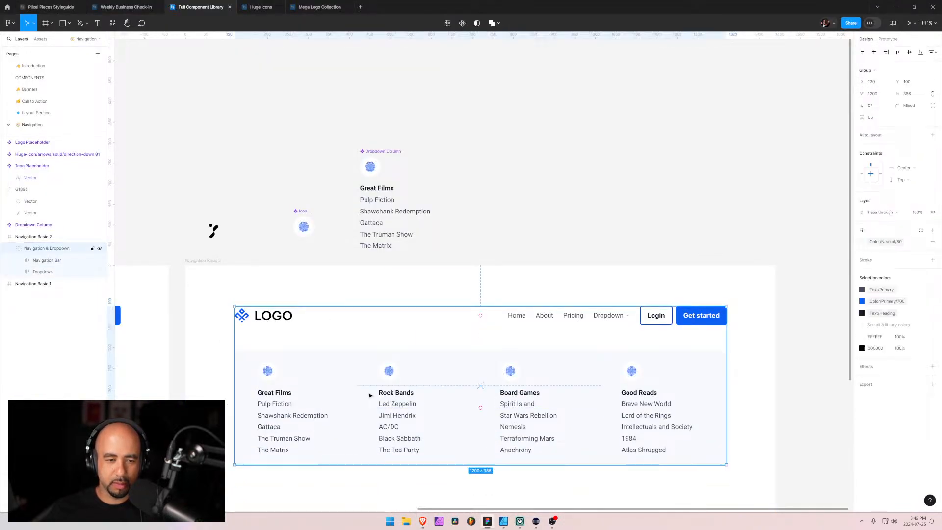
pyautogui.click(19, 272)
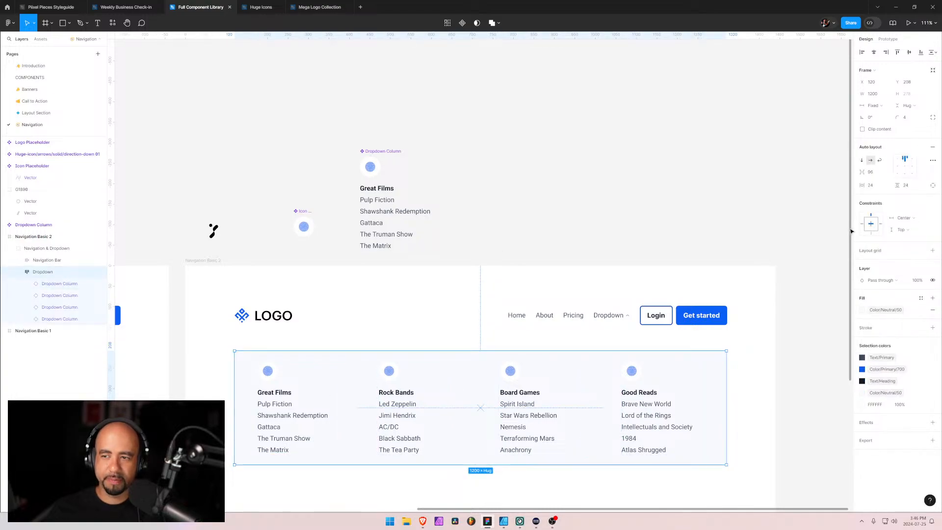
pyautogui.click(905, 162)
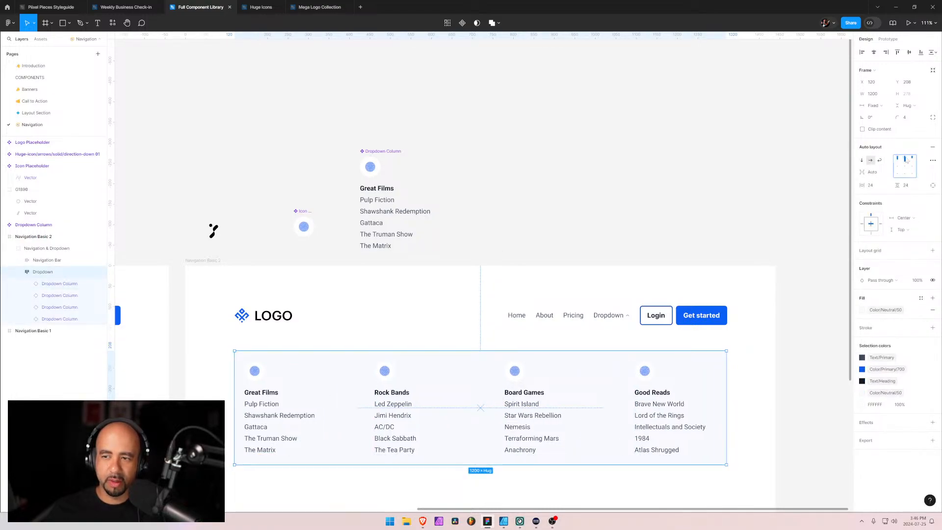
pyautogui.click(198, 376)
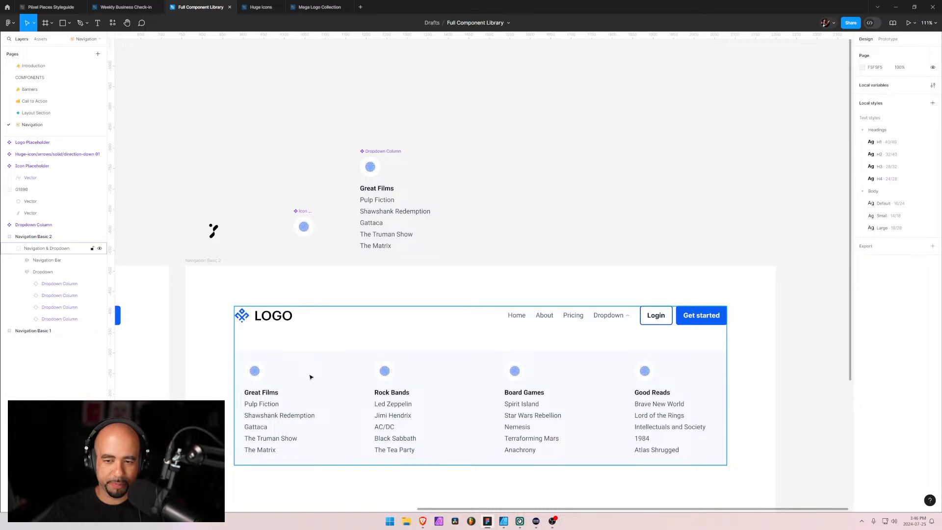
# Delete the stray black vector group and move the Icon Placeholder component beside Dropdown Column, to X 1078 and Y -779
pyautogui.click(18, 272)
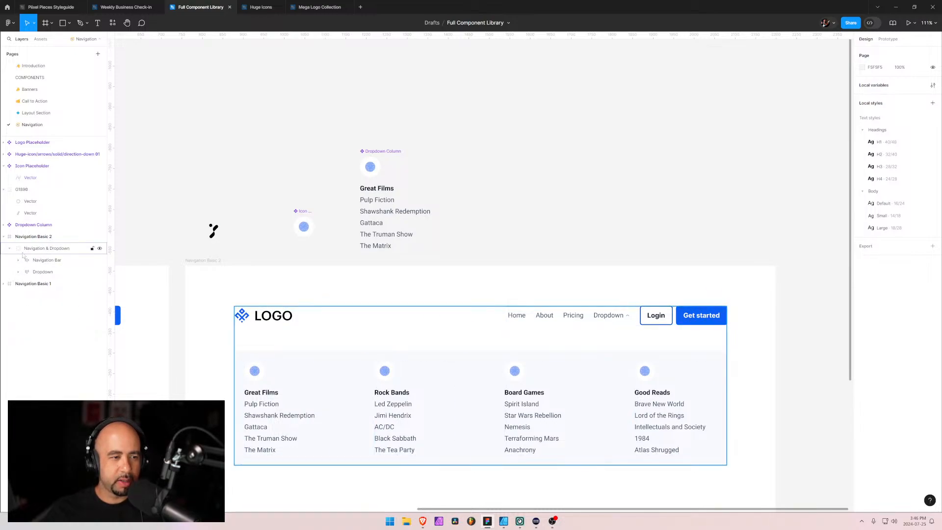
pyautogui.click(28, 249)
pyautogui.click(29, 260)
pyautogui.click(29, 272)
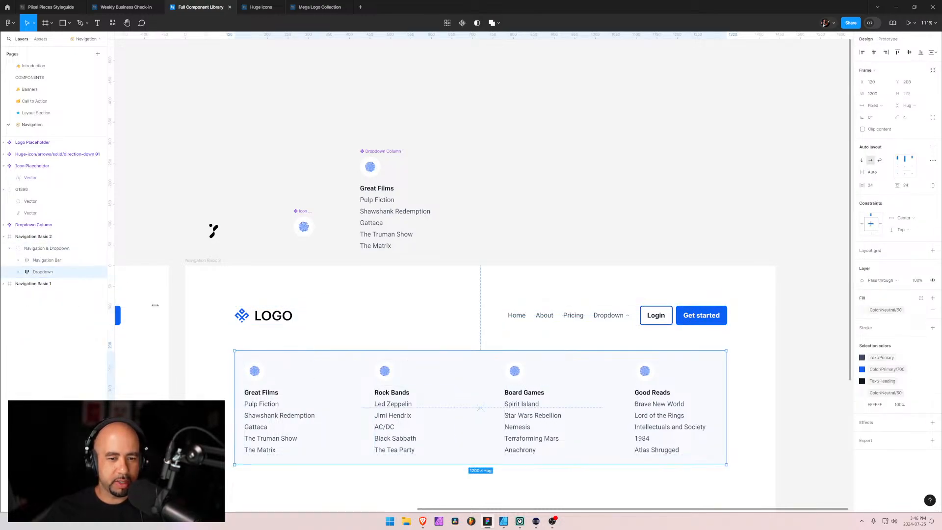
pyautogui.click(216, 237)
pyautogui.press('Delete')
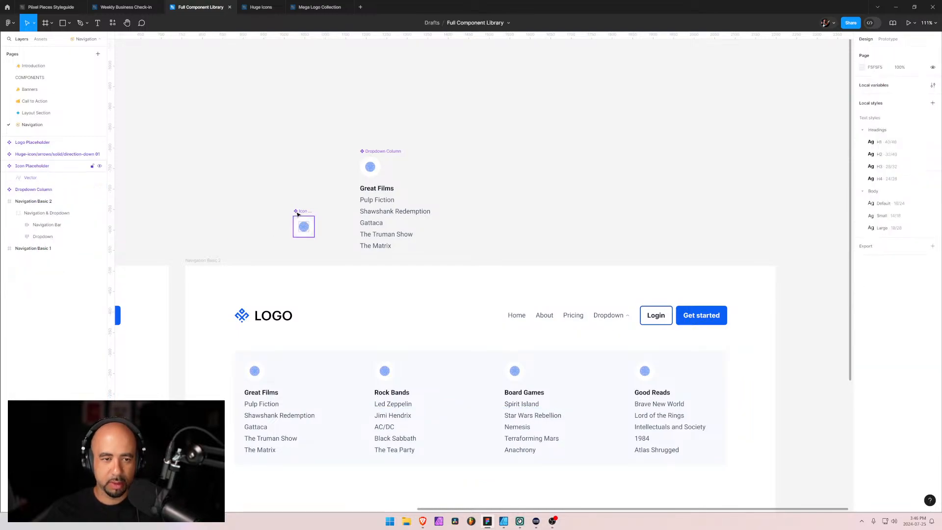
pyautogui.moveTo(302, 214); pyautogui.dragTo(352, 177)
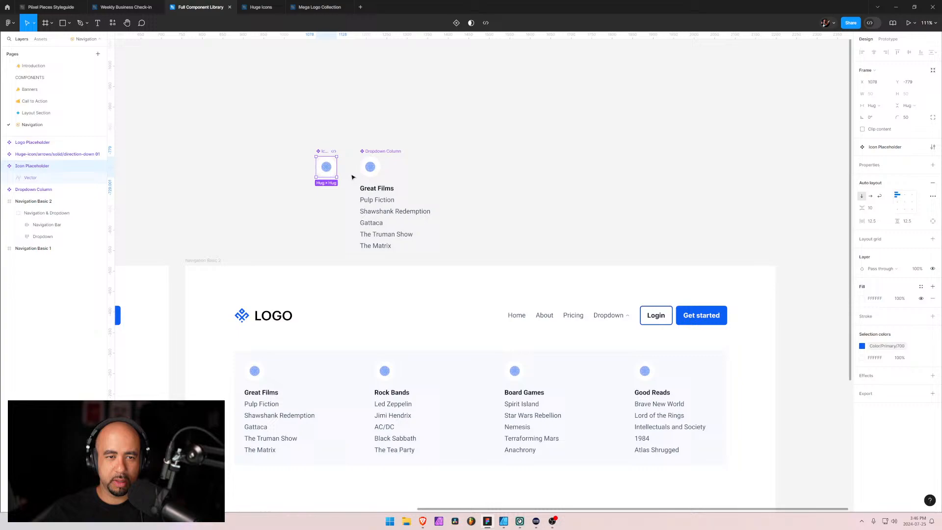
pyautogui.click(645, 346)
# Move the Dropdown frame up directly beneath the navigation bar, to Y 144
pyautogui.click(555, 373)
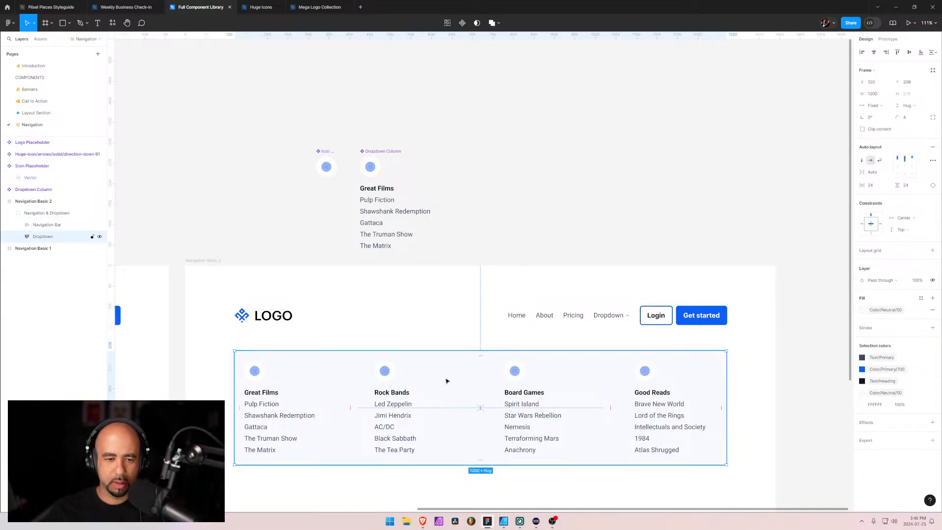
pyautogui.moveTo(447, 381); pyautogui.dragTo(452, 356)
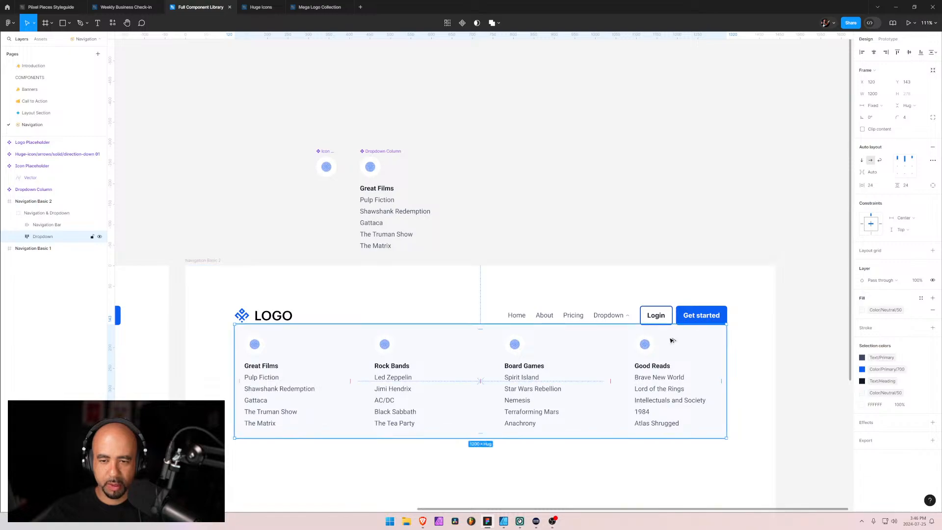
pyautogui.scroll(15, 671, 336)
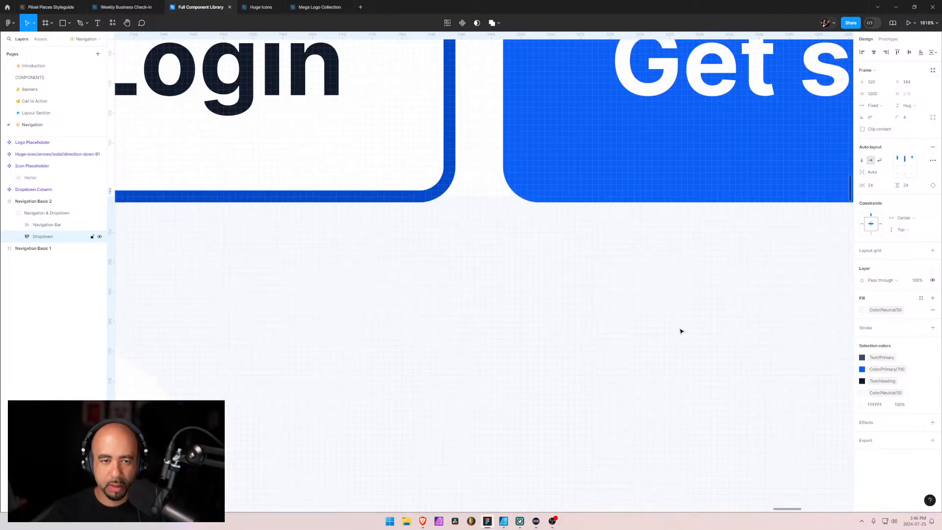
# Nudge the Dropdown frame down to Y 157 and right to X 122, matching the right edge of the Get started button
pyautogui.press('Down')
pyautogui.press('Down')
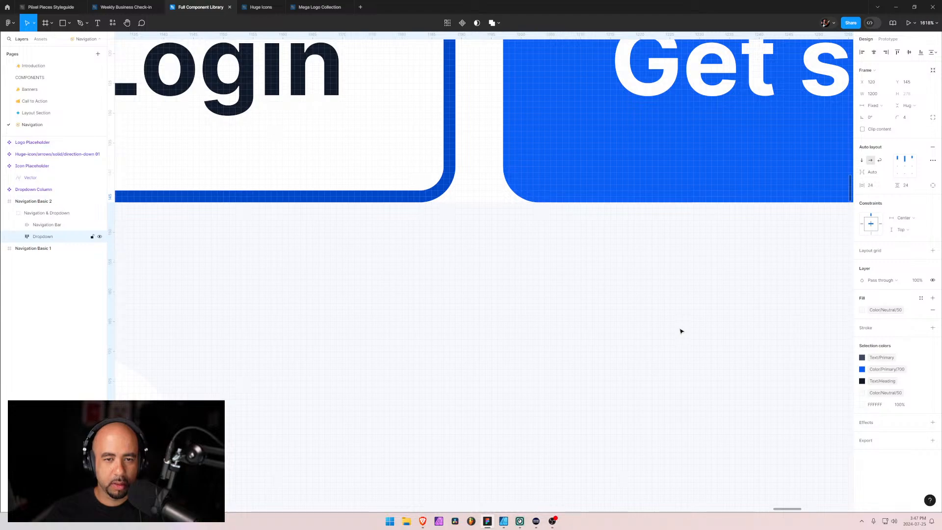
pyautogui.hotkey('shift', 'Down')
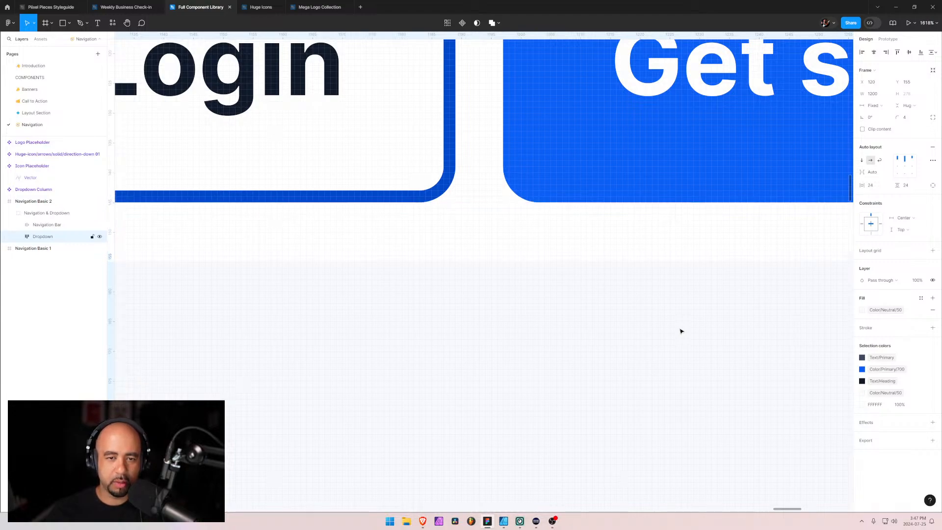
pyautogui.moveTo(715, 245); pyautogui.dragTo(266, 267)
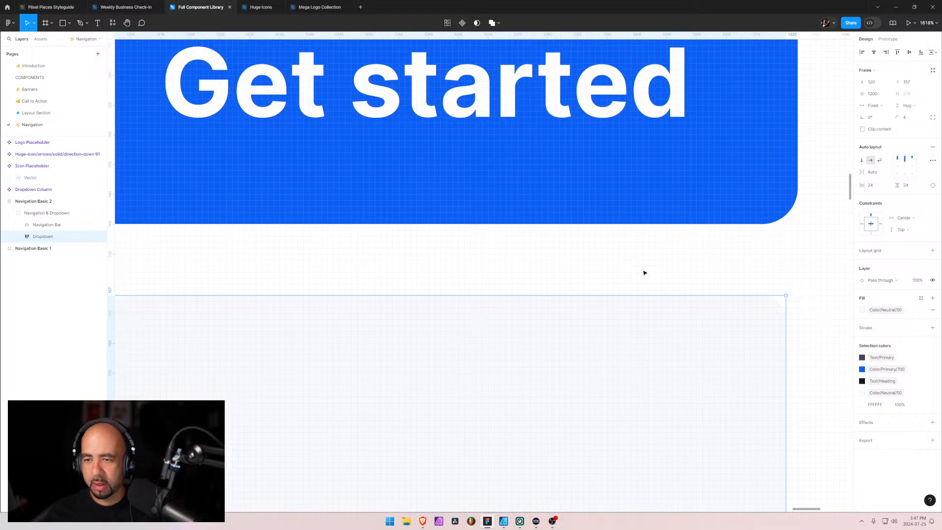
pyautogui.press('Right')
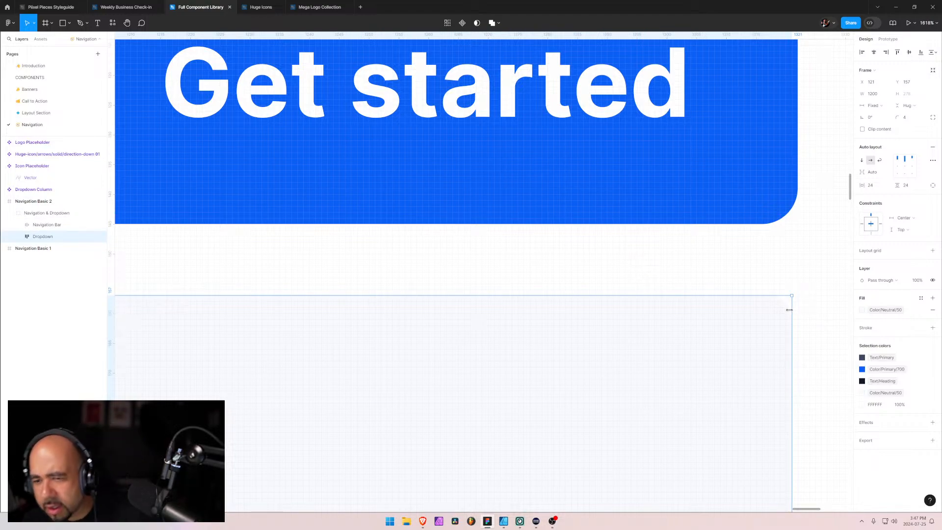
pyautogui.press('Right')
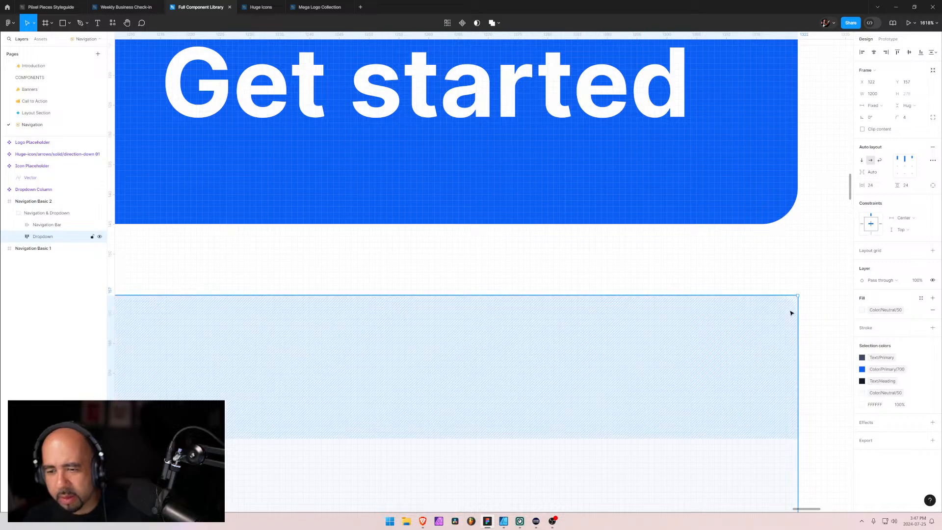
# Examine how the Dropdown frame's left edge lines up with the logo in the navigation bar
pyautogui.moveTo(382, 287); pyautogui.dragTo(463, 273)
pyautogui.moveTo(583, 309); pyautogui.dragTo(846, 318)
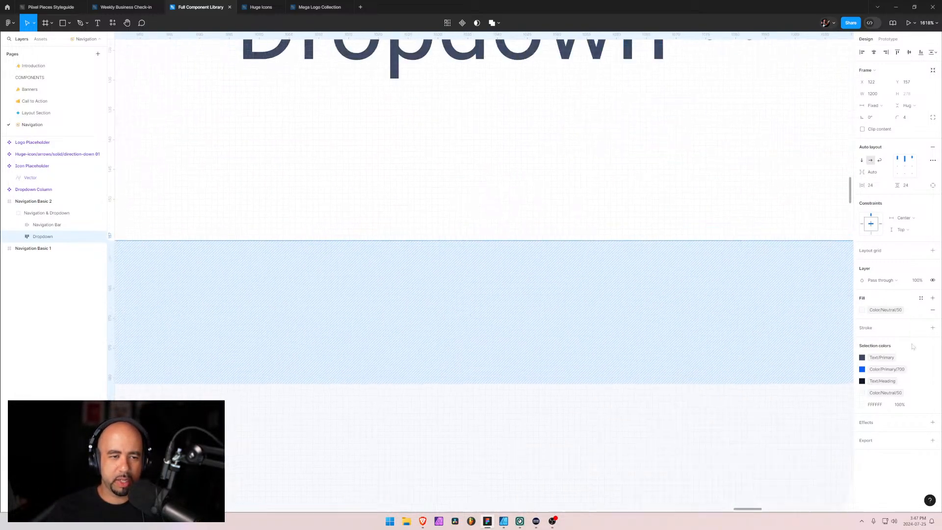
pyautogui.moveTo(255, 323); pyautogui.dragTo(833, 356)
pyautogui.moveTo(245, 360); pyautogui.dragTo(814, 357)
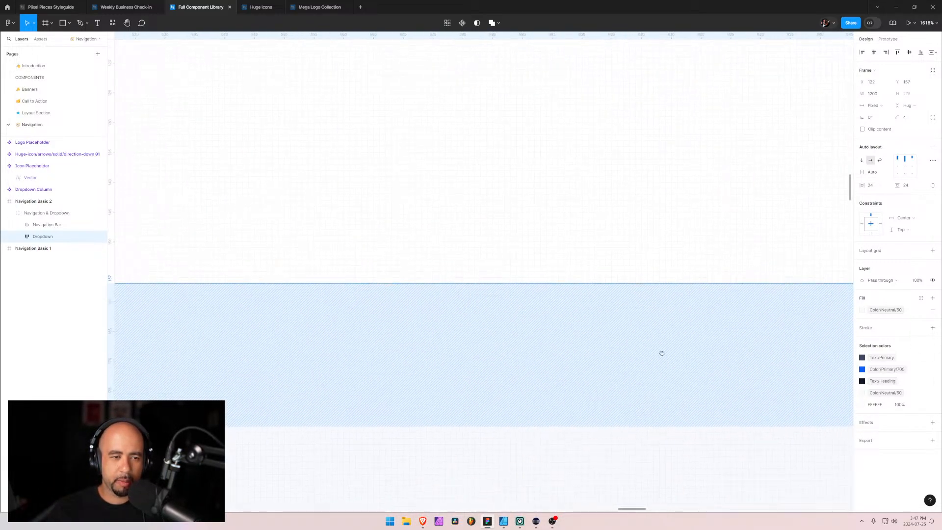
pyautogui.moveTo(245, 344); pyautogui.dragTo(829, 355)
pyautogui.moveTo(245, 354); pyautogui.dragTo(829, 336)
pyautogui.moveTo(221, 350); pyautogui.dragTo(837, 336)
pyautogui.moveTo(265, 319); pyautogui.dragTo(797, 334)
pyautogui.moveTo(381, 329); pyautogui.dragTo(834, 343)
pyautogui.moveTo(538, 348); pyautogui.dragTo(723, 365)
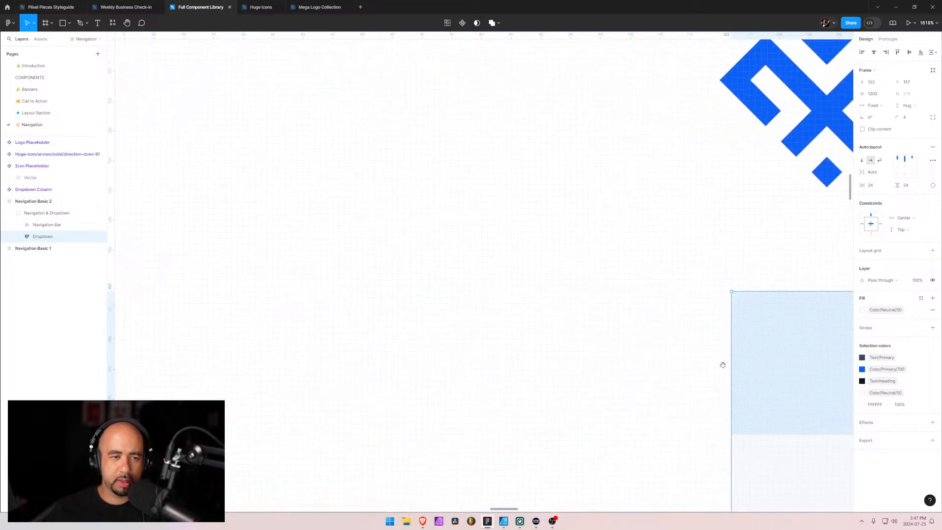
pyautogui.hscroll(10, 660, 329)
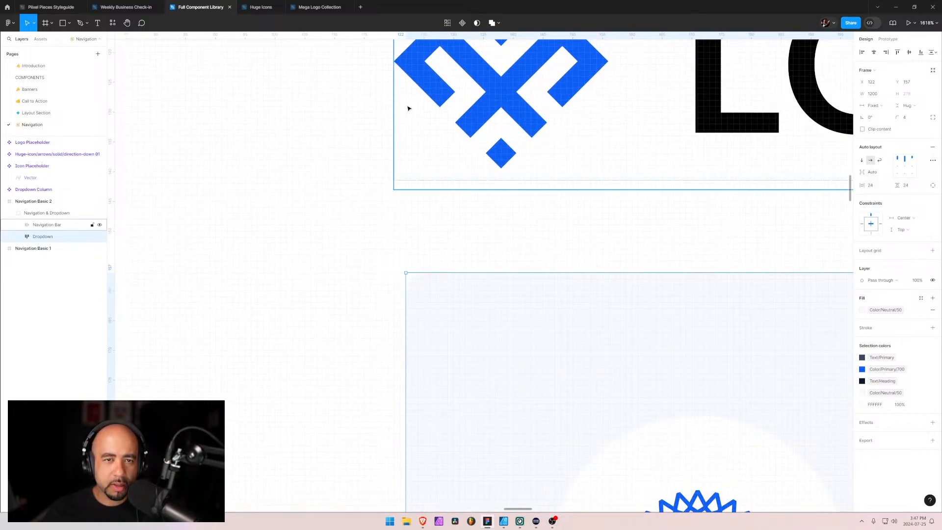
pyautogui.scroll(-5, 468, 377)
pyautogui.scroll(-10, 468, 377)
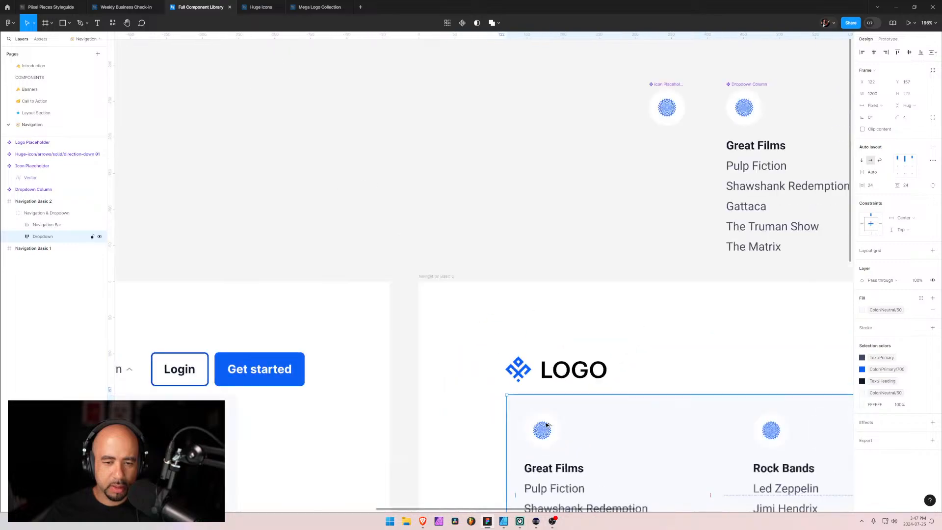
# Compare the widths and positions of the Navigation Bar and Dropdown frames within the Navigation & Dropdown group
pyautogui.moveTo(673, 357); pyautogui.dragTo(491, 218)
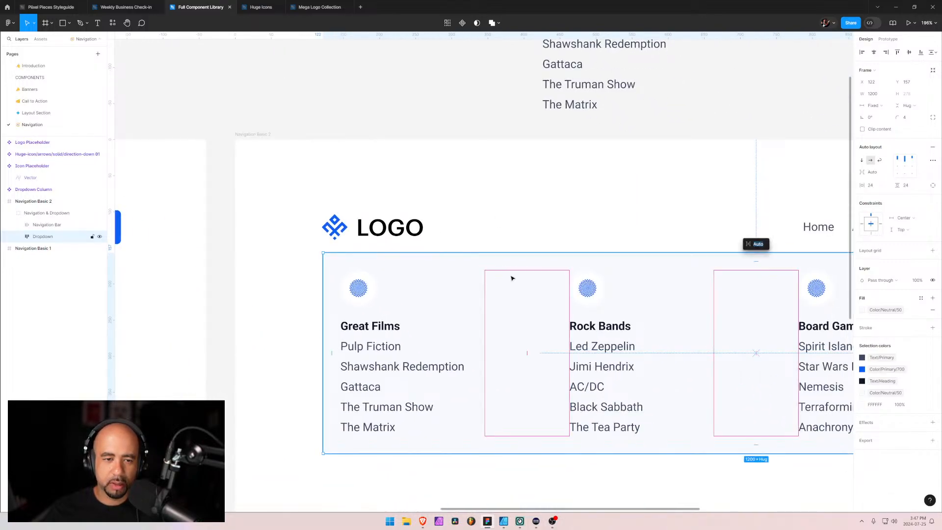
pyautogui.click(311, 252)
pyautogui.click(436, 225)
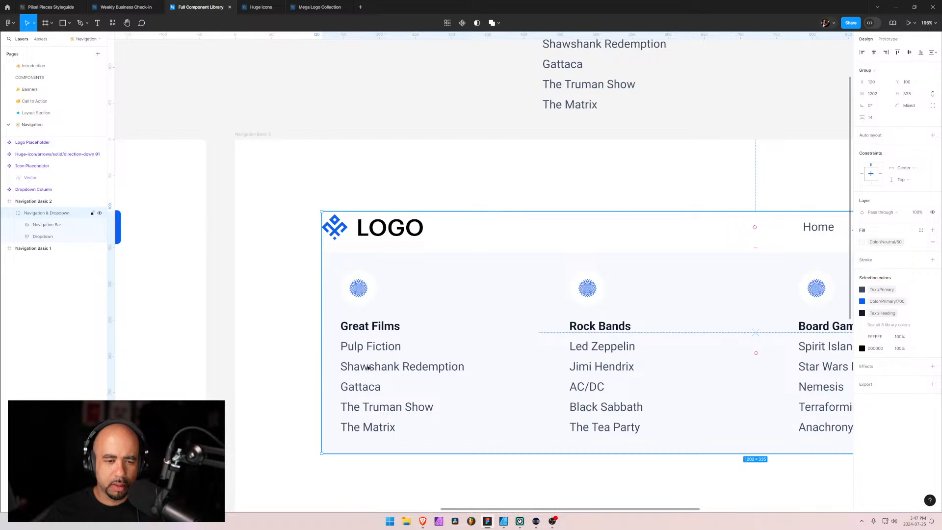
pyautogui.scroll(5, 345, 356)
pyautogui.scroll(-5, 318, 302)
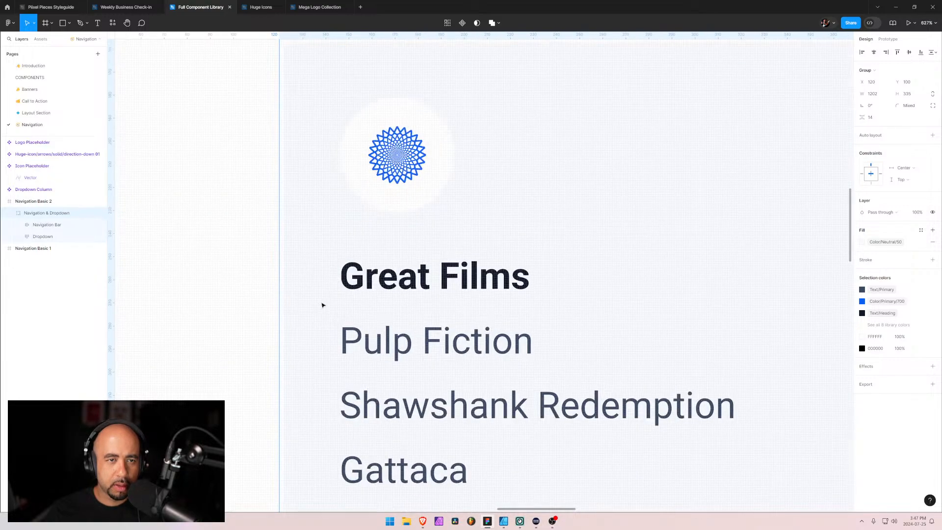
pyautogui.doubleClick(504, 239)
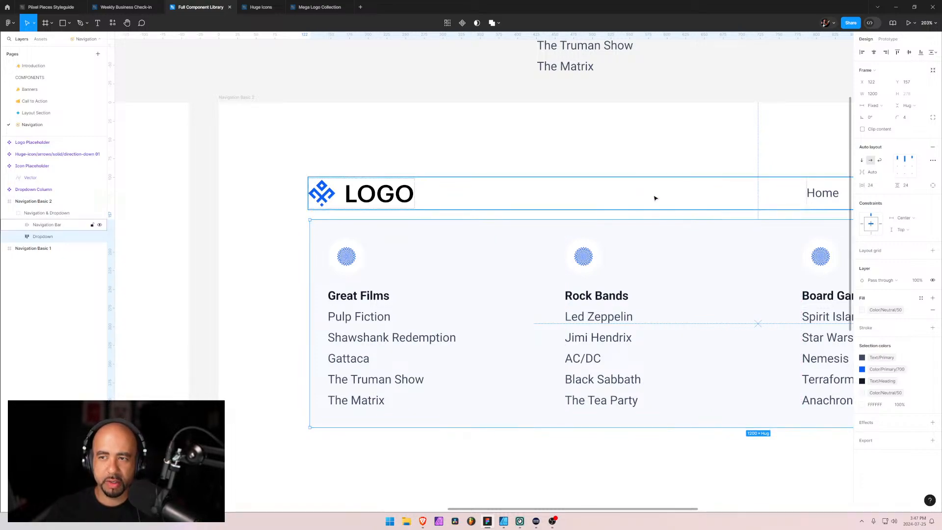
pyautogui.click(658, 202)
pyautogui.click(659, 209)
pyautogui.click(659, 210)
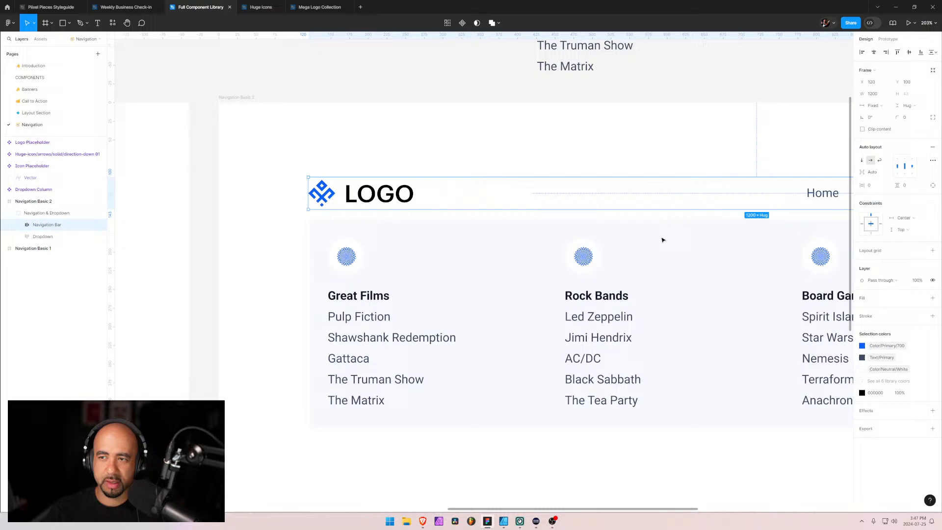
pyautogui.click(686, 260)
pyautogui.click(675, 200)
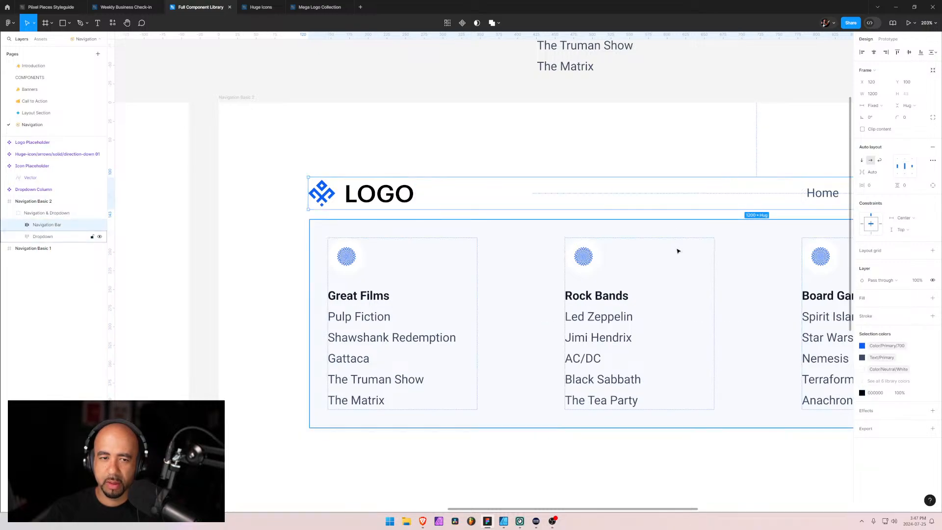
pyautogui.hscroll(10, 704, 242)
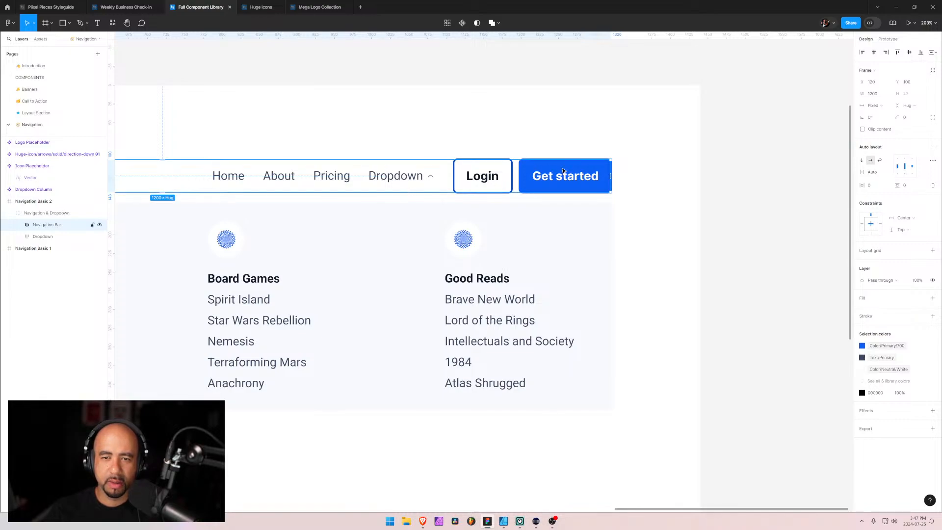
# Inspect the Menu frame, its Button Group and the Login button to check how the buttons fit their frame bounds
pyautogui.doubleClick(516, 169)
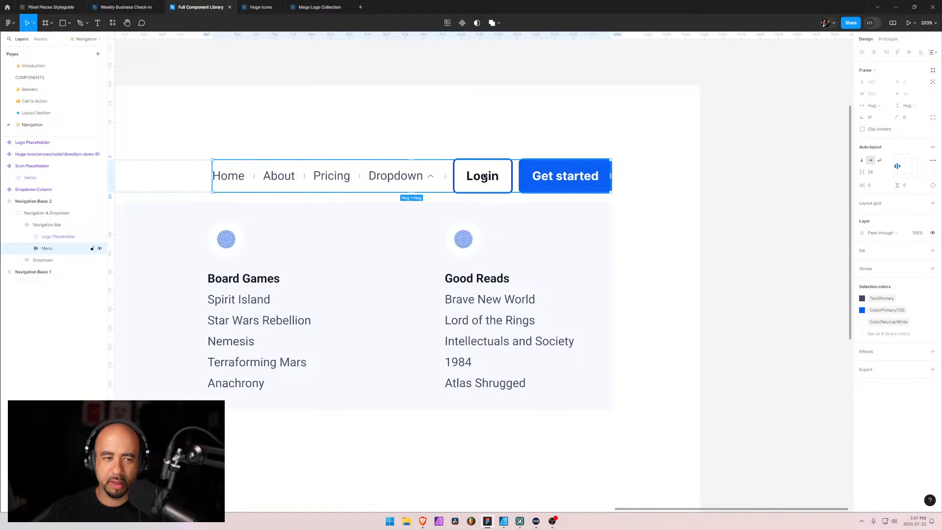
pyautogui.scroll(10, 601, 175)
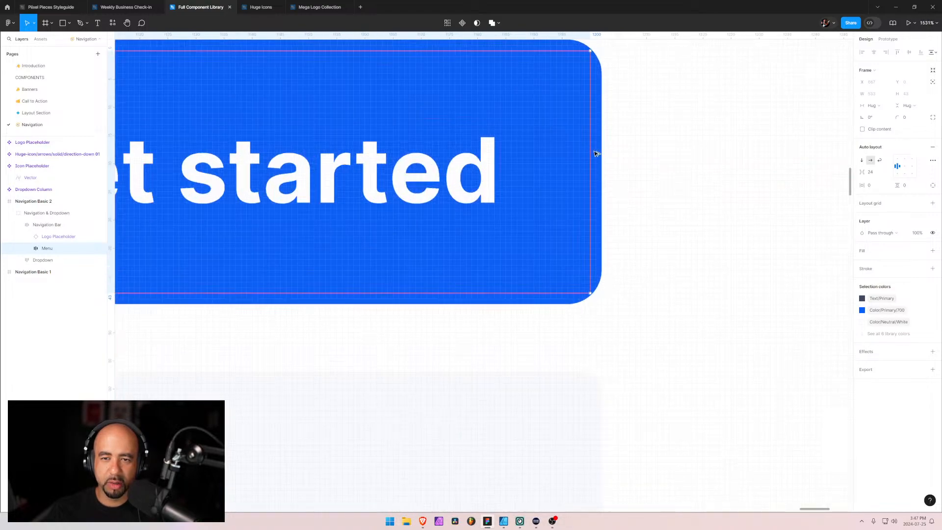
pyautogui.scroll(-5, 563, 188)
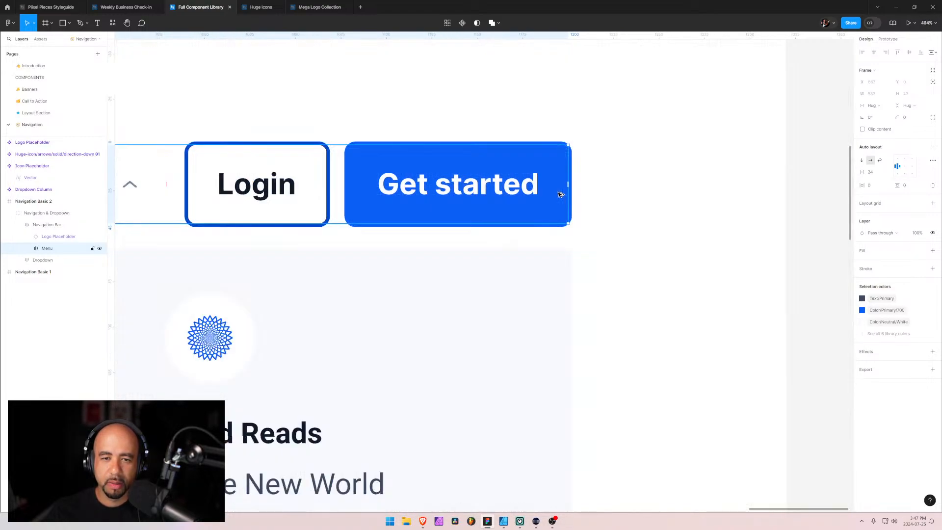
pyautogui.hscroll(-5, 164, 181)
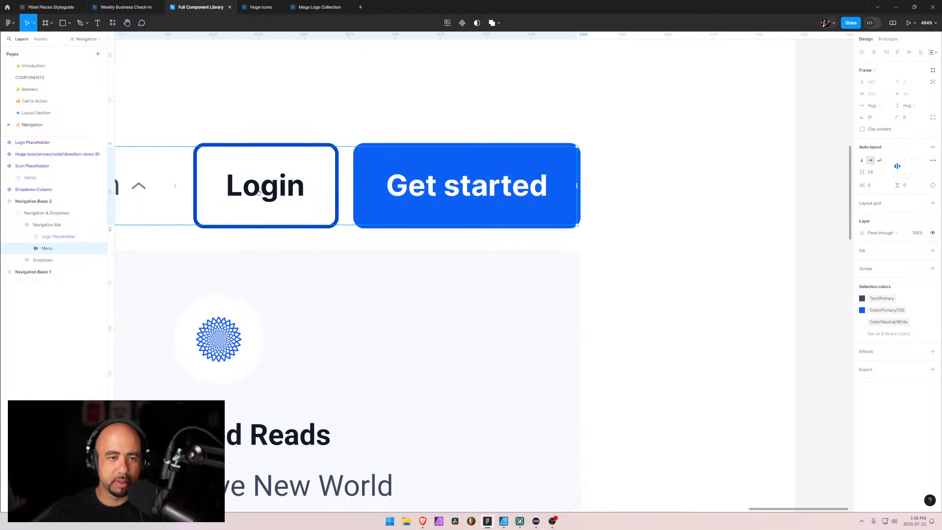
pyautogui.click(27, 248)
pyautogui.click(51, 333)
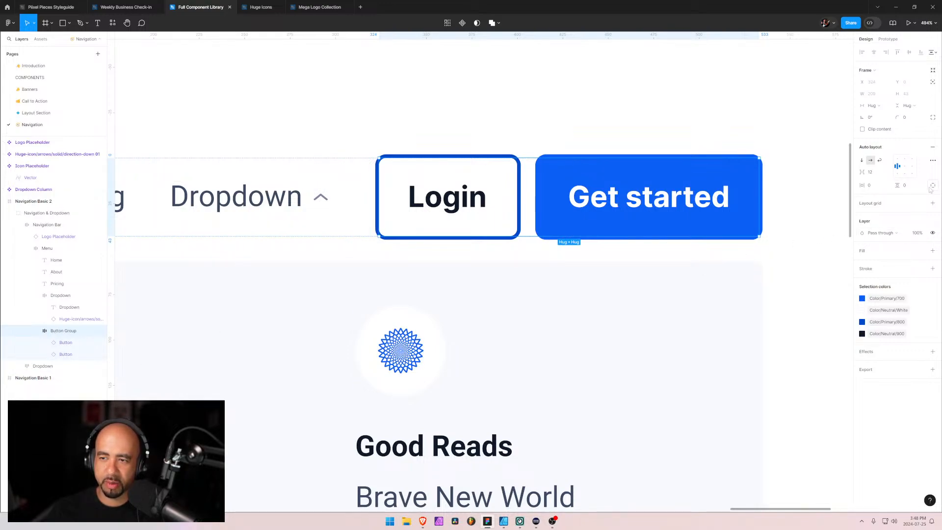
pyautogui.click(902, 236)
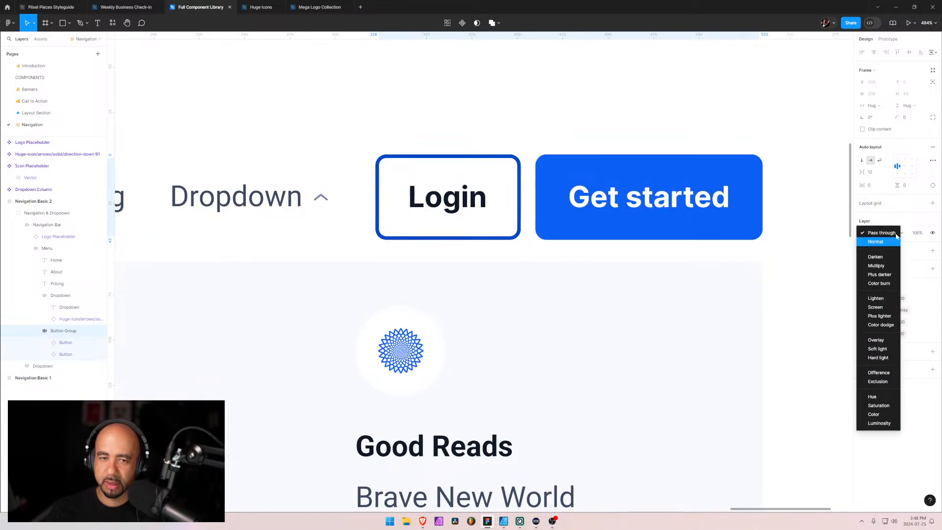
pyautogui.click(904, 207)
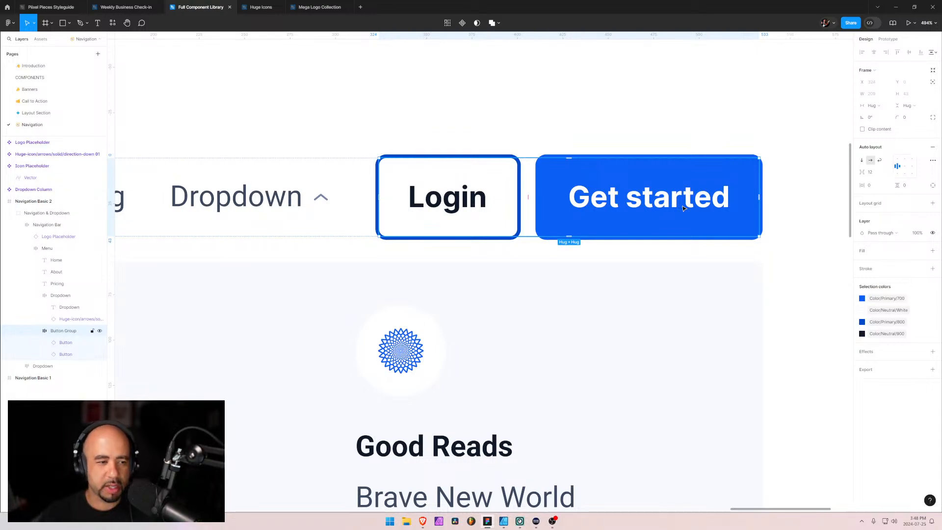
pyautogui.click(60, 345)
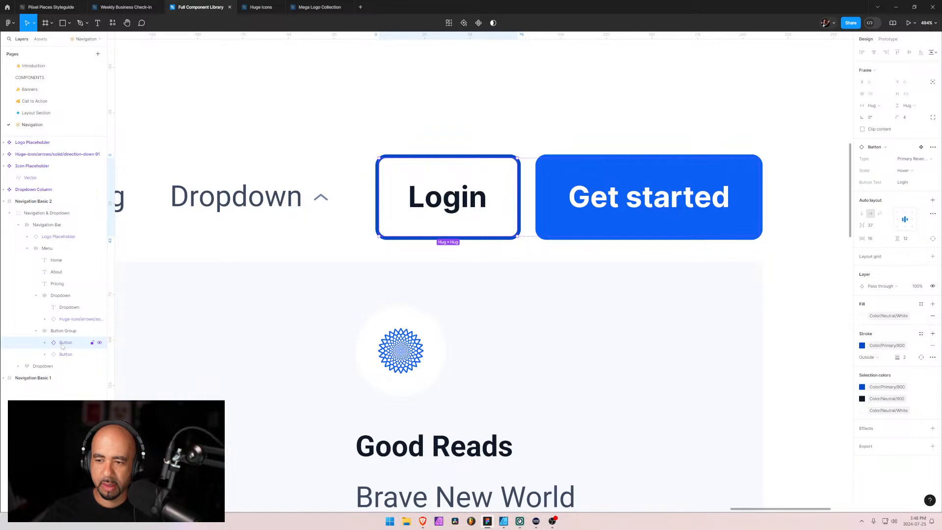
# Open the Layout Section page and go to the main Button component set above Layout 1
pyautogui.scroll(-5, 299, 140)
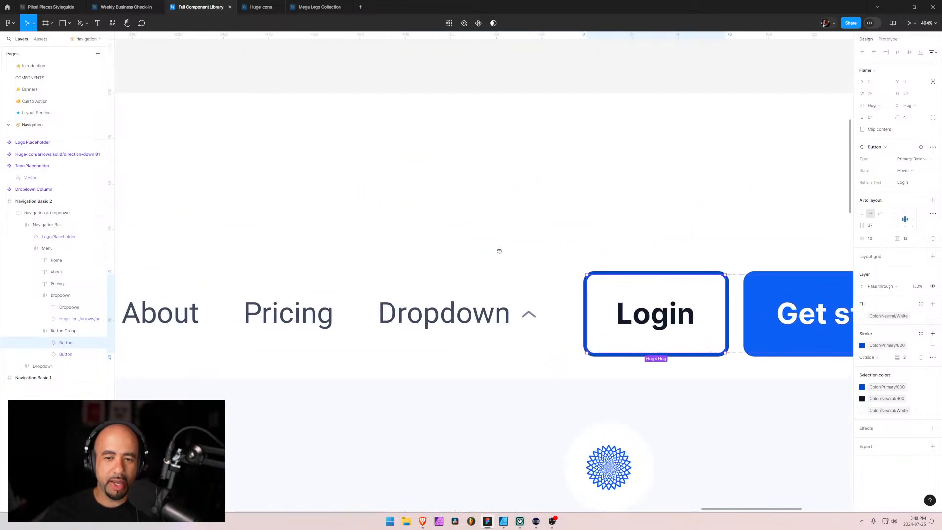
pyautogui.scroll(-3, 500, 254)
pyautogui.moveTo(288, 238); pyautogui.dragTo(679, 294)
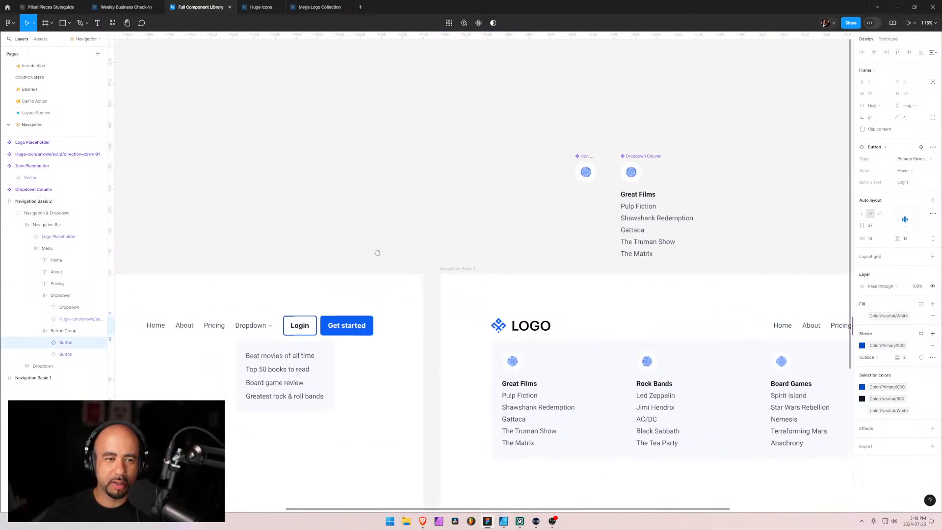
pyautogui.moveTo(372, 251); pyautogui.dragTo(707, 253)
pyautogui.scroll(-5, 559, 255)
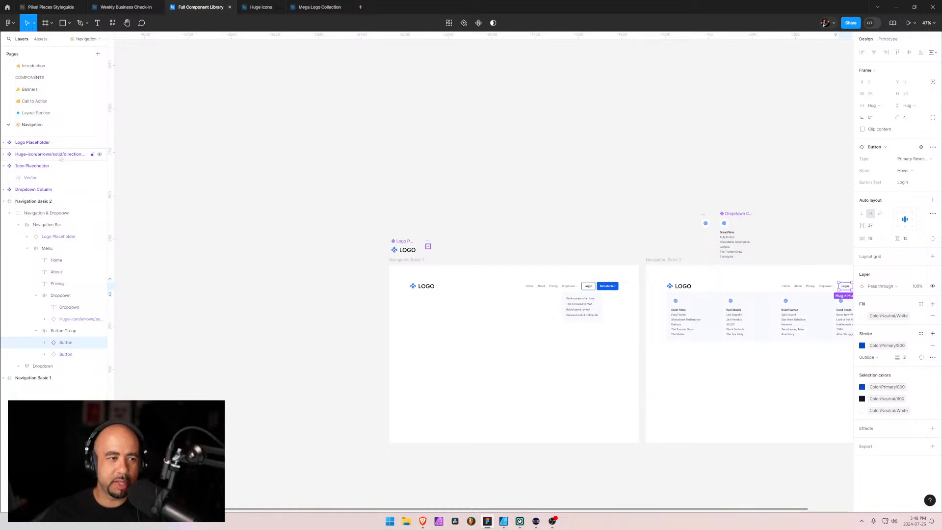
pyautogui.click(35, 113)
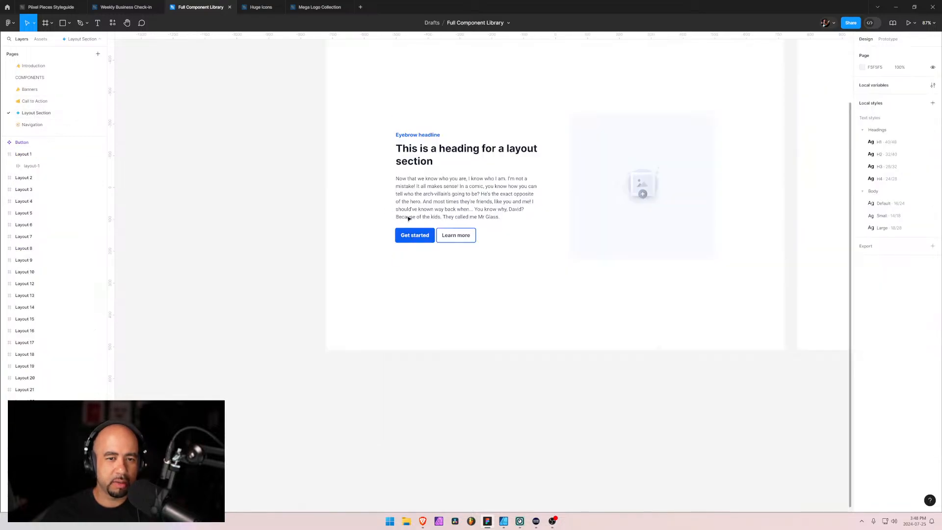
pyautogui.scroll(5, 402, 87)
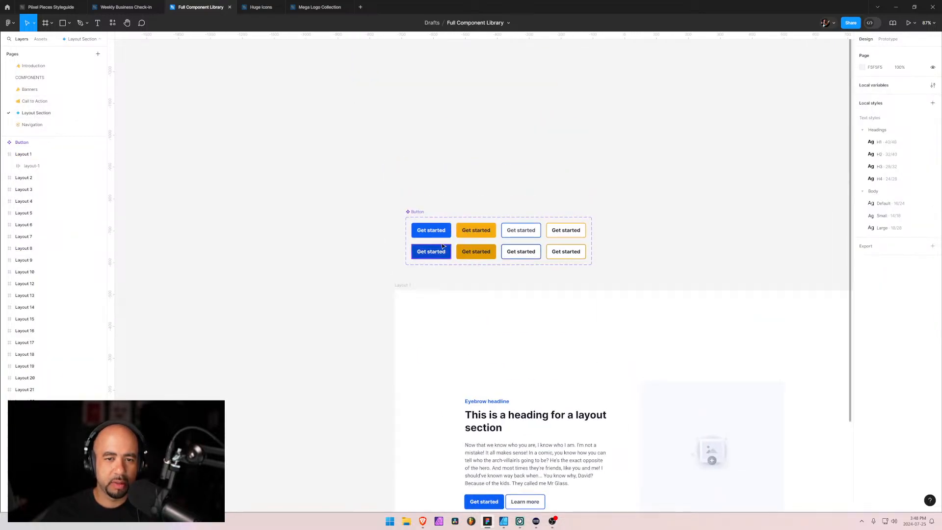
# Set the stroke position of the Primary Reverse, Default button variant to Inside
pyautogui.click(432, 230)
pyautogui.scroll(5, 513, 231)
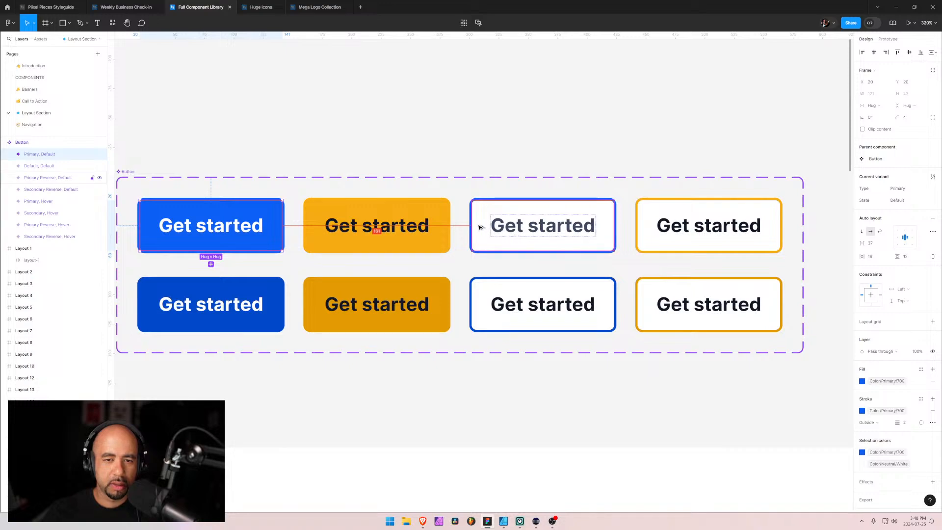
pyautogui.scroll(5, 491, 228)
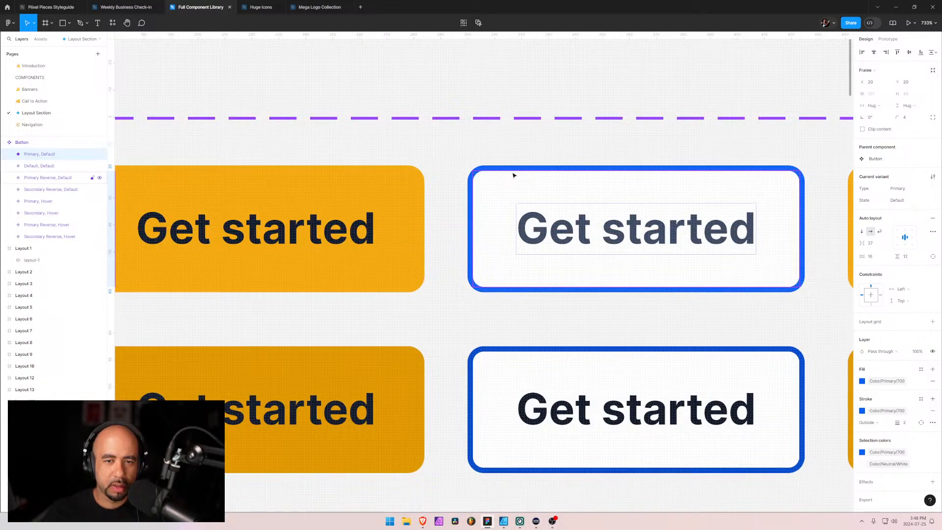
pyautogui.click(495, 173)
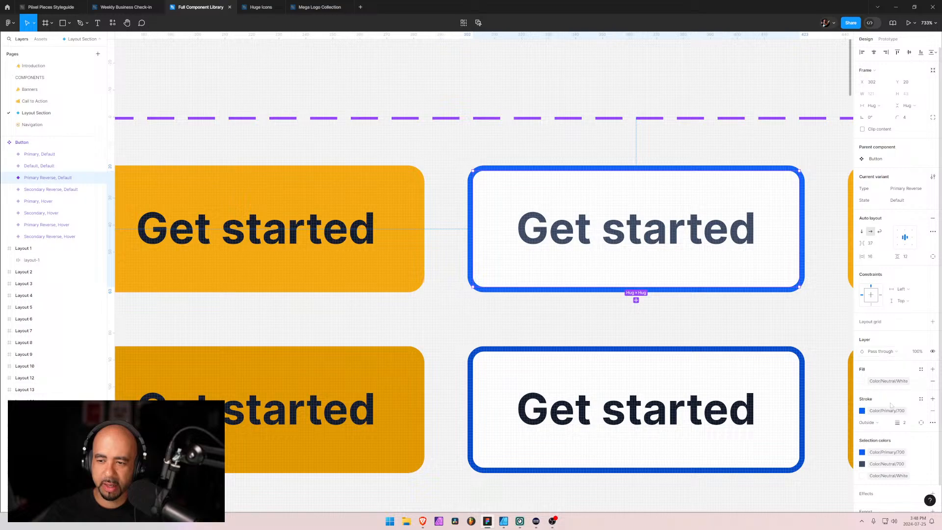
pyautogui.click(883, 423)
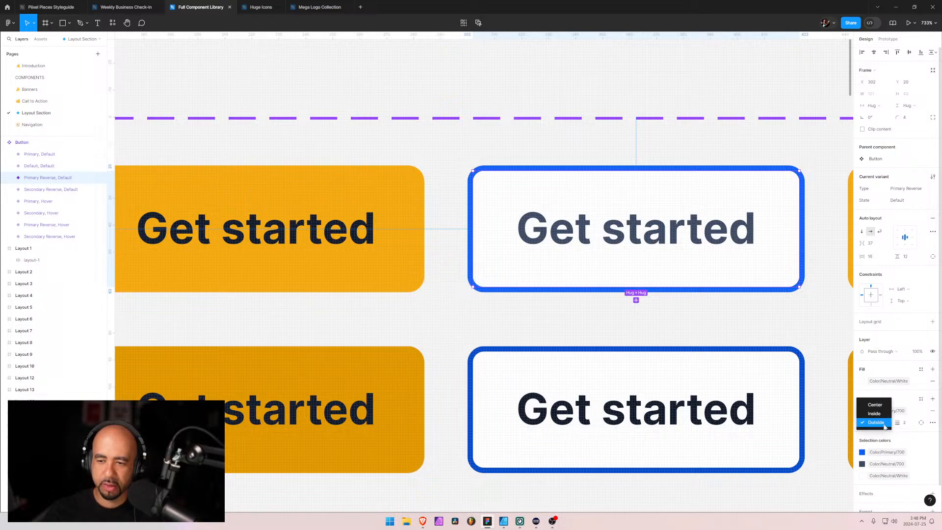
pyautogui.click(874, 413)
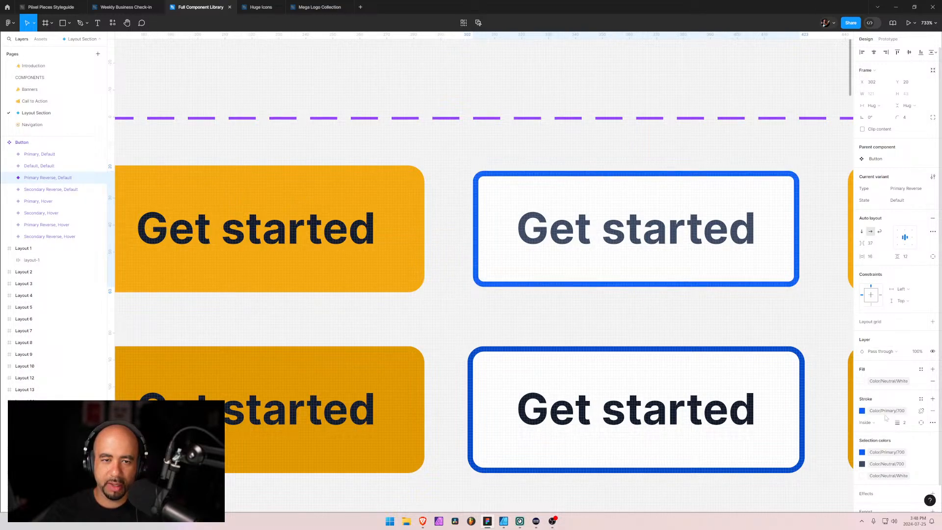
# Set the stroke position to Inside for all Button variants except Primary Reverse, Hover
pyautogui.moveTo(719, 307); pyautogui.dragTo(456, 254)
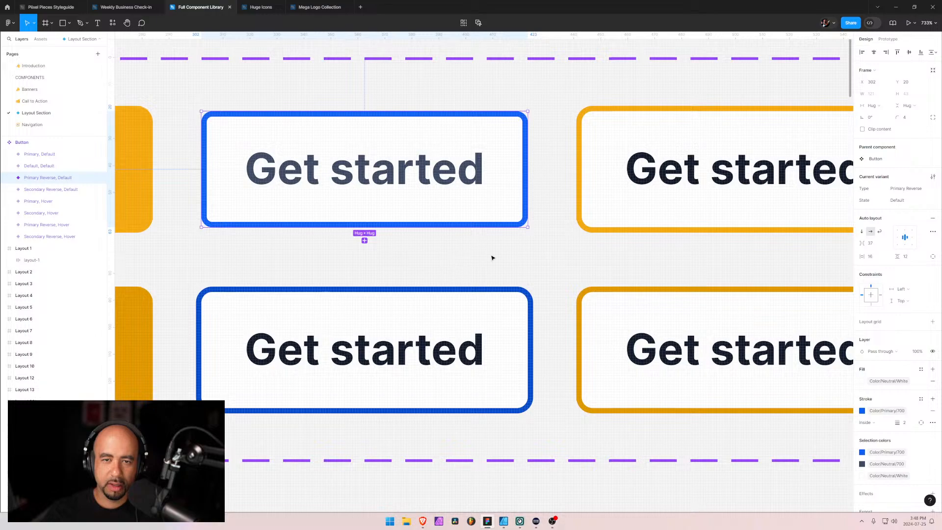
pyautogui.scroll(-3, 540, 258)
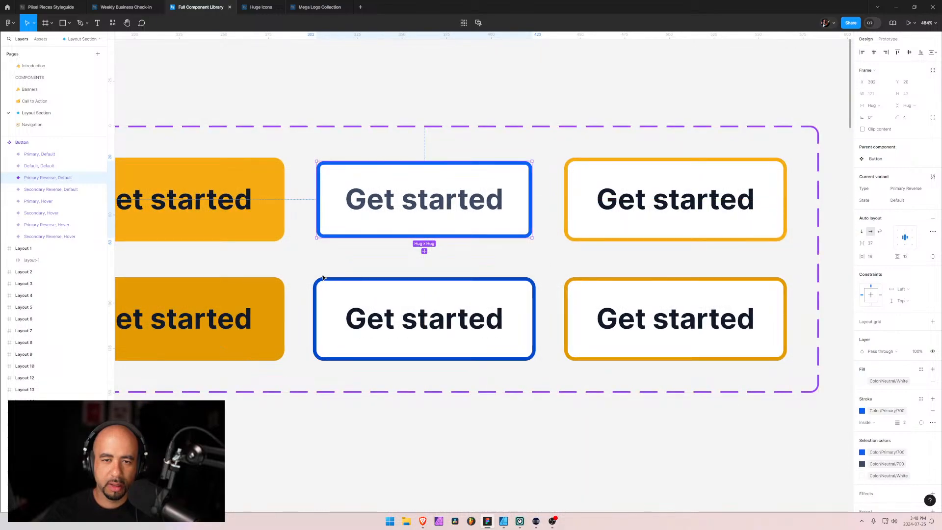
pyautogui.moveTo(312, 270); pyautogui.dragTo(622, 285)
pyautogui.click(538, 185)
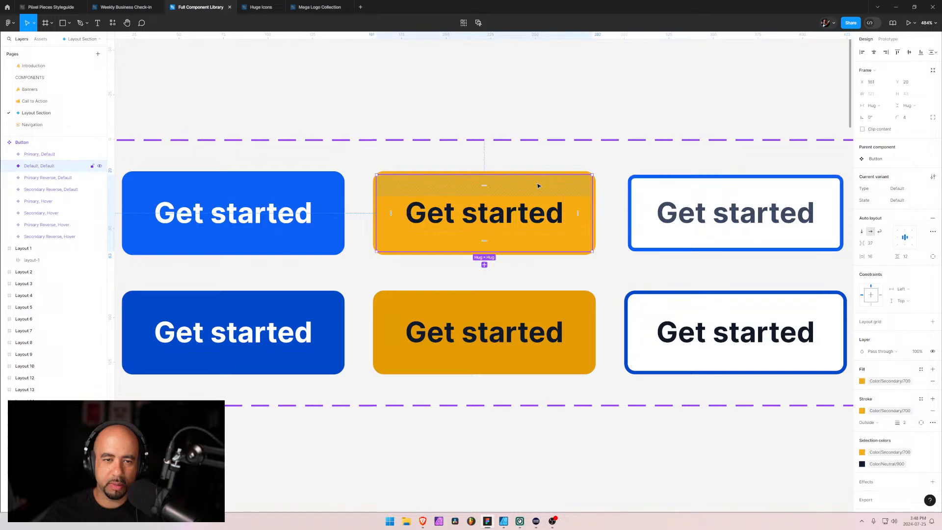
pyautogui.keyDown('shift'); pyautogui.click(311, 196); pyautogui.keyUp('shift')
pyautogui.keyDown('shift'); pyautogui.click(322, 310); pyautogui.keyUp('shift')
pyautogui.keyDown('shift'); pyautogui.click(459, 314); pyautogui.keyUp('shift')
pyautogui.keyDown('shift'); pyautogui.click(679, 329); pyautogui.keyUp('shift')
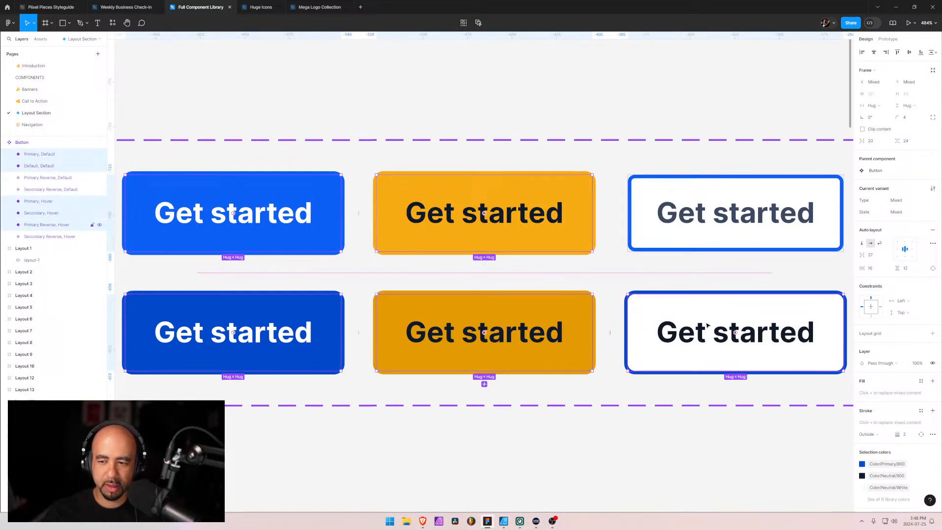
pyautogui.hscroll(10, 539, 253)
pyautogui.keyDown('shift'); pyautogui.click(536, 230); pyautogui.keyUp('shift')
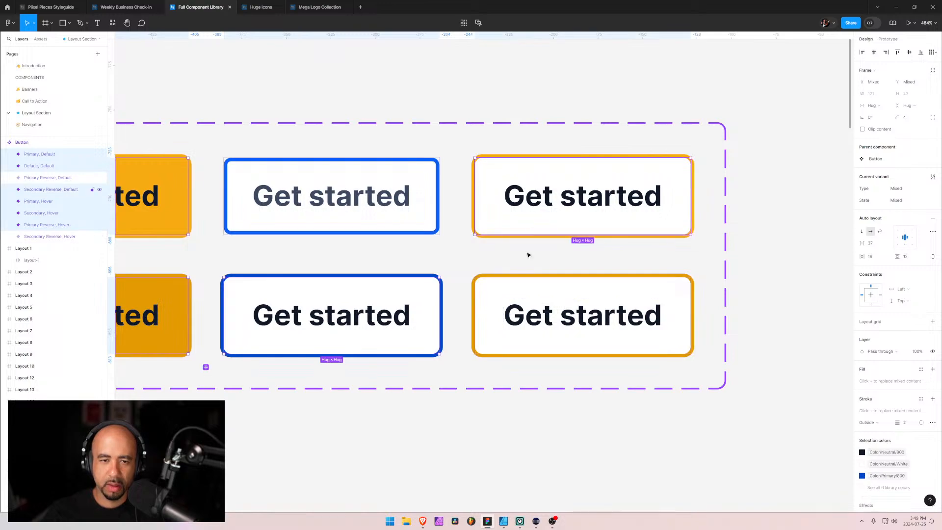
pyautogui.keyDown('shift'); pyautogui.click(537, 289); pyautogui.keyUp('shift')
pyautogui.keyDown('shift'); pyautogui.click(414, 199); pyautogui.keyUp('shift')
pyautogui.keyDown('shift'); pyautogui.click(412, 318); pyautogui.keyUp('shift')
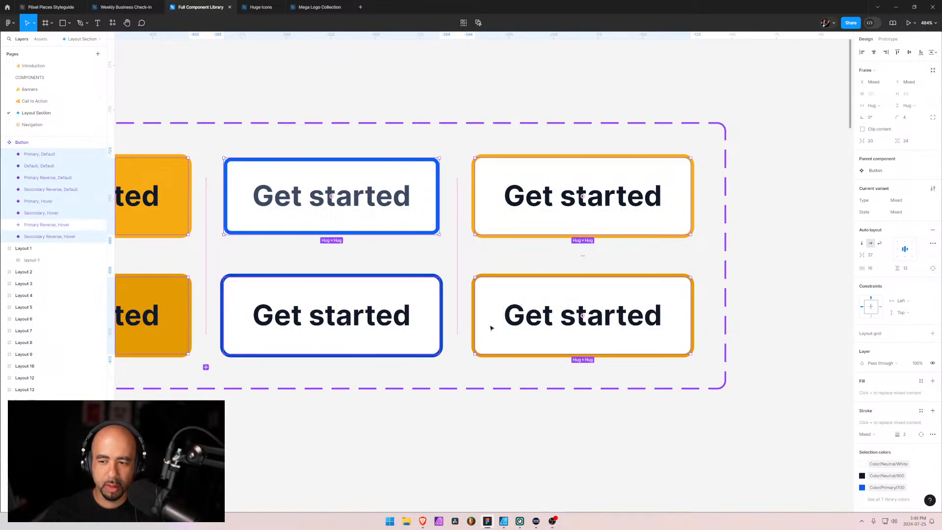
pyautogui.click(879, 435)
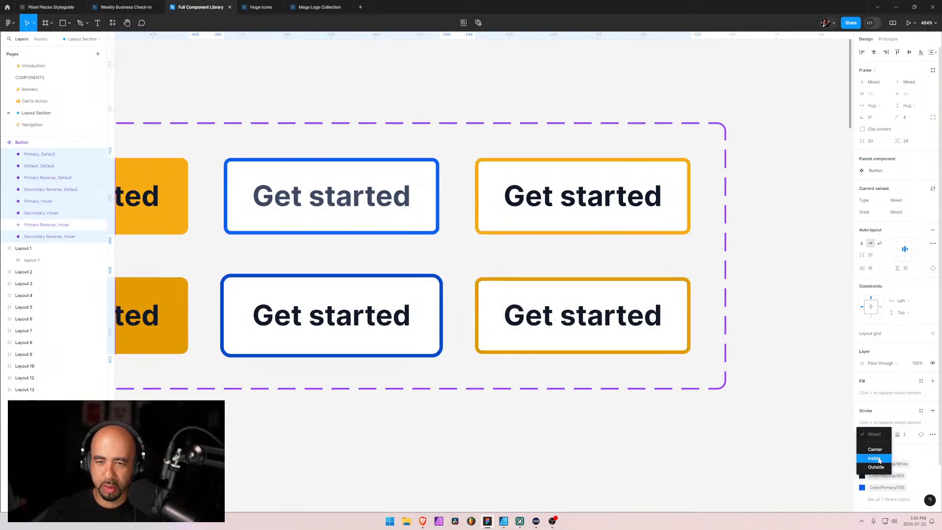
pyautogui.click(878, 447)
pyautogui.hscroll(-10, 233, 257)
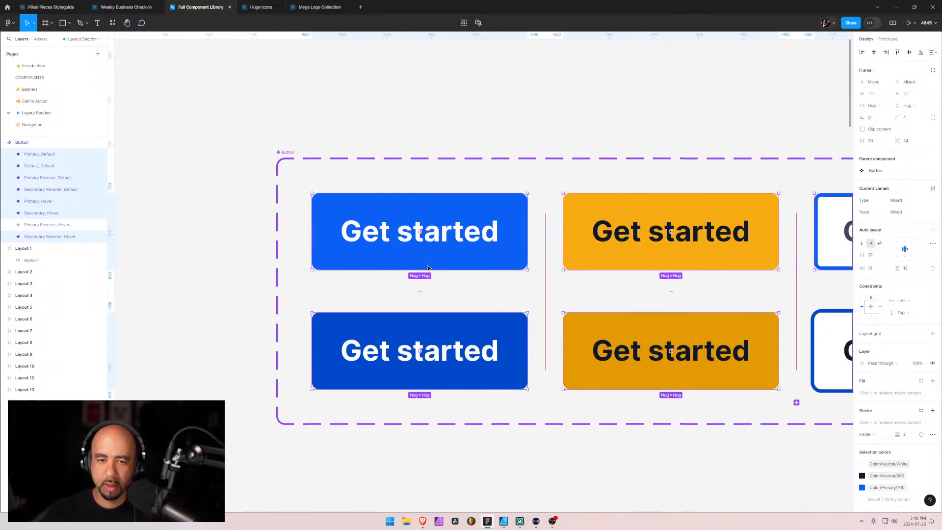
# Set the stroke position of the Primary Reverse, Hover button variant to Inside
pyautogui.click(389, 278)
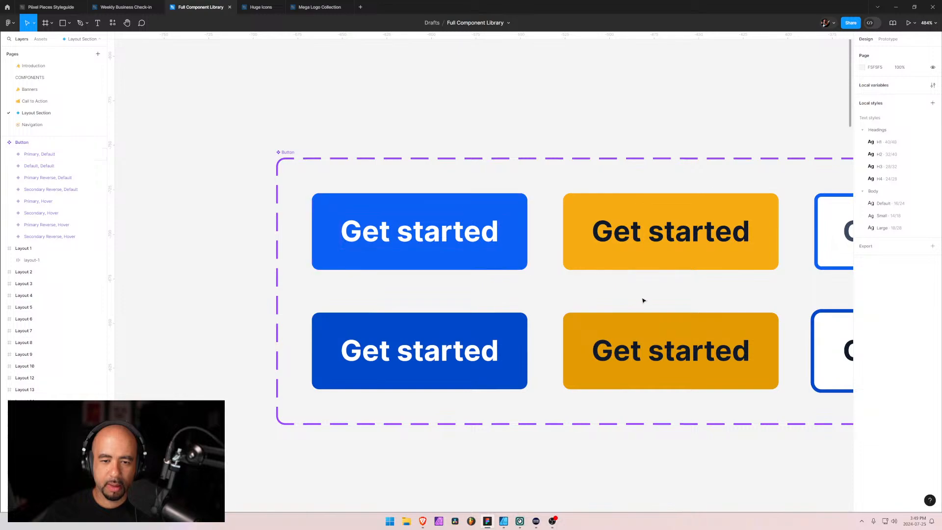
pyautogui.scroll(-5, 644, 298)
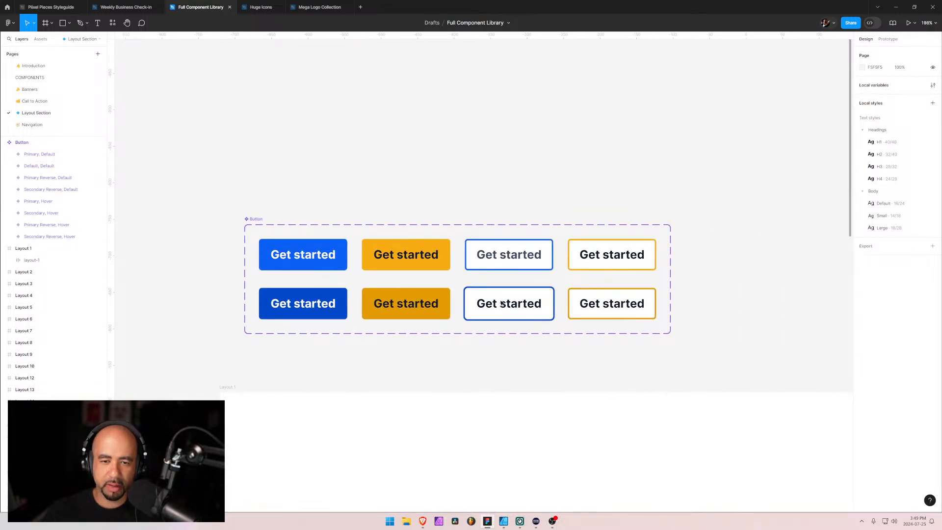
pyautogui.click(506, 293)
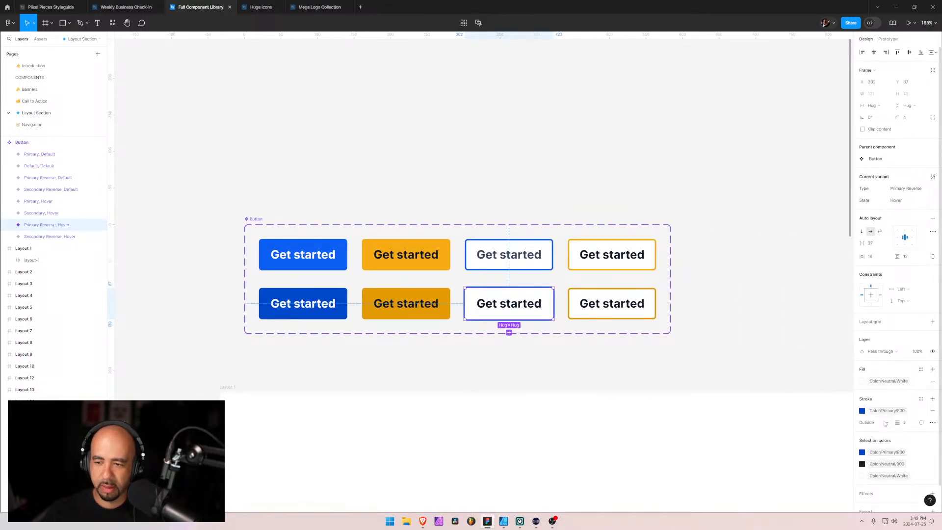
pyautogui.click(885, 424)
pyautogui.click(883, 416)
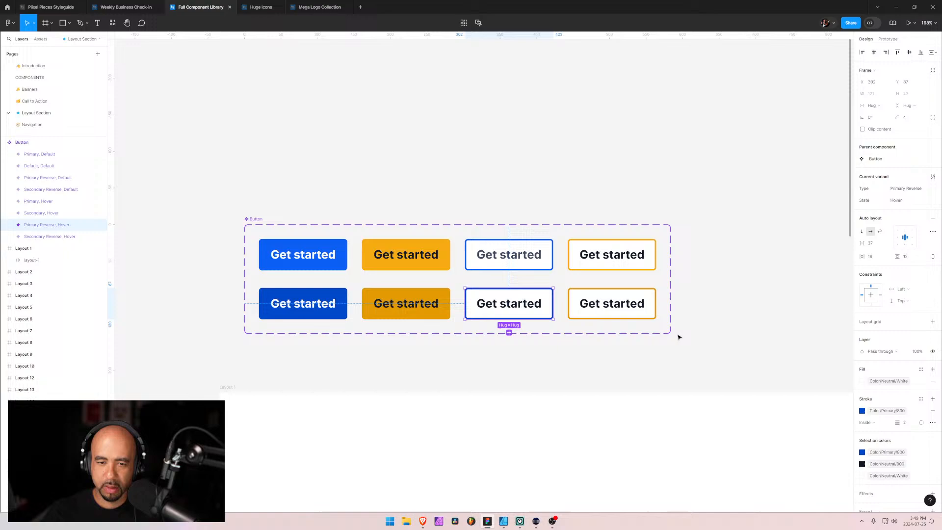
# Select all eight Button variants and set their vertical padding to 16
pyautogui.click(344, 250)
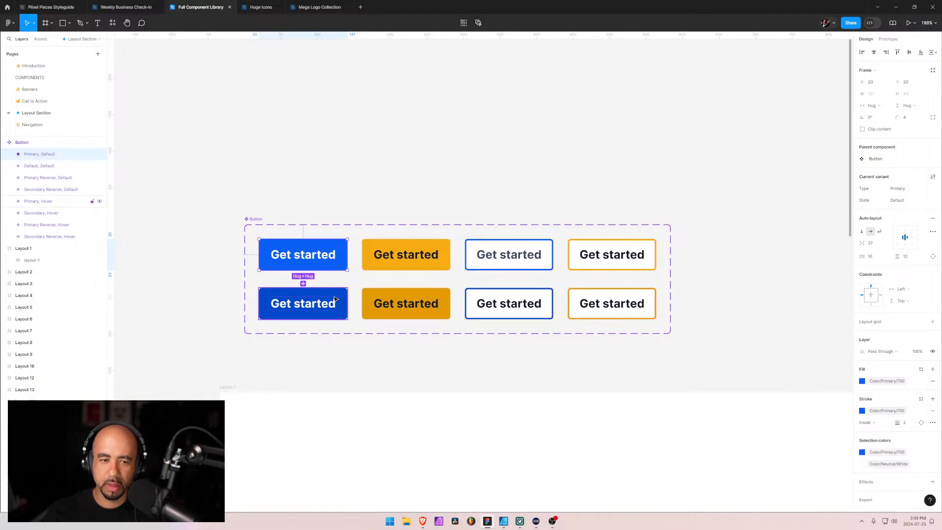
pyautogui.keyDown('shift'); pyautogui.click(333, 298); pyautogui.keyUp('shift')
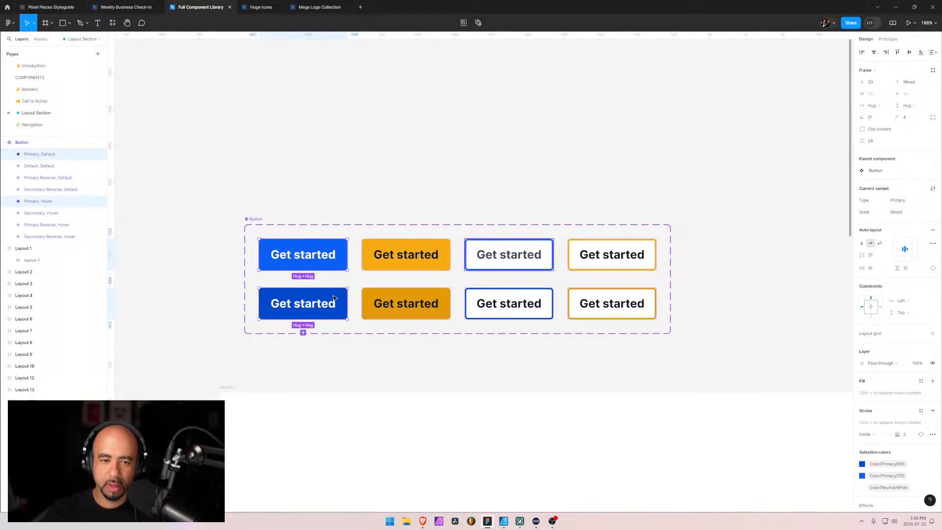
pyautogui.keyDown('shift'); pyautogui.click(405, 304); pyautogui.keyUp('shift')
pyautogui.keyDown('shift'); pyautogui.click(405, 267); pyautogui.keyUp('shift')
pyautogui.keyDown('shift'); pyautogui.click(509, 259); pyautogui.keyUp('shift')
pyautogui.keyDown('shift'); pyautogui.click(509, 305); pyautogui.keyUp('shift')
pyautogui.keyDown('shift'); pyautogui.click(612, 305); pyautogui.keyUp('shift')
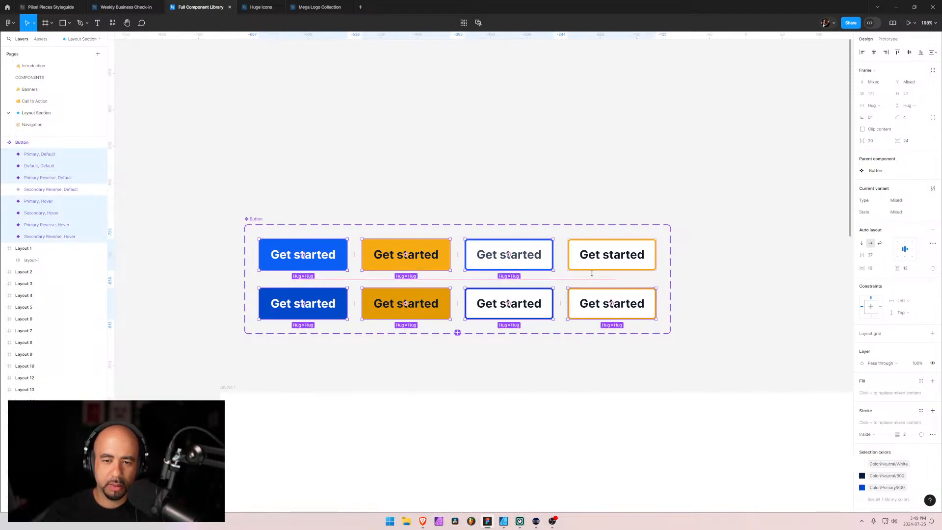
pyautogui.keyDown('shift'); pyautogui.click(591, 256); pyautogui.keyUp('shift')
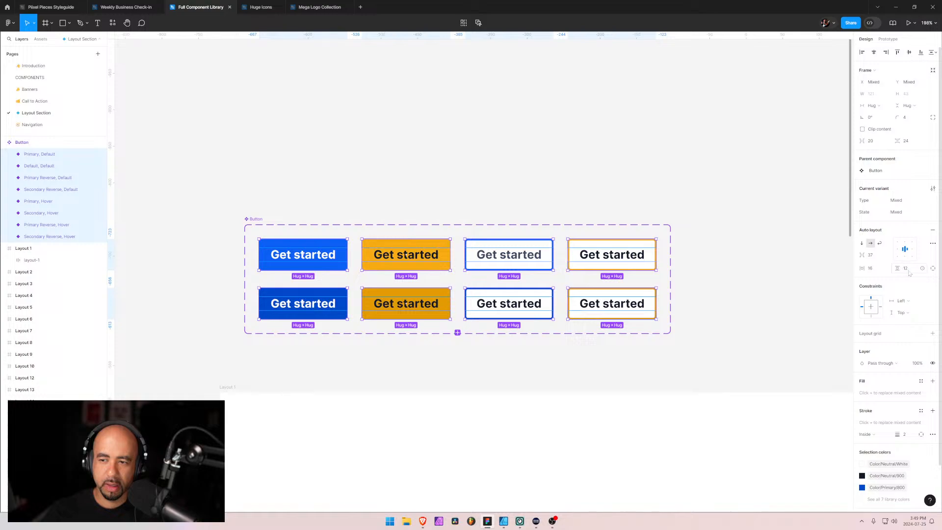
pyautogui.click(908, 271)
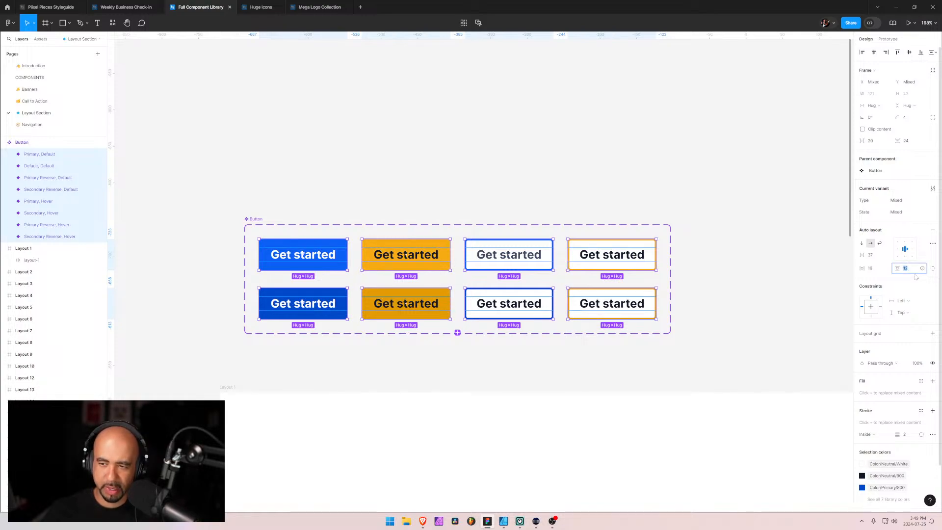
pyautogui.press('Return')
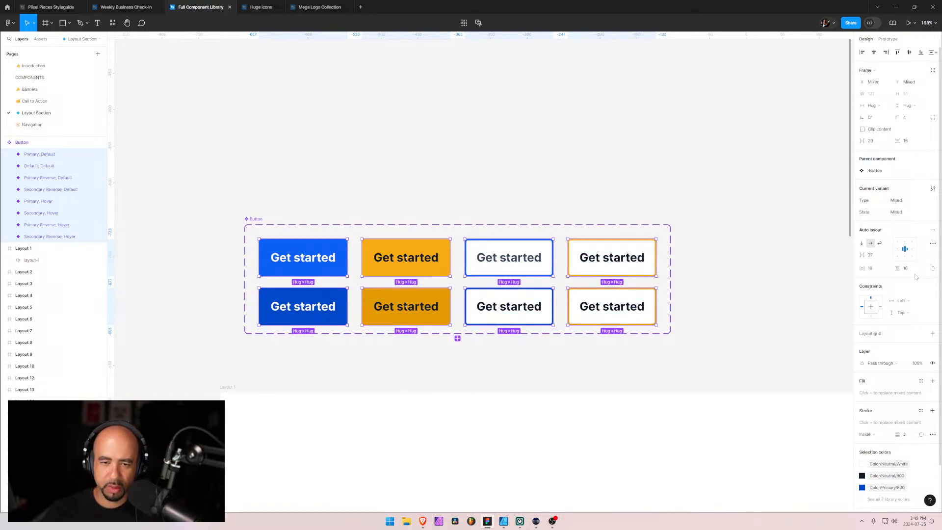
# Reduce the vertical padding of all eight Button variants to 14 and clear the selection
pyautogui.click(911, 272)
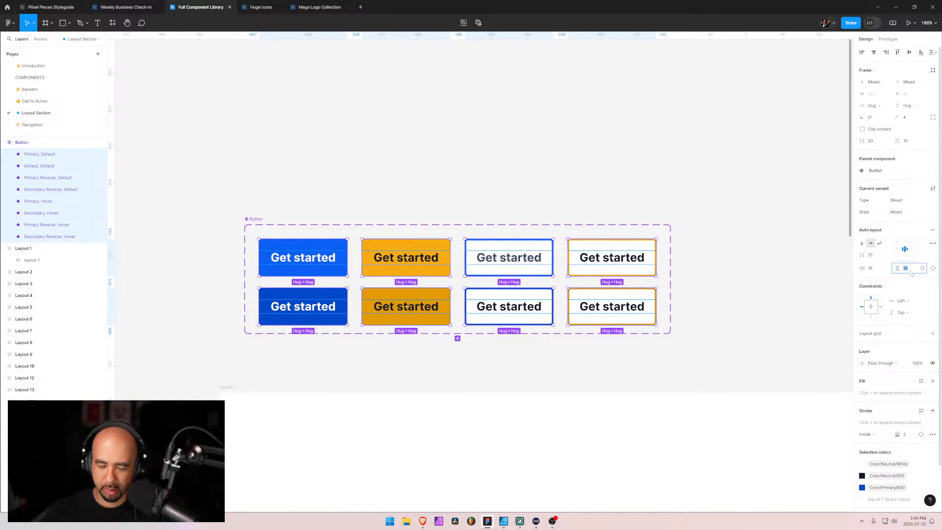
pyautogui.write('14')
pyautogui.press('Return')
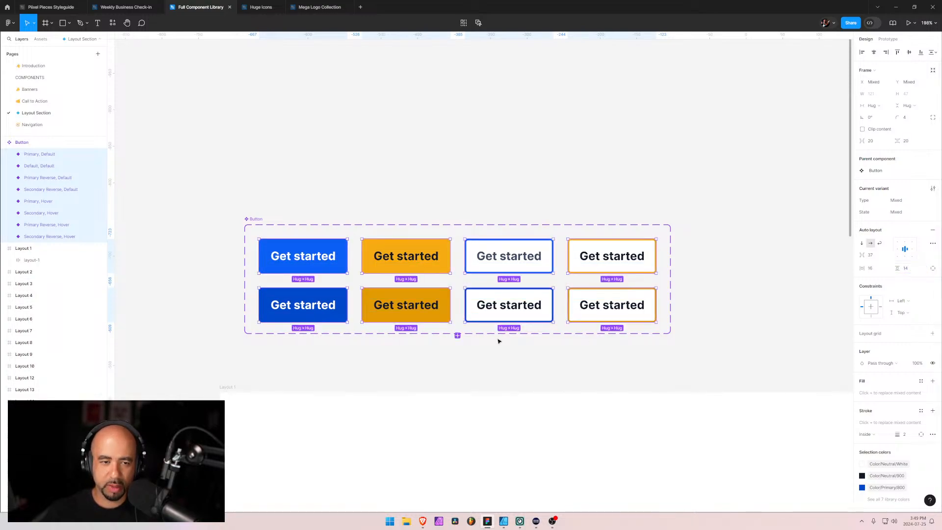
pyautogui.click(404, 360)
# Return to the Navigation page and align the Navigation Basic 2 Dropdown frame to the horizontal center
pyautogui.scroll(-5, 598, 337)
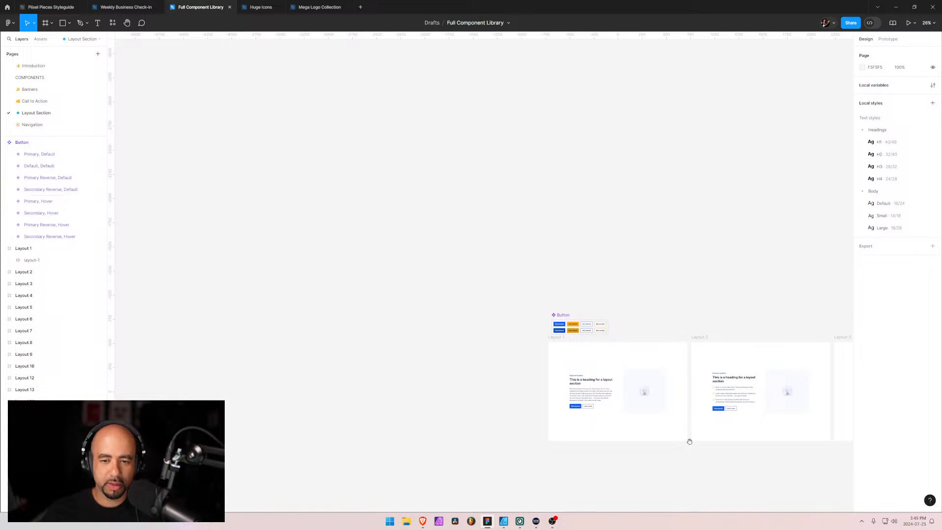
pyautogui.moveTo(689, 442); pyautogui.dragTo(547, 220)
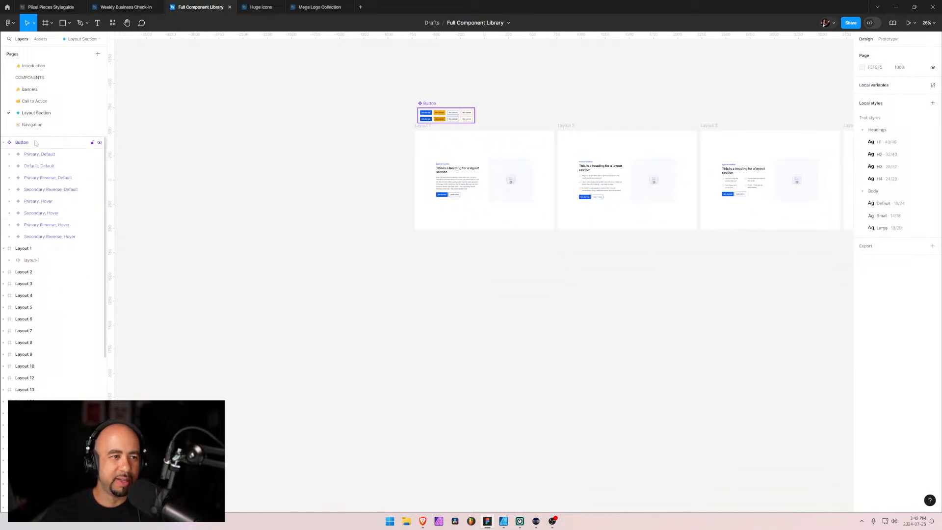
pyautogui.click(29, 125)
pyautogui.scroll(5, 609, 313)
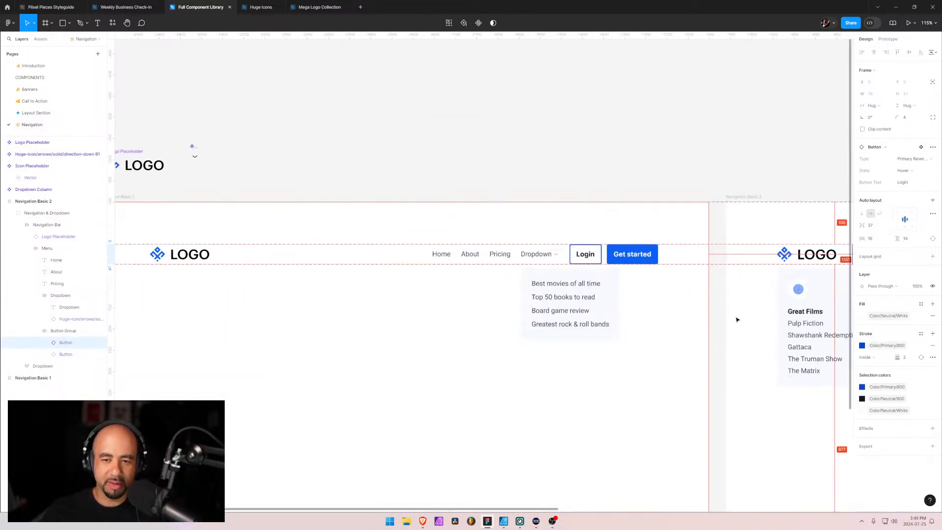
pyautogui.hscroll(2, 513, 289)
pyautogui.moveTo(513, 289); pyautogui.dragTo(196, 240)
pyautogui.scroll(6, 466, 215)
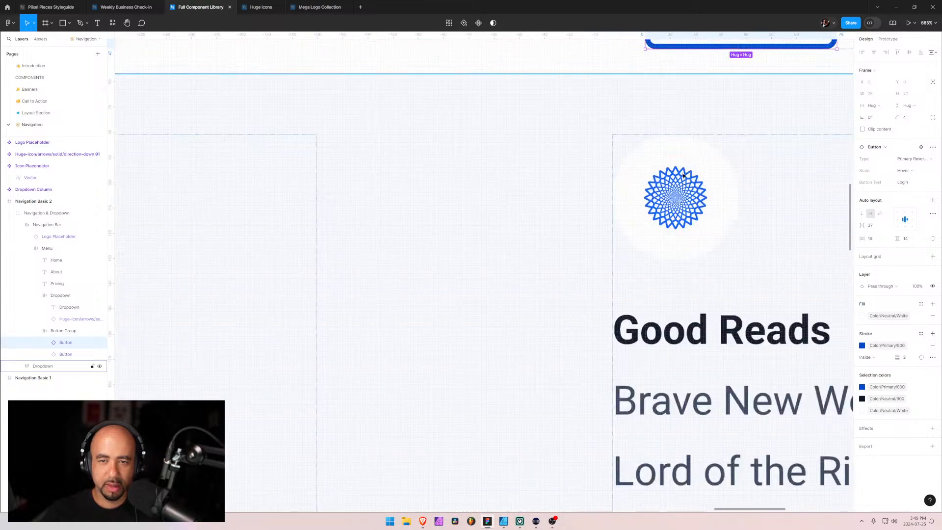
pyautogui.moveTo(672, 176); pyautogui.dragTo(129, 298)
pyautogui.scroll(3, 441, 256)
pyautogui.click(442, 256)
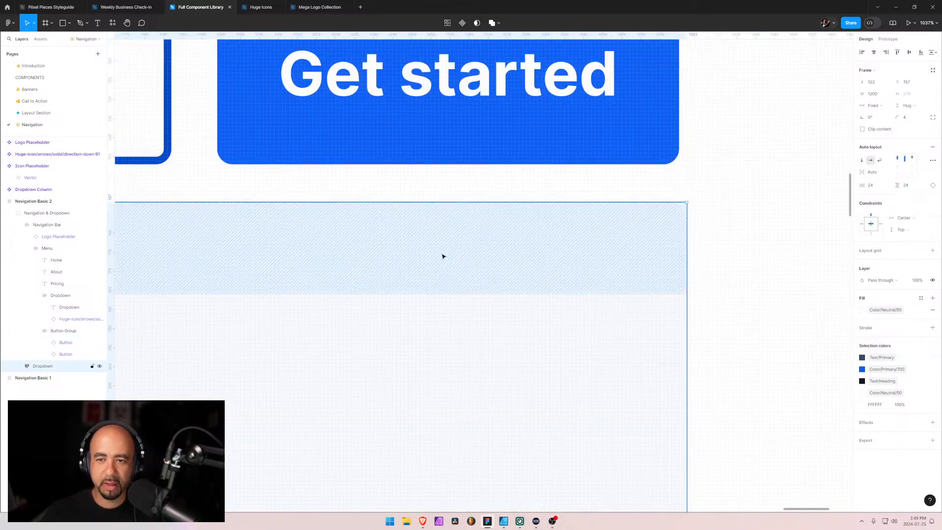
pyautogui.click(873, 52)
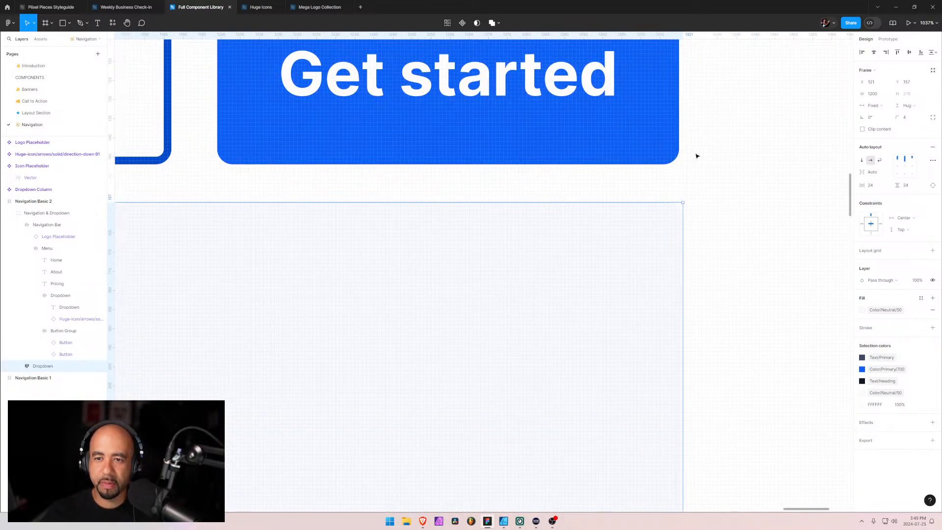
# Compare the right and left edges of the Navigation Bar with those of the Dropdown frame beneath it
pyautogui.click(662, 164)
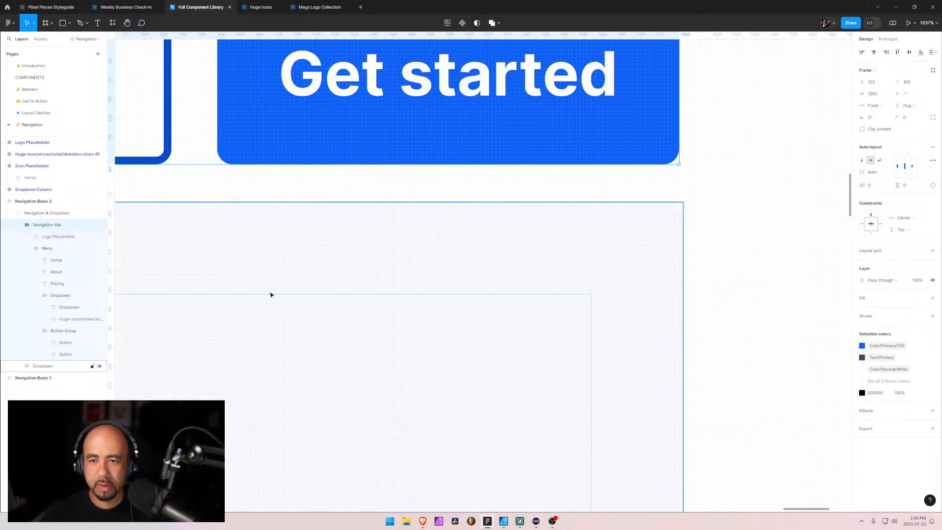
pyautogui.moveTo(271, 294); pyautogui.dragTo(647, 265)
pyautogui.moveTo(171, 292); pyautogui.dragTo(908, 254)
pyautogui.moveTo(152, 228)
pyautogui.mouseDown()
pyautogui.moveTo(502, 261)
pyautogui.moveTo(903, 265)
pyautogui.mouseUp()
pyautogui.moveTo(132, 259)
pyautogui.mouseDown()
pyautogui.moveTo(406, 257)
pyautogui.moveTo(917, 277)
pyautogui.mouseUp()
pyautogui.moveTo(343, 248); pyautogui.dragTo(932, 251)
pyautogui.moveTo(274, 258); pyautogui.dragTo(929, 266)
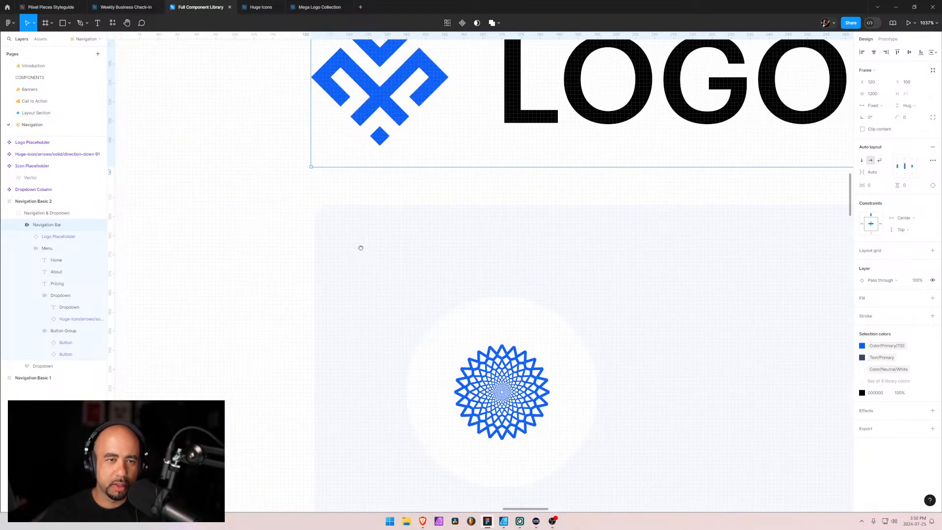
pyautogui.scroll(5, 322, 187)
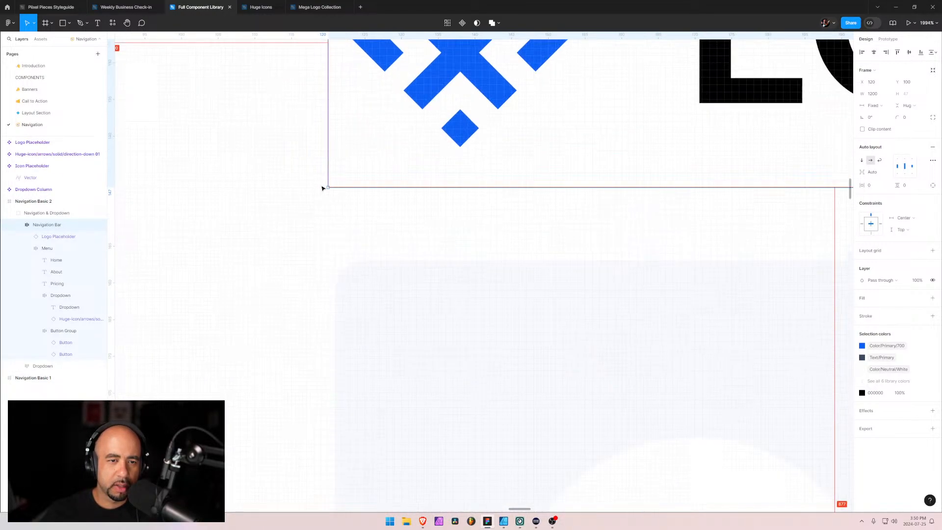
# Nudge the Dropdown frame to X 120 so its left edge meets the Navigation Bar's, and check the right edge
pyautogui.click(346, 277)
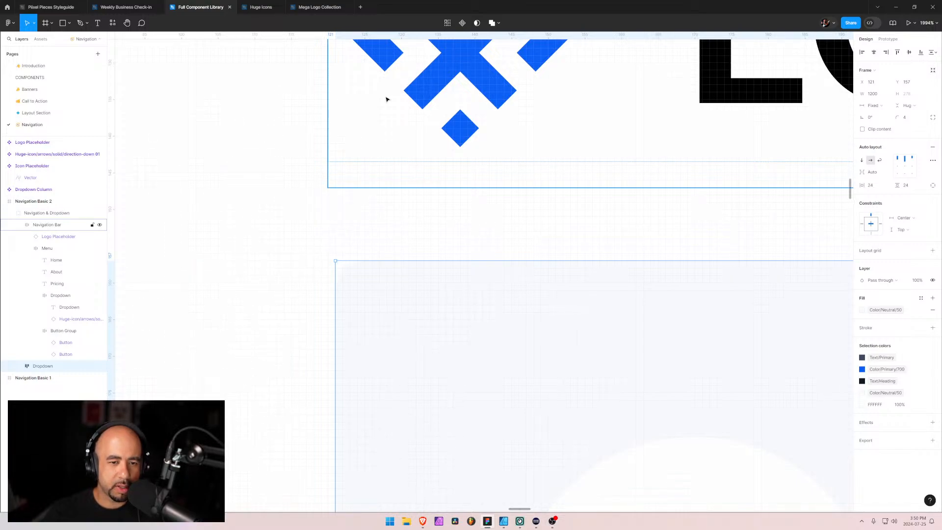
pyautogui.press('Left')
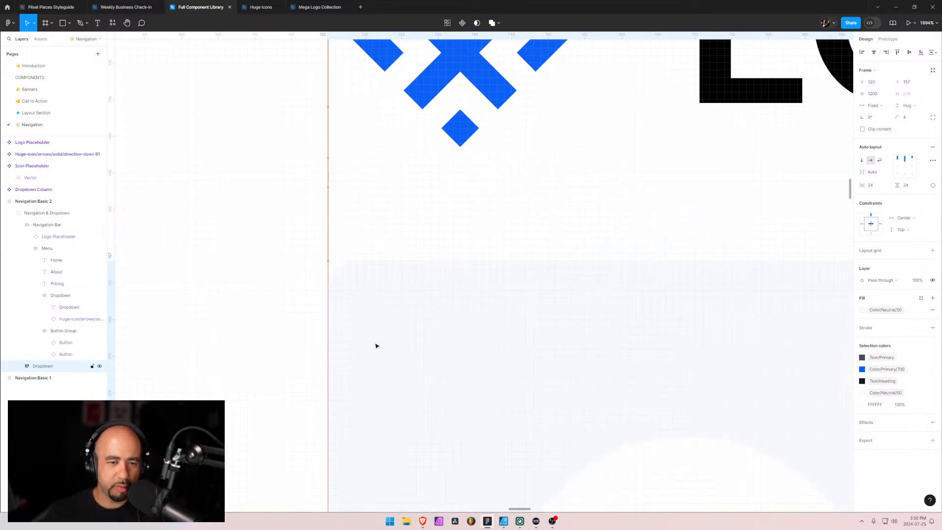
pyautogui.scroll(-10, 375, 345)
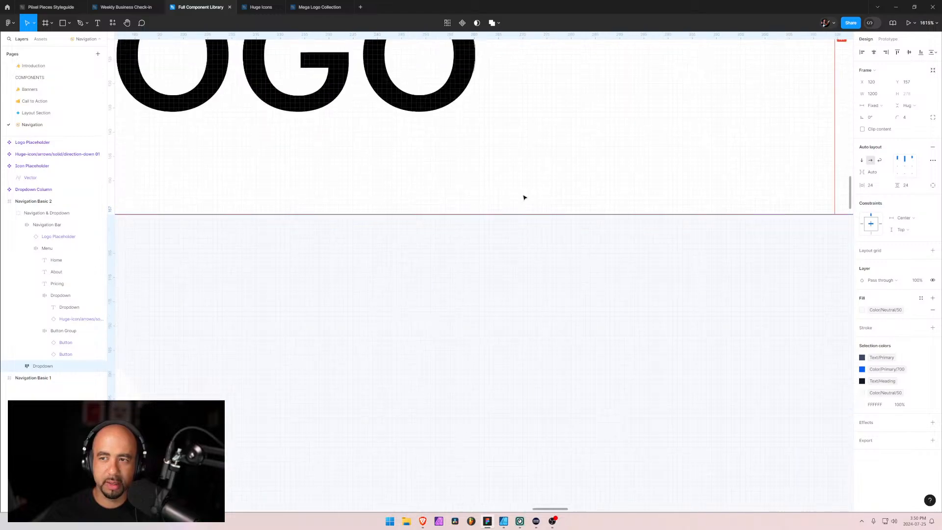
pyautogui.hscroll(10, 517, 196)
pyautogui.scroll(8, 749, 195)
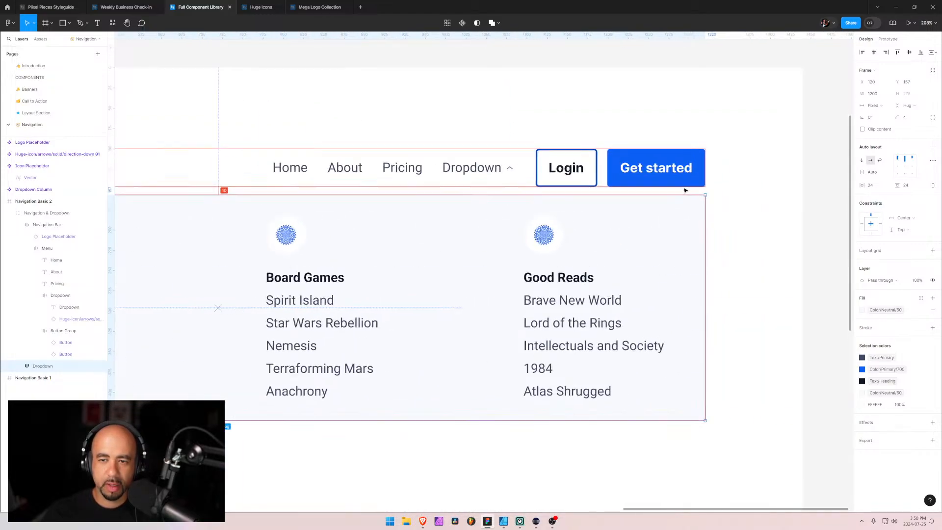
pyautogui.scroll(5, 749, 196)
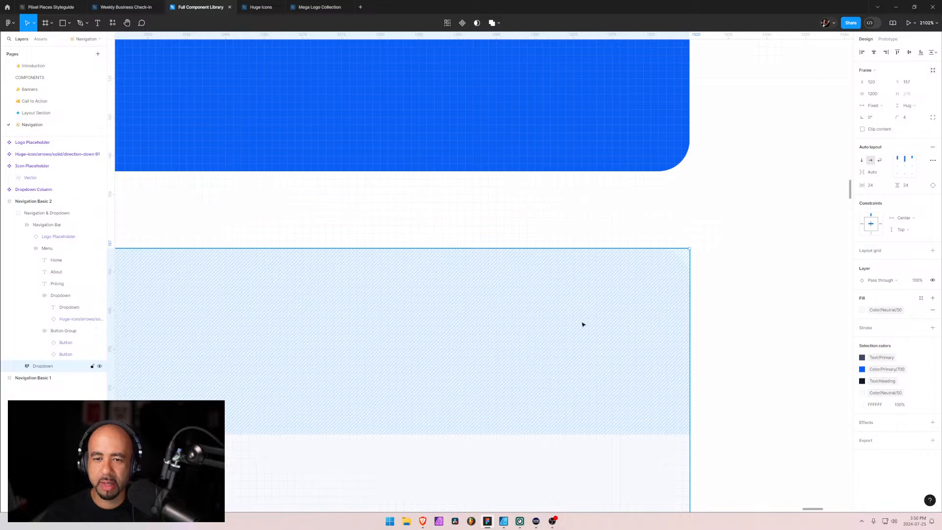
pyautogui.scroll(-15, 583, 325)
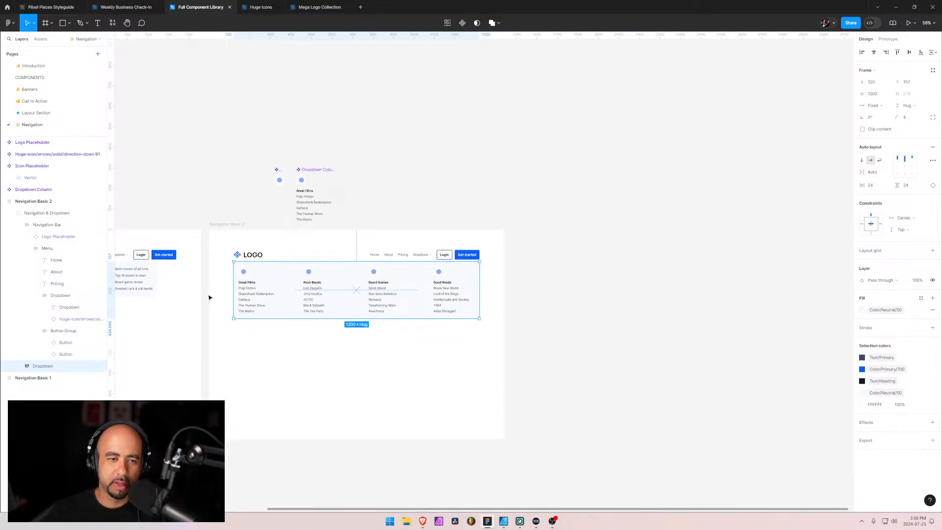
# Collapse the Navigation & Dropdown group and the Navigation Basic 2 frame in the layer list, and reorder Navigation Basic 2 below Navigation Basic 1
pyautogui.scroll(5, 290, 340)
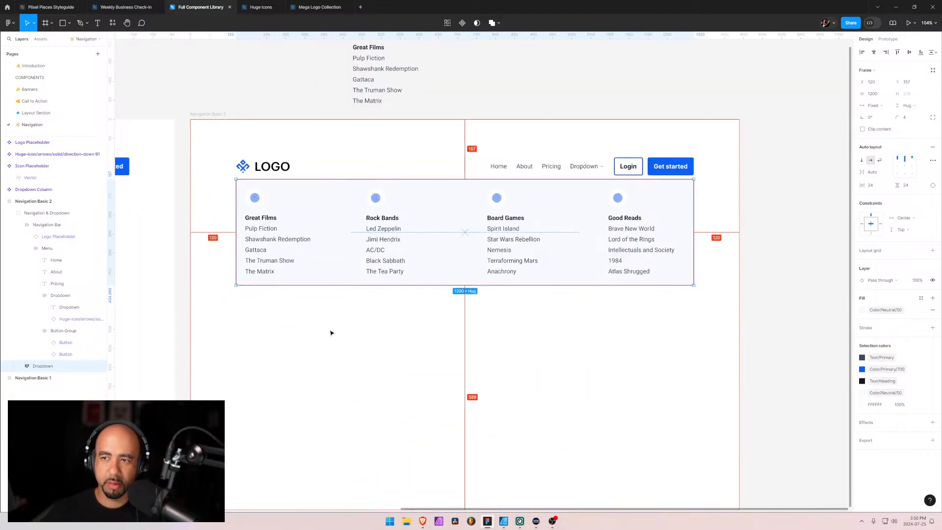
pyautogui.click(208, 129)
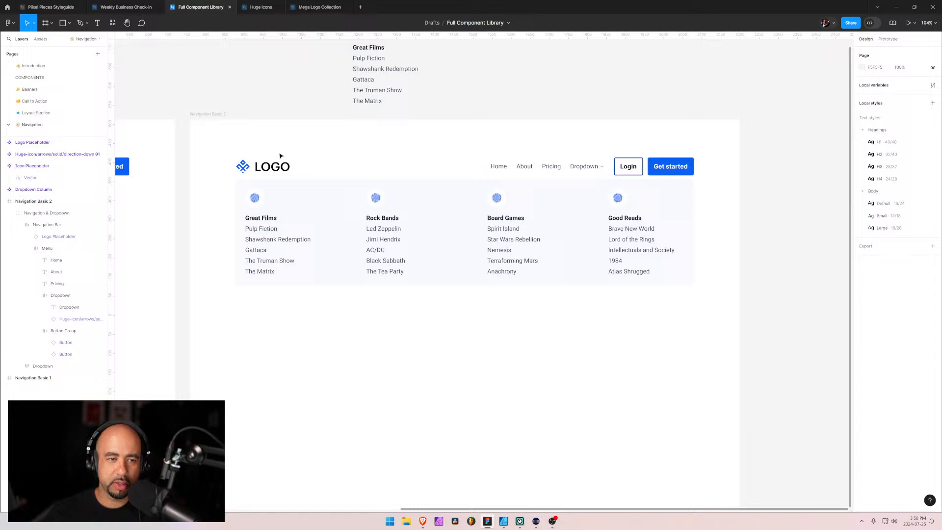
pyautogui.click(320, 168)
pyautogui.click(9, 214)
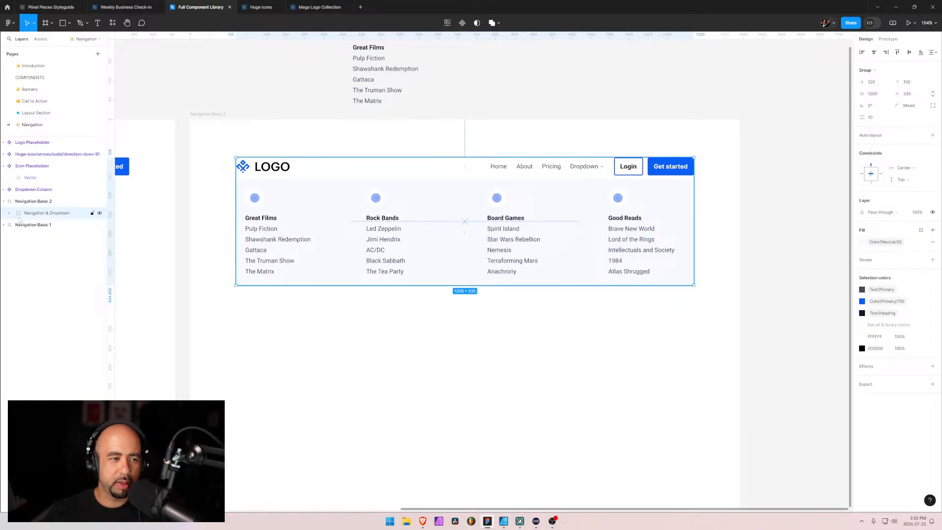
pyautogui.click(304, 346)
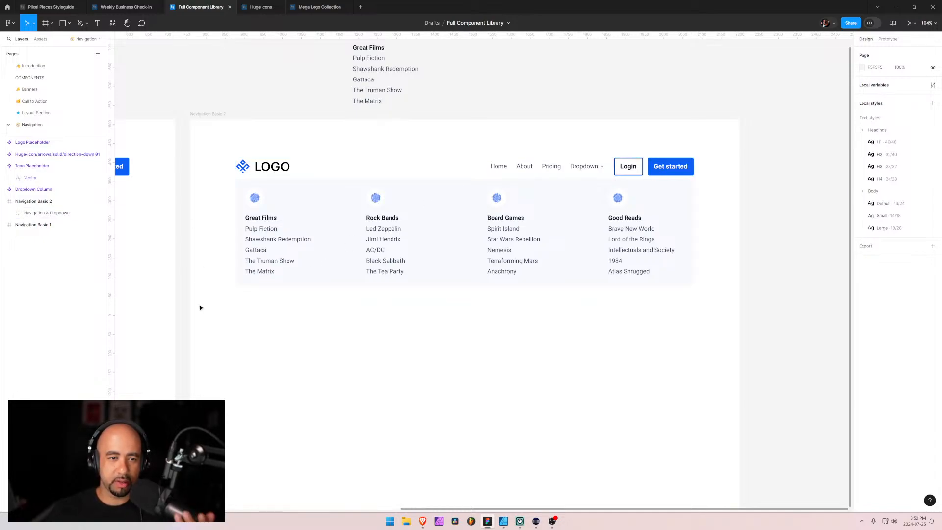
pyautogui.click(799, 202)
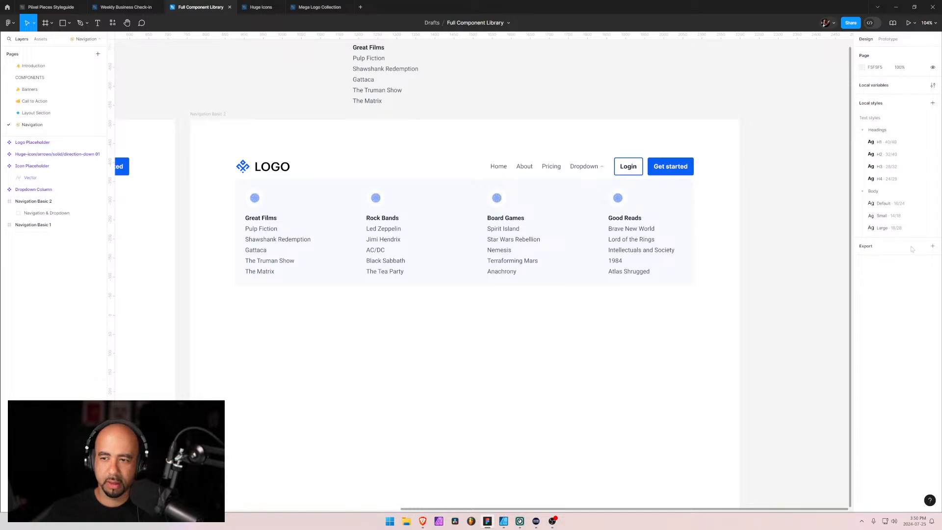
pyautogui.click(3, 201)
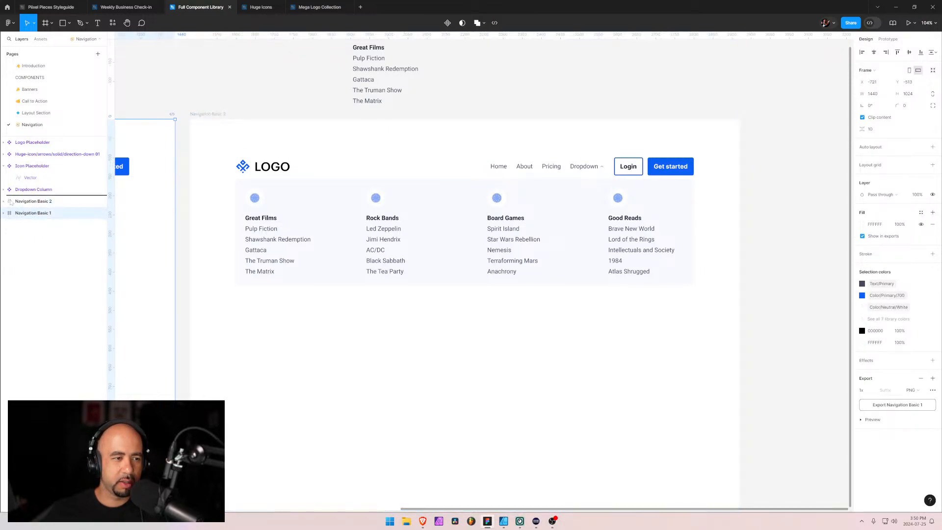
pyautogui.hotkey('ctrl', '[')
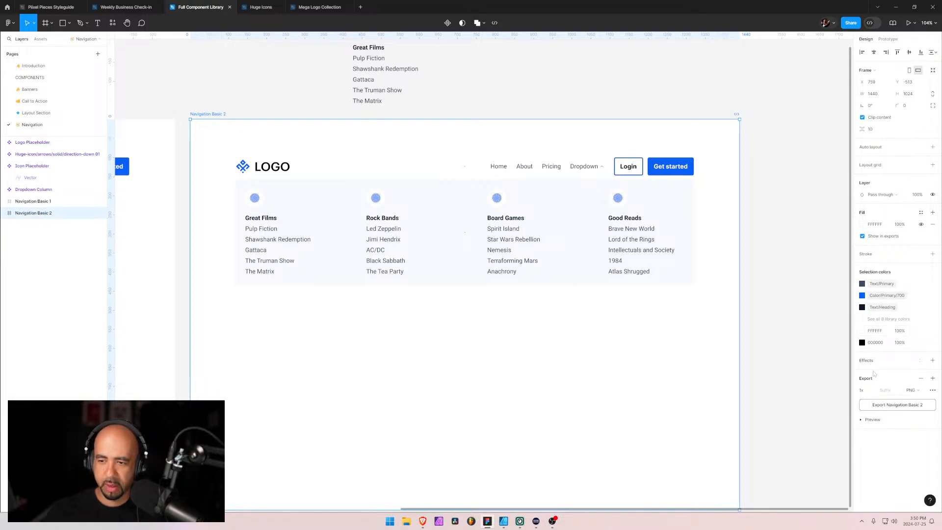
# Replace the Navigation Basic 2 frame's FFFFFF color with the library color Color/Neutral/White
pyautogui.click(861, 331)
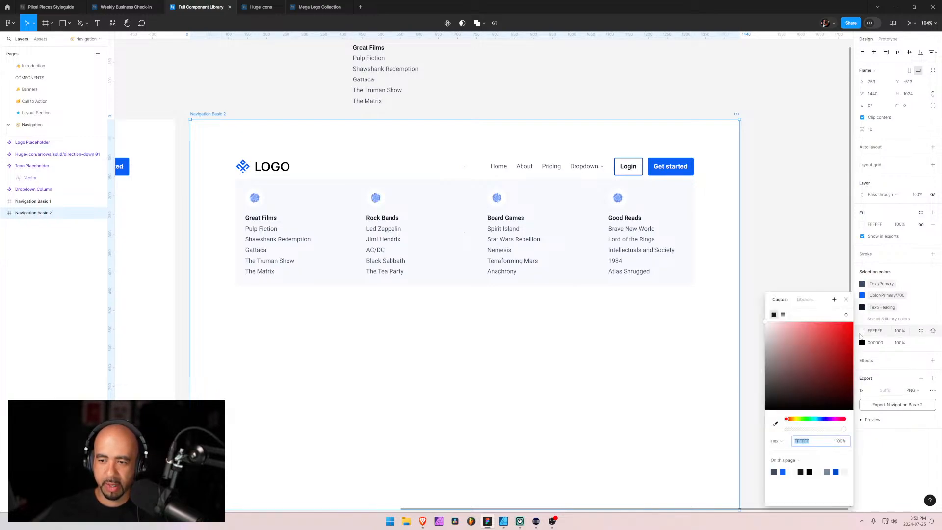
pyautogui.click(805, 300)
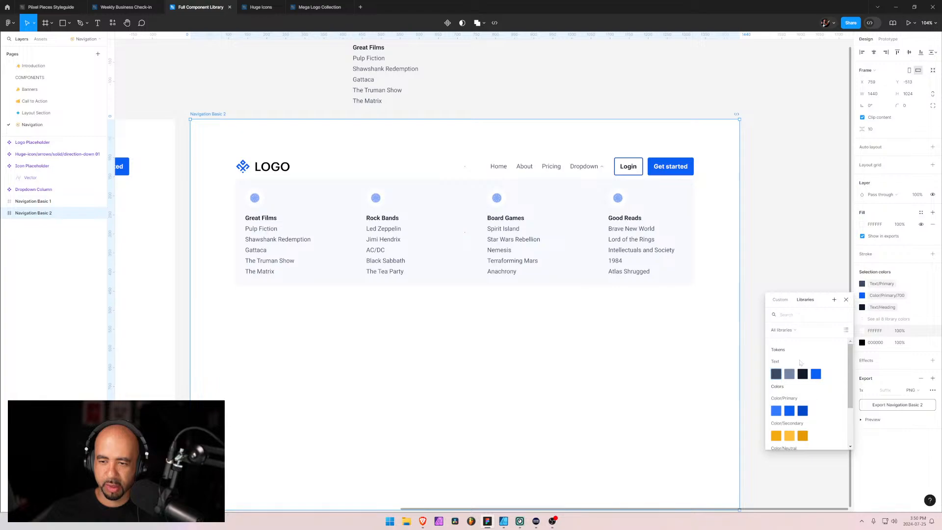
pyautogui.scroll(-3, 800, 362)
pyautogui.click(776, 399)
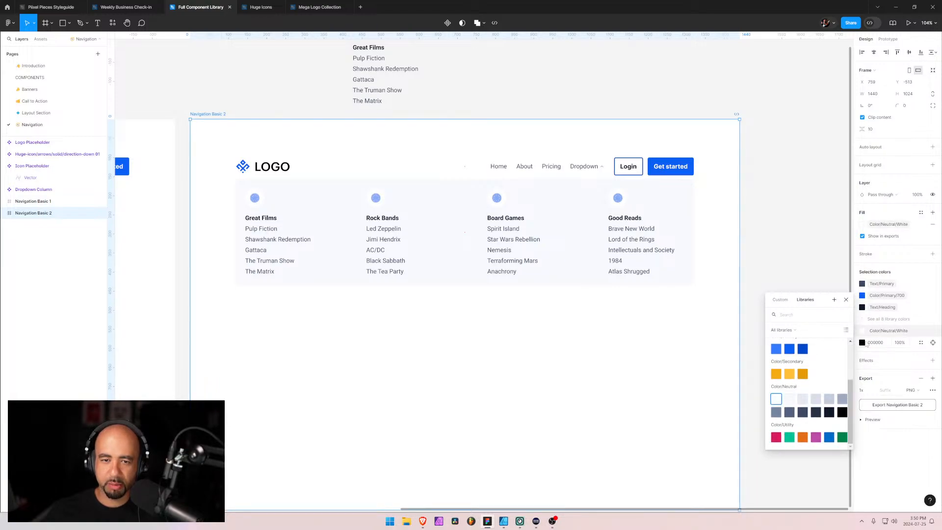
# Locate the layer using the 000000 color in Navigation Basic 2 and select the Logo Placeholder main component above Navigation Basic 1
pyautogui.click(868, 343)
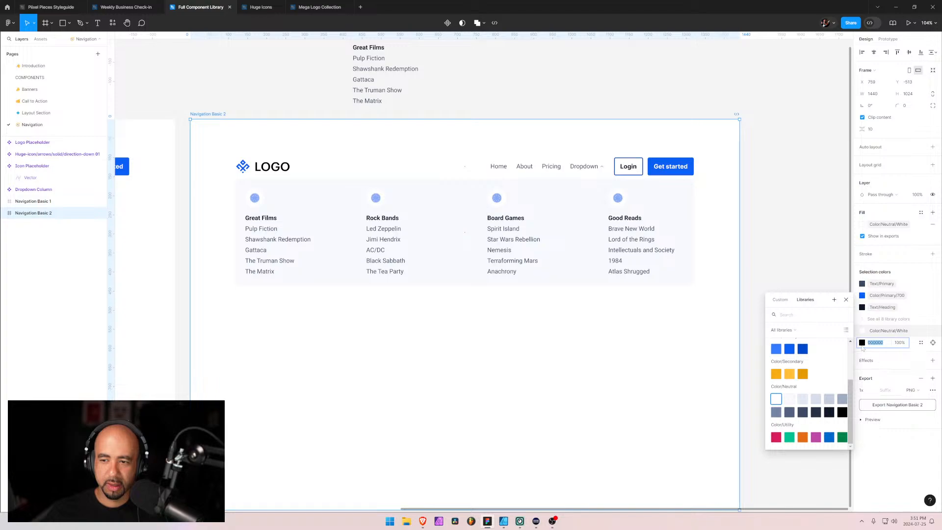
pyautogui.click(885, 354)
pyautogui.click(861, 330)
pyautogui.click(931, 333)
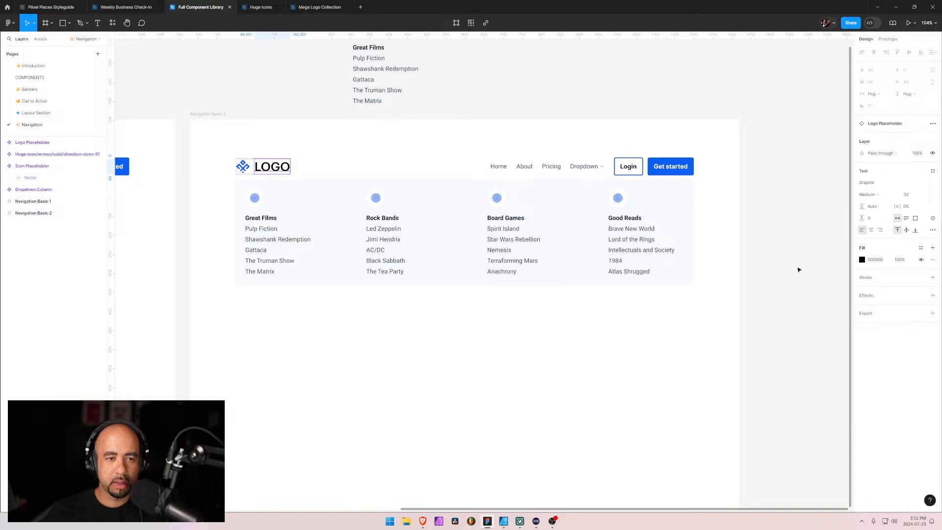
pyautogui.moveTo(221, 278); pyautogui.dragTo(630, 428)
pyautogui.hscroll(-6, 375, 351)
pyautogui.click(401, 233)
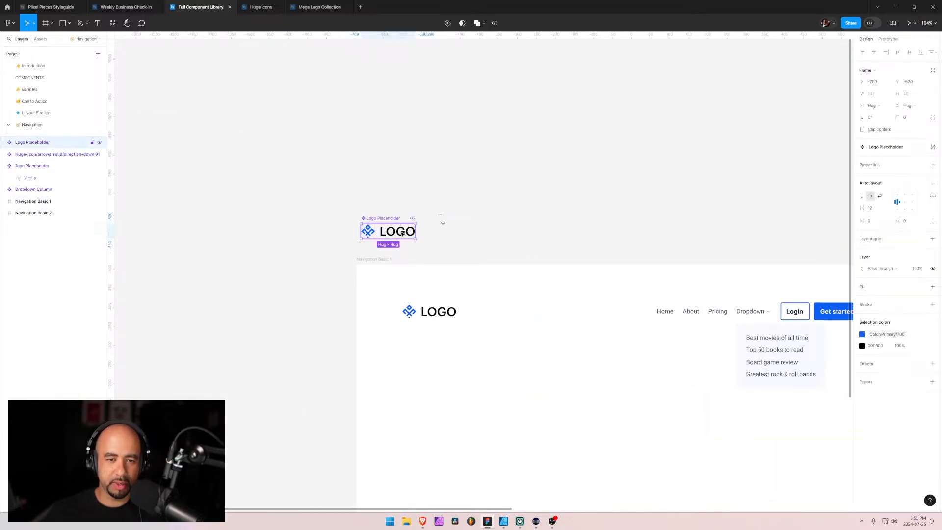
# Set the fill of the Logo Placeholder component's text to the near-black Color/Neutral library swatch just before pure black, and clear the selection
pyautogui.click(862, 283)
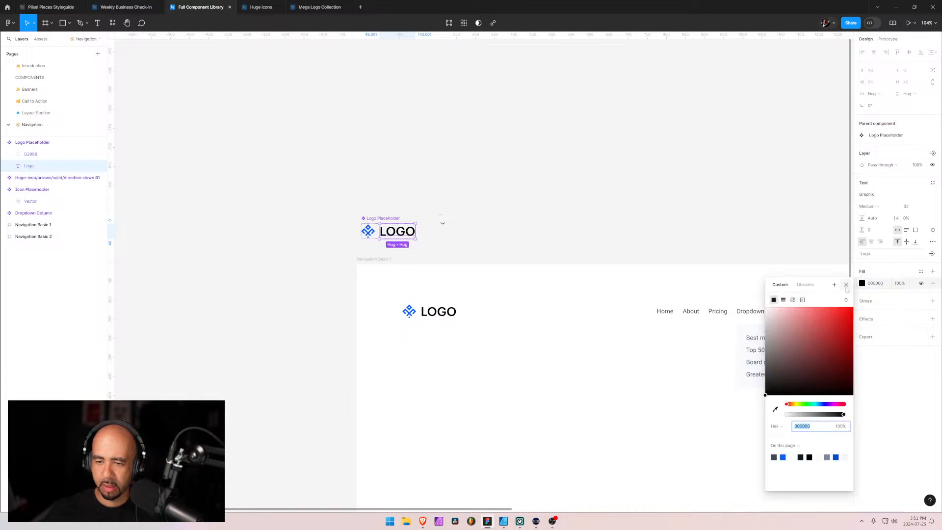
pyautogui.click(804, 285)
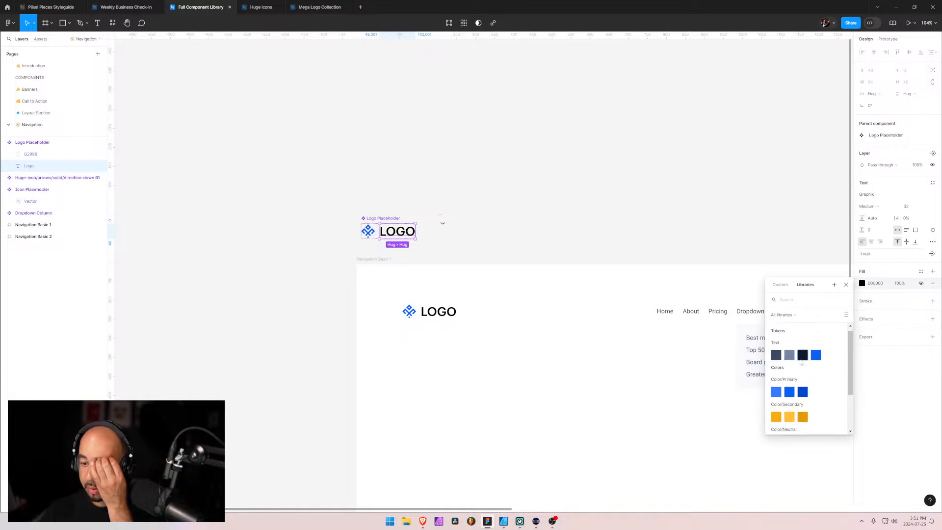
pyautogui.scroll(-3, 801, 361)
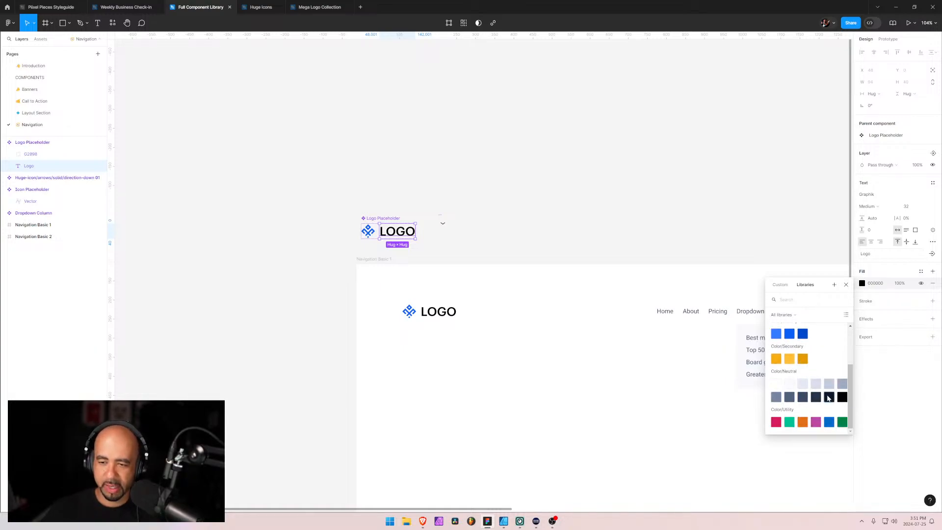
pyautogui.click(827, 399)
pyautogui.click(689, 256)
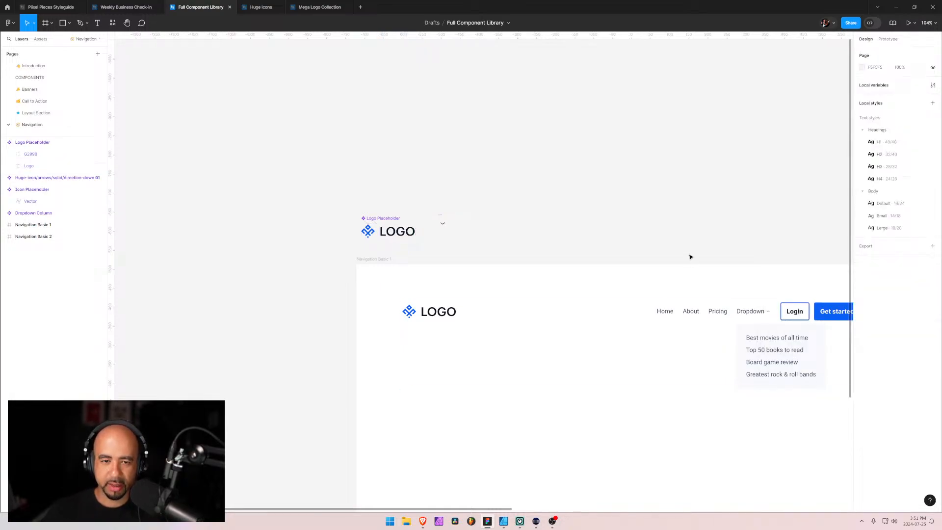
# Return to the Navigation Basic 2 frame and review the selection colors of its group and of the whole frame
pyautogui.moveTo(662, 397); pyautogui.dragTo(358, 305)
pyautogui.moveTo(710, 346)
pyautogui.mouseDown()
pyautogui.moveTo(390, 325)
pyautogui.moveTo(591, 365)
pyautogui.moveTo(780, 356)
pyautogui.moveTo(620, 348)
pyautogui.moveTo(702, 353)
pyautogui.mouseUp()
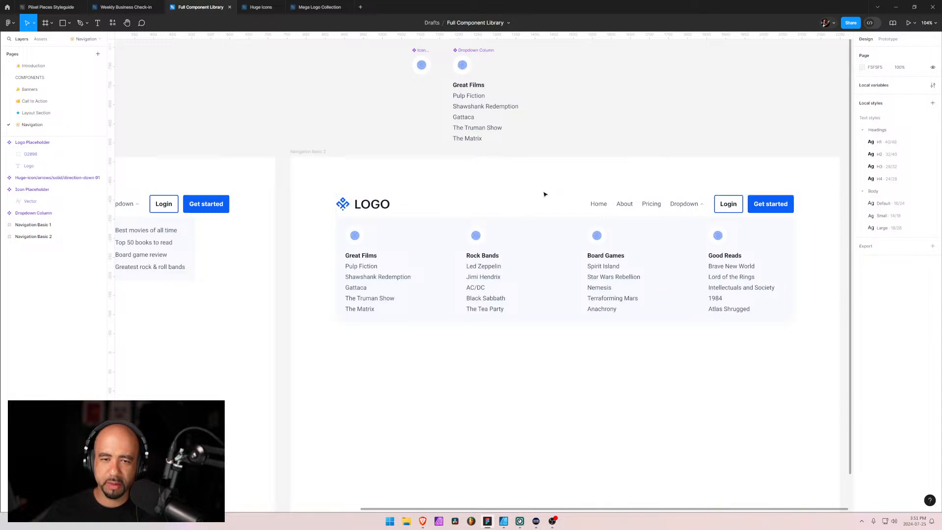
pyautogui.click(535, 207)
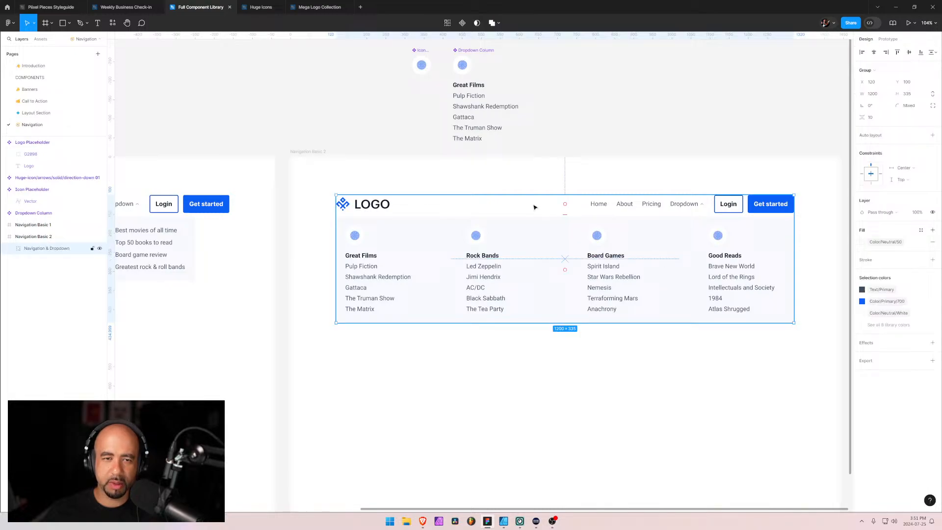
pyautogui.click(314, 167)
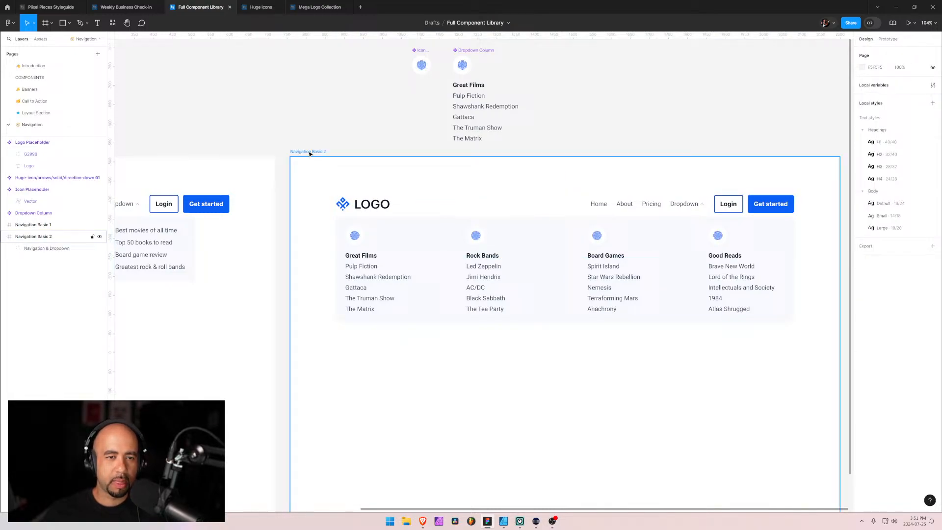
pyautogui.click(33, 236)
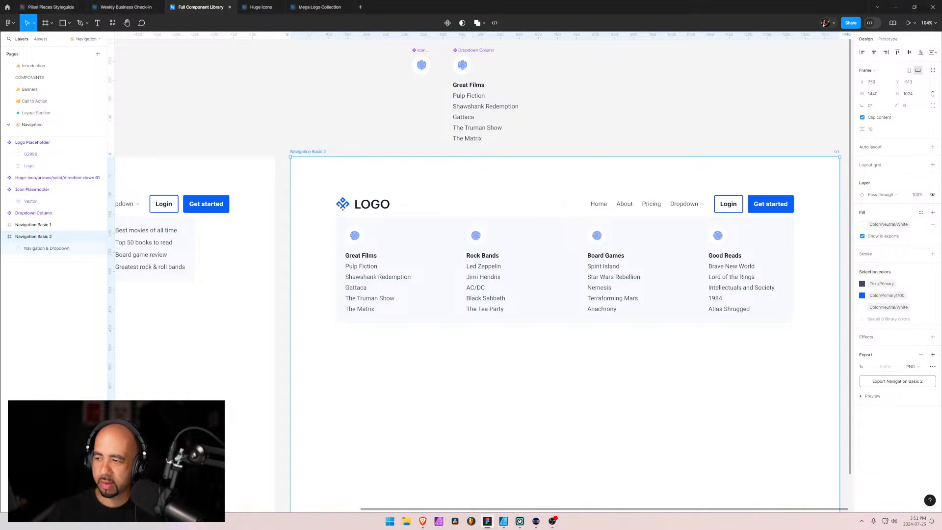
# Switch to the Webflow browser window and open the CMS collections of the Piixel Pieces site
pyautogui.hotkey('alt', 'Tab')
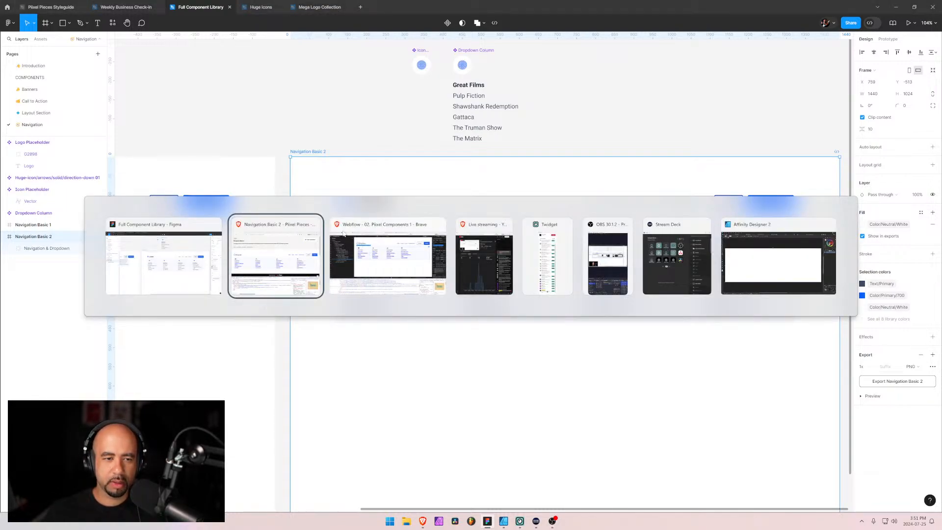
pyautogui.hotkey('alt', 'Tab')
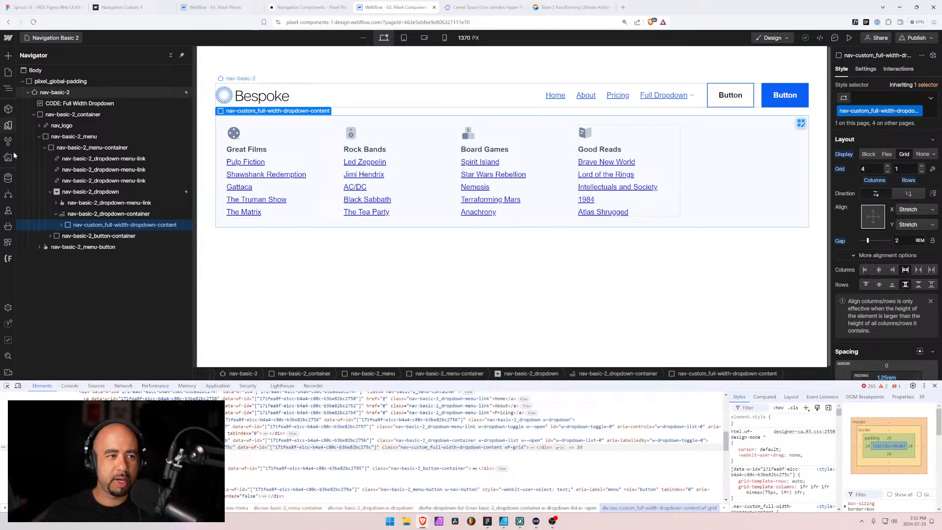
pyautogui.click(8, 177)
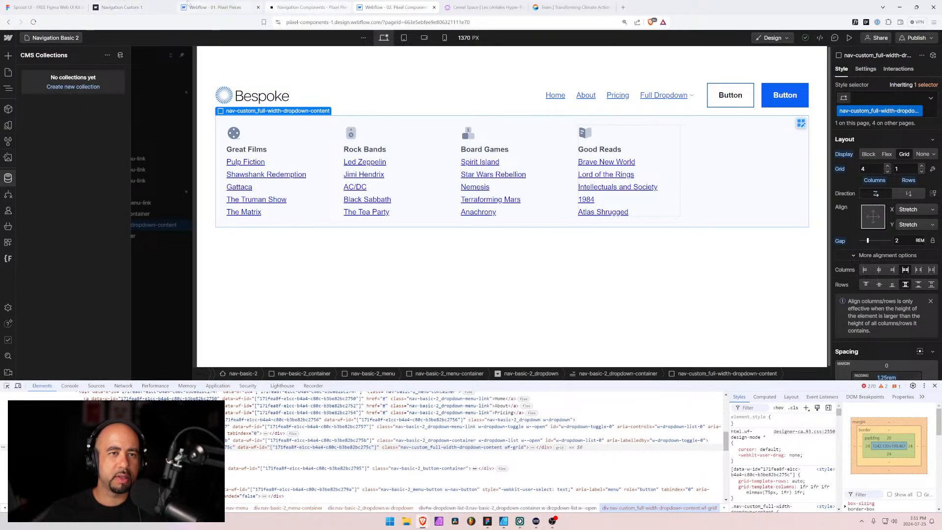
pyautogui.click(216, 7)
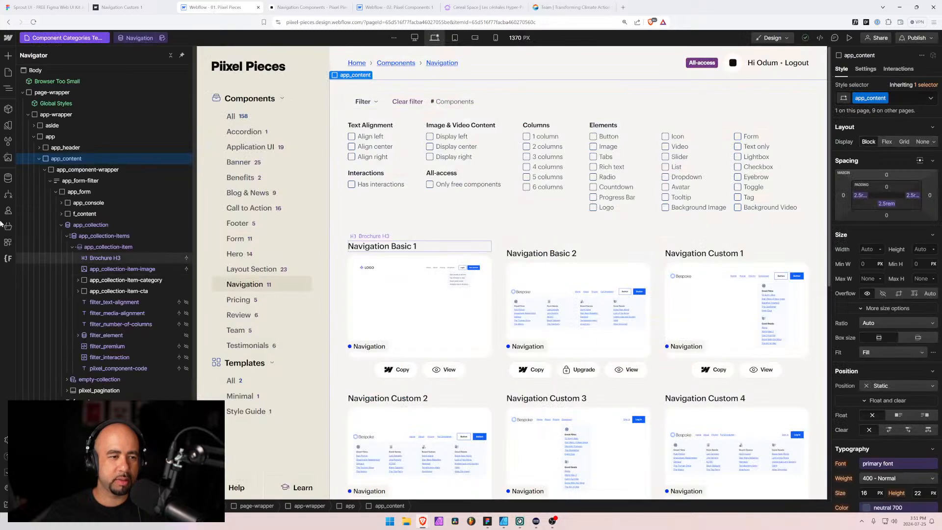
pyautogui.click(8, 177)
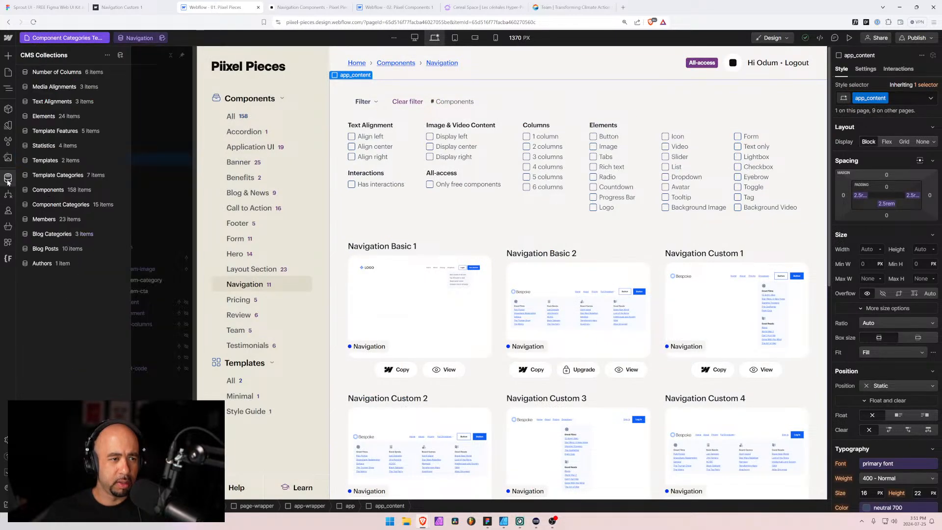
pyautogui.click(42, 204)
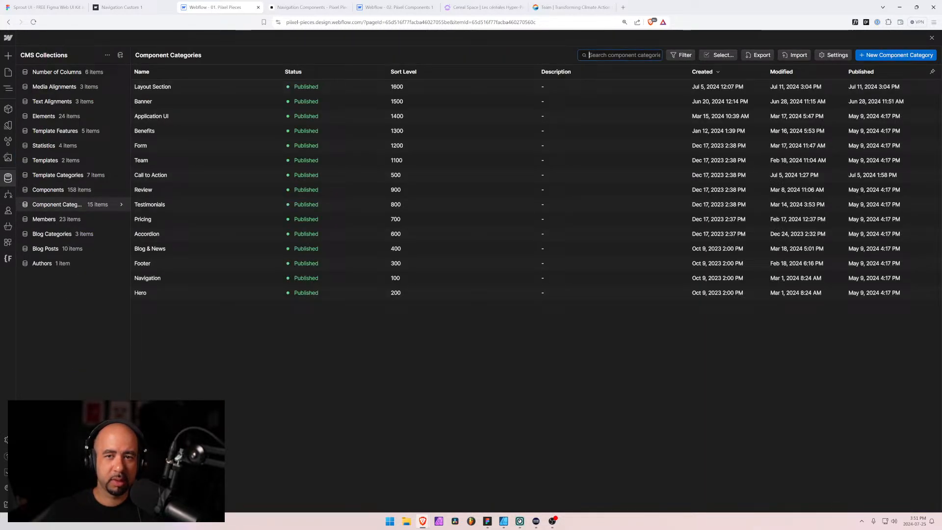
pyautogui.click(620, 55)
pyautogui.write('nav')
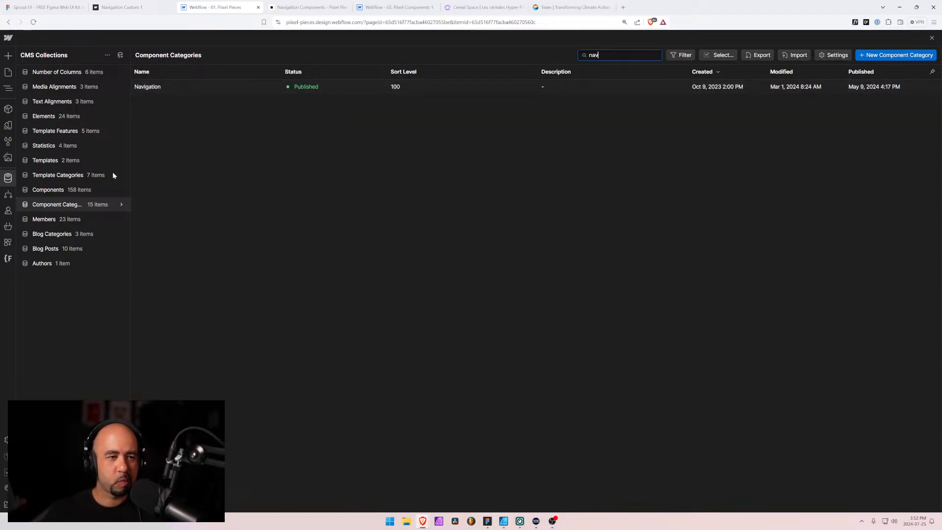
# Search the Components collection for "naviga" and open the Navigation Basic 2 item at its Thumbnail field
pyautogui.click(87, 191)
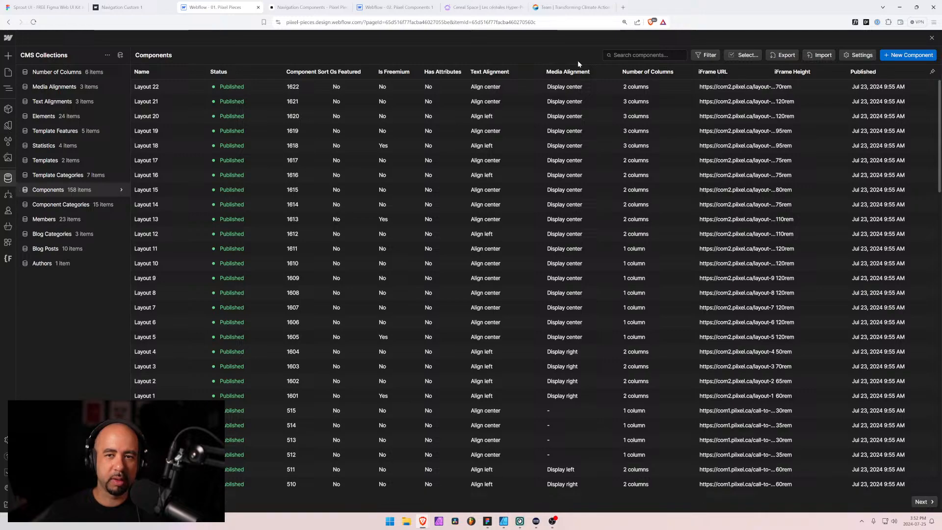
pyautogui.write('naviga')
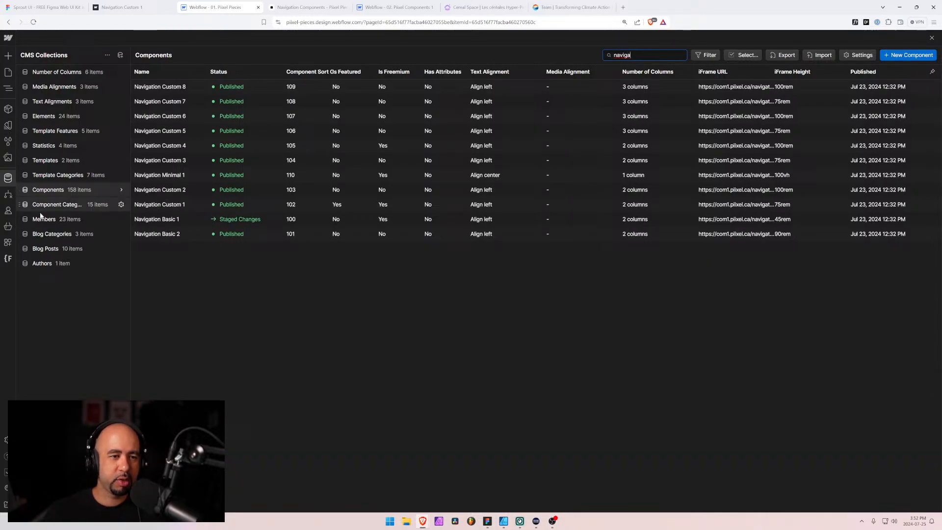
pyautogui.click(178, 234)
pyautogui.scroll(-3, 277, 300)
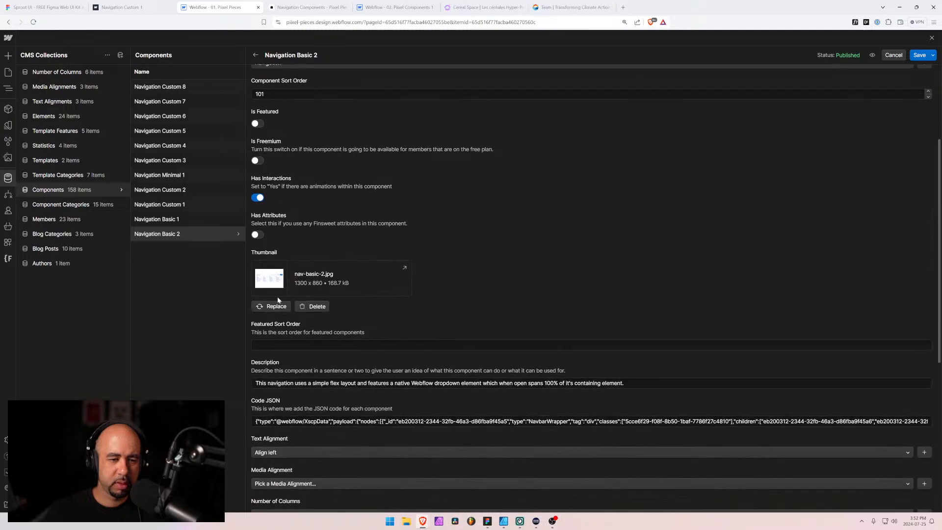
# Replace the Navigation Basic 2 item's thumbnail with the nav-basic-2 PNG from the Desktop and save the item
pyautogui.click(275, 305)
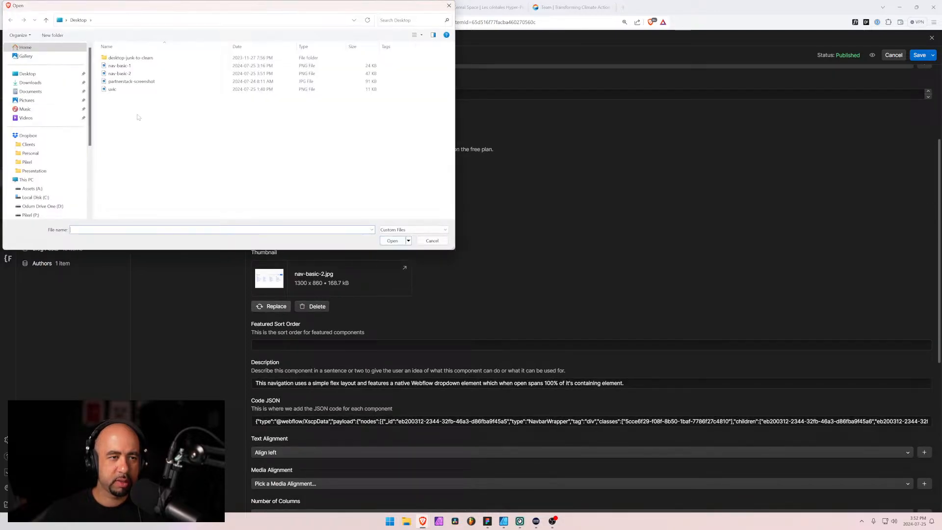
pyautogui.click(135, 76)
pyautogui.click(393, 240)
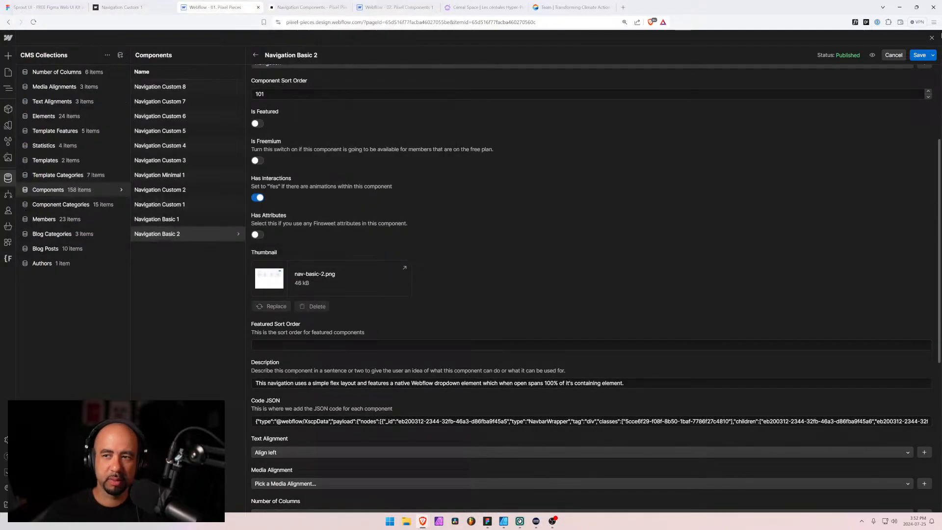
pyautogui.click(924, 56)
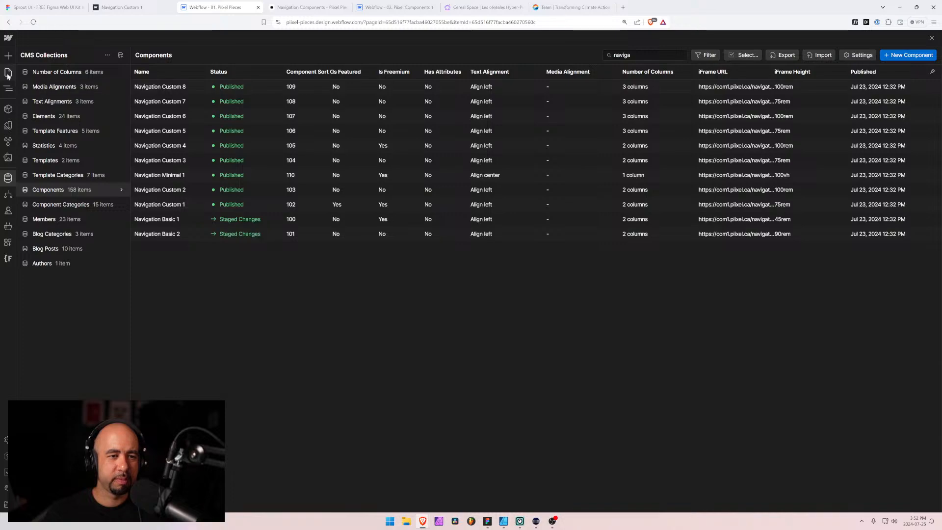
# Go back to the Navigation category page and preview it widened to 2016 px to examine the component thumbnails
pyautogui.click(8, 73)
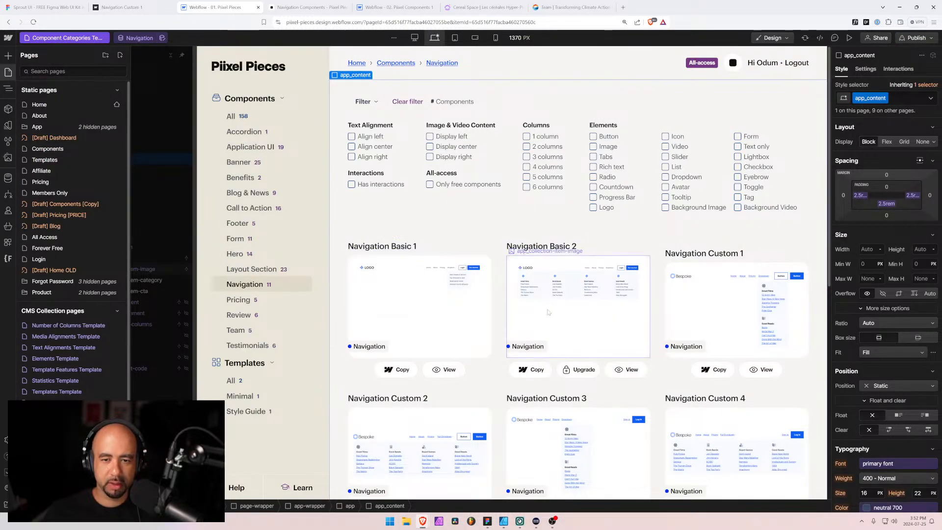
pyautogui.click(500, 294)
pyautogui.press('z')
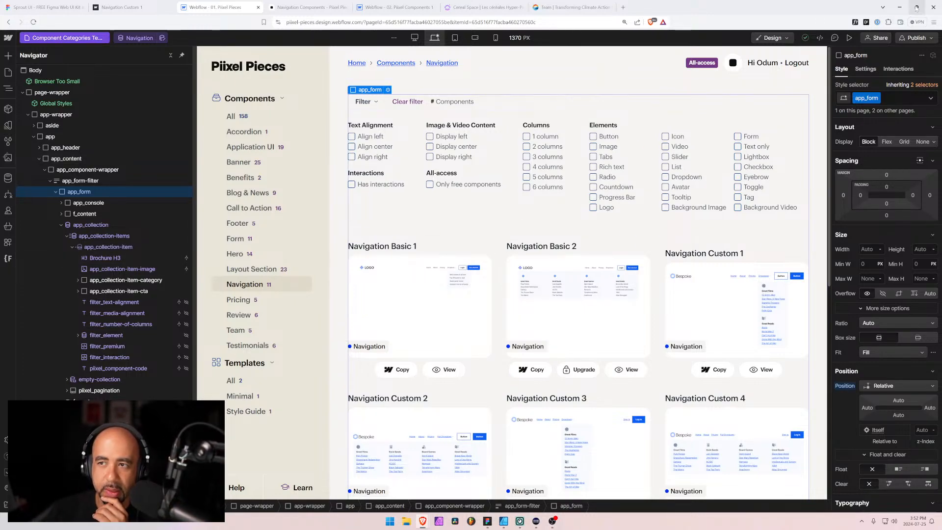
pyautogui.click(847, 39)
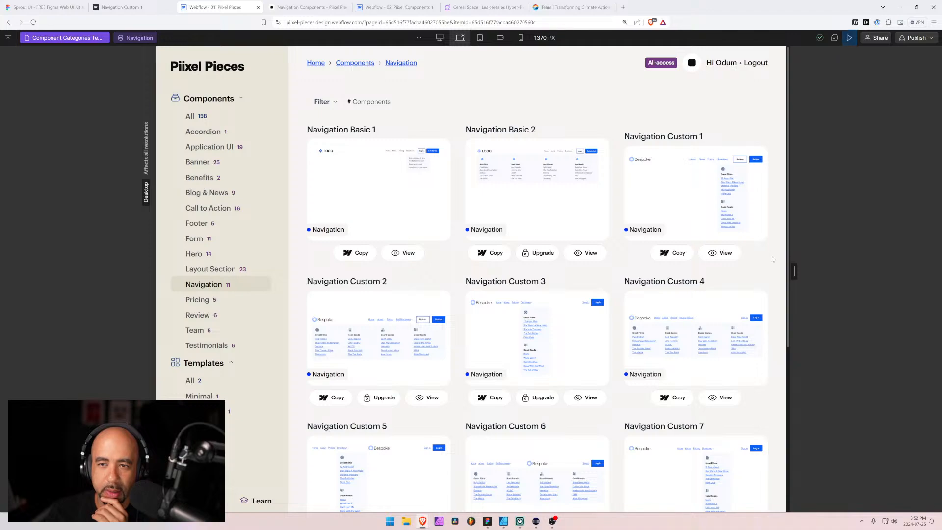
pyautogui.moveTo(795, 264); pyautogui.dragTo(940, 272)
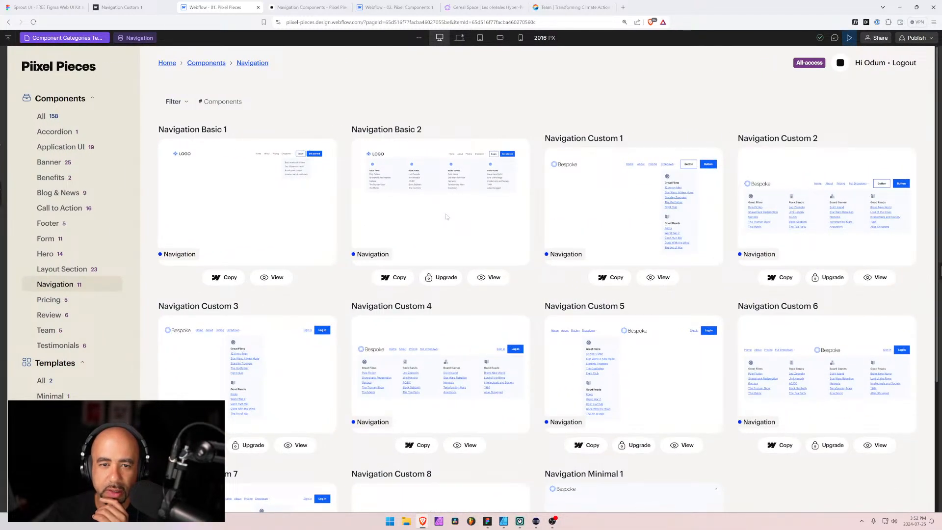
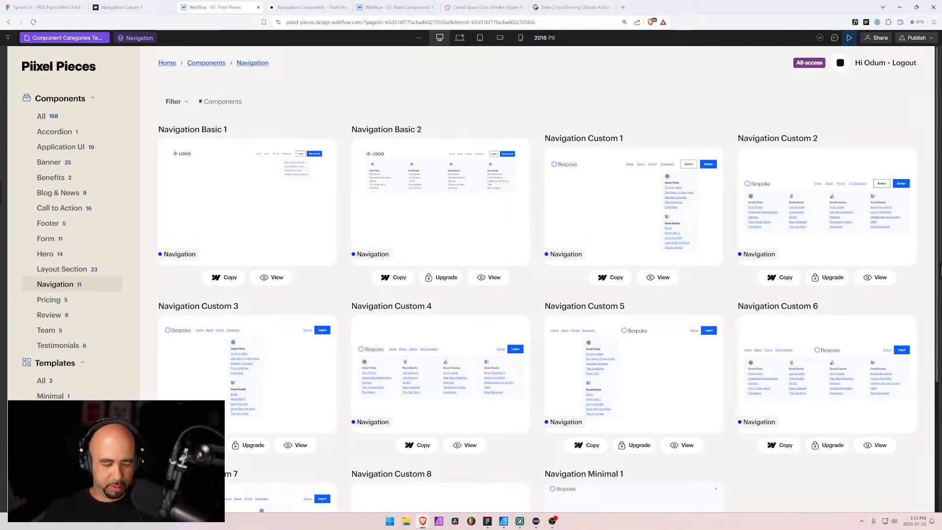
# Switch to the Mega Logo Collection file in Figma and pick the black starburst mark in the second-to-last row of transparent logos
pyautogui.hotkey('alt', 'Tab')
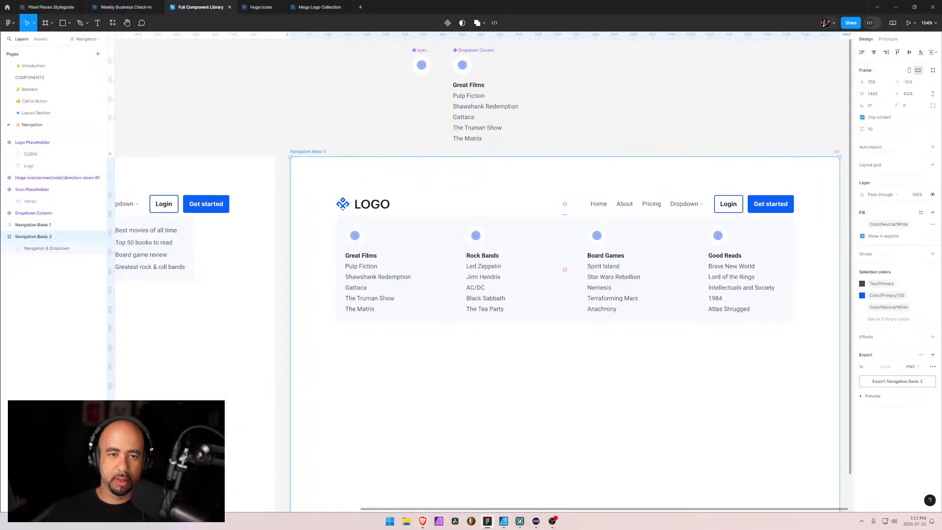
pyautogui.hotkey('alt', 'Tab')
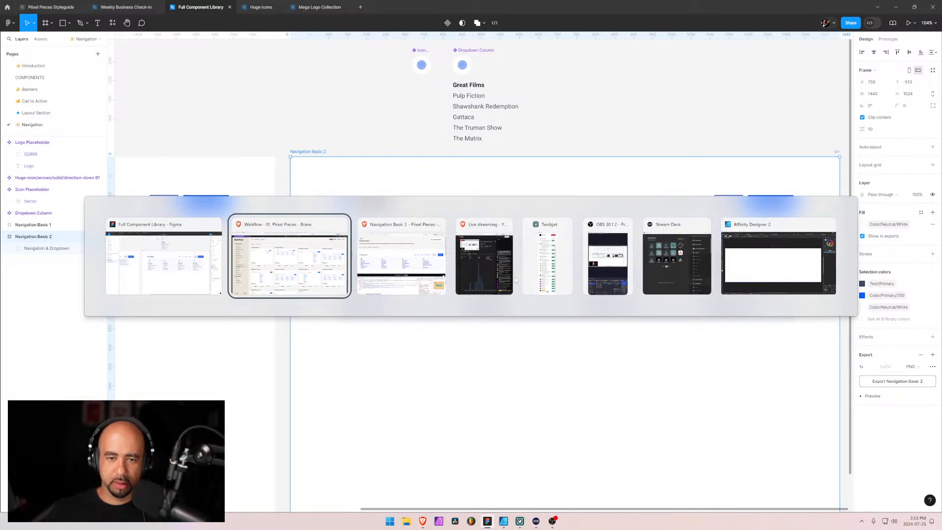
pyautogui.hotkey('alt', 'Tab')
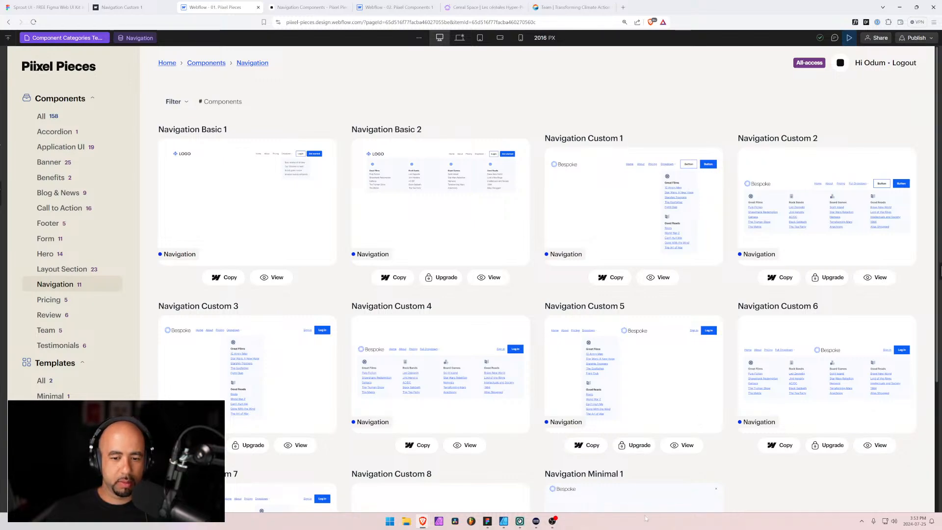
pyautogui.click(487, 521)
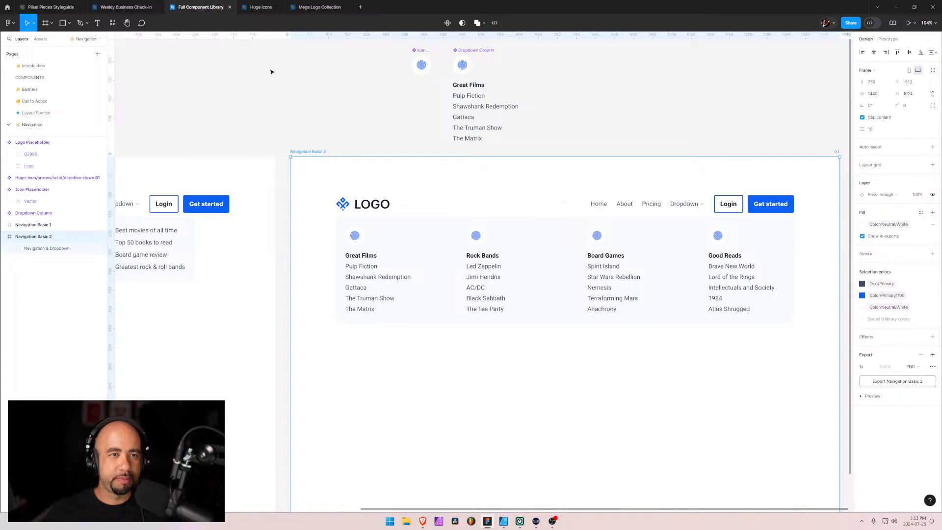
pyautogui.click(296, 6)
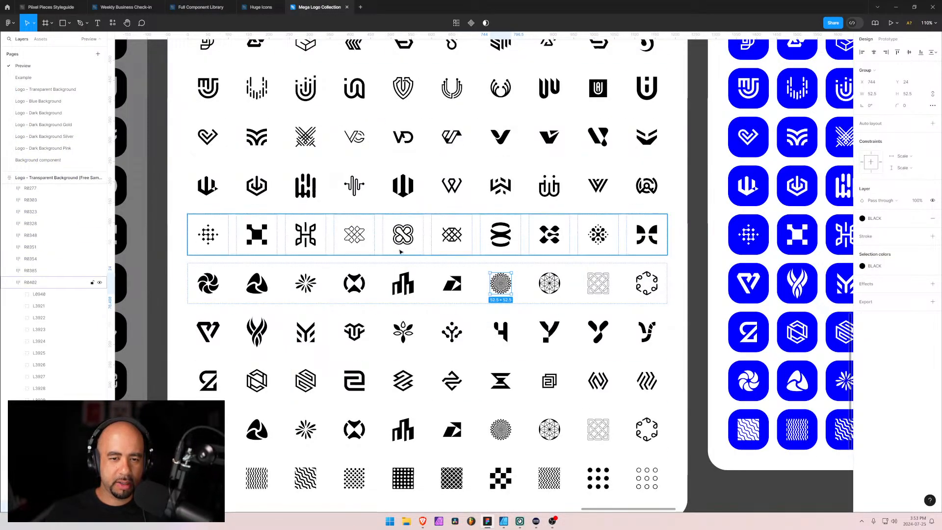
pyautogui.scroll(-3, 399, 237)
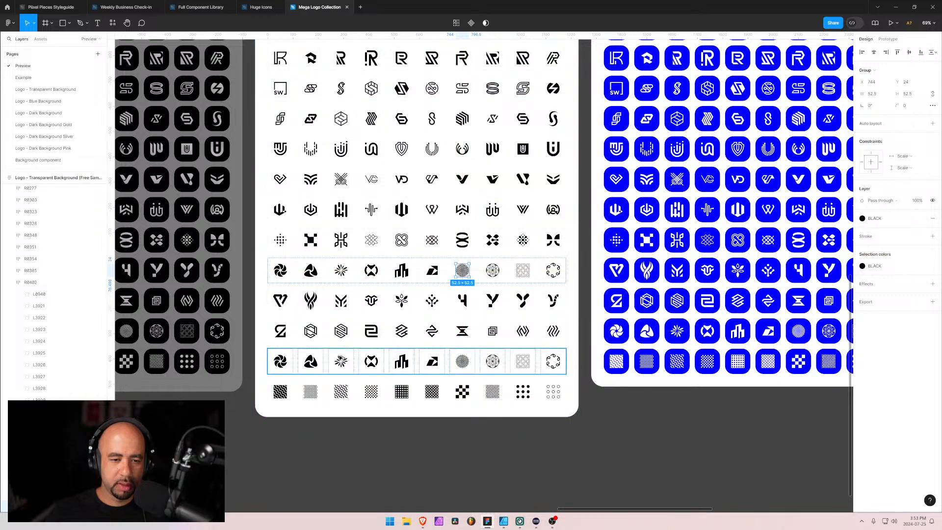
pyautogui.scroll(3, 483, 222)
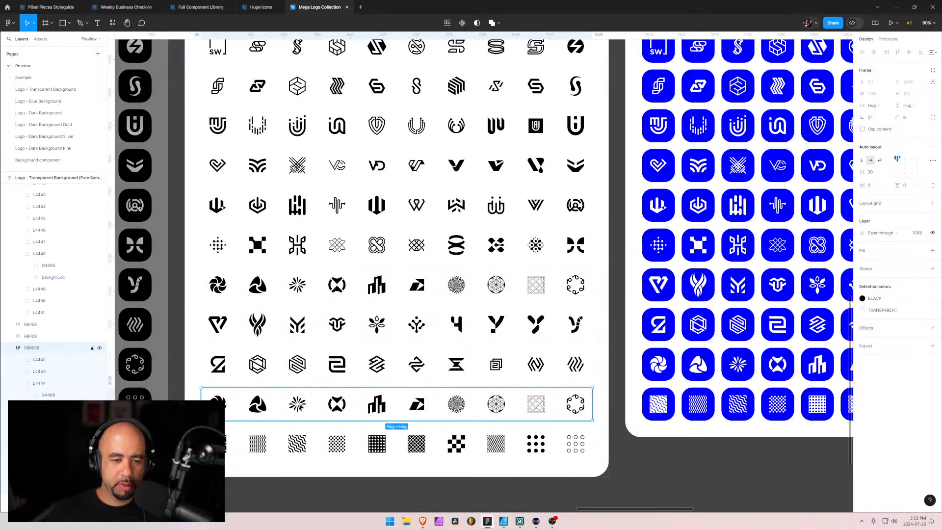
pyautogui.click(297, 404)
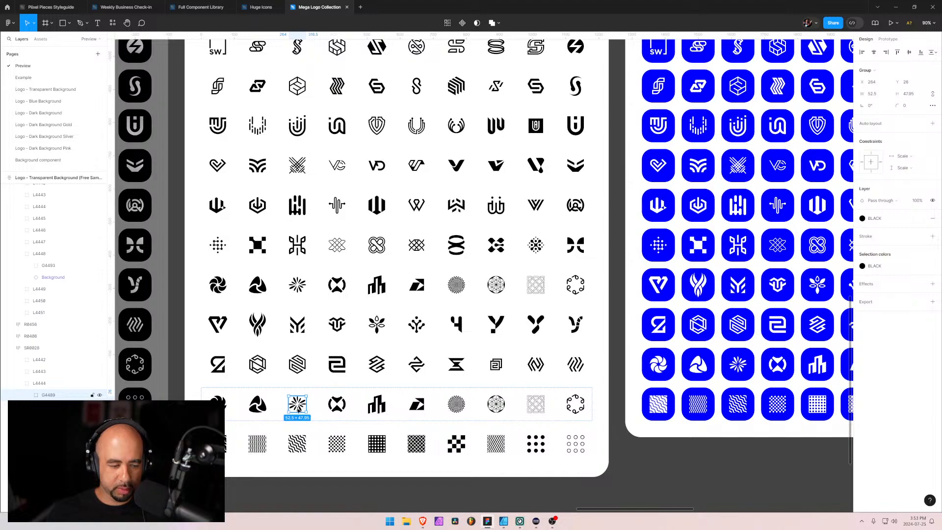
# Paste the starburst mark into the Logo Placeholder component on the Navigation page of the Full Component Library file
pyautogui.click(201, 6)
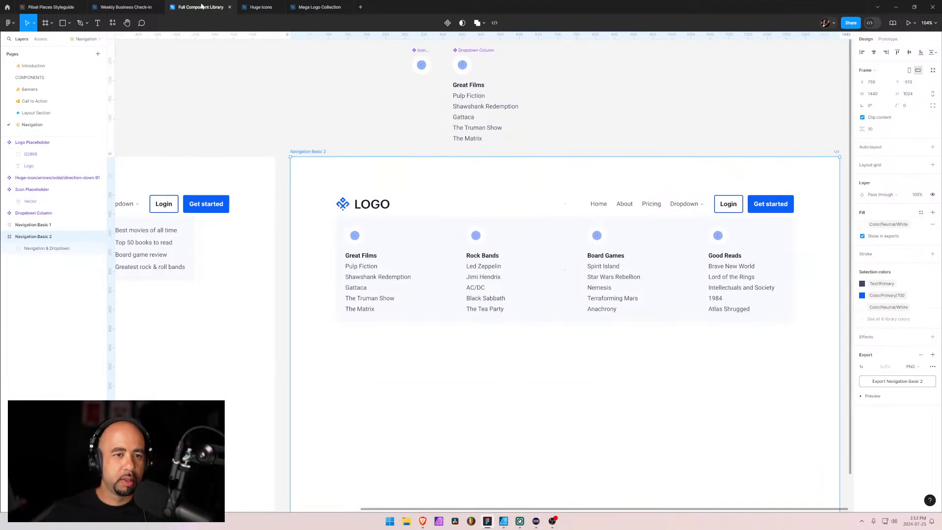
pyautogui.click(293, 143)
pyautogui.moveTo(228, 158); pyautogui.dragTo(631, 274)
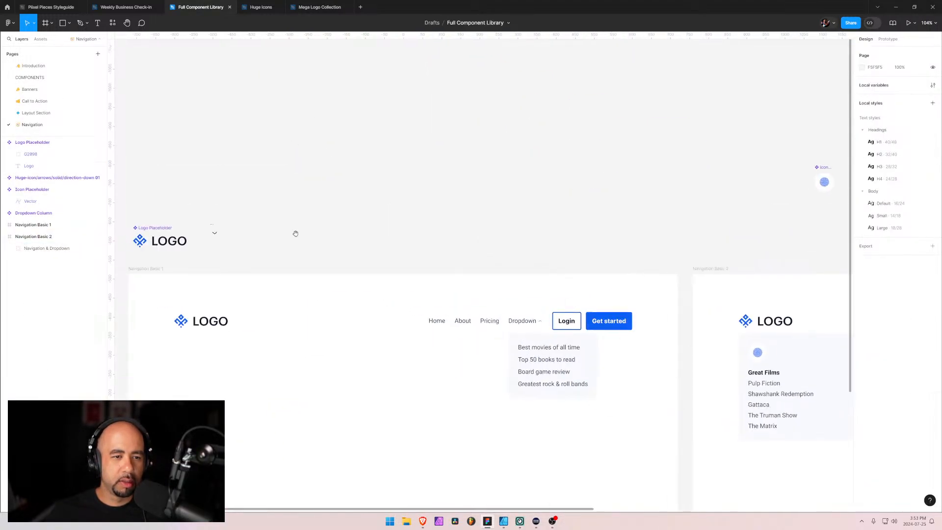
pyautogui.moveTo(224, 242); pyautogui.dragTo(495, 210)
pyautogui.doubleClick(415, 211)
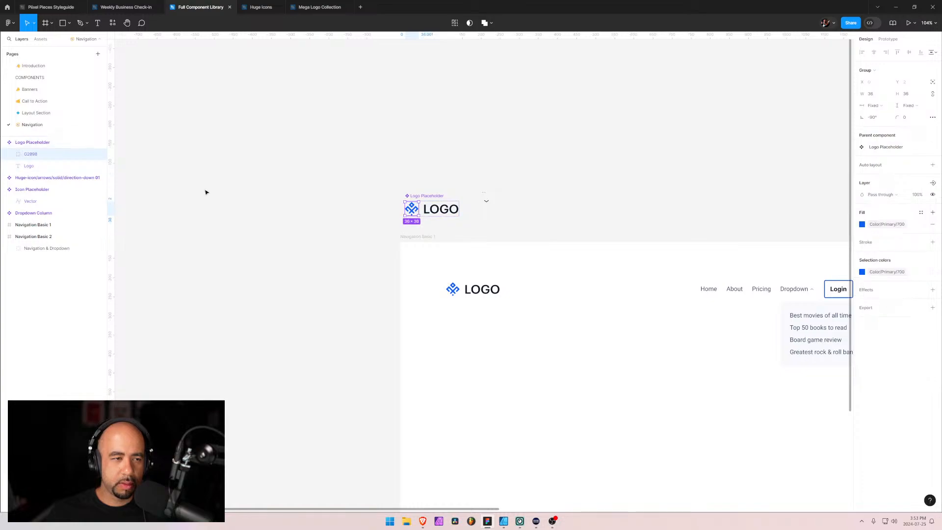
pyautogui.click(26, 146)
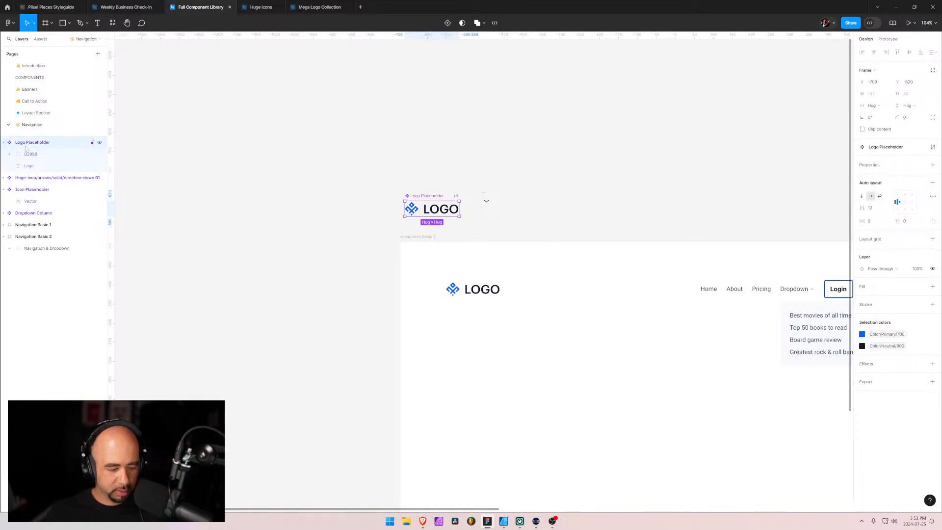
pyautogui.hotkey('ctrl', 'v')
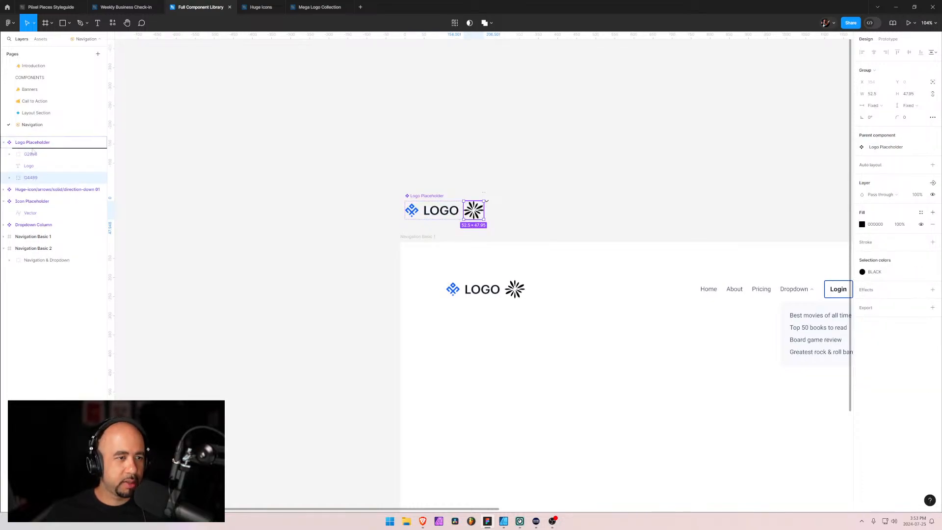
# Move the starburst mark ahead of the LOGO text in Logo Placeholder and delete the old blue diamond mark
pyautogui.moveTo(33, 150); pyautogui.dragTo(33, 149)
pyautogui.click(34, 168)
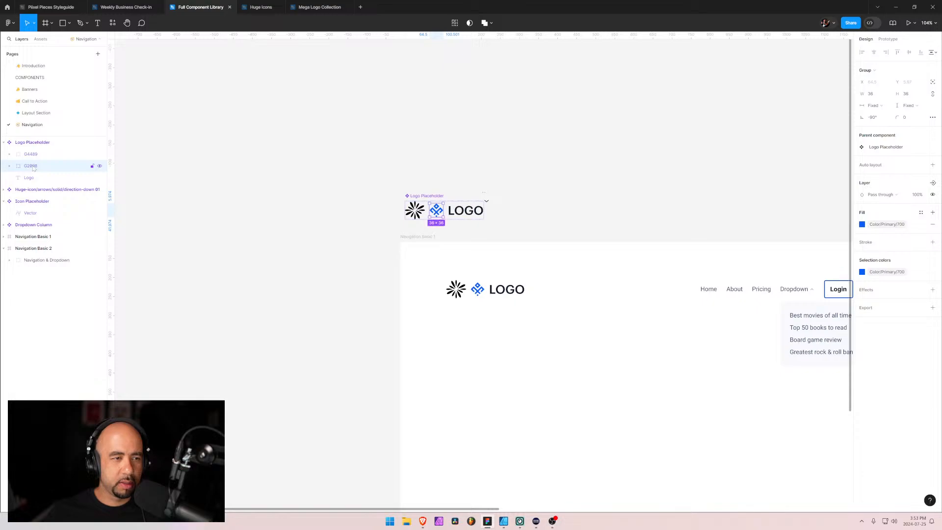
pyautogui.press('Delete')
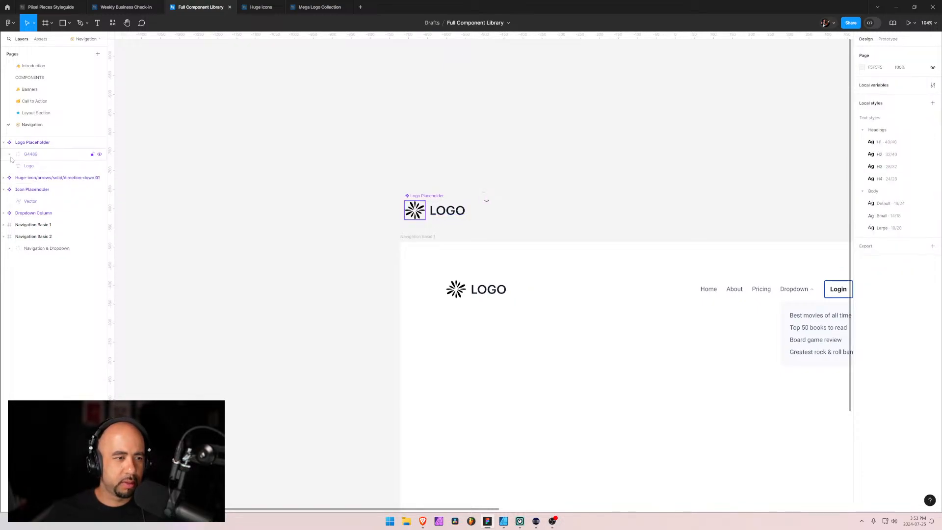
# Set the starburst mark's width to 45 in the Logo Placeholder component
pyautogui.click(19, 156)
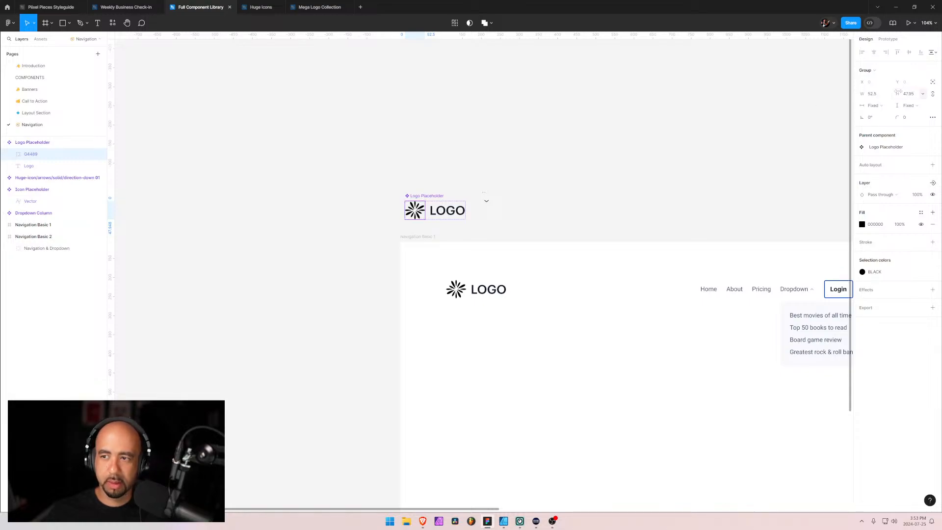
pyautogui.click(873, 93)
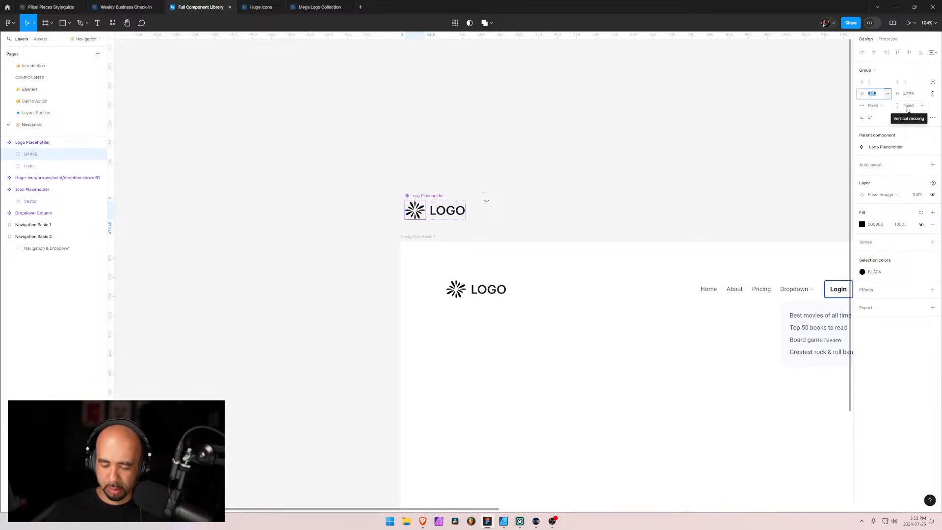
pyautogui.write('45')
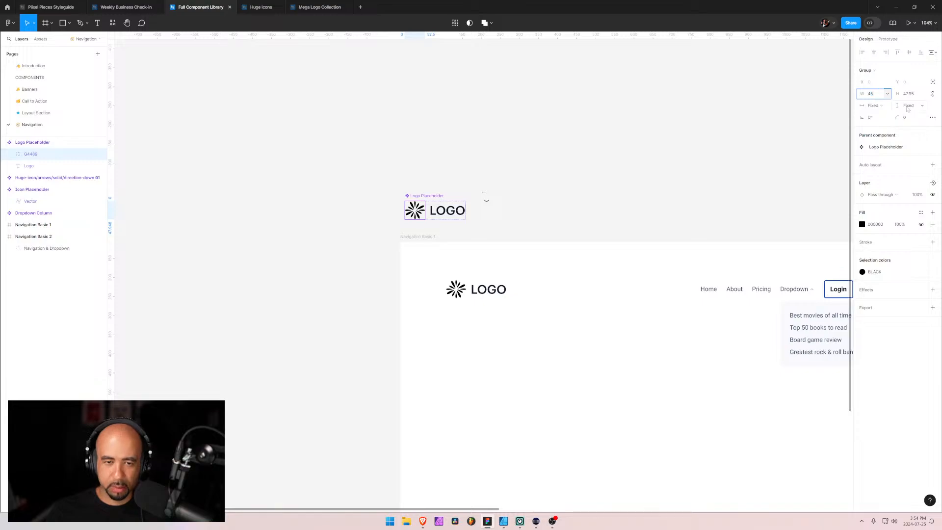
pyautogui.press('Return')
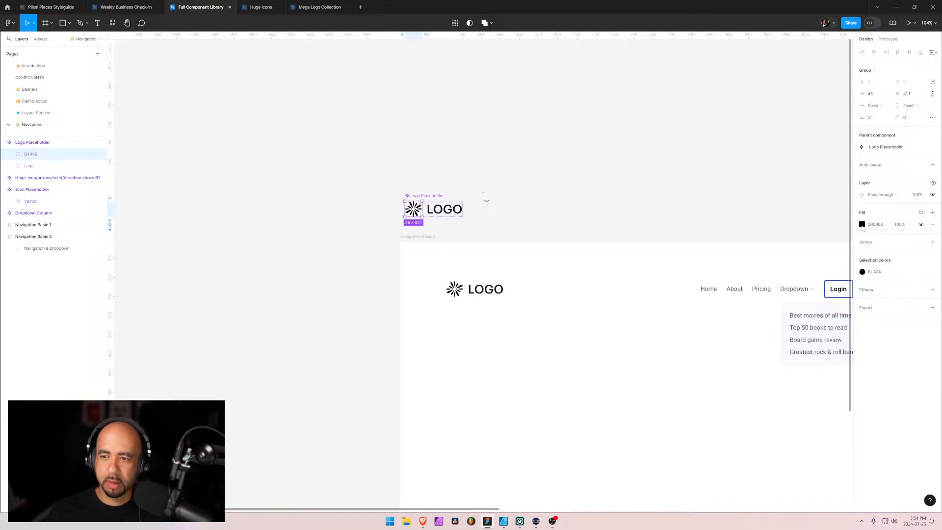
# Recolor the starburst mark with the library color Color/Primary/700 and deselect it
pyautogui.click(865, 271)
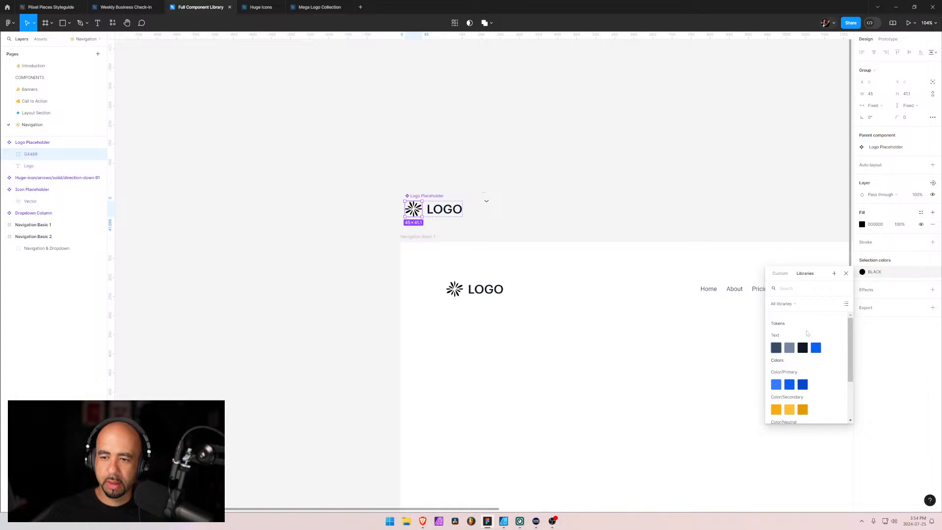
pyautogui.click(789, 384)
pyautogui.press('Escape')
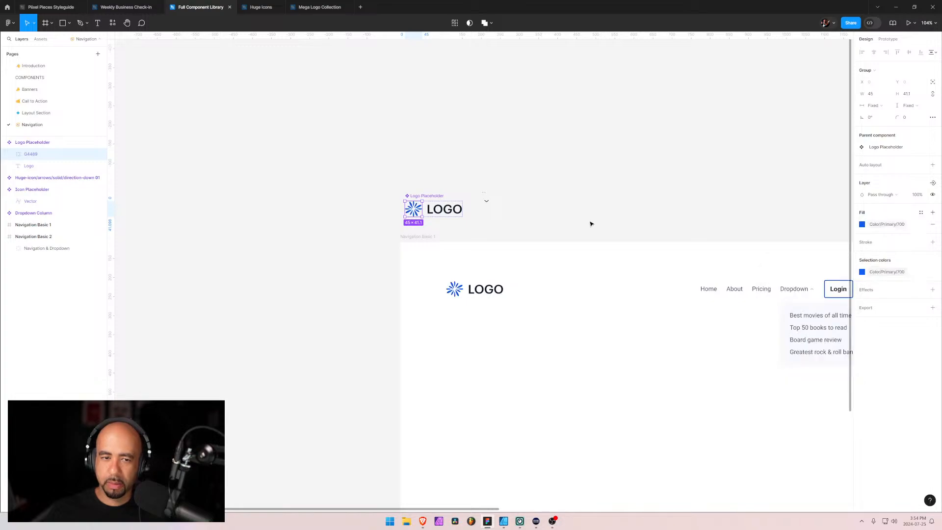
pyautogui.click(593, 223)
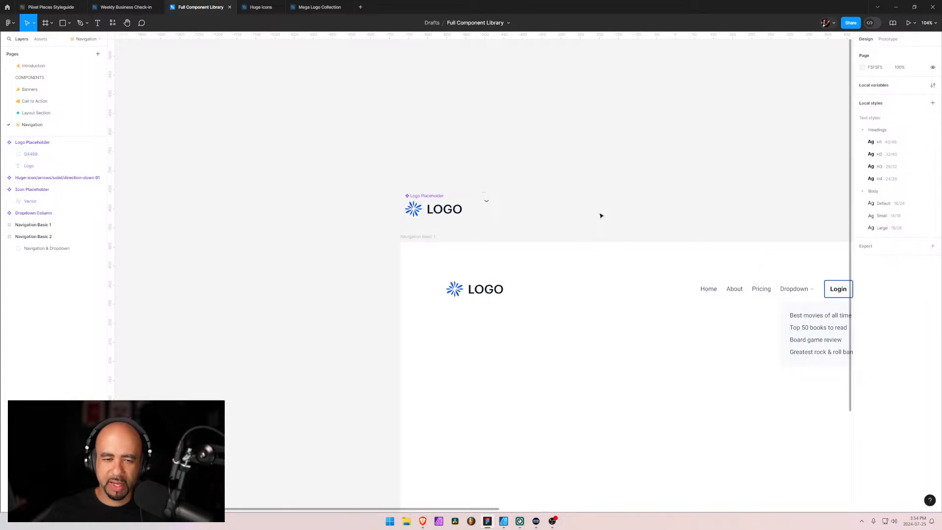
# Check the Webflow Navigation thumbnails again, then look through the transparent logos in the Mega Logo Collection file for other marks
pyautogui.hotkey('alt', 'Tab')
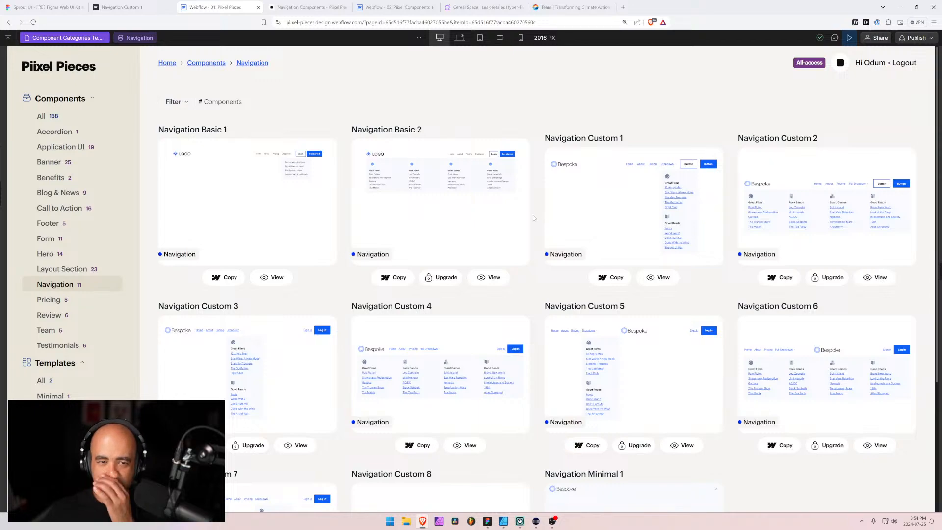
pyautogui.hotkey('alt', 'Tab')
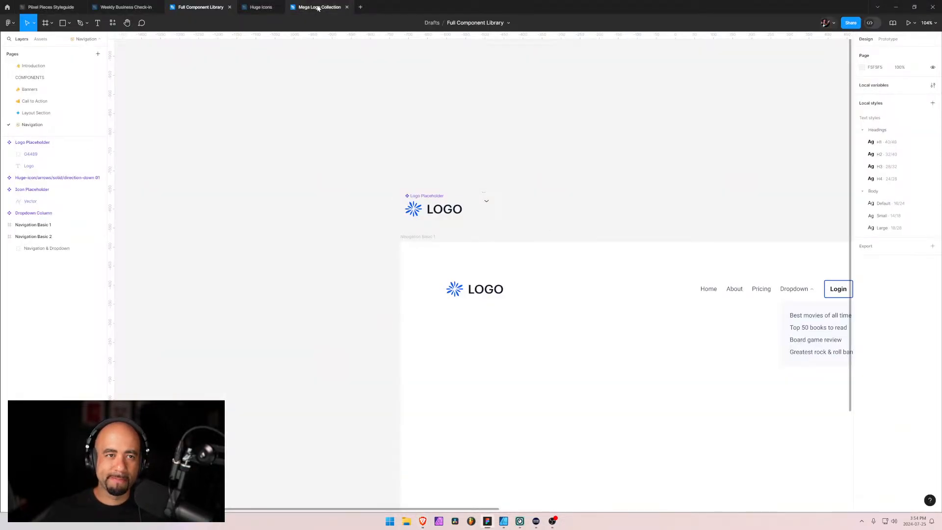
pyautogui.click(318, 8)
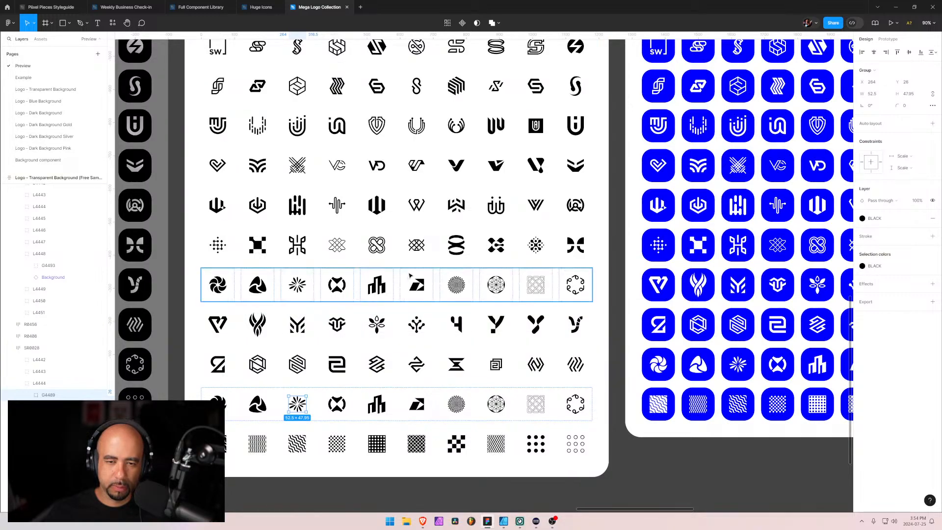
pyautogui.scroll(1, 410, 284)
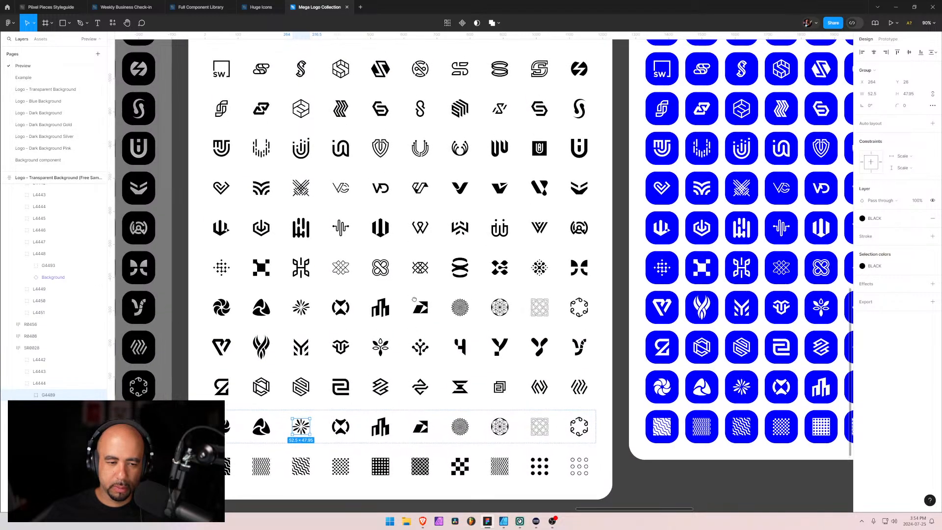
pyautogui.scroll(3, 436, 314)
pyautogui.hscroll(-1, 436, 313)
pyautogui.scroll(3, 436, 314)
pyautogui.hscroll(1, 436, 314)
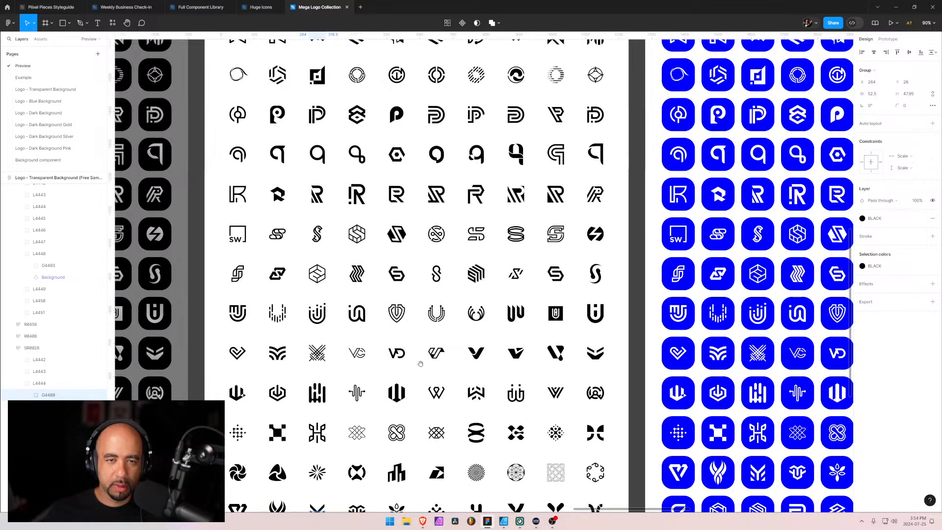
# Look through the recently viewed Figma files and glance at the Webflow Navigation page again
pyautogui.click(7, 7)
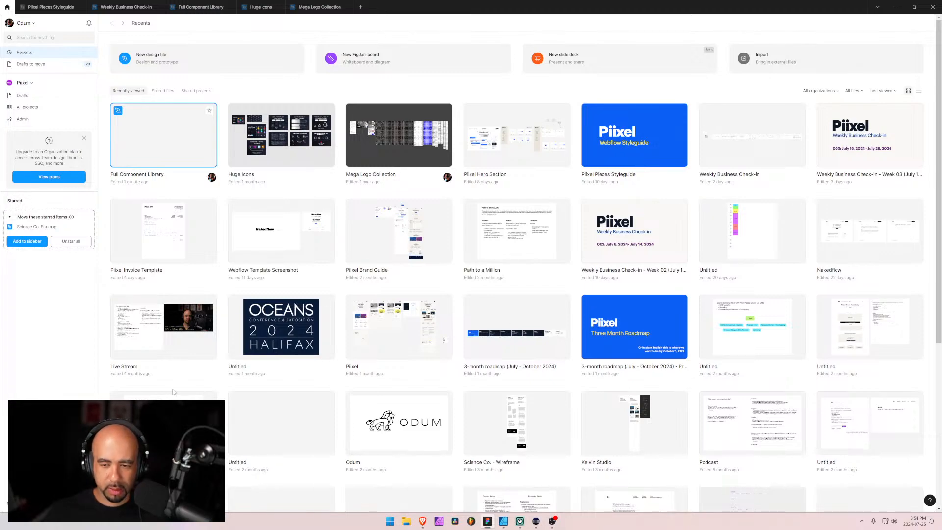
pyautogui.scroll(-5, 174, 392)
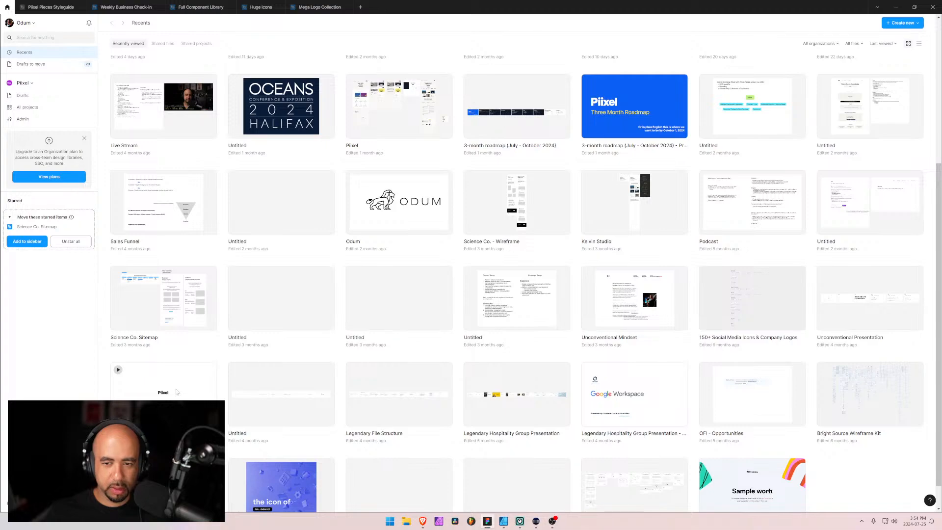
pyautogui.scroll(5, 176, 391)
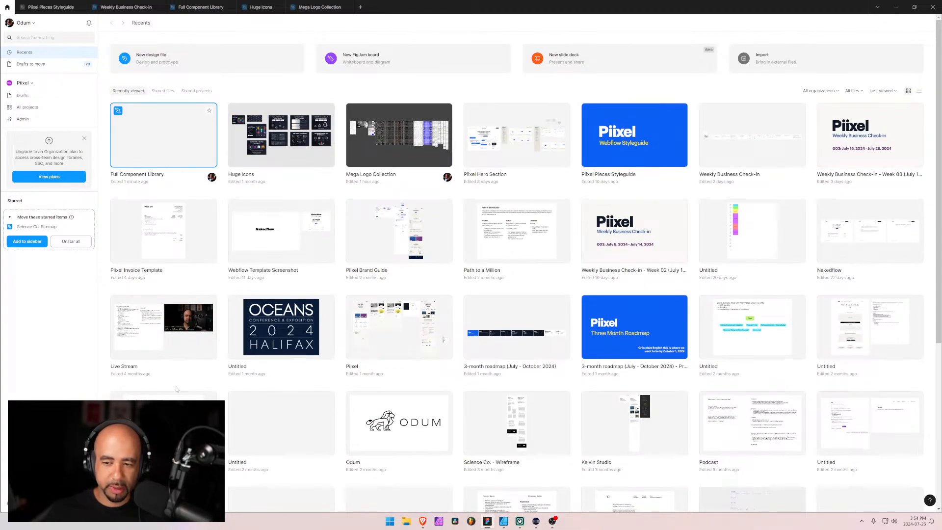
pyautogui.hotkey('alt', 'Tab')
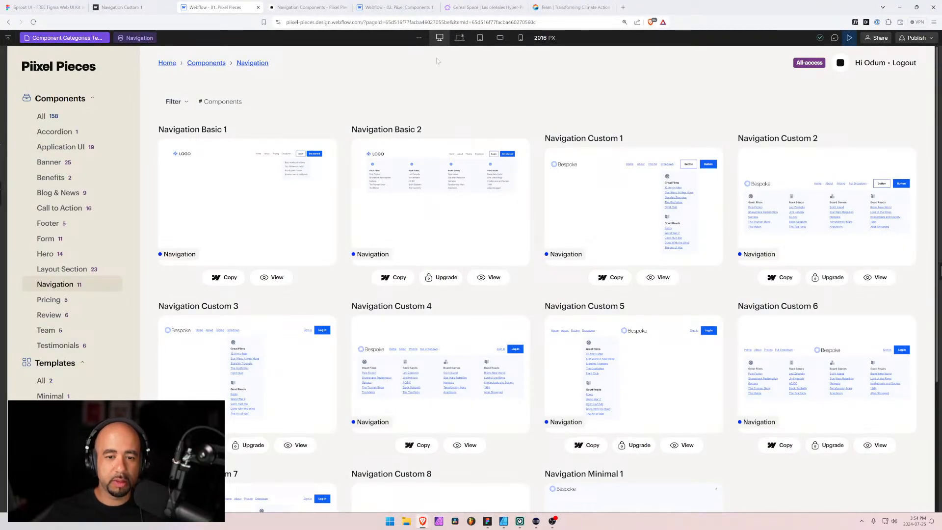
pyautogui.hotkey('alt', 'Tab')
# Switch to the Mega Logo Collection file in Figma and look through the transparent-background logo samples for a replacement mark
pyautogui.moveTo(235, 10)
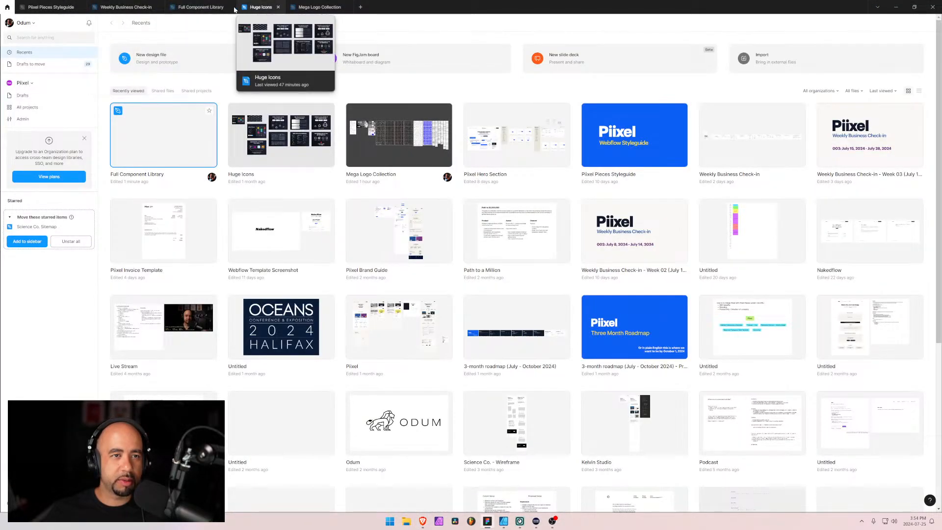
pyautogui.click(201, 7)
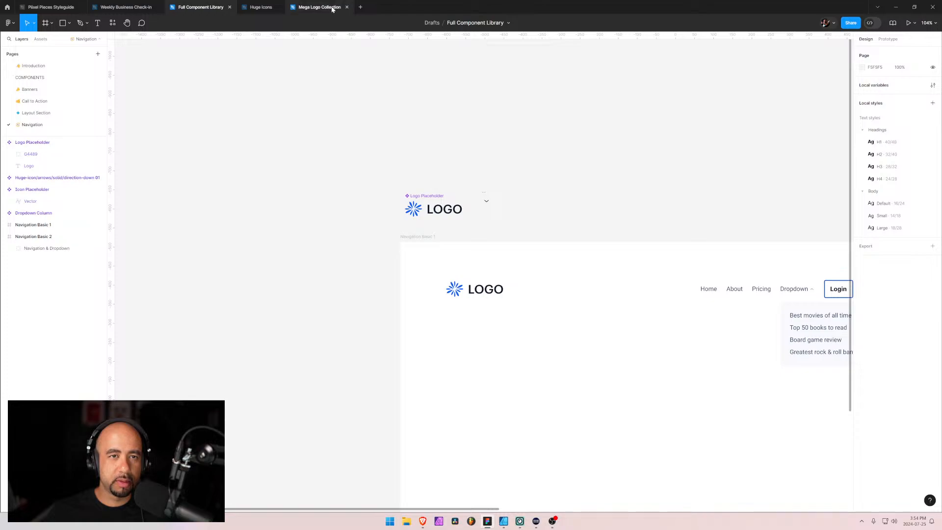
pyautogui.click(319, 7)
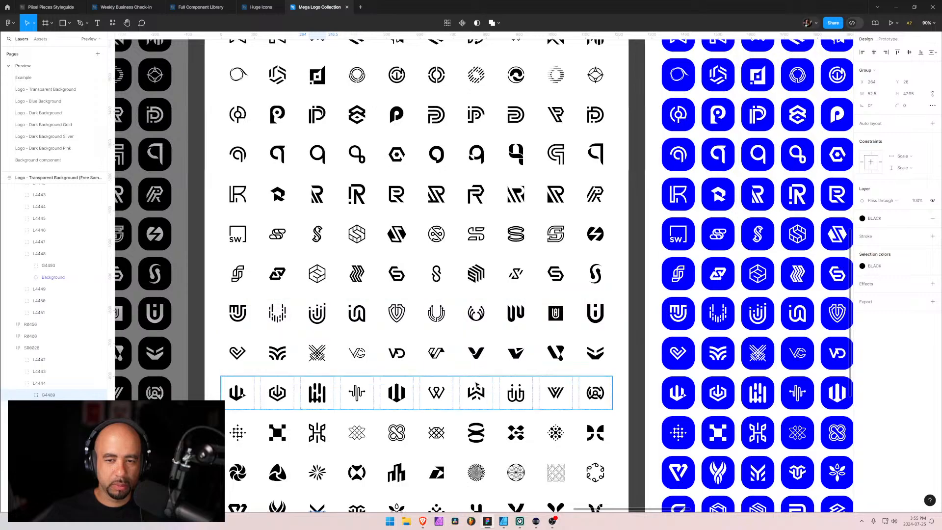
pyautogui.moveTo(455, 381)
pyautogui.mouseDown()
pyautogui.moveTo(443, 275)
pyautogui.moveTo(447, 200)
pyautogui.moveTo(463, 382)
pyautogui.mouseUp()
pyautogui.moveTo(454, 256); pyautogui.dragTo(468, 410)
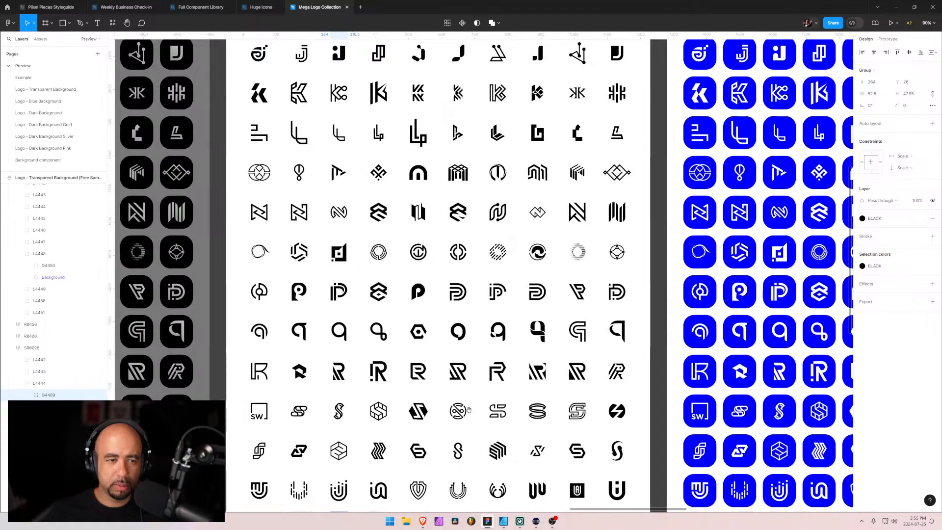
pyautogui.moveTo(402, 231); pyautogui.dragTo(375, 350)
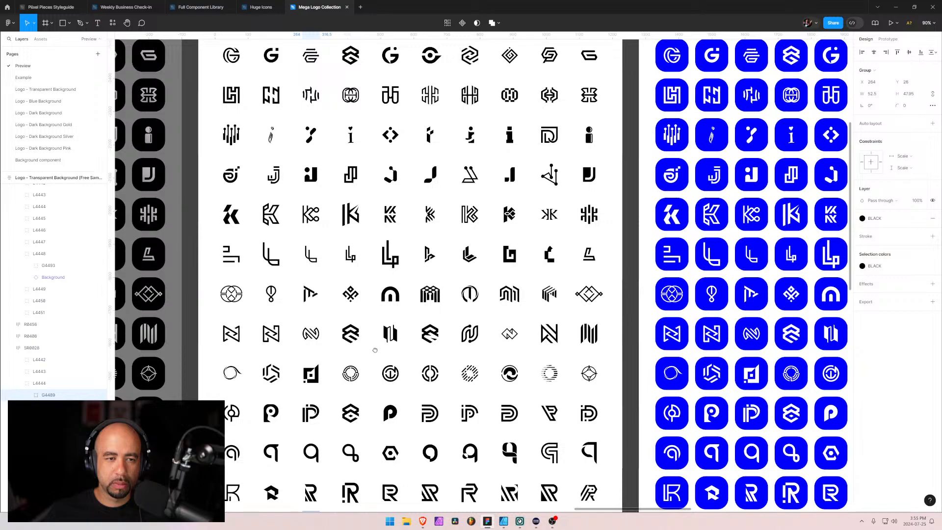
pyautogui.scroll(5, 374, 350)
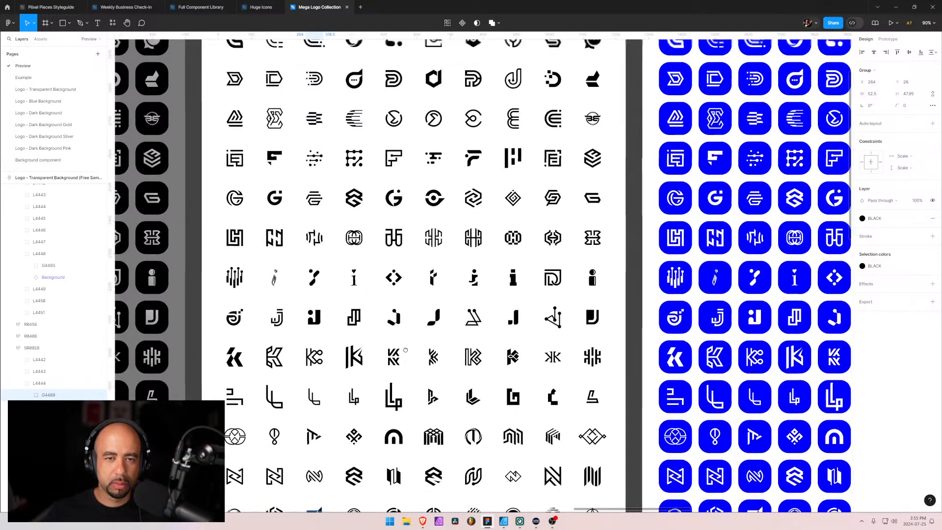
pyautogui.scroll(1, 405, 349)
pyautogui.scroll(2, 405, 357)
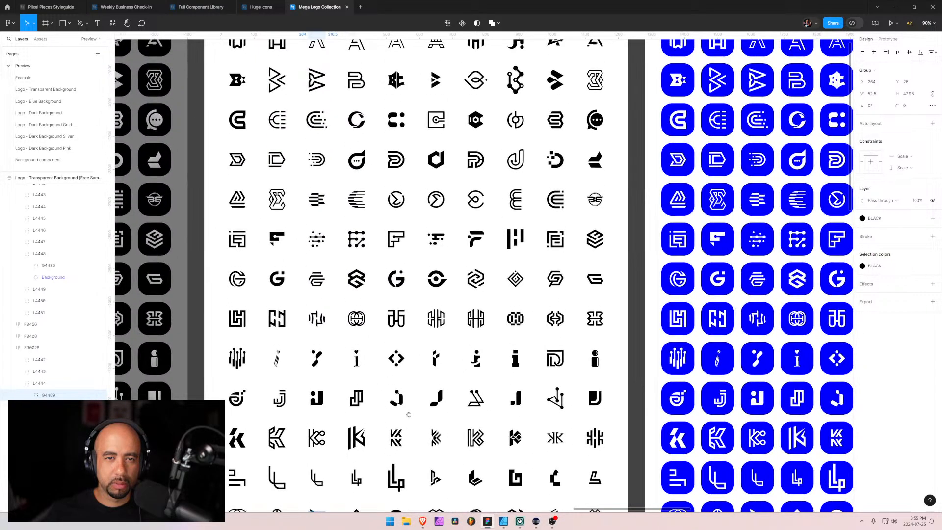
pyautogui.scroll(4, 415, 347)
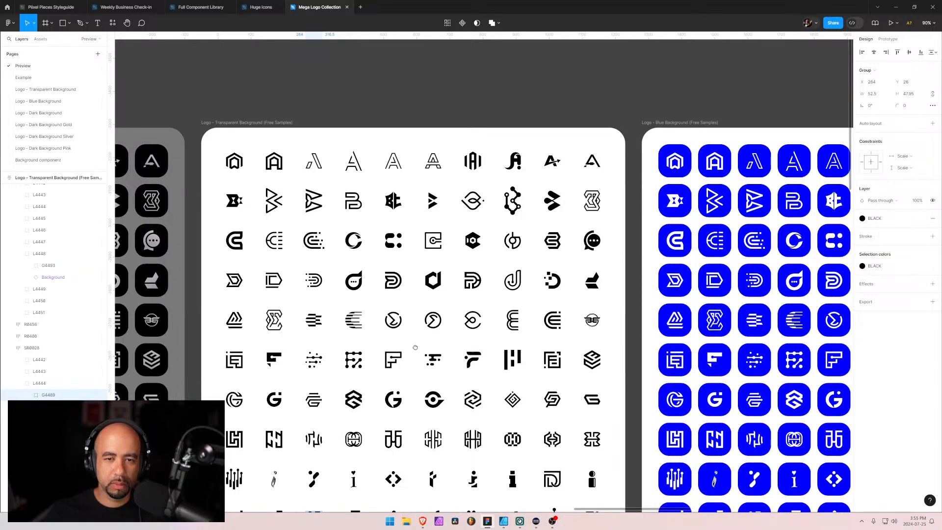
pyautogui.moveTo(415, 348); pyautogui.dragTo(433, 274)
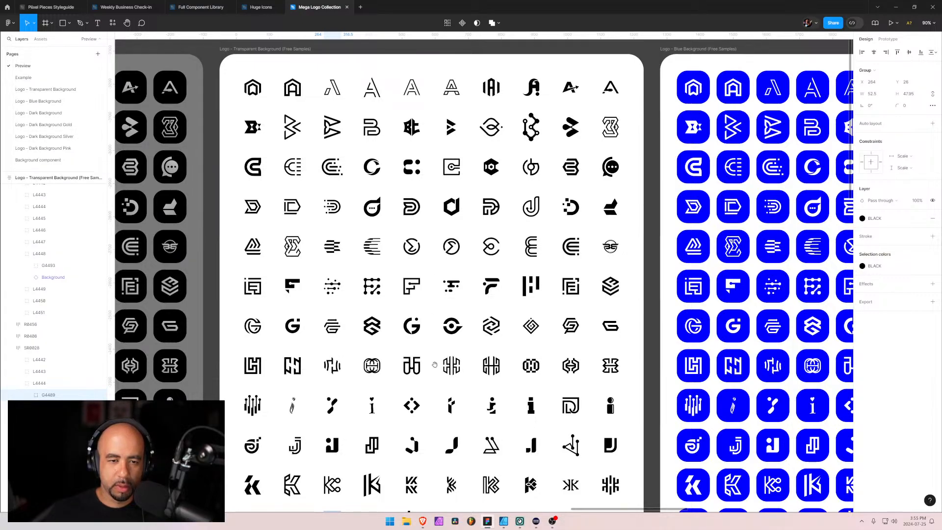
pyautogui.moveTo(435, 364); pyautogui.dragTo(449, 279)
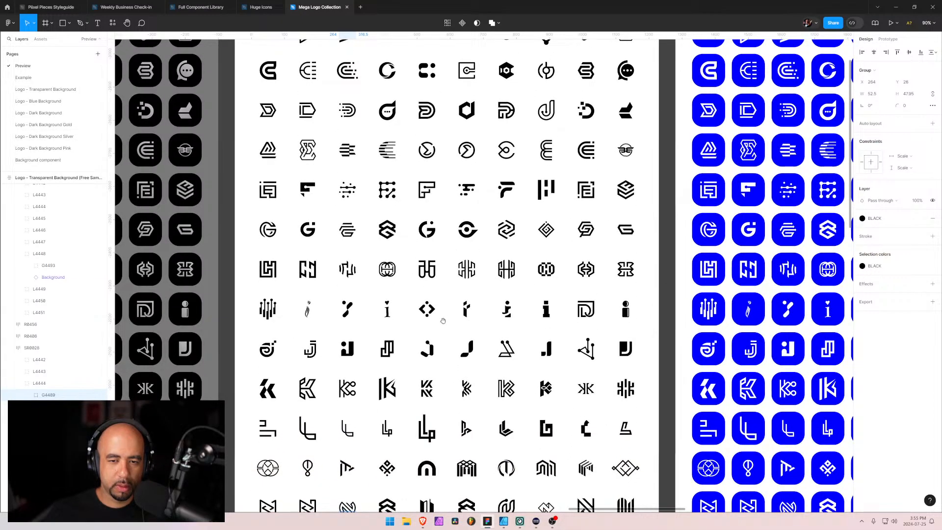
pyautogui.moveTo(442, 345); pyautogui.dragTo(442, 294)
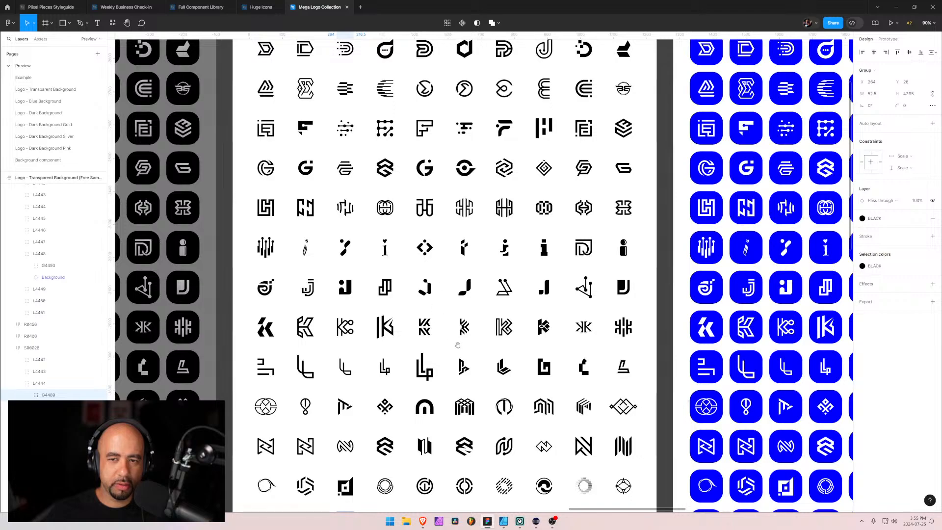
pyautogui.moveTo(458, 344); pyautogui.dragTo(428, 264)
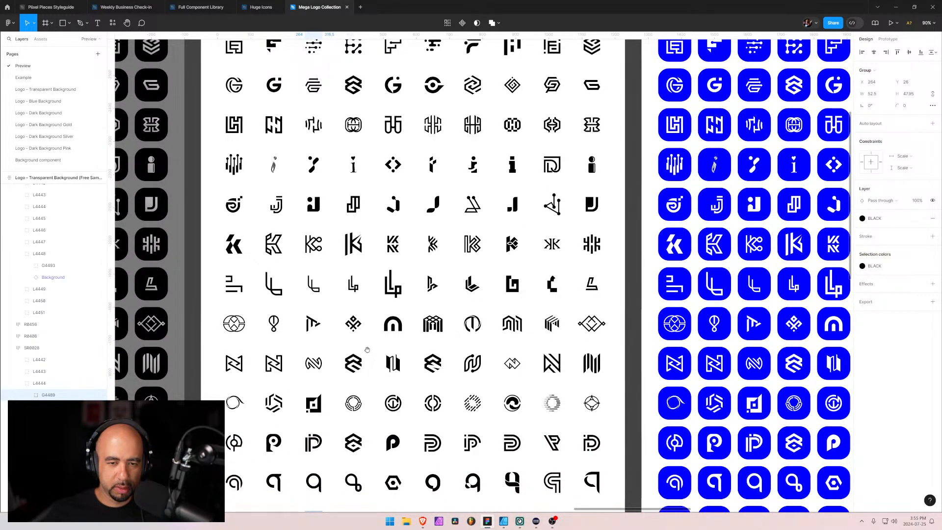
# Copy the sixth mark in the L-shaped logo row into the Logo Placeholder component before the text, replacing the starburst mark
pyautogui.keyDown('ctrl'); pyautogui.click(433, 284); pyautogui.keyUp('ctrl')
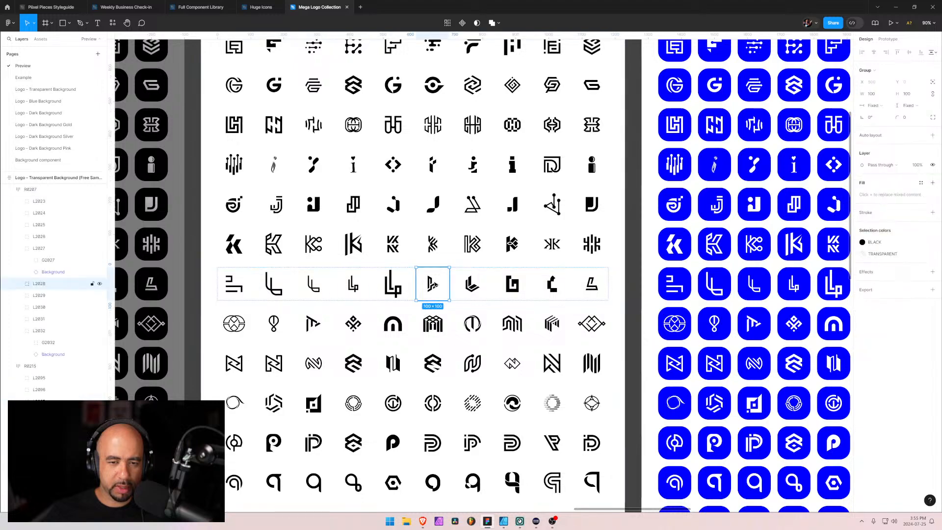
pyautogui.click(432, 284)
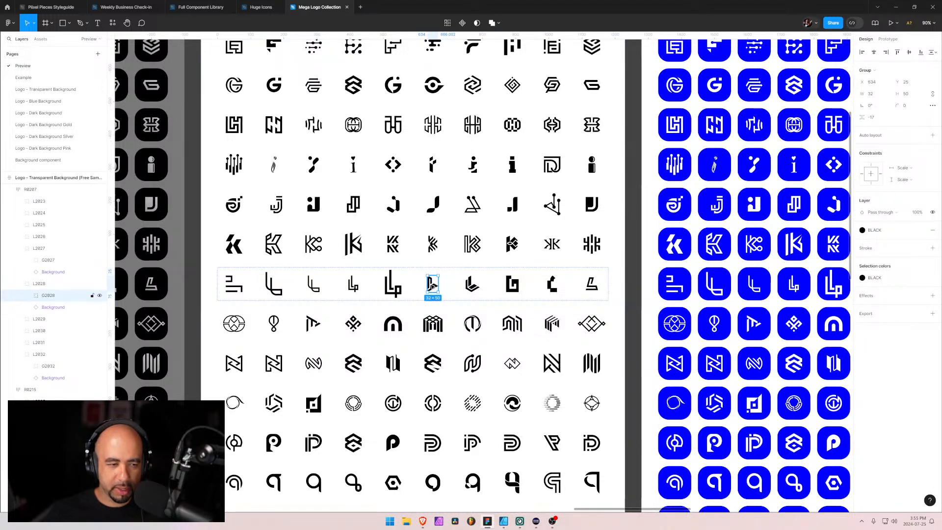
pyautogui.click(205, 9)
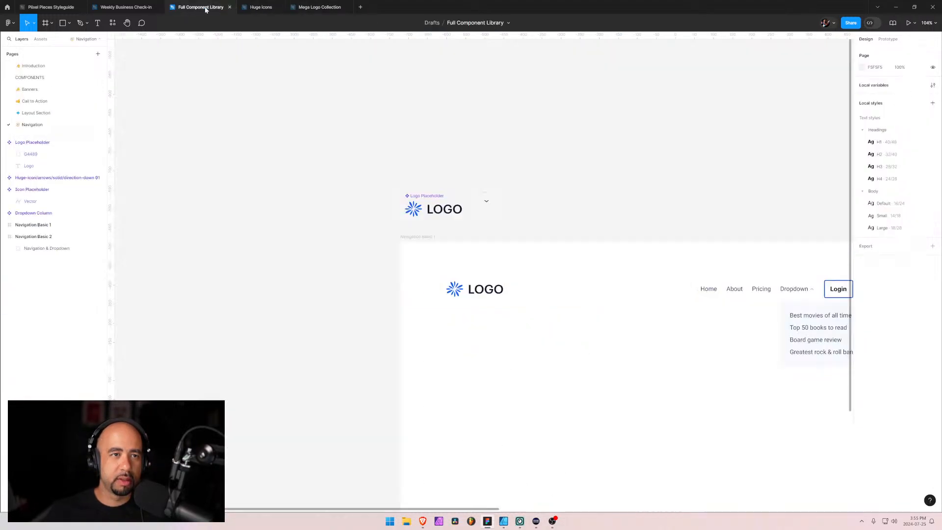
pyautogui.click(422, 218)
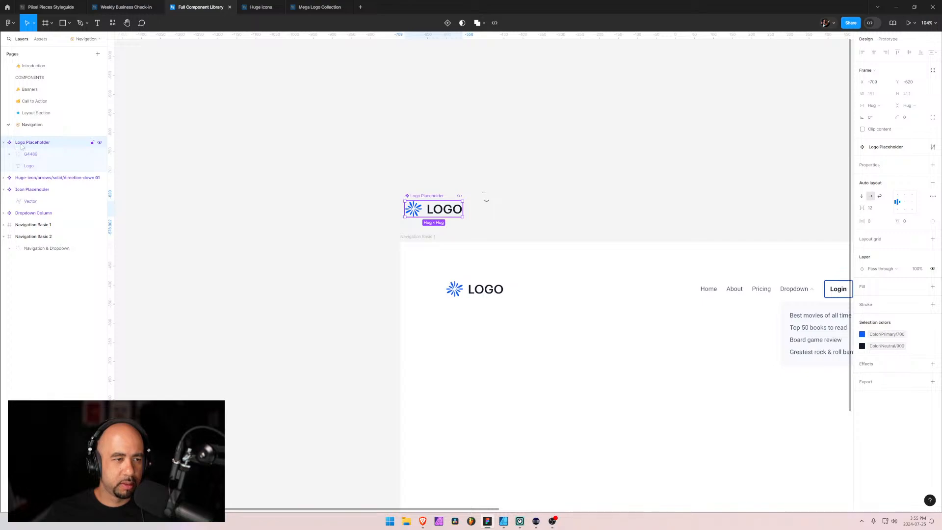
pyautogui.hotkey('ctrl', 'v')
pyautogui.moveTo(31, 178); pyautogui.dragTo(34, 163)
pyautogui.click(33, 155)
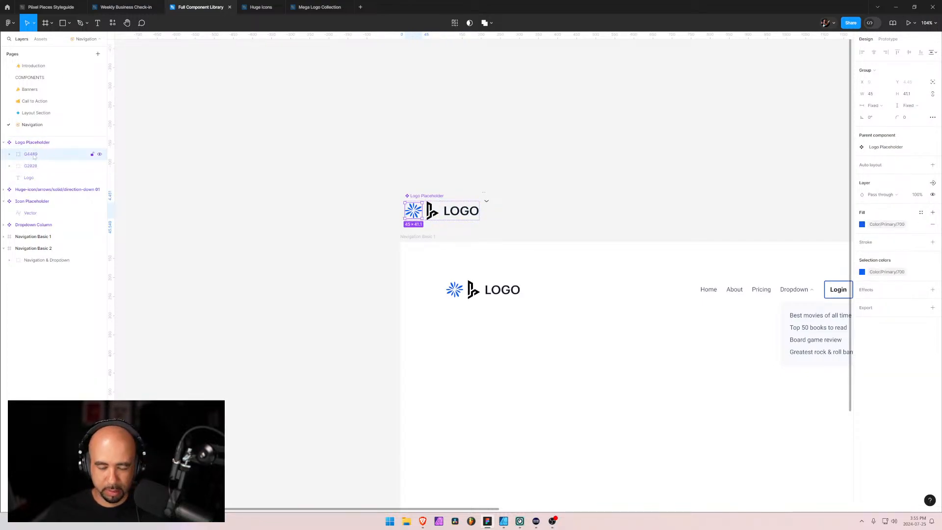
pyautogui.press('Delete')
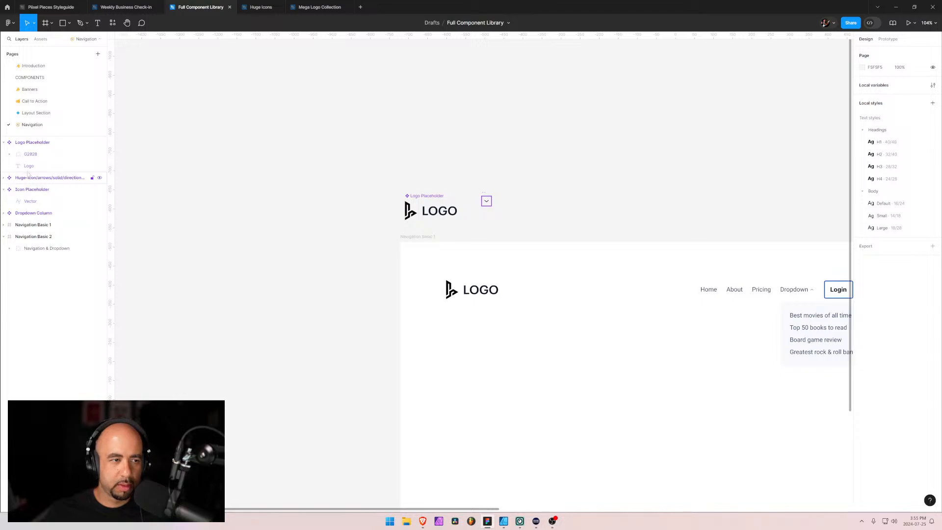
# Set the new mark's height in the Logo Placeholder component to 40, and refine it to 42
pyautogui.click(33, 157)
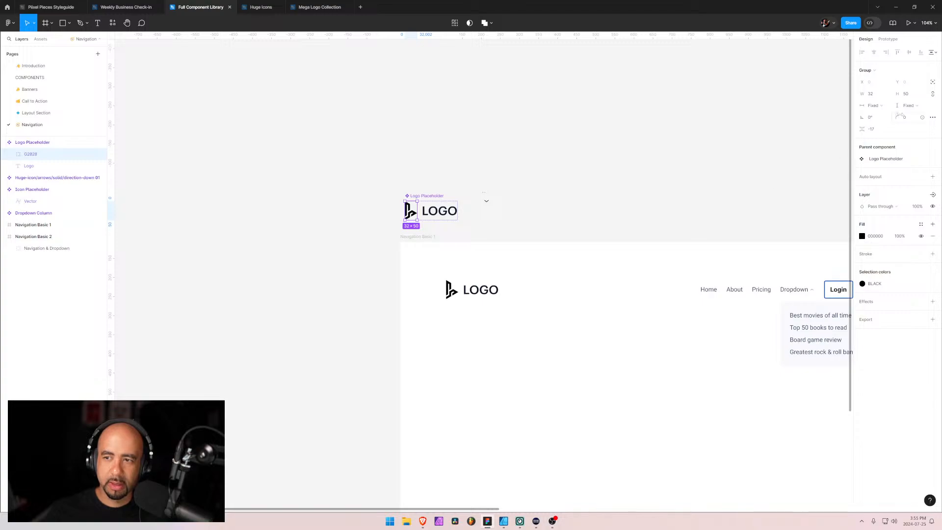
pyautogui.click(908, 97)
pyautogui.write('40')
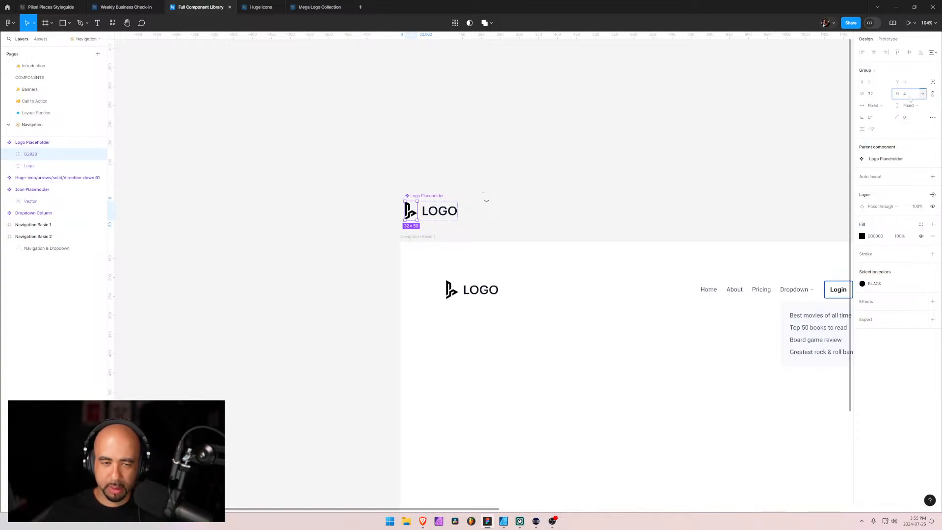
pyautogui.press('Return')
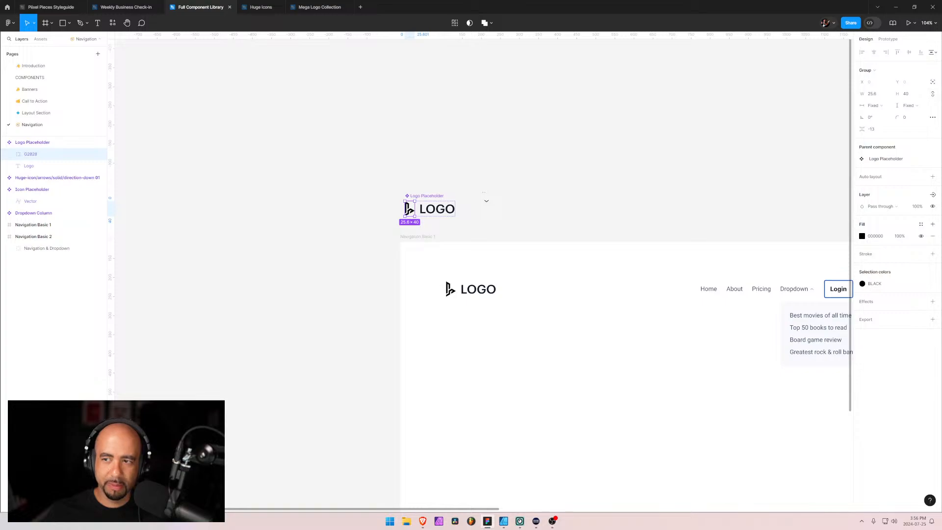
pyautogui.click(907, 97)
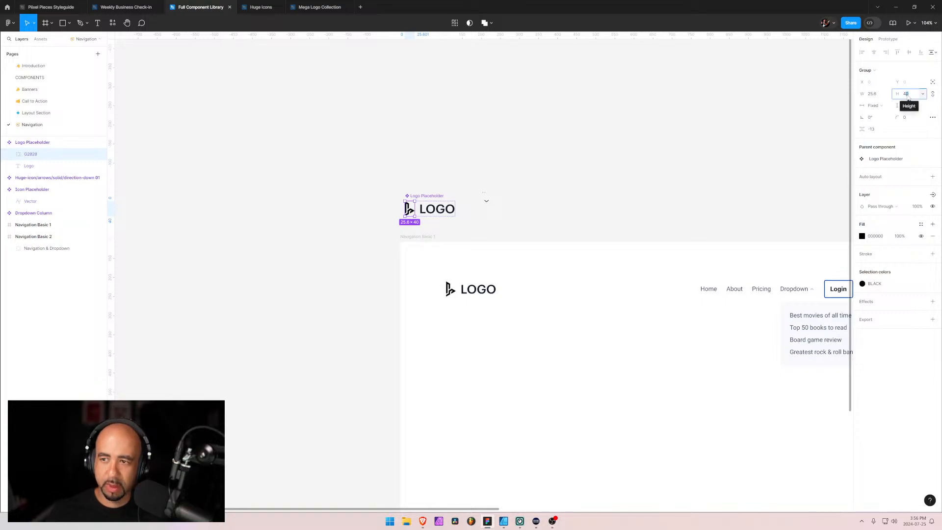
pyautogui.write('42')
pyautogui.press('Return')
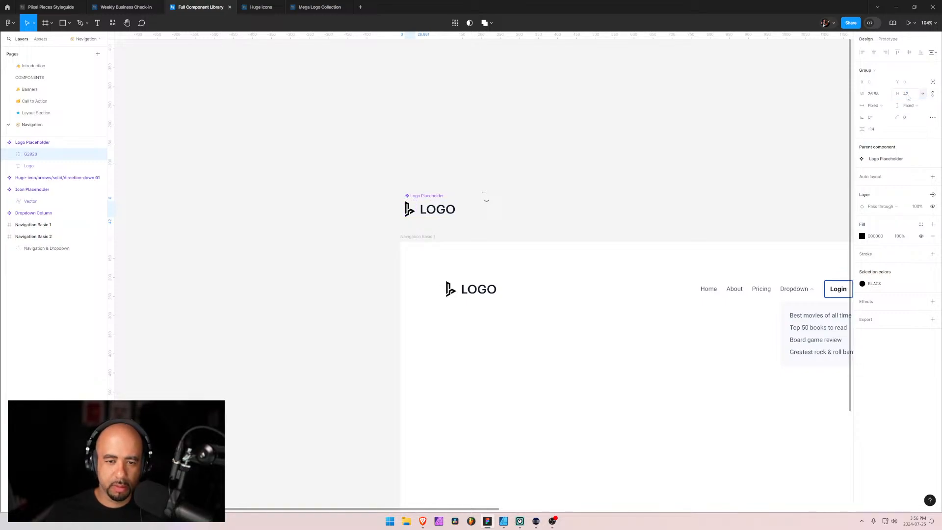
# Recolor the new mark in the Logo Placeholder component with the library color Color/Primary/700
pyautogui.click(441, 211)
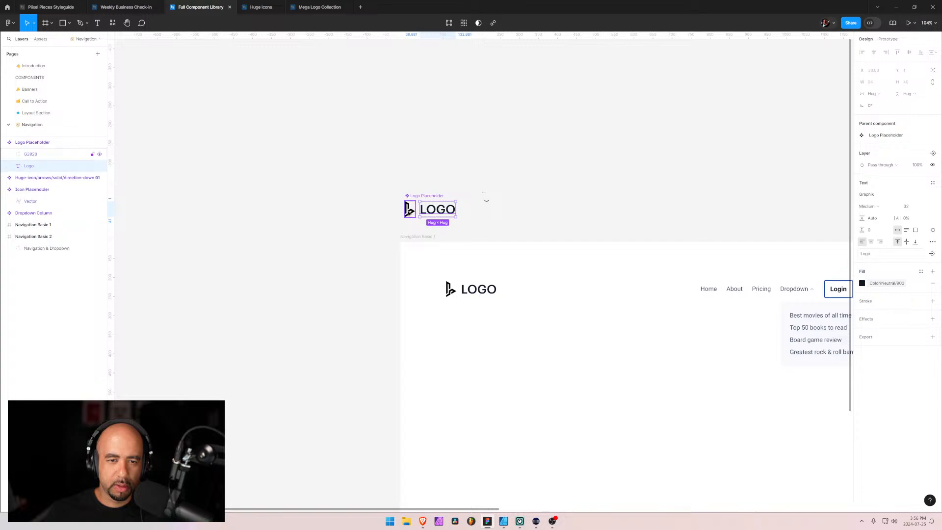
pyautogui.click(409, 210)
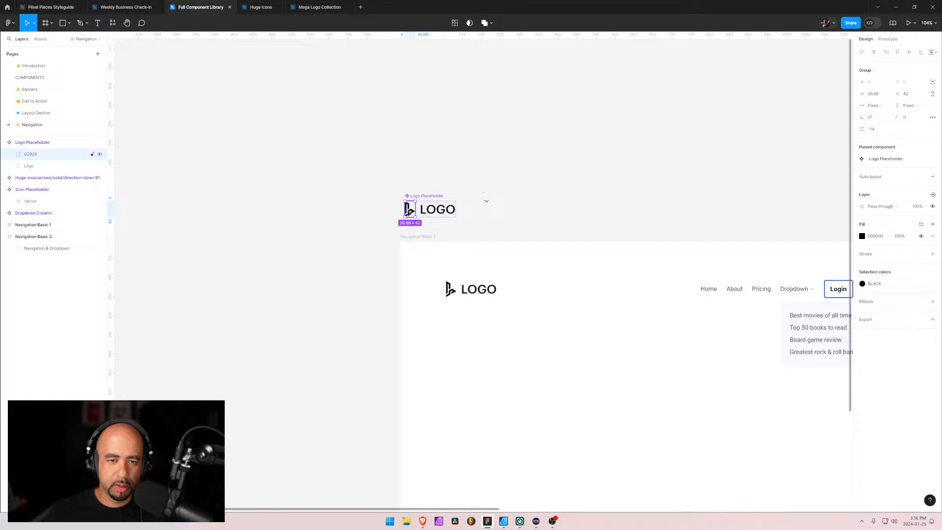
pyautogui.click(861, 283)
pyautogui.click(789, 397)
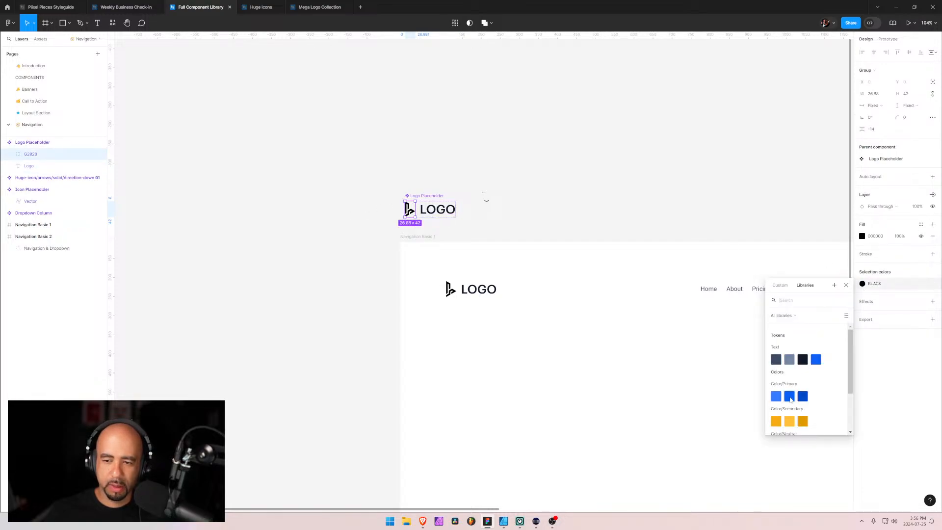
pyautogui.press('Escape')
# Change the font weight of the LOGO text in the Logo Placeholder component to Semibold
pyautogui.click(437, 212)
pyautogui.doubleClick(436, 212)
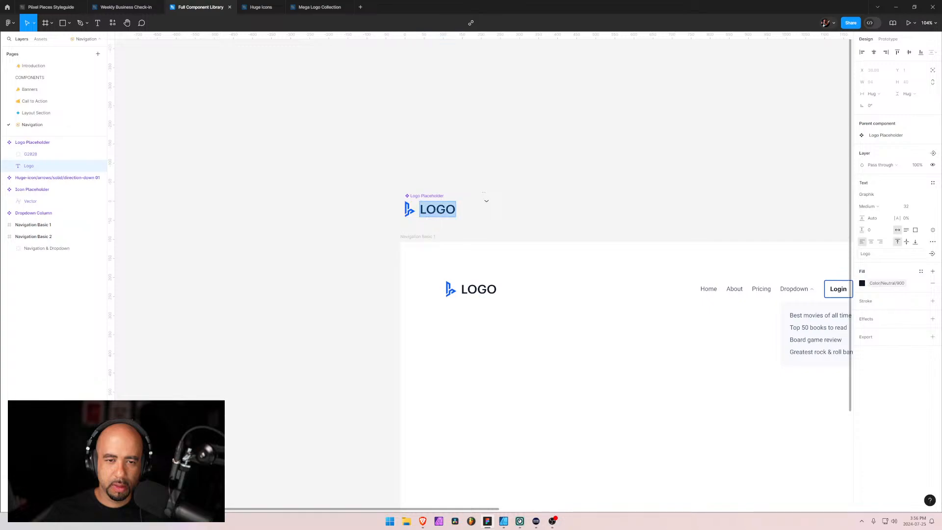
pyautogui.click(880, 208)
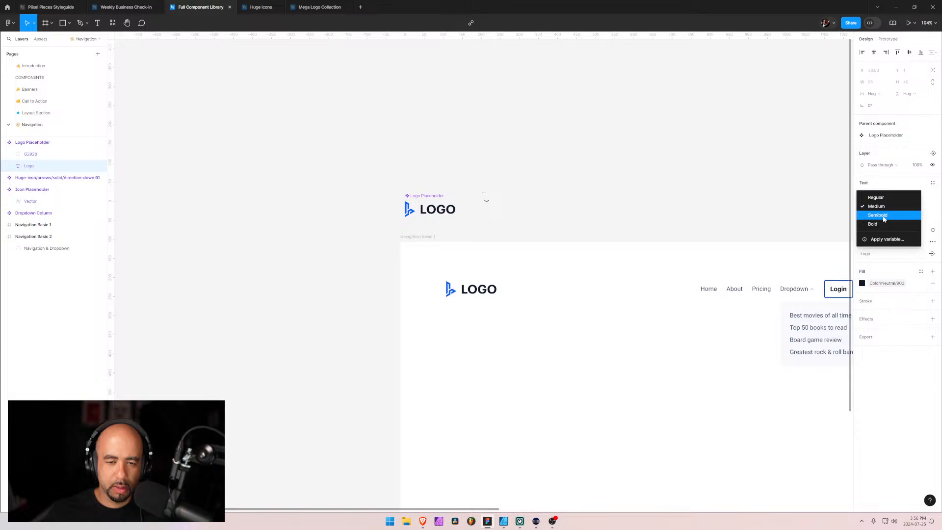
pyautogui.click(883, 219)
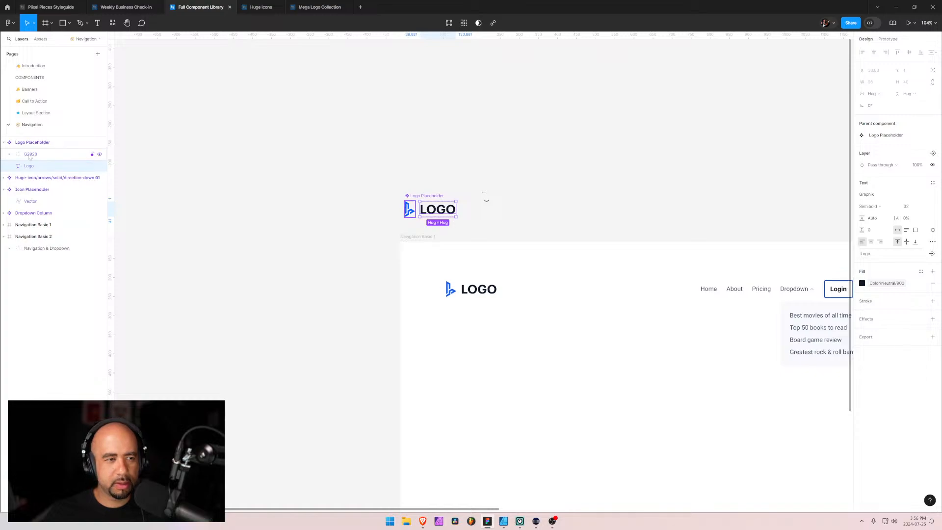
# Set the Logo Placeholder component's auto layout gap to 8, refine it to 10, and deselect the component
pyautogui.click(49, 143)
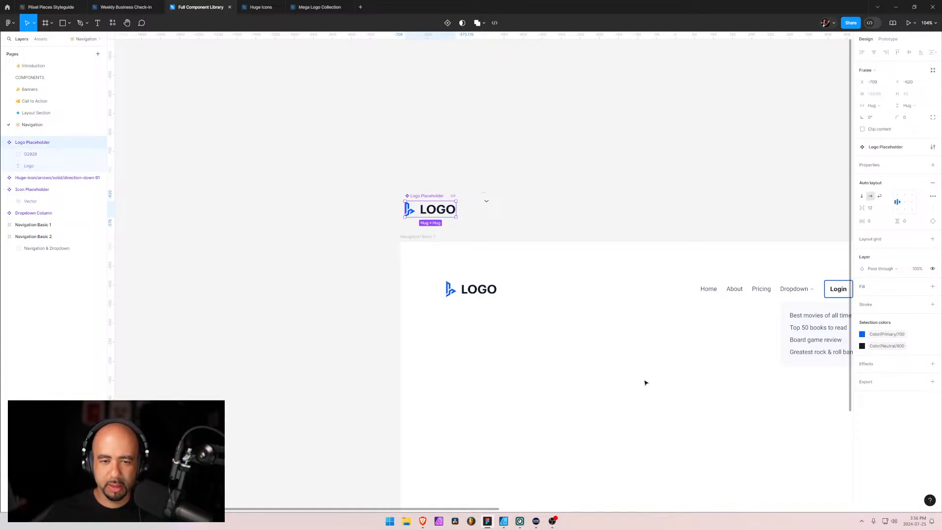
pyautogui.click(883, 208)
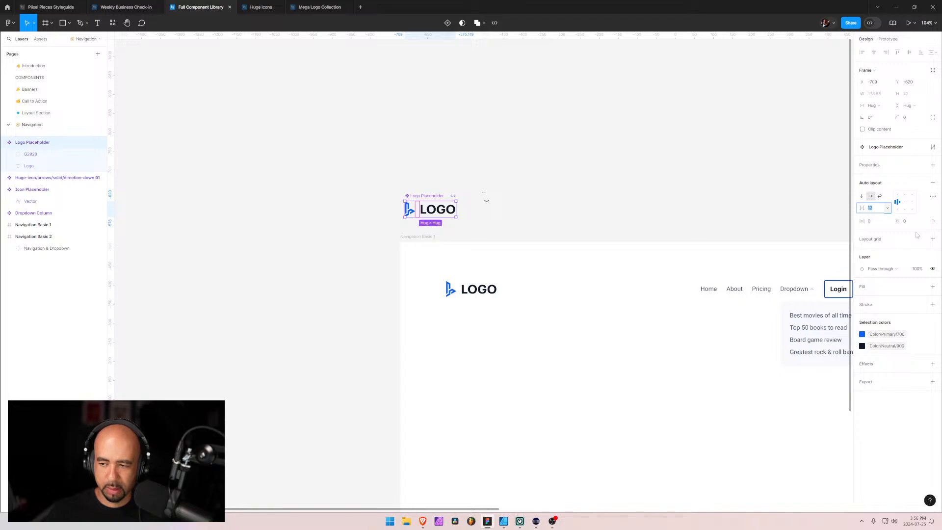
pyautogui.write('8')
pyautogui.press('Return')
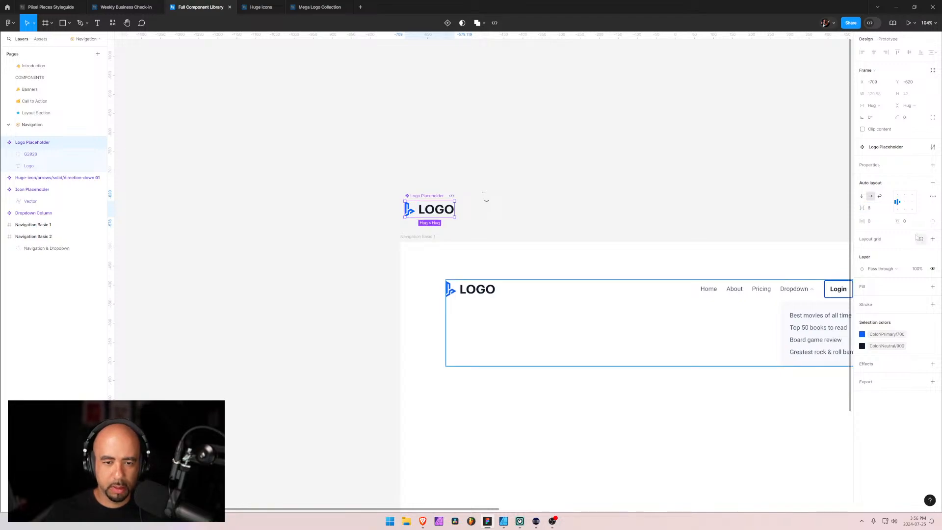
pyautogui.click(870, 210)
pyautogui.write('10')
pyautogui.press('Return')
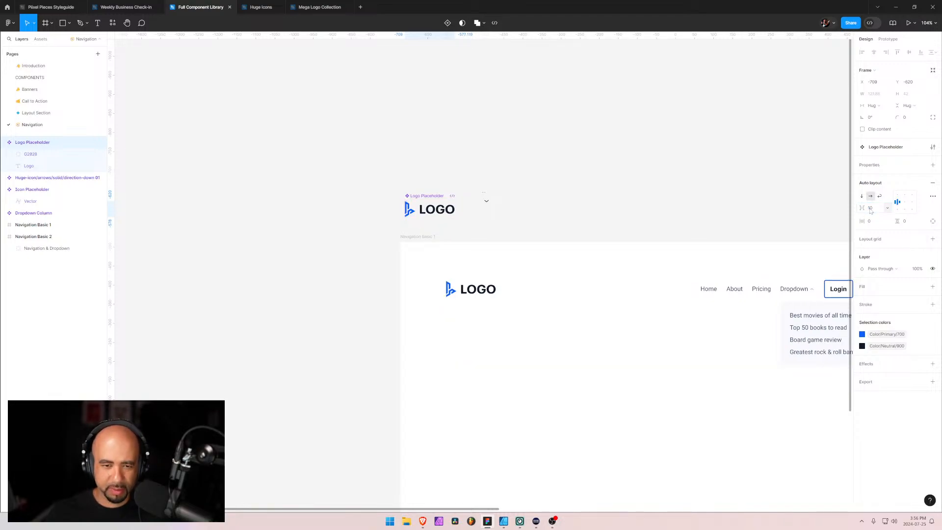
pyautogui.click(431, 352)
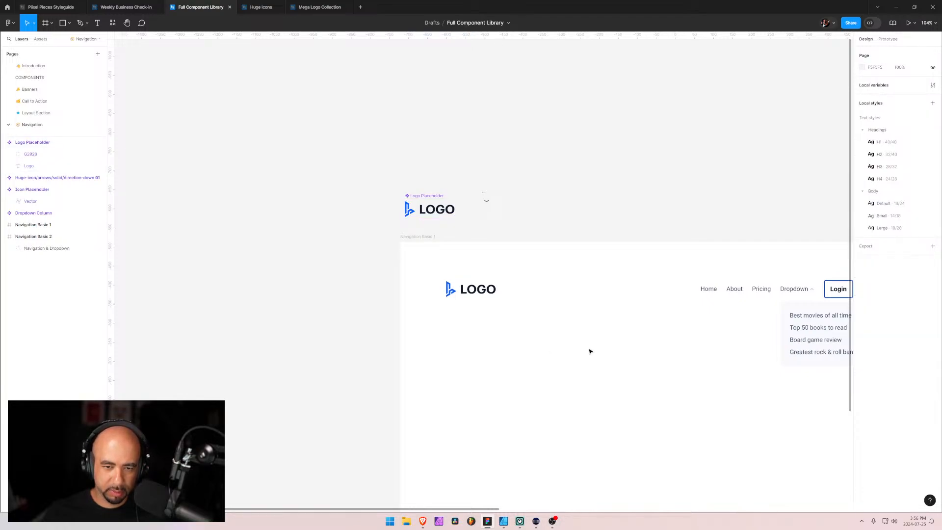
pyautogui.moveTo(590, 351); pyautogui.dragTo(440, 257)
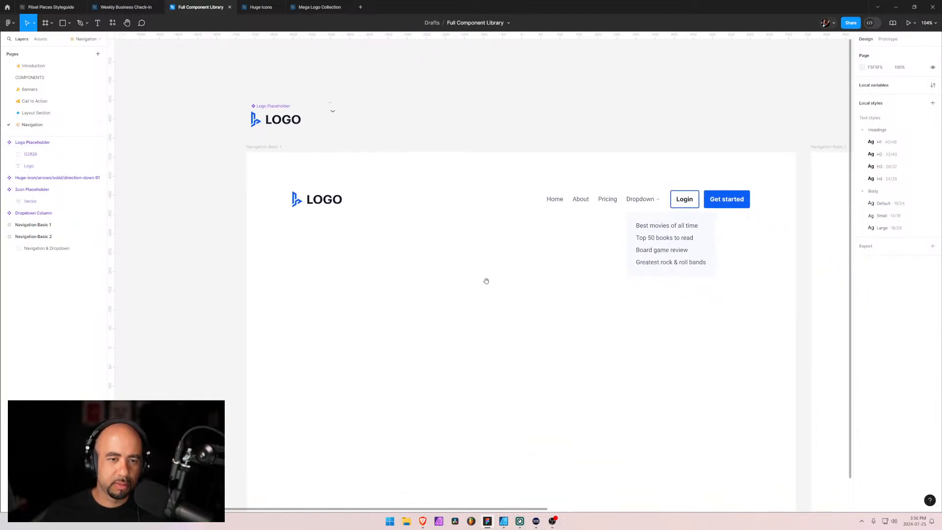
pyautogui.moveTo(622, 311); pyautogui.dragTo(347, 309)
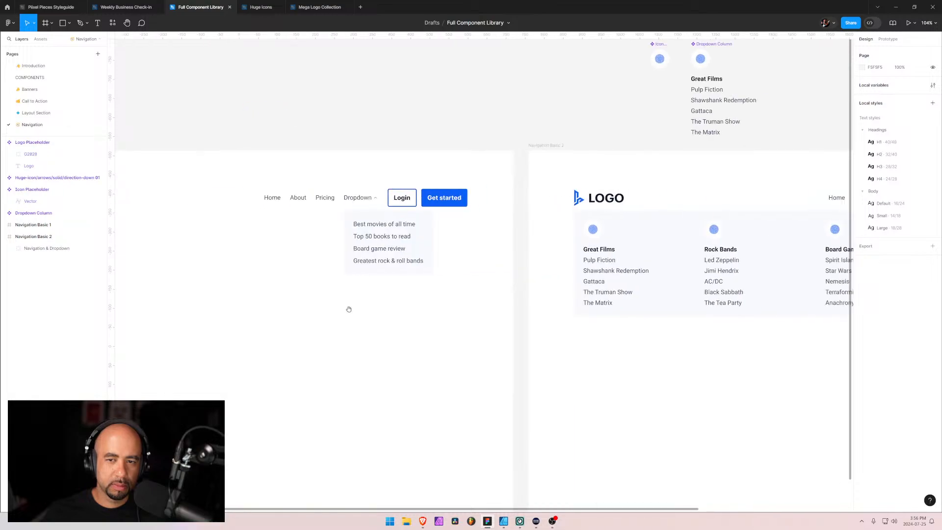
pyautogui.moveTo(399, 325); pyautogui.dragTo(364, 368)
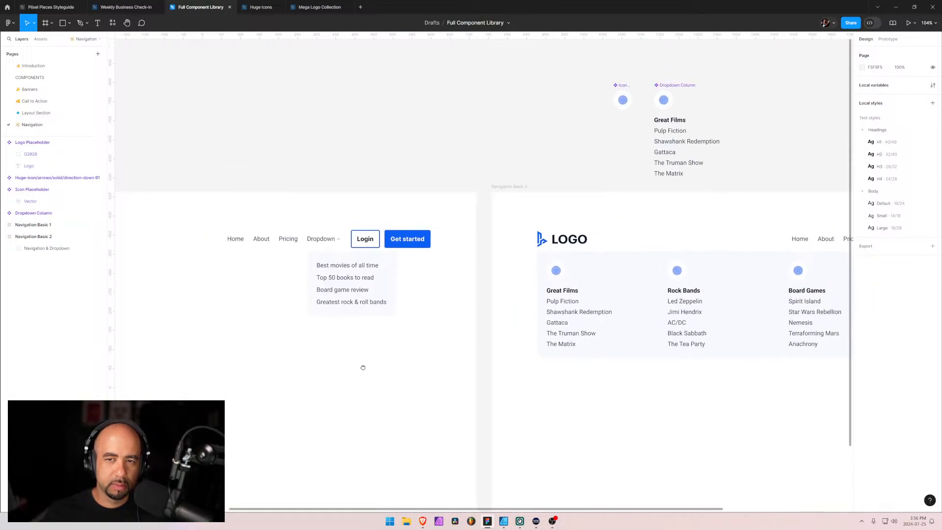
pyautogui.moveTo(615, 239); pyautogui.dragTo(494, 244)
pyautogui.hotkey('alt', 'Tab')
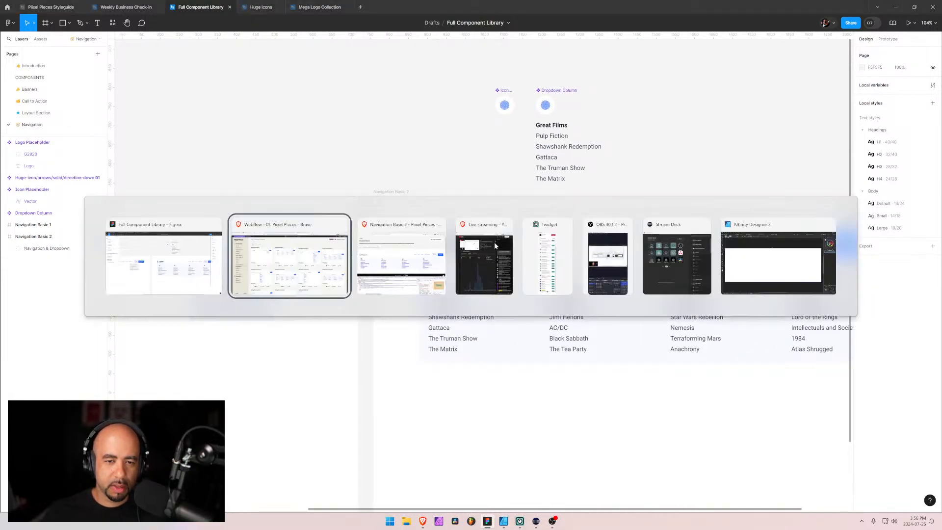
pyautogui.click(171, 238)
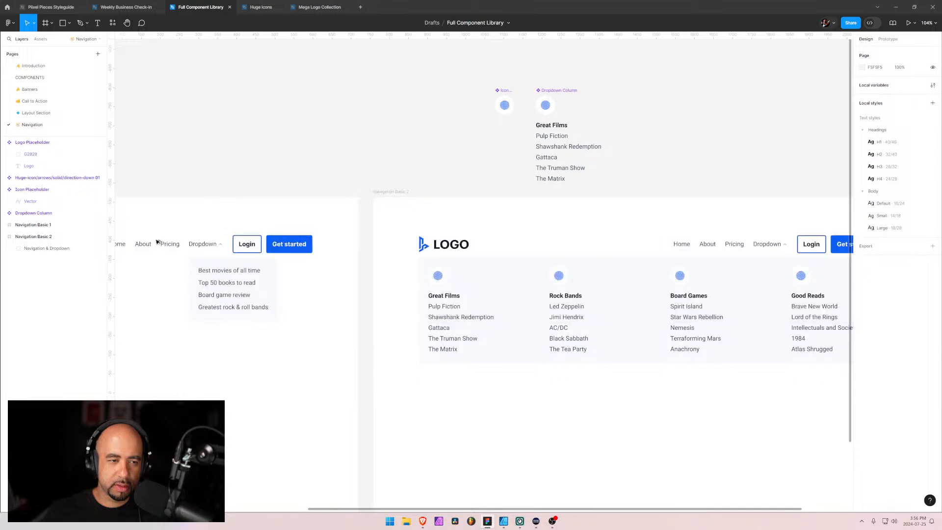
# Copy the third mark, a slanted stroke with dots, from the row of i-shaped logos in the Mega Logo Collection file
pyautogui.click(313, 6)
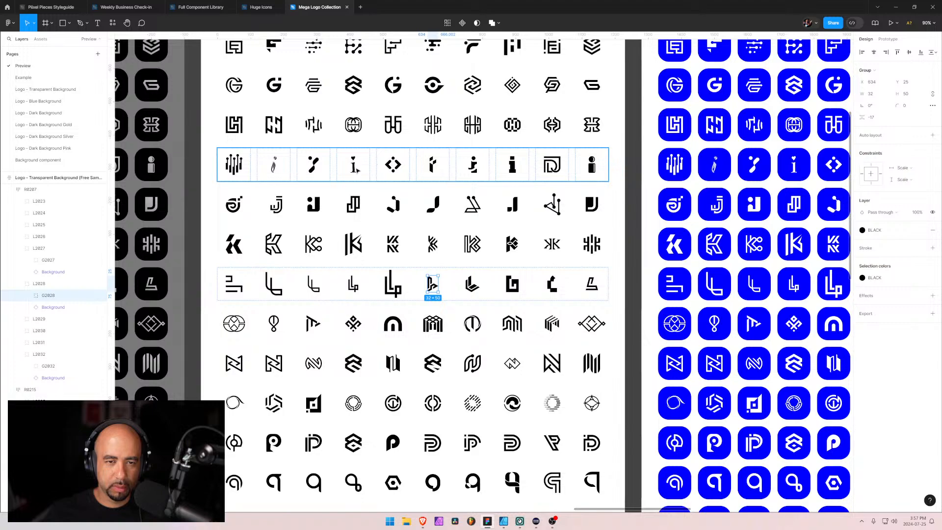
pyautogui.click(319, 164)
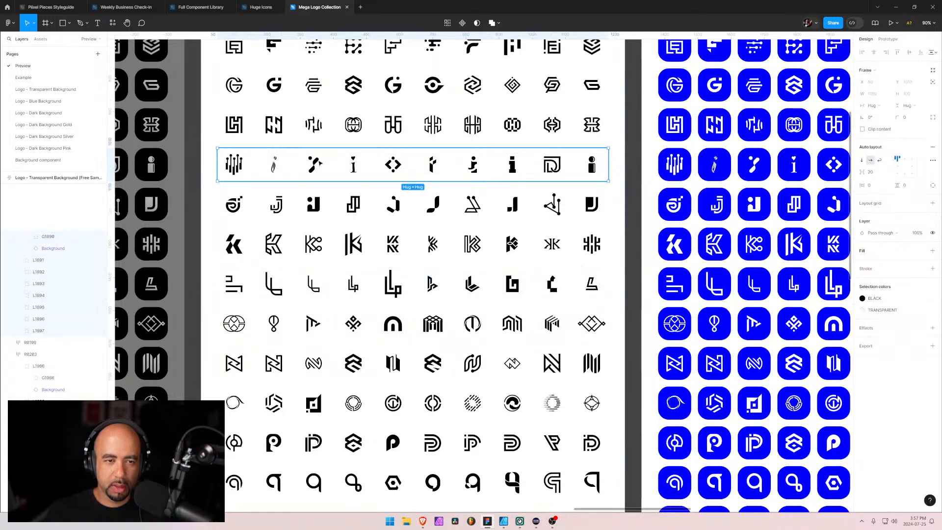
pyautogui.doubleClick(319, 163)
pyautogui.doubleClick(319, 162)
pyautogui.doubleClick(319, 163)
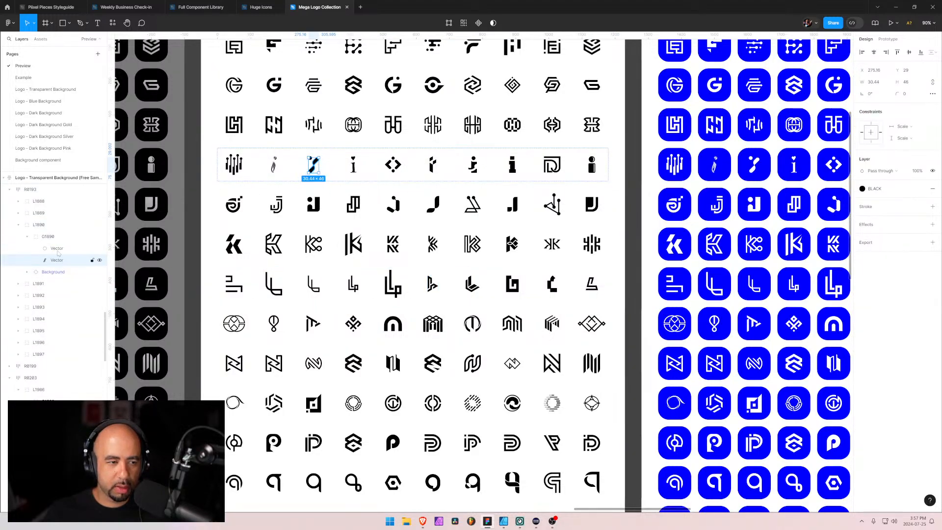
pyautogui.click(52, 237)
pyautogui.hotkey('alt', 'Tab')
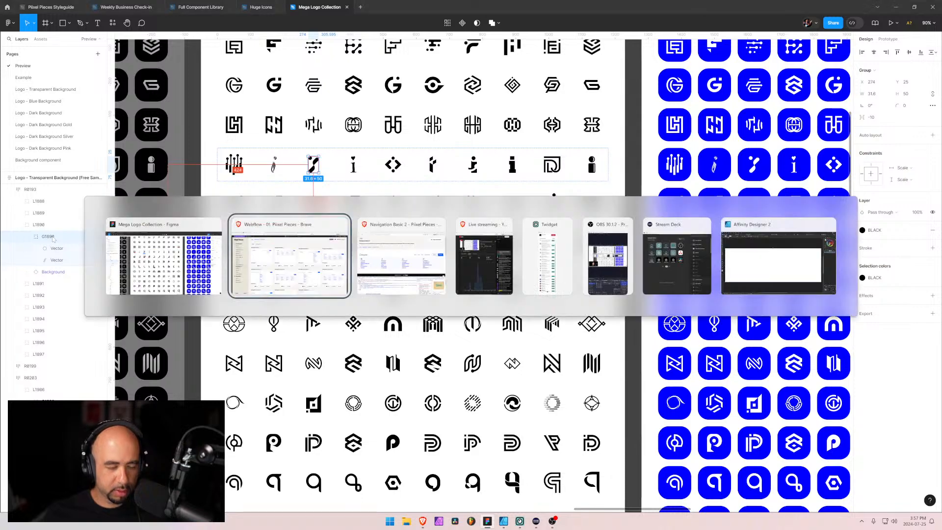
pyautogui.click(126, 261)
# Replace the circle vector in the Full Component Library's Icon Placeholder component with the copied mark
pyautogui.click(215, 8)
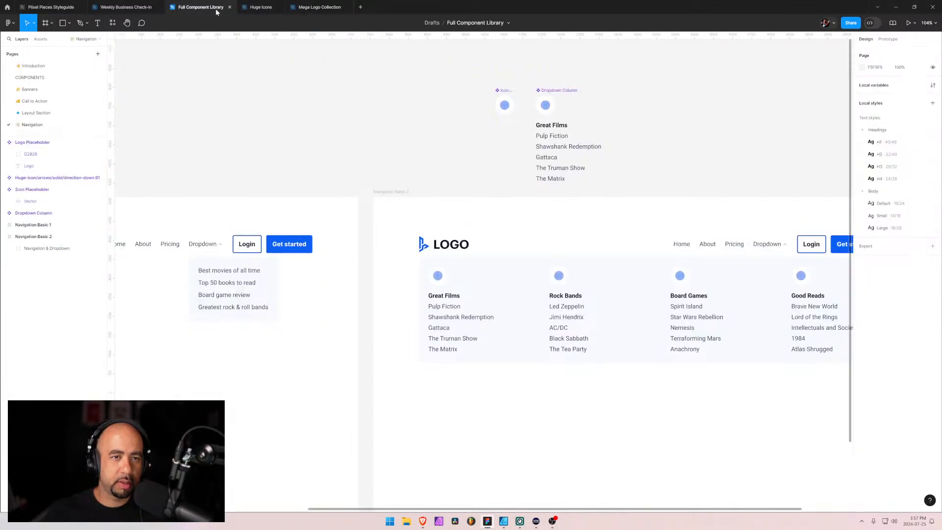
pyautogui.click(505, 104)
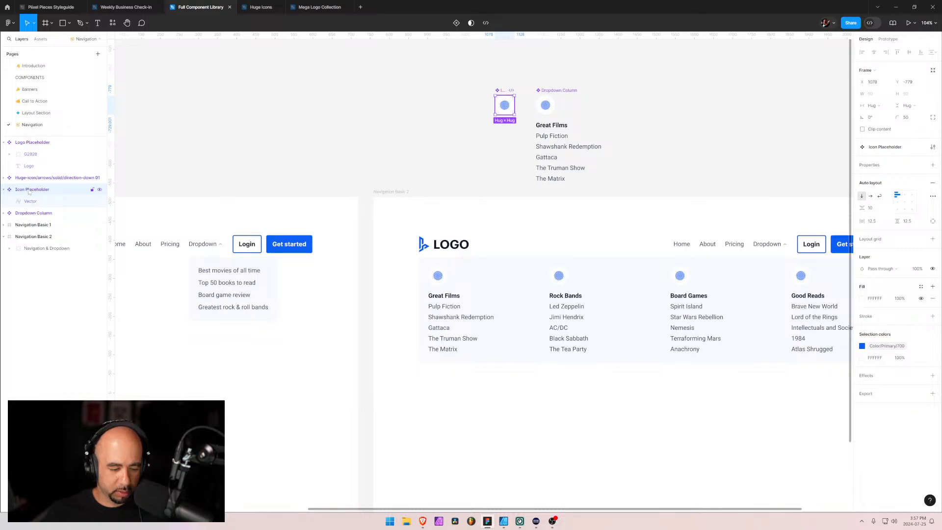
pyautogui.hotkey('ctrl', 'v')
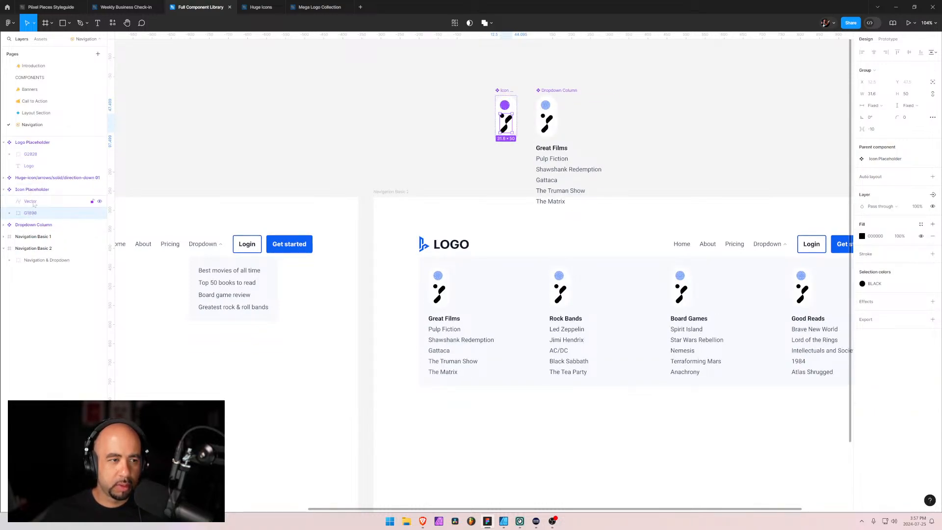
pyautogui.click(32, 203)
pyautogui.press('Delete')
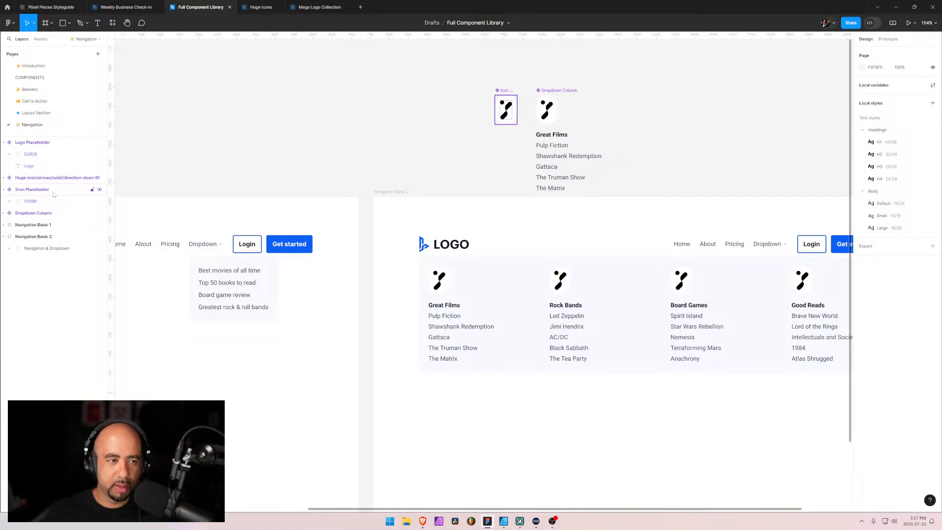
# Set the height of the new mark in the Icon Placeholder component to 30, and refine it to 25
pyautogui.click(30, 201)
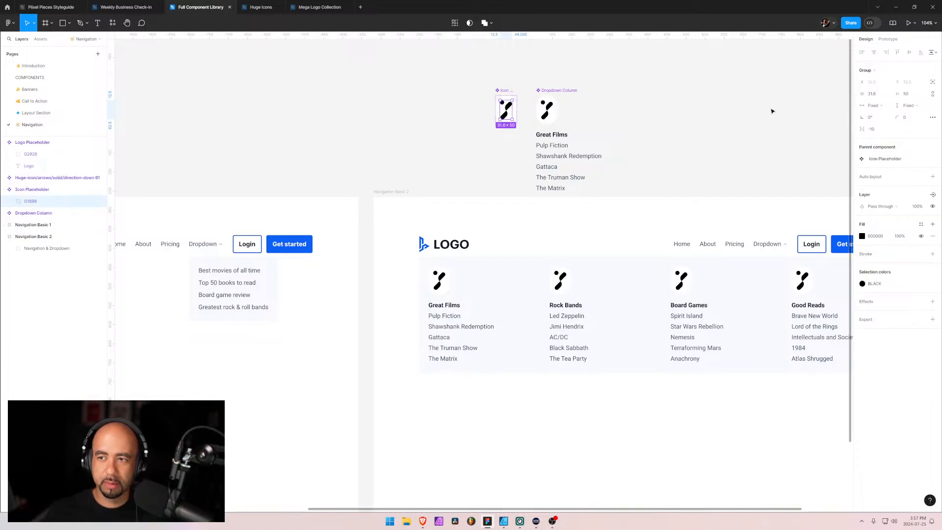
pyautogui.click(907, 94)
pyautogui.write('30')
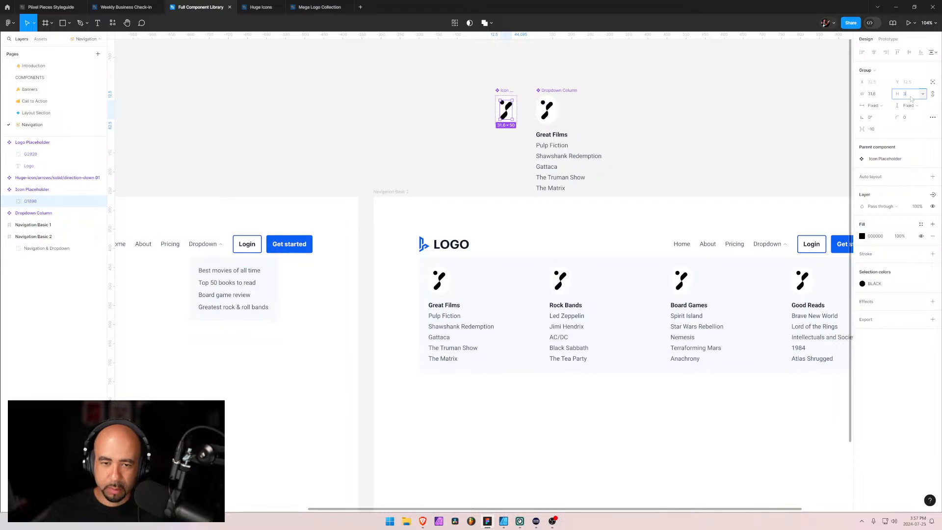
pyautogui.press('Return')
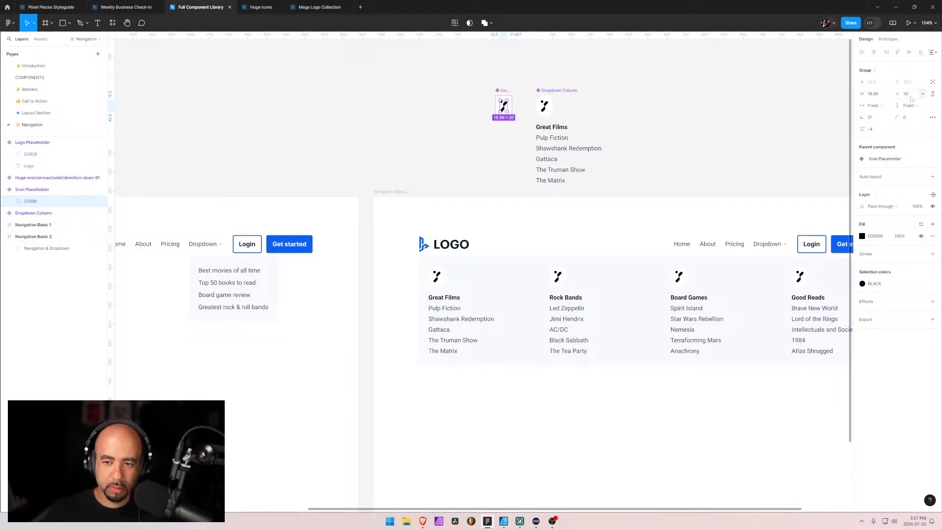
pyautogui.click(911, 98)
pyautogui.write('25')
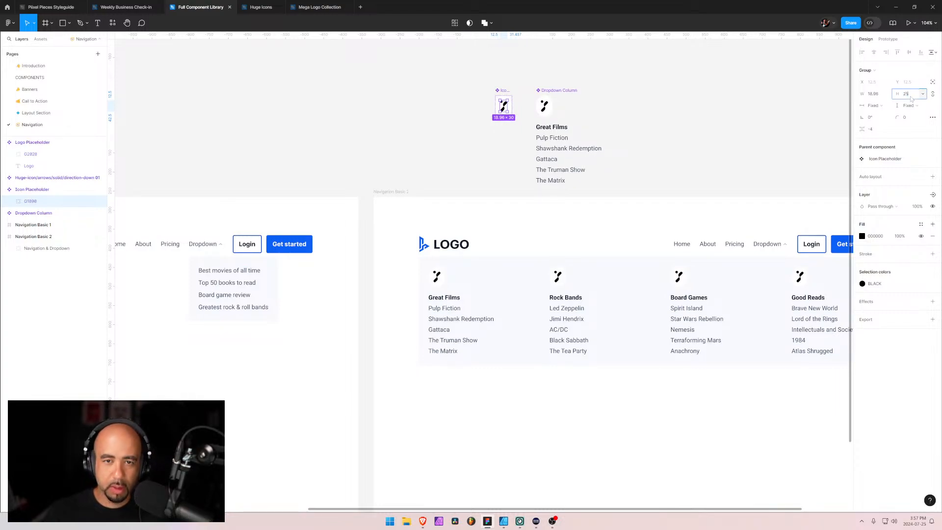
pyautogui.press('Return')
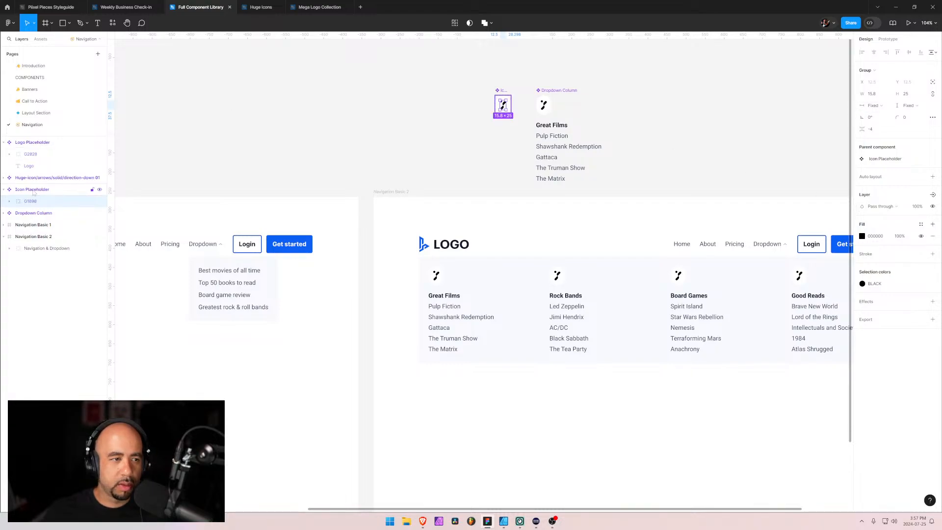
# Set the Icon Placeholder component's horizontal auto layout padding to 18, then 17, and refine it to 17.1
pyautogui.hotkey('shift', 'a')
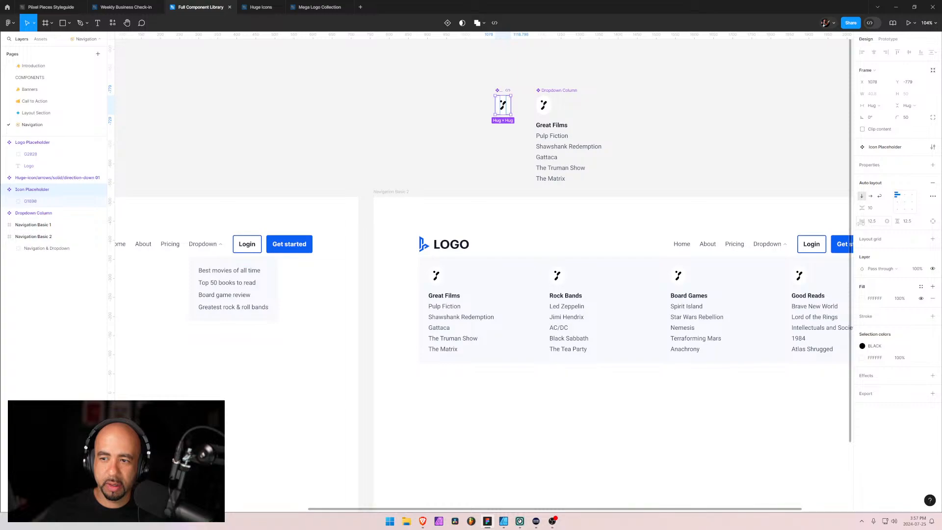
pyautogui.moveTo(861, 224); pyautogui.dragTo(865, 224)
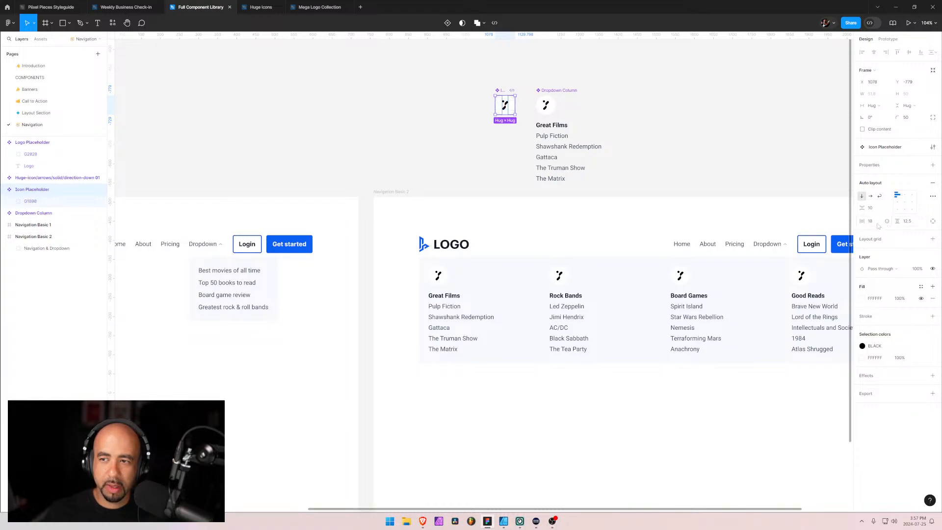
pyautogui.click(878, 224)
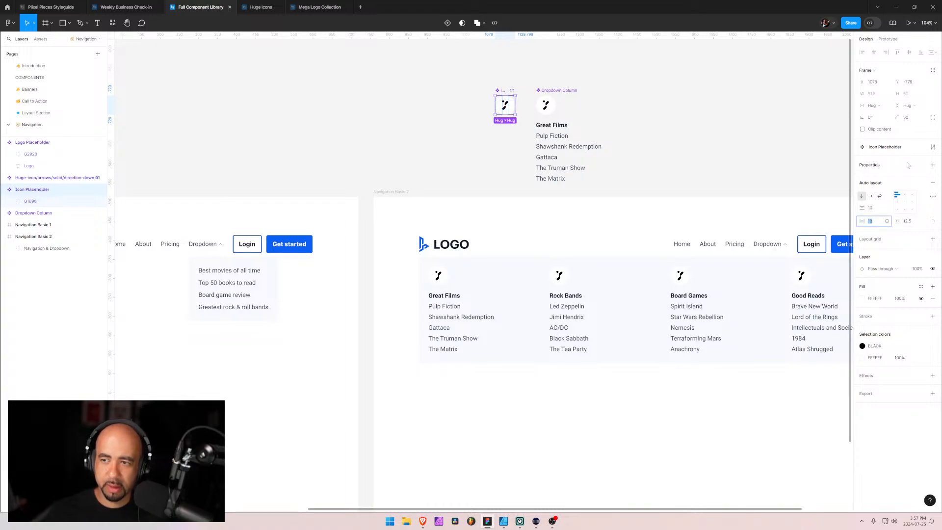
pyautogui.write('17')
pyautogui.press('Return')
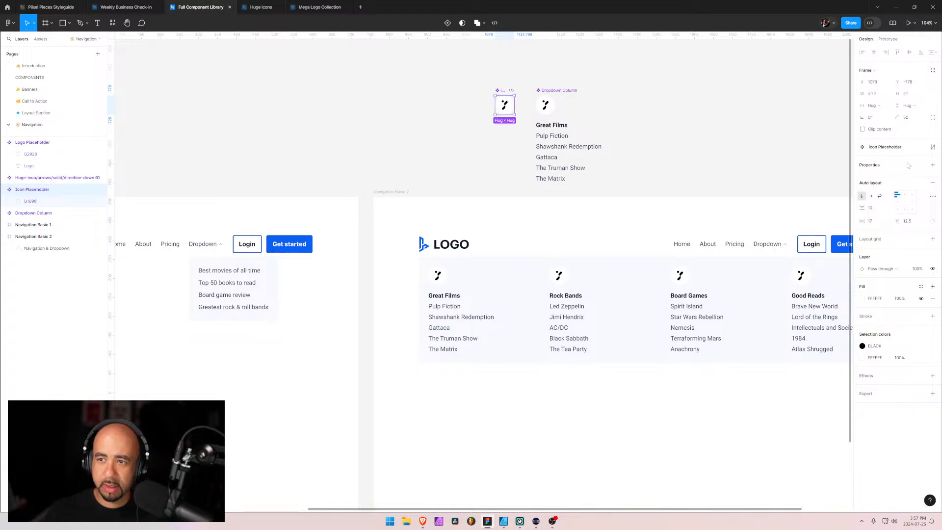
pyautogui.click(875, 222)
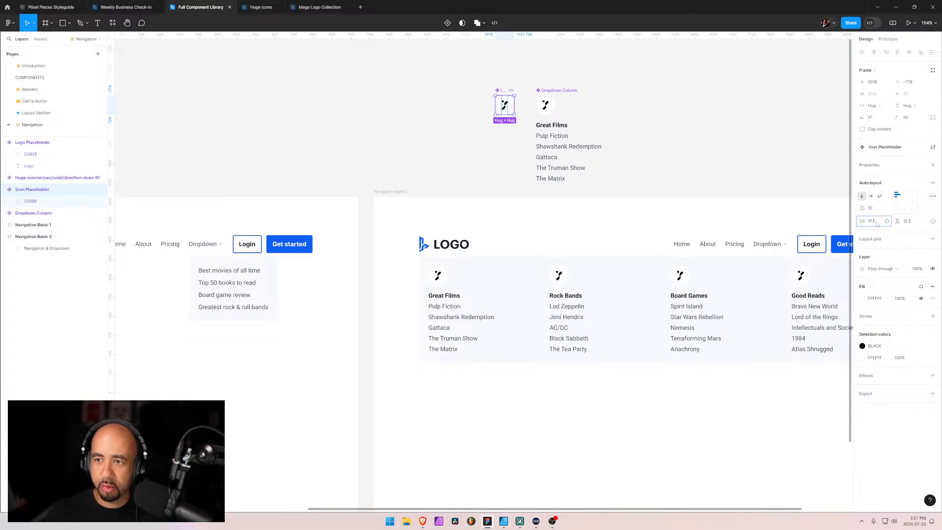
pyautogui.write('17.1')
pyautogui.press('Return')
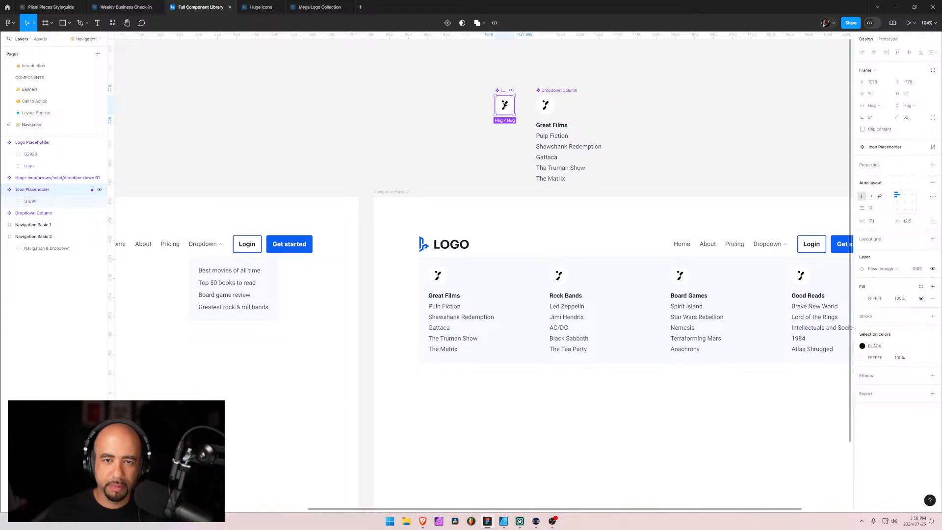
# Recolor the mark in the Icon Placeholder component with the library color Color/Secondary/700 and deselect it
pyautogui.click(19, 204)
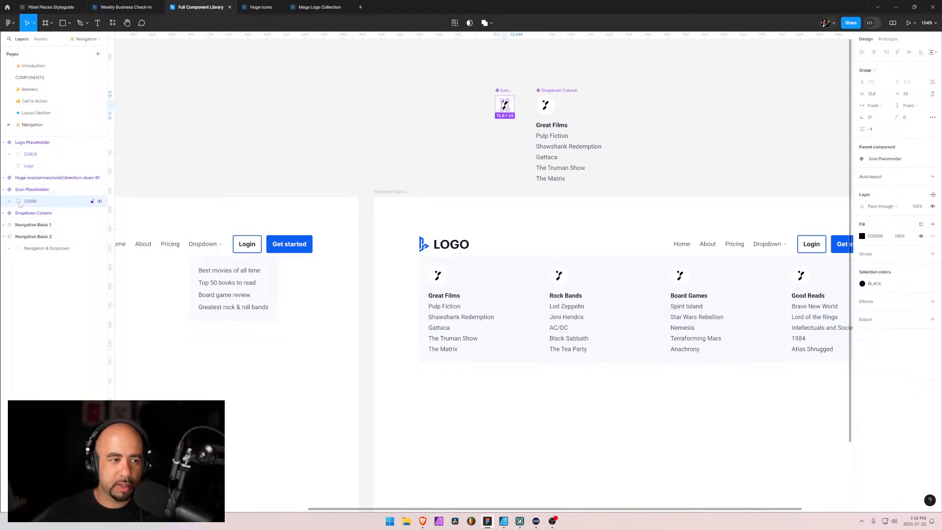
pyautogui.click(862, 284)
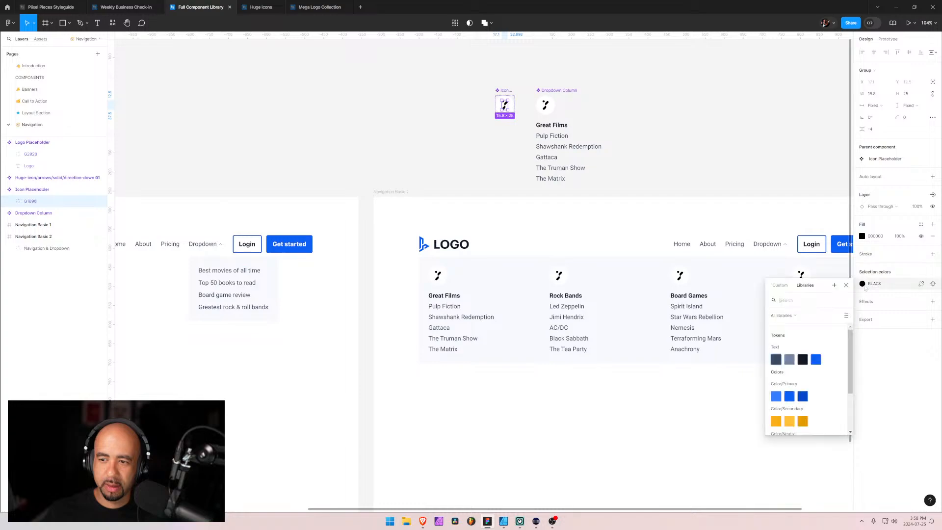
pyautogui.click(776, 422)
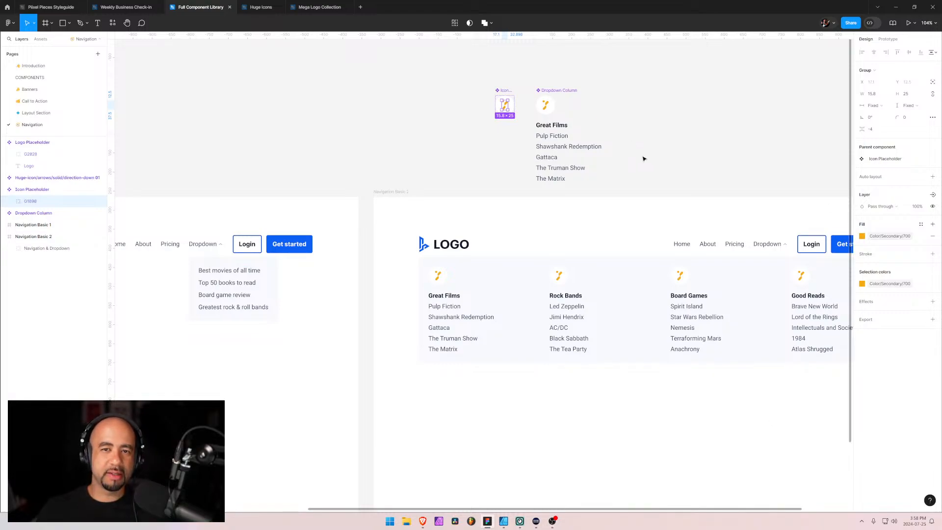
pyautogui.press('Escape')
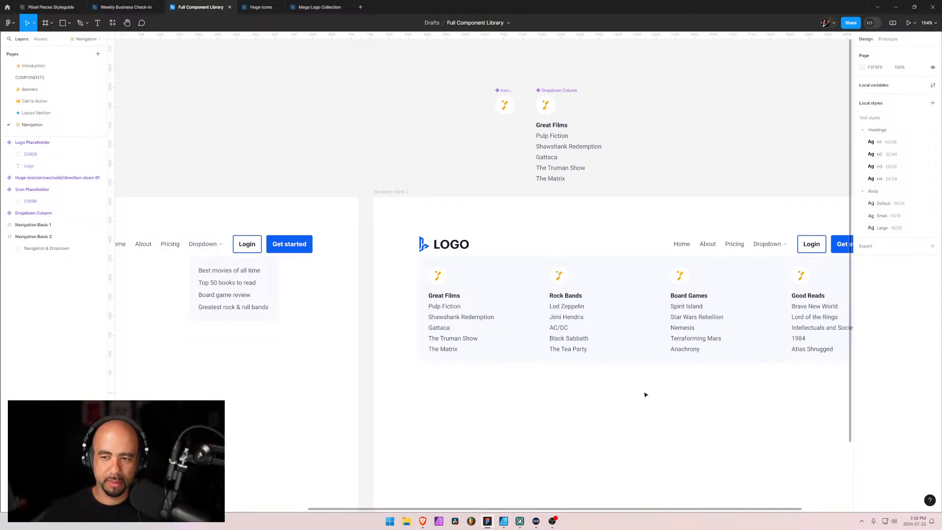
# Deselect the Navigation & Dropdown group and collapse the Navigation Basic 2 frame in the layer list
pyautogui.click(594, 240)
pyautogui.moveTo(655, 212); pyautogui.dragTo(446, 198)
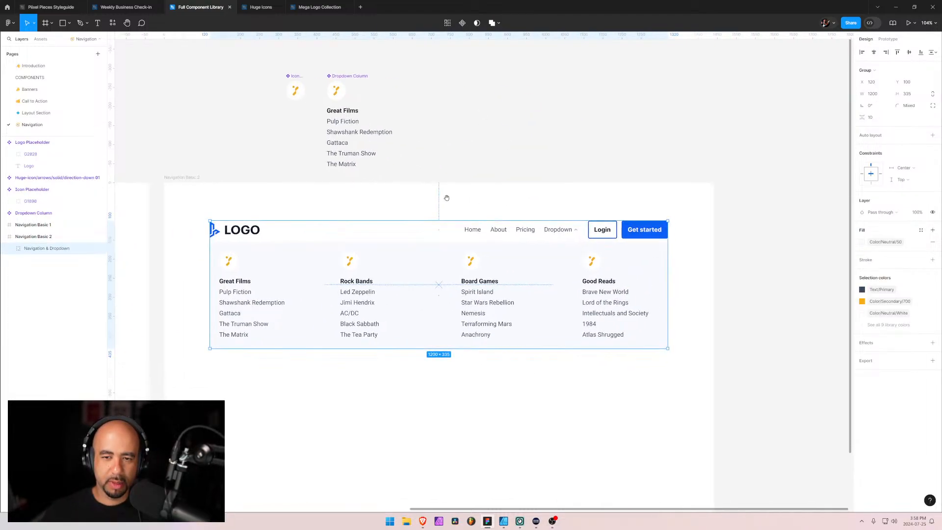
pyautogui.click(541, 411)
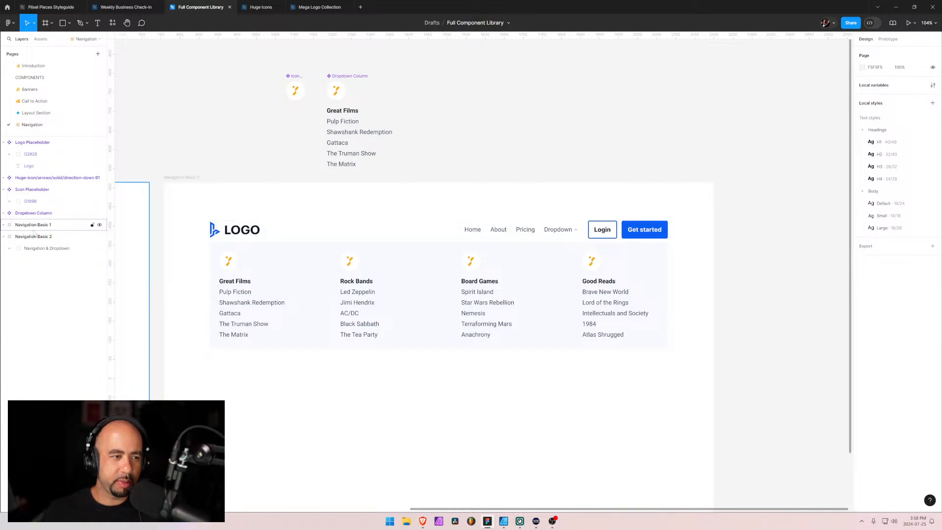
pyautogui.click(3, 237)
pyautogui.scroll(-5, 436, 399)
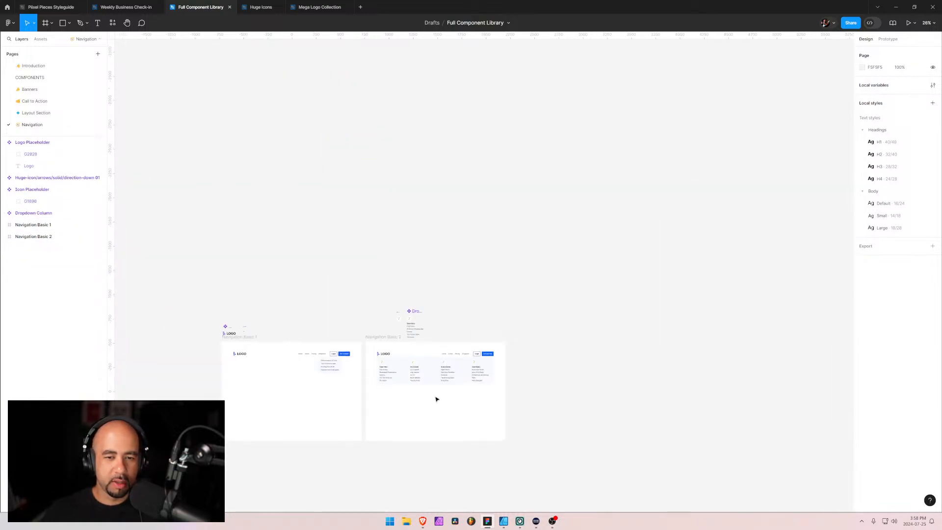
# Switch to the Brave browser and open the Navigation Basic 2 and Navigation Custom 2 pages from Piixel Pieces' navigation components to compare them
pyautogui.hotkey('alt', 'Tab')
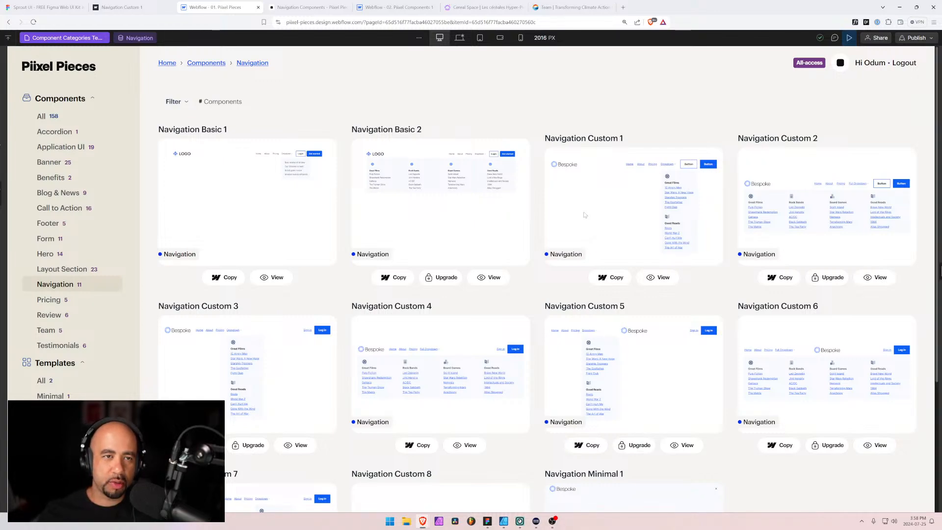
pyautogui.click(284, 6)
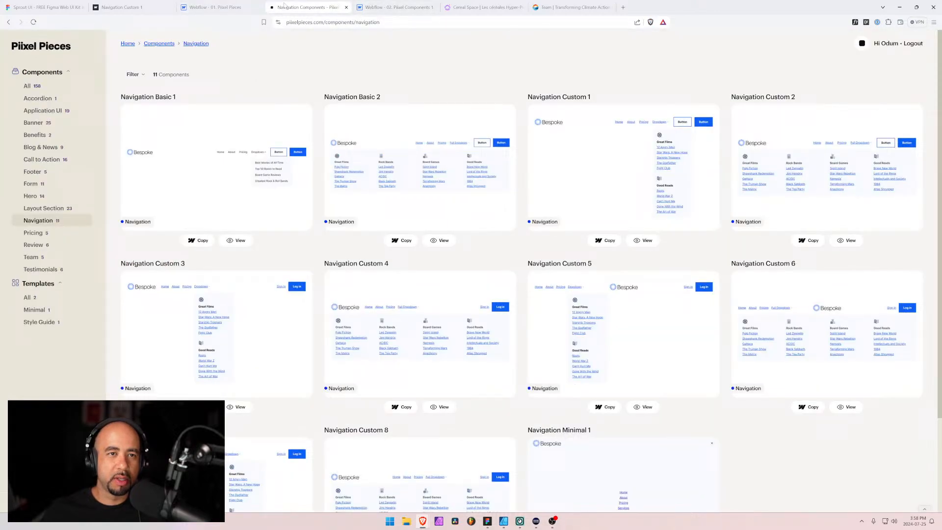
pyautogui.click(442, 240)
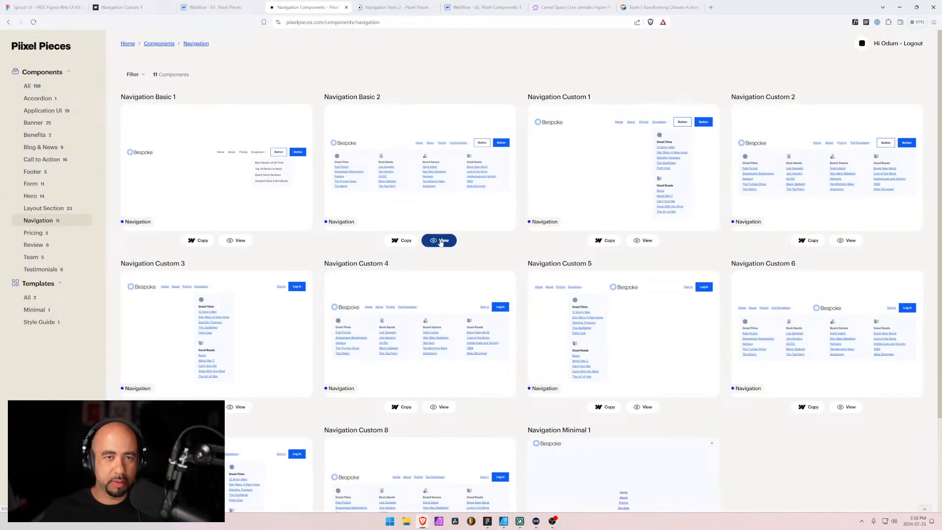
pyautogui.click(840, 241)
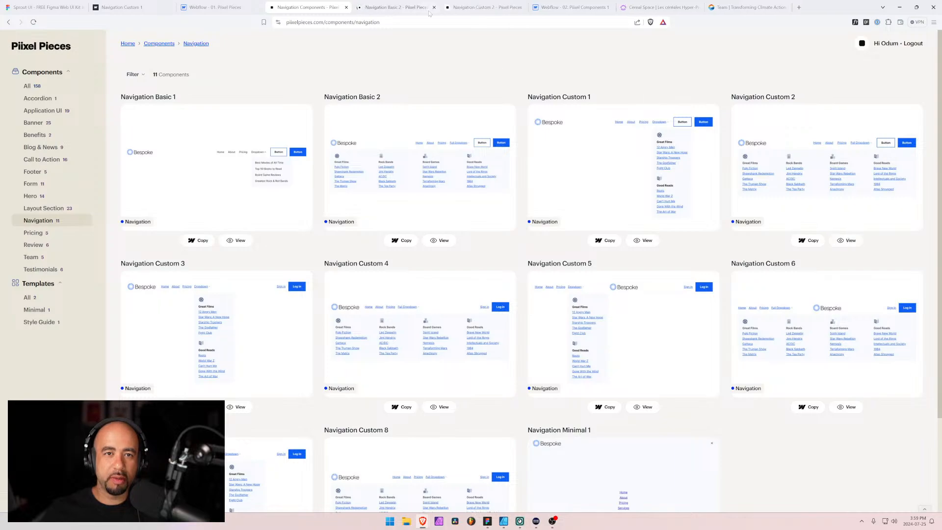
pyautogui.click(403, 7)
pyautogui.click(471, 8)
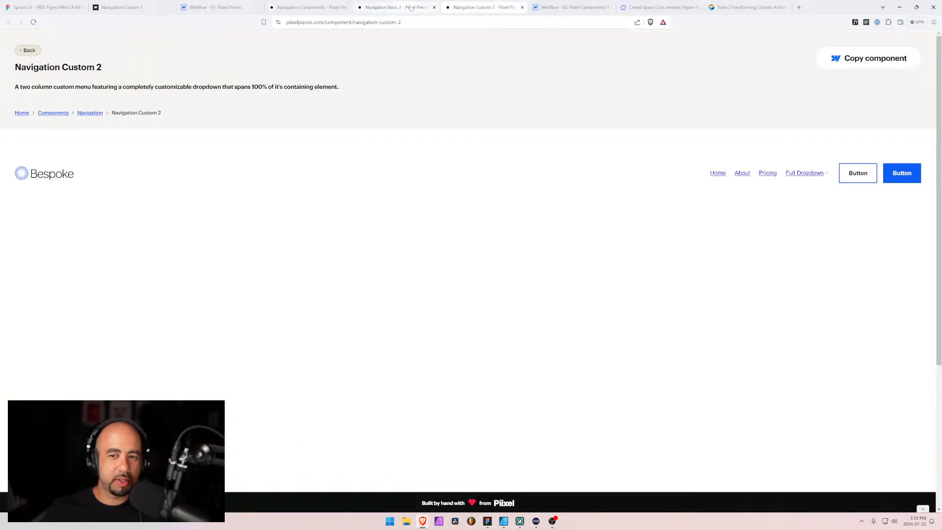
# Flip between the Navigation Basic 2 and Navigation Custom 2 pages to compare their navigation bar positions
pyautogui.click(409, 7)
pyautogui.click(471, 7)
pyautogui.click(405, 8)
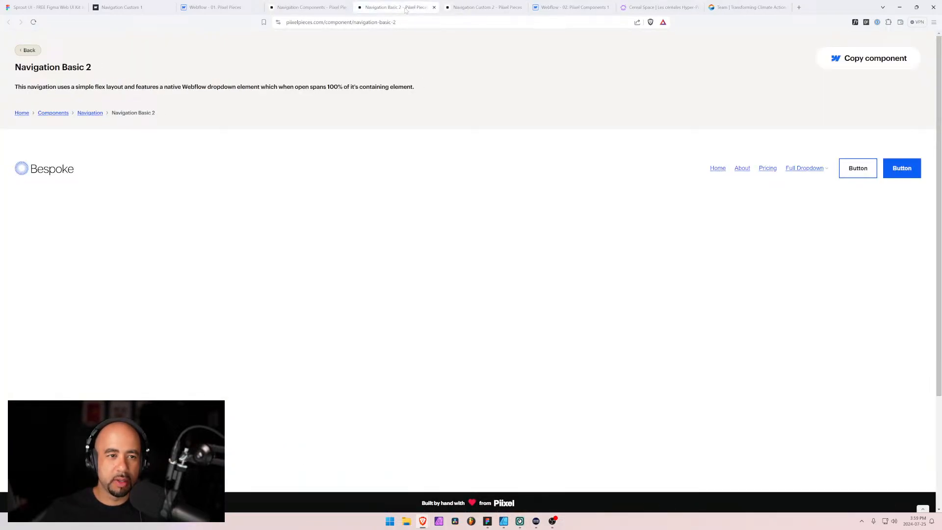
pyautogui.click(464, 7)
pyautogui.click(408, 10)
pyautogui.click(466, 10)
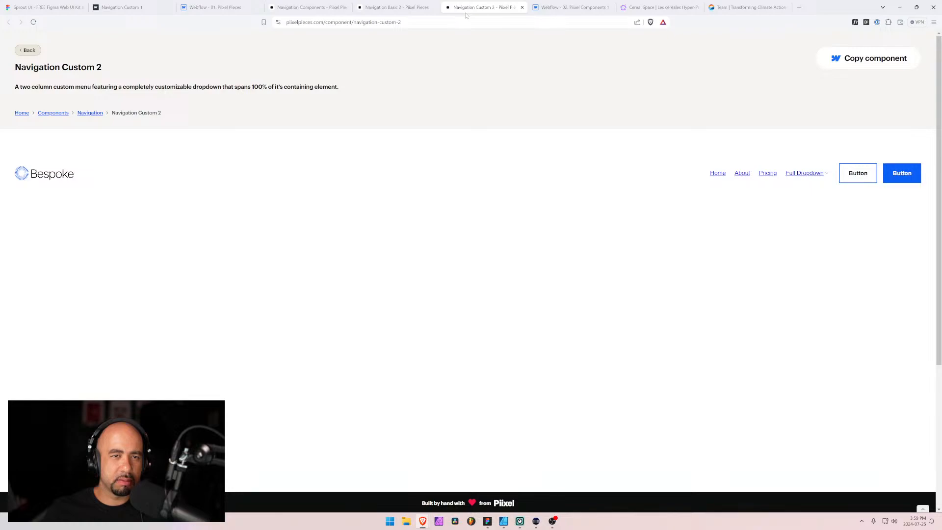
pyautogui.click(407, 8)
pyautogui.click(448, 11)
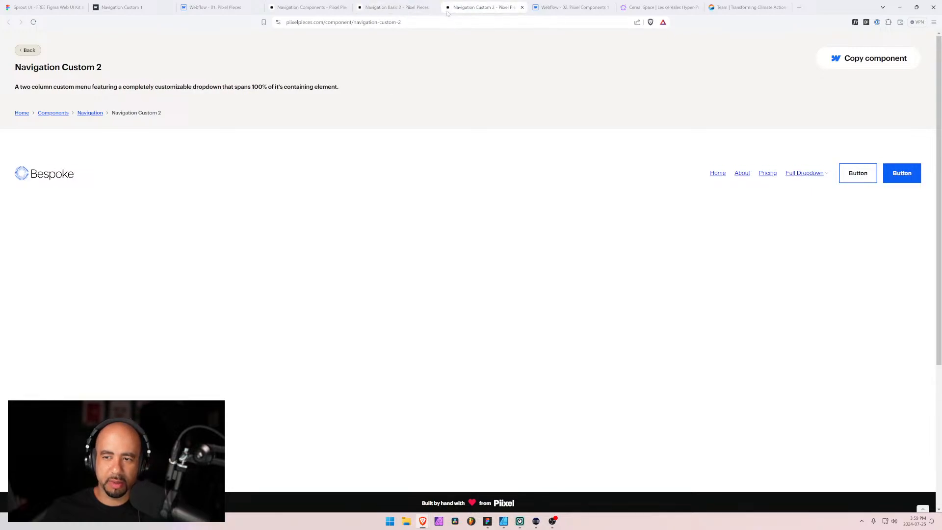
pyautogui.click(402, 10)
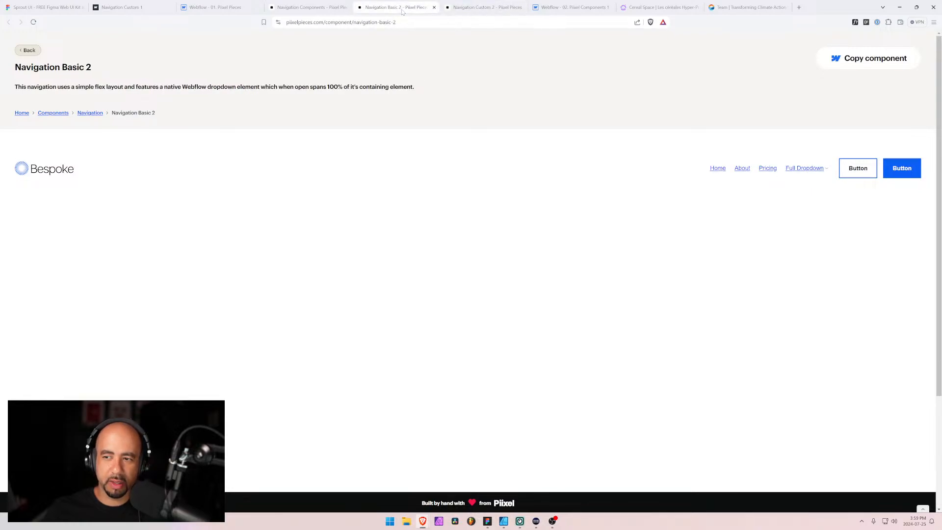
# Open the developer tools on the Navigation Custom 2 page, shrink them, and inspect the nav-custom-2_container element's styles
pyautogui.click(474, 8)
pyautogui.press('F12')
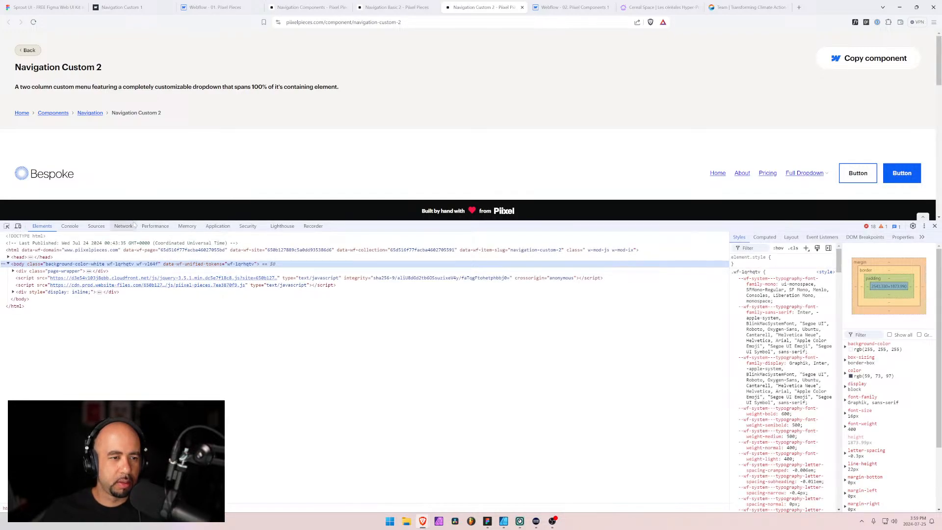
pyautogui.moveTo(134, 221); pyautogui.dragTo(16, 379)
pyautogui.click(7, 377)
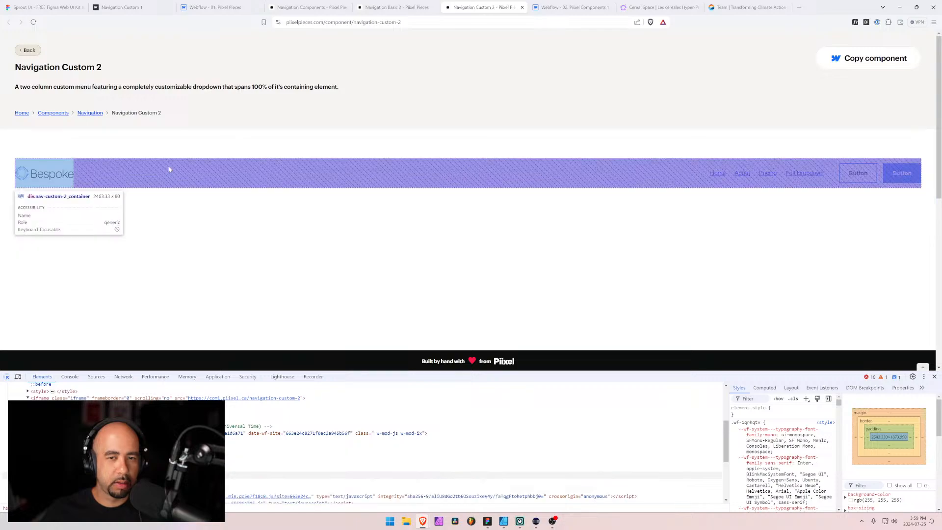
pyautogui.click(167, 169)
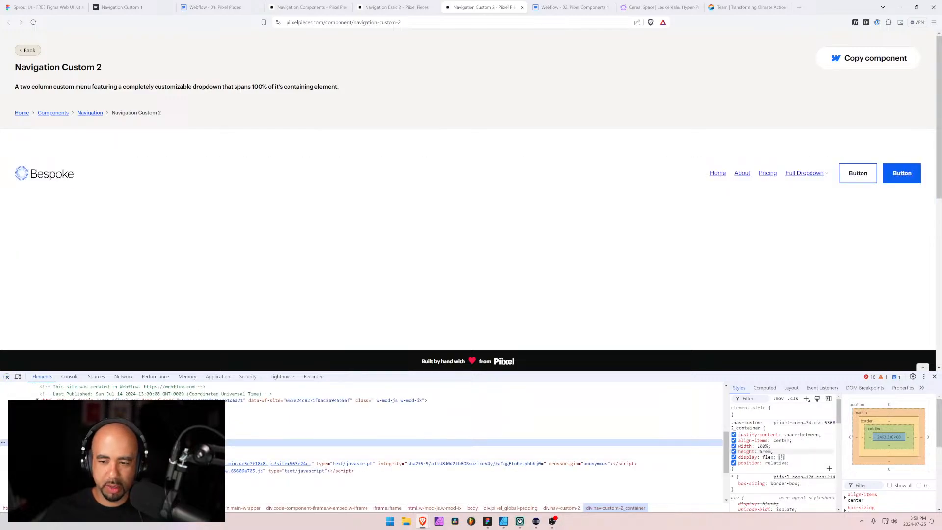
# Inspect the nav-basic-2_container element on the Navigation Basic 2 page and compare its styles with Navigation Custom 2
pyautogui.click(392, 8)
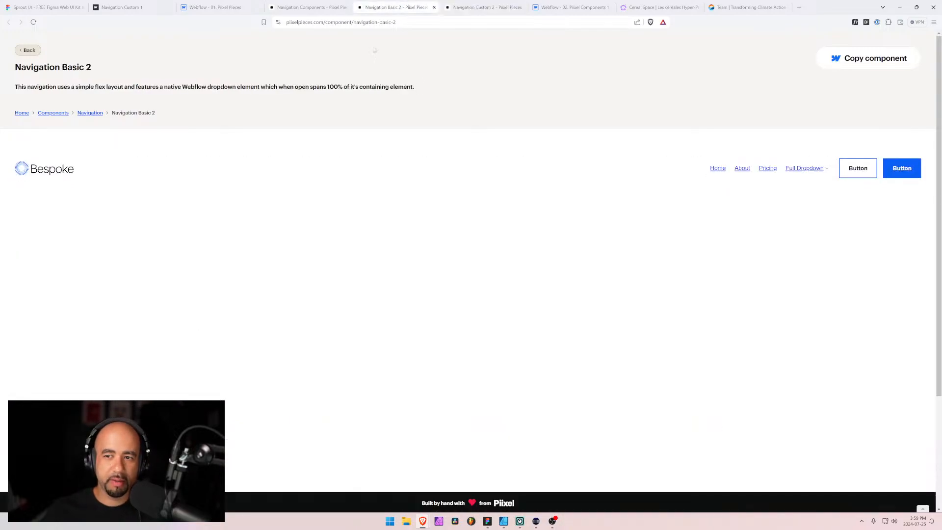
pyautogui.hotkey('ctrl', 'shift', 'i')
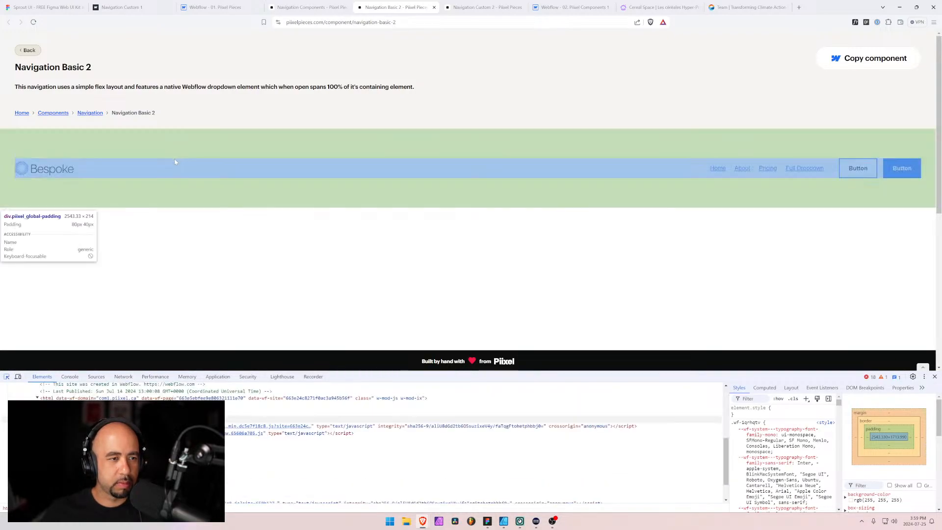
pyautogui.click(175, 163)
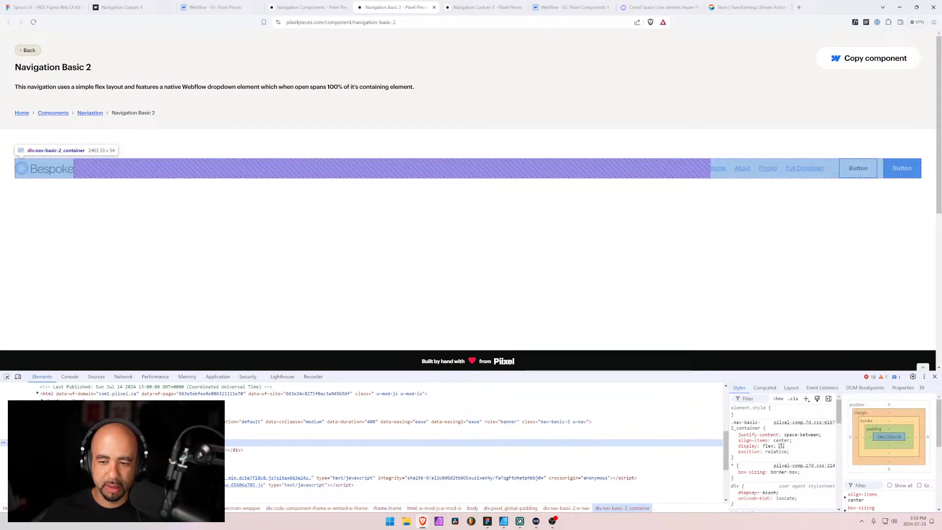
pyautogui.click(477, 7)
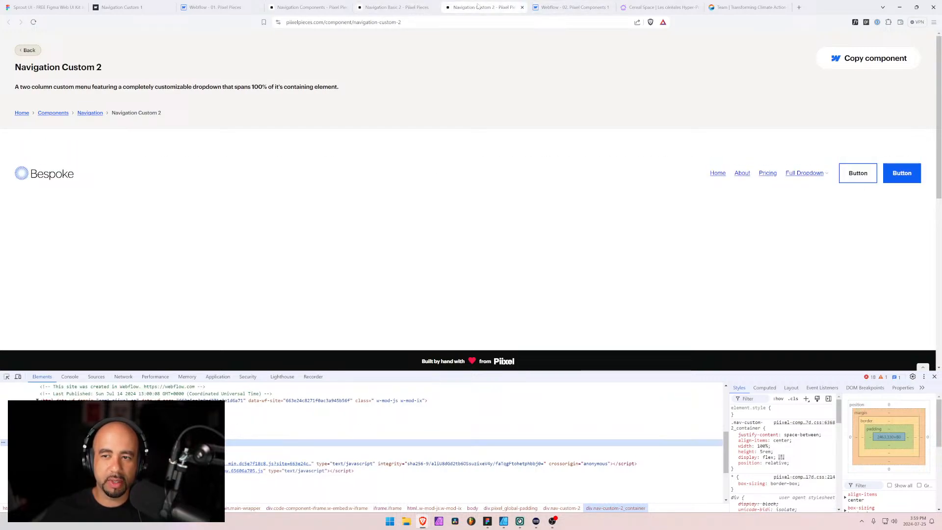
pyautogui.click(407, 7)
pyautogui.click(457, 7)
pyautogui.click(415, 7)
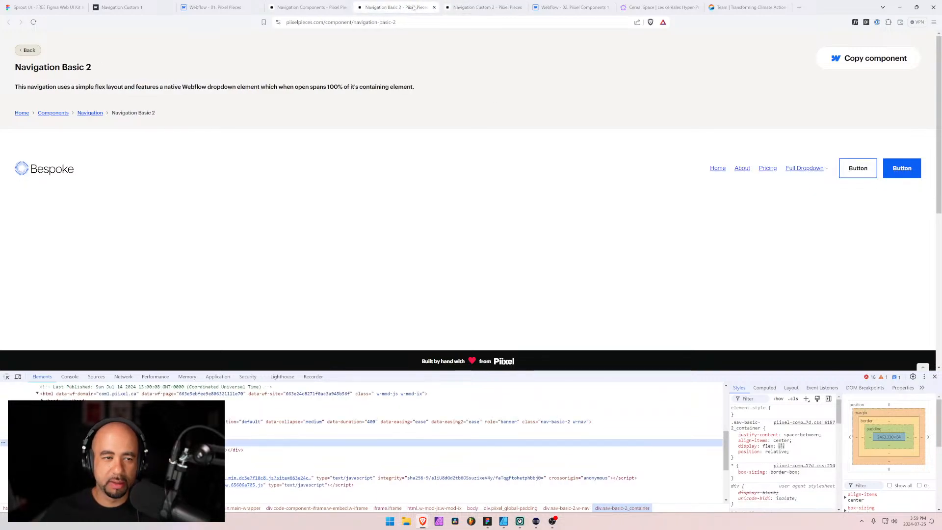
# Open the Full Dropdown on the Navigation Custom 2 and Navigation Basic 2 pages to compare their menus
pyautogui.click(461, 7)
pyautogui.click(804, 173)
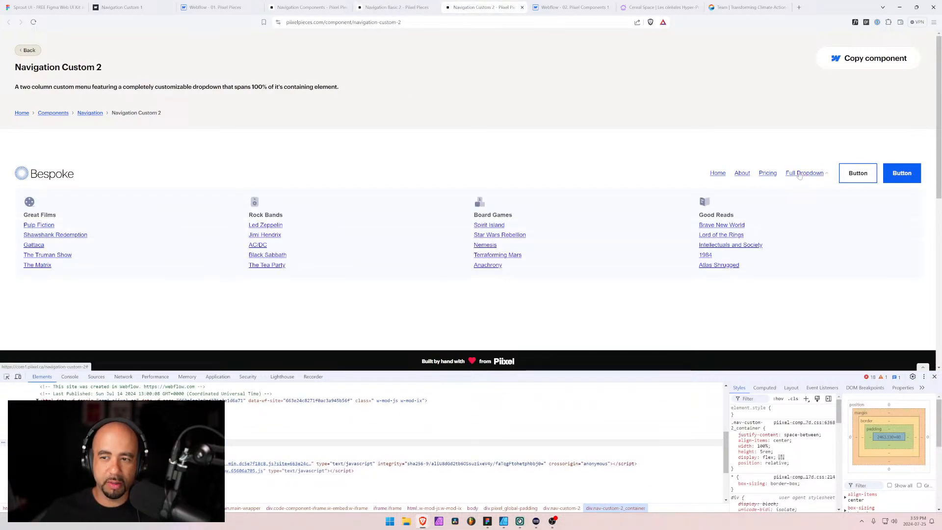
pyautogui.click(397, 6)
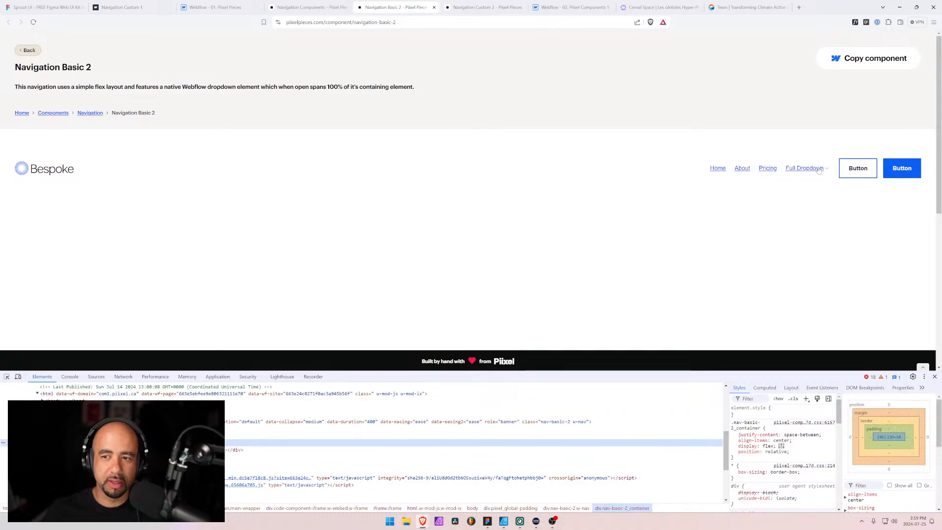
pyautogui.click(818, 170)
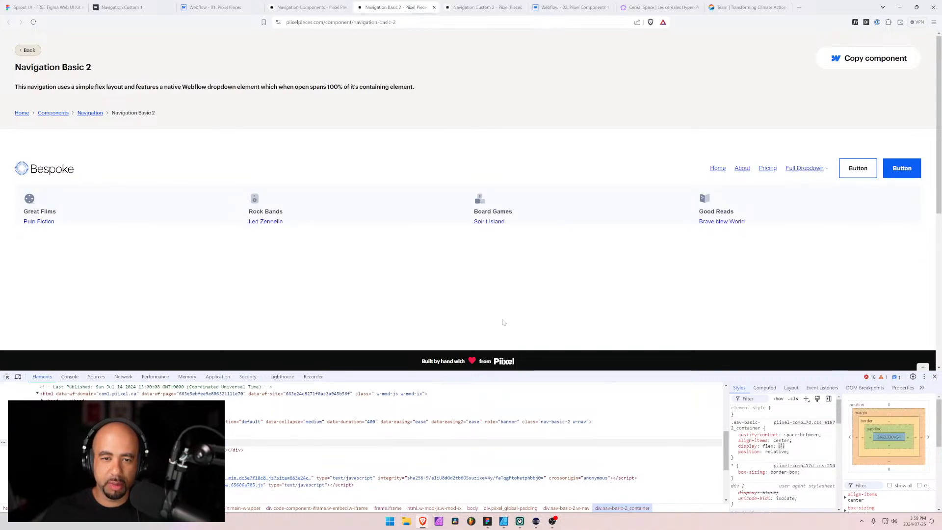
pyautogui.hotkey('ctrl', 'Tab')
pyautogui.click(805, 173)
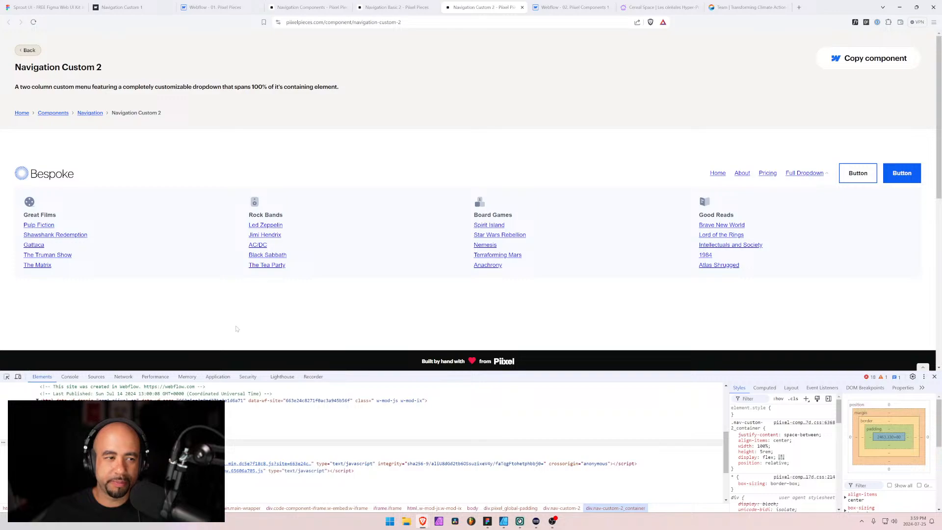
pyautogui.scroll(-2, 236, 327)
pyautogui.scroll(2, 232, 326)
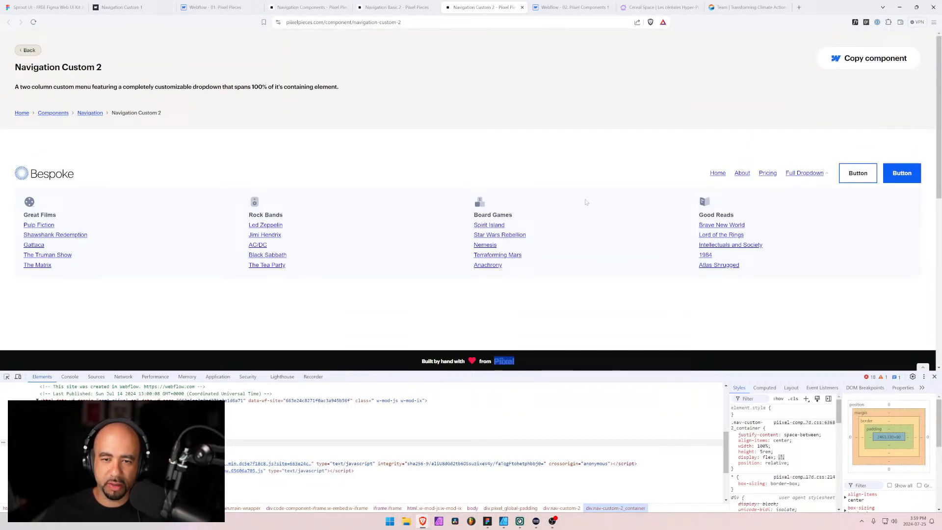
# Toggle the Full Dropdown again on both pages to compare how it opens, and return to the Navigation components overview
pyautogui.click(801, 175)
pyautogui.click(395, 6)
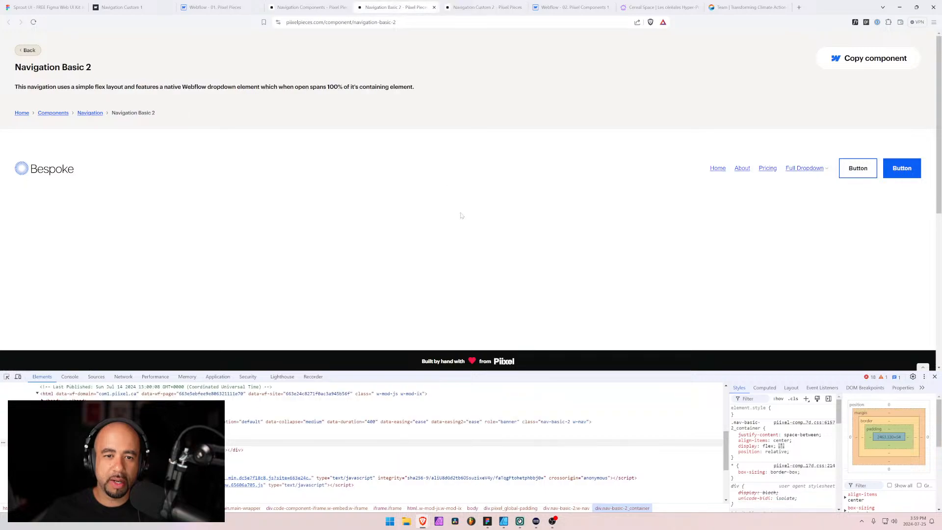
pyautogui.click(554, 317)
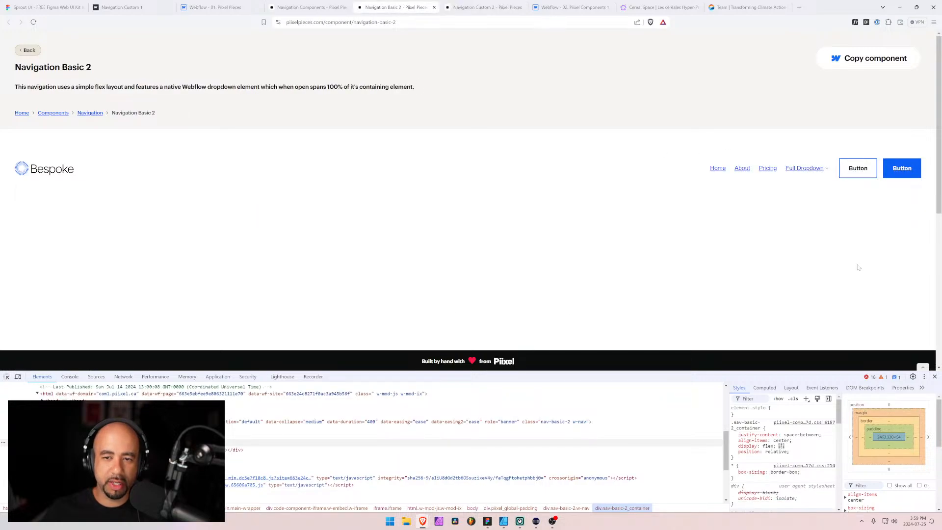
pyautogui.click(803, 168)
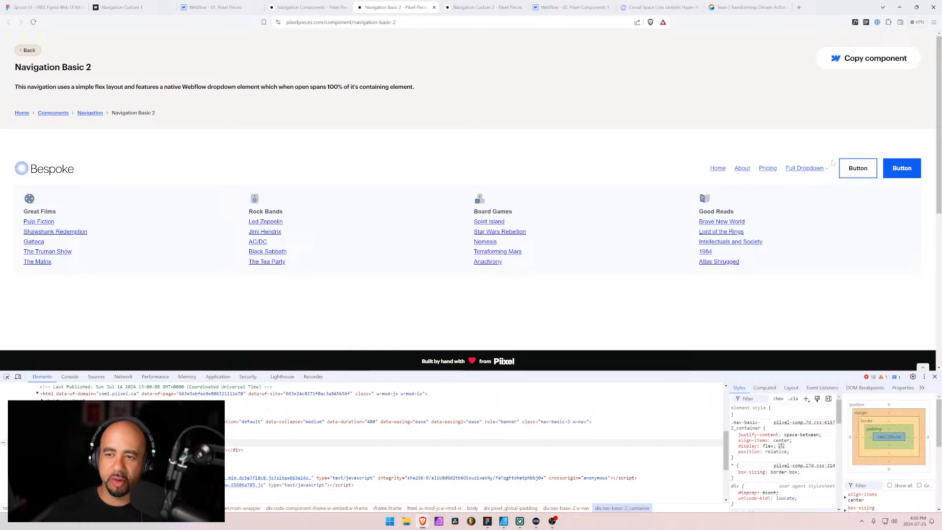
pyautogui.click(804, 168)
pyautogui.hotkey('ctrl', 'Tab')
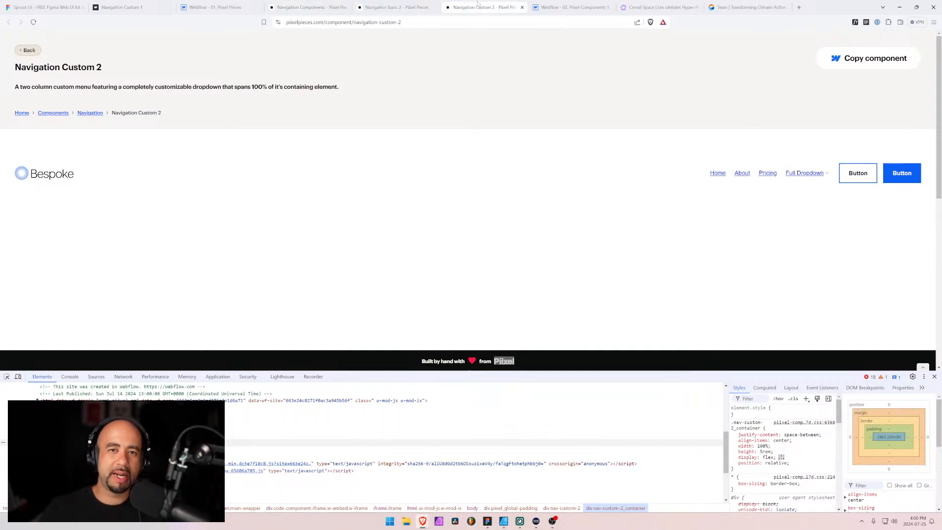
pyautogui.click(804, 174)
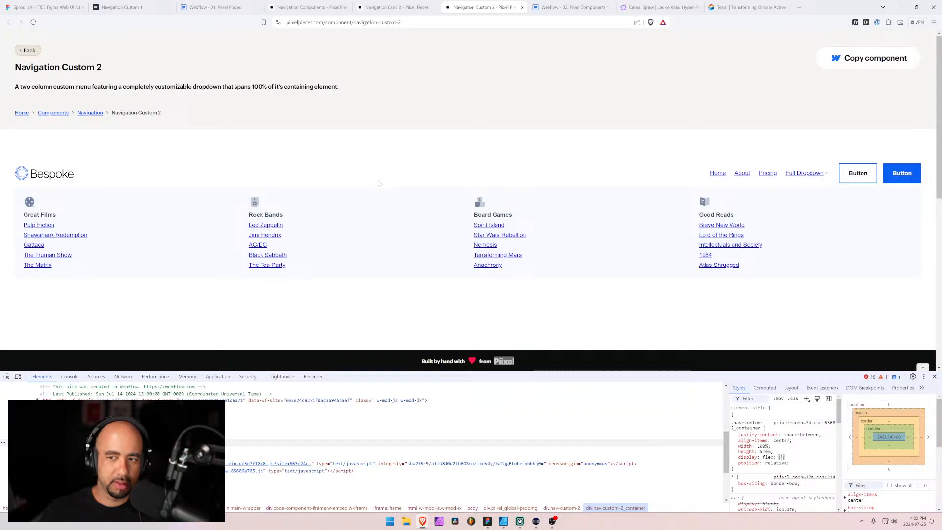
pyautogui.click(289, 8)
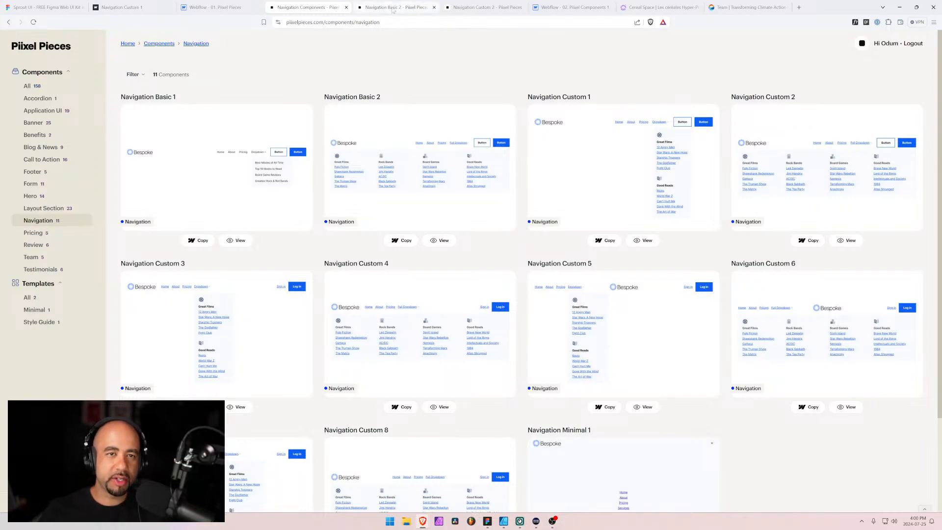
# Switch to Figma and duplicate the Navigation Basic 2 frame
pyautogui.hotkey('alt', 'Tab')
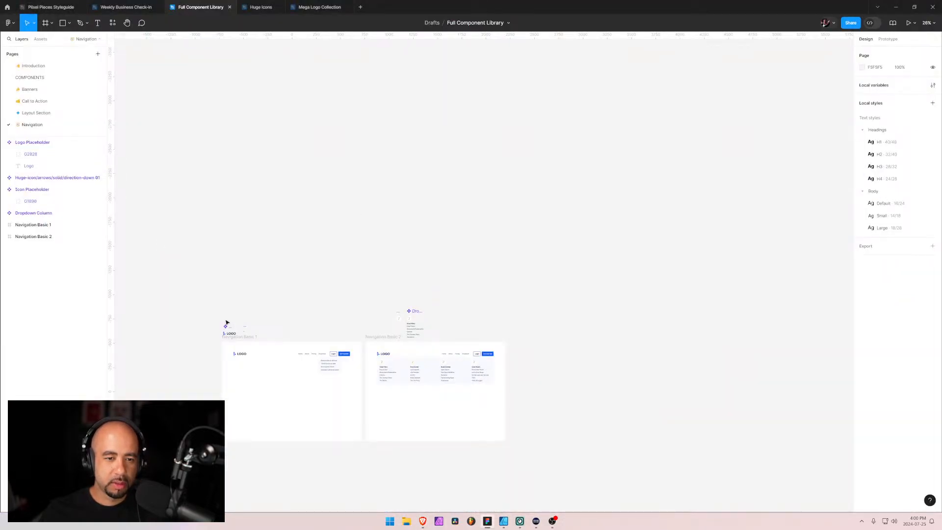
pyautogui.scroll(5, 276, 371)
pyautogui.moveTo(441, 385); pyautogui.dragTo(431, 196)
pyautogui.click(34, 237)
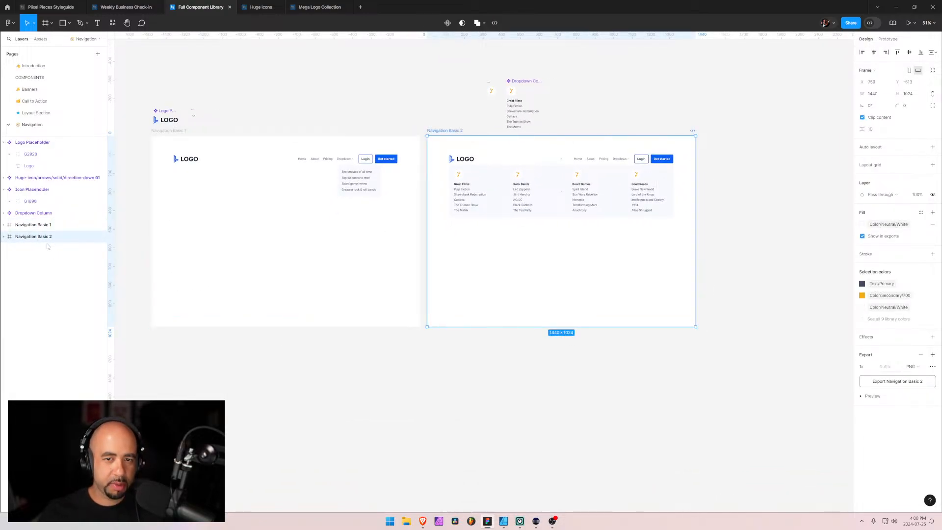
pyautogui.hotkey('ctrl', 'd')
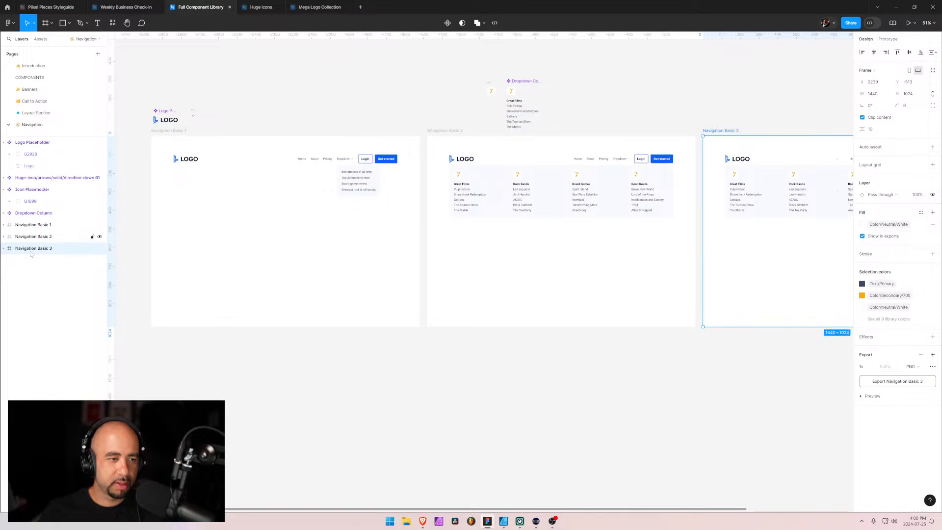
# Rename the duplicated frame as Navigation Custom 1
pyautogui.doubleClick(43, 249)
pyautogui.moveTo(37, 248); pyautogui.dragTo(89, 255)
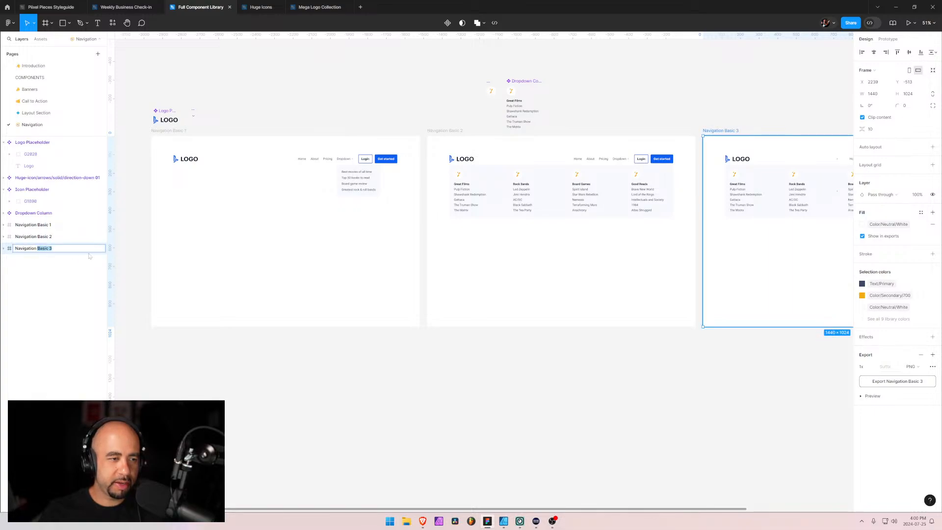
pyautogui.write('Custom')
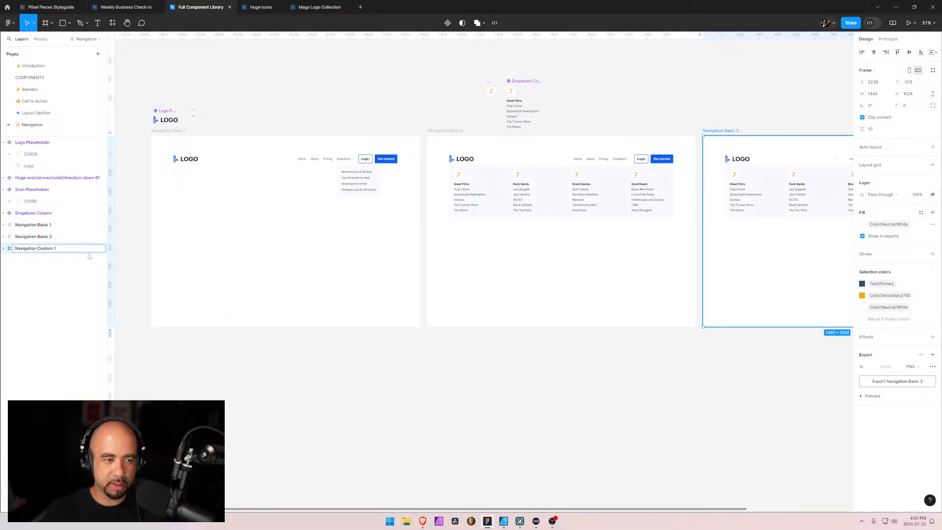
pyautogui.press('Return')
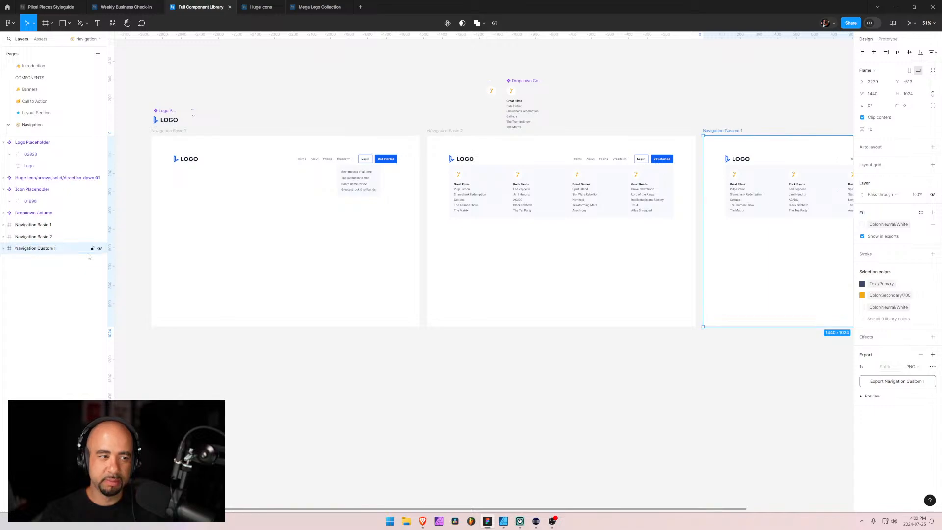
# Compare the new frame with the Navigation Custom 1 thumbnail in Brave and return to Figma
pyautogui.moveTo(772, 282); pyautogui.dragTo(390, 322)
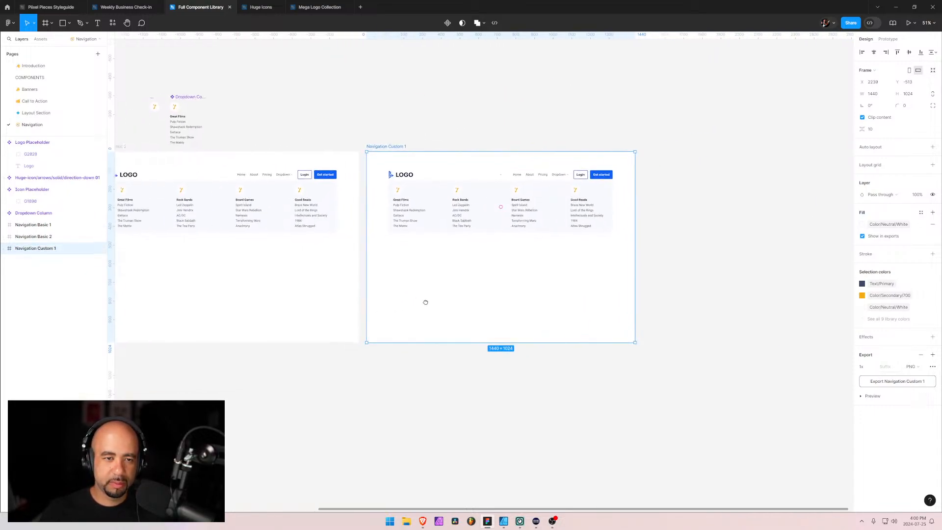
pyautogui.scroll(10, 482, 200)
pyautogui.scroll(-5, 514, 186)
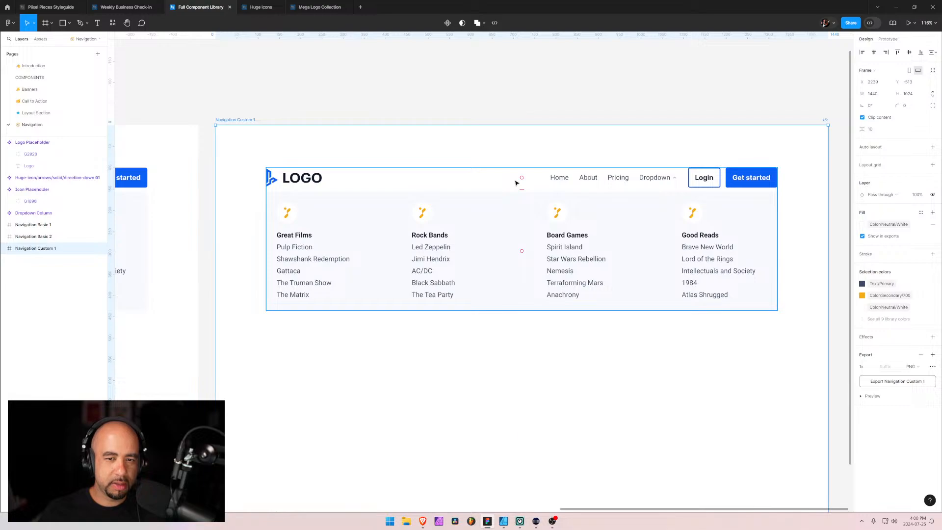
pyautogui.hotkey('alt', 'Tab')
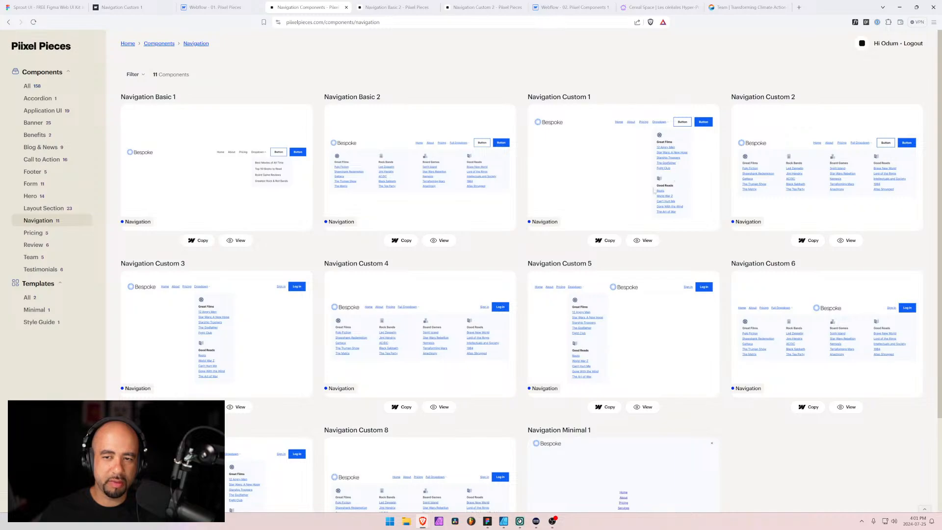
pyautogui.hotkey('alt', 'Tab')
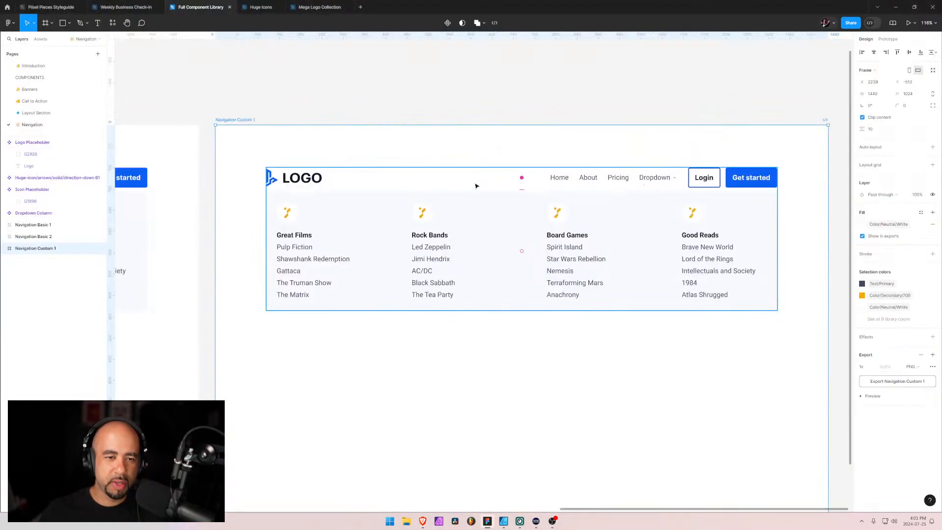
# Remove the Good Reads and Board Games columns from the Navigation Custom 1 dropdown
pyautogui.click(4, 248)
pyautogui.keyDown('ctrl'); pyautogui.click(532, 234); pyautogui.keyUp('ctrl')
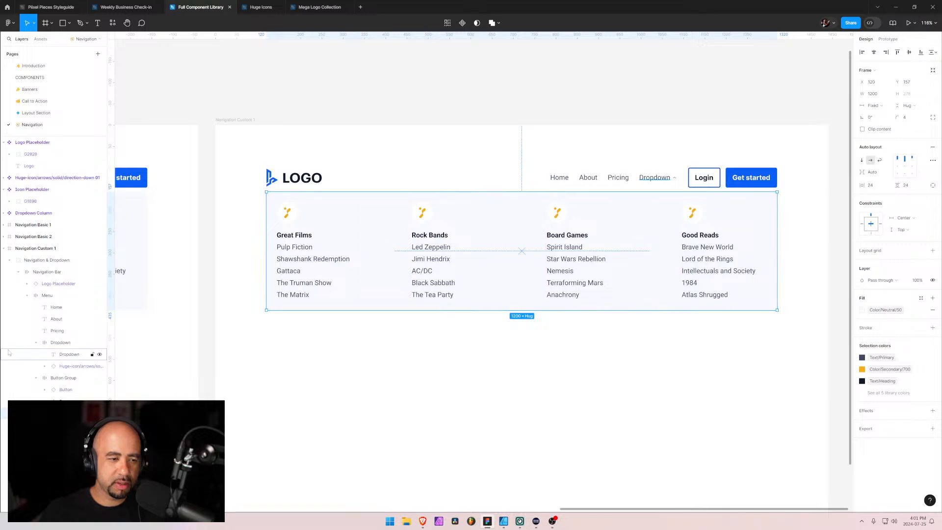
pyautogui.keyDown('ctrl'); pyautogui.click(731, 221); pyautogui.keyUp('ctrl')
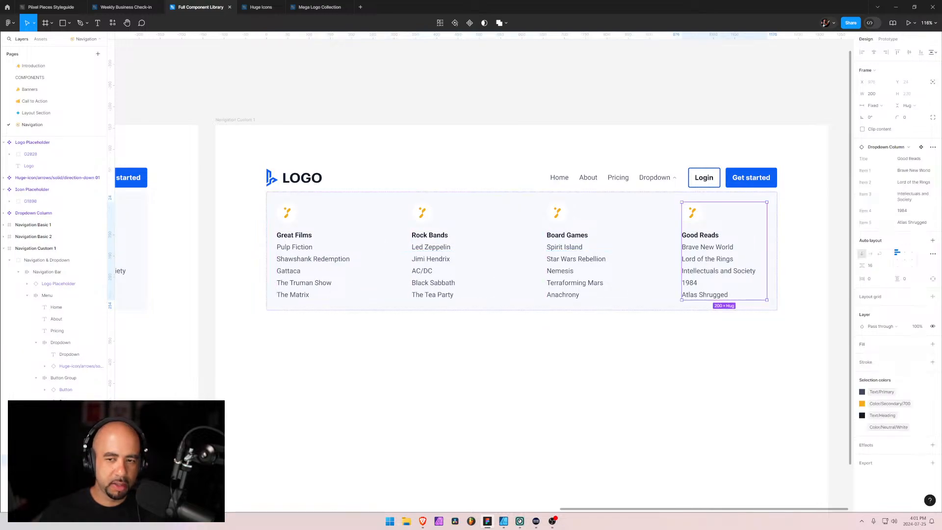
pyautogui.press('Delete')
pyautogui.keyDown('ctrl'); pyautogui.click(726, 226); pyautogui.keyUp('ctrl')
pyautogui.press('Delete')
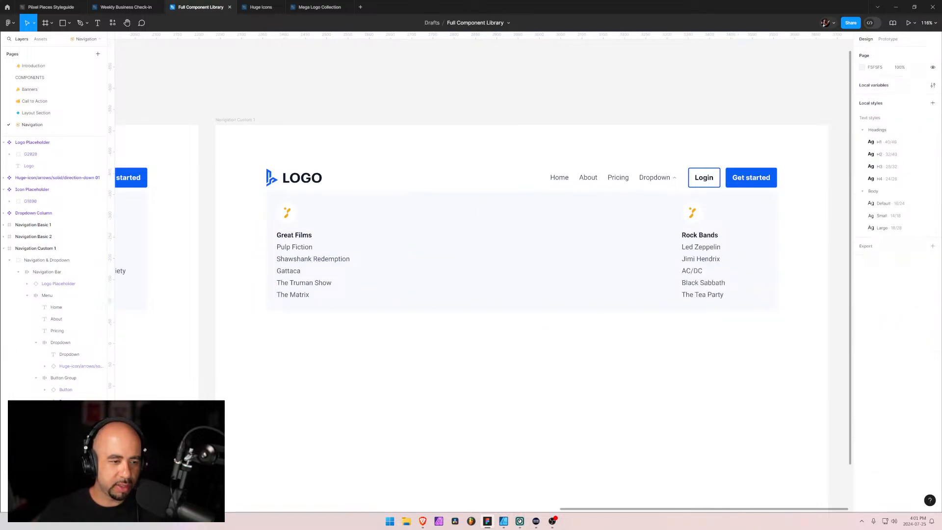
# Stack the two remaining dropdown columns vertically with auto layout and set the dropdown frame's width to hug contents
pyautogui.keyDown('ctrl'); pyautogui.click(658, 250); pyautogui.keyUp('ctrl')
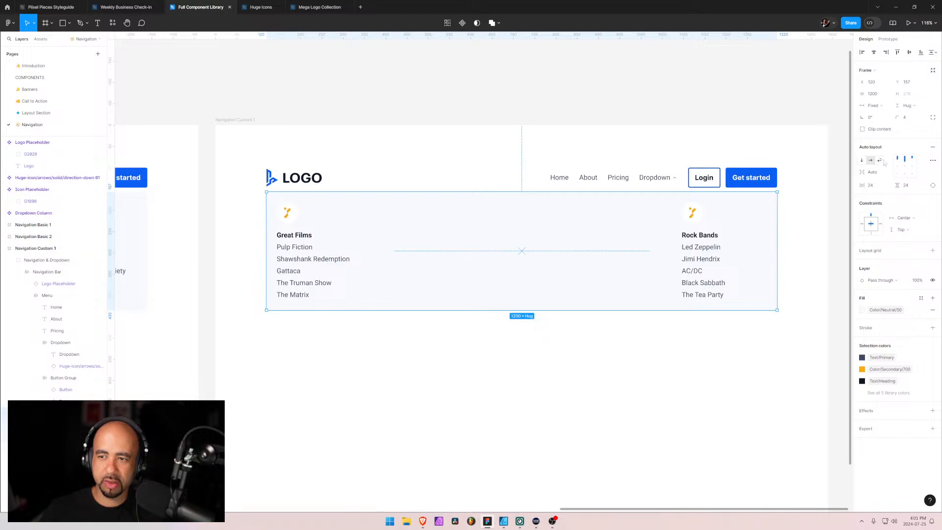
pyautogui.click(863, 162)
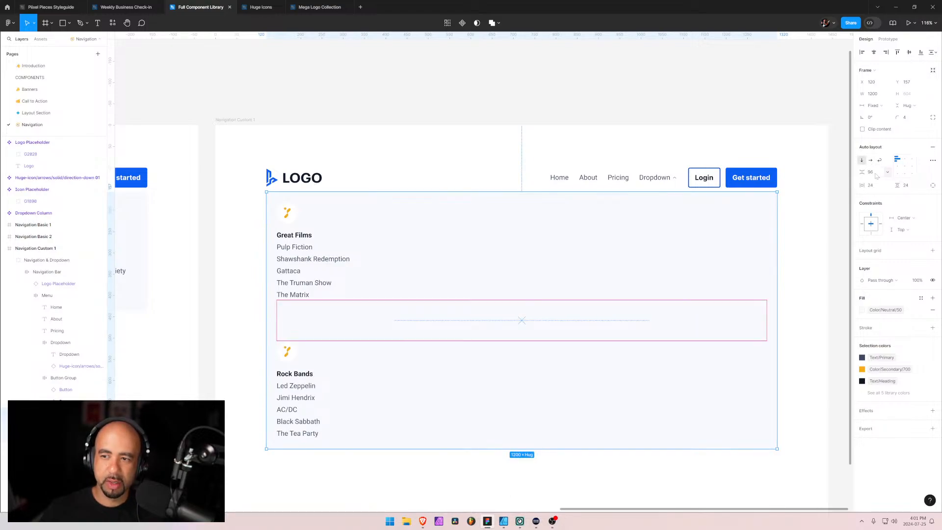
pyautogui.click(878, 106)
pyautogui.click(882, 114)
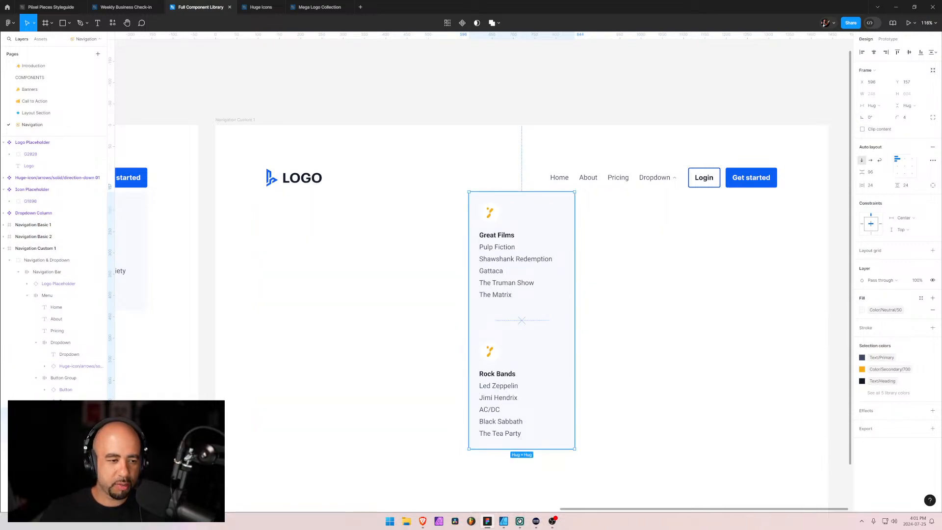
# Try setting the Great Films column's width to hug contents
pyautogui.click(515, 265)
pyautogui.click(875, 106)
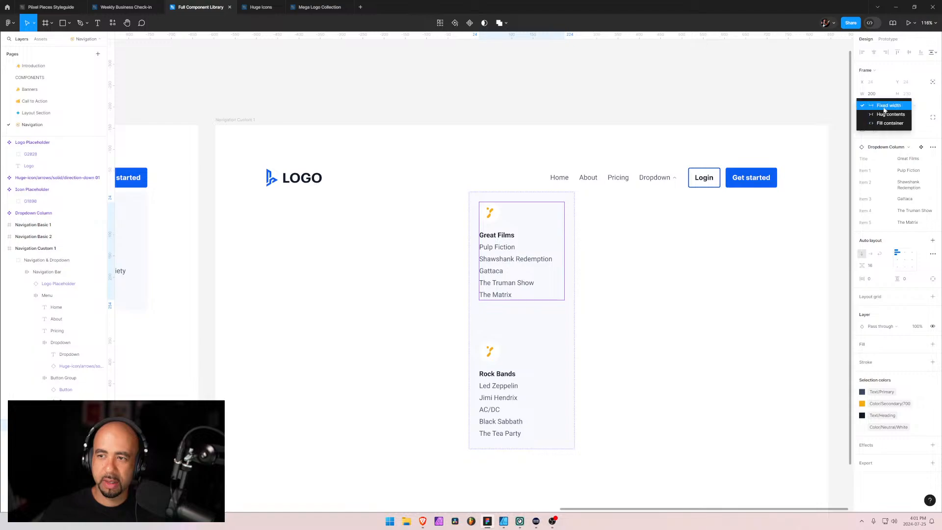
pyautogui.click(875, 115)
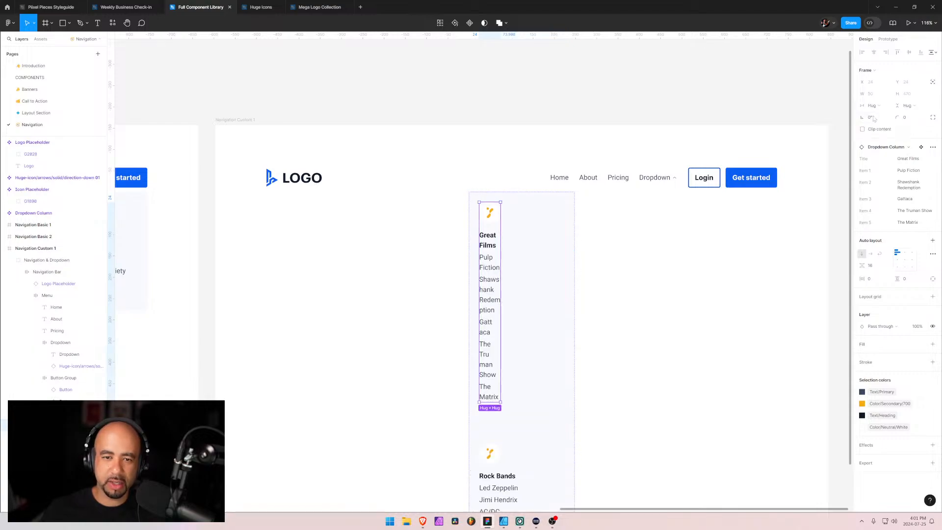
pyautogui.hotkey('ctrl', 'z')
# Set the widths of the Great Films and Rock Bands columns to fill container
pyautogui.click(886, 106)
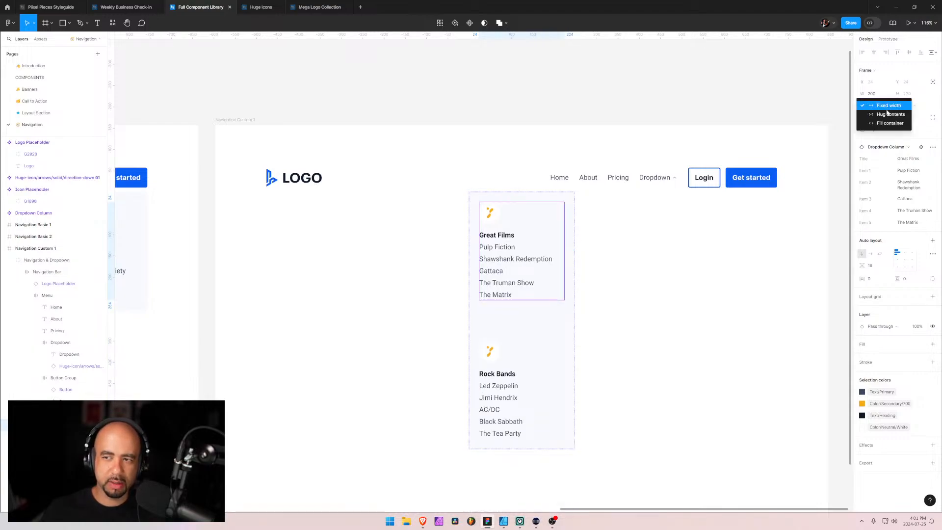
pyautogui.click(886, 124)
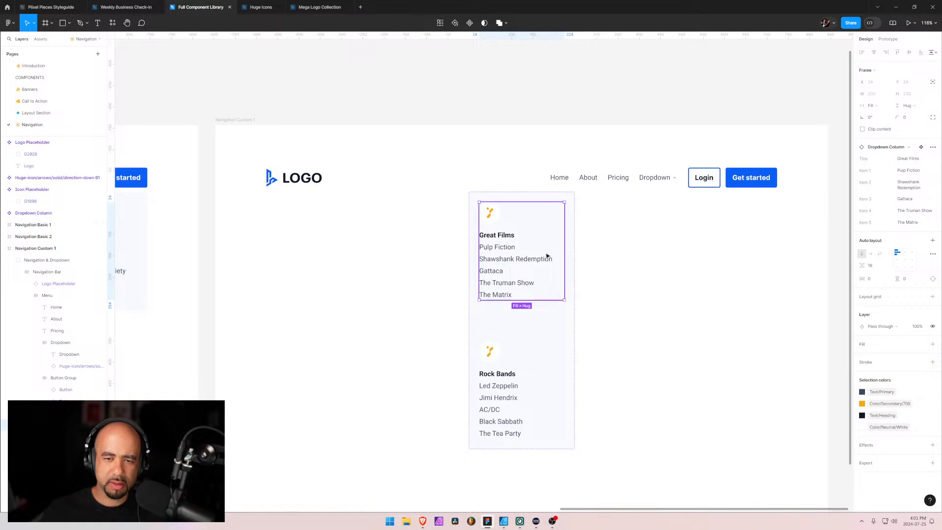
pyautogui.click(539, 395)
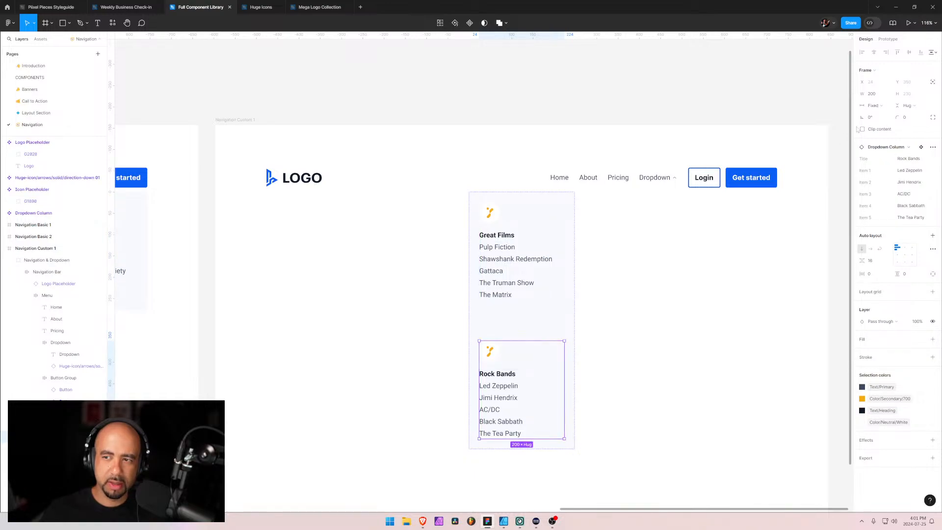
pyautogui.click(886, 106)
pyautogui.click(886, 124)
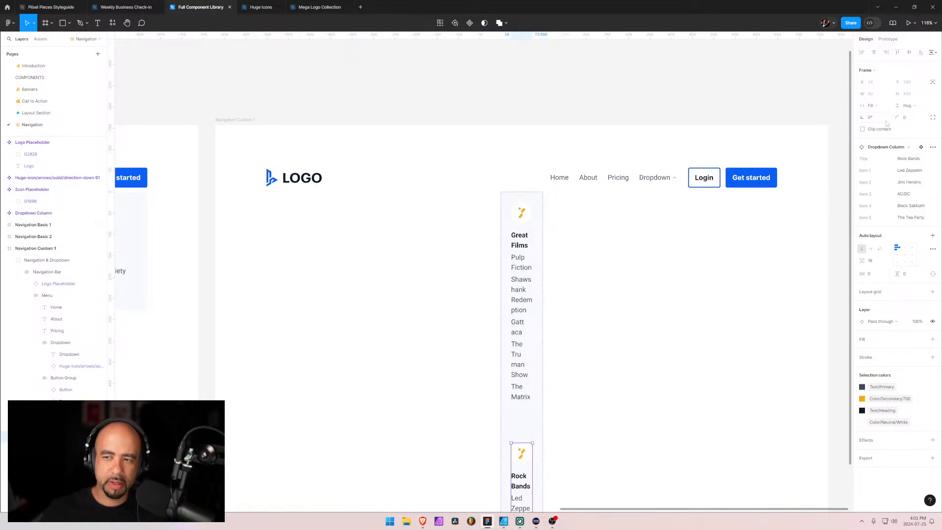
pyautogui.click(887, 107)
pyautogui.click(886, 97)
pyautogui.click(882, 106)
pyautogui.click(879, 115)
pyautogui.click(883, 106)
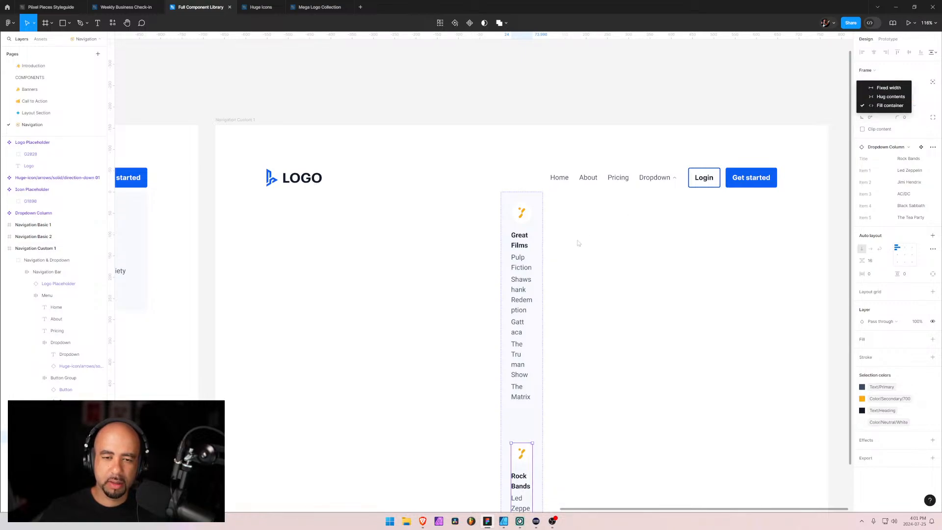
pyautogui.click(531, 270)
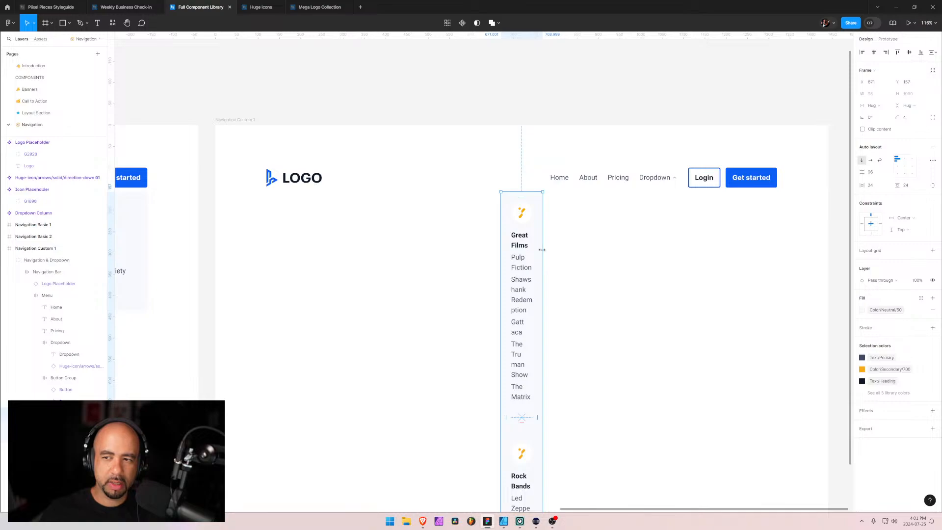
pyautogui.click(876, 105)
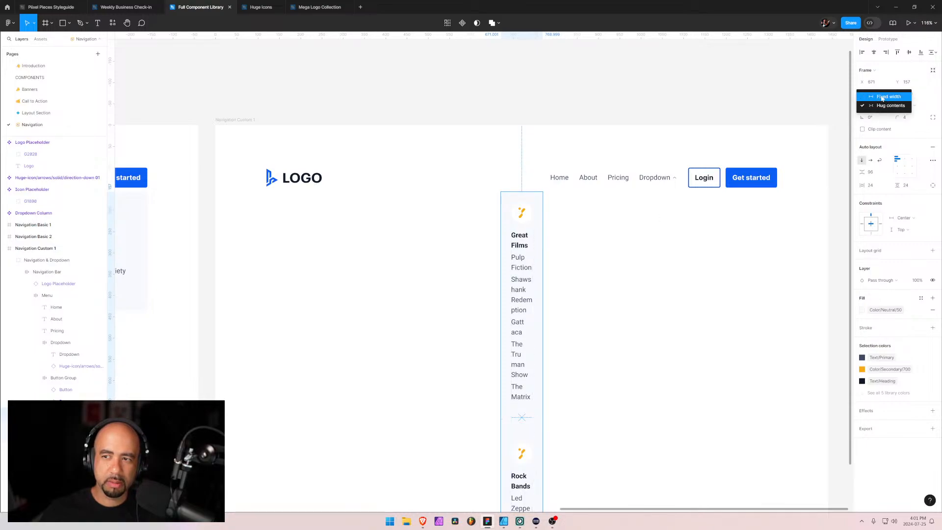
pyautogui.click(880, 106)
# Set the width of the text container nested in the Great Films column to hug contents
pyautogui.click(522, 236)
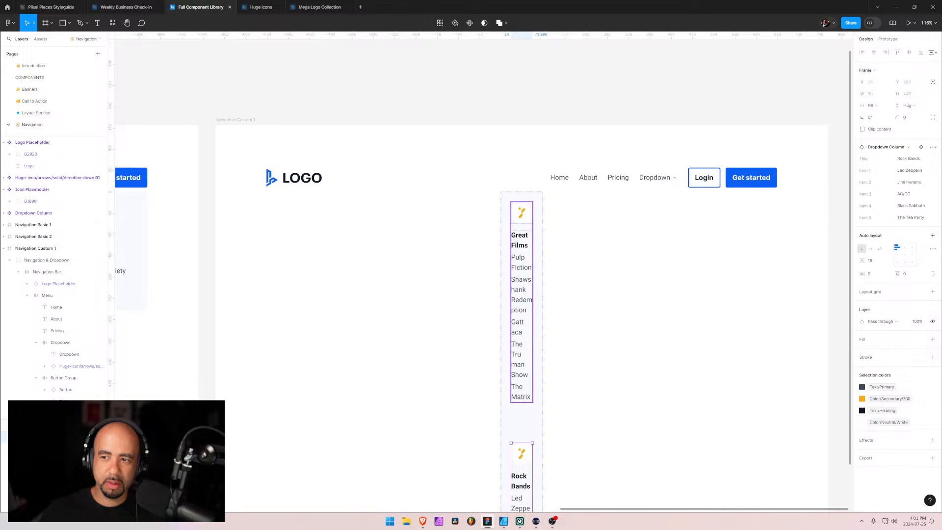
pyautogui.click(59, 437)
pyautogui.click(59, 425)
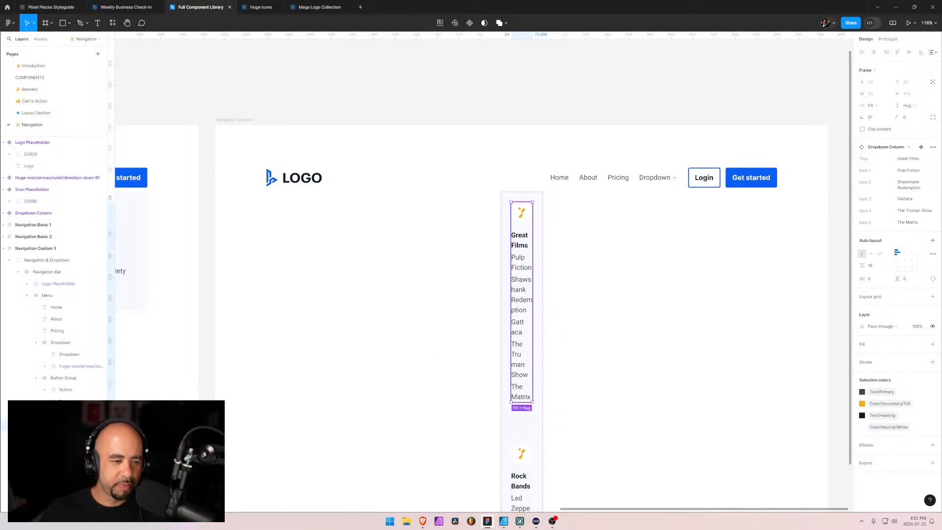
pyautogui.click(61, 437)
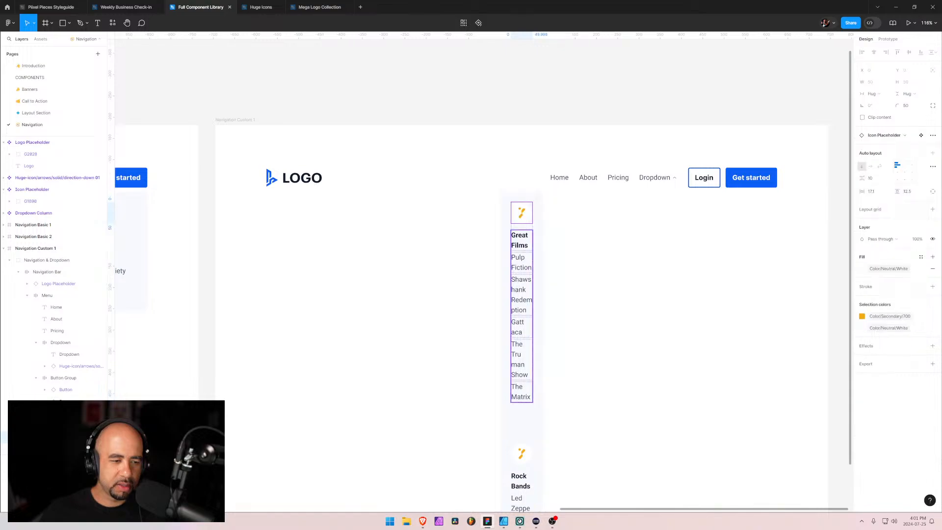
pyautogui.click(61, 449)
pyautogui.click(878, 95)
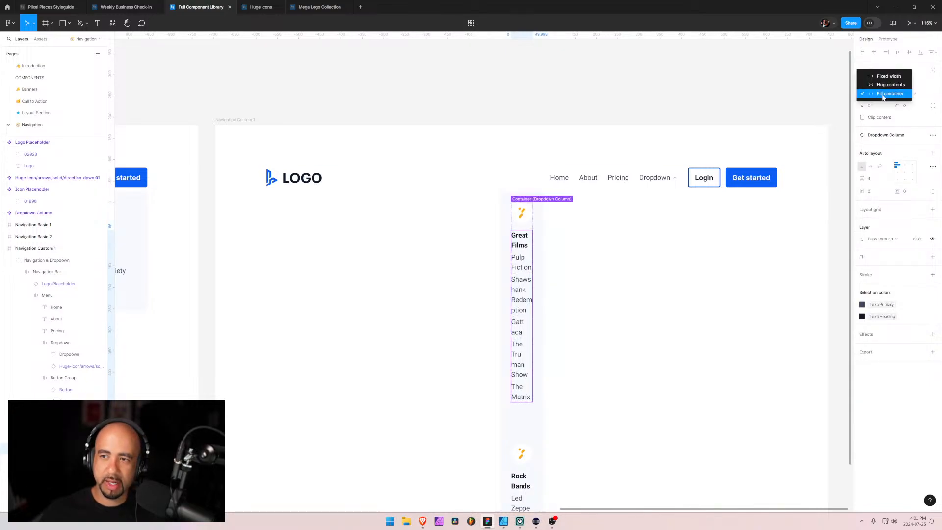
pyautogui.click(888, 86)
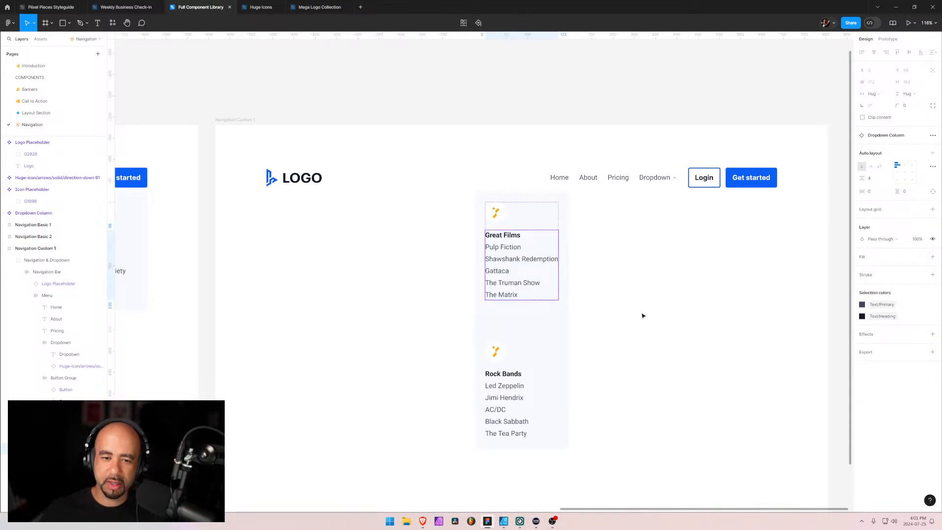
# Try setting the width of the Rock Bands column's nested text container to hug contents
pyautogui.click(524, 378)
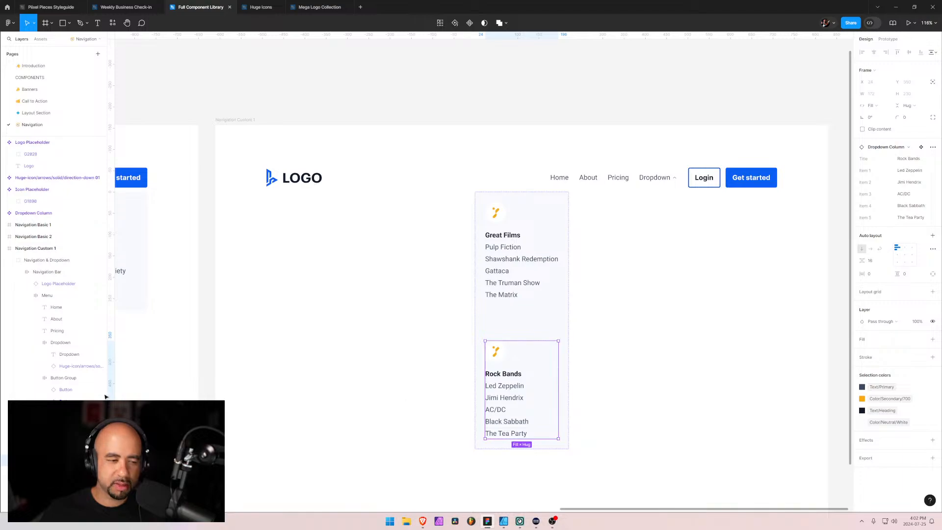
pyautogui.doubleClick(522, 386)
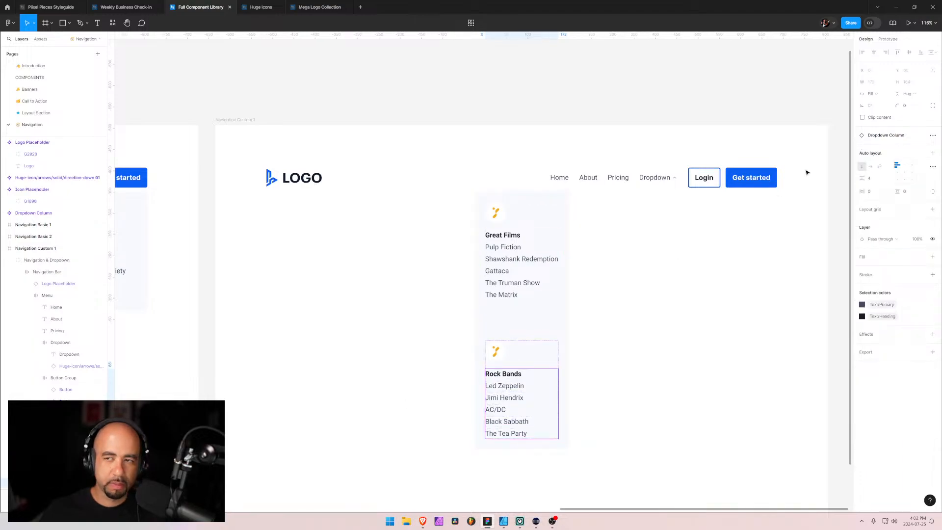
pyautogui.click(885, 95)
pyautogui.click(890, 84)
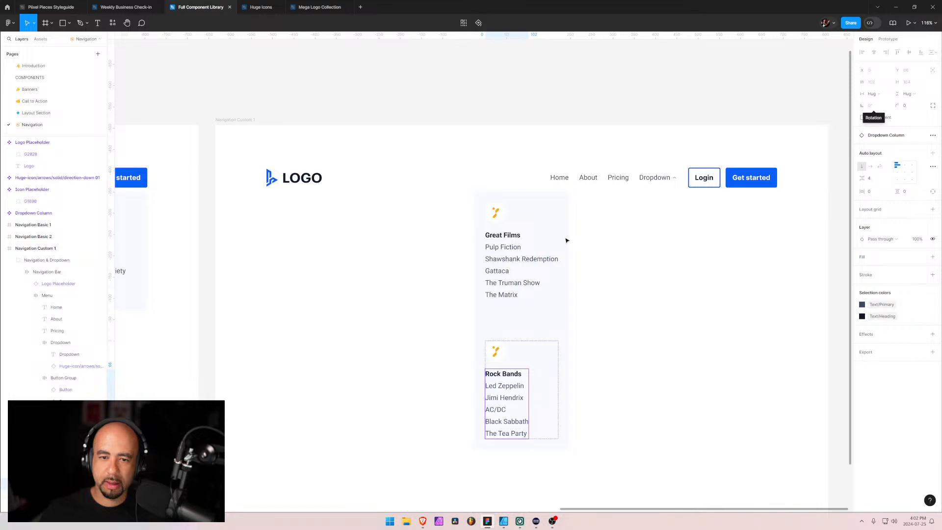
# Return the width of the Rock Bands column's nested text container to fill container and clear the selection
pyautogui.click(542, 262)
pyautogui.click(522, 408)
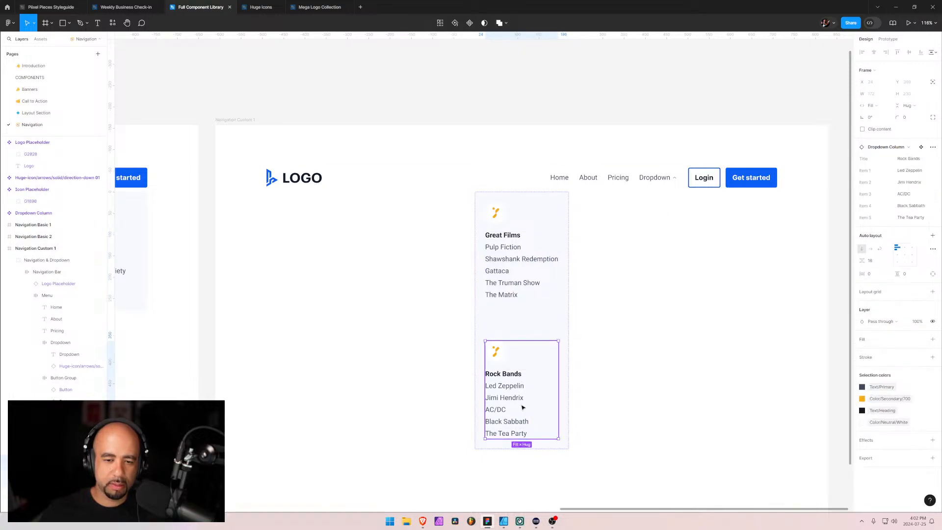
pyautogui.doubleClick(504, 391)
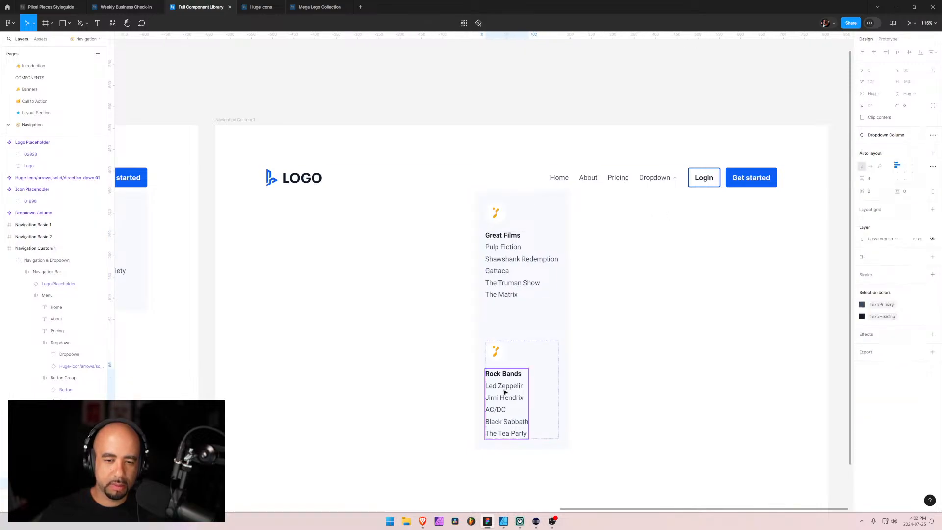
pyautogui.click(884, 94)
pyautogui.click(884, 103)
pyautogui.click(542, 349)
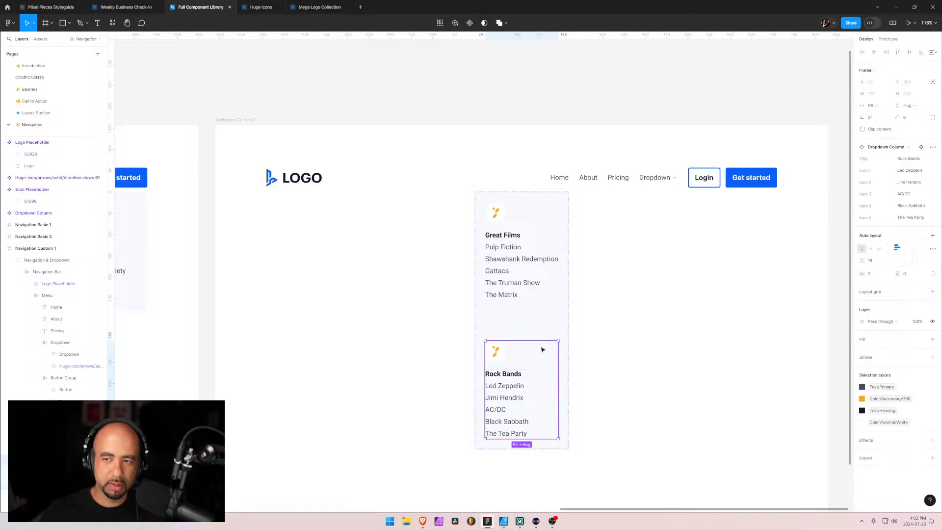
pyautogui.click(555, 228)
pyautogui.click(656, 255)
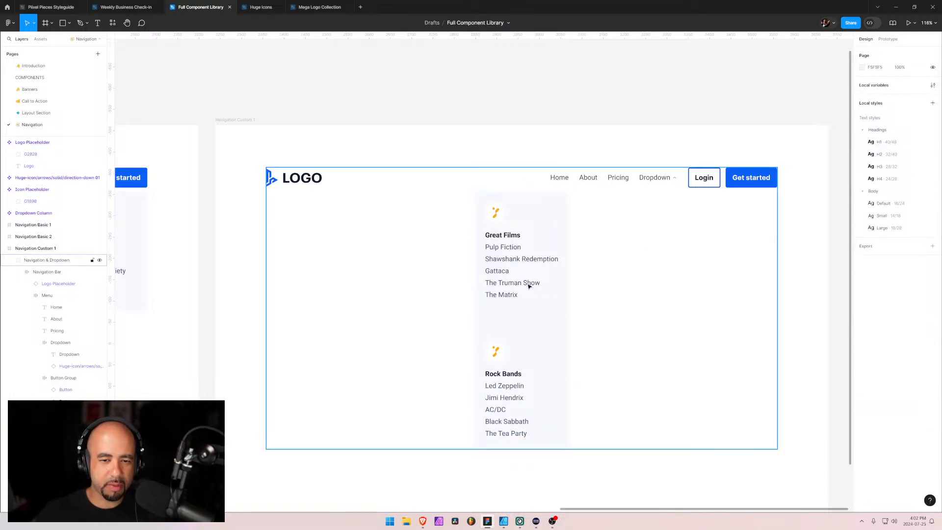
# Set the vertical gap between the two columns in the dropdown frame to 16
pyautogui.click(515, 311)
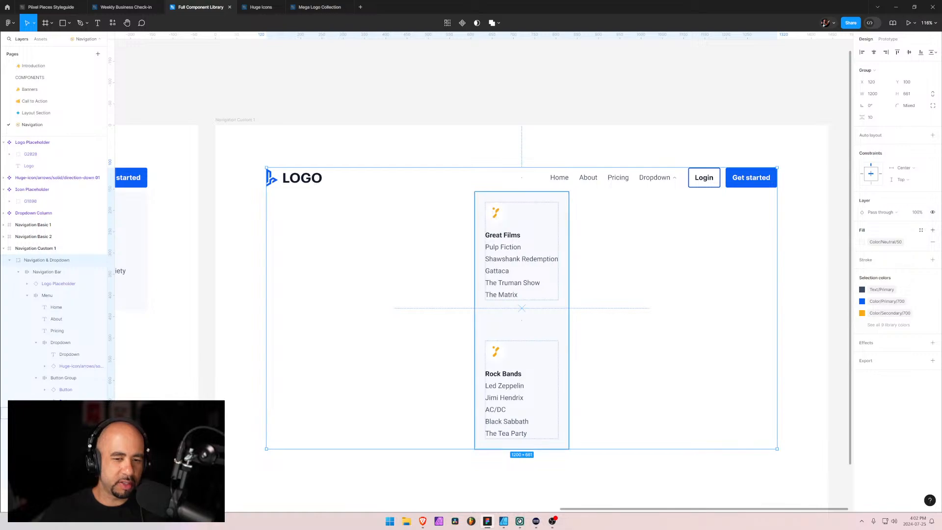
pyautogui.doubleClick(521, 309)
pyautogui.click(878, 172)
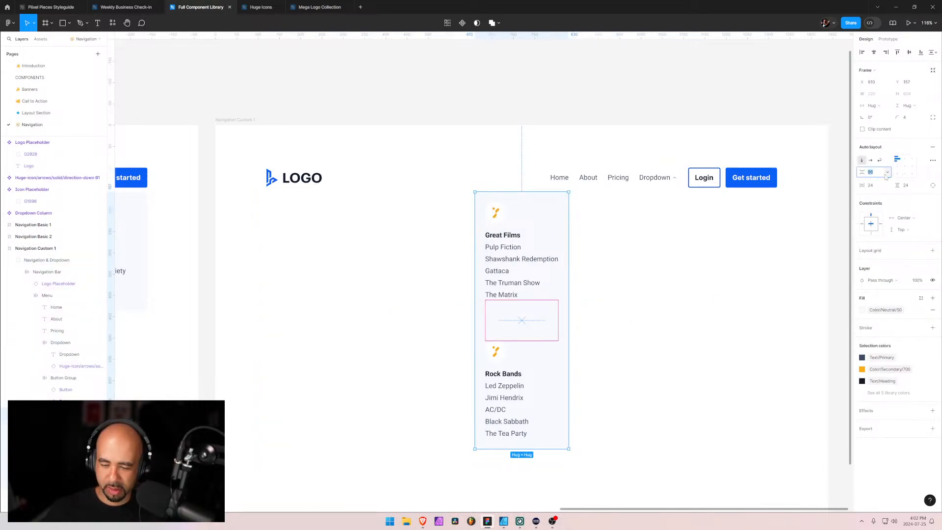
pyautogui.write('16')
pyautogui.press('Return')
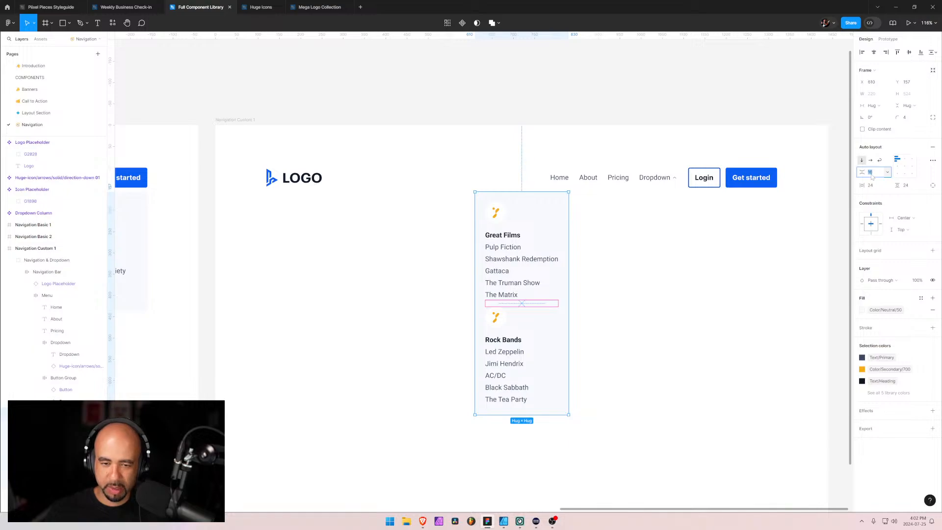
# Switch to the Piixel Pieces navigation overview in Brave and open the Navigation Basic 2 component page
pyautogui.hotkey('alt', 'Tab')
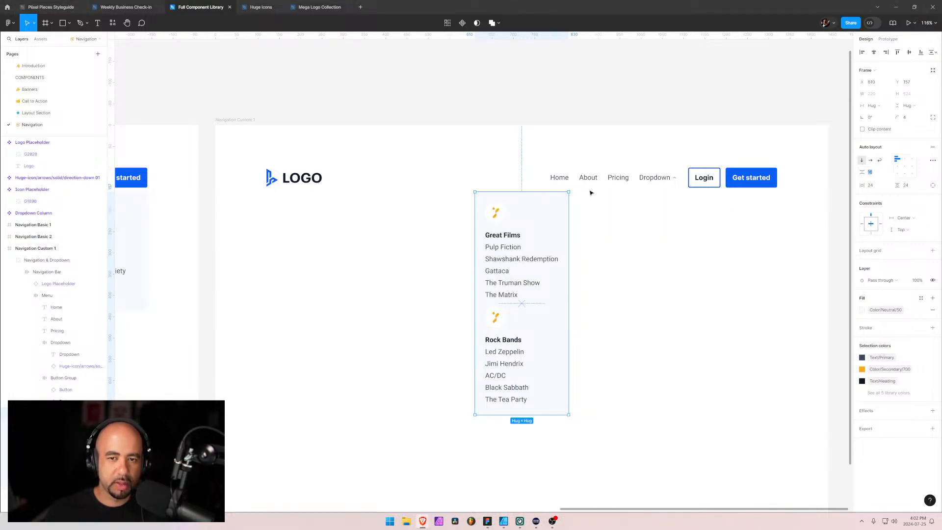
pyautogui.hotkey('alt', 'Tab')
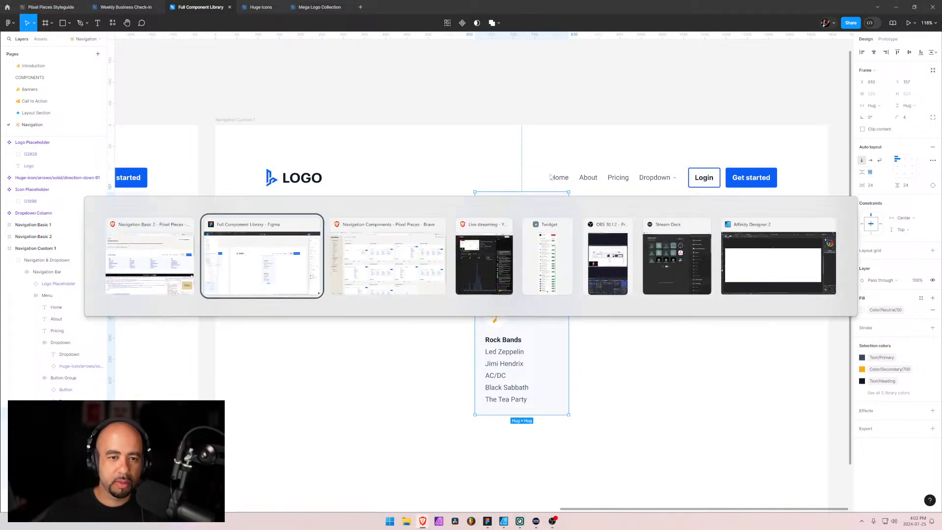
pyautogui.click(412, 231)
pyautogui.hotkey('alt', 'Tab')
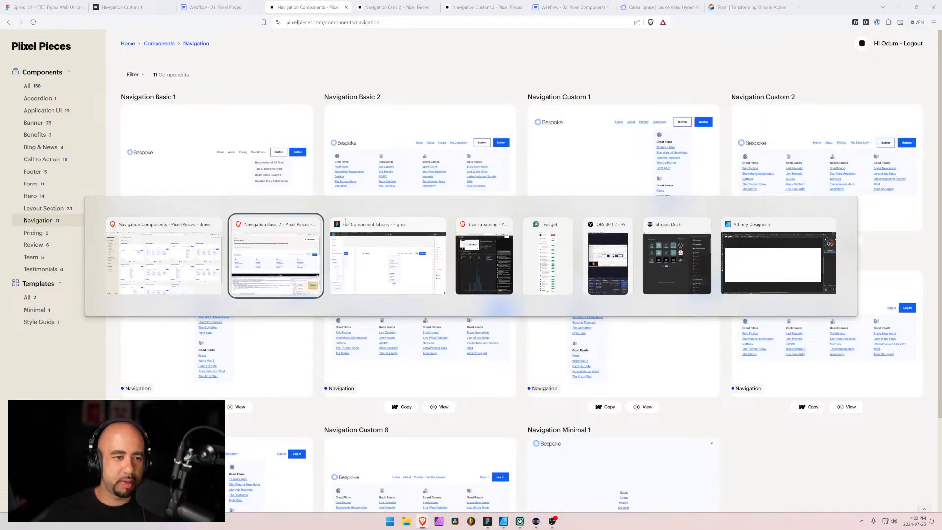
pyautogui.click(181, 251)
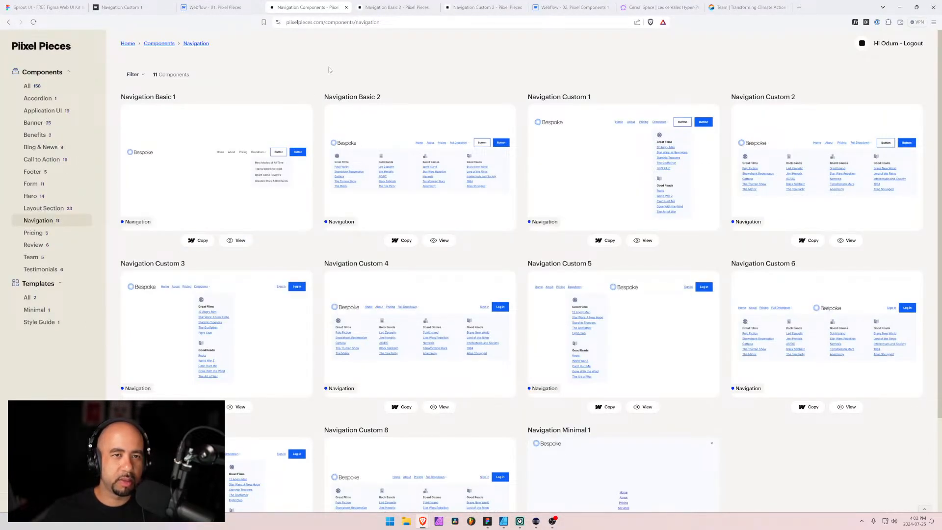
pyautogui.click(440, 240)
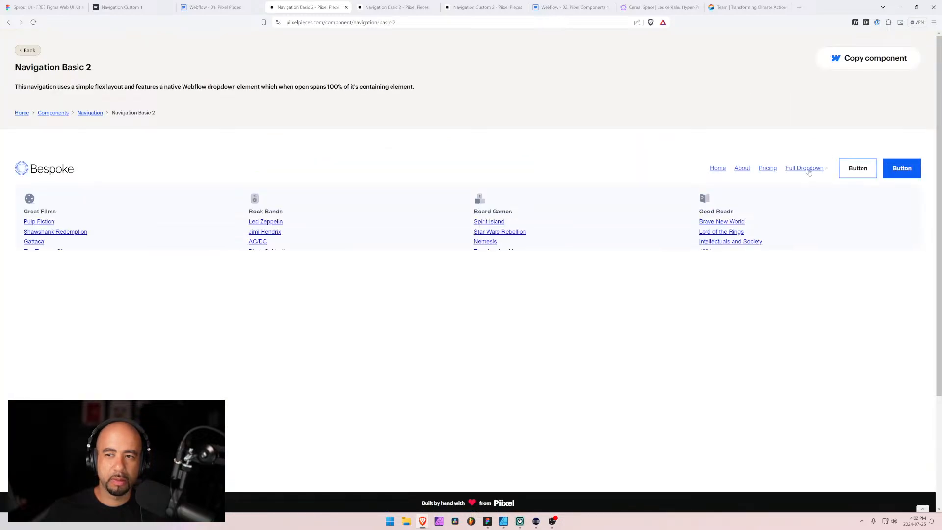
# Open the Navigation Custom 1 component page from the navigation overview and expand its dropdown to examine the two-section layout
pyautogui.hotkey('alt', 'Left')
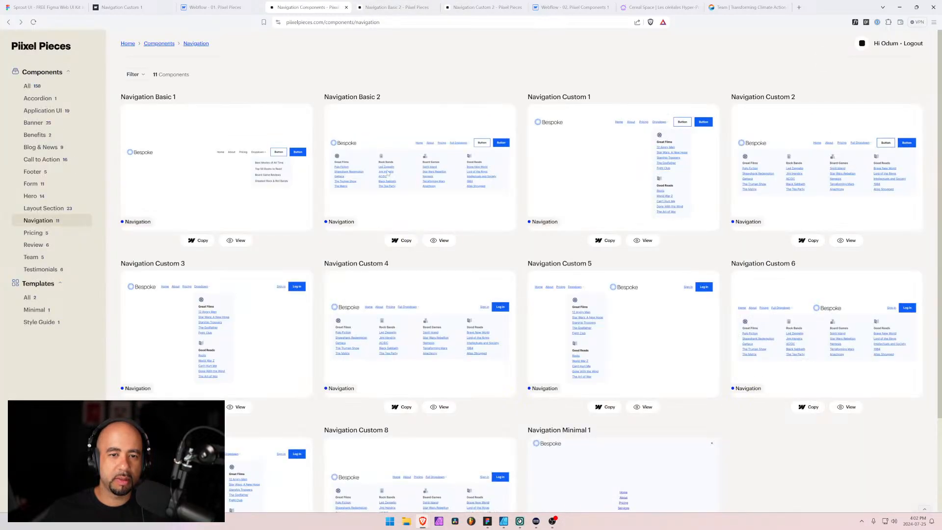
pyautogui.click(644, 240)
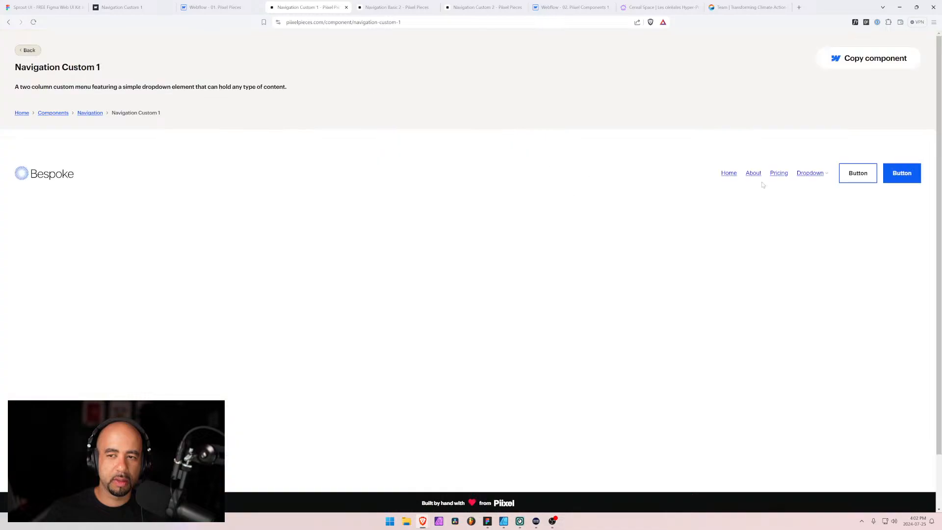
pyautogui.click(809, 175)
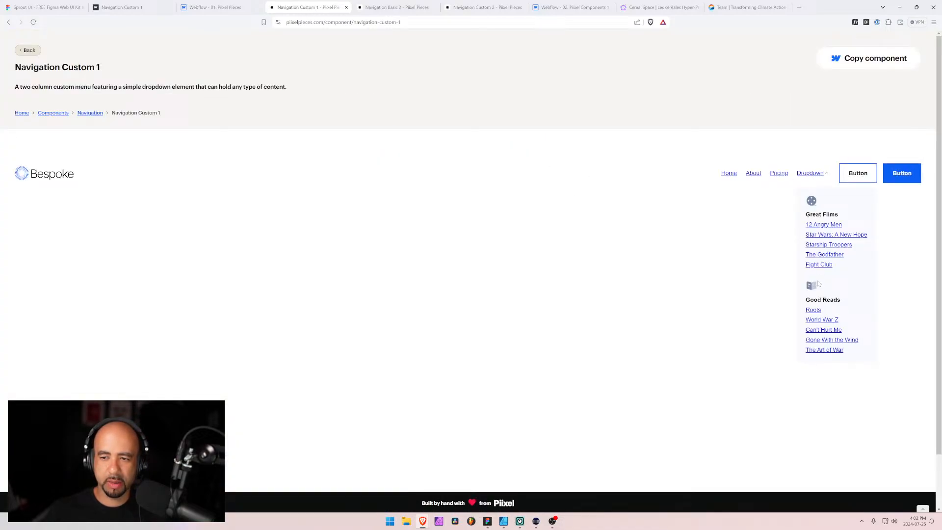
pyautogui.hotkey('alt', 'Tab')
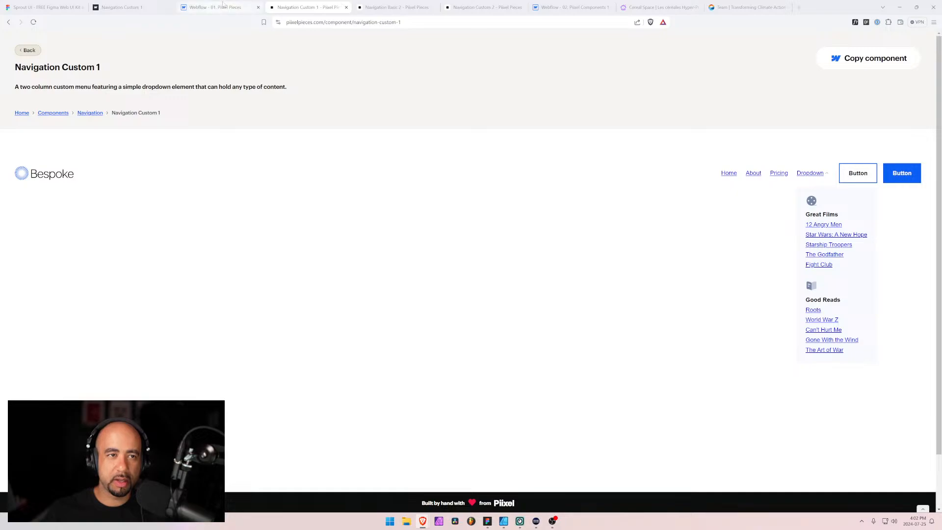
pyautogui.click(396, 7)
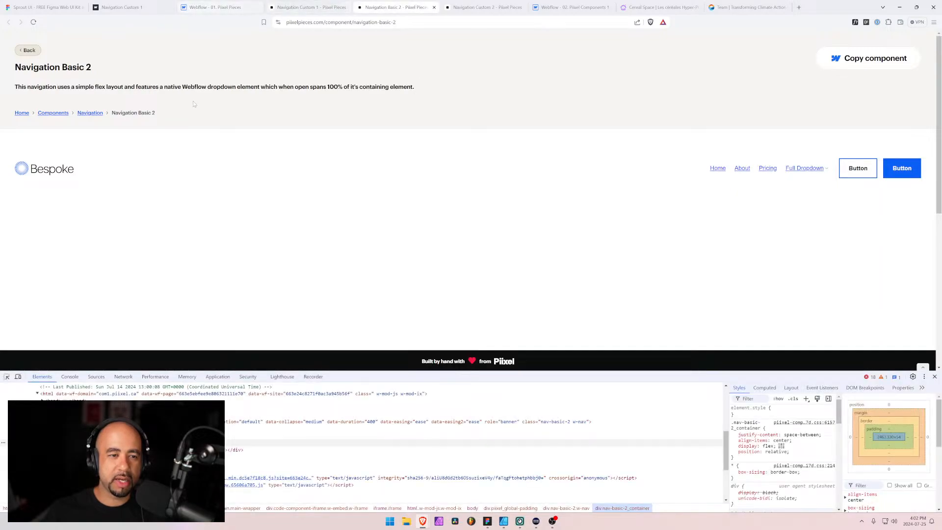
# Switch back to Figma and set the vertical gap between the dropdown frame's two sections to 32
pyautogui.hotkey('alt', 'Tab')
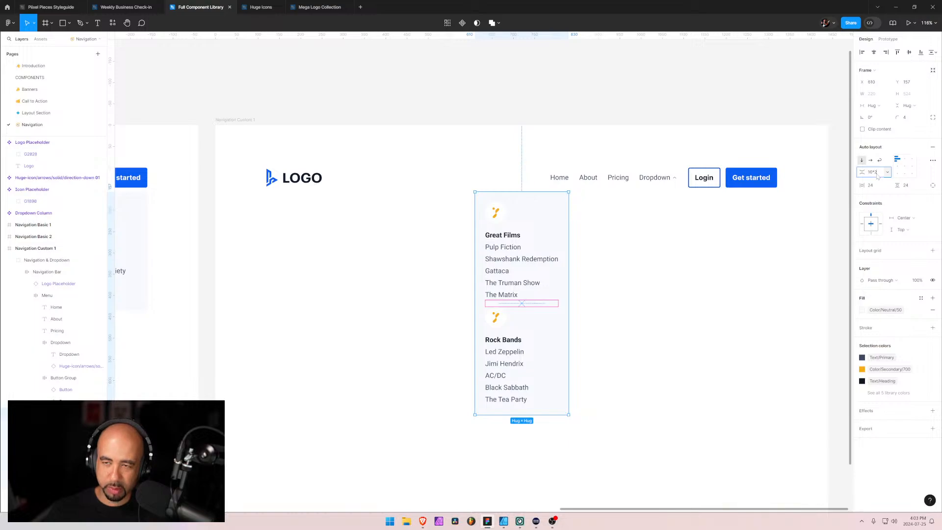
pyautogui.press('Return')
pyautogui.click(637, 401)
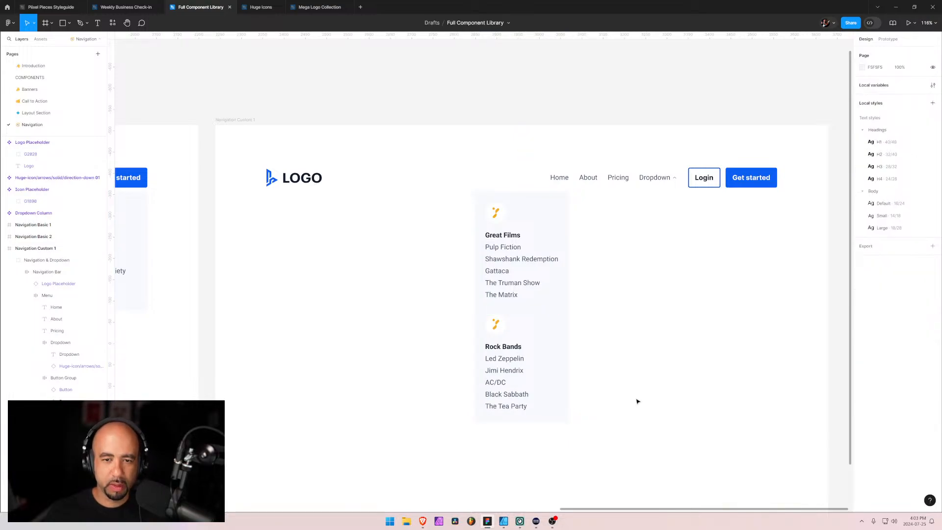
# Move the two-section dropdown frame horizontally beneath the Dropdown link and check its left edge against the link text
pyautogui.doubleClick(482, 200)
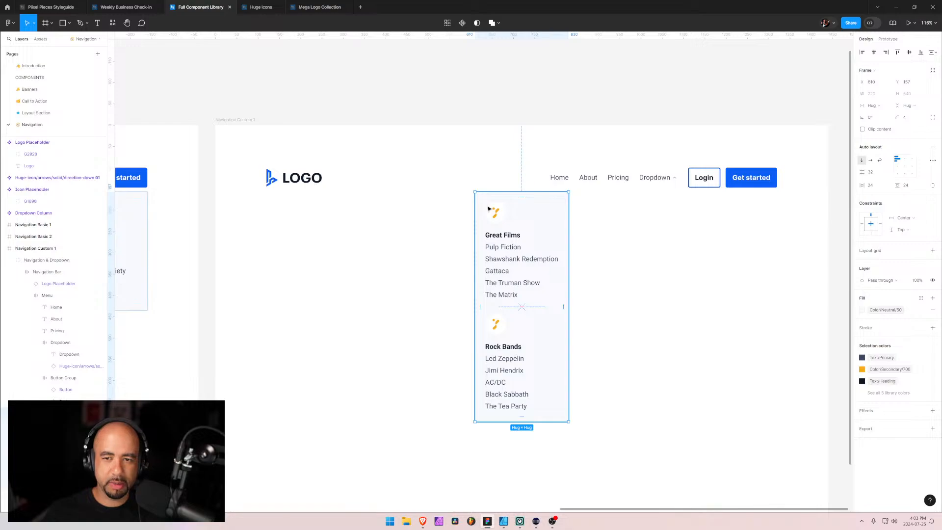
pyautogui.moveTo(488, 209); pyautogui.dragTo(653, 210)
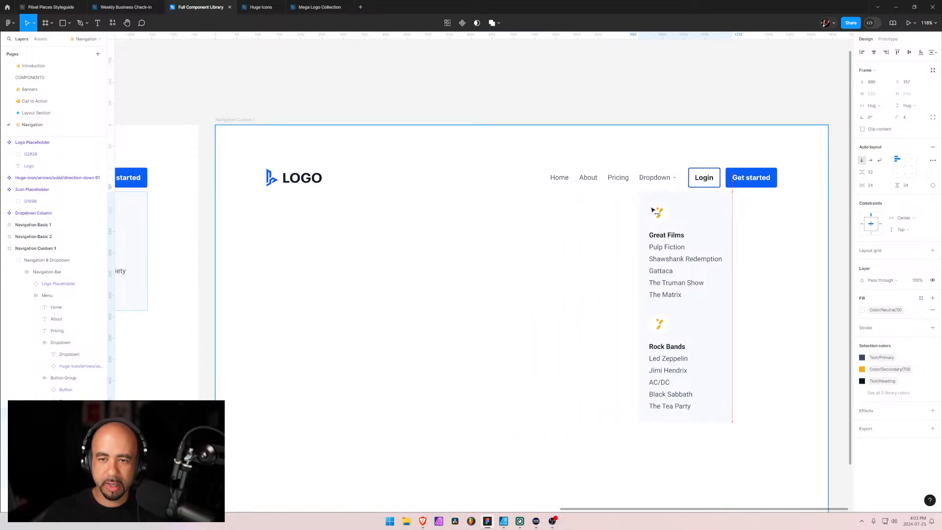
pyautogui.scroll(15, 652, 211)
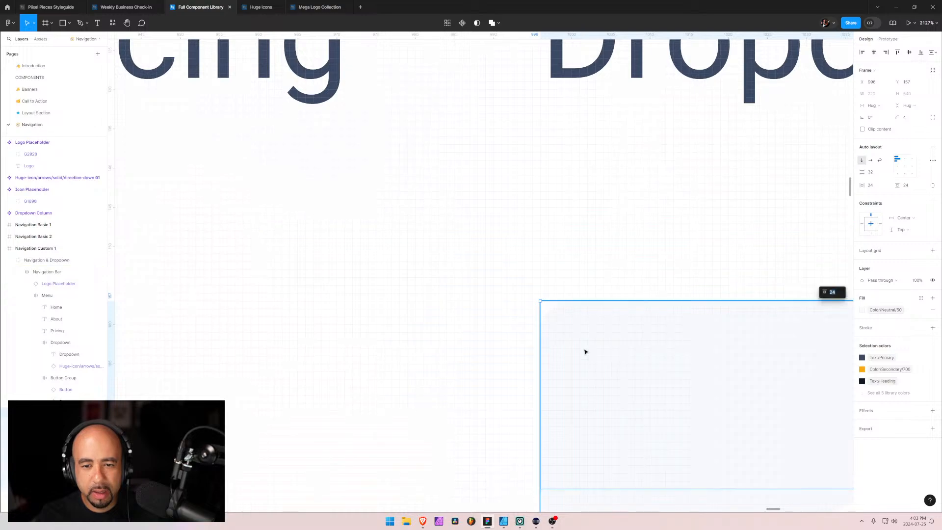
pyautogui.doubleClick(597, 63)
pyautogui.doubleClick(597, 64)
pyautogui.scroll(1, 576, 151)
pyautogui.scroll(-3, 576, 151)
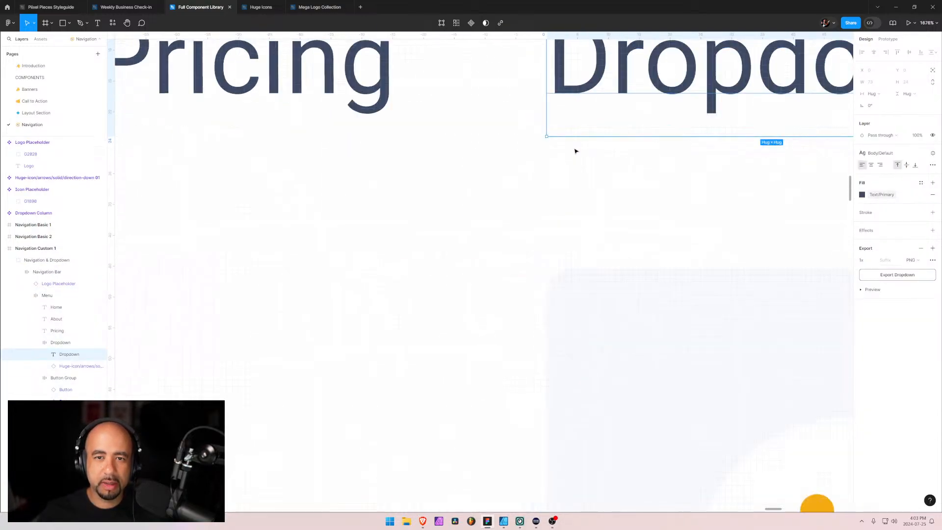
pyautogui.scroll(-3, 576, 151)
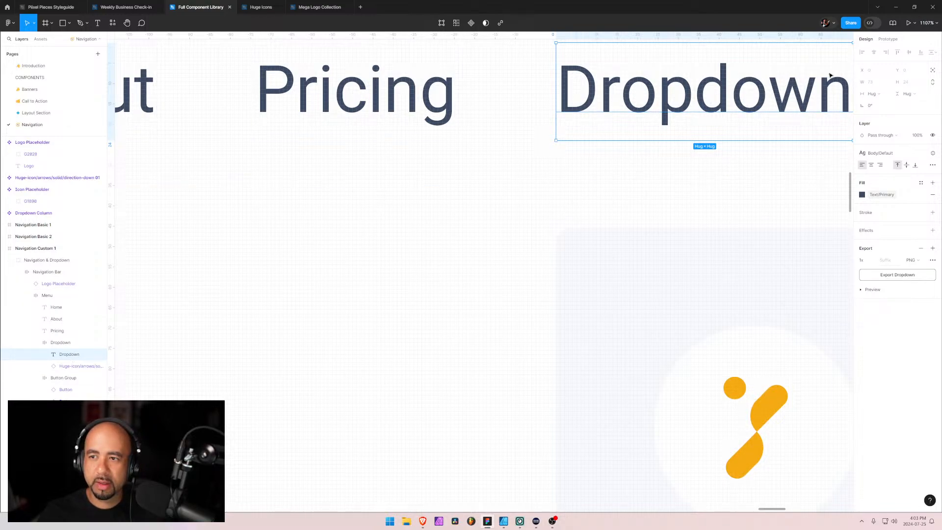
# Nudge the dropdown frame to X 997, Y 157 to align its left edge with the Dropdown link, and clear the selection
pyautogui.click(681, 281)
pyautogui.scroll(3, 698, 220)
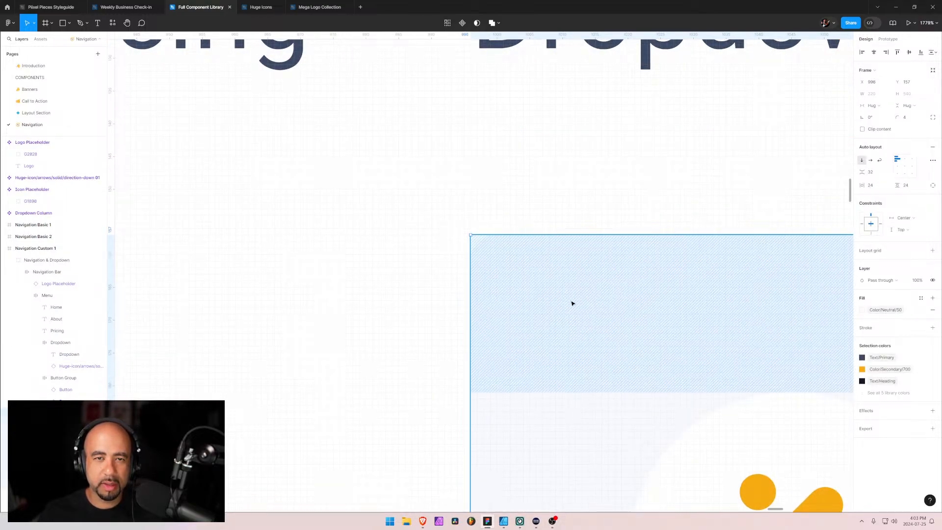
pyautogui.scroll(-3, 569, 302)
pyautogui.hotkey('shift', 'Up')
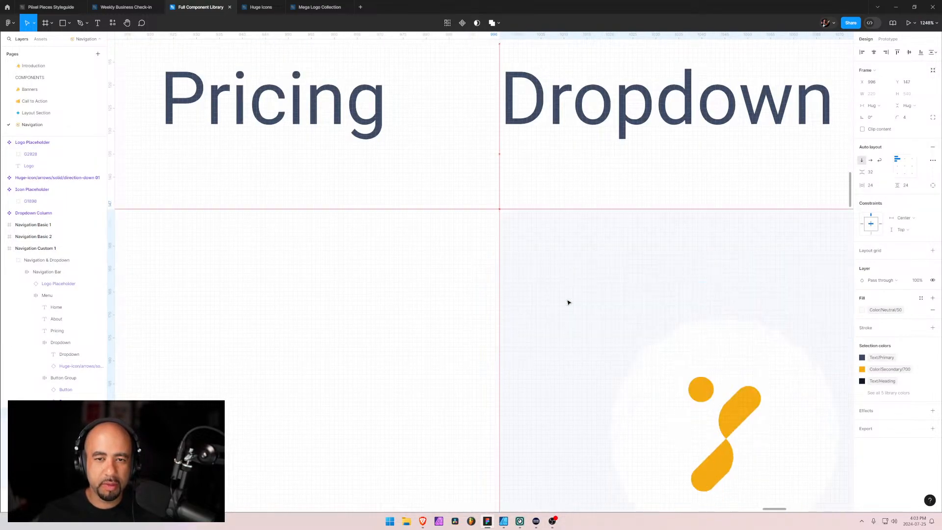
pyautogui.hotkey('shift', 'Up')
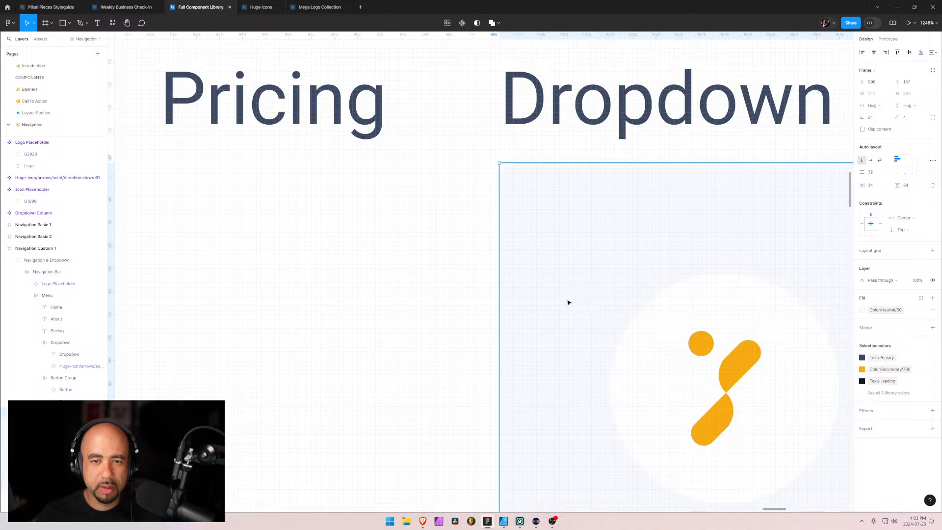
pyautogui.press('Right')
pyautogui.hotkey('shift', 'Down')
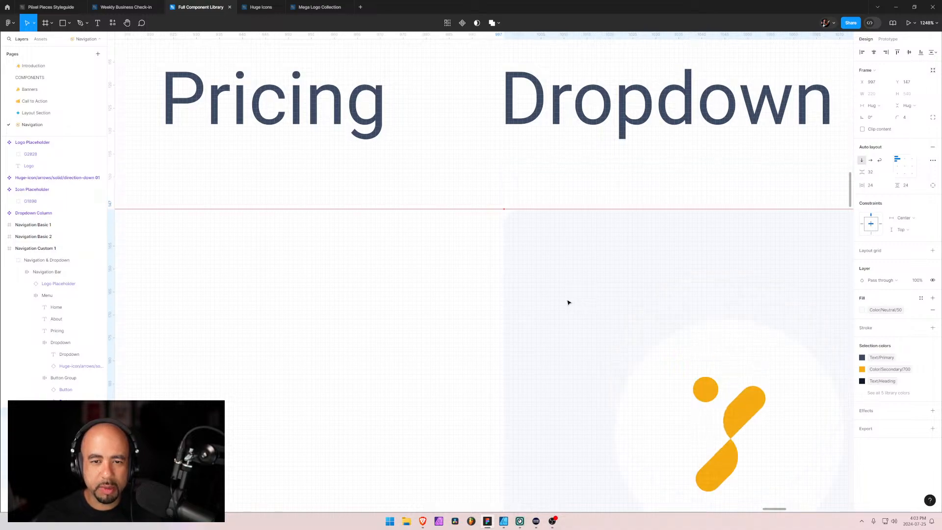
pyautogui.hotkey('shift', 'Down')
pyautogui.scroll(-5, 569, 302)
pyautogui.scroll(-3, 584, 239)
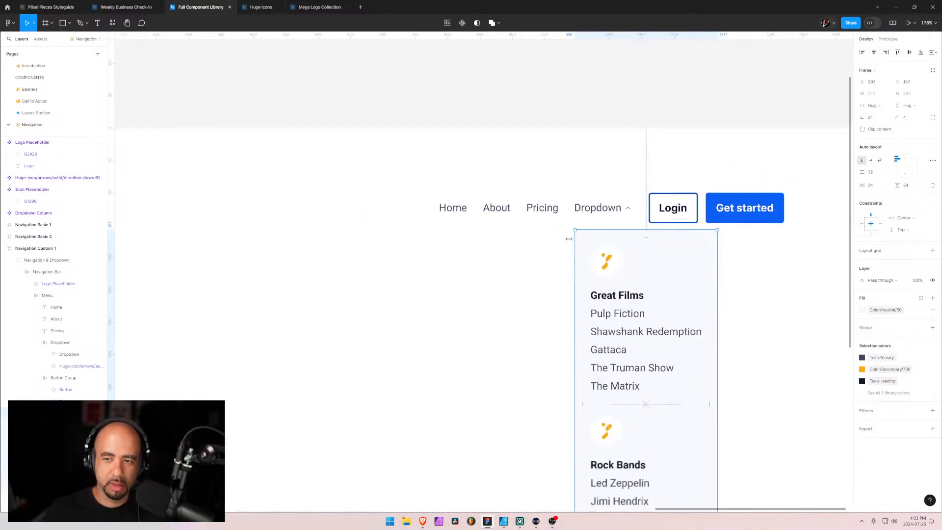
pyautogui.click(517, 256)
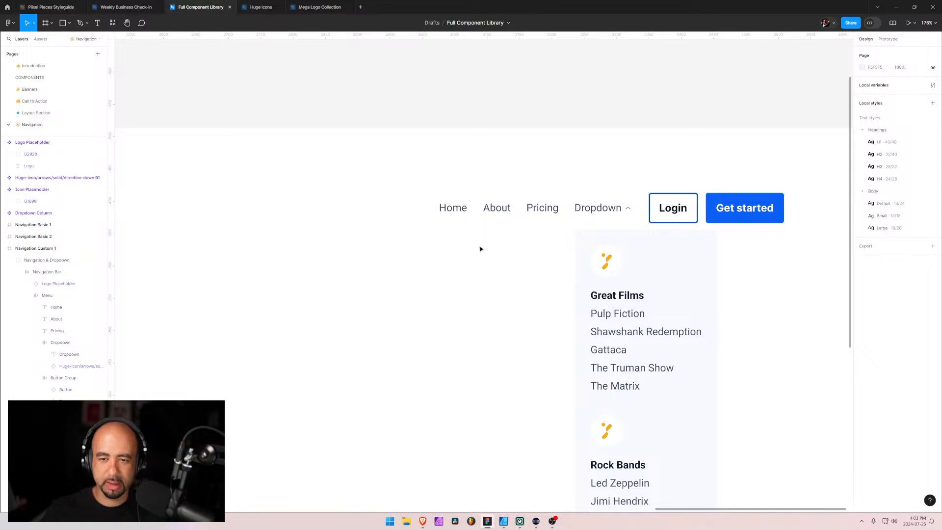
# Collapse Navigation Custom 1's layers, duplicate the Navigation Basic 2 frame and place the copy below Navigation Custom 1 in the layer order
pyautogui.scroll(-4, 519, 253)
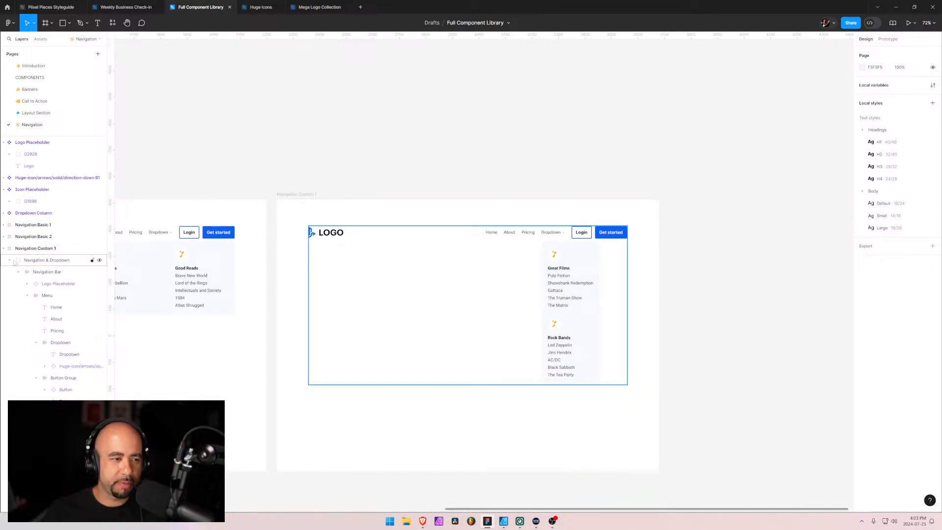
pyautogui.click(30, 260)
pyautogui.click(3, 248)
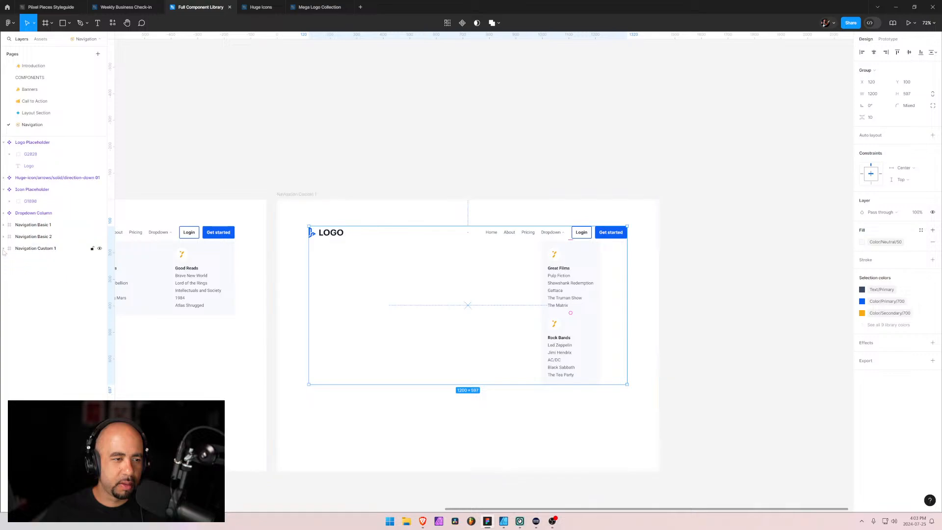
pyautogui.click(21, 237)
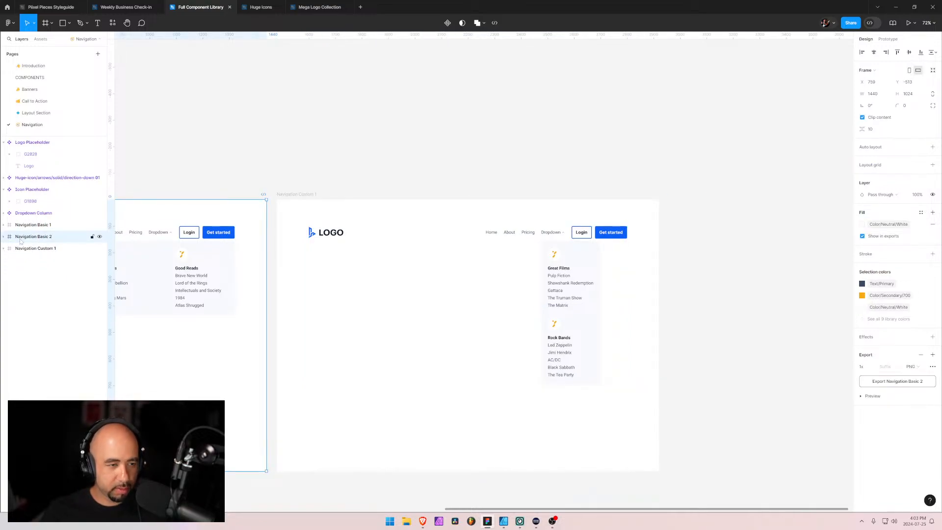
pyautogui.hotkey('ctrl', 'd')
pyautogui.moveTo(21, 239); pyautogui.dragTo(27, 268)
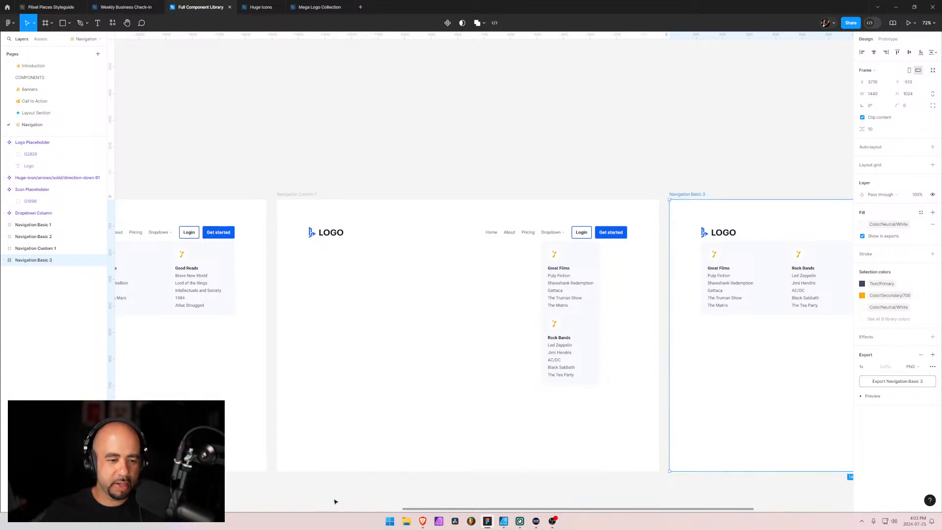
# Rename the duplicated four-column navigation frame as Navigation Custom 2
pyautogui.moveTo(425, 512); pyautogui.dragTo(526, 518)
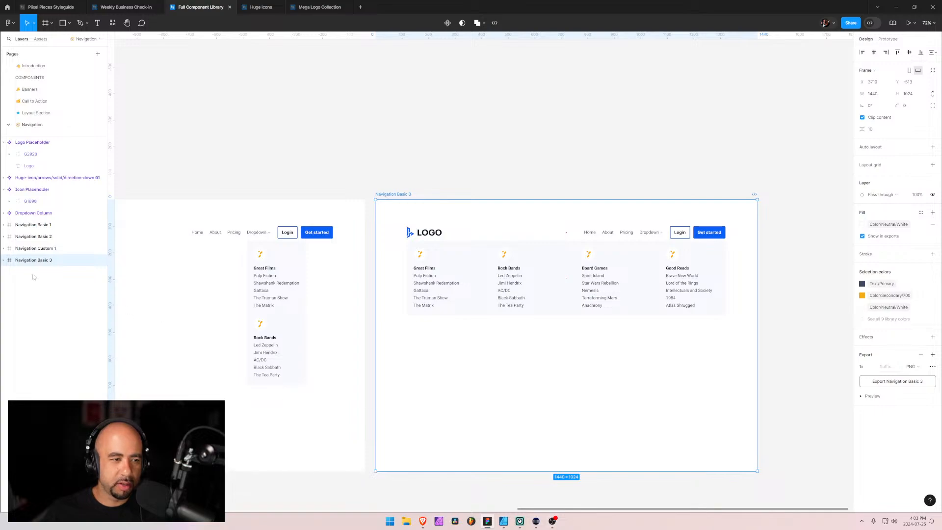
pyautogui.doubleClick(43, 261)
pyautogui.click(40, 260)
pyautogui.moveTo(37, 261); pyautogui.dragTo(80, 266)
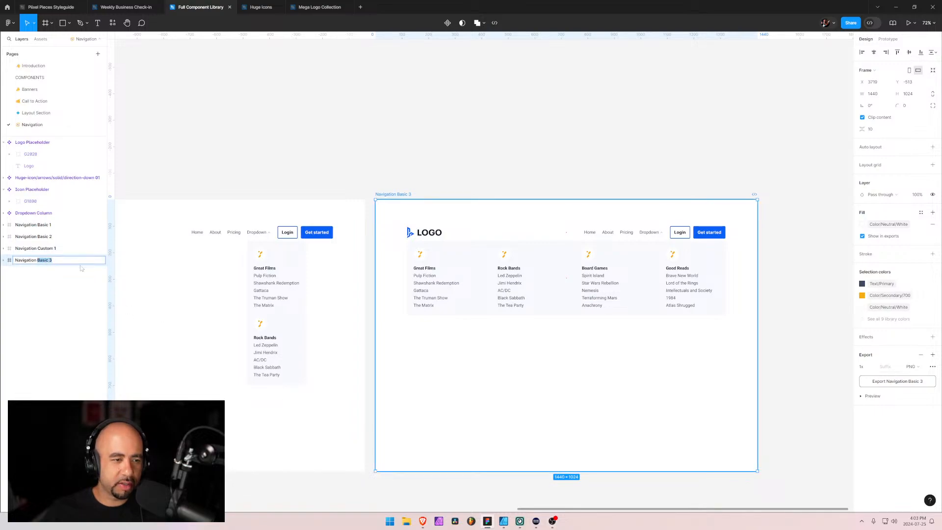
pyautogui.write('Custom')
pyautogui.press('Return')
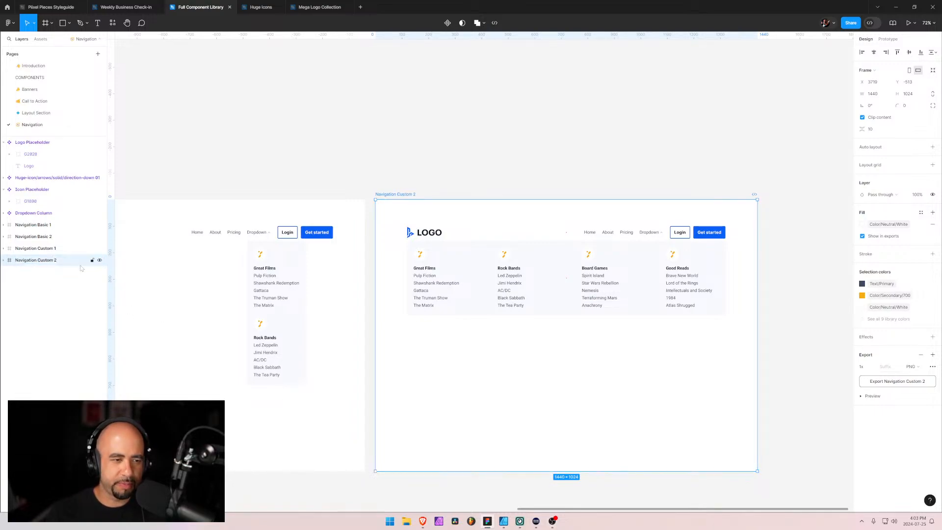
# Examine the remaining navigation components on the Webflow overview page in Brave, comparing them with the Figma frames
pyautogui.hotkey('alt', 'Tab')
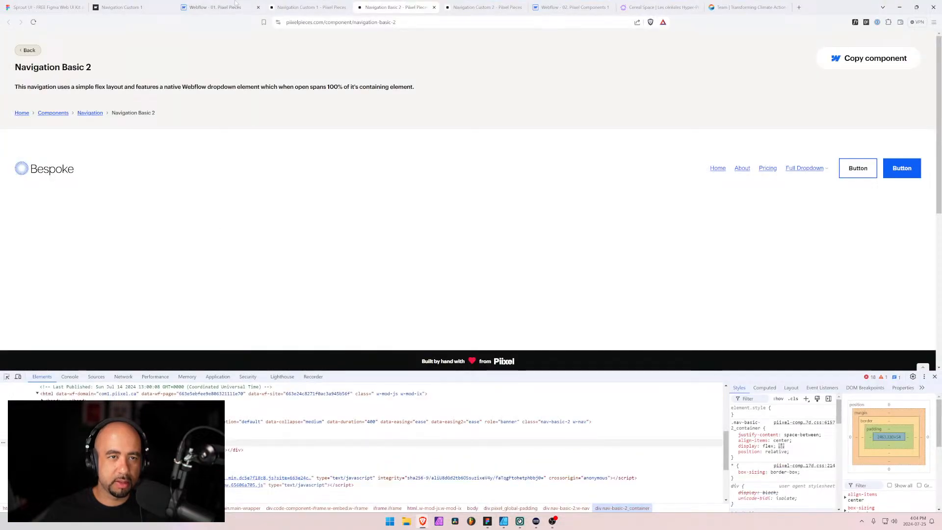
pyautogui.click(294, 8)
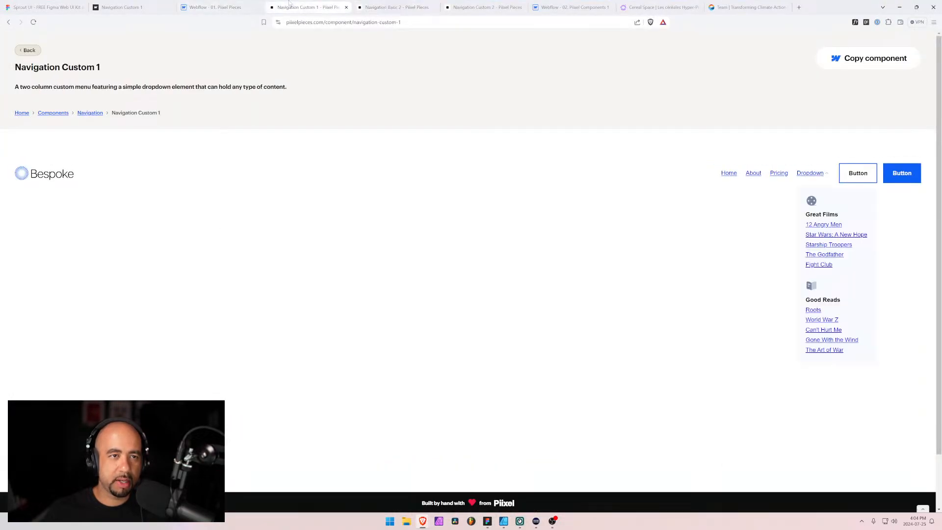
pyautogui.click(233, 6)
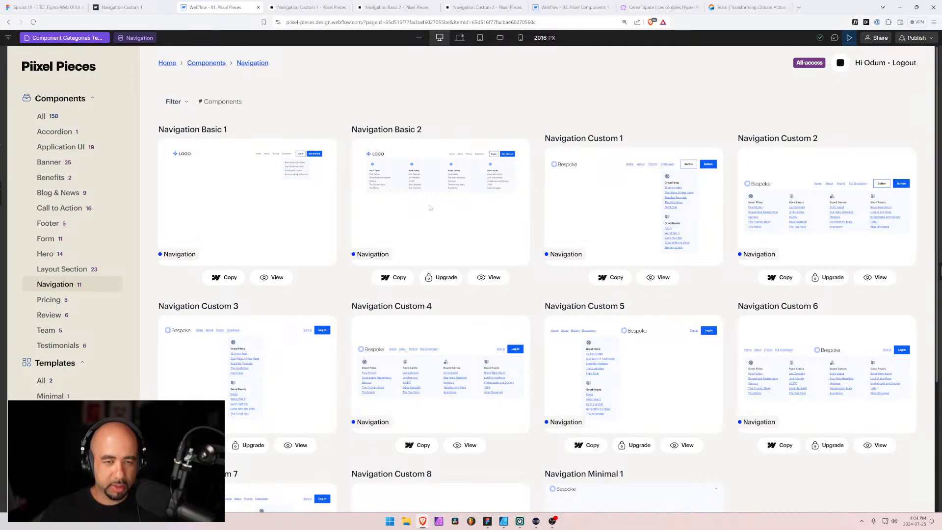
pyautogui.scroll(-2, 407, 272)
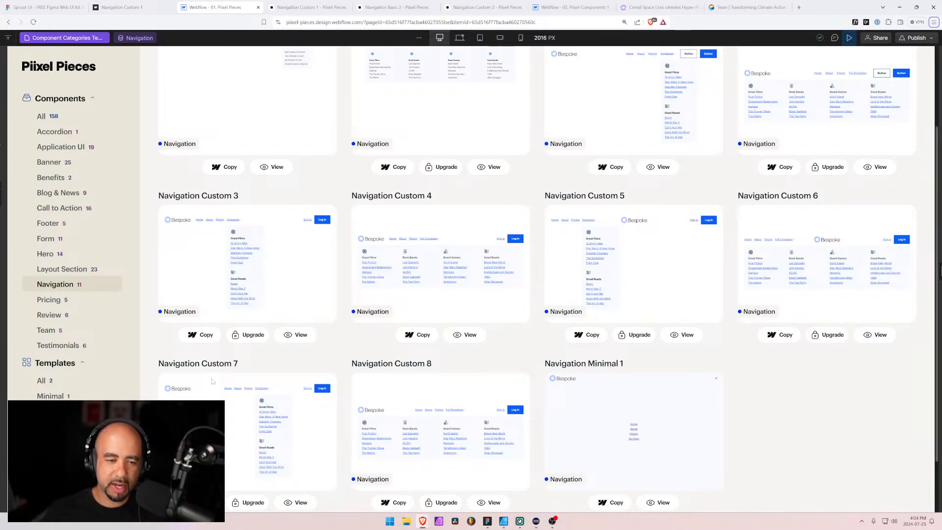
pyautogui.hotkey('alt', 'Tab')
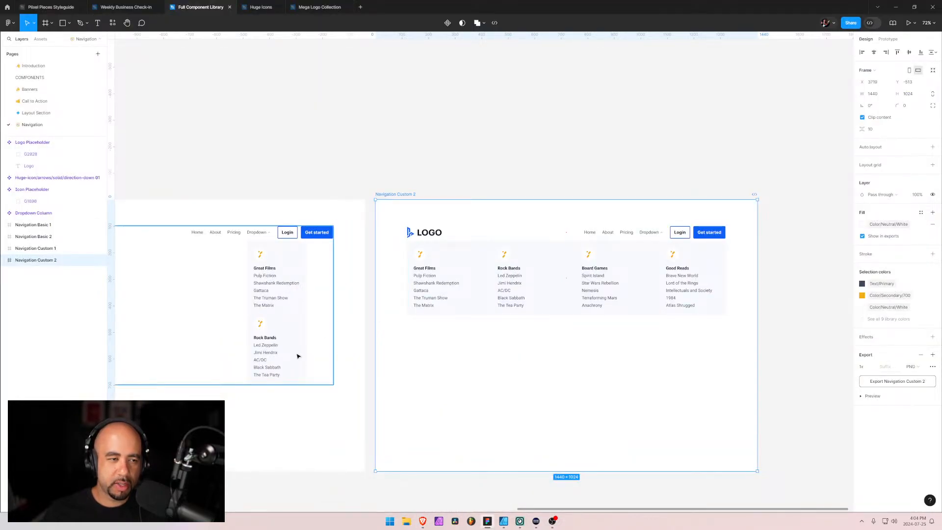
pyautogui.hotkey('alt', 'Tab')
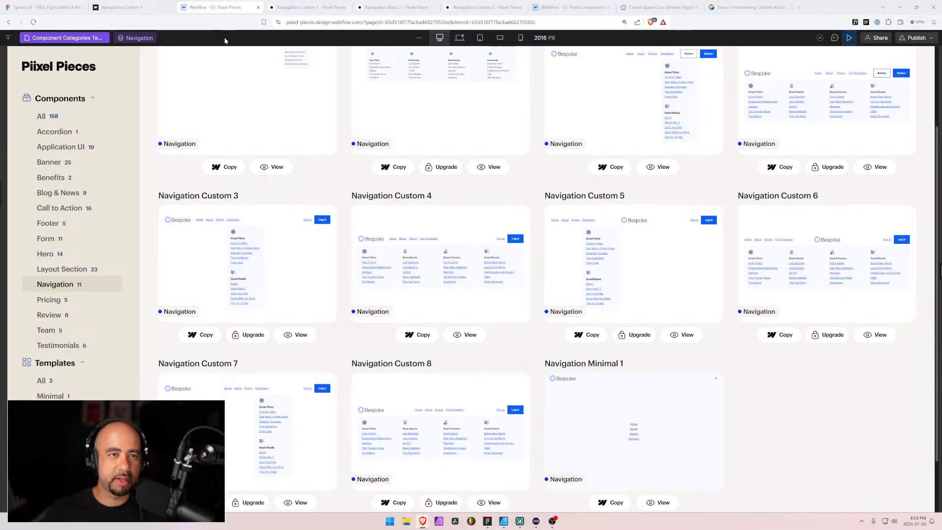
pyautogui.hotkey('alt', 'Tab')
pyautogui.hotkey('alt', 'Tab')
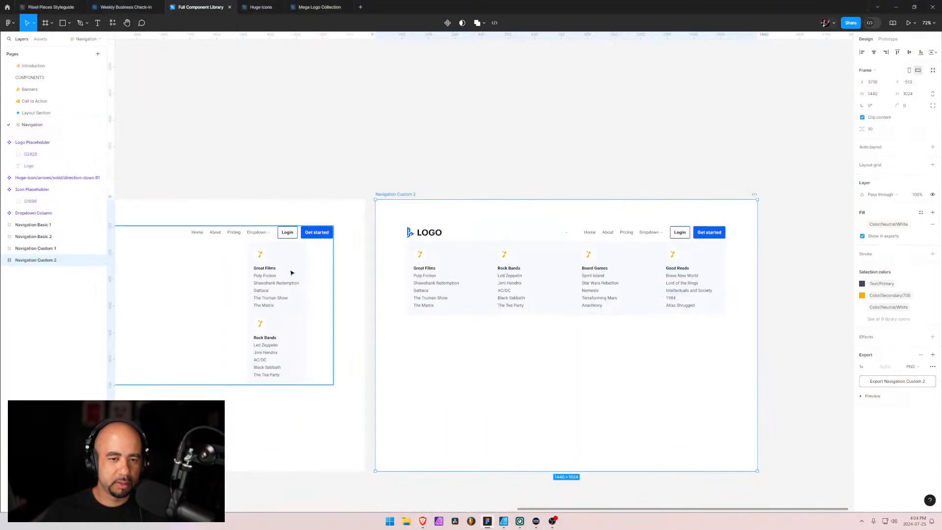
# Duplicate the Navigation Custom 1 frame and place the copy below Navigation Custom 2 in the layer order
pyautogui.click(47, 249)
pyautogui.hotkey('ctrl', 'd')
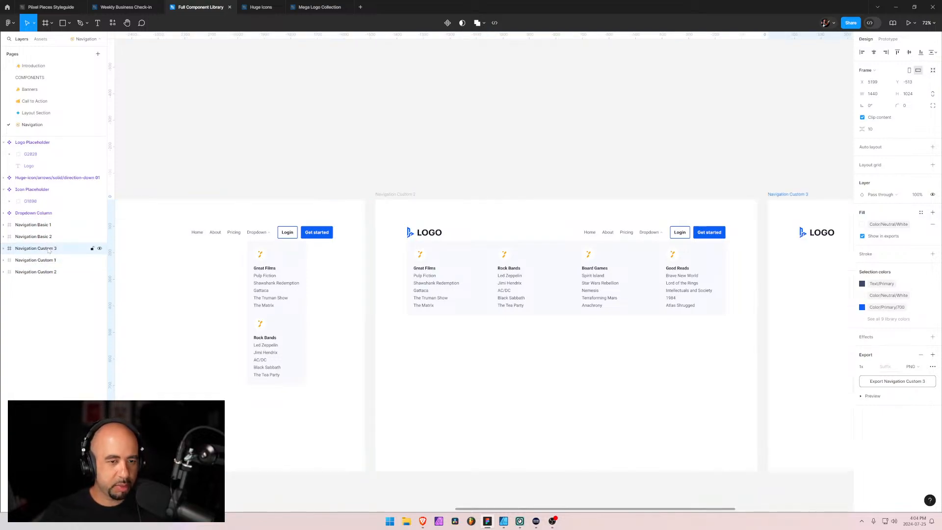
pyautogui.moveTo(33, 251); pyautogui.dragTo(36, 278)
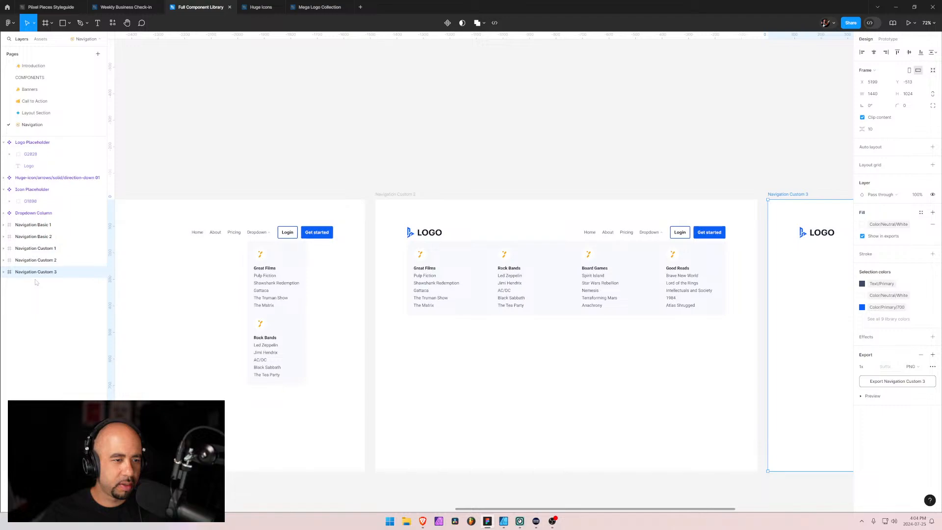
pyautogui.moveTo(774, 317); pyautogui.dragTo(260, 286)
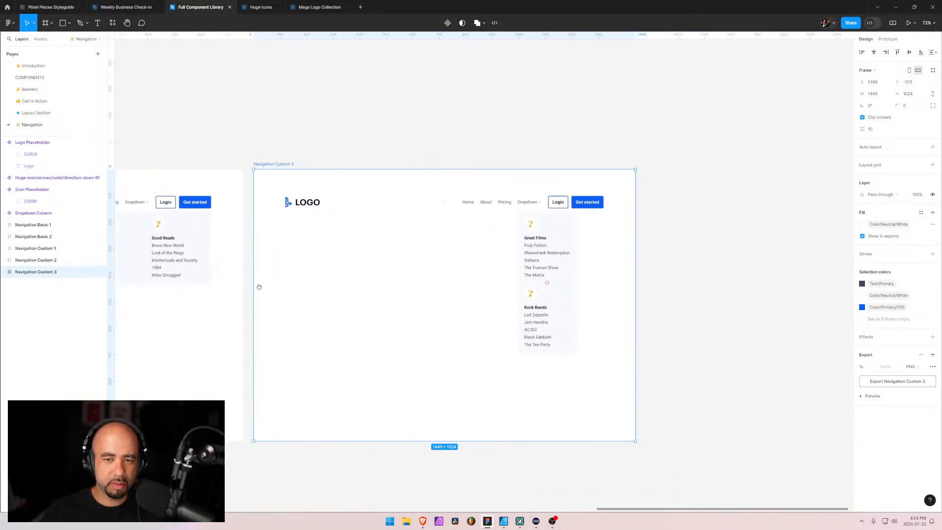
# Move the Button Group out of Menu in Navigation Custom 3, ordering the Navigation Bar as Logo Placeholder, Menu, Button Group
pyautogui.doubleClick(432, 204)
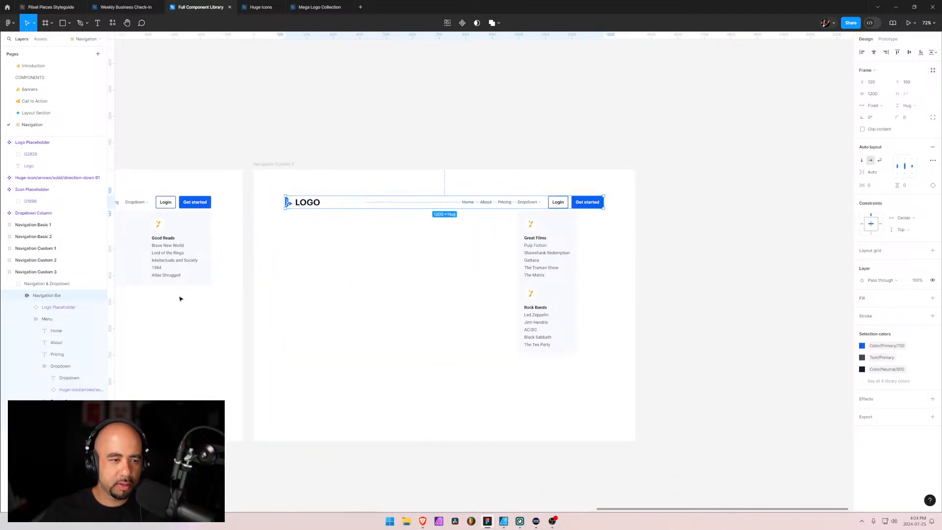
pyautogui.click(42, 320)
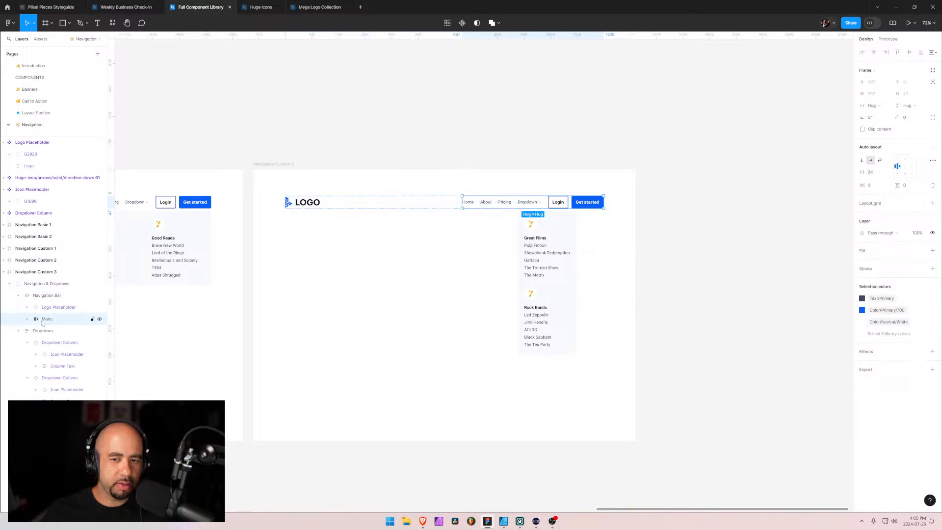
pyautogui.click(27, 319)
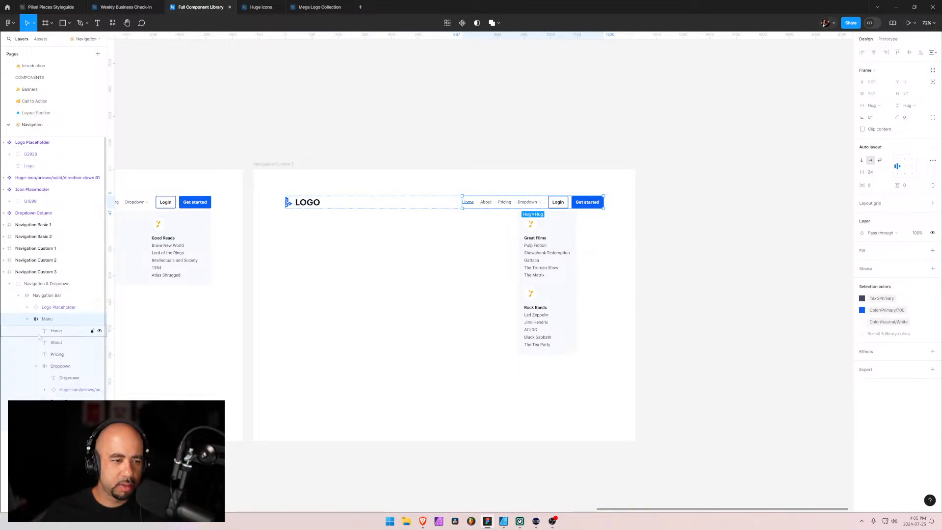
pyautogui.click(39, 366)
pyautogui.click(35, 366)
pyautogui.click(36, 367)
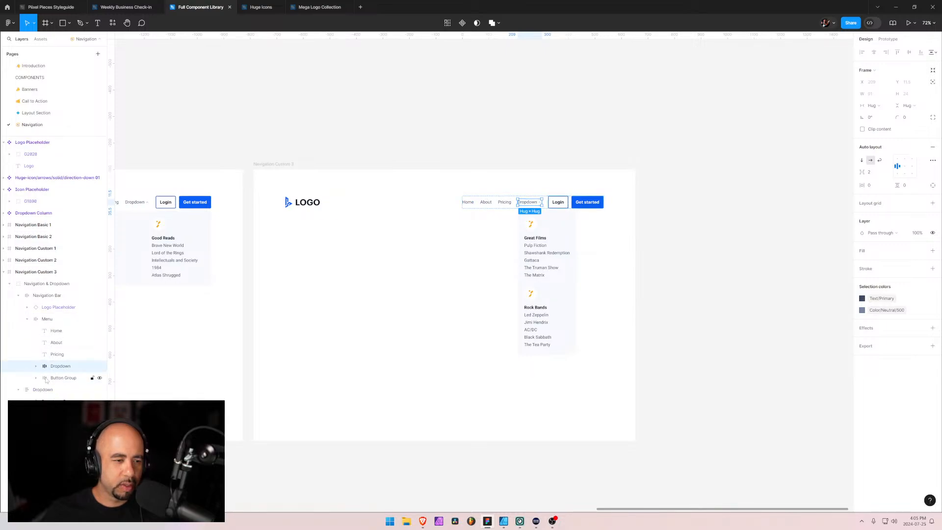
pyautogui.moveTo(40, 377); pyautogui.dragTo(30, 328)
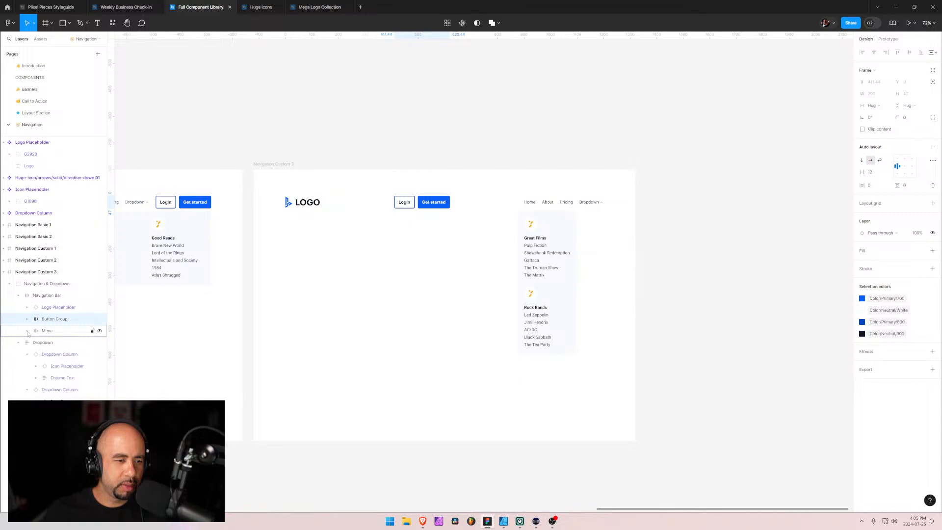
pyautogui.moveTo(54, 330)
pyautogui.mouseDown()
pyautogui.moveTo(44, 327)
pyautogui.moveTo(49, 314)
pyautogui.mouseUp()
# Wrap the Logo Placeholder and Menu together in an auto layout frame named Logo & Menu
pyautogui.keyDown('shift'); pyautogui.click(51, 308); pyautogui.keyUp('shift')
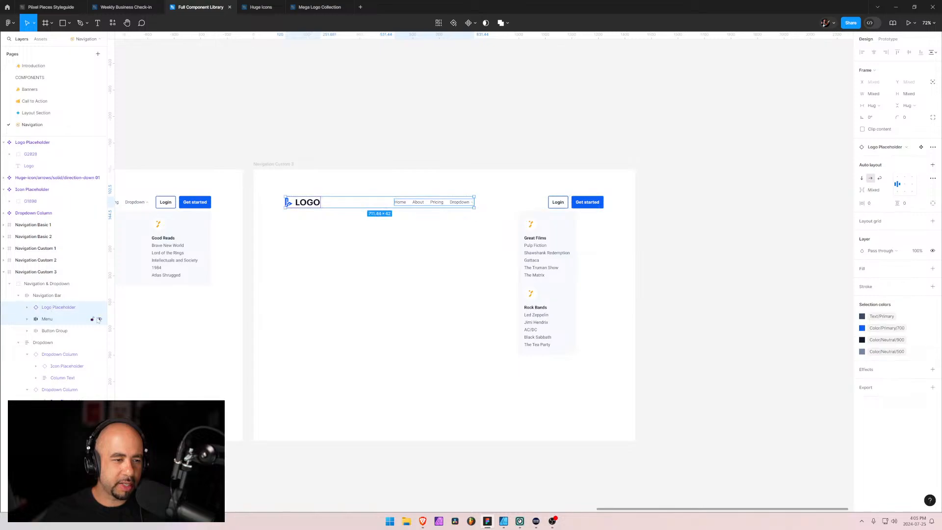
pyautogui.hotkey('shift', 'a')
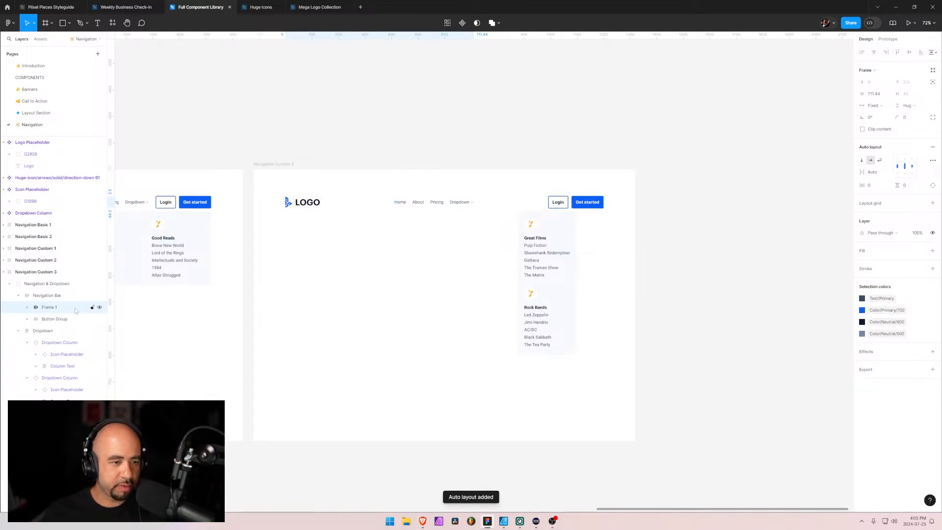
pyautogui.doubleClick(50, 308)
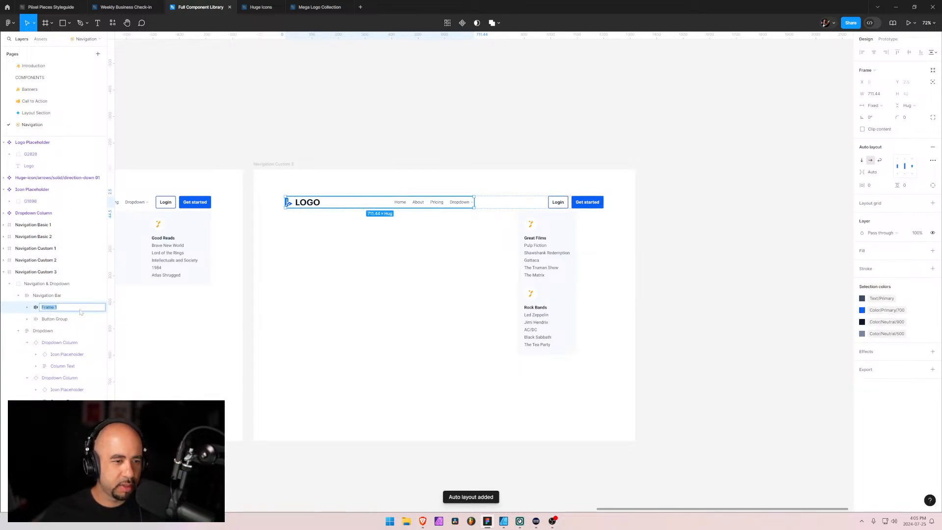
pyautogui.write('Logo & Menu')
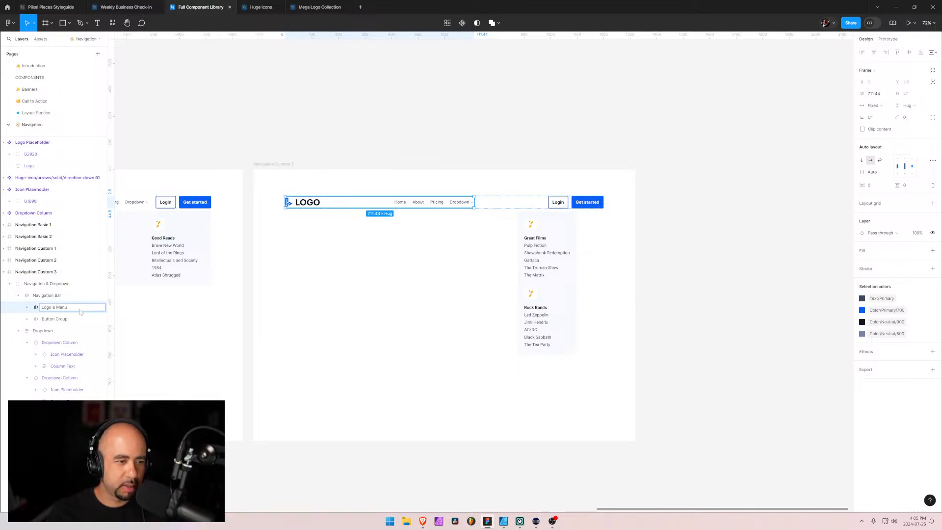
pyautogui.press('Return')
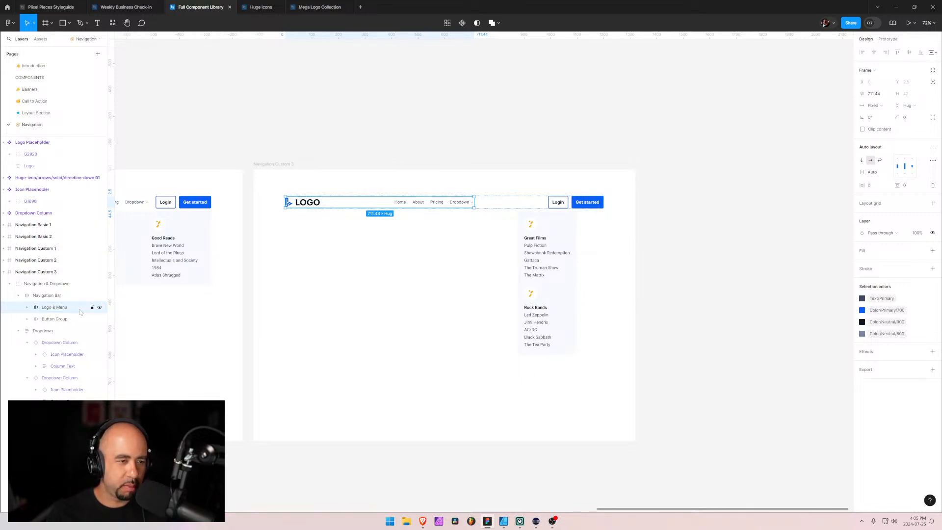
# Align the Logo & Menu frame's contents left and vertically centred, and set its horizontal resizing to Hug contents
pyautogui.click(900, 168)
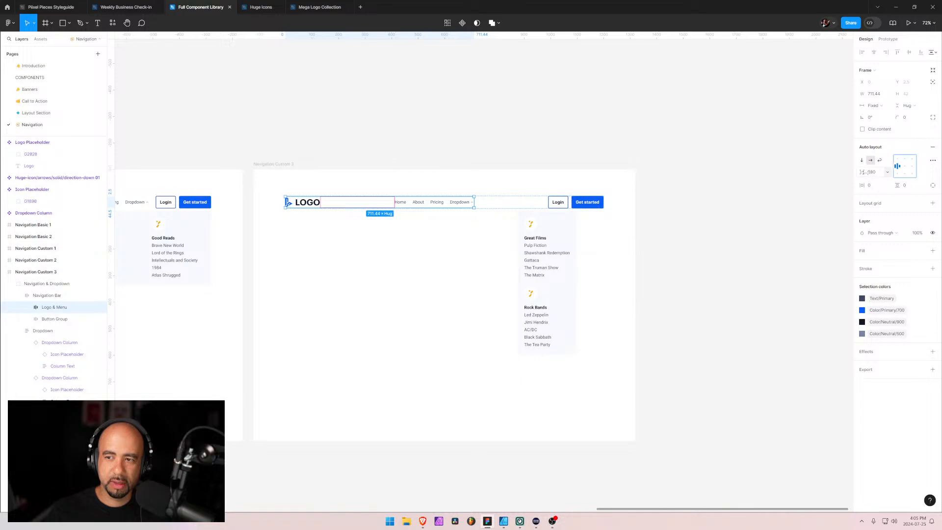
pyautogui.click(887, 109)
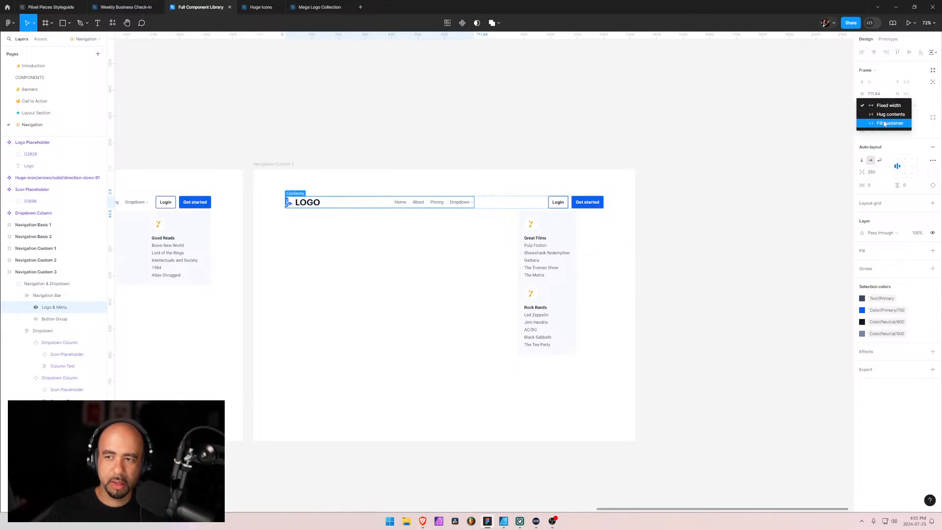
pyautogui.click(883, 121)
pyautogui.click(883, 108)
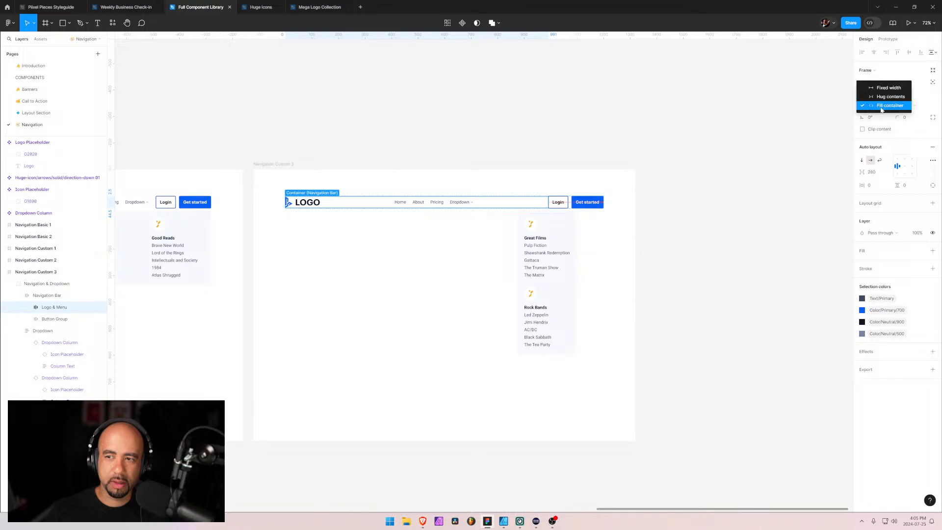
pyautogui.click(882, 97)
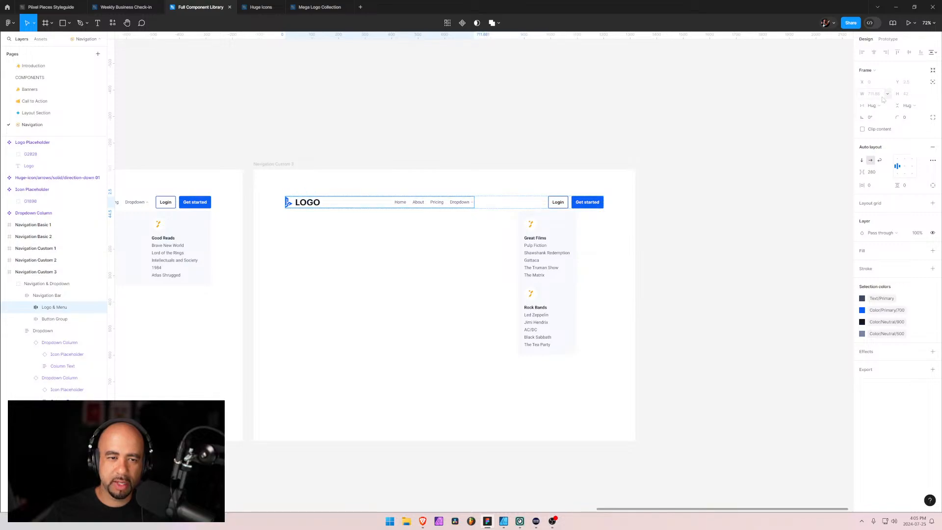
# Set the Logo & Menu frame's horizontal item spacing to 16
pyautogui.click(875, 174)
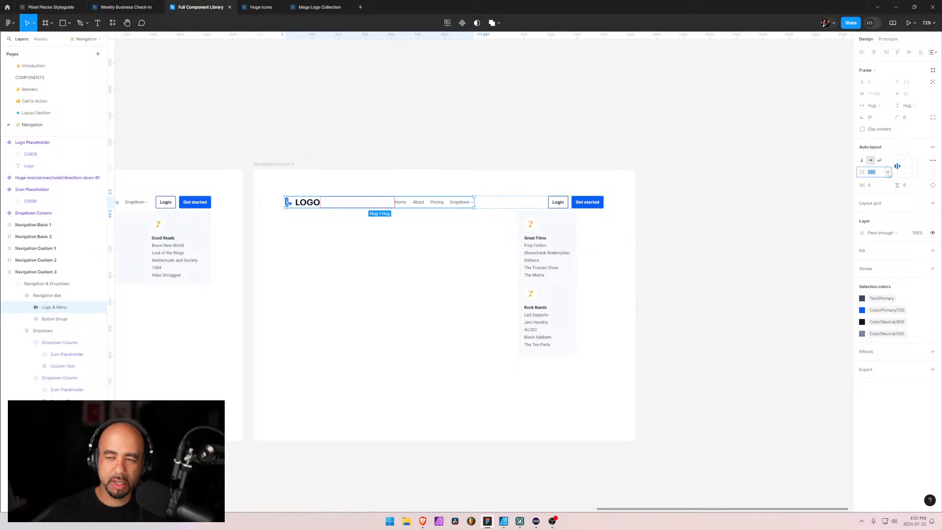
pyautogui.write('16')
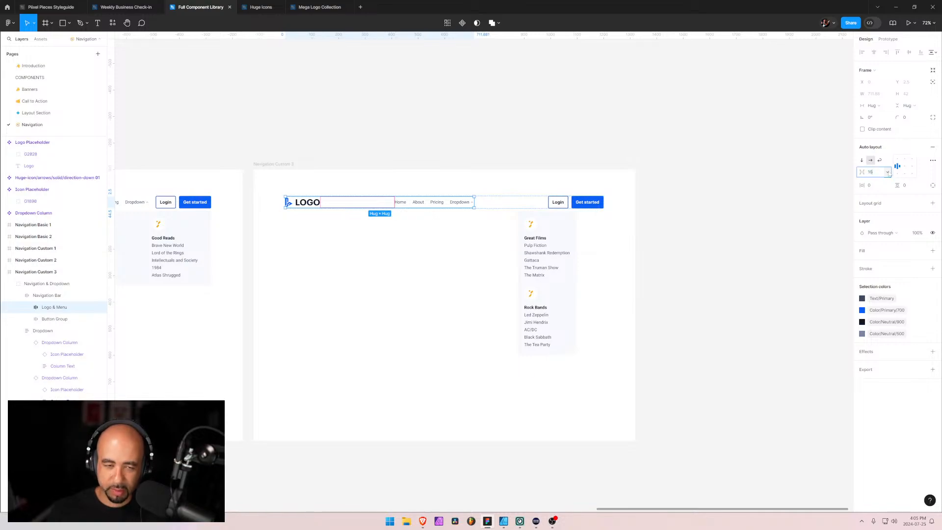
pyautogui.press('Return')
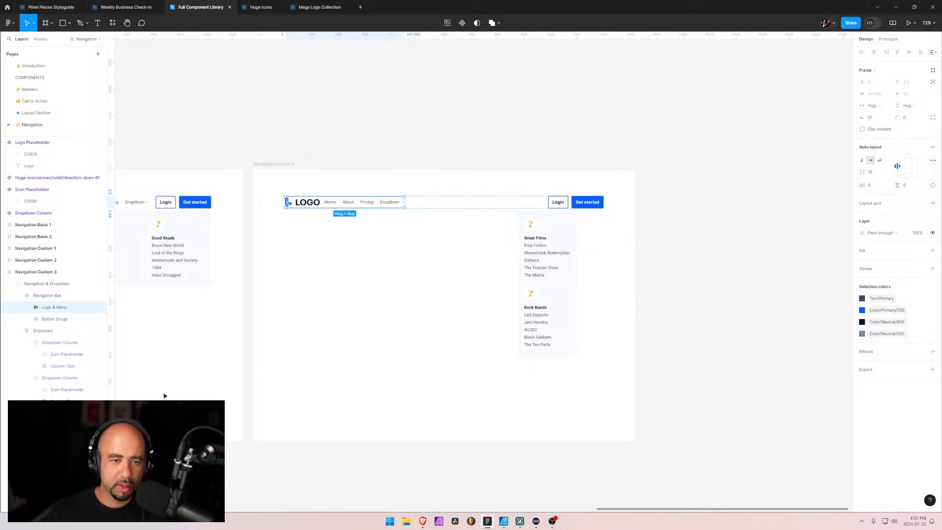
# Set the Logo & Menu frame's item spacing to 24 and compare it with the spacing of the nested Menu frame
pyautogui.click(873, 174)
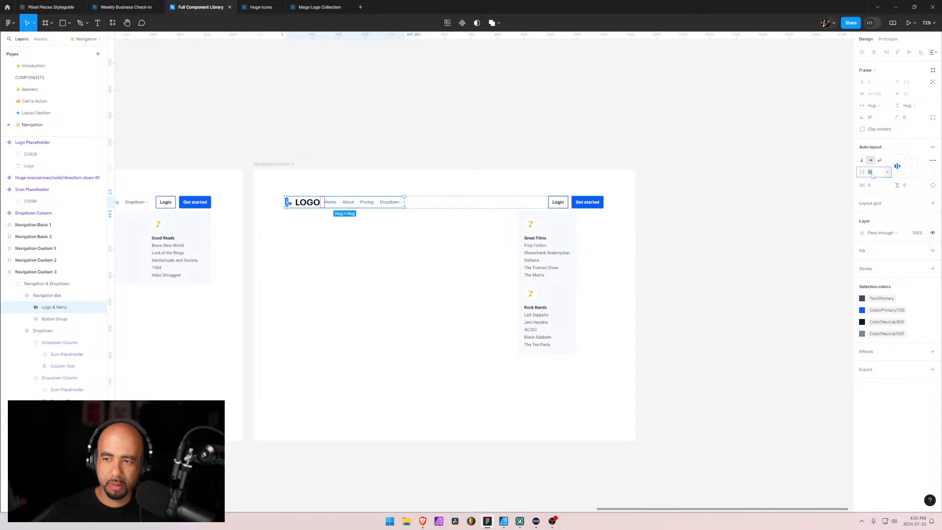
pyautogui.write('24')
pyautogui.press('Return')
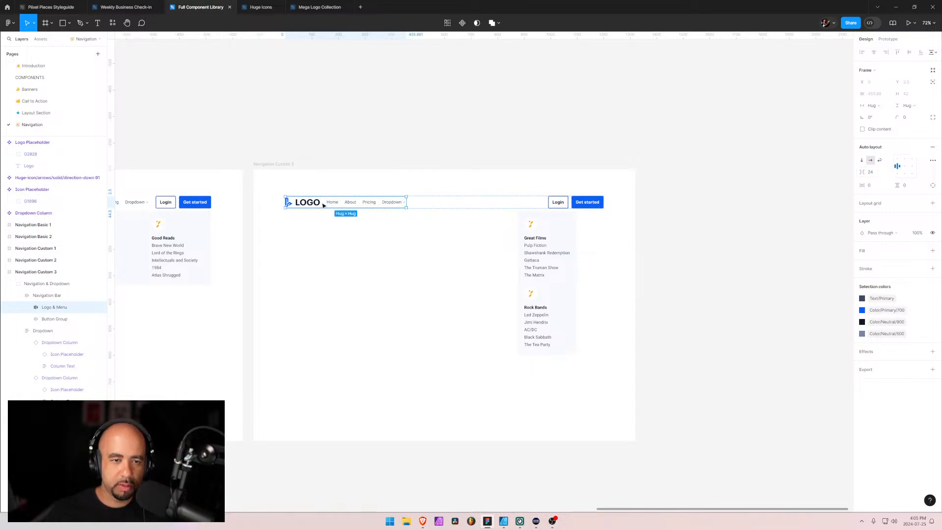
pyautogui.click(339, 205)
pyautogui.doubleClick(340, 204)
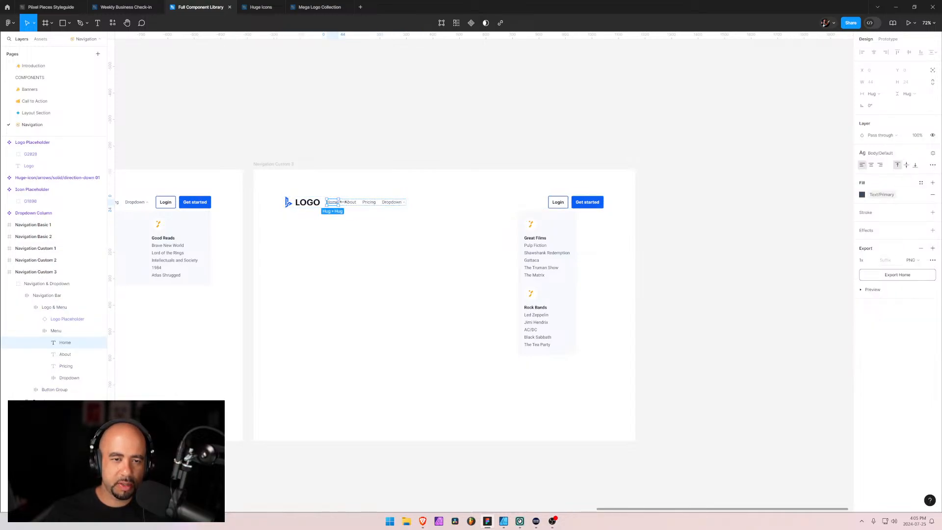
pyautogui.press('Tab')
pyautogui.click(54, 331)
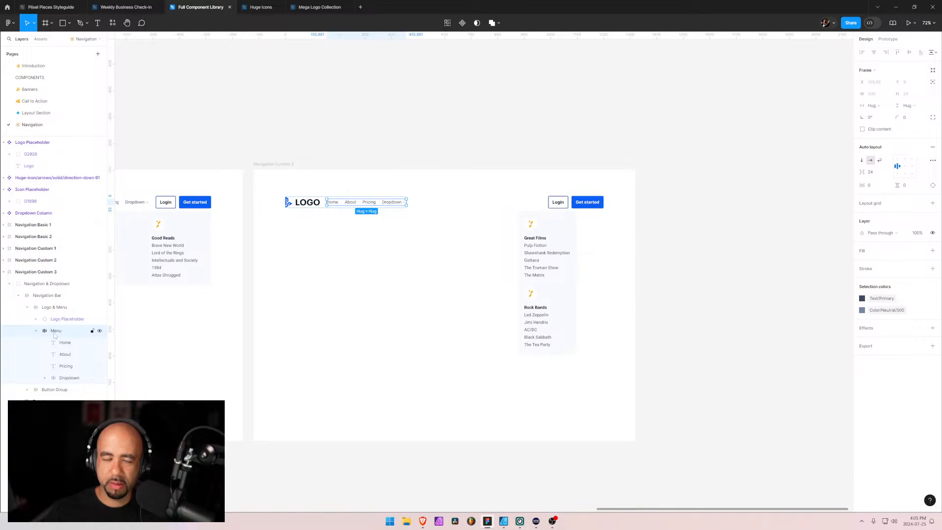
pyautogui.click(55, 309)
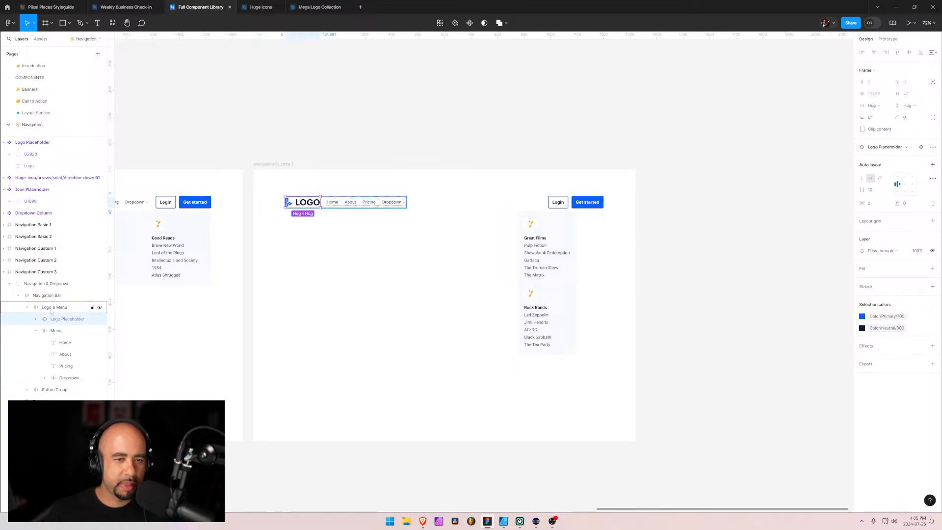
pyautogui.click(338, 337)
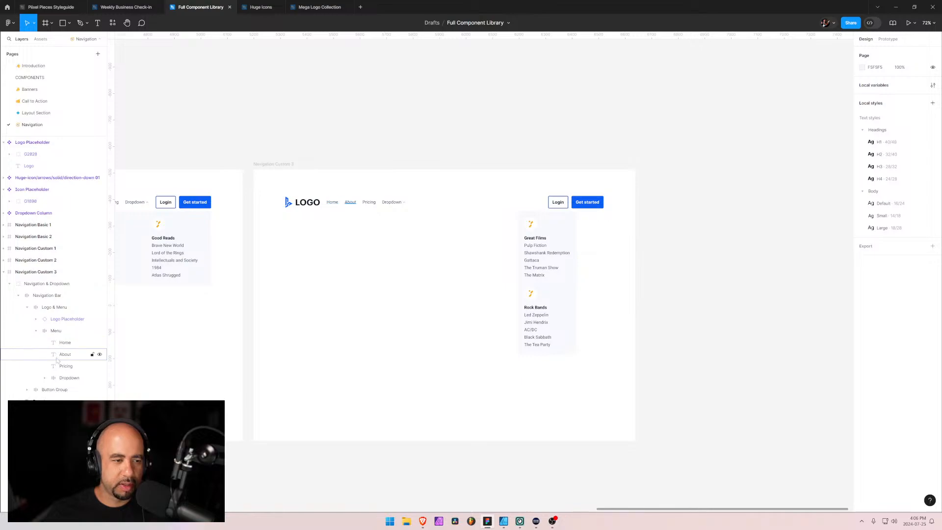
# Move the Great Films and Rock Bands dropdown panel beneath the Dropdown menu item and check that their left edges align
pyautogui.keyDown('ctrl'); pyautogui.click(393, 202); pyautogui.keyUp('ctrl')
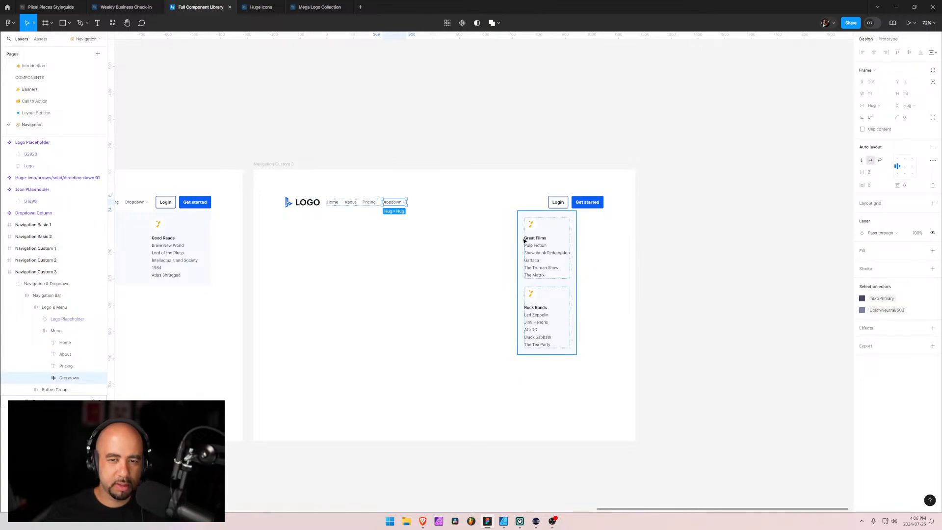
pyautogui.moveTo(526, 239); pyautogui.dragTo(390, 245)
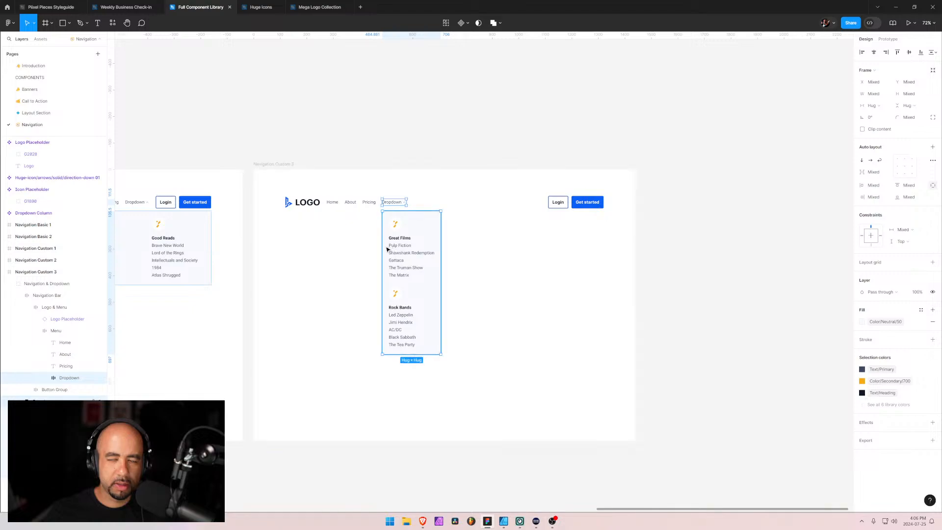
pyautogui.scroll(10, 395, 203)
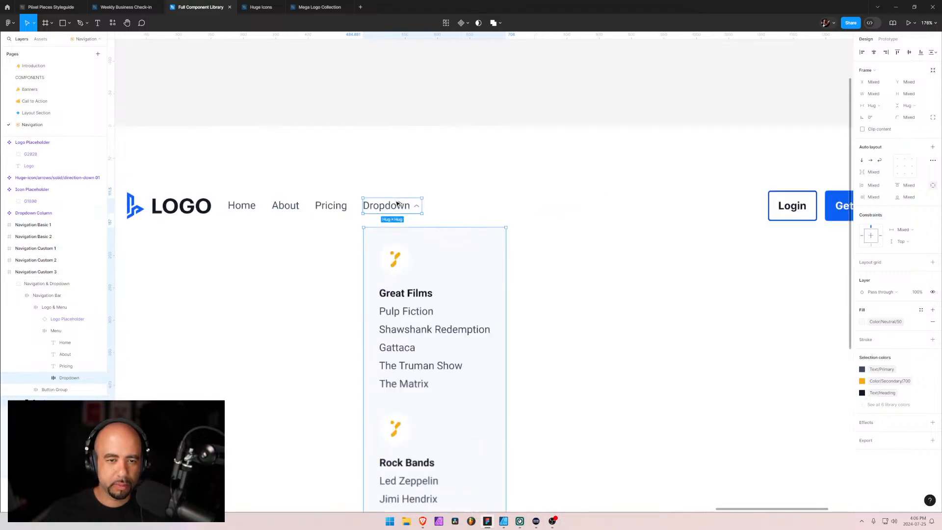
pyautogui.scroll(8, 339, 234)
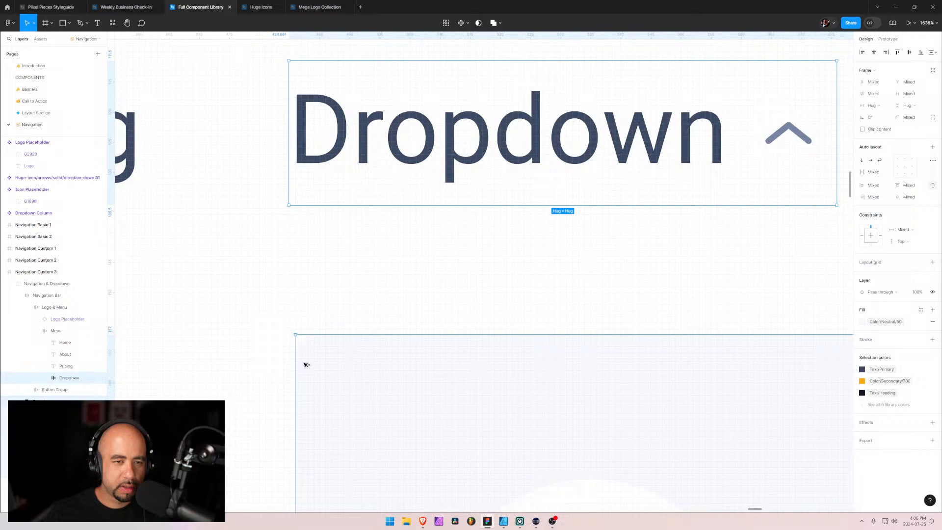
pyautogui.scroll(-10, 460, 280)
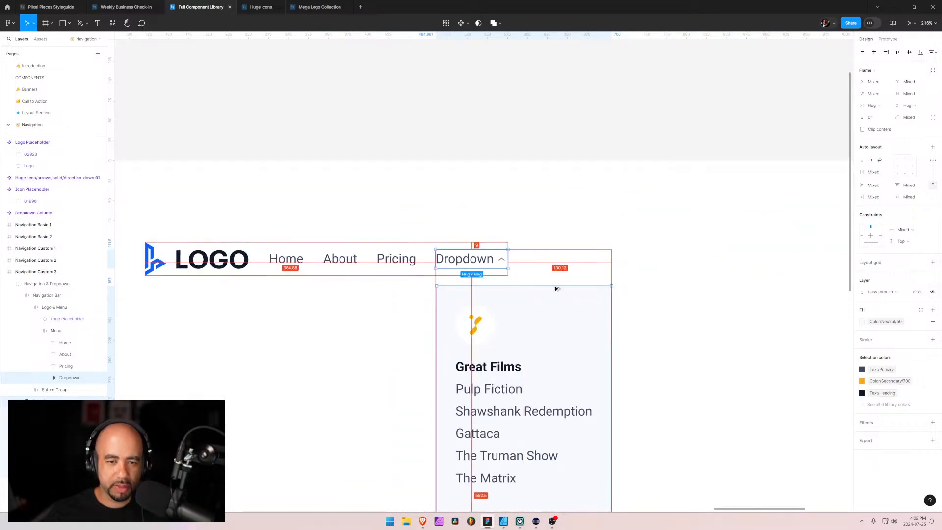
pyautogui.click(718, 350)
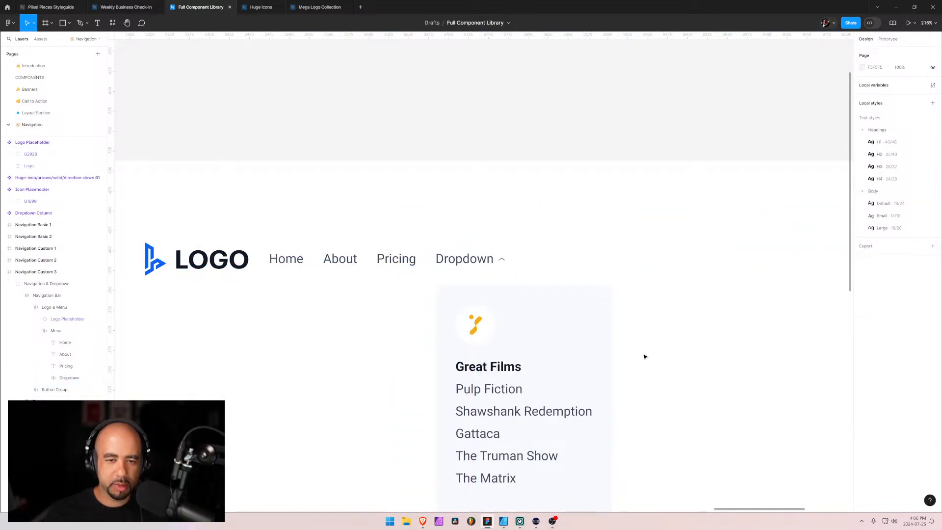
pyautogui.scroll(-5, 644, 356)
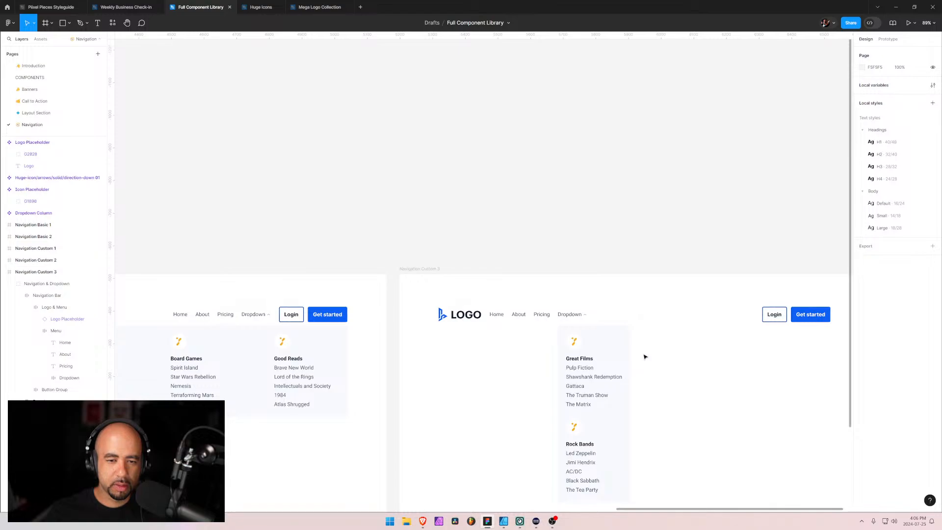
pyautogui.moveTo(529, 373); pyautogui.dragTo(435, 279)
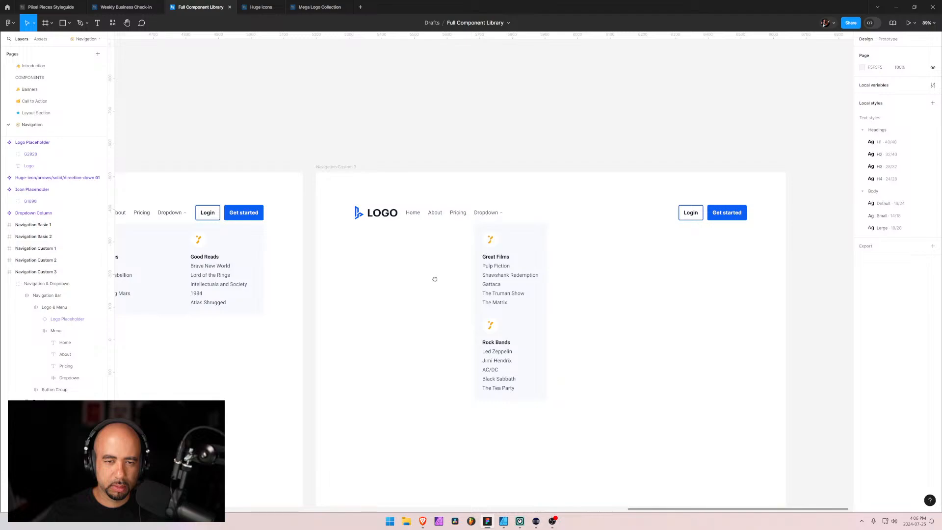
# Check Navigation Custom 3 and the following navigation variants on the Webflow page in Brave, and return to the Figma frame
pyautogui.hotkey('alt', 'Tab')
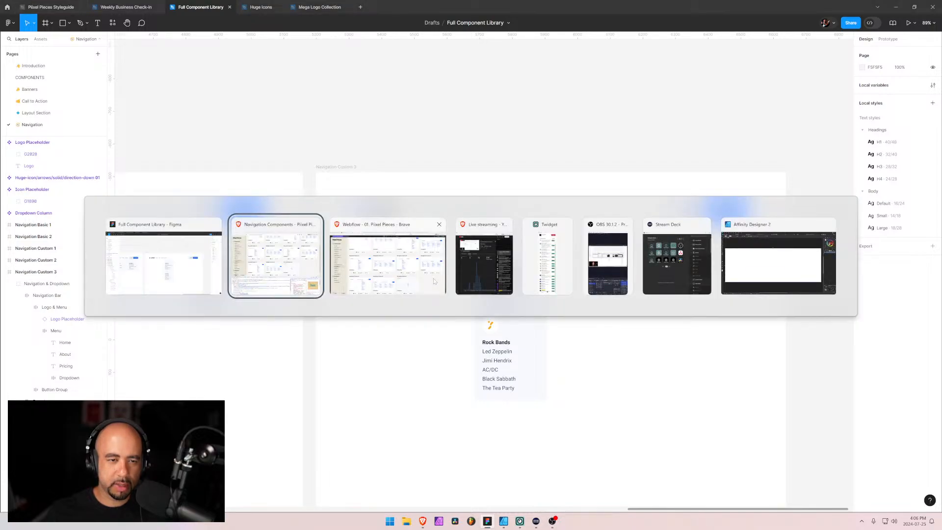
pyautogui.hotkey('alt', 'Tab')
pyautogui.click(434, 277)
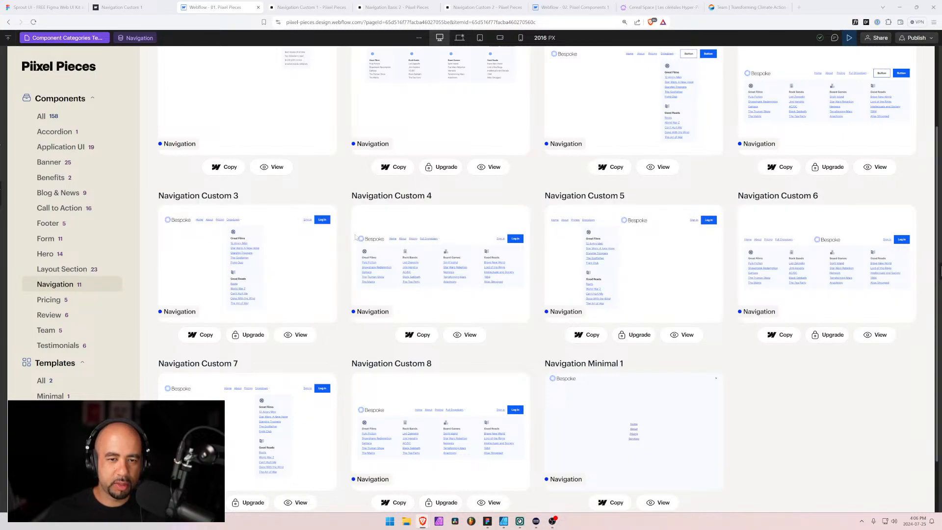
pyautogui.hotkey('alt', 'Tab')
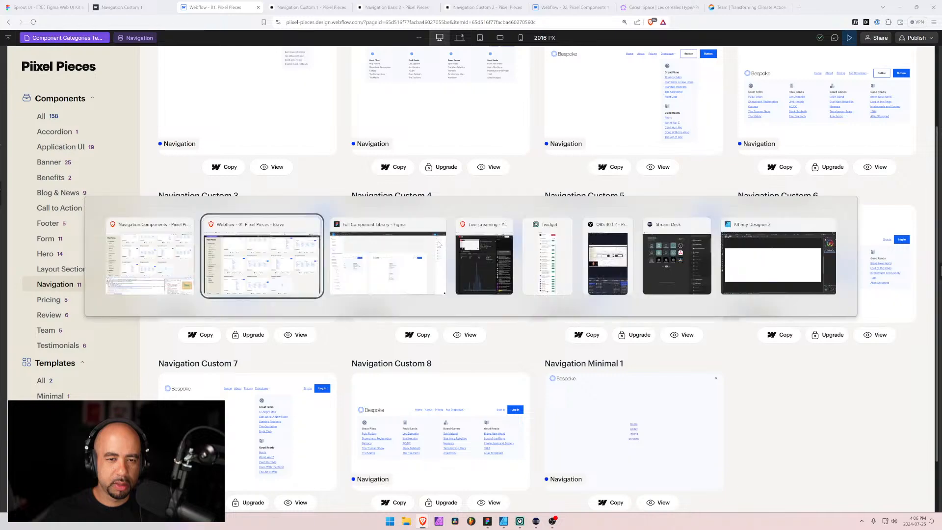
pyautogui.hotkey('alt', 'Tab')
pyautogui.hotkey('alt', 'Tab')
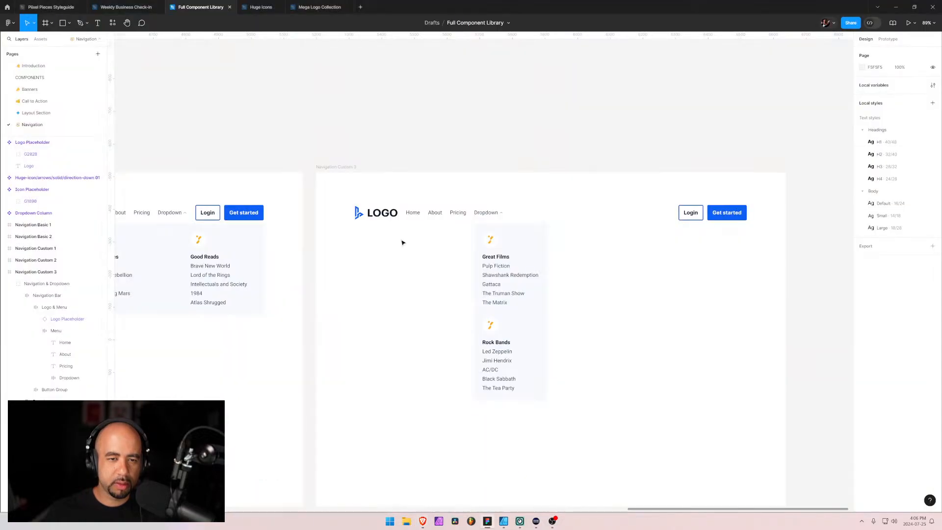
# Collapse the Navigation Custom 3 layer tree and duplicate that frame
pyautogui.click(6, 272)
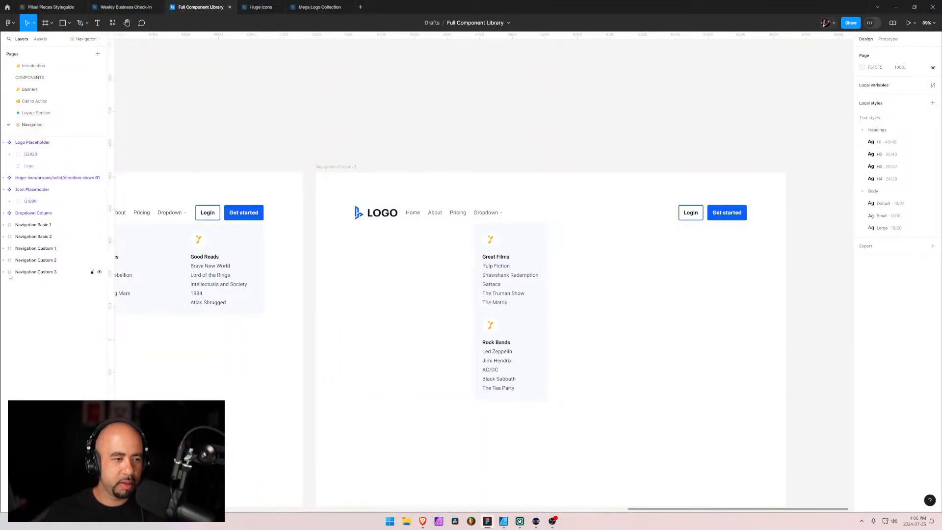
pyautogui.click(29, 272)
pyautogui.hotkey('ctrl', 'd')
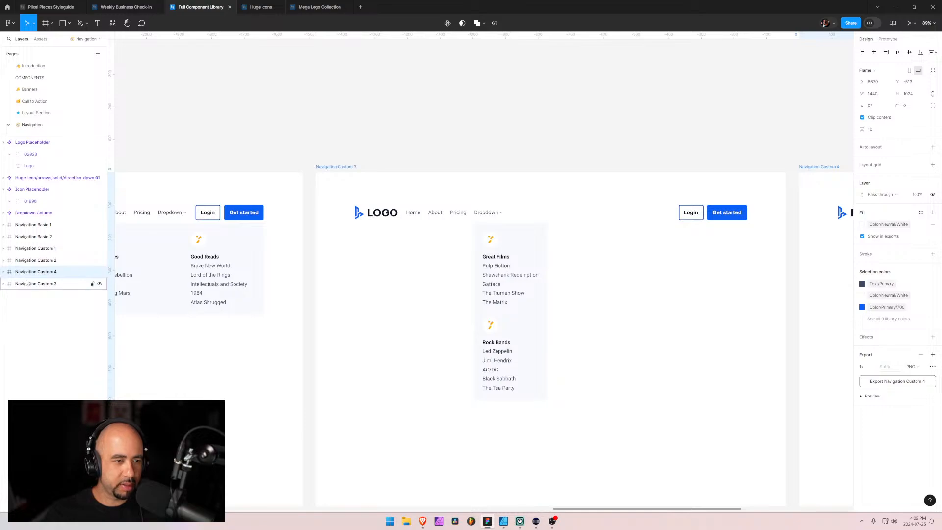
# Copy the four-column dropdown panel from Navigation Custom 2 and paste it into the Navigation Custom 4 frame
pyautogui.click(181, 248)
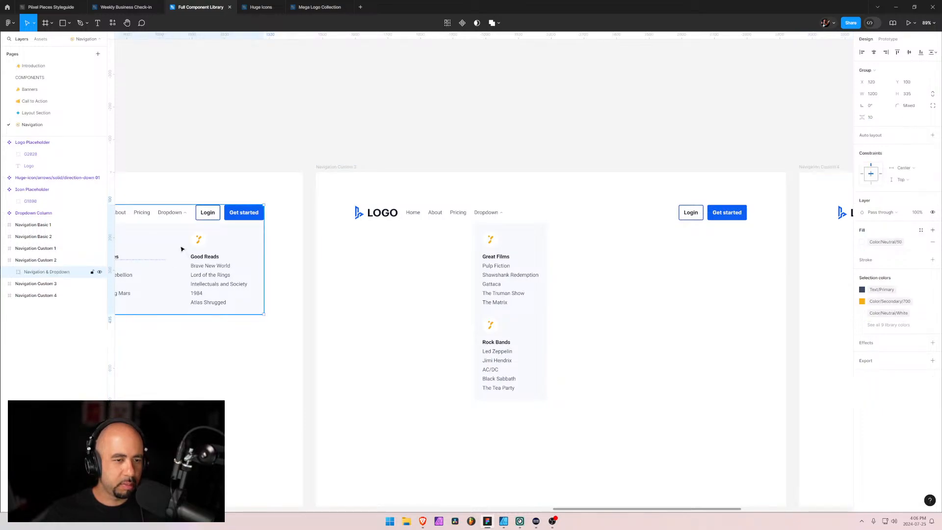
pyautogui.doubleClick(181, 249)
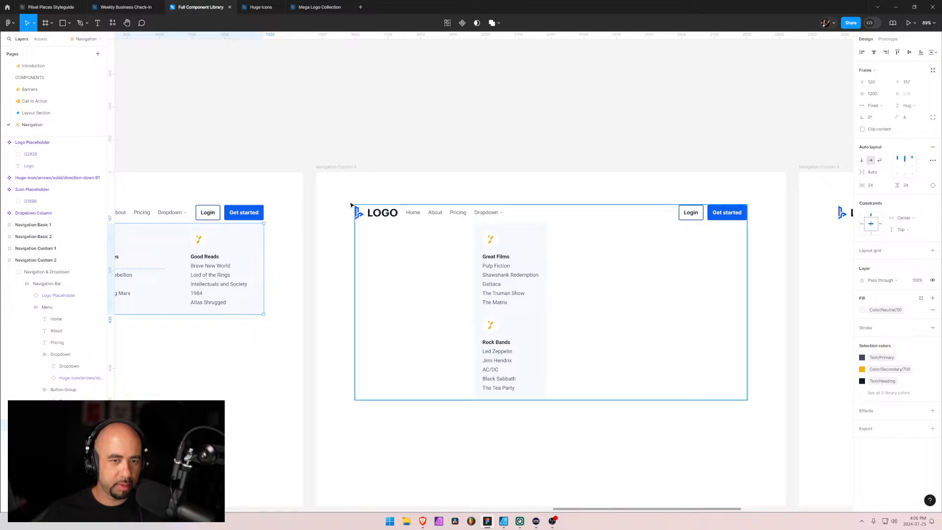
pyautogui.click(340, 168)
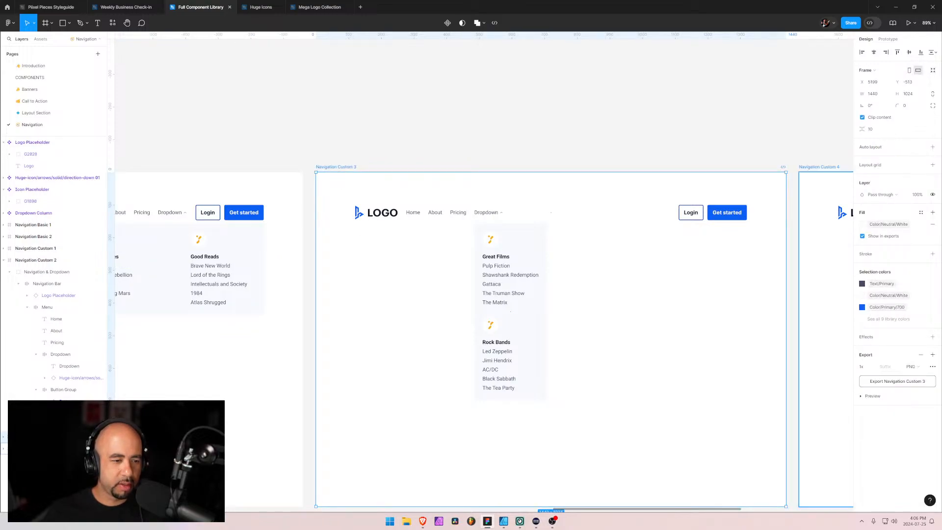
pyautogui.click(819, 167)
pyautogui.moveTo(721, 345); pyautogui.dragTo(150, 307)
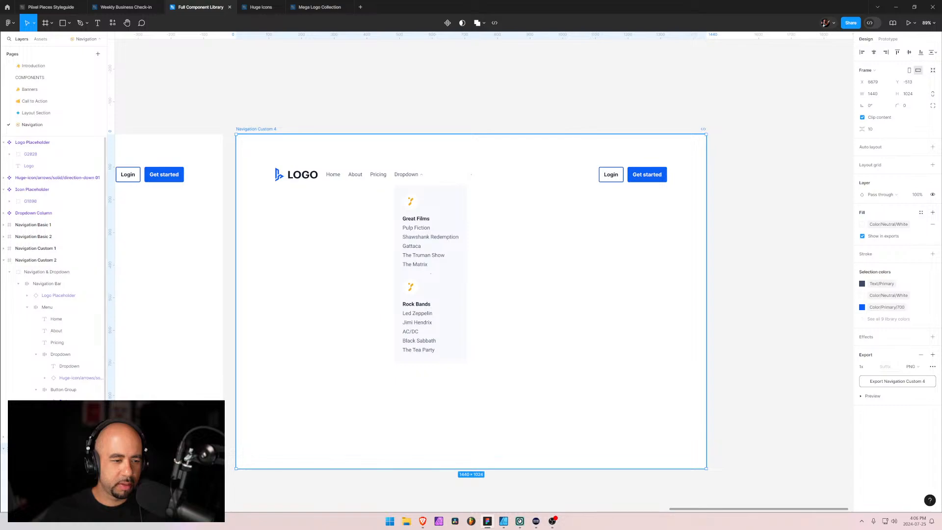
pyautogui.scroll(-2, 188, 356)
pyautogui.scroll(-1, 54, 344)
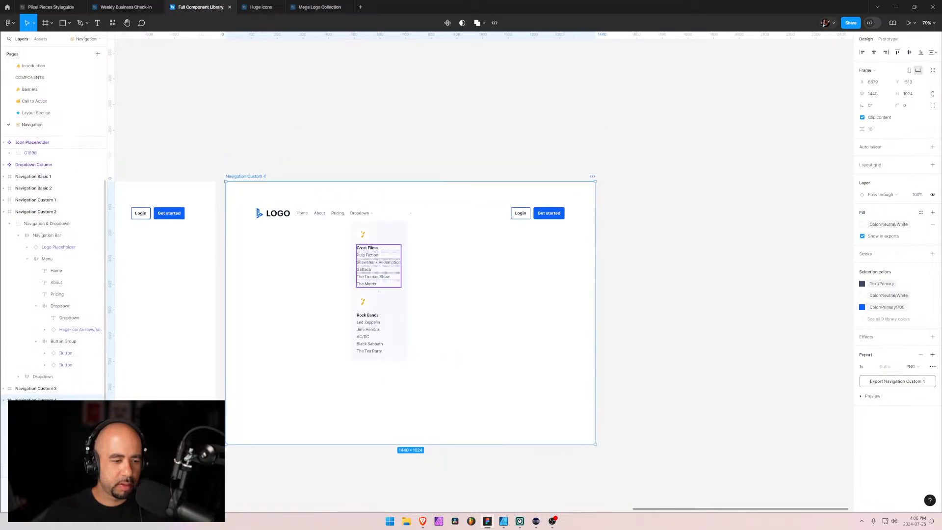
pyautogui.click(49, 412)
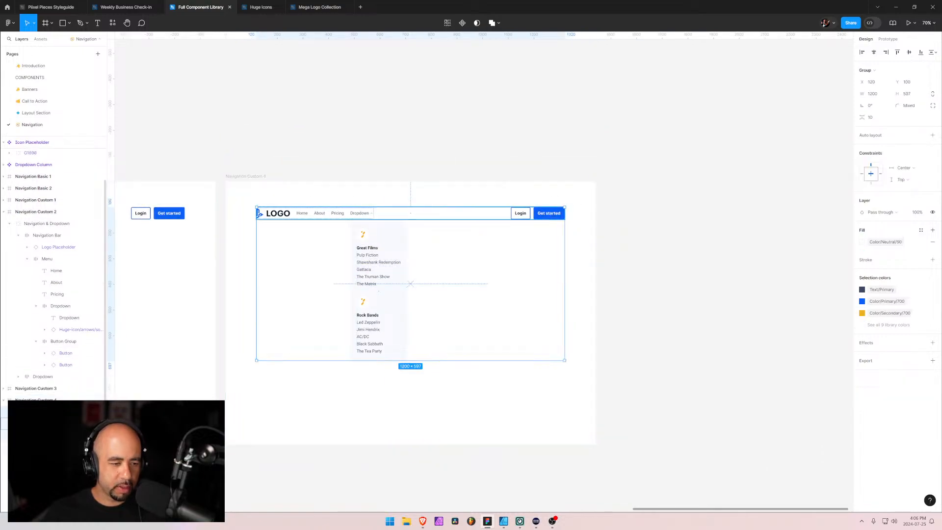
pyautogui.click(35, 399)
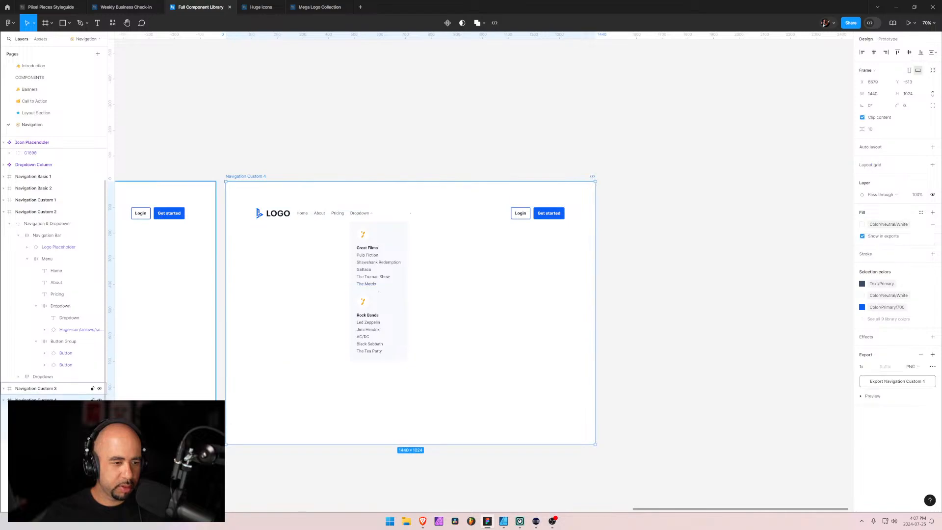
pyautogui.hotkey('ctrl', 'v')
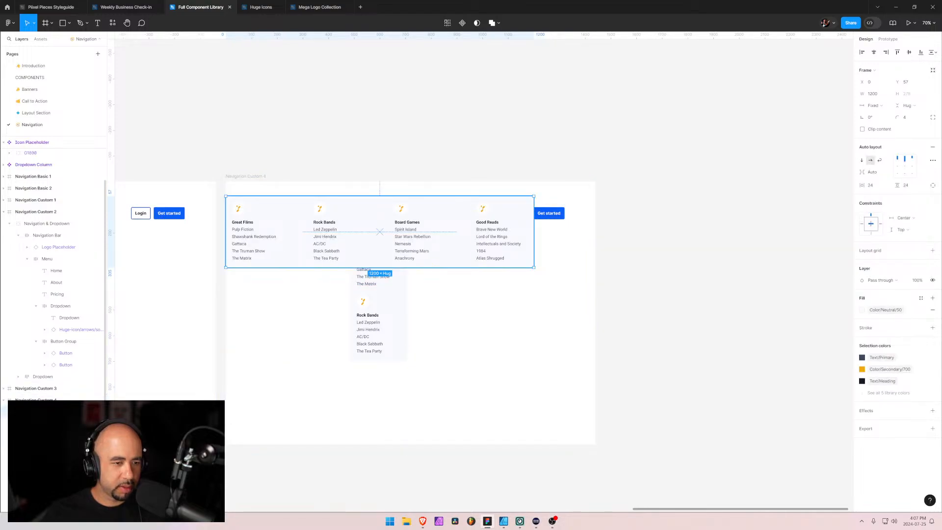
# Move the pasted panel into the Navigation & Dropdown group, directly beneath the navigation bar, and center it horizontally
pyautogui.moveTo(44, 411); pyautogui.dragTo(43, 452)
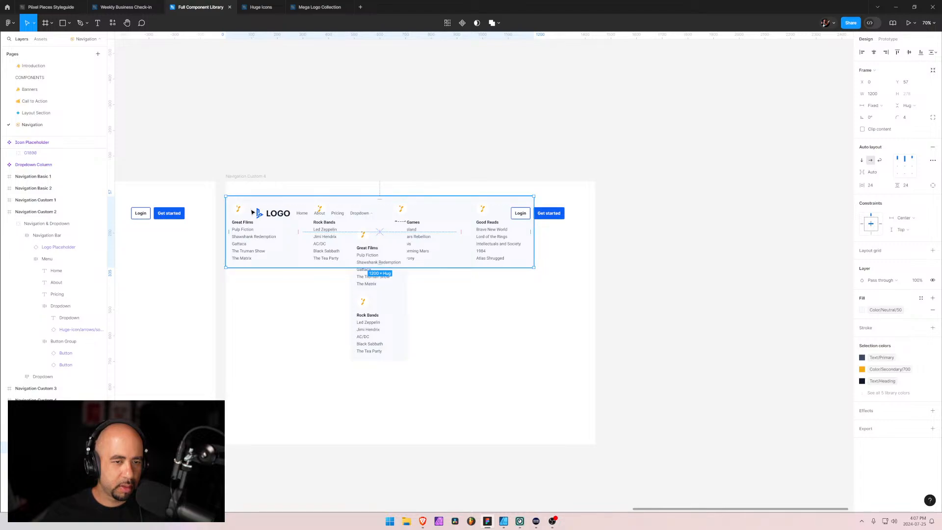
pyautogui.moveTo(252, 211); pyautogui.dragTo(256, 236)
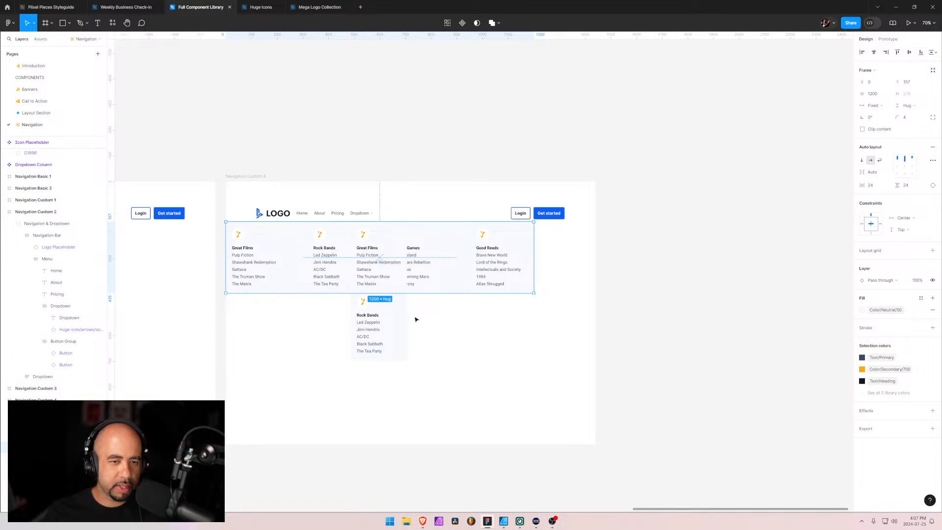
pyautogui.click(875, 53)
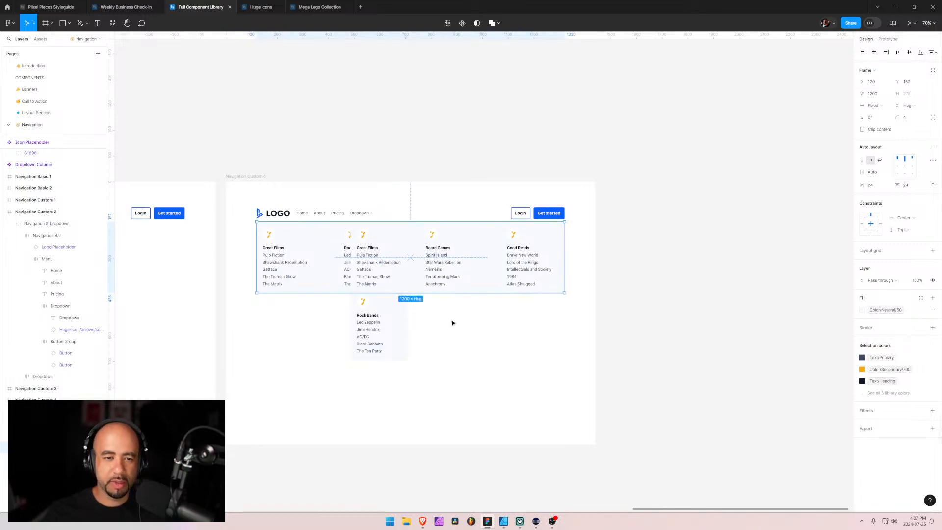
# Delete the old two-section vertical dropdown panel from Navigation Custom 4 and check the four-column panel's alignment with the logo and buttons
pyautogui.click(49, 435)
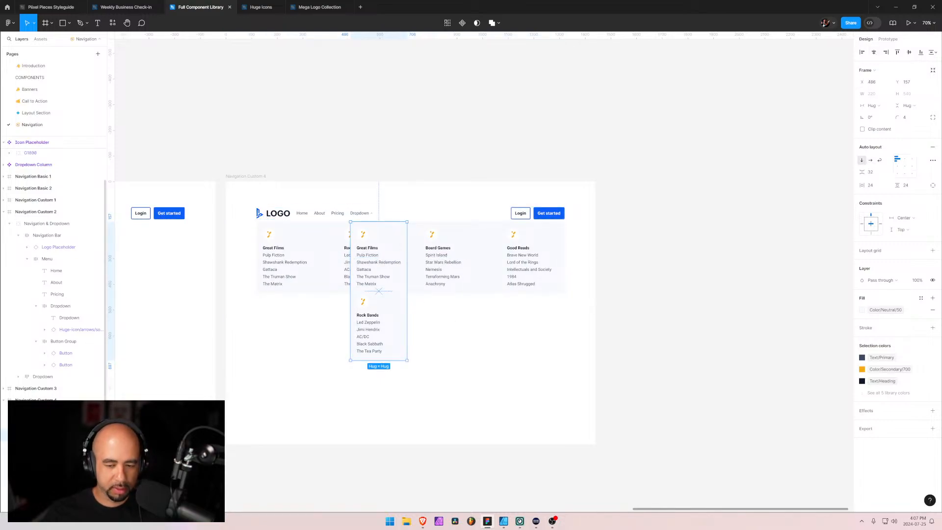
pyautogui.press('Delete')
pyautogui.scroll(10, 270, 235)
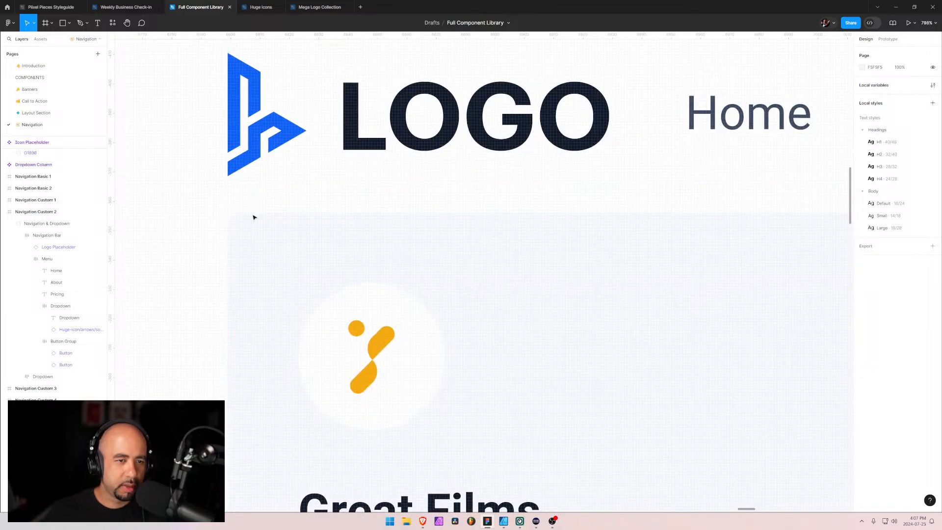
pyautogui.scroll(-5, 577, 262)
pyautogui.scroll(-4, 578, 262)
pyautogui.press('super')
pyautogui.press('space')
pyautogui.click(773, 355)
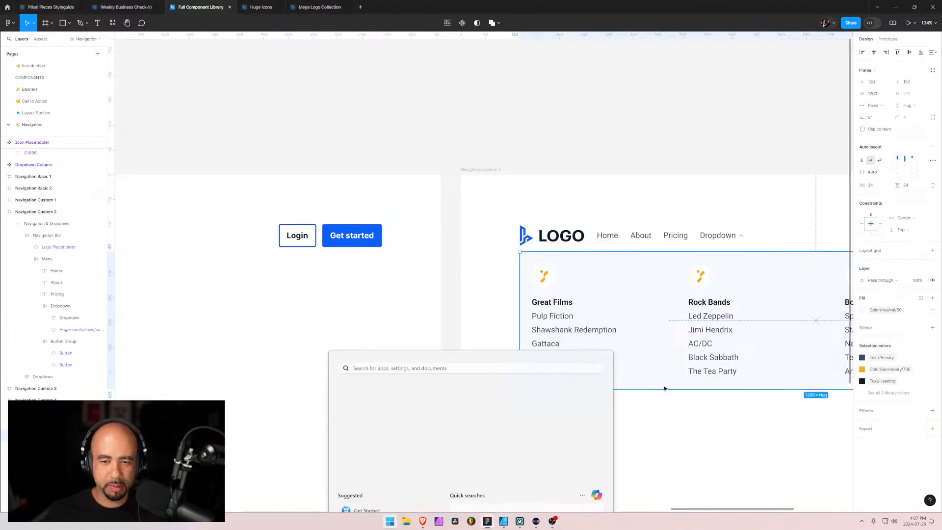
pyautogui.press('space')
pyautogui.moveTo(788, 321); pyautogui.dragTo(447, 293)
pyautogui.click(519, 393)
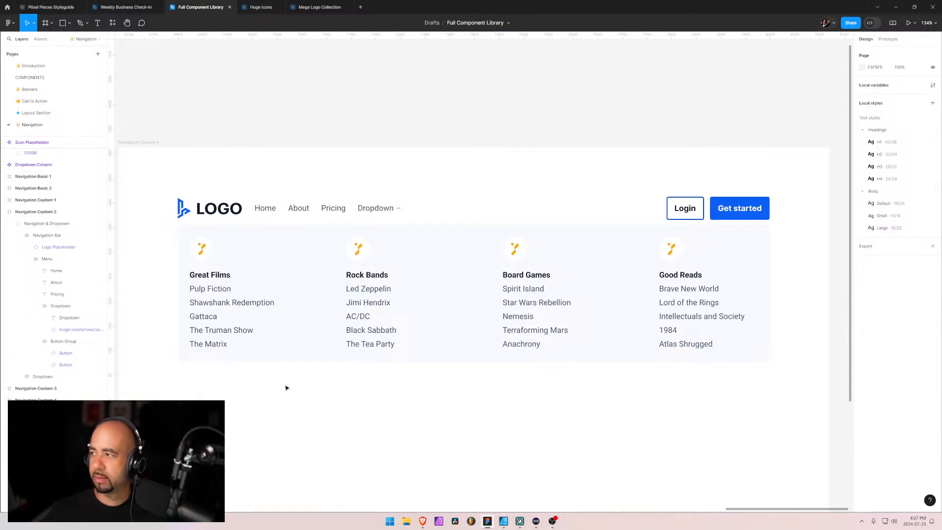
# Collapse the Navigation Custom 2 and Navigation Custom 4 layer trees, and switch to the Piixel Pieces navigation overview in Brave
pyautogui.click(3, 212)
pyautogui.click(4, 235)
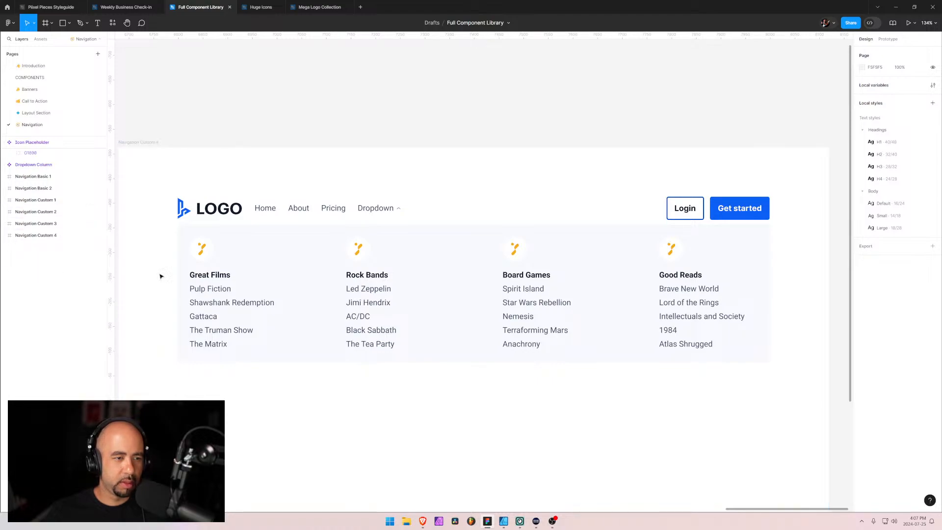
pyautogui.scroll(-5, 288, 348)
pyautogui.scroll(5, 288, 348)
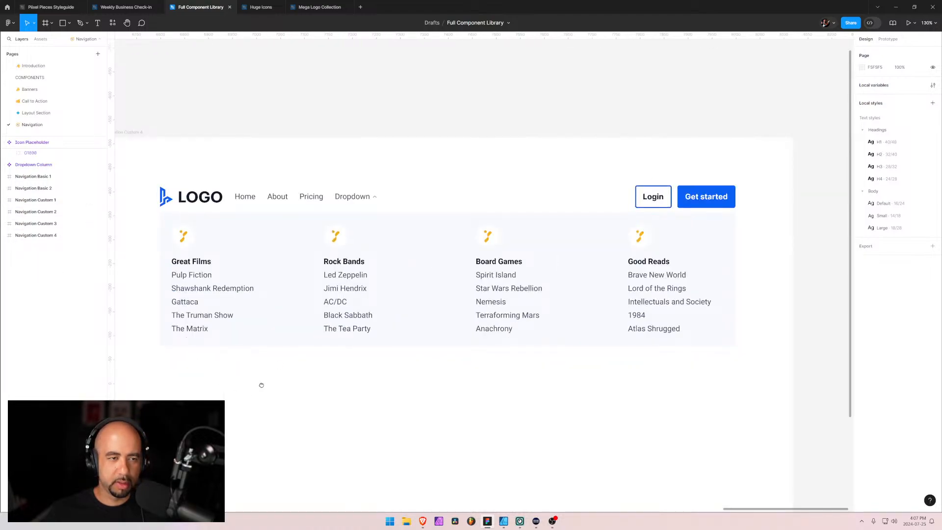
pyautogui.moveTo(260, 385); pyautogui.dragTo(404, 311)
pyautogui.hotkey('alt', 'Tab')
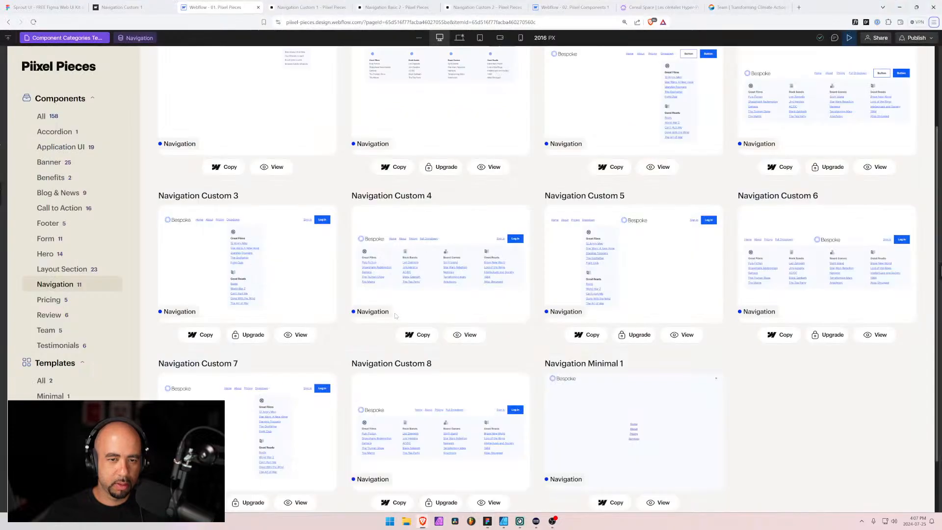
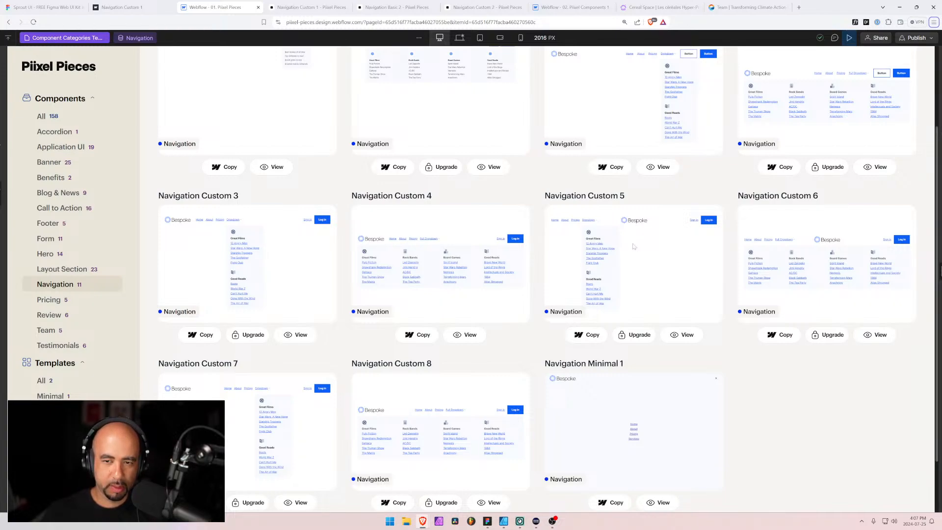
# Return to Figma, duplicate the Navigation Custom 3 frame as Navigation Custom 5, and order it after Navigation Custom 4 in the layers
pyautogui.hotkey('alt', 'Tab')
pyautogui.scroll(-3, 507, 339)
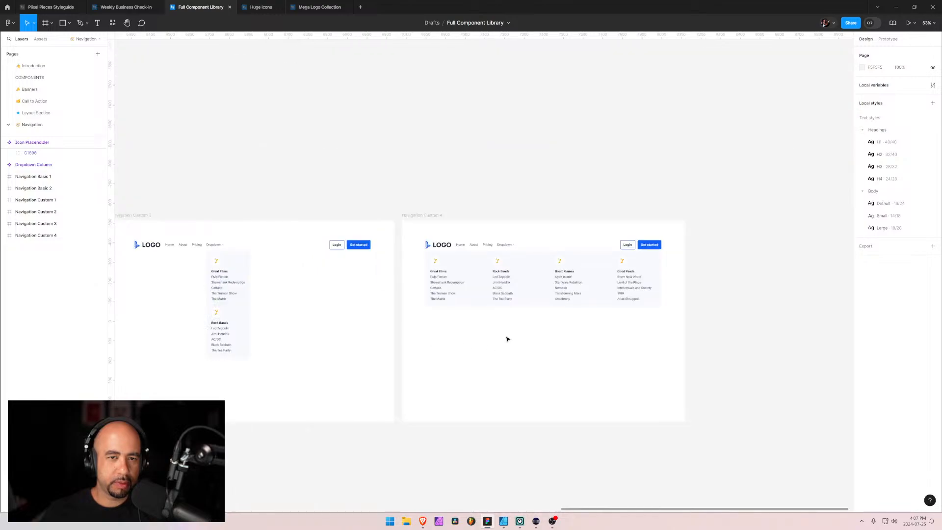
pyautogui.scroll(-2, 507, 339)
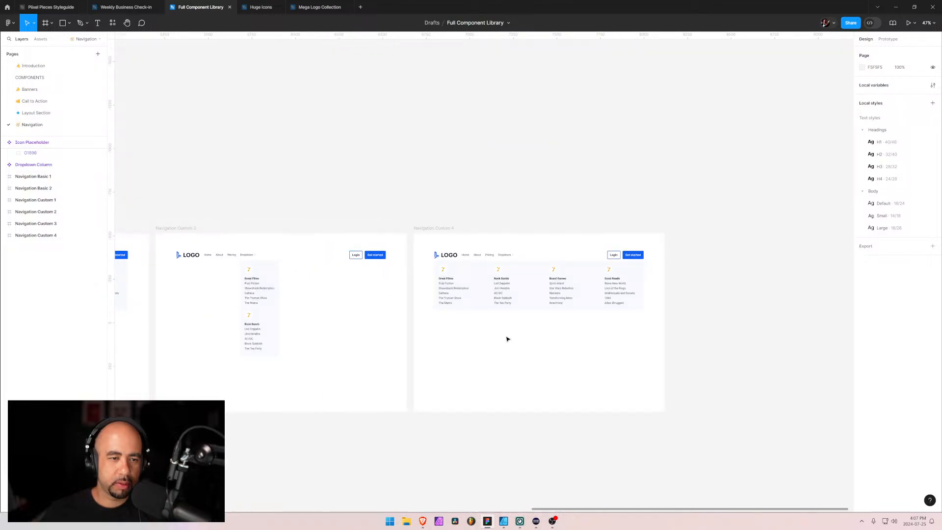
pyautogui.click(188, 237)
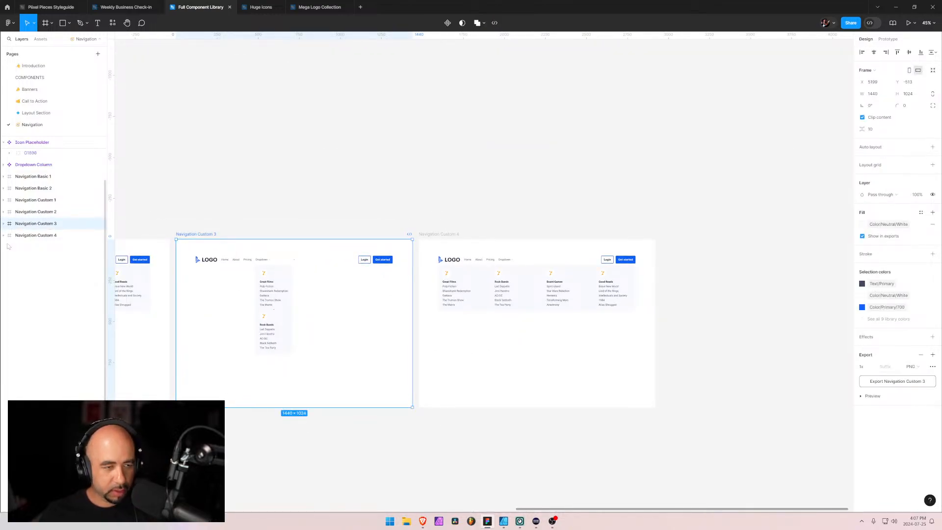
pyautogui.hotkey('ctrl', 'd')
pyautogui.moveTo(41, 228); pyautogui.dragTo(42, 252)
pyautogui.hscroll(5, 651, 303)
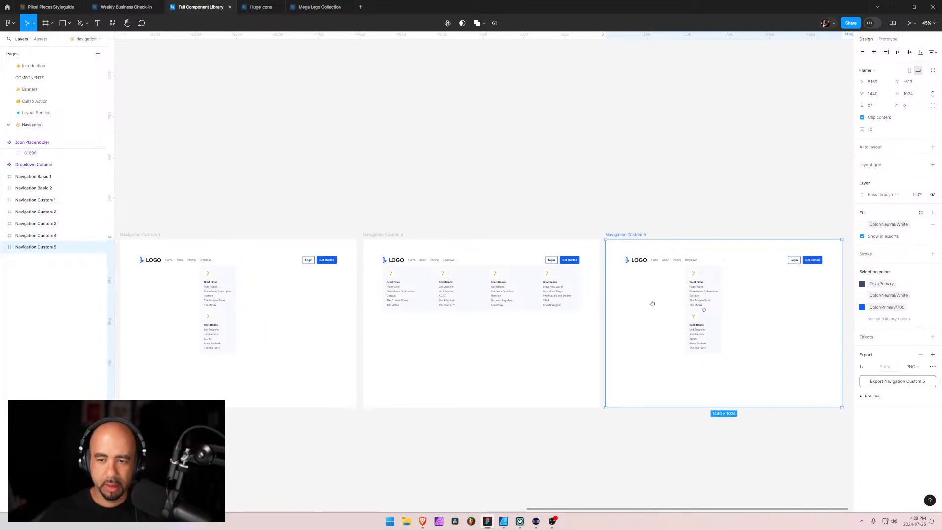
# In Navigation Custom 5, move the logo and menu out of Logo & Menu directly into the Navigation Bar, and delete the leftover wrapper
pyautogui.scroll(5, 513, 275)
pyautogui.scroll(5, 497, 271)
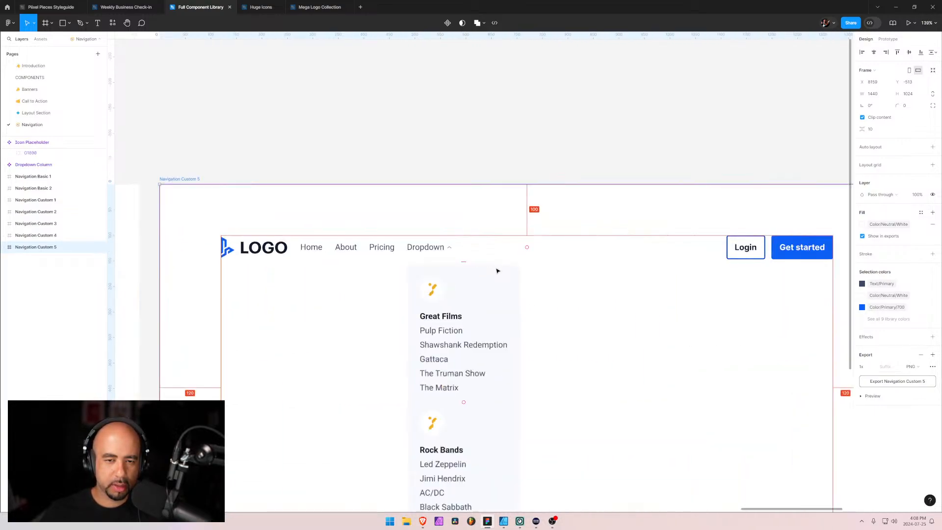
pyautogui.click(284, 252)
pyautogui.doubleClick(279, 249)
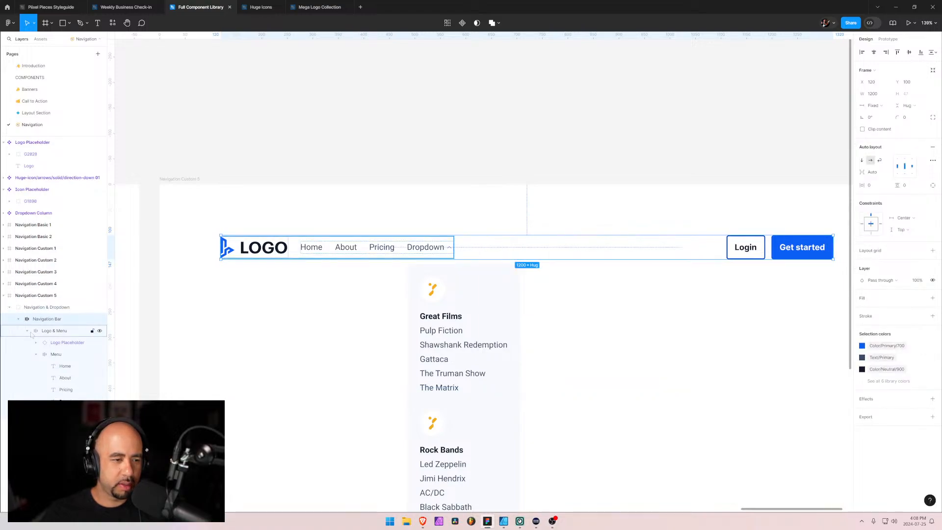
pyautogui.click(36, 354)
pyautogui.moveTo(50, 354); pyautogui.dragTo(49, 328)
pyautogui.click(50, 354)
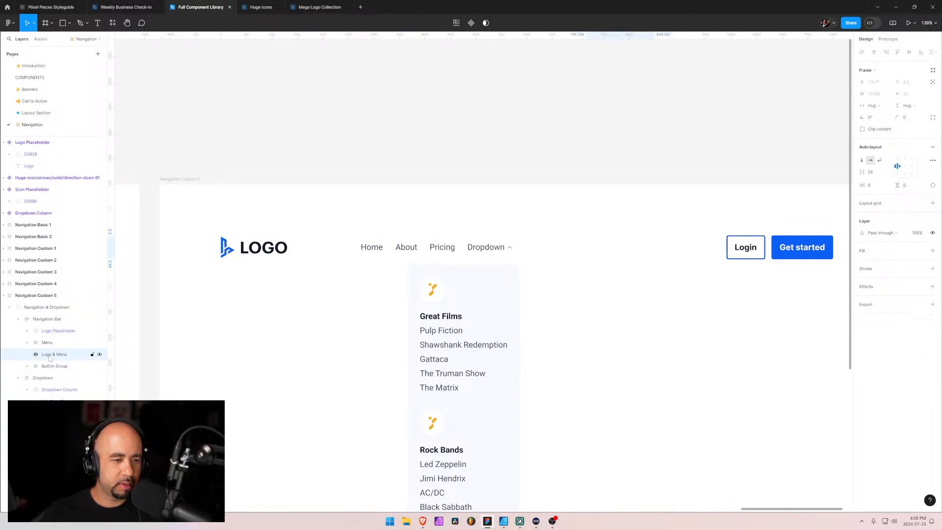
pyautogui.press('Delete')
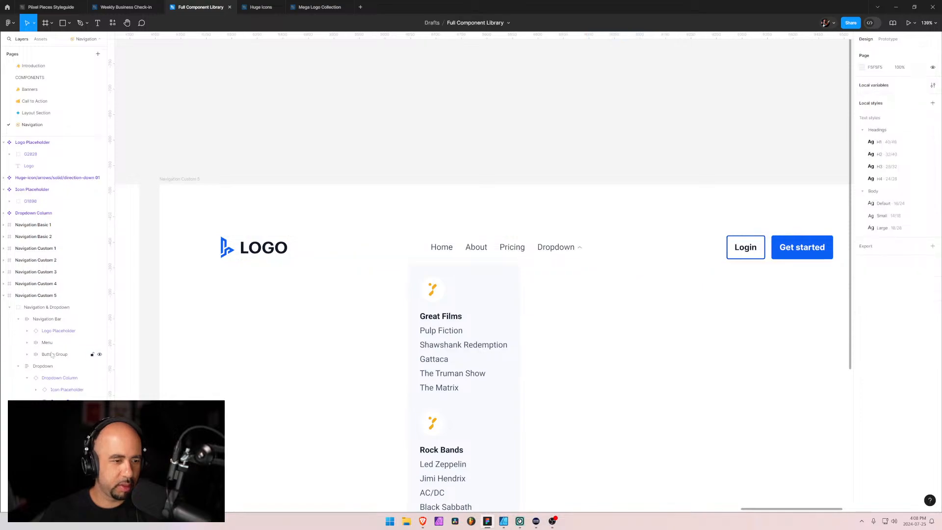
# Reorder the Navigation Bar so the logo sits between the menu and the button group, and check the order against the Piixel Pieces reference
pyautogui.click(51, 331)
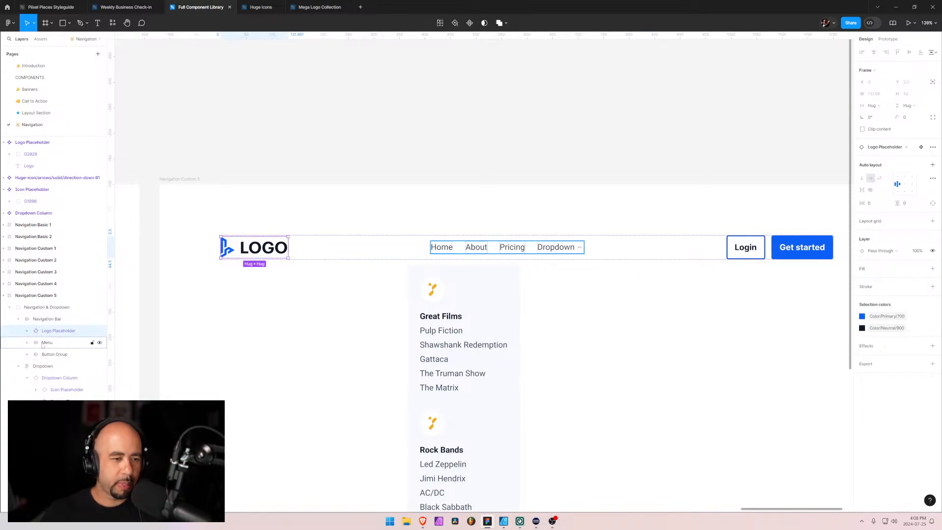
pyautogui.click(44, 344)
pyautogui.moveTo(53, 331); pyautogui.dragTo(56, 348)
pyautogui.hotkey('alt', 'Tab')
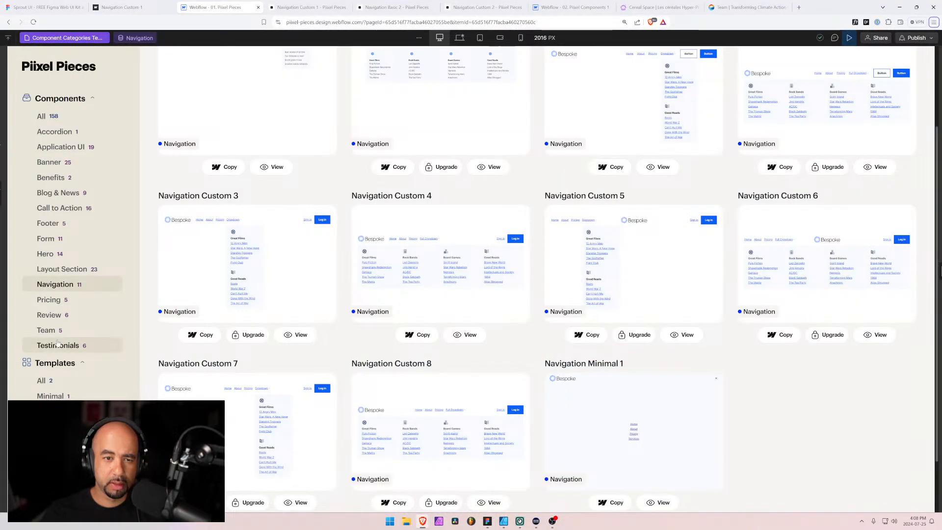
pyautogui.hotkey('alt', 'Tab')
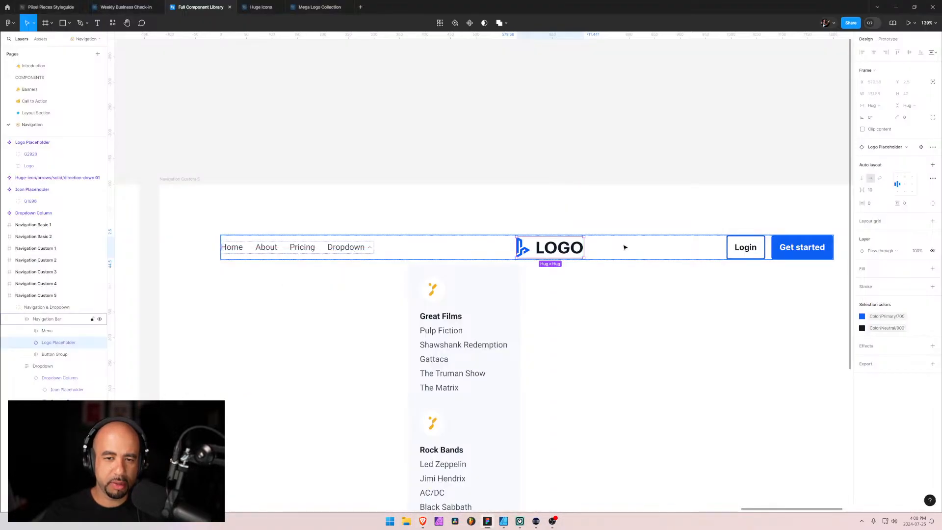
# Give the Button Group in Navigation Custom 5 a fixed width of 300 and align its buttons to the right
pyautogui.click(47, 331)
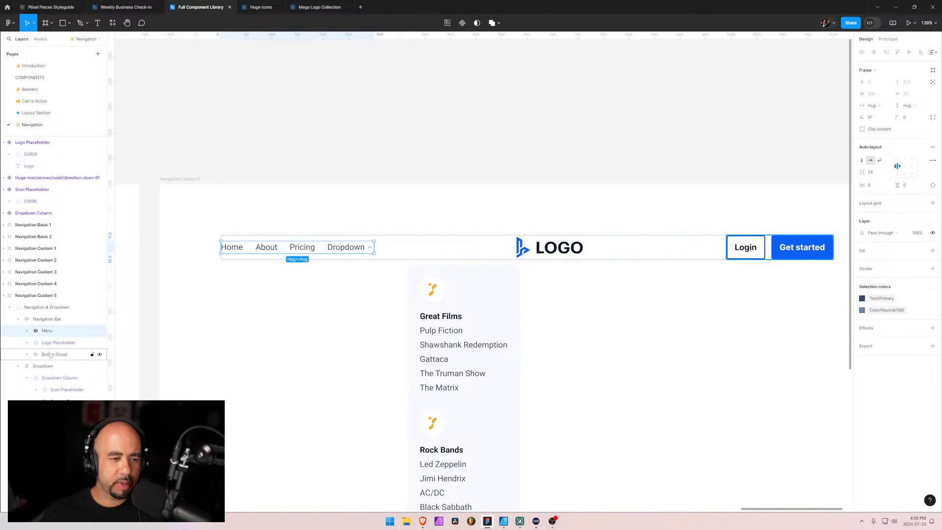
pyautogui.keyDown('shift'); pyautogui.click(50, 354); pyautogui.keyUp('shift')
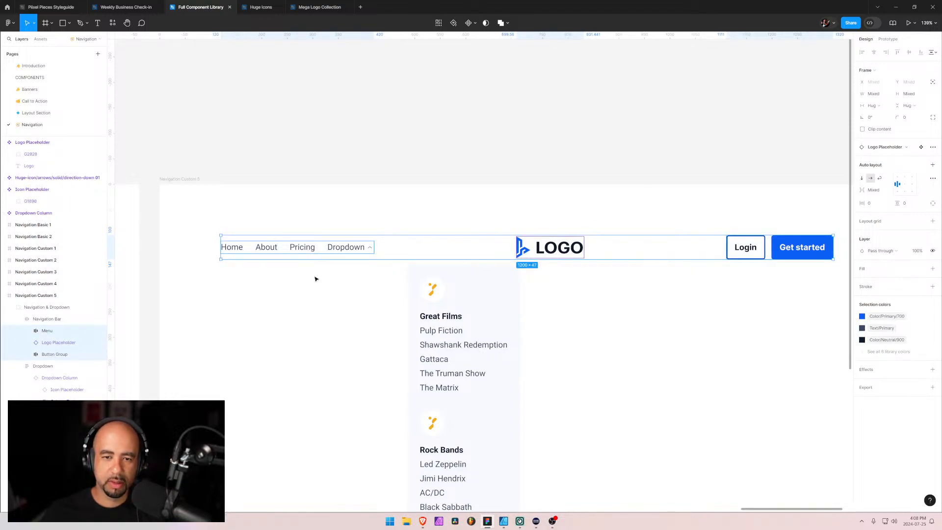
pyautogui.click(46, 331)
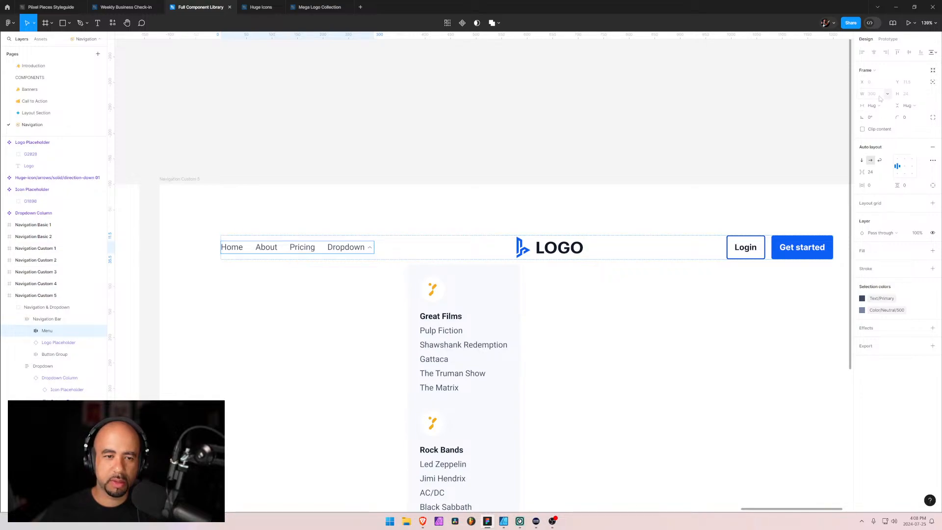
pyautogui.click(61, 354)
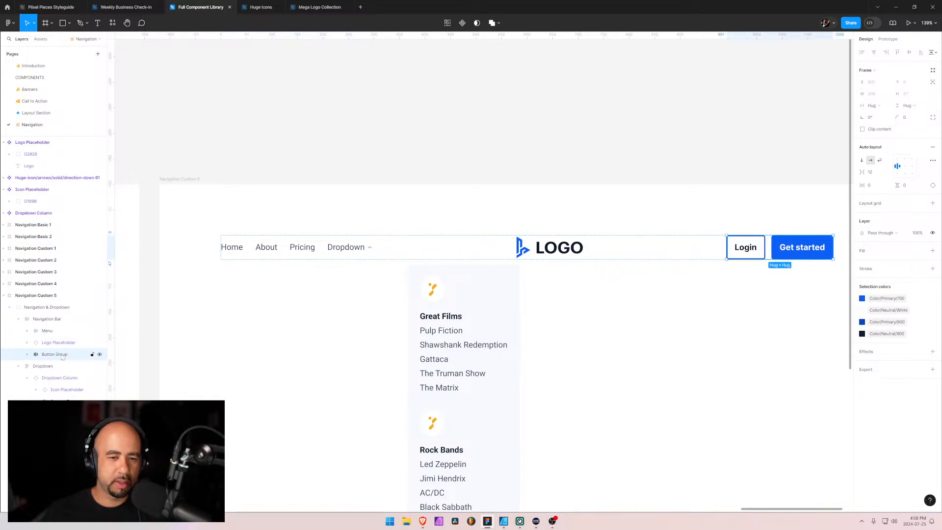
pyautogui.click(872, 105)
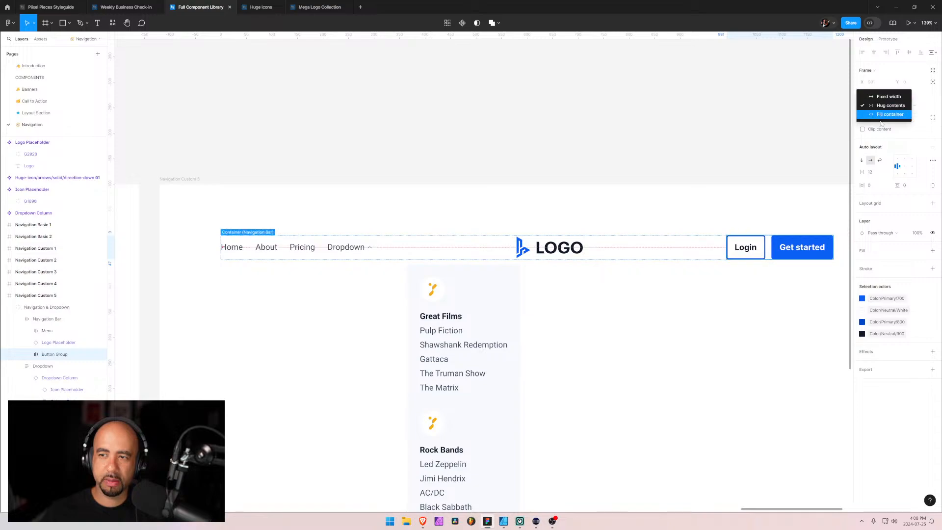
pyautogui.click(884, 116)
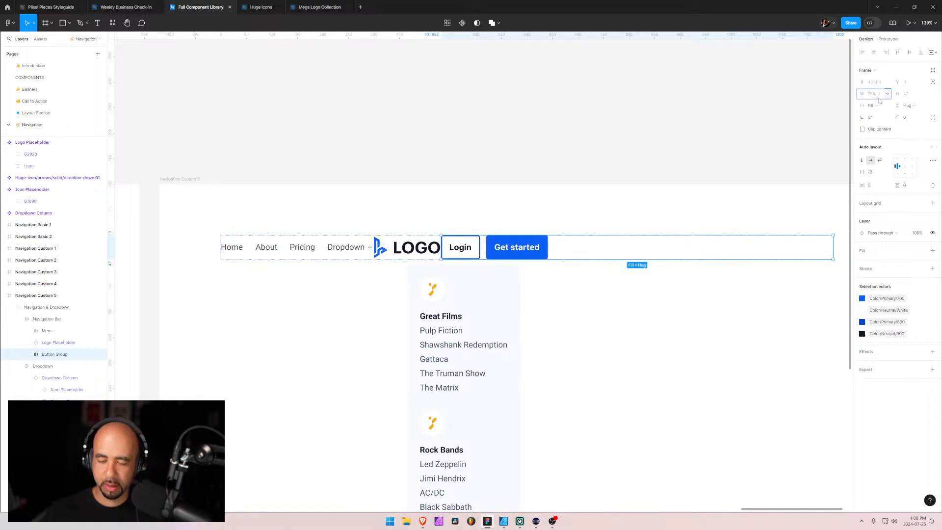
pyautogui.click(880, 99)
pyautogui.write('300')
pyautogui.press('Return')
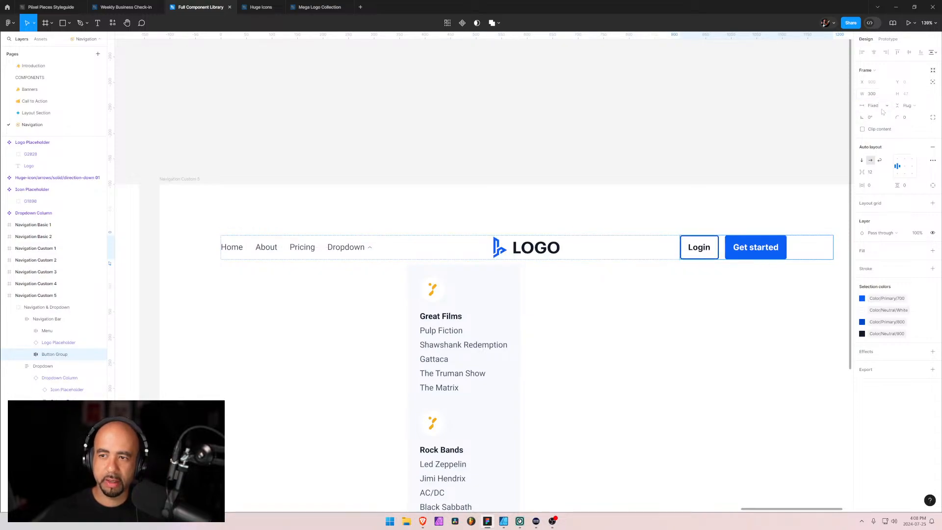
pyautogui.click(913, 166)
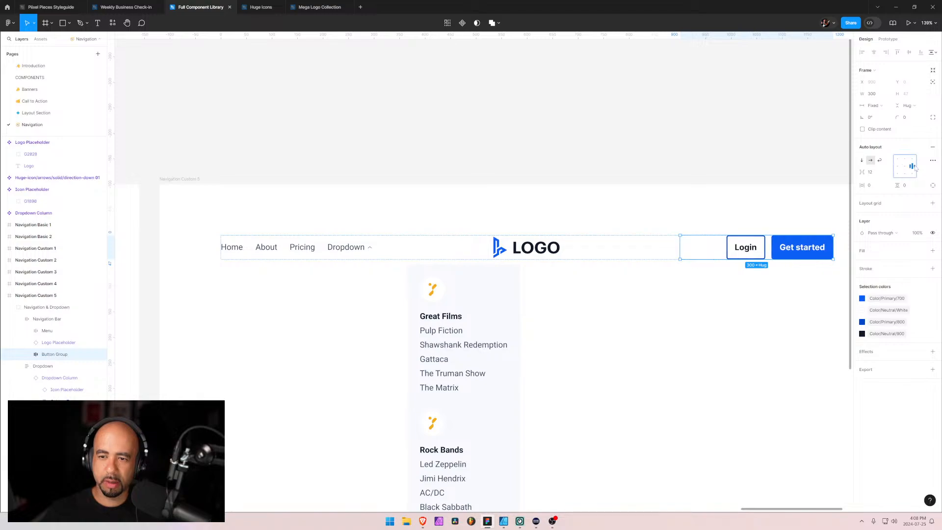
# Set the Logo Placeholder's width to 300 and center its contents within it
pyautogui.click(498, 253)
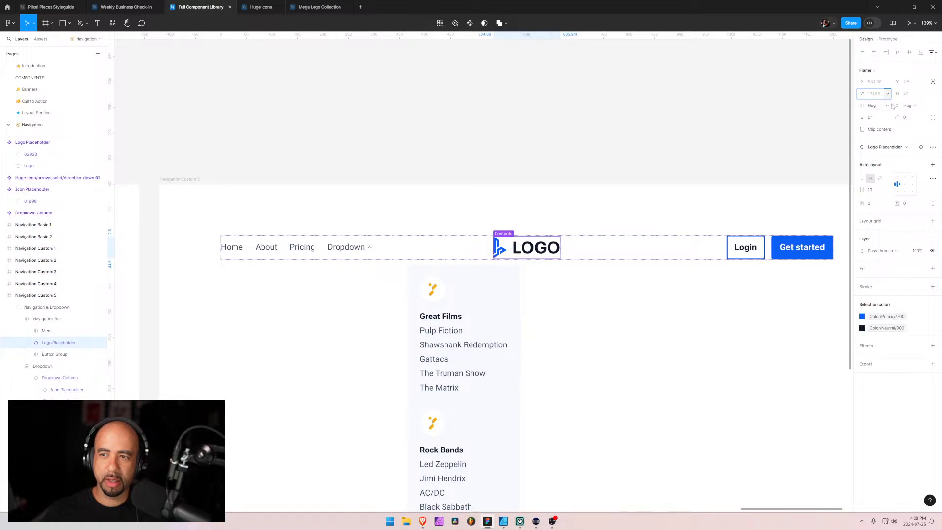
pyautogui.write('300')
pyautogui.press('Return')
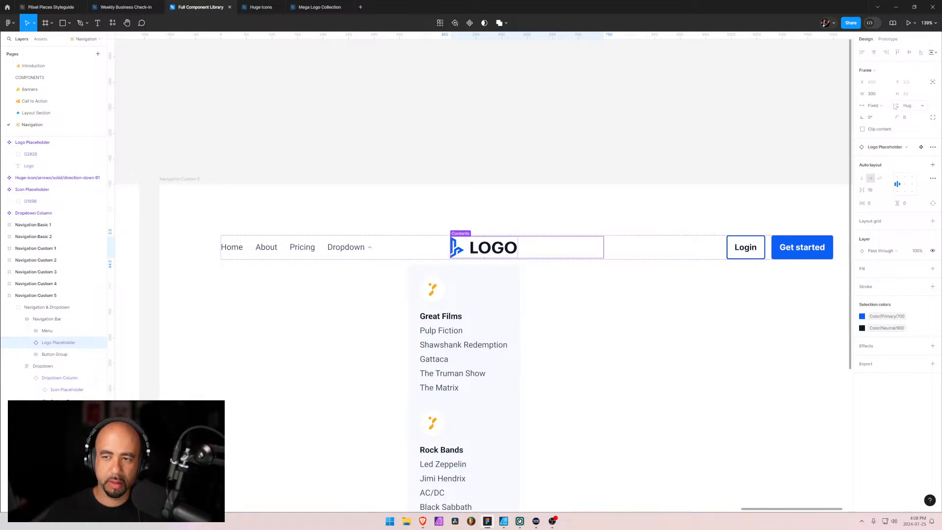
pyautogui.click(904, 188)
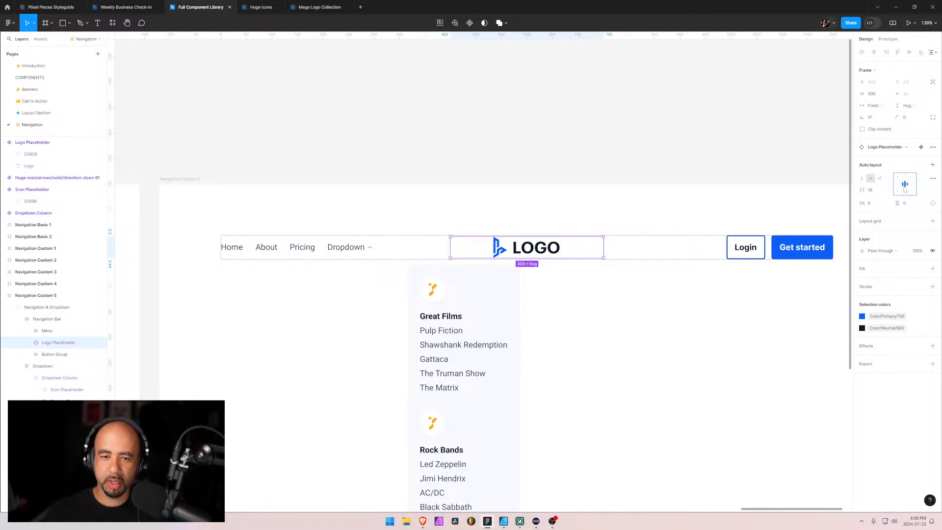
pyautogui.click(524, 211)
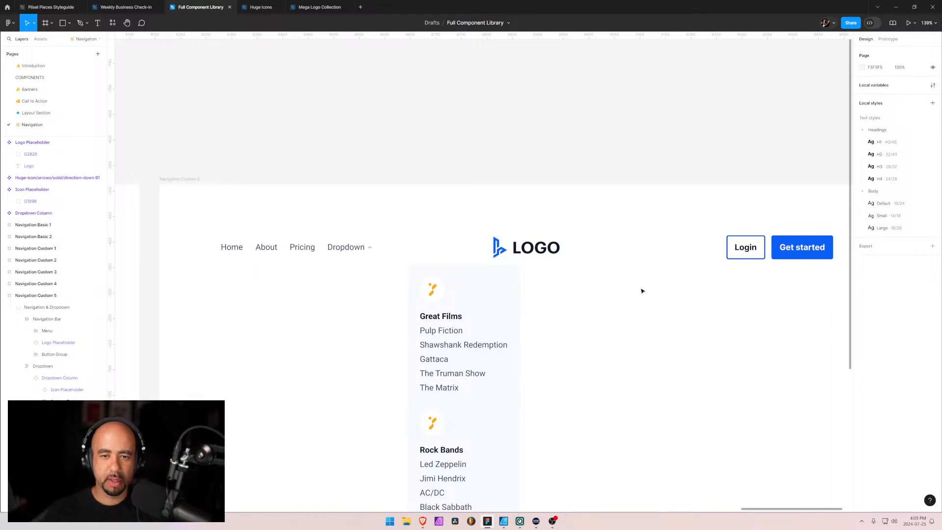
# Inspect the dropdown panels from Navigation Custom 5 back to Navigation Basic 1, comparing their position and layout settings
pyautogui.scroll(-3, 604, 257)
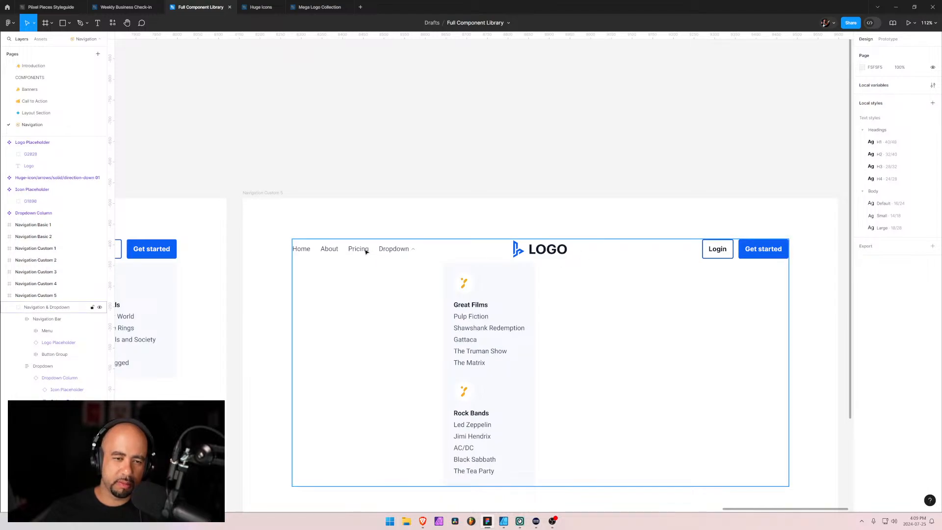
pyautogui.click(381, 248)
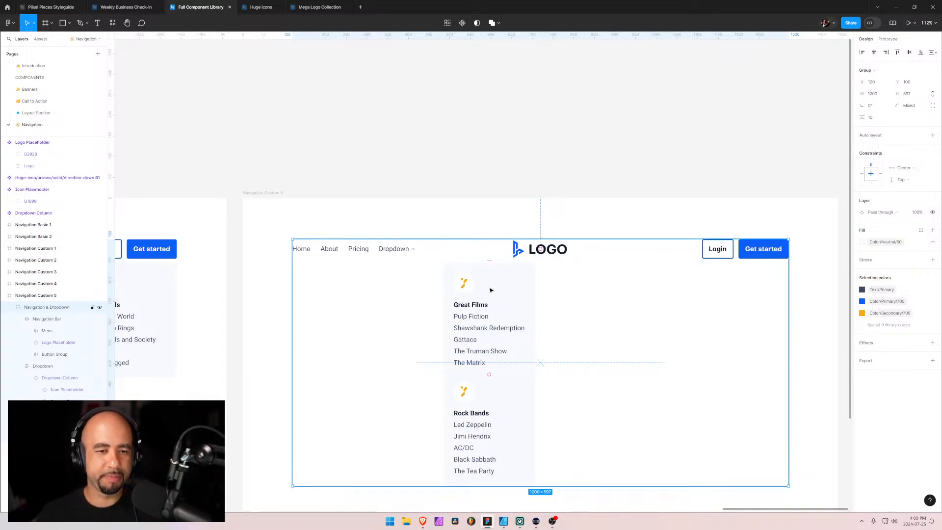
pyautogui.click(52, 372)
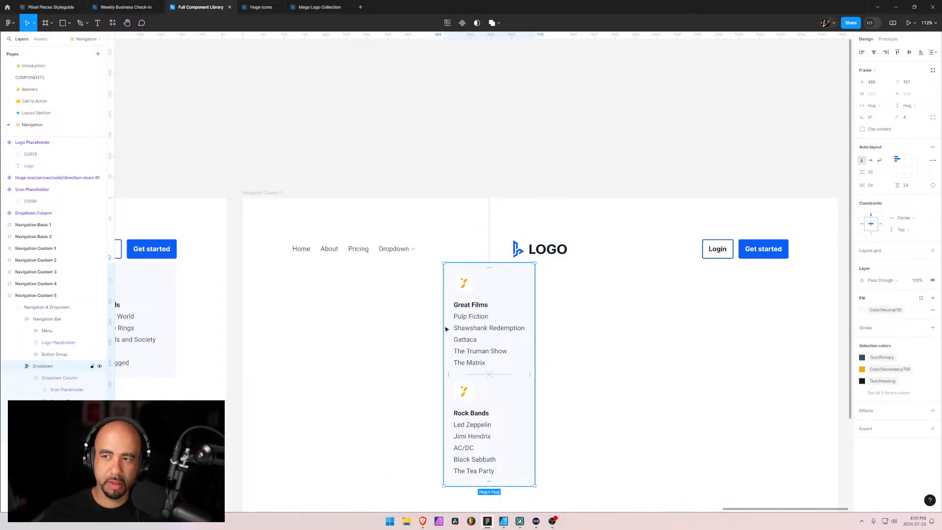
pyautogui.hscroll(-10, 445, 328)
pyautogui.click(428, 267)
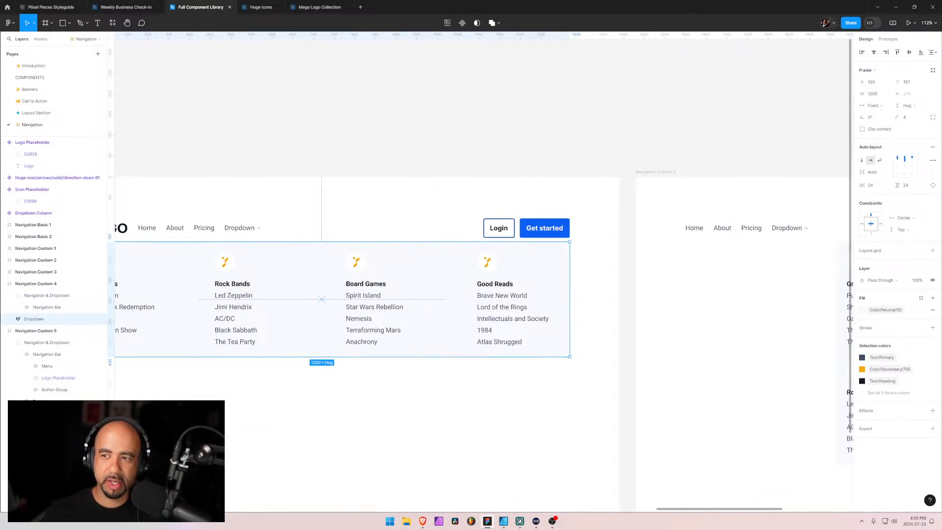
pyautogui.hscroll(-15, 778, 353)
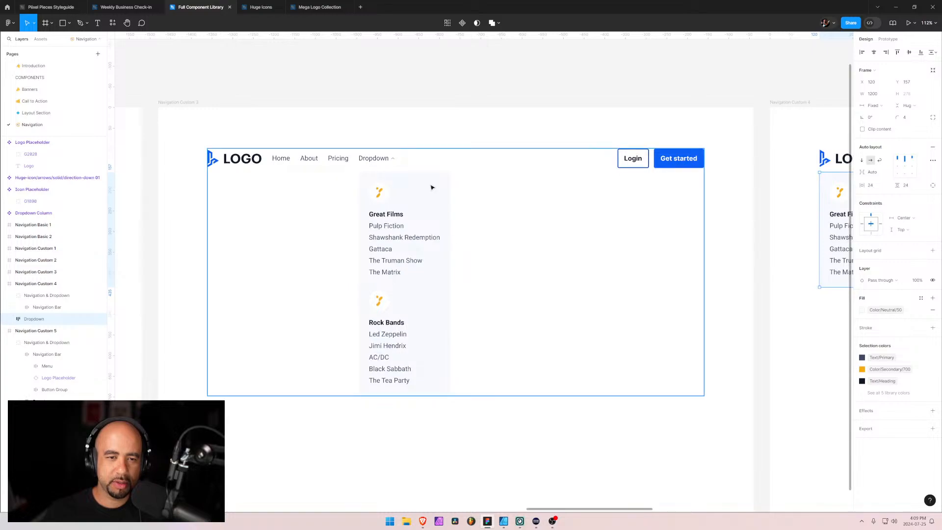
pyautogui.click(432, 188)
pyautogui.hscroll(-15, 681, 264)
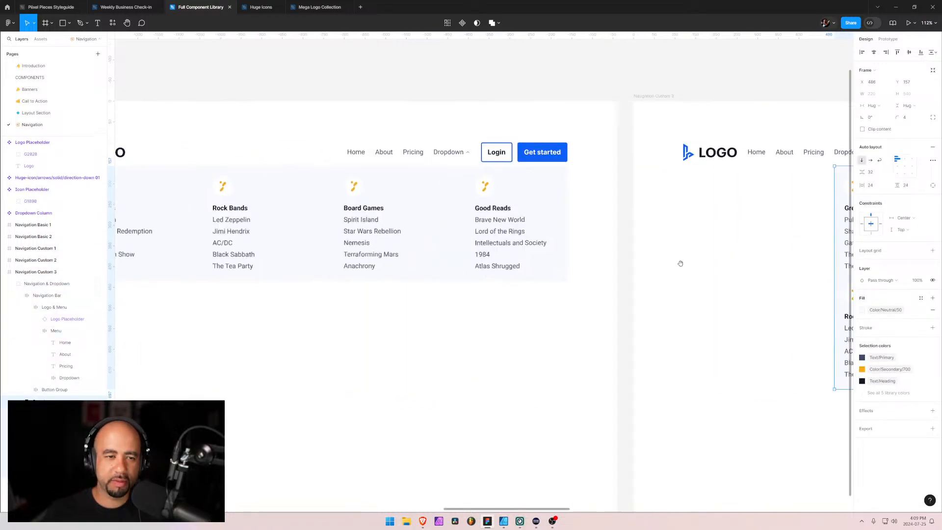
pyautogui.click(410, 185)
pyautogui.hscroll(-10, 393, 286)
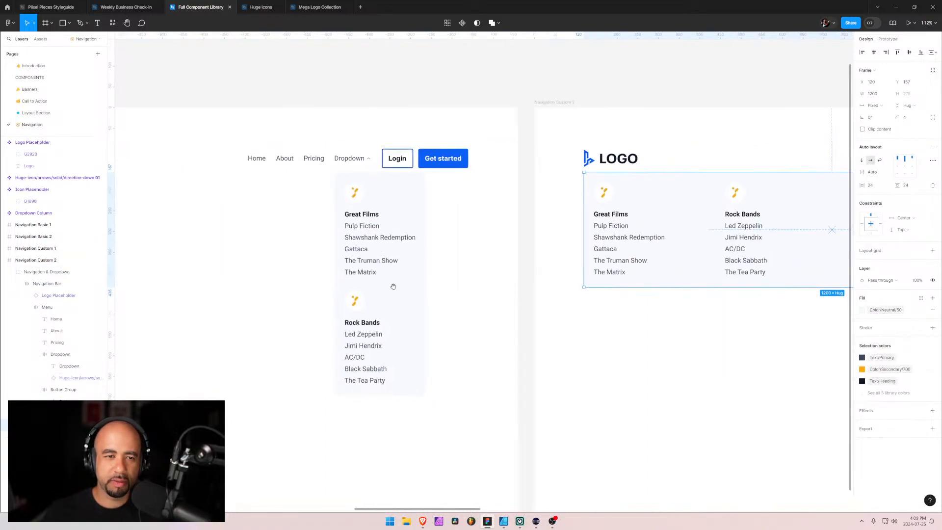
pyautogui.moveTo(393, 287); pyautogui.dragTo(496, 296)
pyautogui.doubleClick(493, 196)
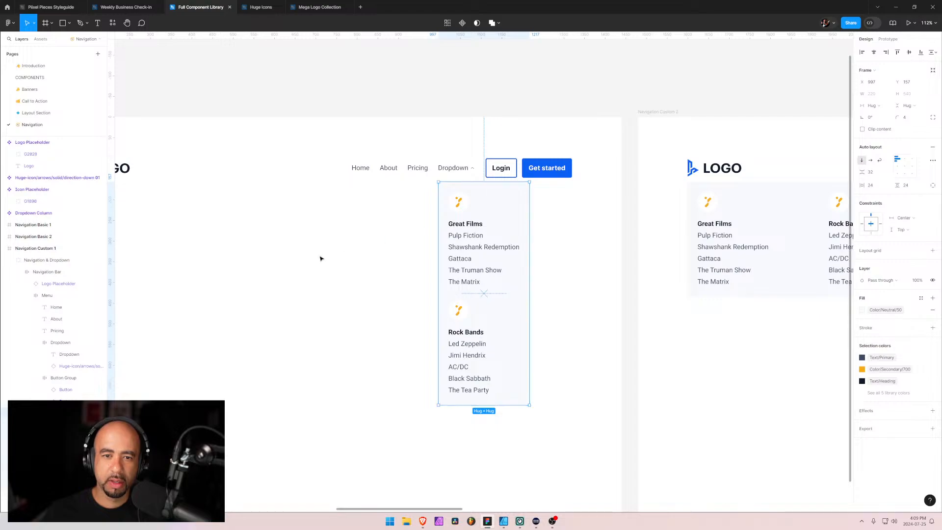
pyautogui.hscroll(-15, 647, 269)
pyautogui.click(404, 245)
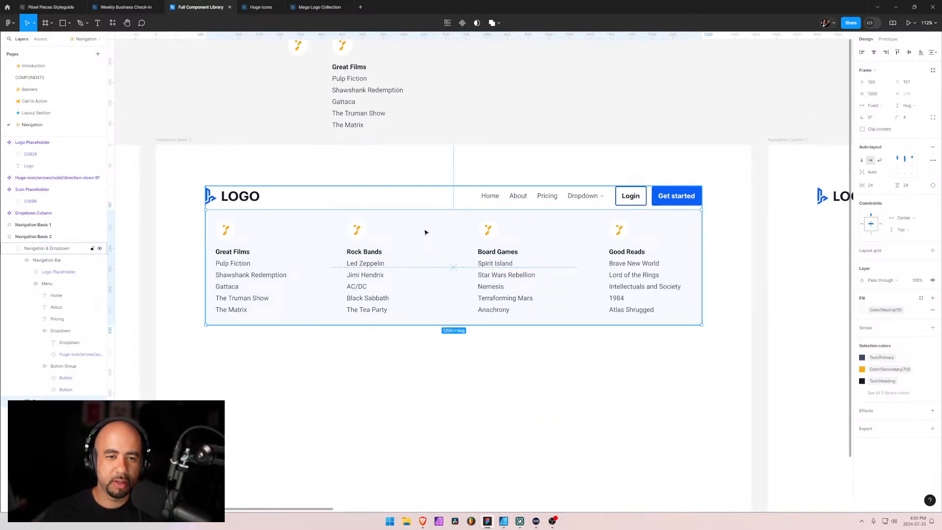
pyautogui.hscroll(-10, 427, 231)
pyautogui.click(357, 211)
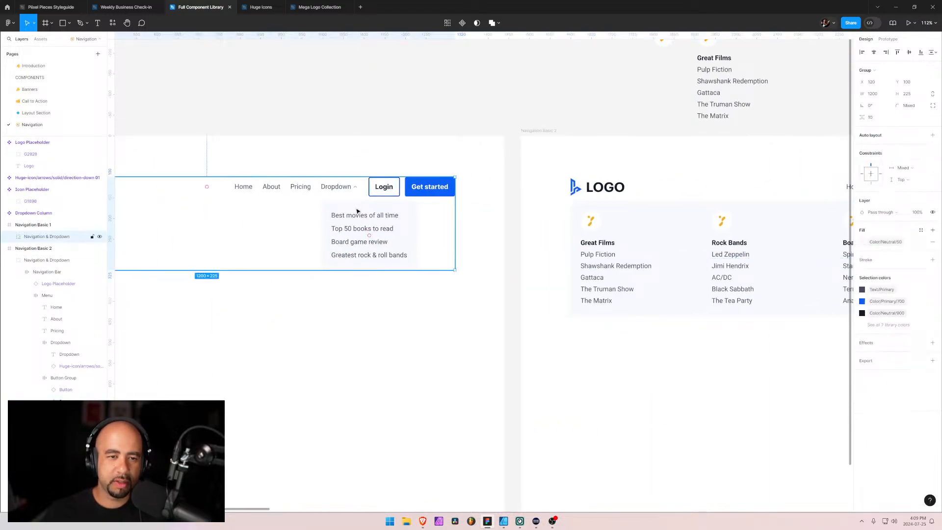
pyautogui.doubleClick(359, 212)
pyautogui.hscroll(15, 638, 328)
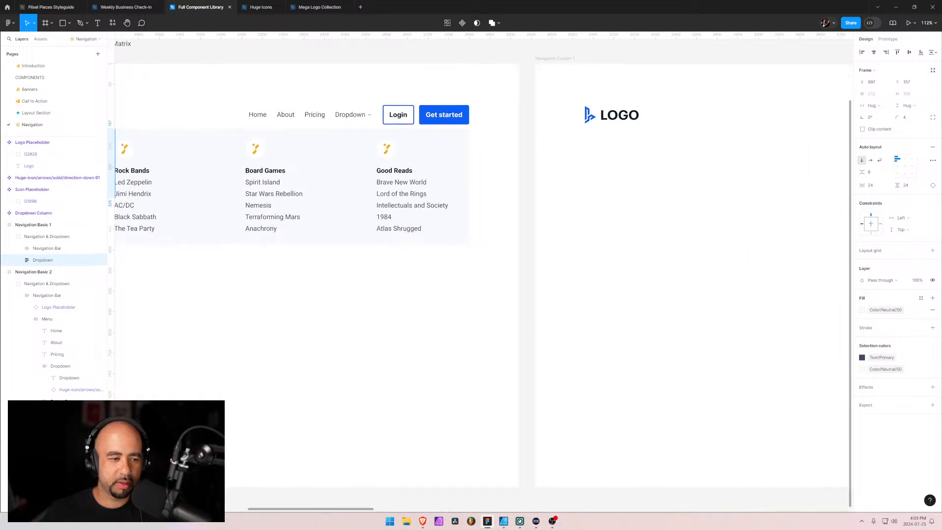
# Collapse the frames from Navigation Basic 1 through Navigation Custom 4 in the layer list and bring Navigation Custom 5 into view
pyautogui.scroll(-3, 54, 220)
pyautogui.click(4, 151)
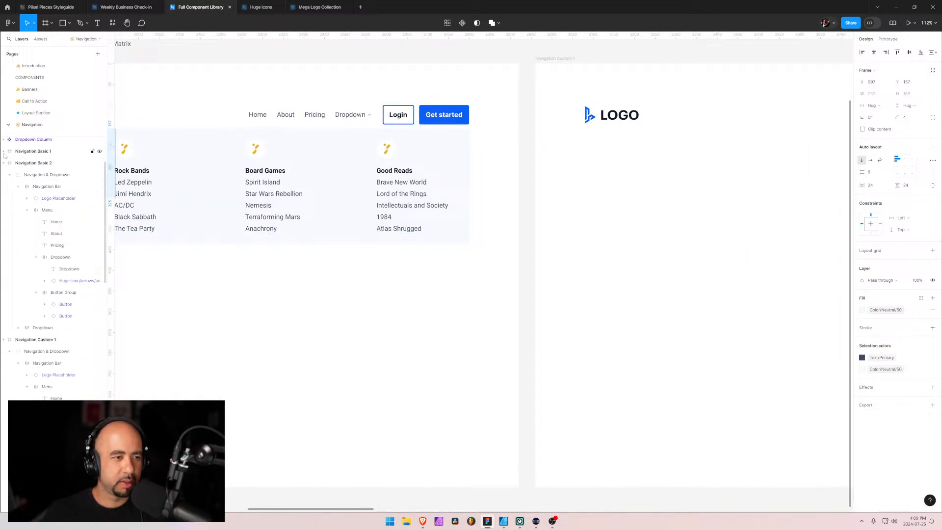
pyautogui.click(4, 163)
pyautogui.click(4, 175)
pyautogui.click(4, 186)
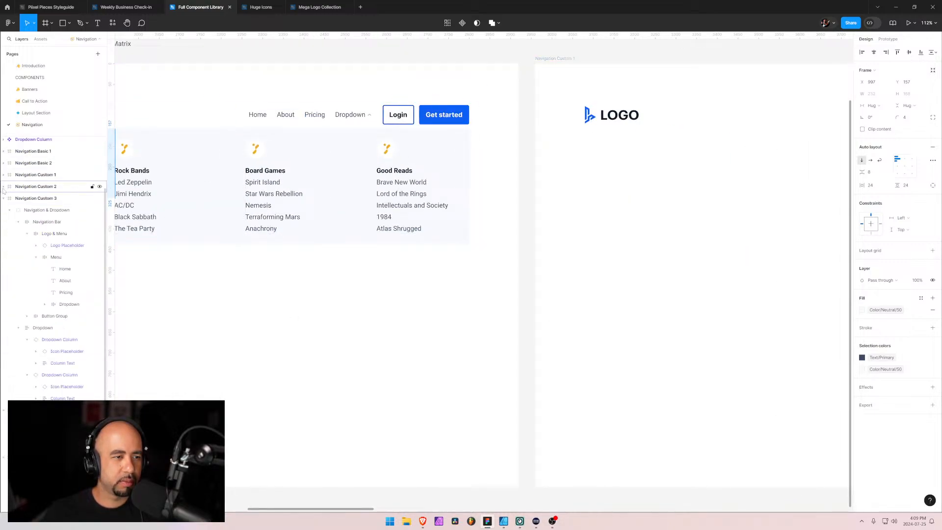
pyautogui.click(4, 198)
pyautogui.click(4, 210)
pyautogui.doubleClick(26, 222)
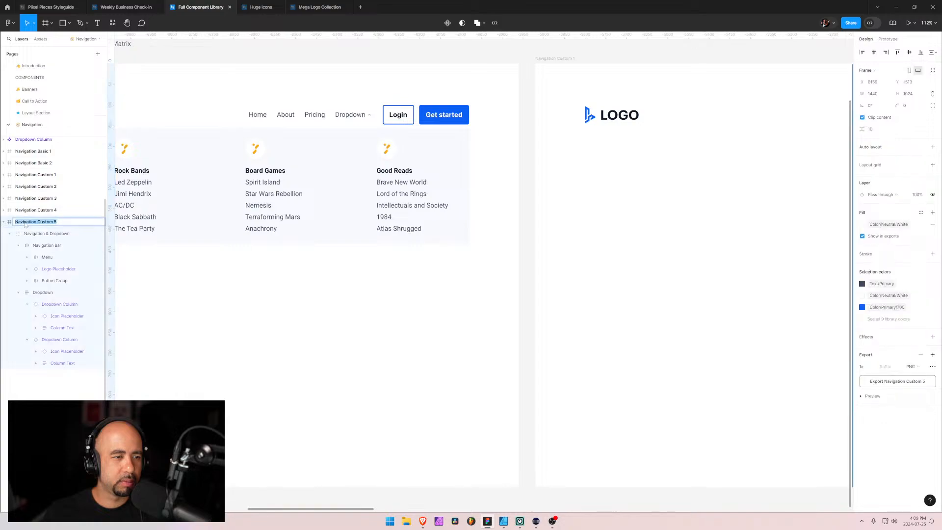
pyautogui.press('Return')
pyautogui.hotkey('shift', '2')
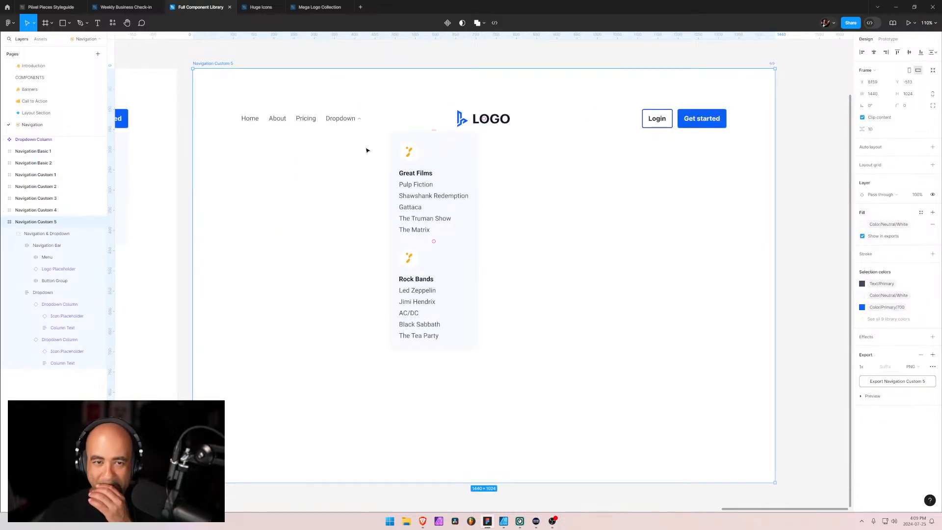
# Move the dropdown panel in Navigation Custom 5 so it starts under the Dropdown menu item, at X 330
pyautogui.click(380, 143)
pyautogui.click(417, 146)
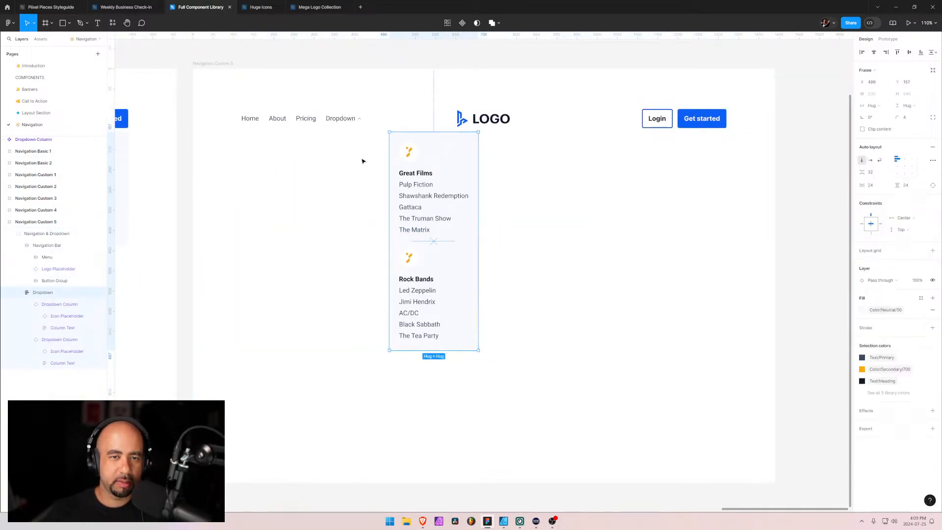
pyautogui.scroll(10, 363, 157)
pyautogui.moveTo(332, 146); pyautogui.dragTo(404, 295)
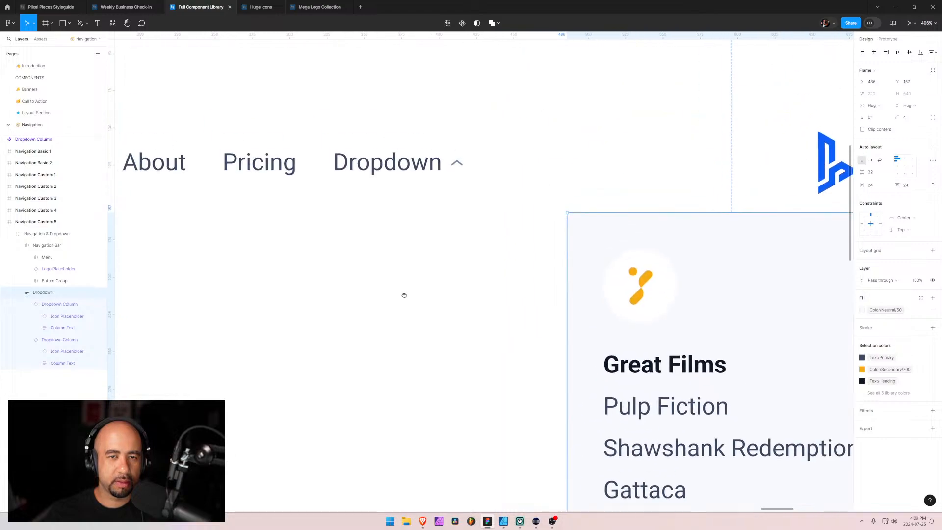
pyautogui.moveTo(641, 254); pyautogui.dragTo(410, 223)
pyautogui.scroll(8, 354, 174)
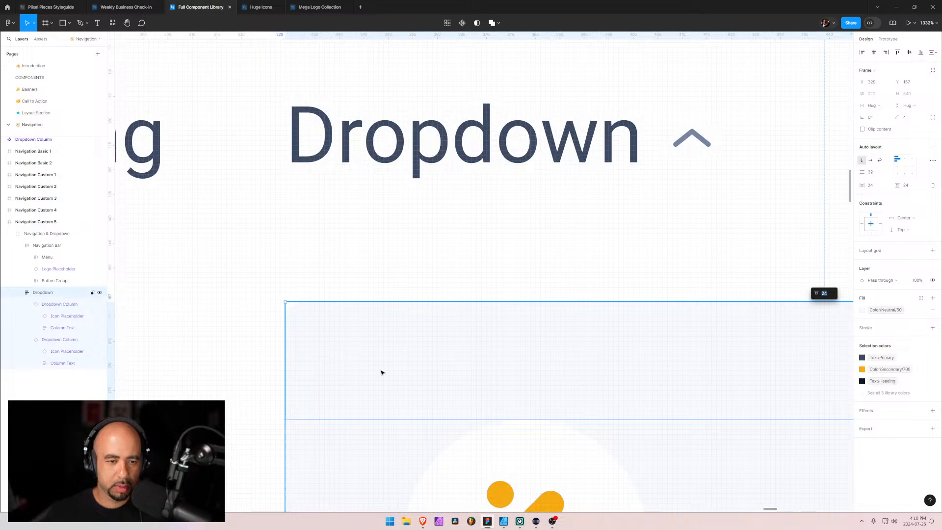
pyautogui.click(338, 462)
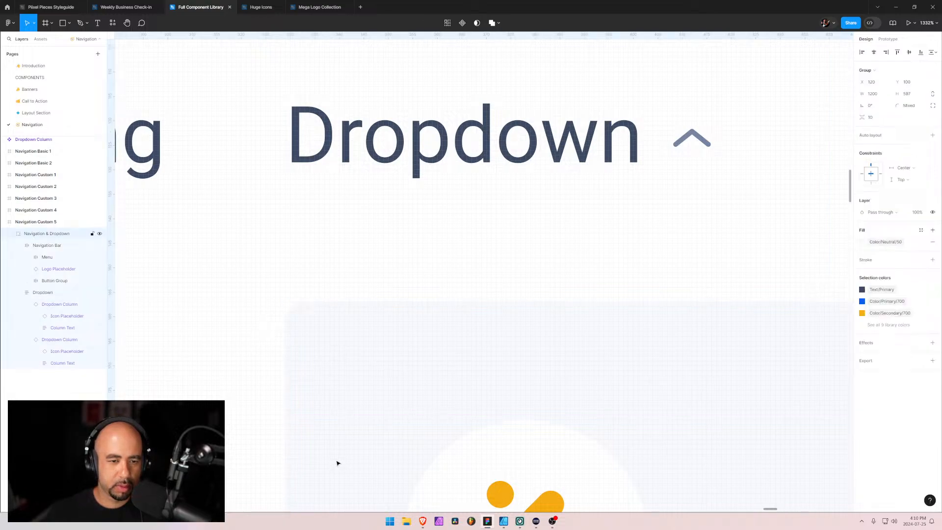
pyautogui.click(45, 294)
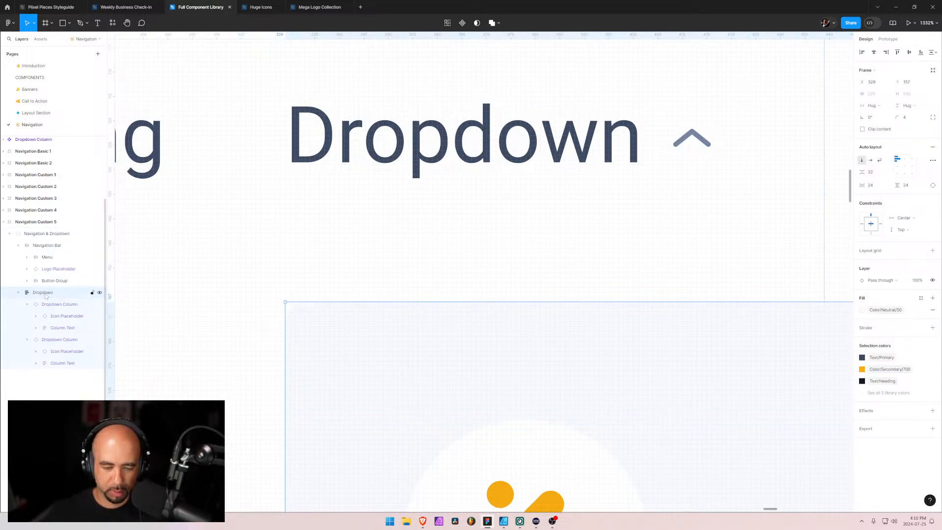
pyautogui.press('Right')
pyautogui.scroll(-15, 486, 211)
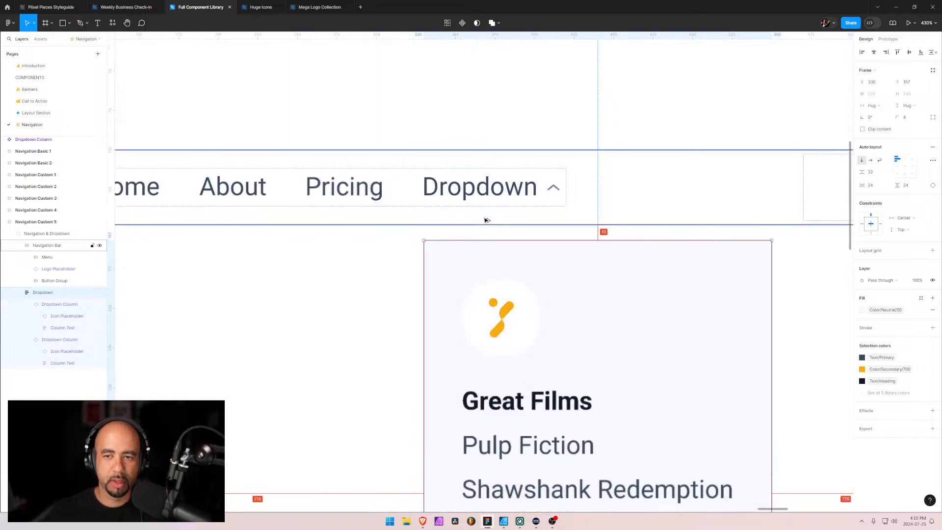
pyautogui.click(476, 200)
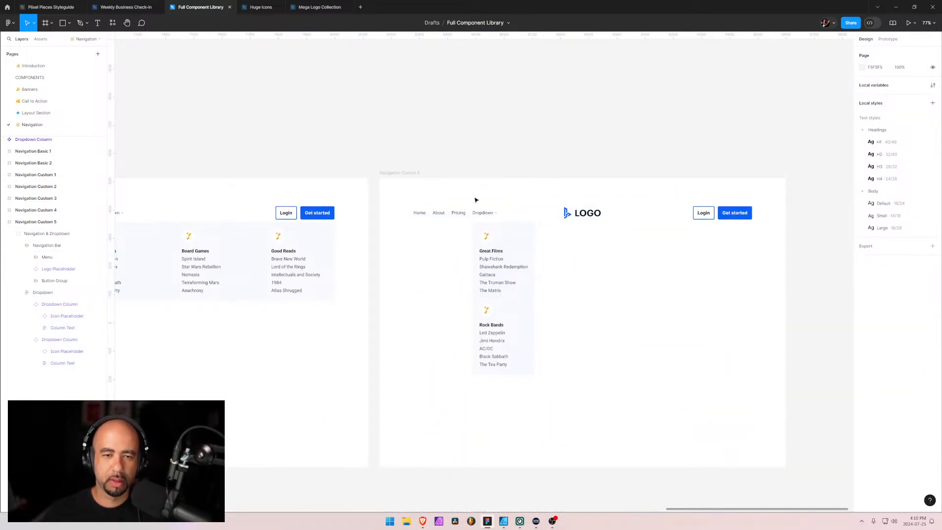
pyautogui.click(4, 221)
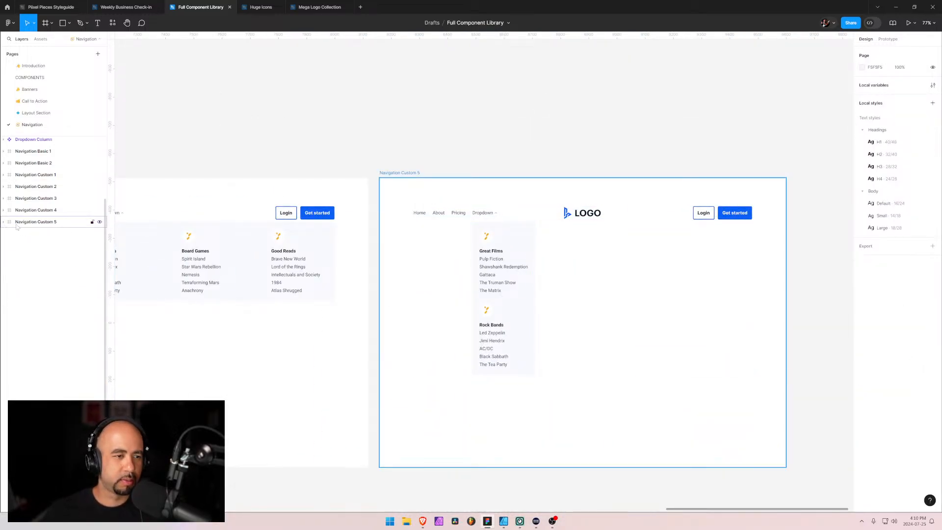
pyautogui.click(28, 210)
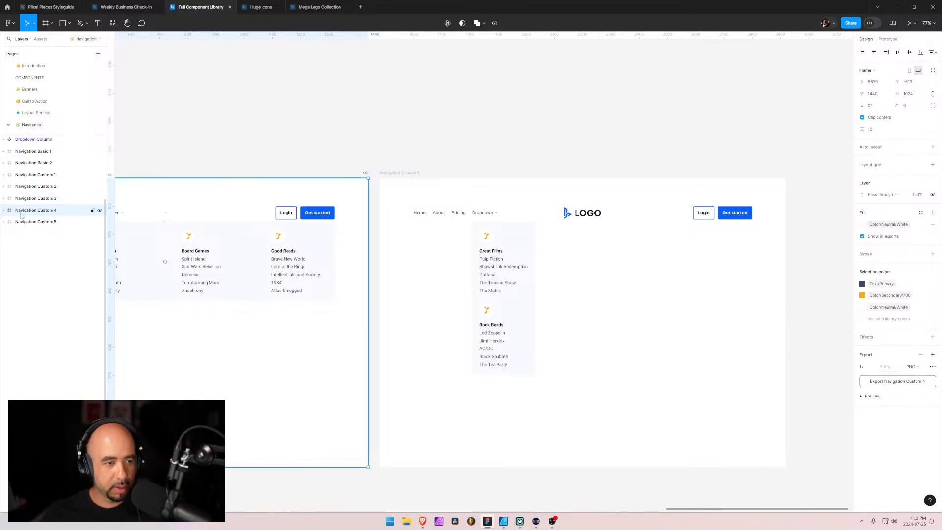
pyautogui.hotkey('ctrl', 'd')
pyautogui.moveTo(34, 216); pyautogui.dragTo(36, 243)
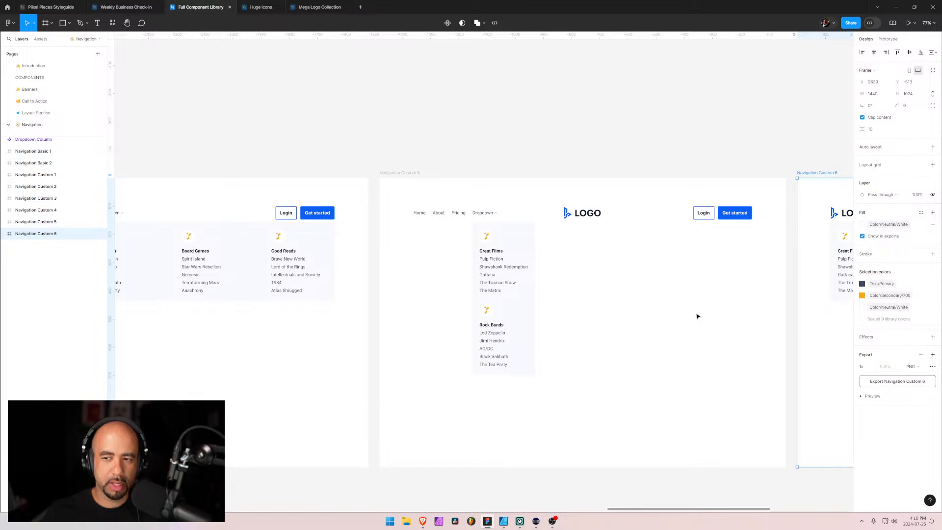
pyautogui.hotkey('ctrl', 'z')
pyautogui.hotkey('ctrl', 'z')
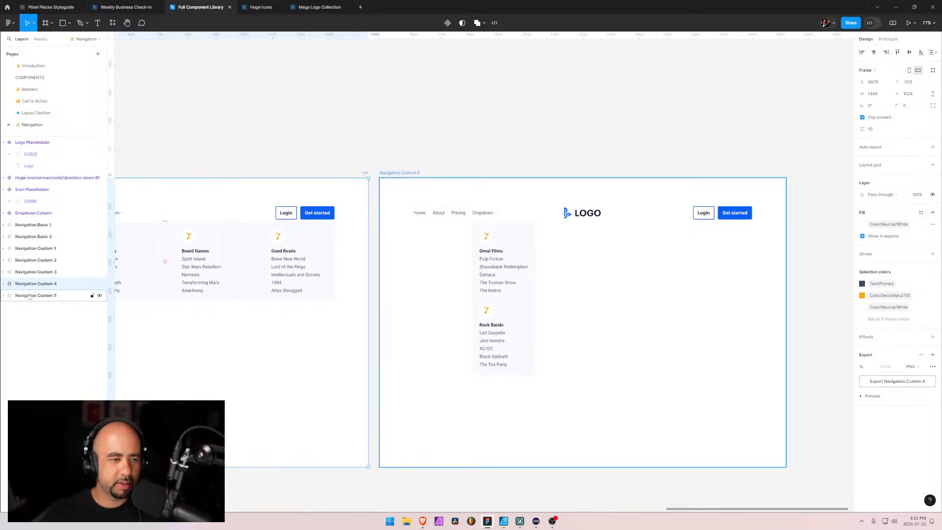
# Duplicate the Navigation Custom 5 frame and place the copy directly below it in the layer order
pyautogui.click(33, 295)
pyautogui.hotkey('ctrl', 'd')
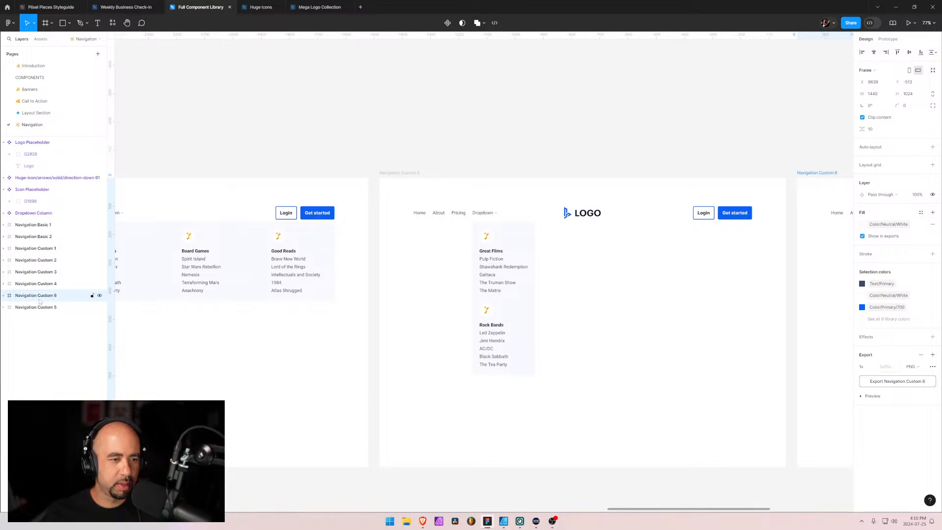
pyautogui.moveTo(41, 296); pyautogui.dragTo(37, 319)
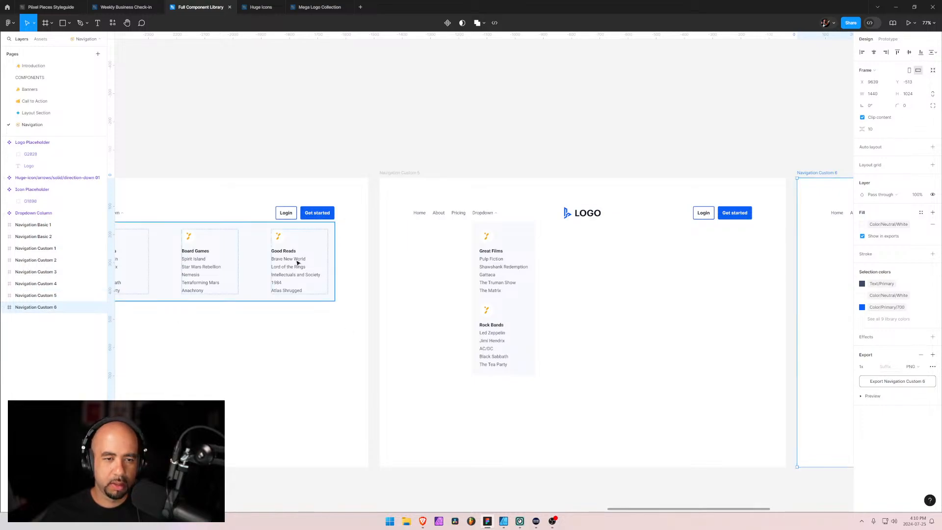
# Copy the four-column dropdown from Navigation Custom 4 and delete the two-column dropdown from Navigation Custom 6
pyautogui.click(267, 246)
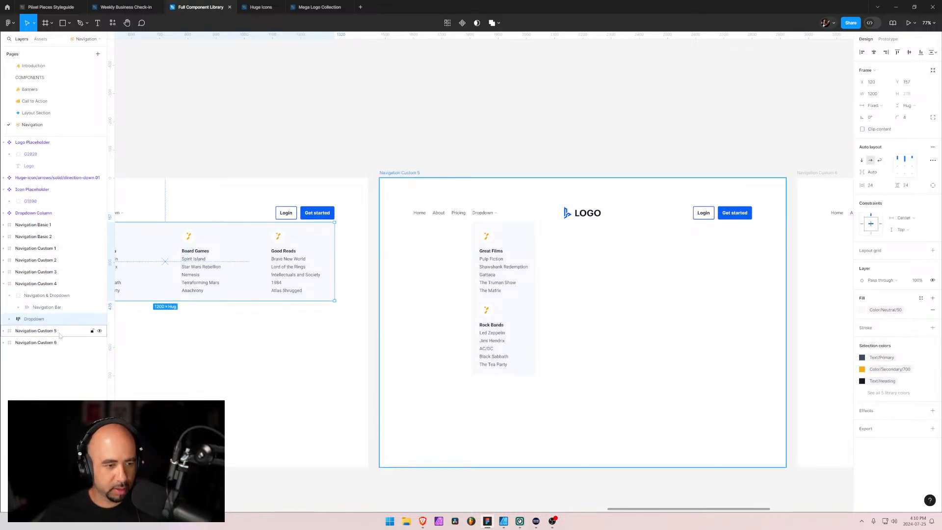
pyautogui.click(20, 343)
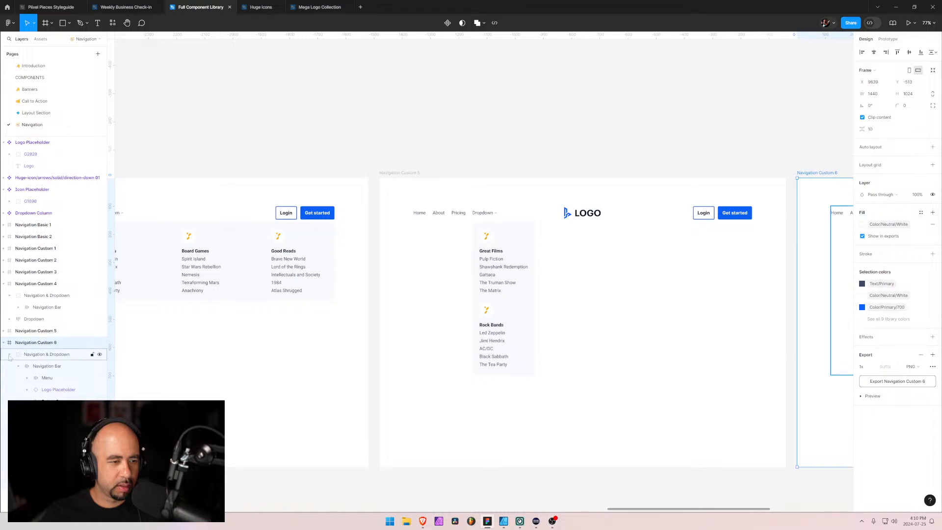
pyautogui.click(18, 366)
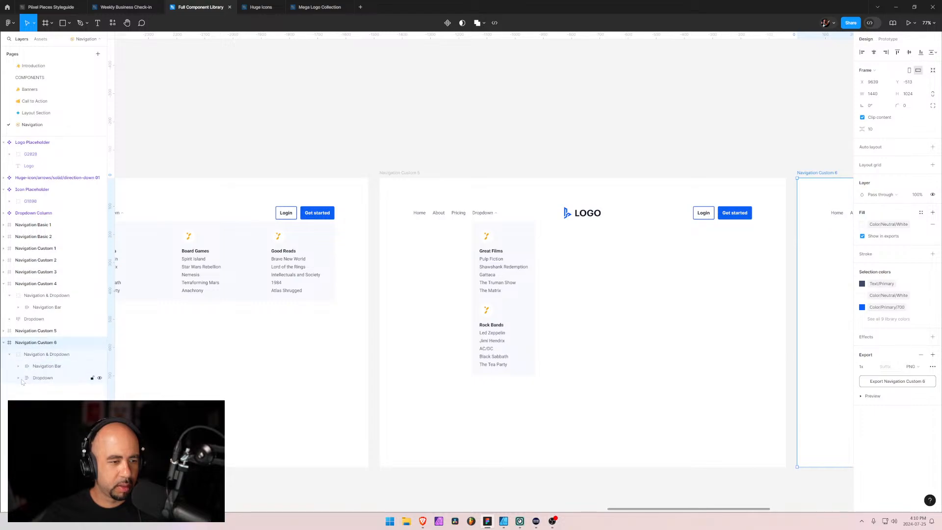
pyautogui.click(38, 379)
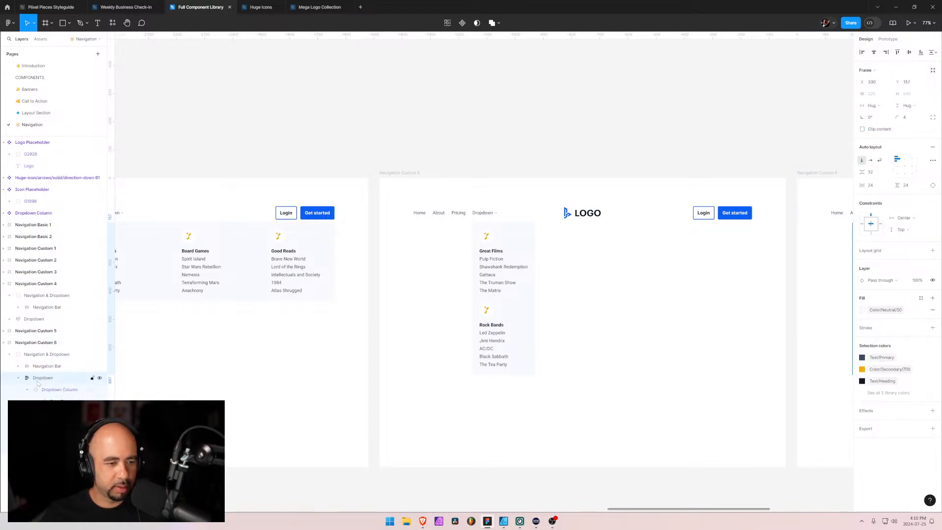
pyautogui.click(19, 378)
pyautogui.press('Delete')
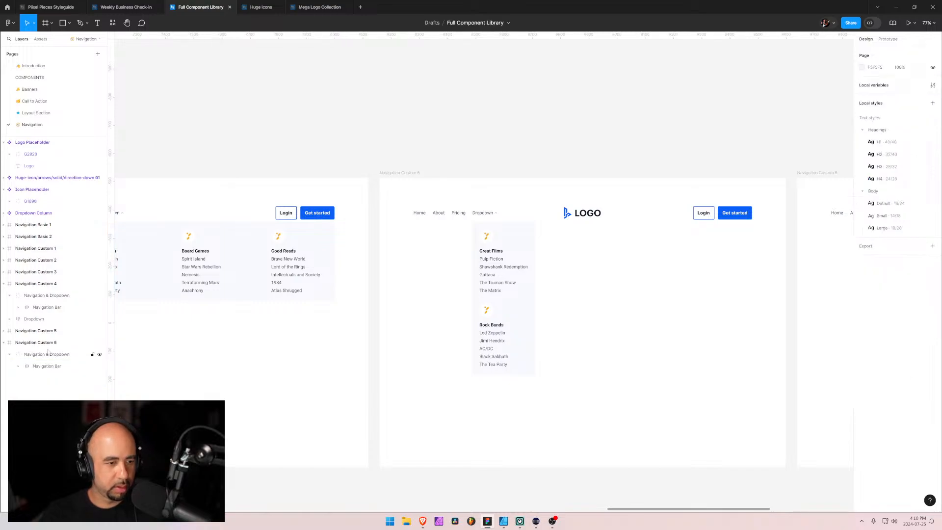
# Paste the four-column dropdown into Navigation Custom 6, order it below the Navigation & Dropdown group, and check its alignment with the navigation bar
pyautogui.click(48, 356)
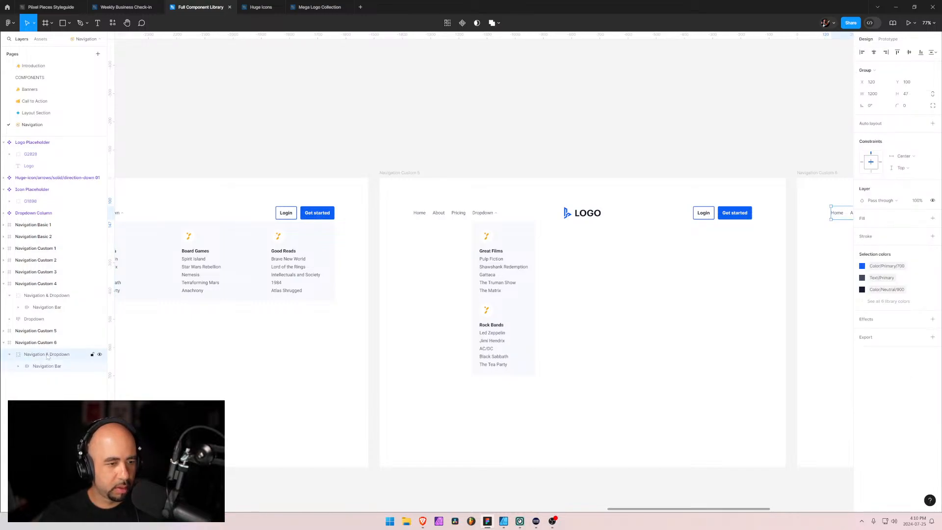
pyautogui.click(45, 343)
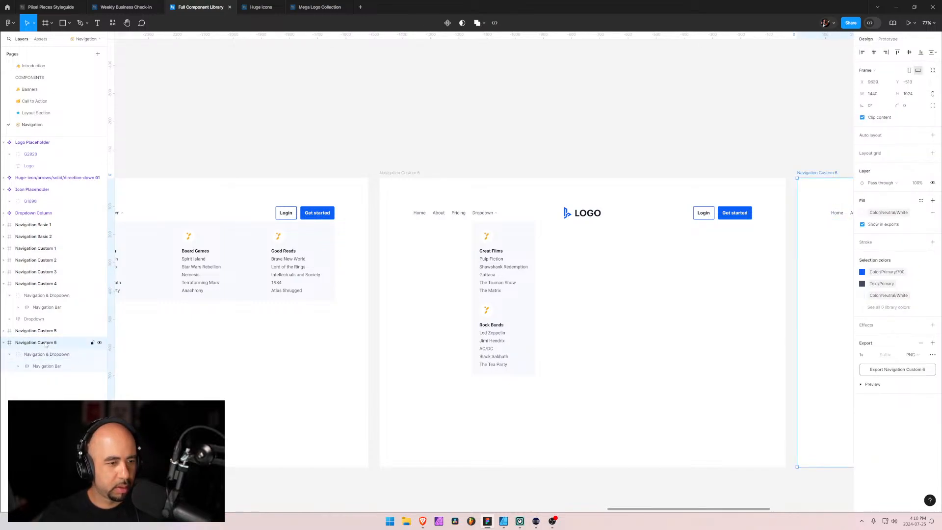
pyautogui.click(49, 356)
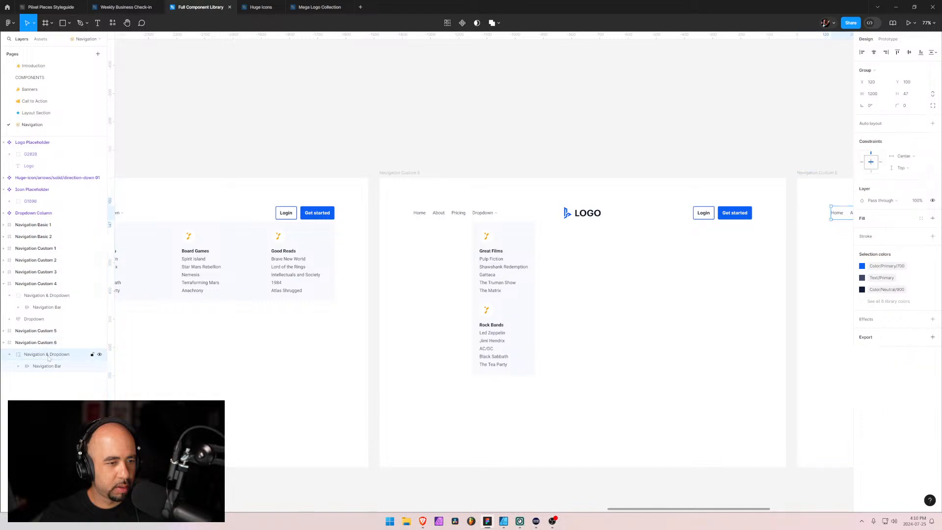
pyautogui.click(9, 295)
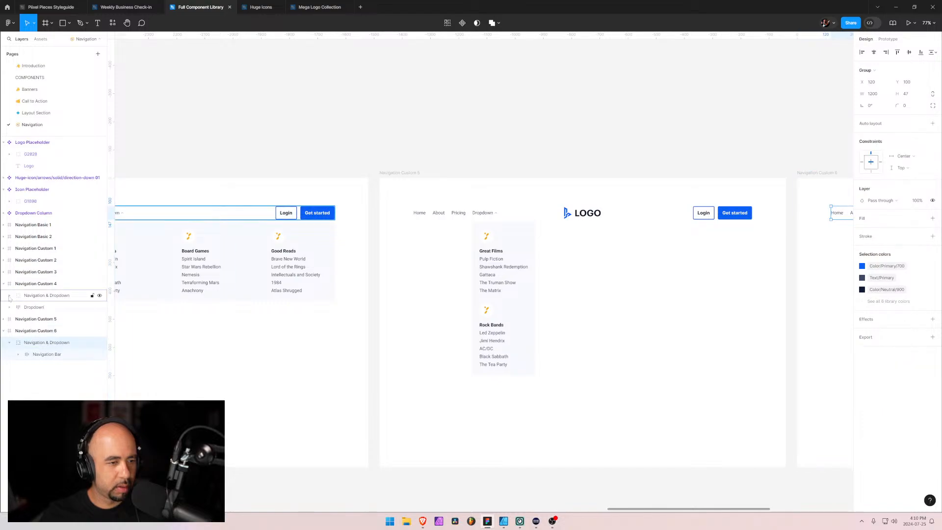
pyautogui.click(9, 296)
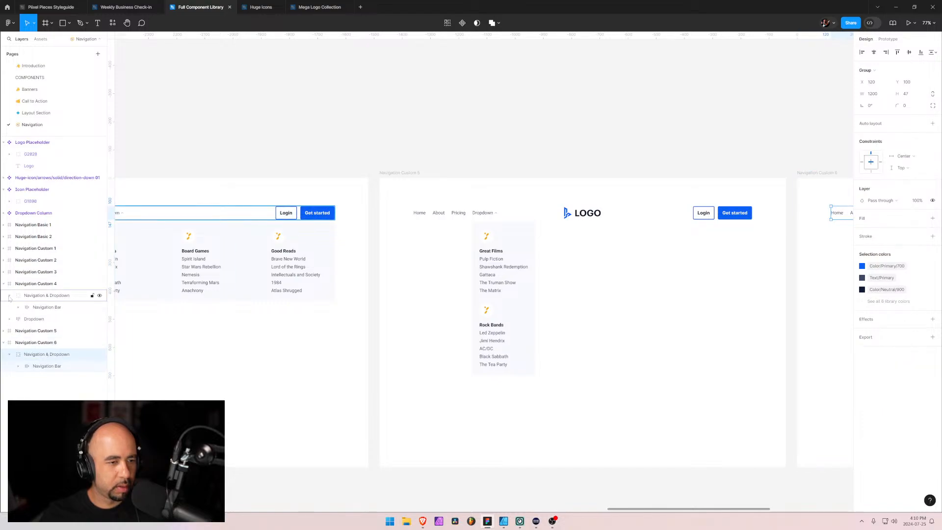
pyautogui.click(22, 342)
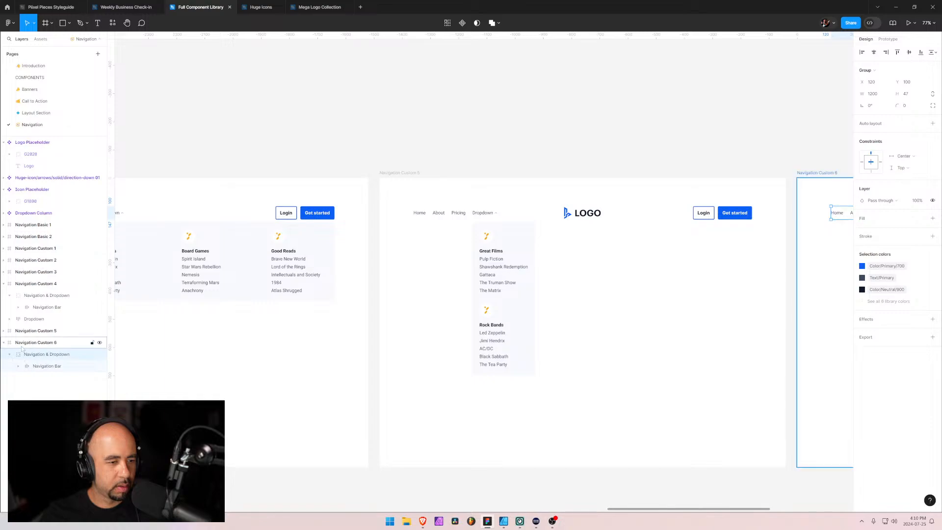
pyautogui.hotkey('ctrl', 'v')
pyautogui.moveTo(24, 356); pyautogui.dragTo(30, 373)
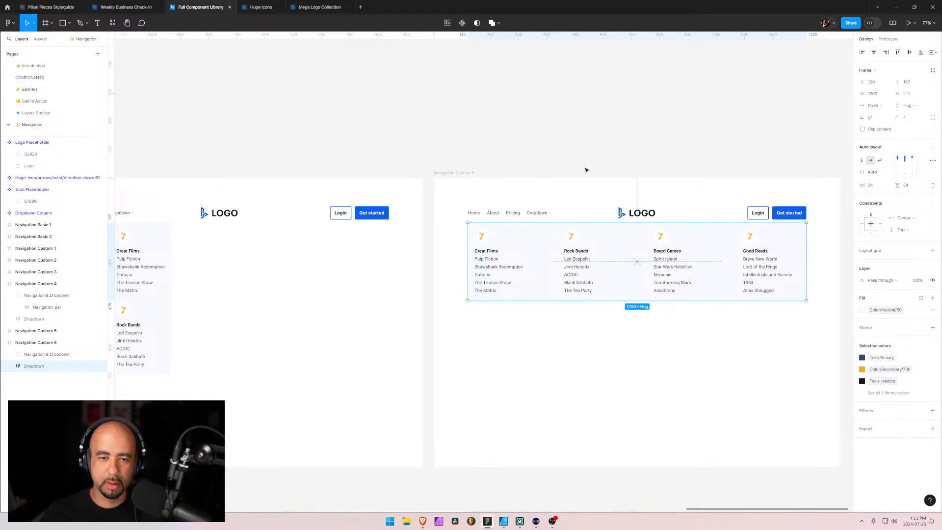
pyautogui.scroll(5, 483, 221)
pyautogui.scroll(10, 473, 219)
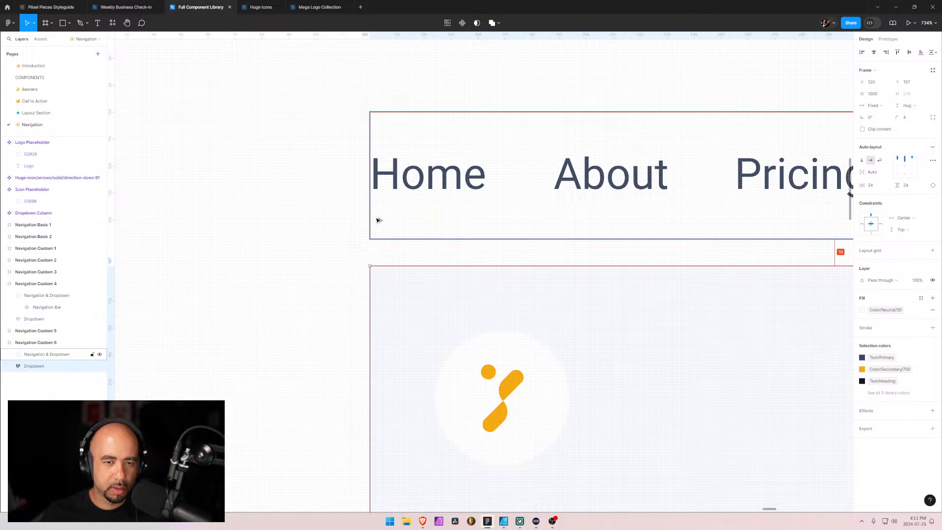
pyautogui.click(334, 296)
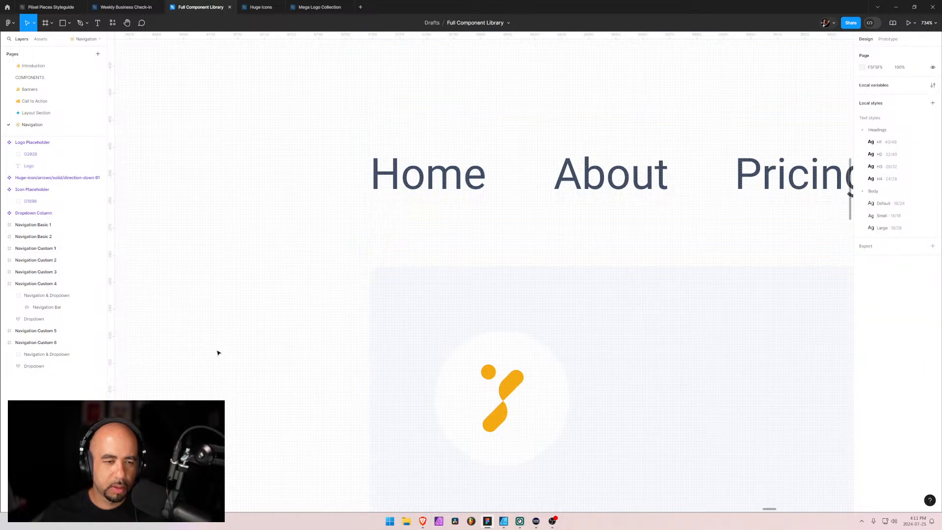
pyautogui.scroll(-10, 529, 292)
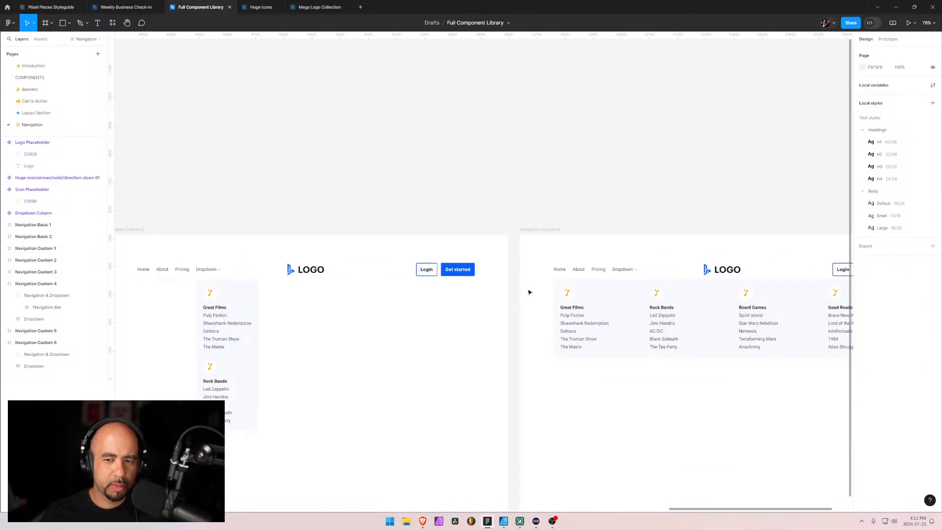
pyautogui.scroll(-1, 528, 292)
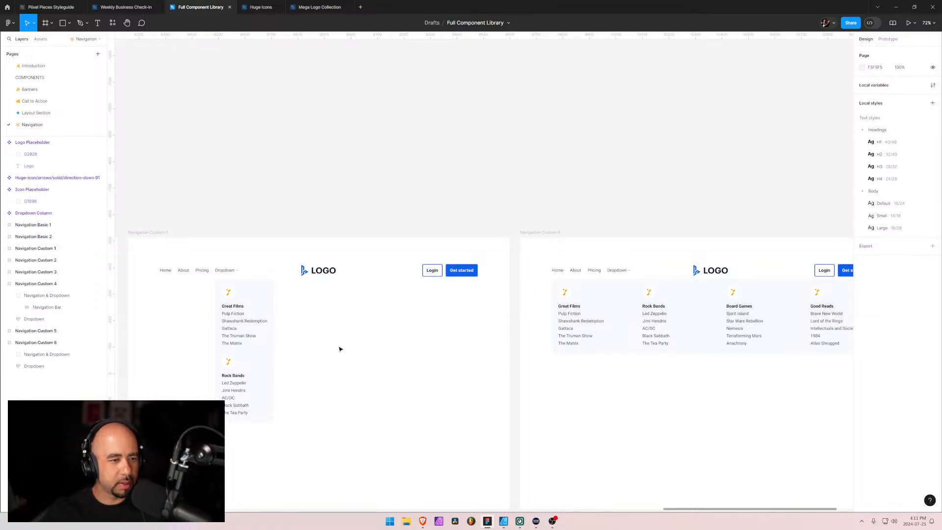
# Move the four-column dropdown into the Navigation & Dropdown group of Navigation Custom 6
pyautogui.click(11, 299)
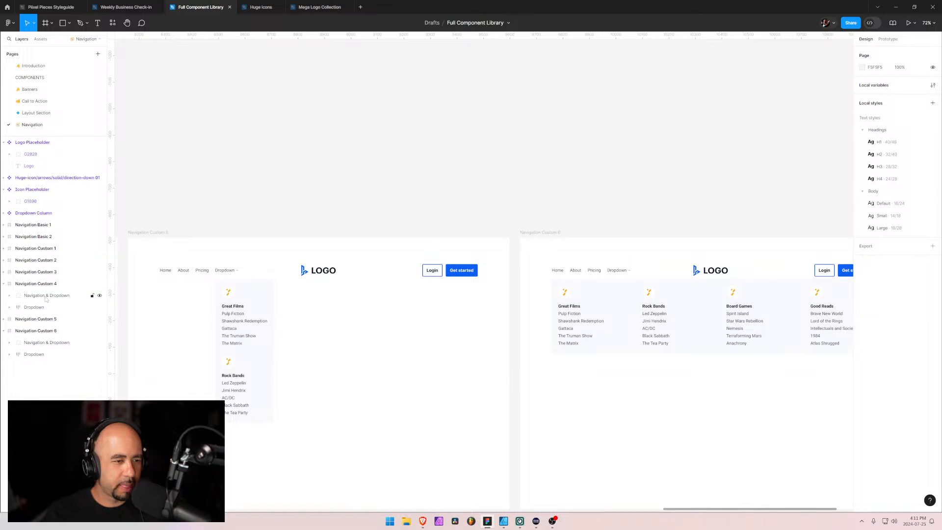
pyautogui.click(20, 296)
pyautogui.click(34, 354)
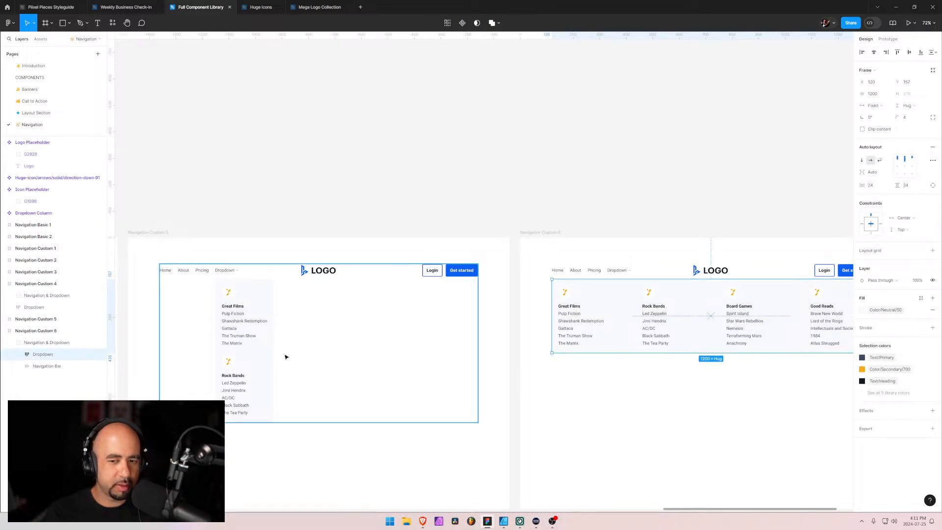
# Take the navigation bar out of the Navigation & Dropdown group in Navigation Custom 4 and dissolve the group
pyautogui.press('Escape')
pyautogui.hscroll(-8, 281, 340)
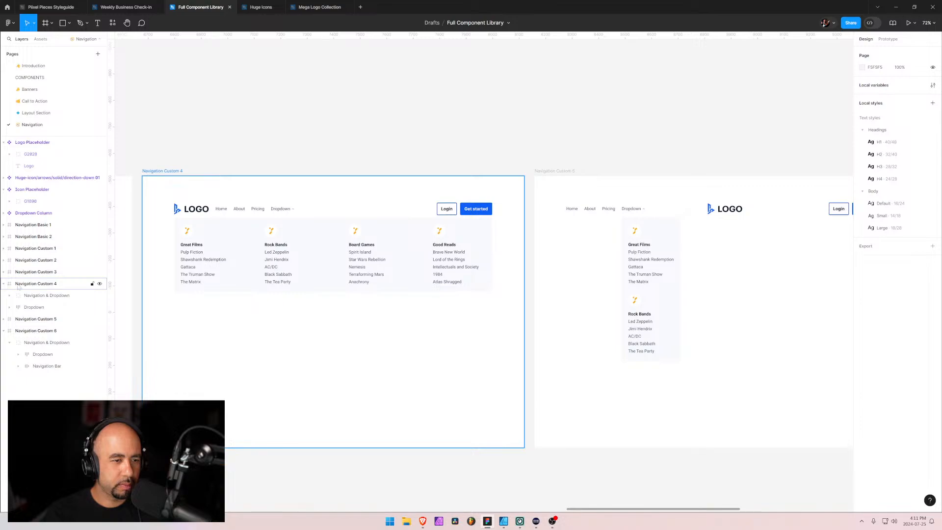
pyautogui.click(21, 297)
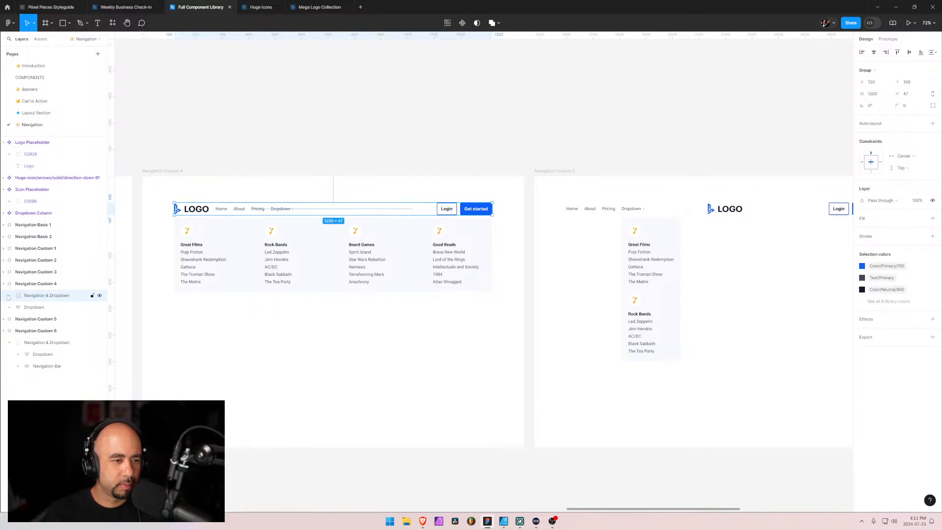
pyautogui.click(9, 296)
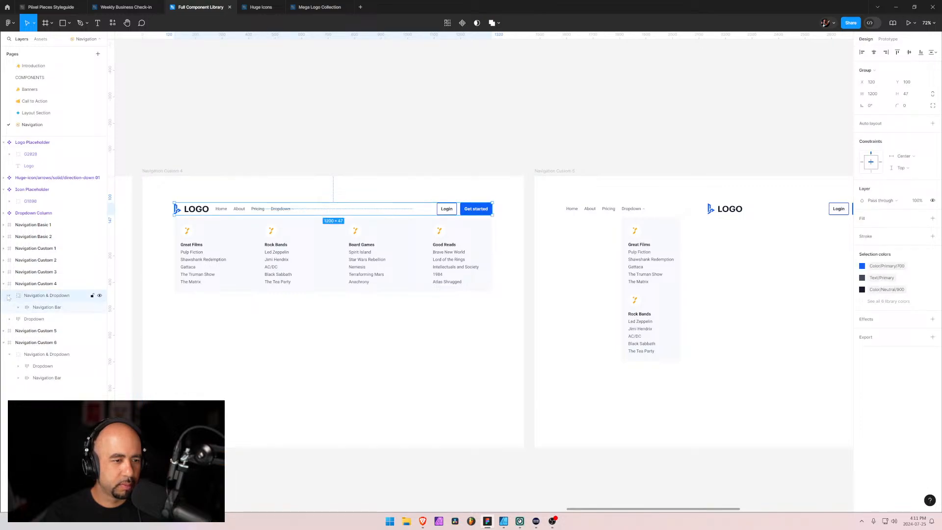
pyautogui.click(32, 310)
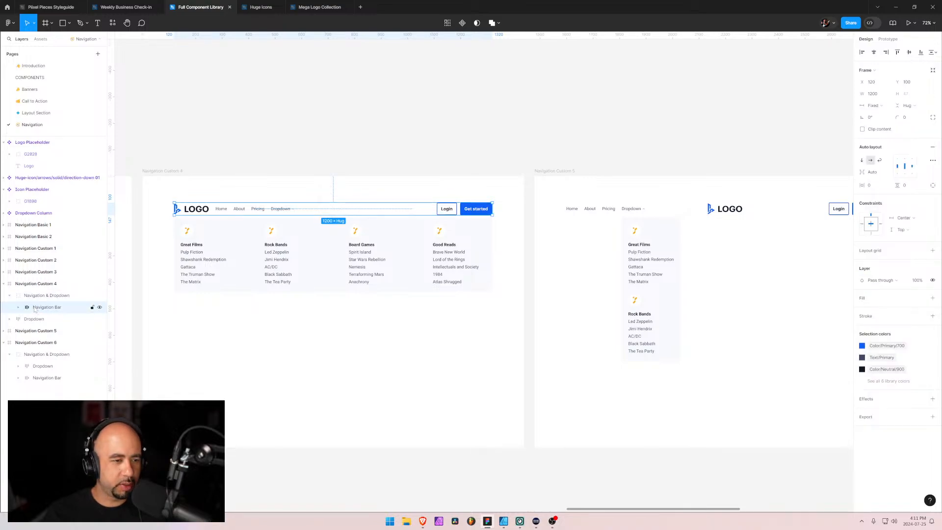
pyautogui.hotkey('shift', 'Return')
pyautogui.hotkey('ctrl', 'shift', 'g')
pyautogui.click(28, 308)
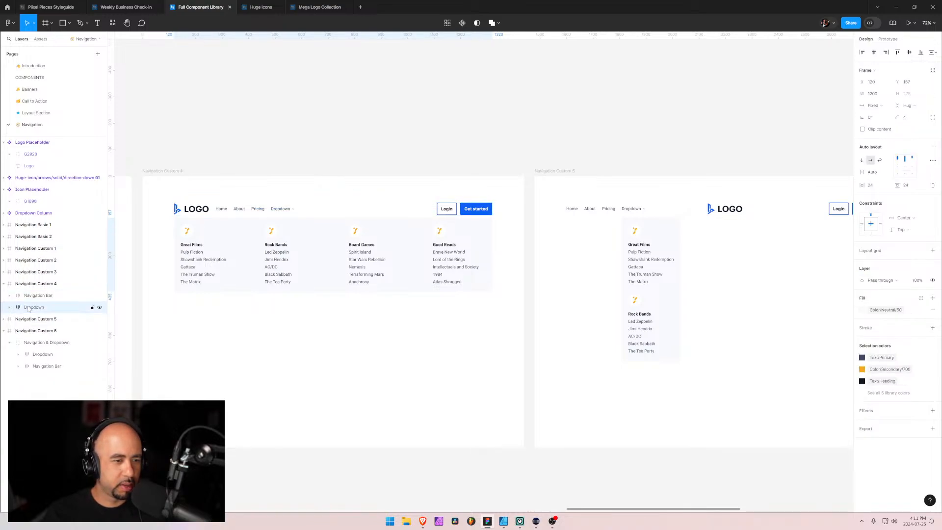
pyautogui.click(9, 295)
pyautogui.click(18, 307)
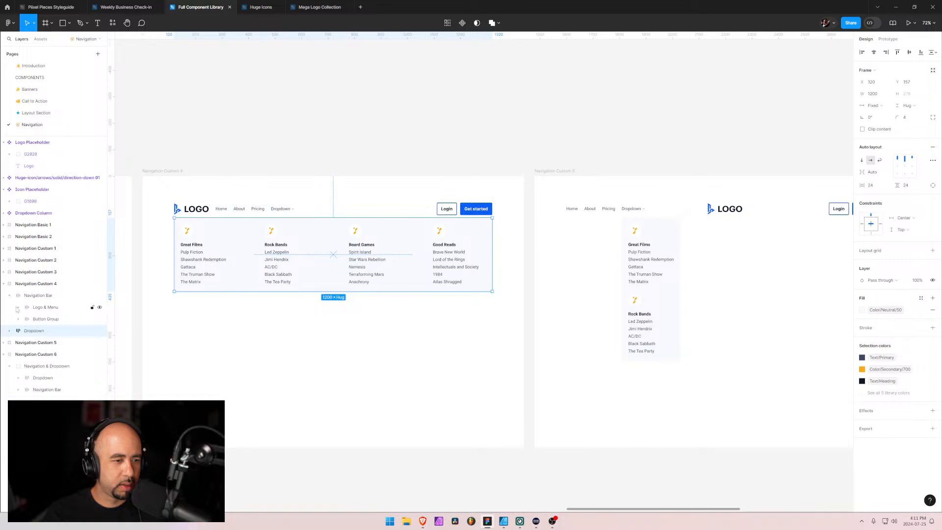
pyautogui.click(42, 311)
pyautogui.click(41, 296)
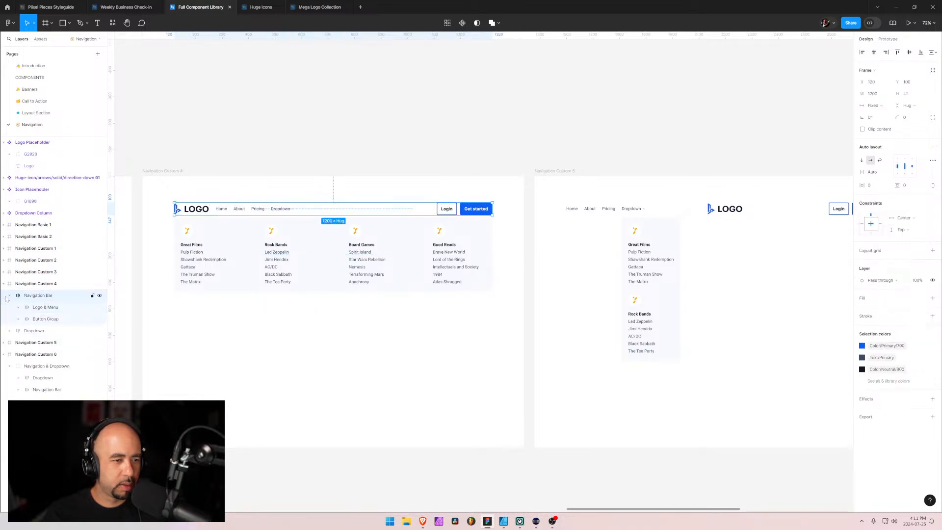
# Move the navigation bar and two-column dropdown out of the Navigation & Dropdown group, directly into the Navigation Custom 5 frame
pyautogui.click(4, 343)
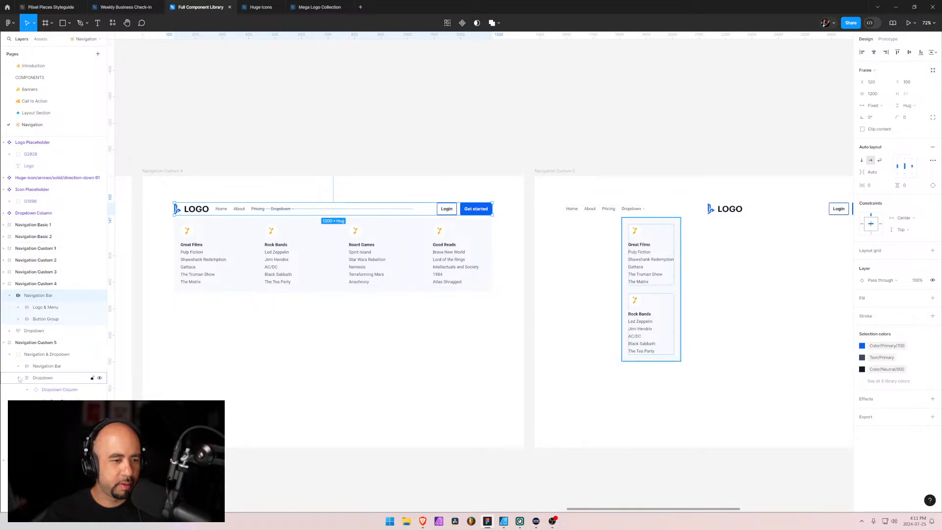
pyautogui.click(18, 377)
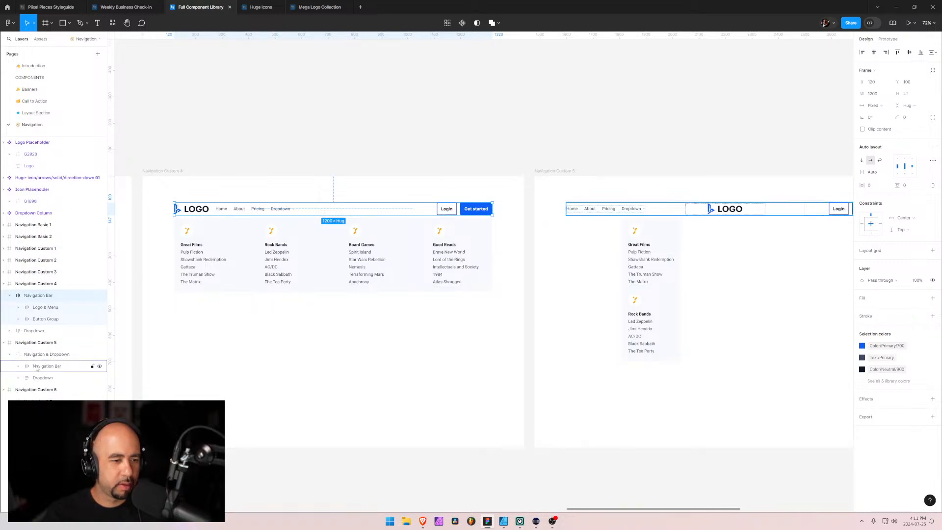
pyautogui.click(37, 369)
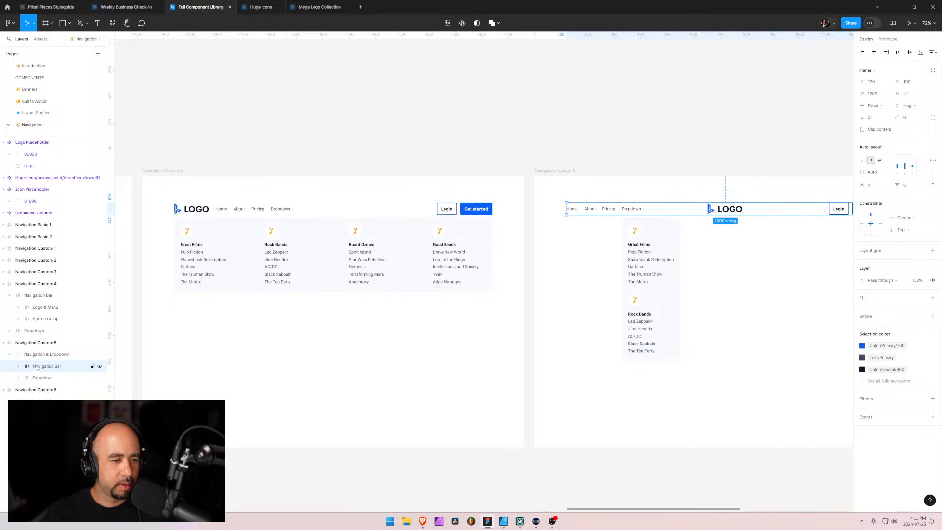
pyautogui.moveTo(36, 368)
pyautogui.mouseDown()
pyautogui.moveTo(36, 349)
pyautogui.moveTo(39, 378)
pyautogui.mouseUp()
pyautogui.click(35, 366)
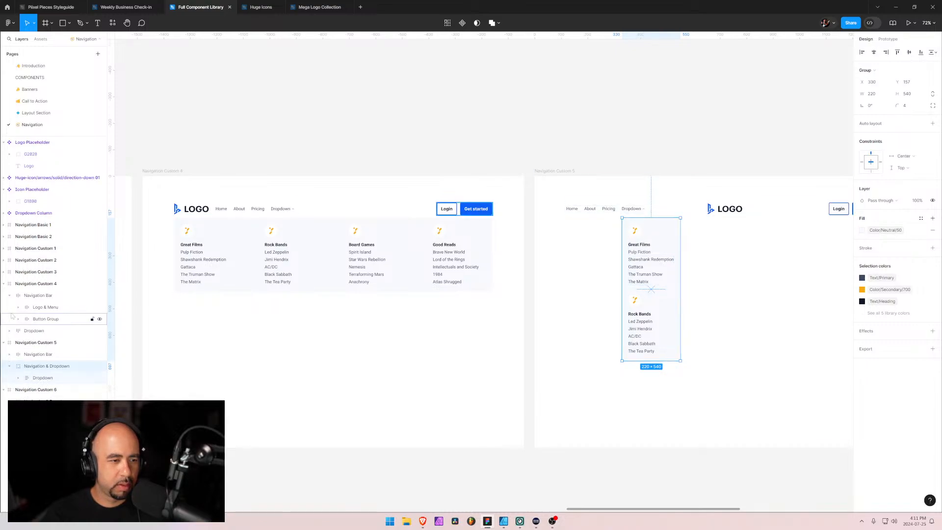
pyautogui.click(9, 295)
pyautogui.moveTo(36, 303); pyautogui.dragTo(31, 344)
pyautogui.click(29, 357)
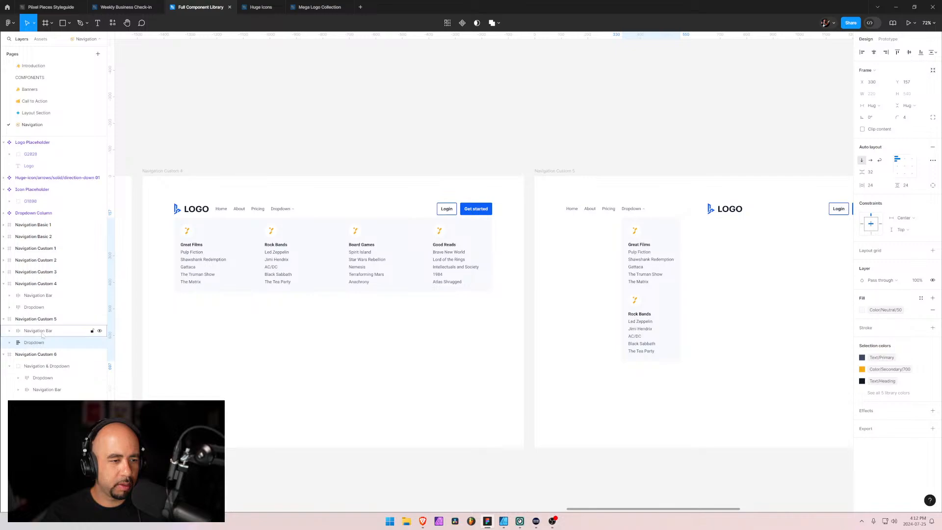
# Remove the grouping in Navigation Custom 6, placing the navigation bar above the dropdown directly inside the frame
pyautogui.click(9, 357)
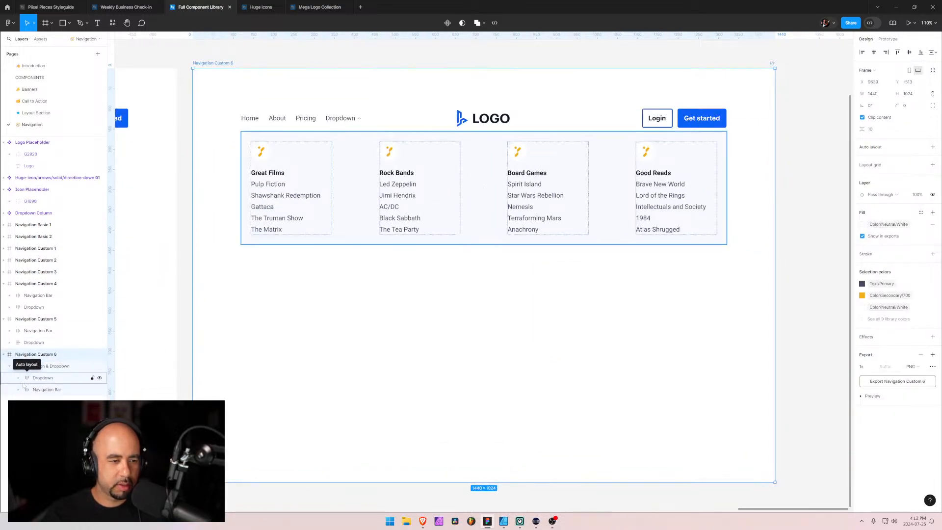
pyautogui.click(35, 385)
pyautogui.click(34, 379)
pyautogui.click(33, 389)
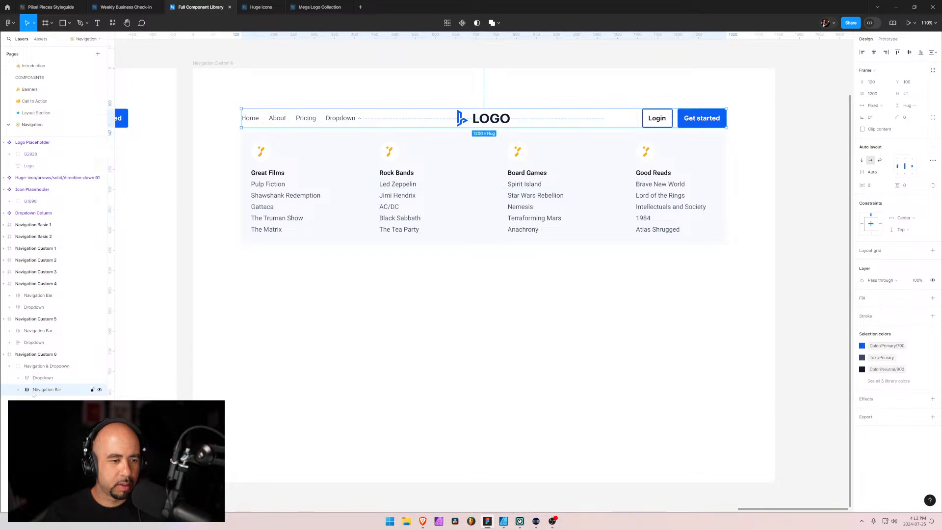
pyautogui.moveTo(30, 389)
pyautogui.mouseDown()
pyautogui.moveTo(28, 363)
pyautogui.moveTo(30, 373)
pyautogui.mouseUp()
pyautogui.click(163, 368)
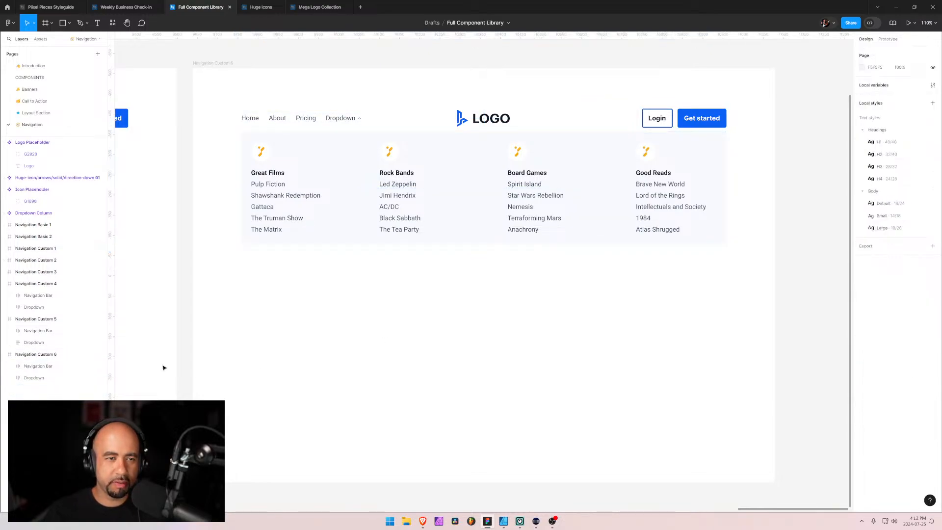
# Pull the navigation bar and dropdown out of their shared group in Navigation Custom 3 so both sit directly in the frame
pyautogui.click(3, 271)
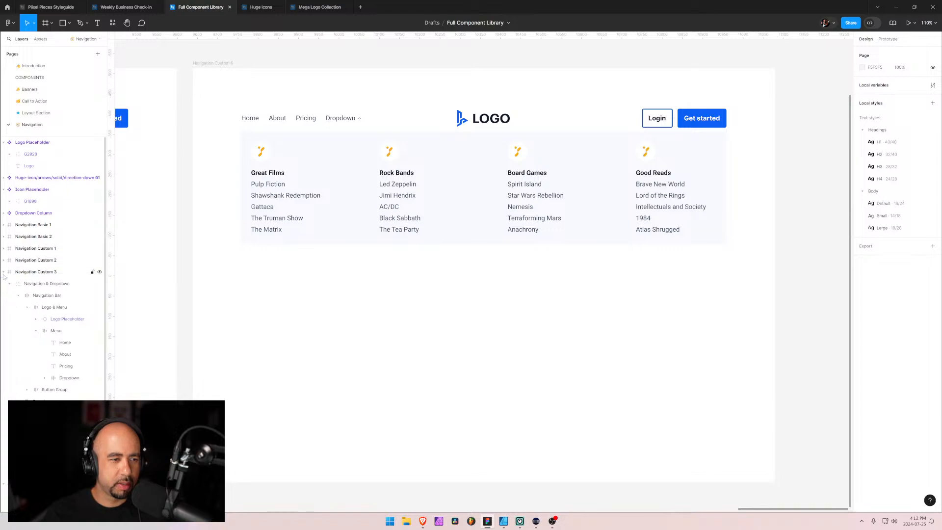
pyautogui.click(18, 307)
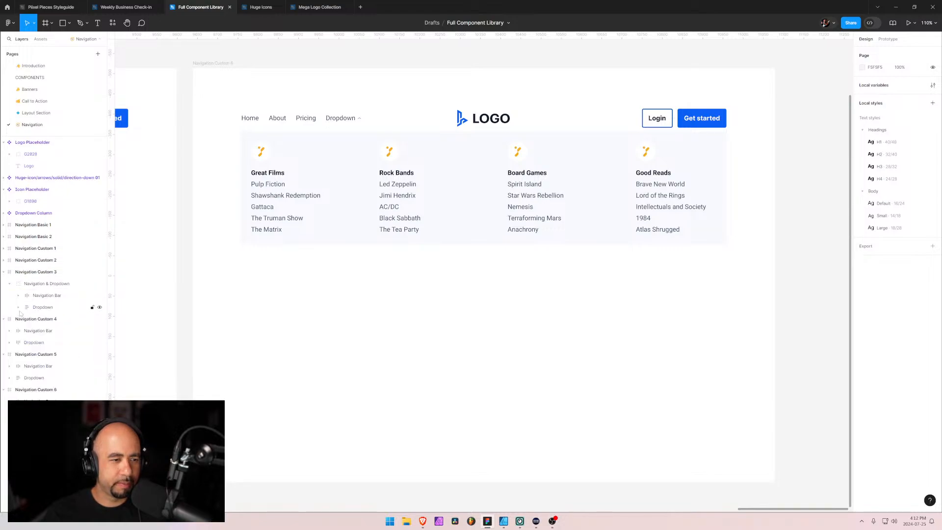
pyautogui.click(11, 275)
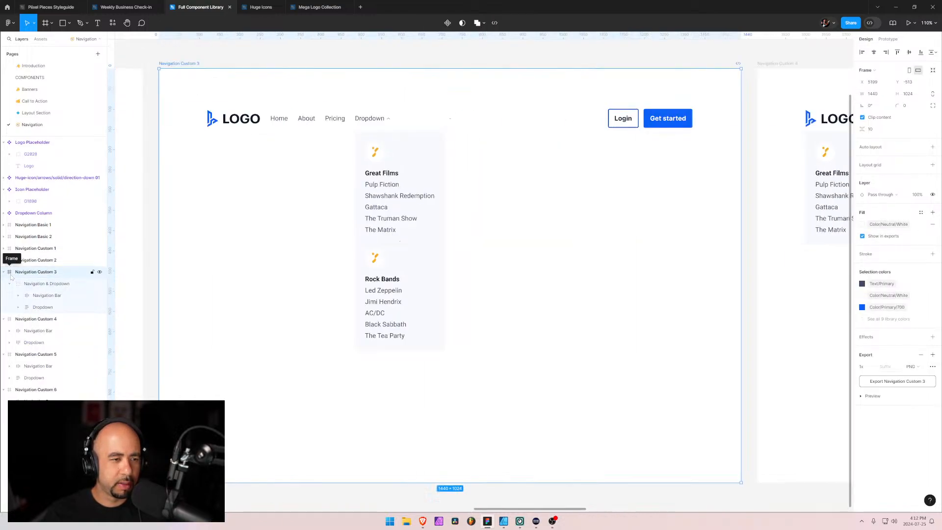
pyautogui.click(13, 284)
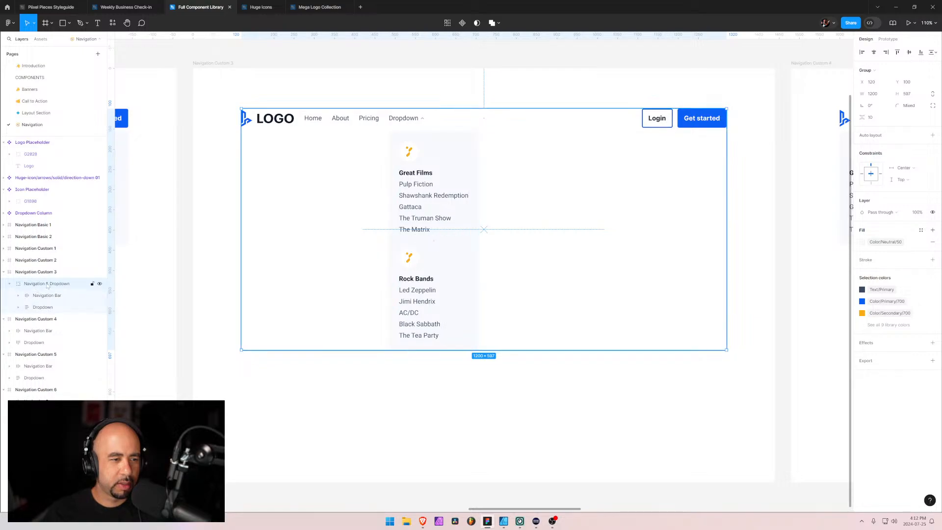
pyautogui.click(44, 296)
pyautogui.moveTo(34, 299)
pyautogui.mouseDown()
pyautogui.moveTo(30, 279)
pyautogui.moveTo(31, 293)
pyautogui.mouseUp()
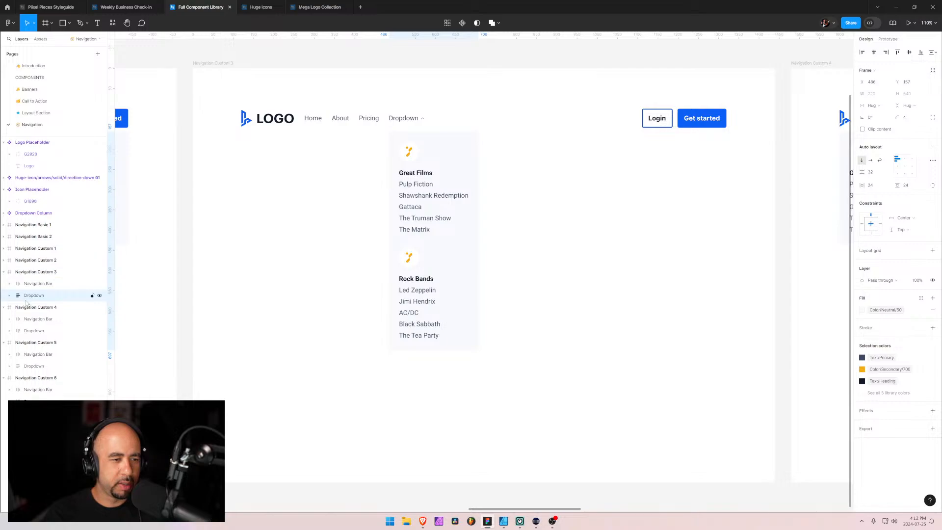
pyautogui.click(4, 271)
# Move the navigation bar and four-column dropdown of Navigation Custom 2 out of their Navigation & Dropdown group into the frame
pyautogui.click(4, 260)
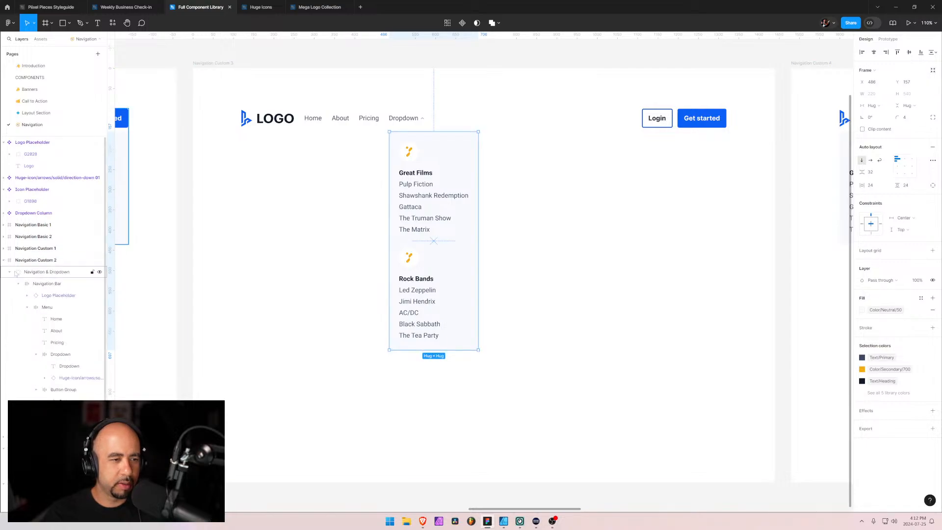
pyautogui.click(19, 285)
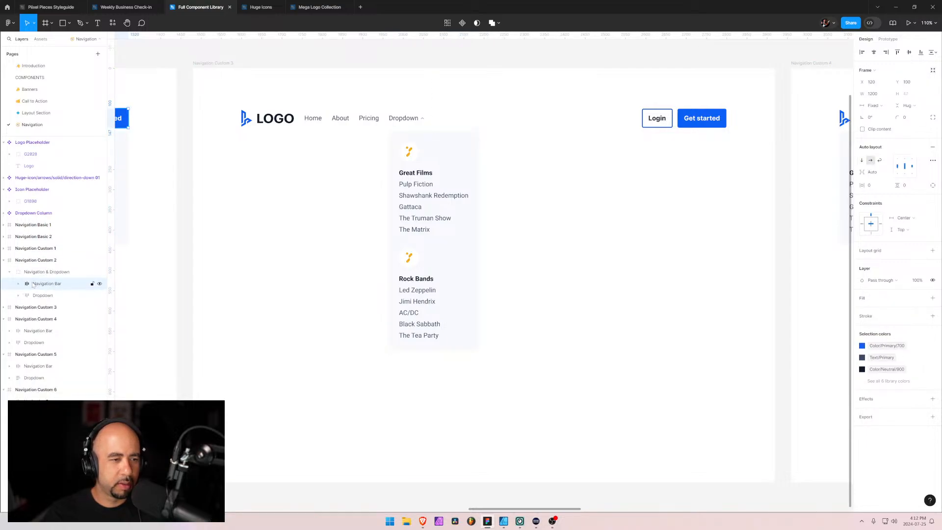
pyautogui.moveTo(34, 285)
pyautogui.mouseDown()
pyautogui.moveTo(31, 269)
pyautogui.moveTo(30, 284)
pyautogui.mouseUp()
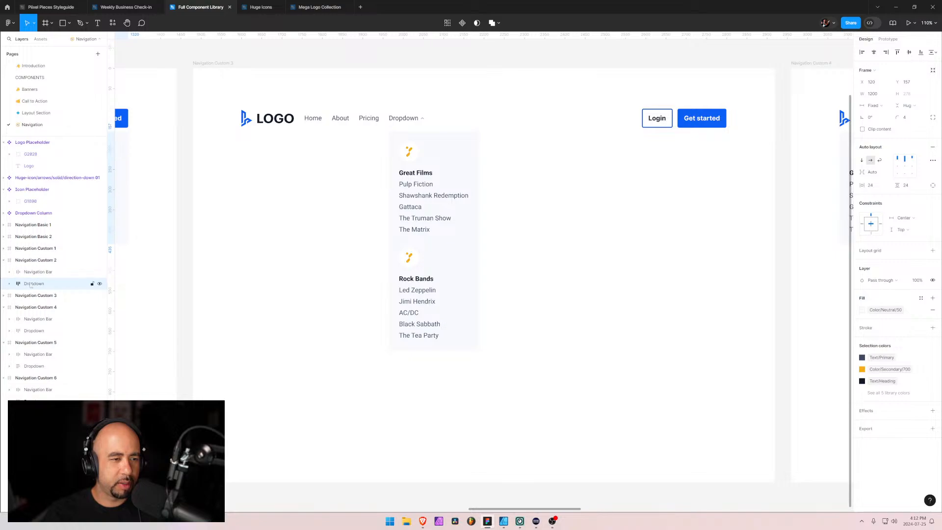
# Move the navigation bar and dropdown of Navigation Custom 1 out of their Navigation & Dropdown group into the frame
pyautogui.click(3, 248)
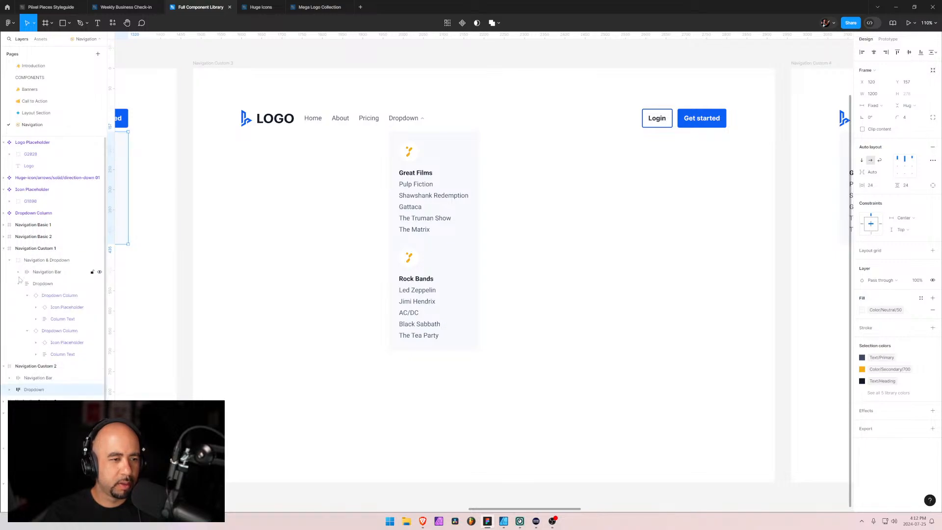
pyautogui.click(18, 284)
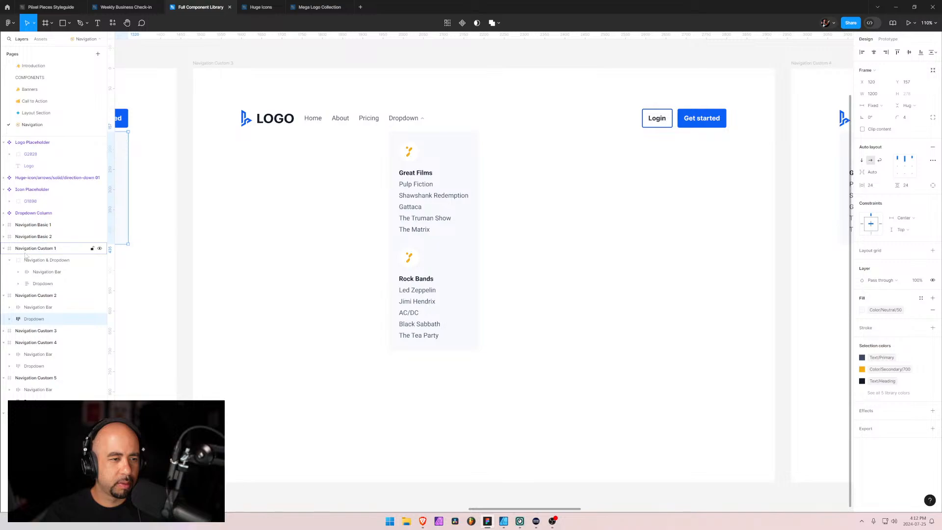
pyautogui.click(31, 273)
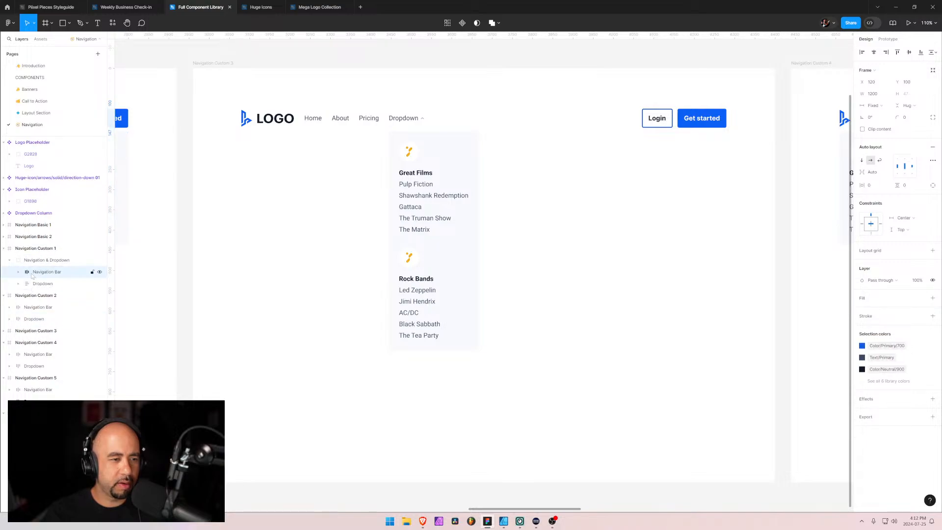
pyautogui.moveTo(31, 274)
pyautogui.mouseDown()
pyautogui.moveTo(32, 254)
pyautogui.moveTo(35, 272)
pyautogui.moveTo(35, 264)
pyautogui.mouseUp()
pyautogui.click(3, 249)
# Examine the layer grouping in Navigation Basic 1 and Basic 2, and compare the navigation bars of Navigation Custom 2, 4 and 5
pyautogui.click(3, 238)
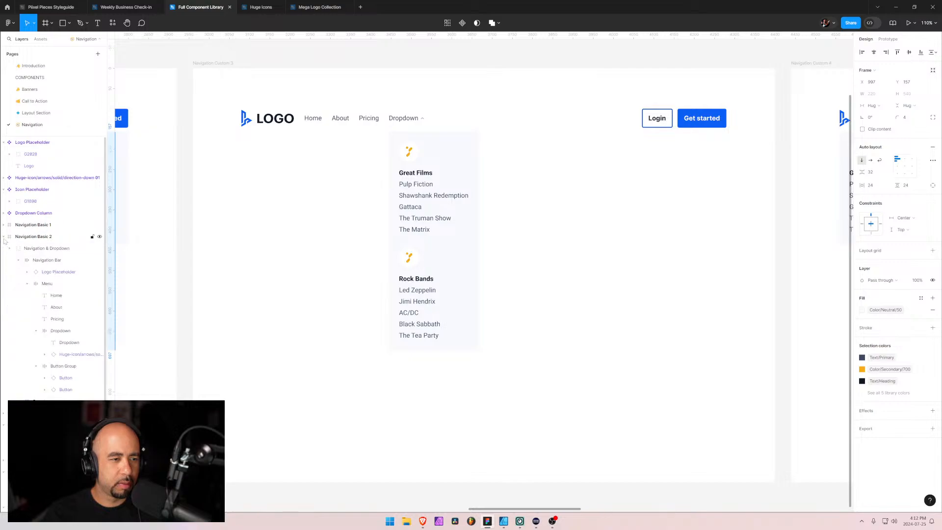
pyautogui.click(18, 260)
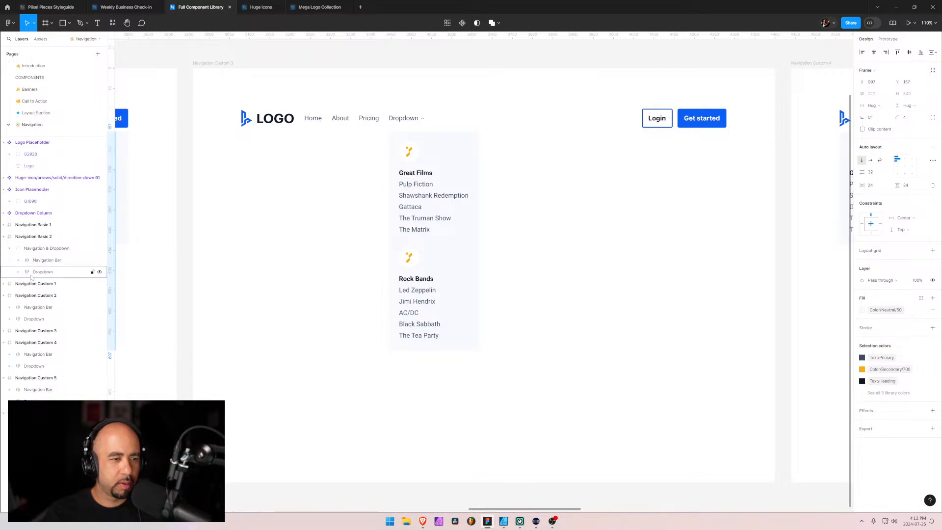
pyautogui.click(3, 224)
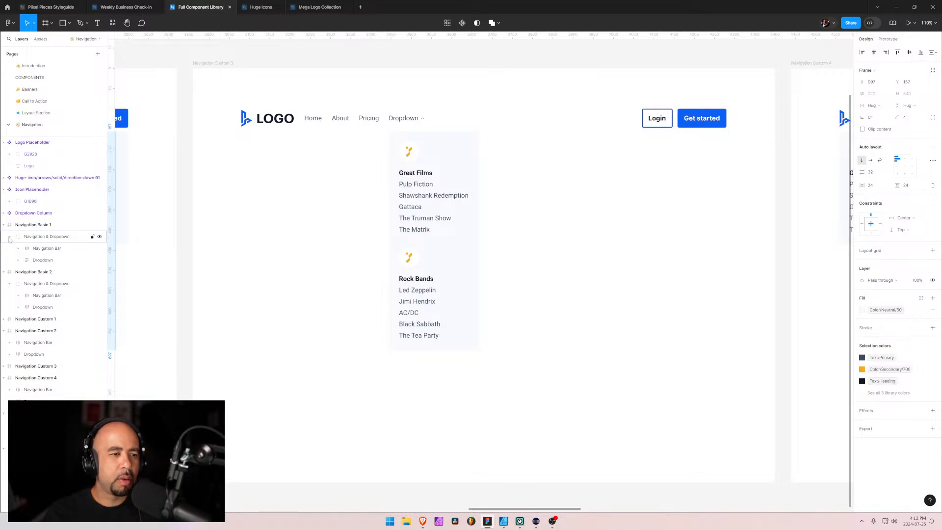
pyautogui.click(9, 237)
pyautogui.click(31, 237)
pyautogui.click(28, 261)
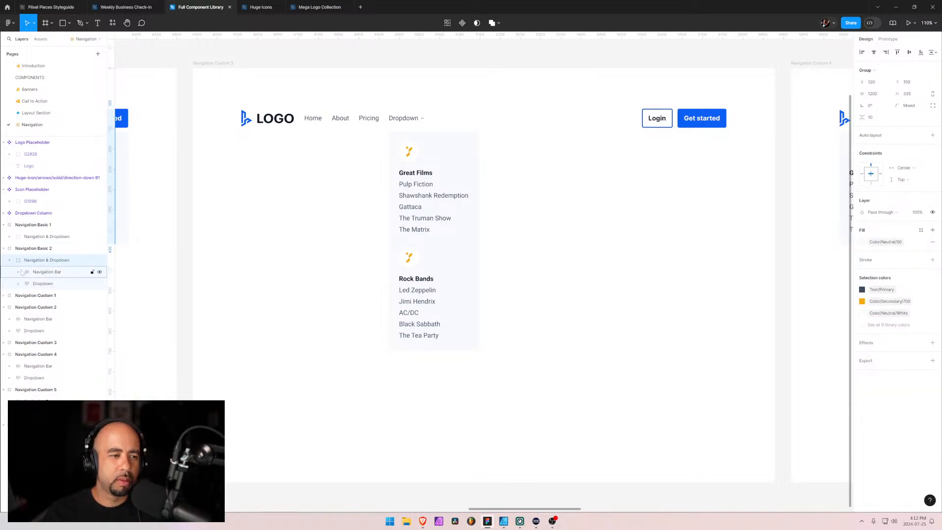
pyautogui.click(17, 320)
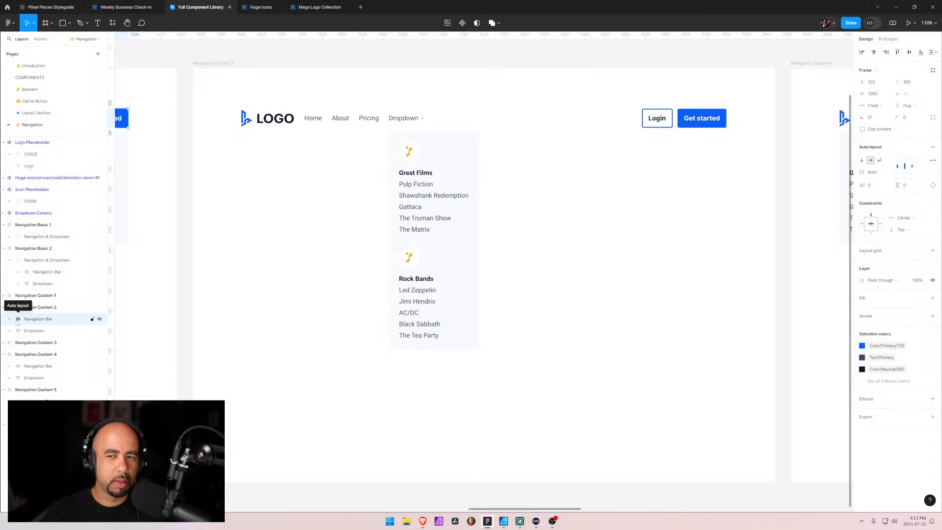
pyautogui.scroll(-4, 520, 332)
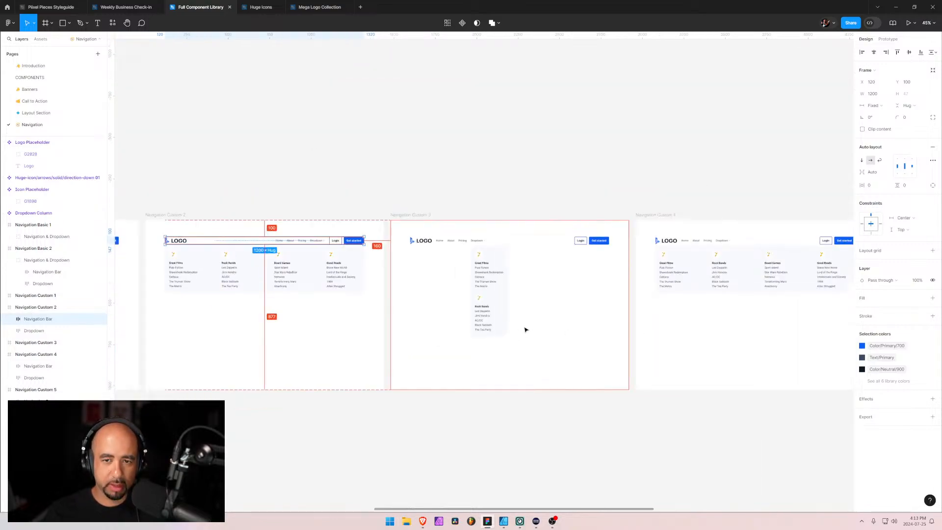
pyautogui.click(48, 369)
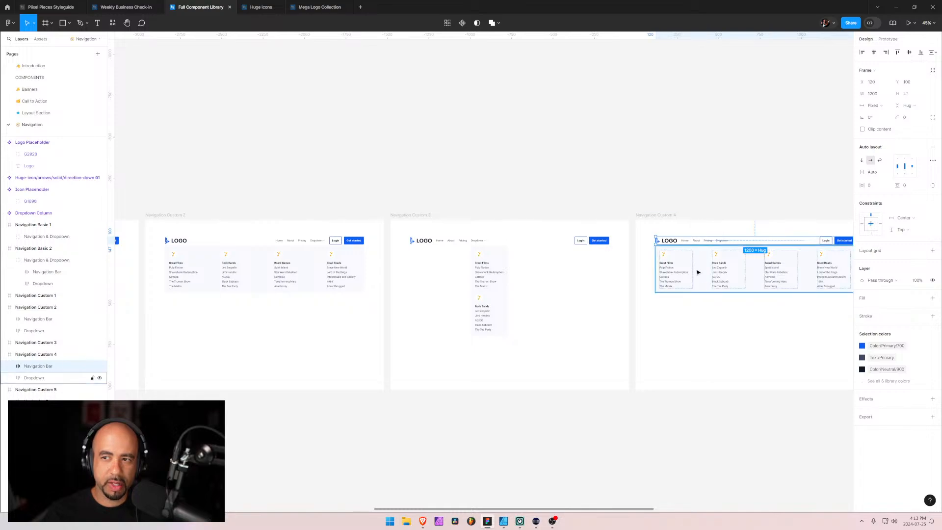
pyautogui.moveTo(718, 324); pyautogui.dragTo(493, 347)
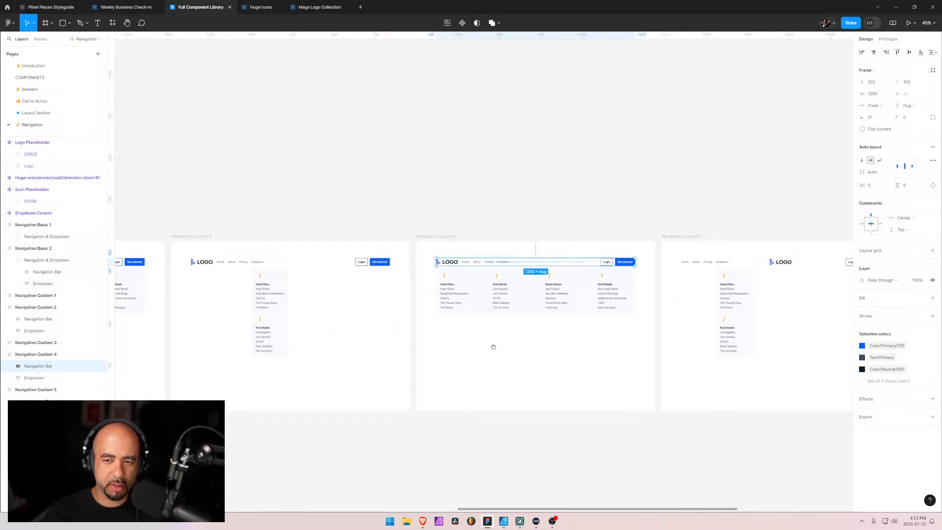
pyautogui.click(683, 264)
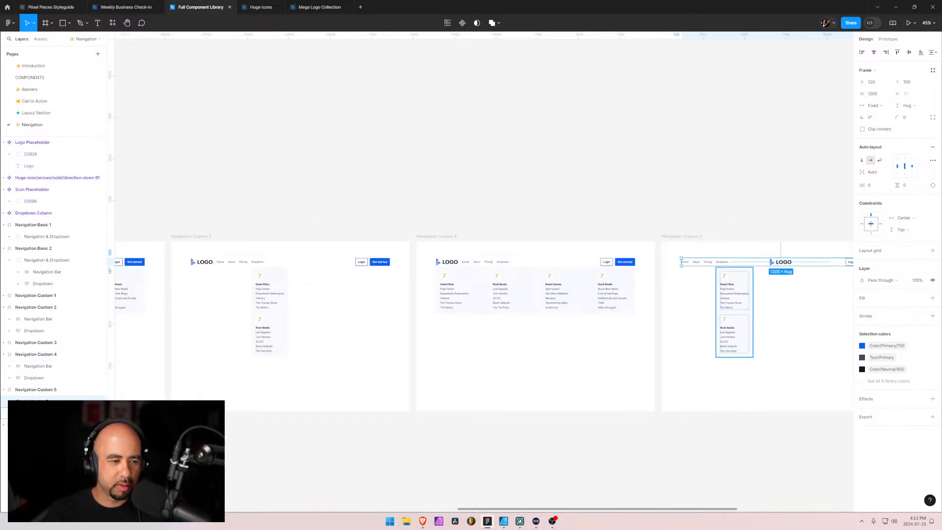
# Move the navigation bar and dropdown of Navigation Basic 1 and Basic 2 out of their Navigation & Dropdown groups into the frames
pyautogui.click(734, 311)
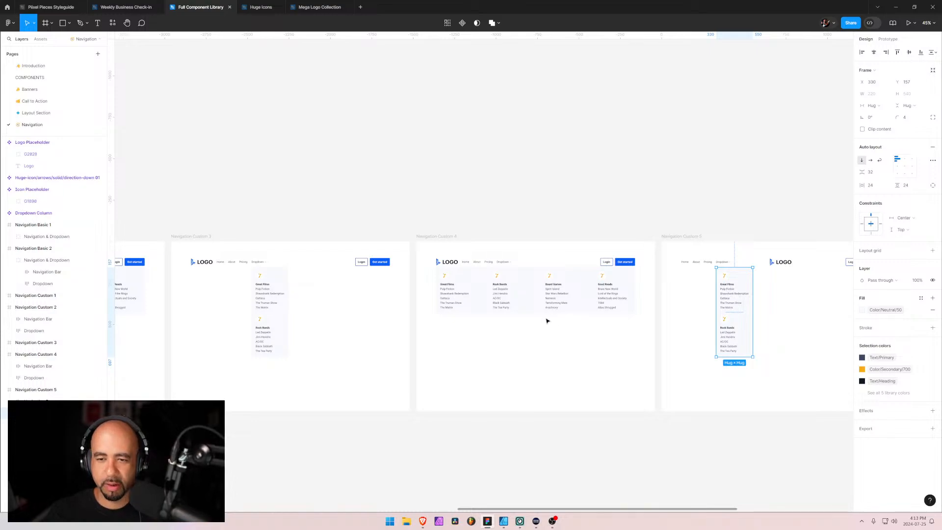
pyautogui.click(9, 237)
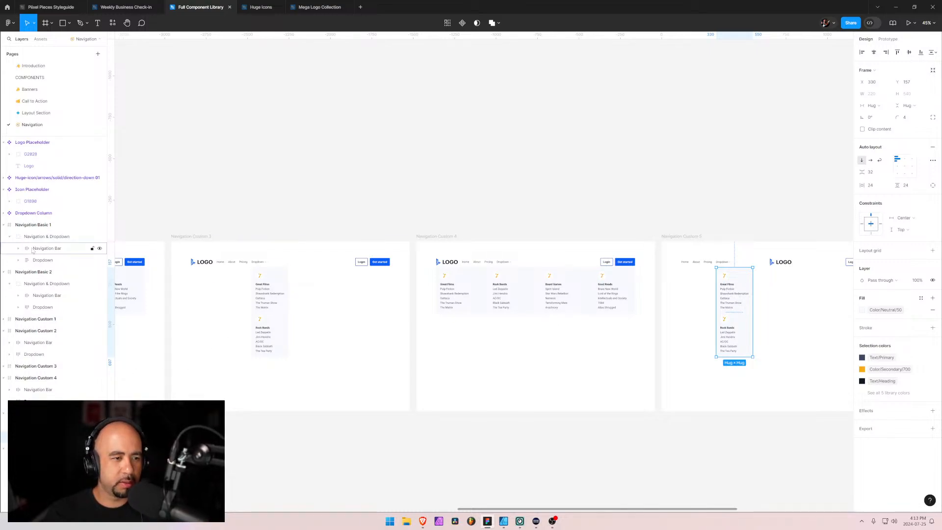
pyautogui.moveTo(46, 248); pyautogui.dragTo(35, 280)
pyautogui.click(33, 283)
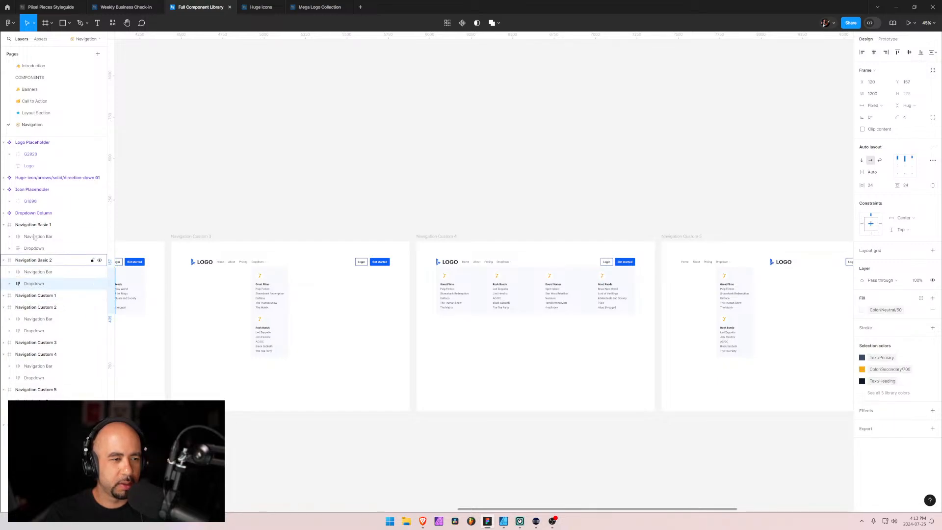
# Collapse the layers of all Navigation Basic and Custom frames and select Navigation Custom 6
pyautogui.click(4, 225)
pyautogui.click(4, 236)
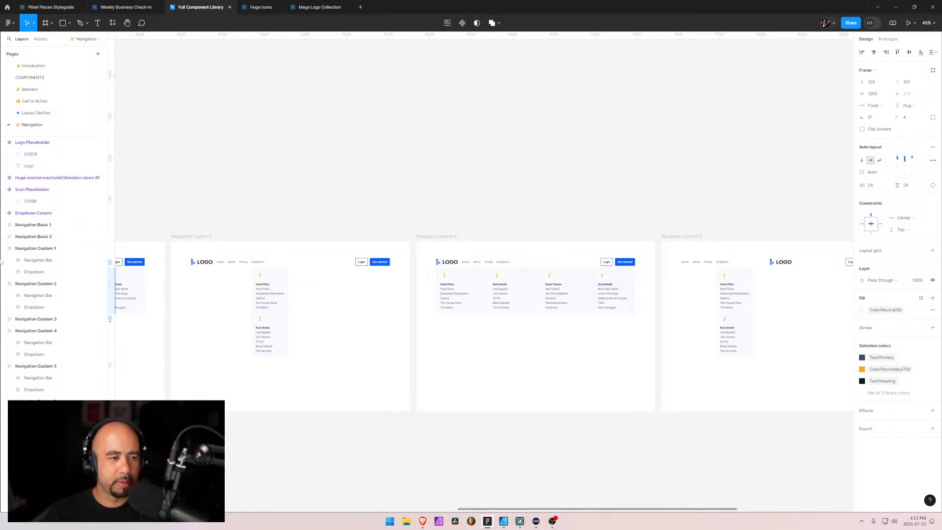
pyautogui.click(4, 260)
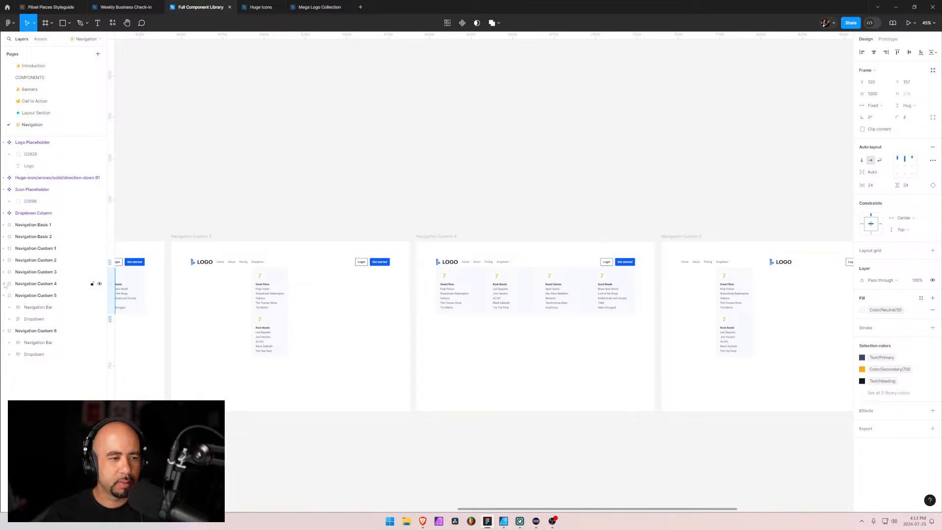
pyautogui.click(3, 284)
pyautogui.click(3, 296)
pyautogui.click(3, 307)
pyautogui.click(11, 308)
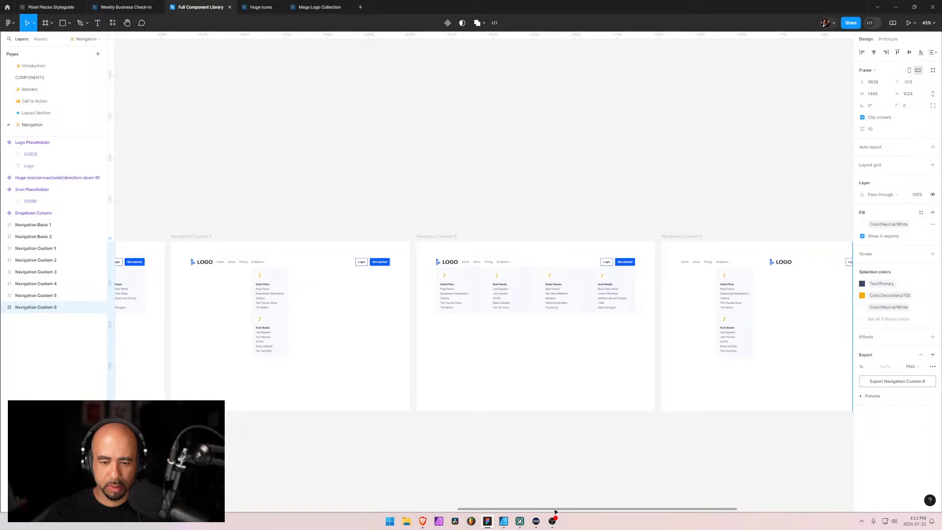
# Switch to the browser and review the navigation component previews in the Piixel Pieces Webflow project
pyautogui.moveTo(554, 512); pyautogui.dragTo(666, 511)
pyautogui.hotkey('alt', 'Tab')
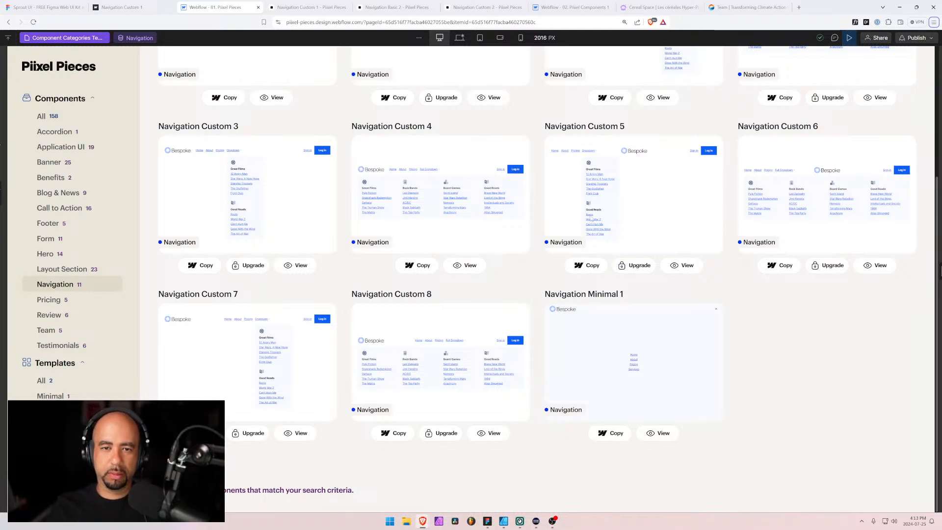
pyautogui.press('space')
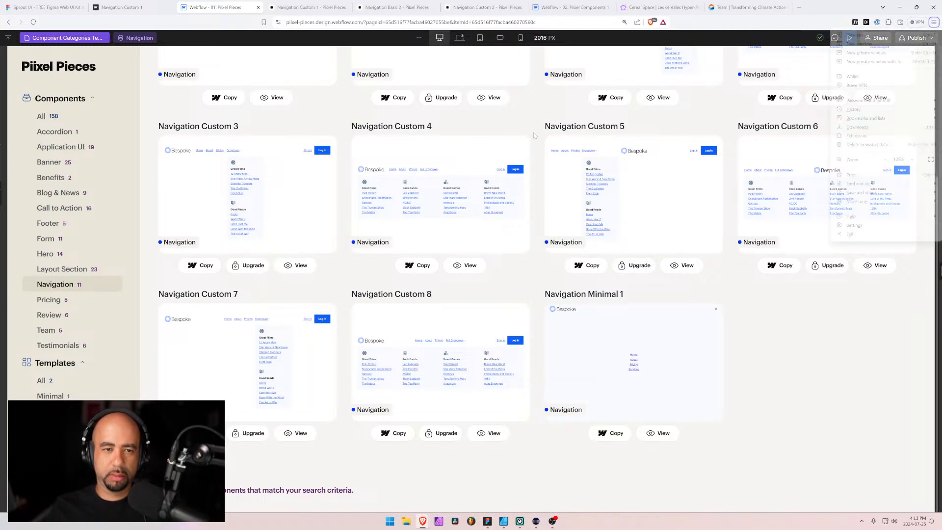
pyautogui.doubleClick(488, 225)
pyautogui.click(536, 188)
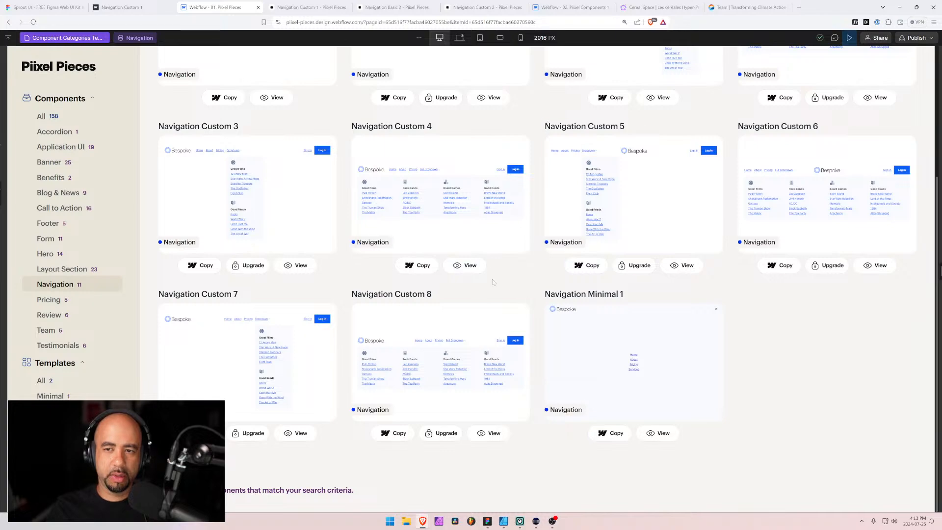
pyautogui.moveTo(493, 282); pyautogui.dragTo(582, 225)
pyautogui.click(704, 364)
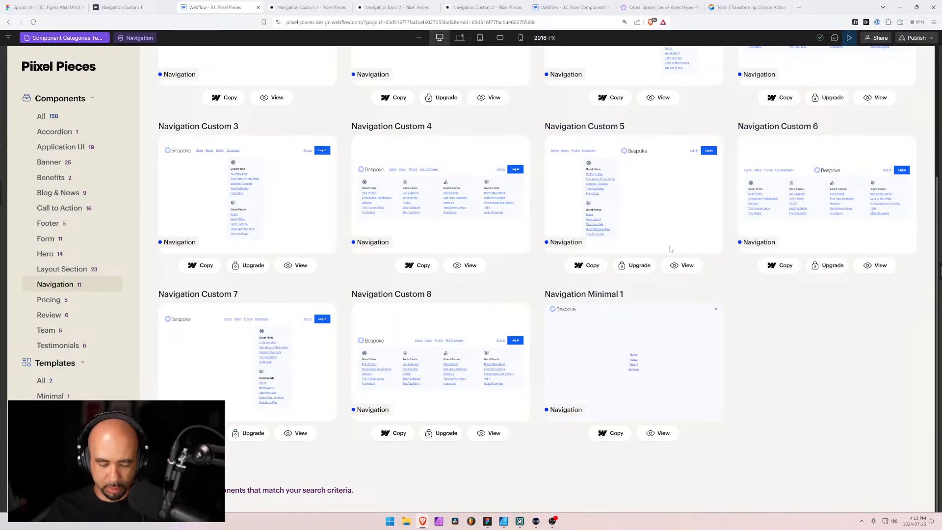
pyautogui.scroll(4, 670, 249)
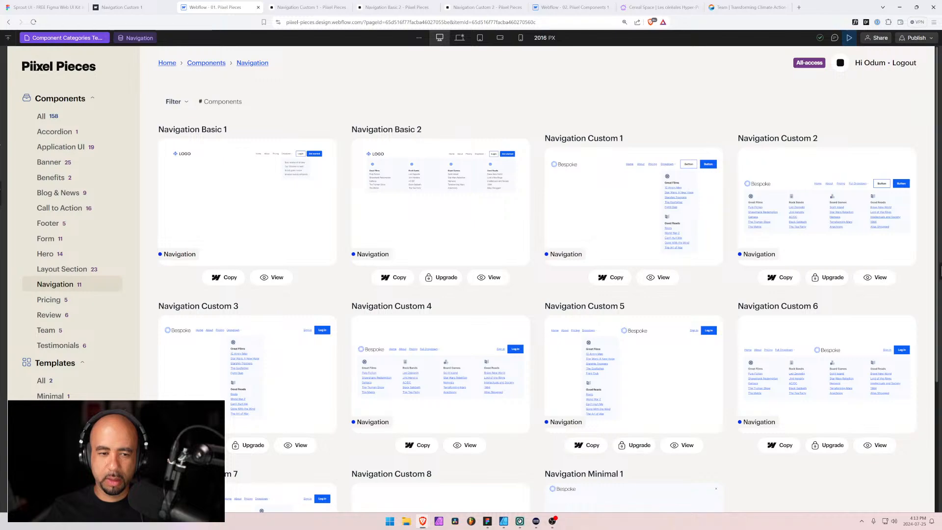
pyautogui.scroll(-3, 572, 256)
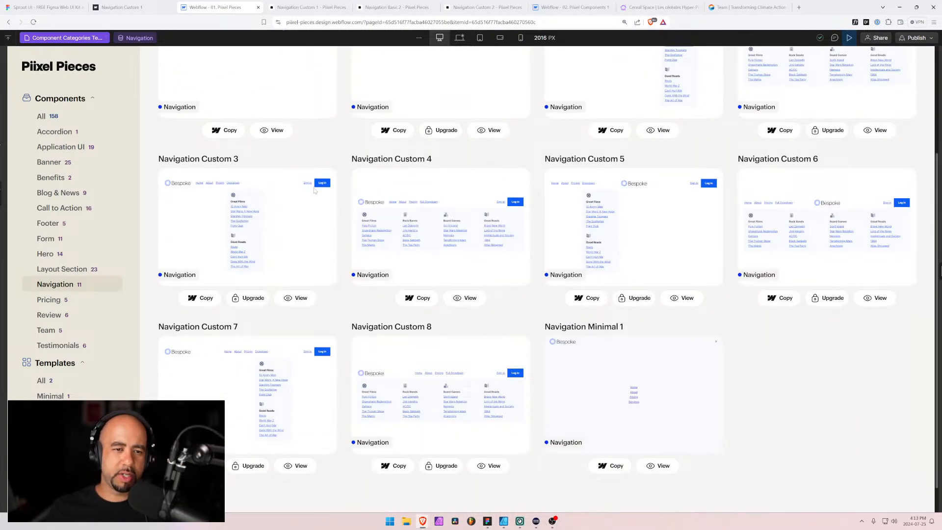
# View the Navigation Custom 3 component page, leave preview mode for the Webflow designer, and show it at the next smaller breakpoint
pyautogui.click(296, 298)
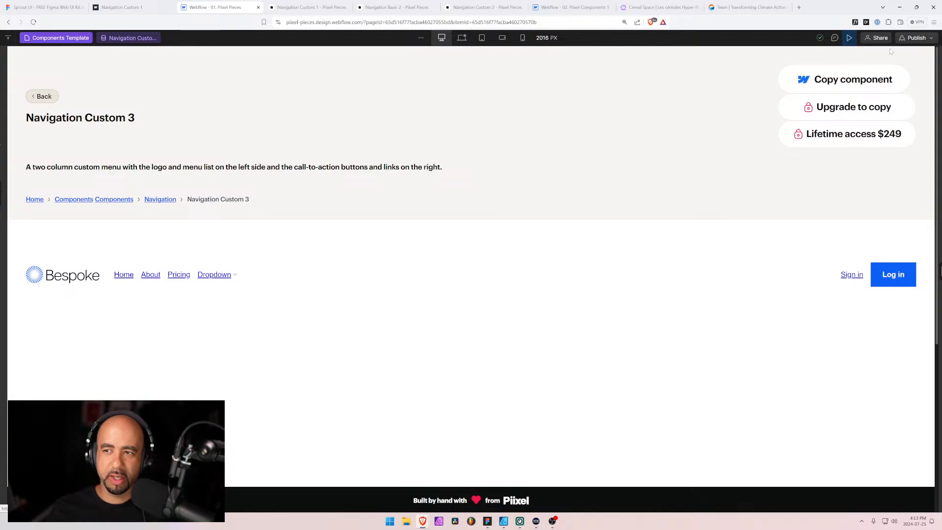
pyautogui.click(847, 38)
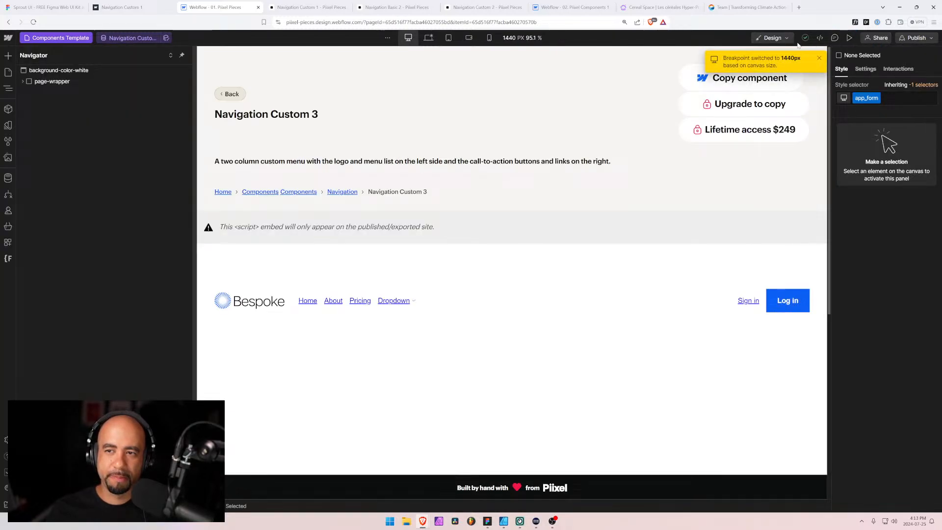
pyautogui.click(428, 38)
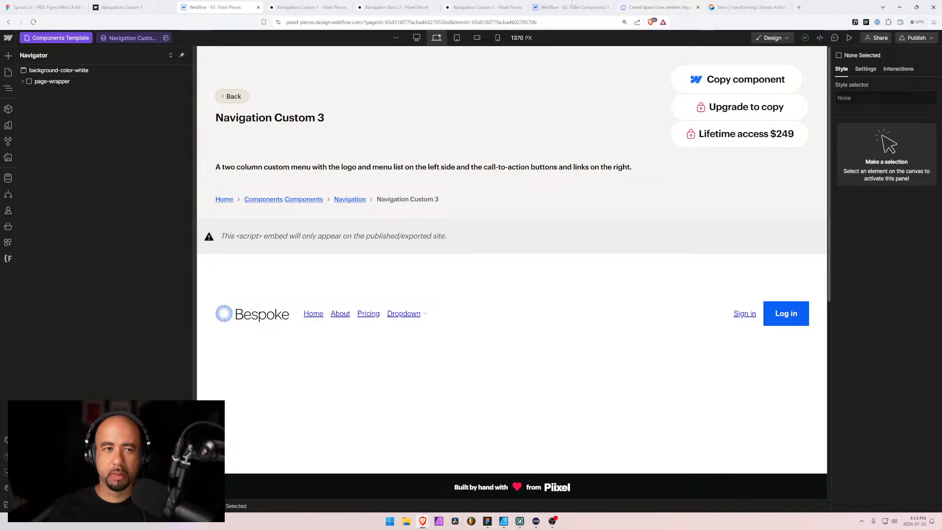
pyautogui.hotkey('alt', 'Tab')
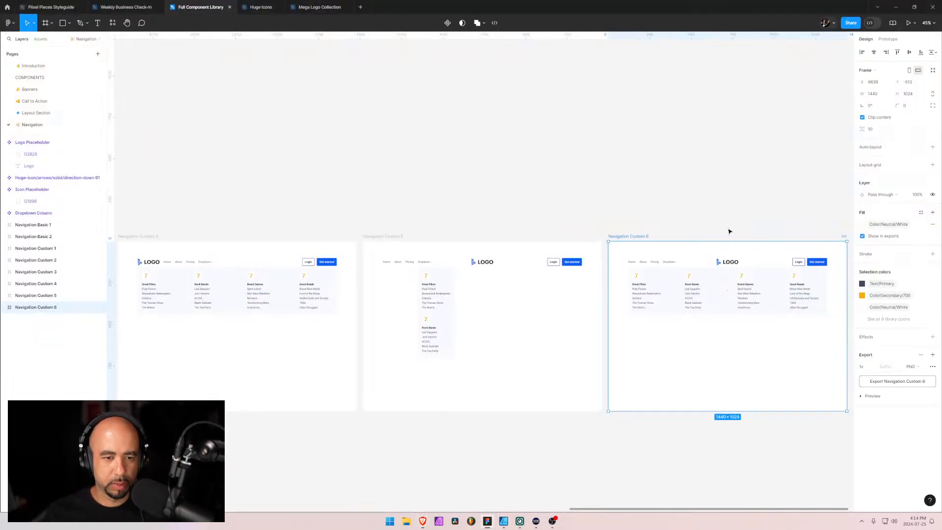
pyautogui.click(548, 415)
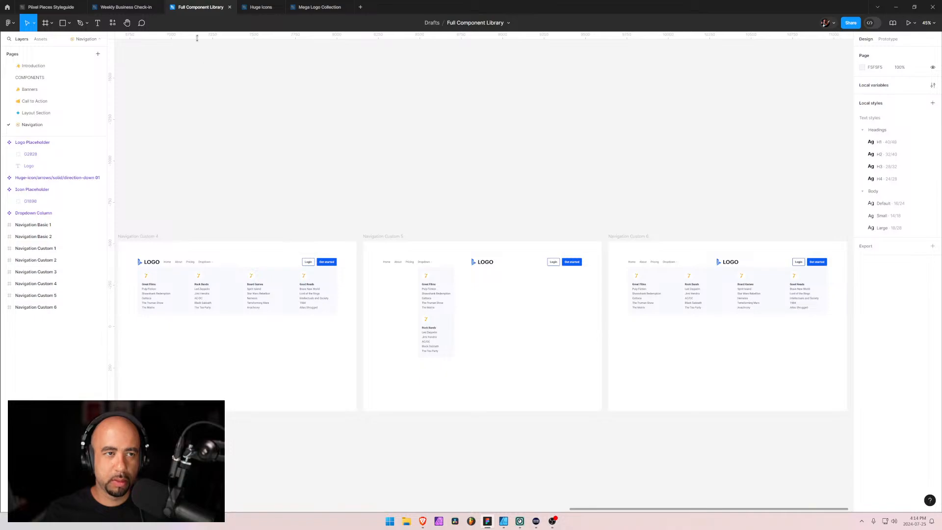
pyautogui.hotkey('alt', 'Tab')
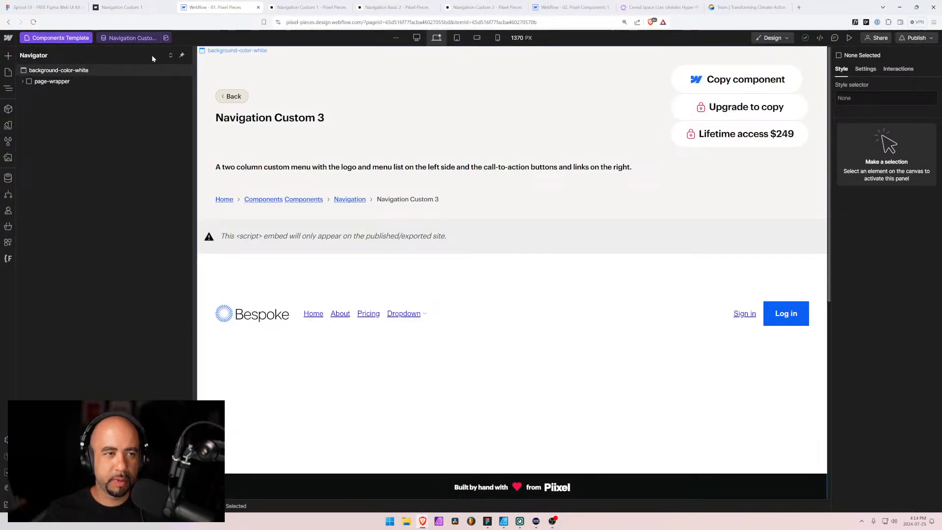
# Return from the published Navigation Custom 1 page to the navigation components overview and examine the layouts through Navigation Custom 7 and 8
pyautogui.click(317, 4)
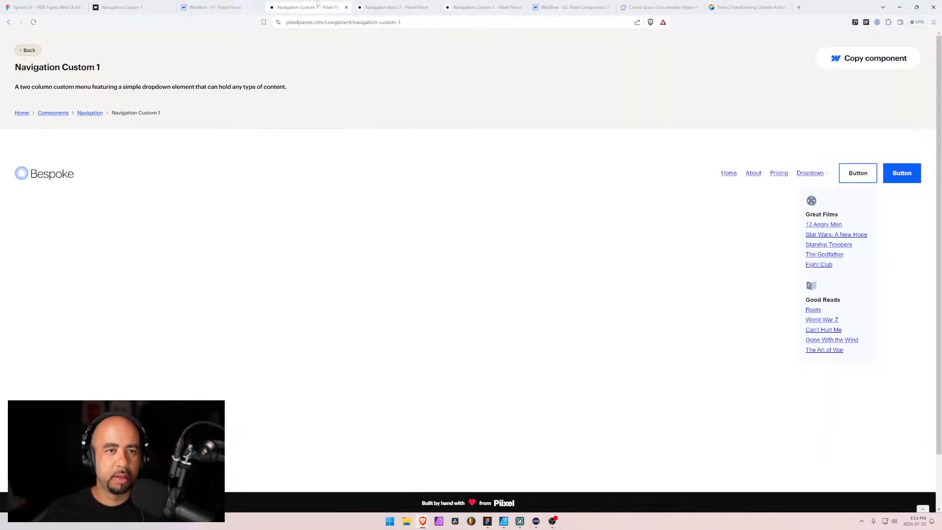
pyautogui.click(36, 51)
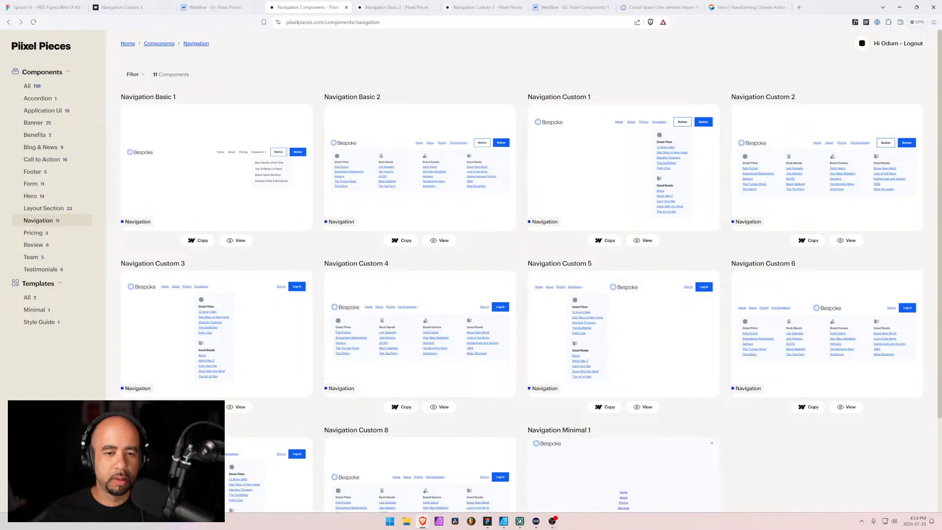
pyautogui.scroll(-1, 278, 299)
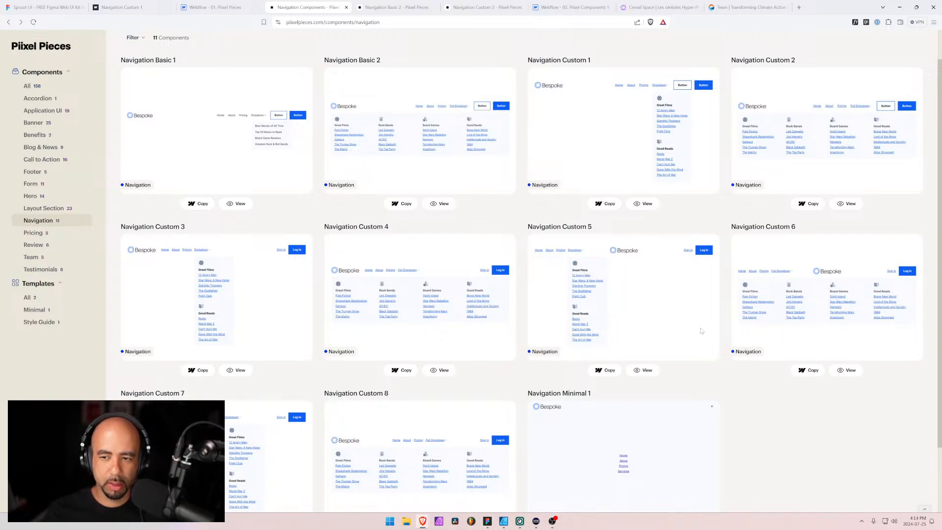
pyautogui.scroll(-2, 701, 330)
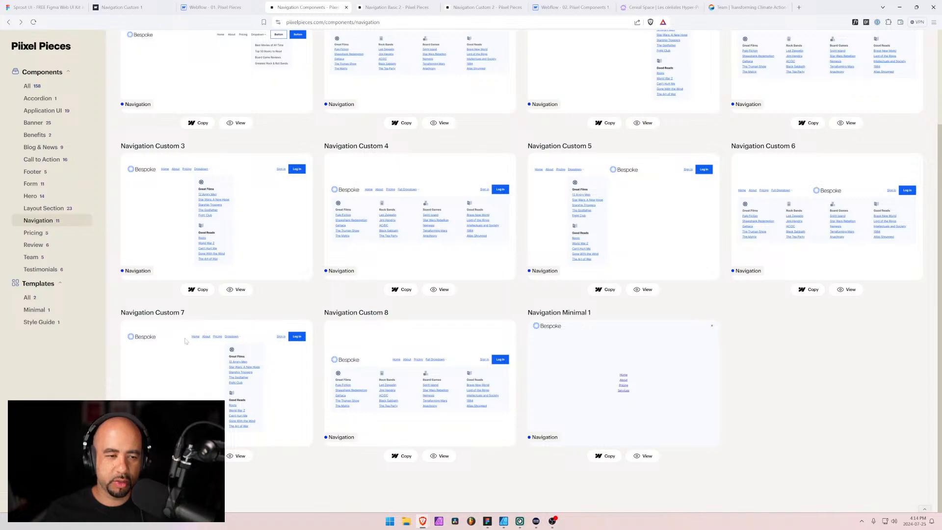
# Switch to Figma, duplicate the Navigation Custom 5 frame, and place the copy after Navigation Custom 6 in the layer order
pyautogui.hotkey('alt', 'Tab')
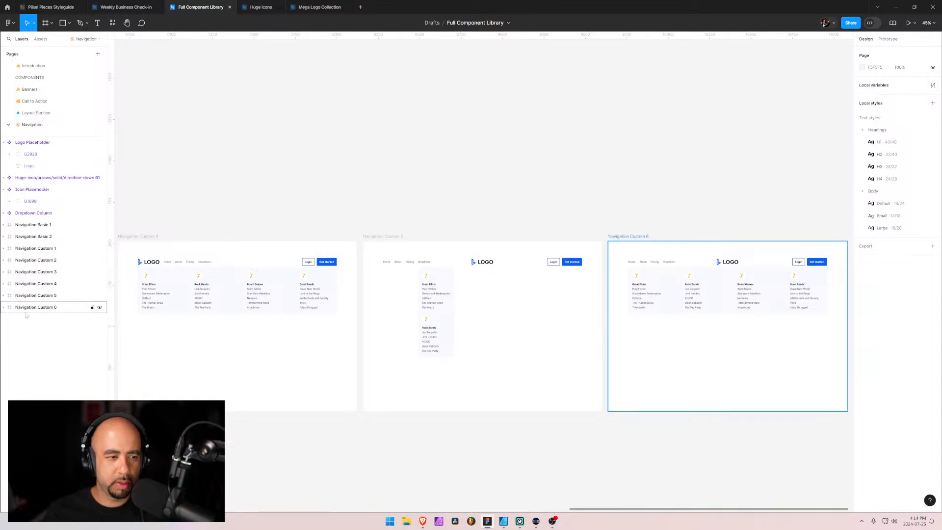
pyautogui.click(554, 385)
pyautogui.moveTo(584, 383); pyautogui.dragTo(339, 338)
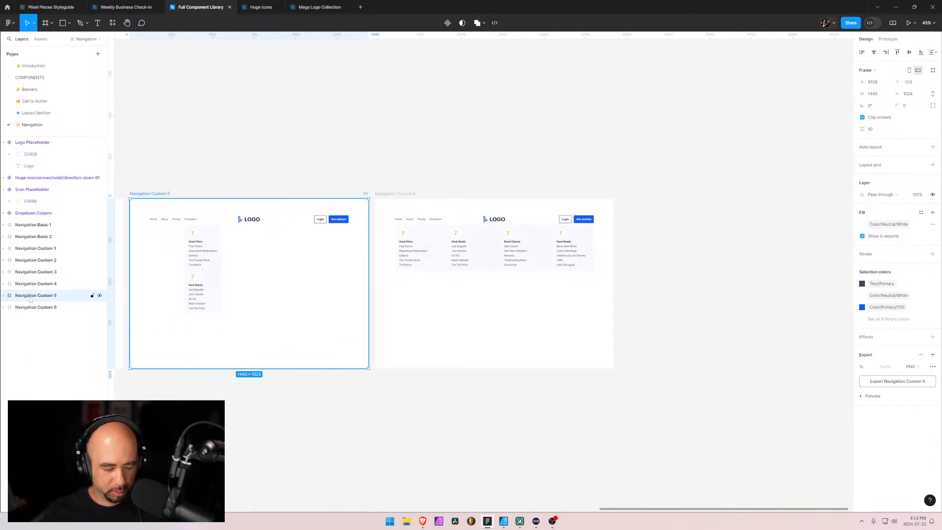
pyautogui.hotkey('ctrl', 'd')
pyautogui.moveTo(31, 305); pyautogui.dragTo(35, 333)
# Move the logo placeholder ahead of the menu in the Navigation Custom 7 navigation bar and left-align the logo's contents
pyautogui.click(4, 319)
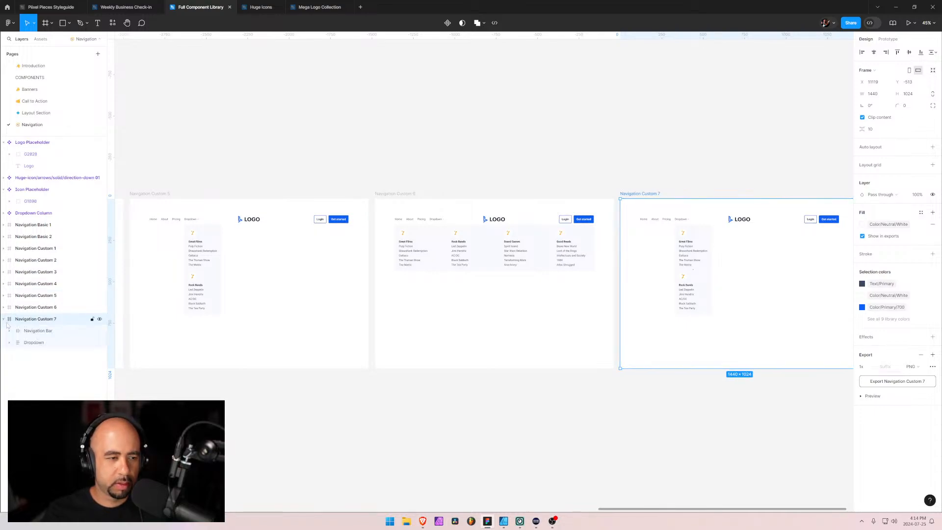
pyautogui.click(9, 331)
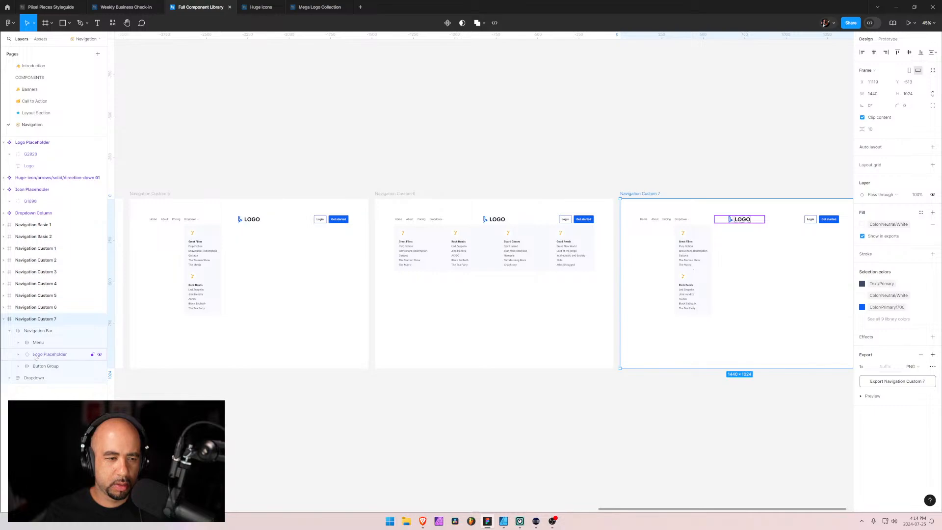
pyautogui.moveTo(34, 357); pyautogui.dragTo(28, 339)
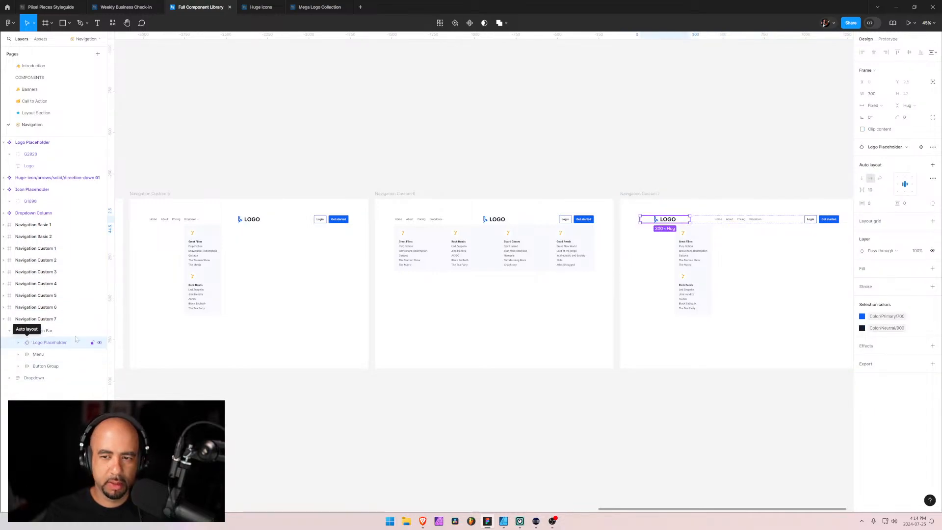
pyautogui.hotkey('alt', 'a')
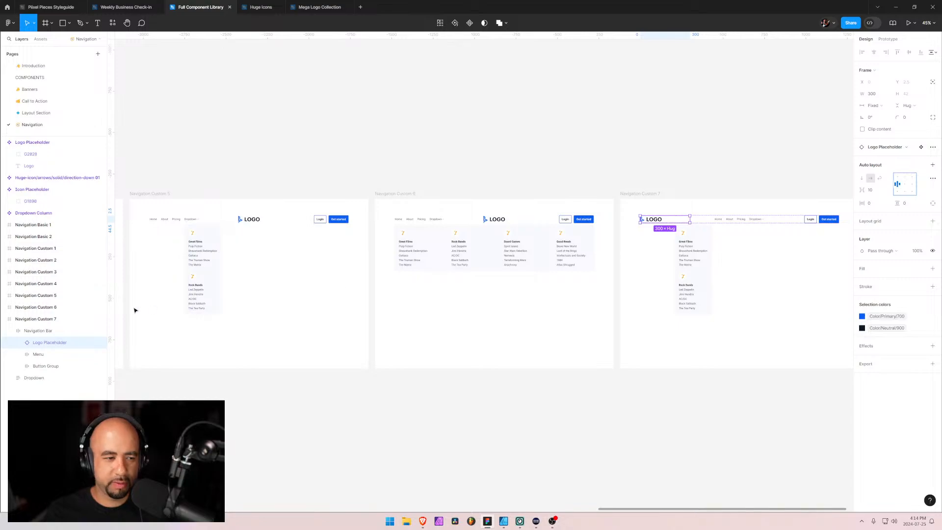
# Move the two-column dropdown of Navigation Custom 7 to X 780, aligned under the menu's Dropdown link
pyautogui.click(47, 354)
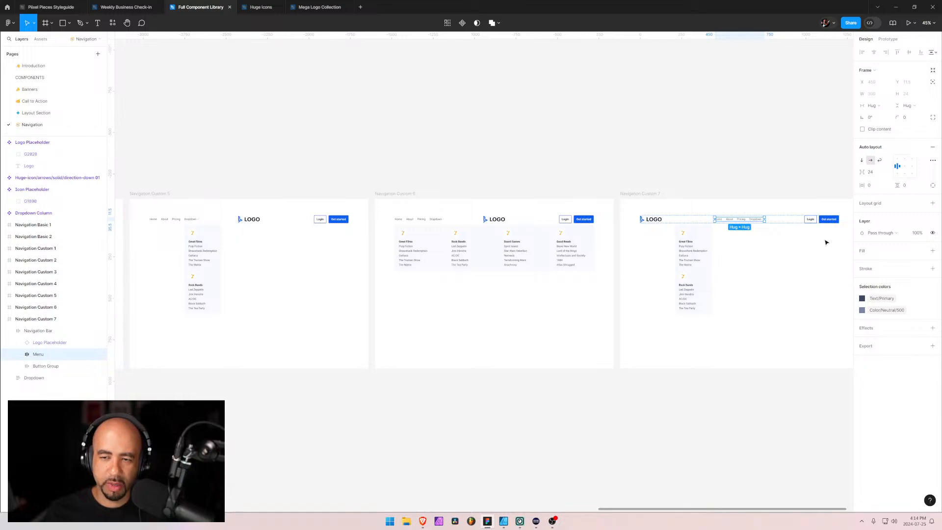
pyautogui.scroll(5, 761, 269)
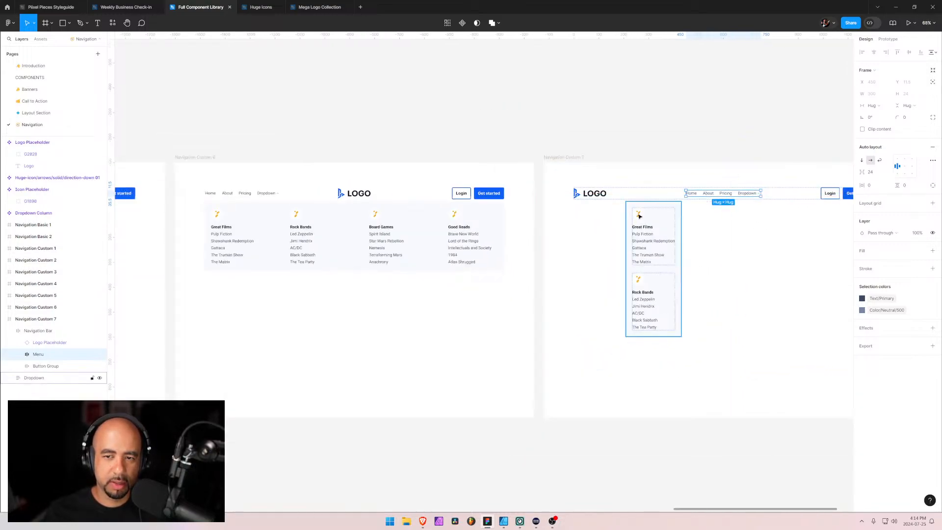
pyautogui.moveTo(630, 208); pyautogui.dragTo(745, 211)
pyautogui.scroll(10, 745, 210)
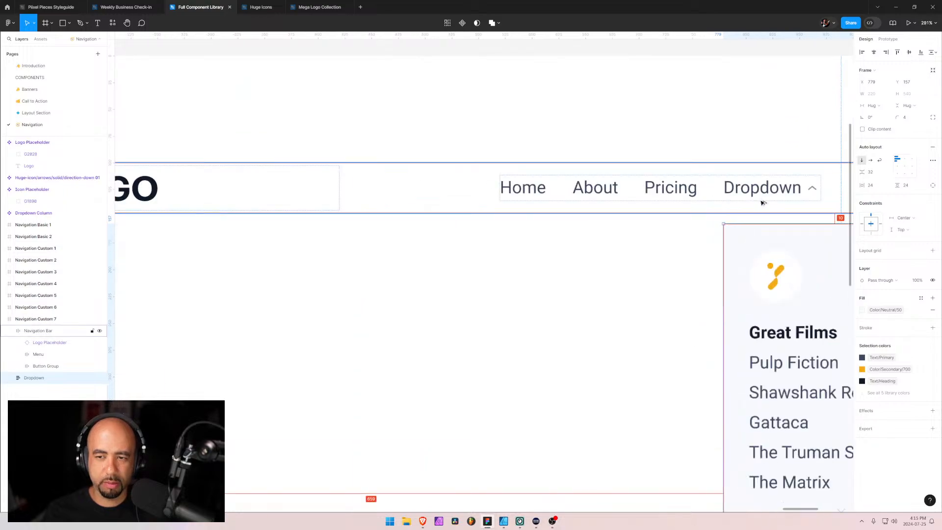
pyautogui.scroll(12, 762, 202)
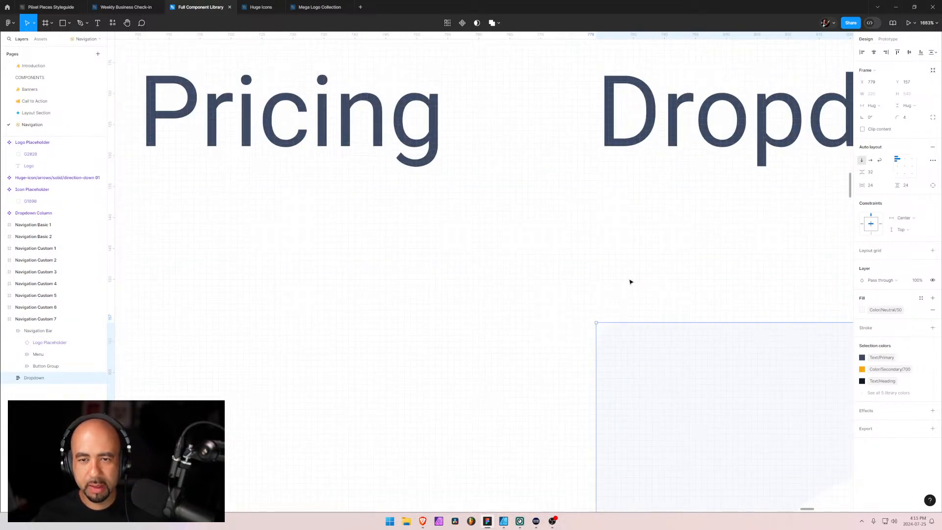
pyautogui.press('Right')
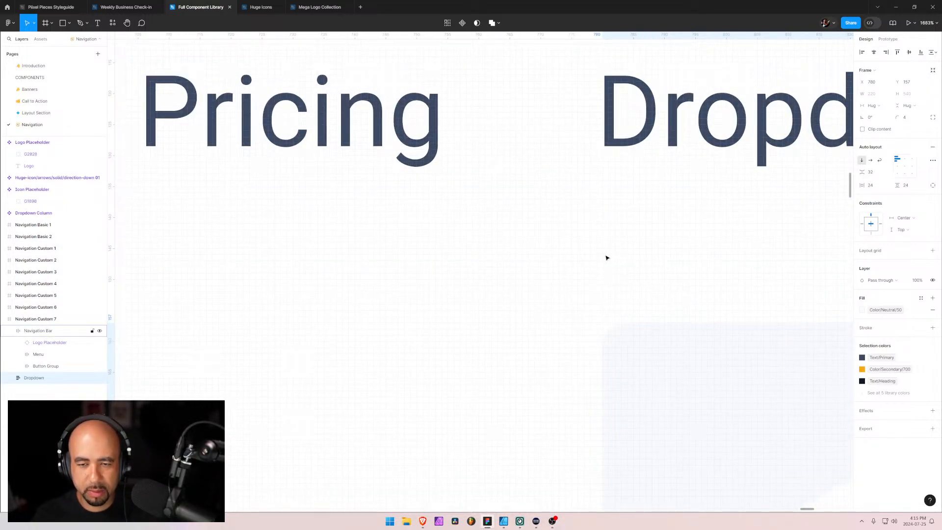
pyautogui.scroll(-15, 505, 354)
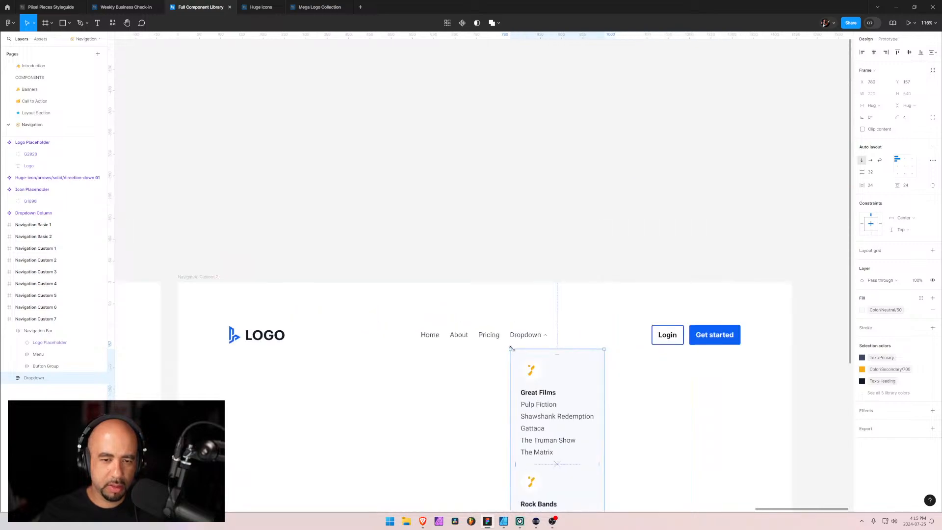
pyautogui.scroll(-3, 454, 328)
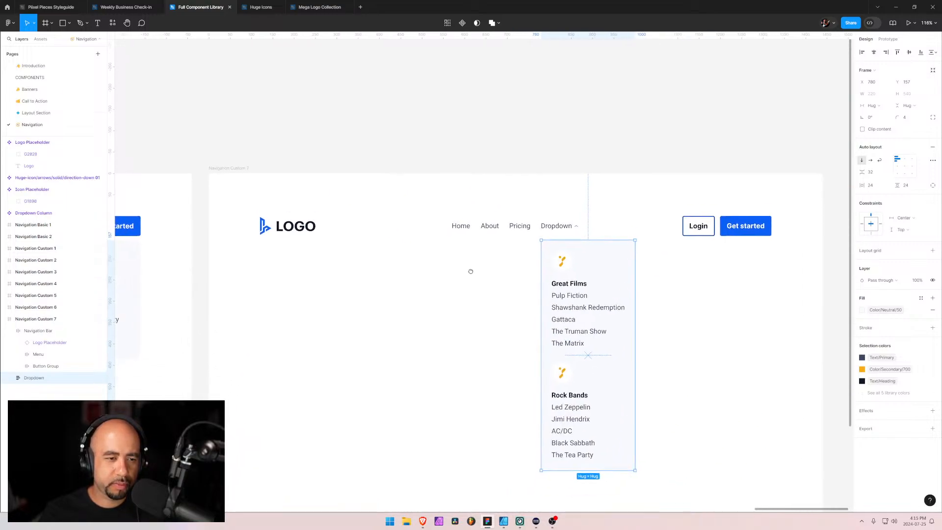
# Duplicate the Navigation Custom 6 frame and place the copy after Navigation Custom 7 in the layer order
pyautogui.click(3, 320)
pyautogui.click(3, 307)
pyautogui.click(3, 308)
pyautogui.click(36, 308)
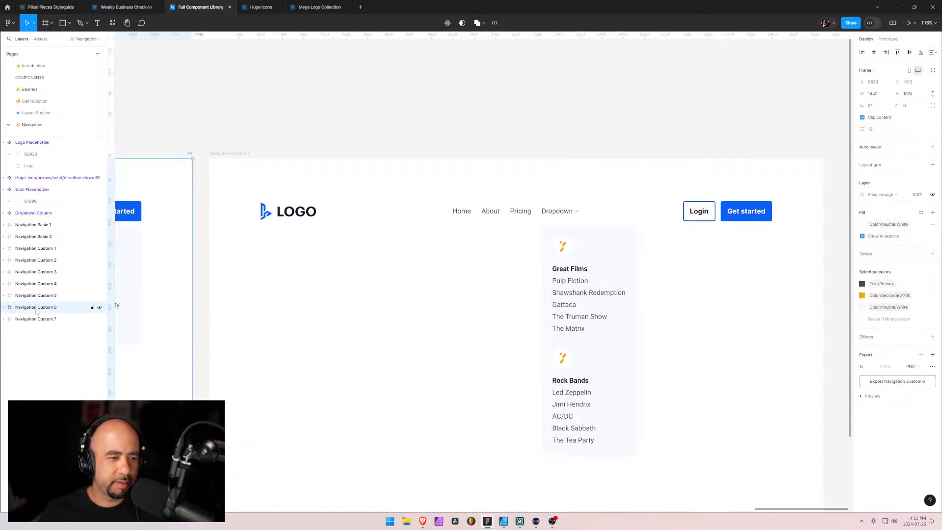
pyautogui.hotkey('ctrl', 'd')
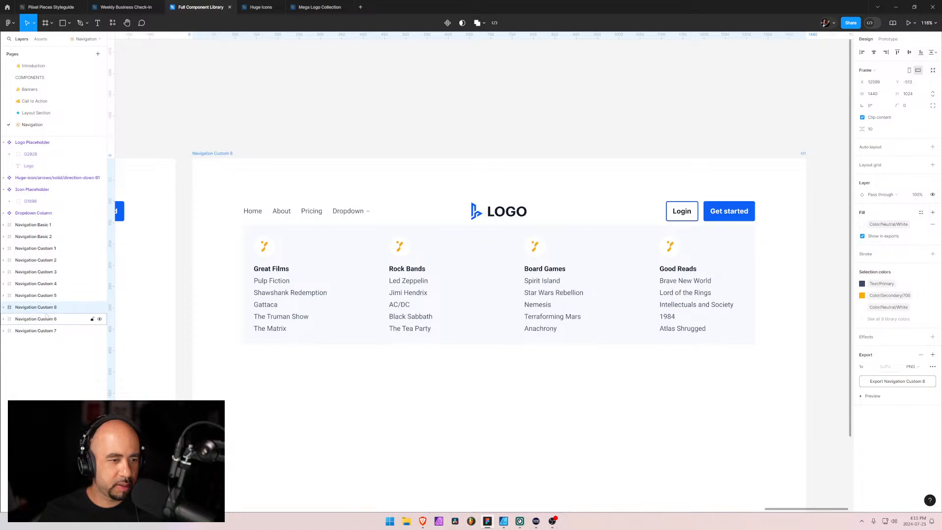
pyautogui.moveTo(46, 309); pyautogui.dragTo(45, 333)
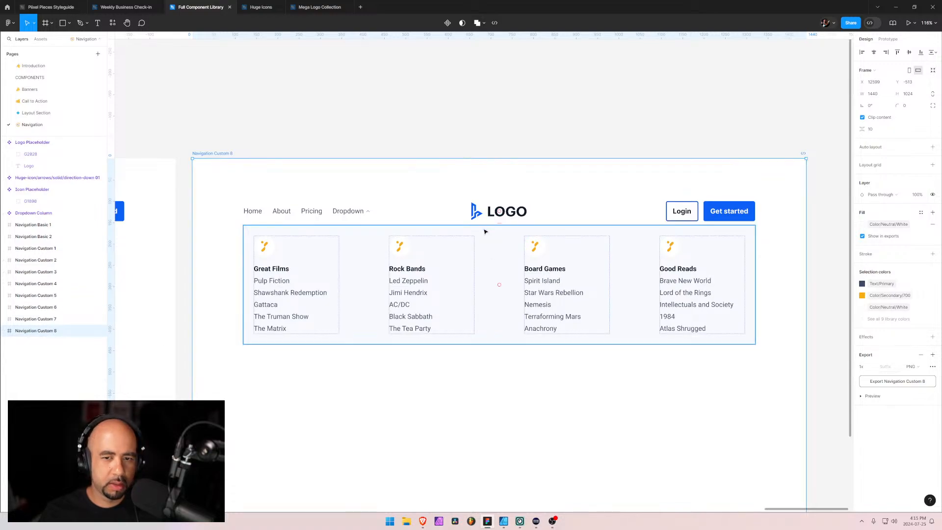
# Move the logo placeholder ahead of the menu in the Navigation Custom 8 navigation bar and left-align the logo's contents
pyautogui.click(483, 212)
pyautogui.click(10, 342)
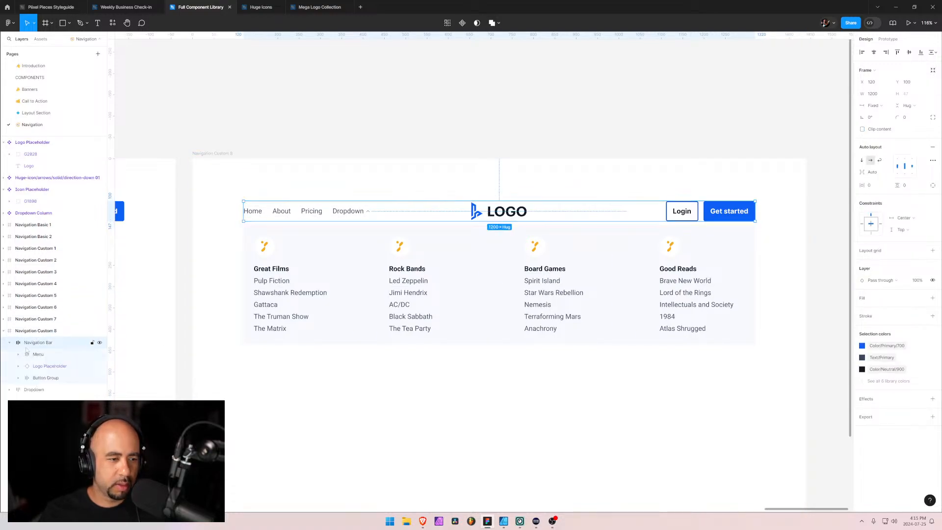
pyautogui.moveTo(37, 369); pyautogui.dragTo(35, 349)
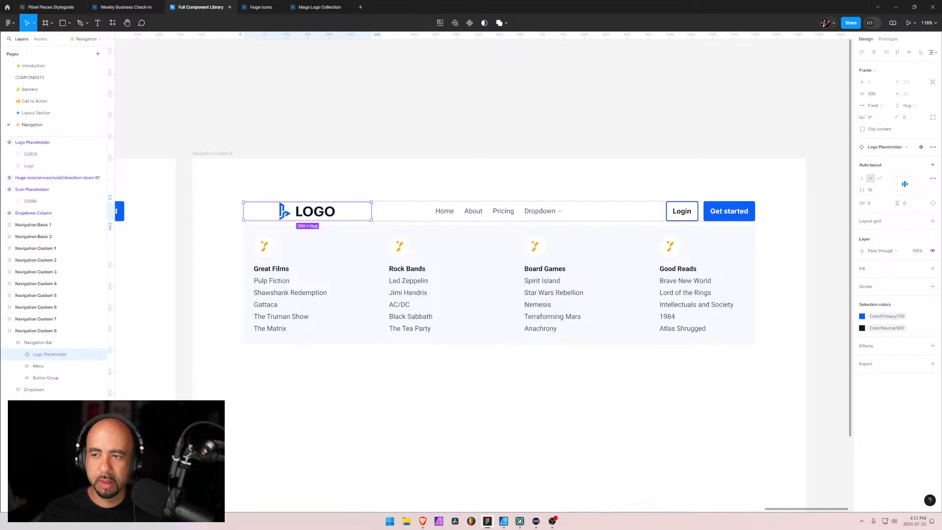
pyautogui.click(895, 184)
pyautogui.click(490, 377)
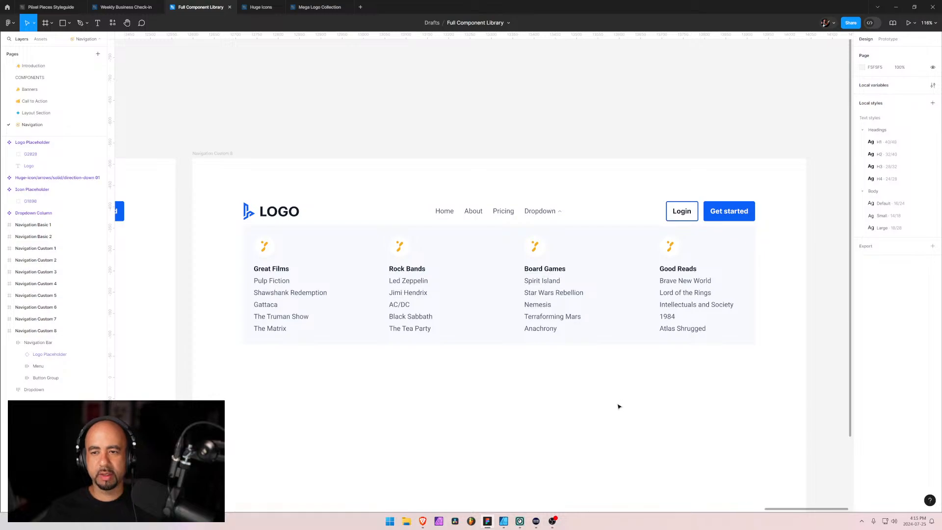
# Check the Get started button's edge against the dropdown in Navigation Custom 8, and examine the Navigation Minimal 1 layout on the Piixel Pieces website
pyautogui.scroll(5, 767, 263)
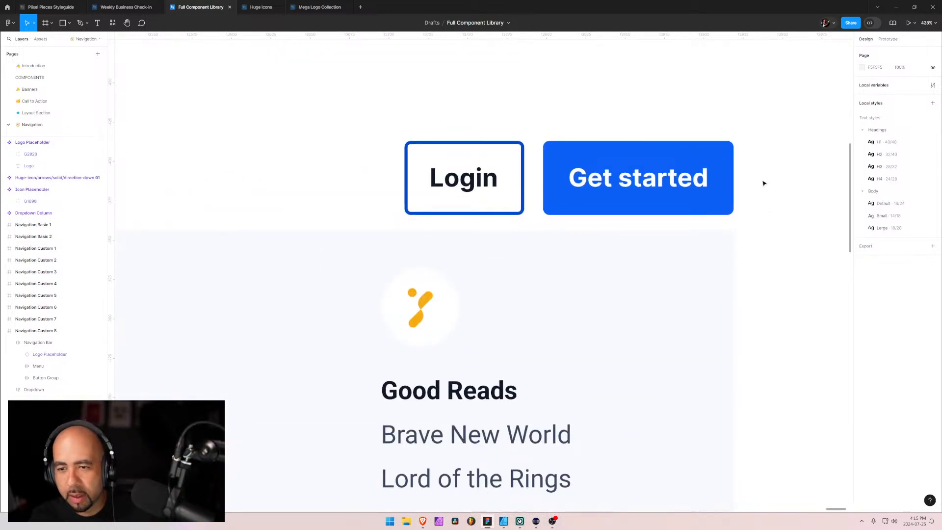
pyautogui.scroll(4, 736, 226)
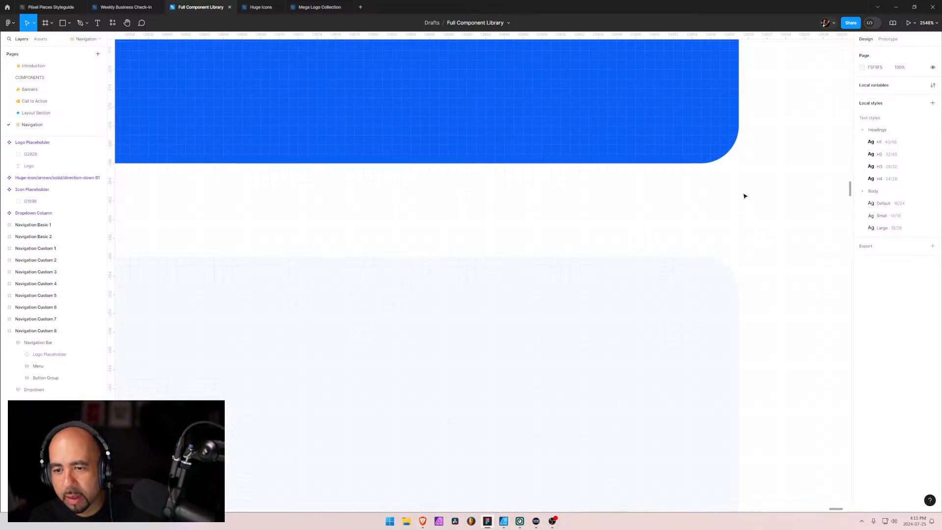
pyautogui.scroll(-3, 557, 245)
pyautogui.scroll(-8, 557, 244)
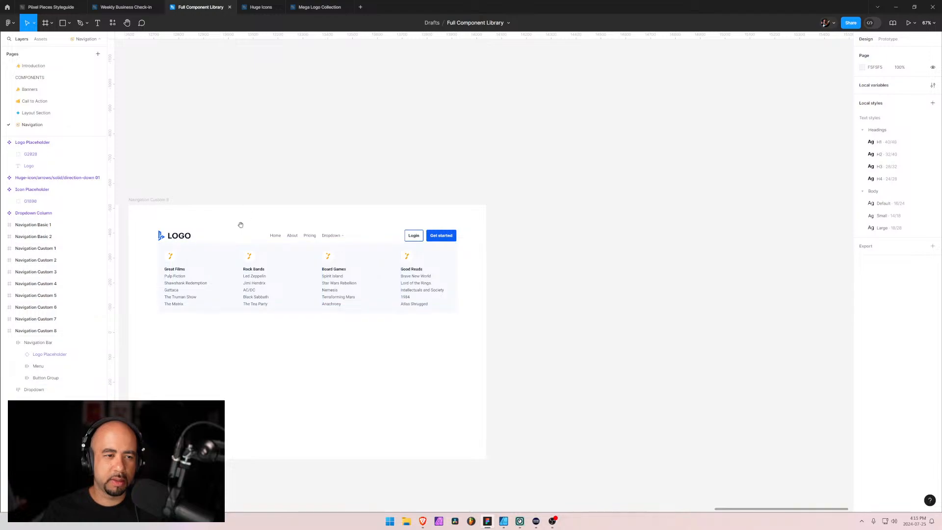
pyautogui.moveTo(239, 223); pyautogui.dragTo(536, 193)
pyautogui.hotkey('alt', 'Tab')
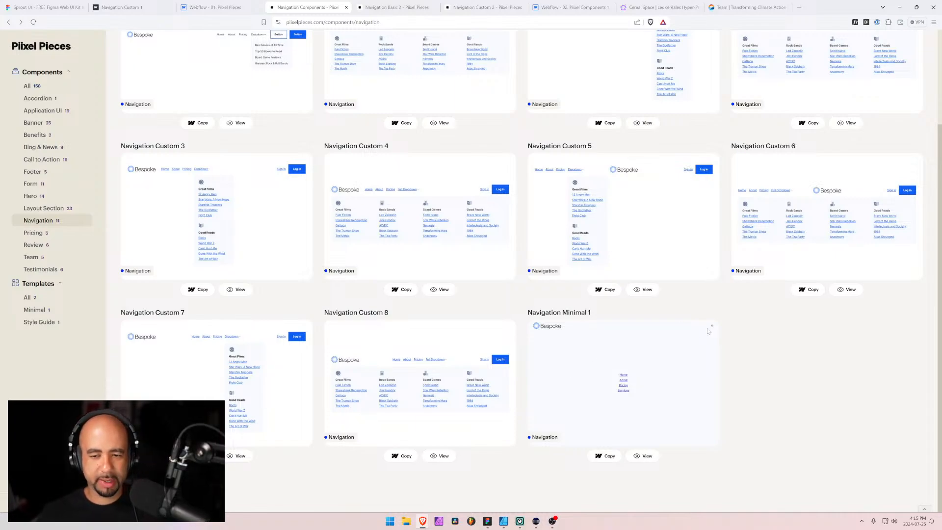
pyautogui.hotkey('alt', 'Tab')
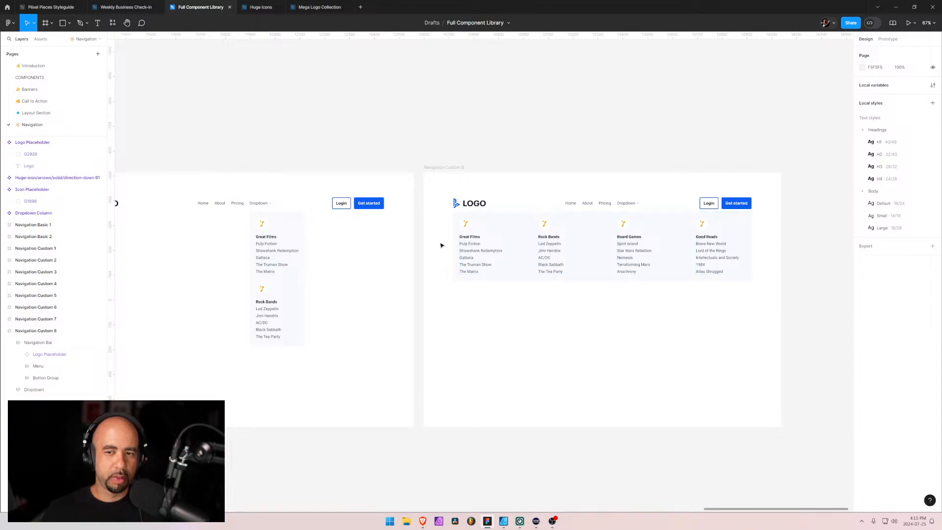
pyautogui.click(3, 331)
pyautogui.click(27, 332)
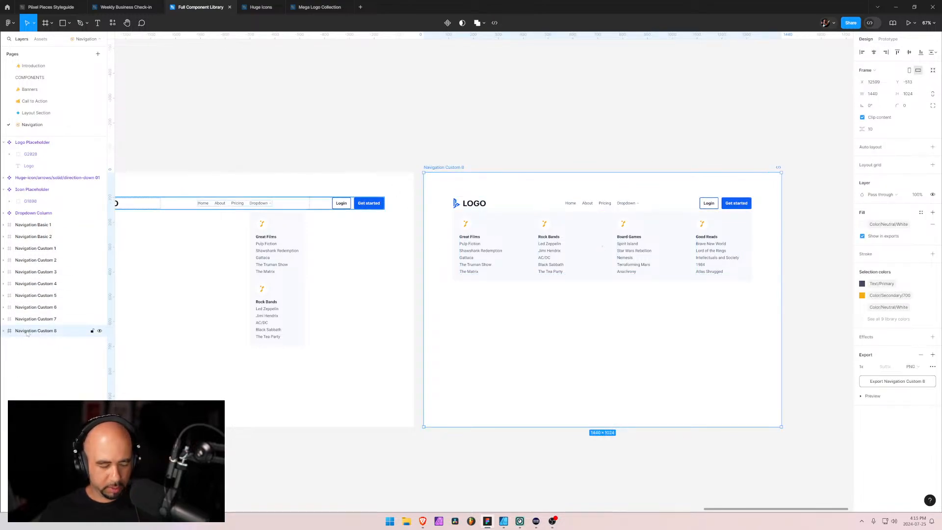
pyautogui.hotkey('ctrl', 'd')
pyautogui.doubleClick(40, 344)
pyautogui.click(40, 344)
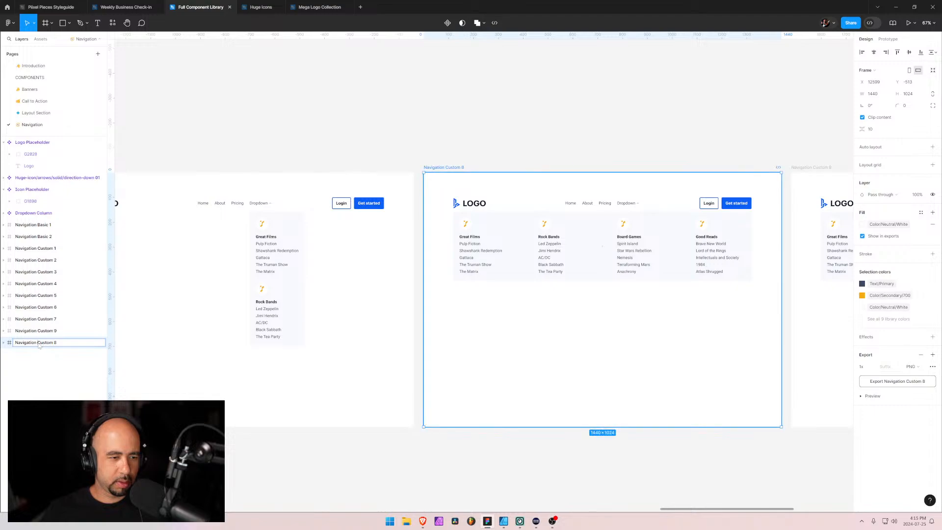
pyautogui.moveTo(38, 344); pyautogui.dragTo(68, 343)
pyautogui.write('Minimal')
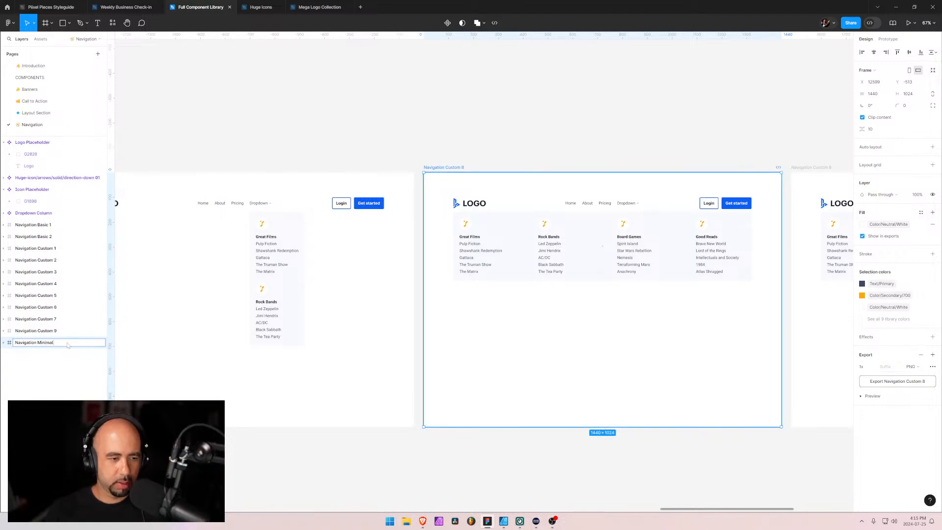
pyautogui.press('Return')
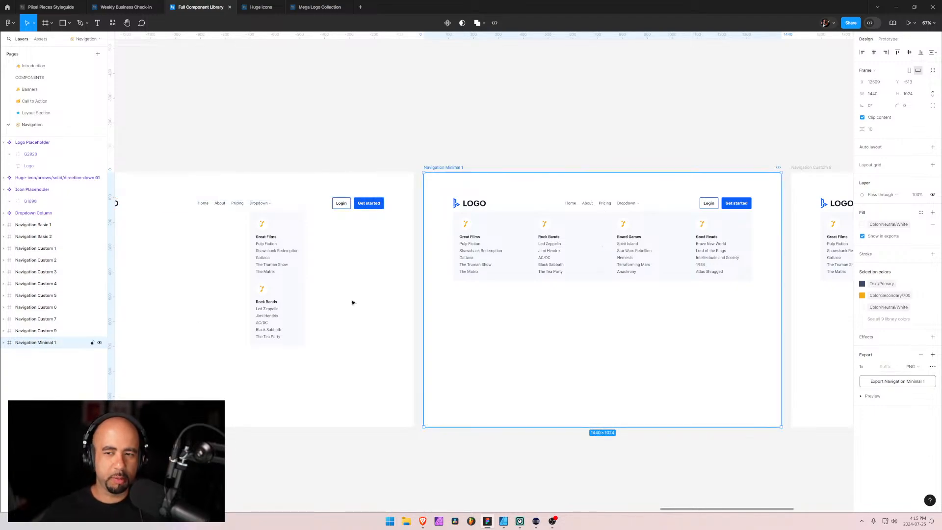
pyautogui.click(37, 330)
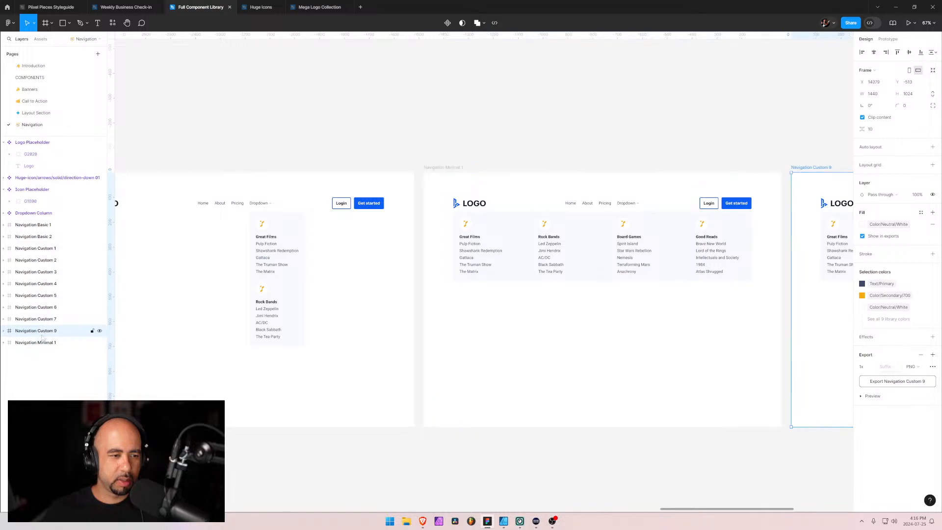
pyautogui.click(41, 343)
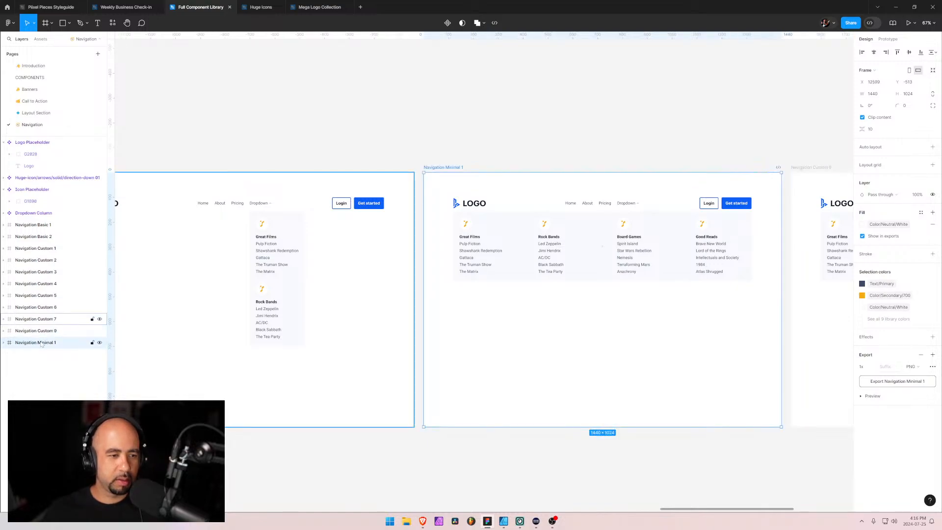
pyautogui.hotkey('ctrl', 'z')
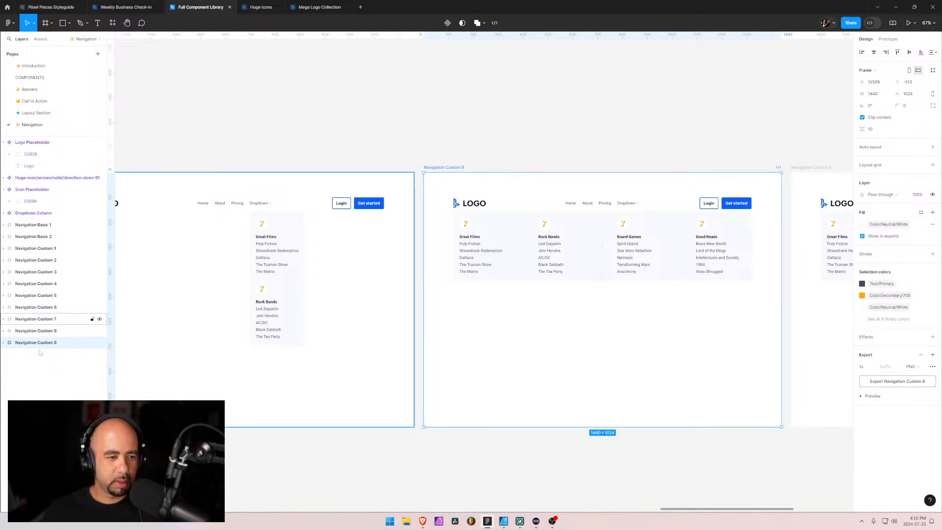
pyautogui.hotkey('ctrl', 'z')
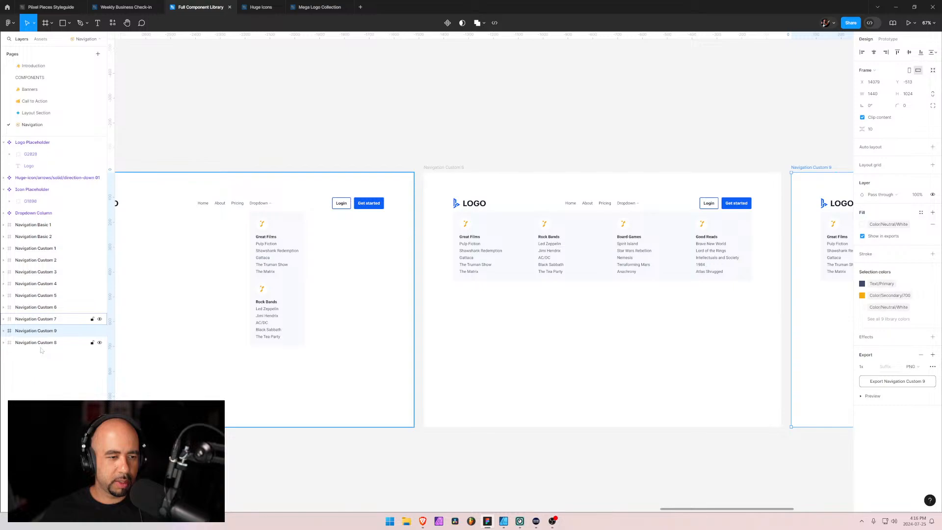
pyautogui.hotkey('ctrl', 'z')
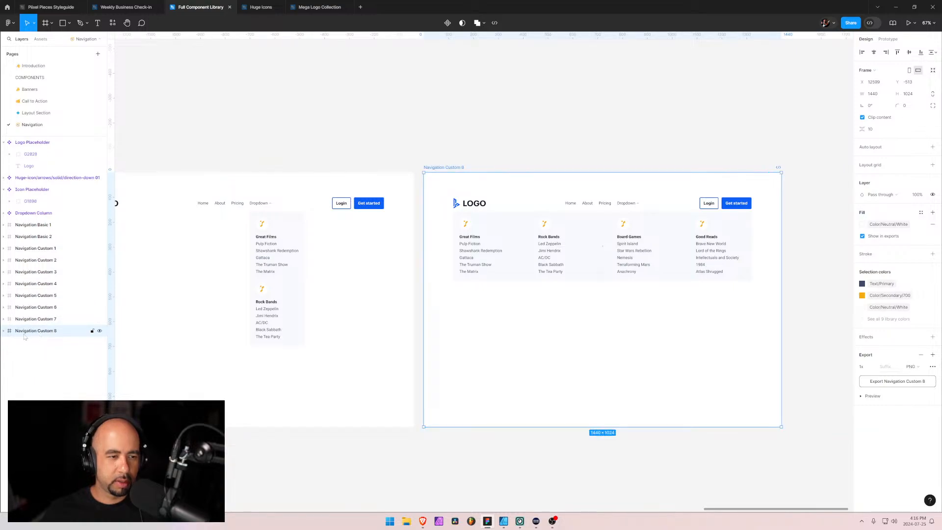
# Duplicate the Navigation Custom 8 frame, place the copy after it in the layer order, and rename it Navigation Minimal 1
pyautogui.hotkey('ctrl', 'd')
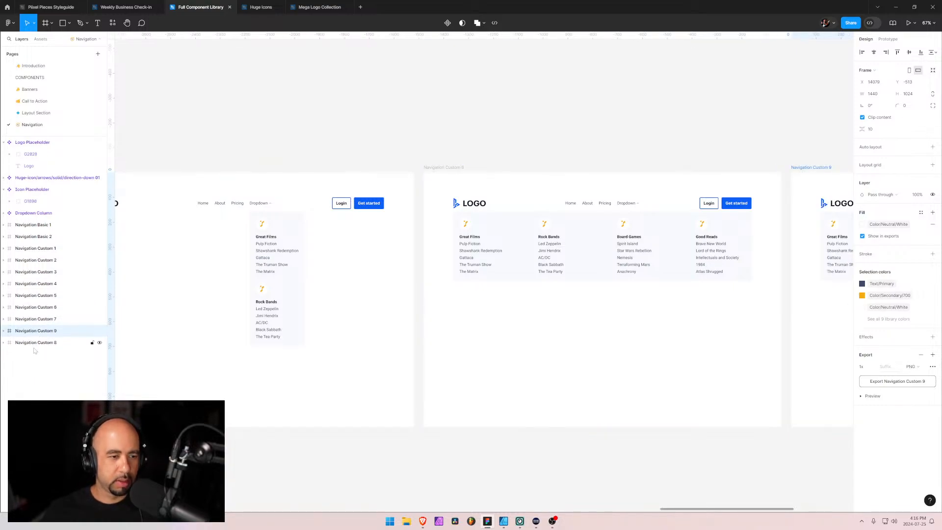
pyautogui.moveTo(36, 335); pyautogui.dragTo(42, 346)
pyautogui.doubleClick(42, 343)
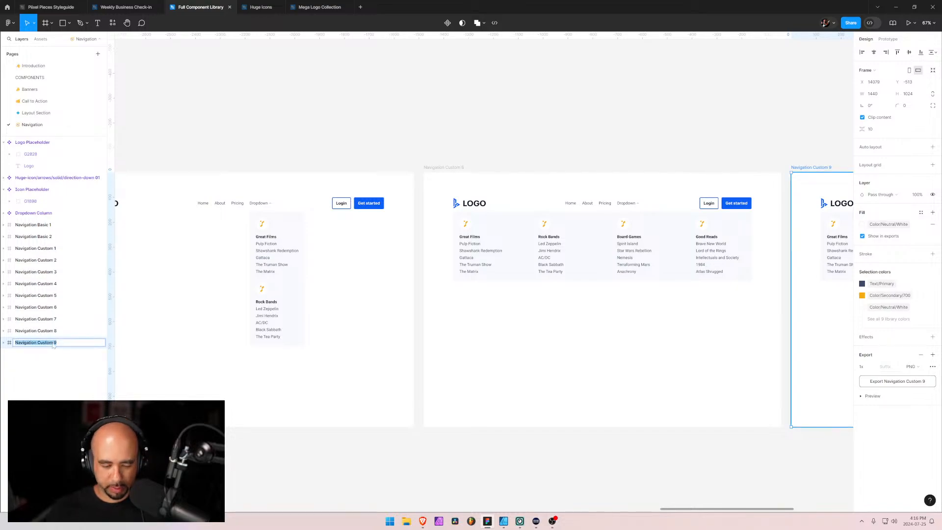
pyautogui.write('Navigation M')
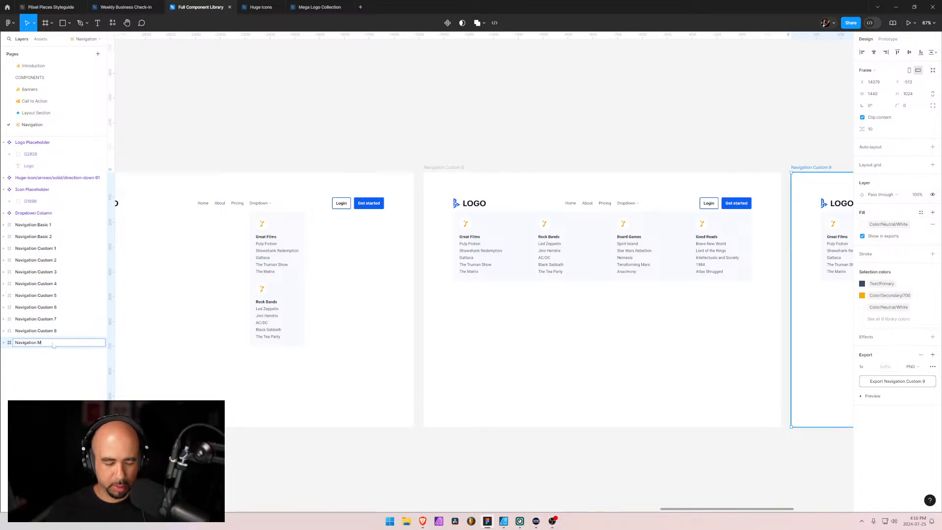
pyautogui.write('inimal 1')
pyautogui.press('Return')
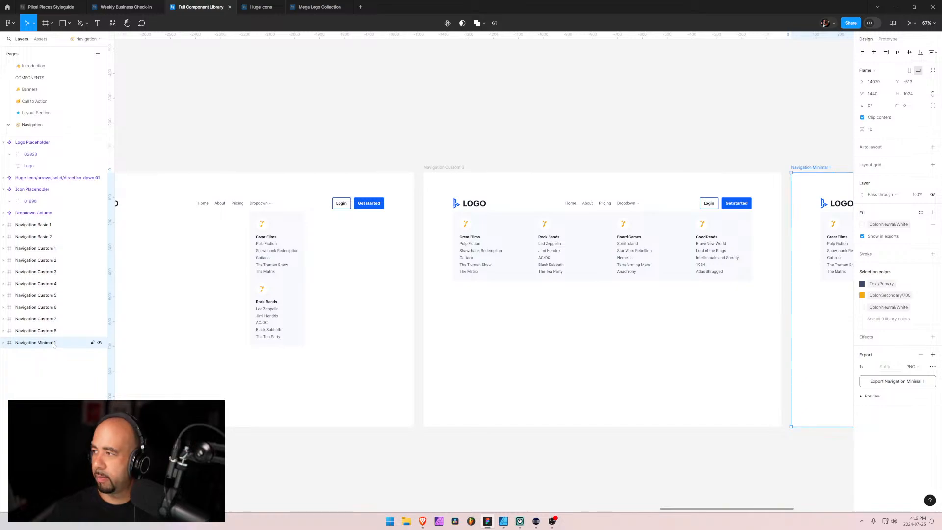
pyautogui.press('Escape')
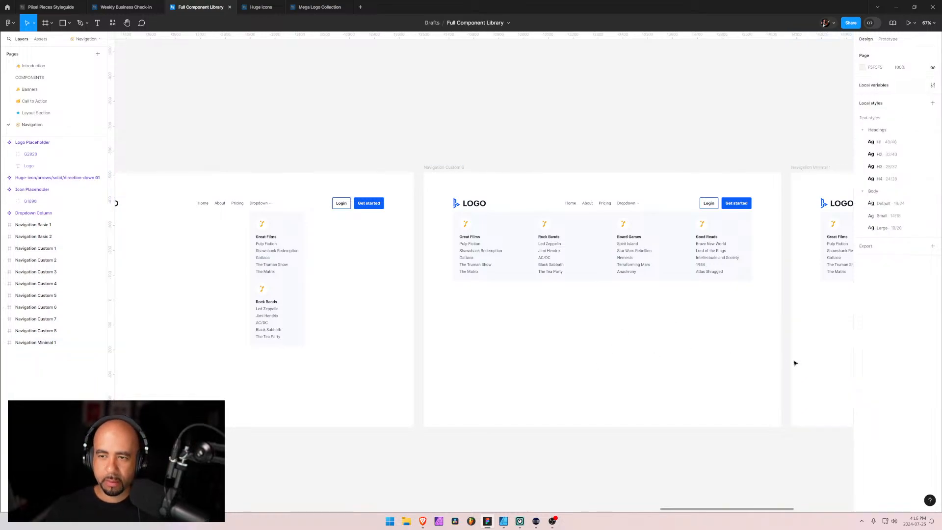
# Delete the button group and the four-column dropdown from the Navigation Minimal 1 frame
pyautogui.moveTo(795, 361); pyautogui.dragTo(308, 360)
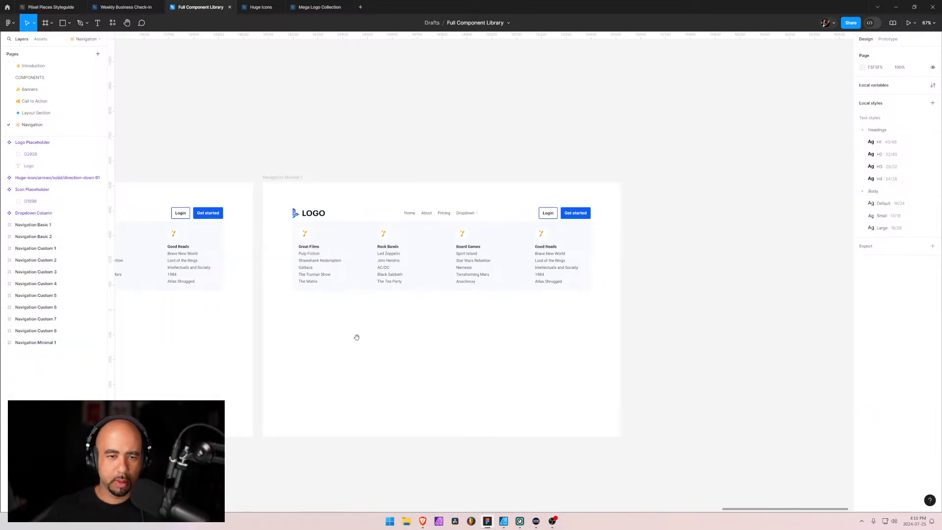
pyautogui.scroll(5, 427, 240)
pyautogui.scroll(1, 411, 238)
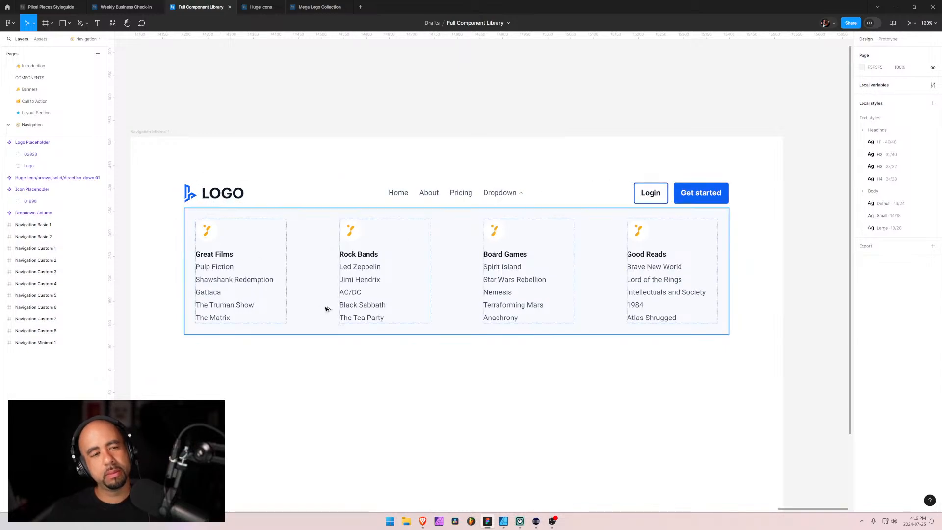
pyautogui.scroll(-5, 324, 304)
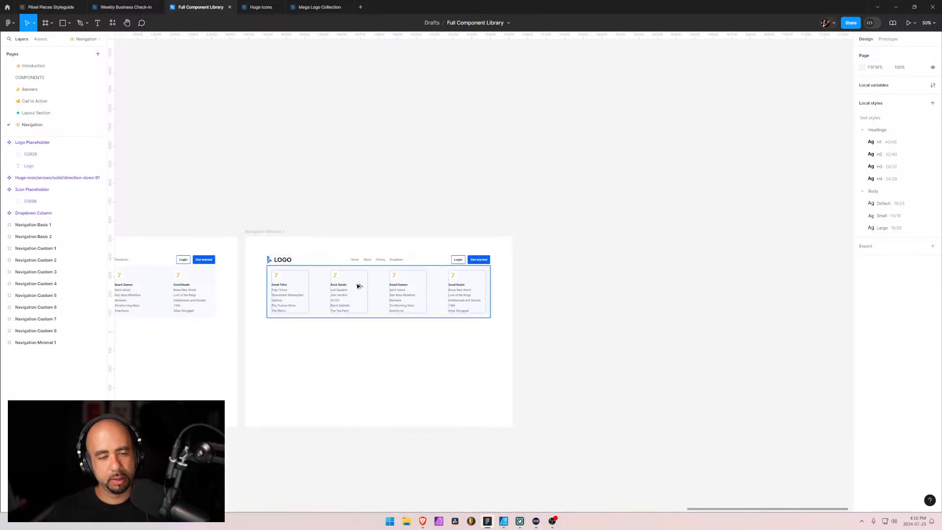
pyautogui.scroll(5, 358, 284)
pyautogui.click(369, 237)
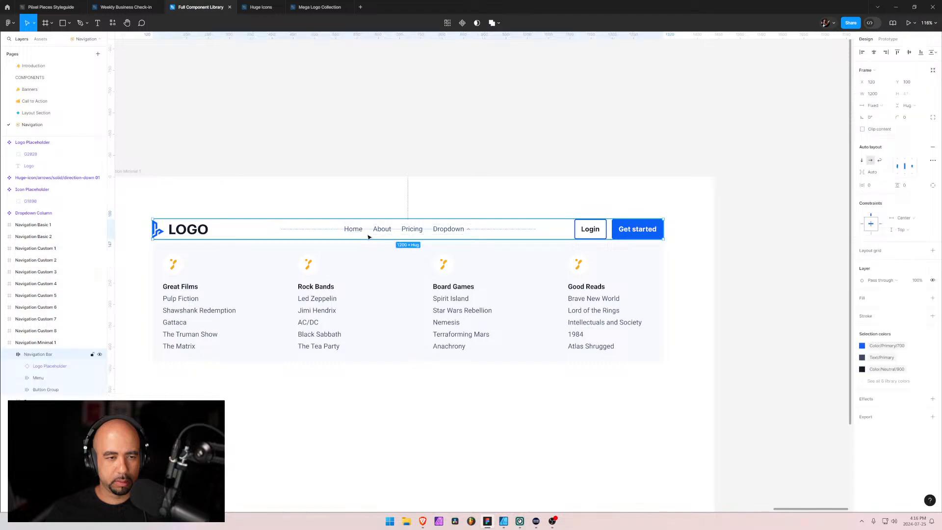
pyautogui.click(34, 392)
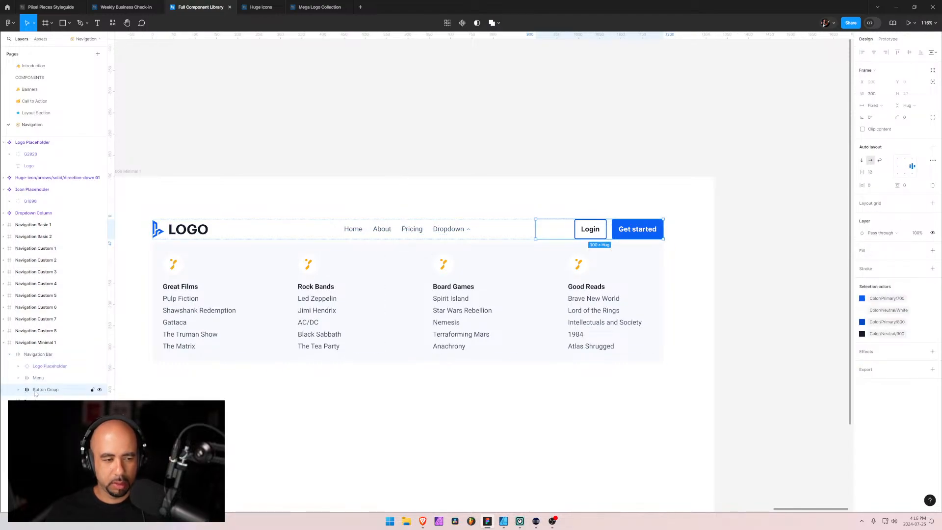
pyautogui.press('Delete')
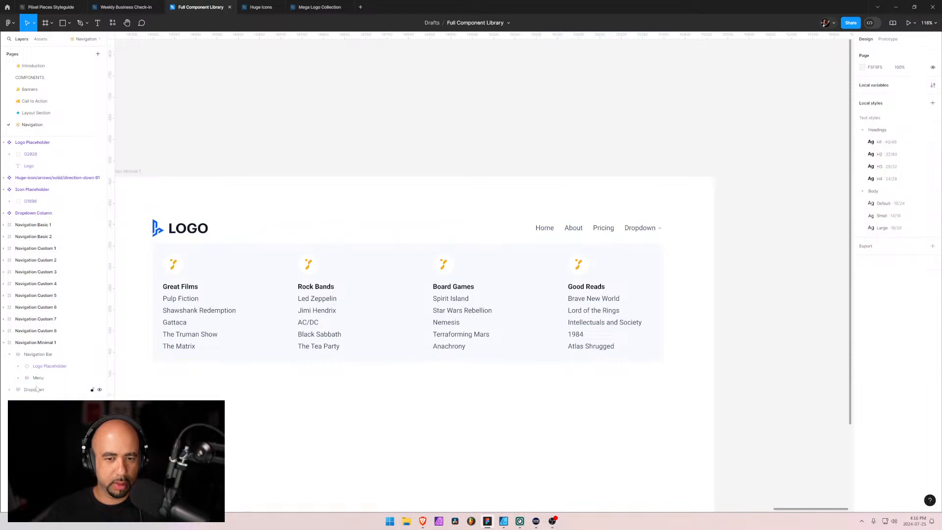
pyautogui.click(20, 390)
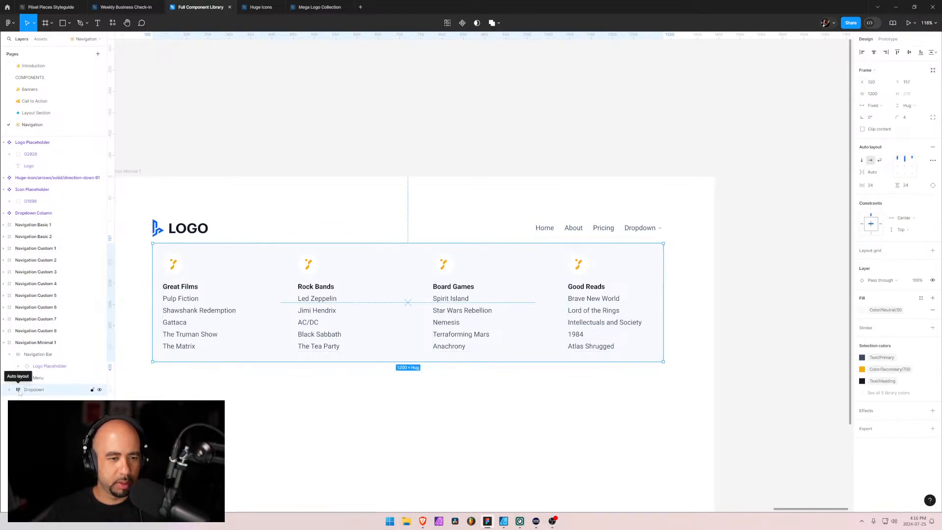
pyautogui.press('Delete')
# Move the logo placeholder and the menu out of the navigation bar, directly into the Navigation Minimal 1 frame
pyautogui.doubleClick(541, 229)
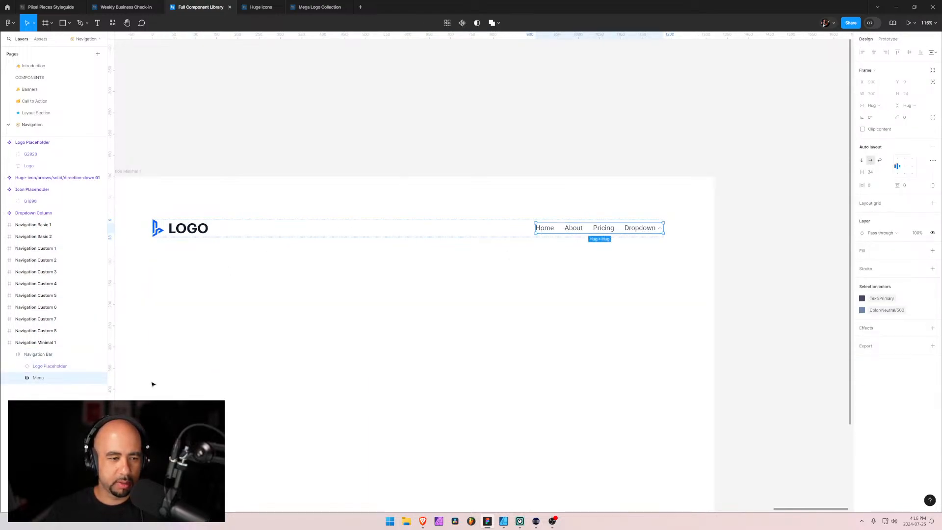
pyautogui.click(42, 368)
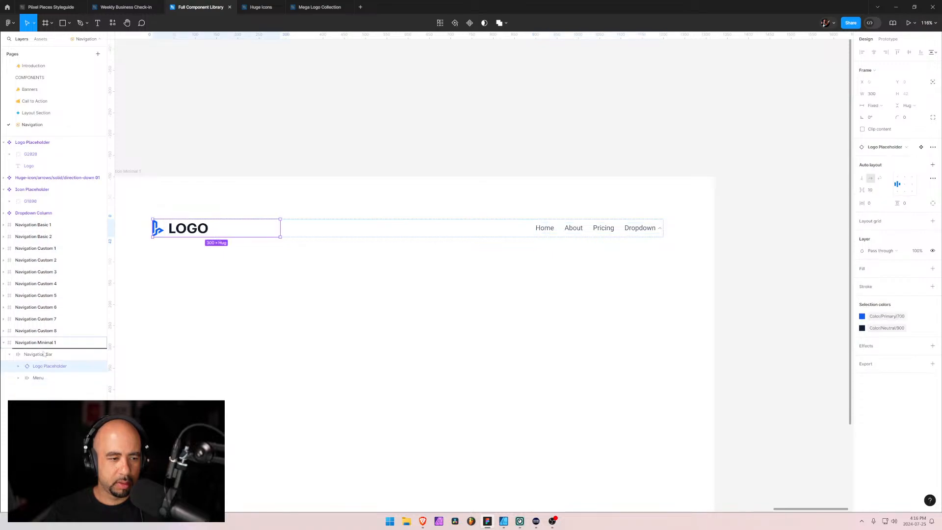
pyautogui.moveTo(43, 354); pyautogui.dragTo(31, 370)
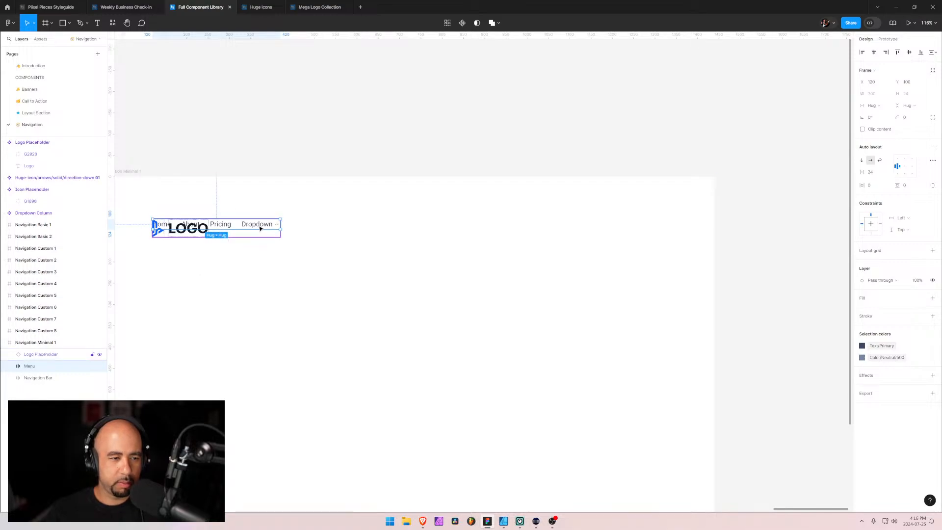
# Move the menu away from the logo towards the middle of the Navigation Minimal 1 frame and delete the arrow icon beside Dropdown
pyautogui.moveTo(260, 228); pyautogui.dragTo(463, 338)
pyautogui.doubleClick(472, 341)
pyautogui.doubleClick(479, 338)
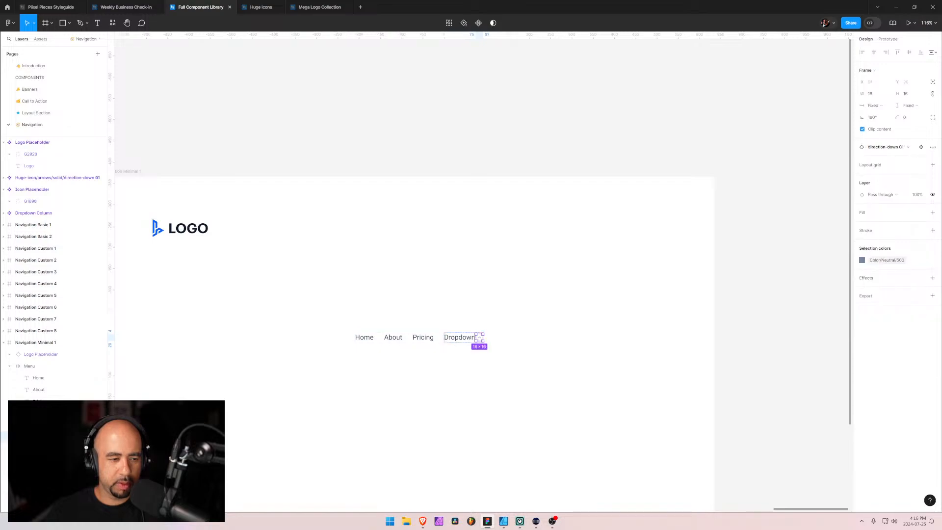
pyautogui.press('Delete')
# Check the Navigation Minimal 1 menu items on the Piixel Pieces website and change the Dropdown item's text to Services in Figma
pyautogui.click(459, 338)
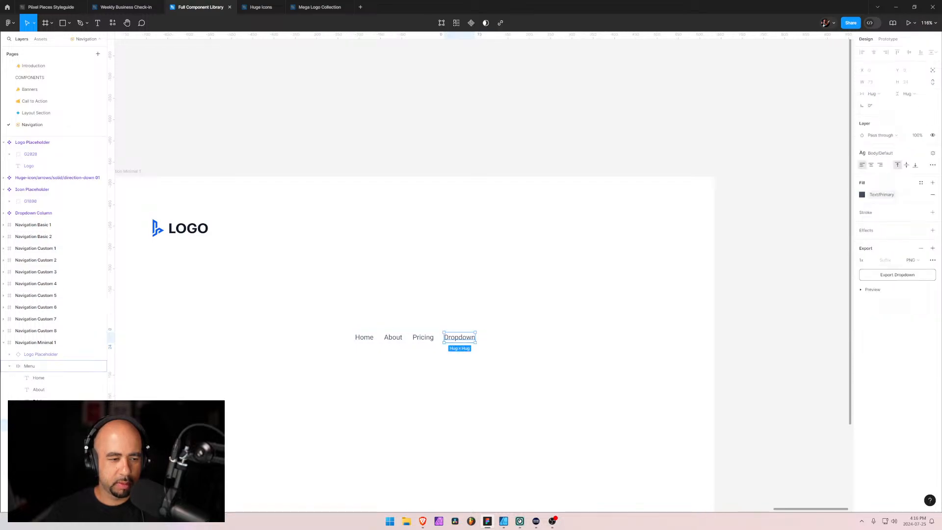
pyautogui.press('Escape')
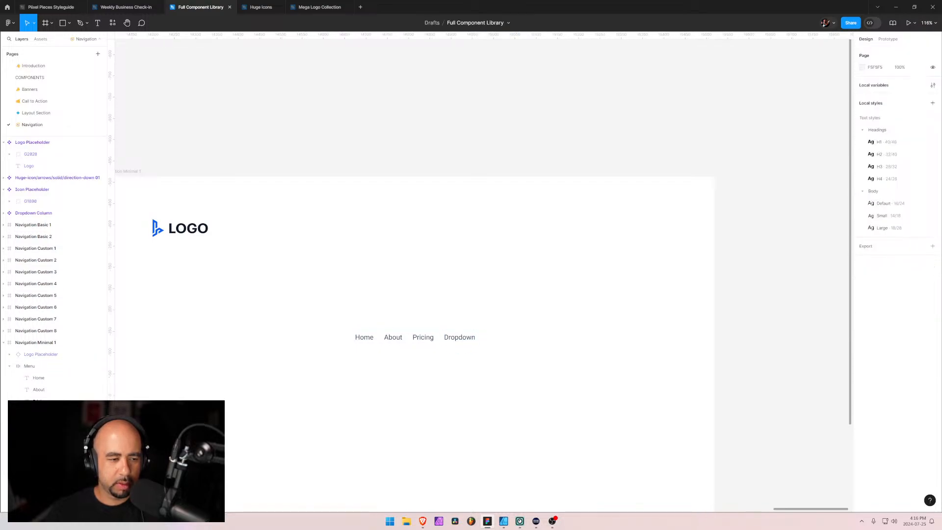
pyautogui.hotkey('alt', 'Tab')
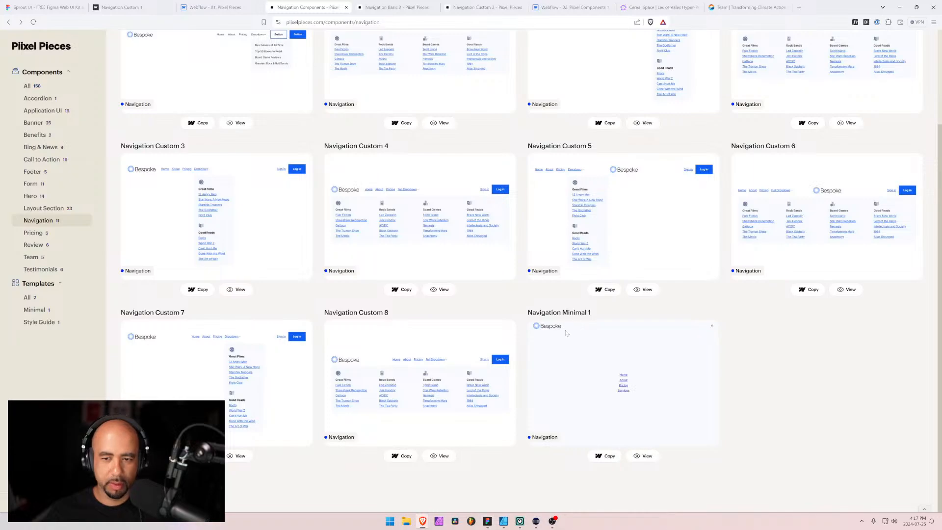
pyautogui.hotkey('alt', 'Tab')
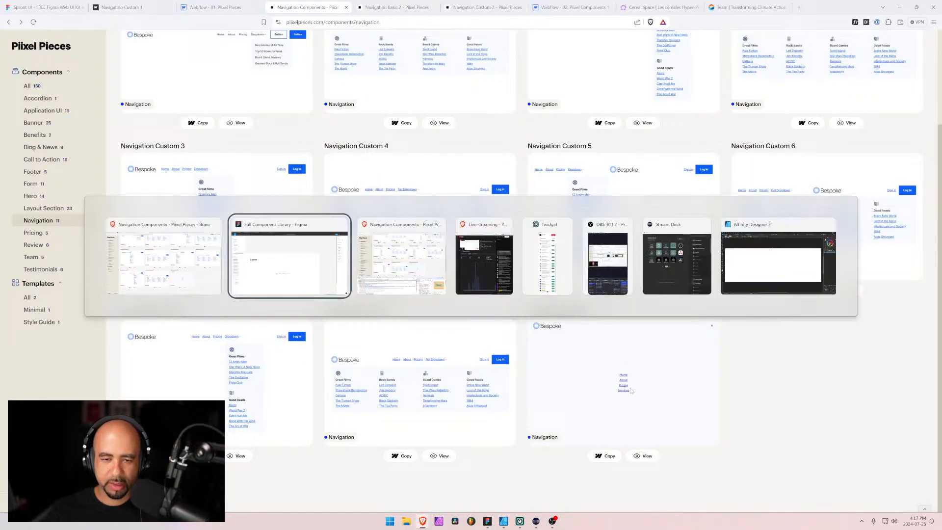
pyautogui.click(462, 341)
pyautogui.doubleClick(462, 341)
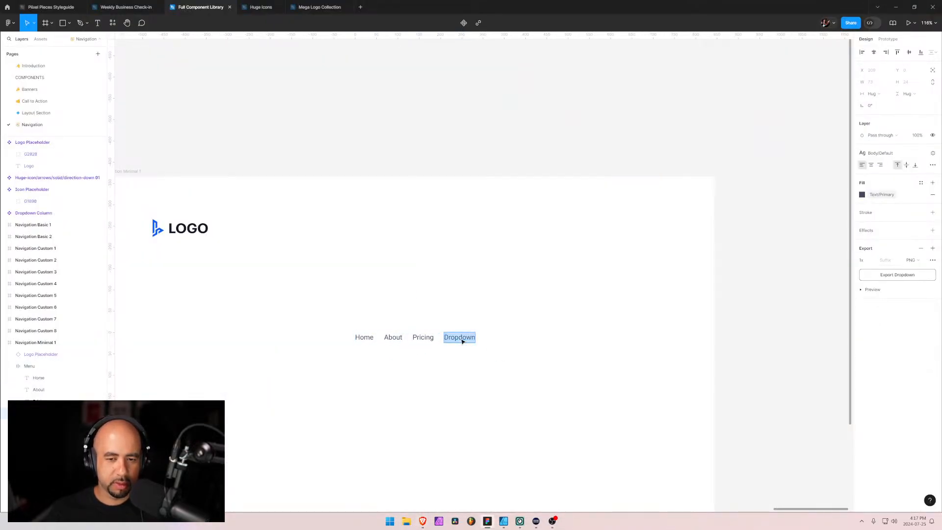
pyautogui.write('Serv')
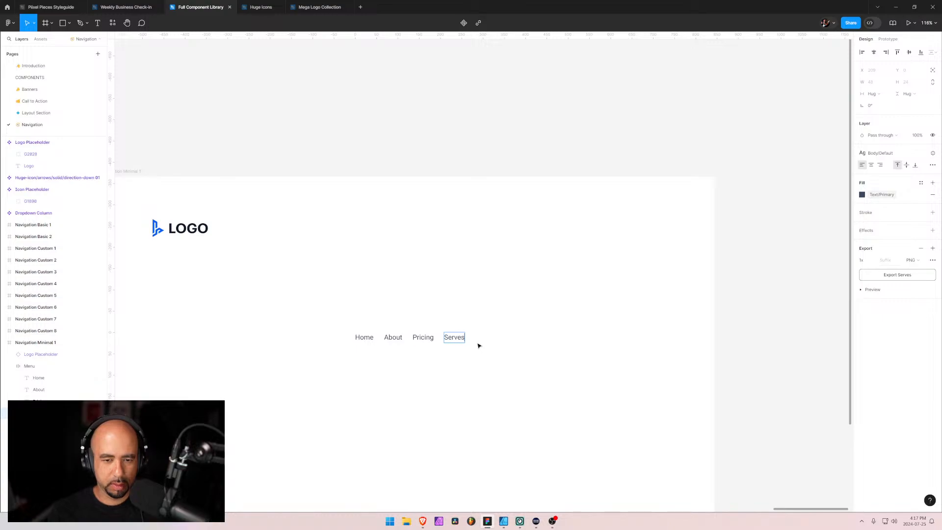
pyautogui.write('ices')
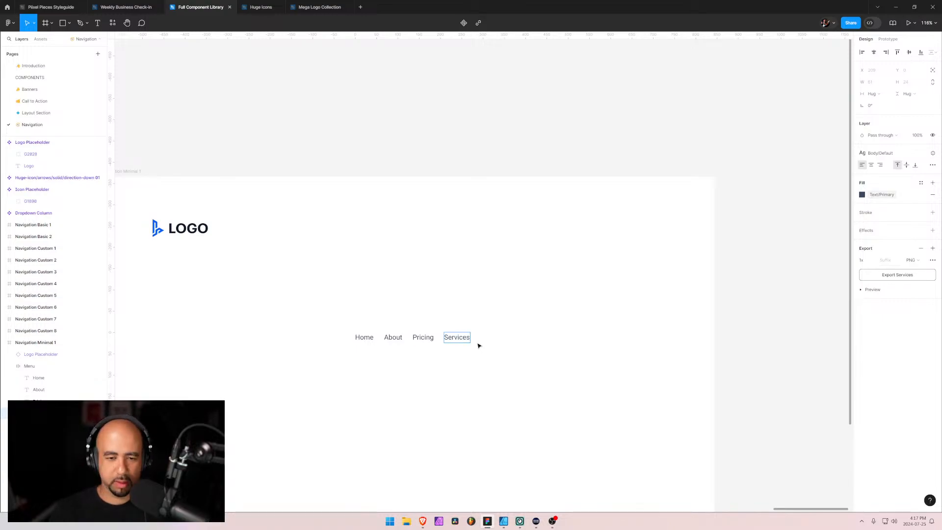
# Change the menu's auto layout to vertical with centered items and a gap of 4
pyautogui.click(26, 369)
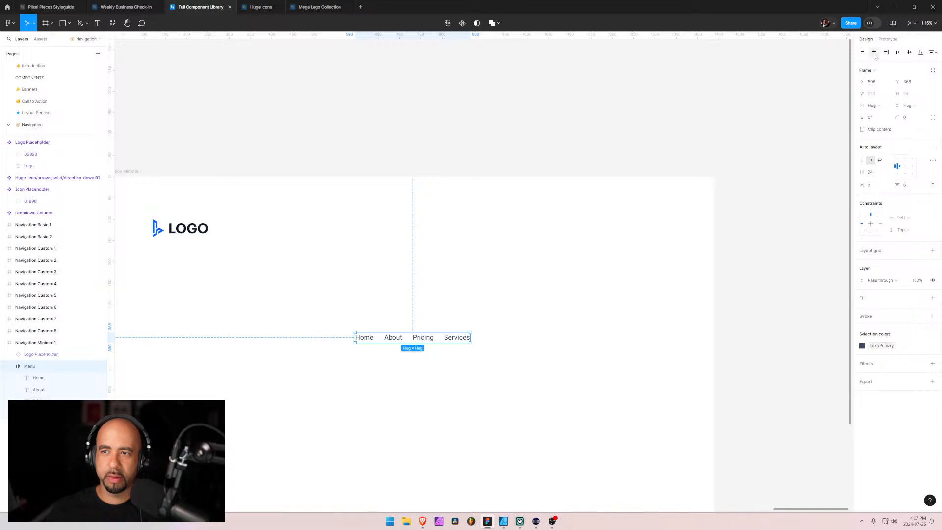
pyautogui.click(862, 160)
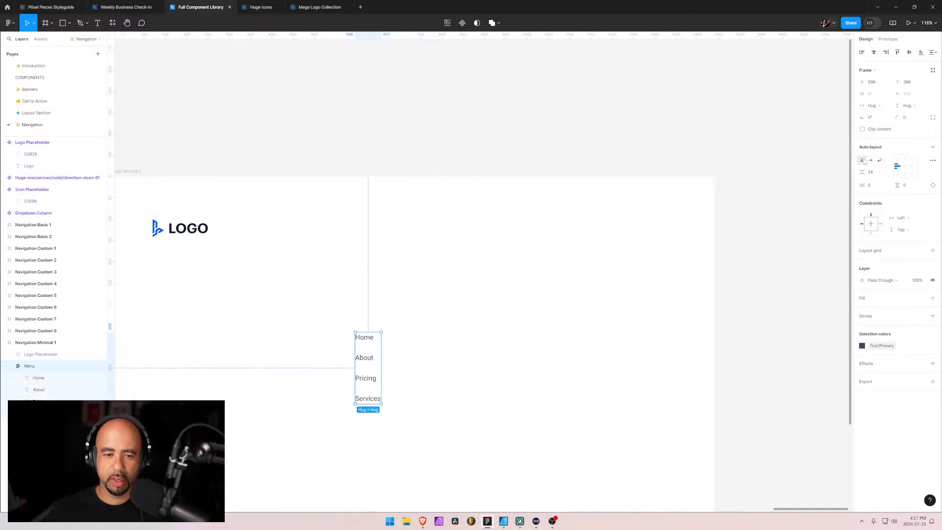
pyautogui.click(905, 167)
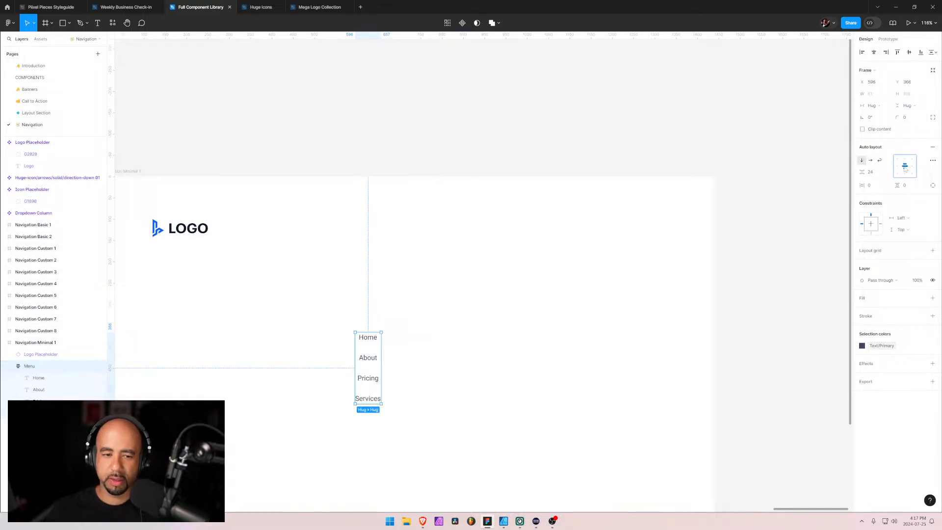
pyautogui.click(878, 172)
pyautogui.press('Return')
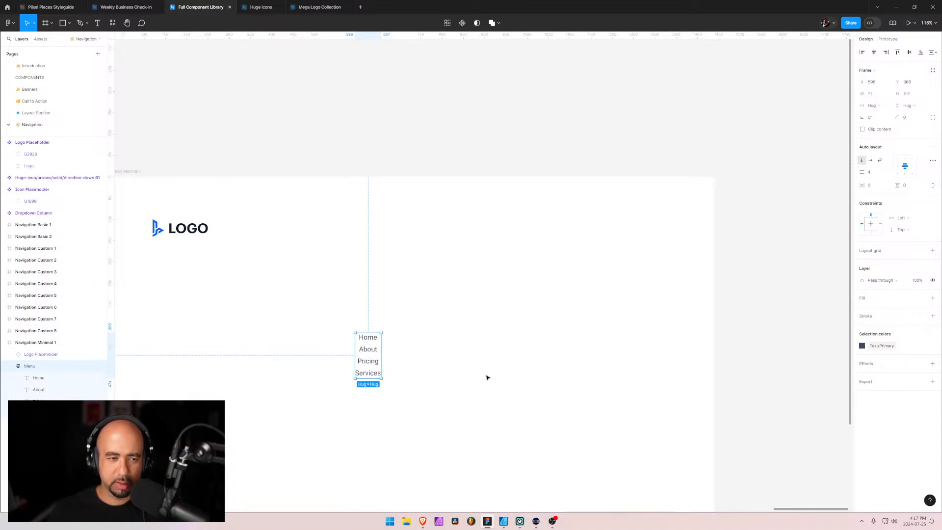
# Center the menu horizontally and vertically within the Navigation Minimal 1 frame
pyautogui.click(874, 52)
pyautogui.click(909, 52)
pyautogui.scroll(-3, 526, 292)
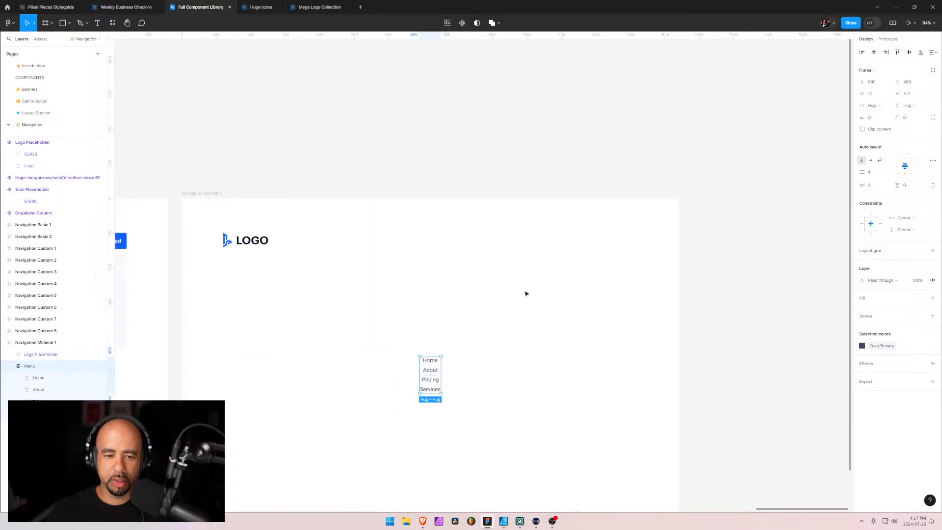
pyautogui.click(395, 306)
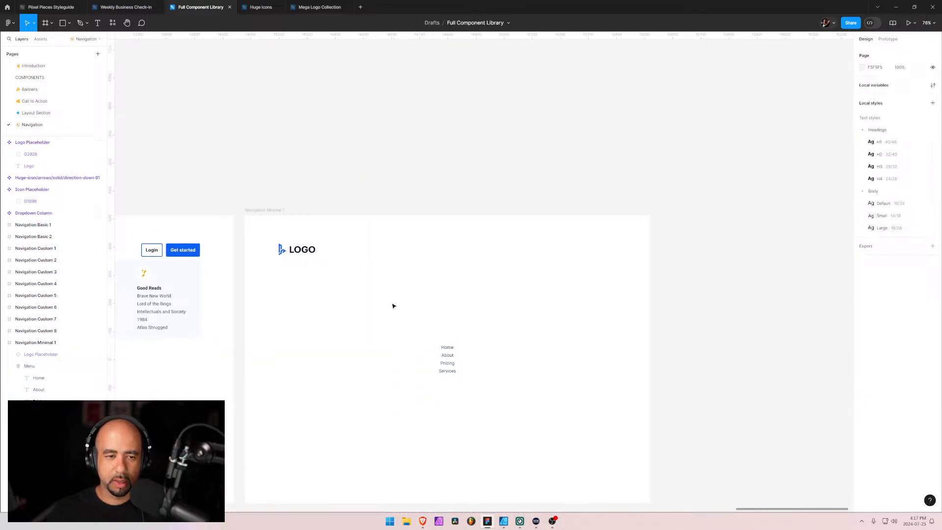
pyautogui.moveTo(416, 311); pyautogui.dragTo(456, 198)
pyautogui.click(359, 138)
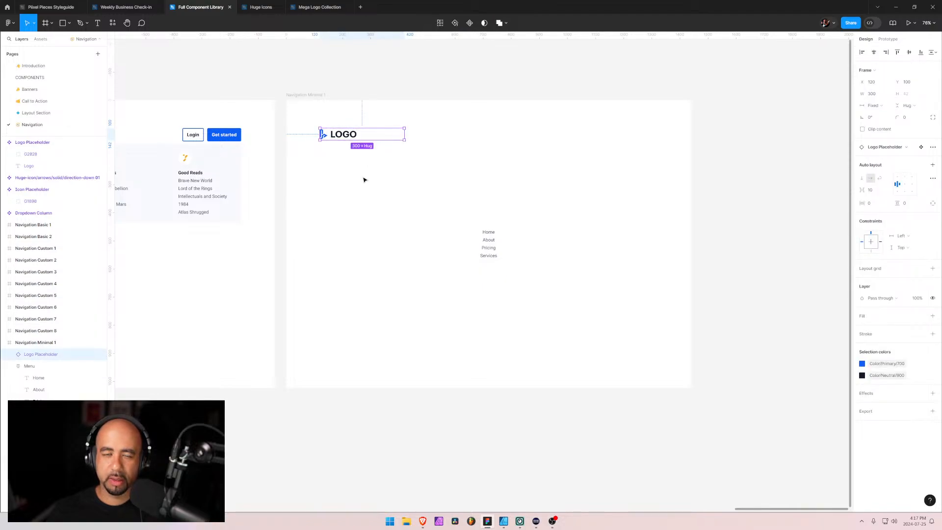
pyautogui.click(338, 229)
pyautogui.moveTo(288, 233); pyautogui.dragTo(341, 279)
pyautogui.moveTo(553, 223); pyautogui.dragTo(454, 235)
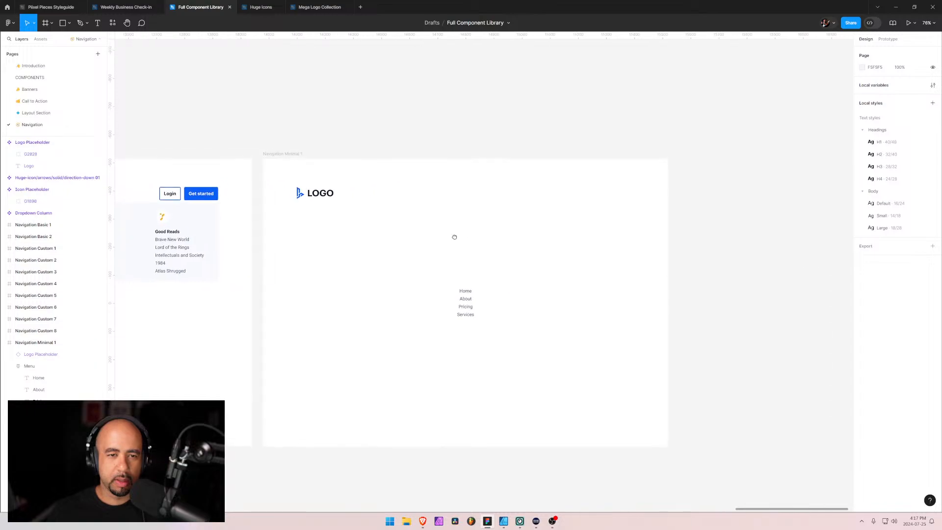
pyautogui.click(369, 195)
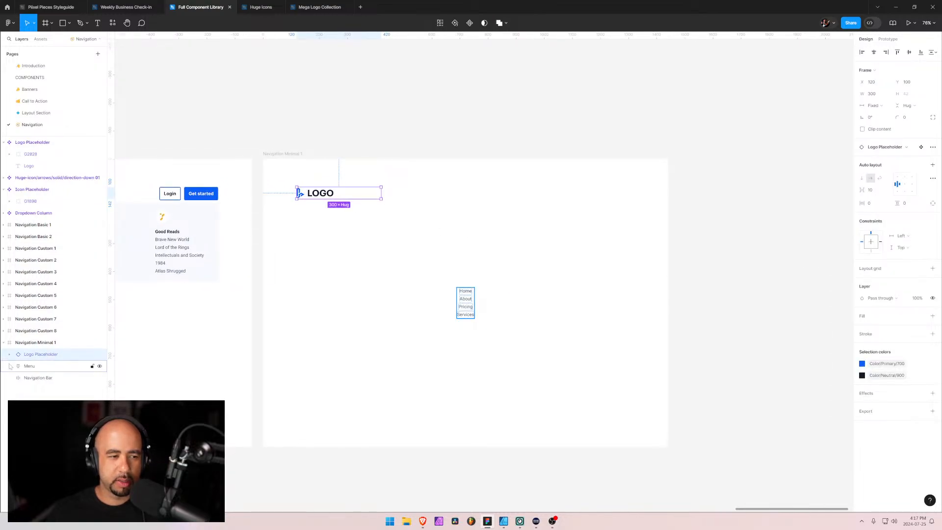
pyautogui.click(3, 331)
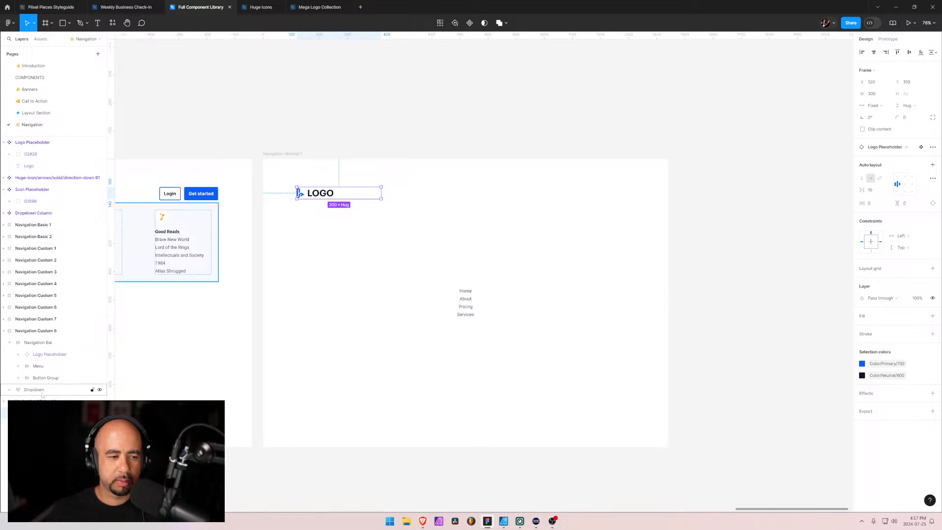
pyautogui.click(544, 245)
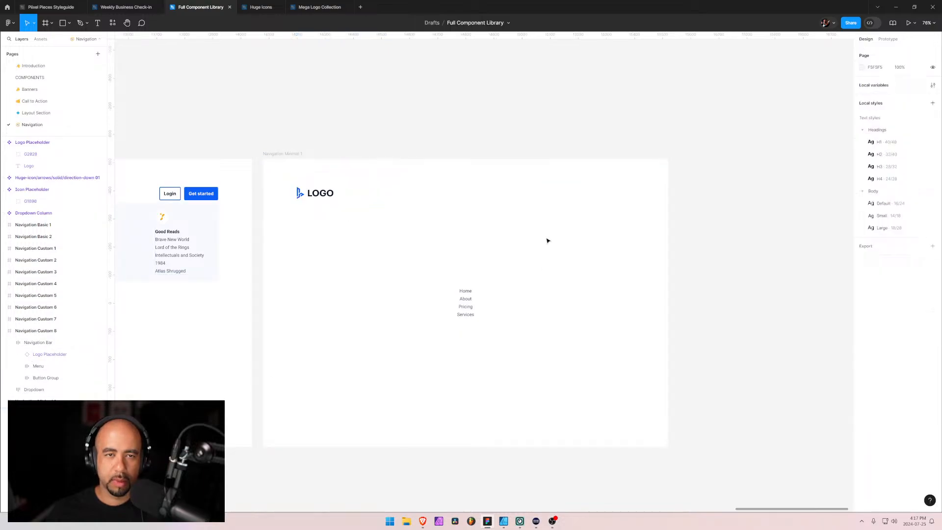
# Switch to the Huge Icons file, find the Interface (Outline) set and copy its plain X-shaped remove icon
pyautogui.moveTo(324, 7)
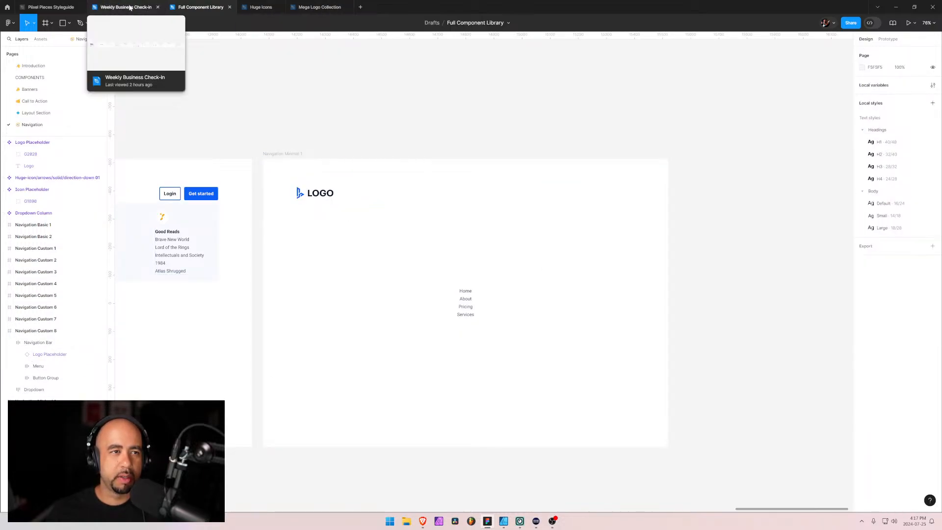
pyautogui.click(260, 7)
pyautogui.scroll(5, 28, 138)
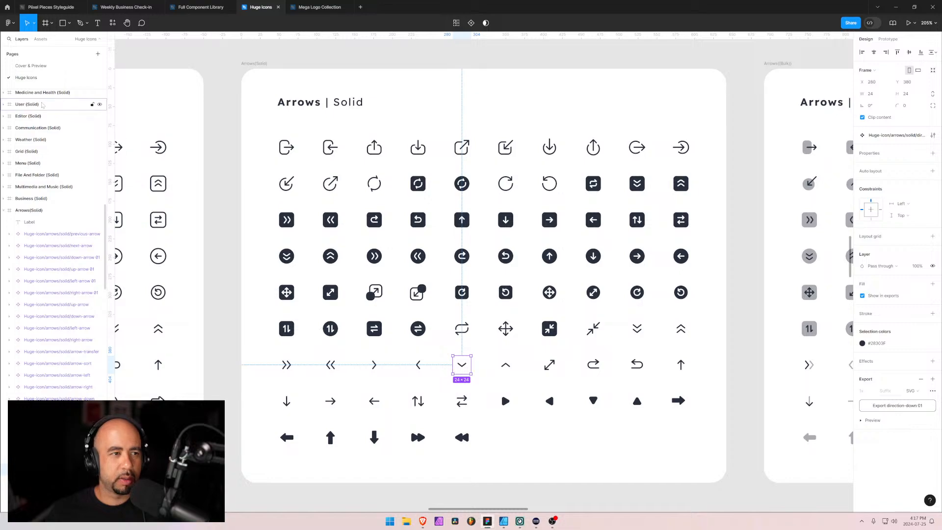
pyautogui.scroll(6, 28, 139)
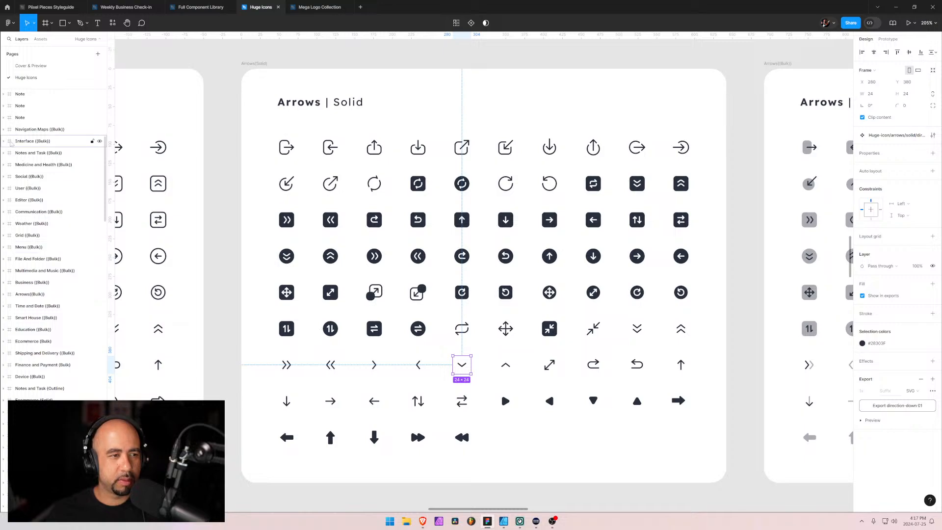
pyautogui.doubleClick(10, 142)
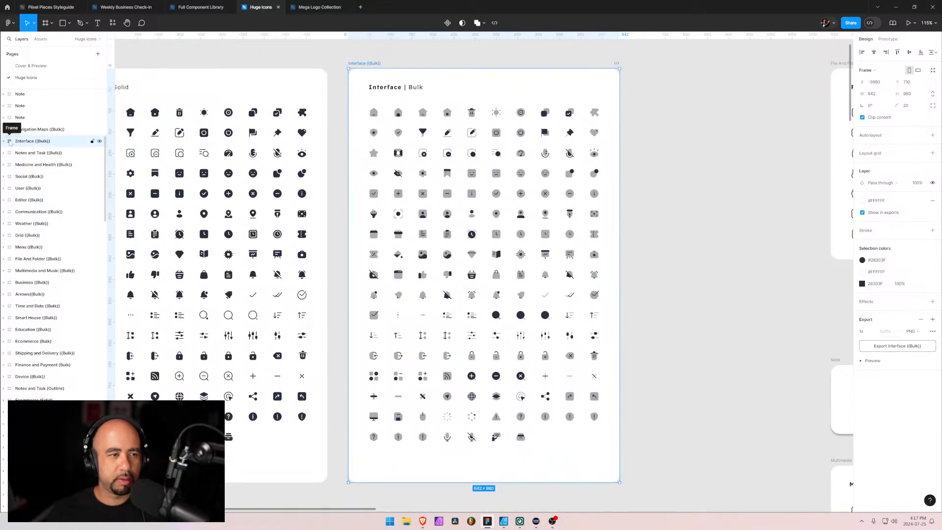
pyautogui.scroll(-10, 35, 202)
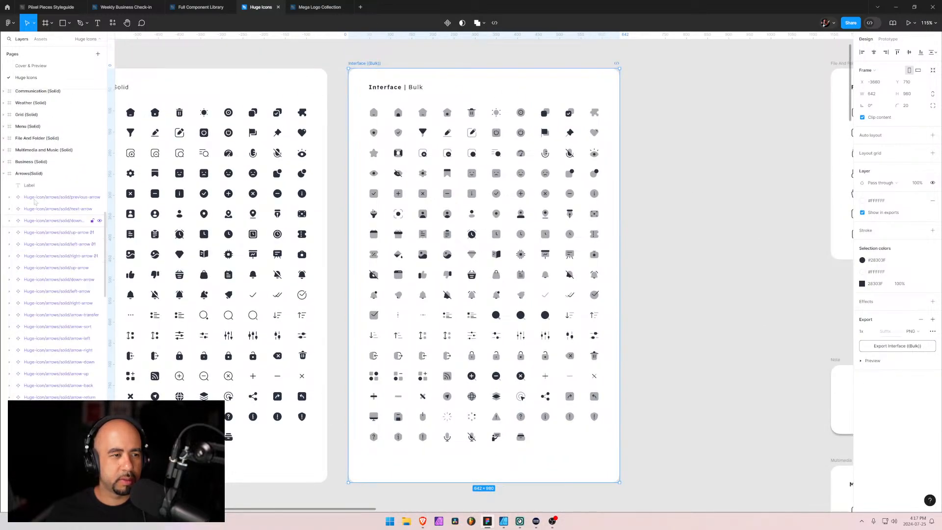
pyautogui.click(4, 173)
pyautogui.scroll(-1, 74, 262)
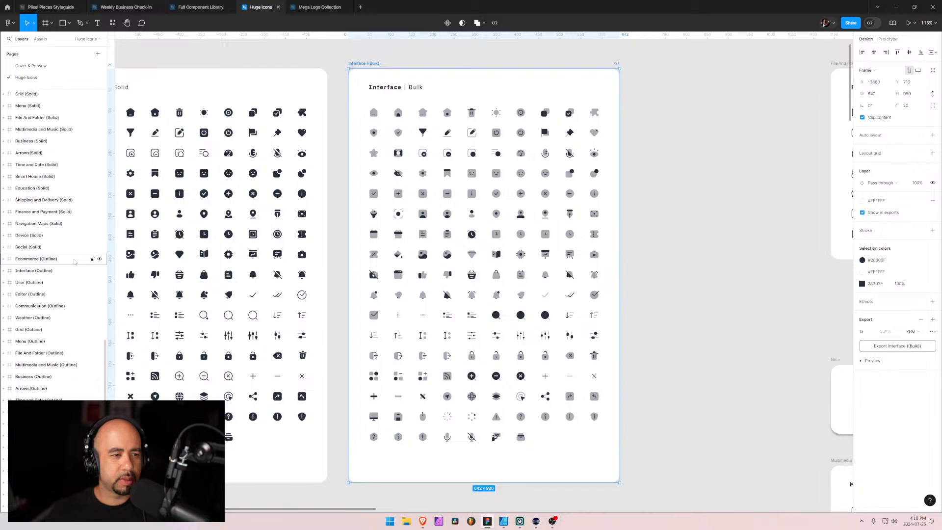
pyautogui.click(22, 271)
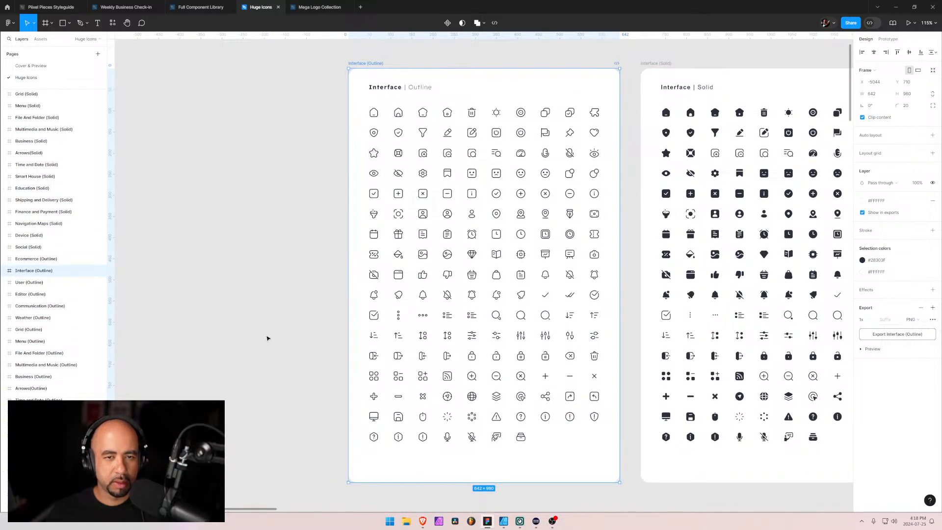
pyautogui.click(593, 377)
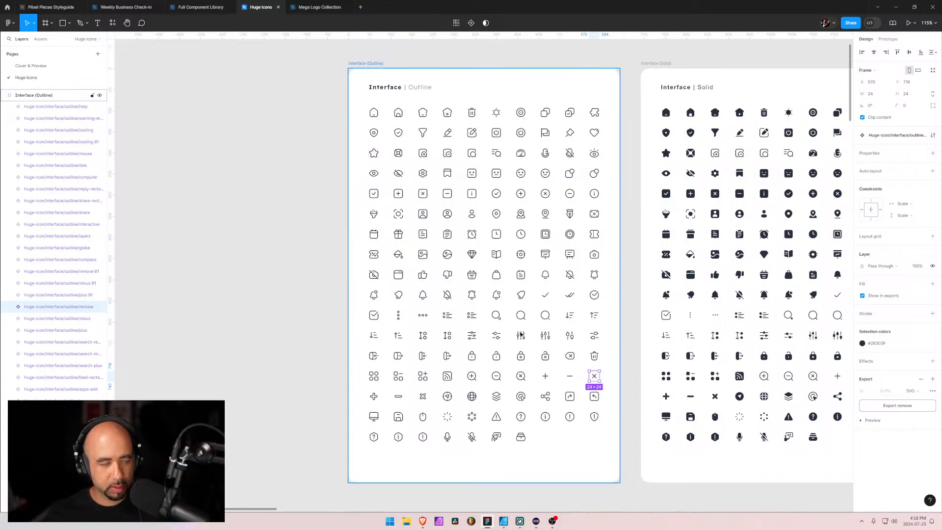
# Paste the remove icon component into the Full Component Library file and place an instance level with the logo near Navigation Minimal 1's right edge
pyautogui.click(213, 7)
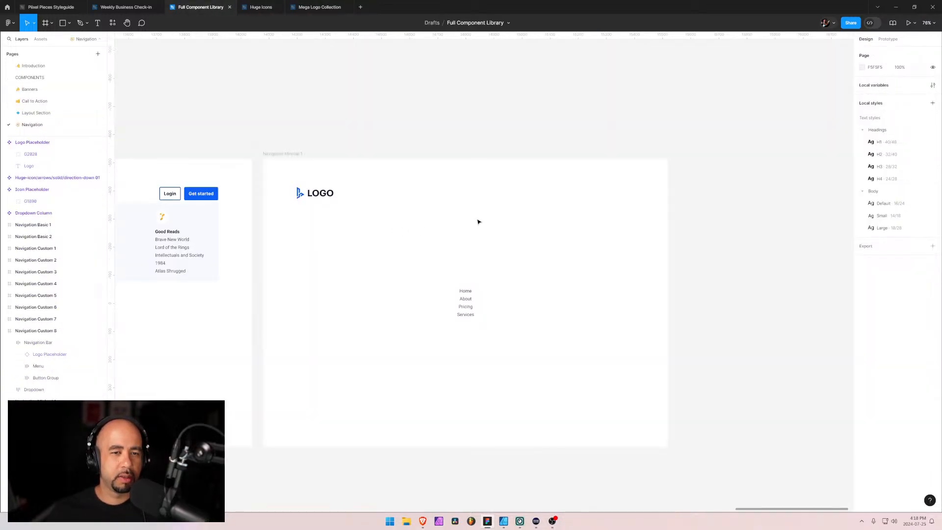
pyautogui.hotkey('ctrl', 'v')
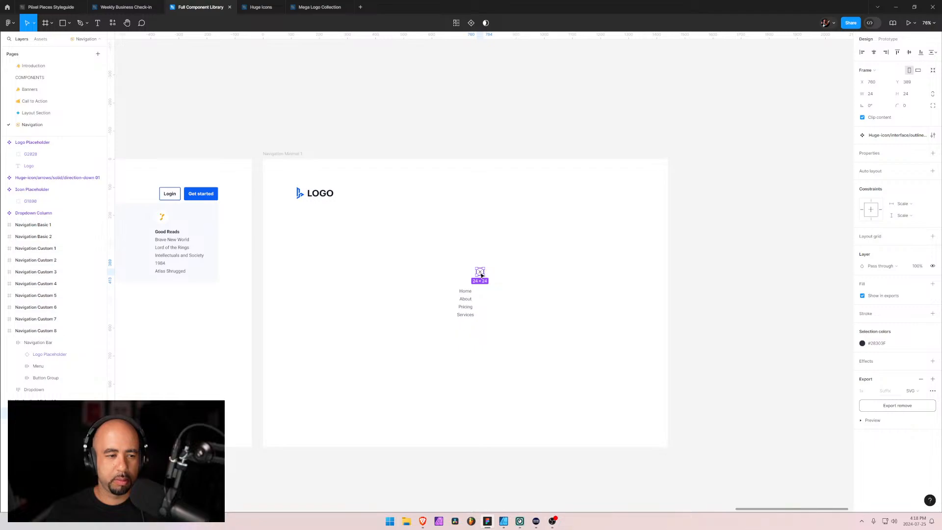
pyautogui.moveTo(480, 271); pyautogui.dragTo(621, 198)
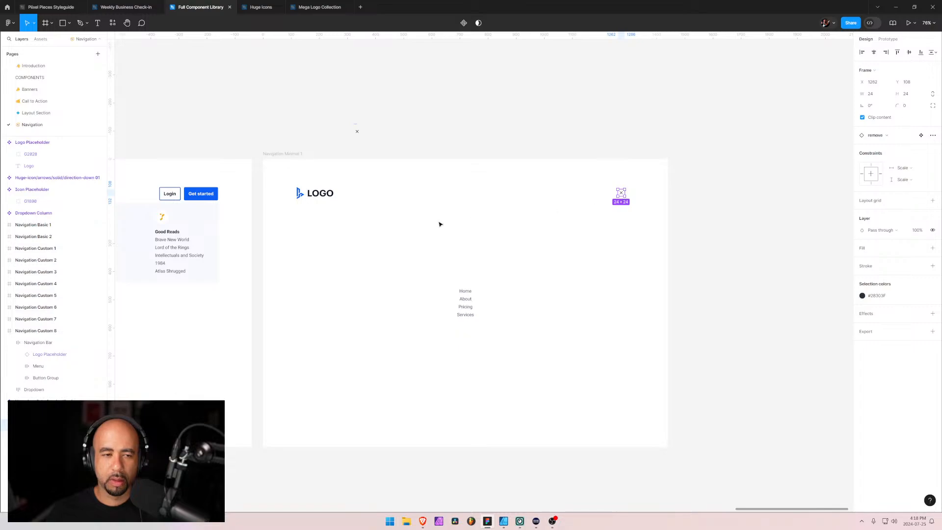
# Wrap the logo and the close icon in Navigation Minimal 1 in one horizontal auto layout row
pyautogui.click(322, 195)
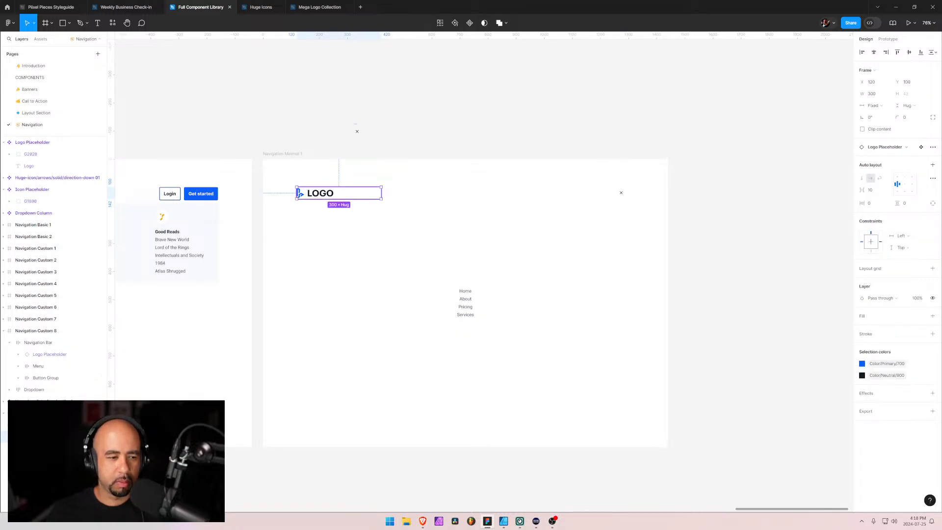
pyautogui.click(621, 193)
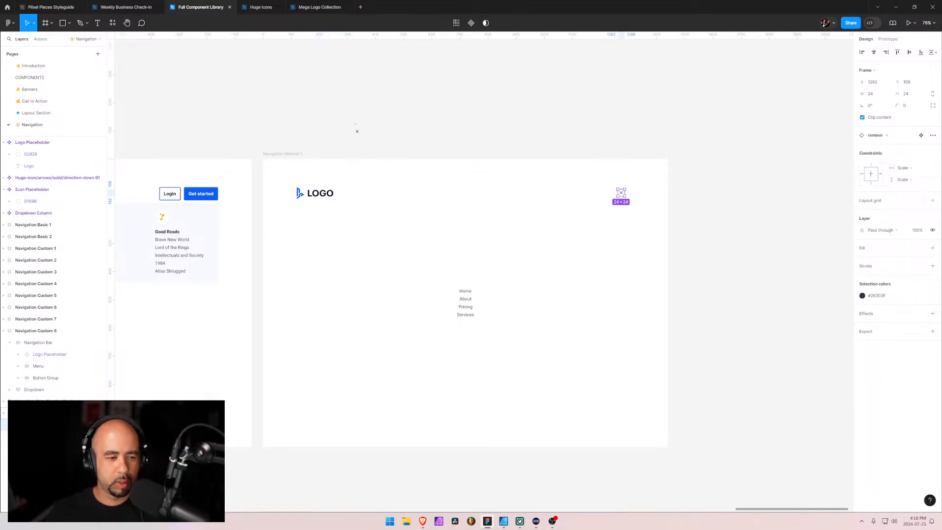
pyautogui.keyDown('shift'); pyautogui.click(322, 193); pyautogui.keyUp('shift')
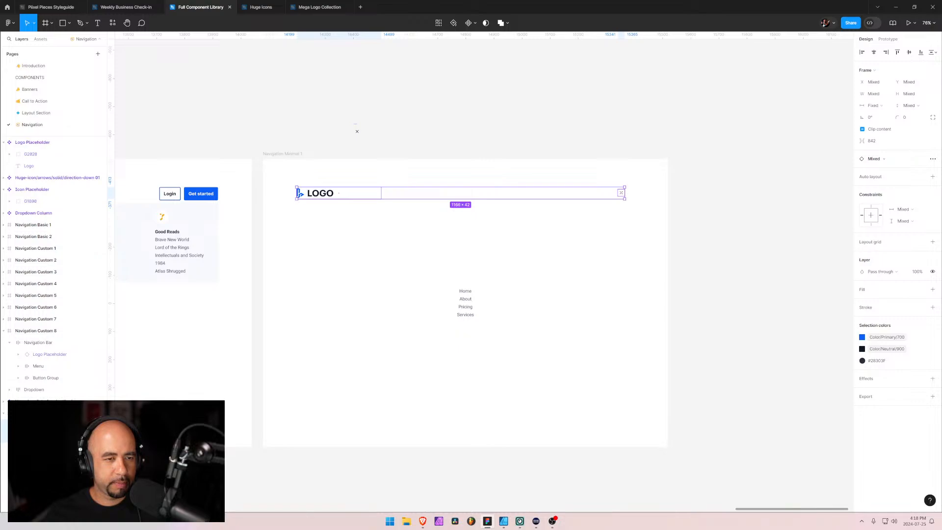
pyautogui.hotkey('shift', 'a')
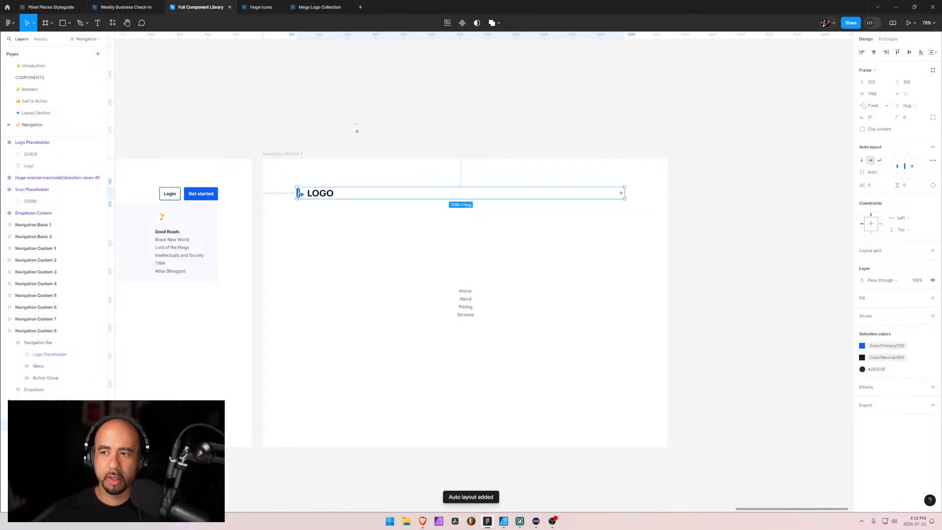
# Set the logo and close icon row's width to 1200 and center it horizontally in the frame
pyautogui.click(878, 95)
pyautogui.write('1200')
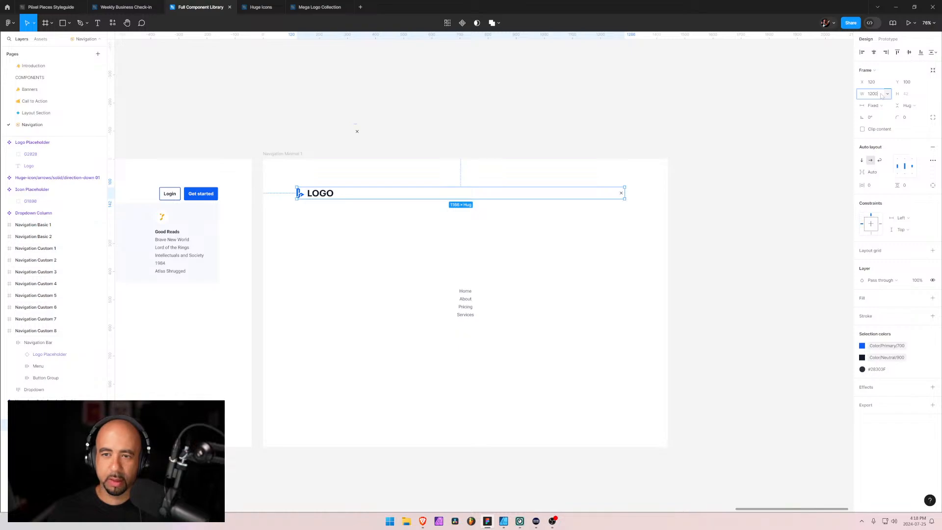
pyautogui.press('Return')
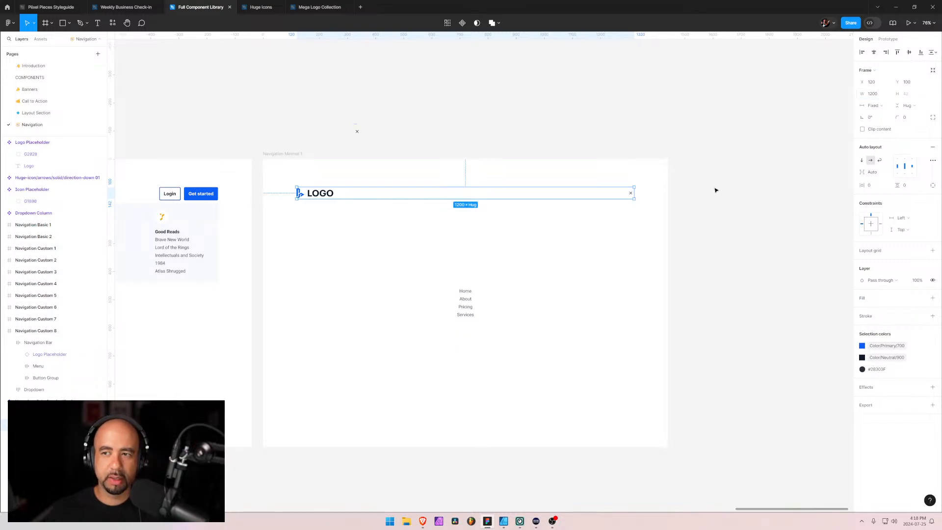
pyautogui.click(873, 52)
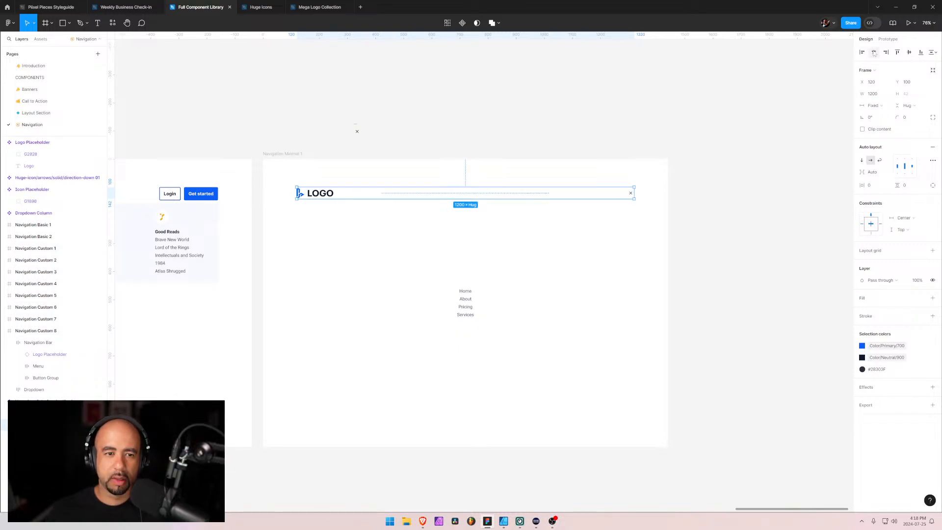
# Inspect the close icon's X vector and the empty space around it within its bounding frame
pyautogui.scroll(10, 633, 195)
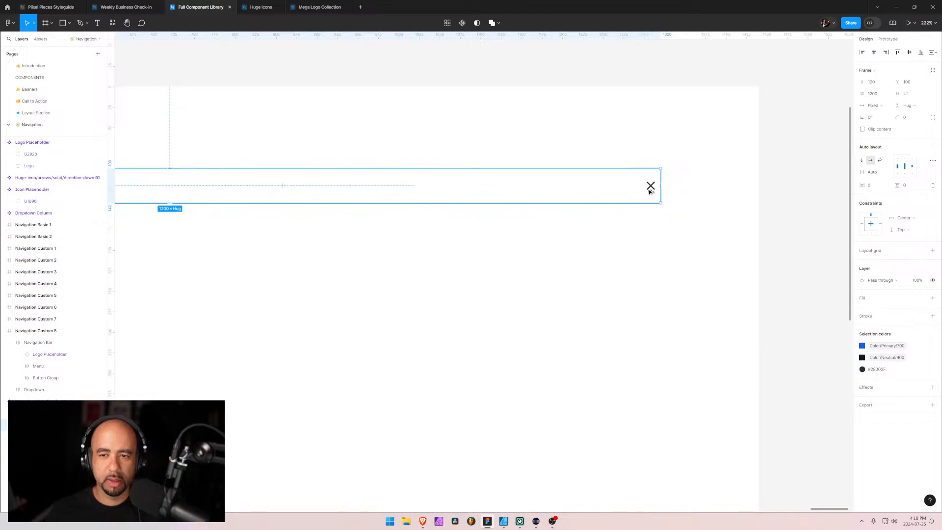
pyautogui.click(654, 184)
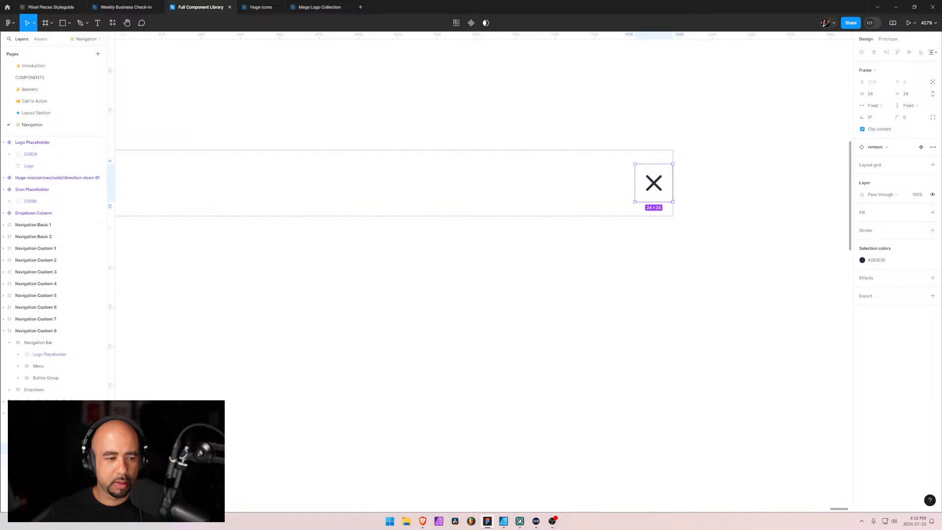
pyautogui.click(54, 460)
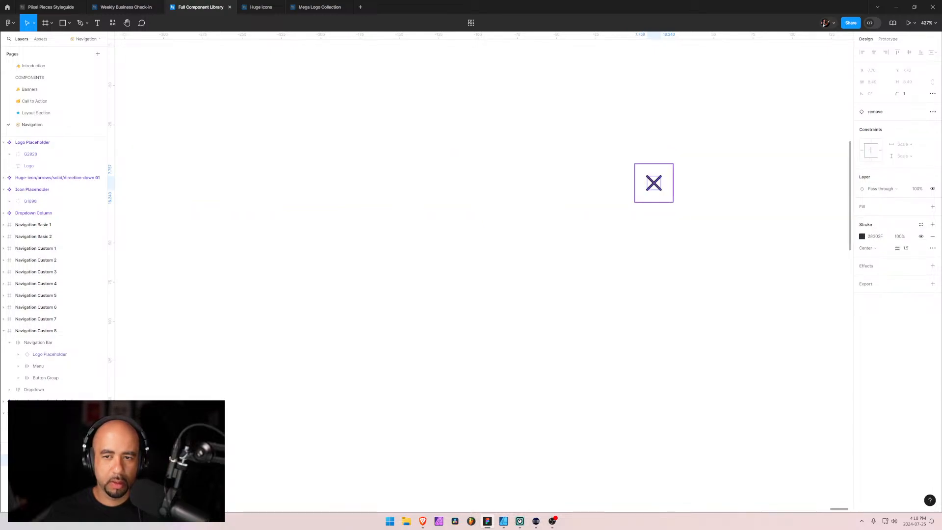
pyautogui.click(54, 448)
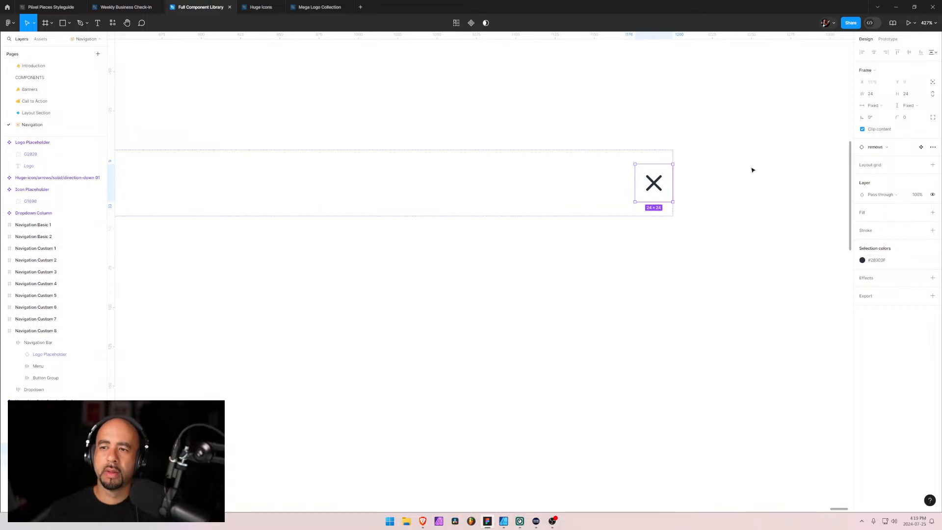
pyautogui.scroll(10, 668, 180)
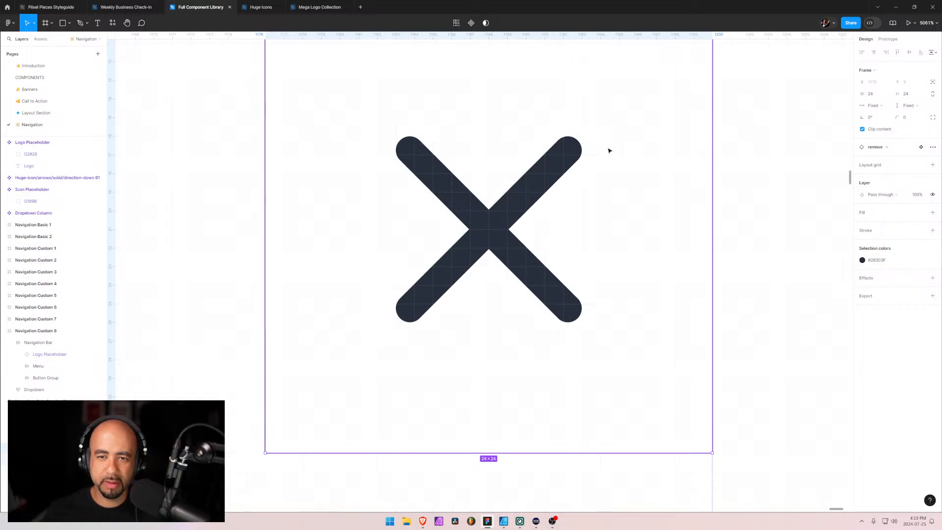
pyautogui.scroll(-12, 587, 199)
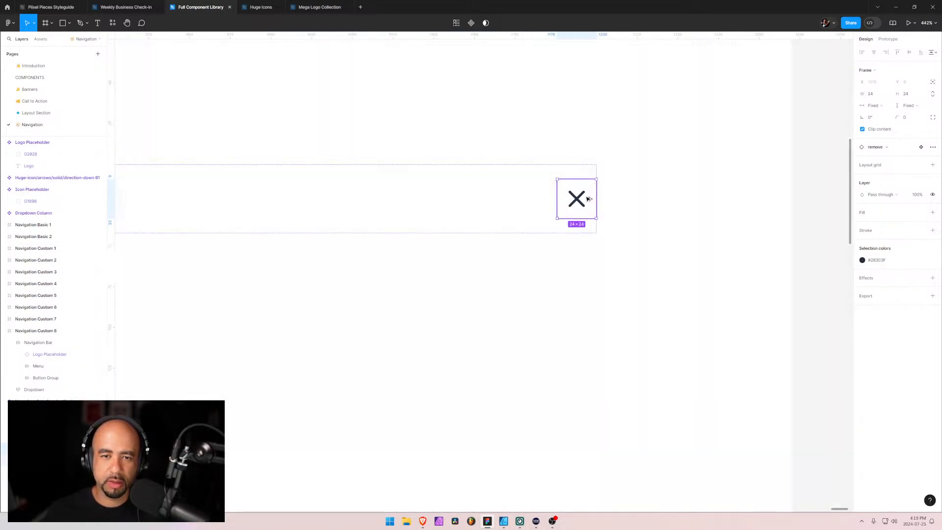
pyautogui.scroll(-1, 588, 199)
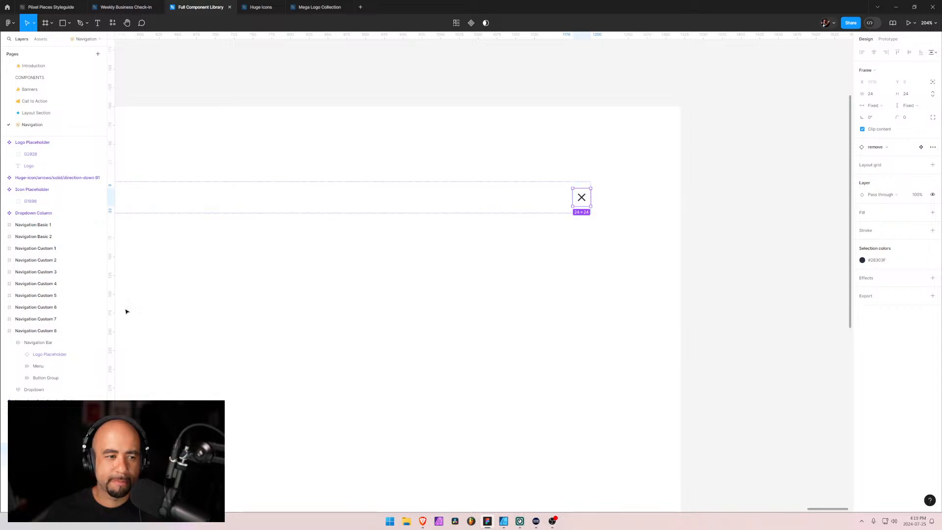
# Widen the row holding the logo and close icon in Navigation Minimal 1 to 1207
pyautogui.click(3, 331)
pyautogui.click(8, 332)
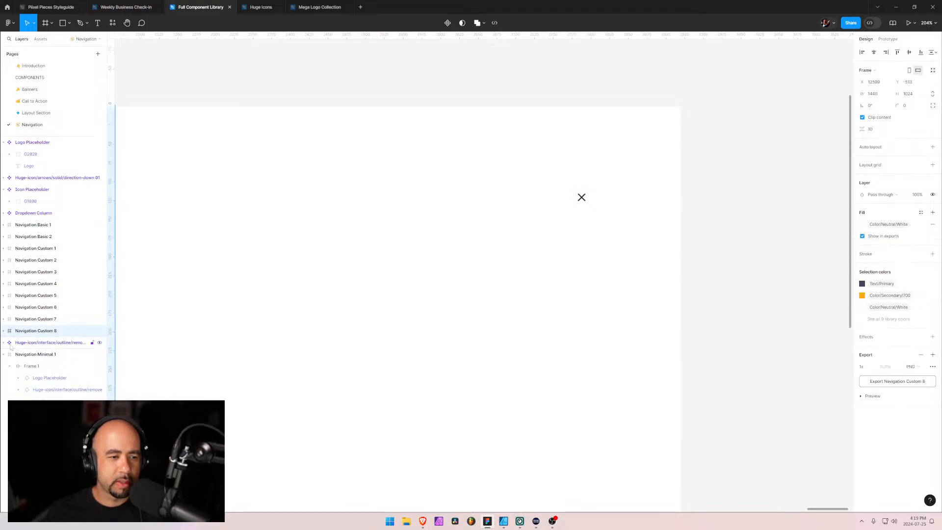
pyautogui.click(21, 358)
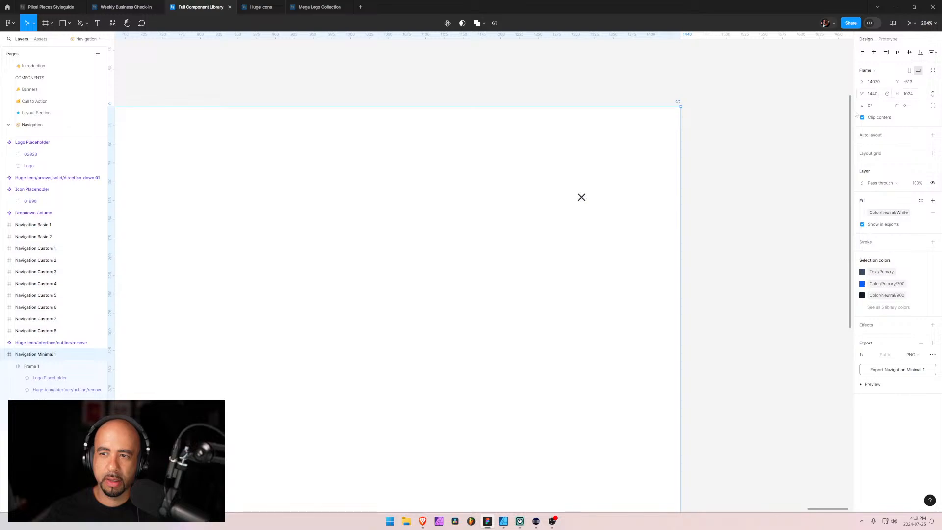
pyautogui.click(28, 369)
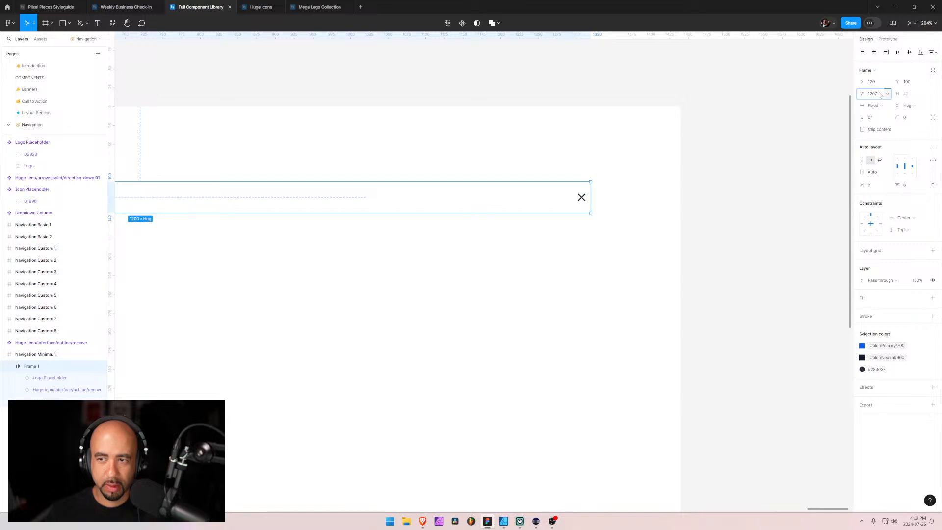
pyautogui.press('Return')
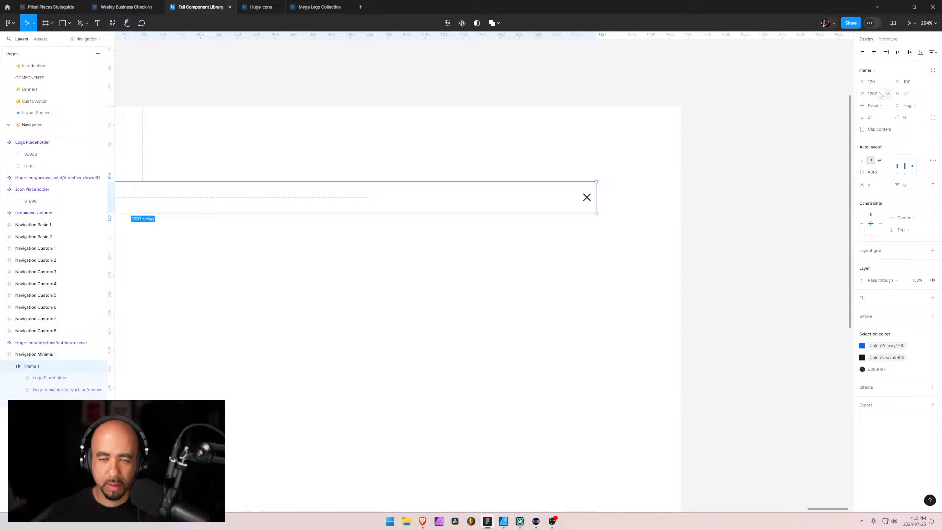
pyautogui.scroll(-5, 279, 318)
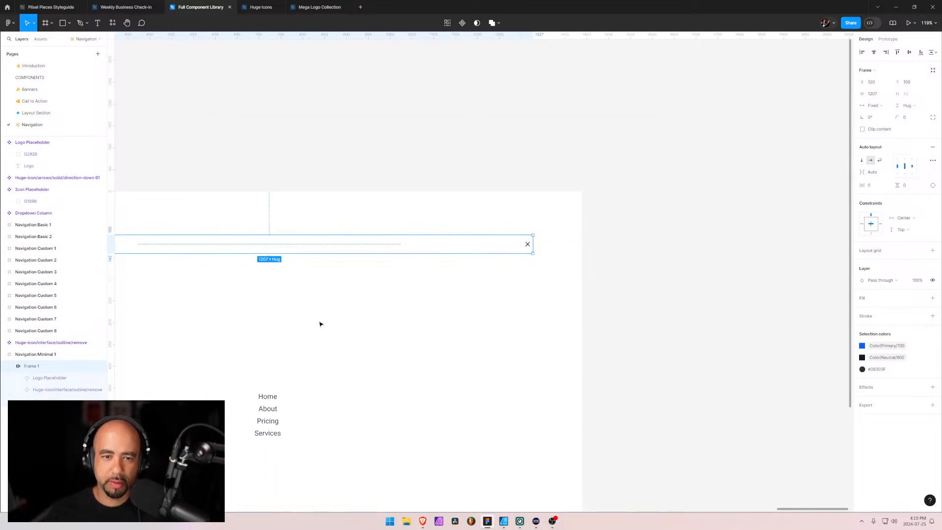
pyautogui.moveTo(283, 320); pyautogui.dragTo(566, 314)
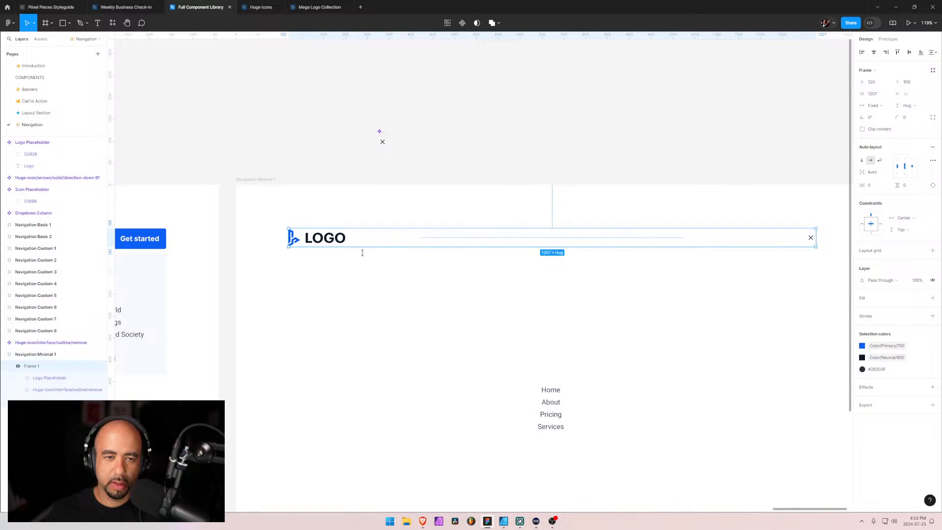
pyautogui.click(415, 289)
# Check the Navigation Minimal 1 reference in the browser and change the Figma frame's fill to Color/Neutral/50
pyautogui.scroll(-2, 566, 327)
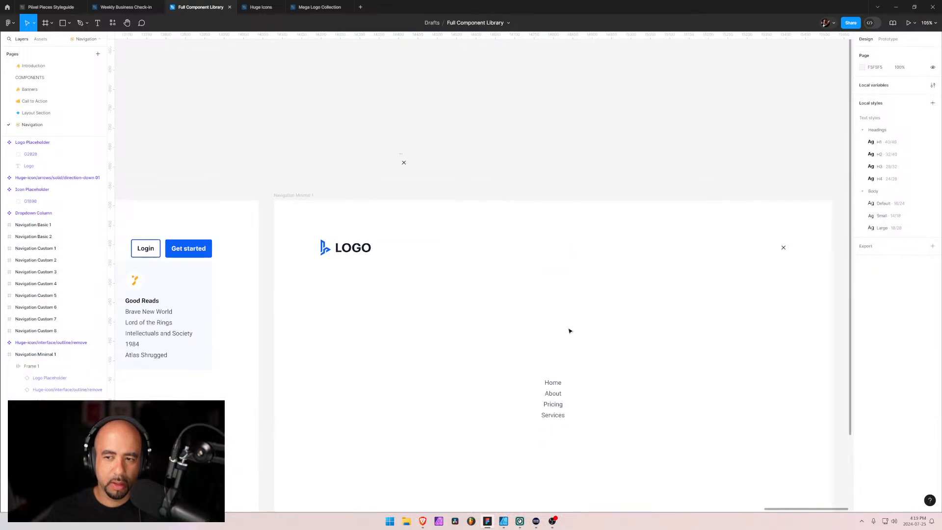
pyautogui.moveTo(569, 331); pyautogui.dragTo(482, 257)
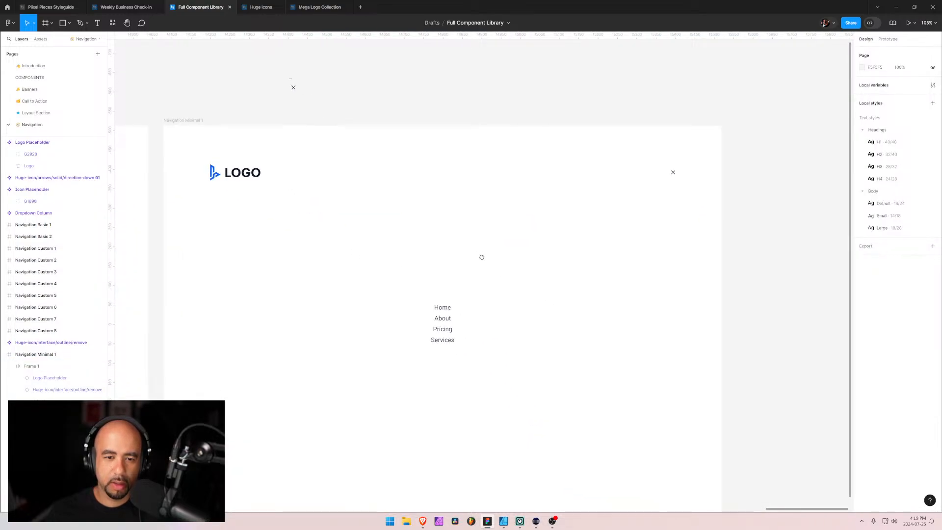
pyautogui.hotkey('alt', 'Tab')
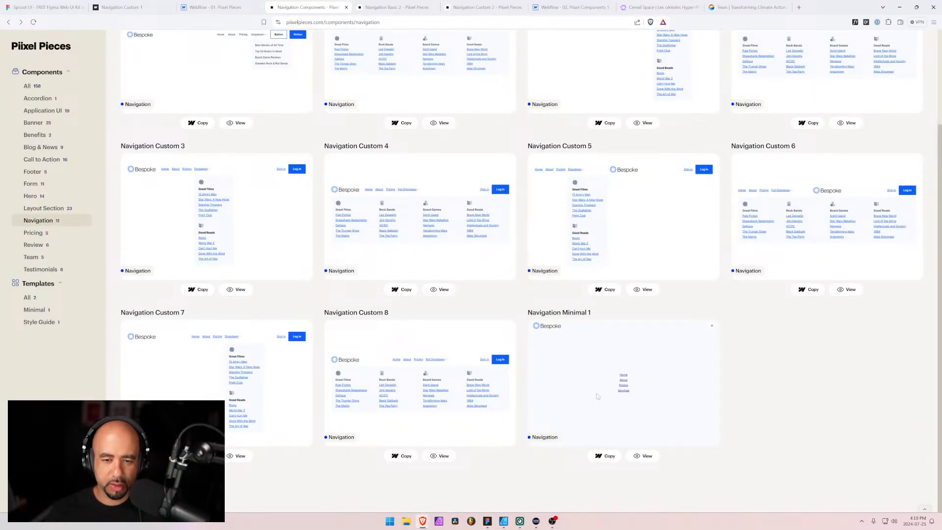
pyautogui.hotkey('alt', 'Tab')
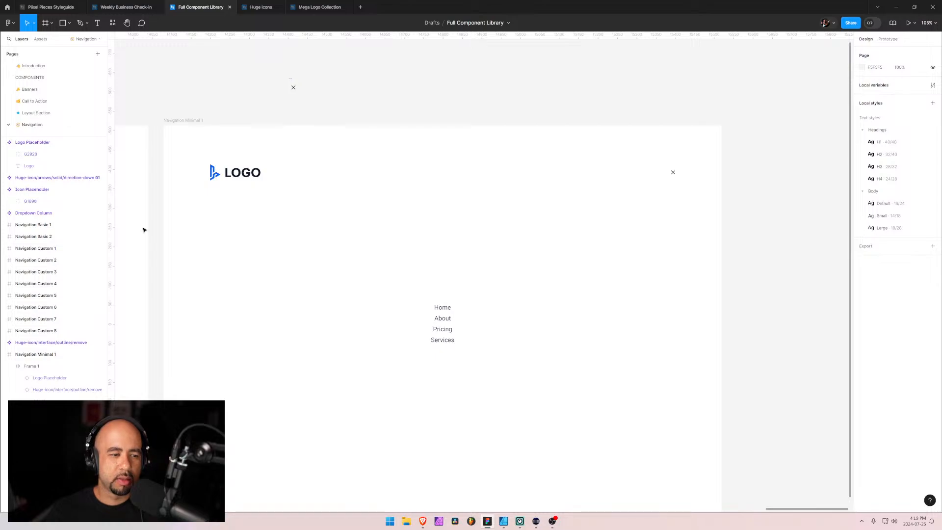
pyautogui.click(13, 357)
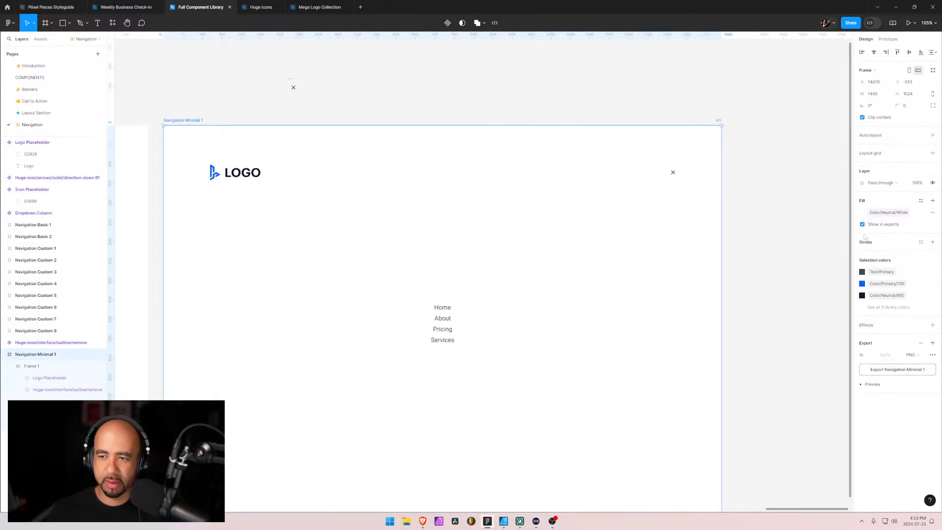
pyautogui.click(863, 213)
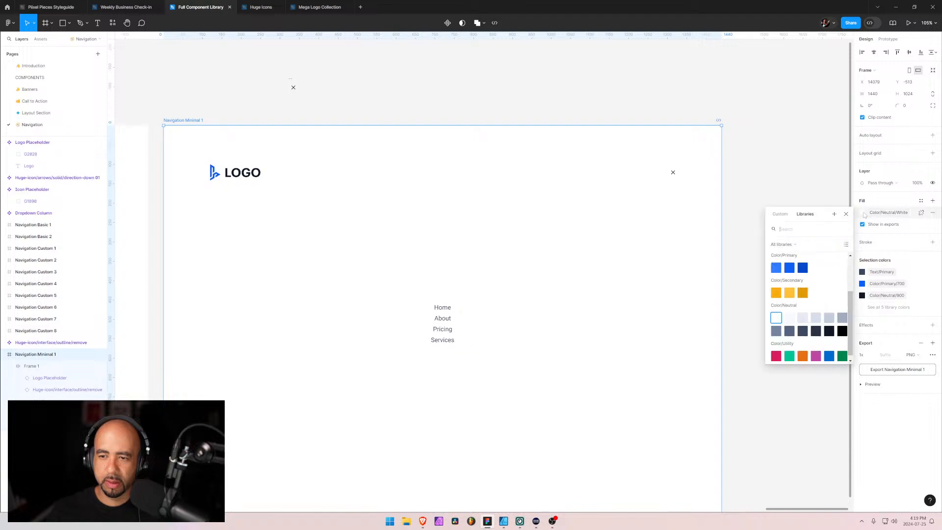
pyautogui.click(791, 324)
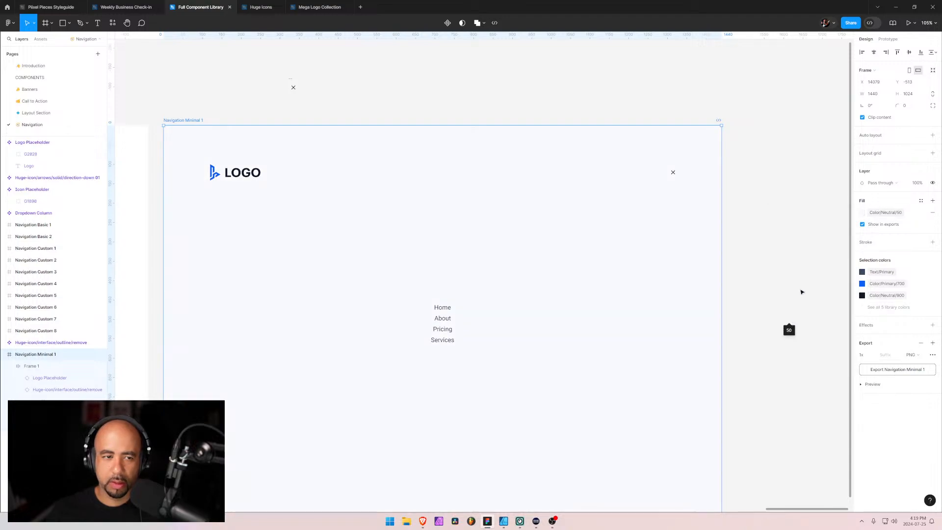
pyautogui.click(774, 92)
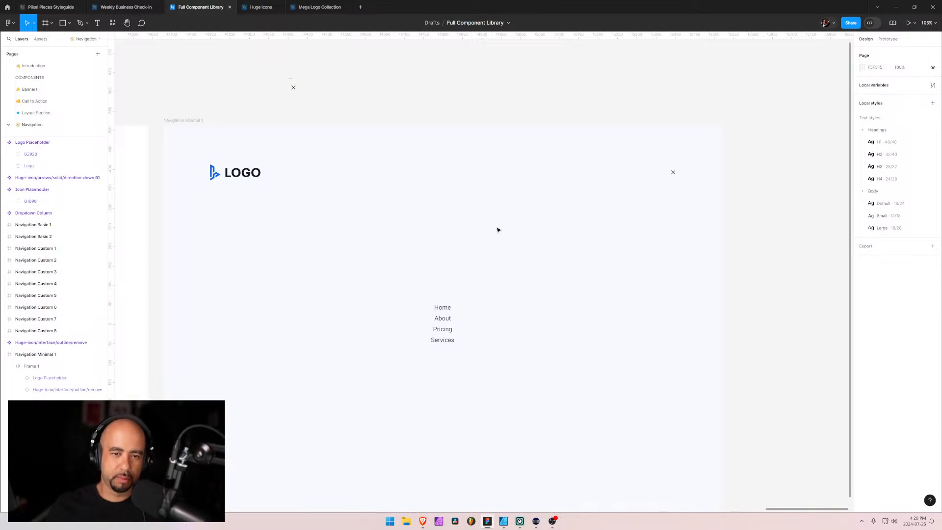
pyautogui.scroll(-3, 498, 230)
pyautogui.scroll(2, 500, 230)
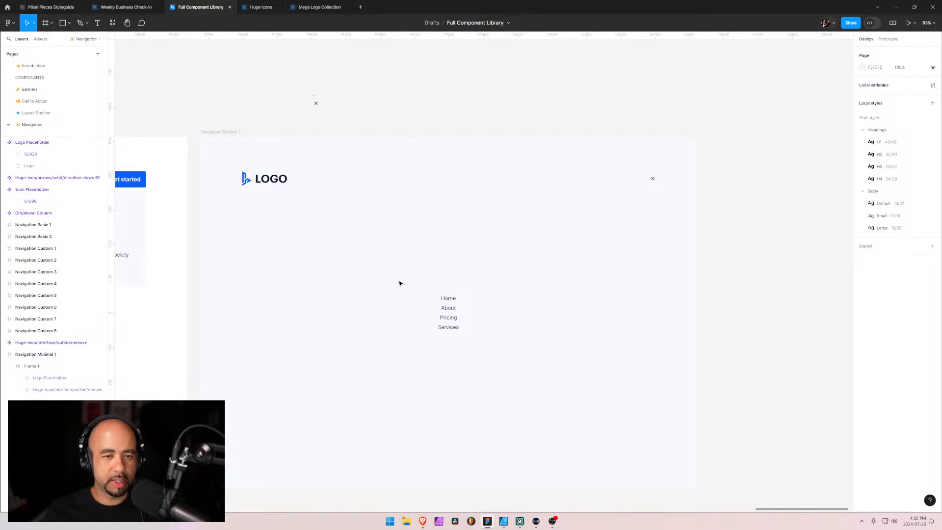
pyautogui.moveTo(339, 306); pyautogui.dragTo(402, 259)
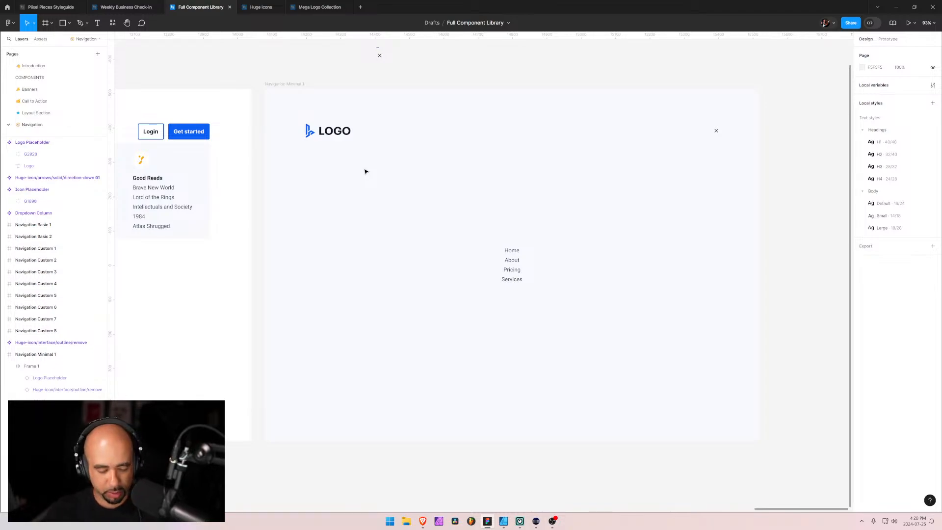
# Switch to the browser, view the Navigation Minimal 1 component page, and open and close its full-screen menu
pyautogui.hotkey('alt', 'Tab')
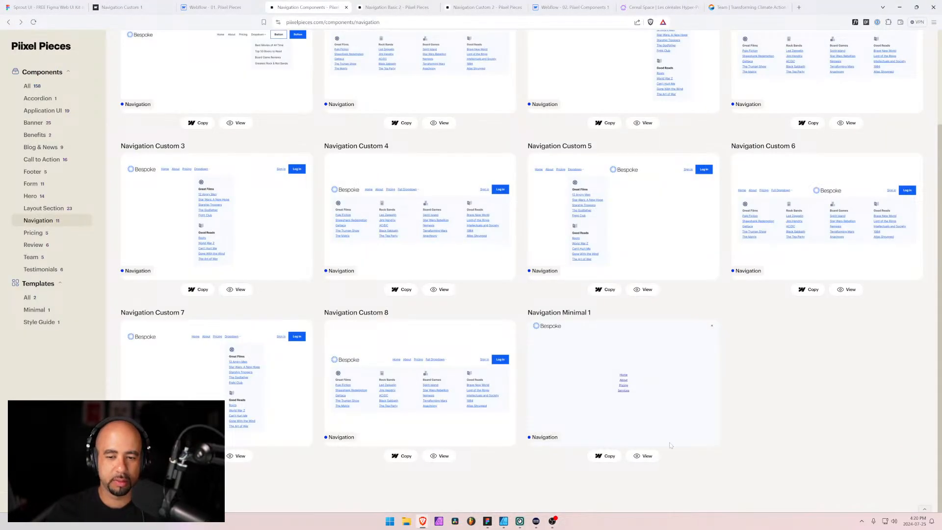
pyautogui.click(643, 456)
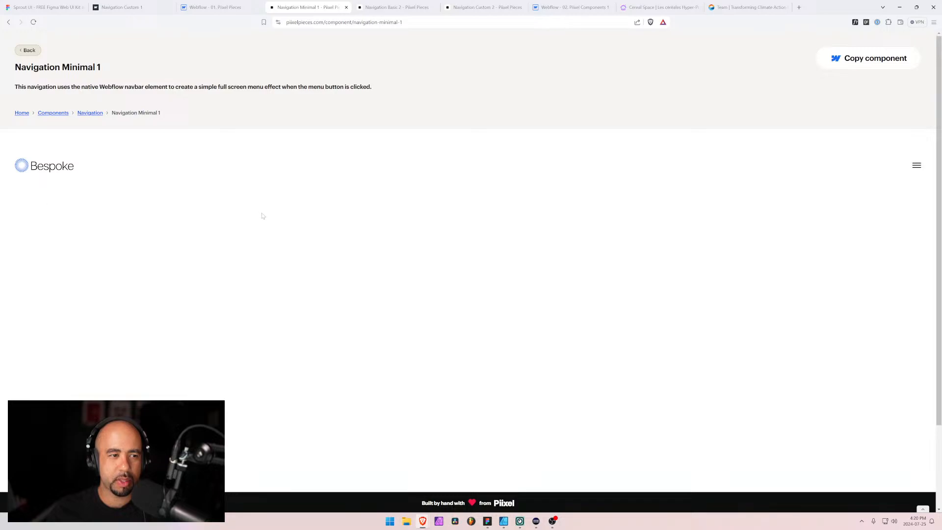
pyautogui.scroll(-1, 262, 216)
pyautogui.click(918, 131)
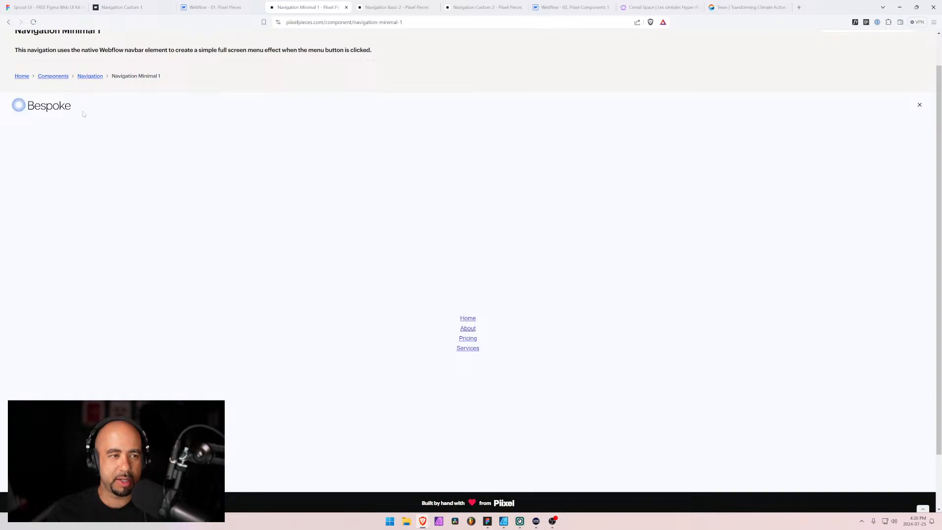
pyautogui.scroll(-2, 297, 211)
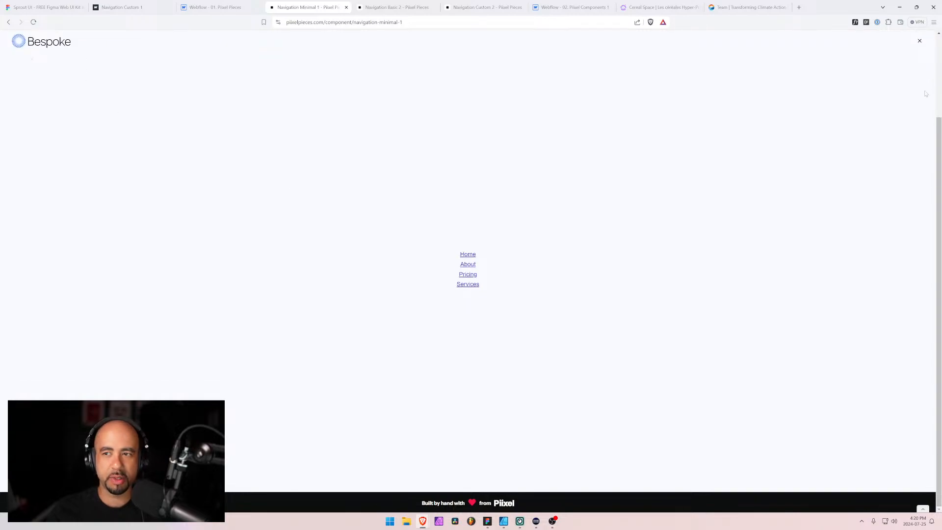
pyautogui.click(917, 43)
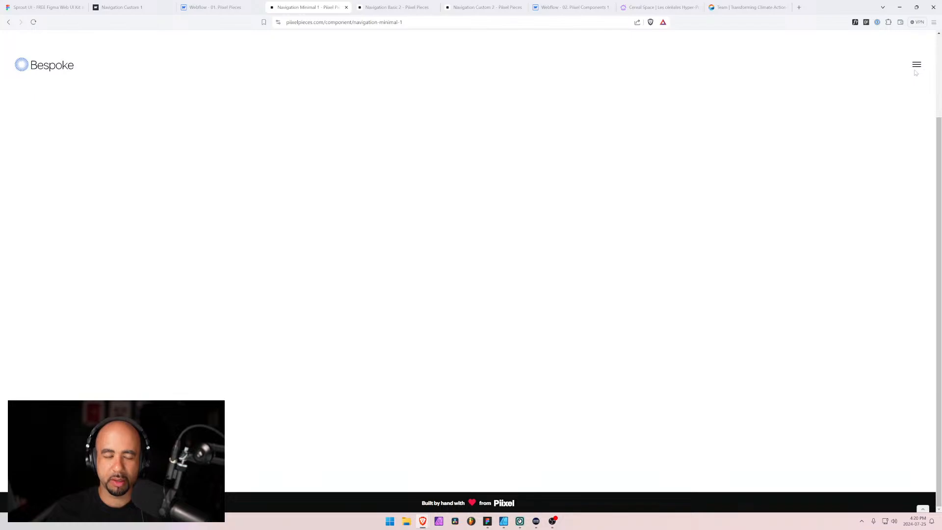
# Switch to Figma, place the Huge-icon/interface/outline/remove component directly below Dropdown Column in the layer order, and collapse the expanded layers
pyautogui.hotkey('alt', 'Tab')
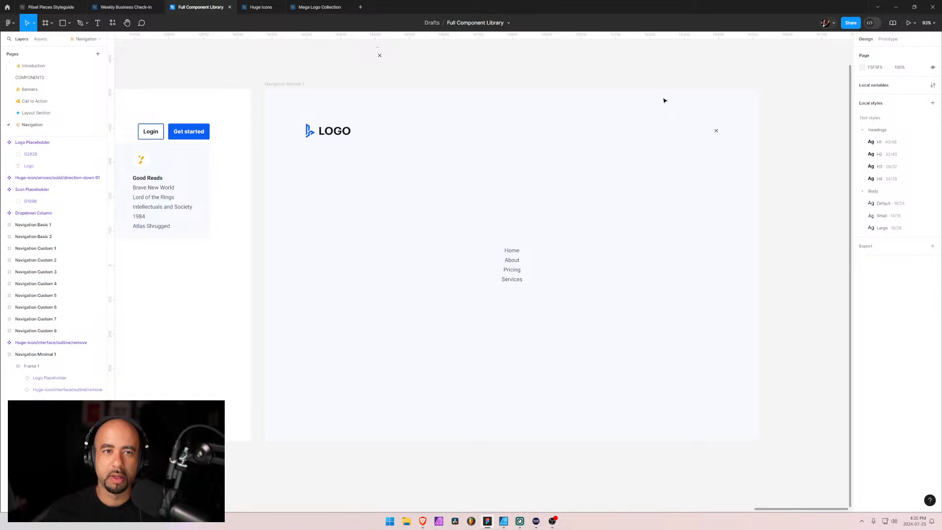
pyautogui.scroll(-5, 349, 102)
pyautogui.scroll(-4, 349, 103)
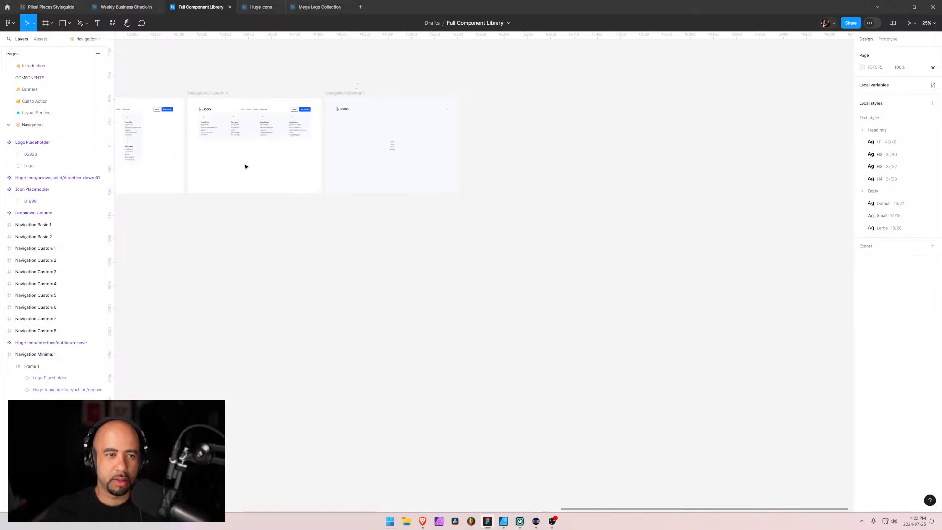
pyautogui.click(4, 355)
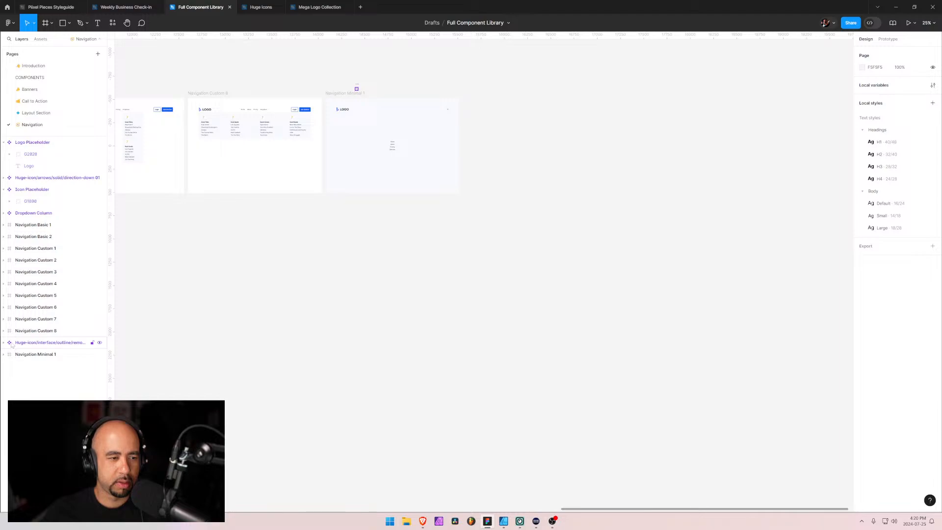
pyautogui.moveTo(11, 347); pyautogui.dragTo(18, 220)
pyautogui.click(2, 191)
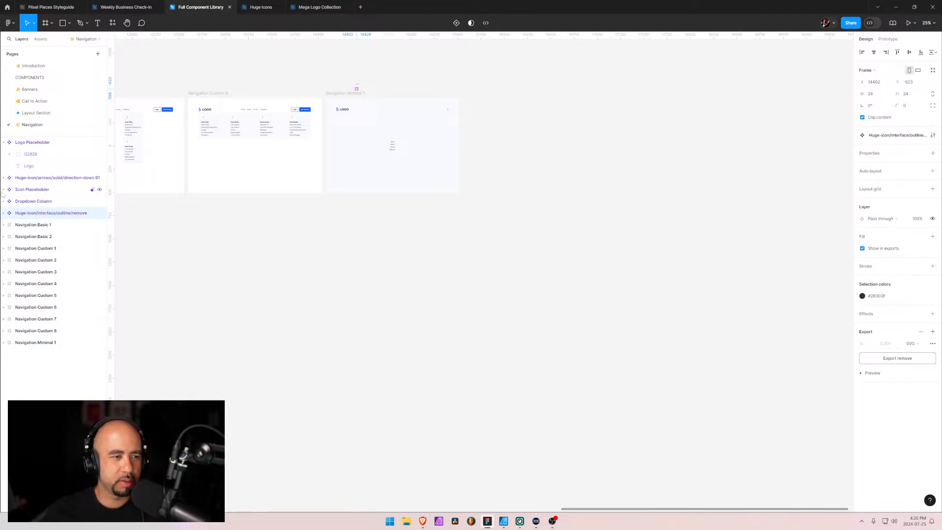
pyautogui.click(3, 142)
pyautogui.click(190, 271)
pyautogui.moveTo(143, 242); pyautogui.dragTo(536, 347)
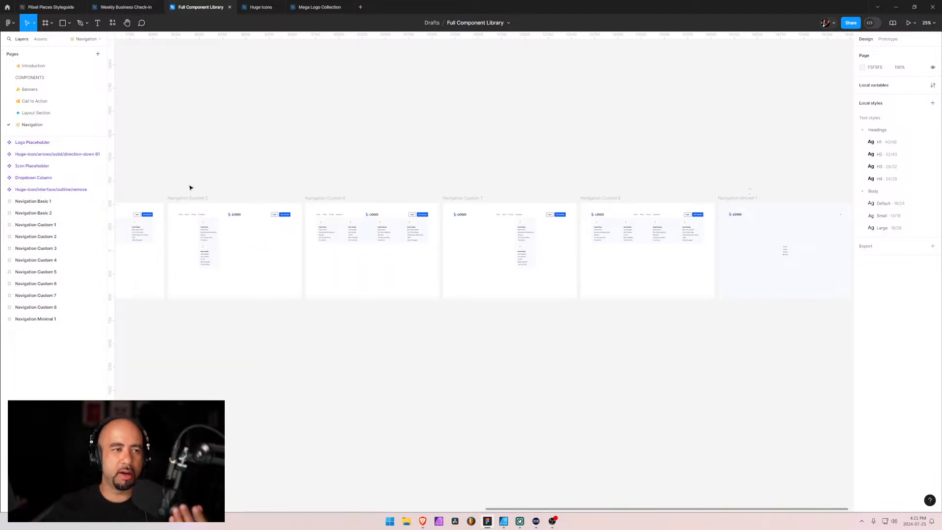
# Inspect how the local component assets are grouped by page, and return to the layer list
pyautogui.click(39, 39)
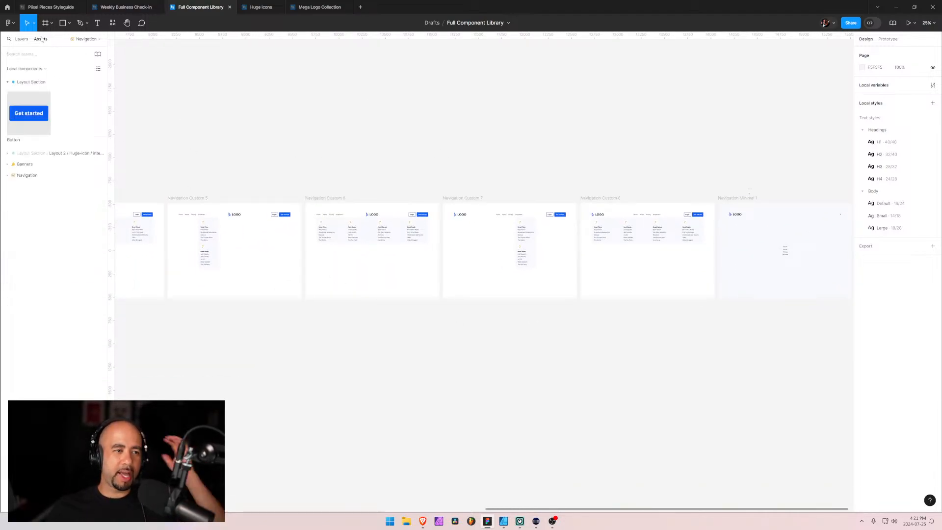
pyautogui.click(8, 153)
pyautogui.click(7, 154)
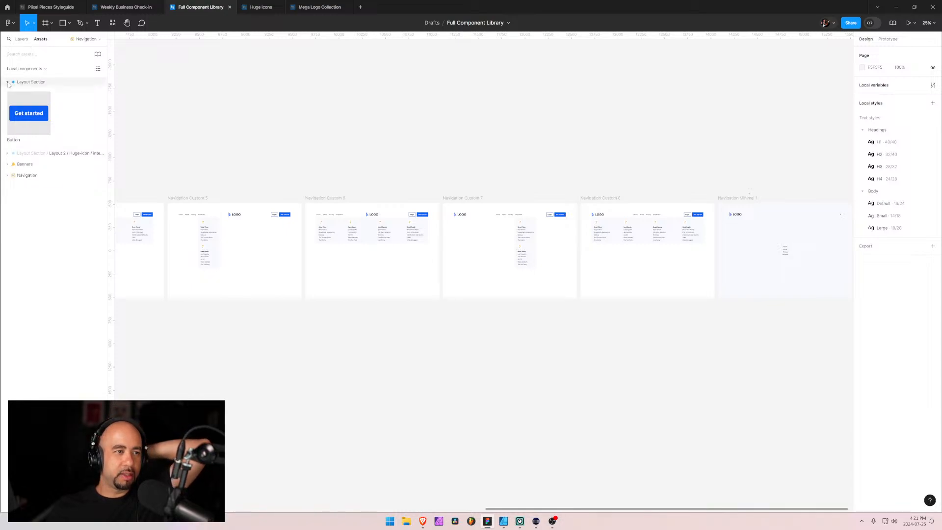
pyautogui.click(8, 82)
pyautogui.click(34, 69)
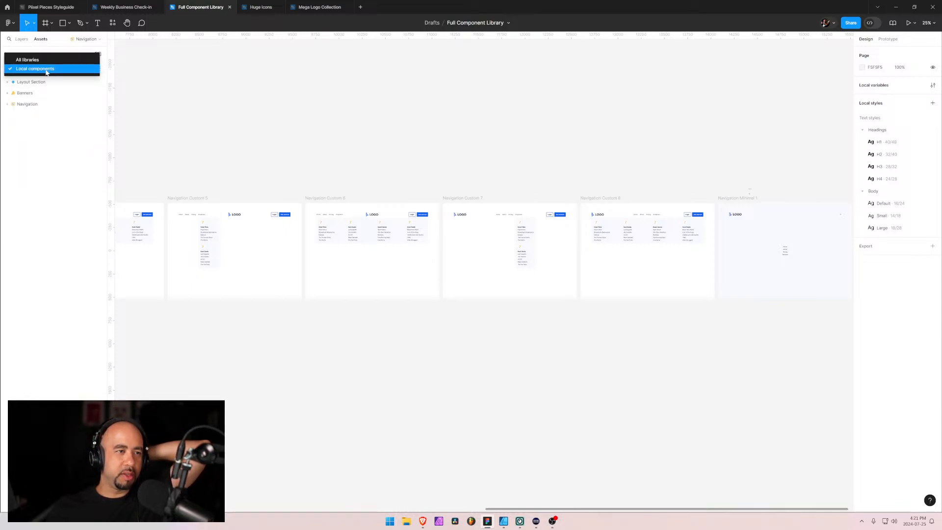
pyautogui.click(46, 72)
pyautogui.click(21, 38)
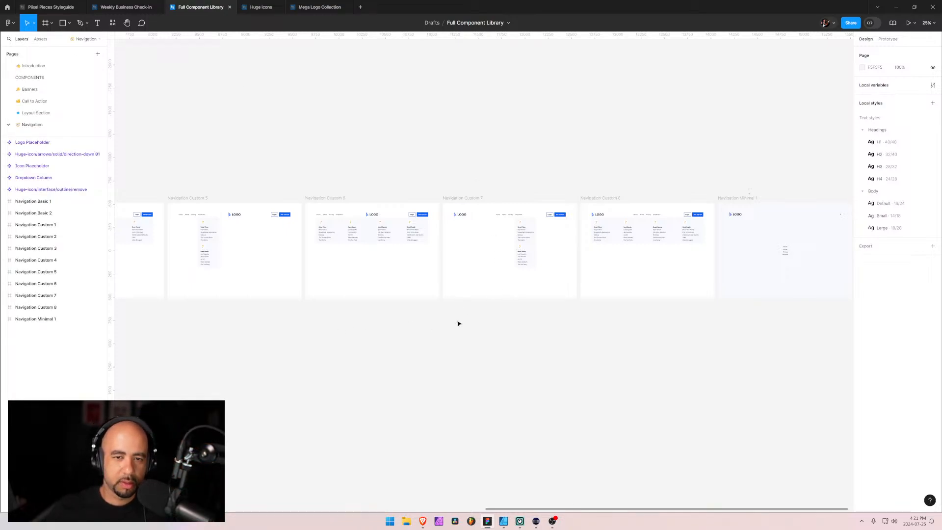
# Switch from Figma to the browser window showing the Navigation Minimal 1 component page
pyautogui.scroll(5, 471, 314)
pyautogui.scroll(-4, 488, 311)
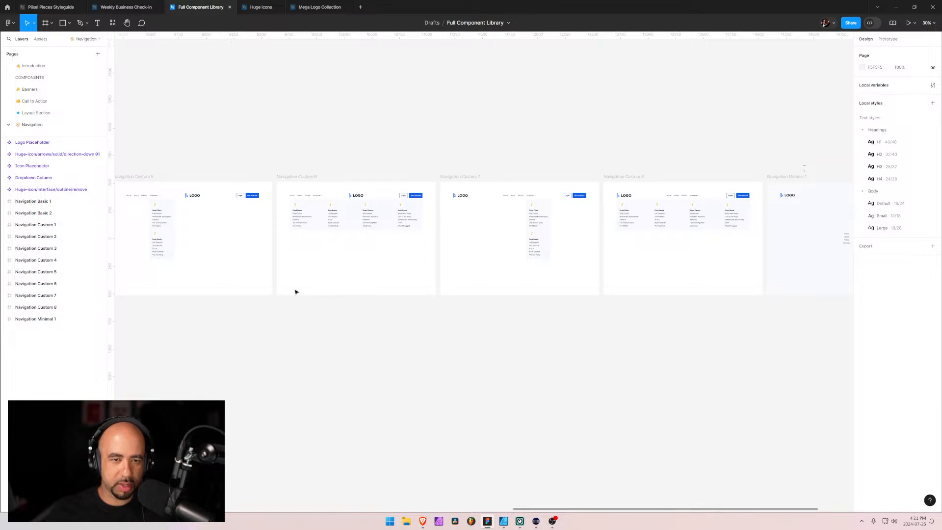
pyautogui.hotkey('alt', 'Tab')
pyautogui.press('Tab')
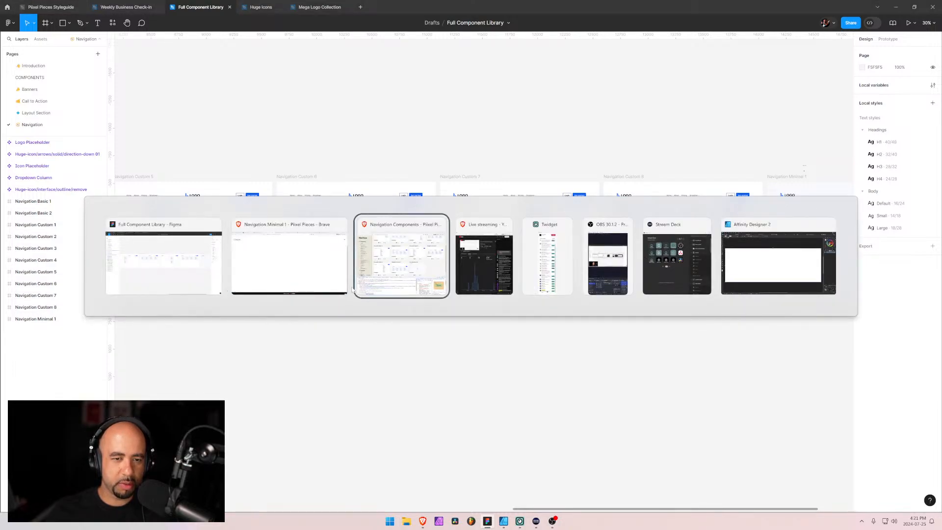
pyautogui.scroll(-2, 296, 268)
pyautogui.hotkey('alt', 'Tab')
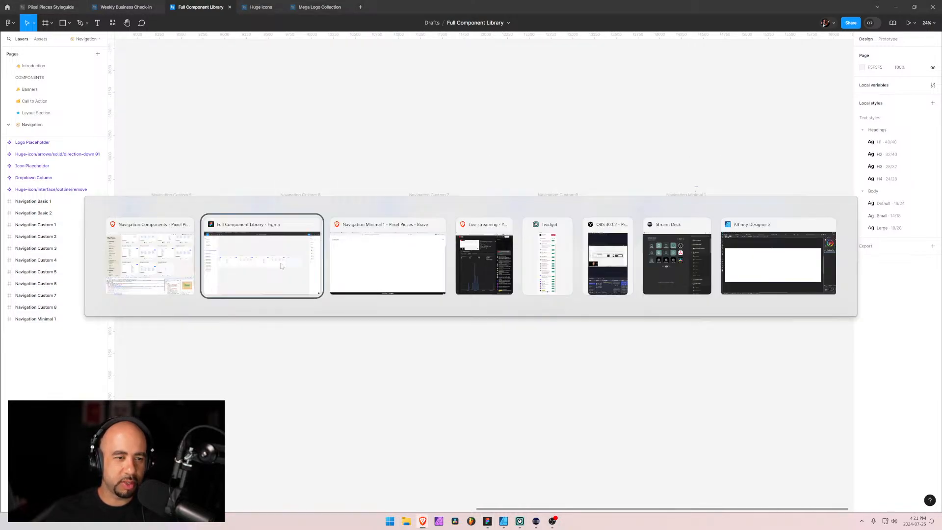
pyautogui.hotkey('alt', 'Tab')
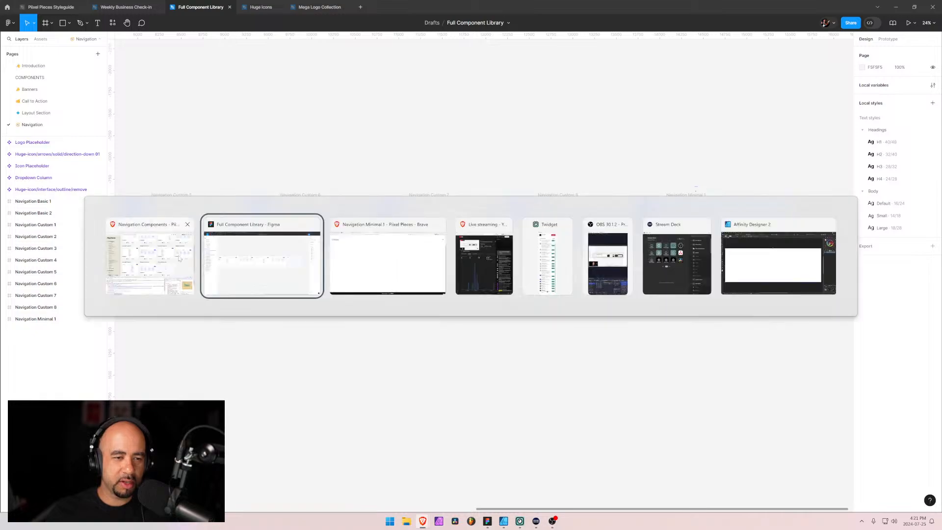
pyautogui.hotkey('alt', 'Tab')
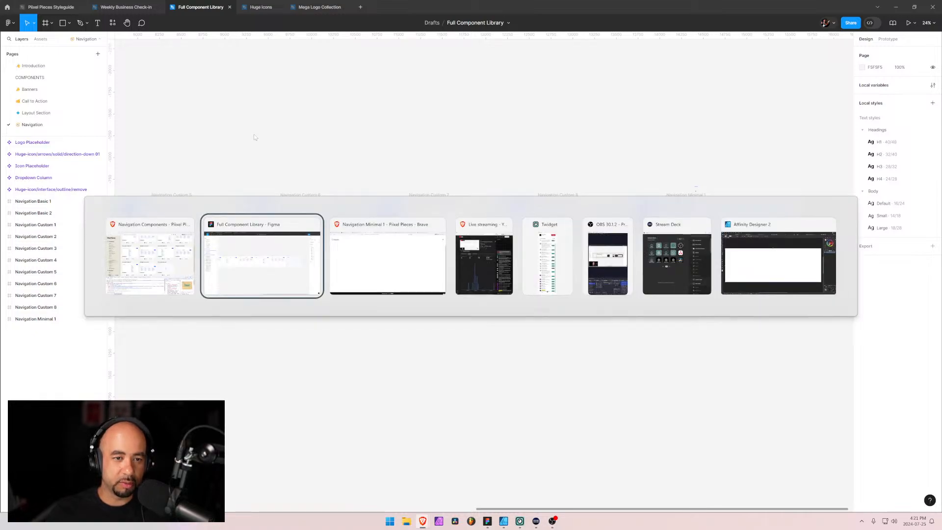
pyautogui.hotkey('alt', 'Tab')
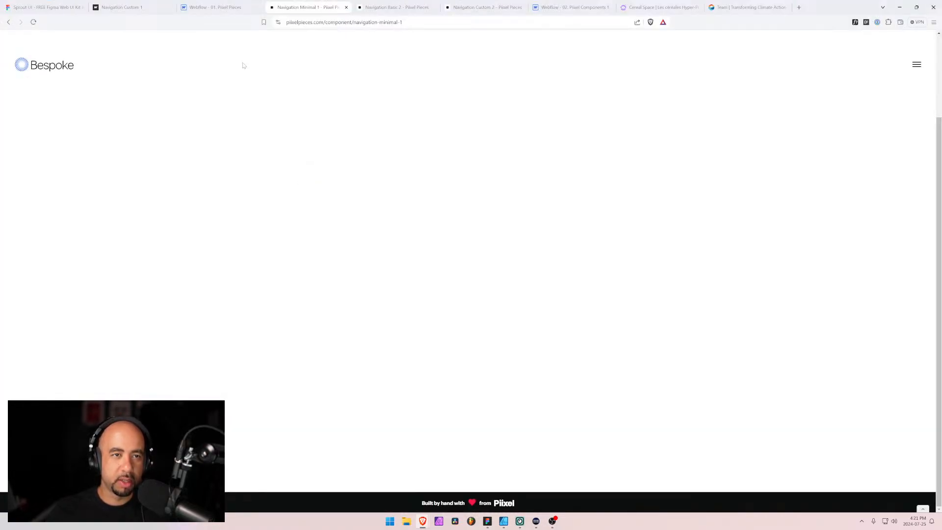
# Look through the open Webflow project and Navigation Custom 1 tabs, and return to the Navigation Minimal 1 page
pyautogui.click(398, 7)
pyautogui.click(220, 8)
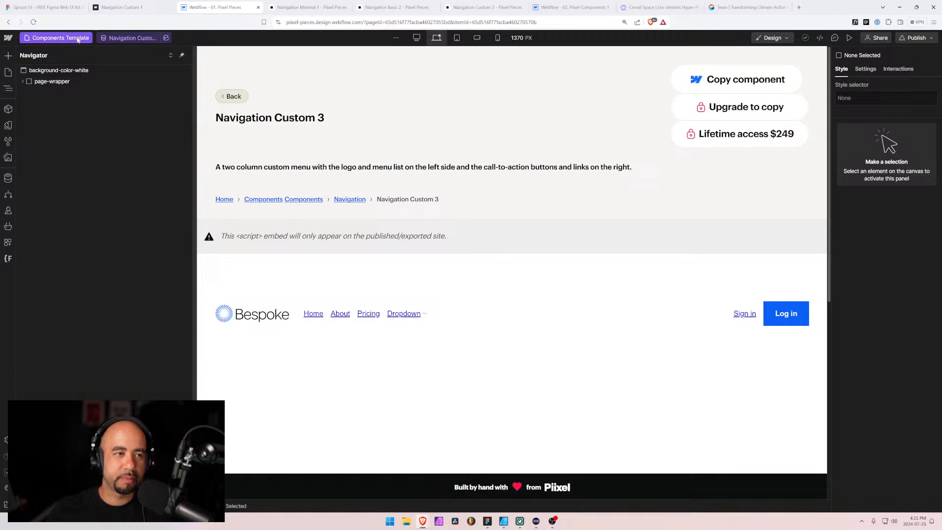
pyautogui.click(131, 8)
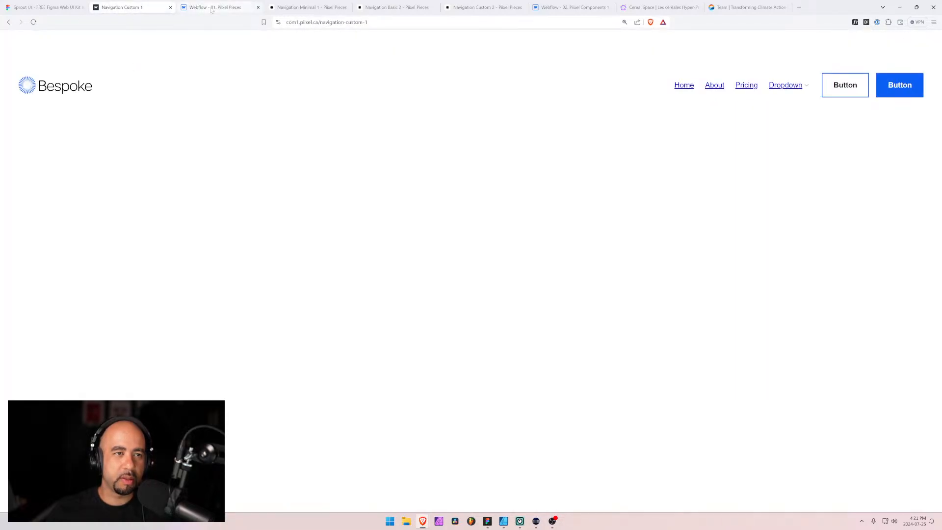
pyautogui.click(302, 8)
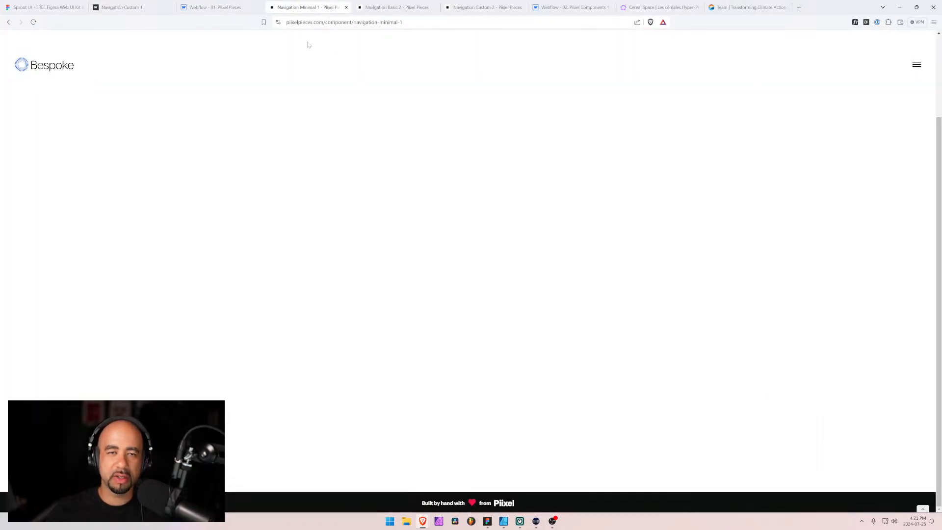
pyautogui.click(215, 8)
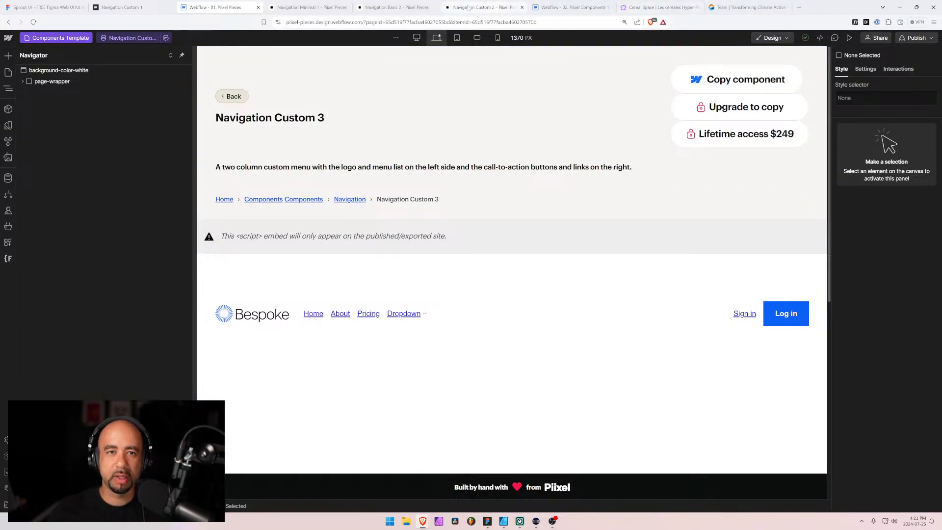
pyautogui.click(305, 8)
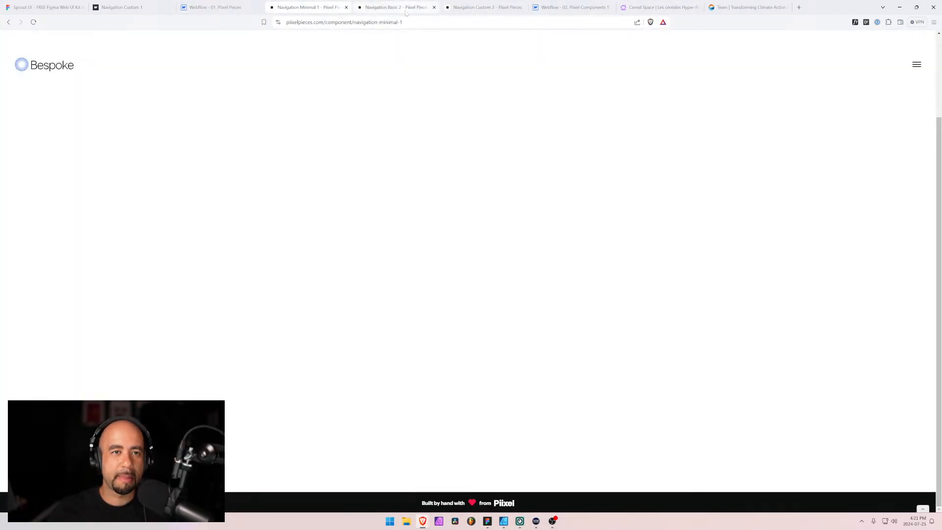
# Go back from Navigation Minimal 1 to the Navigation category and look through the full list of all Piixel Pieces components
pyautogui.moveTo(432, 22); pyautogui.dragTo(388, 22)
pyautogui.scroll(2, 105, 131)
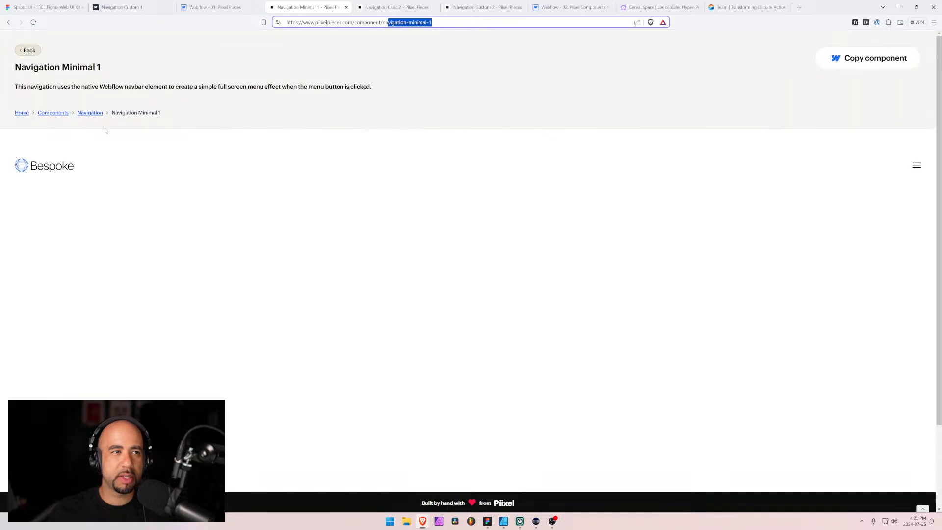
pyautogui.click(27, 51)
pyautogui.scroll(3, 105, 74)
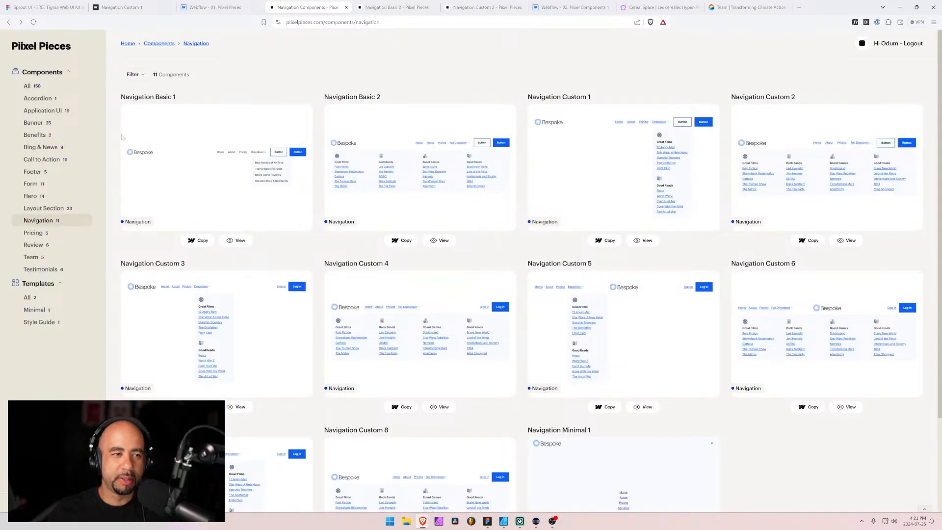
pyautogui.click(29, 86)
pyautogui.scroll(-5, 515, 242)
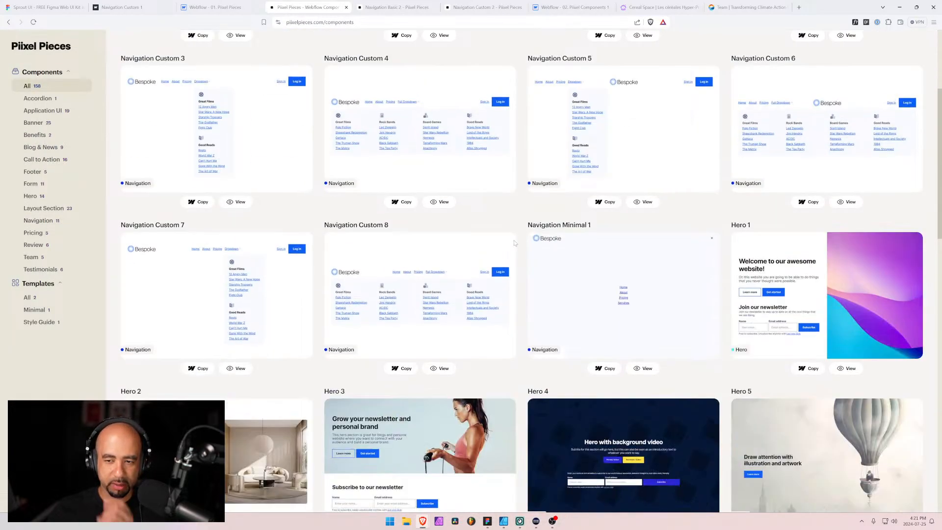
pyautogui.scroll(-4, 515, 244)
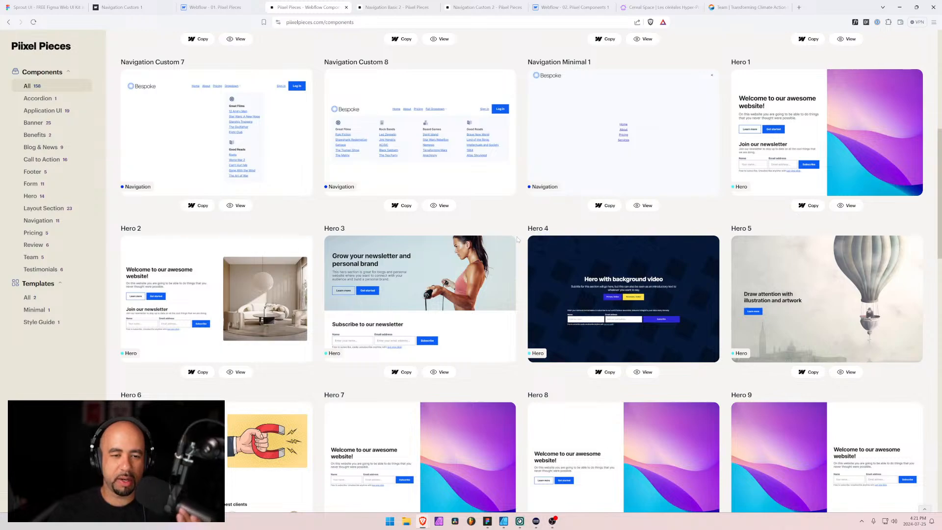
pyautogui.scroll(-18, 490, 237)
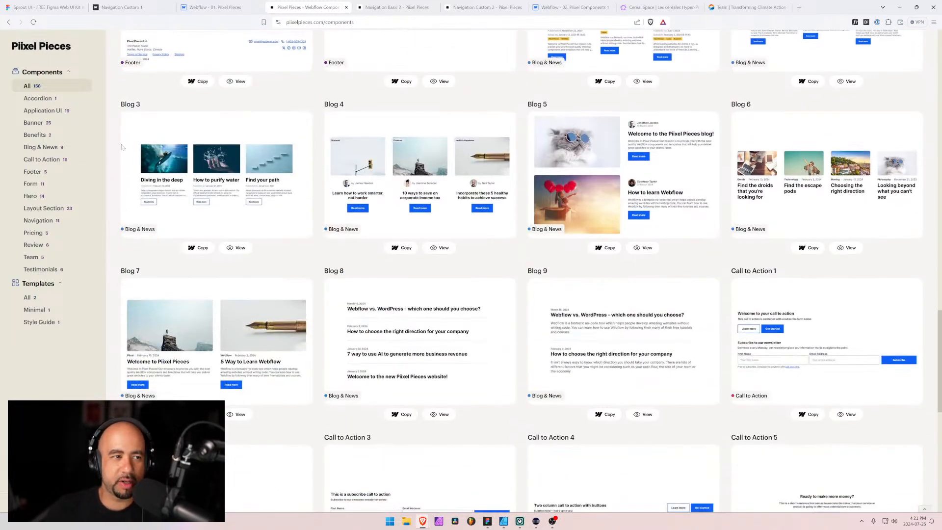
# Examine the components in the Application UI category
pyautogui.click(51, 111)
pyautogui.scroll(-8, 199, 243)
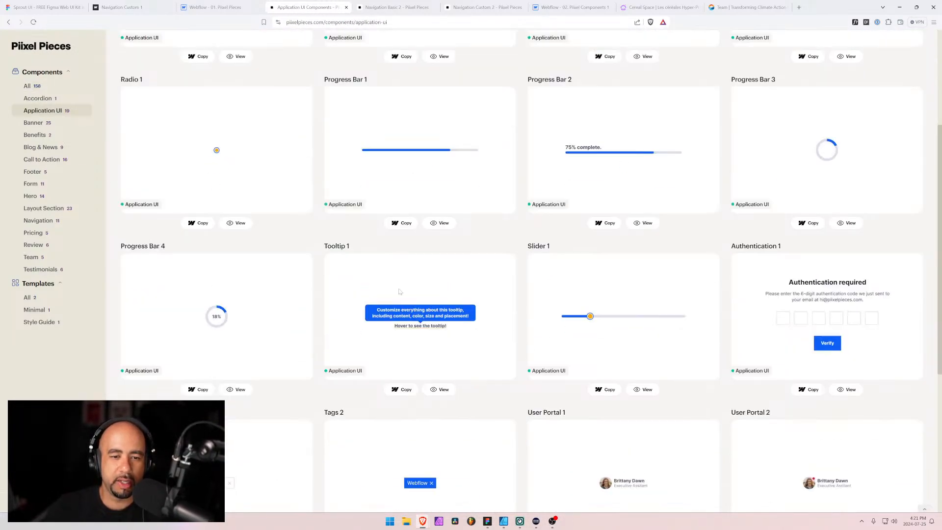
pyautogui.scroll(-1, 248, 260)
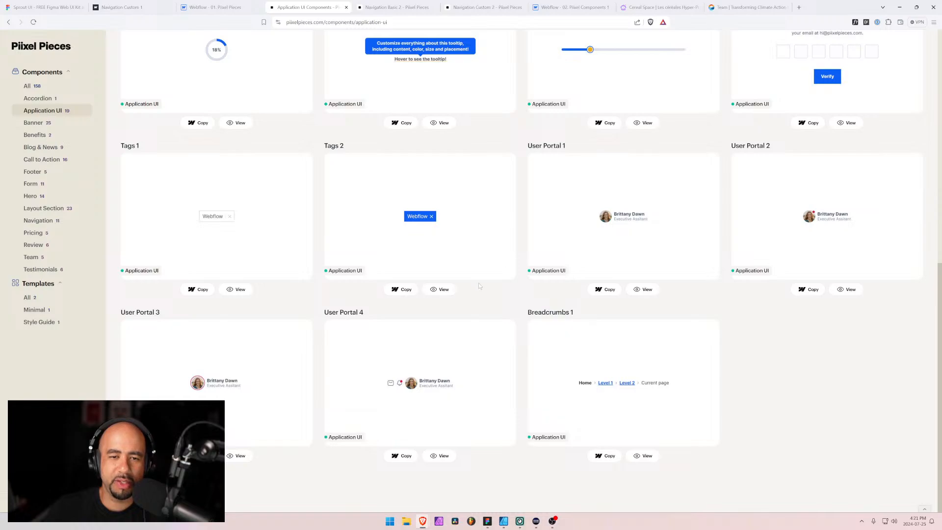
pyautogui.scroll(5, 472, 273)
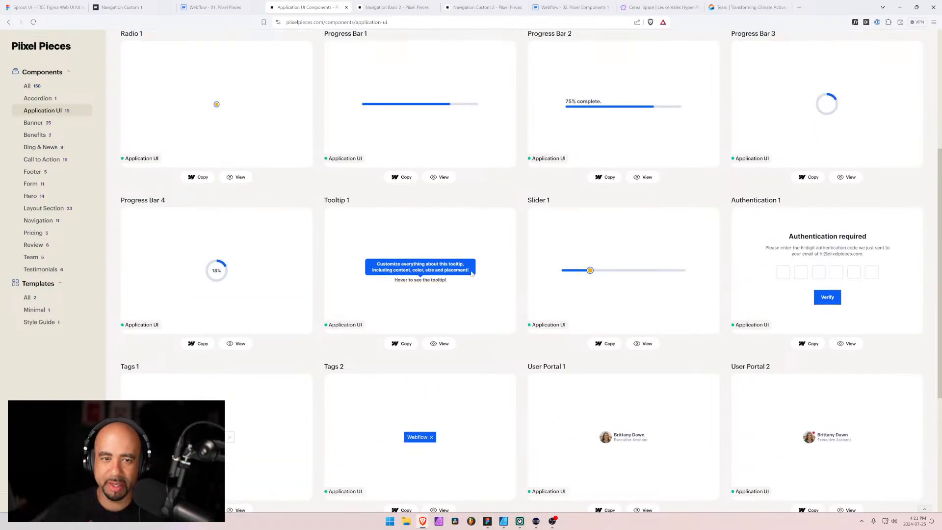
pyautogui.scroll(4, 475, 209)
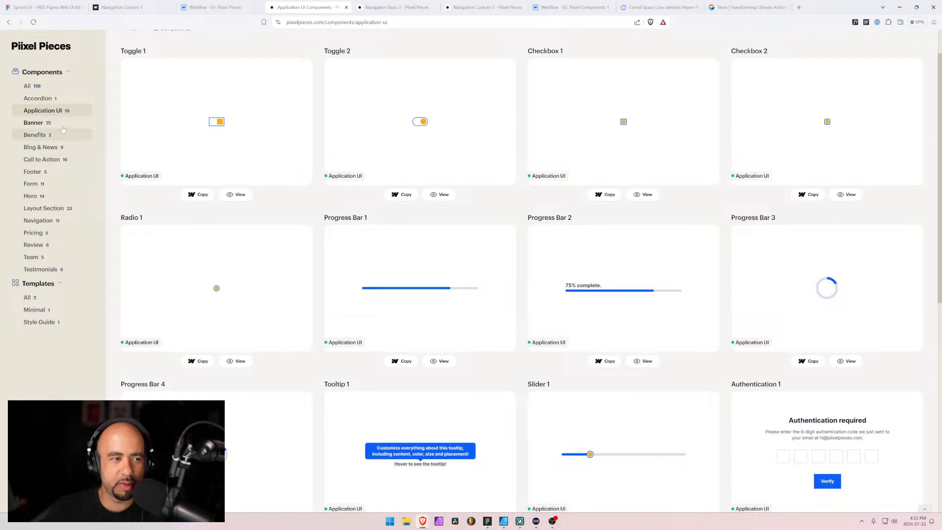
# Open the Banner category and examine all of the Call to Action components
pyautogui.click(47, 126)
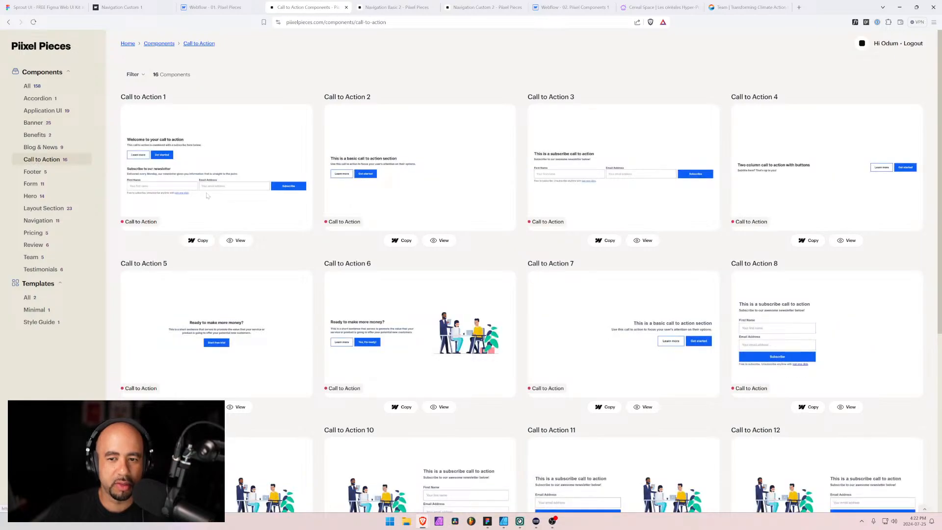
pyautogui.scroll(-2, 473, 279)
pyautogui.scroll(-3, 474, 279)
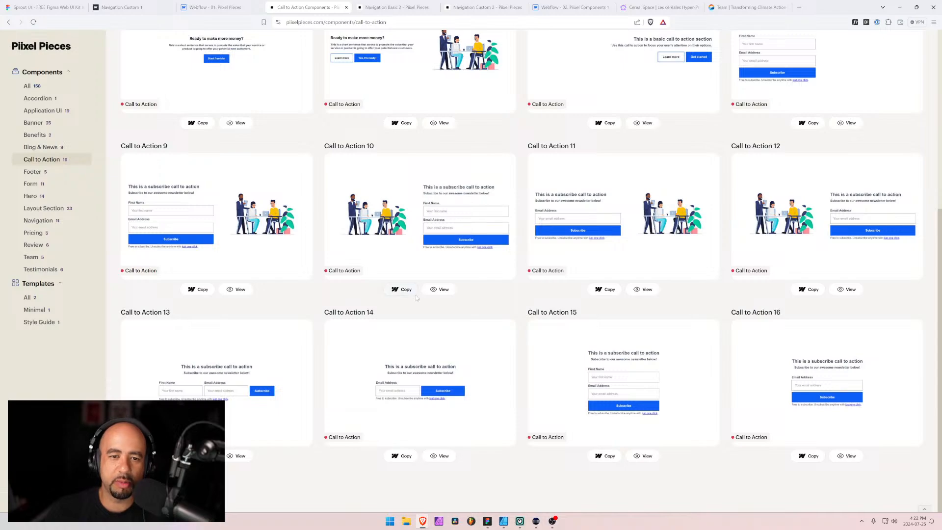
# Look through the Footer, Form, Hero and Layout Section component categories
pyautogui.click(32, 173)
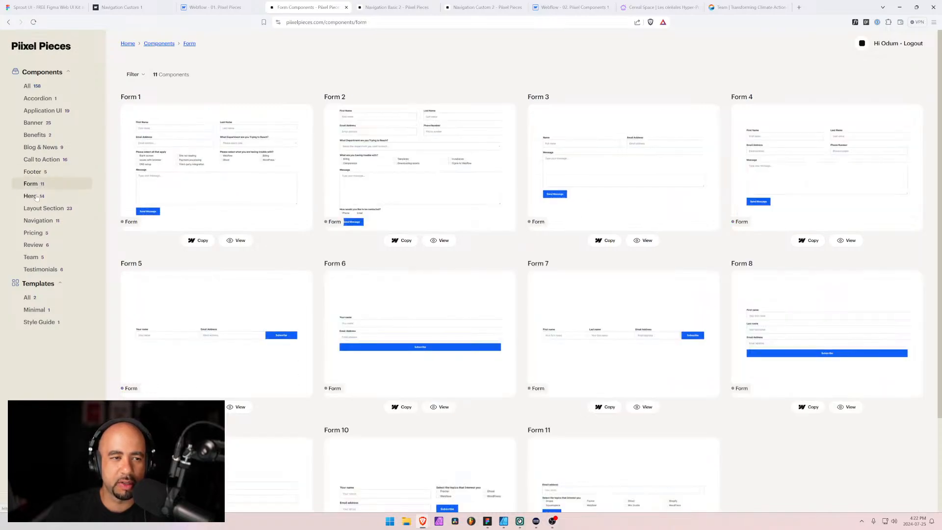
pyautogui.click(29, 196)
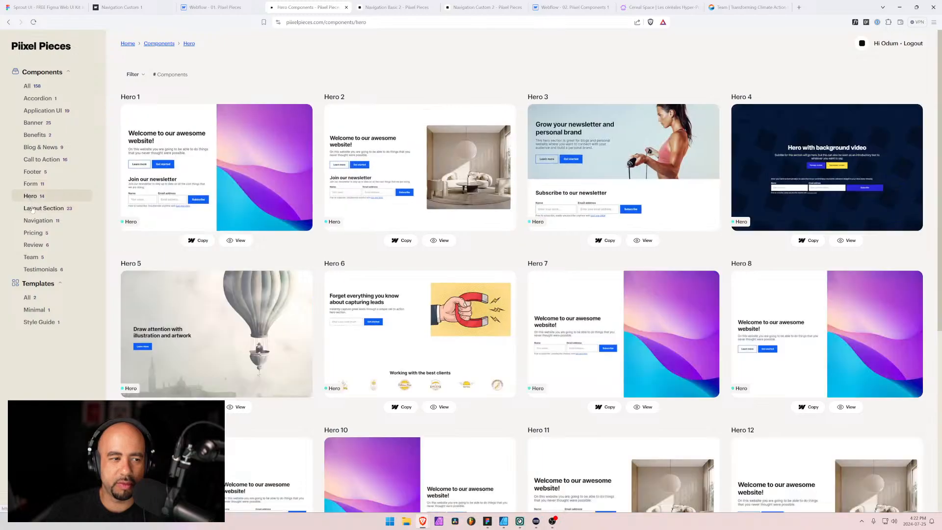
pyautogui.click(35, 208)
pyautogui.click(29, 197)
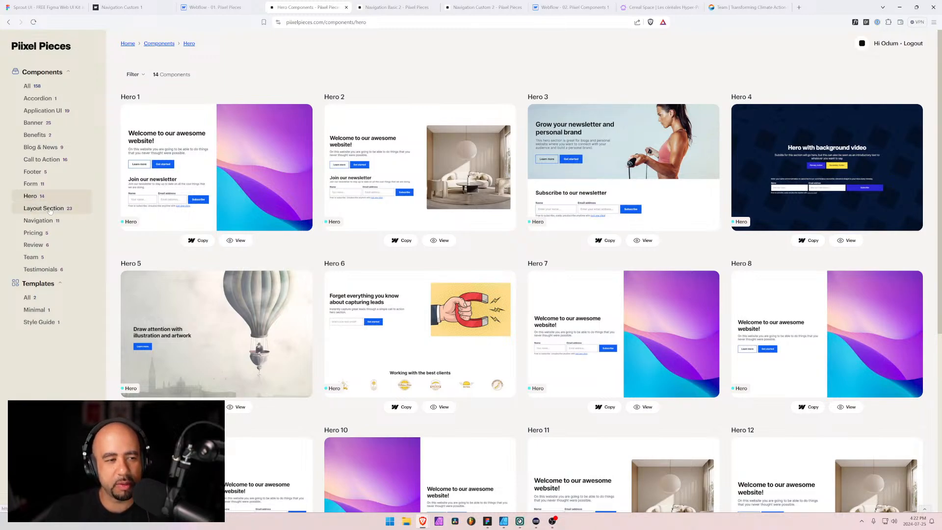
pyautogui.click(50, 211)
pyautogui.click(32, 197)
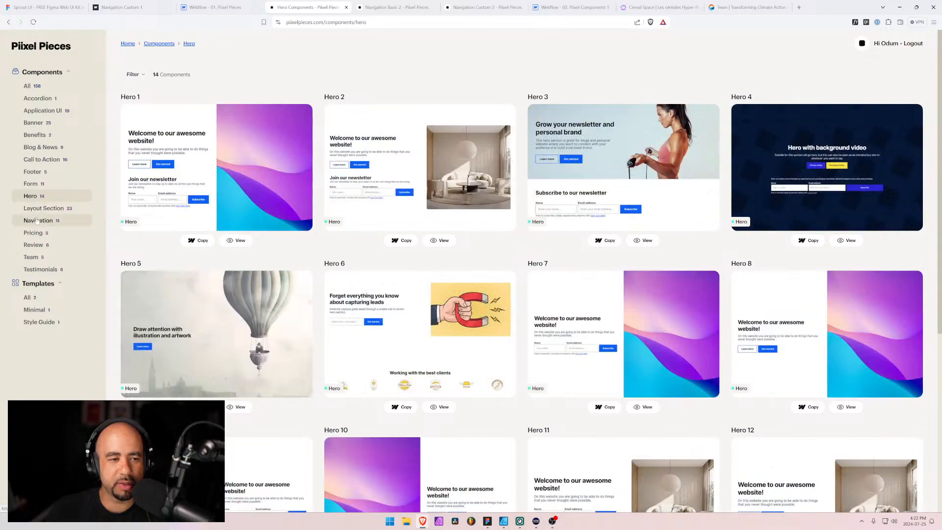
# Look through the Navigation, Pricing, Review, Team and Testimonials component categories
pyautogui.click(37, 221)
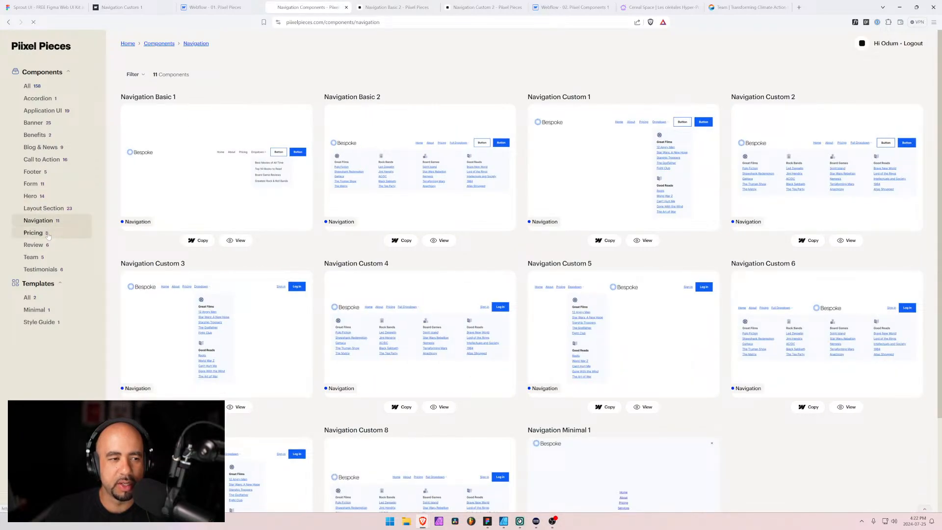
pyautogui.click(47, 235)
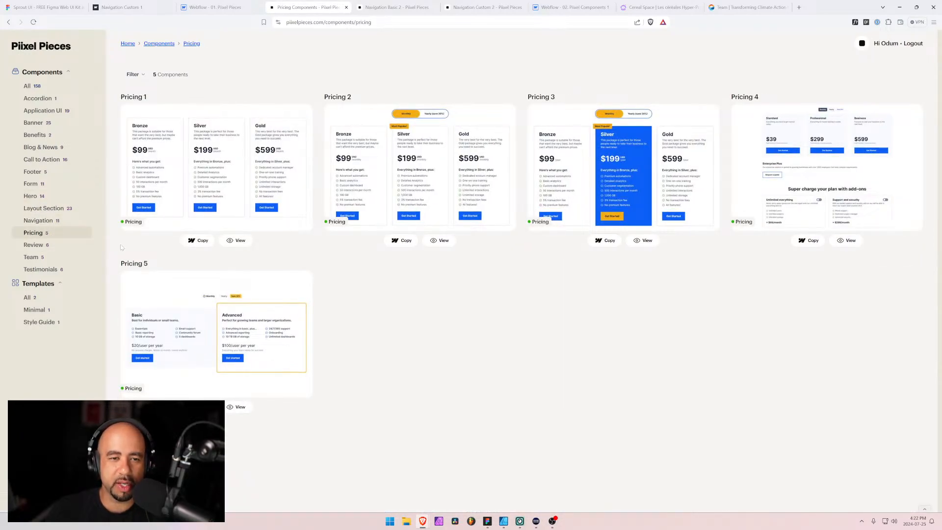
pyautogui.click(35, 244)
pyautogui.click(33, 257)
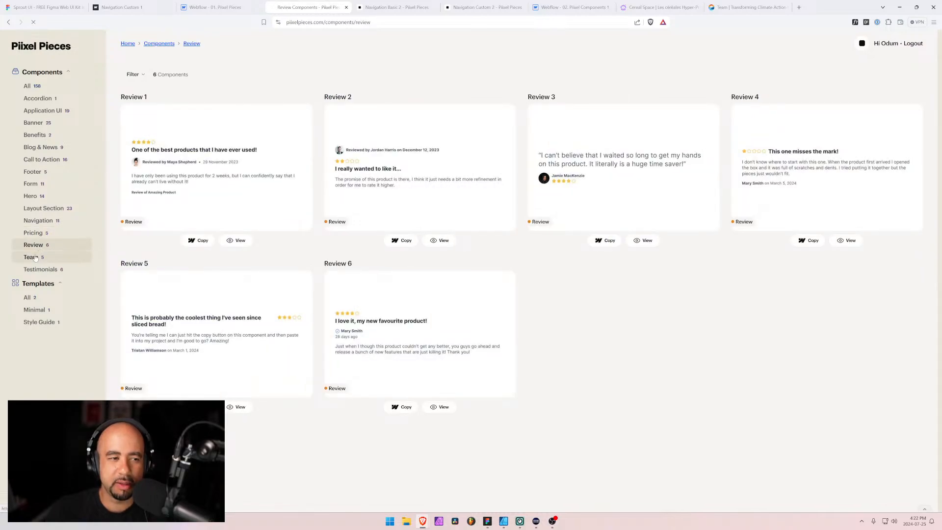
pyautogui.click(42, 270)
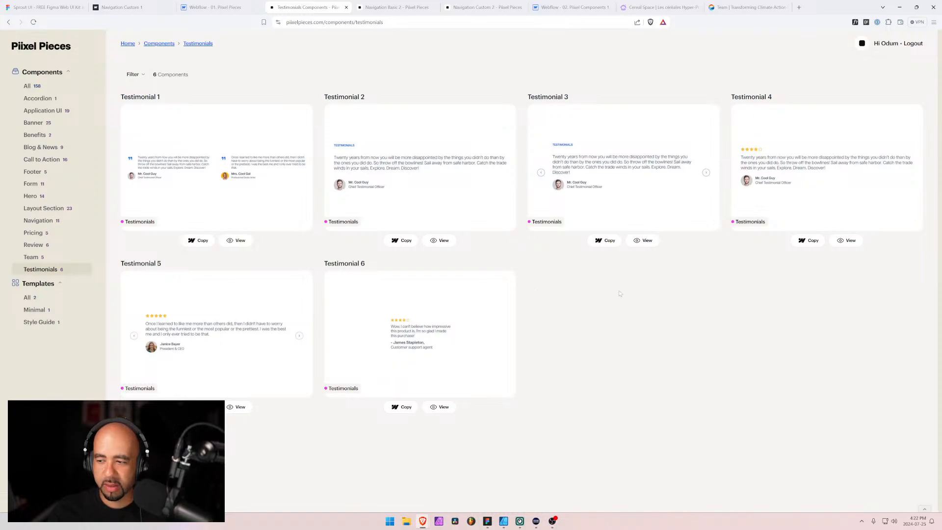
pyautogui.click(87, 253)
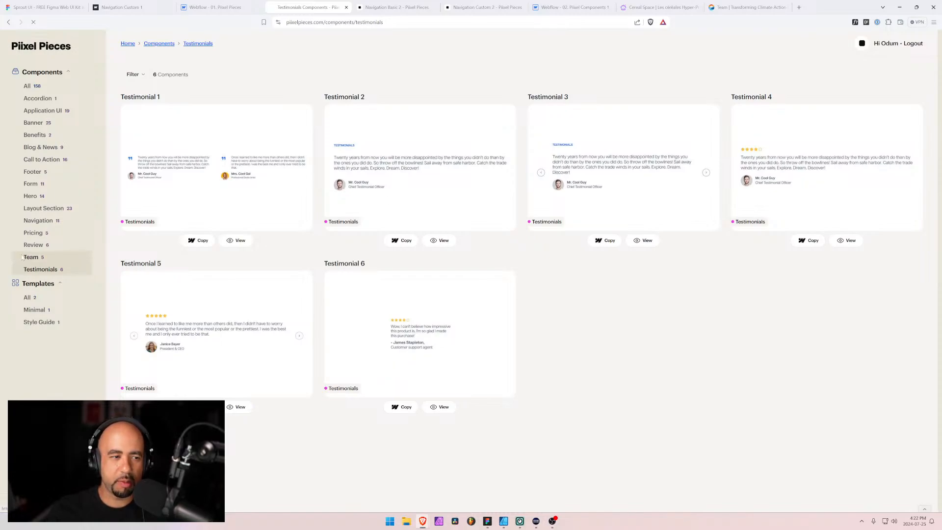